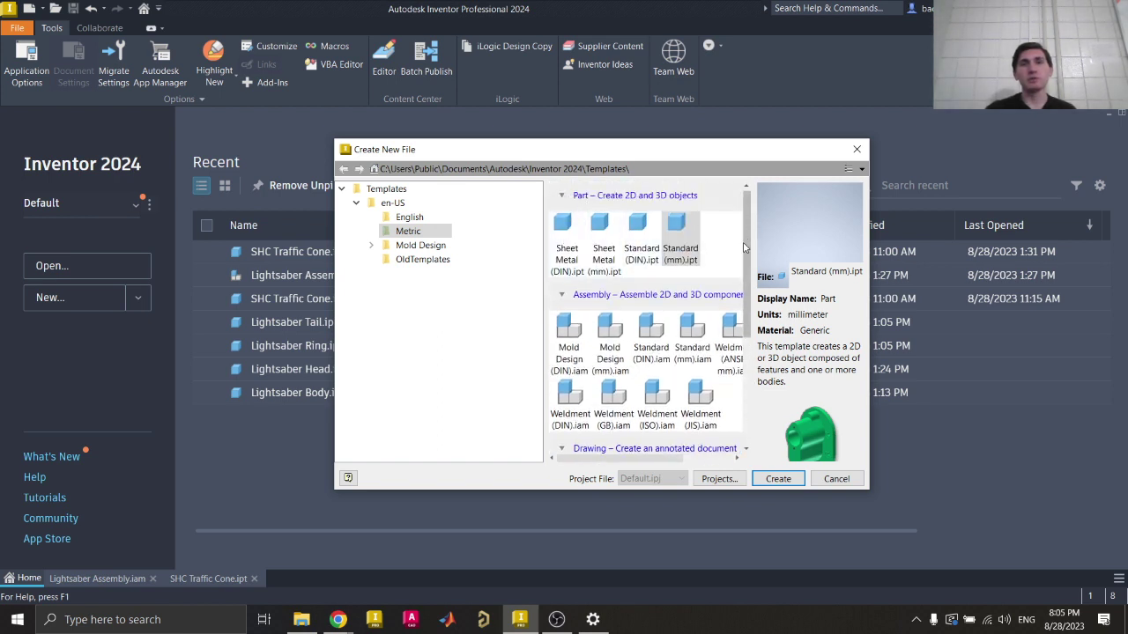
Step: Enlarge the Create New File dialog and widen its template list to show more of the metric templates
scroll(747, 247, down, 2)
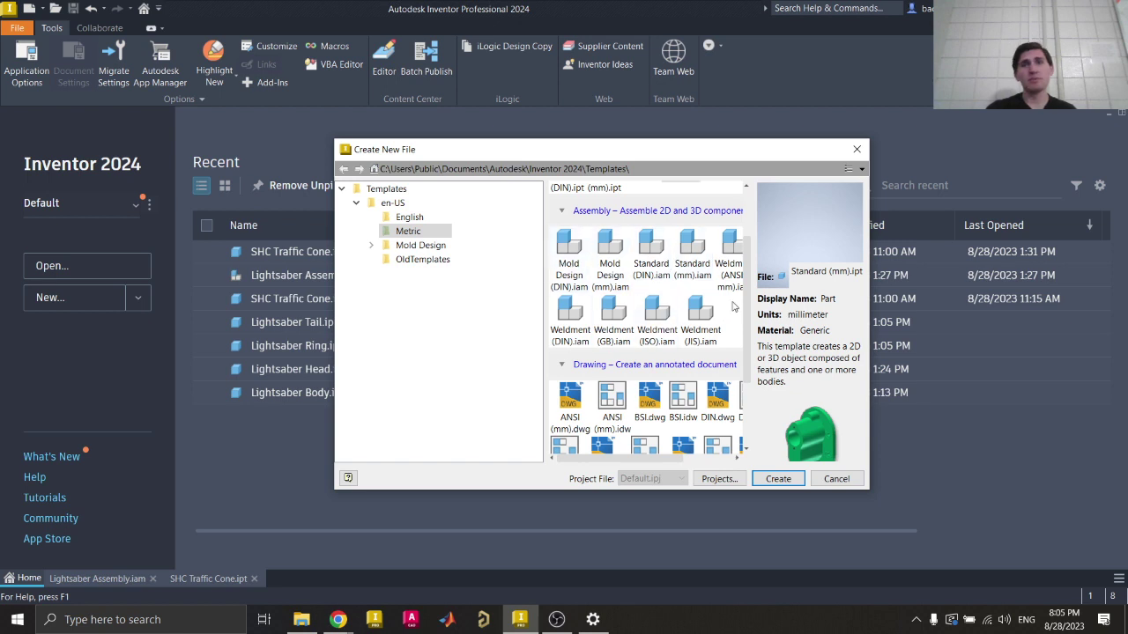
scroll(748, 300, down, 2)
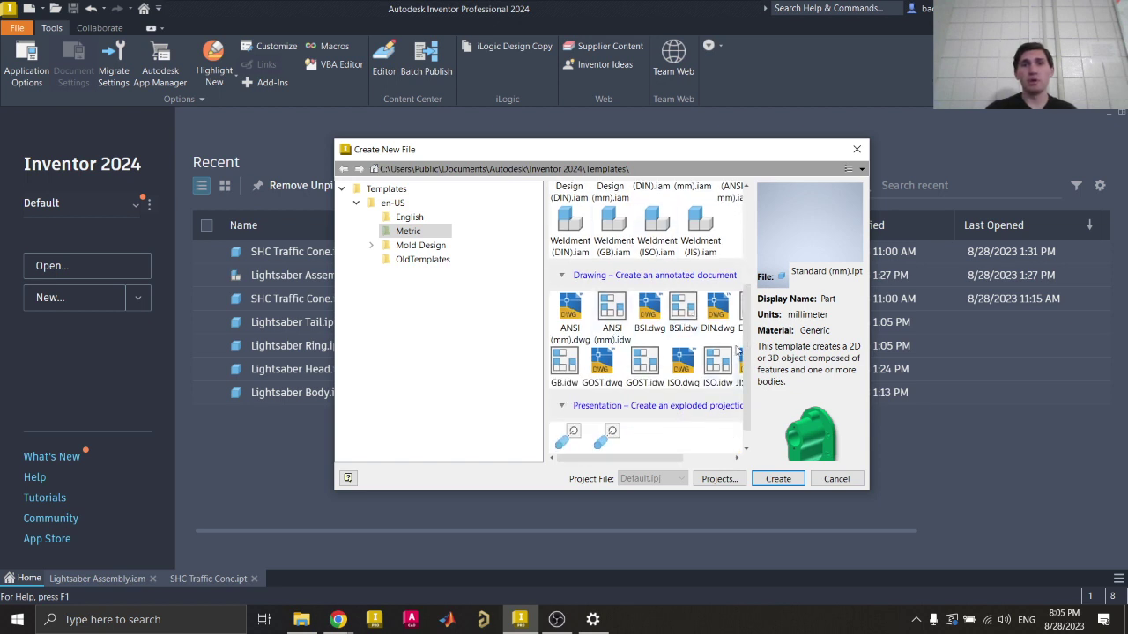
scroll(747, 370, down, 1)
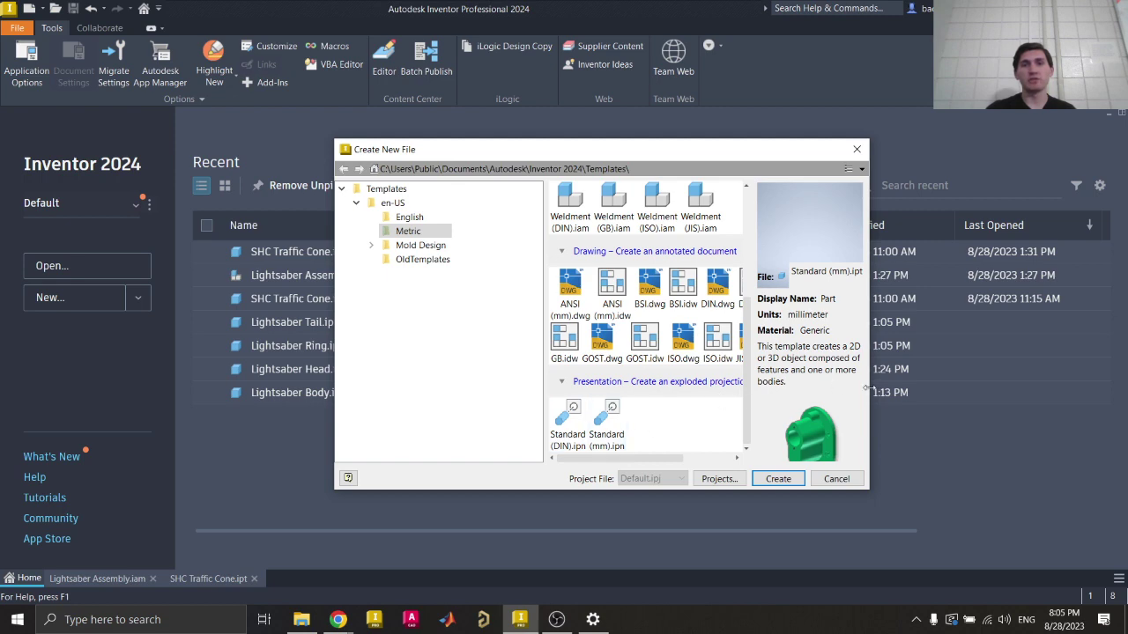
drag(873, 388, 1013, 381)
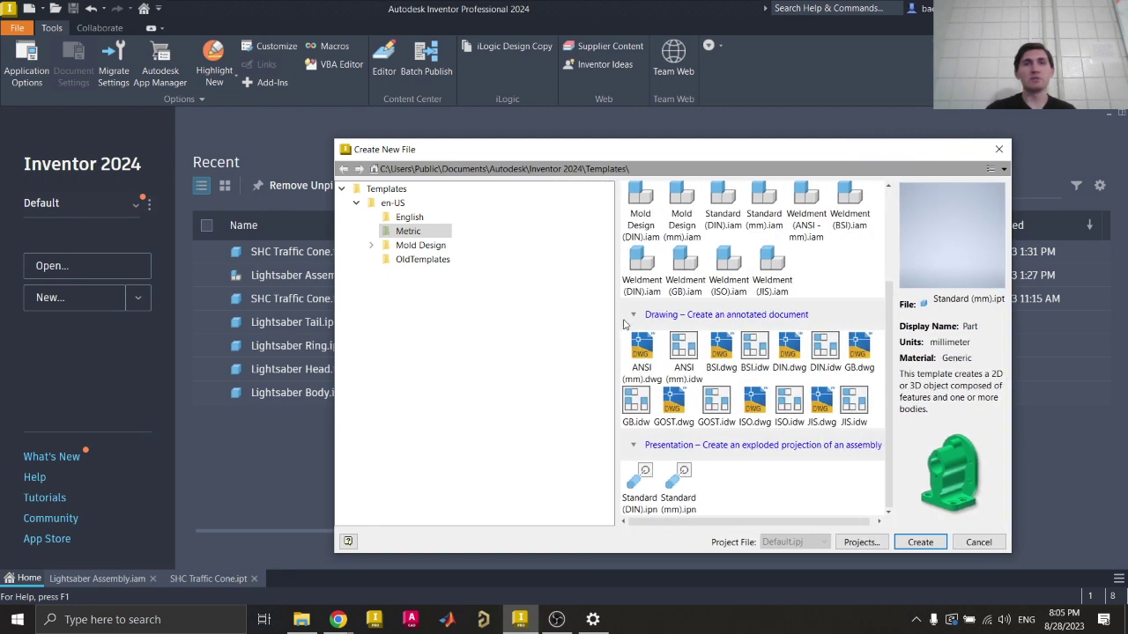
drag(615, 322, 489, 325)
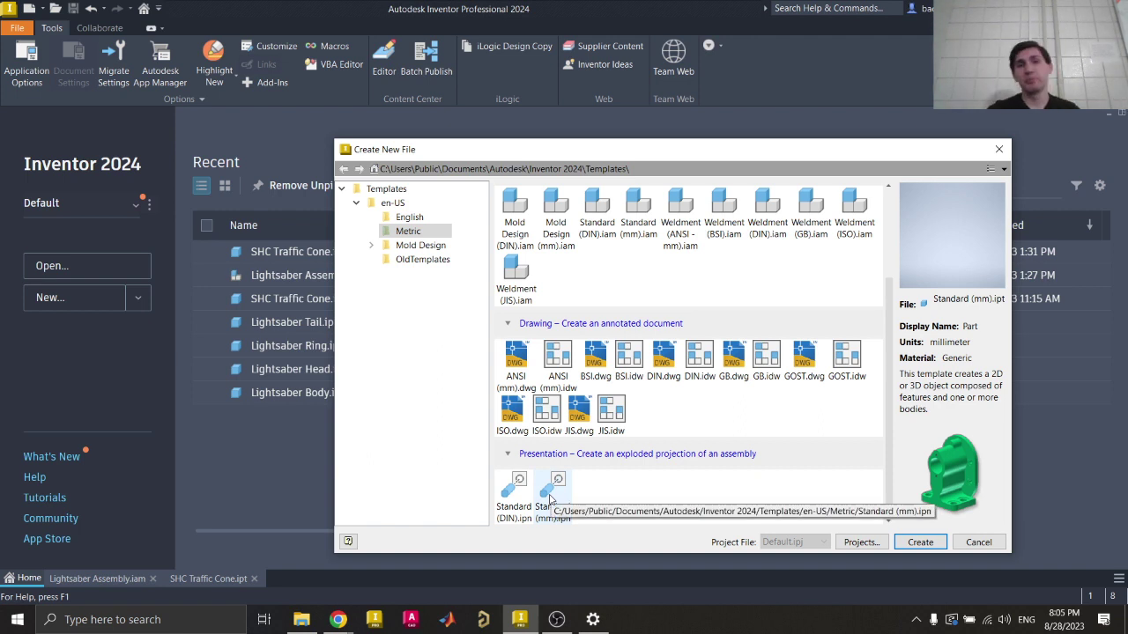
Step: Examine the metric part, weldment assembly, ANSI (mm).dwg and ISO.idw templates, and the English template set
scroll(672, 352, up, 3)
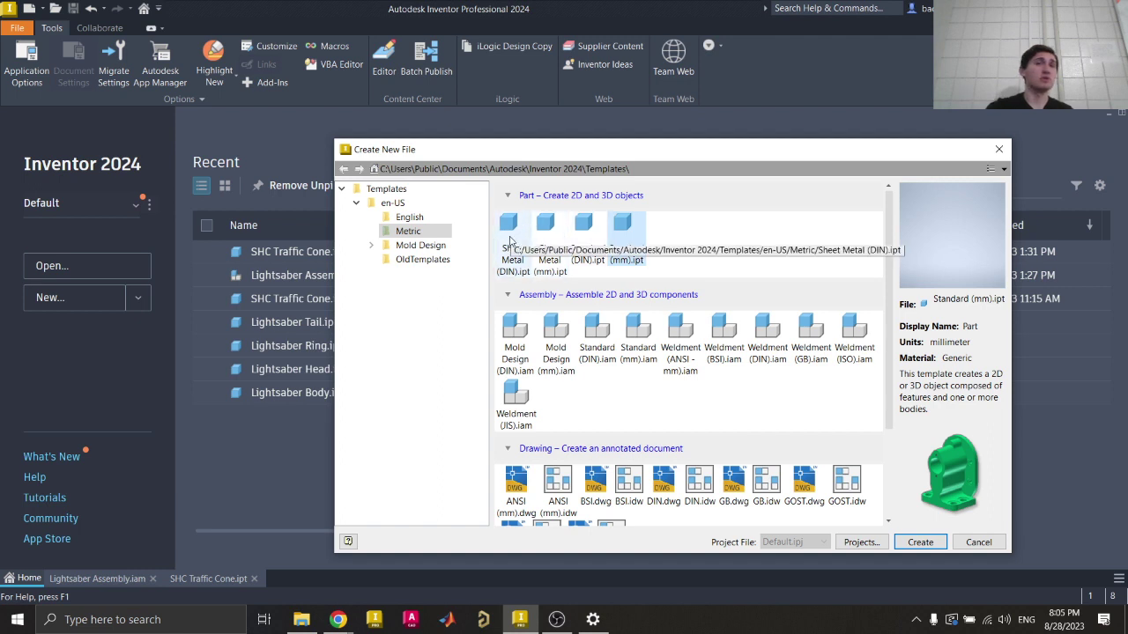
click(543, 241)
click(622, 231)
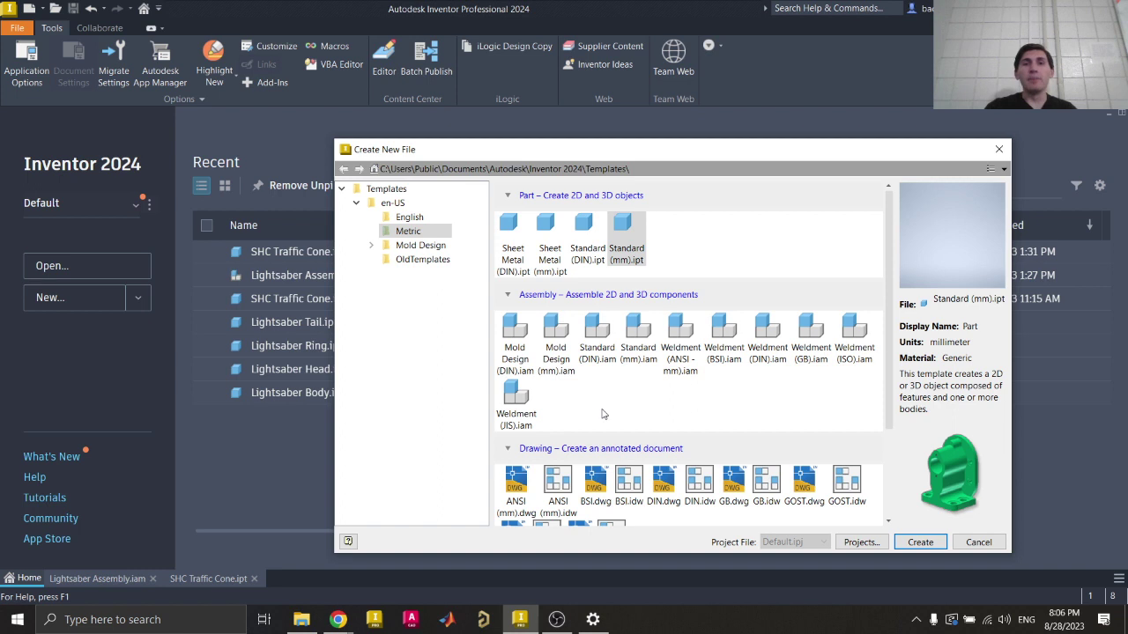
click(679, 349)
scroll(722, 344, down, 3)
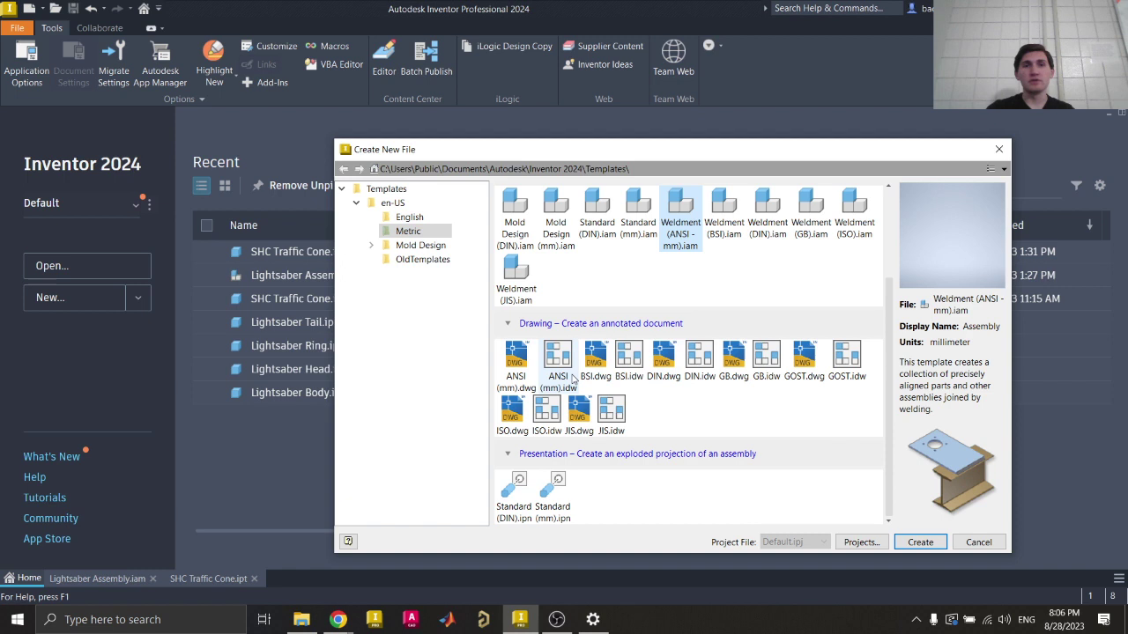
click(519, 382)
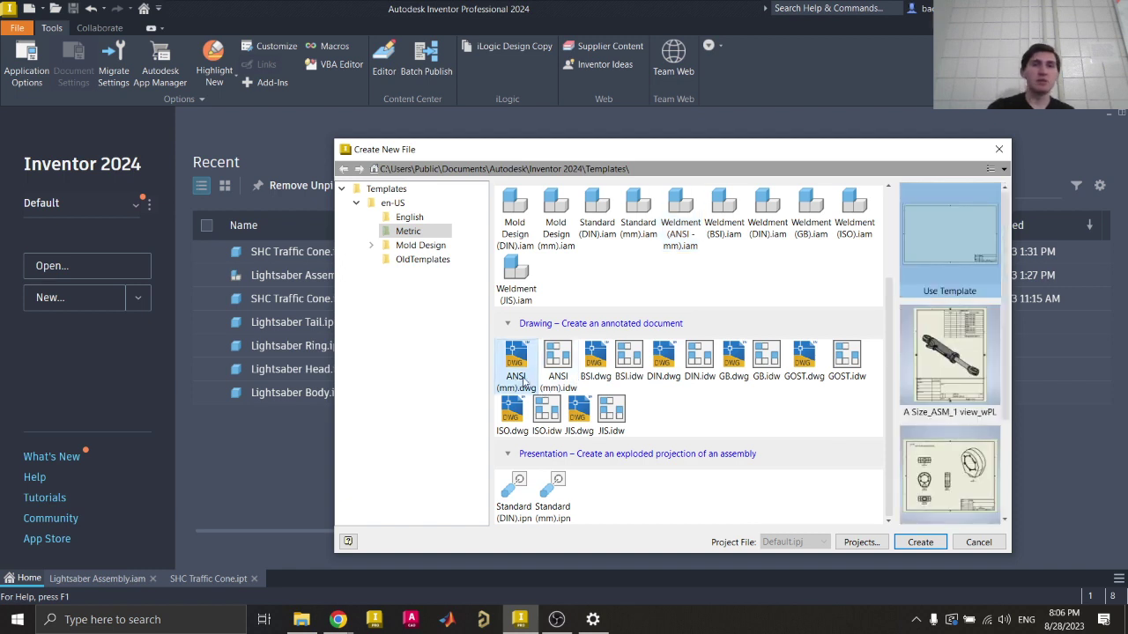
click(551, 423)
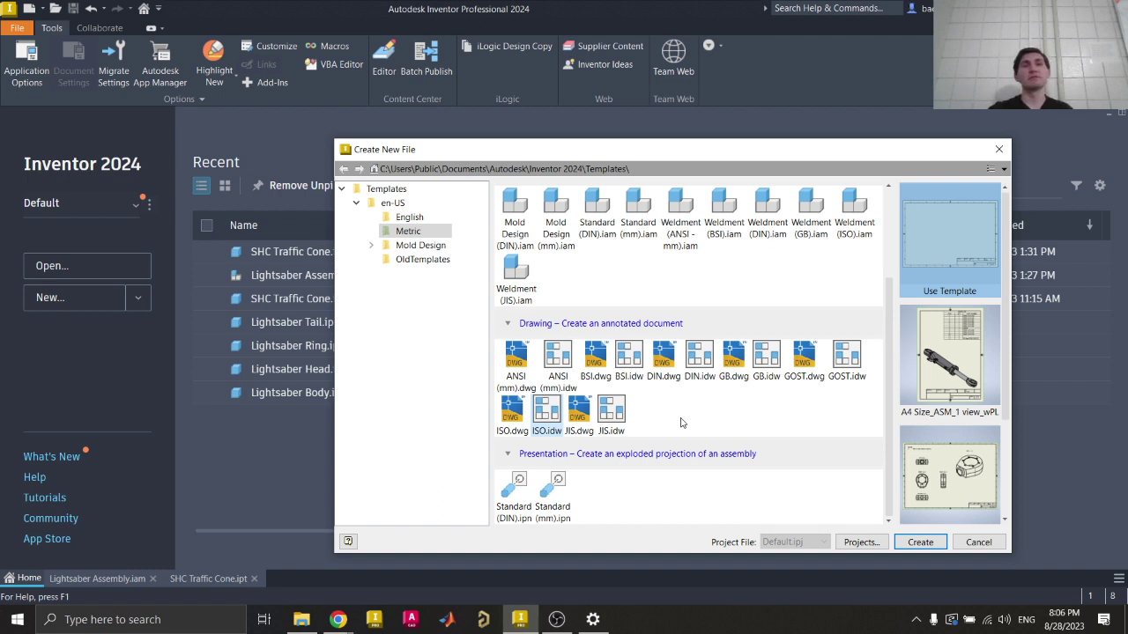
click(407, 221)
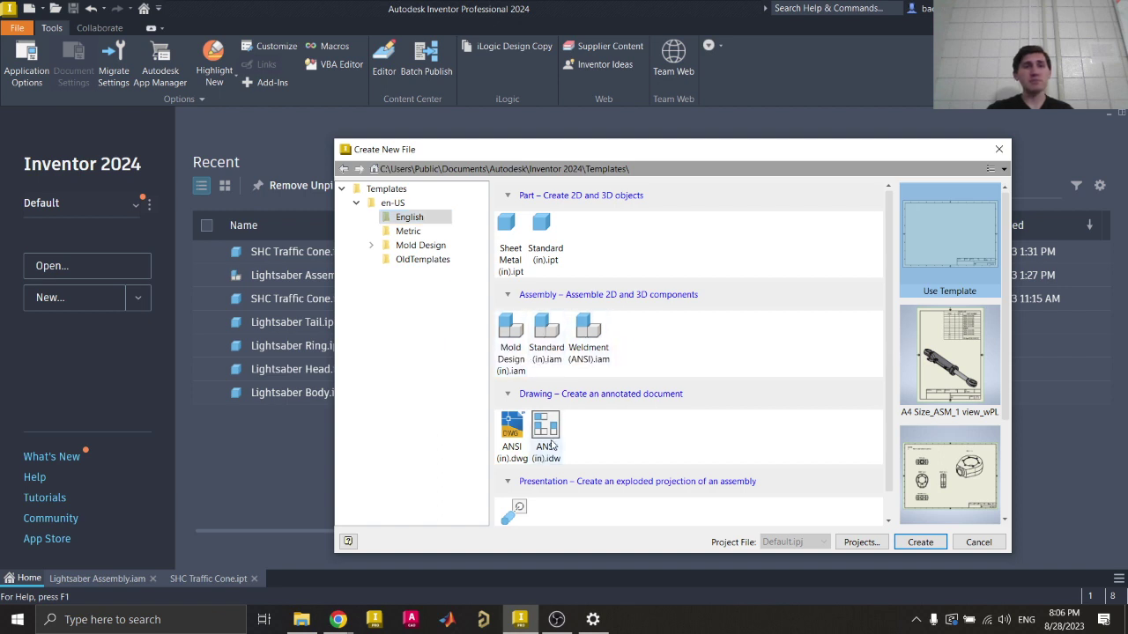
scroll(546, 451, down, 1)
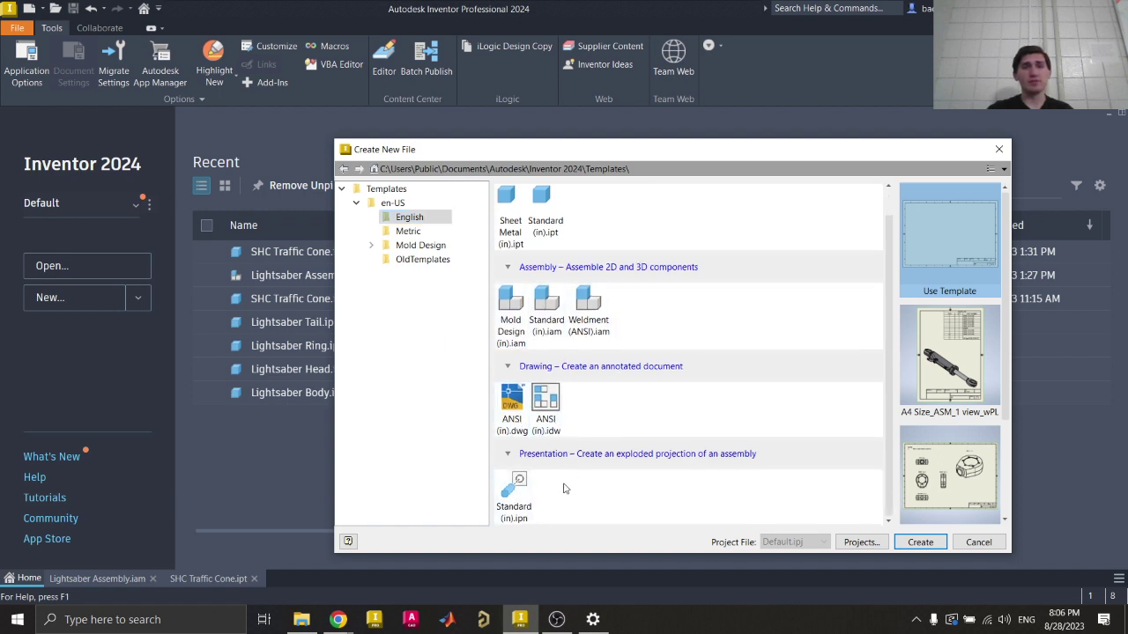
Step: Create a new part from the metric Standard (mm).ipt template
click(401, 233)
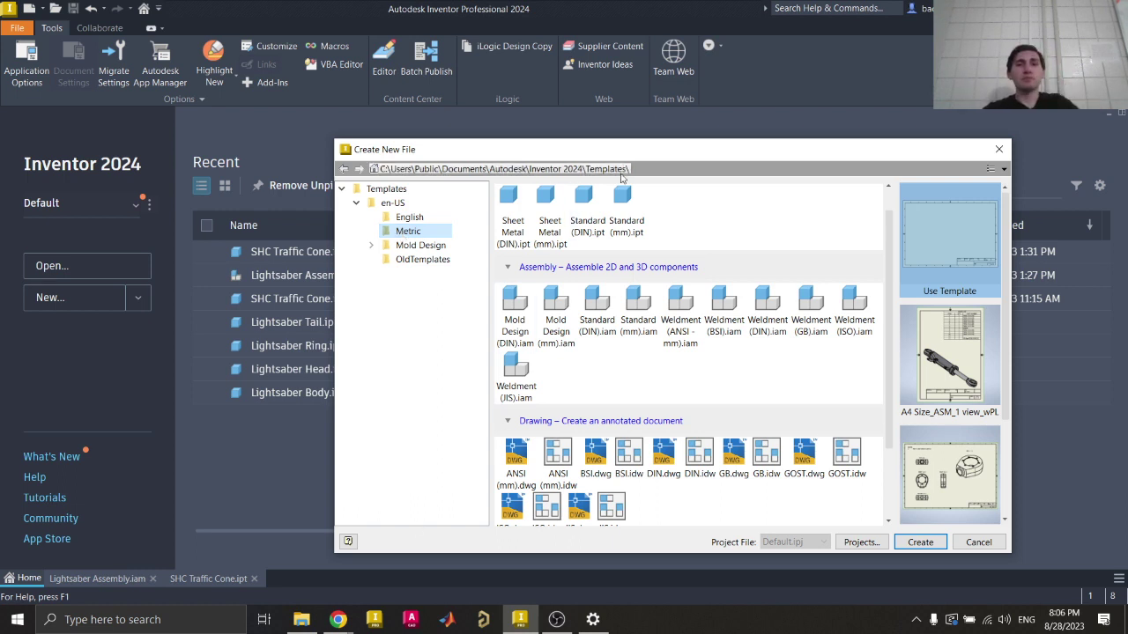
click(627, 212)
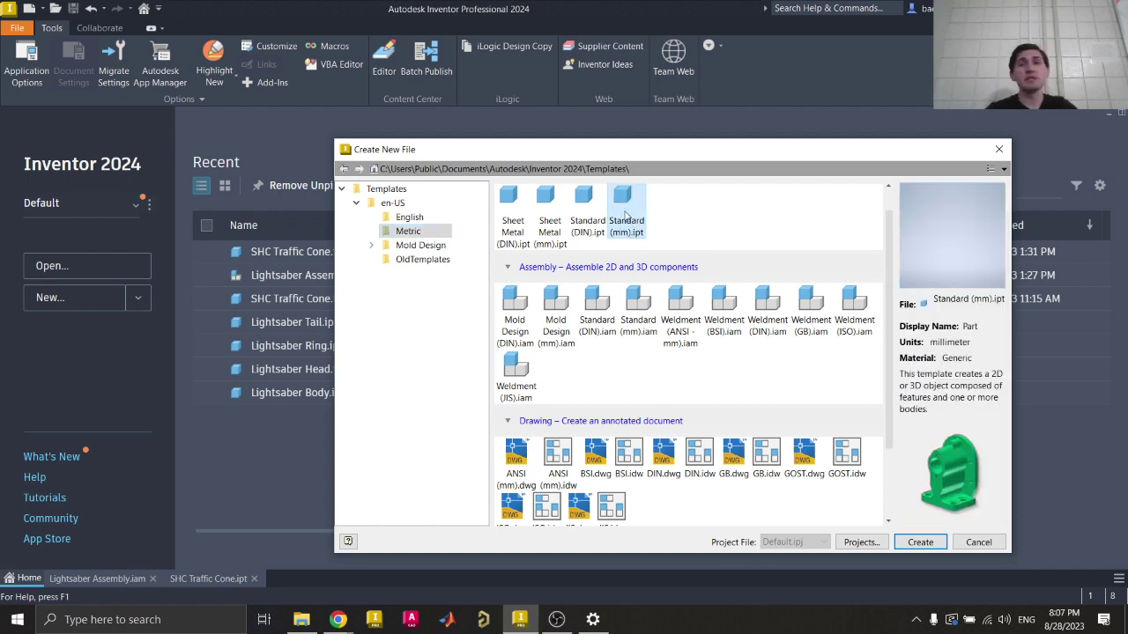
double_click(625, 209)
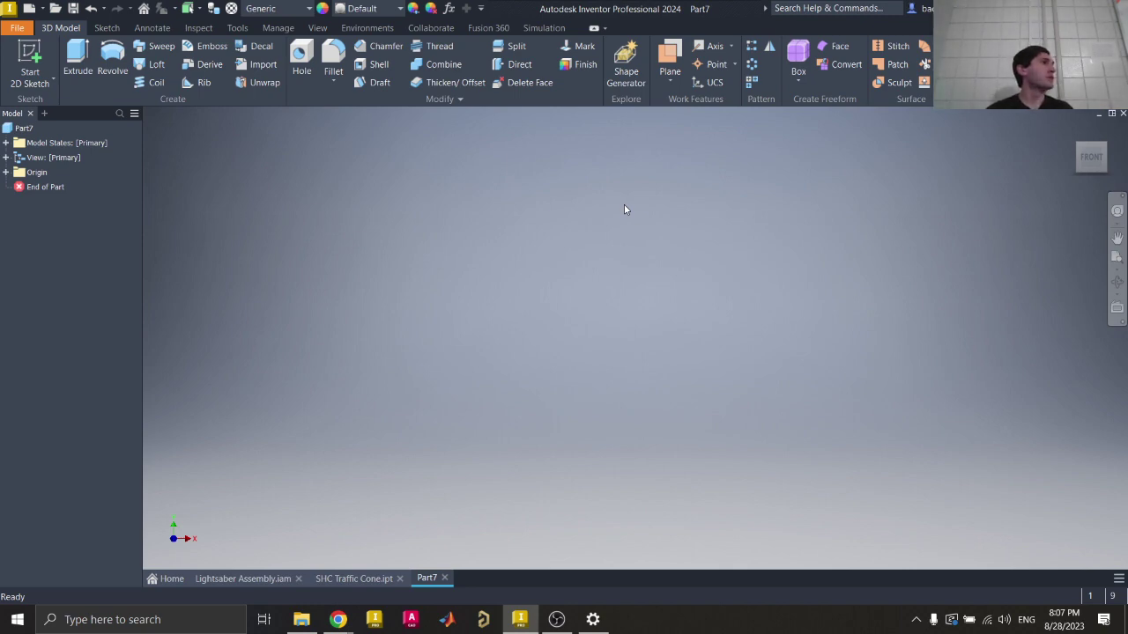
Step: Review the metric part, assembly, drawing and presentation templates for new files, and close the dialog without creating a file
click(30, 8)
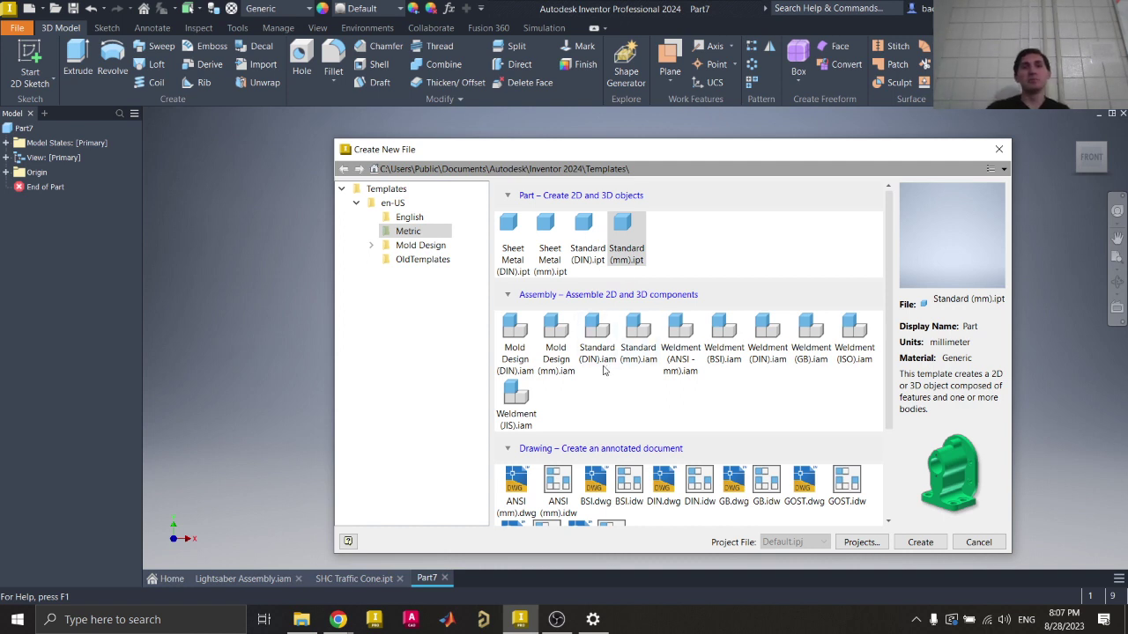
scroll(628, 376, down, 3)
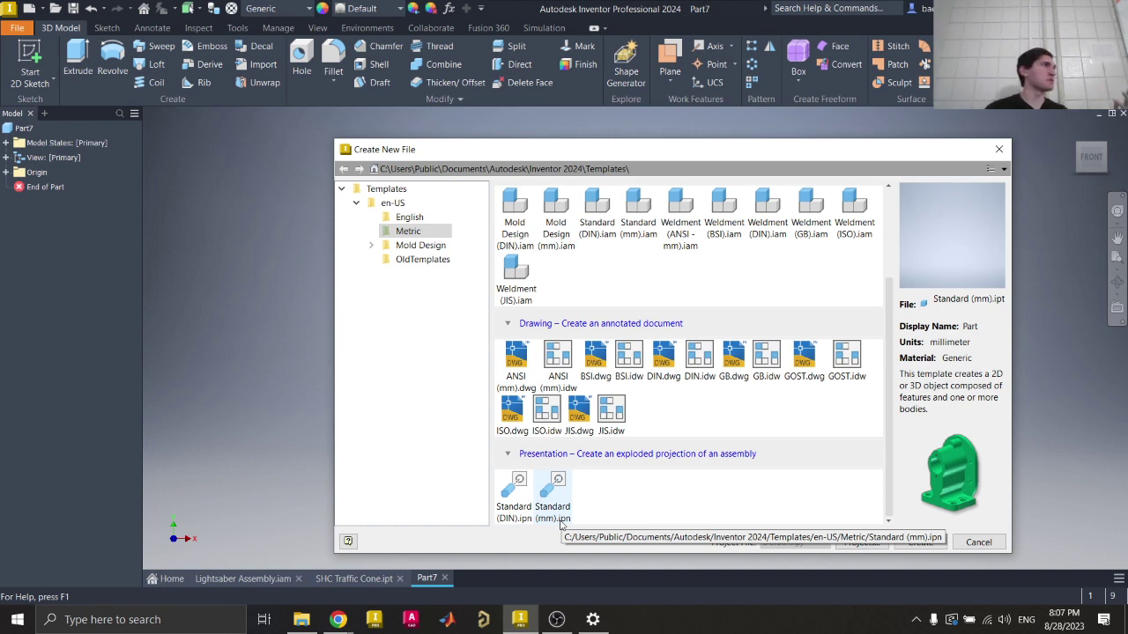
scroll(641, 399, up, 3)
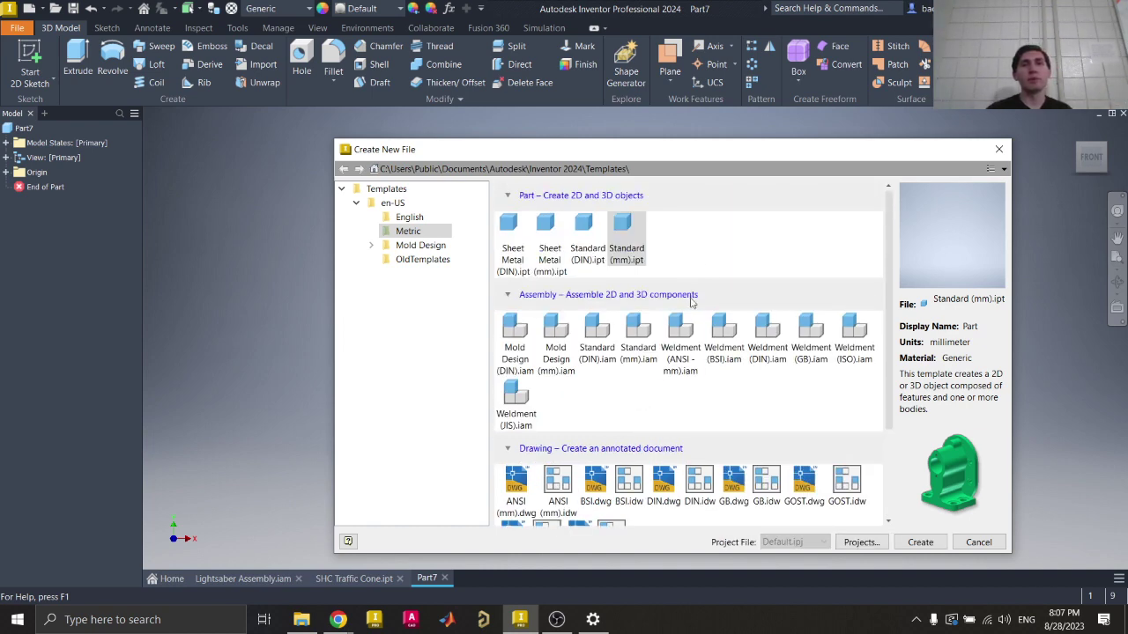
click(705, 256)
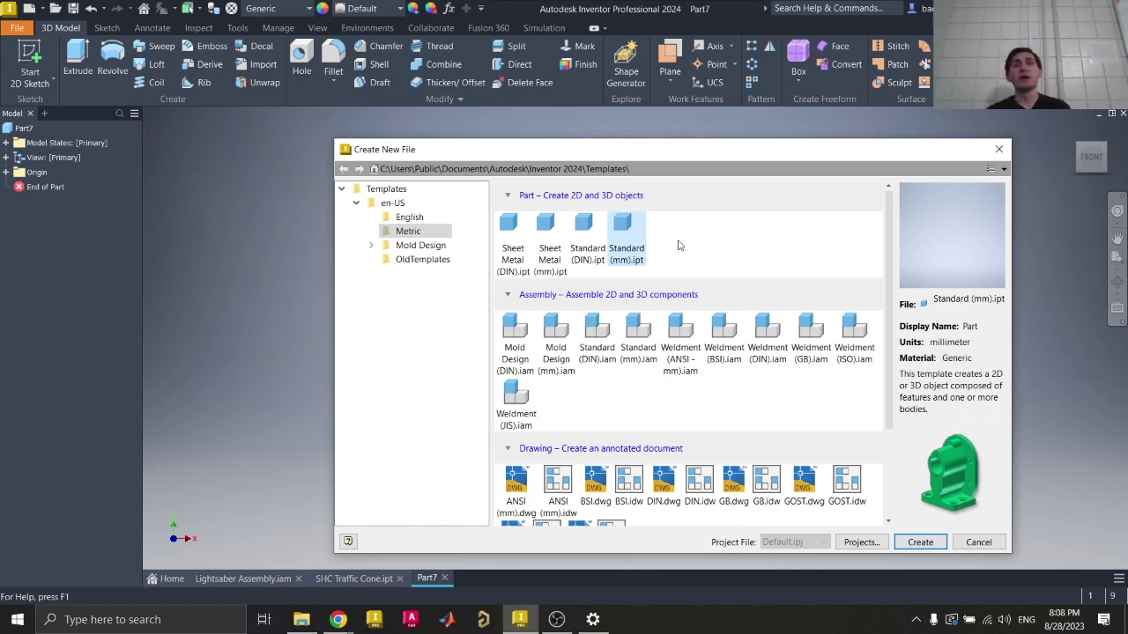
scroll(678, 246, down, 3)
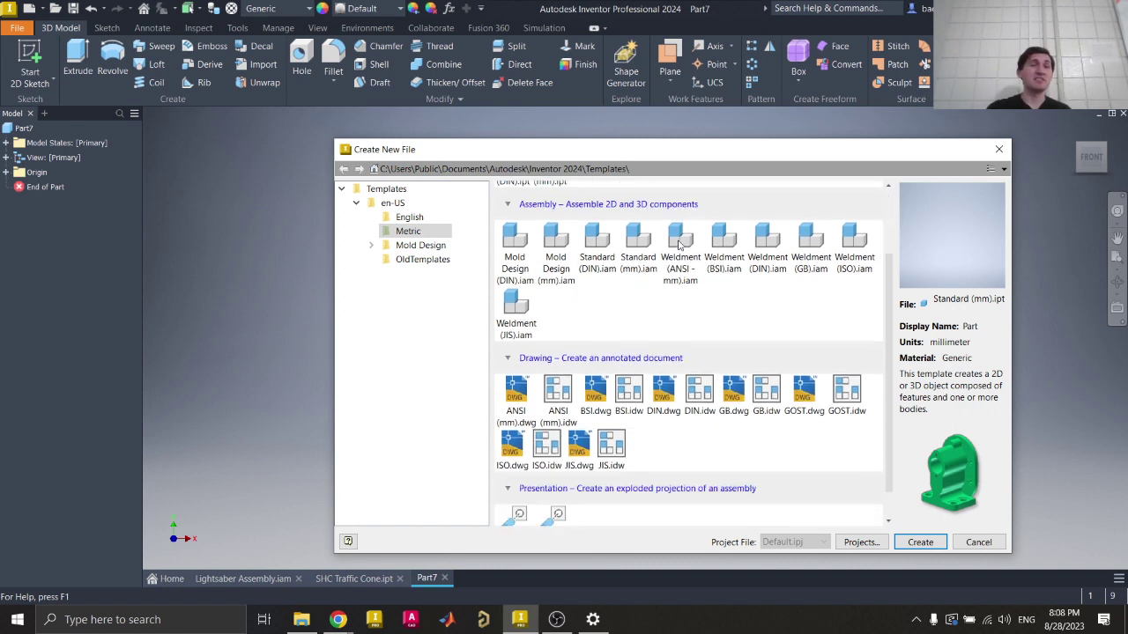
scroll(709, 313, up, 3)
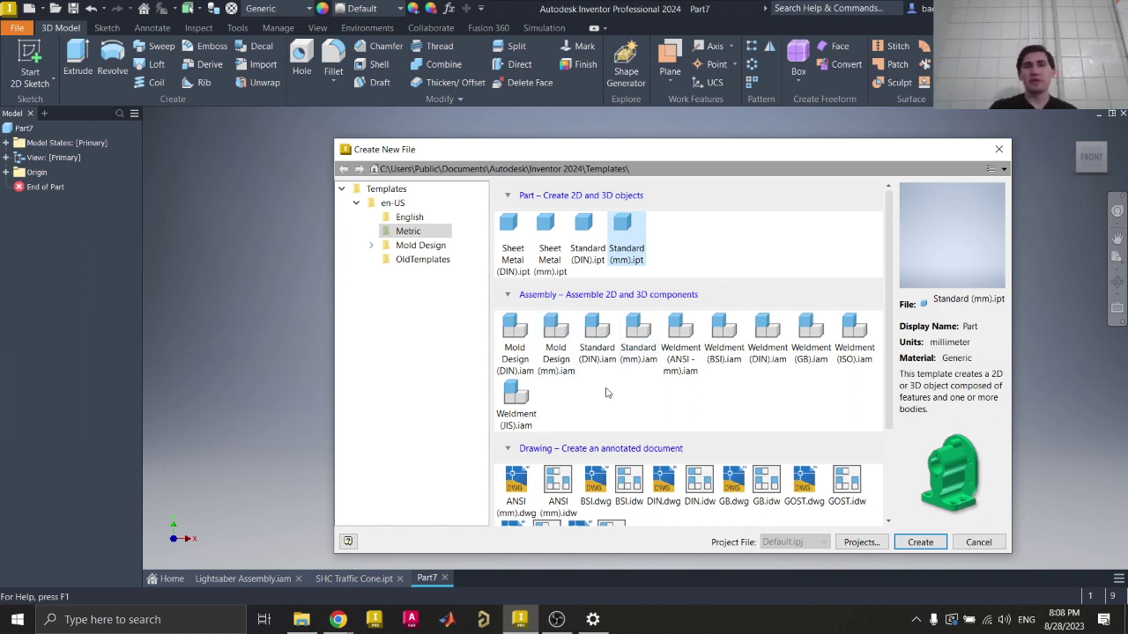
key(Escape)
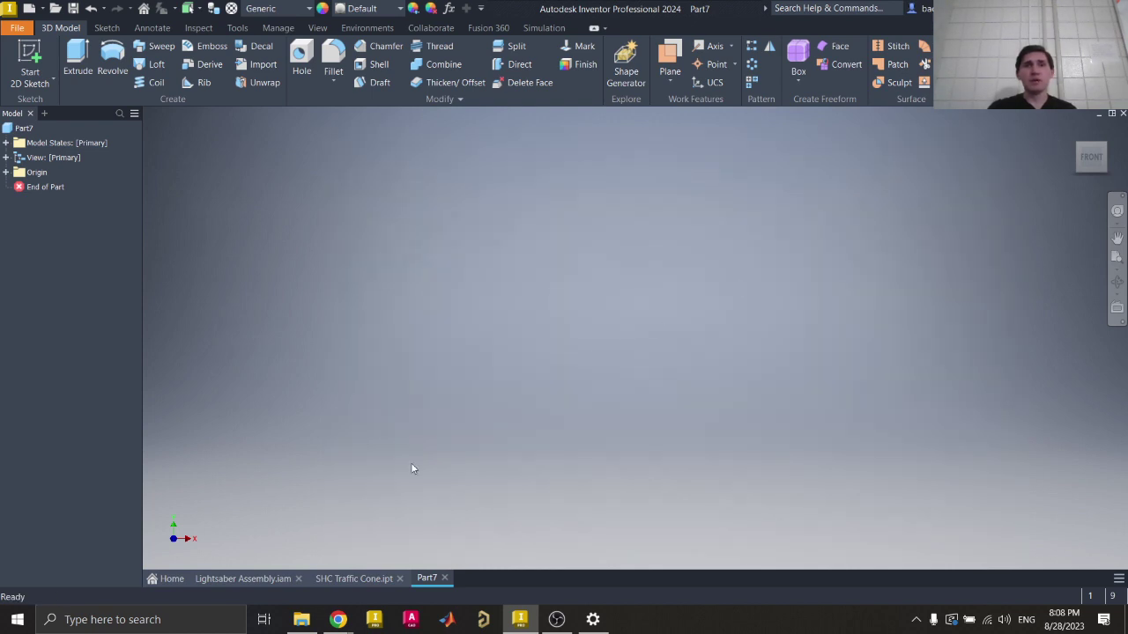
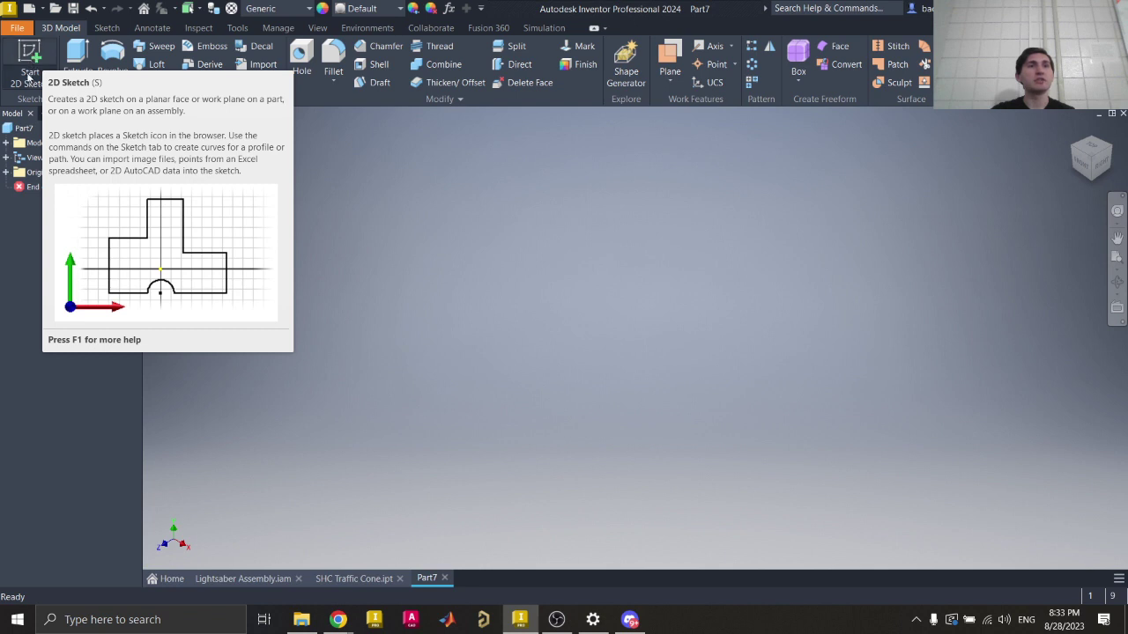
Step: Start a 2D sketch on the horizontal XZ origin plane
click(44, 81)
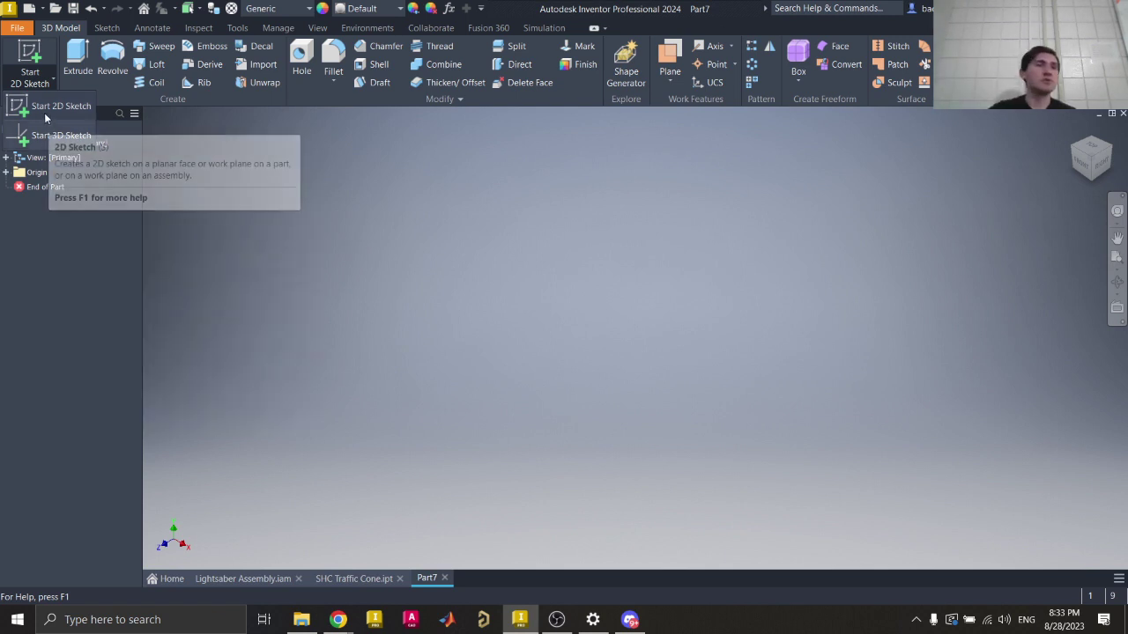
click(46, 117)
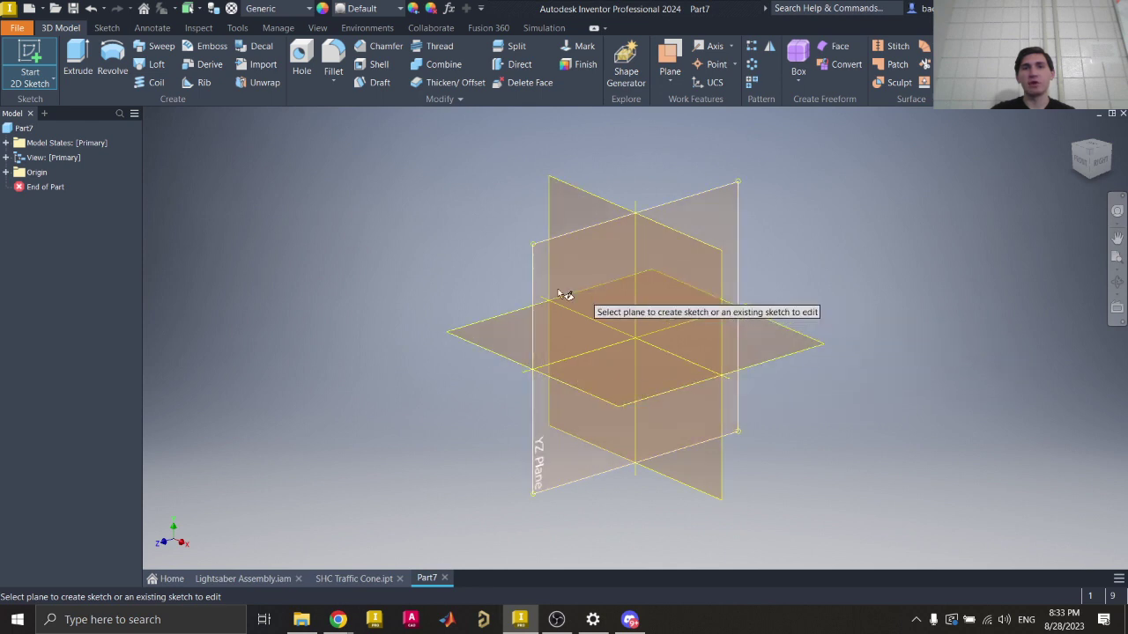
click(637, 371)
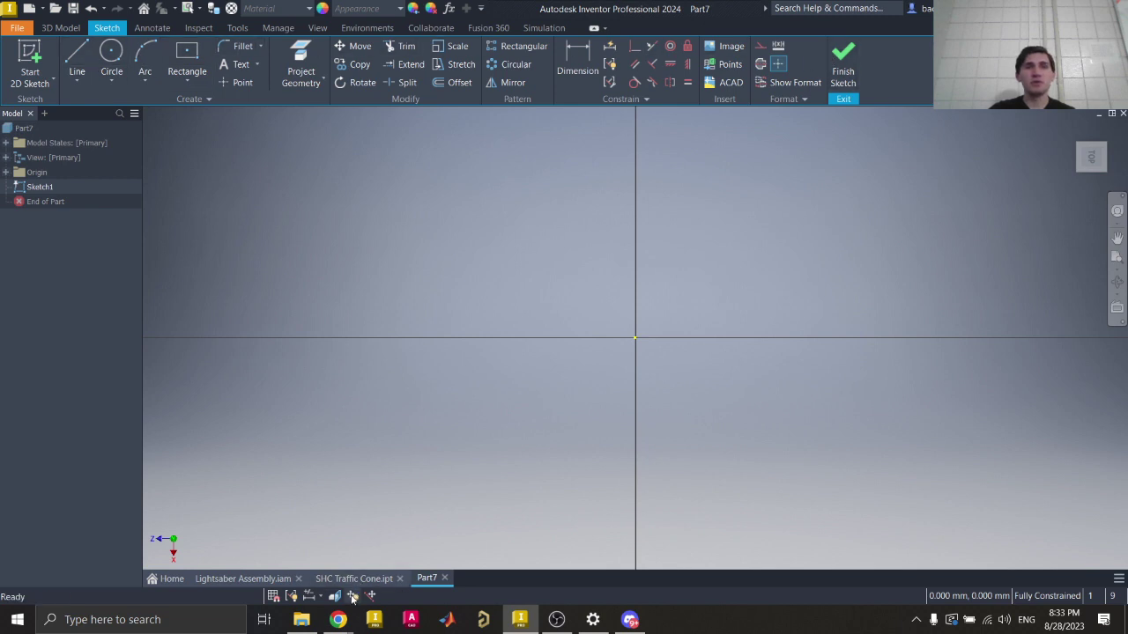
Step: Look at the lightsaber reference picture in the Chrome slides and in Discord, and return to the Inventor sketch
mouse_move(339, 619)
click(388, 577)
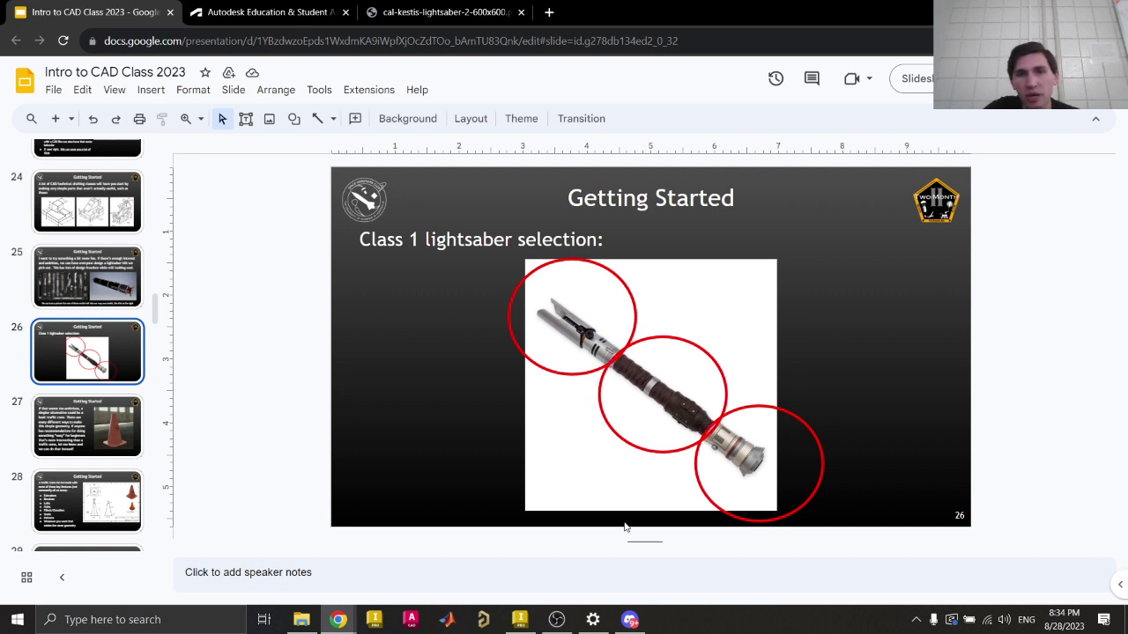
click(630, 619)
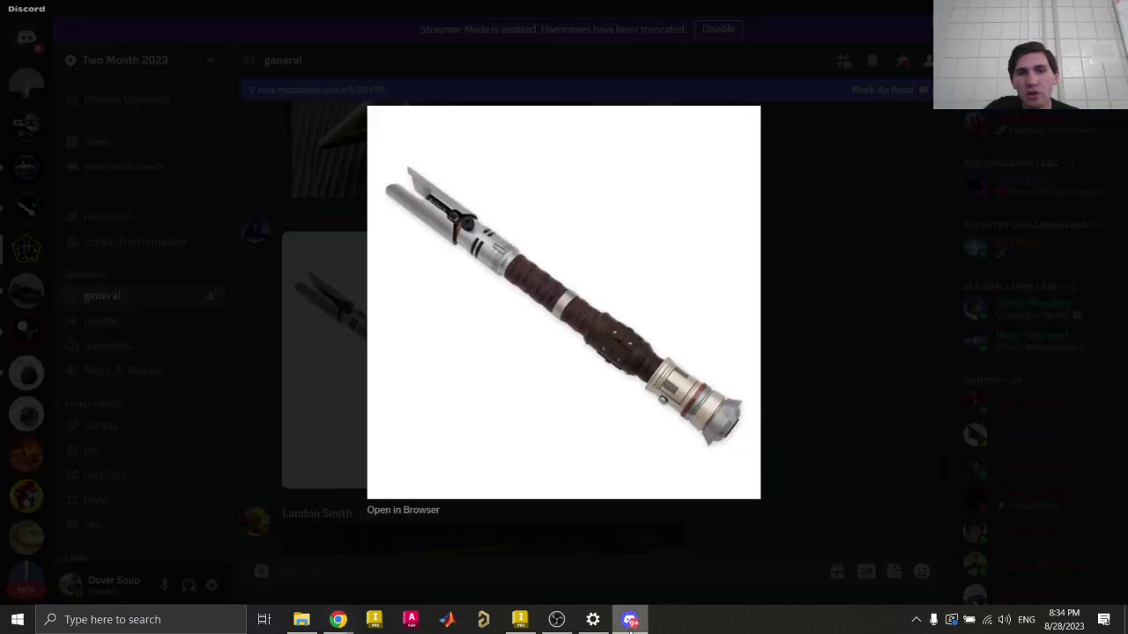
click(527, 620)
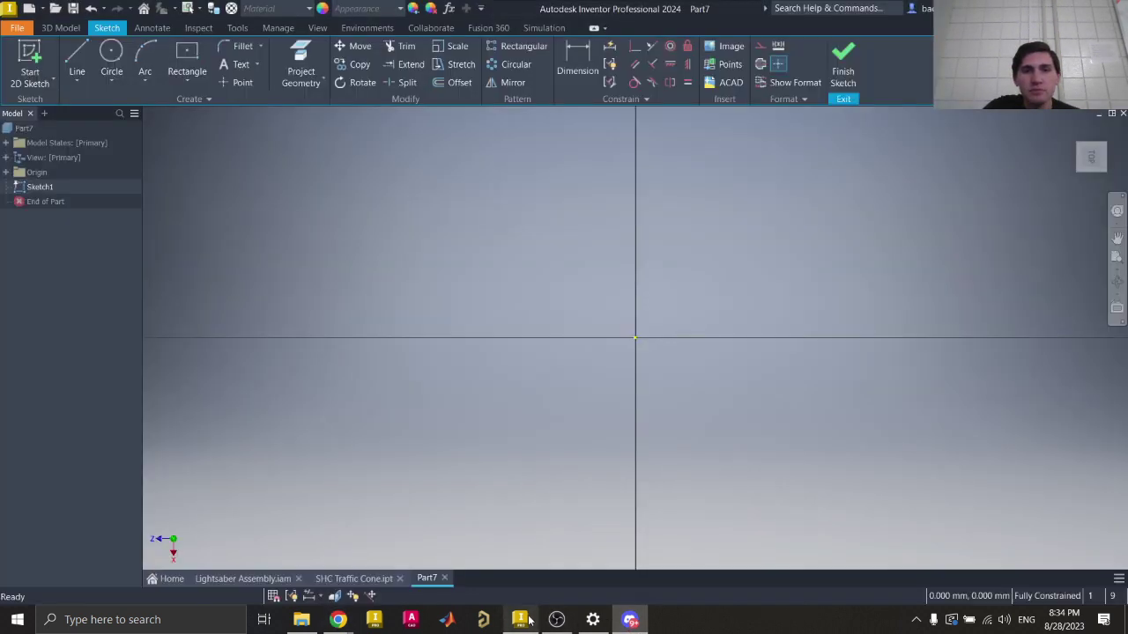
Step: Draw a circle with a 50 mm diameter centred on the sketch origin
click(109, 58)
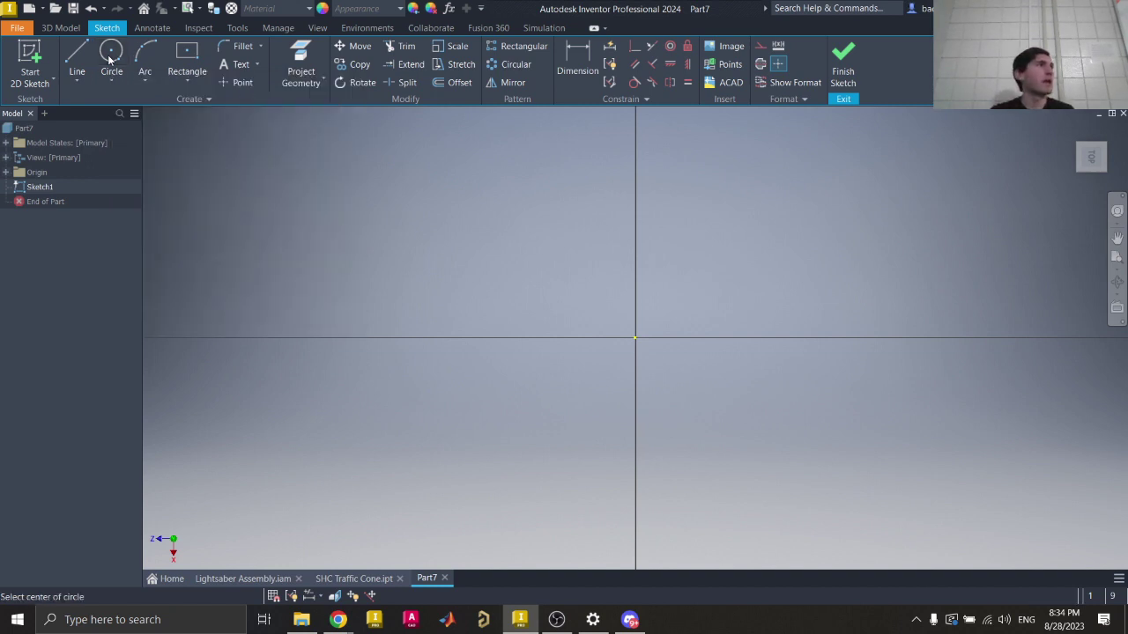
click(635, 337)
text(50)
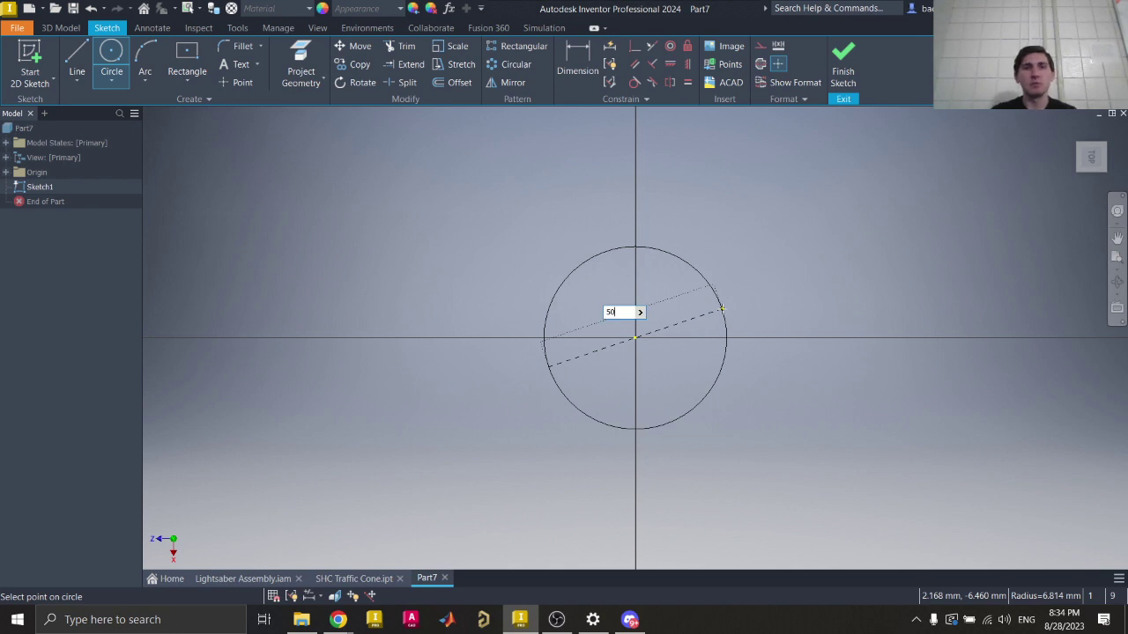
key(Return)
scroll(577, 401, down, 5)
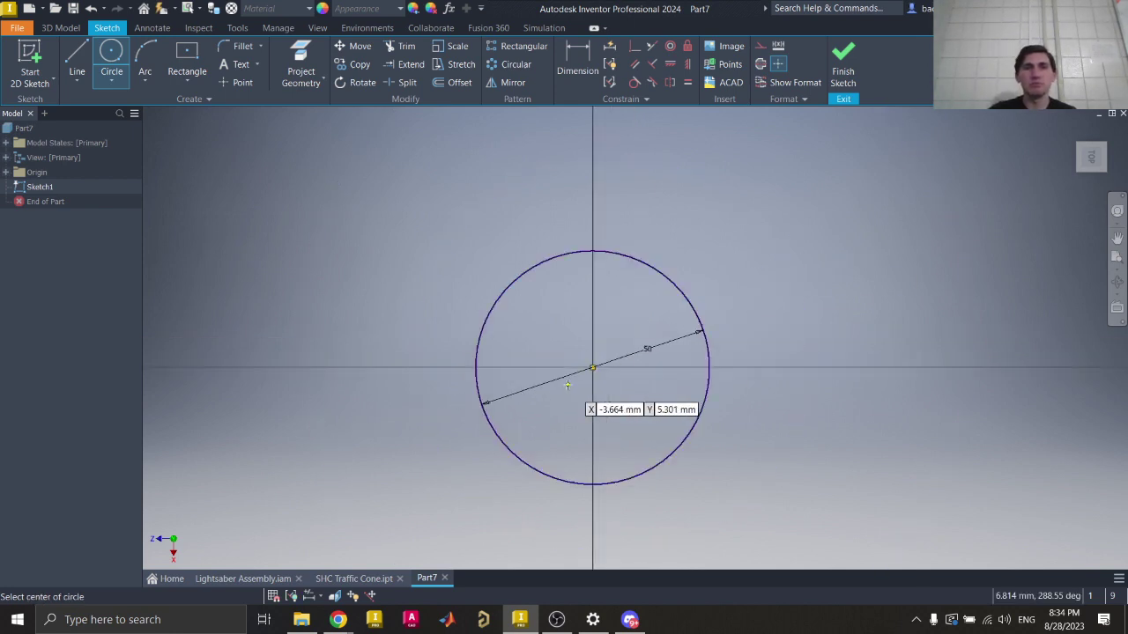
middle_drag(577, 401, 605, 378)
scroll(605, 378, down, 1)
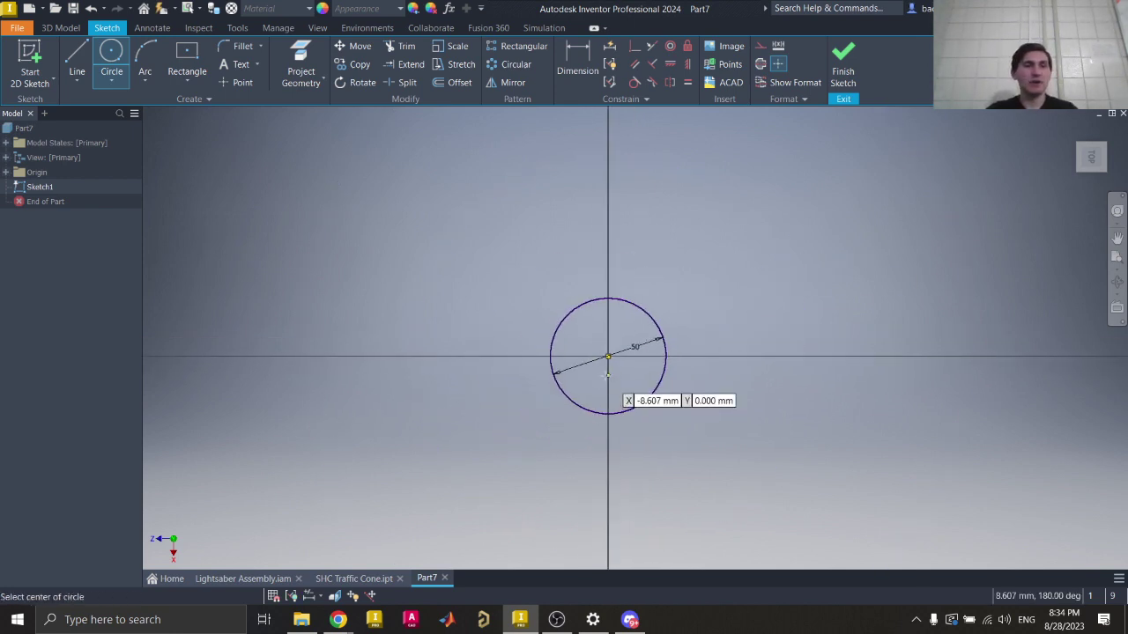
key(Escape)
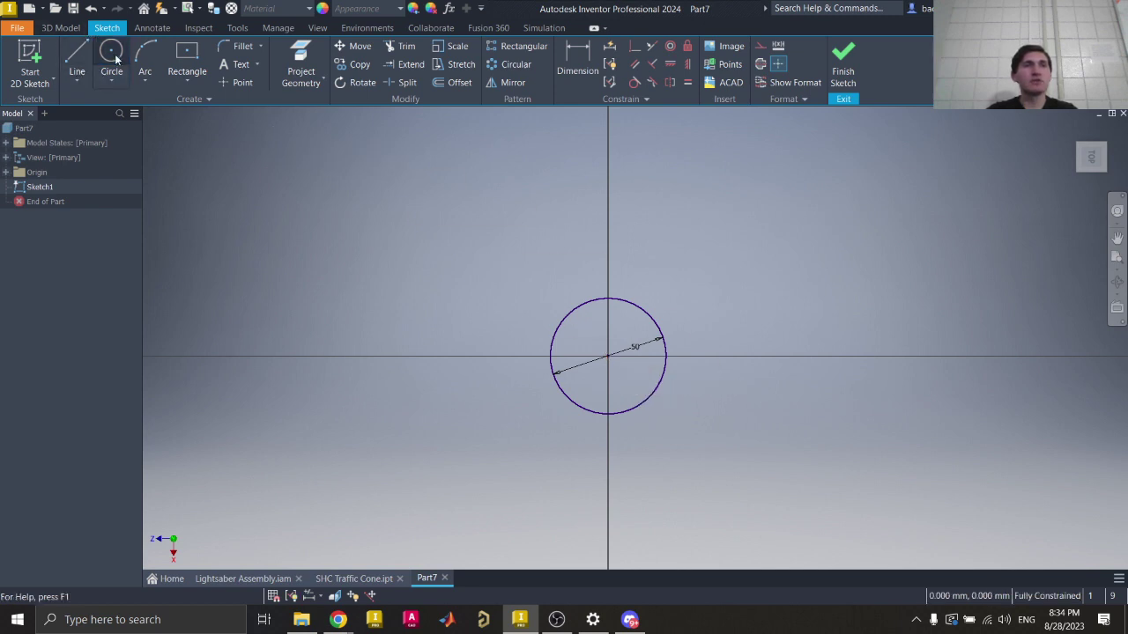
click(111, 55)
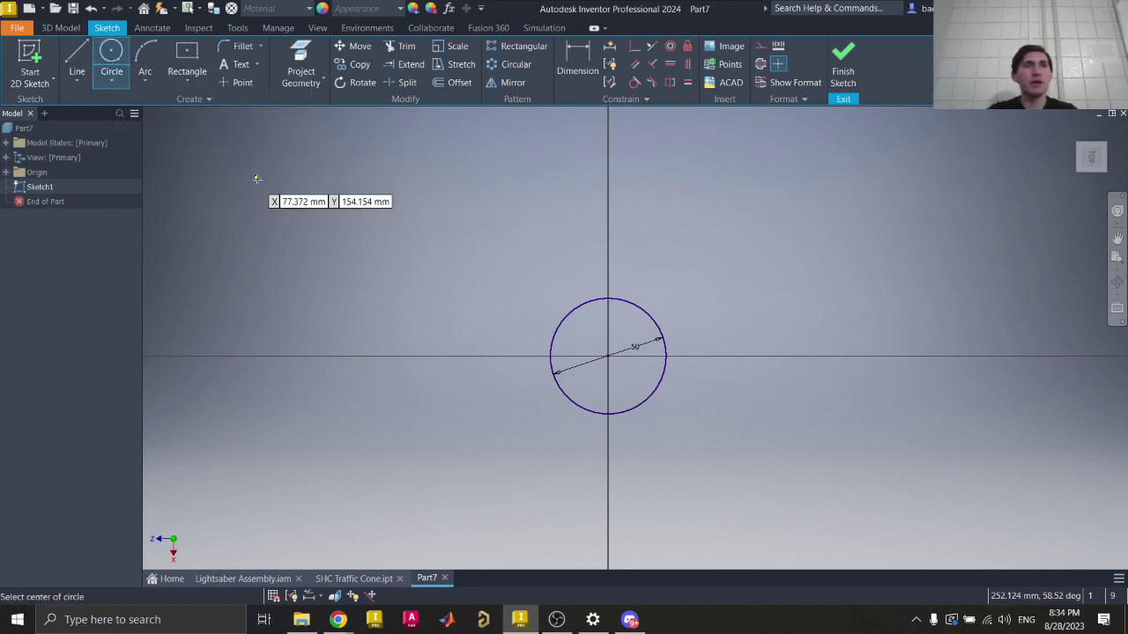
scroll(608, 350, up, 5)
click(608, 349)
key(Escape)
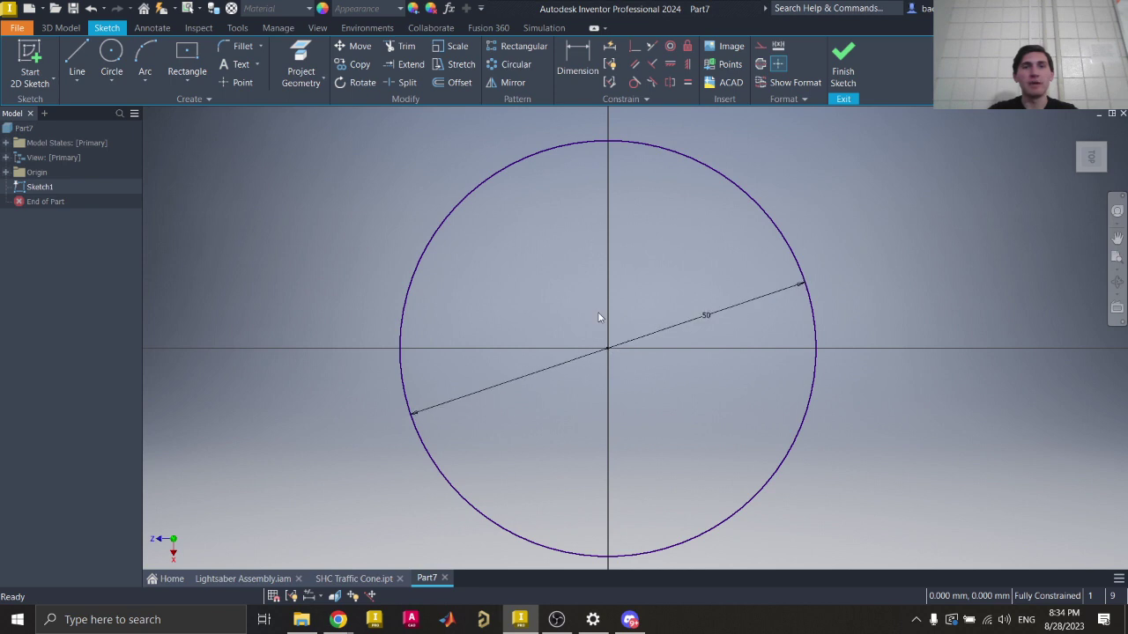
Step: Delete the existing circle centred on the sketch origin
scroll(621, 233, down, 3)
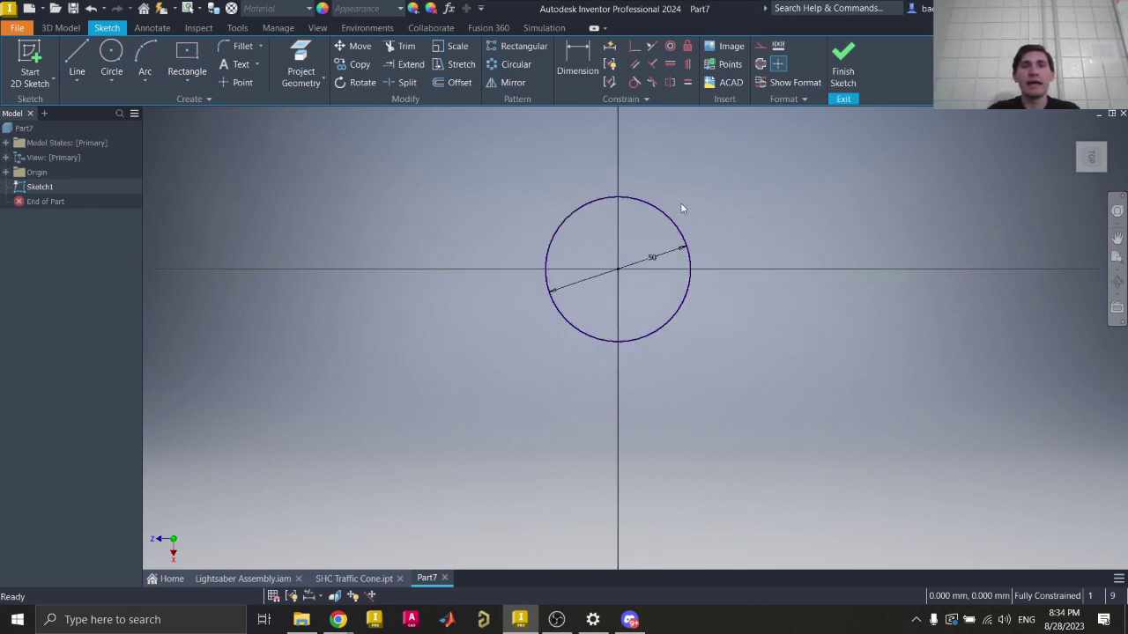
scroll(616, 256, up, 3)
middle_drag(618, 239, 573, 323)
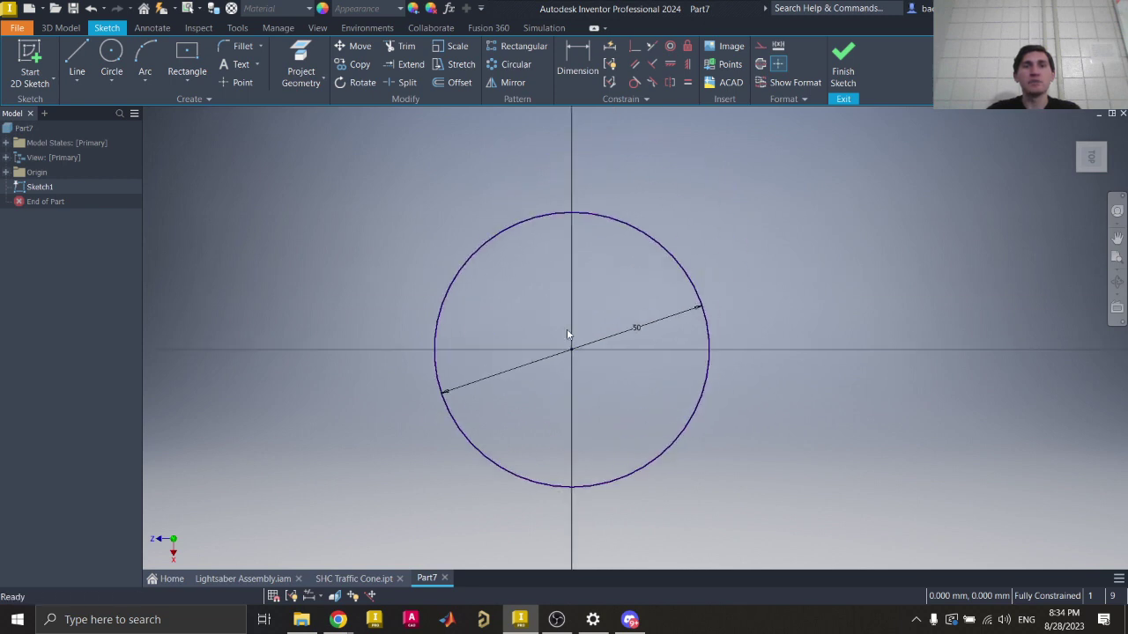
click(672, 253)
key(Delete)
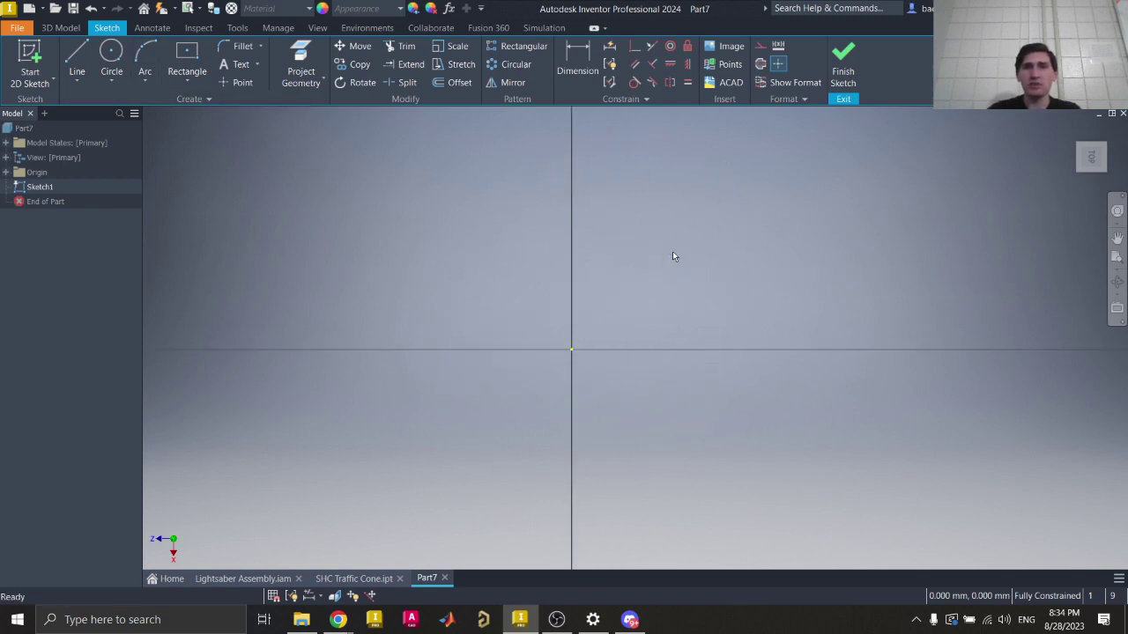
Step: Draw a circle with a 50 mm diameter centred on the sketch origin, and undo it
click(112, 55)
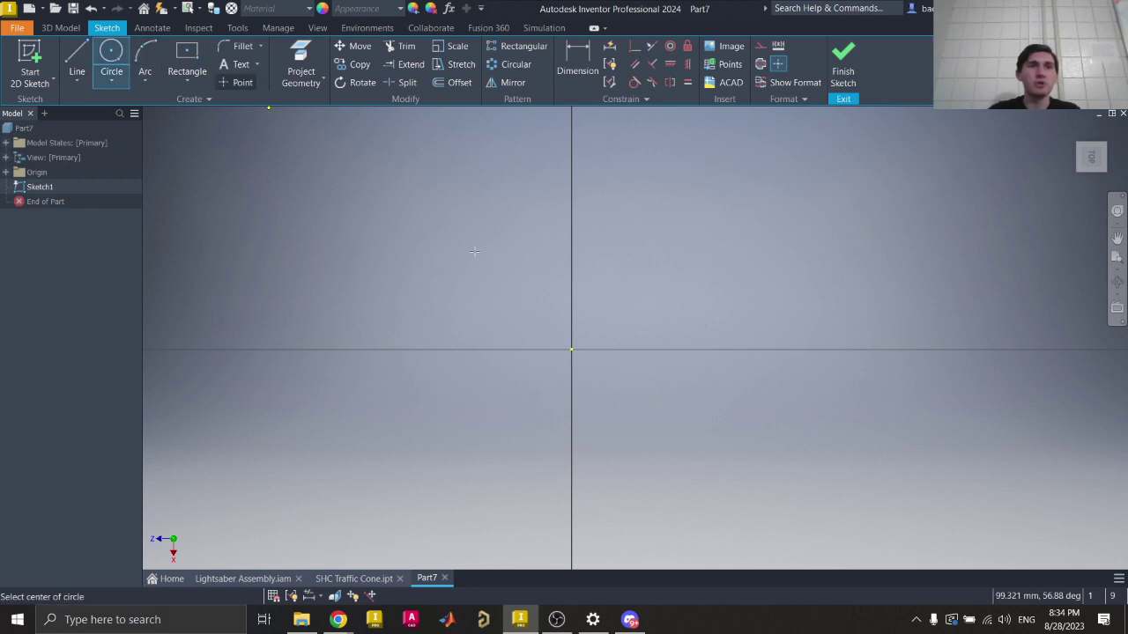
click(570, 351)
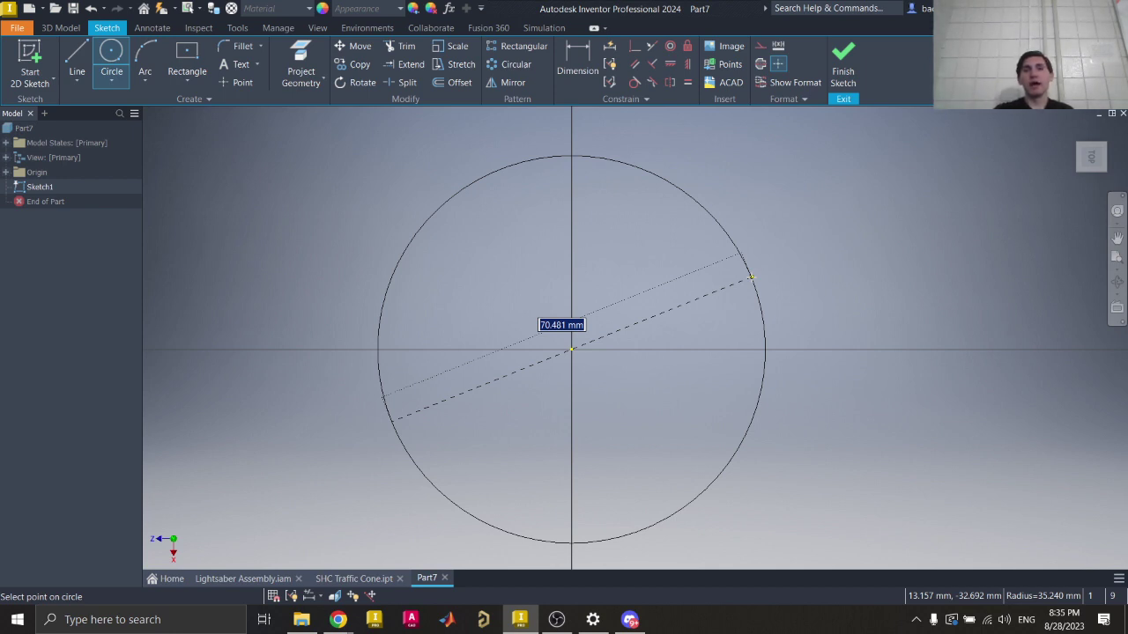
text(50)
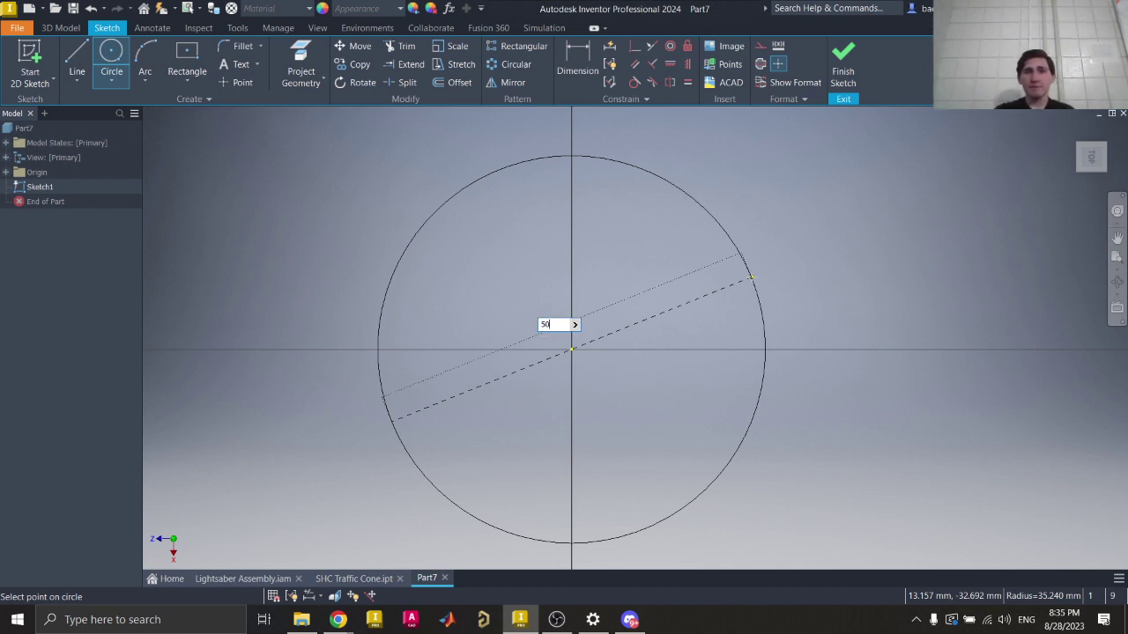
key(Return)
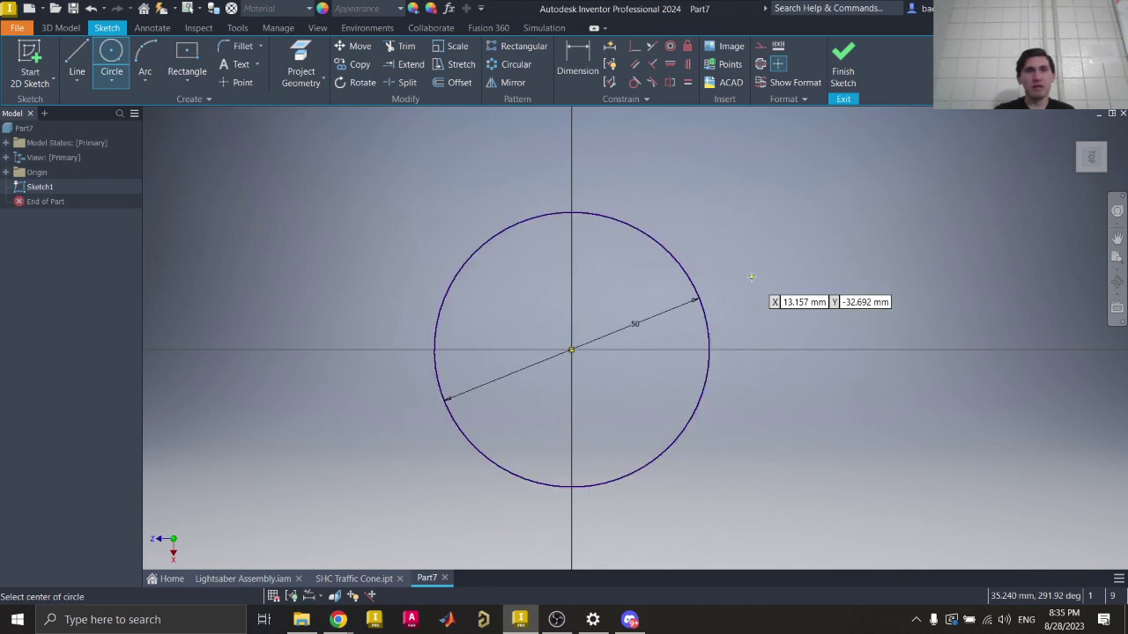
key(Escape)
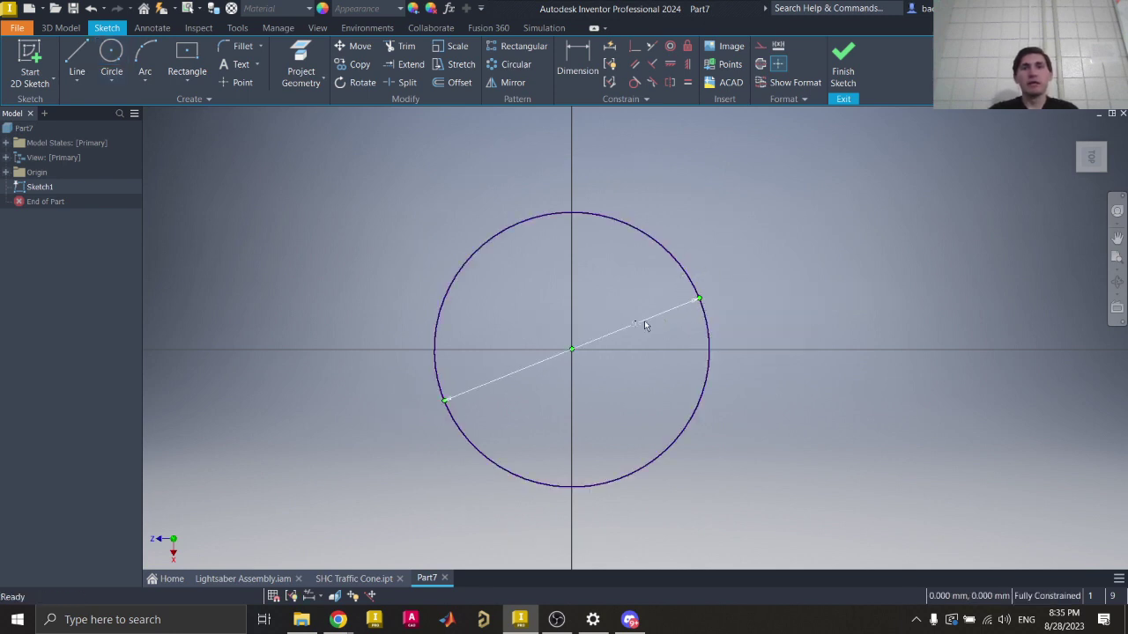
key(ctrl+z)
Step: Draw an undimensioned circle centred on the sketch origin and resize it freehand to a diameter of about 31 mm
click(111, 62)
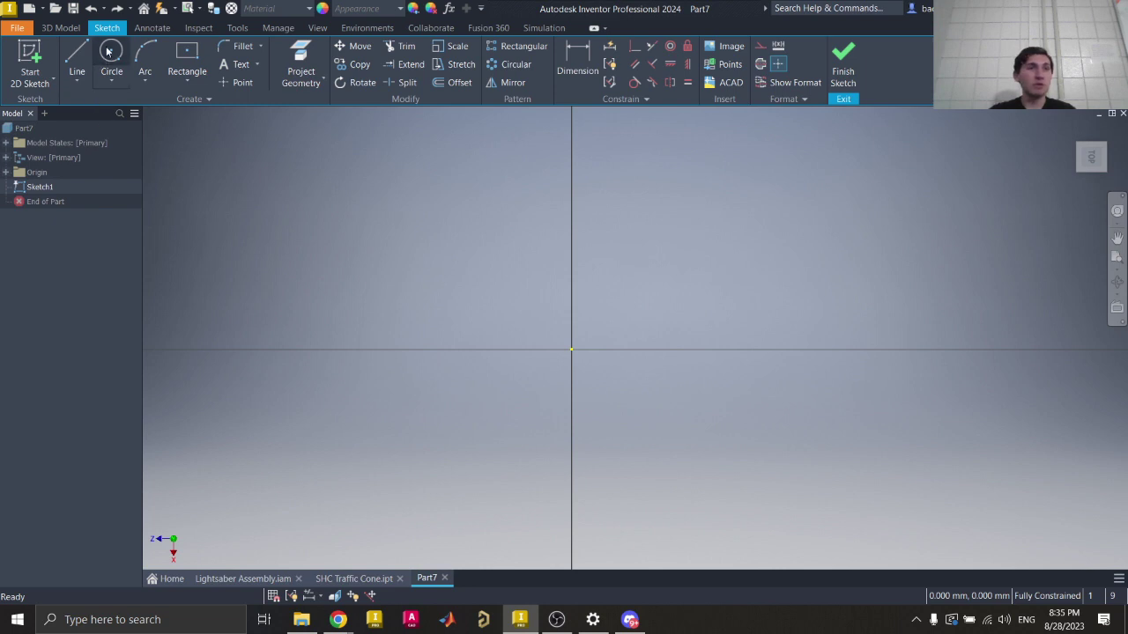
click(572, 349)
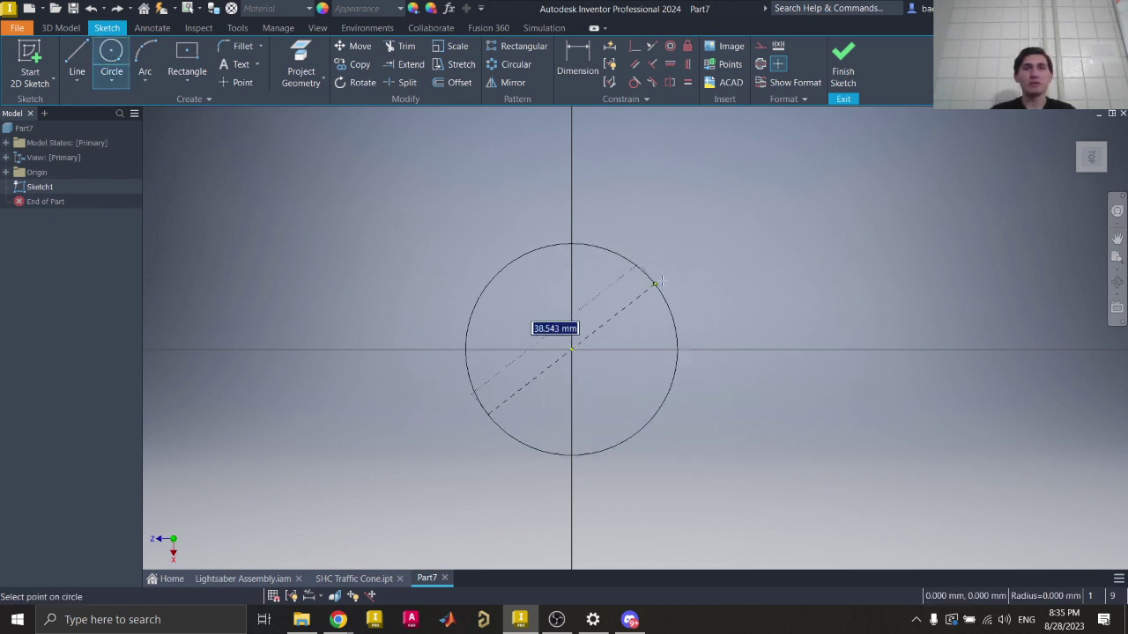
click(730, 265)
key(Escape)
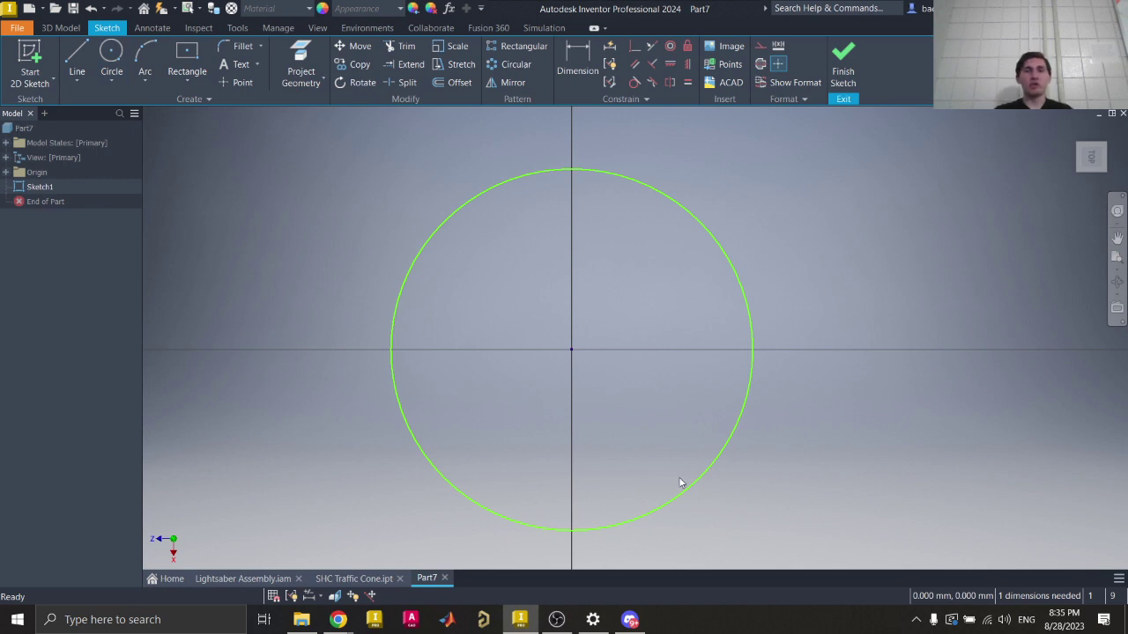
click(693, 482)
drag(692, 482, 644, 402)
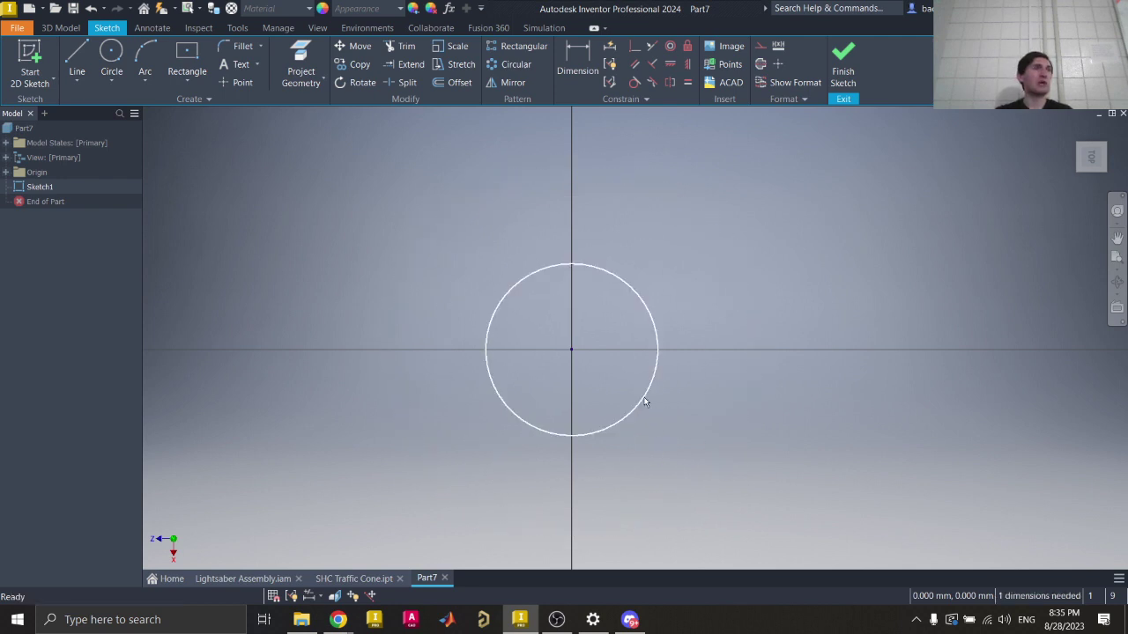
click(687, 383)
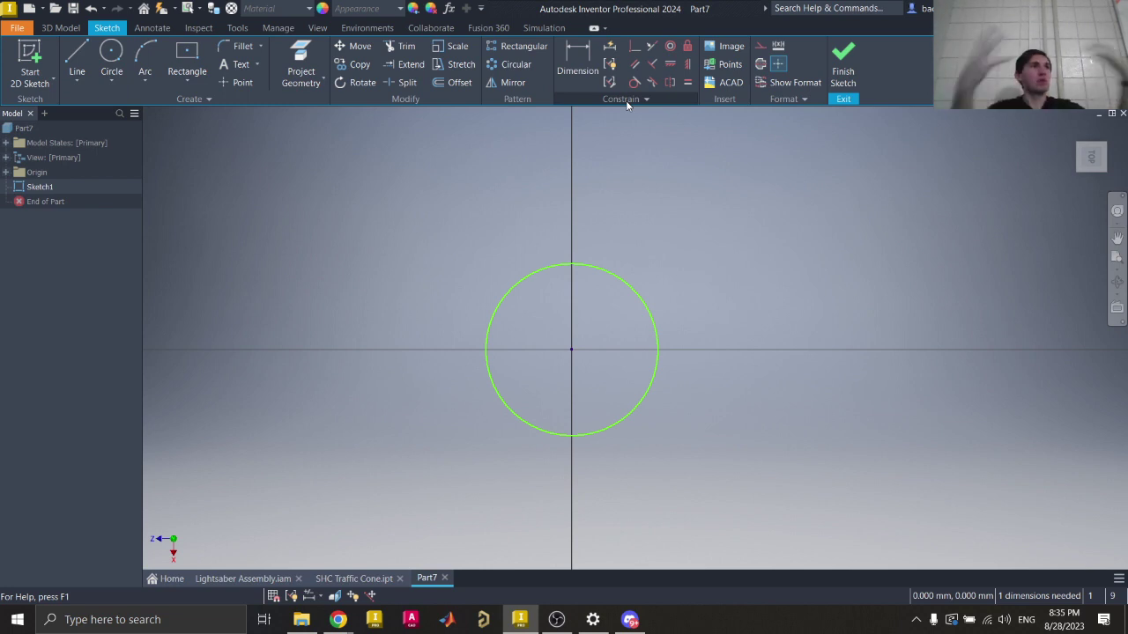
Step: Dimension the circle's diameter, placing the dimension outside the circle, and set it to 50 mm
click(577, 72)
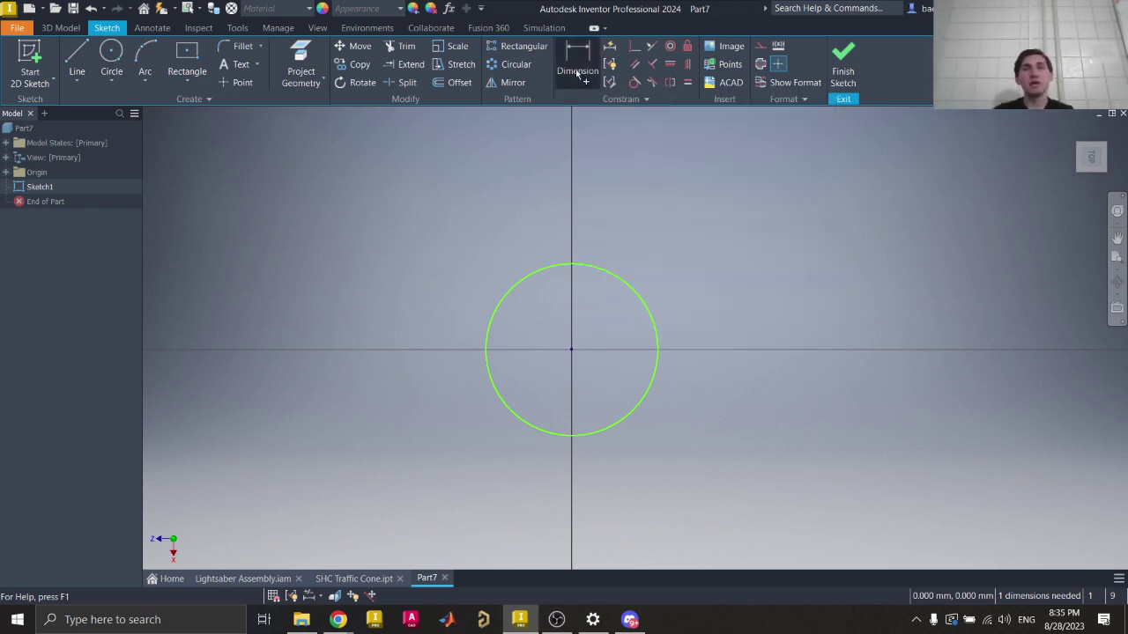
click(629, 288)
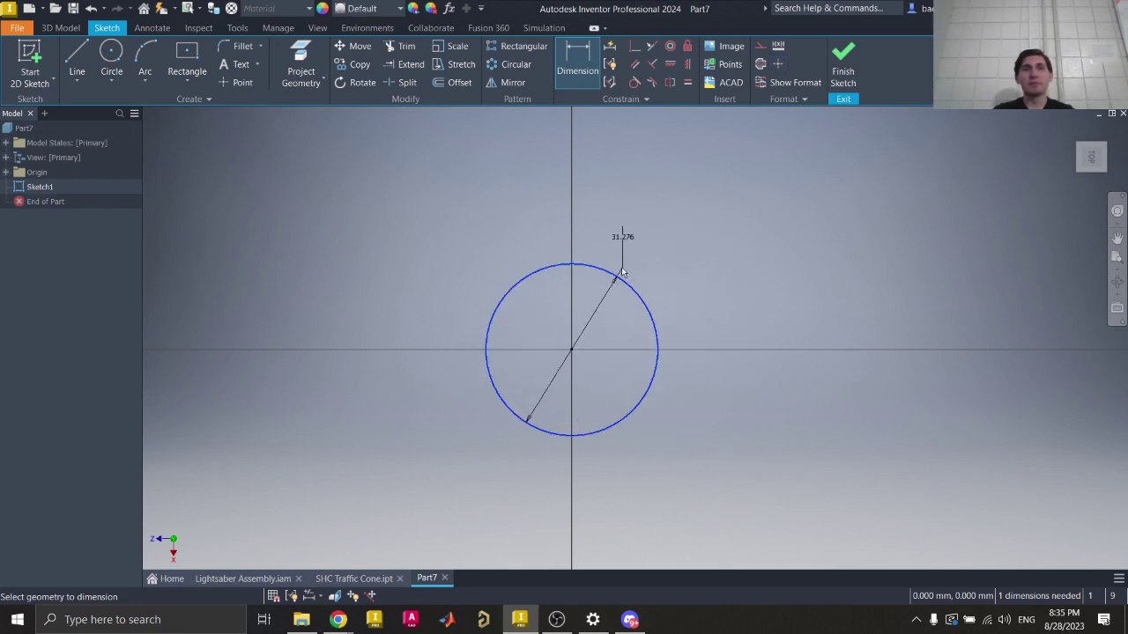
click(678, 279)
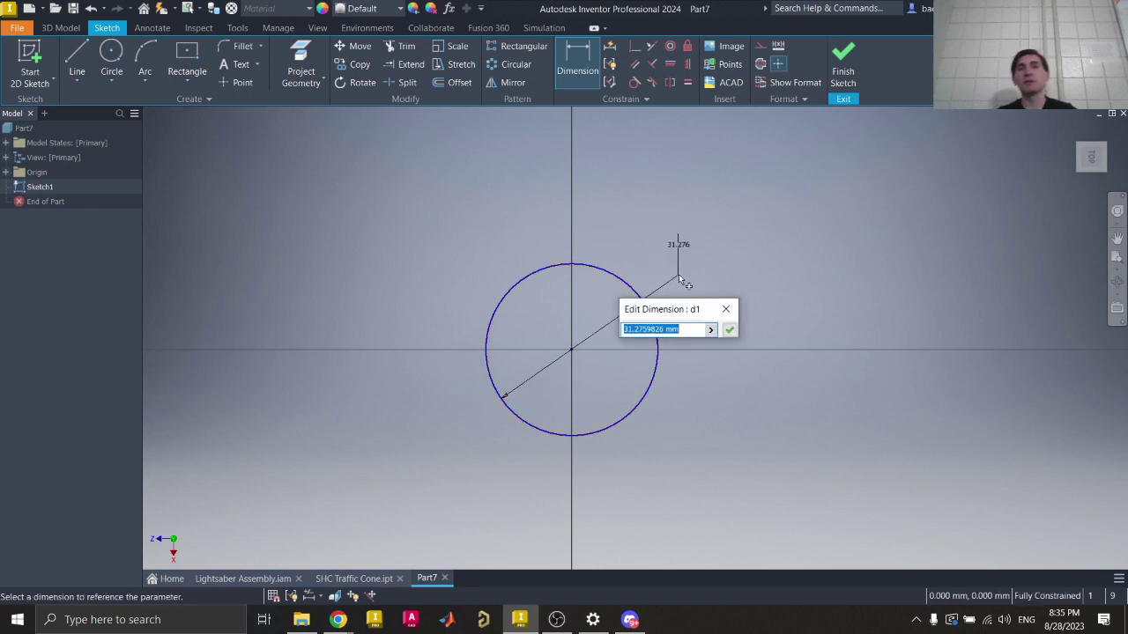
text(50)
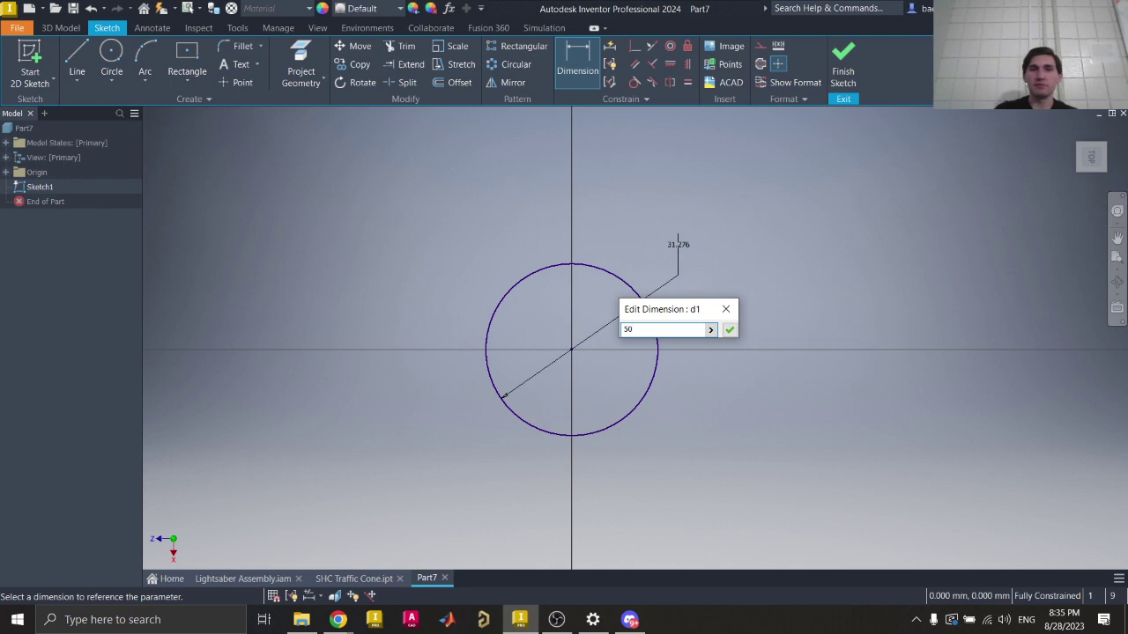
key(Return)
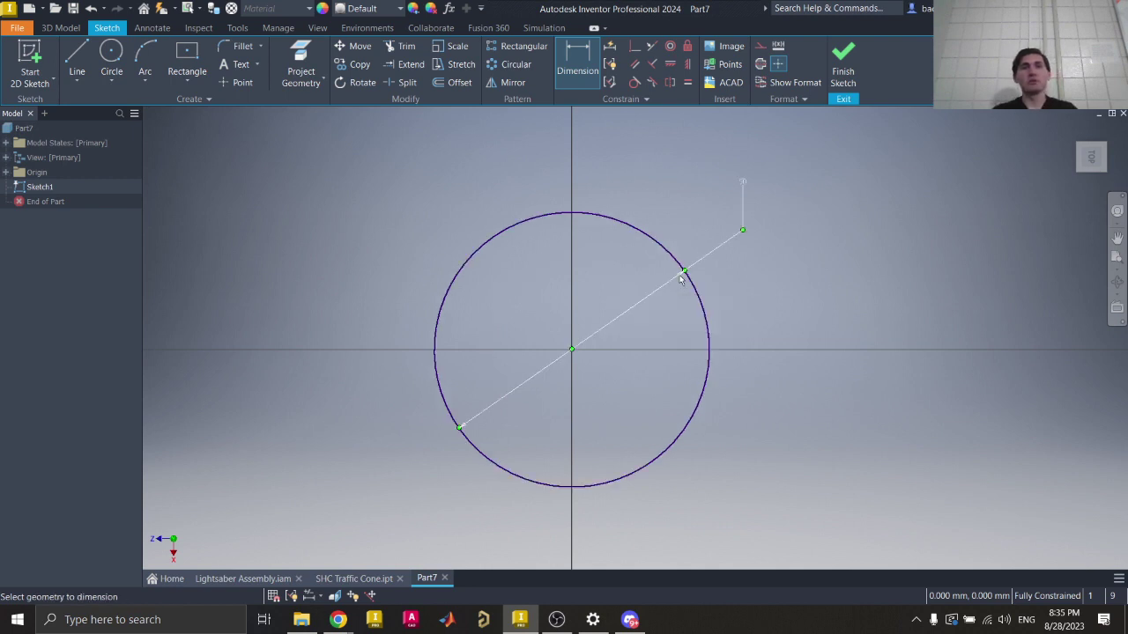
key(Escape)
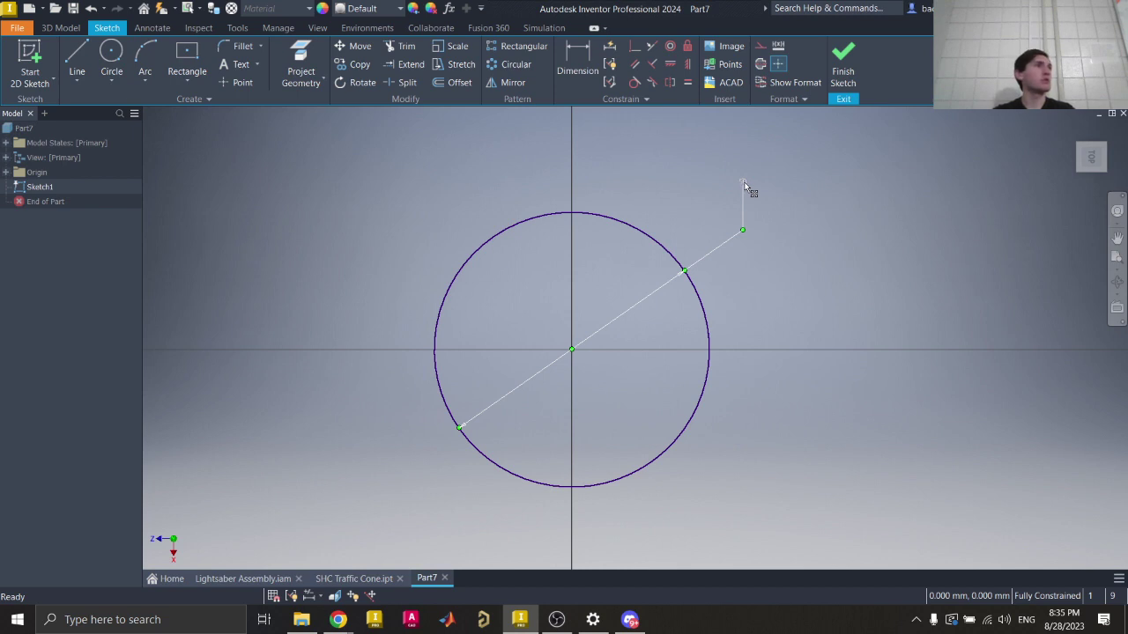
Step: Set the circle's diameter dimension to 50 in
double_click(743, 183)
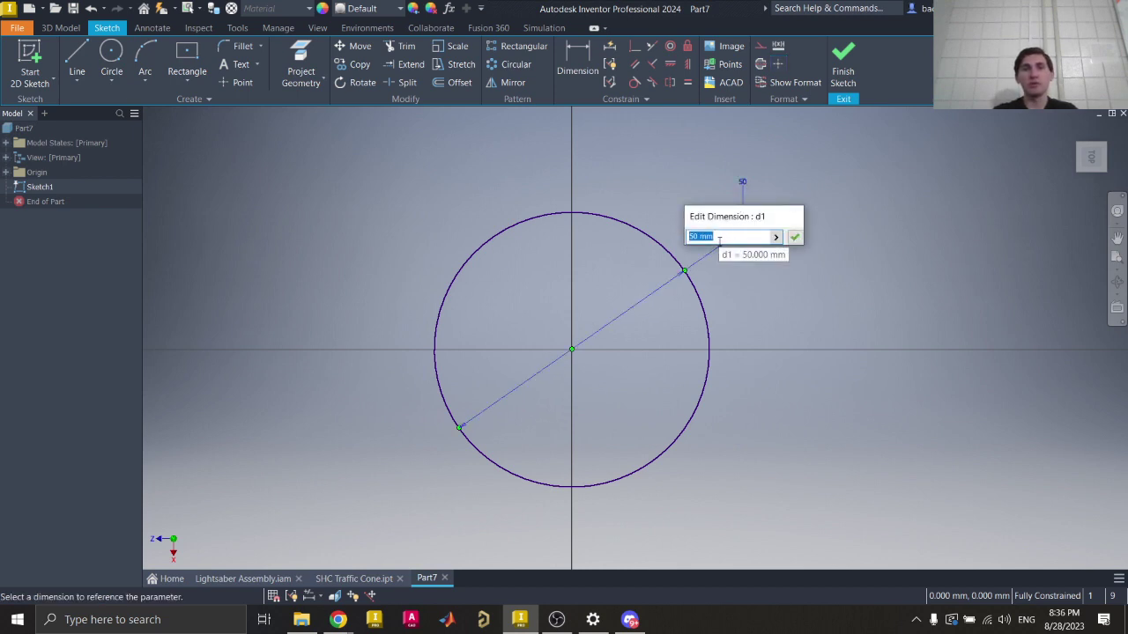
key(Return)
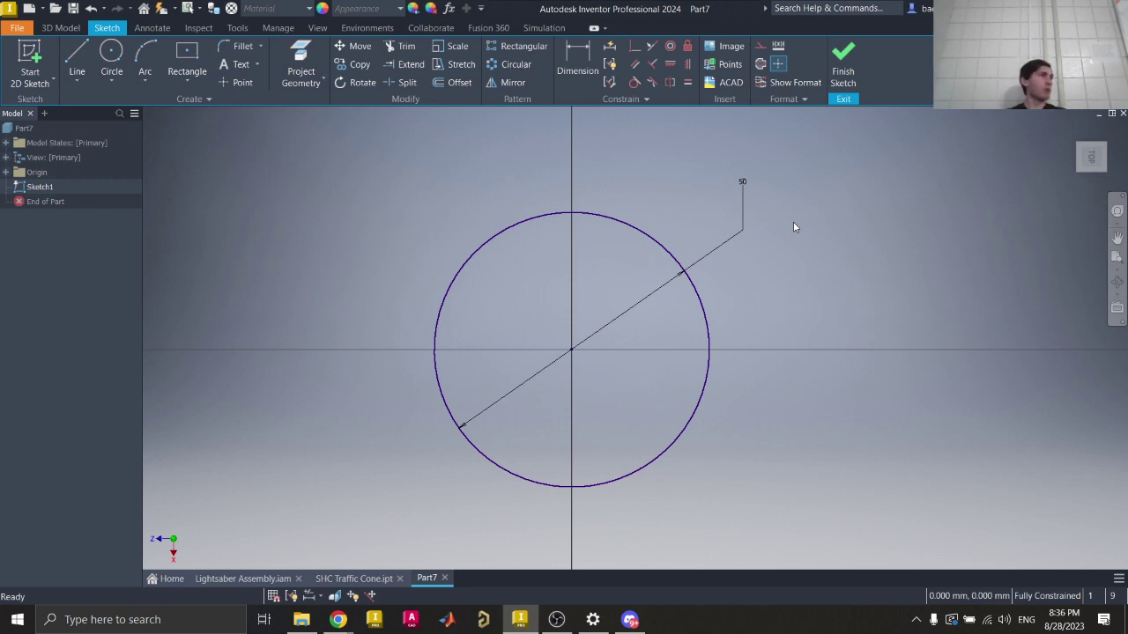
click(742, 182)
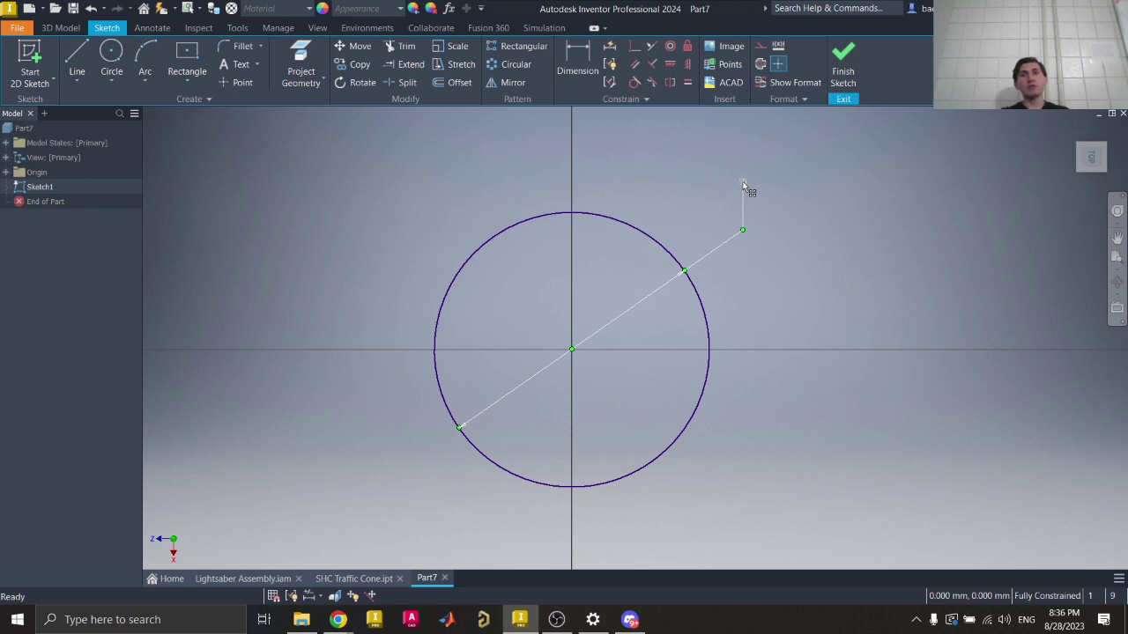
click(742, 185)
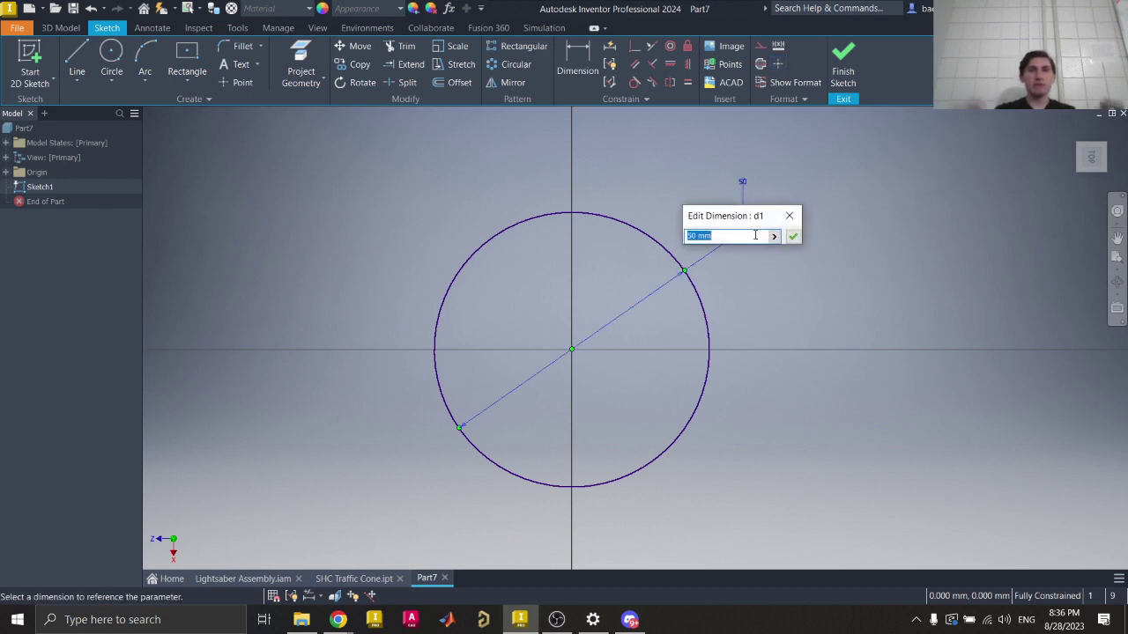
click(747, 236)
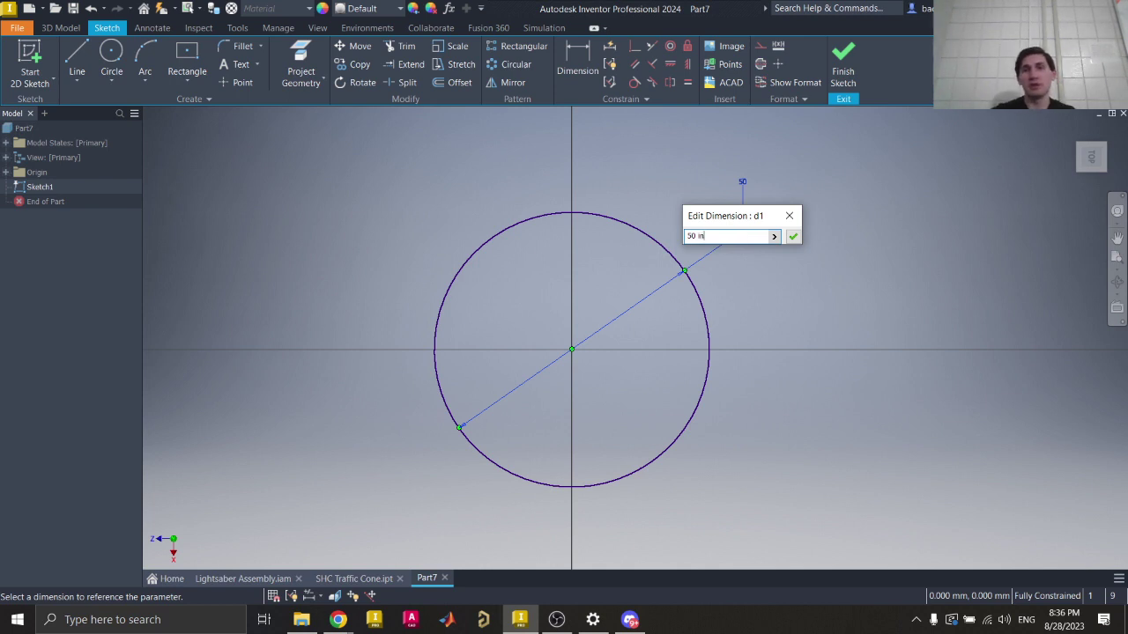
click(793, 237)
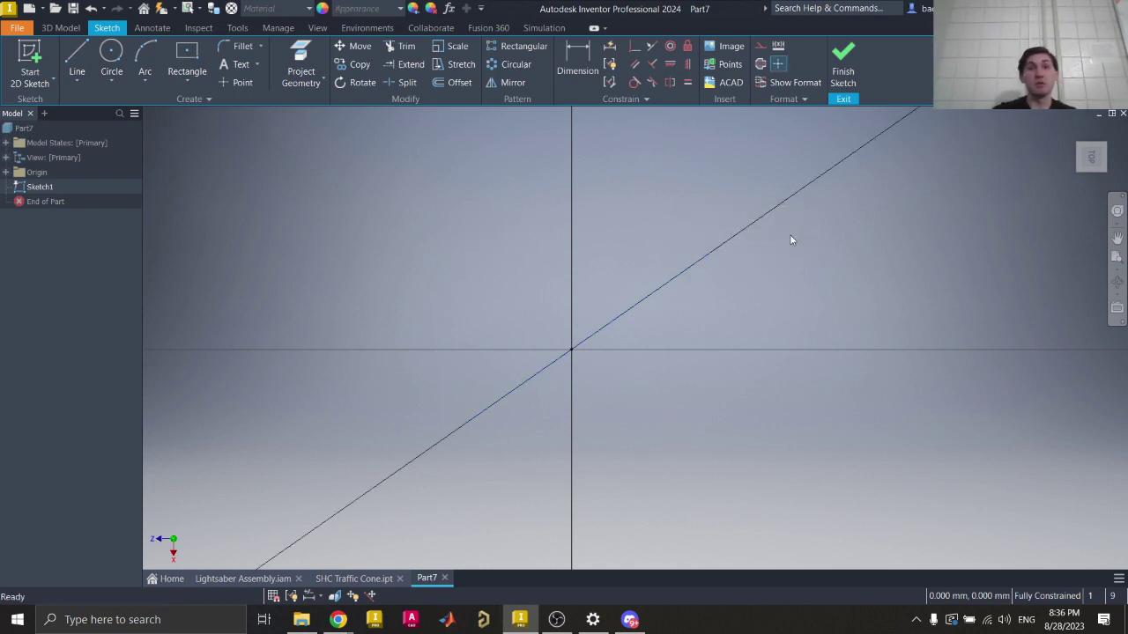
Step: Check the value and unit stored in the circle's diameter dimension without changing it
scroll(517, 404, down, 15)
middle_drag(522, 407, 560, 385)
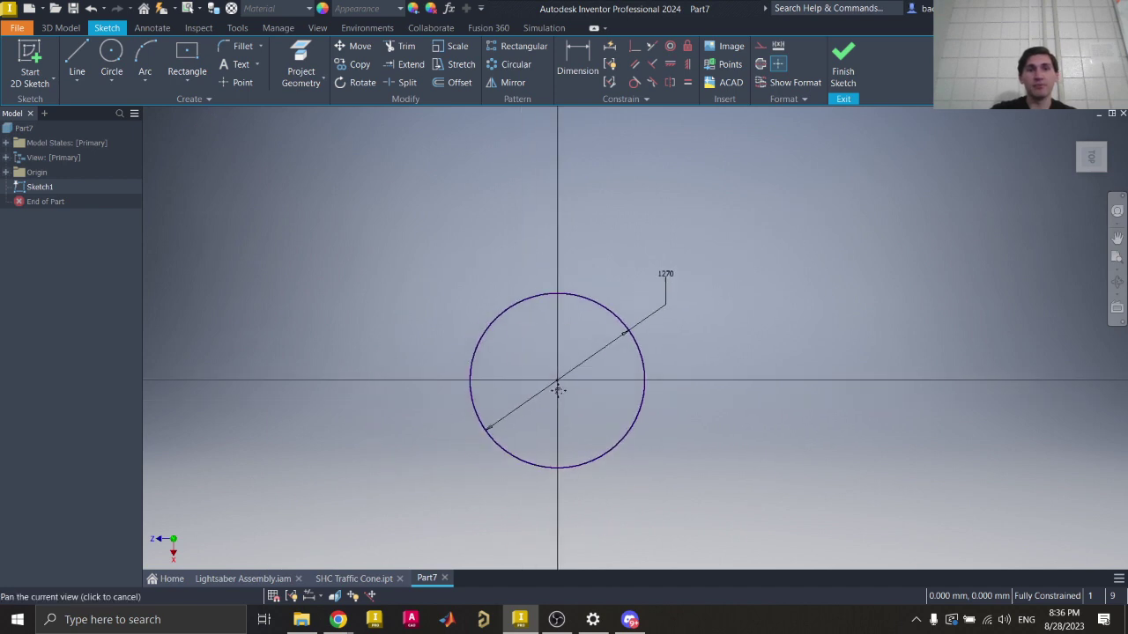
double_click(666, 278)
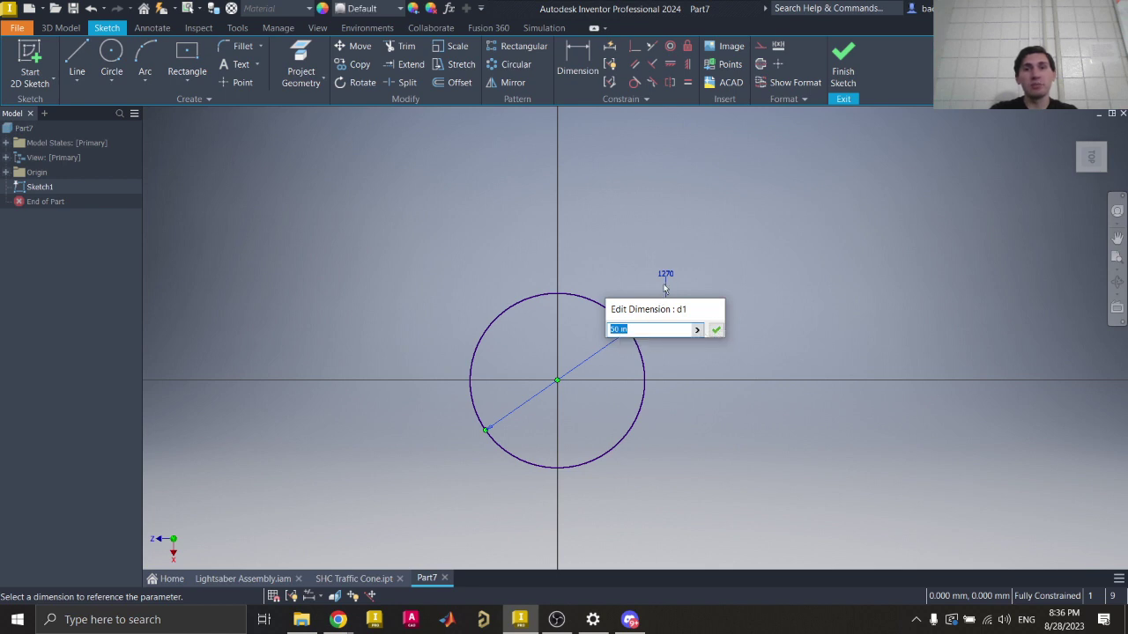
key(Return)
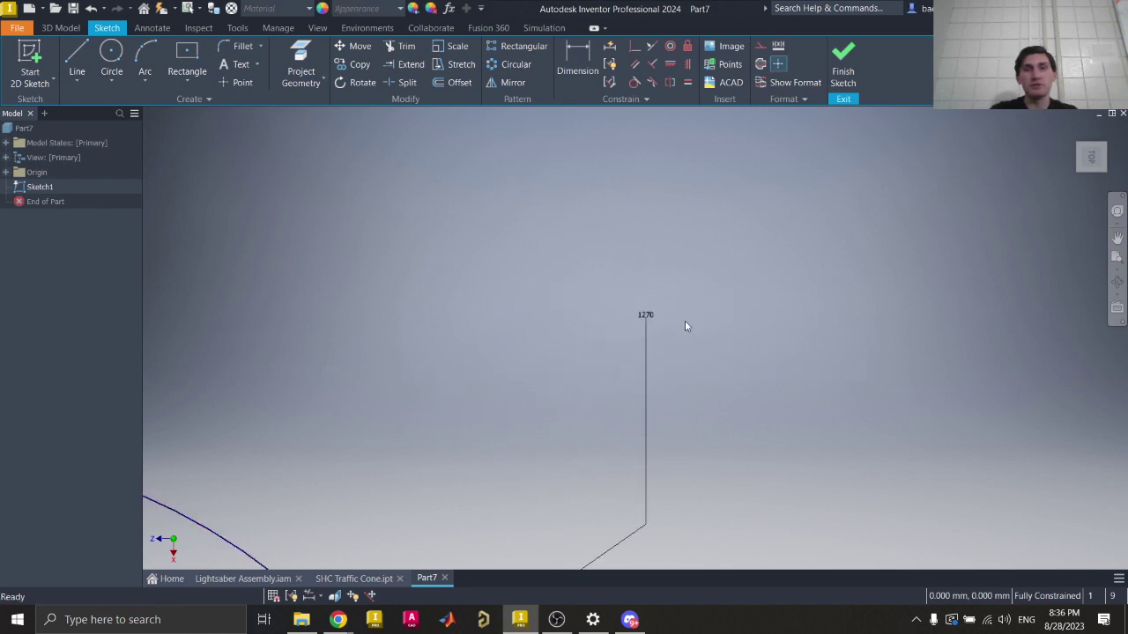
scroll(807, 221, down, 7)
scroll(782, 277, up, 2)
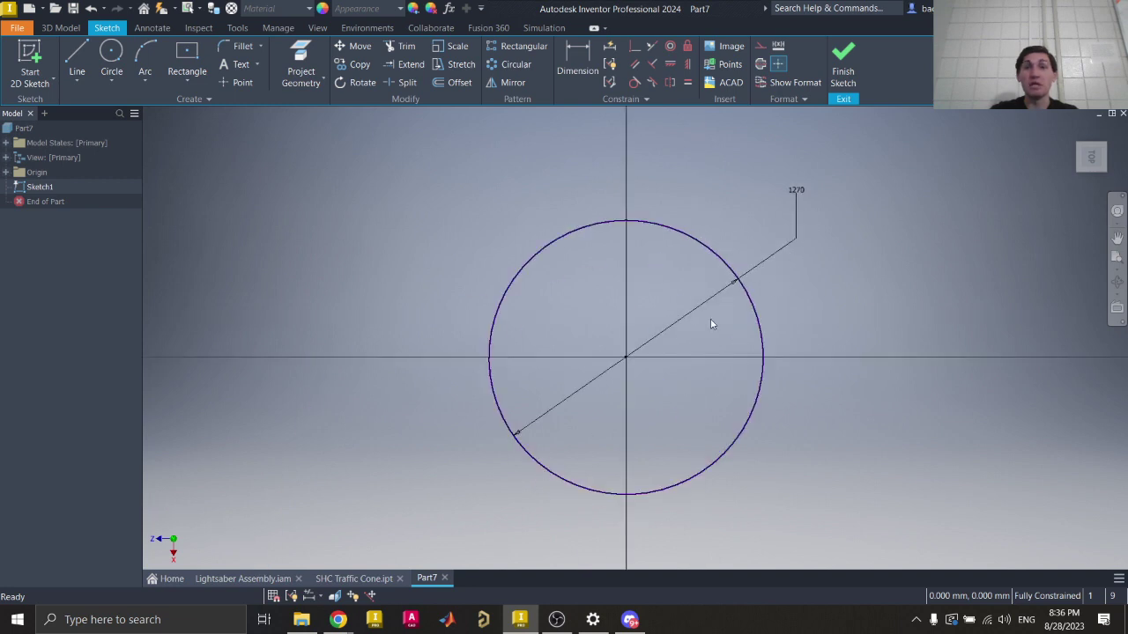
Step: Set the circle's diameter dimension to 50 mm and finish the sketch
double_click(797, 220)
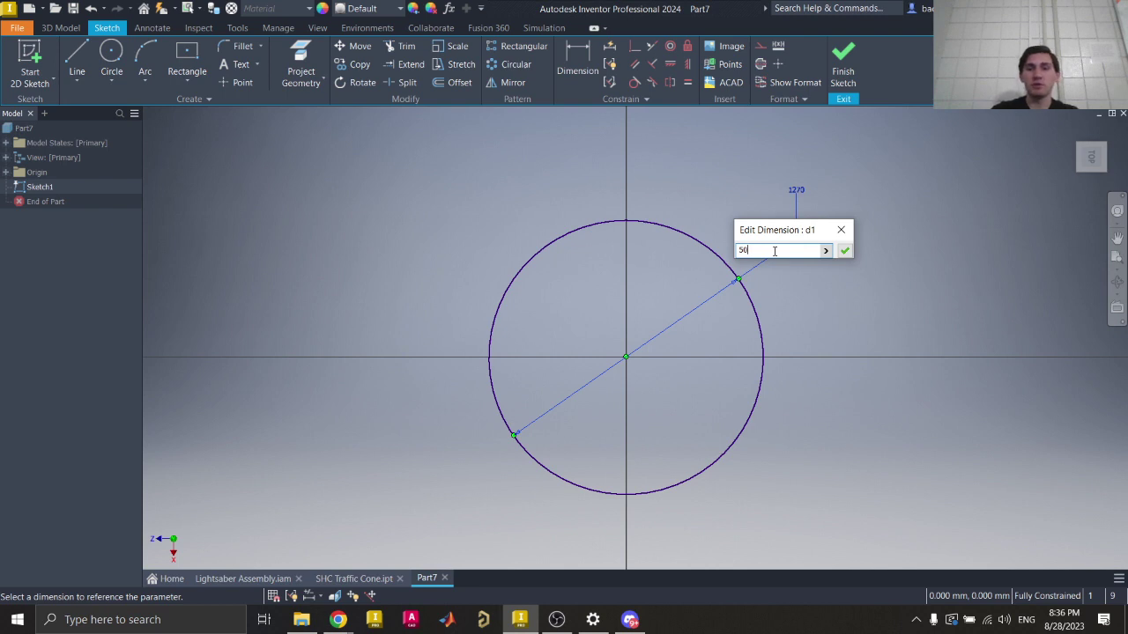
scroll(634, 378, up, 8)
scroll(578, 229, up, 5)
middle_drag(565, 359, 592, 322)
click(763, 205)
click(733, 253)
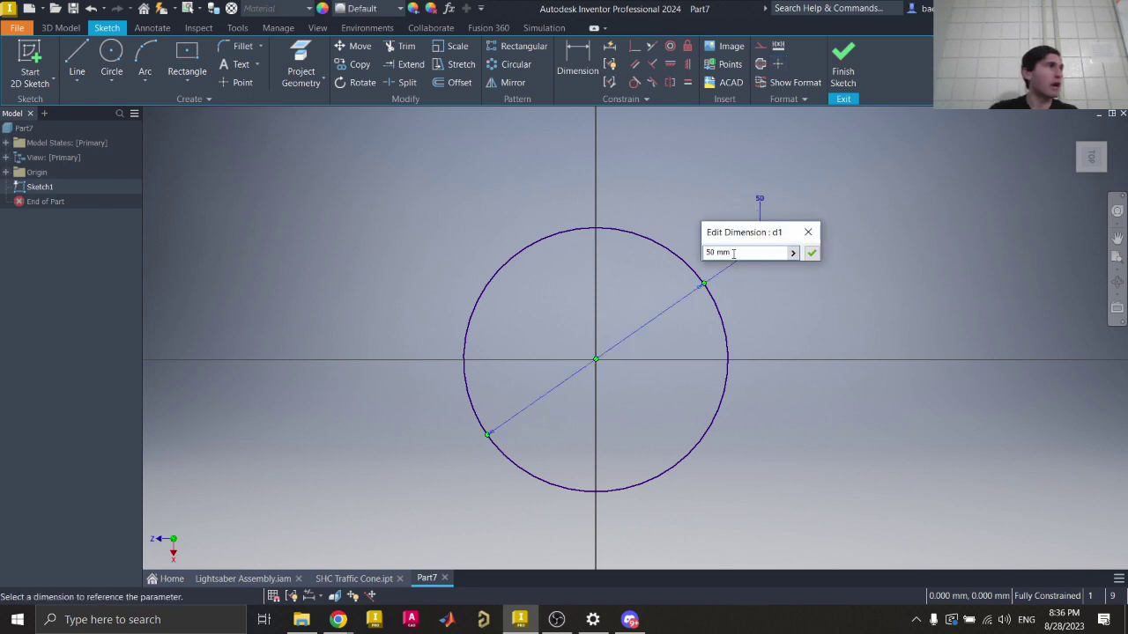
key(Return)
middle_drag(812, 331, 826, 323)
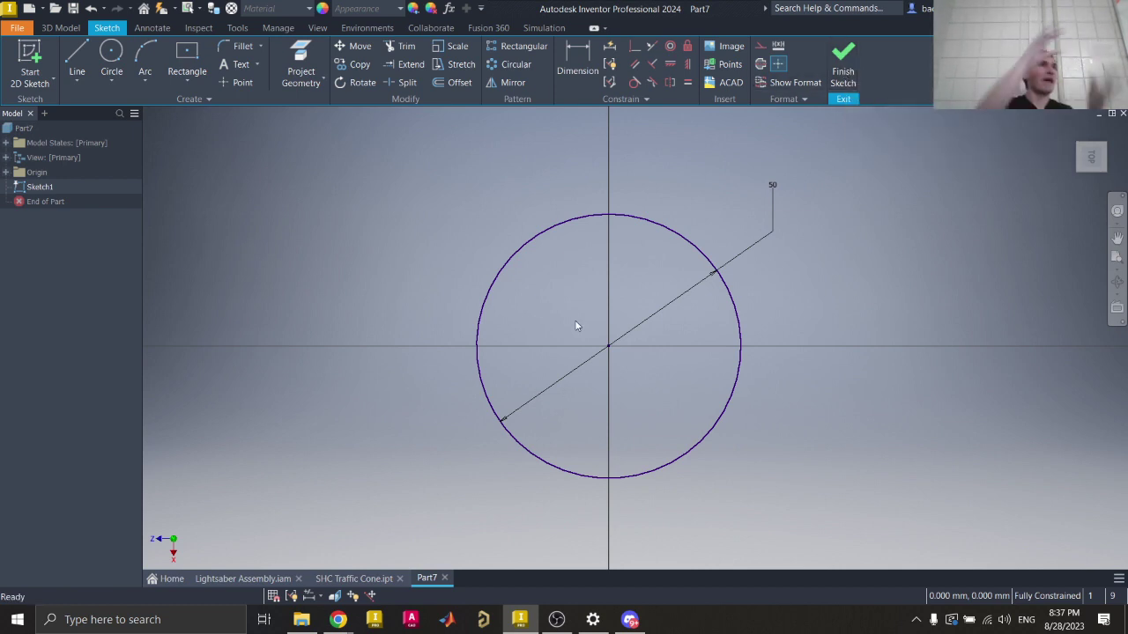
click(844, 74)
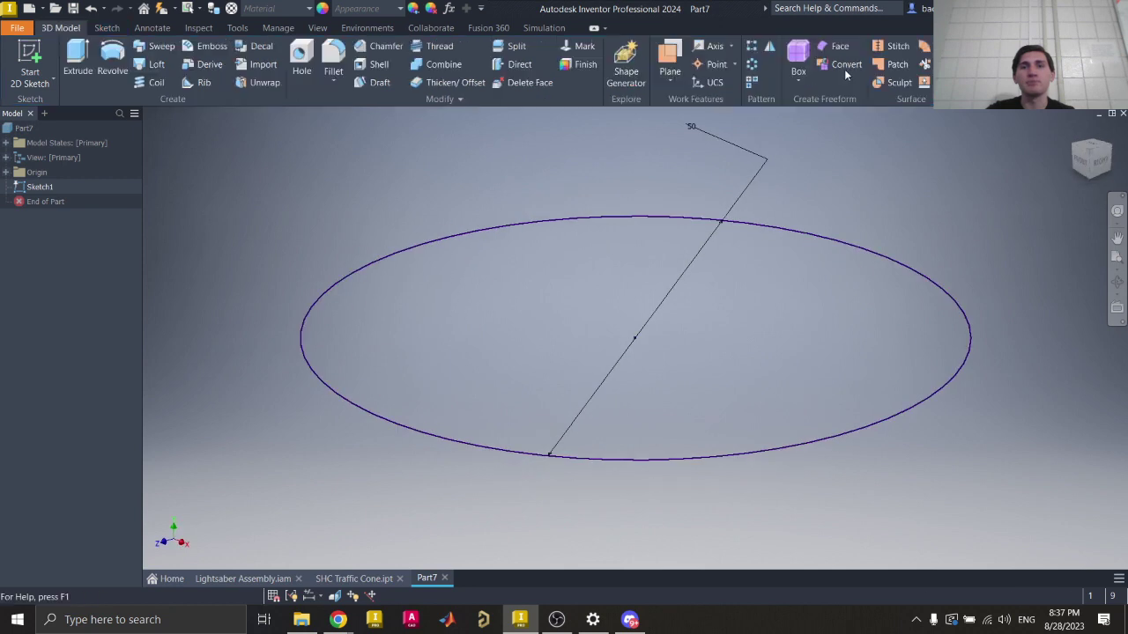
middle_drag(496, 305, 566, 261)
scroll(566, 261, down, 2)
scroll(582, 357, down, 4)
scroll(597, 365, up, 3)
scroll(580, 343, up, 3)
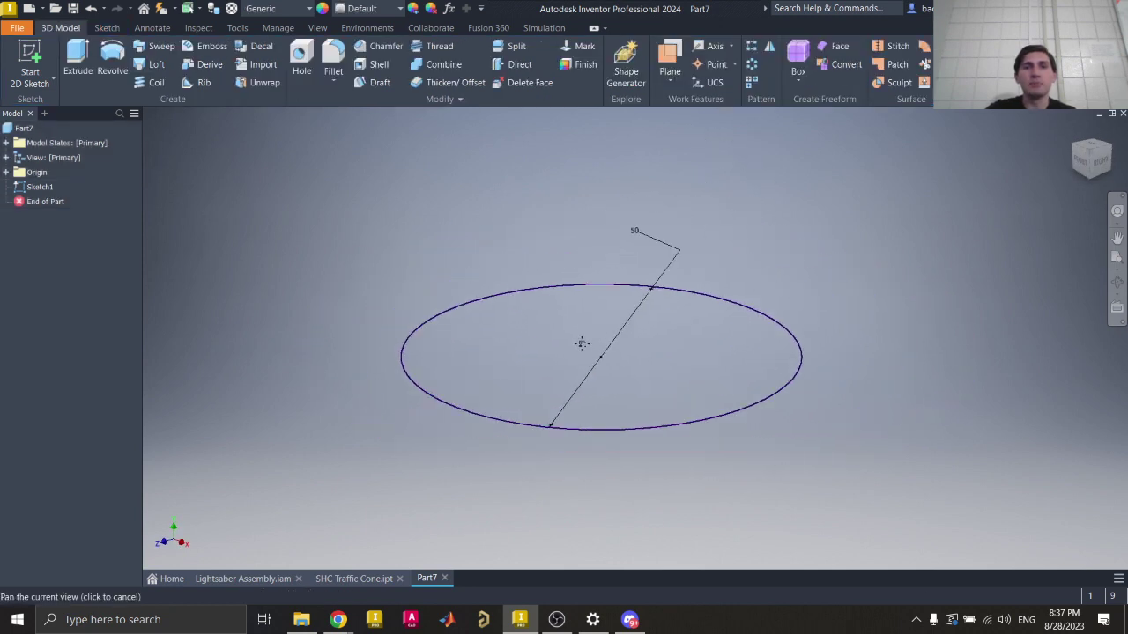
Step: Switch to Chrome and examine the reference lightsaber picture up close and as a whole
mouse_move(338, 619)
click(368, 573)
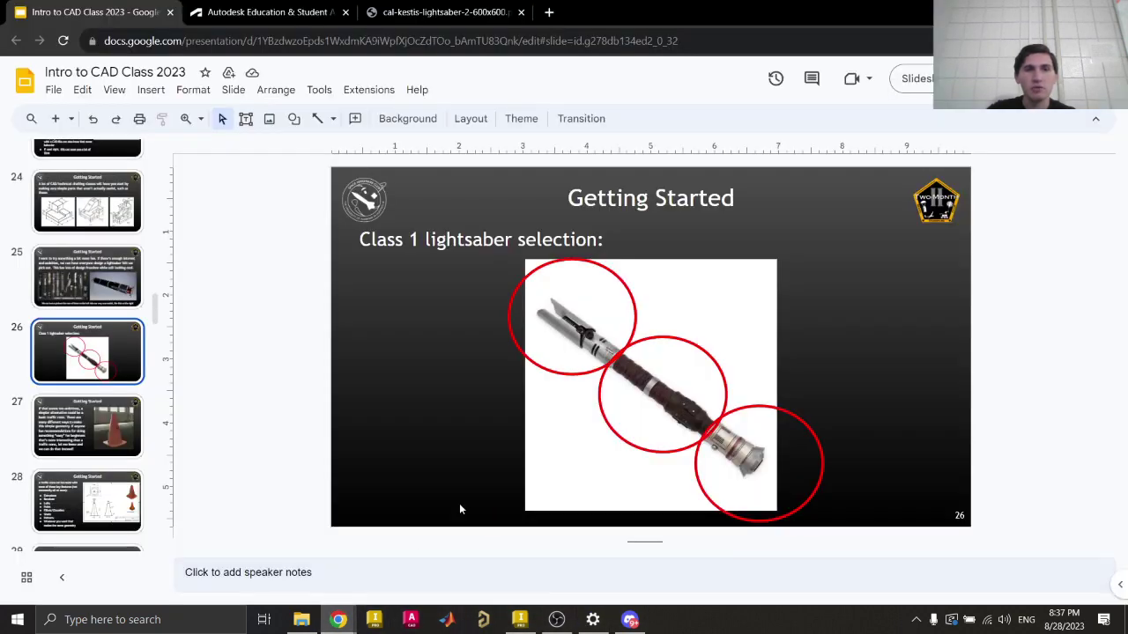
click(423, 13)
ctrl+scroll(641, 461, up, 5)
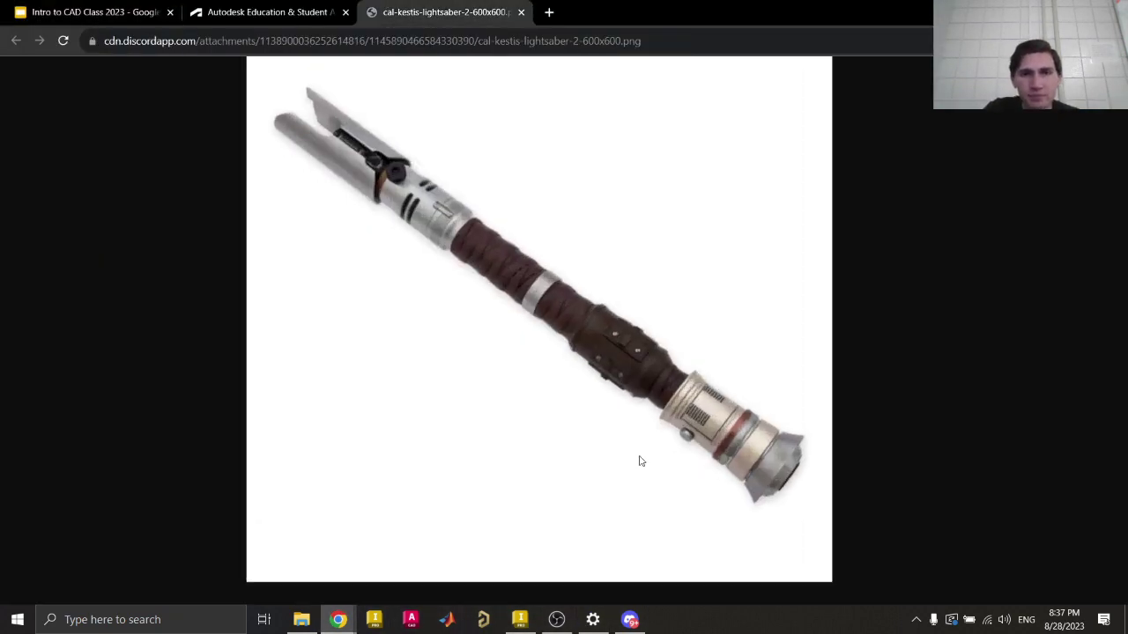
ctrl+scroll(640, 461, down, 3)
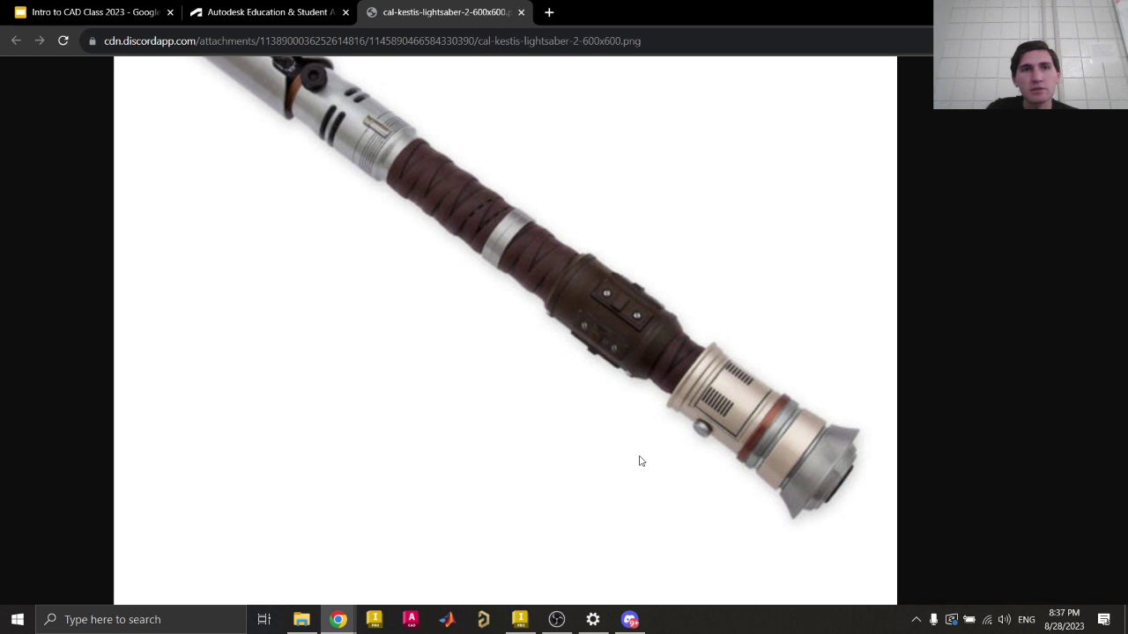
ctrl+scroll(641, 461, down, 3)
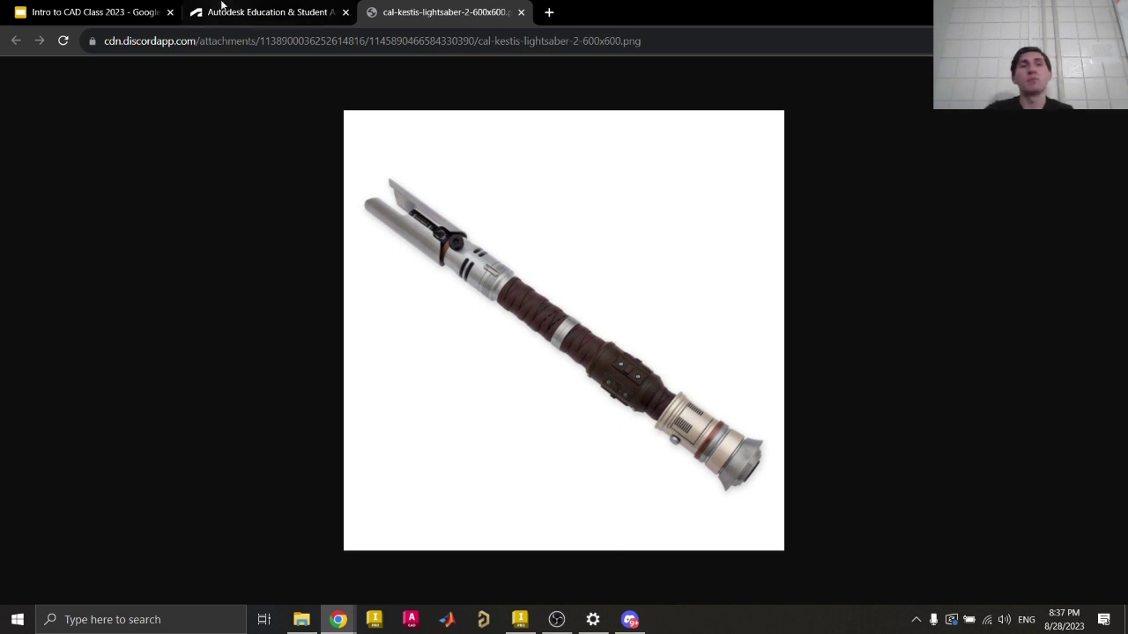
Step: Return to the Intro to CAD Class 2023 presentation and open slide 37 on the basic part feature tools
click(107, 7)
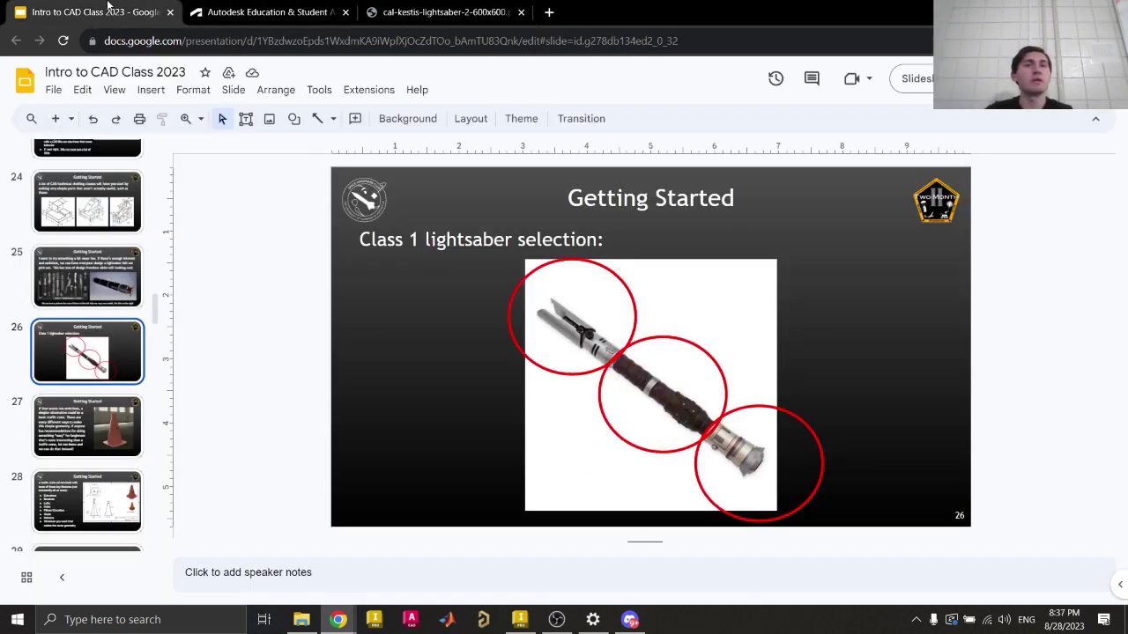
scroll(94, 370, down, 8)
scroll(94, 370, down, 5)
scroll(93, 361, up, 5)
scroll(91, 350, down, 1)
click(89, 338)
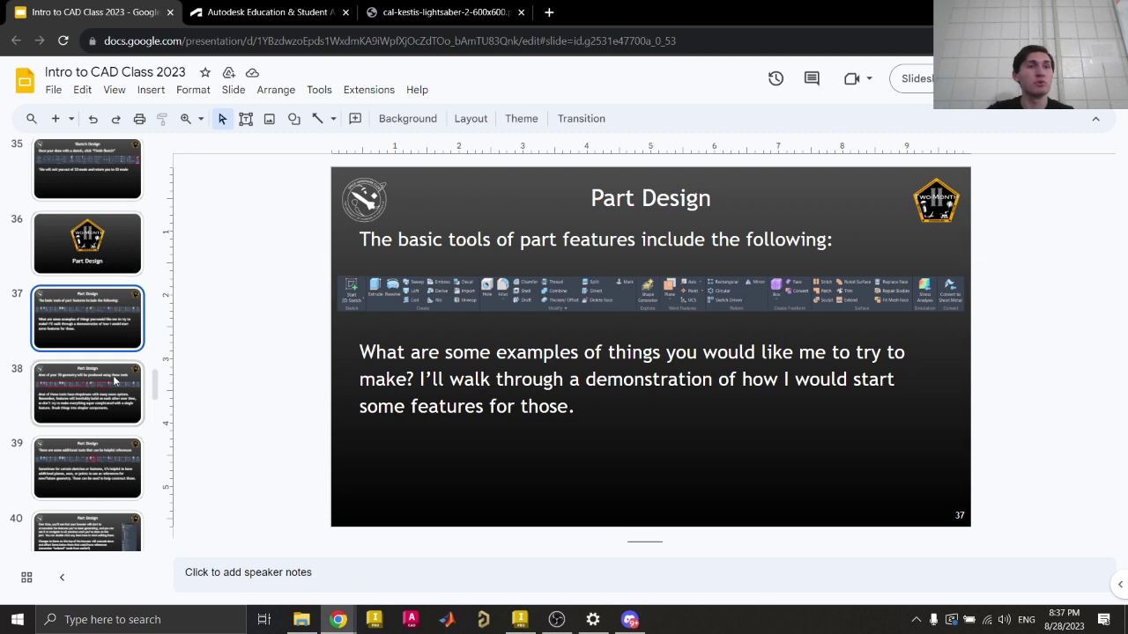
Step: Present the slides full screen from the Part Design title slide and advance to the basic part feature tools slide
click(629, 620)
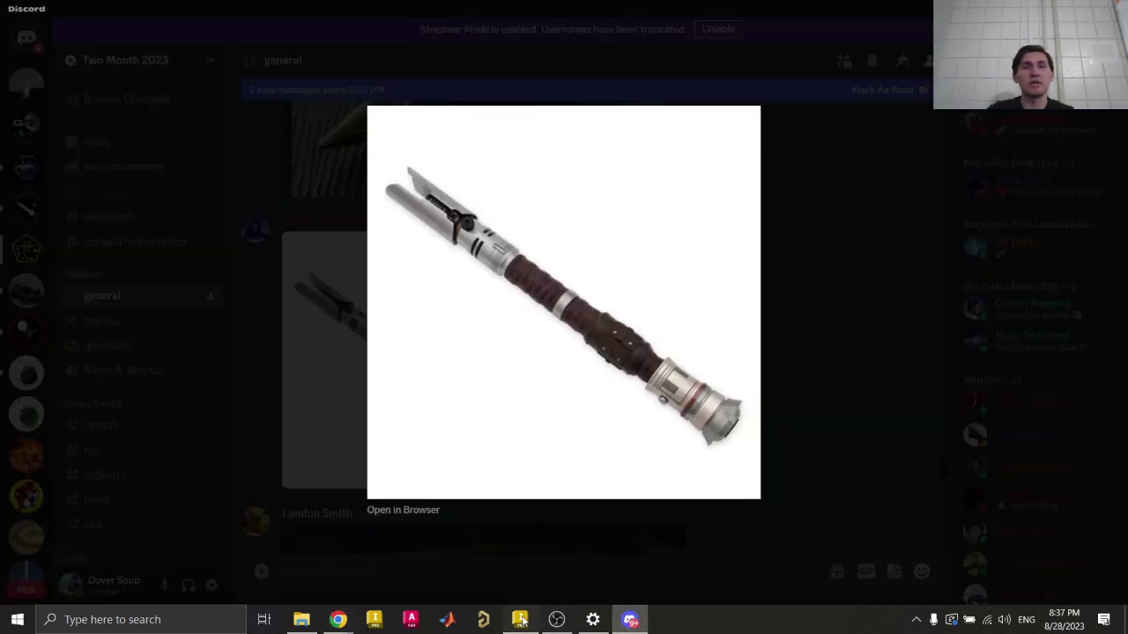
click(519, 620)
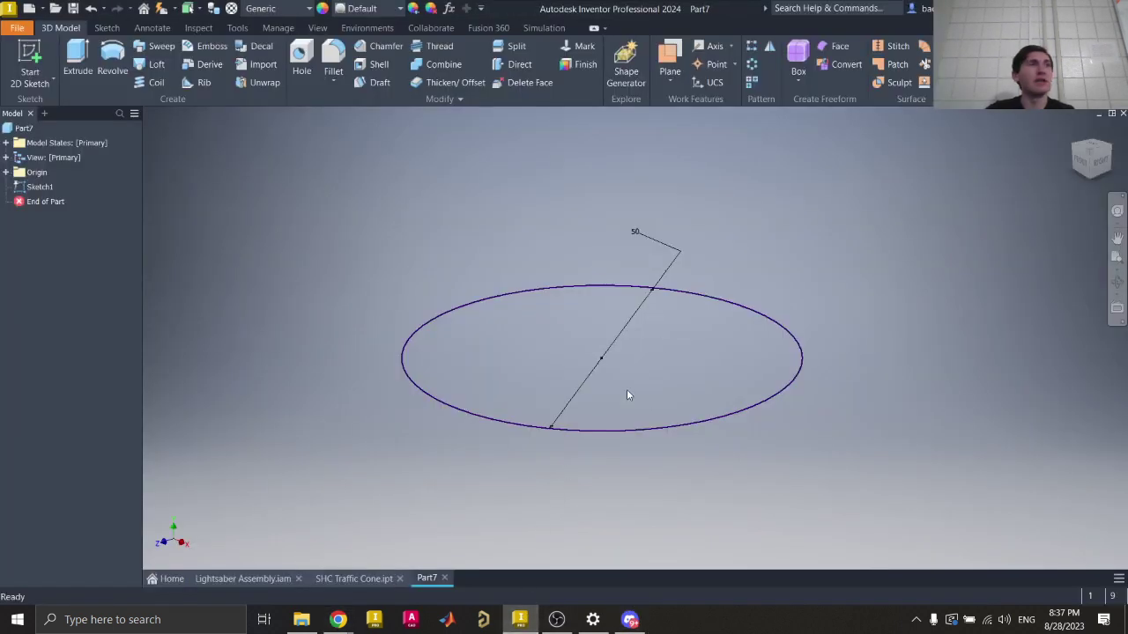
mouse_move(338, 619)
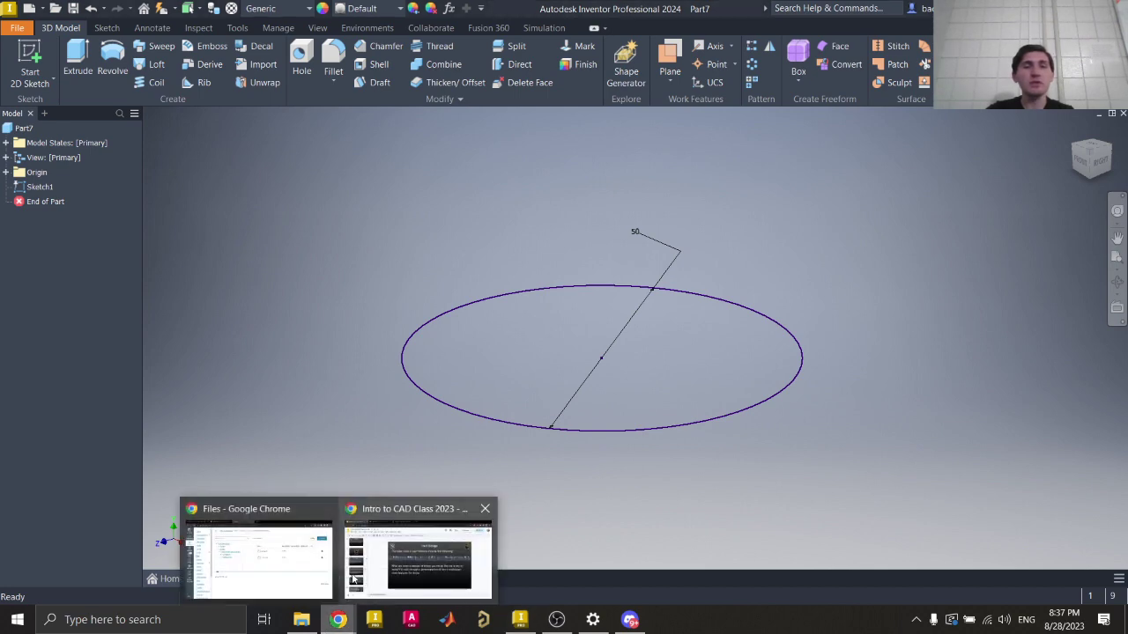
click(397, 570)
click(136, 231)
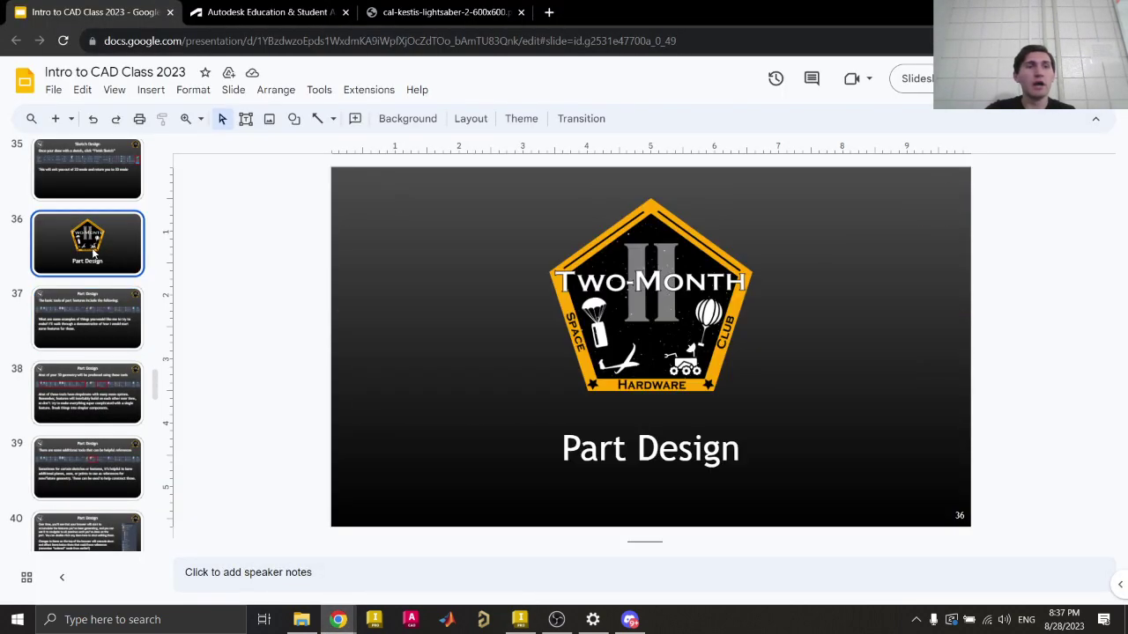
click(918, 78)
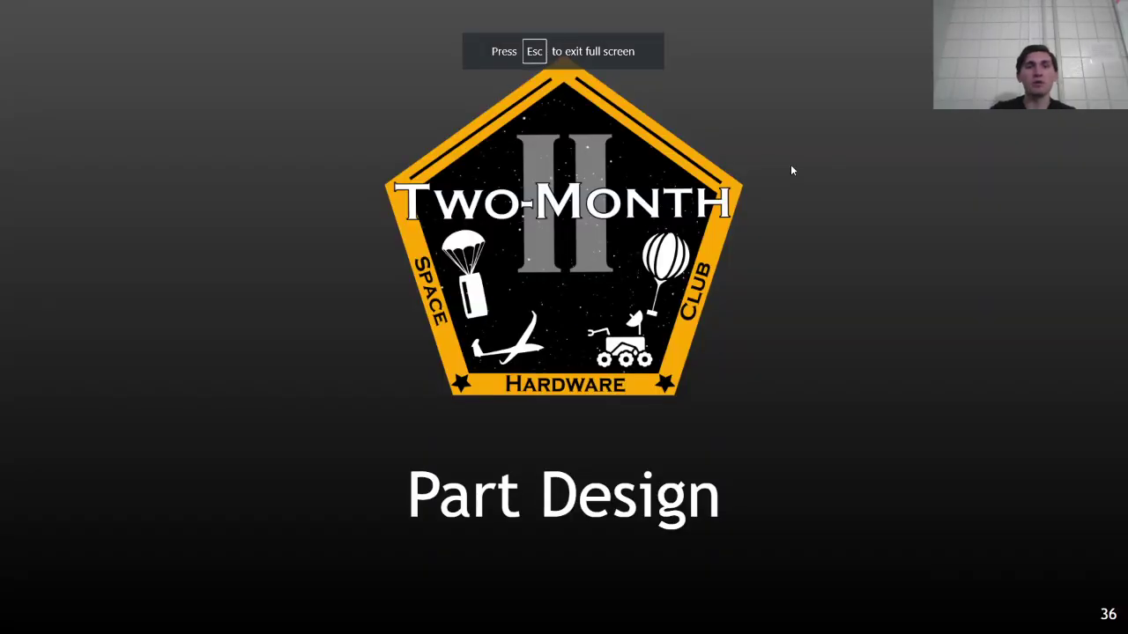
key(Right)
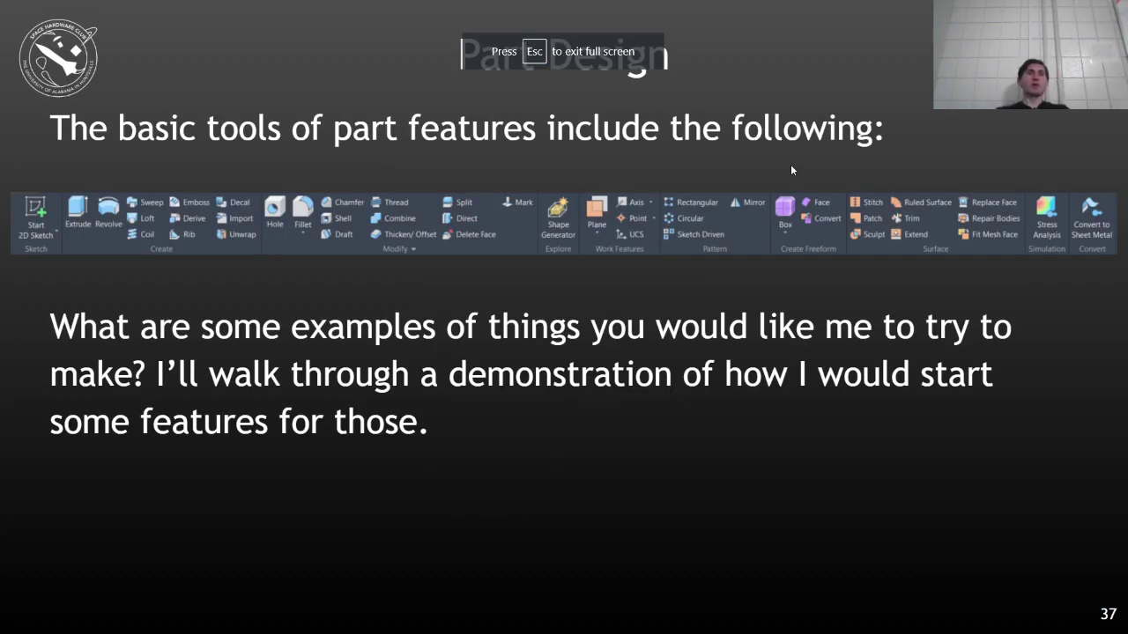
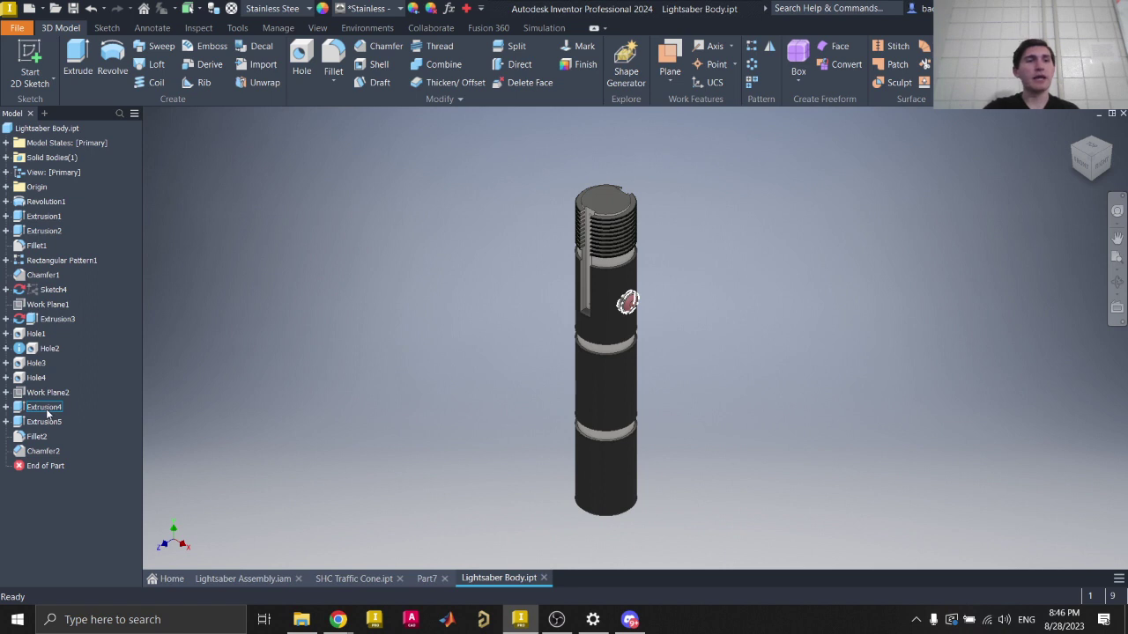
Step: Suppress Extrusion4 together with its dependent features in the lightsaber body, and unsuppress them again
right_click(47, 412)
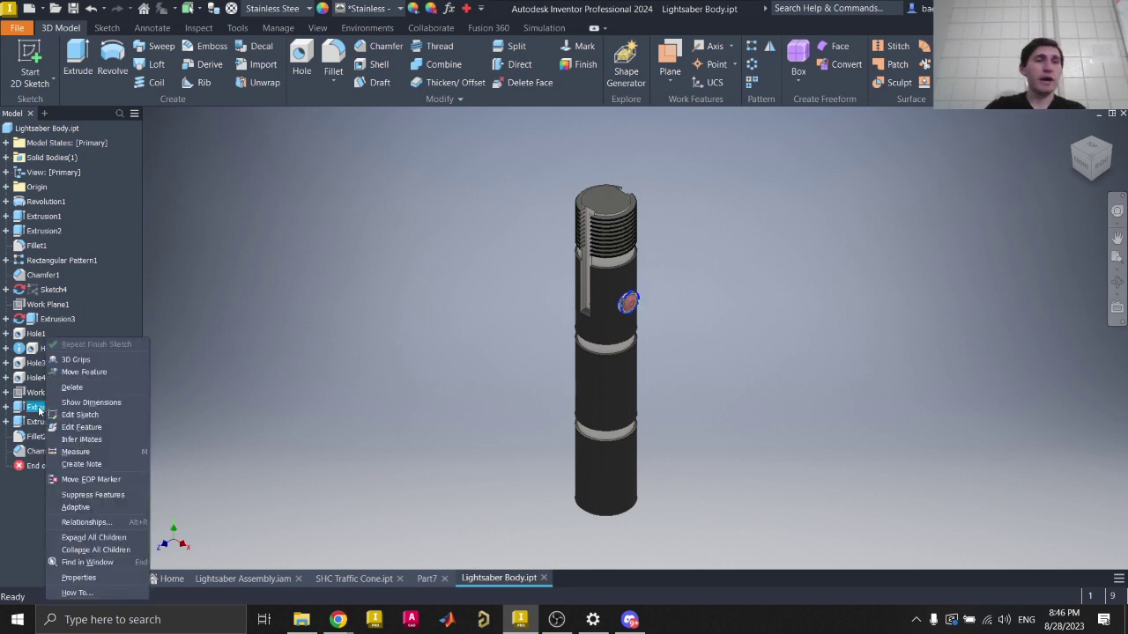
click(82, 499)
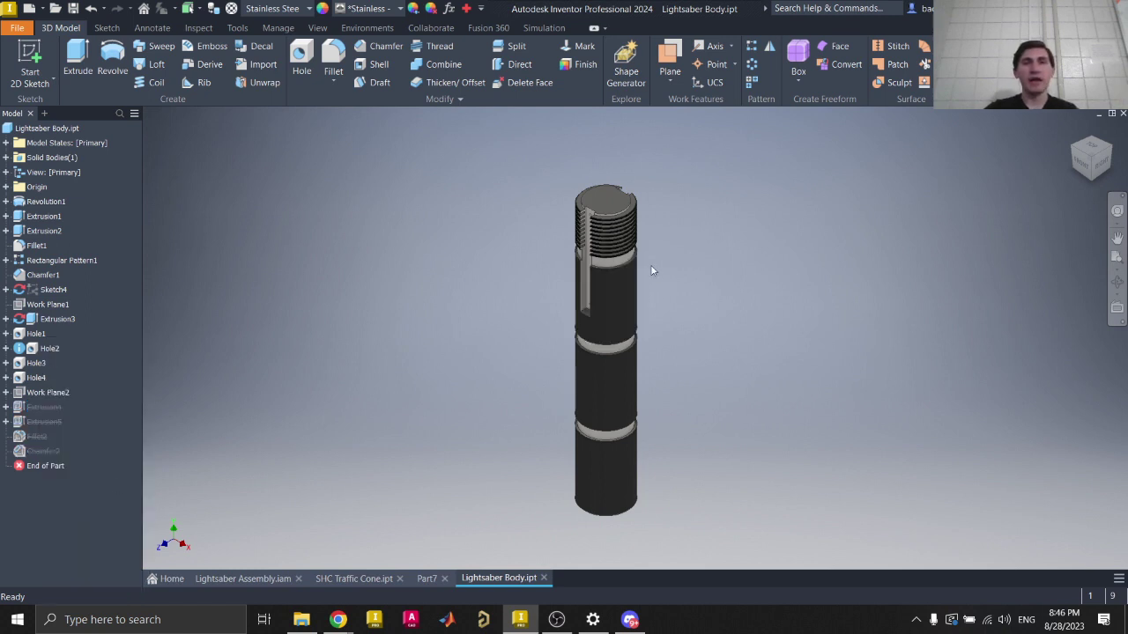
right_click(42, 408)
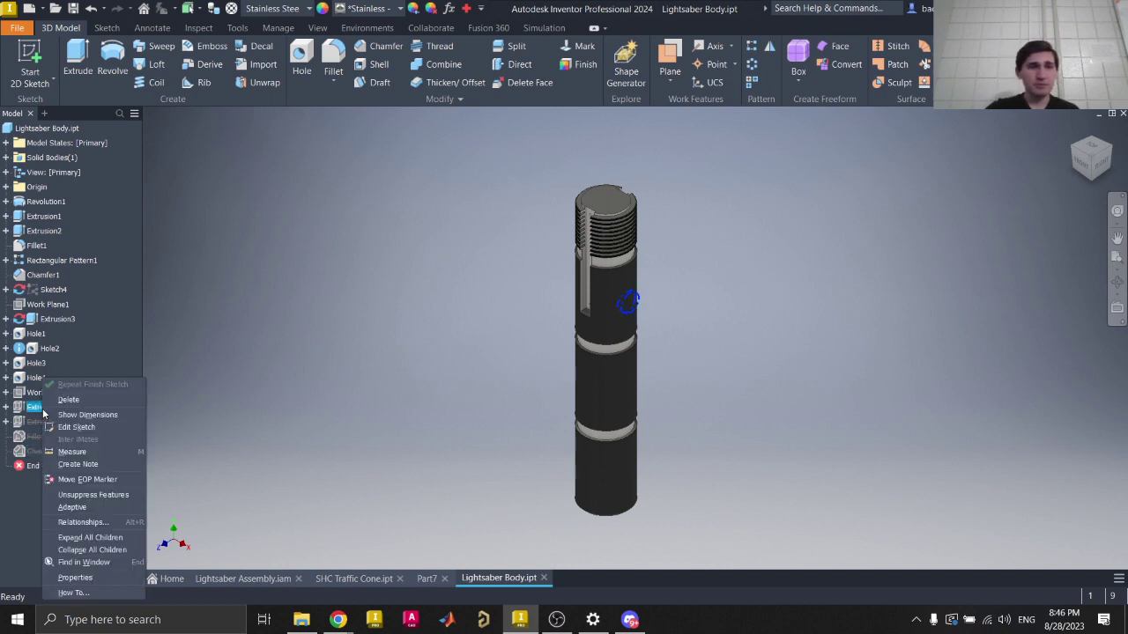
click(79, 496)
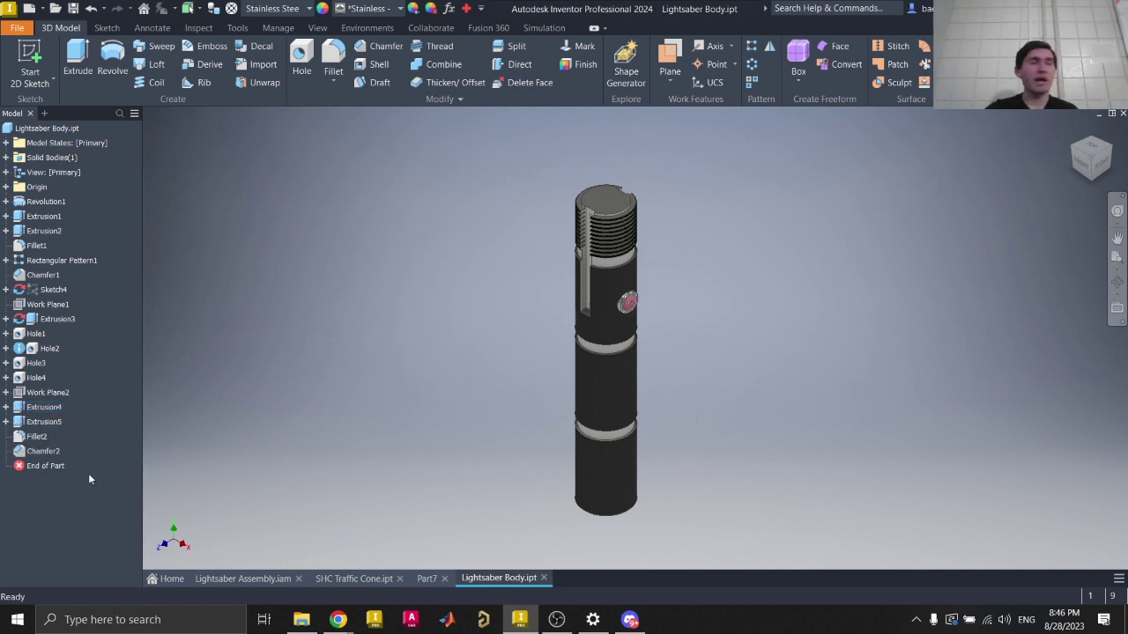
Step: Switch to the slideshow in Chrome, advance past the material and appearance slide to the Assembly Design title slide, and exit the slideshow
mouse_move(338, 619)
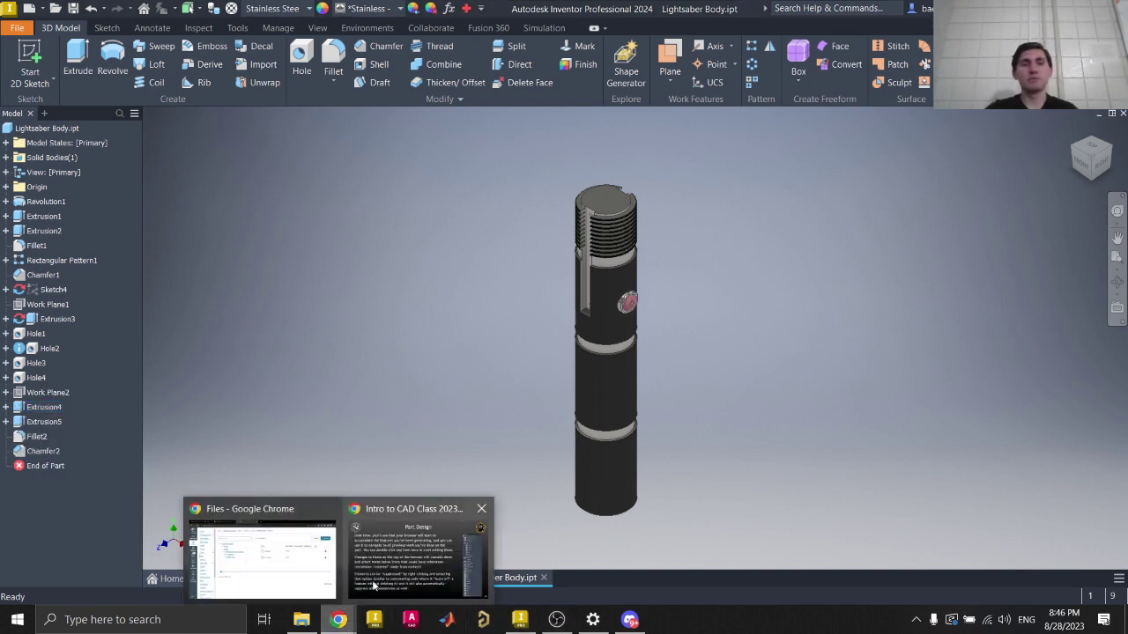
click(373, 584)
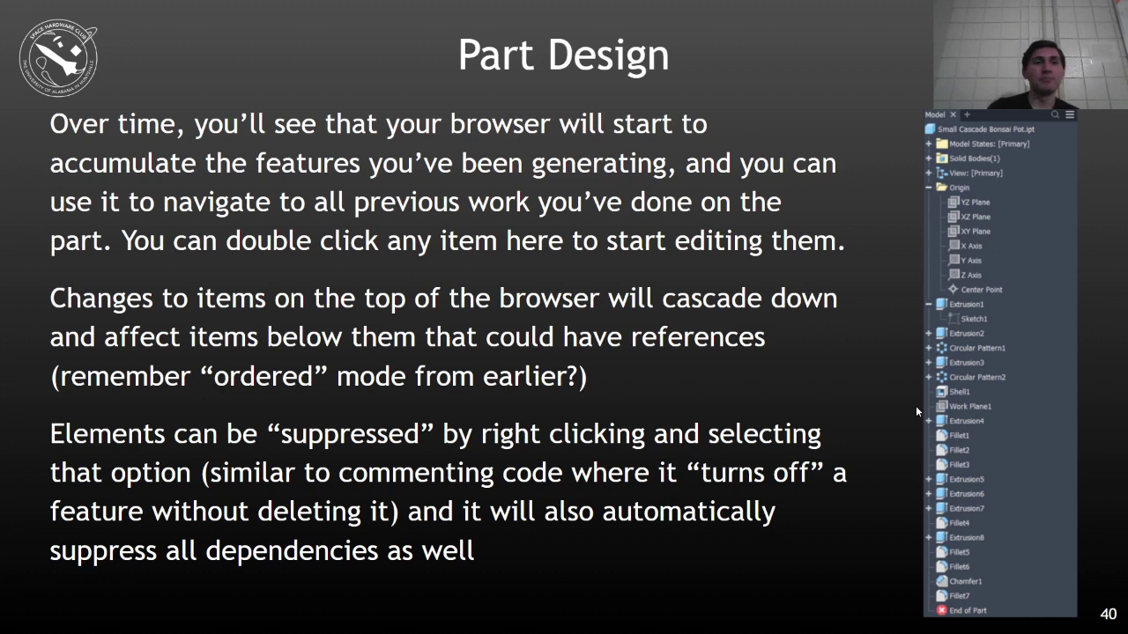
key(Right)
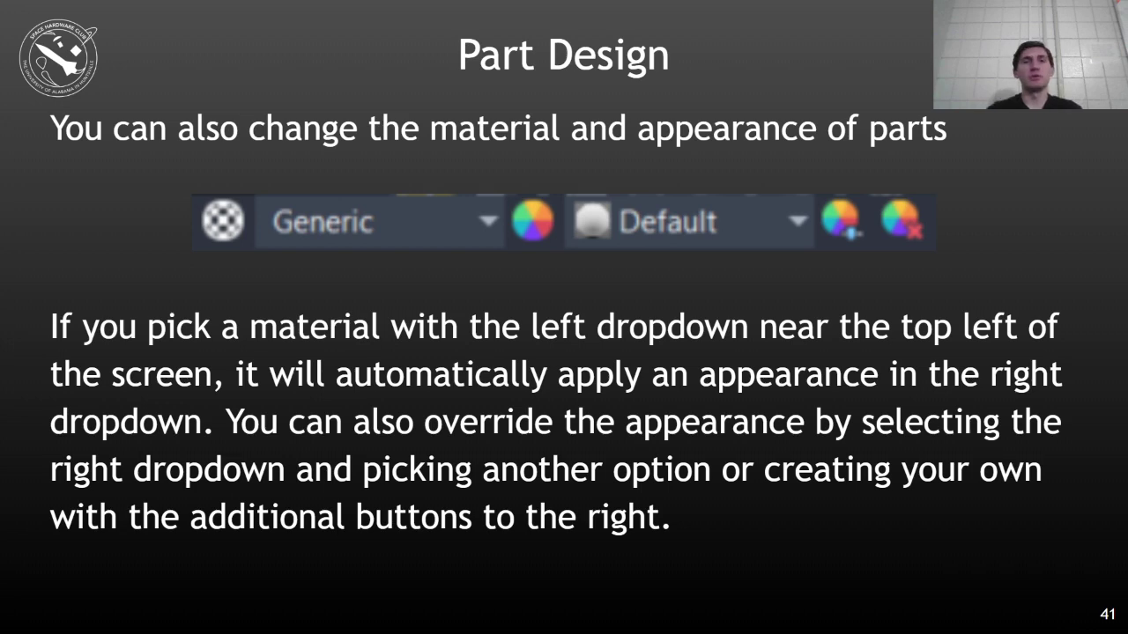
key(Right)
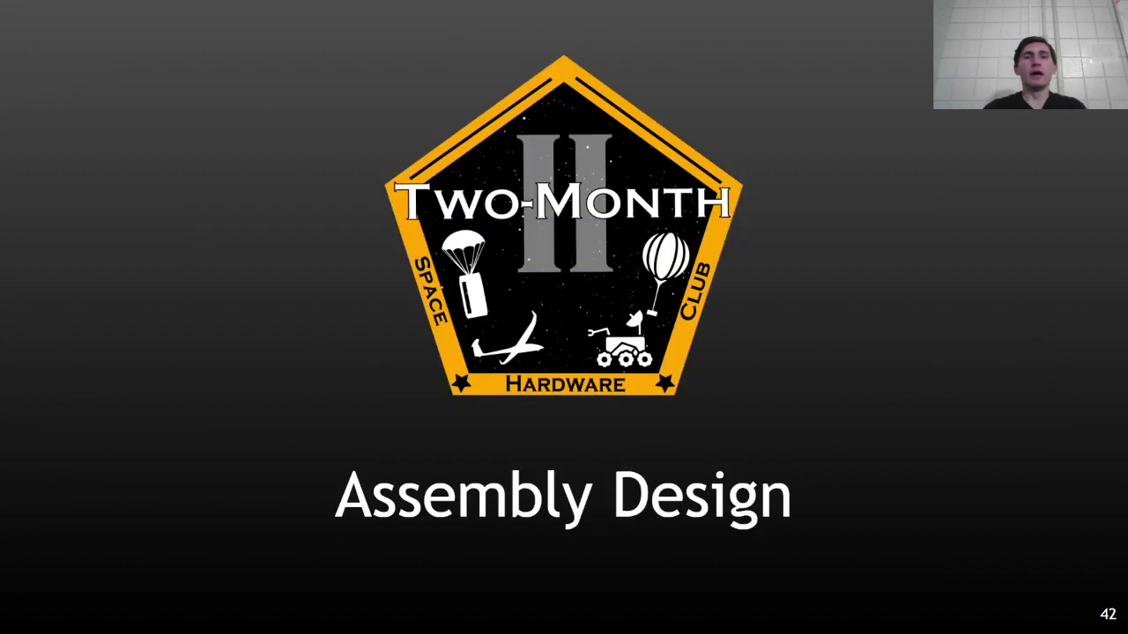
key(Escape)
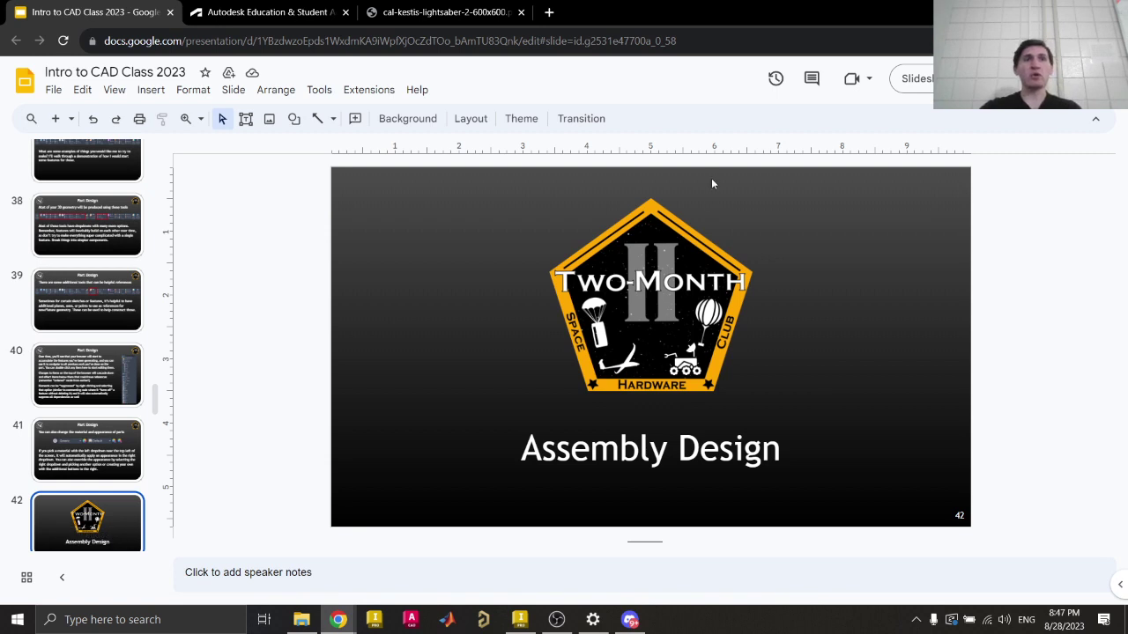
Step: Switch to Part7 in Inventor and start an upward extrusion of the circle profile
click(520, 619)
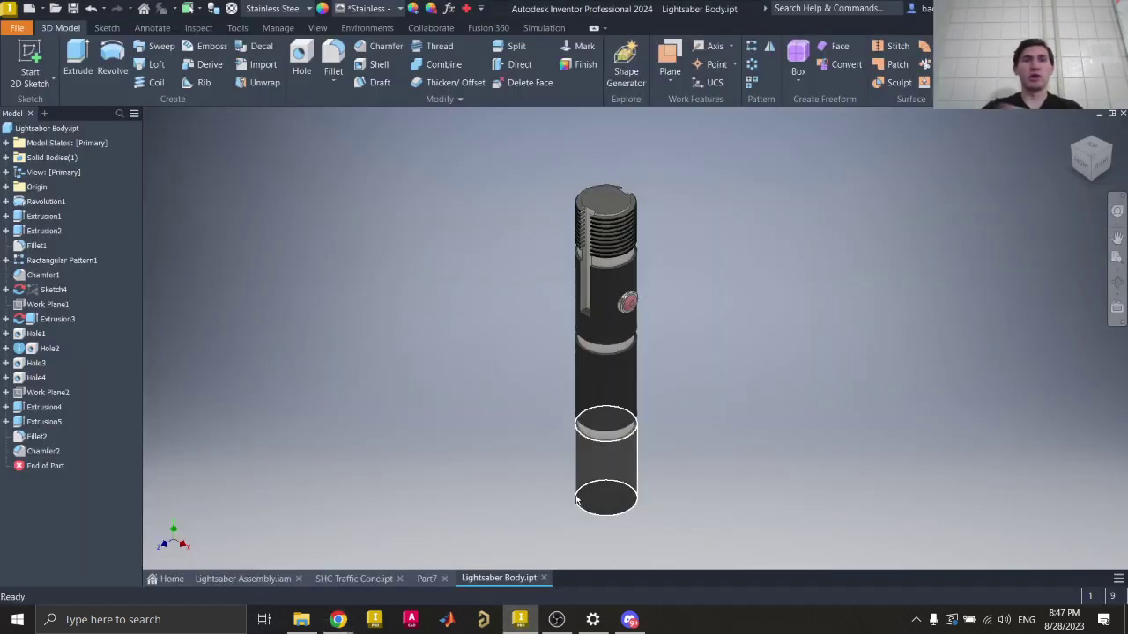
click(428, 578)
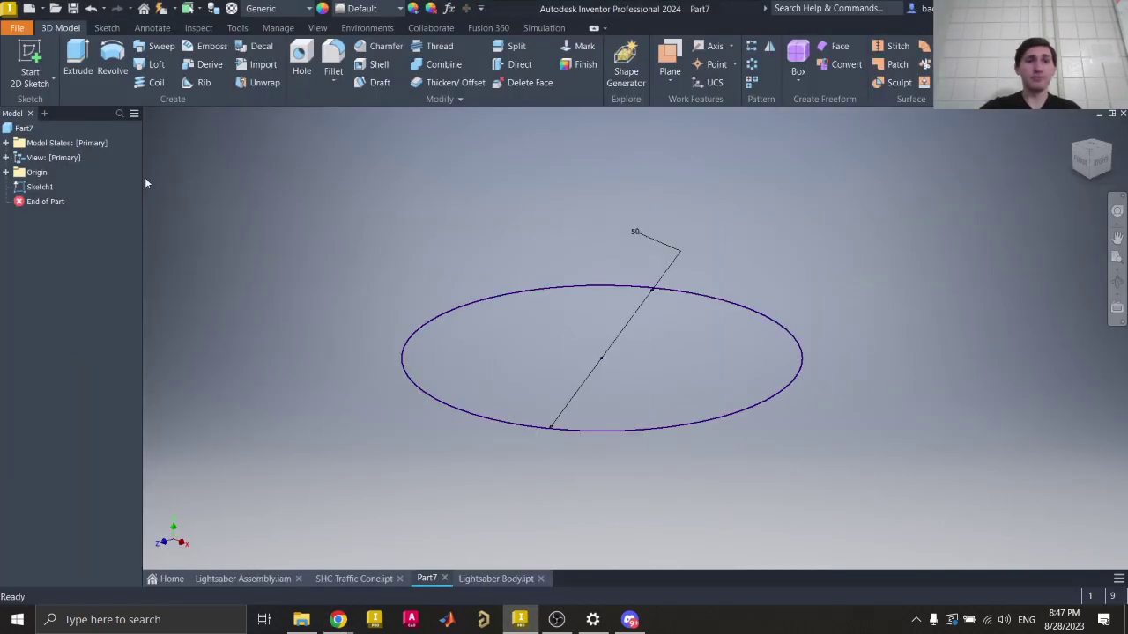
mouse_move(431, 305)
middle_down()
mouse_move(432, 320)
mouse_move(503, 358)
mouse_move(484, 393)
middle_up()
scroll(502, 358, down, 2)
scroll(484, 393, down, 2)
scroll(525, 391, down, 2)
middle_drag(547, 356, 606, 449)
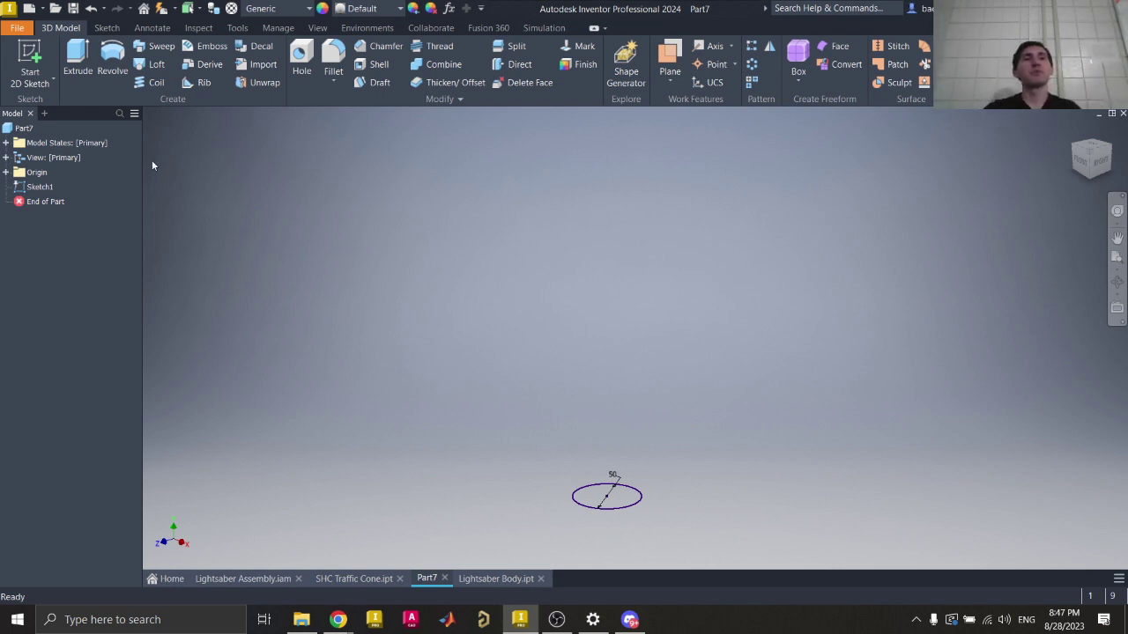
click(81, 64)
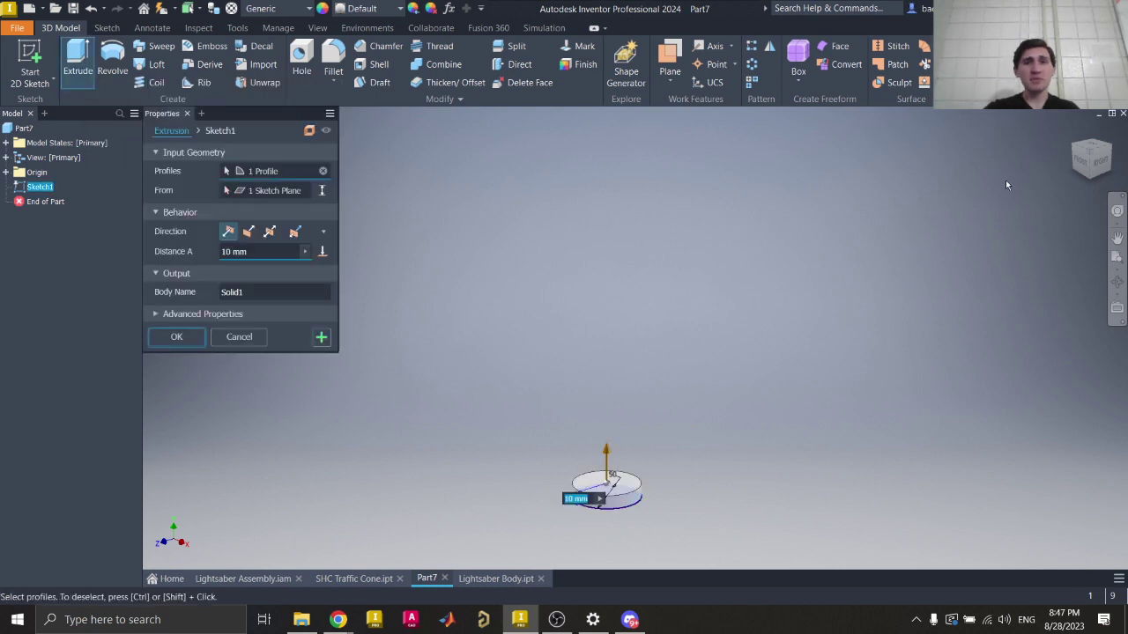
click(1063, 126)
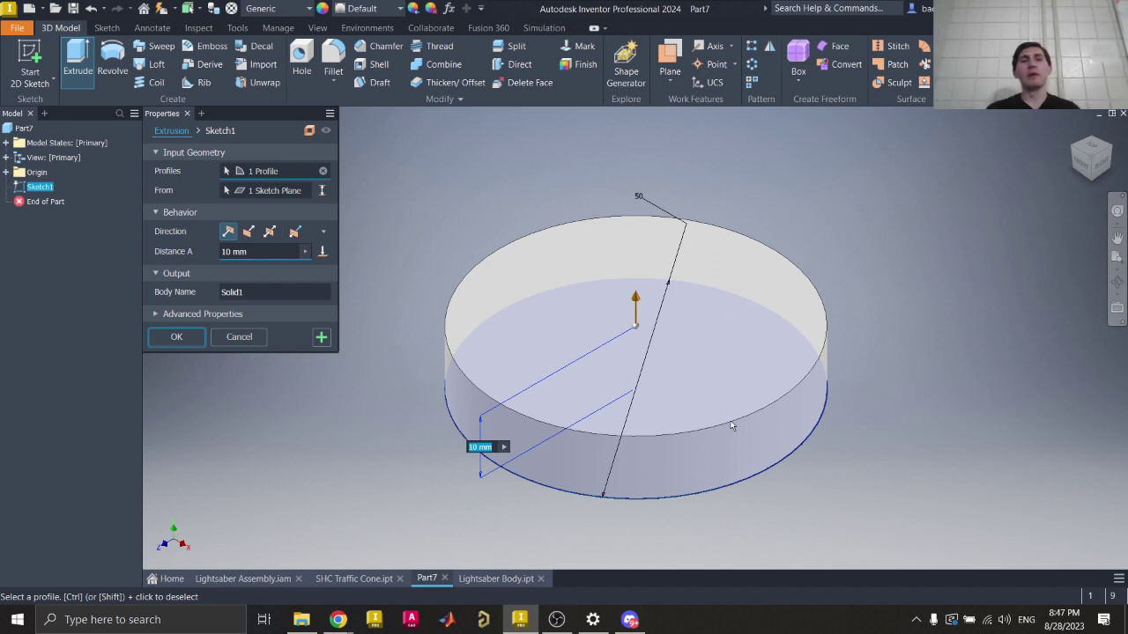
drag(1094, 174, 1093, 148)
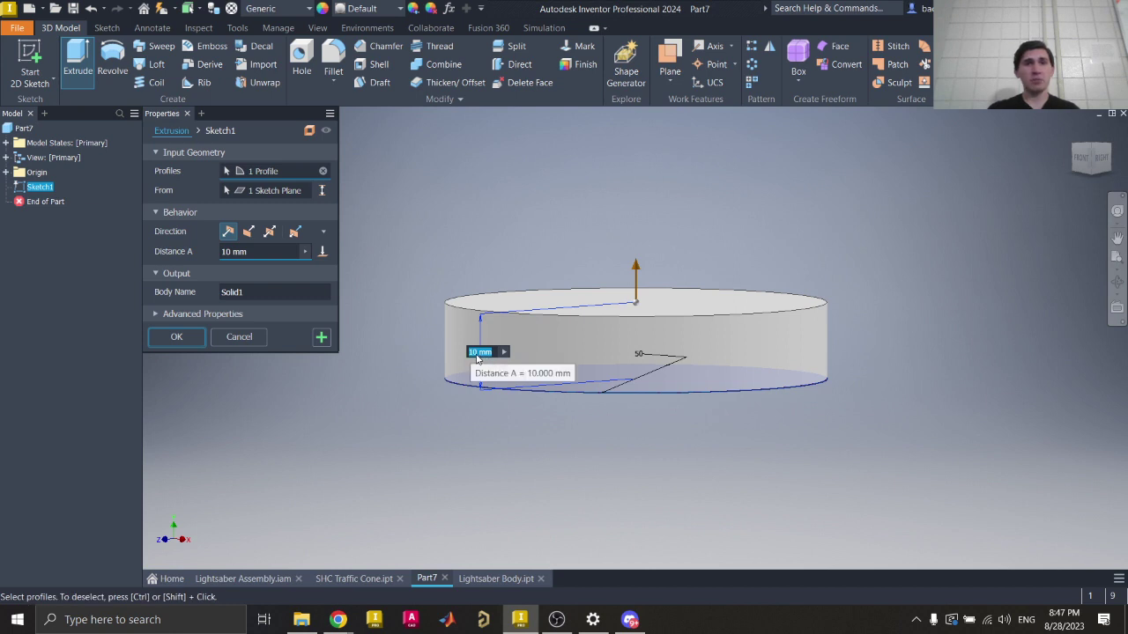
Step: Try extrusion distances of 5 mm and 10 mm for the circle profile, and clear the distance value
text(5)
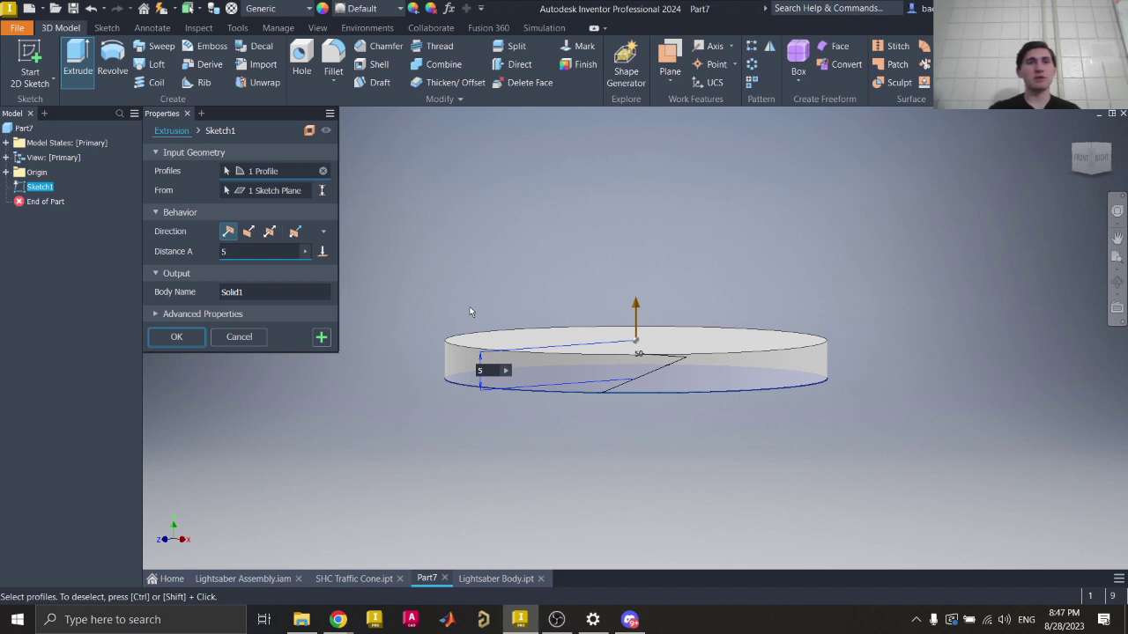
key(BackSpace)
text(10)
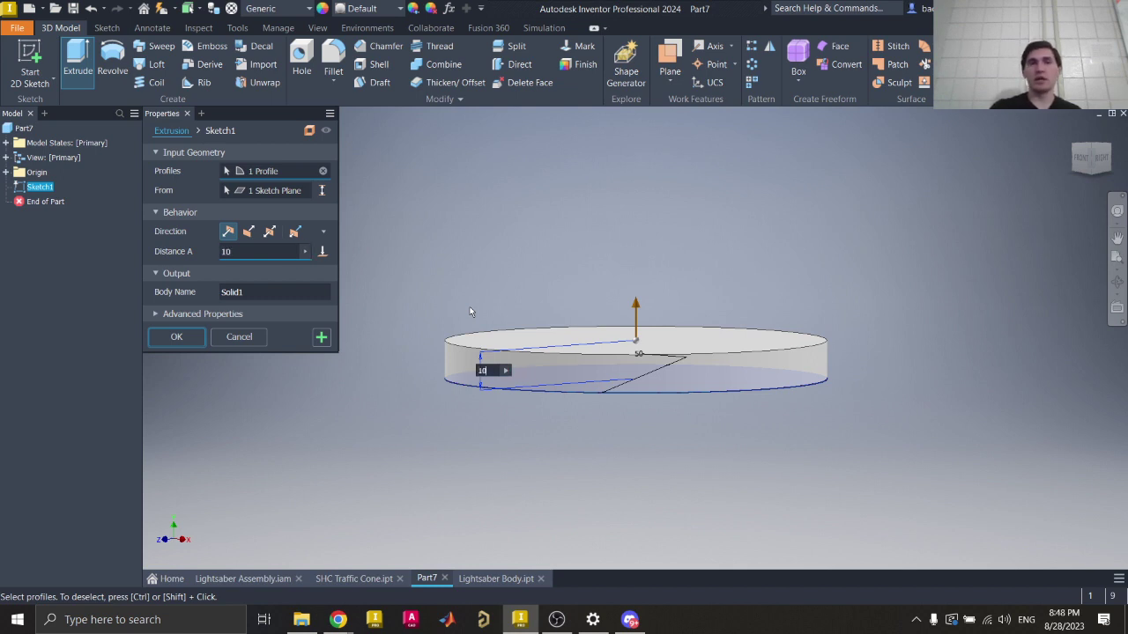
key(BackSpace)
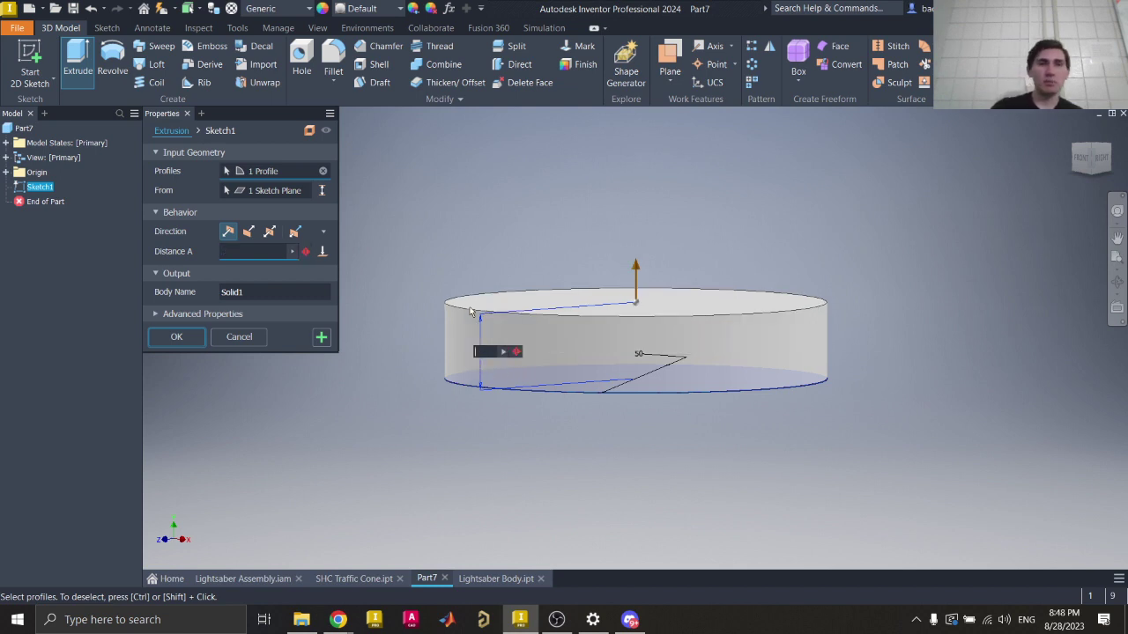
Step: Set the circle profile's extrusion distance to 200 mm
click(1074, 134)
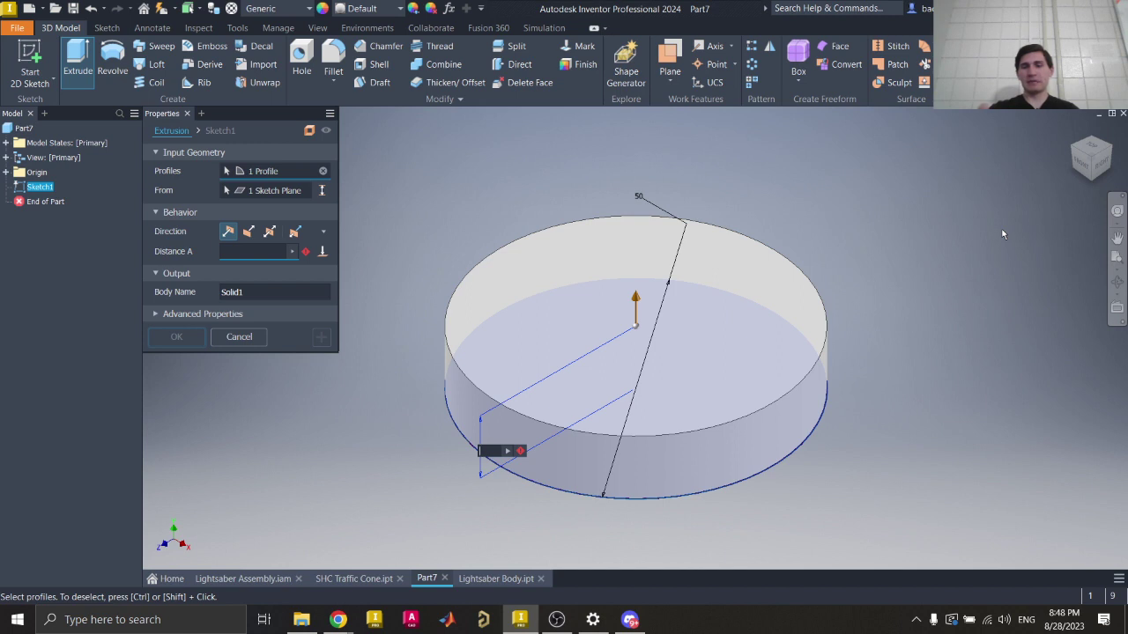
text(200)
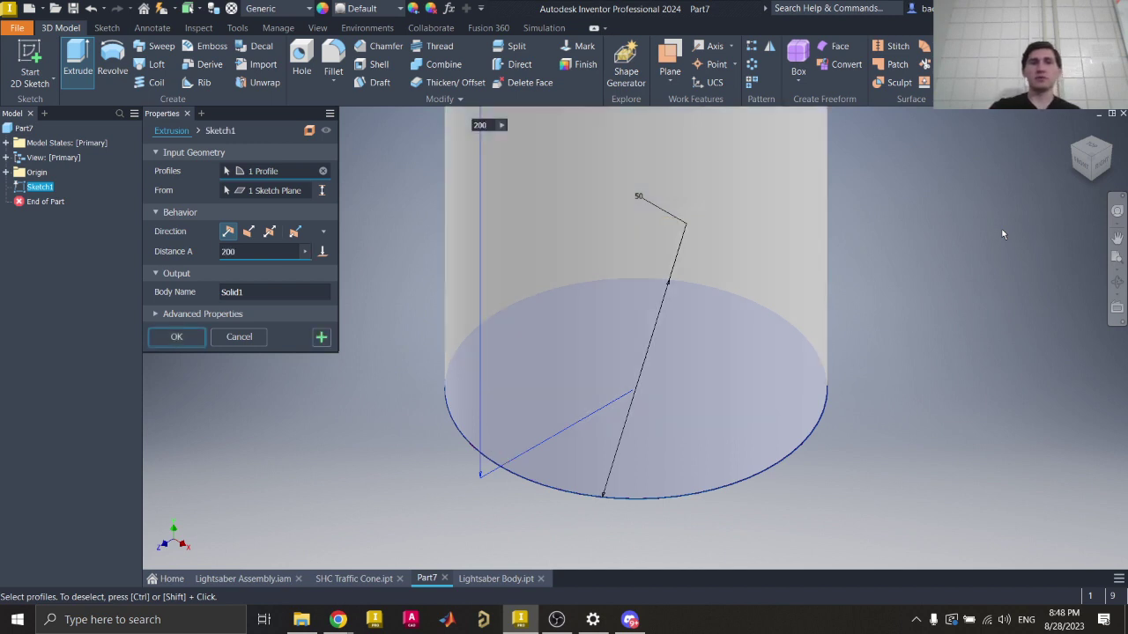
scroll(705, 453, down, 8)
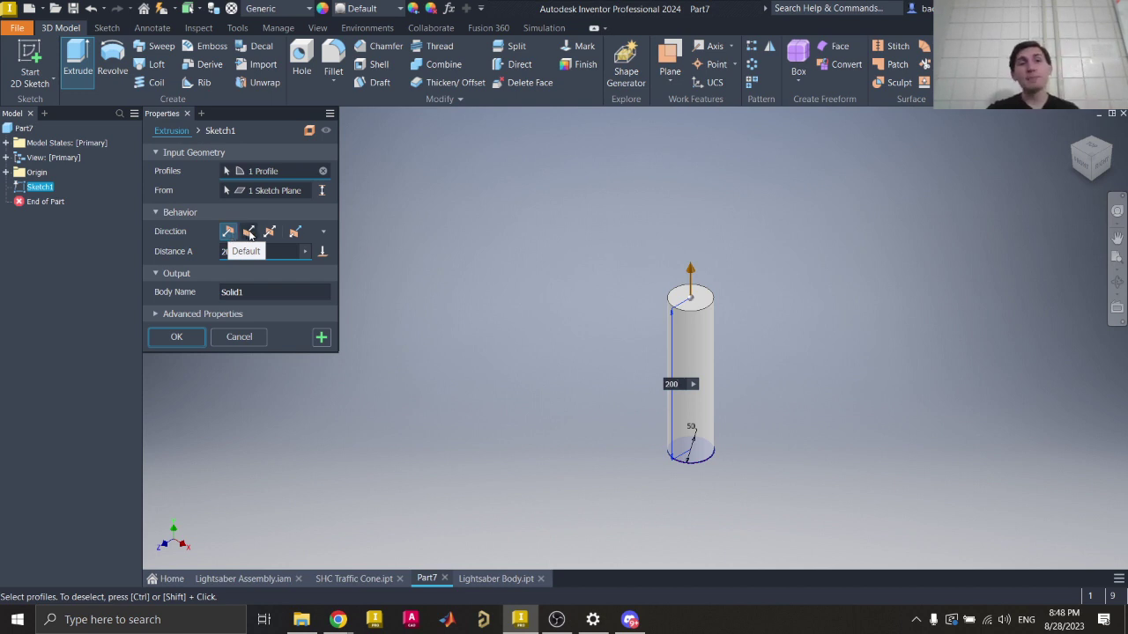
Step: Try the flipped, symmetric and asymmetric directions for the circle extrusion, and return it to symmetric
click(249, 232)
middle_drag(743, 338, 660, 338)
middle_drag(647, 378, 656, 263)
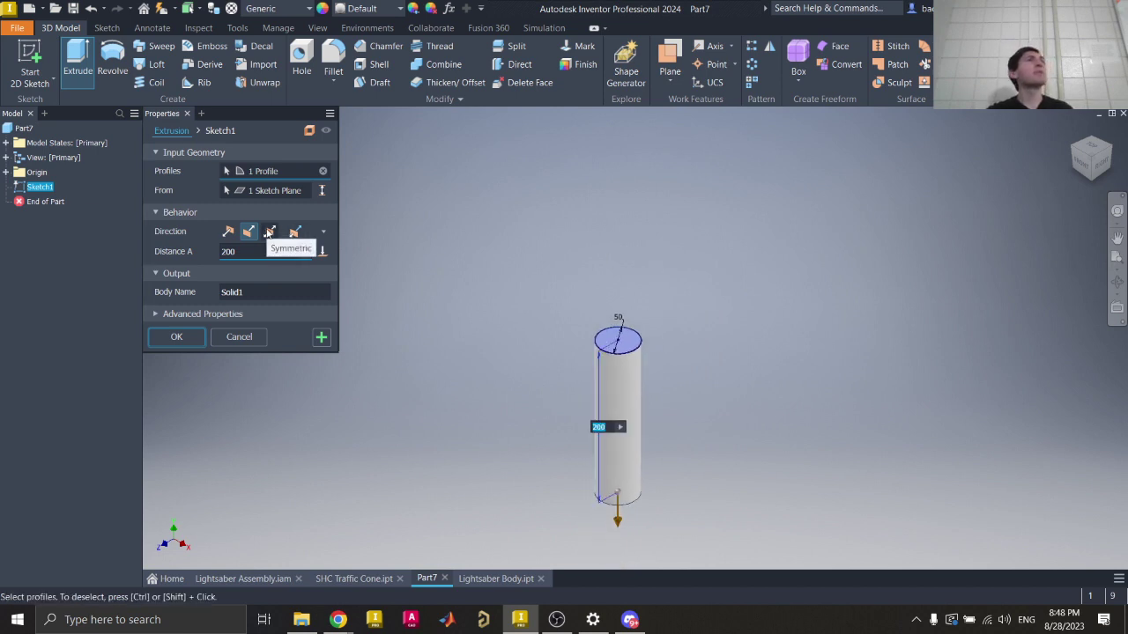
click(269, 232)
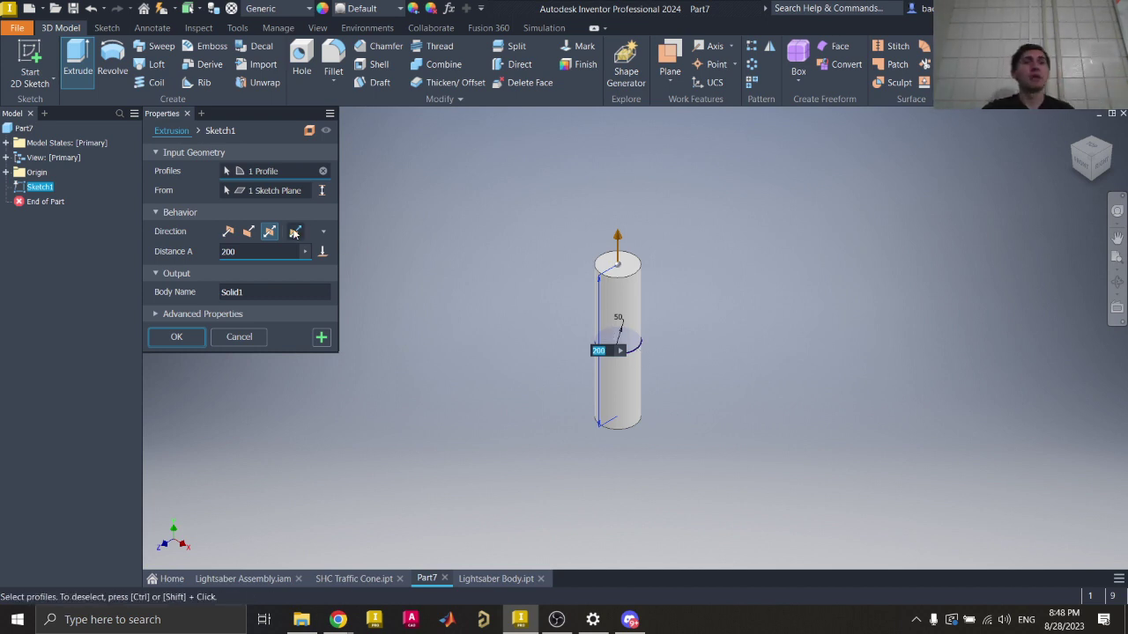
click(294, 232)
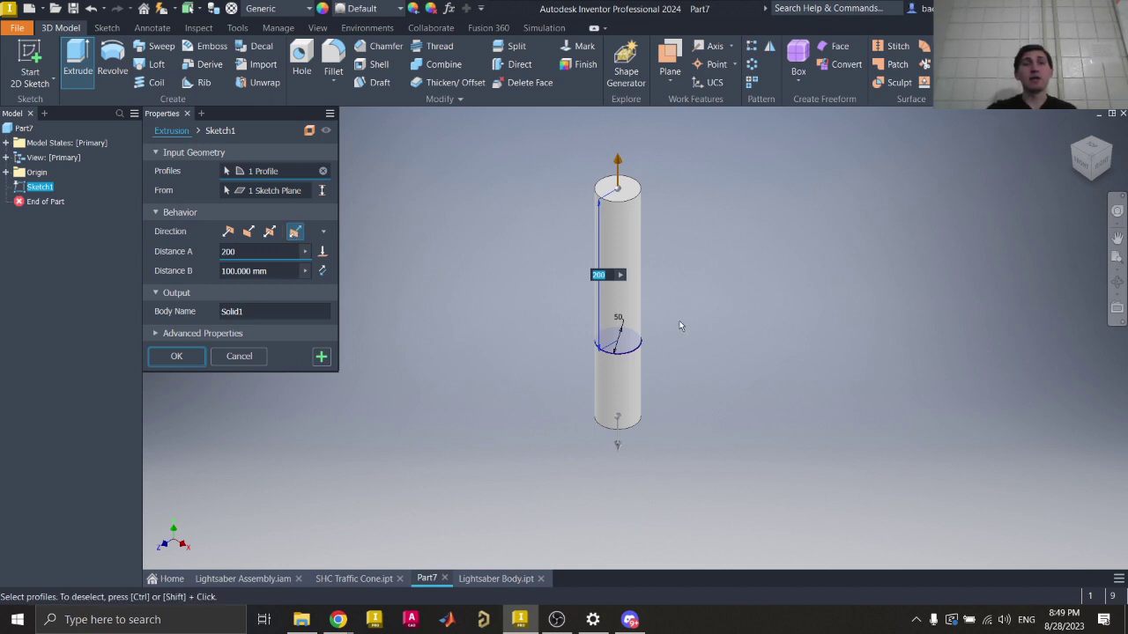
click(279, 272)
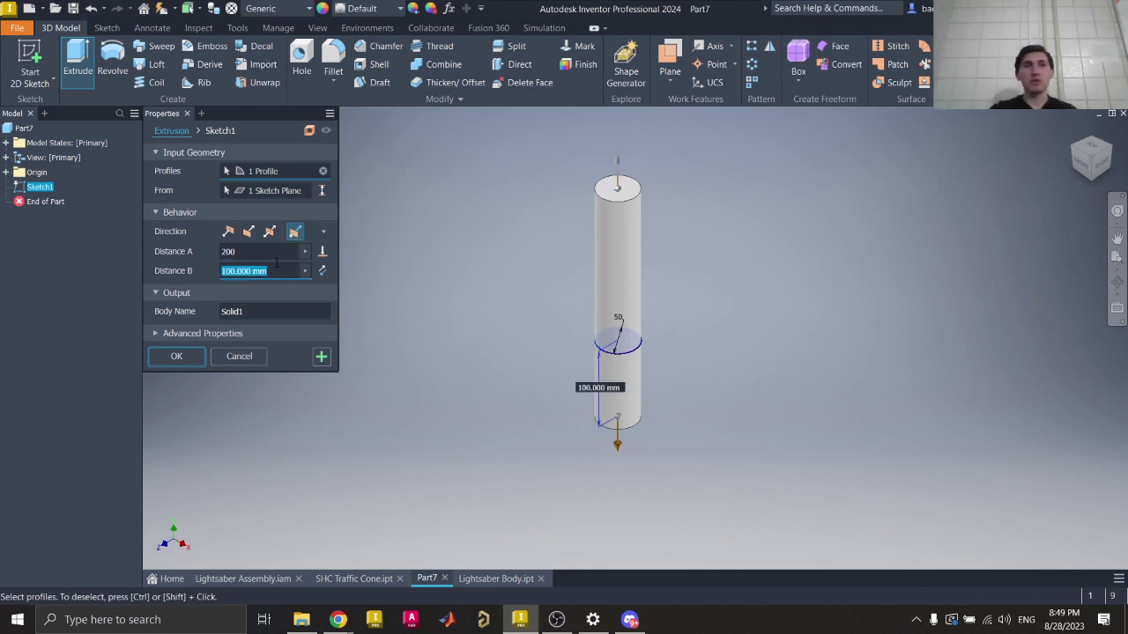
click(269, 253)
click(270, 231)
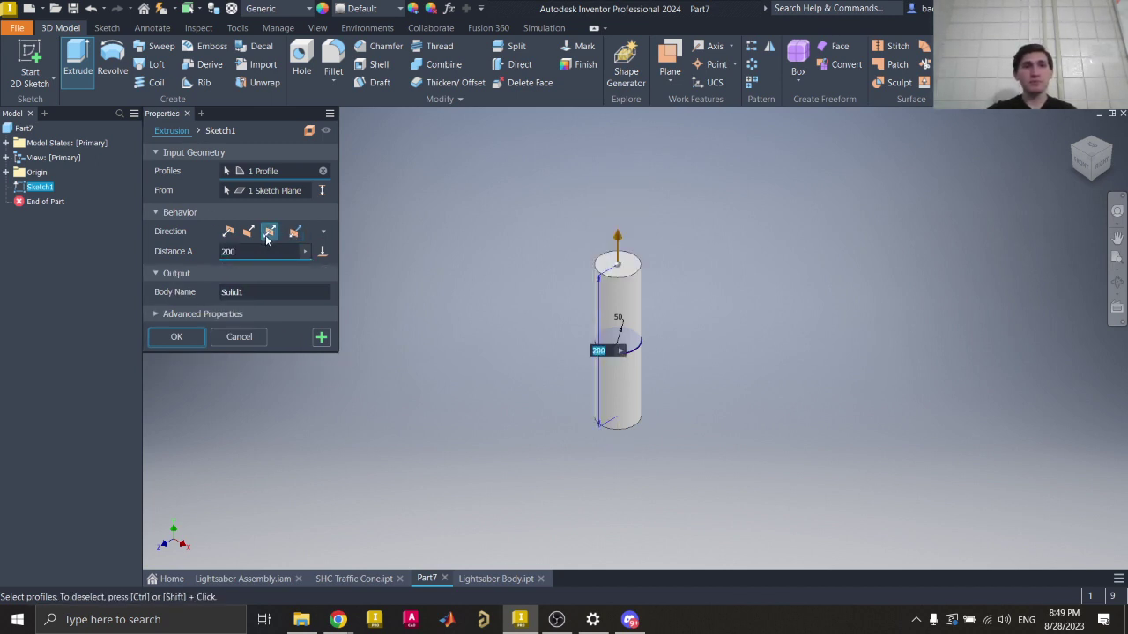
Step: Examine the lightsaber reference picture in Chrome and Discord, and return to Part7 in Inventor
mouse_move(337, 619)
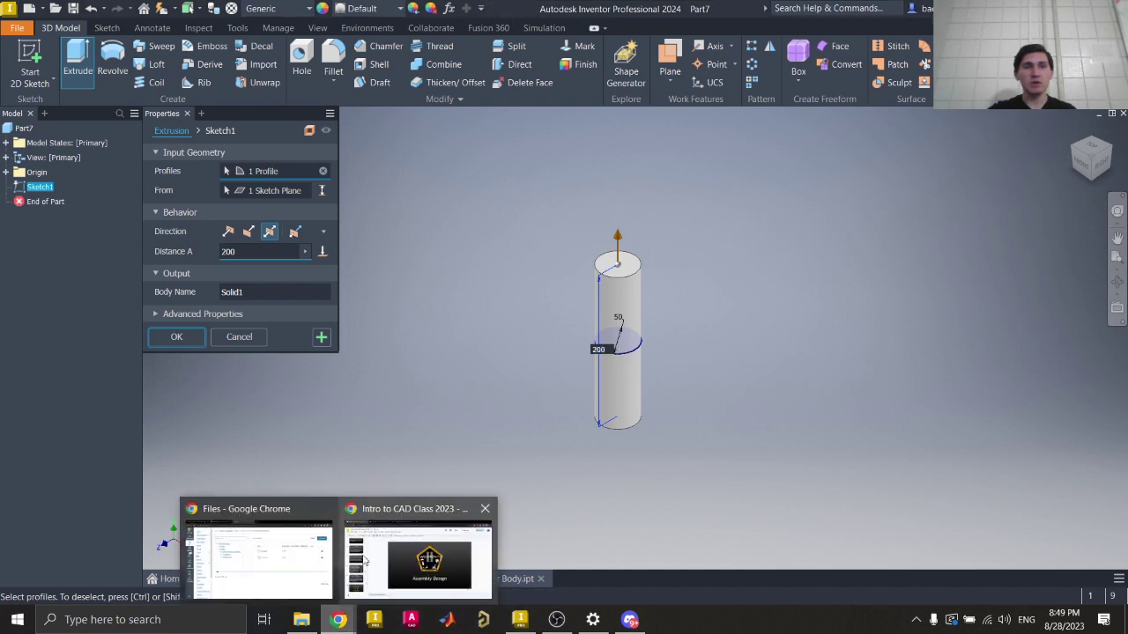
click(353, 558)
click(445, 12)
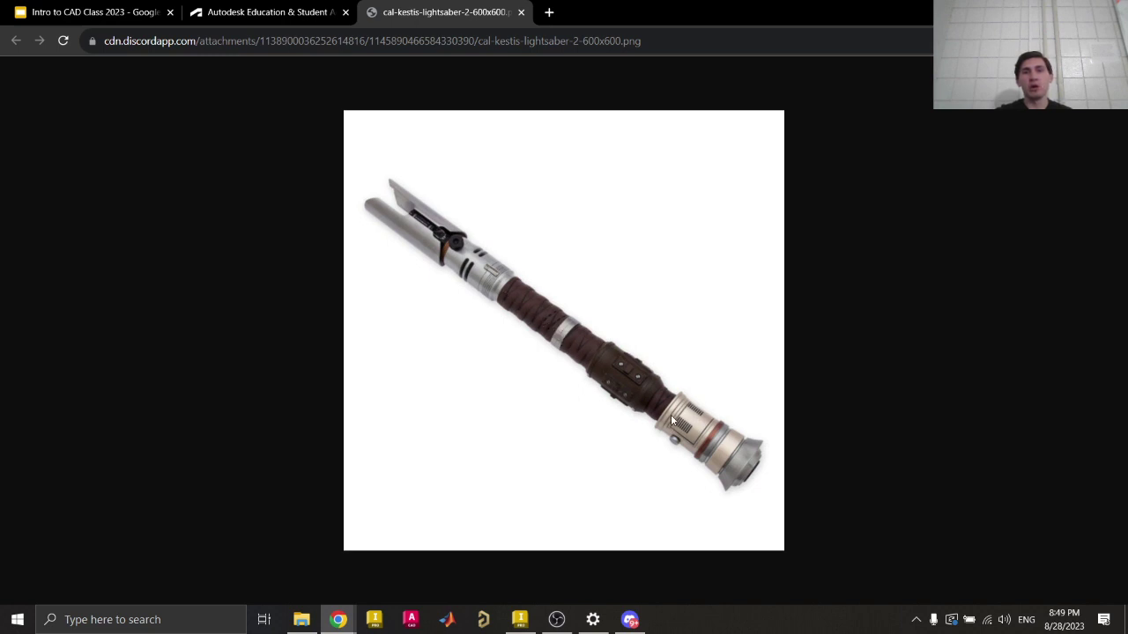
click(629, 620)
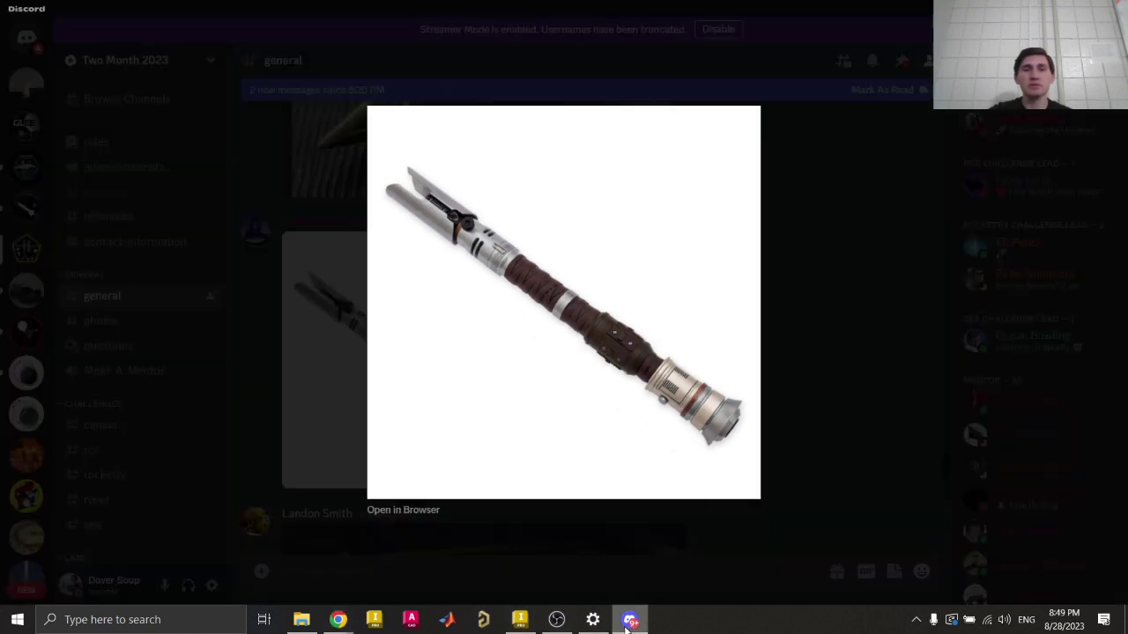
click(533, 623)
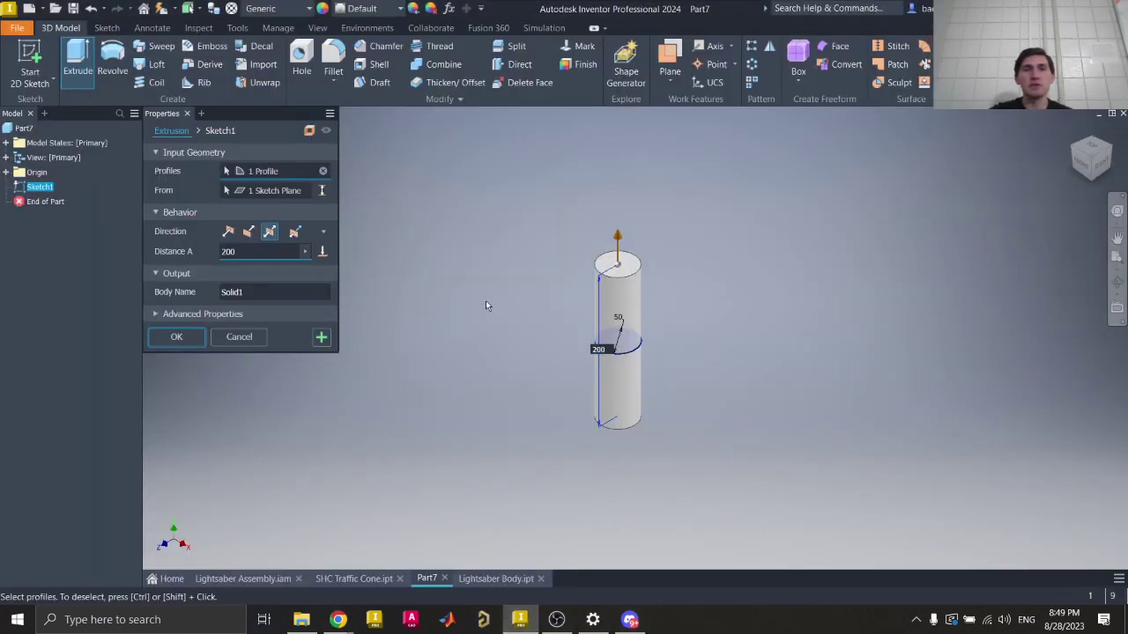
Step: Make the circle extrusion asymmetric, with distances of 150 mm upward and 200 mm downward
click(294, 232)
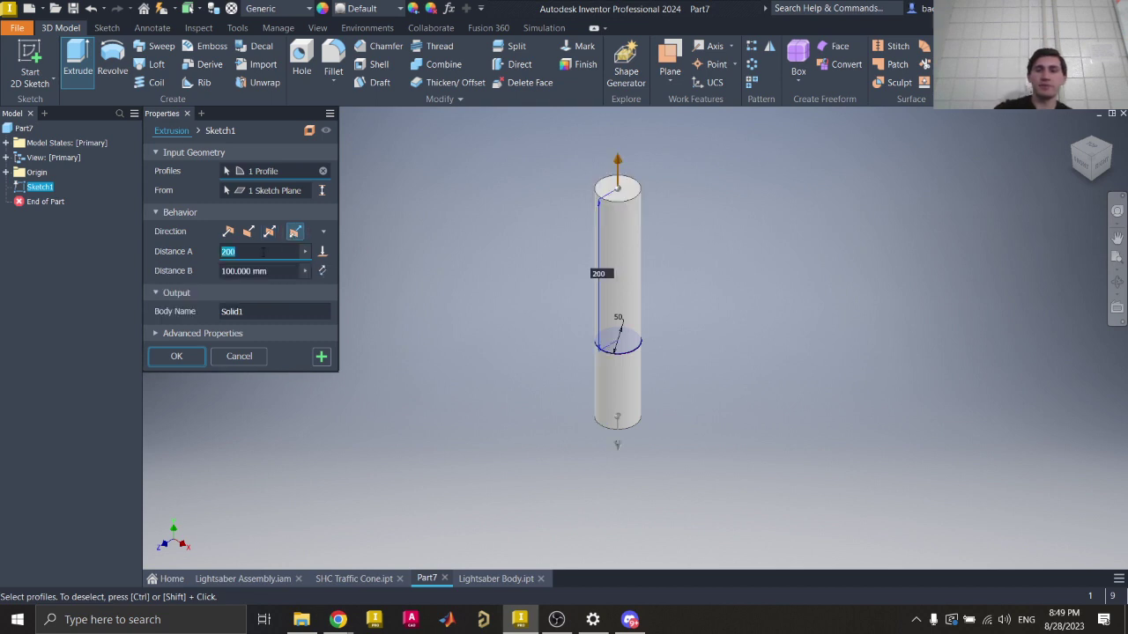
text(15)
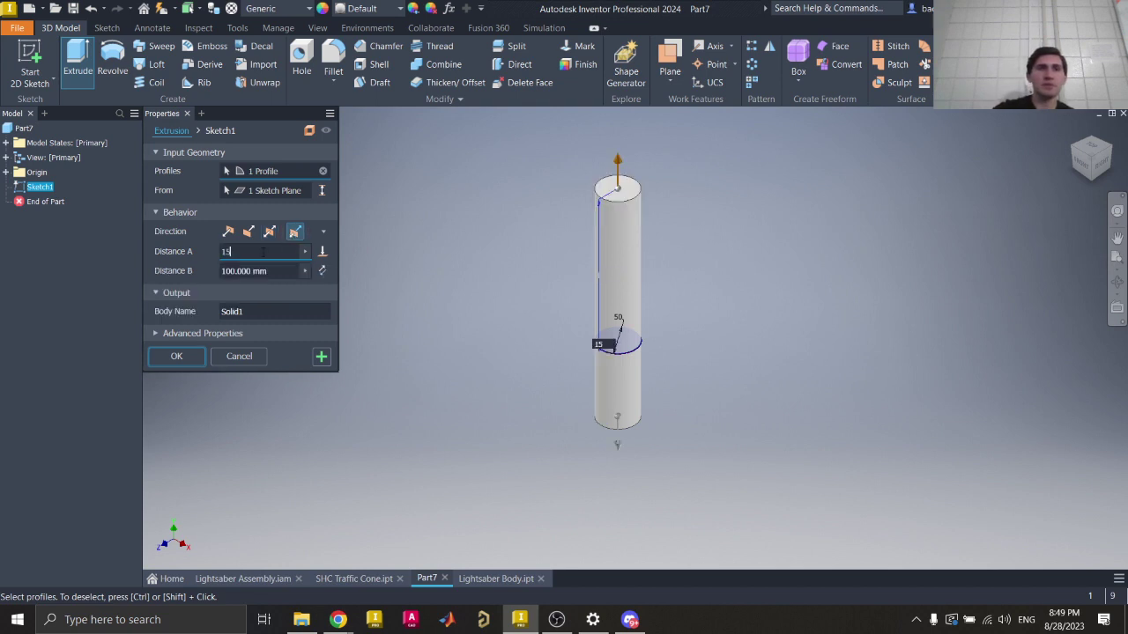
text(0)
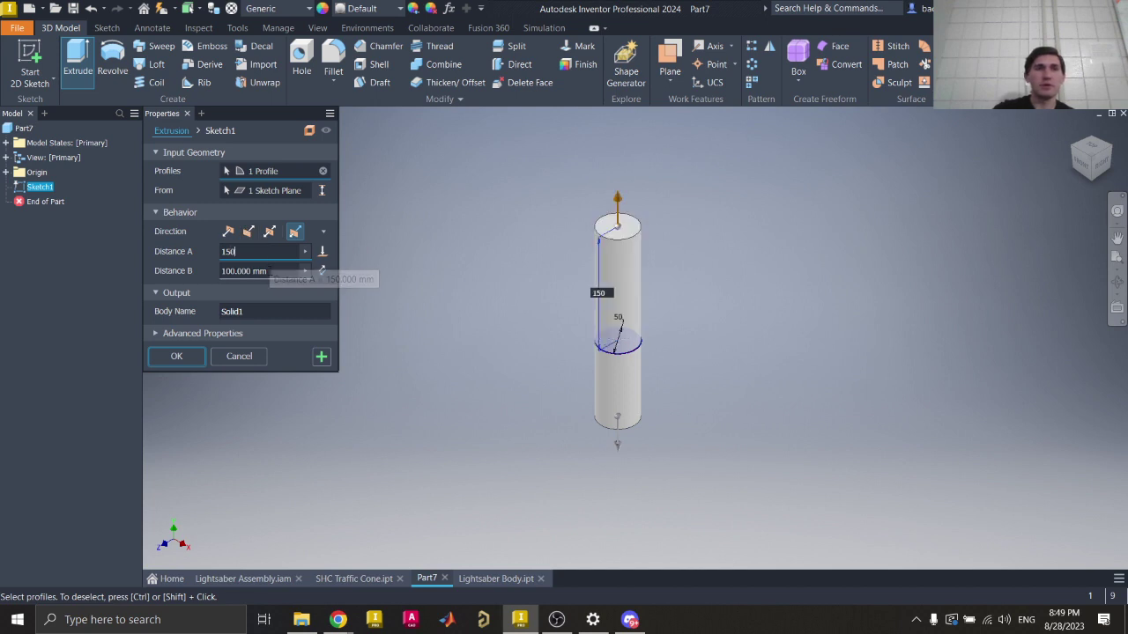
click(272, 271)
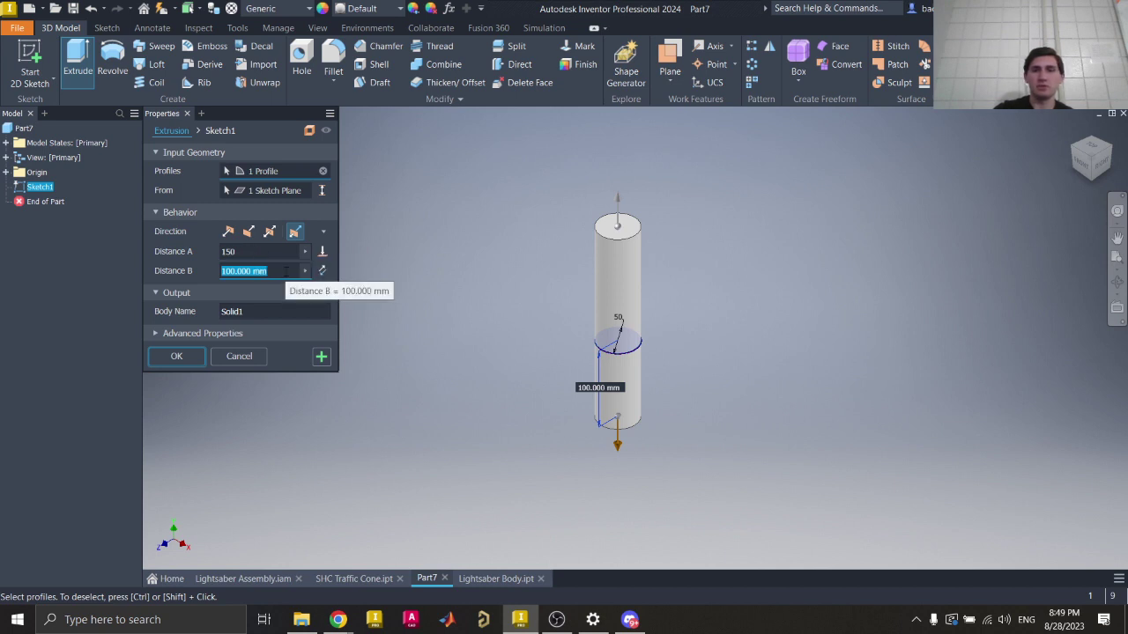
text(200)
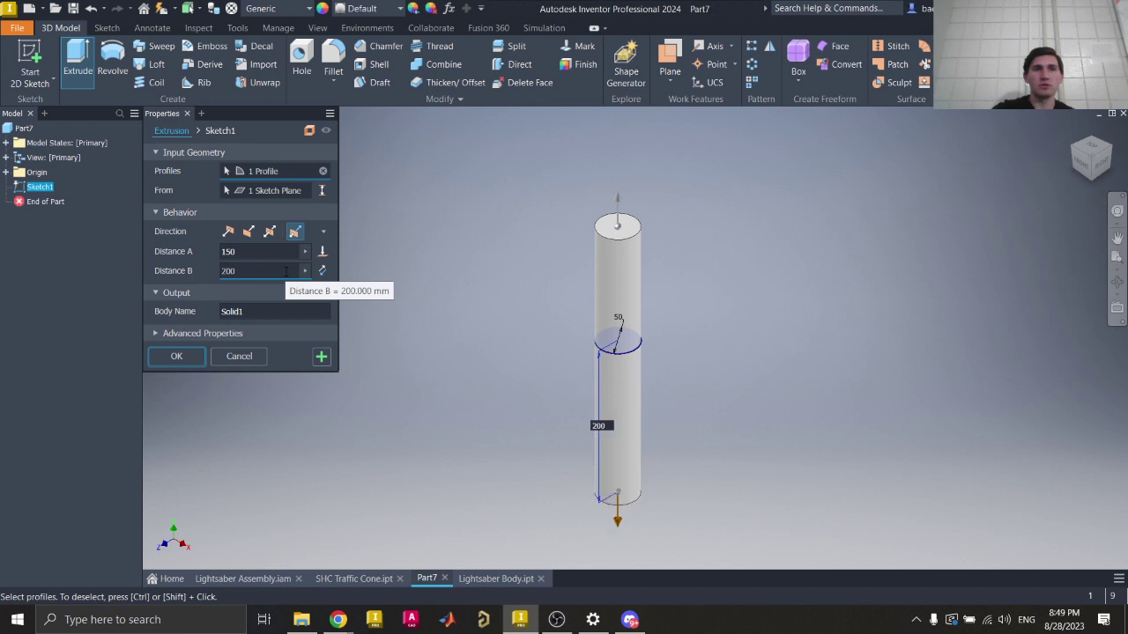
Step: Set the asymmetric extrusion's downward distance to 150 mm and its upward distance to 70 mm
key(BackSpace)
key(BackSpace)
key(BackSpace)
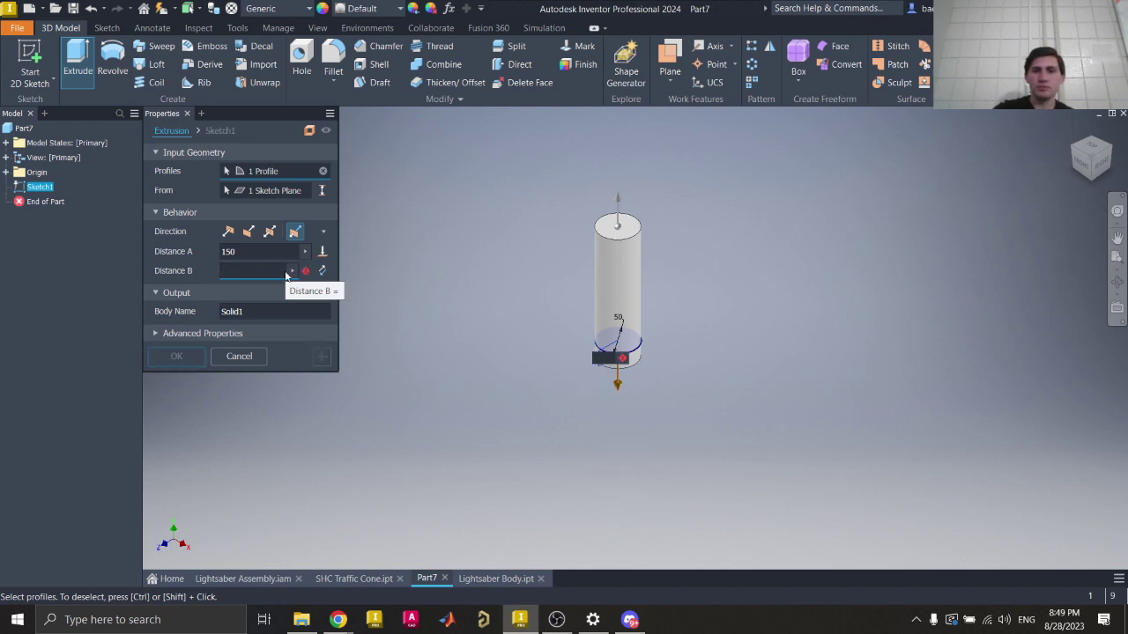
text(150)
key(shift+Tab)
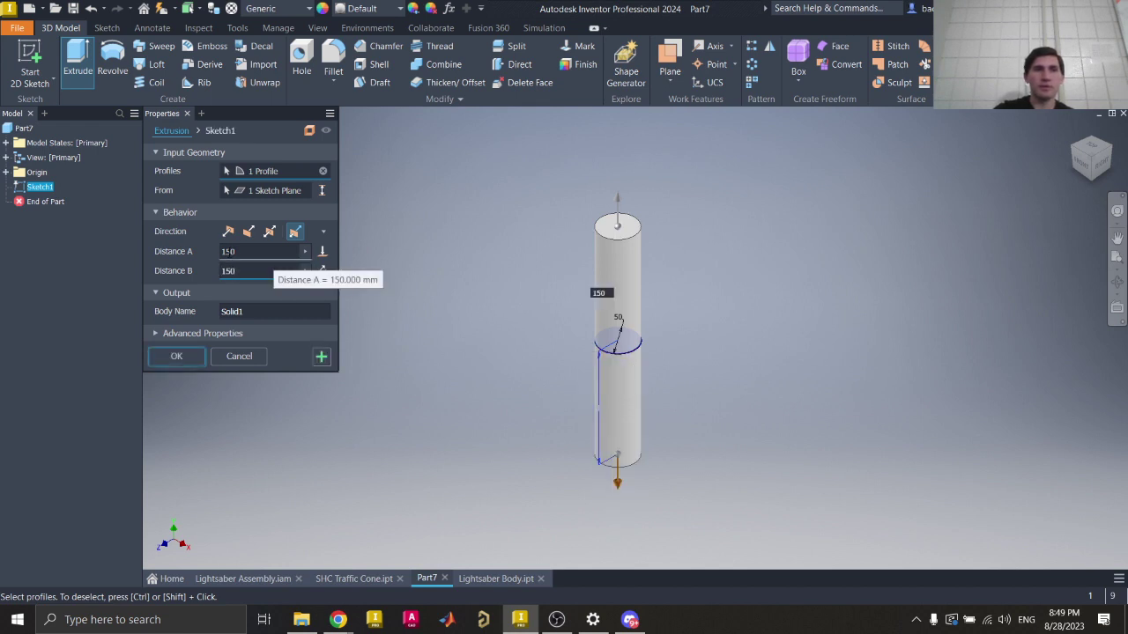
text(5)
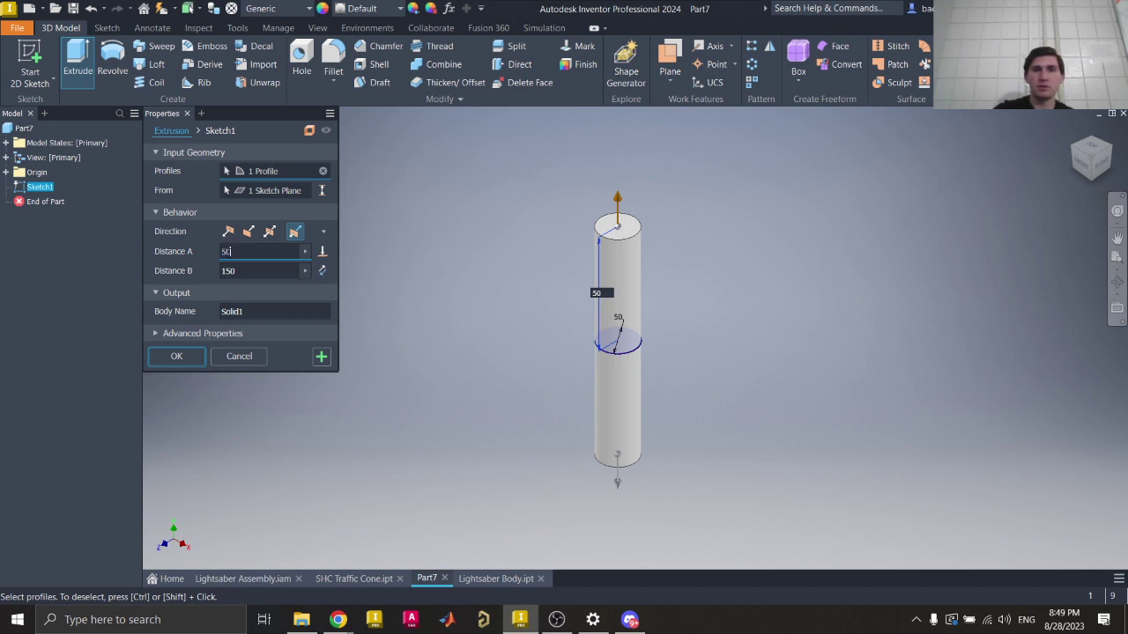
key(BackSpace)
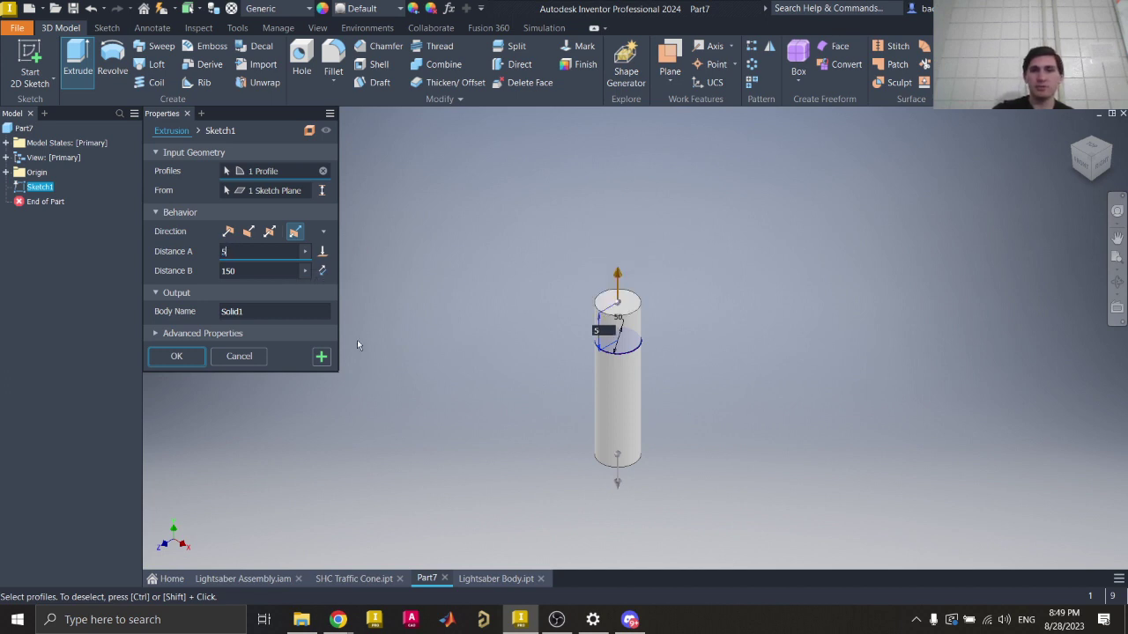
key(BackSpace)
text(70)
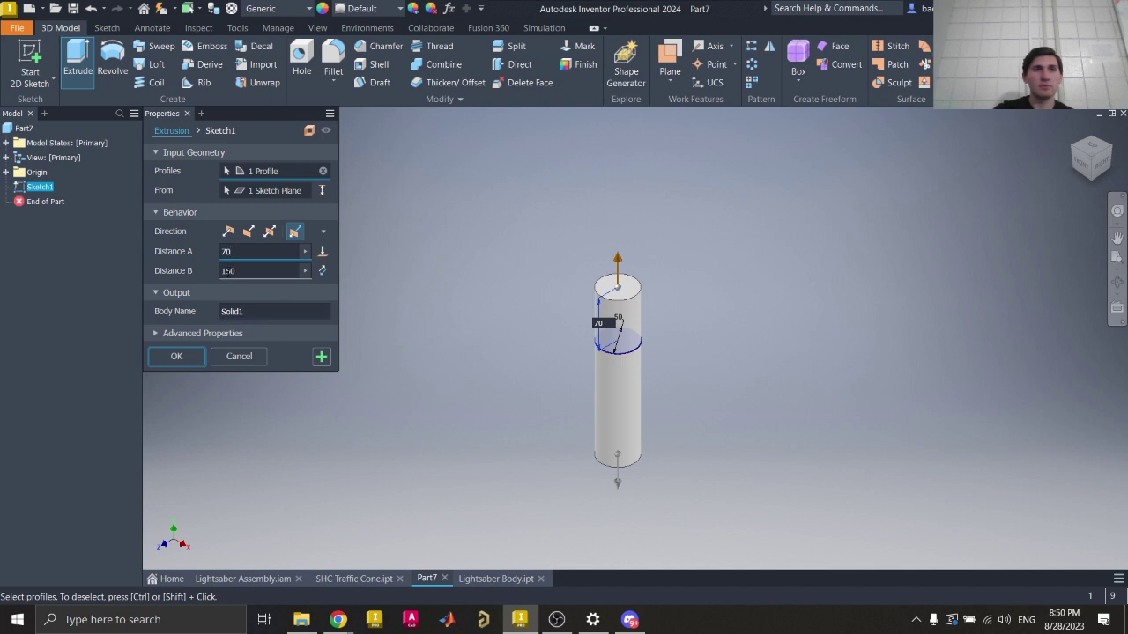
key(Tab)
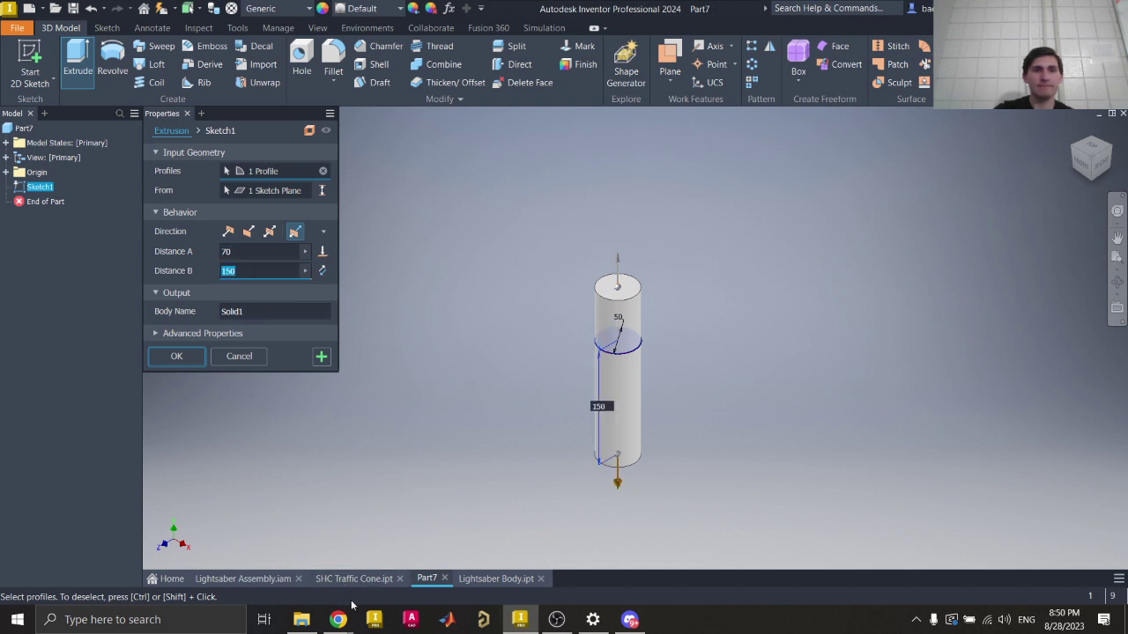
Step: Compare with the lightsaber reference picture in Chrome, and return to the extrusion in Inventor
mouse_move(338, 620)
click(391, 572)
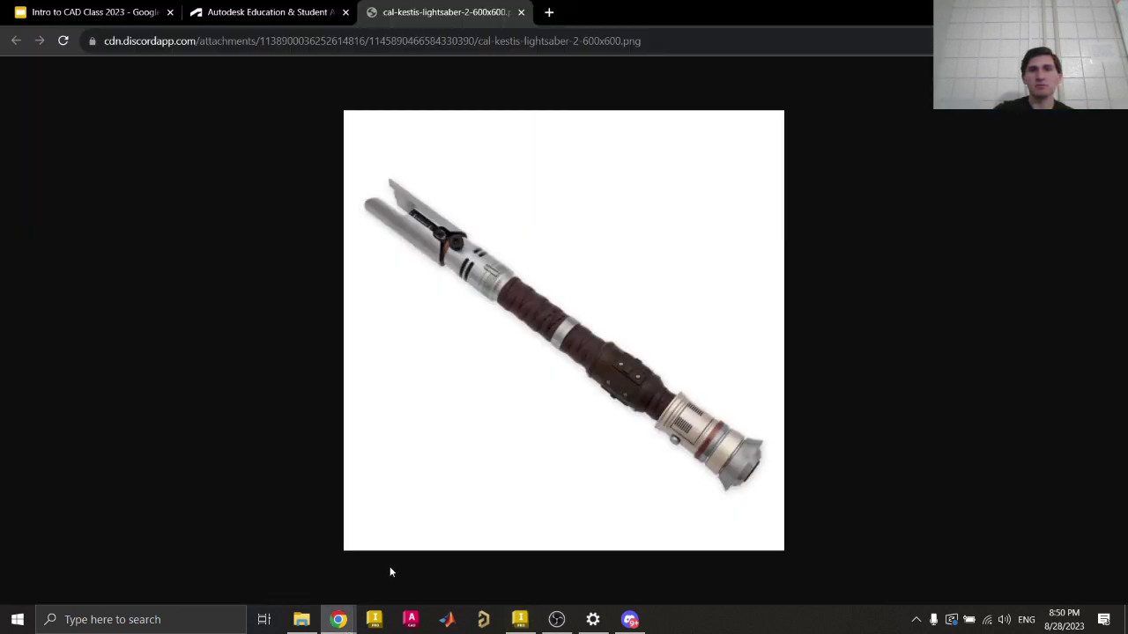
click(520, 619)
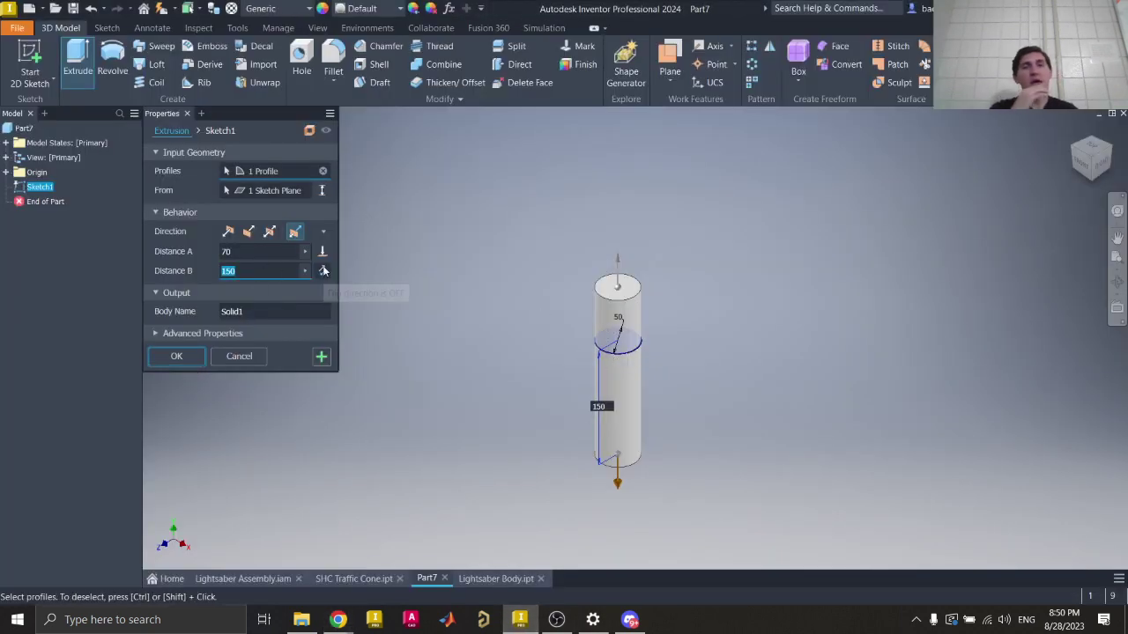
Step: Try a 20-degree taper on the downward side of the extrusion, and reset the taper to 0
click(619, 288)
scroll(725, 289, up, 3)
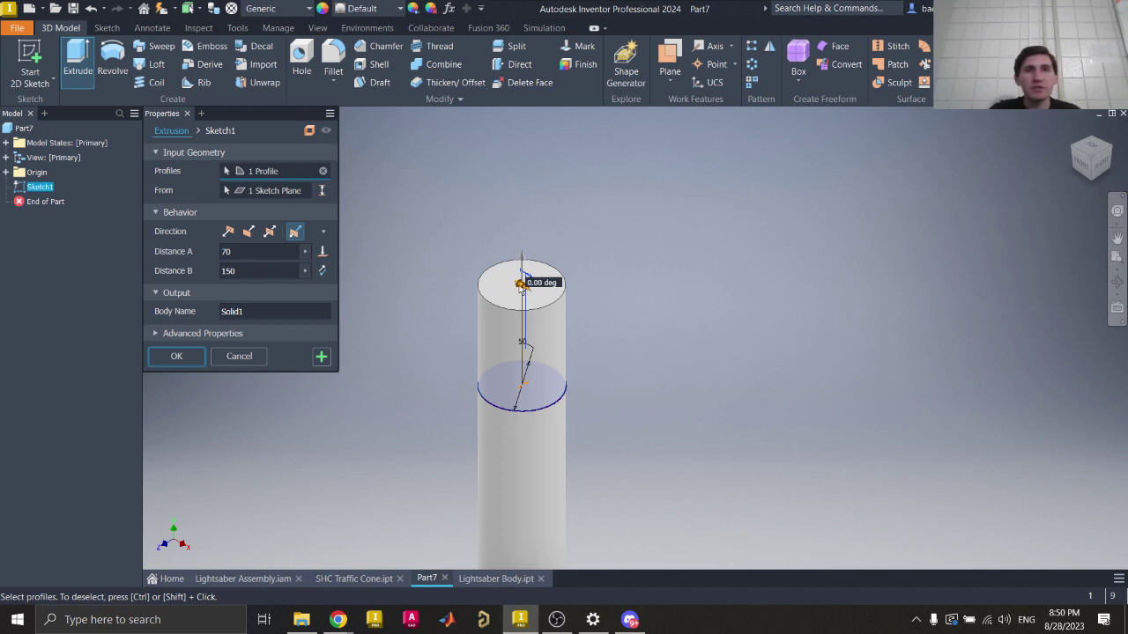
scroll(547, 175, down, 3)
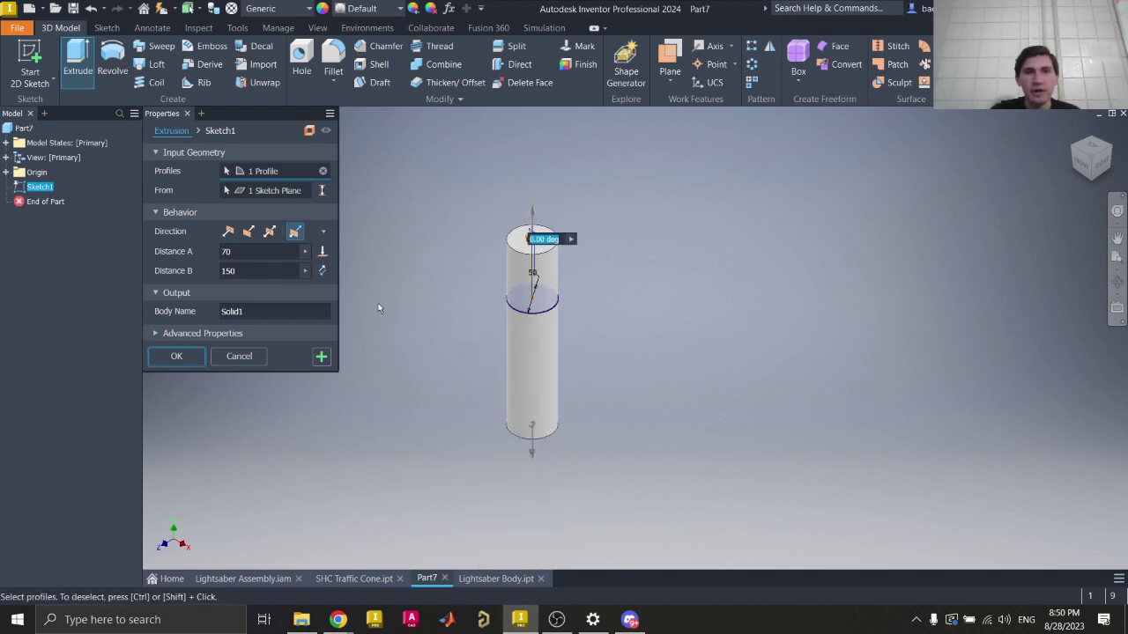
click(252, 273)
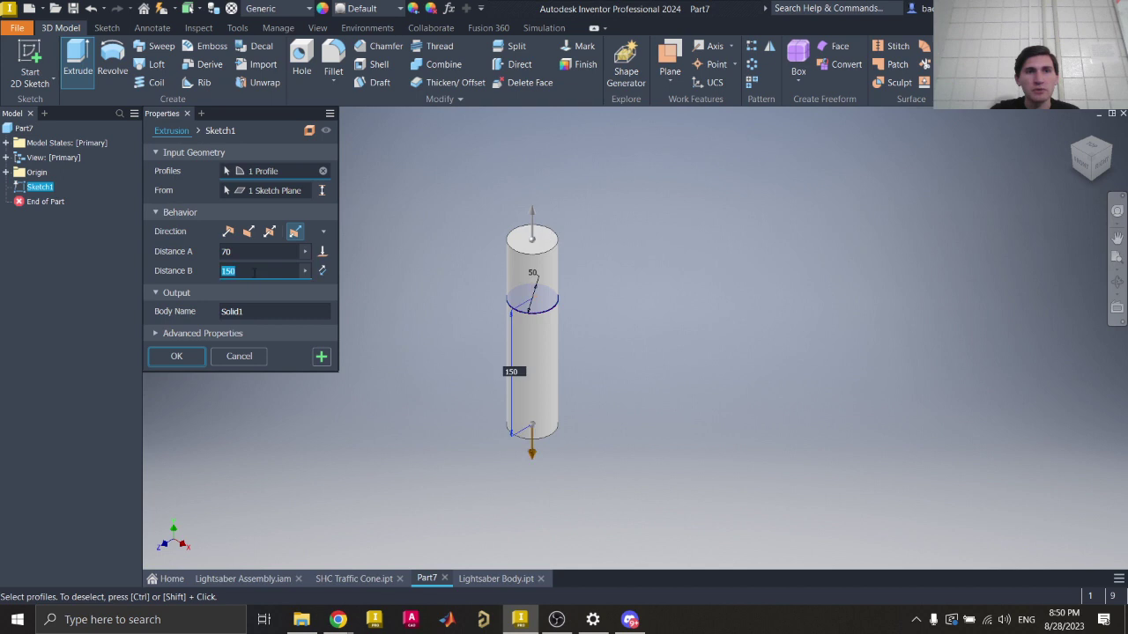
click(533, 428)
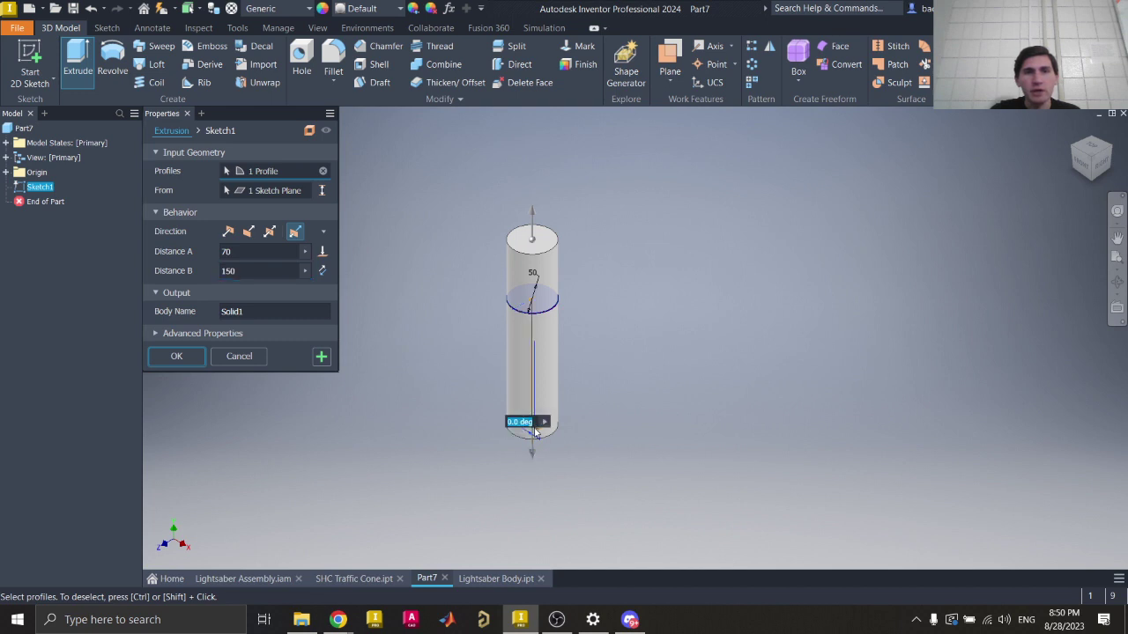
text(20)
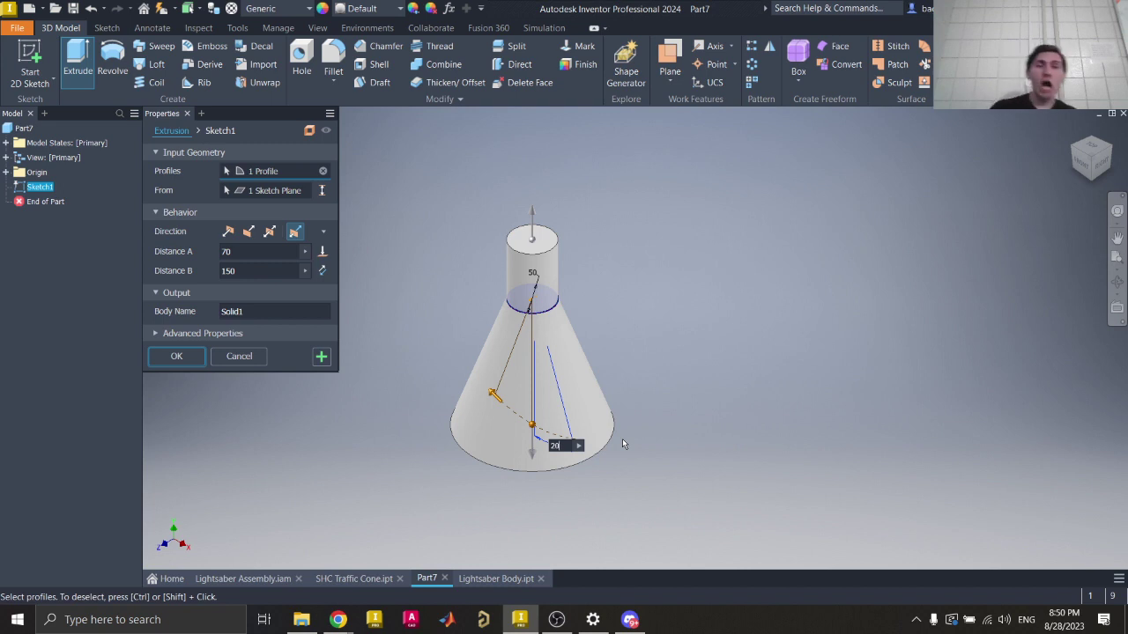
key(BackSpace)
key(BackSpace)
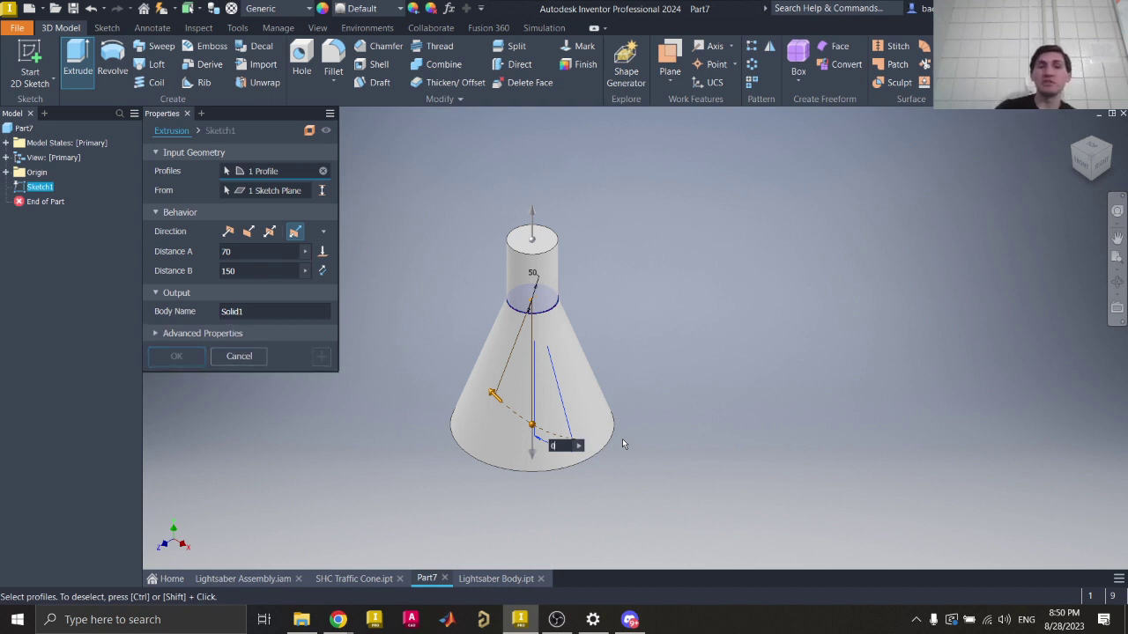
text(0)
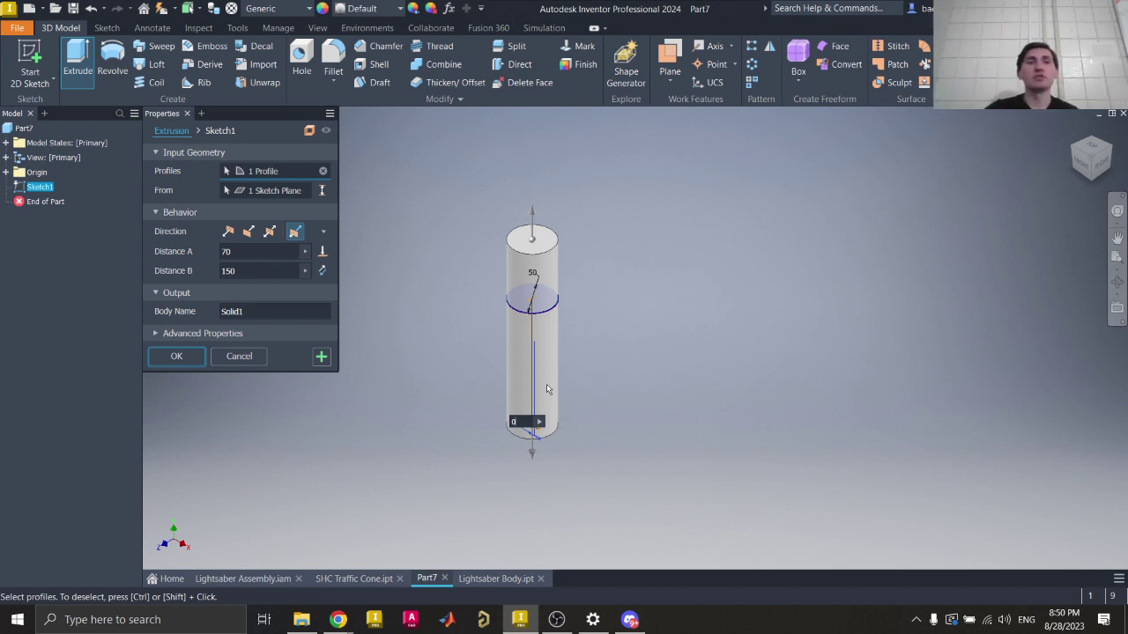
Step: Complete the asymmetric extrusion of the circle profile and inspect the cylindrical body
click(189, 356)
middle_drag(519, 367, 540, 369)
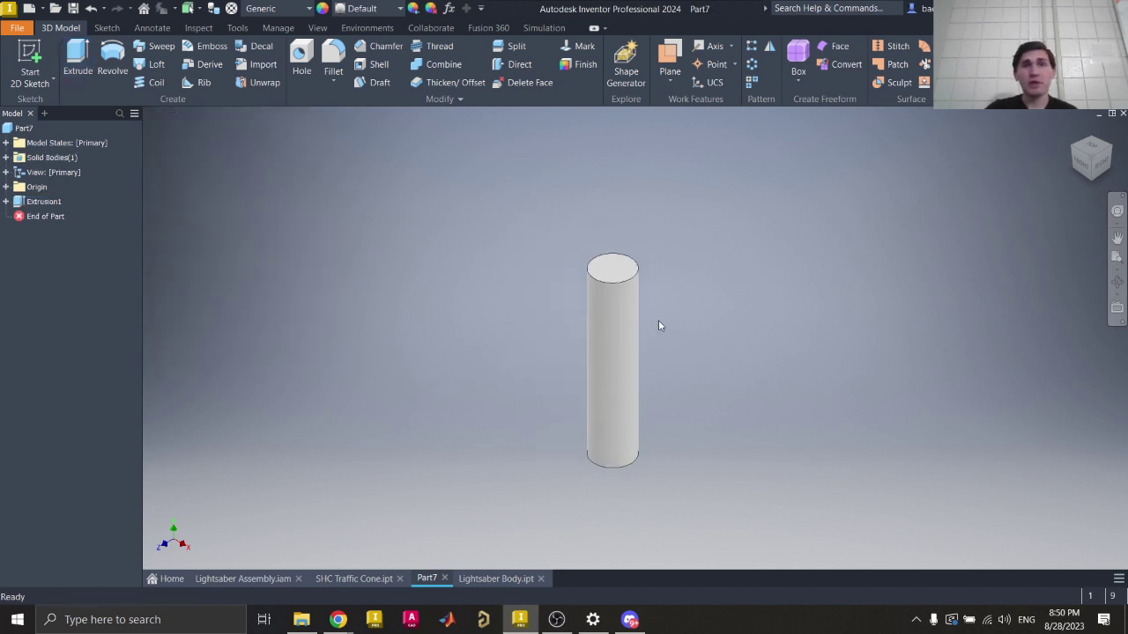
scroll(642, 332, up, 3)
middle_drag(611, 383, 599, 352)
scroll(601, 346, up, 3)
scroll(601, 339, down, 3)
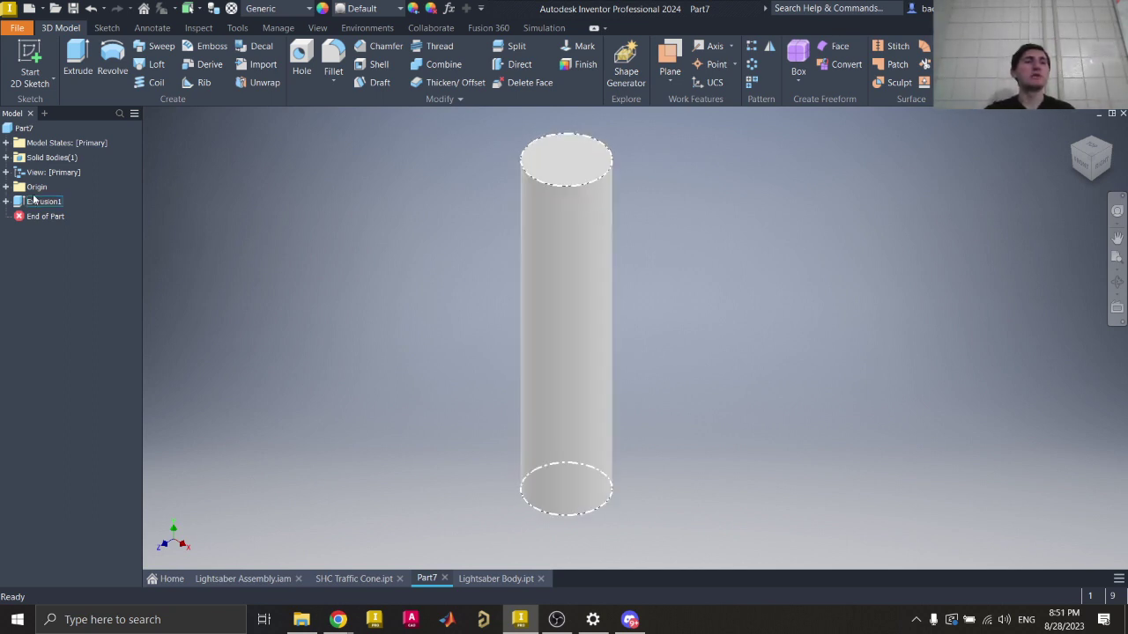
Step: Show the part's origin geometry and select the YZ, XY and XZ planes together
click(6, 186)
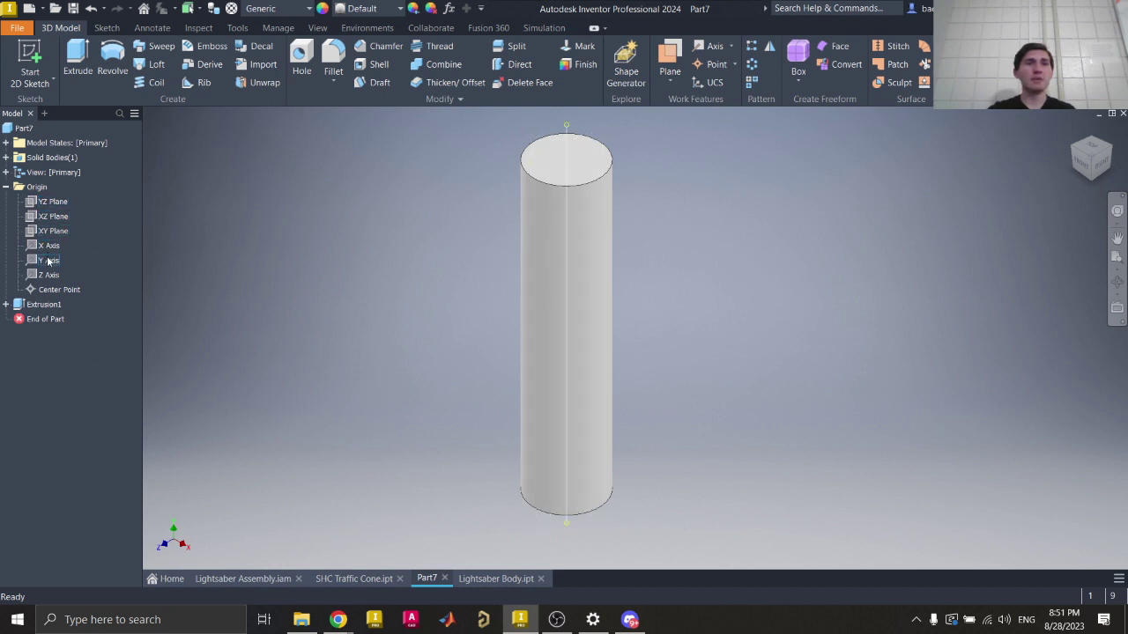
click(52, 203)
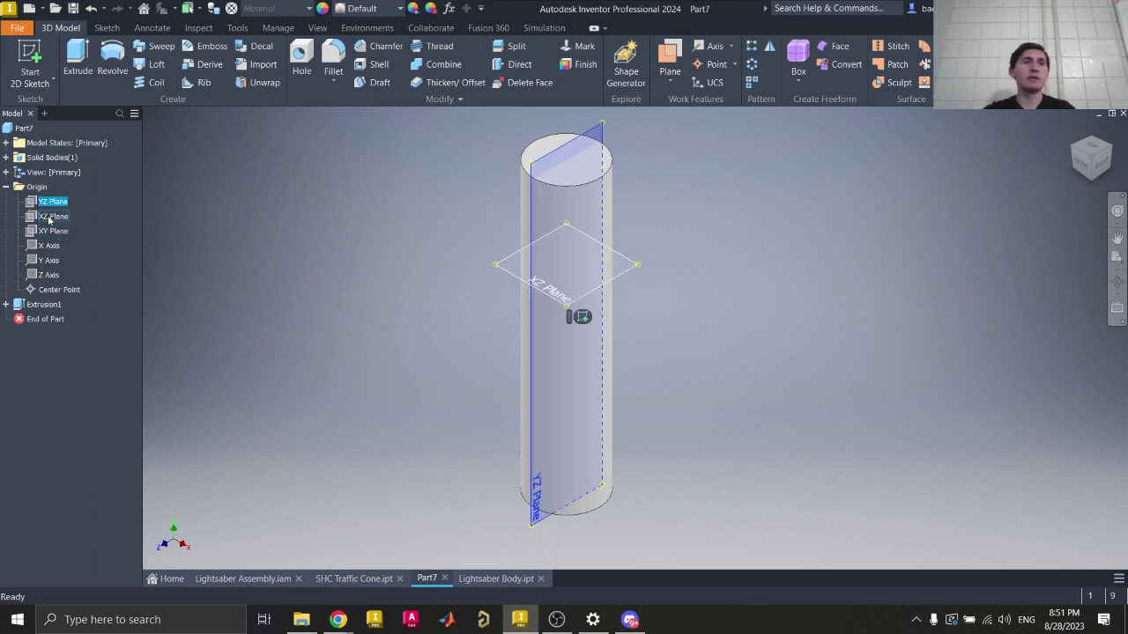
click(51, 217)
click(56, 203)
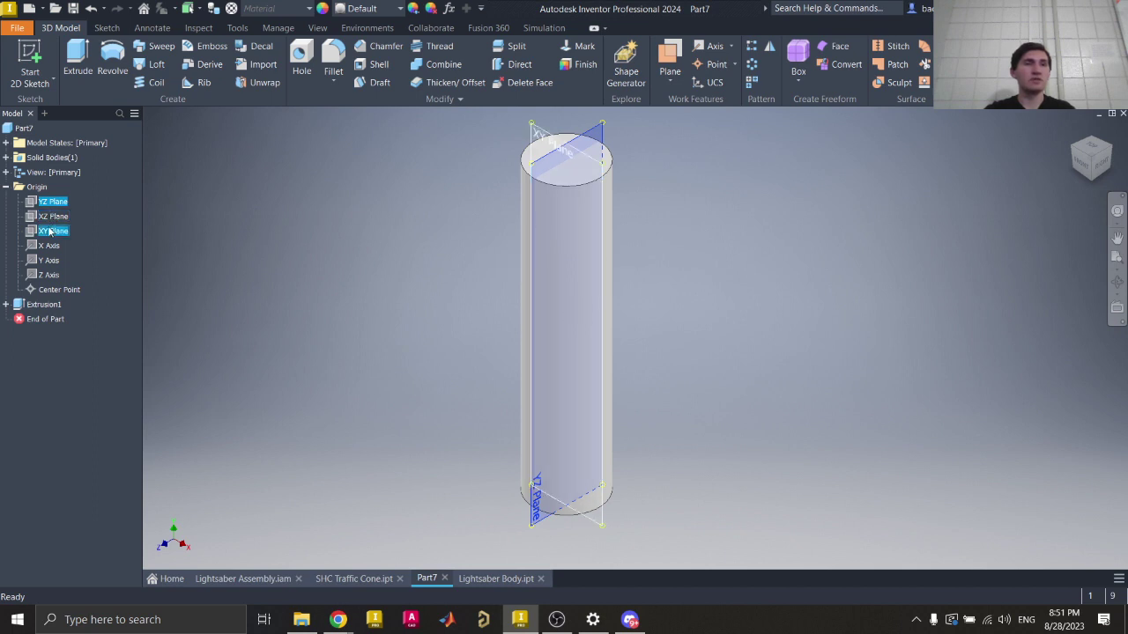
ctrl+click(51, 230)
ctrl+click(53, 218)
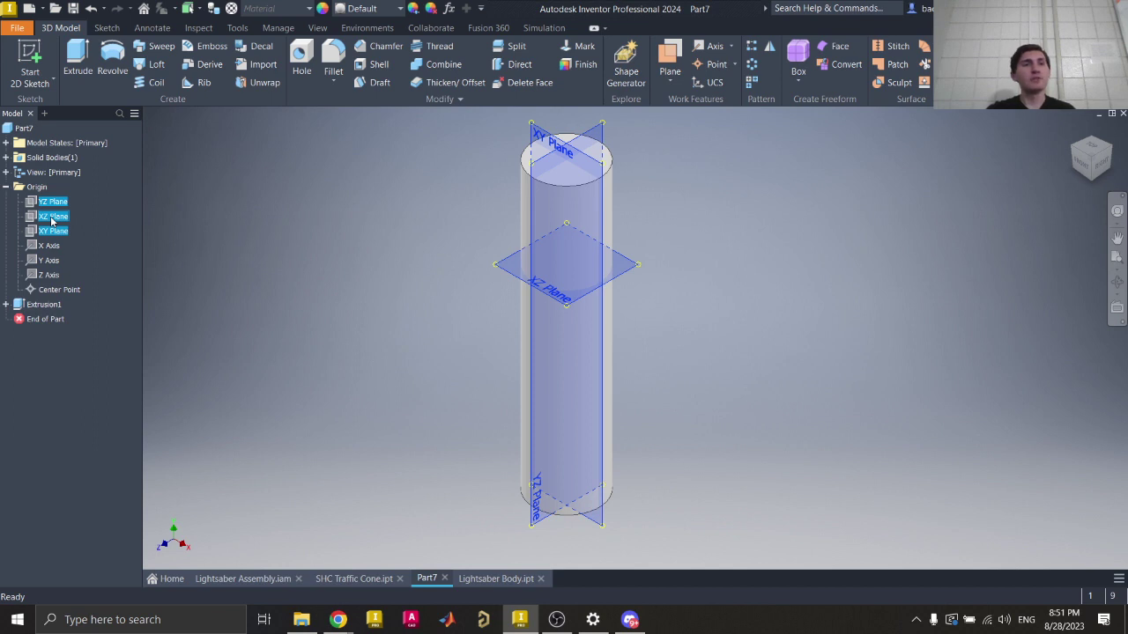
Step: Make the selected YZ, XZ and XY origin planes visible
right_click(52, 221)
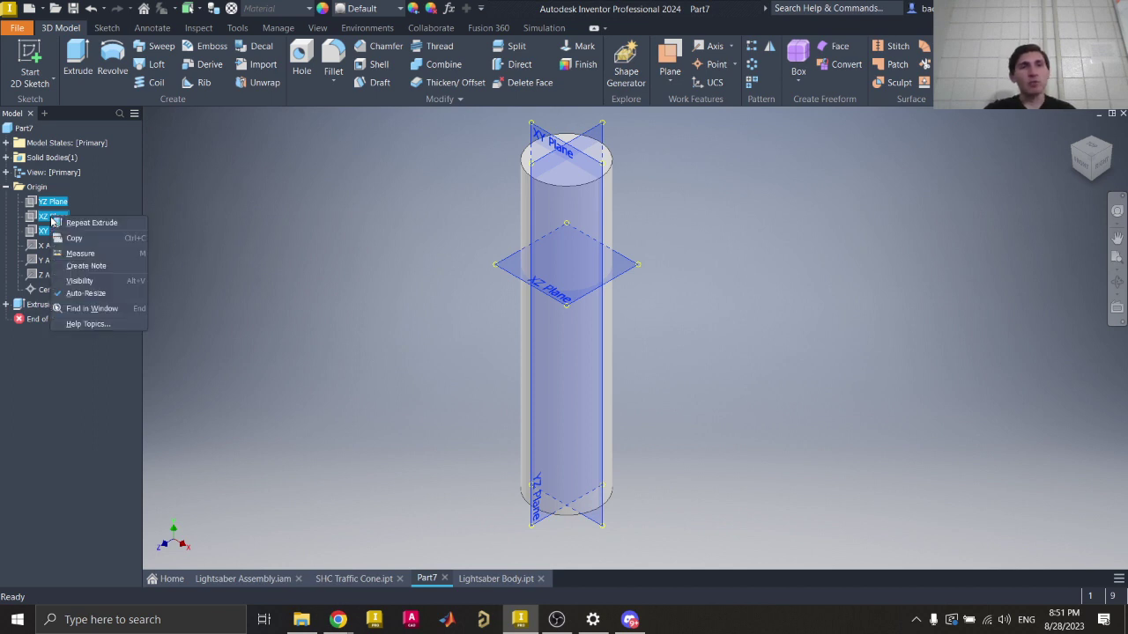
click(89, 282)
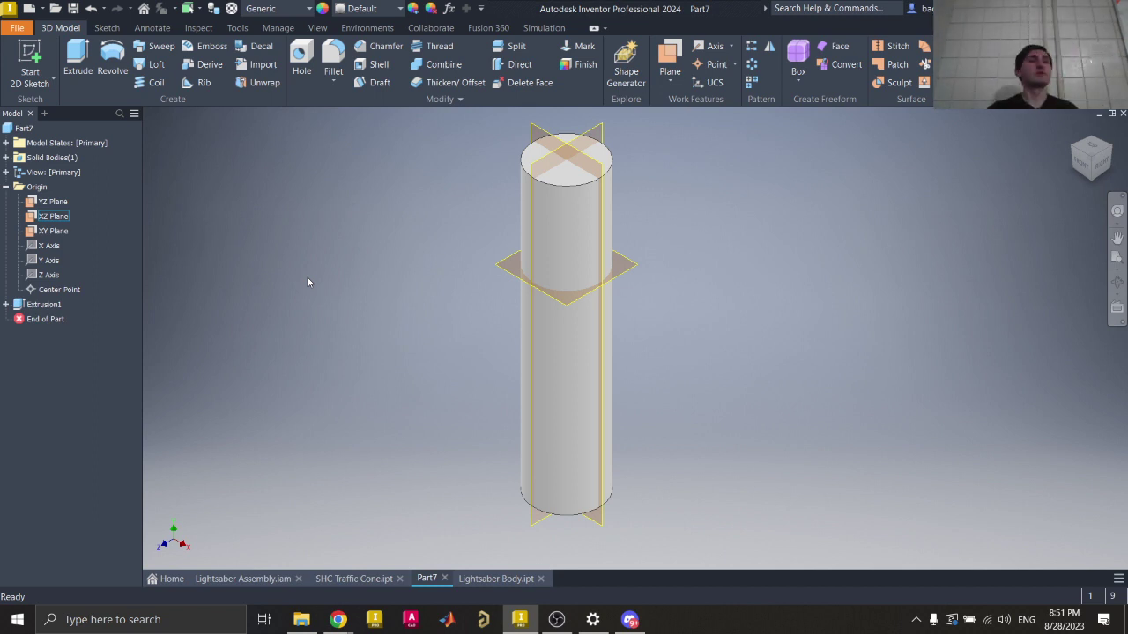
Step: Try range and individual multi-selection of the origin planes and axes, and clear the selection
click(53, 203)
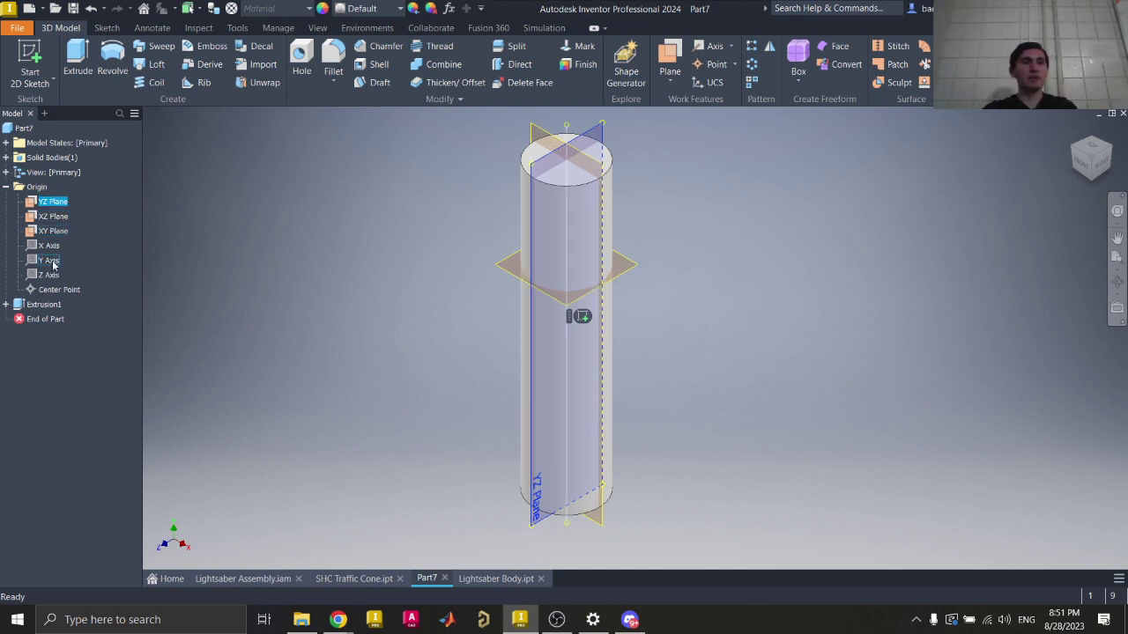
shift+click(49, 278)
click(95, 210)
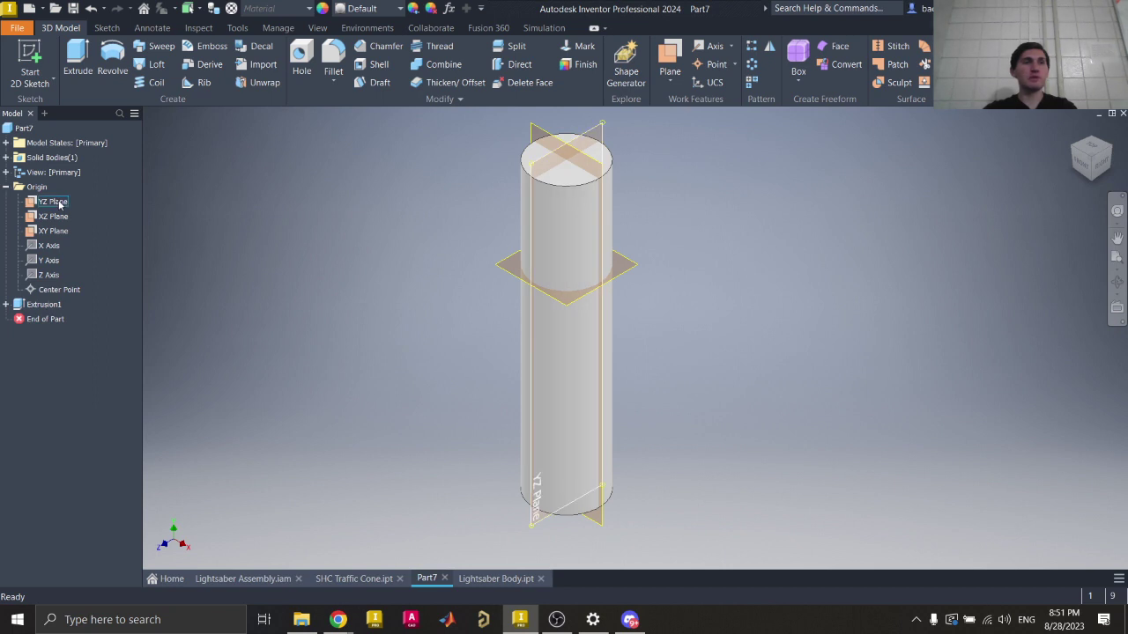
click(59, 203)
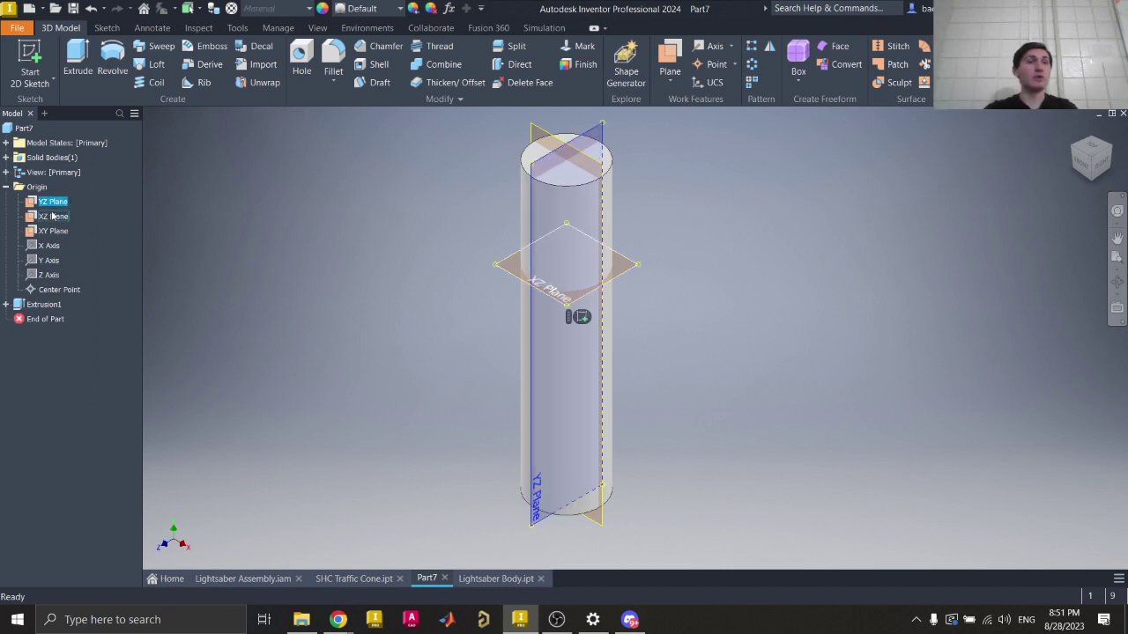
ctrl+click(53, 216)
ctrl+click(53, 231)
ctrl+click(51, 219)
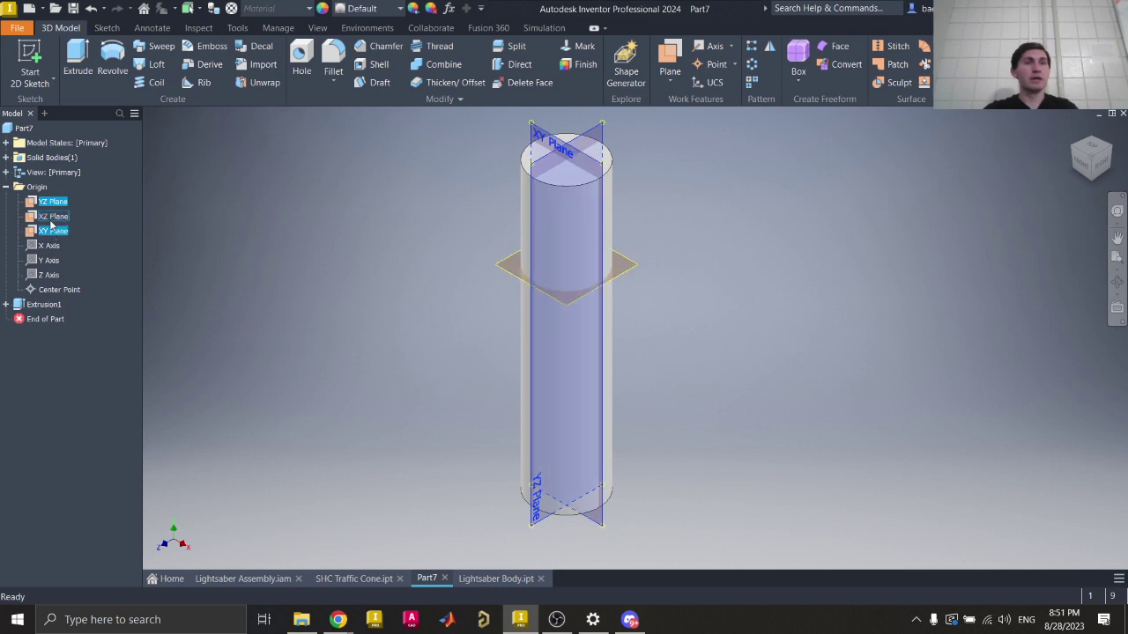
ctrl+click(51, 230)
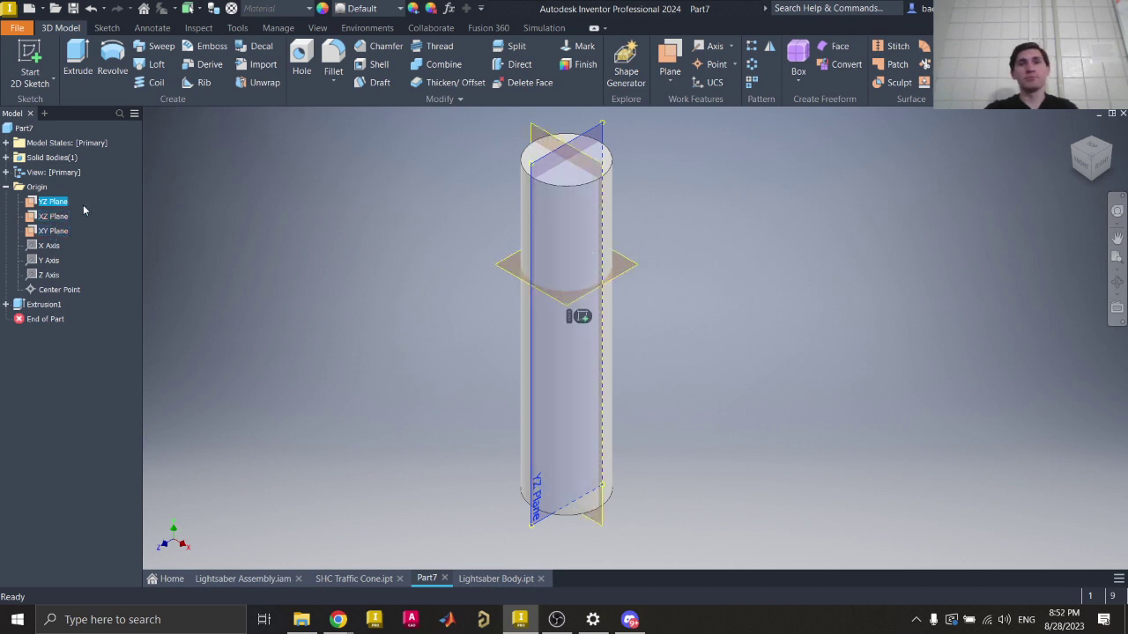
key(Escape)
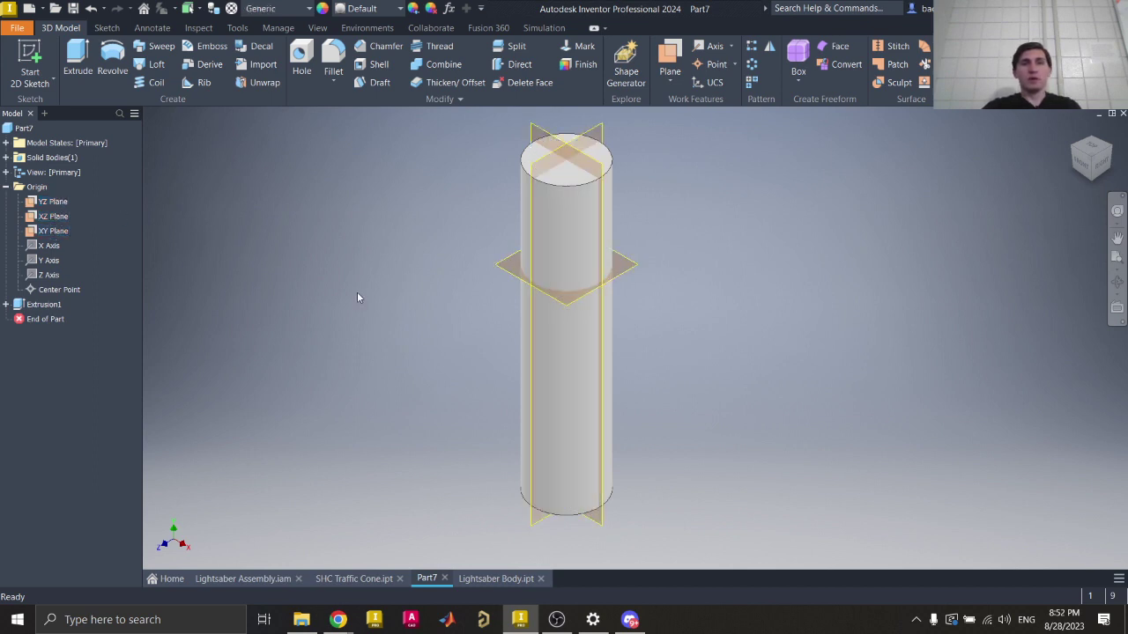
Step: Switch to OBS and unmute the Audio Input Capture source in the audio mixer
click(556, 620)
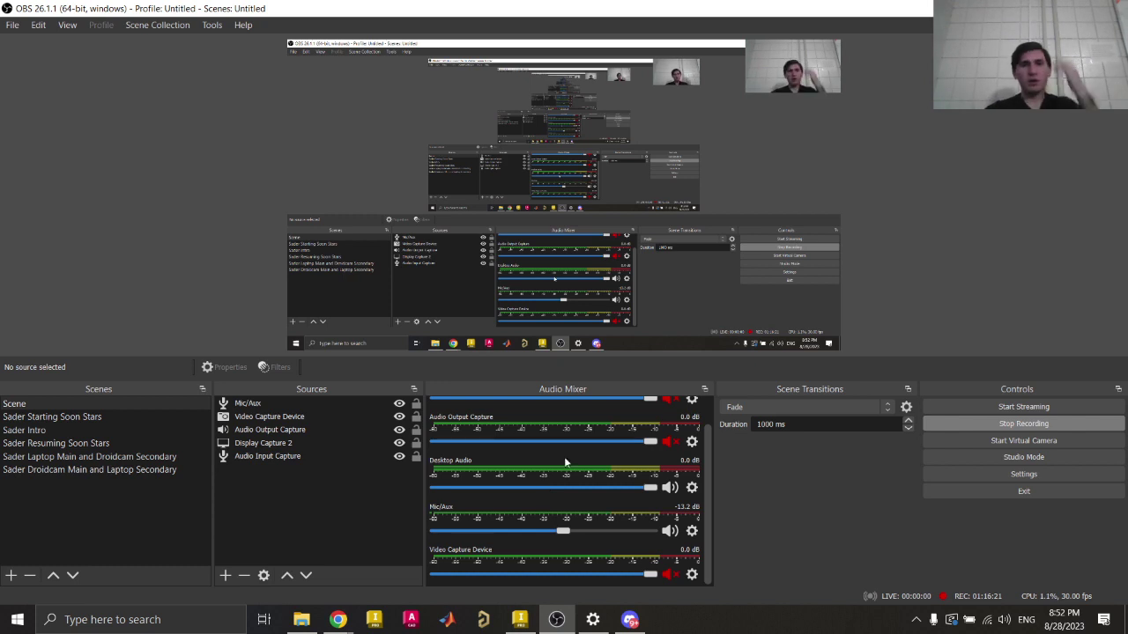
scroll(612, 494, up, 1)
click(668, 472)
click(668, 472)
click(669, 428)
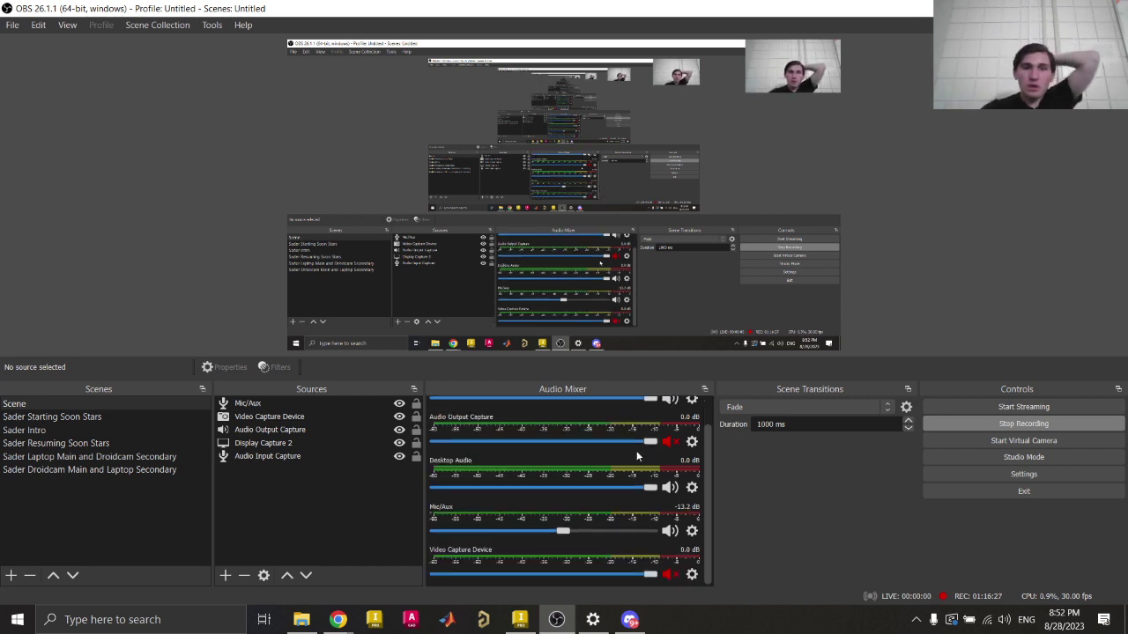
Step: Set the Audio Input Capture device to Microphone Array (Realtek(R) Audio), mute Mic/Aux, and return to Inventor
double_click(284, 456)
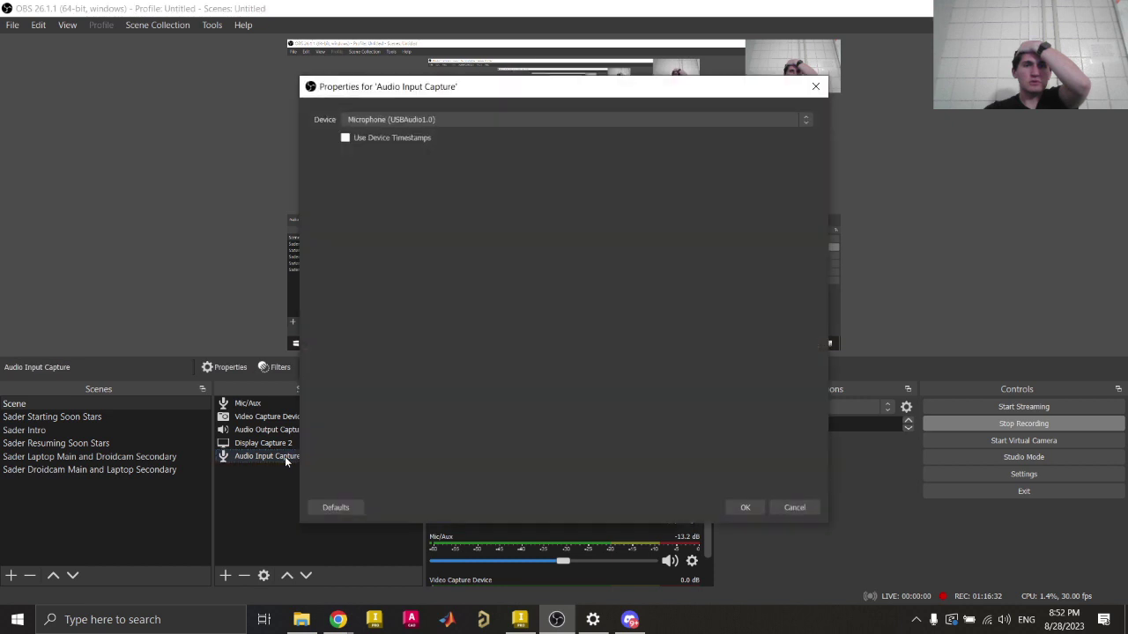
click(449, 121)
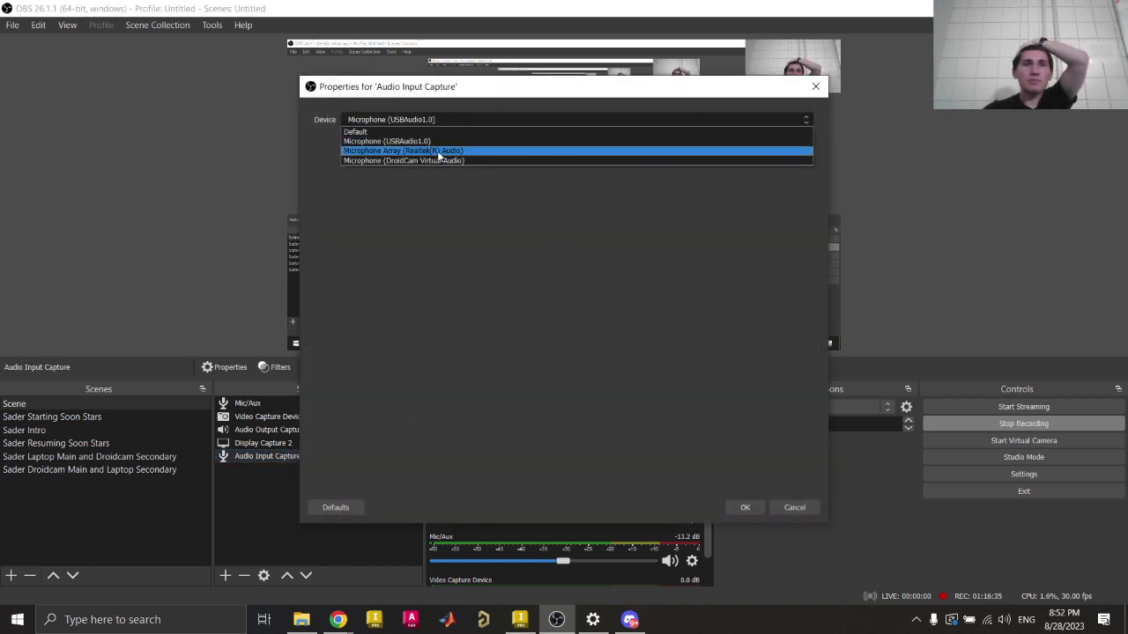
click(437, 150)
click(742, 505)
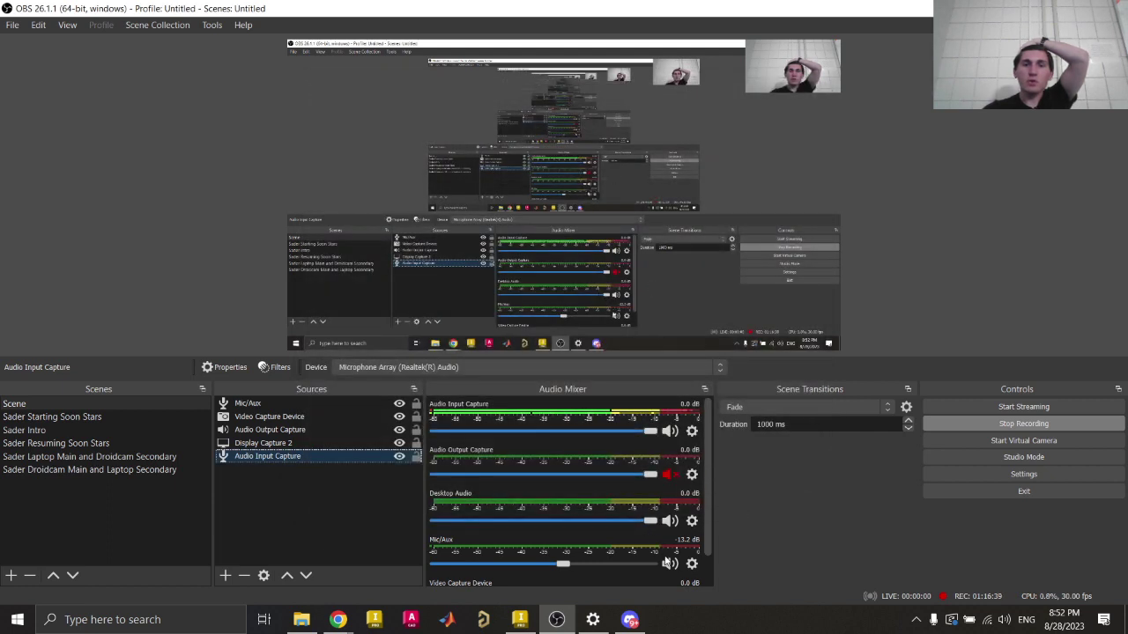
click(669, 564)
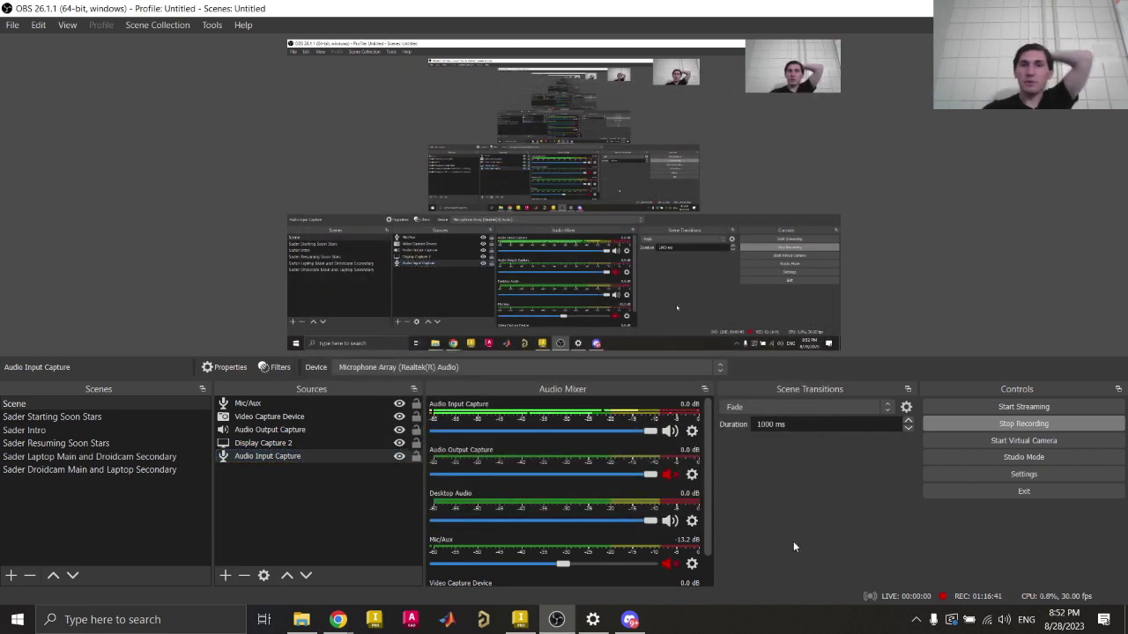
click(1043, 8)
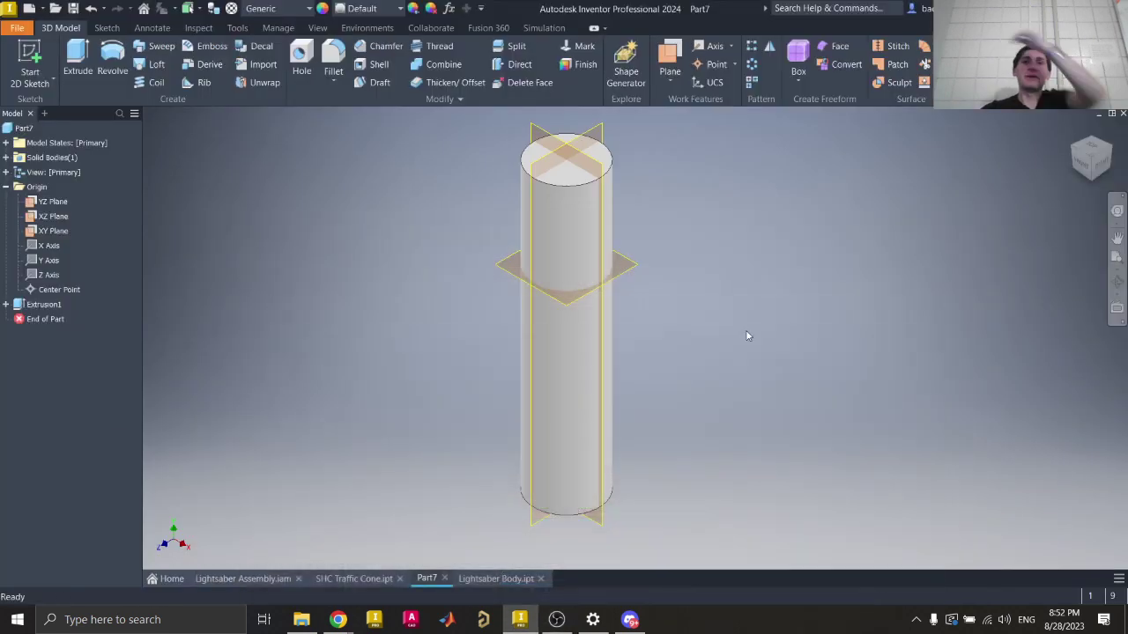
Step: Examine the grip and lower sections of the lightsaber reference picture in Chrome, and return to the cylinder in Inventor
middle_drag(695, 323, 731, 340)
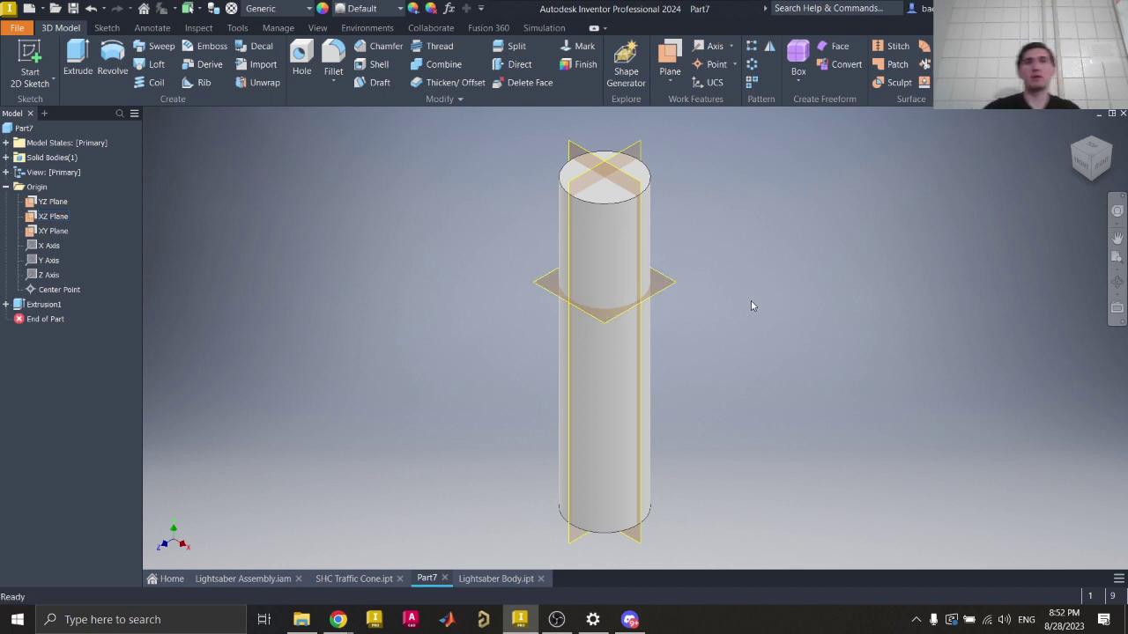
middle_drag(679, 295, 732, 312)
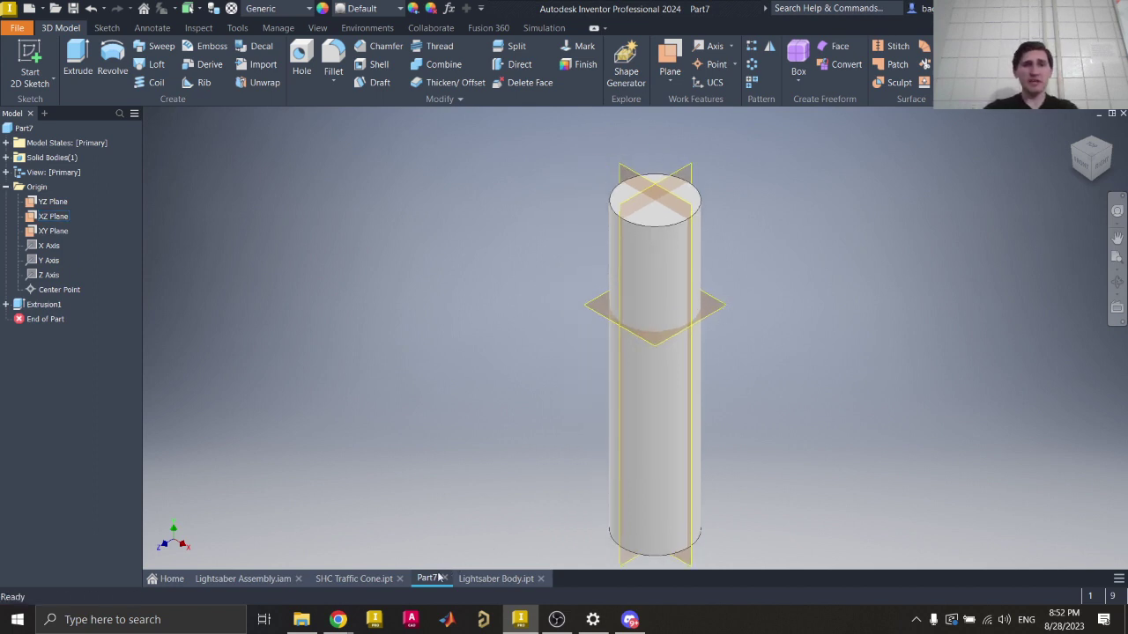
mouse_move(338, 618)
click(374, 578)
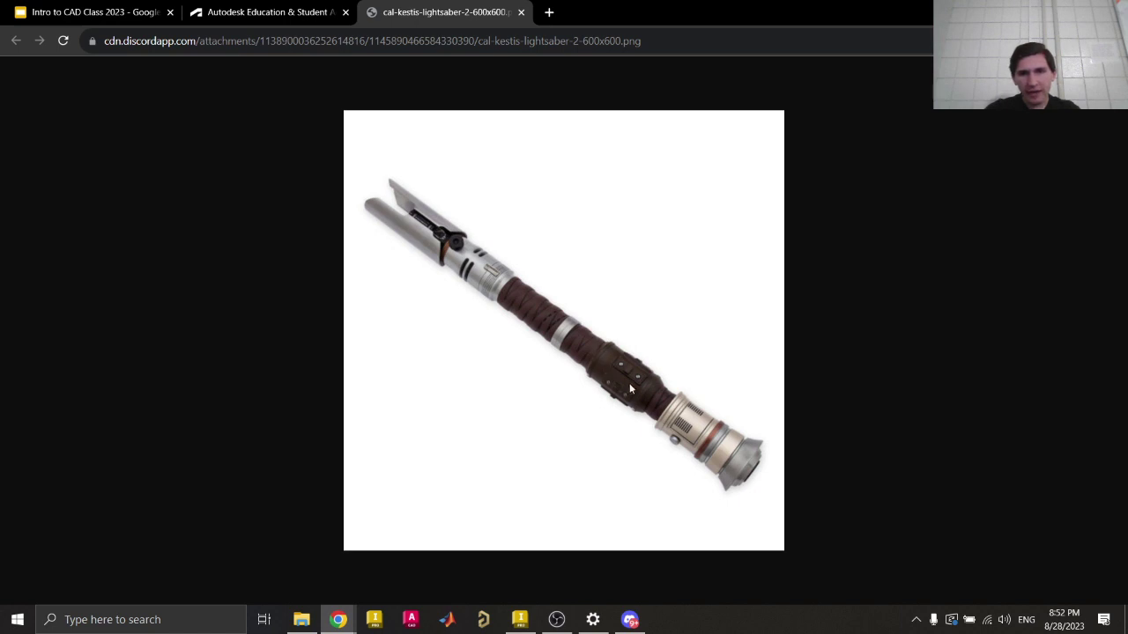
ctrl+scroll(630, 387, up, 5)
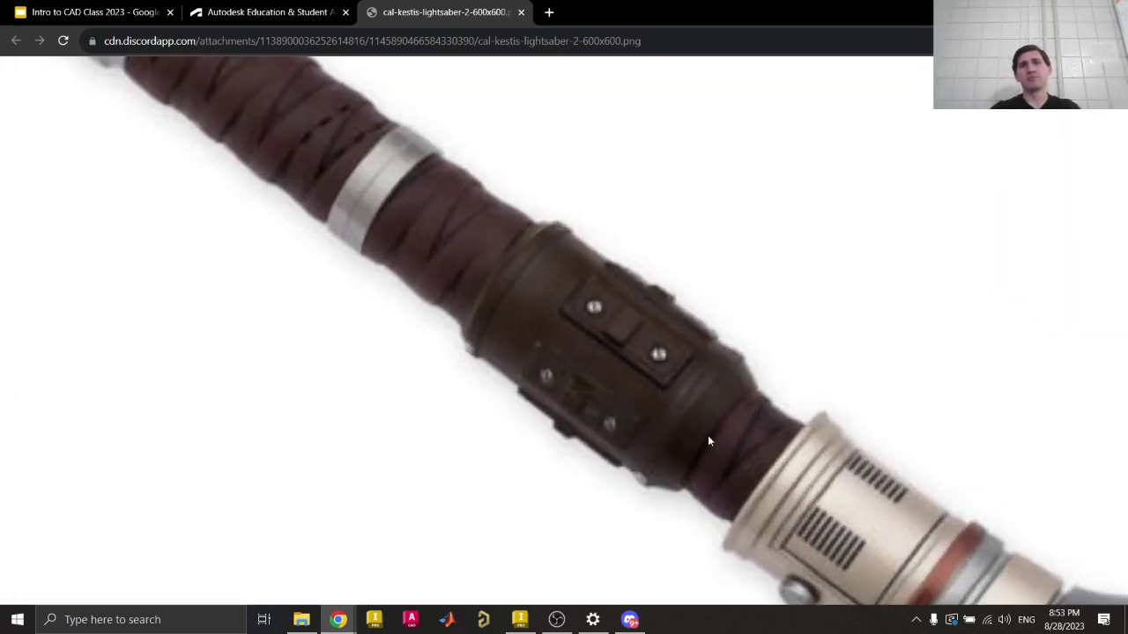
ctrl+scroll(579, 373, down, 5)
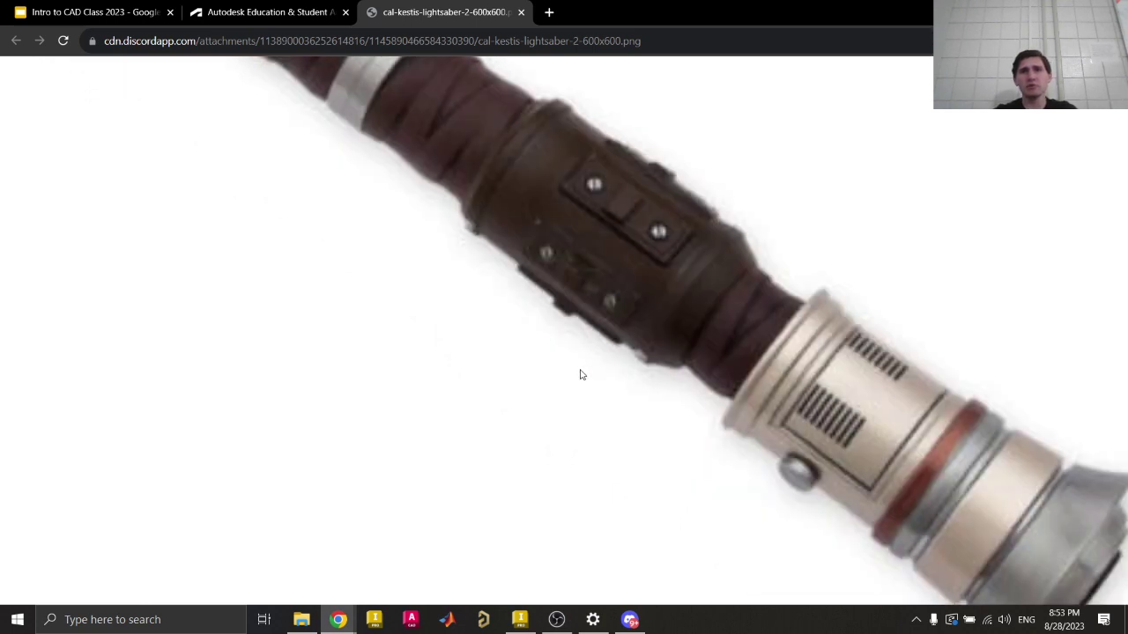
ctrl+scroll(581, 376, down, 2)
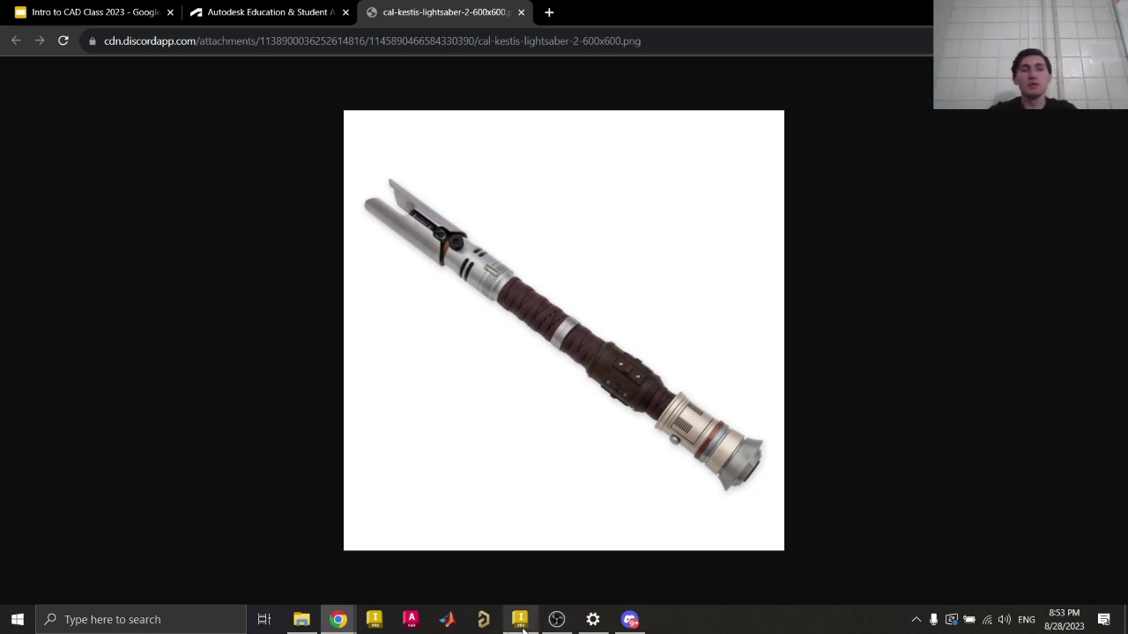
mouse_move(527, 627)
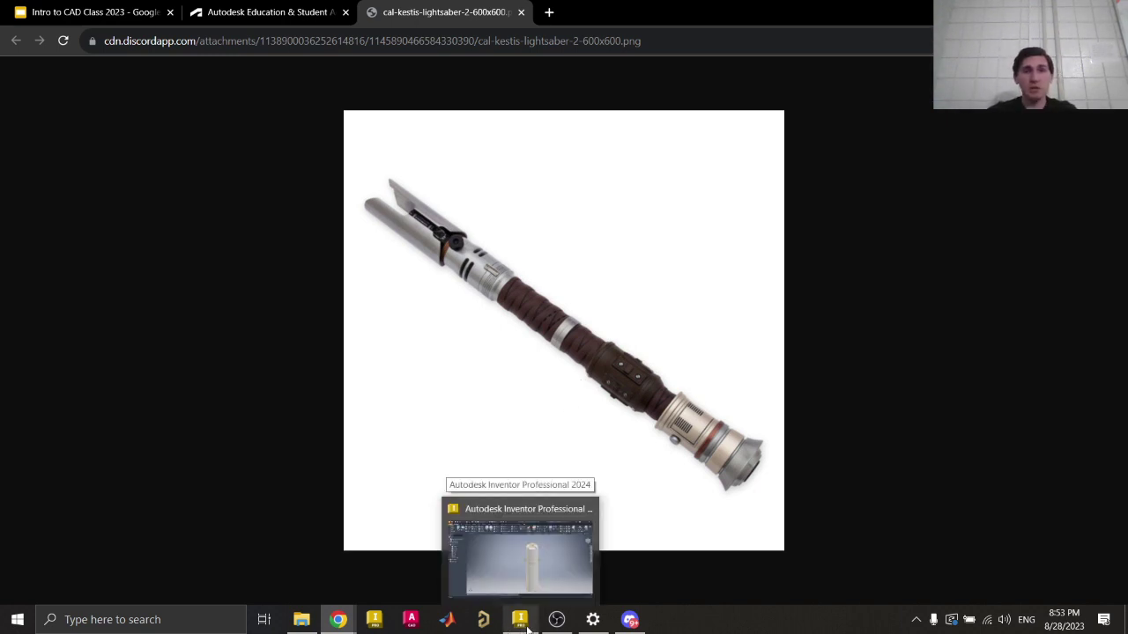
click(524, 585)
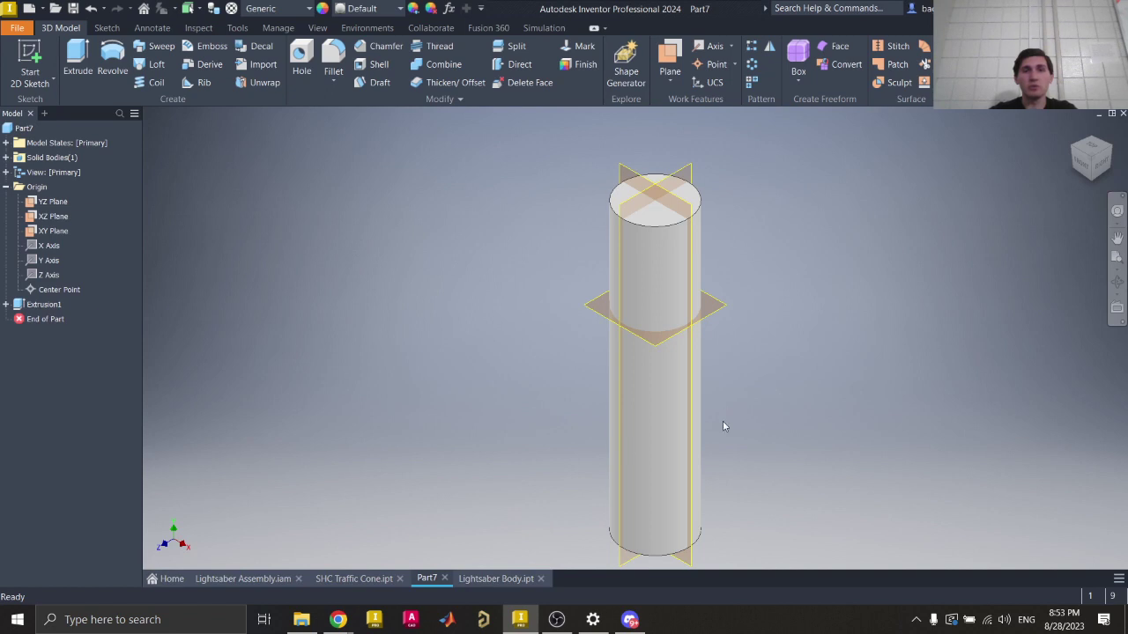
Step: Start a 2D sketch on the XY plane and project the cylinder's geometry into it
scroll(718, 417, down, 3)
middle_drag(718, 417, 643, 353)
scroll(642, 353, up, 4)
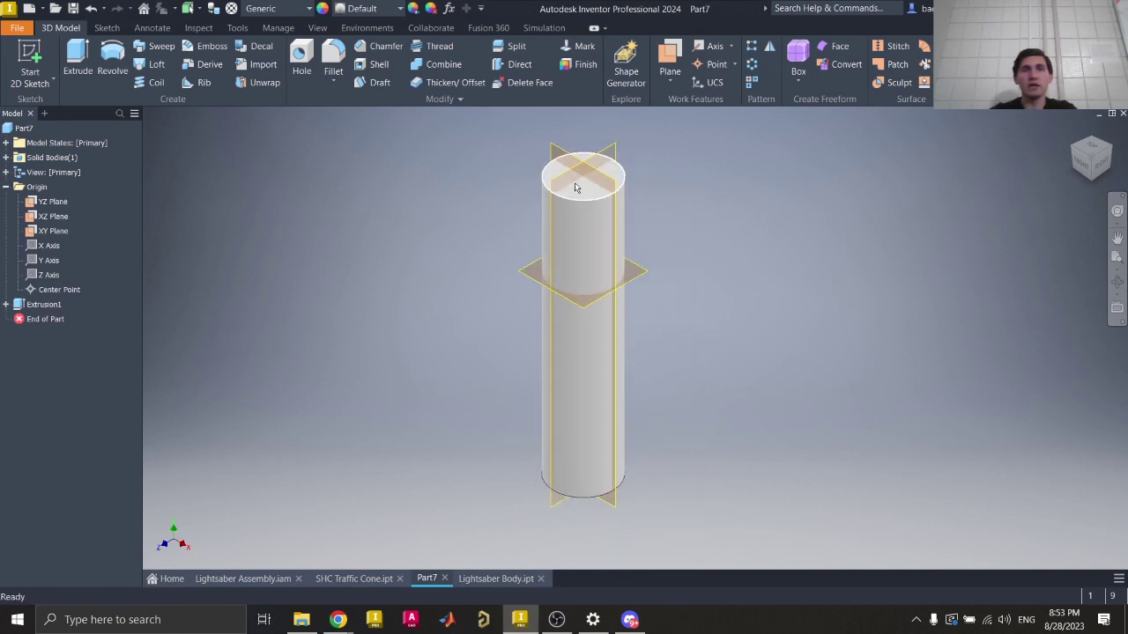
click(29, 56)
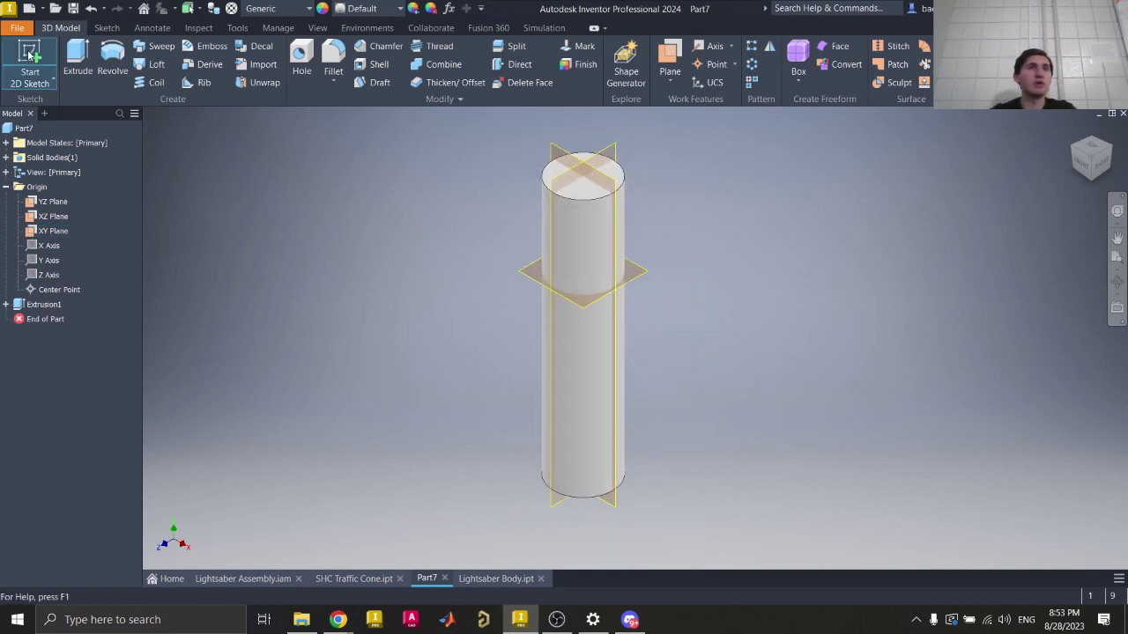
click(569, 155)
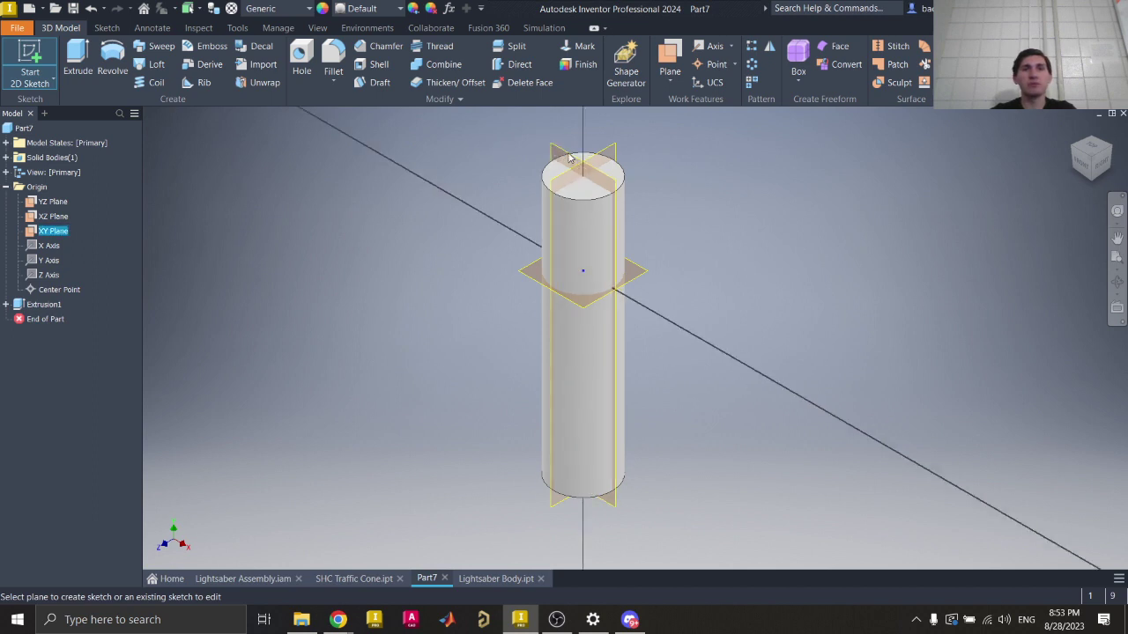
mouse_move(759, 425)
middle_down()
mouse_move(740, 420)
mouse_move(740, 315)
mouse_move(729, 373)
middle_up()
middle_drag(705, 484, 681, 432)
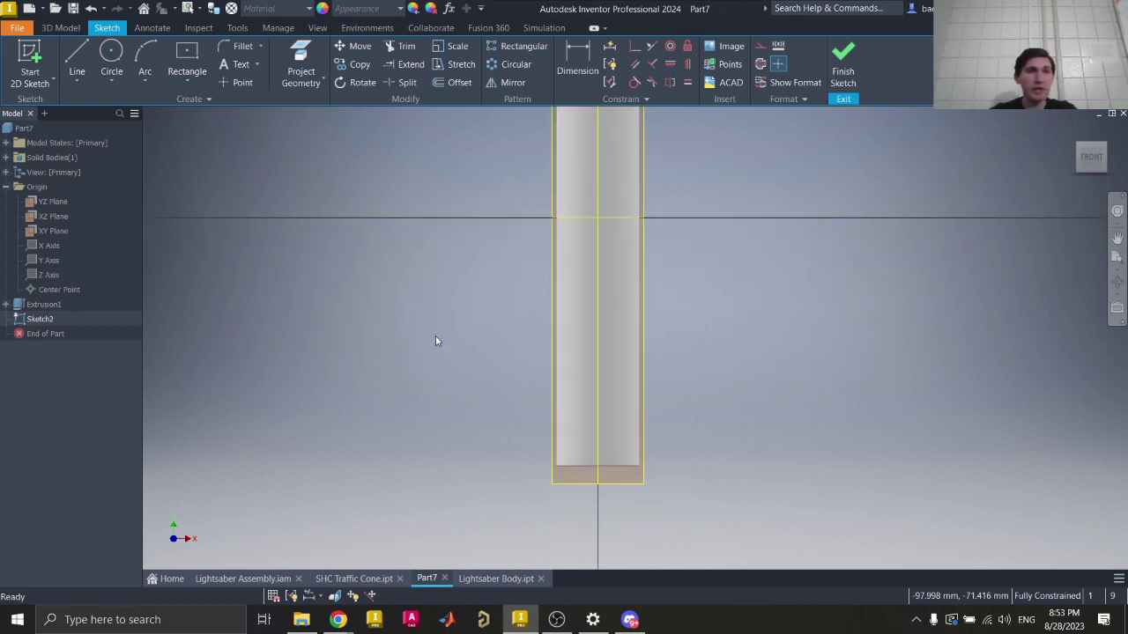
click(301, 56)
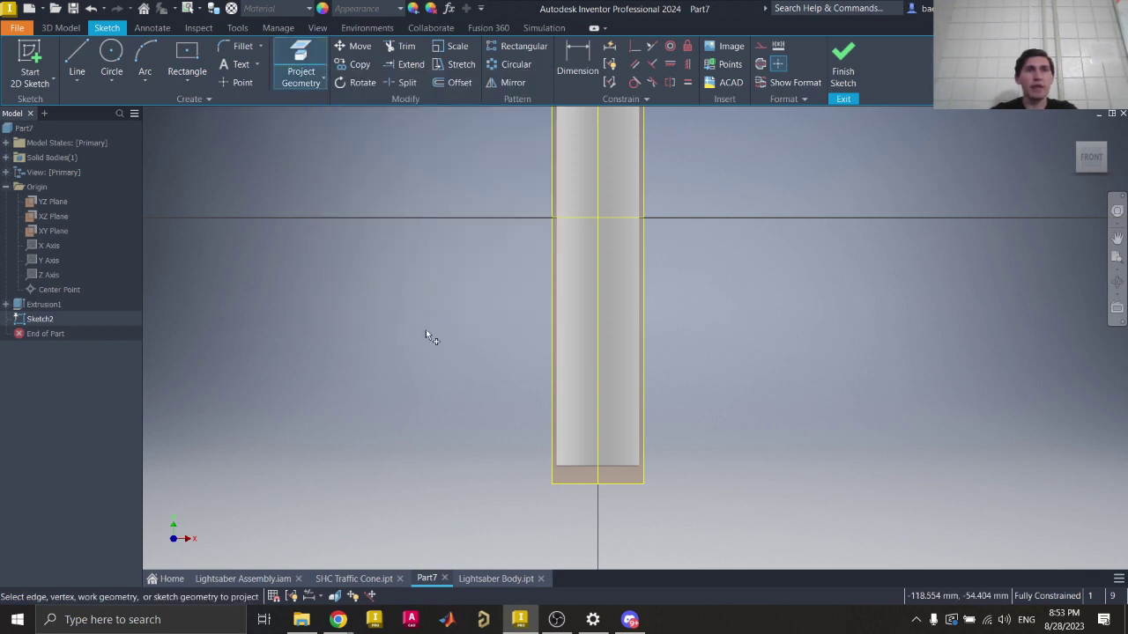
click(620, 325)
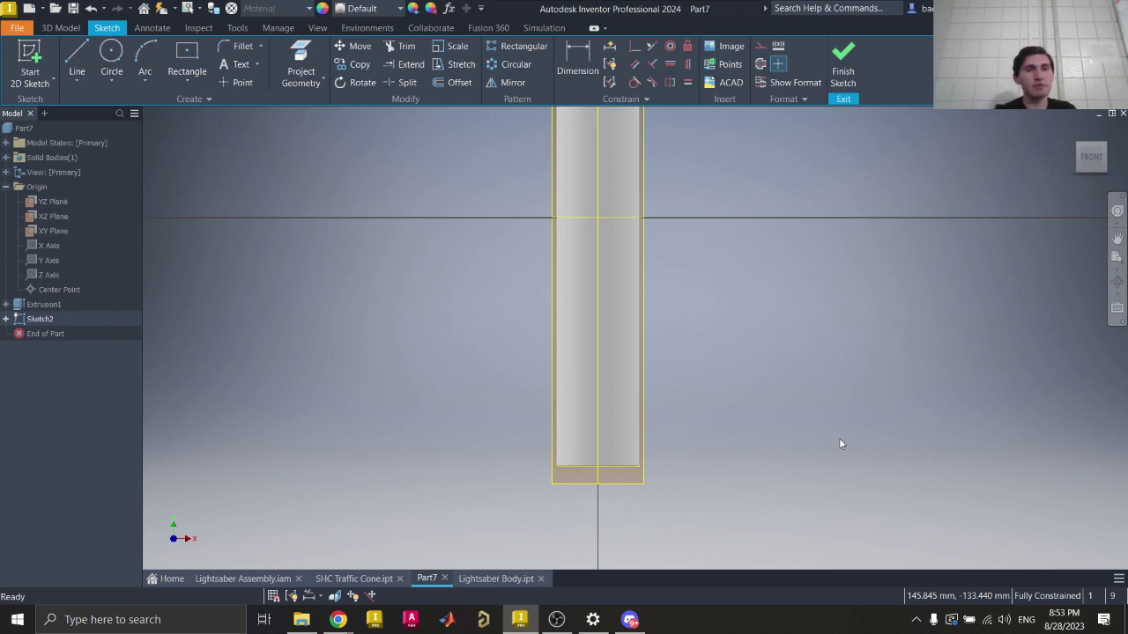
Step: Inspect the projected outline inside the cylinder with Slice Graphics from an angle, and restore the front view
key(F7)
middle_drag(735, 257, 735, 335)
drag(1091, 157, 1061, 178)
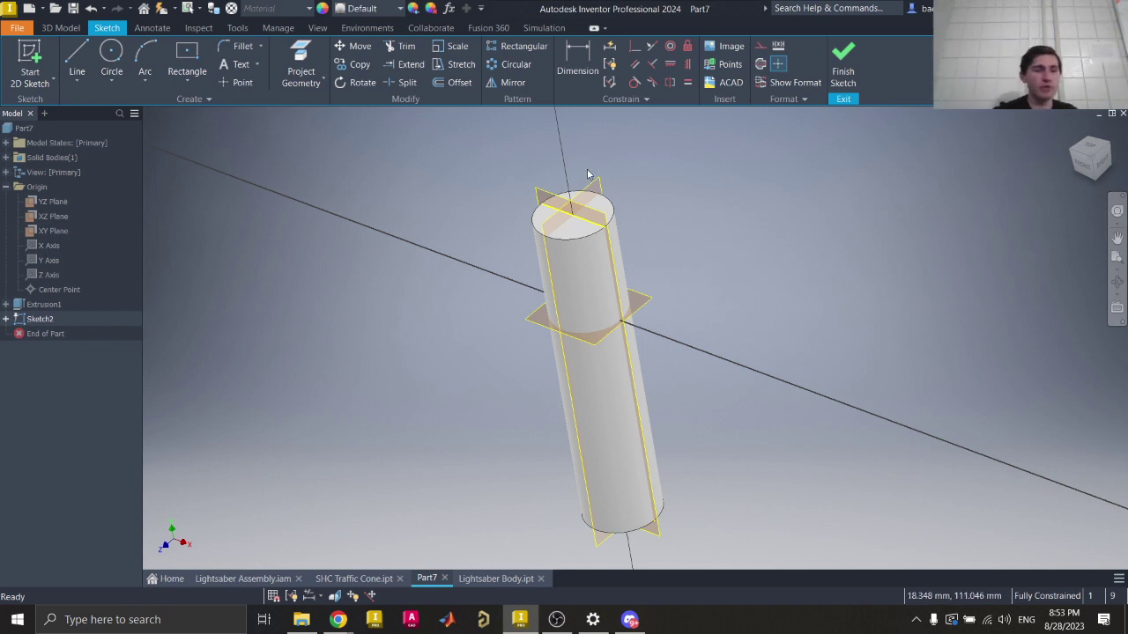
key(F7)
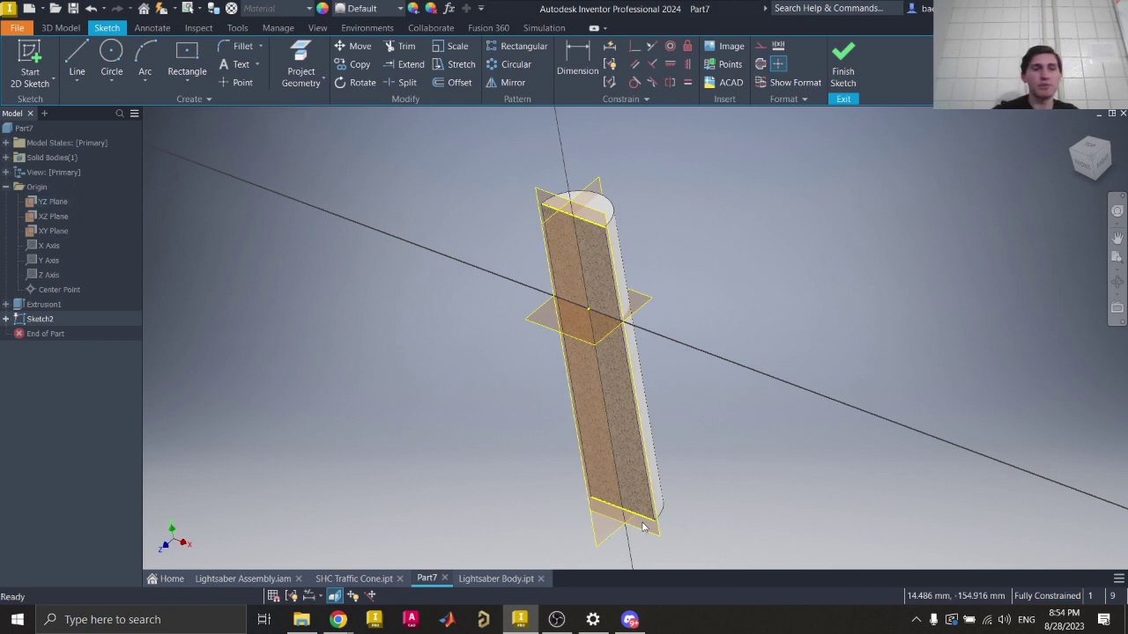
key(F7)
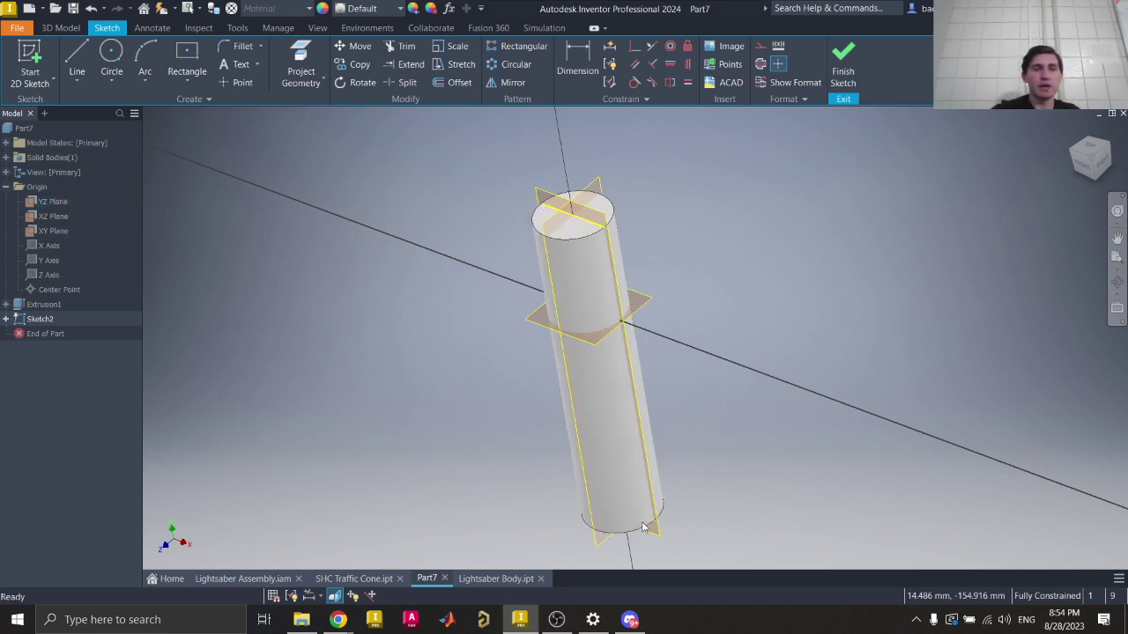
click(1084, 170)
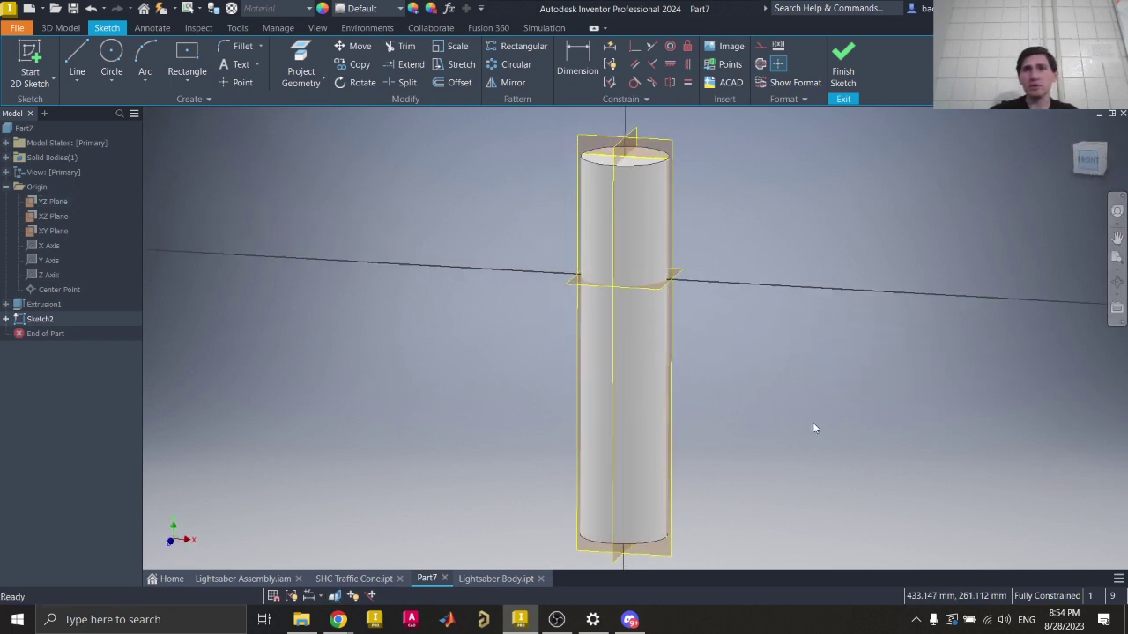
Step: Draw a 25 mm vertical line upward from the lower right corner of the cylinder's projected outline, along its edge
click(76, 60)
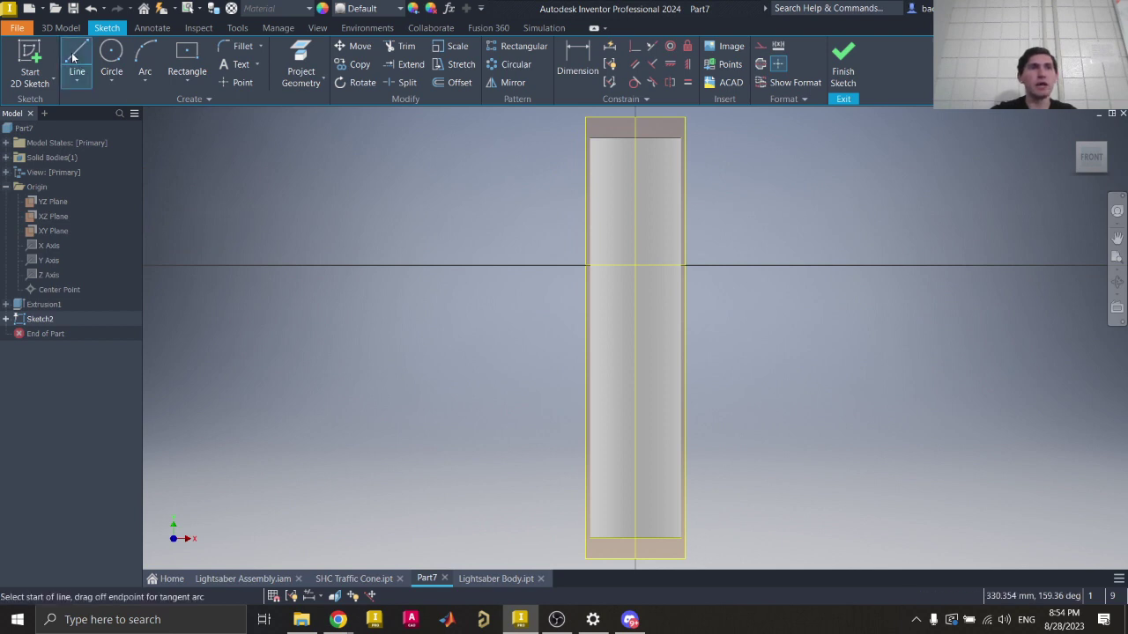
click(679, 538)
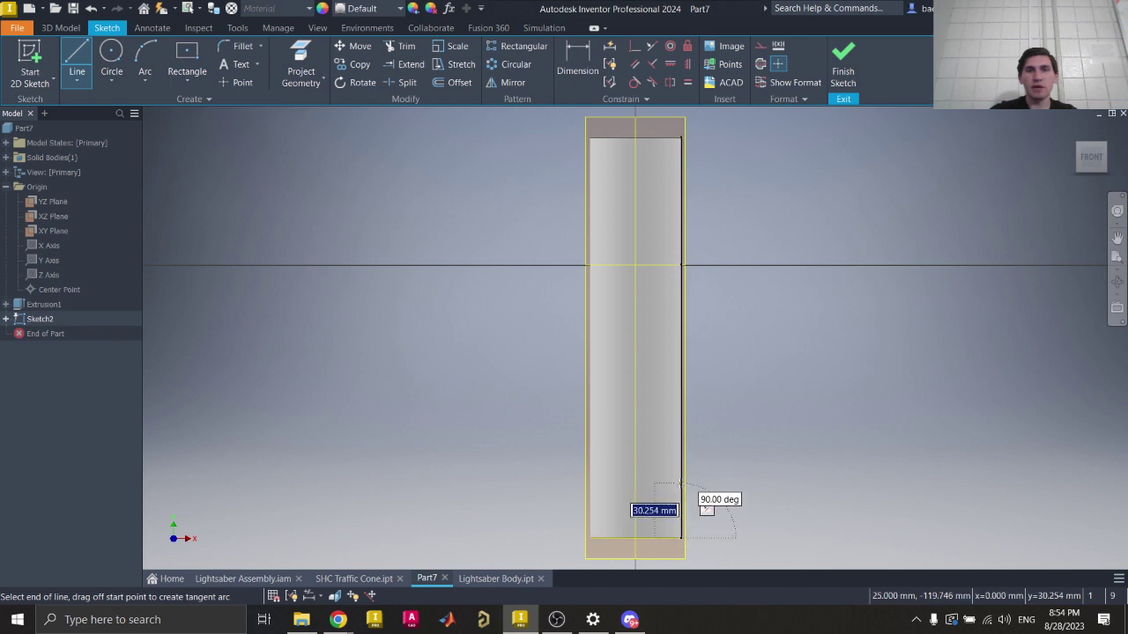
text(25)
key(Return)
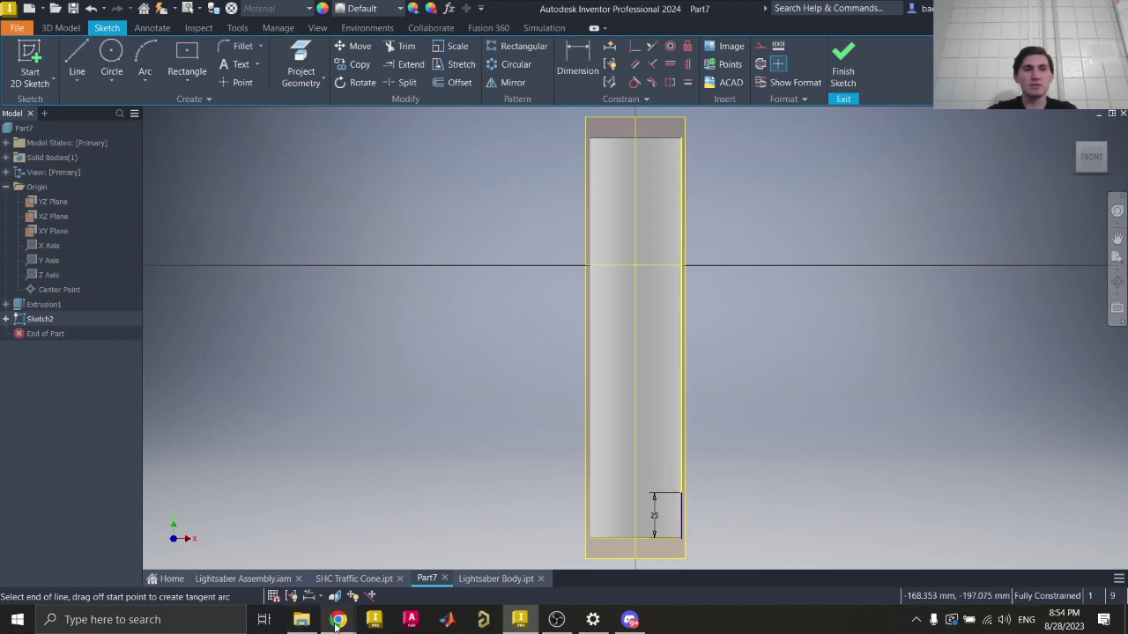
Step: Check the lower grip in the Chrome reference picture, and set the short vertical line's length to 15 mm in Inventor
mouse_move(339, 620)
click(423, 555)
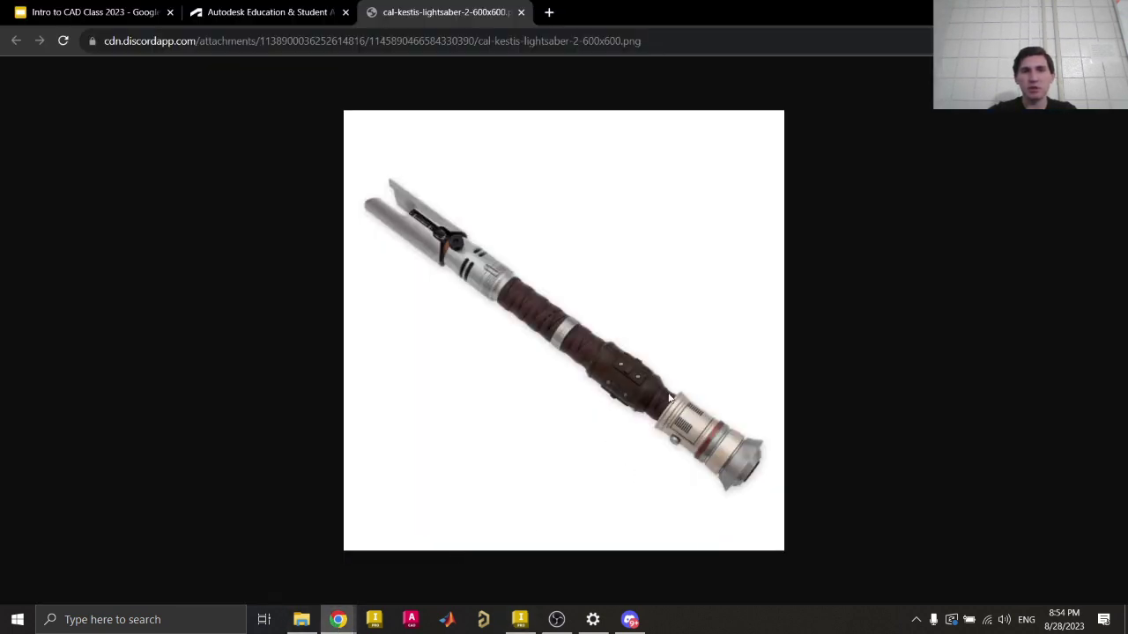
ctrl+scroll(662, 393, up, 5)
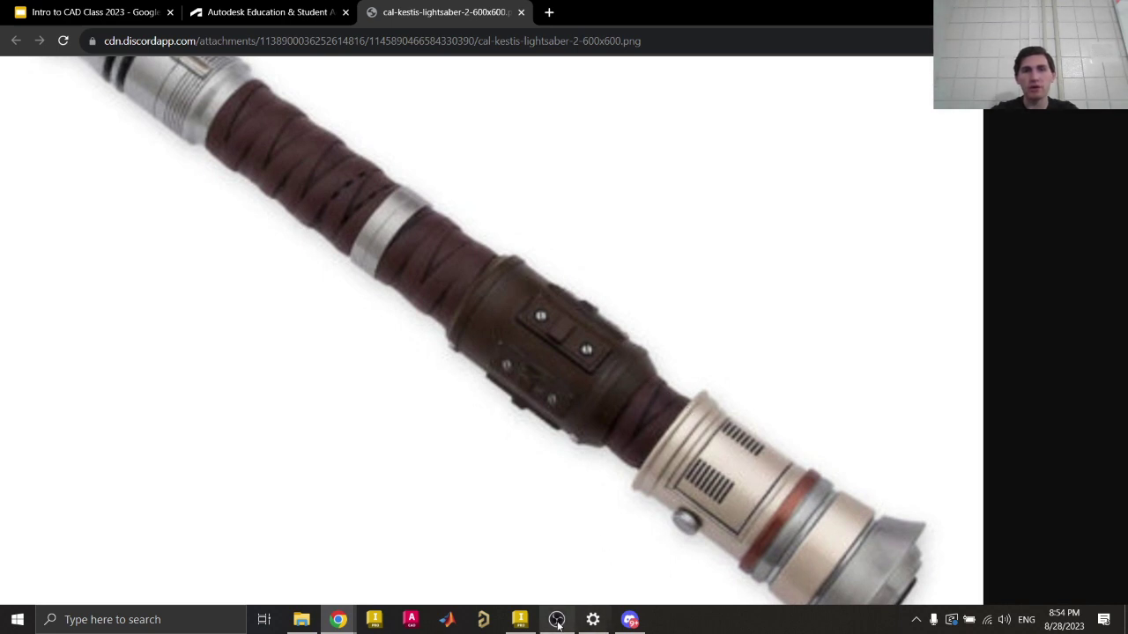
click(529, 623)
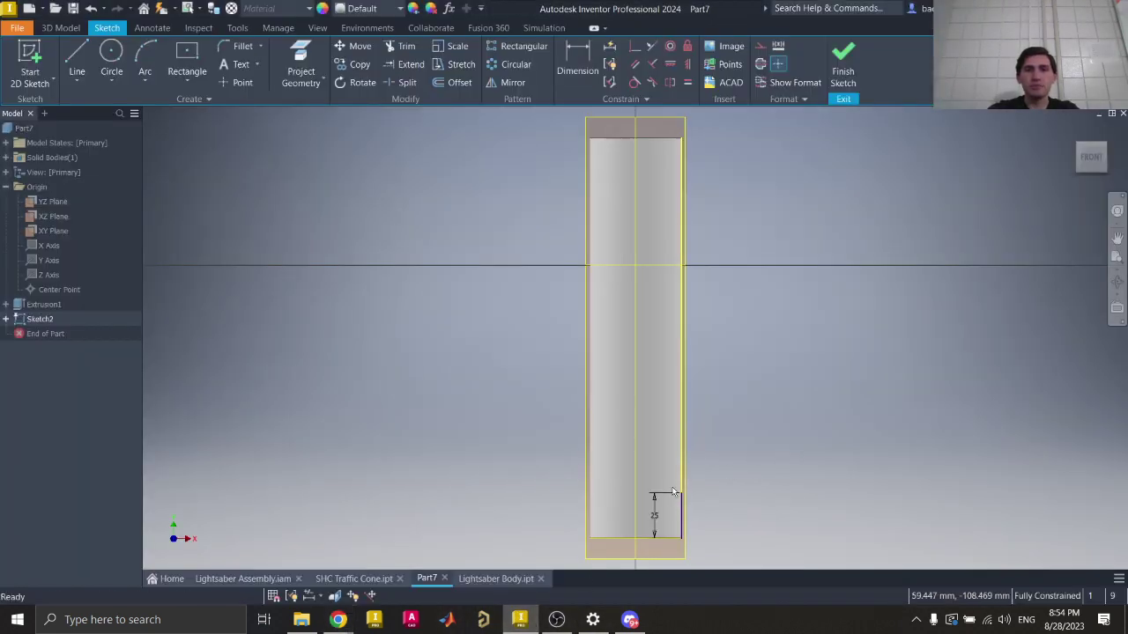
double_click(653, 518)
text(15)
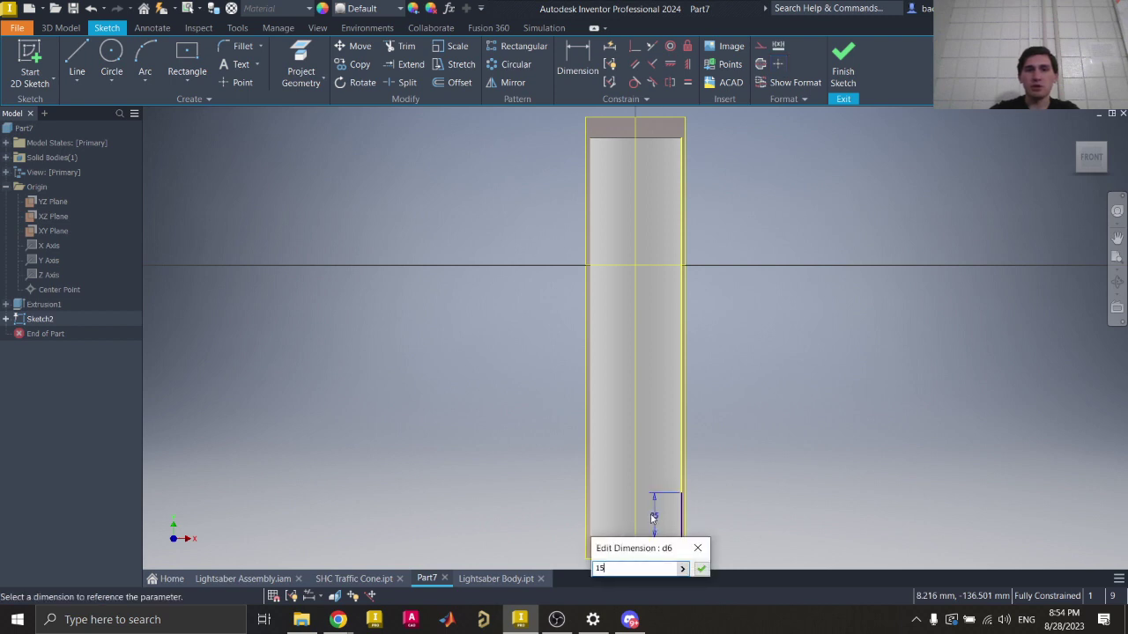
key(Return)
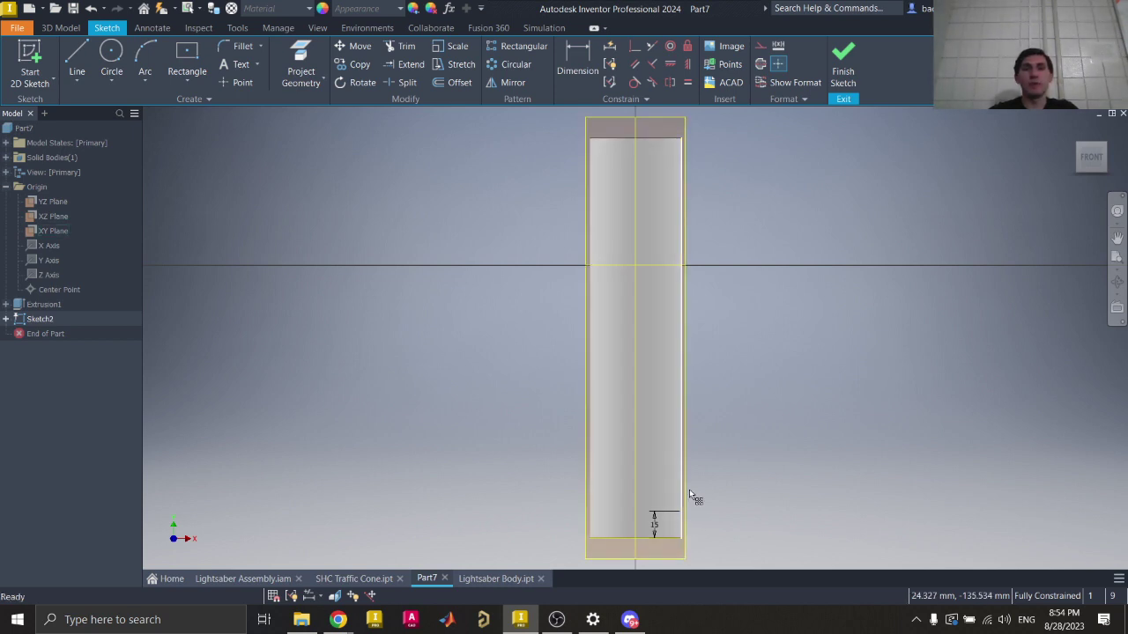
click(76, 62)
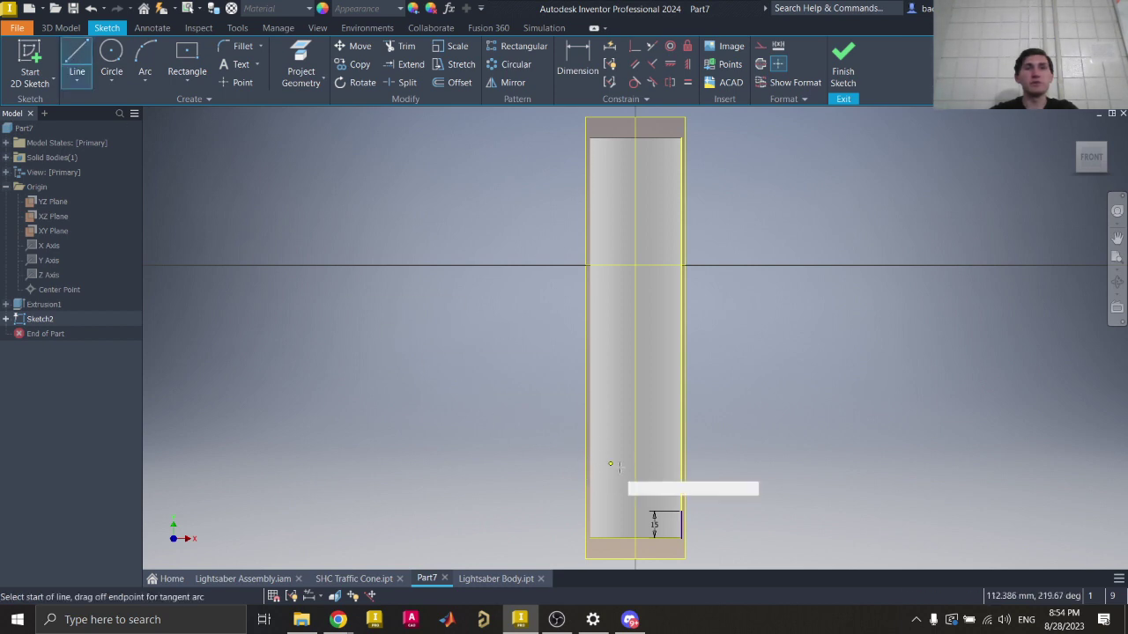
click(669, 527)
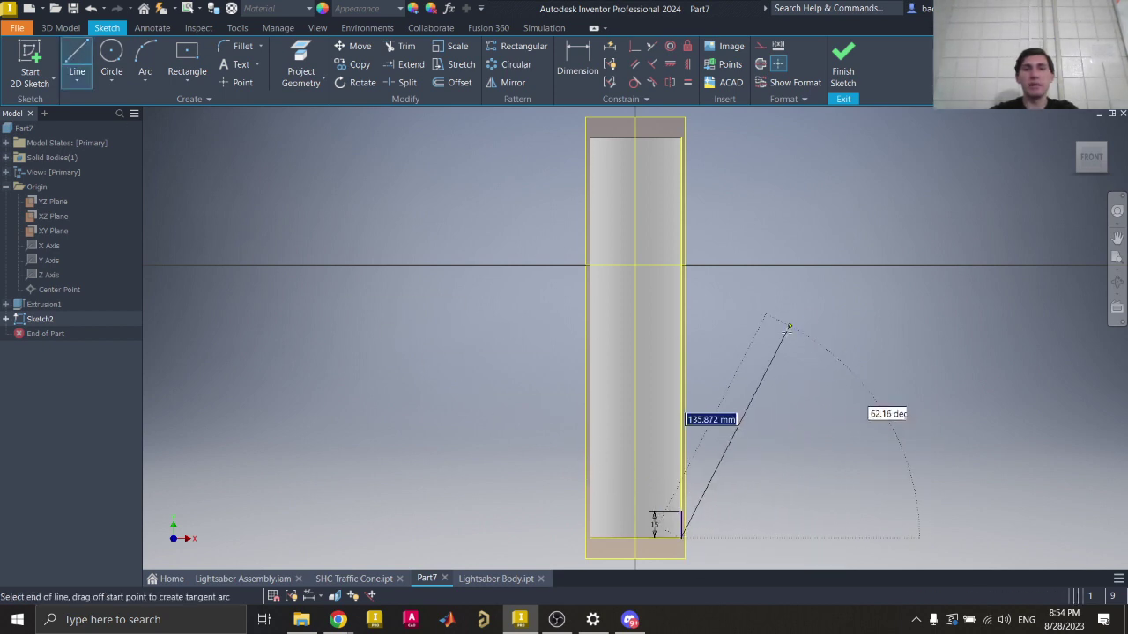
key(Escape)
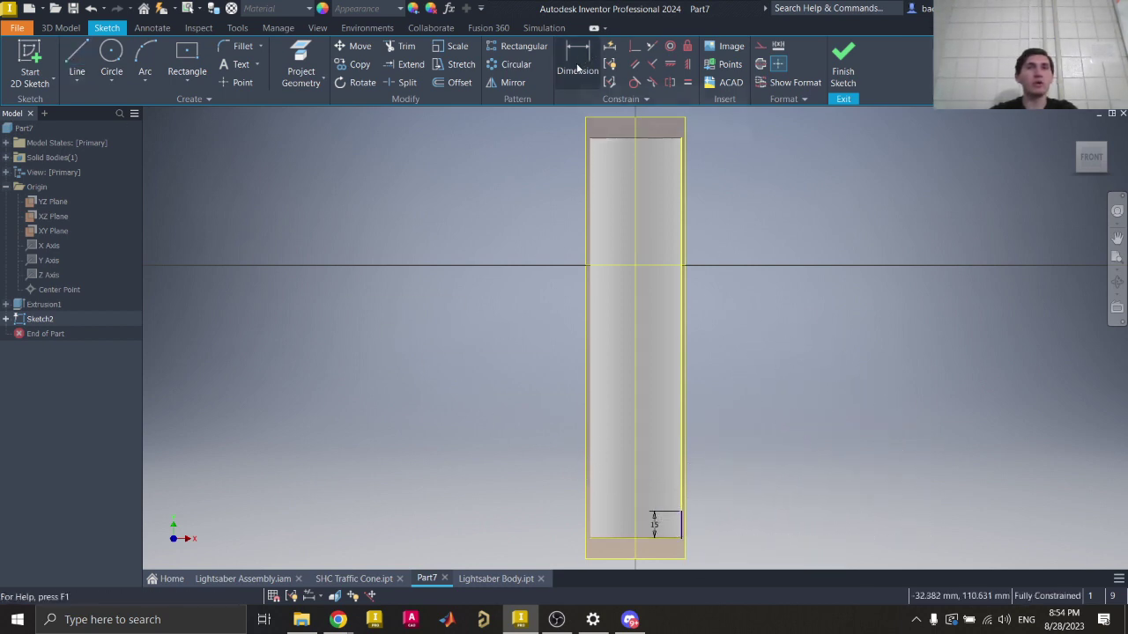
Step: Try to add a second length dimension to the short vertical line, and open its existing dimension without changing it
click(578, 64)
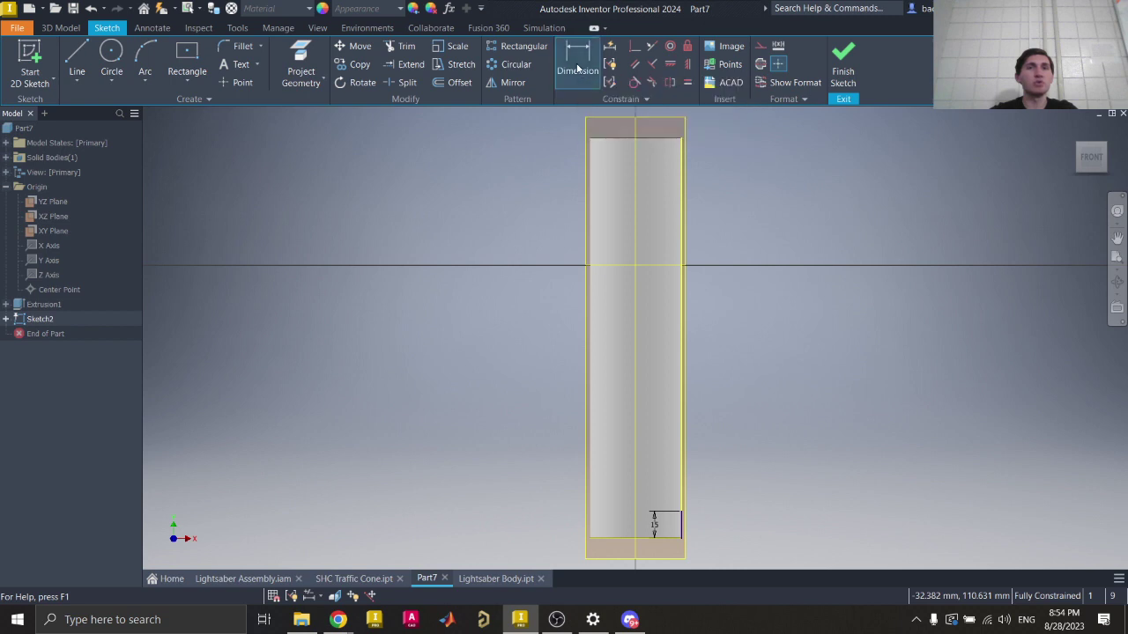
click(681, 527)
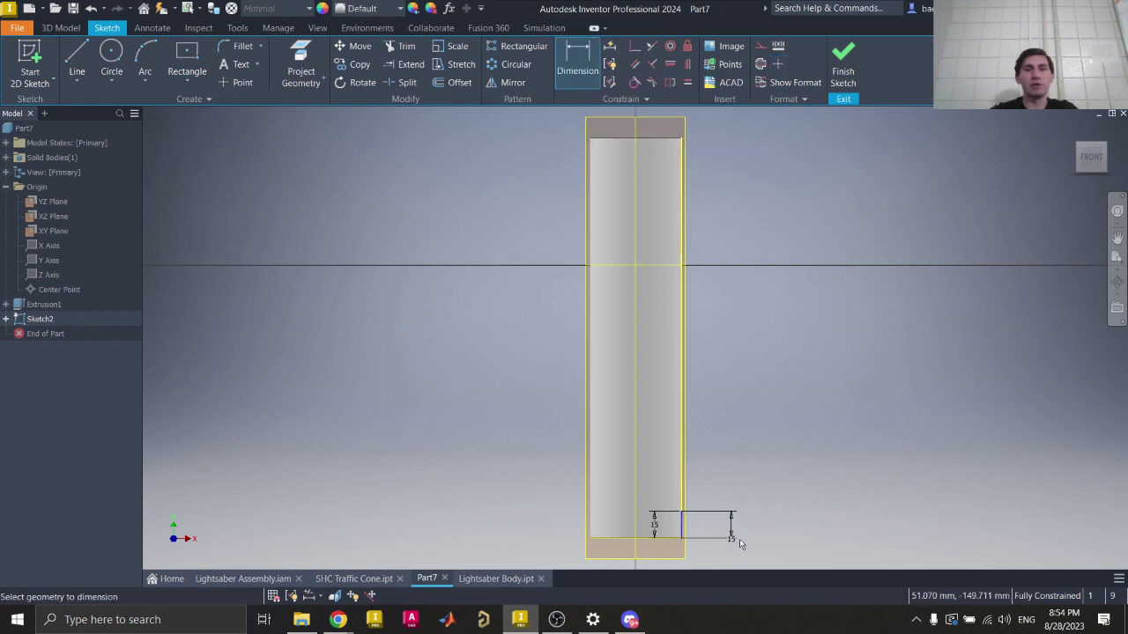
click(717, 523)
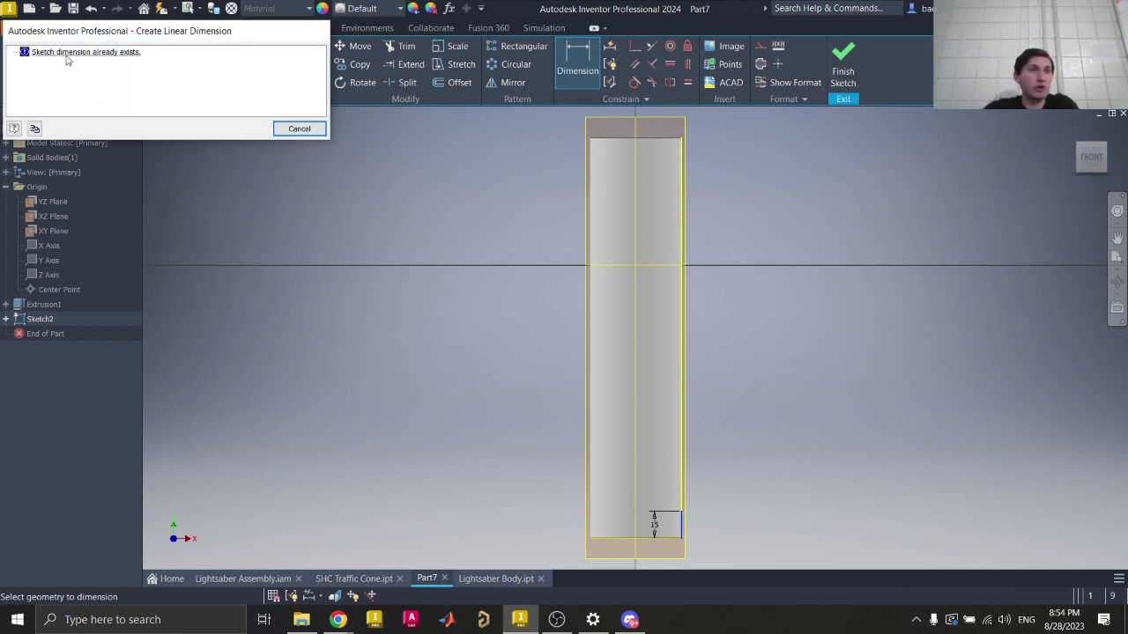
key(Escape)
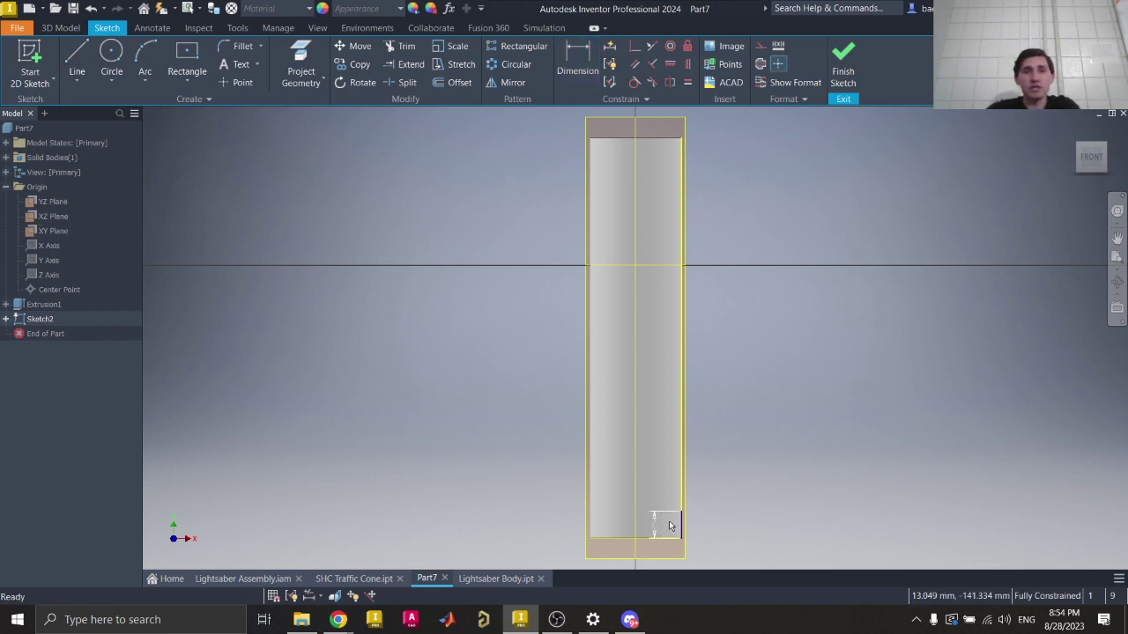
double_click(661, 527)
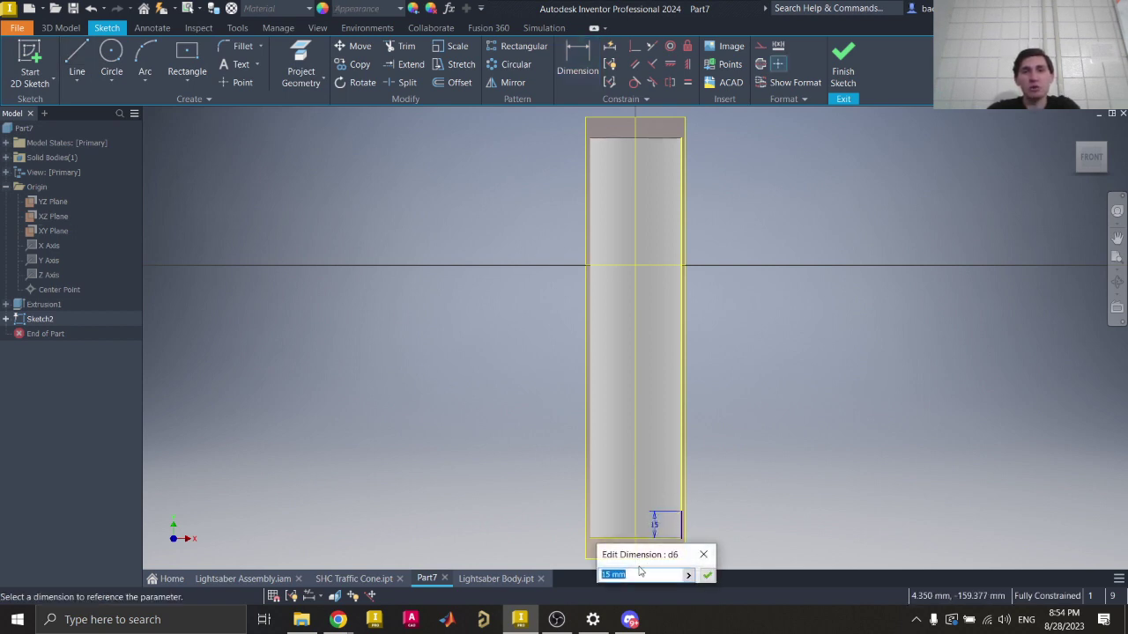
click(703, 555)
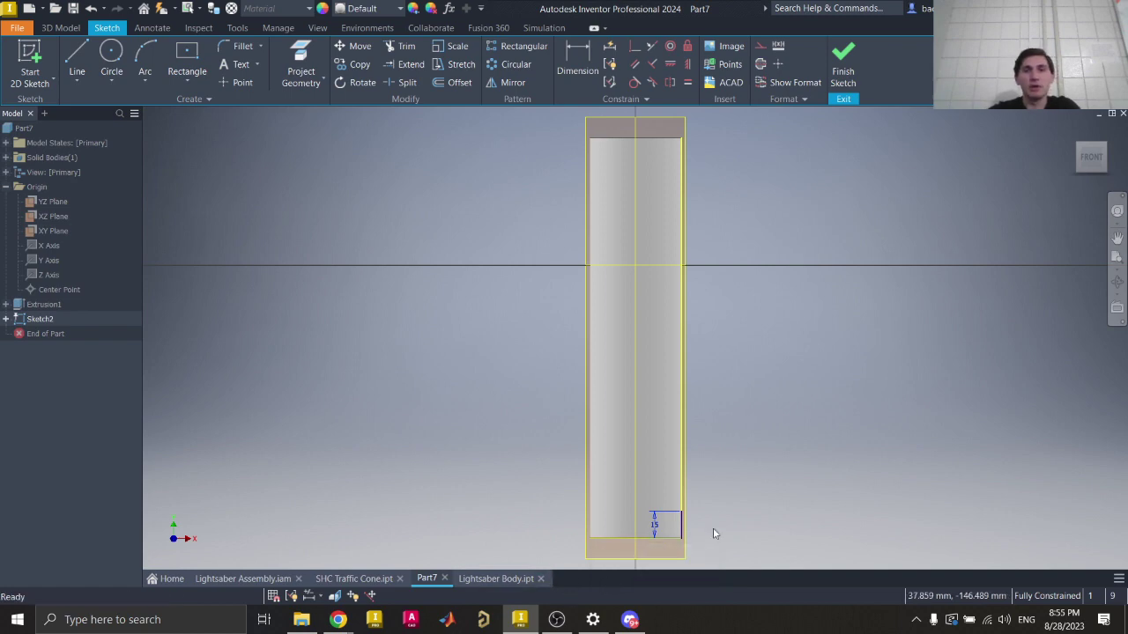
click(714, 500)
middle_drag(681, 465, 660, 444)
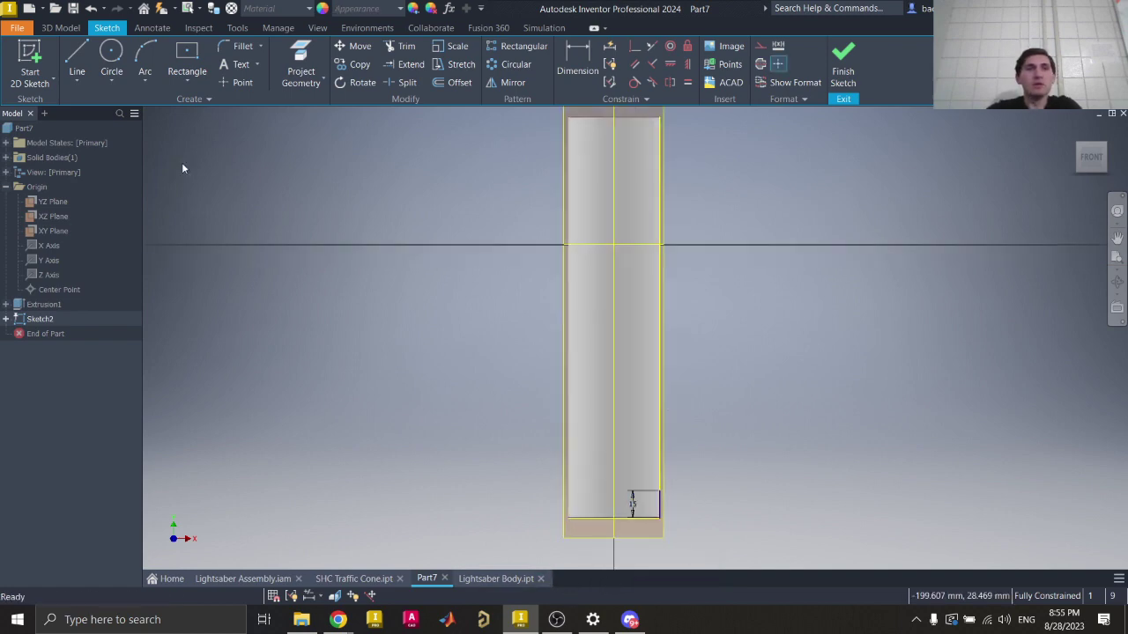
Step: Examine the thicker grip section of the lightsaber reference picture in Chrome, and return to the Inventor sketch
click(301, 620)
click(301, 620)
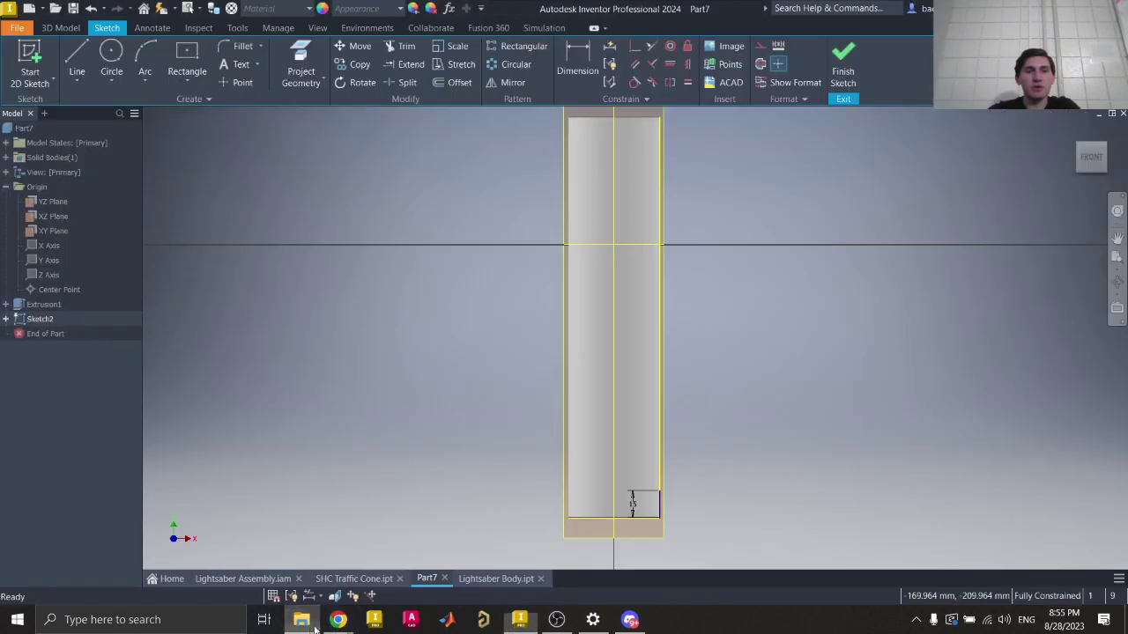
click(408, 555)
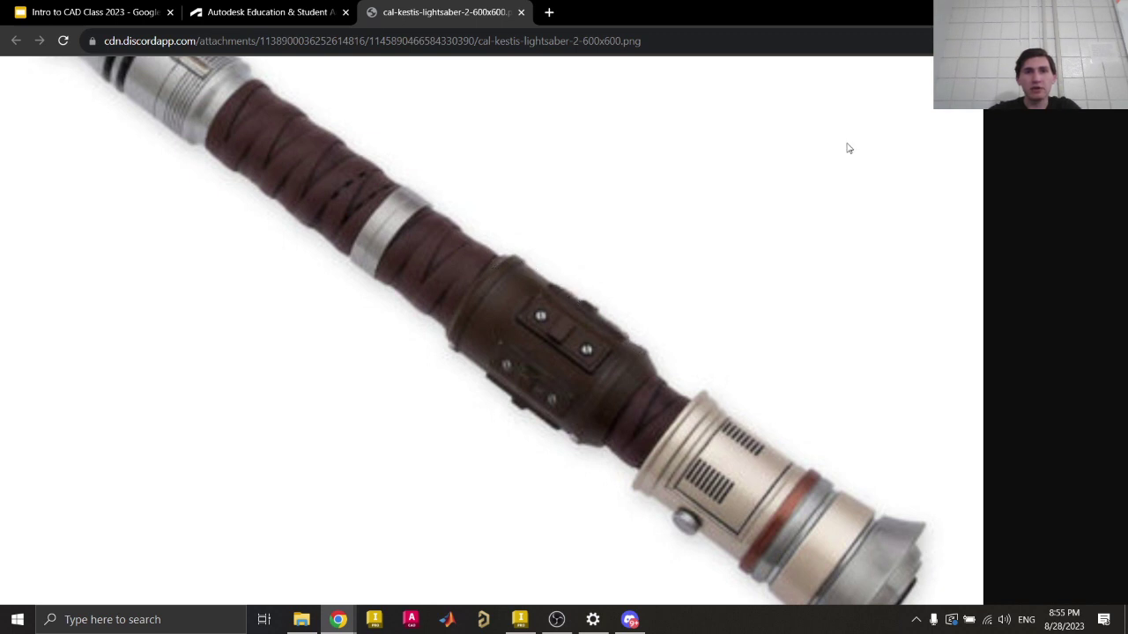
click(520, 620)
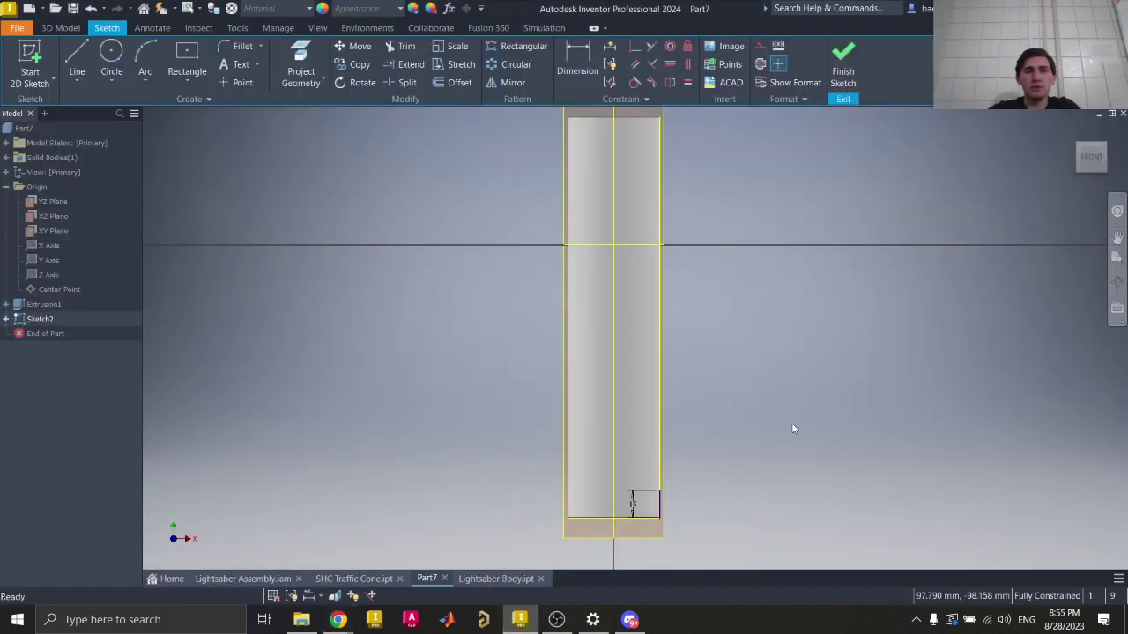
Step: Sketch a three-line bulge from the 15 mm line's upper end: slanted outward, vertical for about 46 mm, and slanted back to the cylinder's edge
click(78, 54)
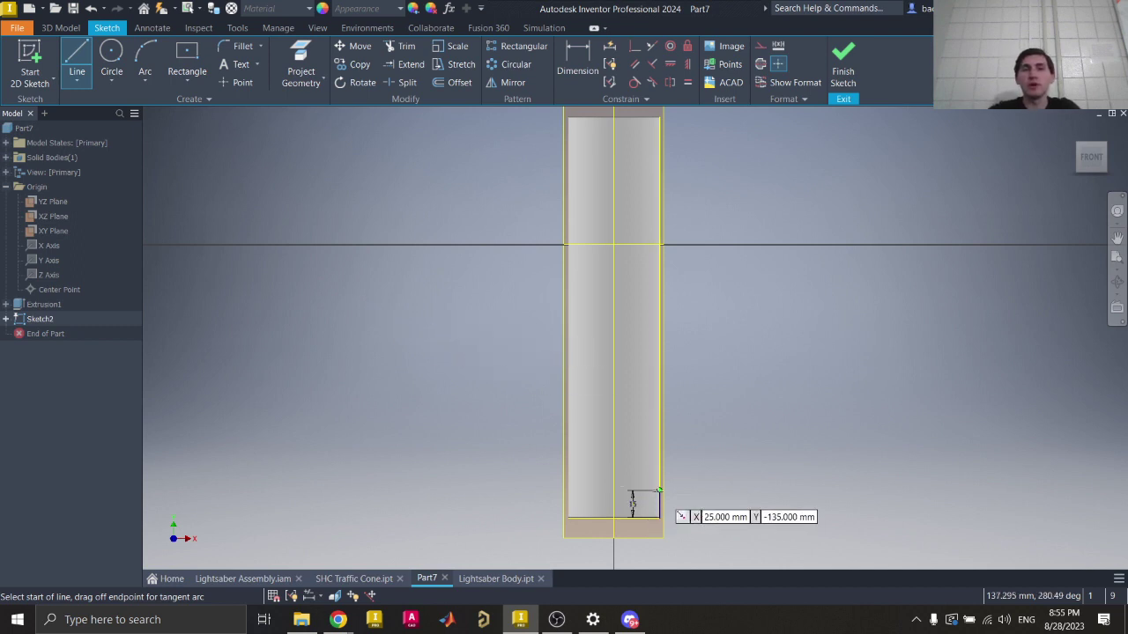
click(658, 490)
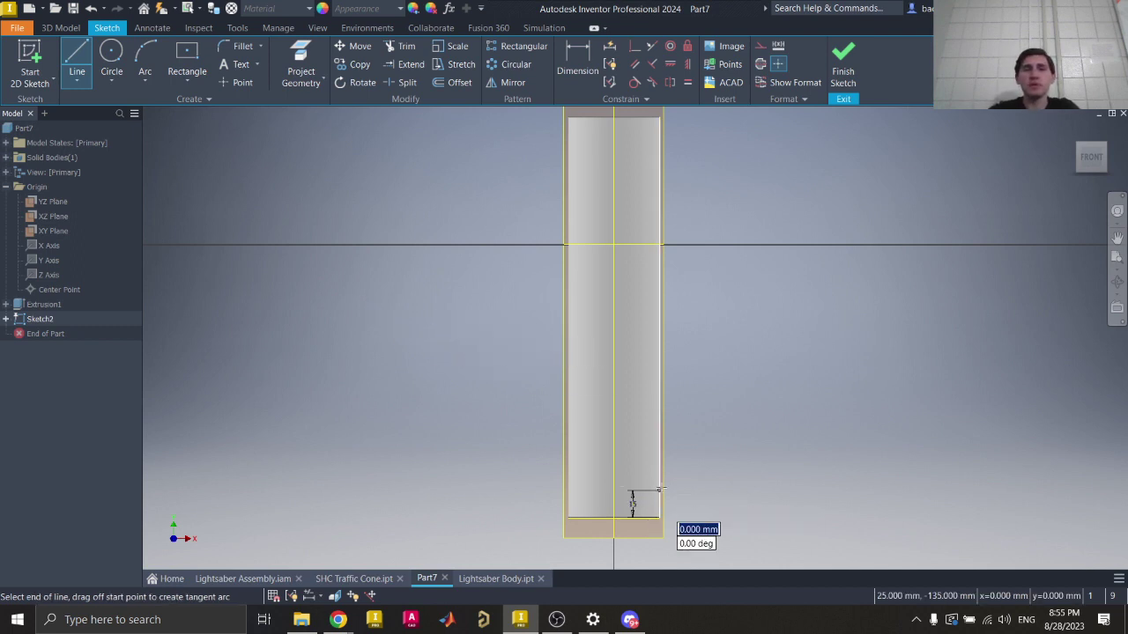
click(698, 457)
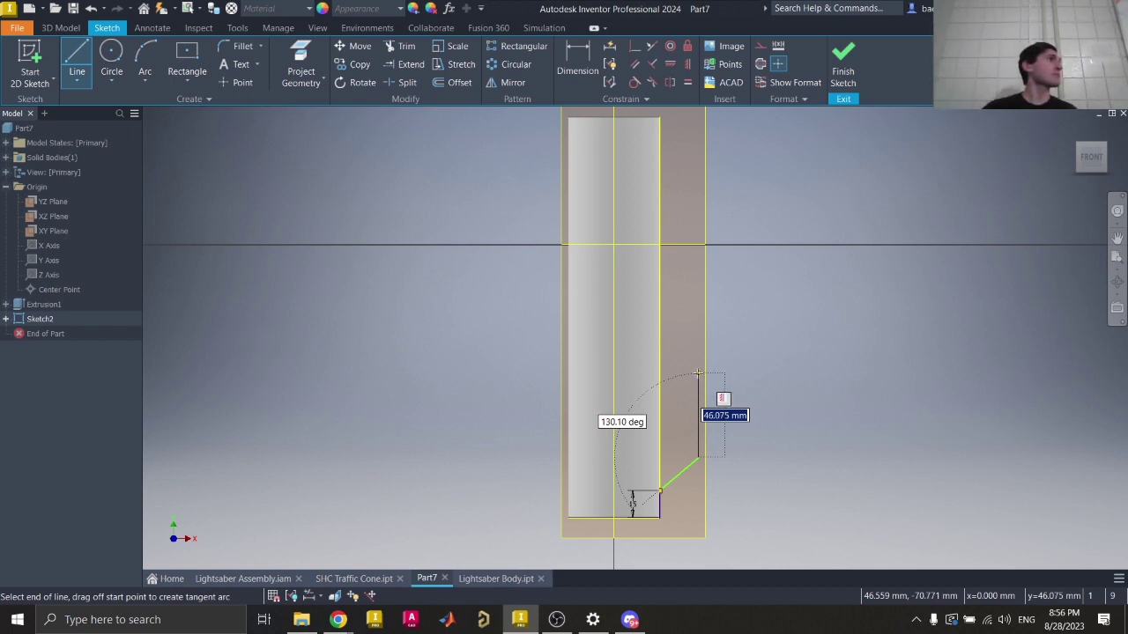
click(698, 373)
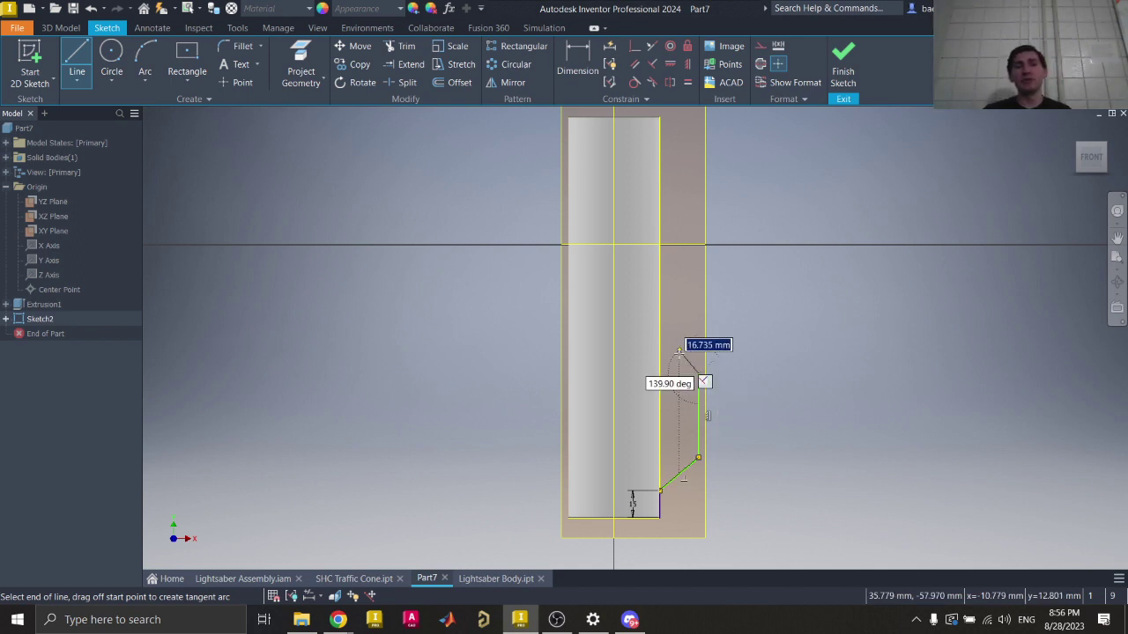
click(660, 344)
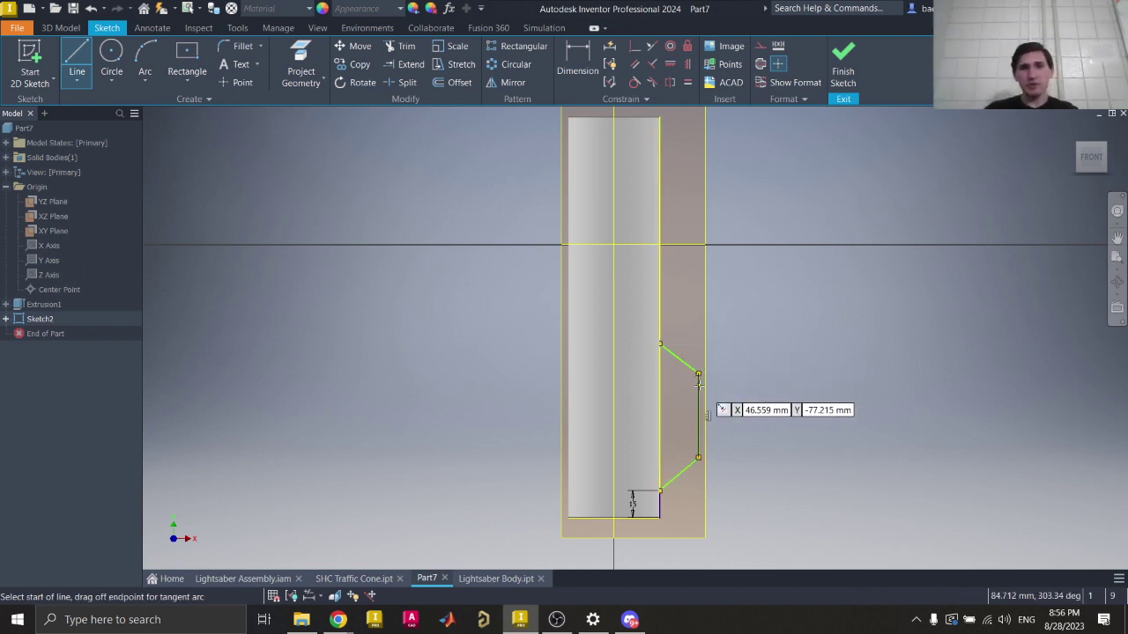
key(Escape)
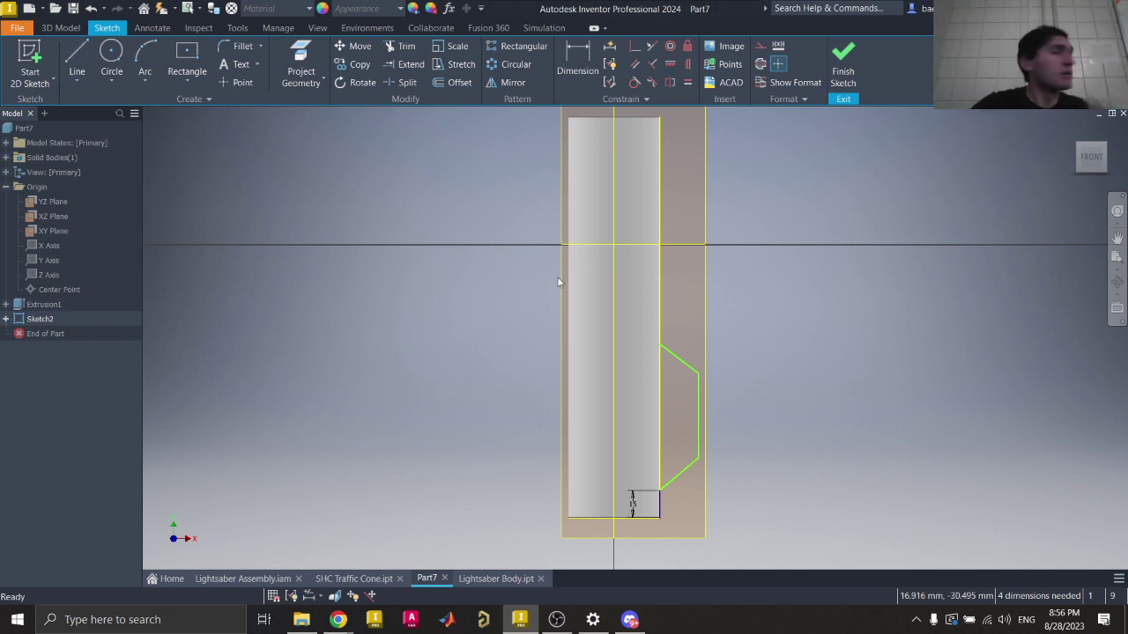
Step: Compare the bulge with the grip in the Chrome reference picture, and return to the Inventor sketch
click(77, 60)
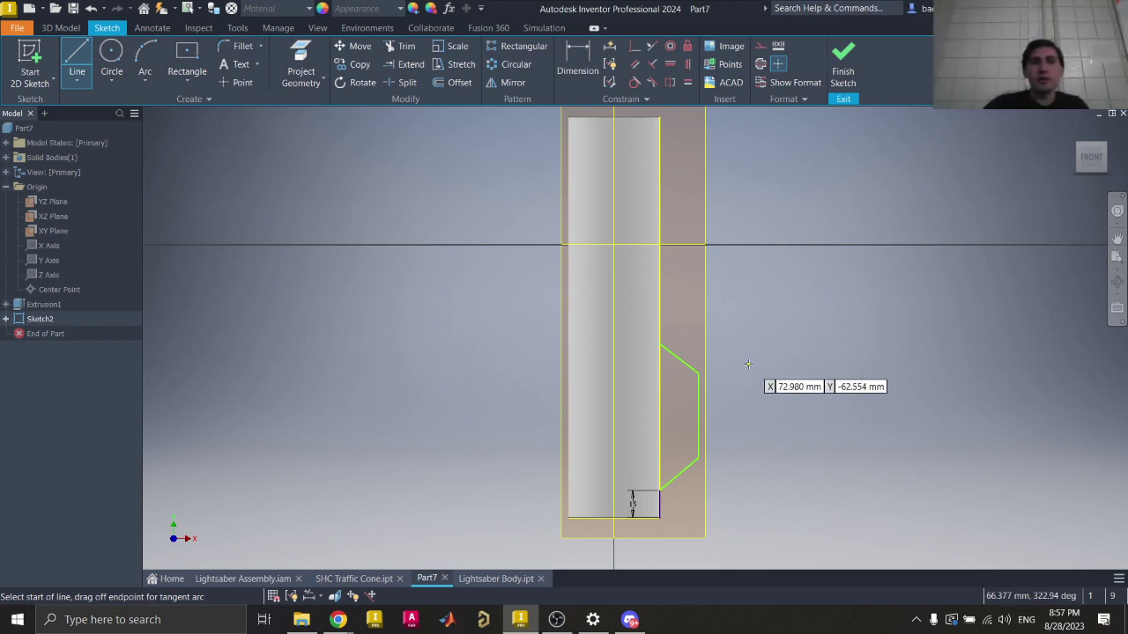
key(Escape)
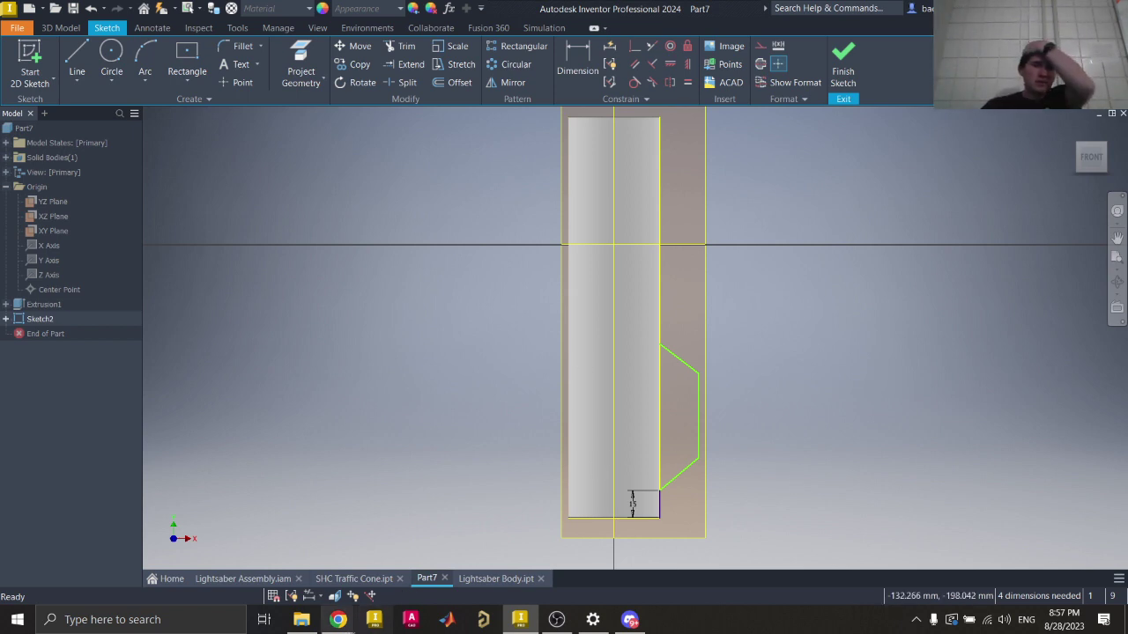
mouse_move(338, 620)
click(414, 560)
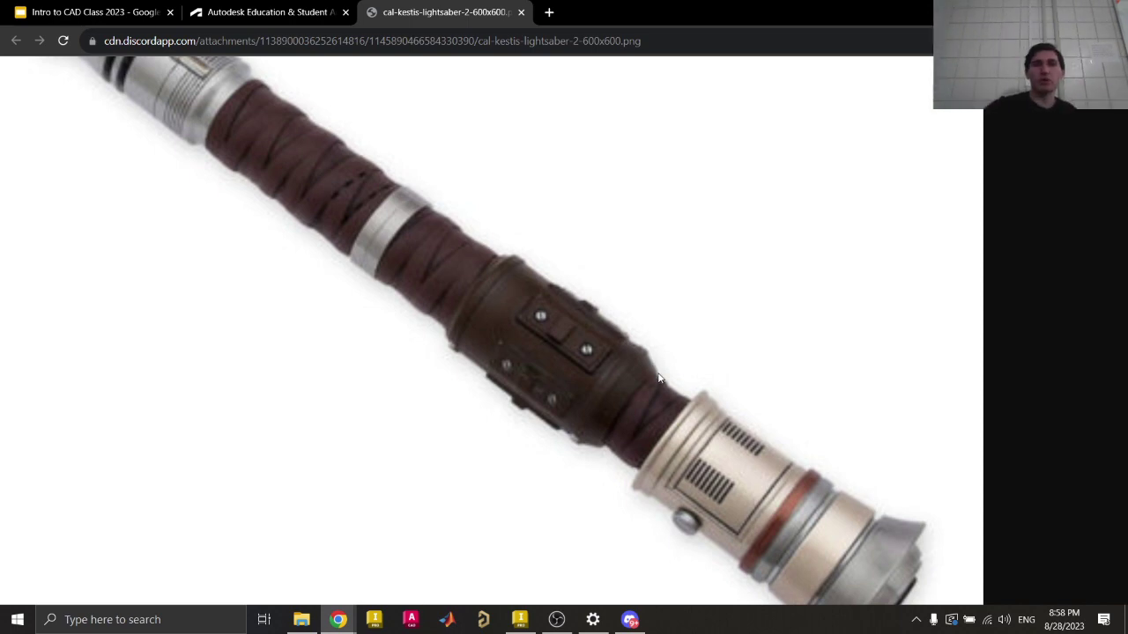
click(629, 620)
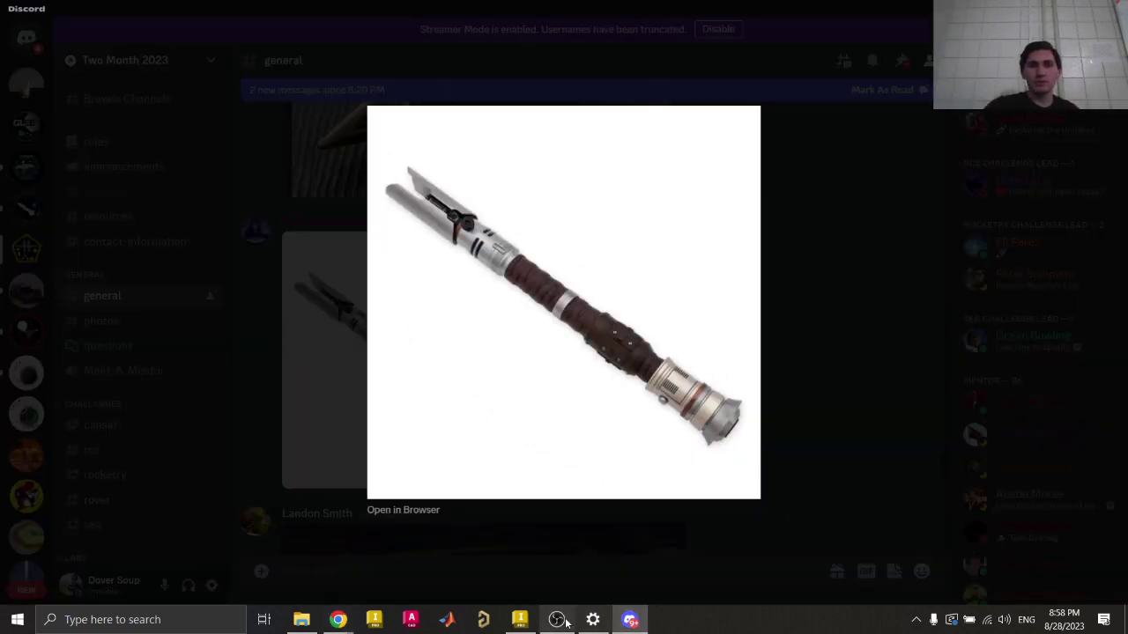
click(520, 619)
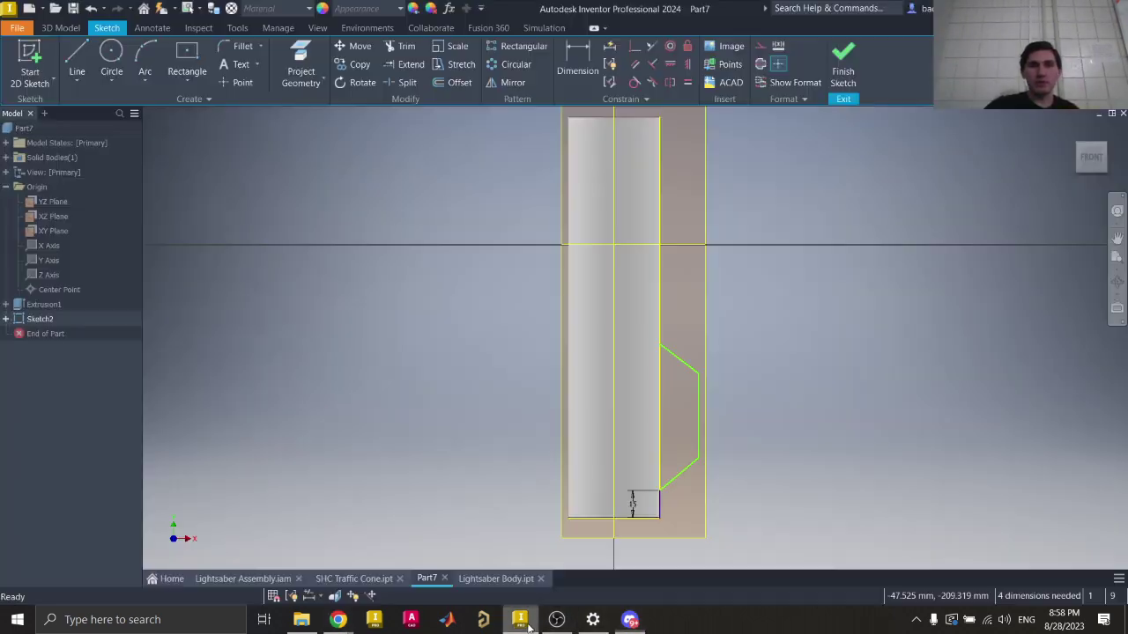
Step: Dimension the angle between the bulge's lower slanted line and the cylinder's edge, and set it to 30 degrees
click(575, 64)
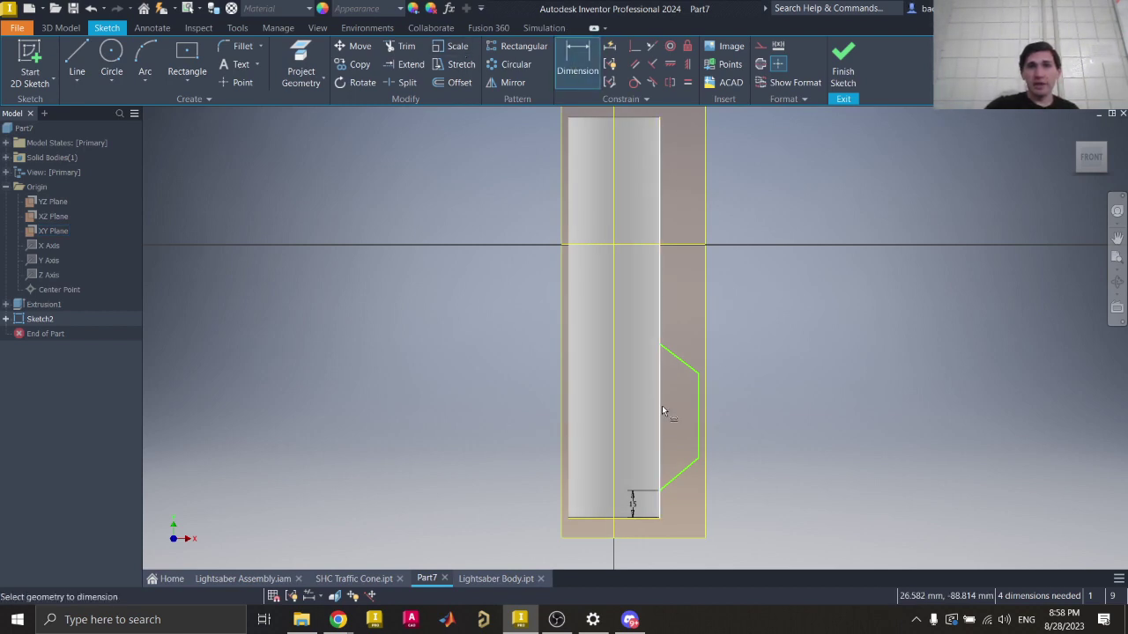
click(593, 69)
click(583, 72)
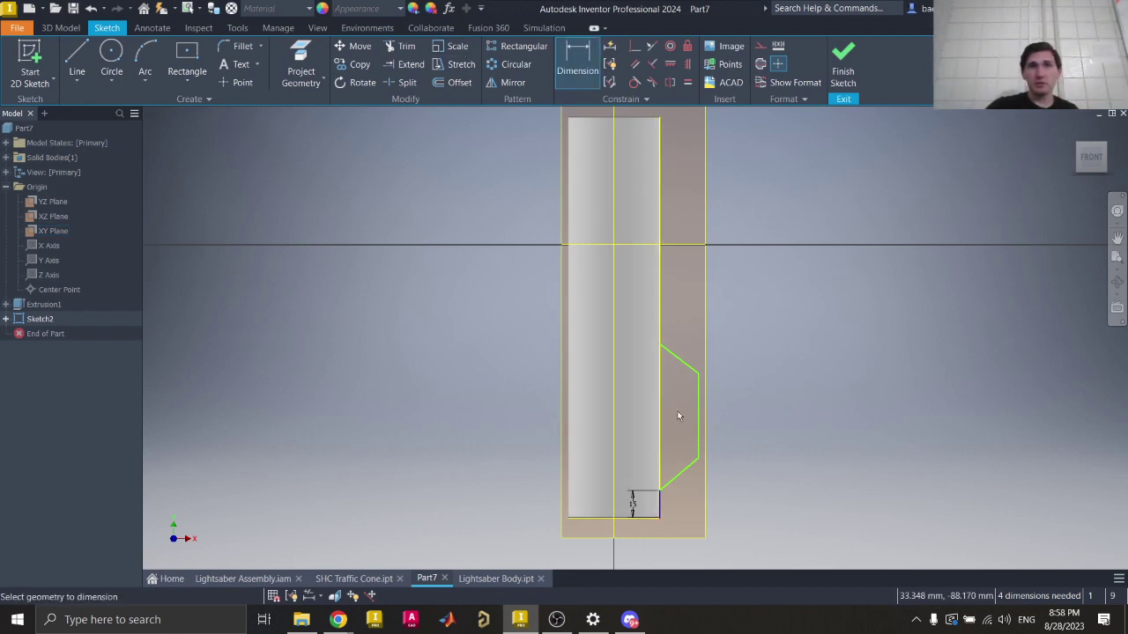
click(661, 401)
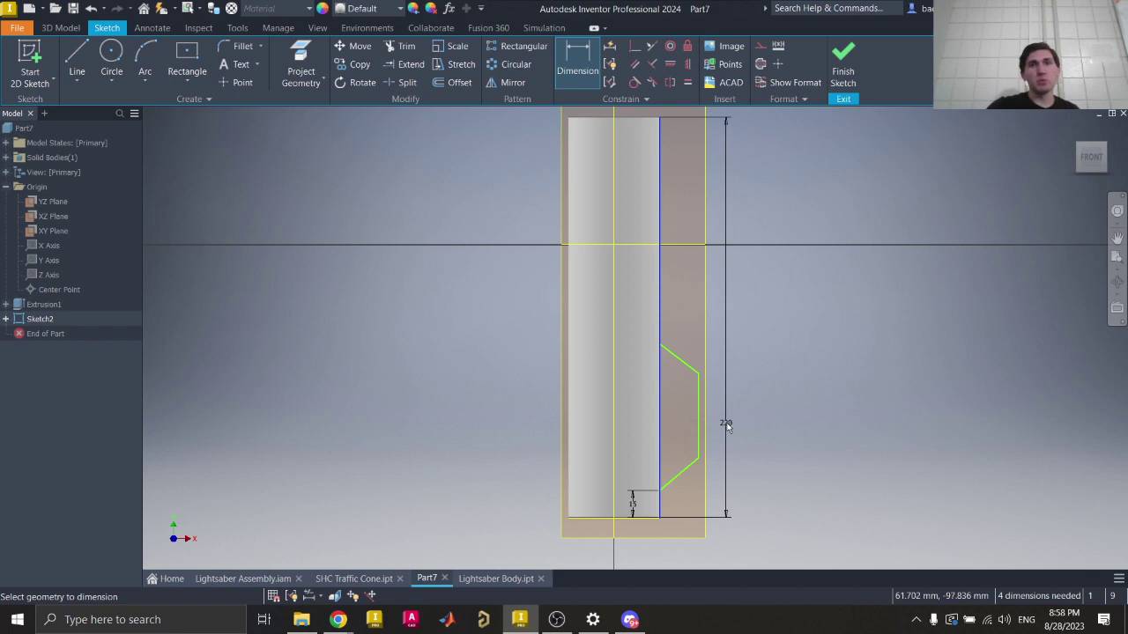
click(694, 473)
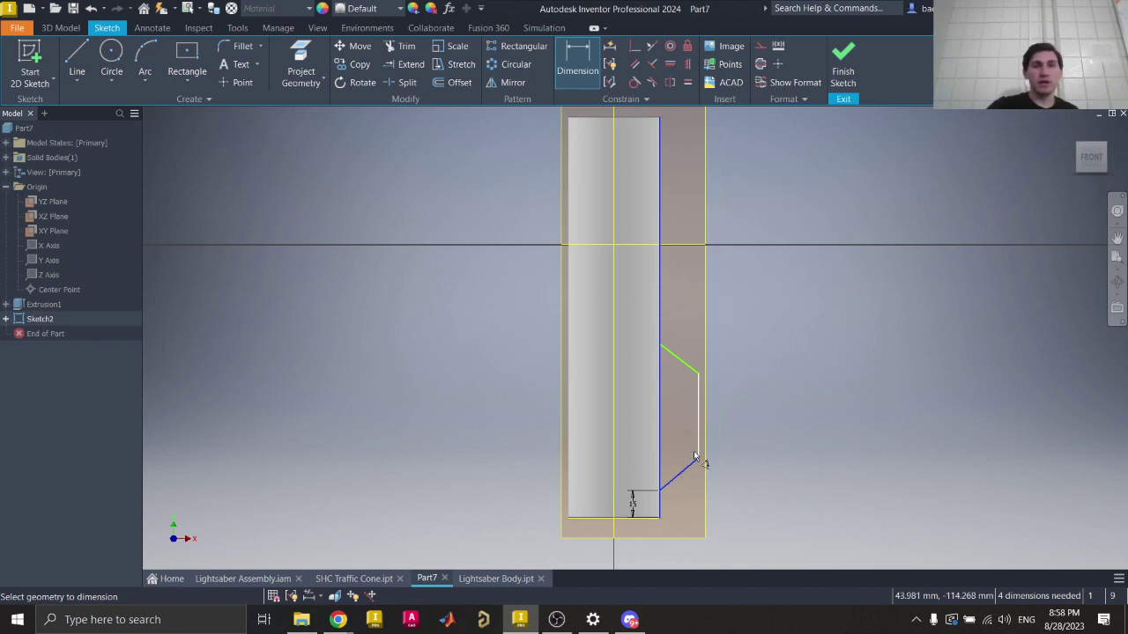
click(661, 436)
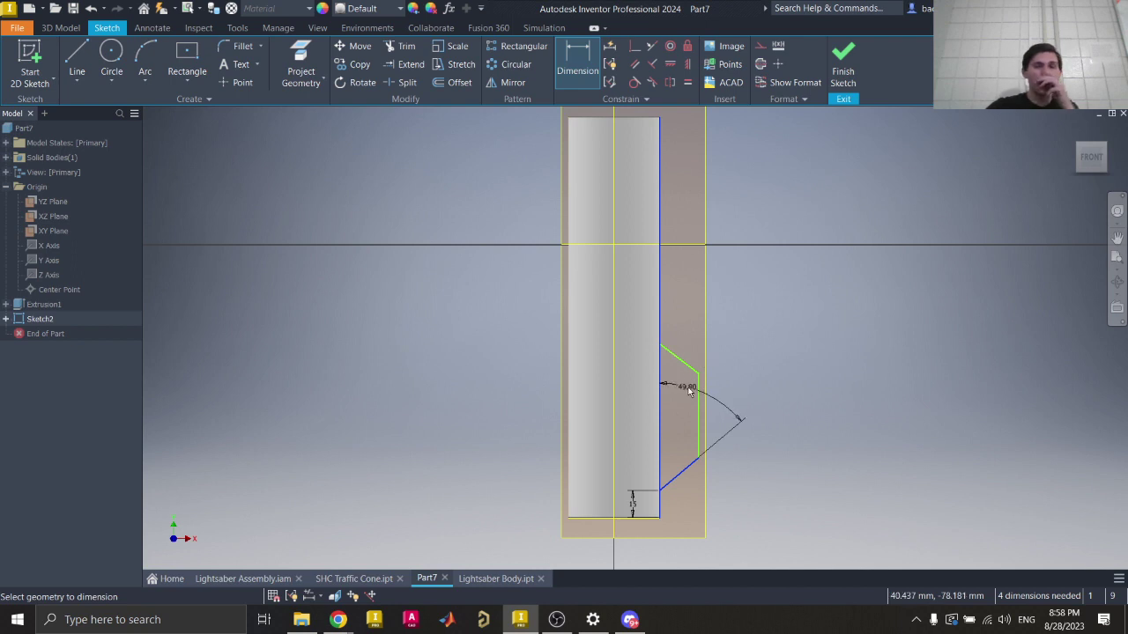
click(681, 454)
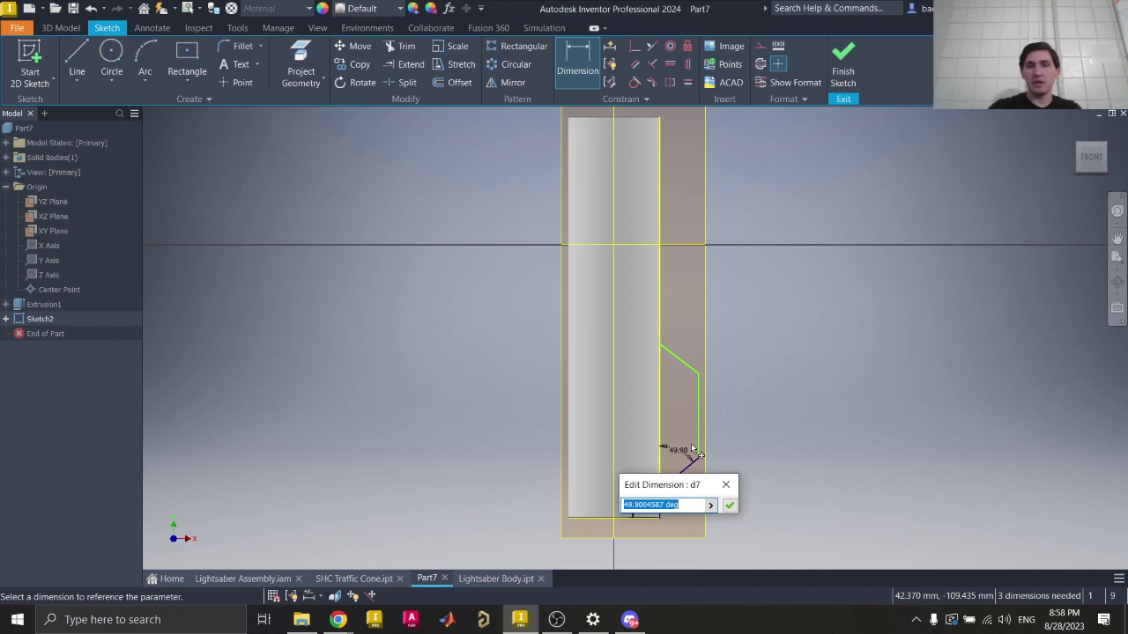
text(30)
key(Return)
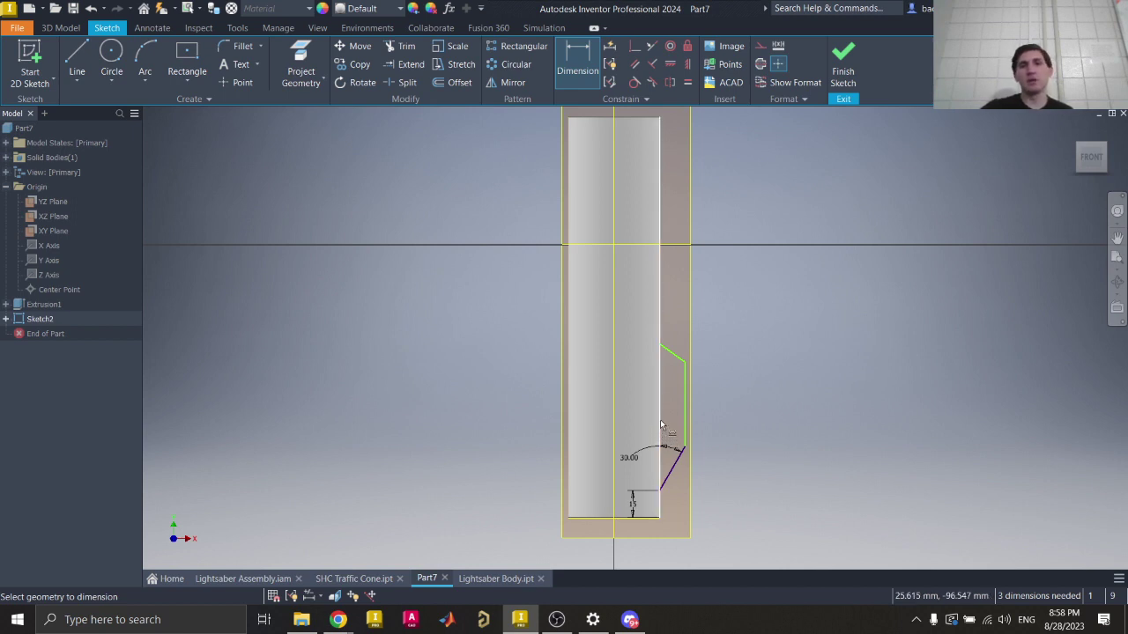
Step: Dimension the distance from the cylinder's edge to the bulge's outer vertical line, and set it to 8 mm
click(661, 423)
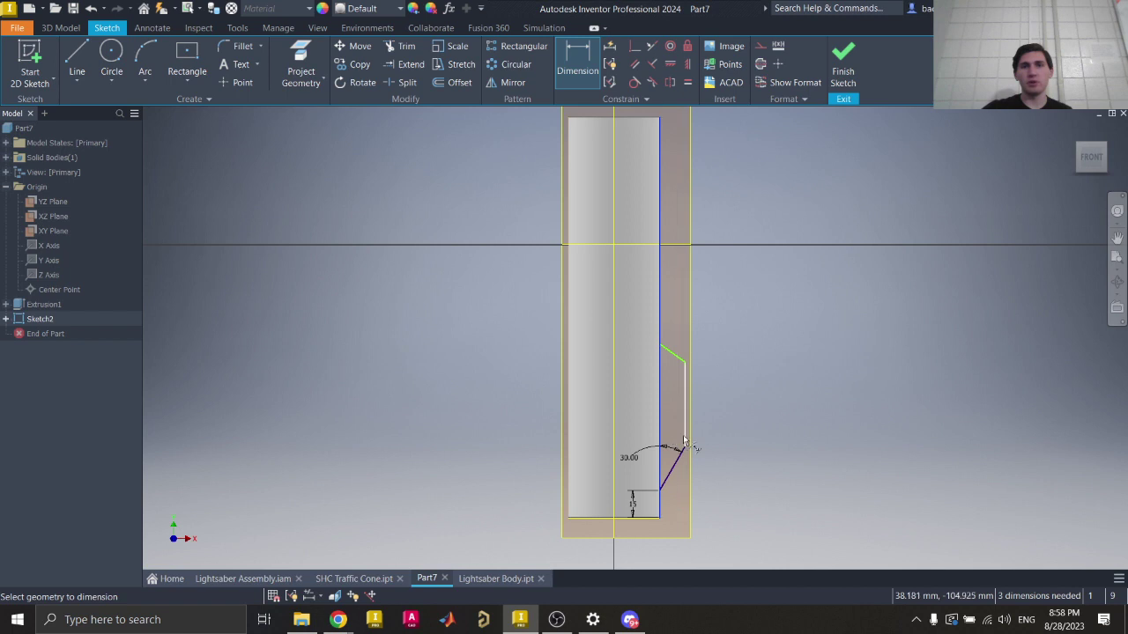
click(685, 438)
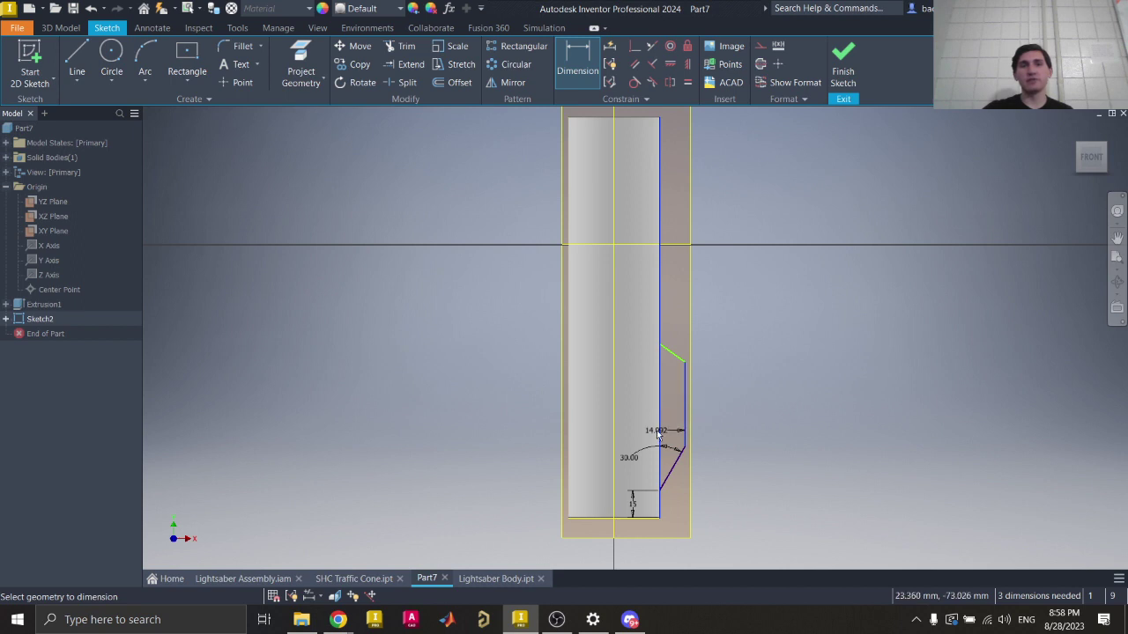
click(721, 430)
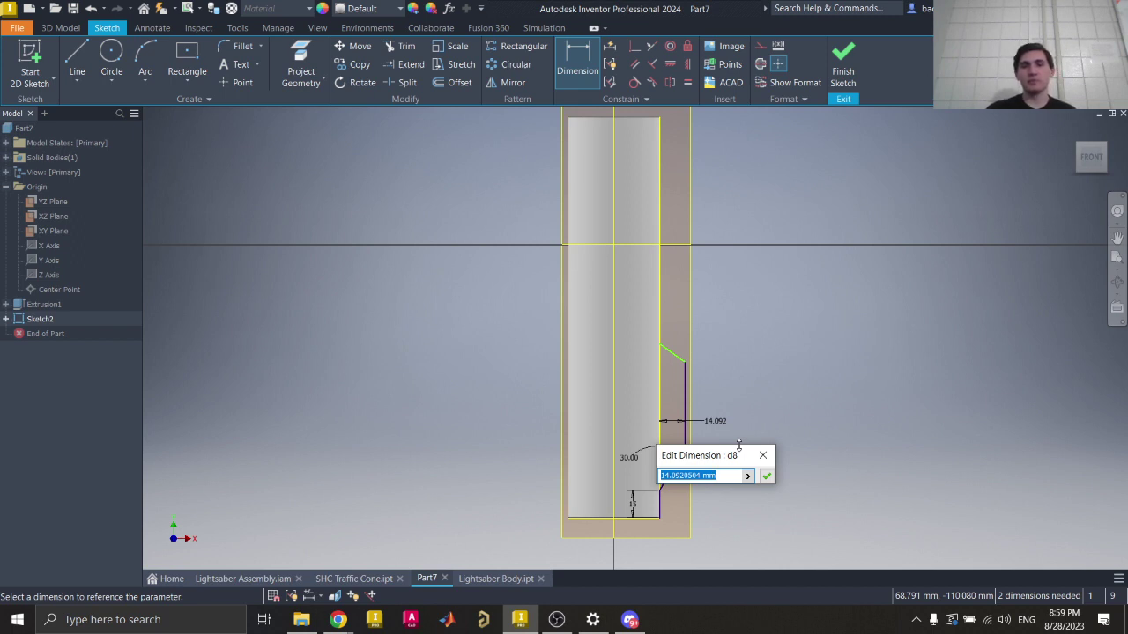
text(8)
key(Return)
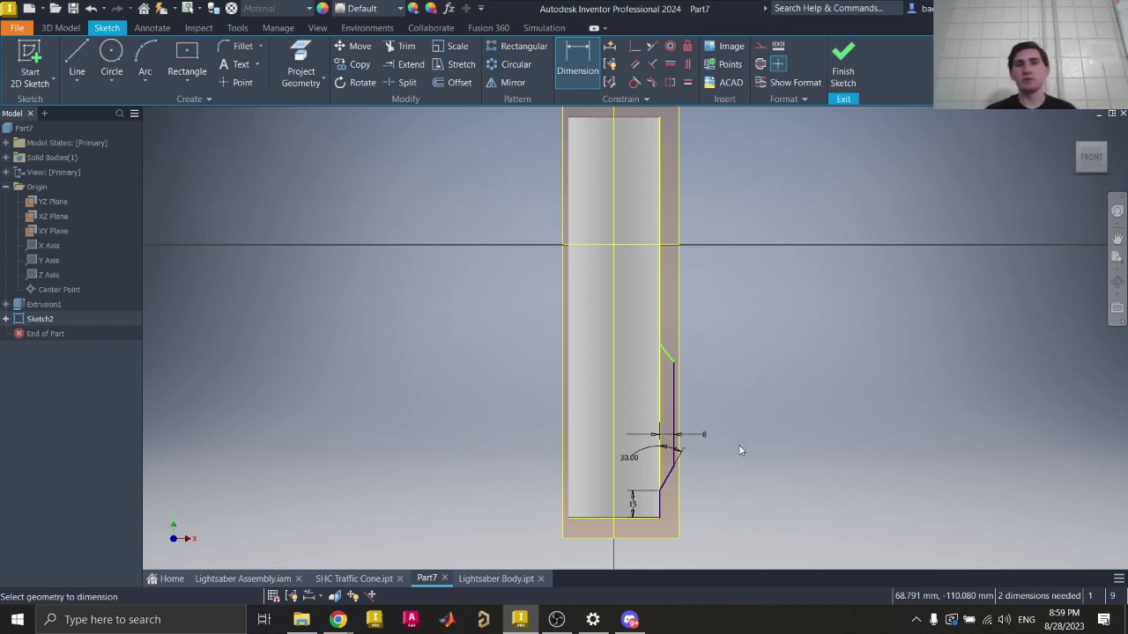
Step: Dimension the bulge's height between its two endpoints on the cylinder's edge, and set it to 80 mm
scroll(672, 362, down, 2)
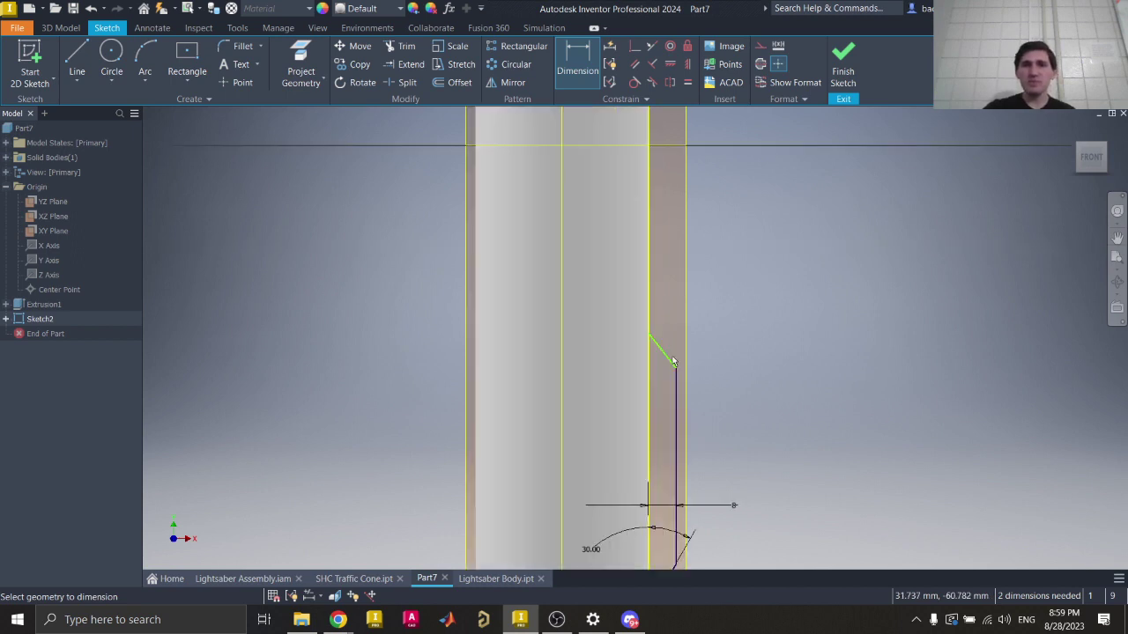
scroll(672, 361, down, 2)
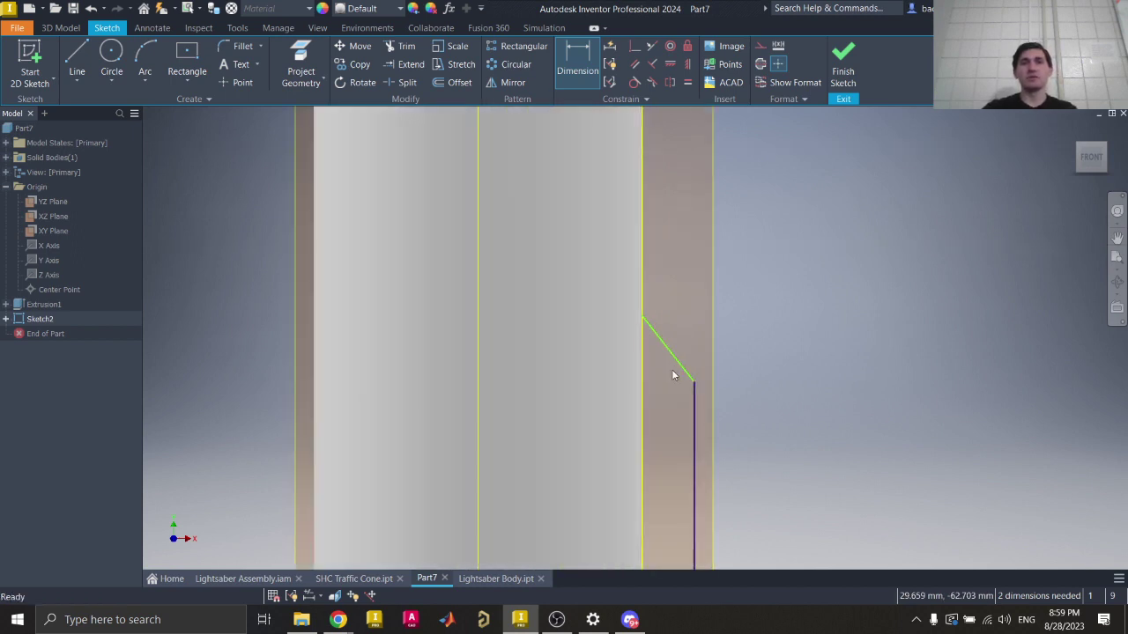
mouse_move(676, 361)
mouse_down()
mouse_move(708, 322)
mouse_move(732, 401)
mouse_move(725, 343)
mouse_move(735, 432)
mouse_up()
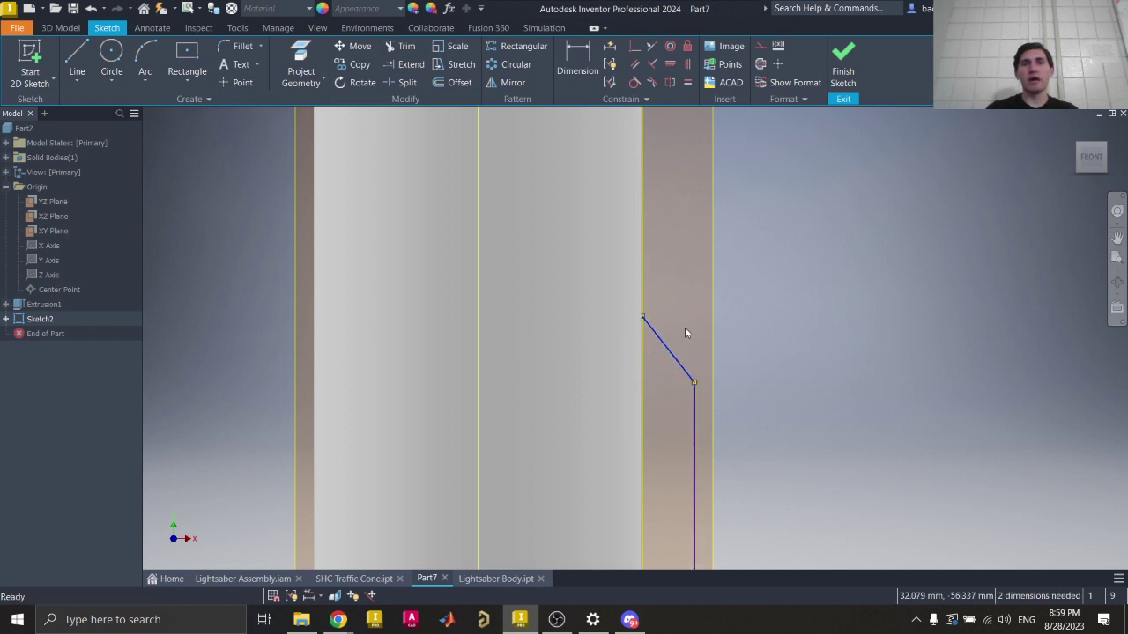
scroll(687, 329, up, 3)
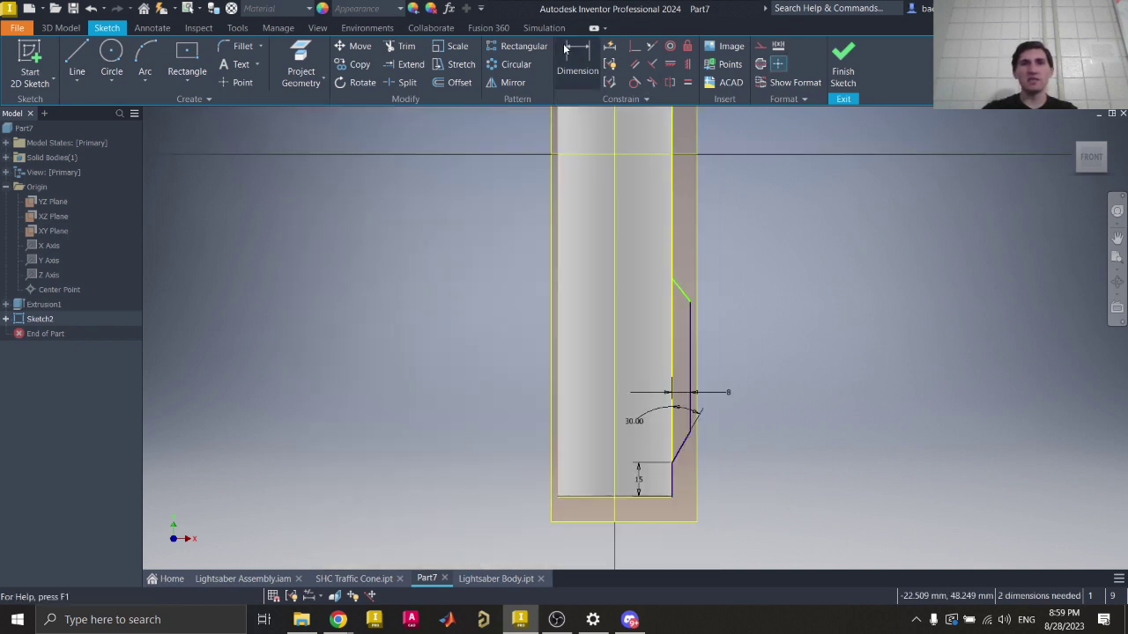
click(576, 63)
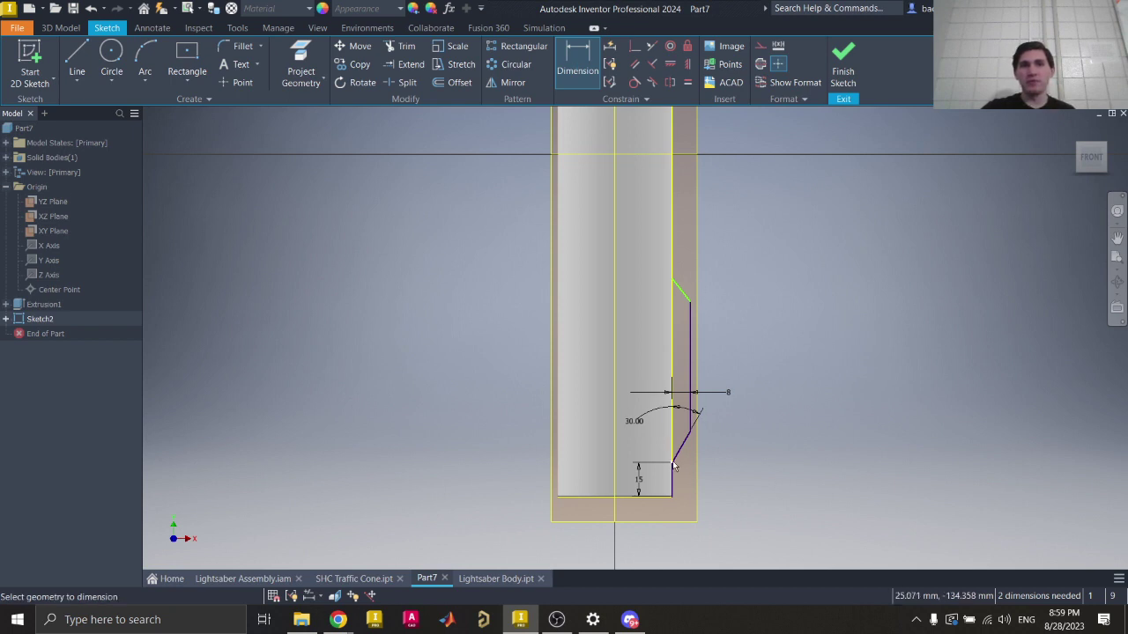
click(675, 283)
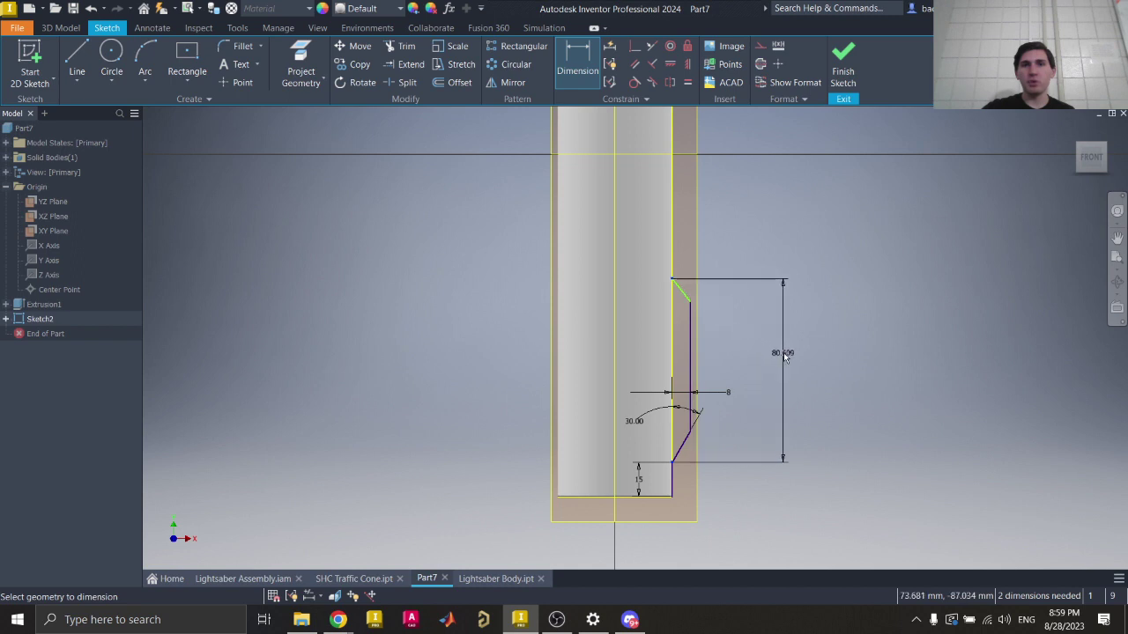
click(784, 361)
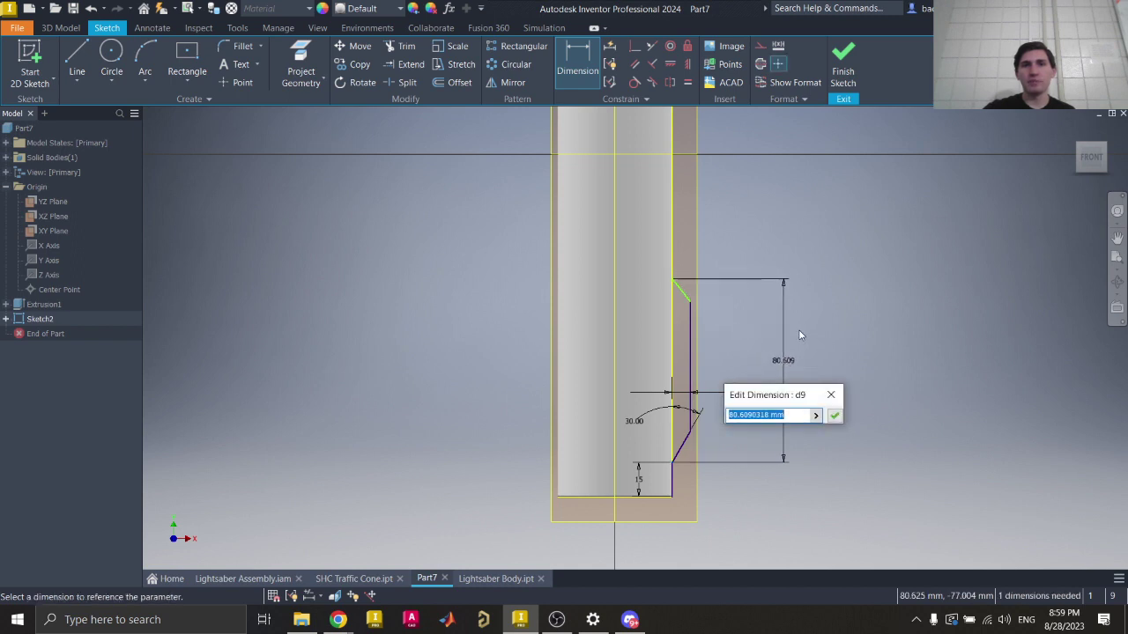
text(80)
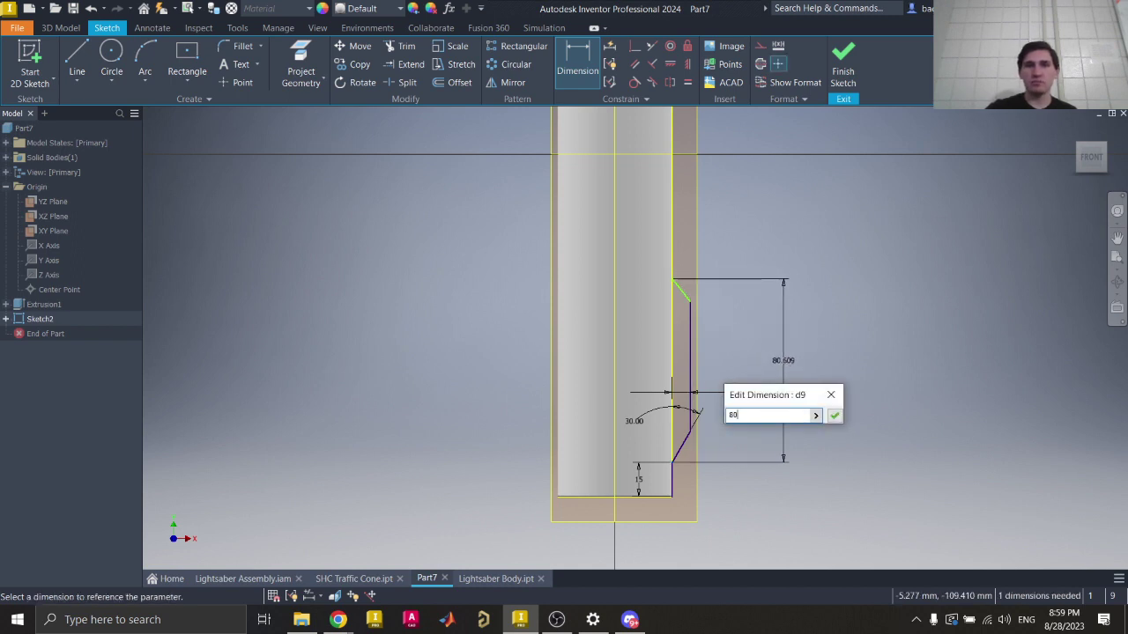
key(Return)
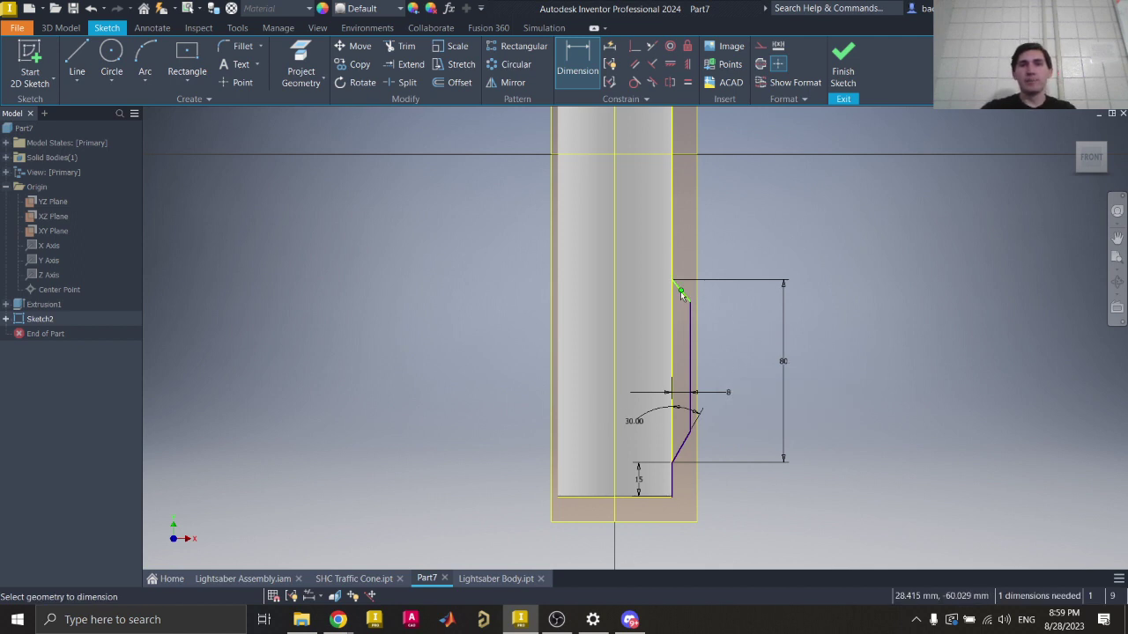
Step: Adjust the bulge's upper slanted line freehand to about 46 degrees from the cylinder's edge
scroll(693, 296, up, 5)
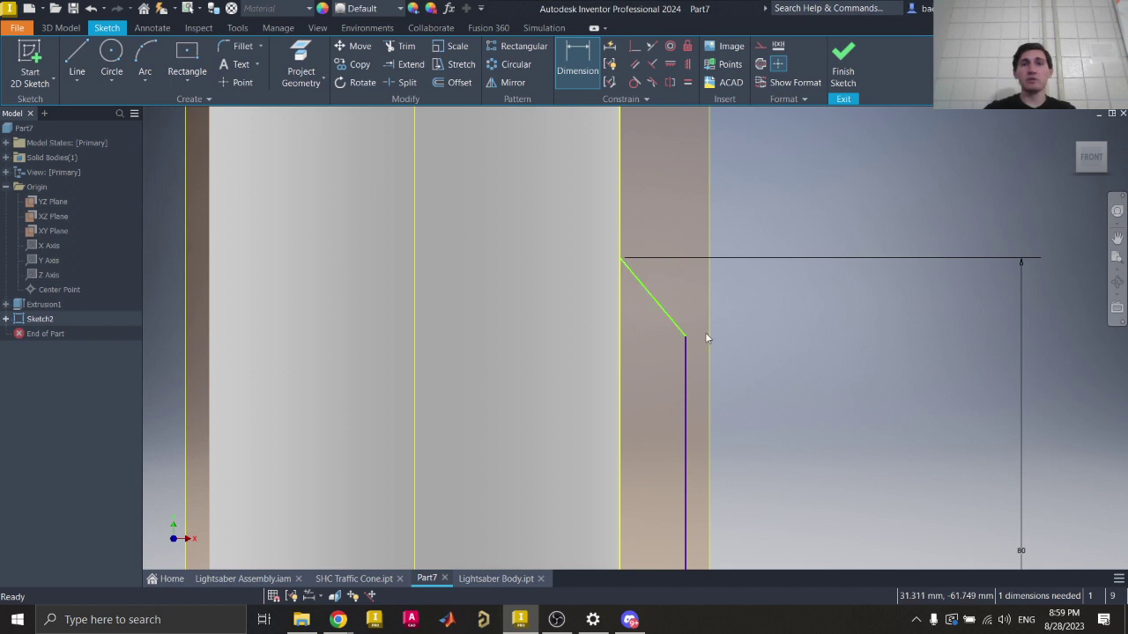
key(Escape)
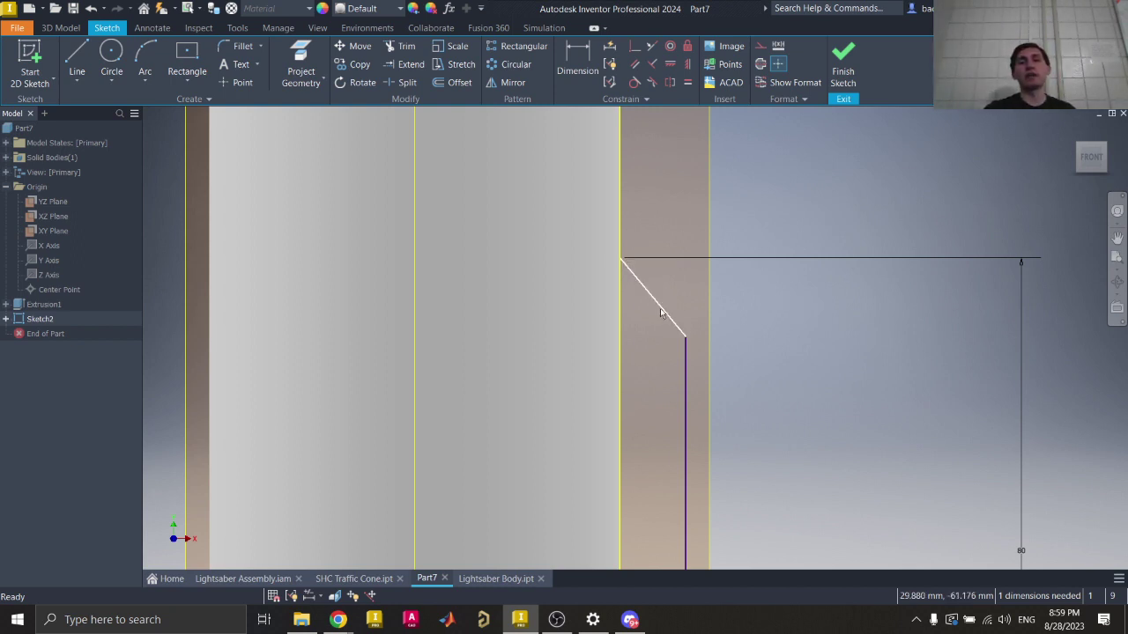
drag(662, 309, 672, 306)
mouse_move(666, 374)
mouse_down()
mouse_move(673, 350)
mouse_move(687, 396)
mouse_move(693, 292)
mouse_move(687, 396)
mouse_move(686, 321)
mouse_up()
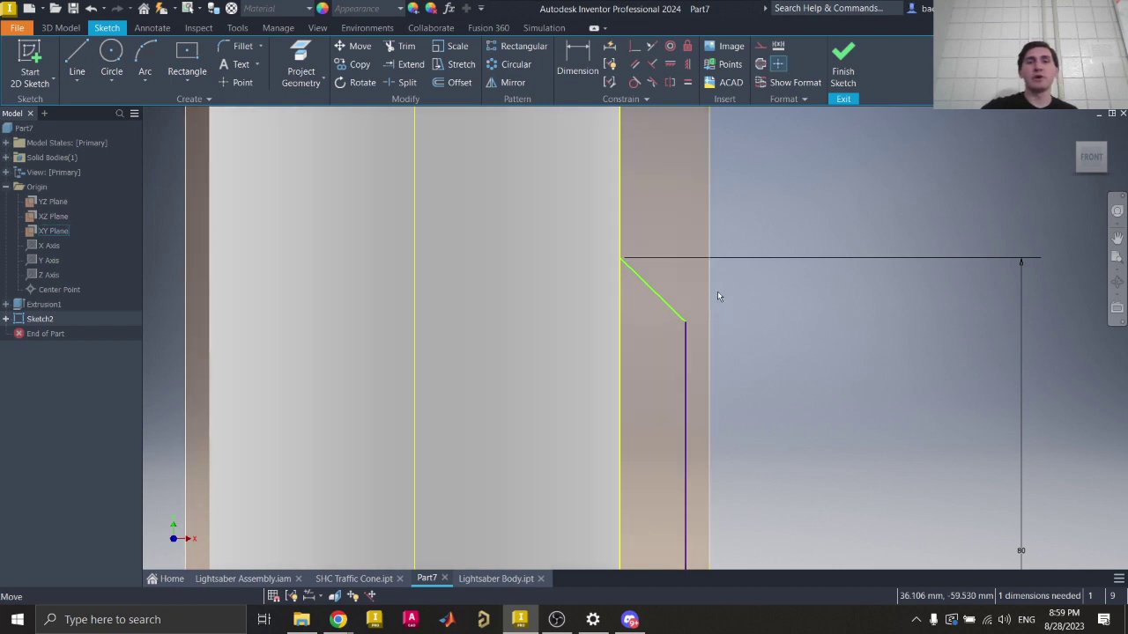
Step: Check the taper at the end of the thick grip section in the Chrome reference picture, and return to the Inventor sketch
mouse_move(339, 619)
click(361, 577)
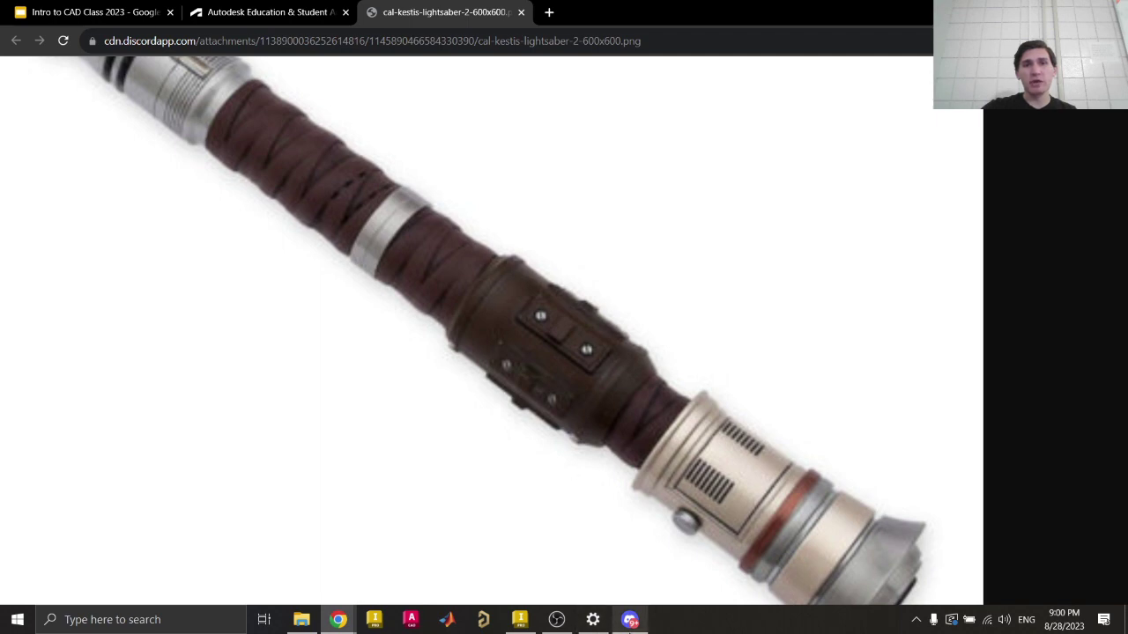
click(629, 619)
click(520, 620)
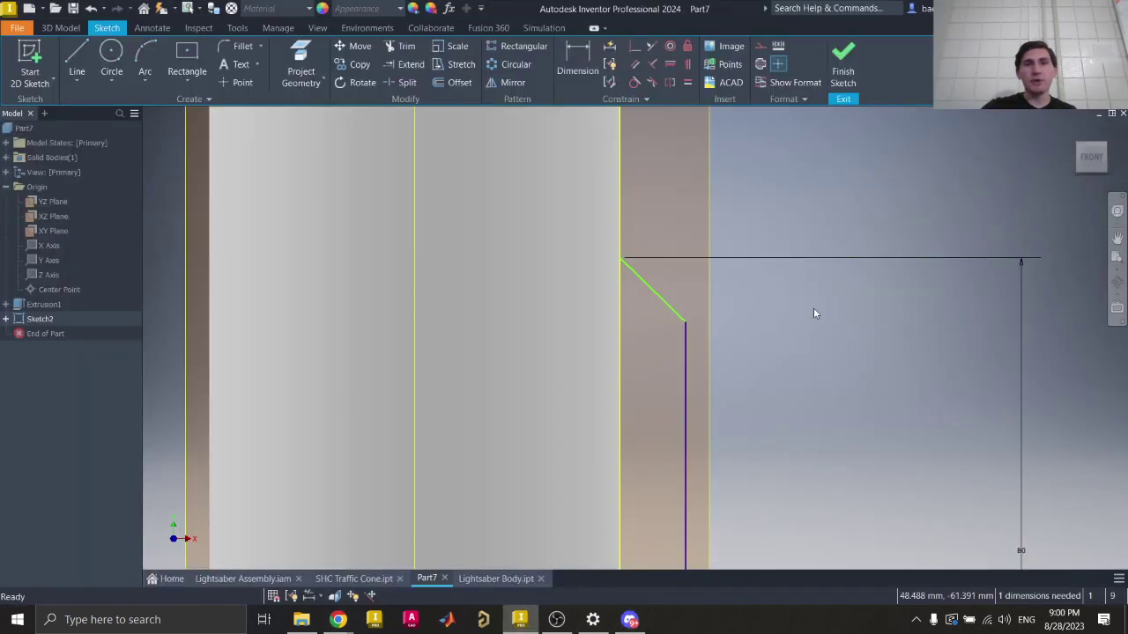
Step: Dimension the angle between the bulge's upper slanted line and the cylinder's edge, and set it to 45 degrees
click(581, 60)
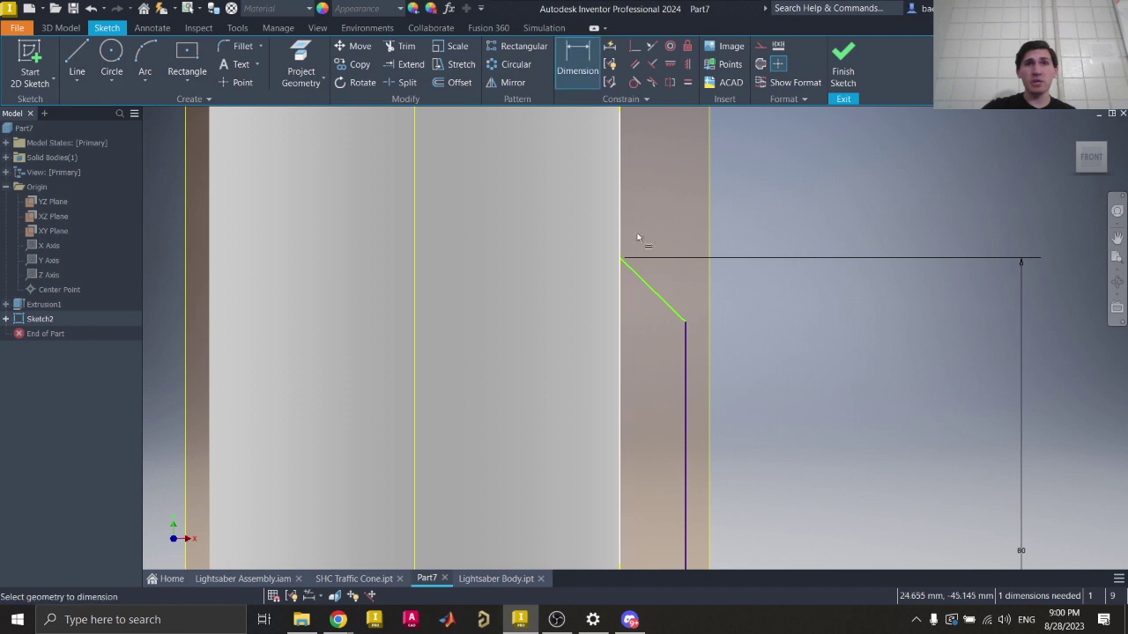
click(646, 288)
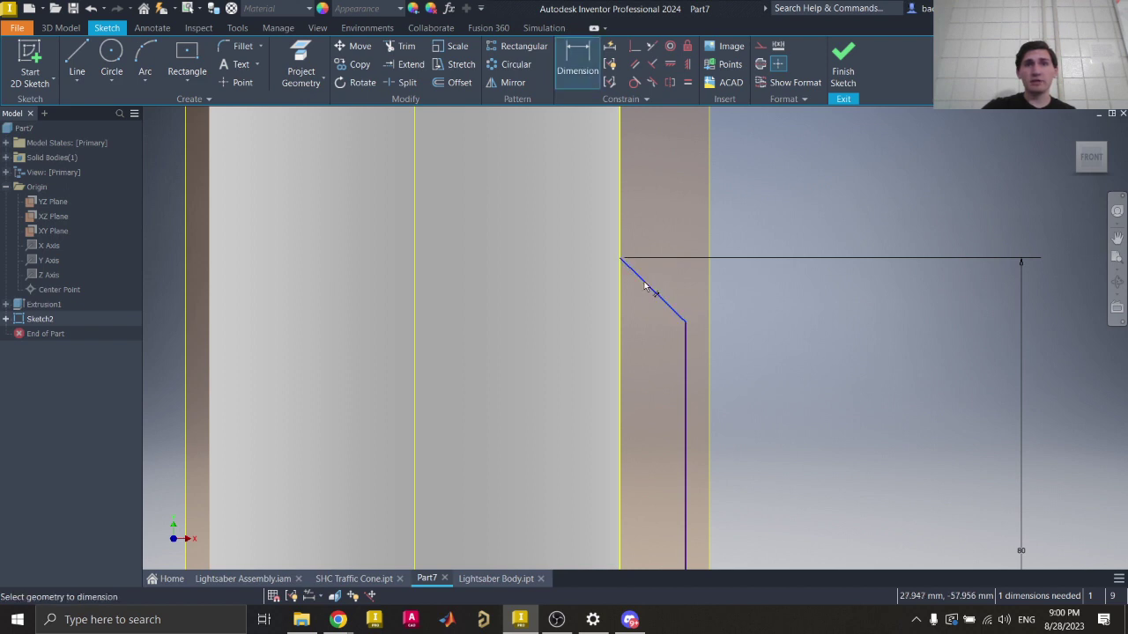
click(621, 315)
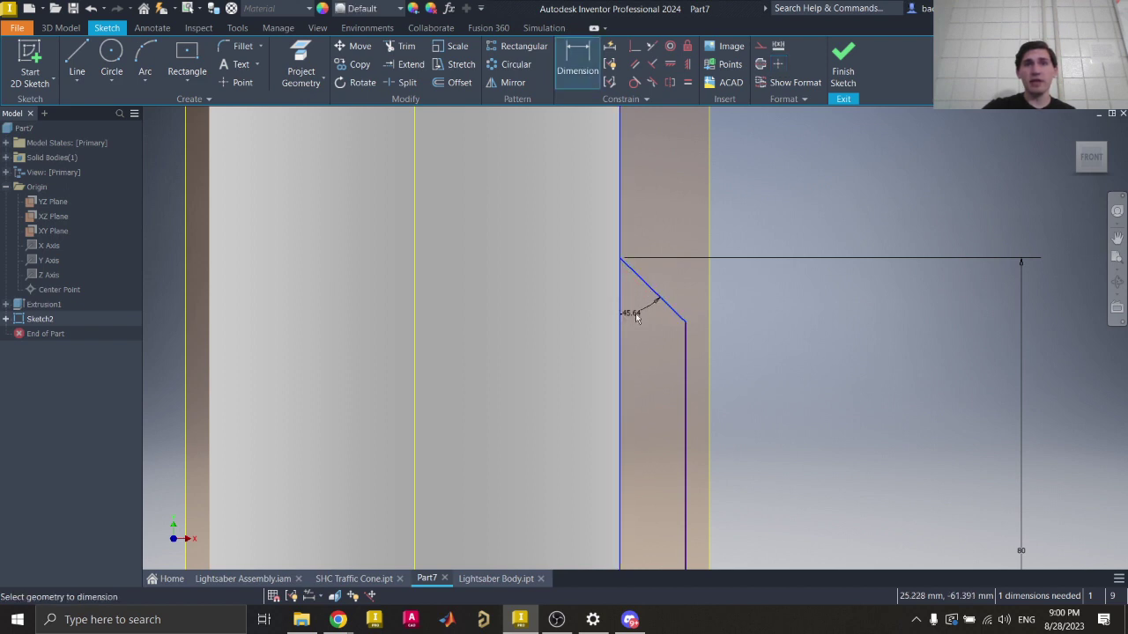
click(668, 333)
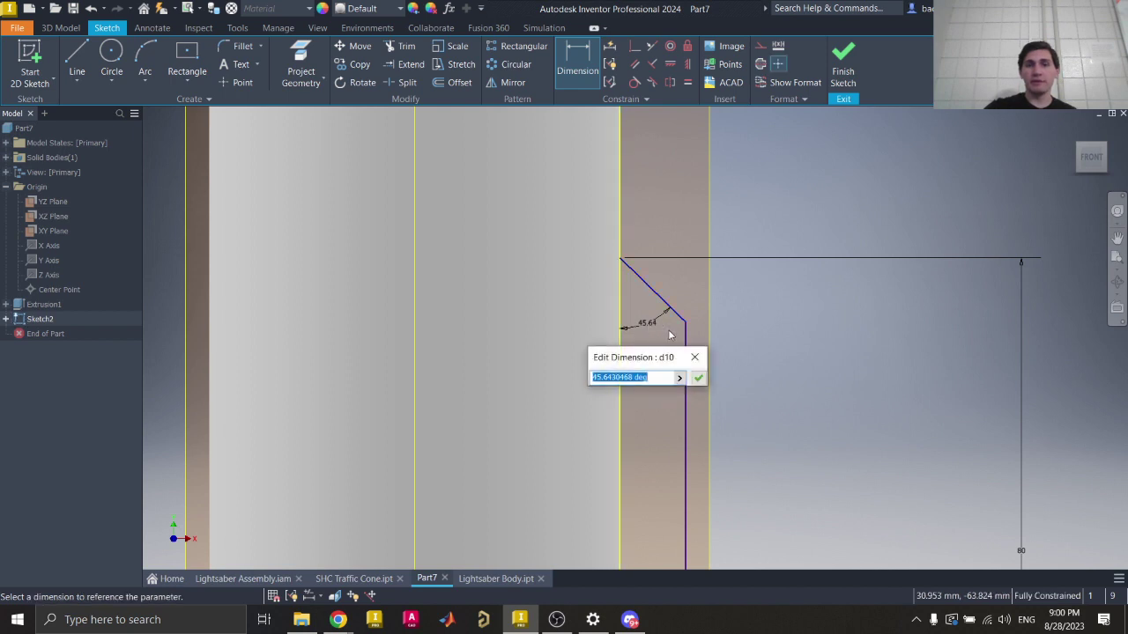
text(45)
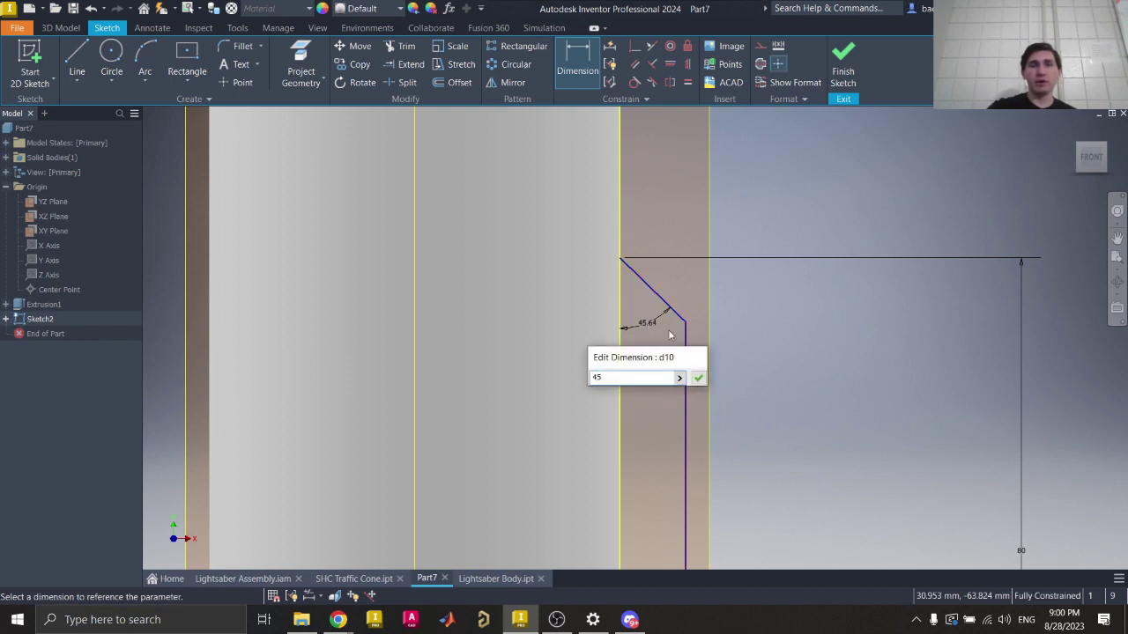
key(Return)
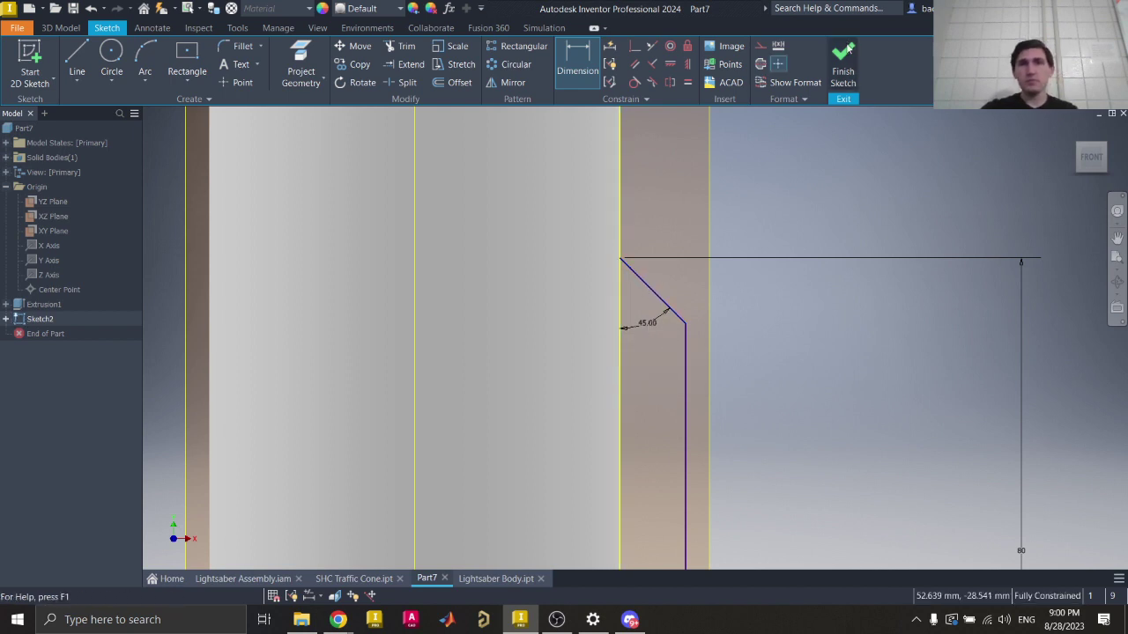
scroll(641, 321, down, 5)
middle_drag(705, 361, 695, 337)
key(Escape)
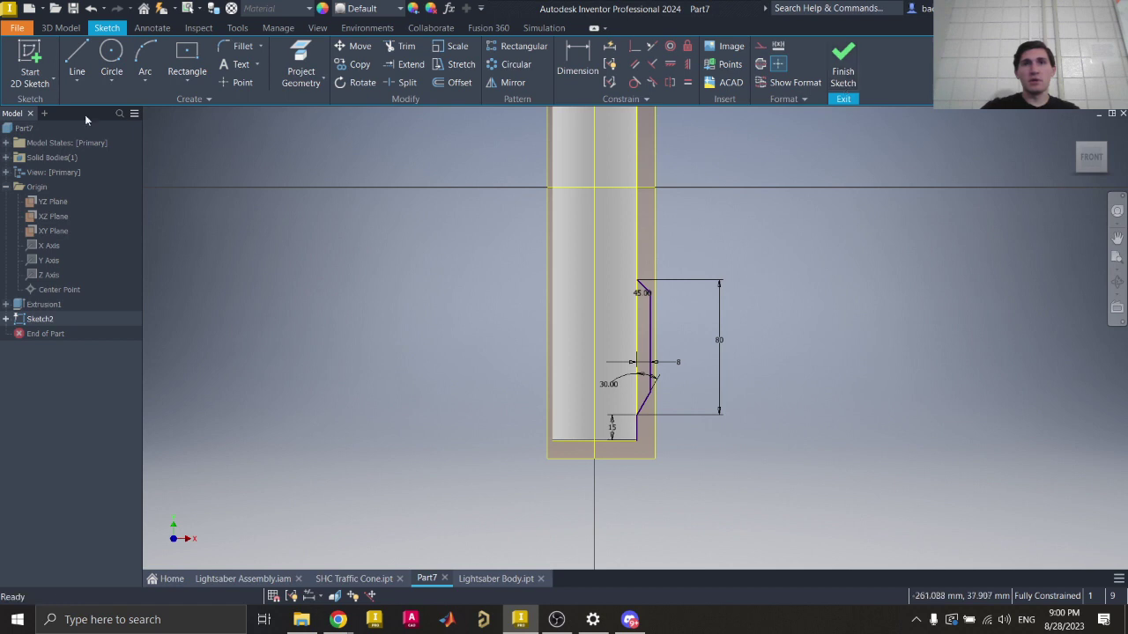
Step: Draw a vertical line about 47.5 mm long along the central axis, straight down from the midpoint of the cylinder's lower edge
click(79, 53)
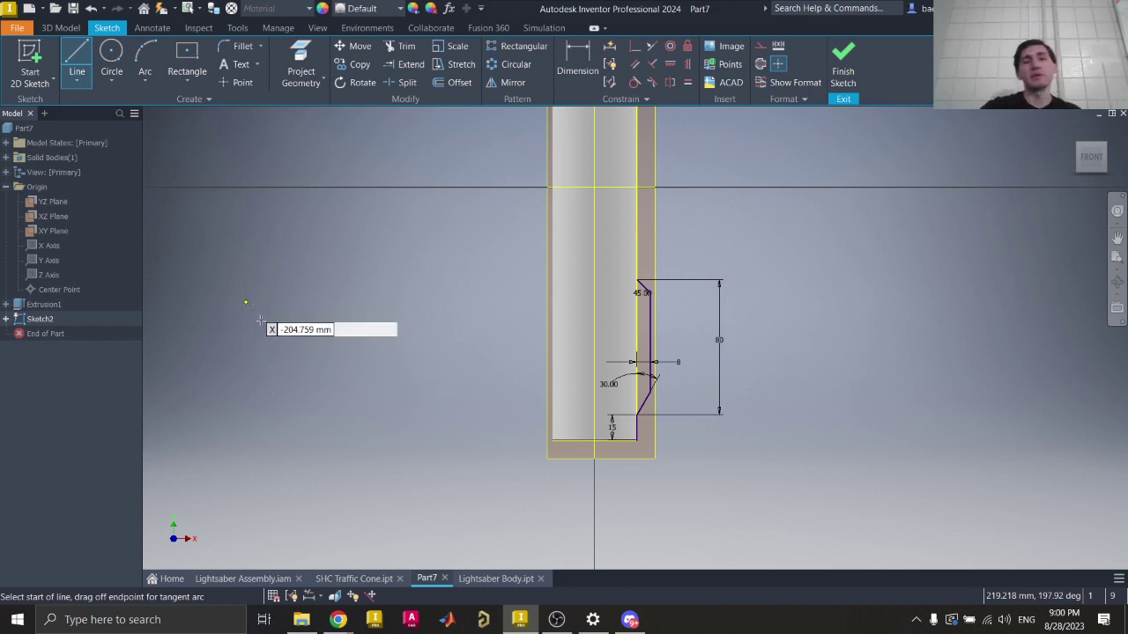
click(594, 441)
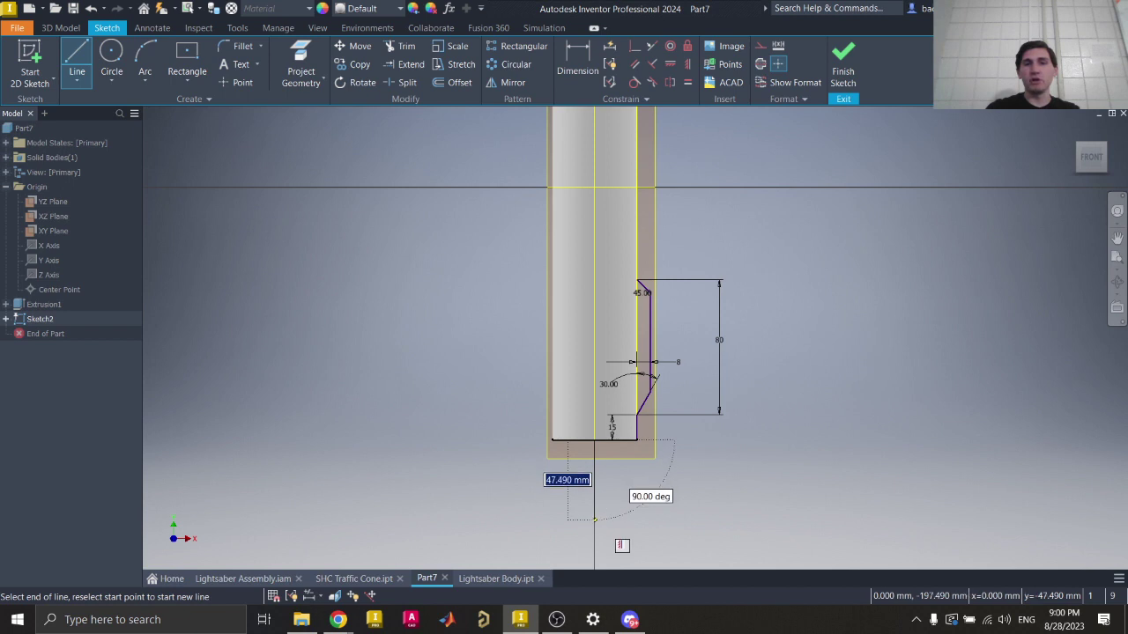
click(594, 520)
key(Escape)
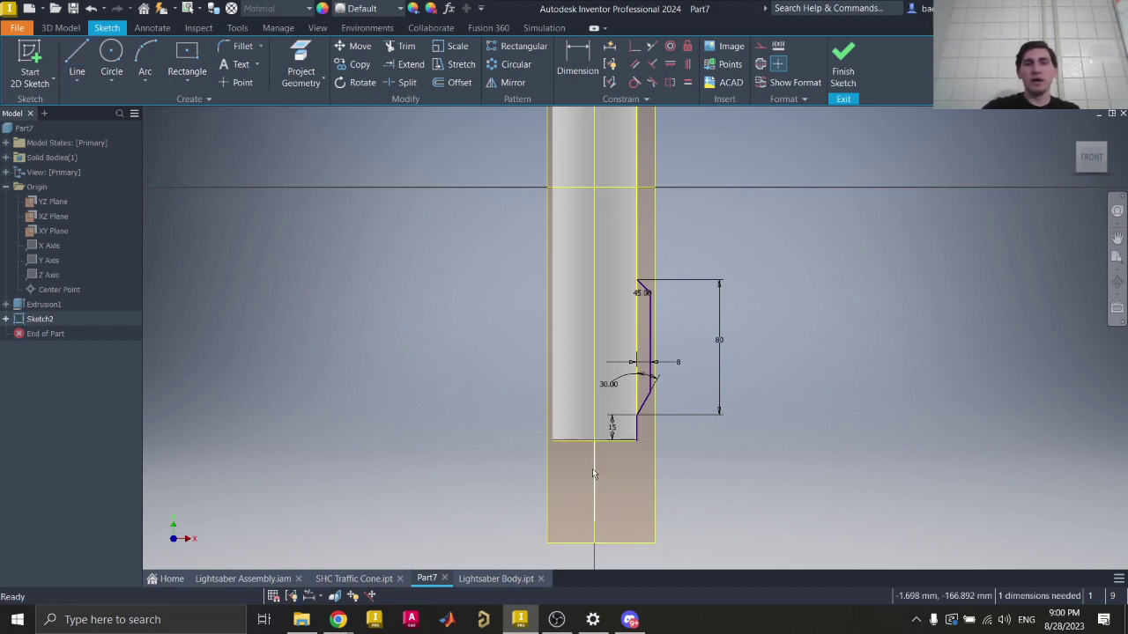
Step: Convert the vertical axis line beneath the cylinder's lower face into a construction line
click(595, 469)
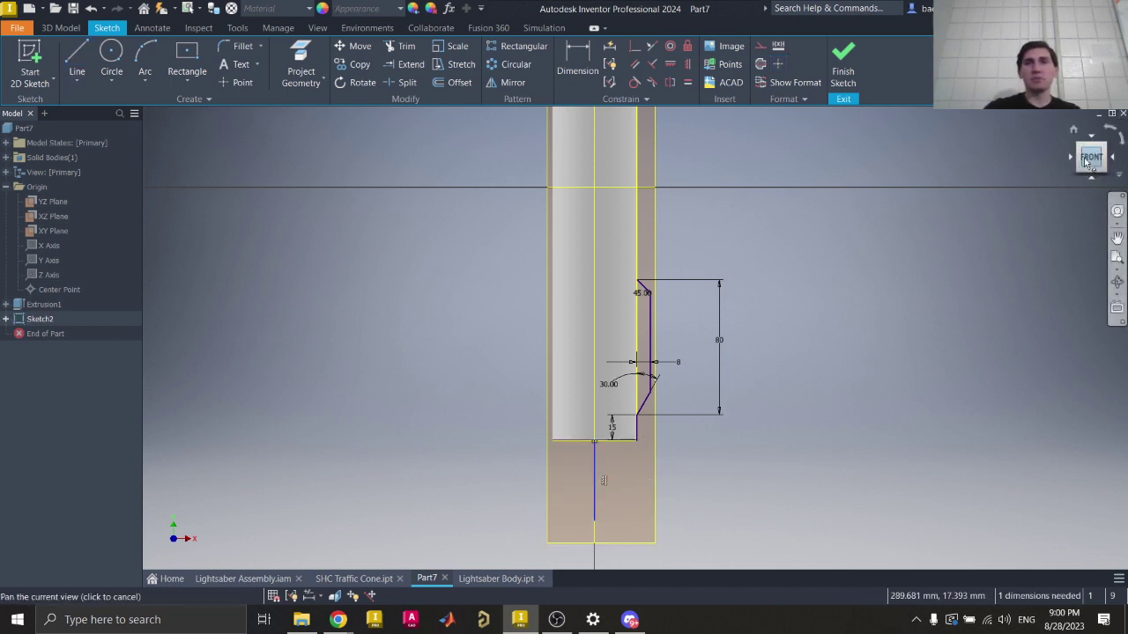
mouse_move(1057, 160)
shift+middle_down()
mouse_move(980, 119)
mouse_move(1000, 132)
mouse_move(1003, 158)
mouse_move(1041, 92)
shift+middle_up()
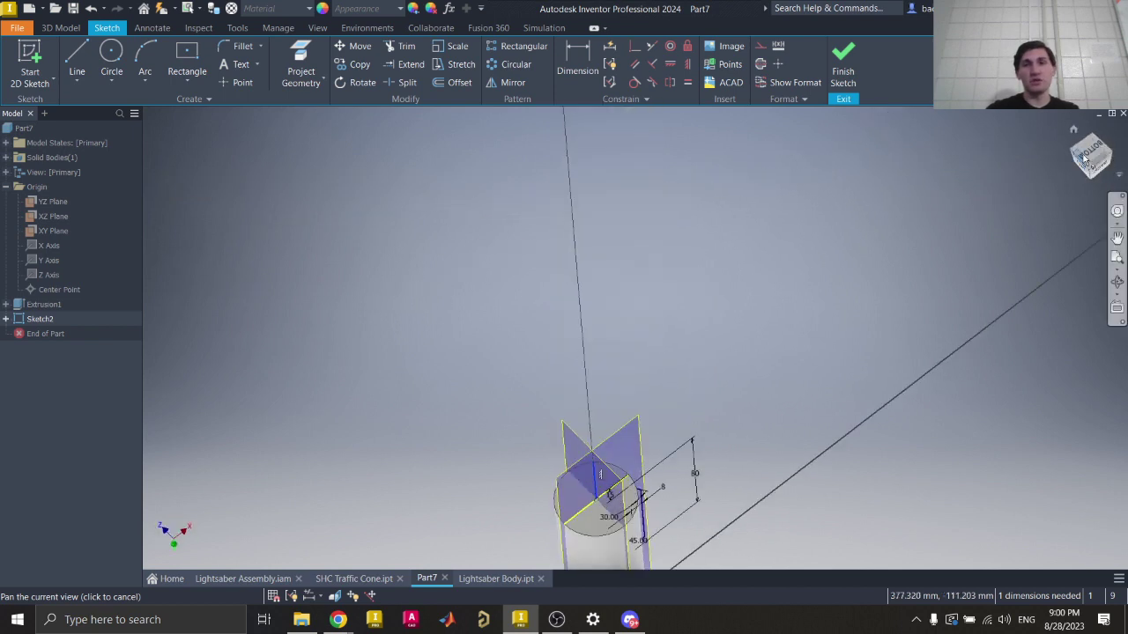
click(1073, 132)
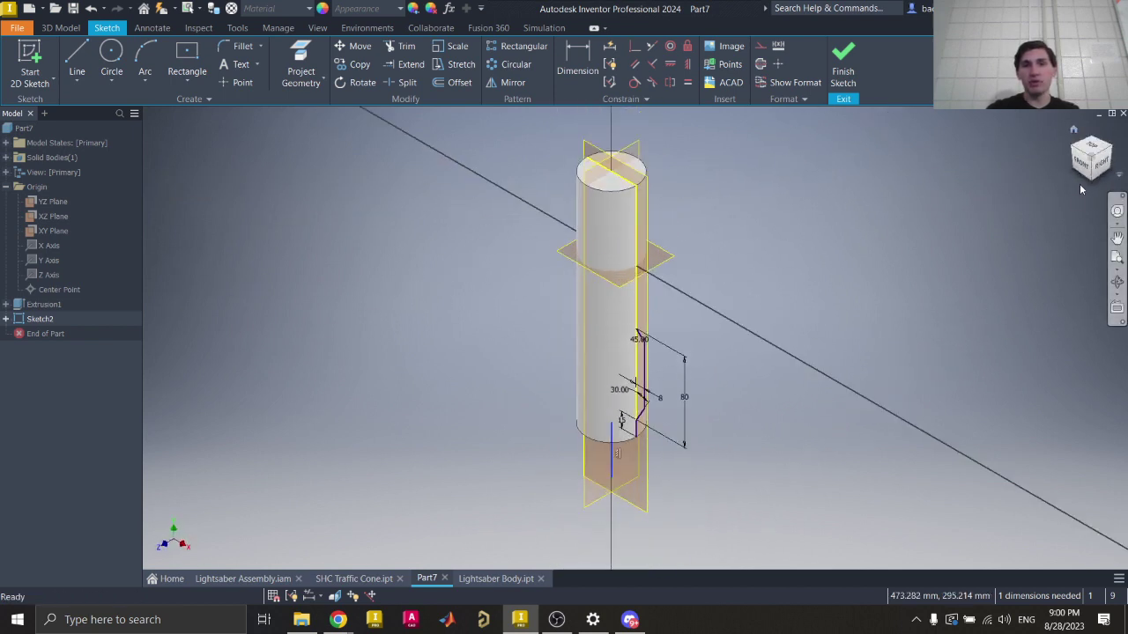
mouse_move(1100, 167)
shift+middle_down()
mouse_move(1105, 108)
mouse_move(1119, 104)
mouse_move(1123, 125)
shift+middle_up()
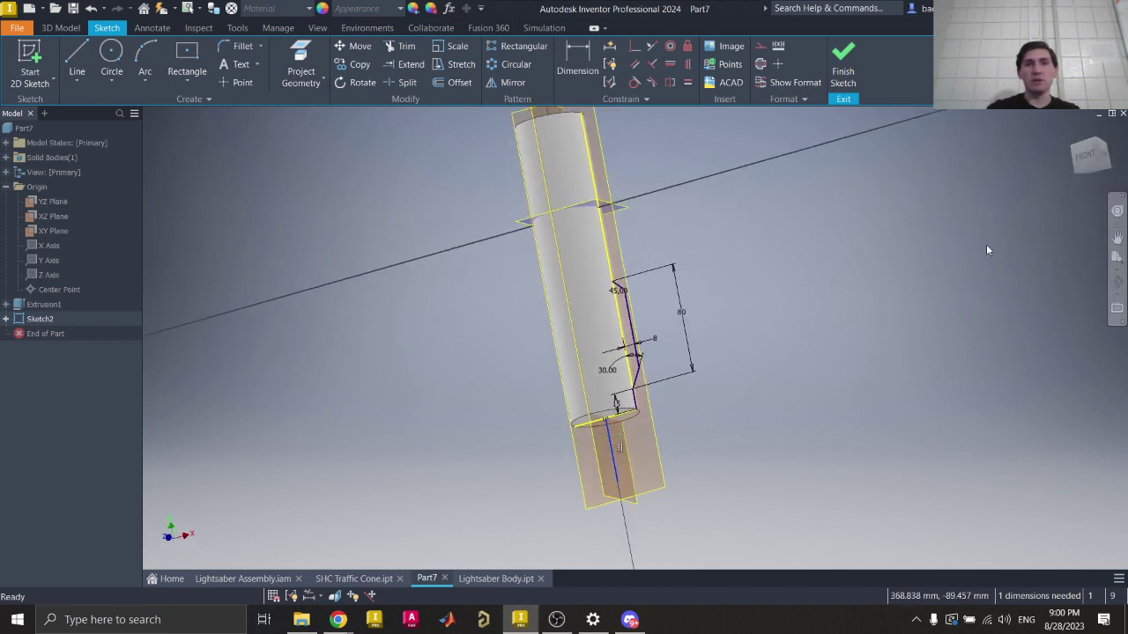
scroll(647, 479, down, 5)
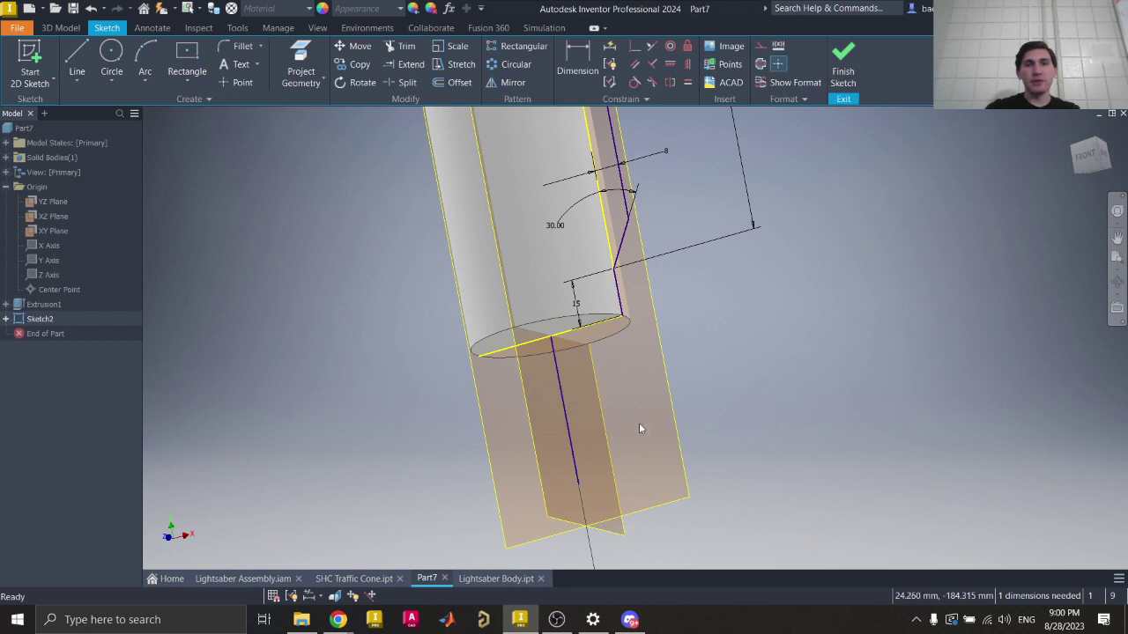
click(567, 412)
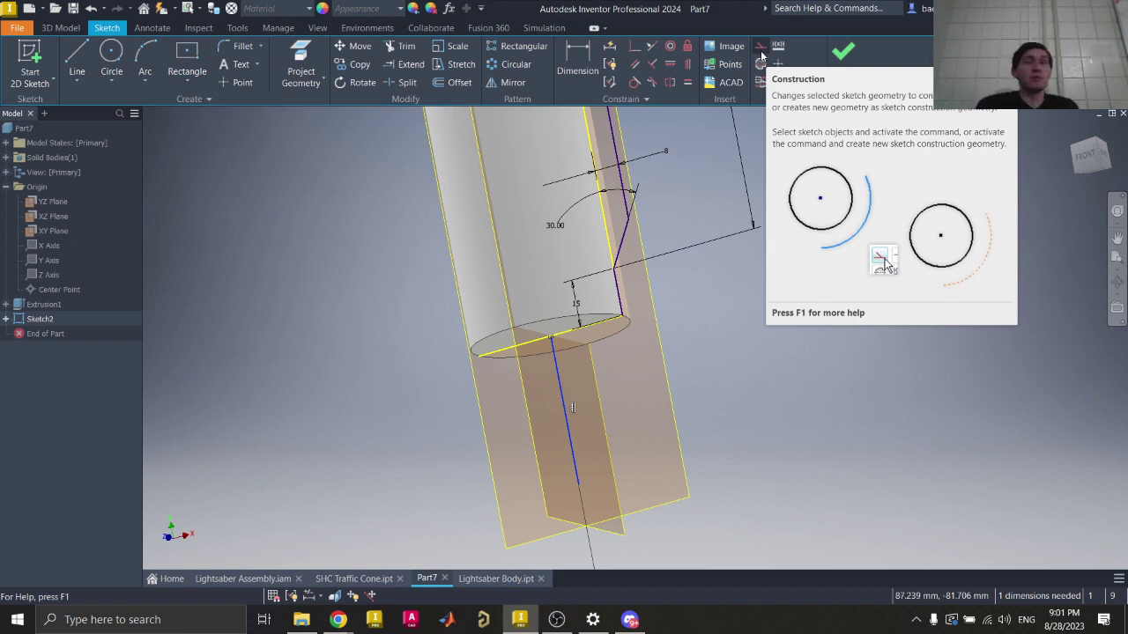
click(761, 53)
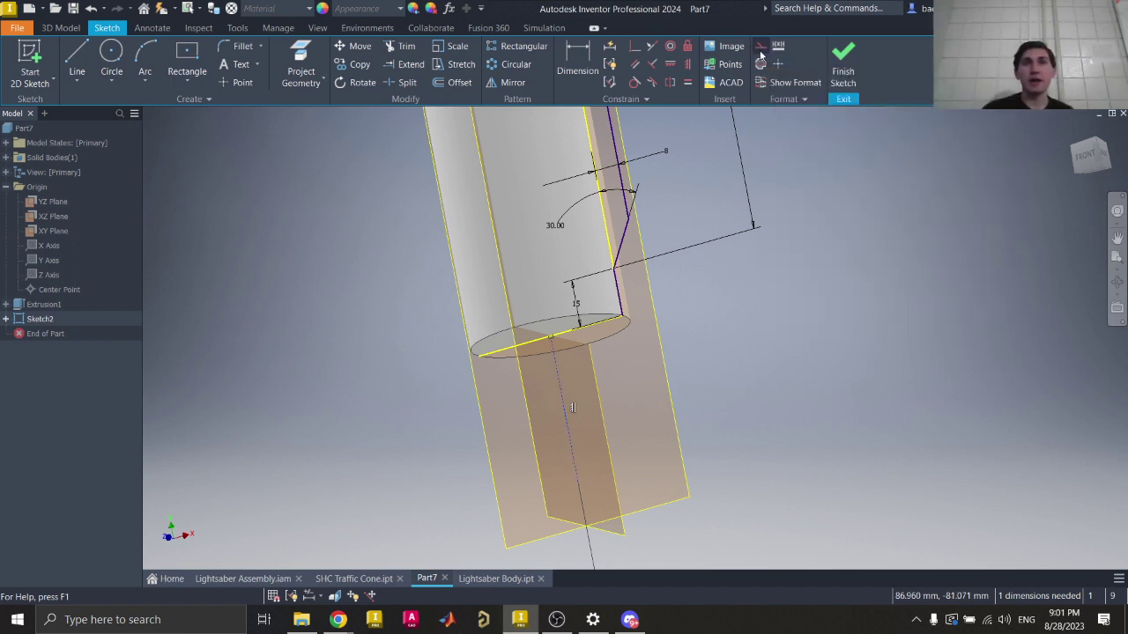
click(718, 326)
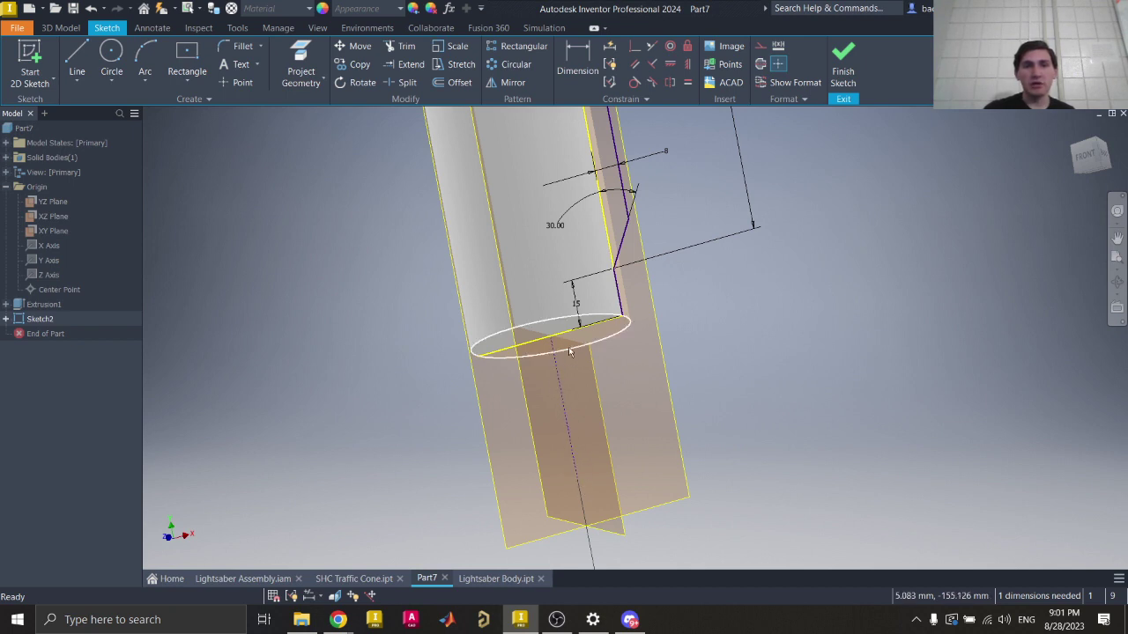
Step: Try switching the axis line back to normal geometry, and undo that change
click(565, 405)
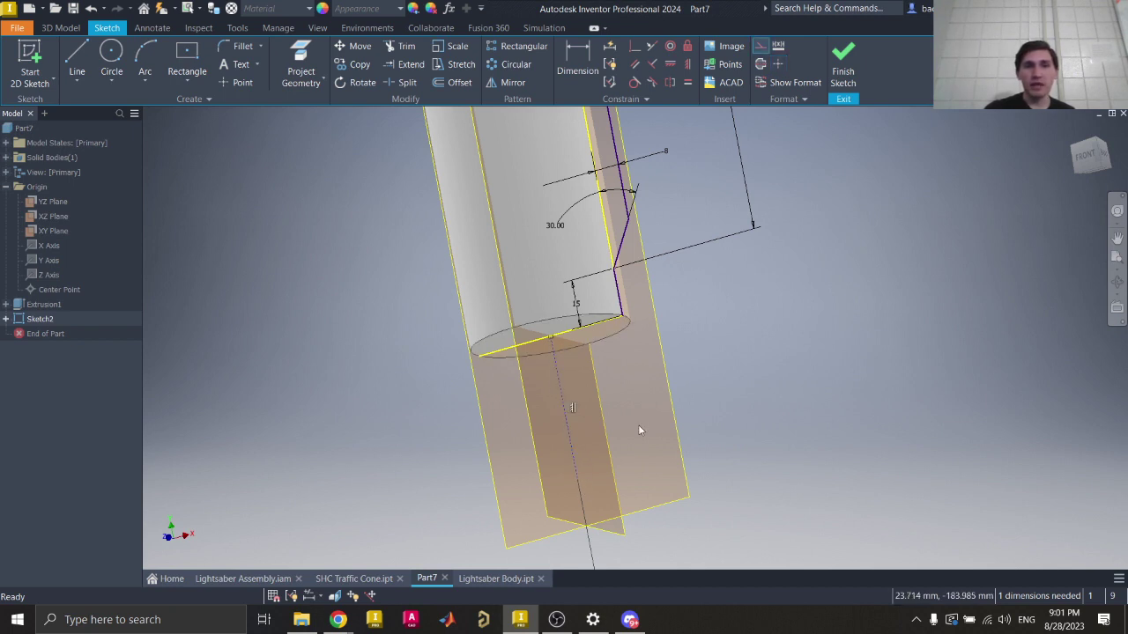
click(756, 49)
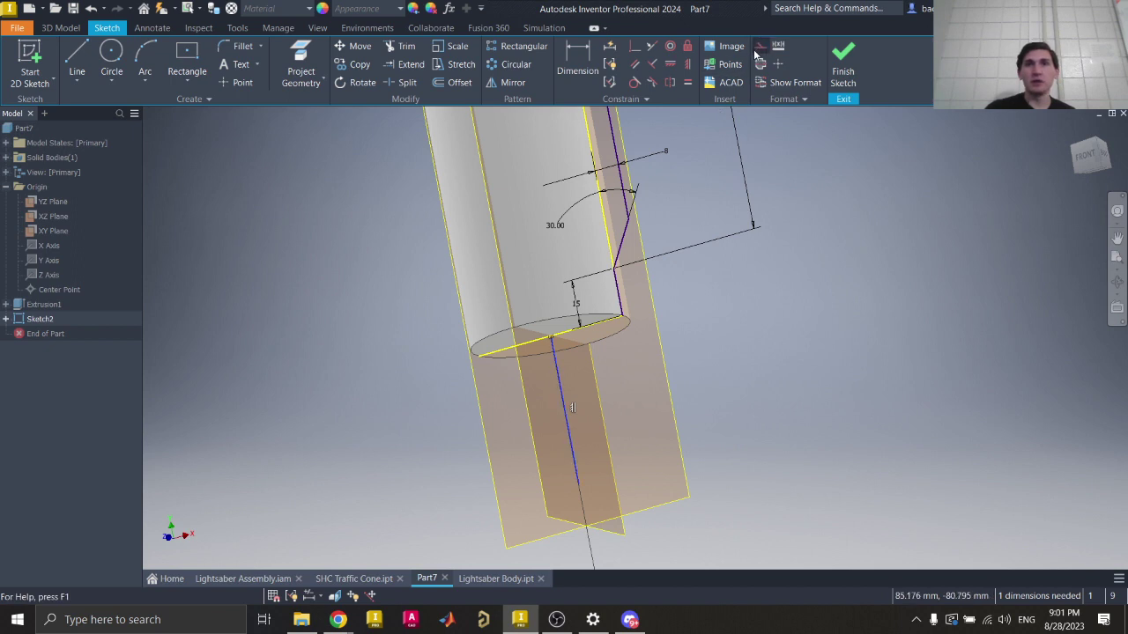
click(556, 383)
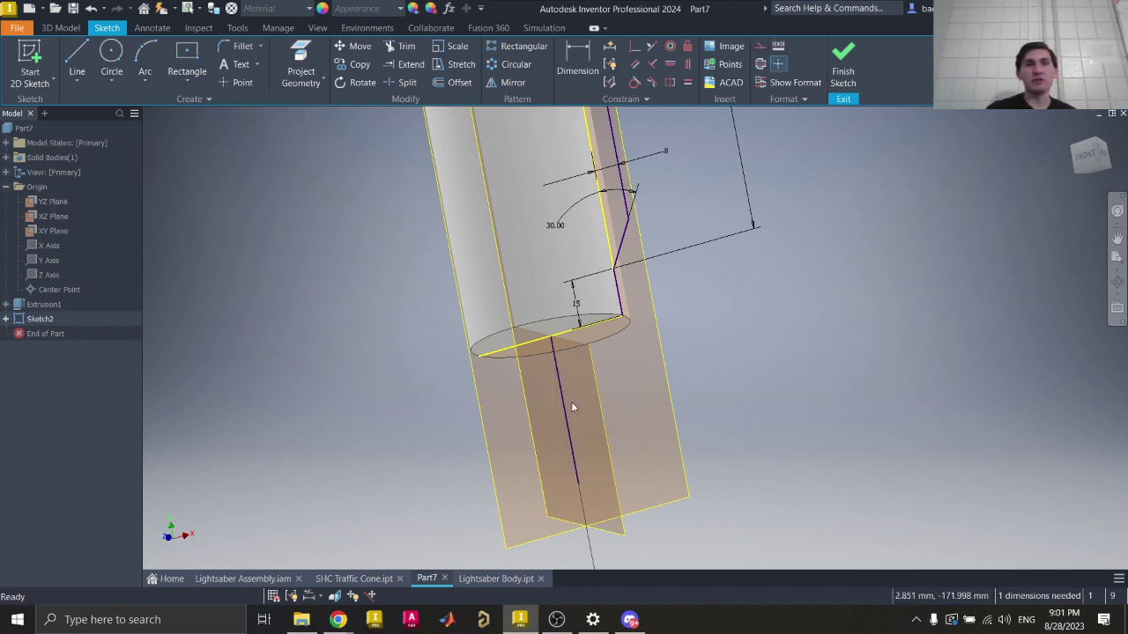
key(ctrl+z)
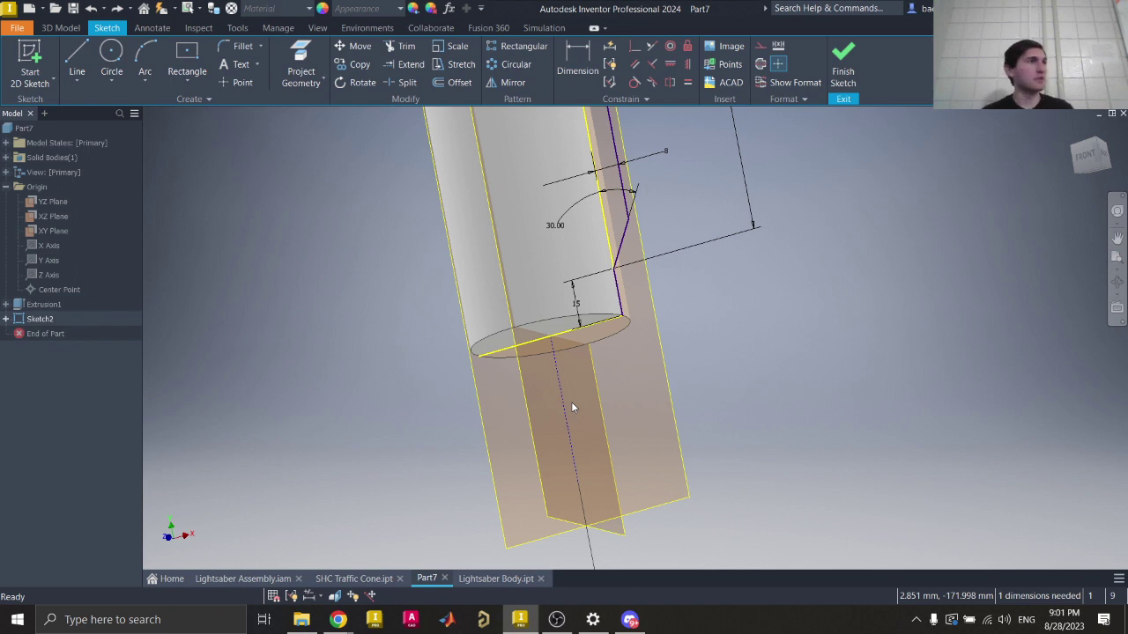
click(565, 408)
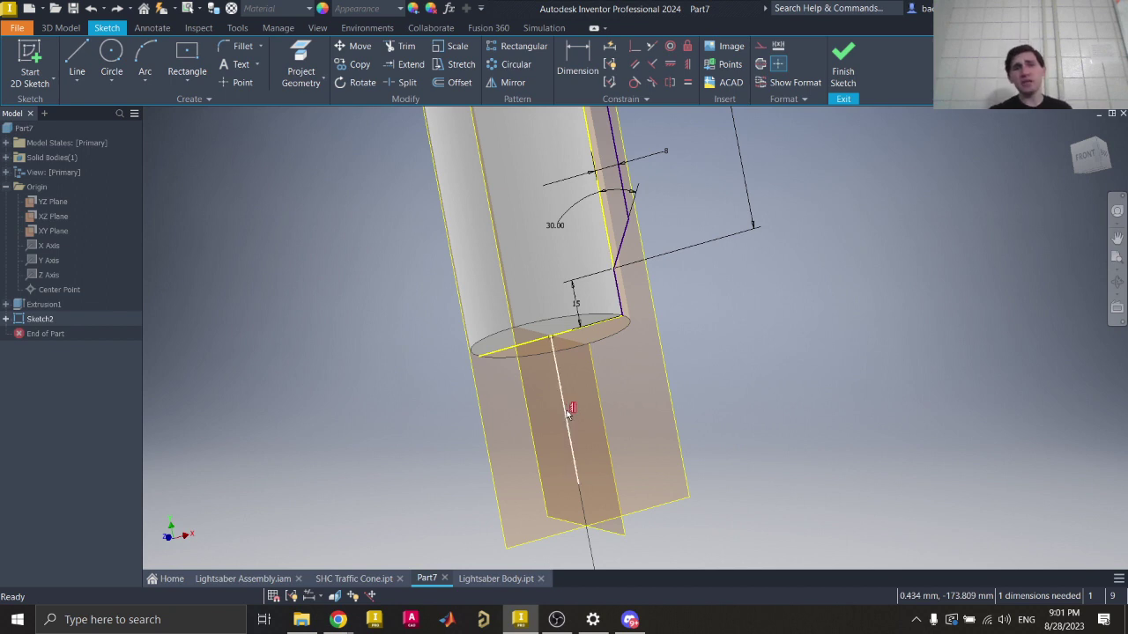
click(735, 446)
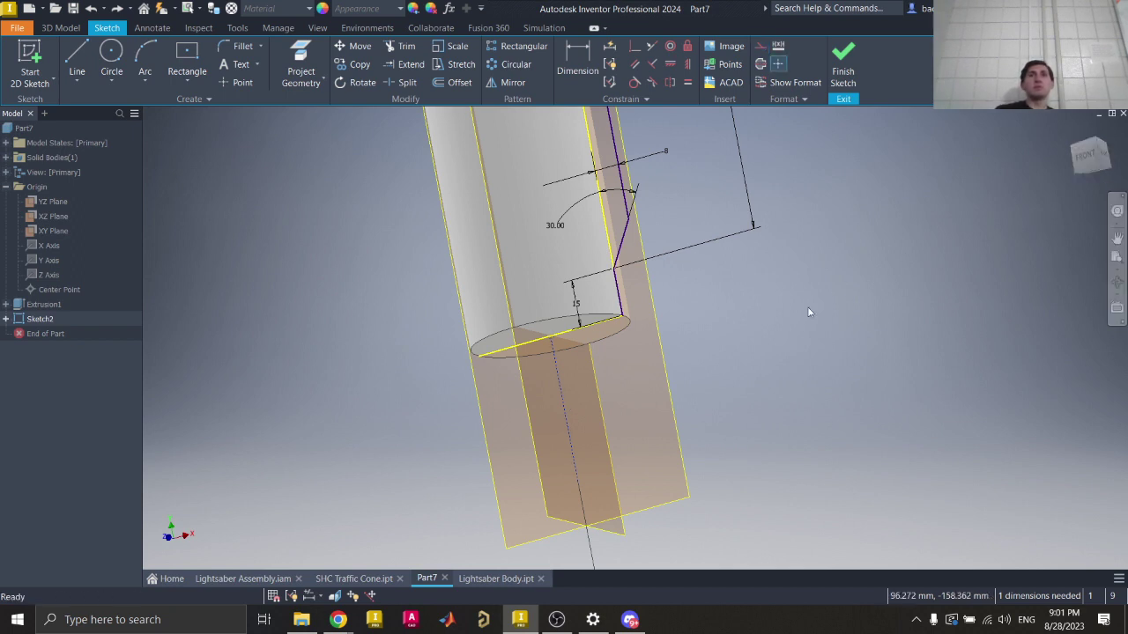
click(572, 431)
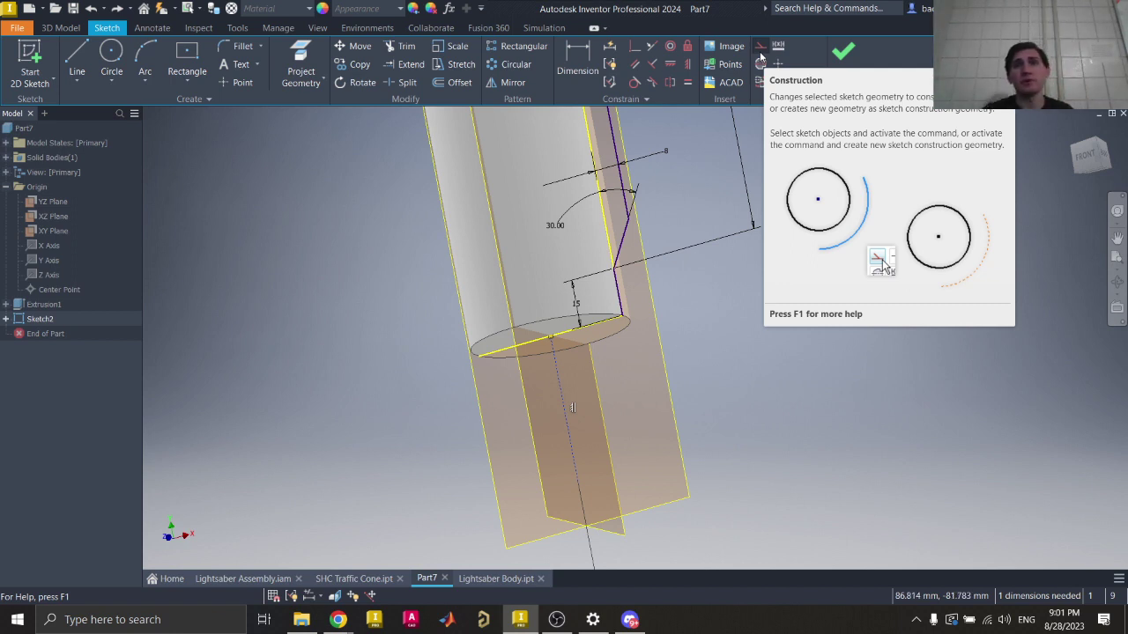
click(692, 378)
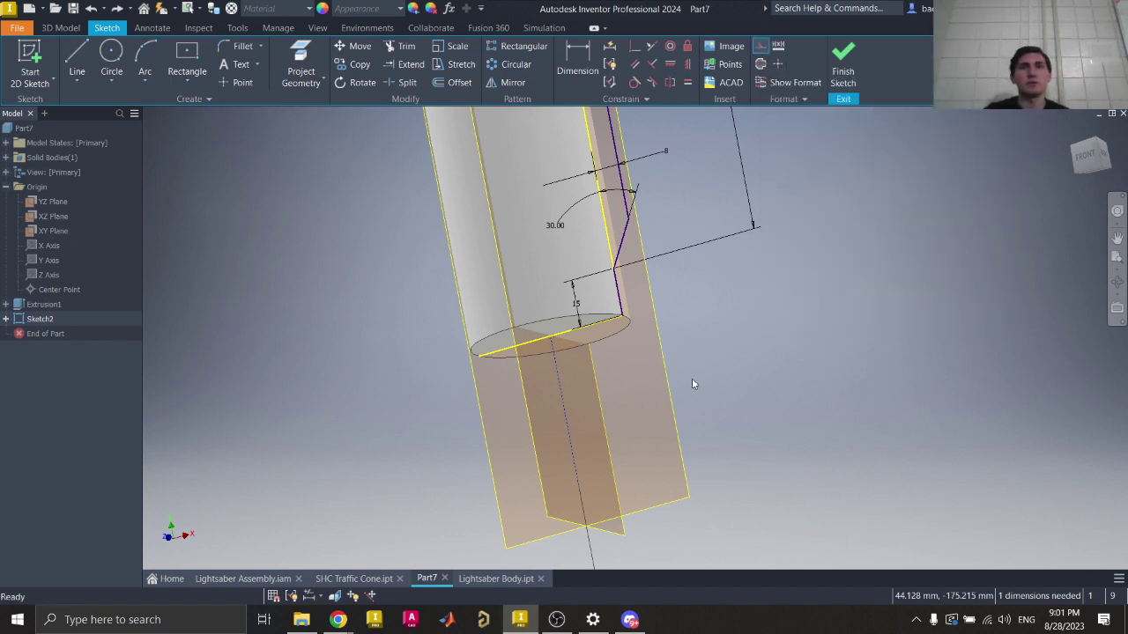
Step: Finish the sketch and set up a Revolve of the bulge profile around the construction line beneath the cylinder
scroll(779, 364, down, 3)
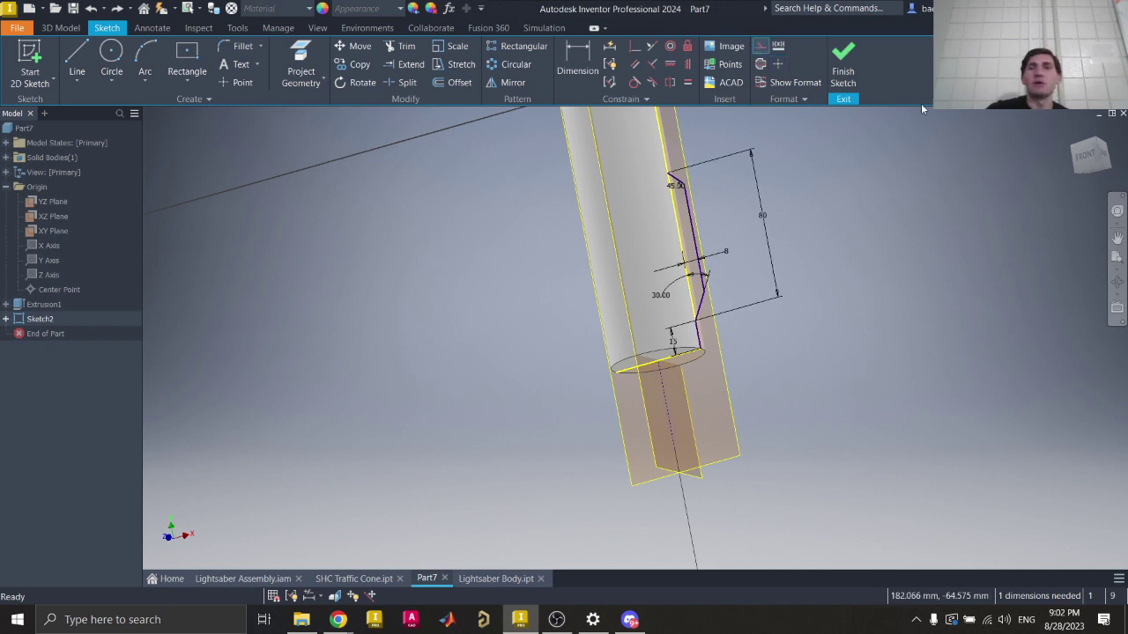
click(842, 76)
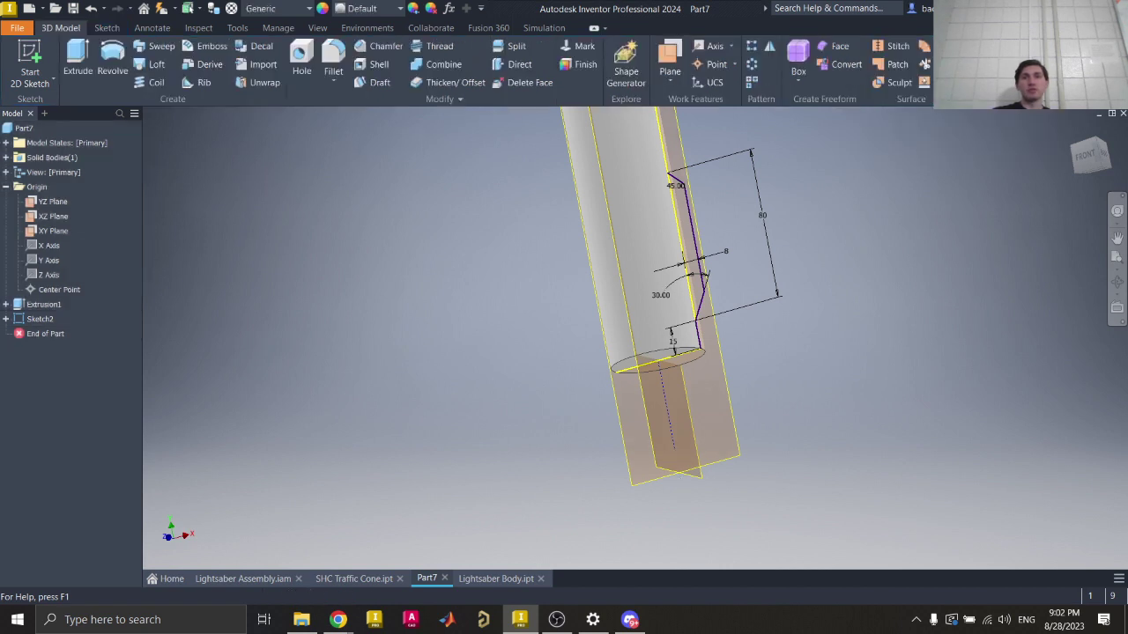
click(1074, 131)
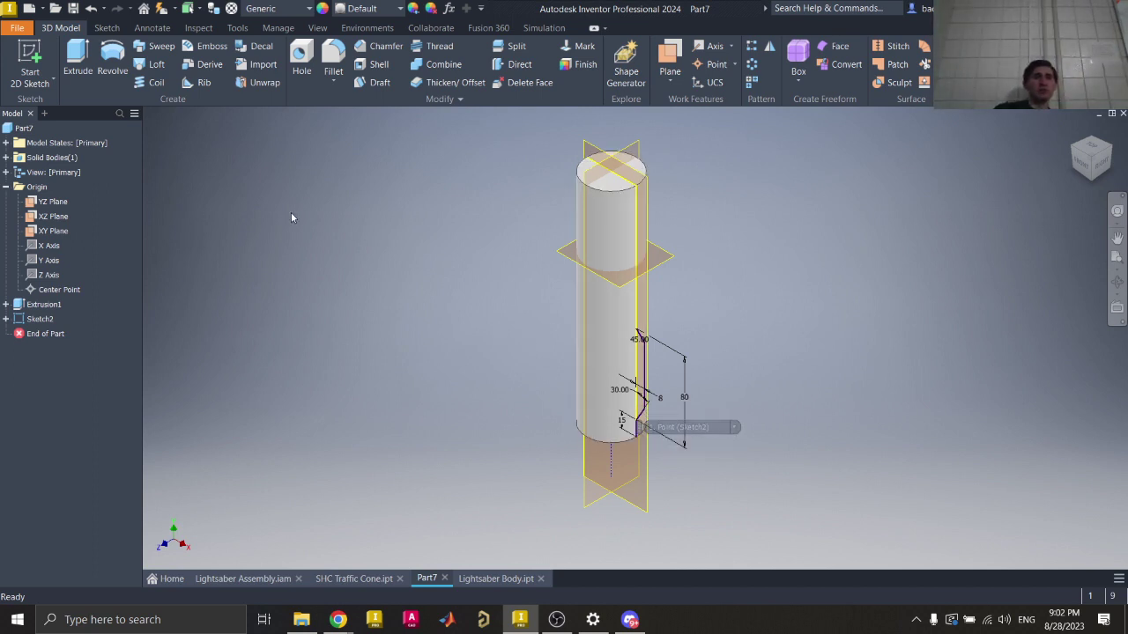
click(112, 68)
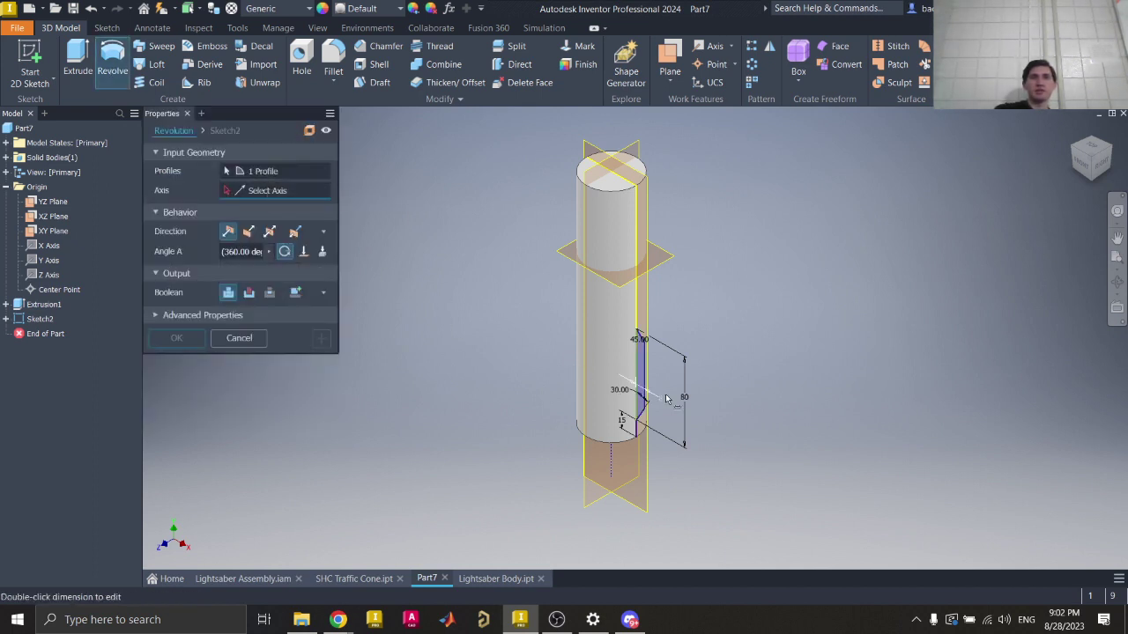
scroll(667, 400, up, 5)
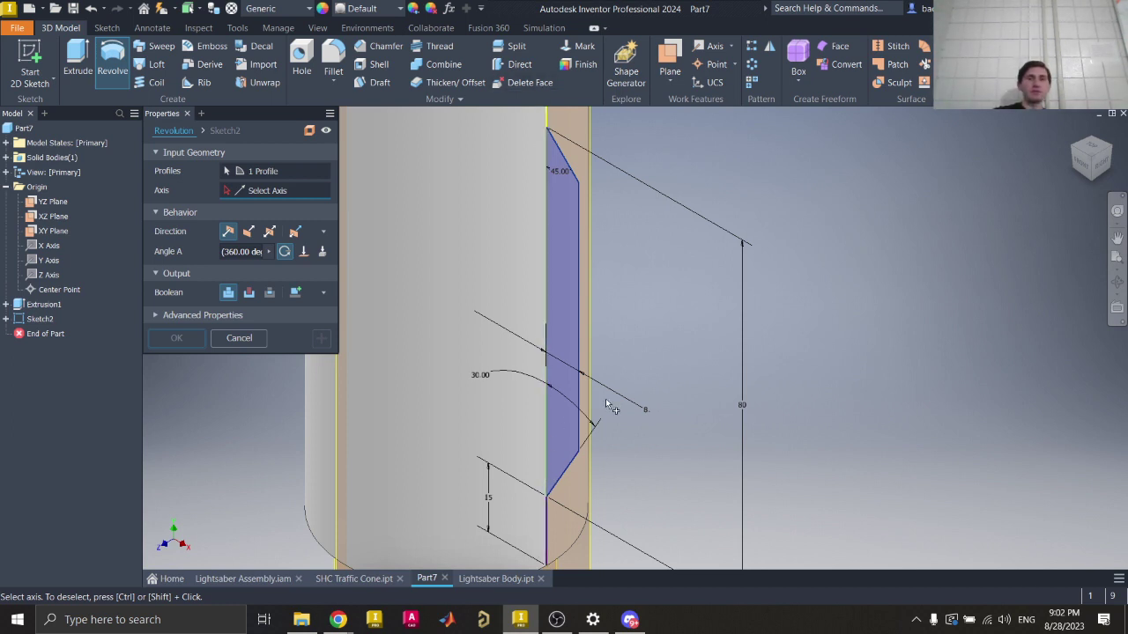
scroll(576, 324, down, 4)
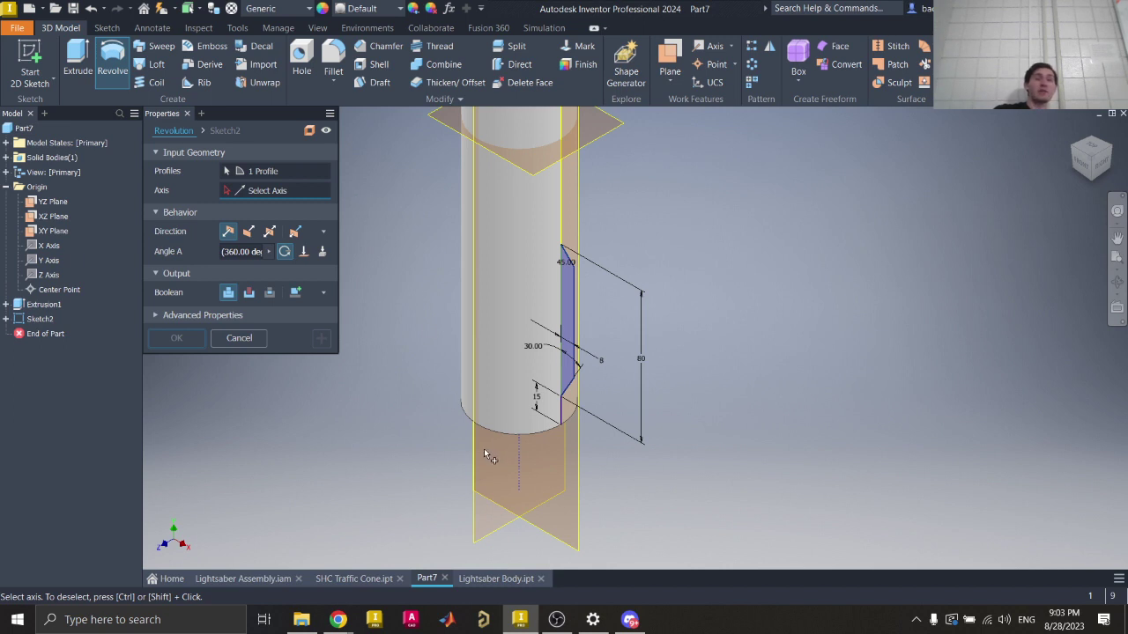
click(522, 462)
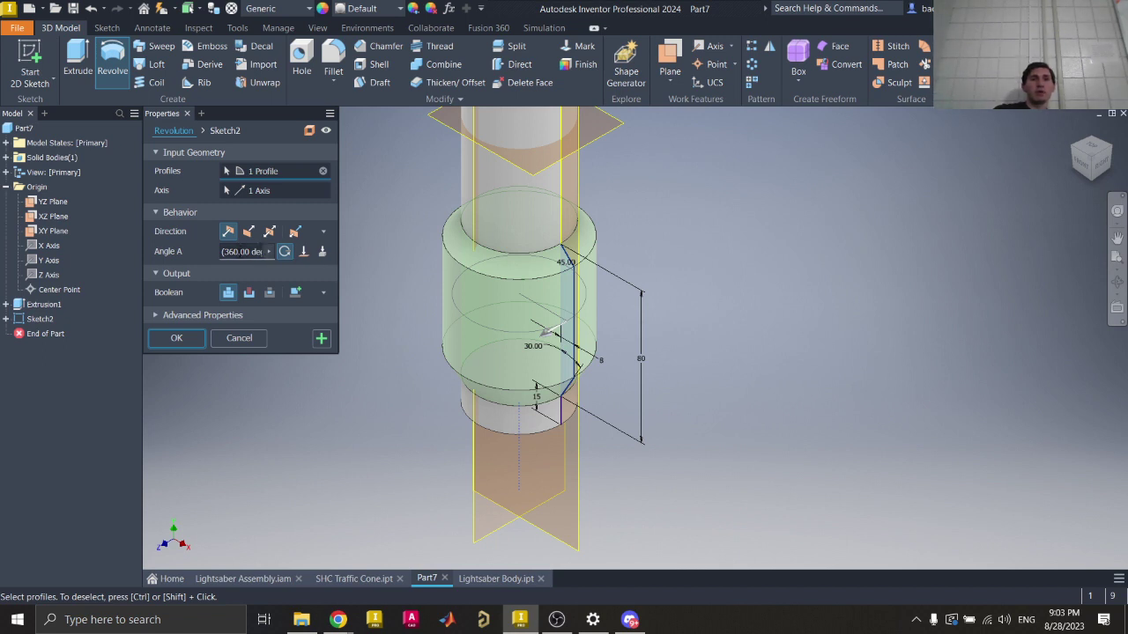
Step: Try a 90-degree revolve angle with the default, flipped and asymmetric directions
click(240, 252)
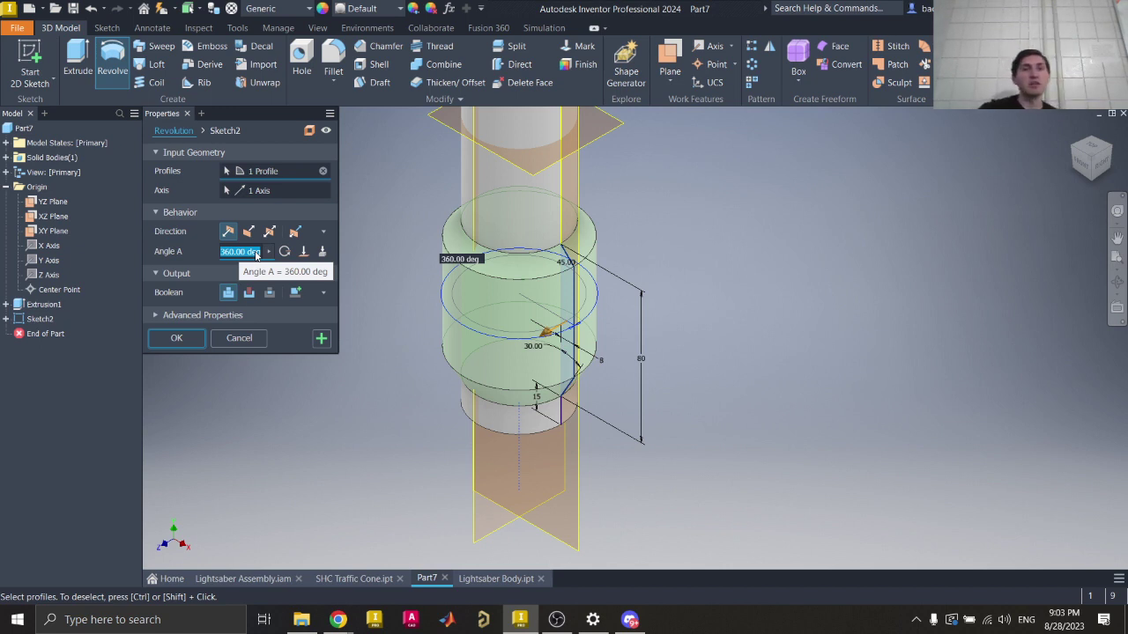
text(90)
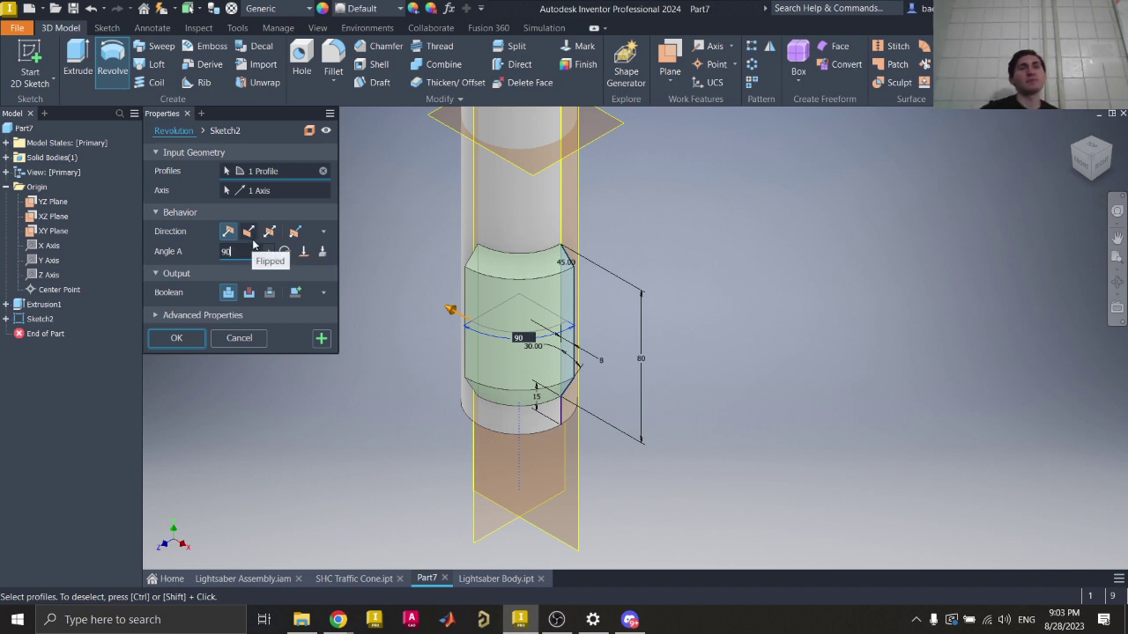
click(249, 234)
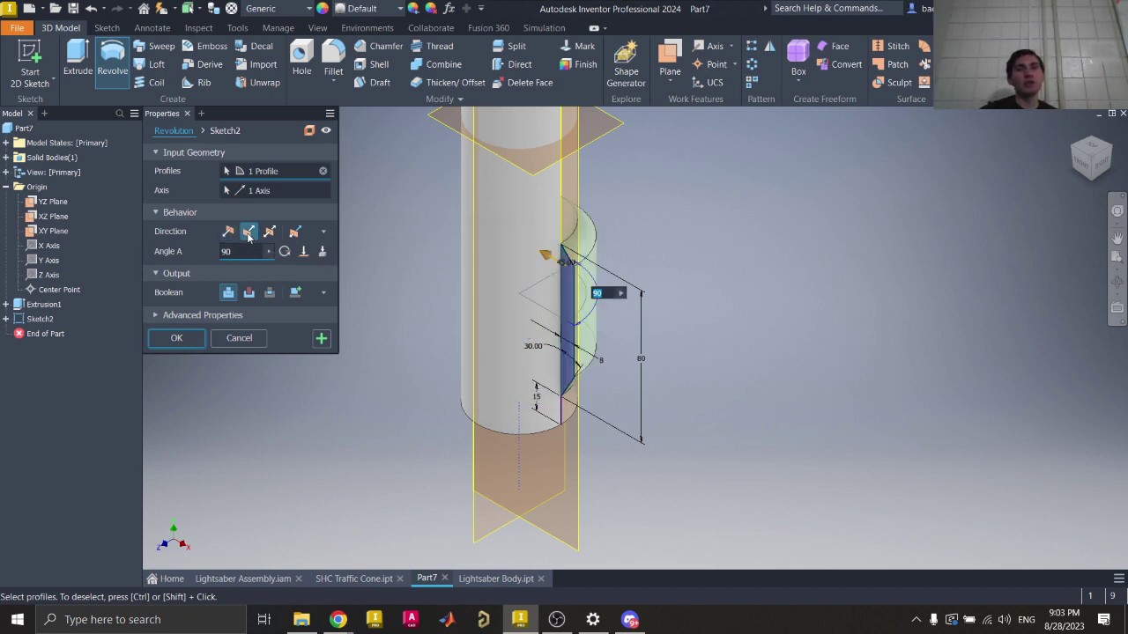
click(295, 233)
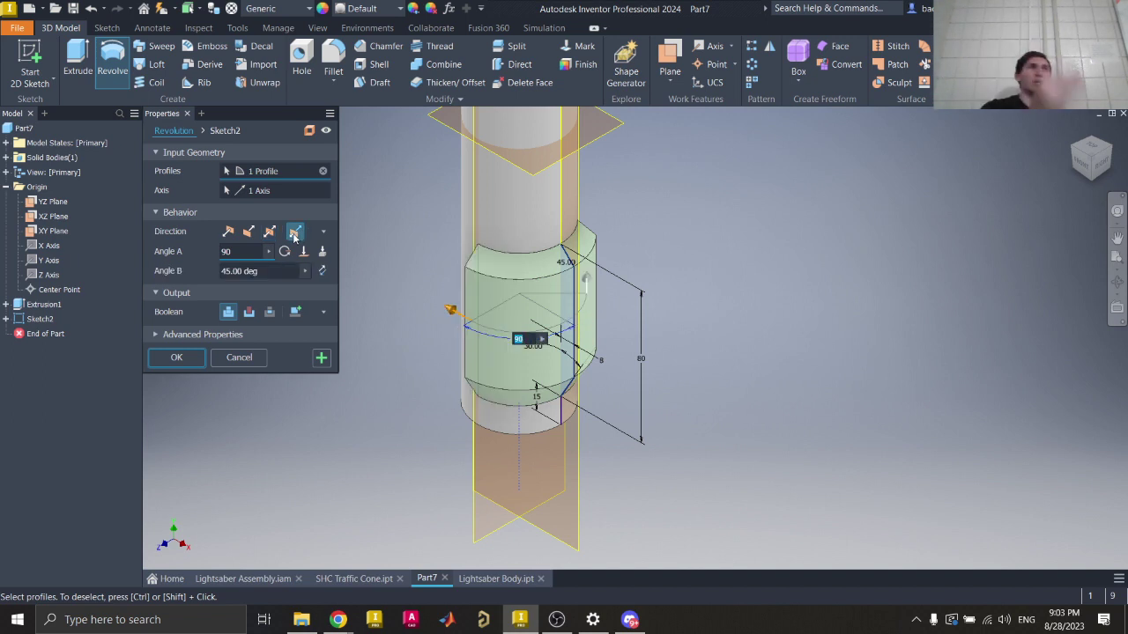
click(229, 233)
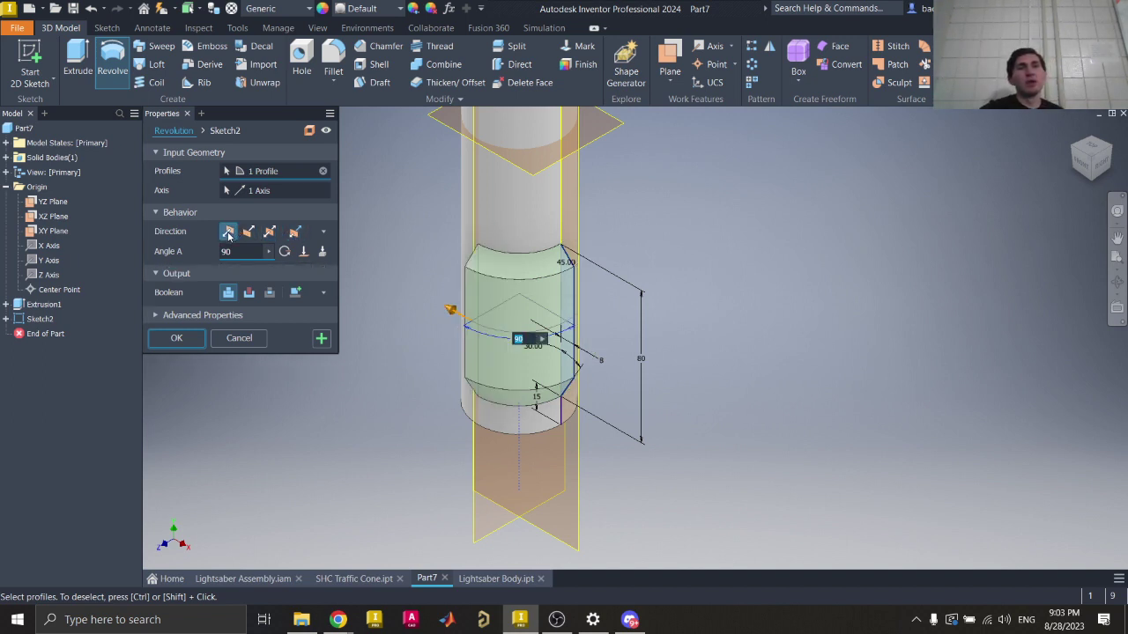
Step: Set the revolve to a full 360 degrees and create the bulge joined to the cylinder
click(286, 254)
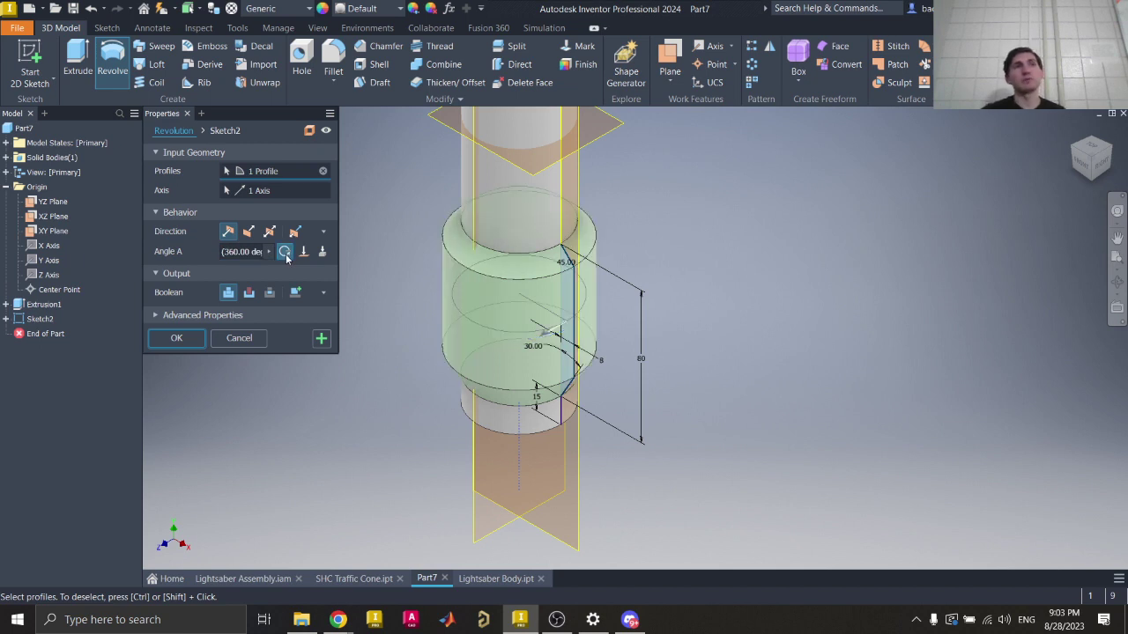
click(179, 340)
middle_drag(770, 373, 723, 505)
scroll(629, 368, up, 1)
scroll(608, 377, down, 3)
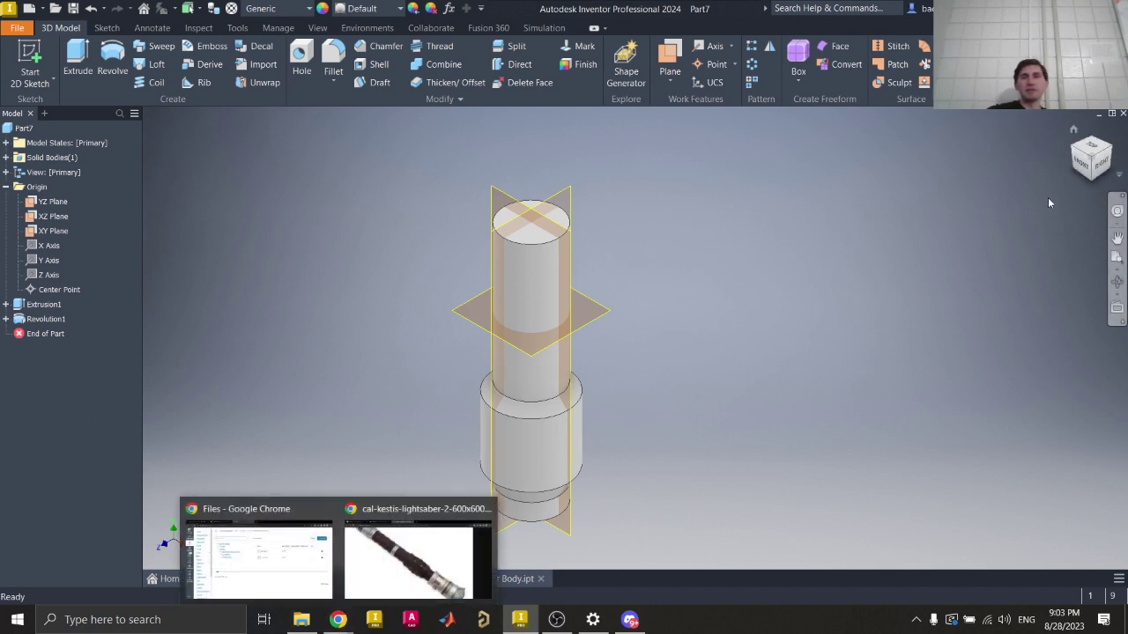
drag(1087, 183, 1086, 173)
Step: Compare the revolved bulge with the thick grip section in the Chrome reference picture, and return to Inventor
mouse_move(355, 624)
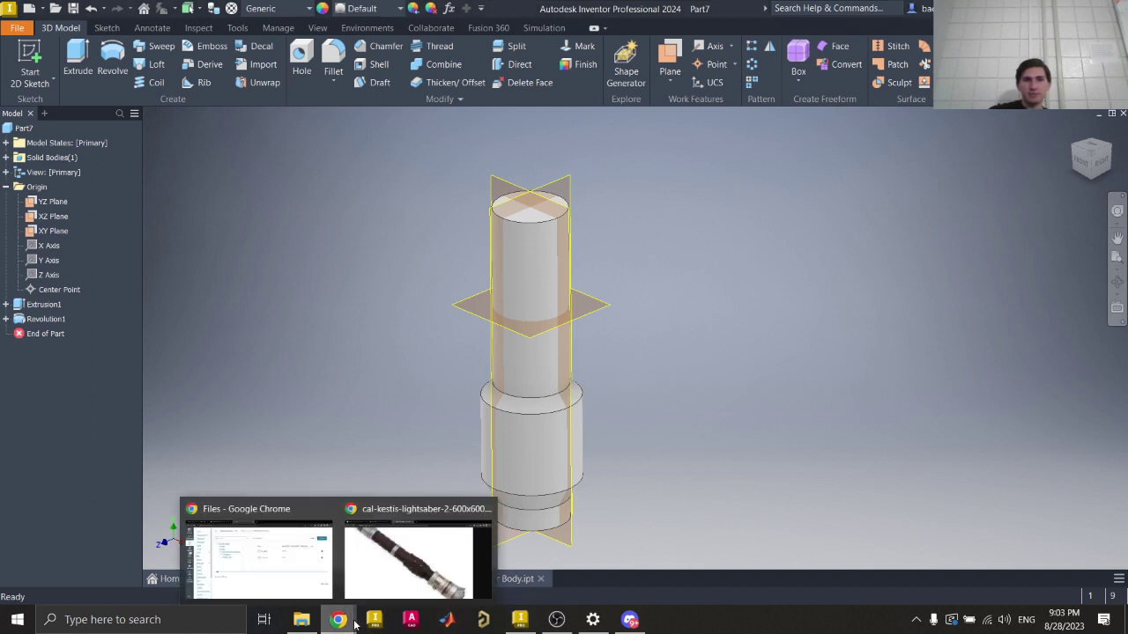
click(415, 558)
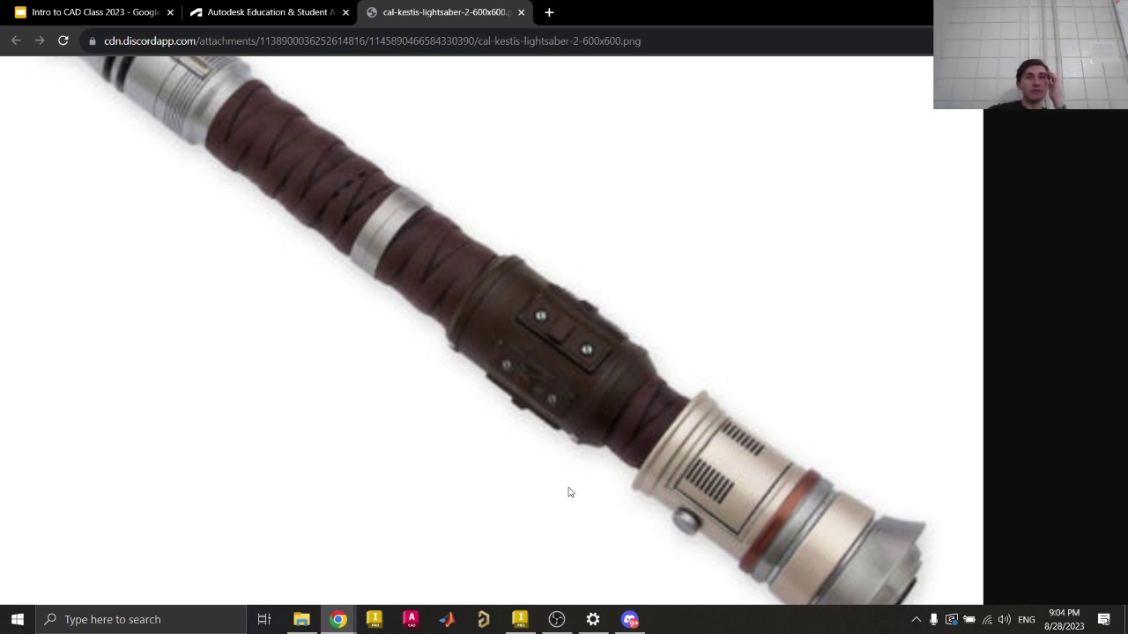
key(alt+Tab)
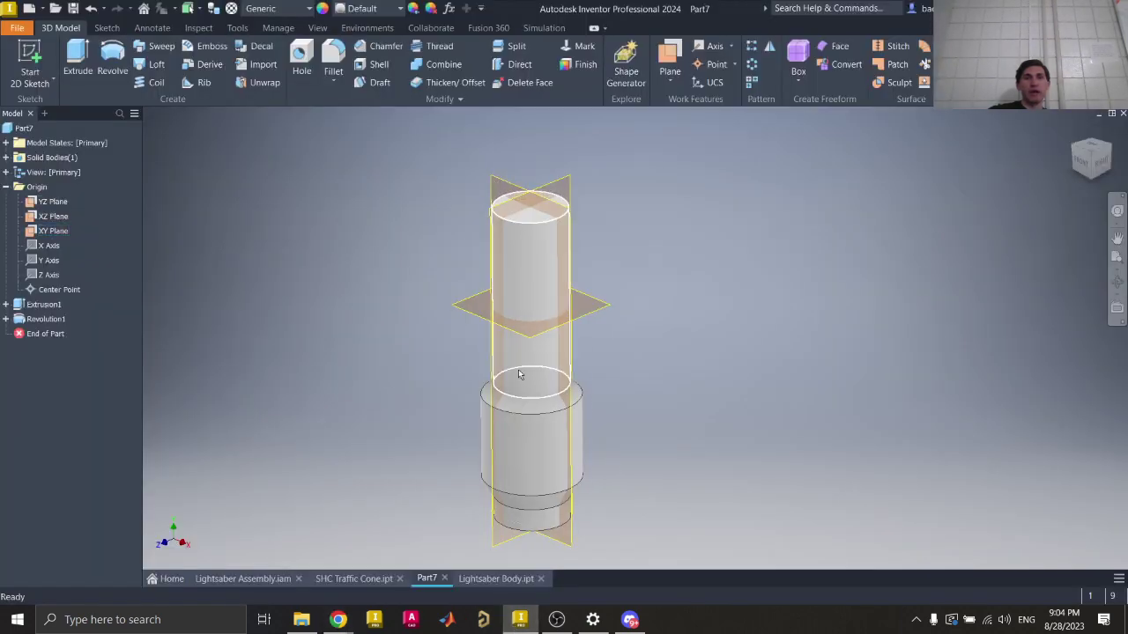
mouse_move(338, 620)
click(364, 580)
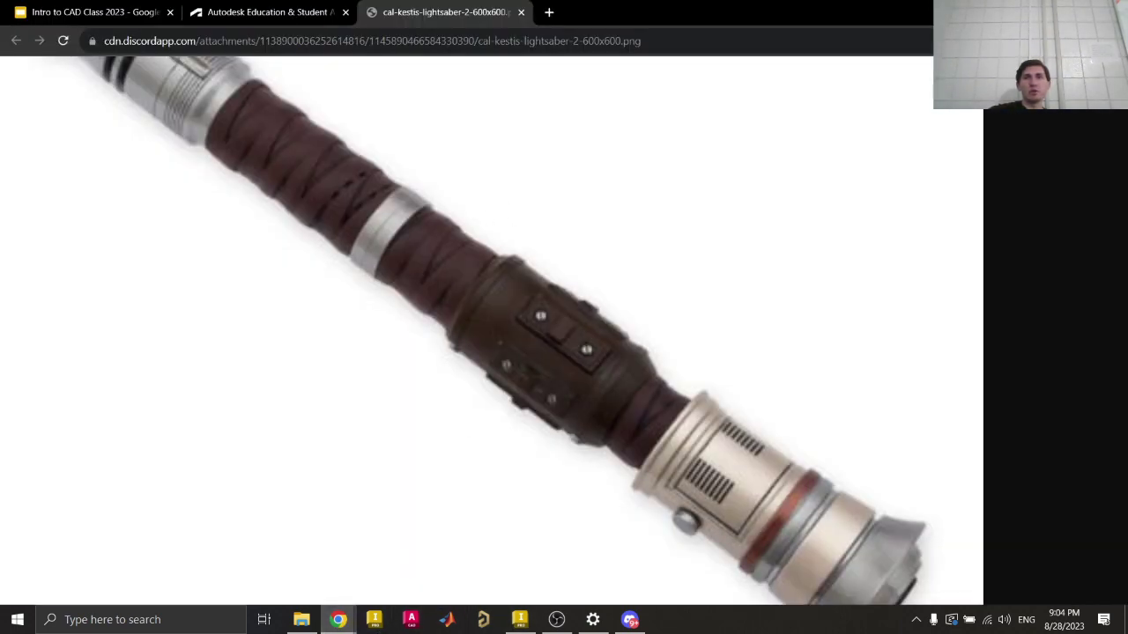
key(alt+Tab)
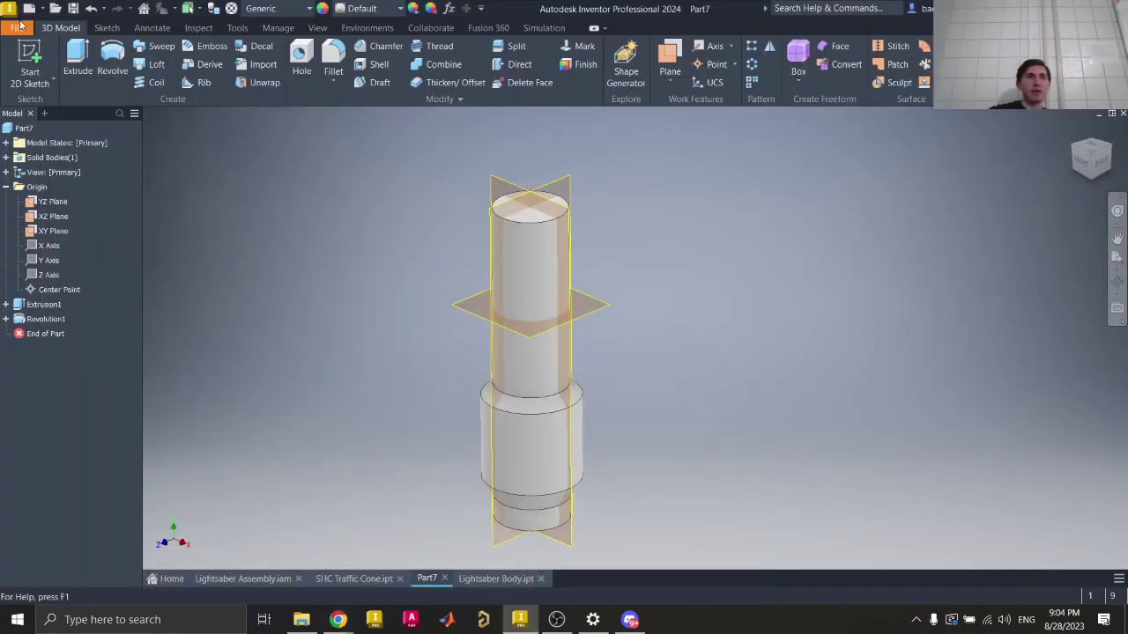
Step: Start a new 2D sketch on the XZ plane crossing the middle of the lightsaber's cylinder
click(35, 56)
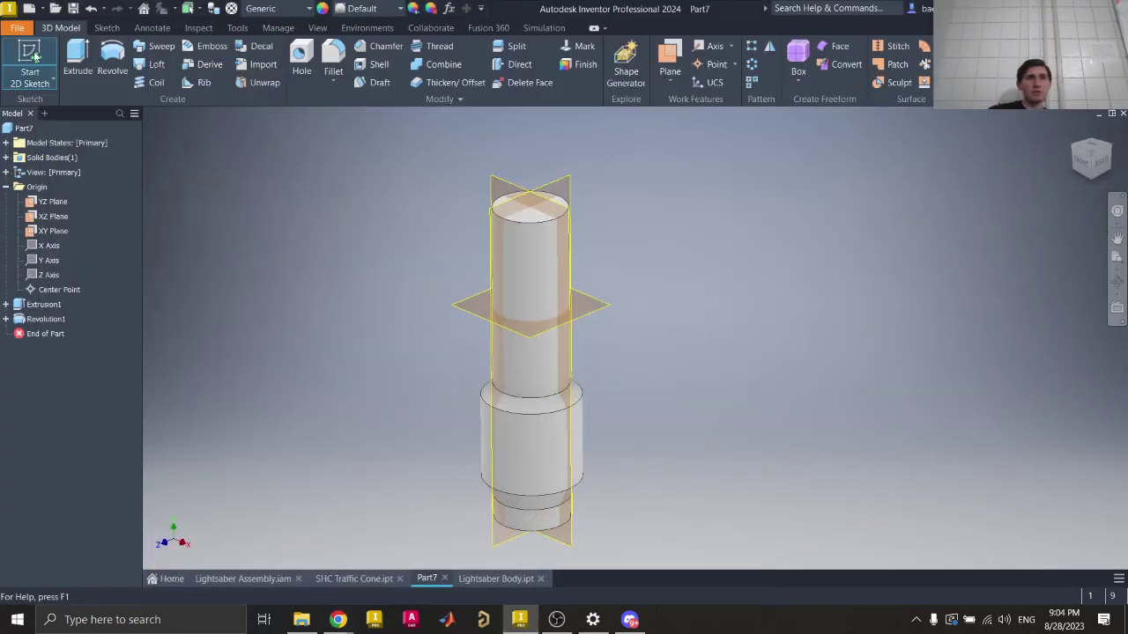
click(604, 308)
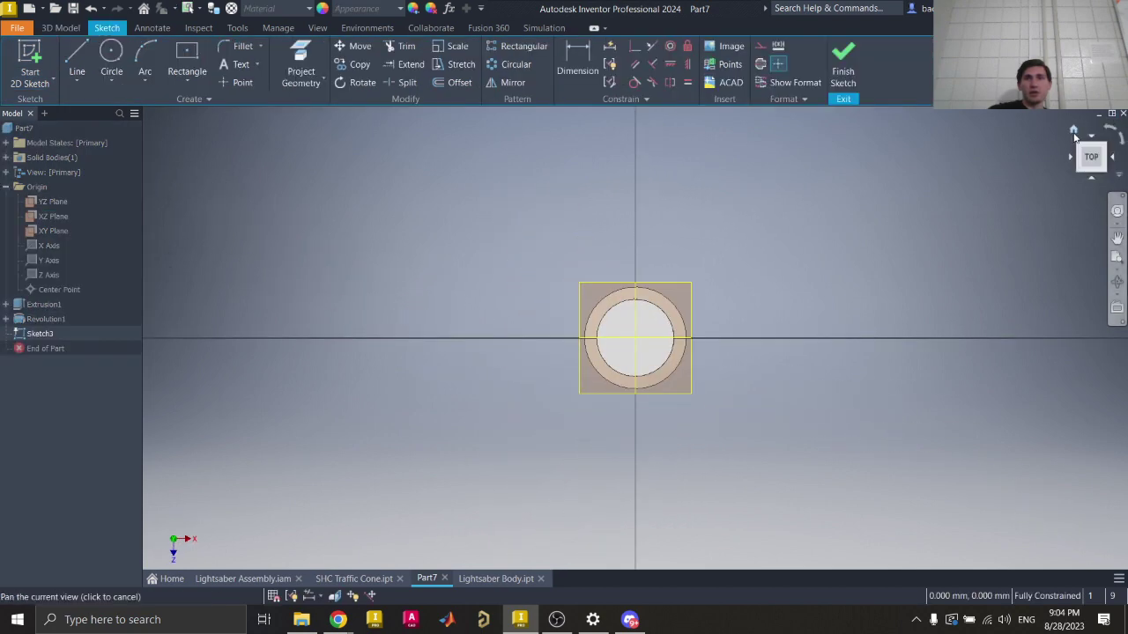
click(1074, 137)
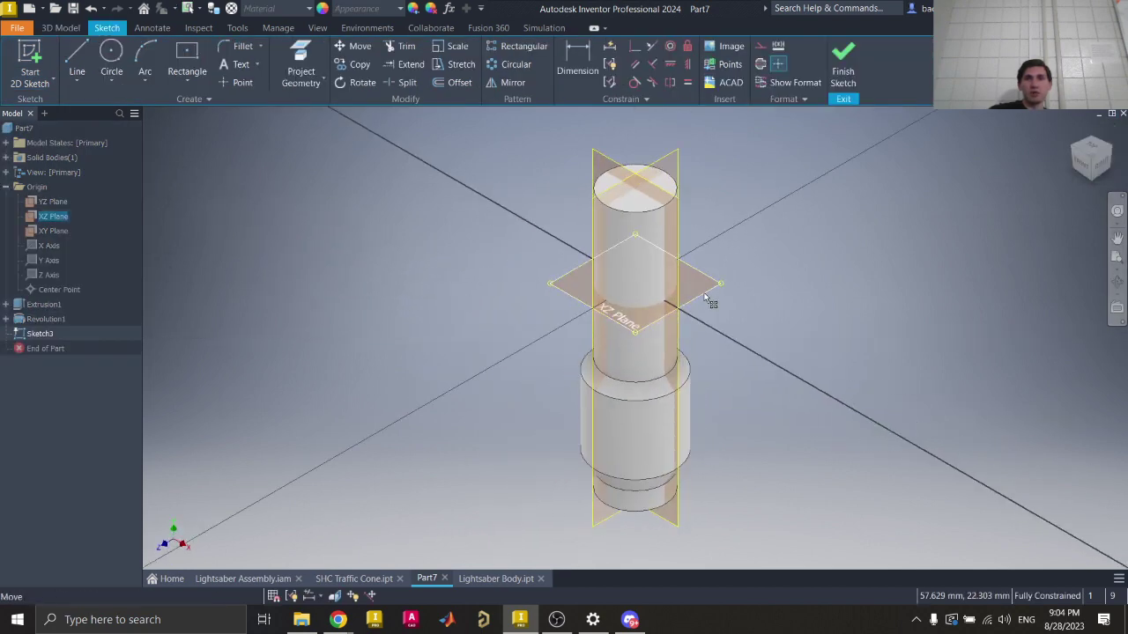
click(713, 306)
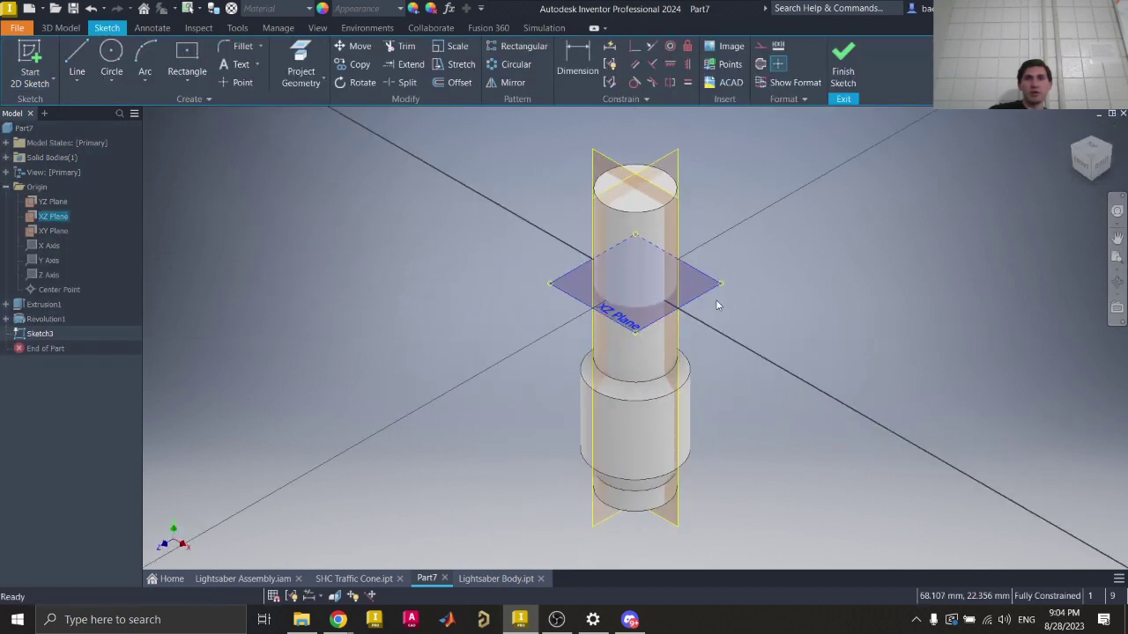
click(1097, 150)
click(845, 324)
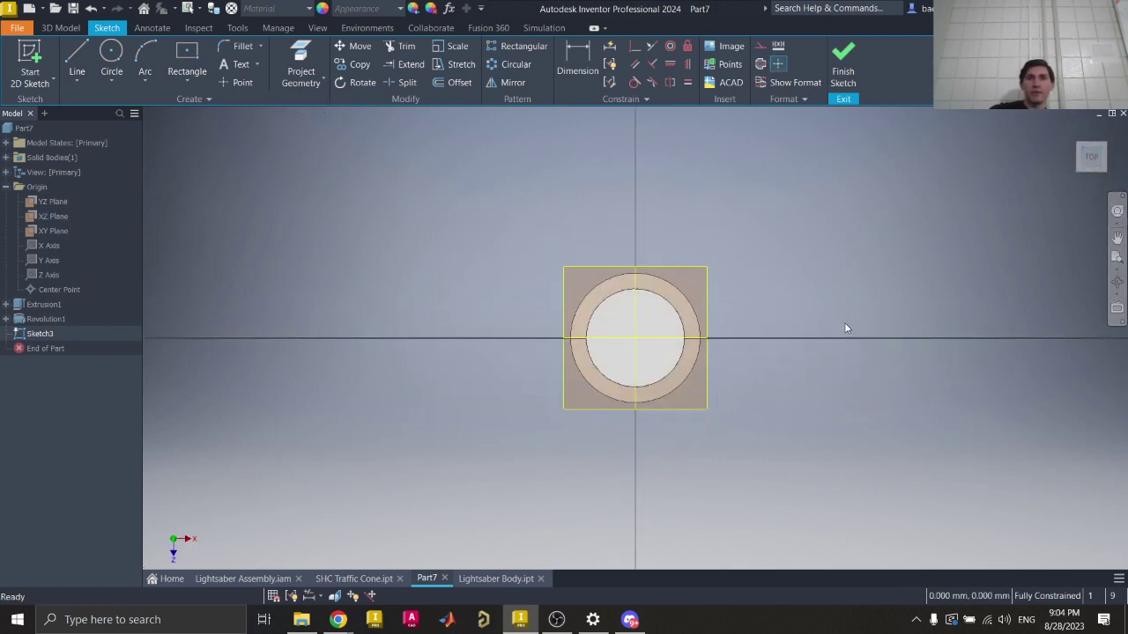
Step: Project the circular edge of the cylinder's upper end face into the sketch and finish the sketch
drag(1093, 158, 1072, 134)
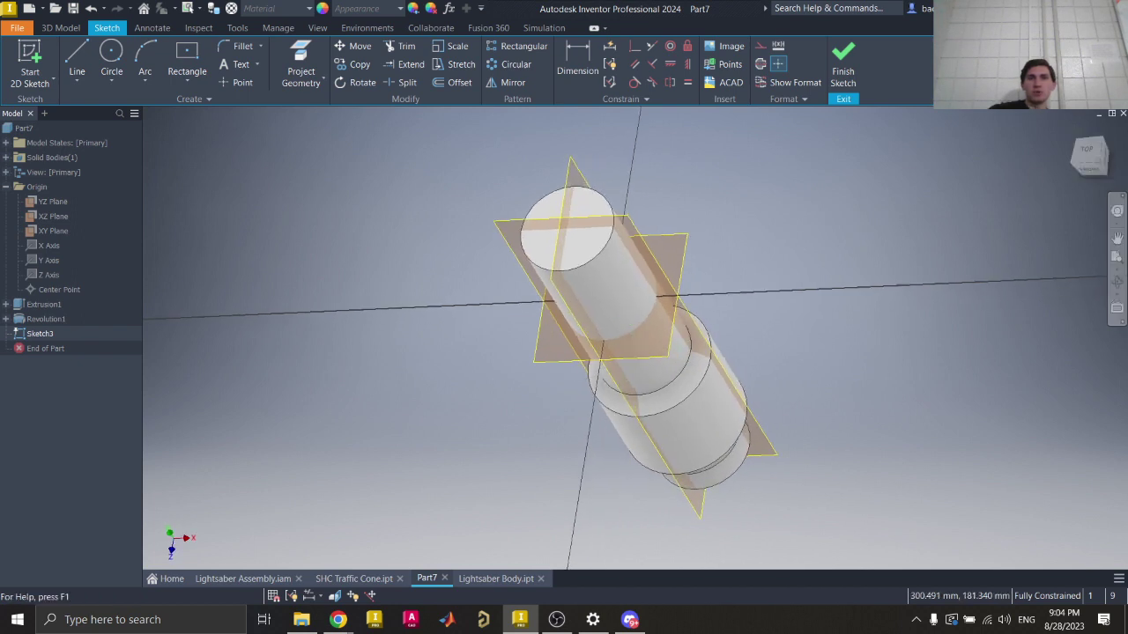
scroll(658, 289, down, 5)
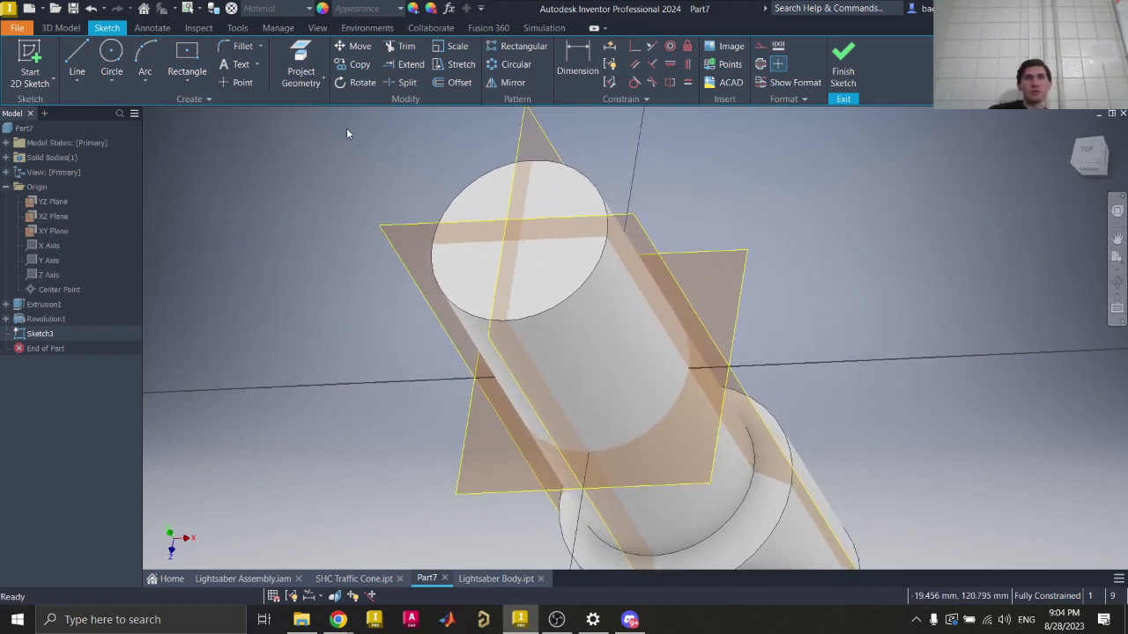
click(301, 67)
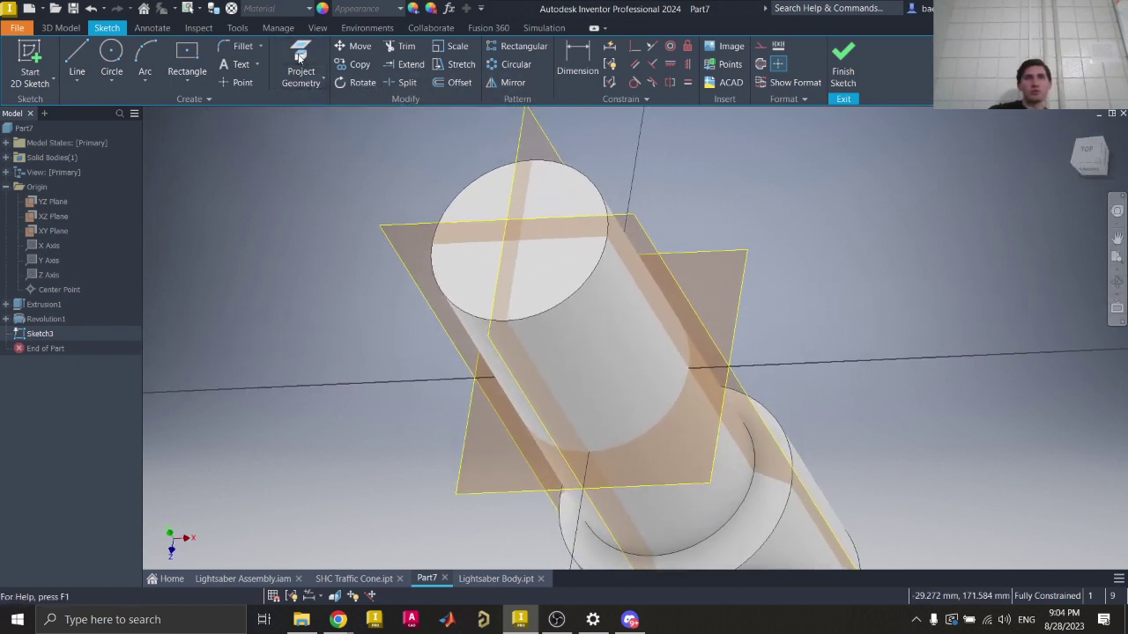
click(579, 174)
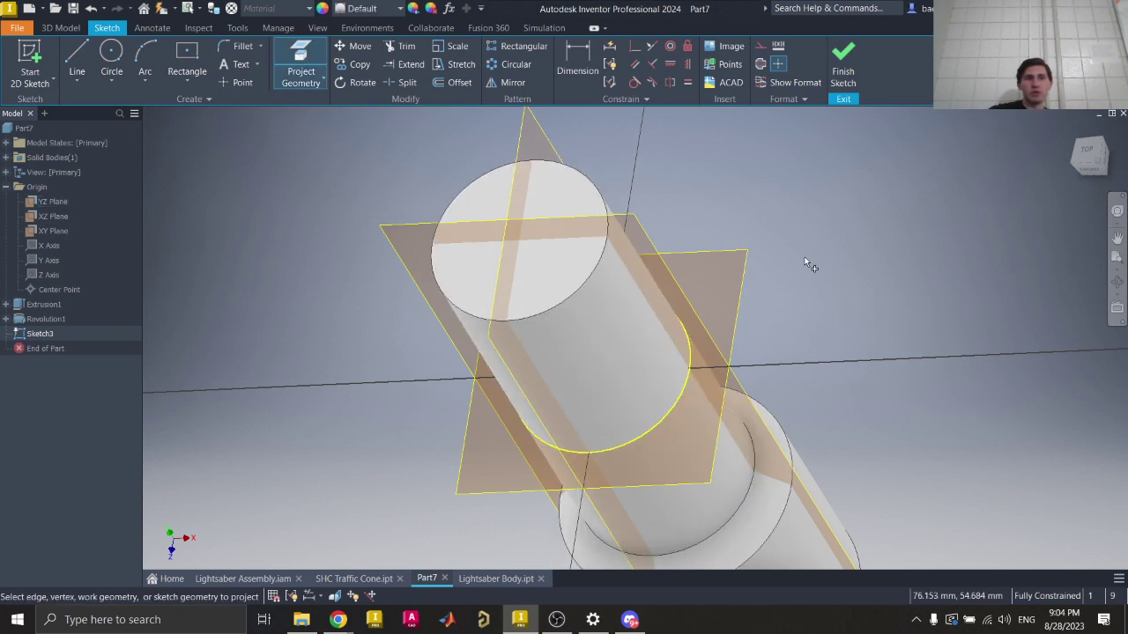
key(Escape)
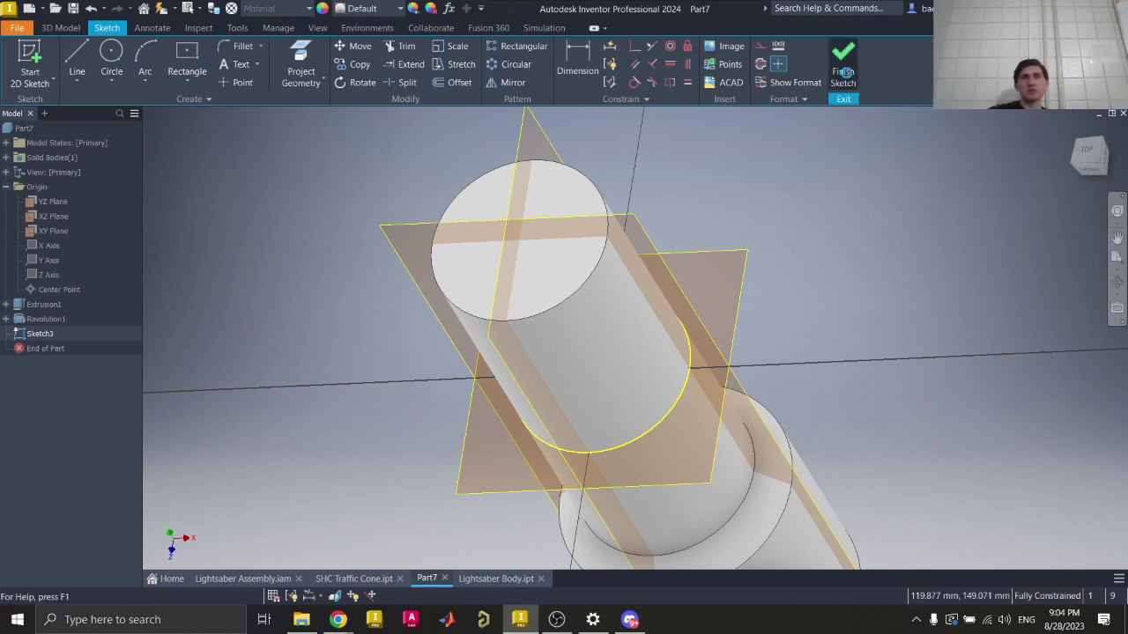
click(845, 74)
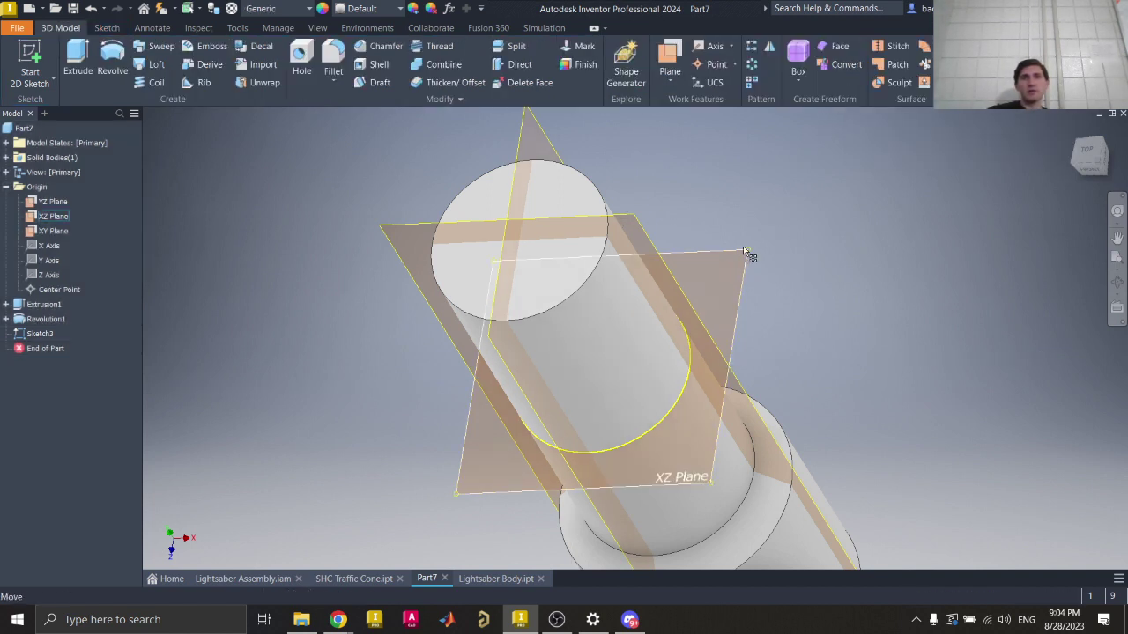
Step: Expand the base extrusion in the model tree and make its circle sketch visible
scroll(282, 230, up, 3)
middle_drag(286, 238, 435, 236)
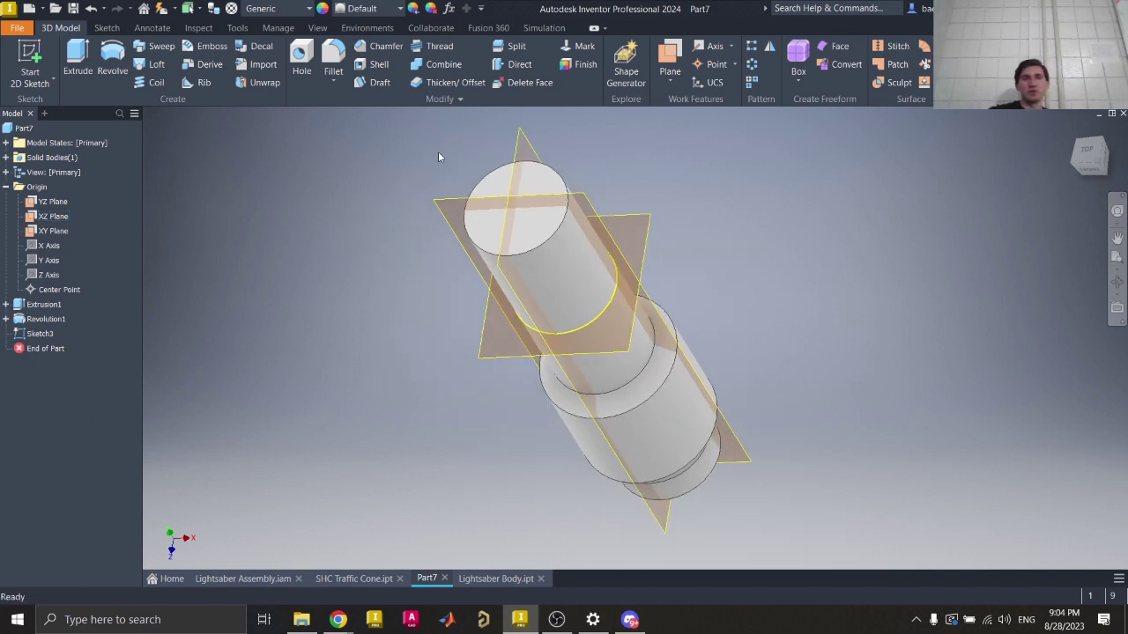
click(8, 305)
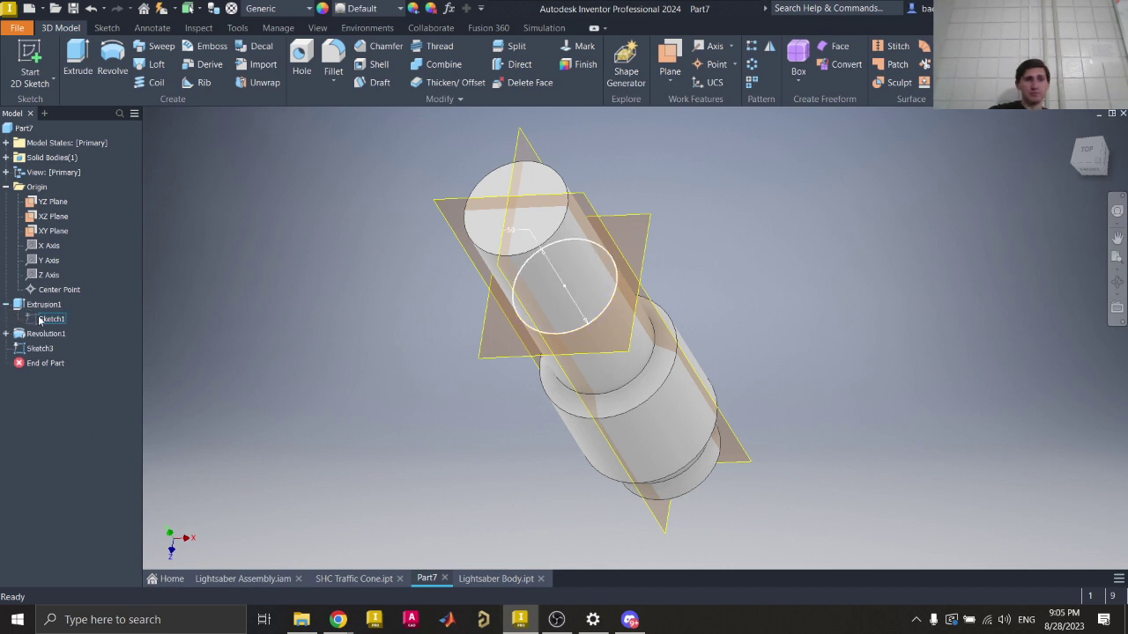
click(50, 319)
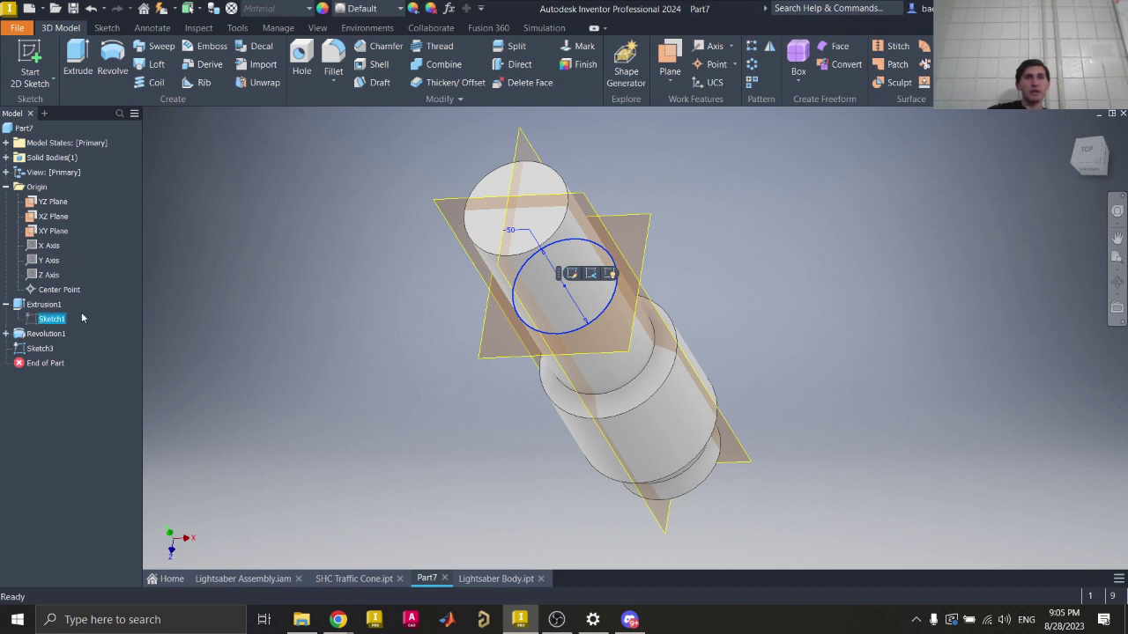
click(80, 318)
click(51, 324)
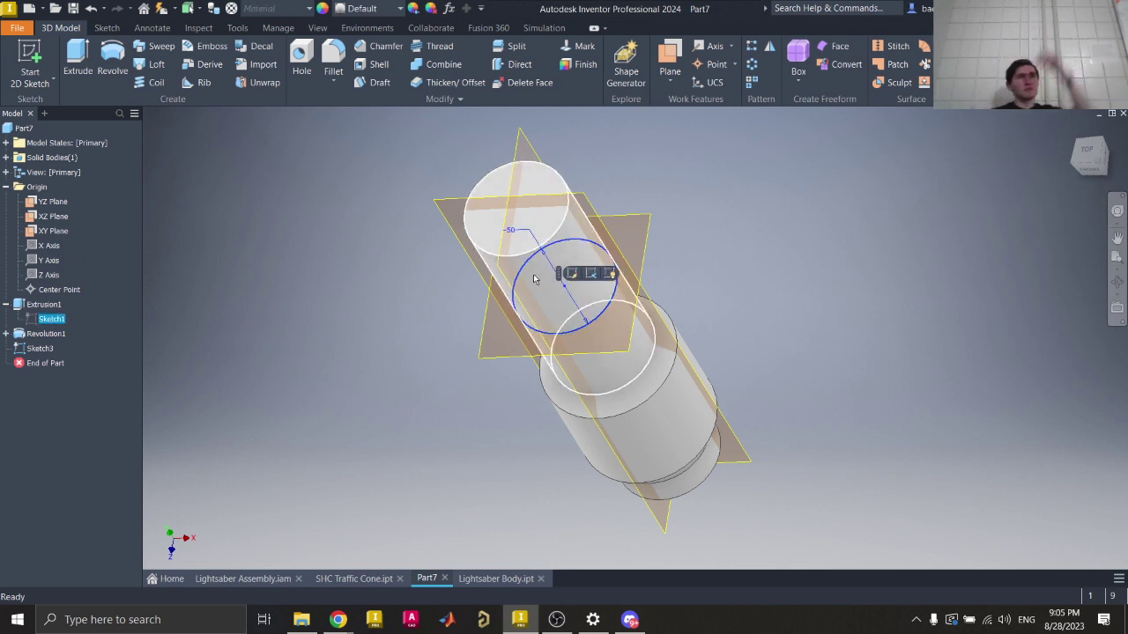
right_click(48, 326)
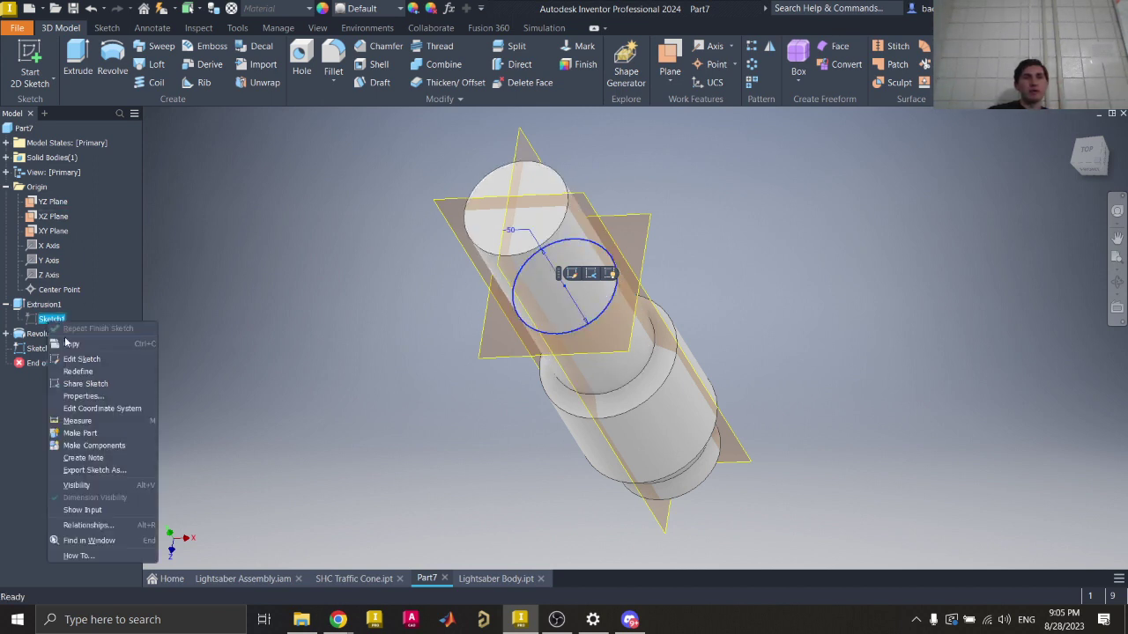
click(76, 484)
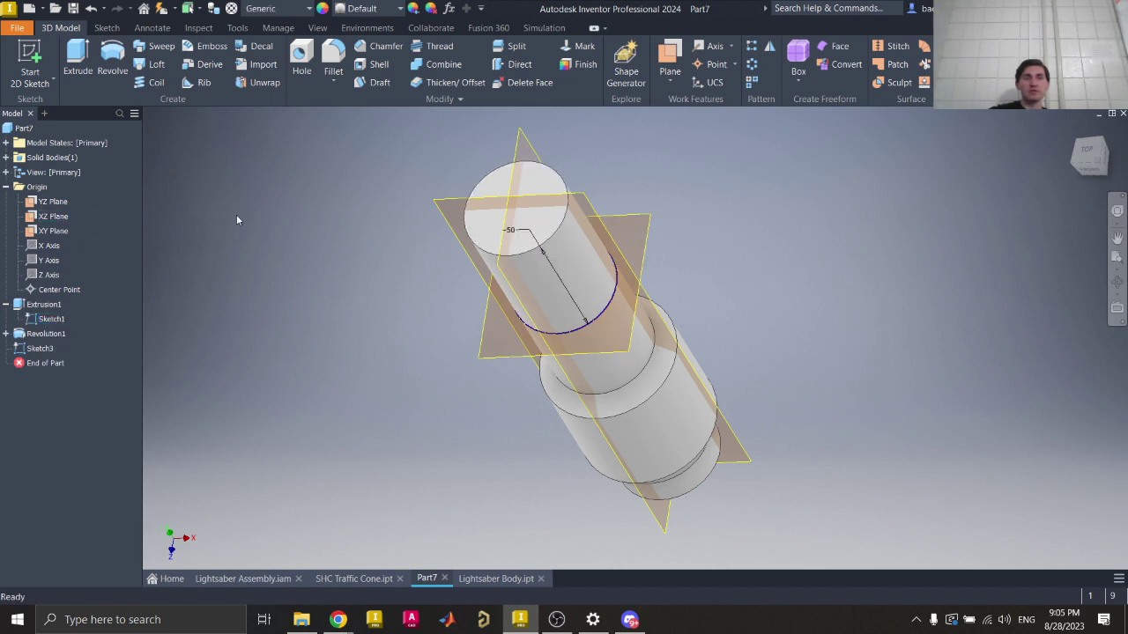
Step: Edit the base extrusion's sketch, set the circle's diameter to 30 mm and finish the sketch
double_click(50, 320)
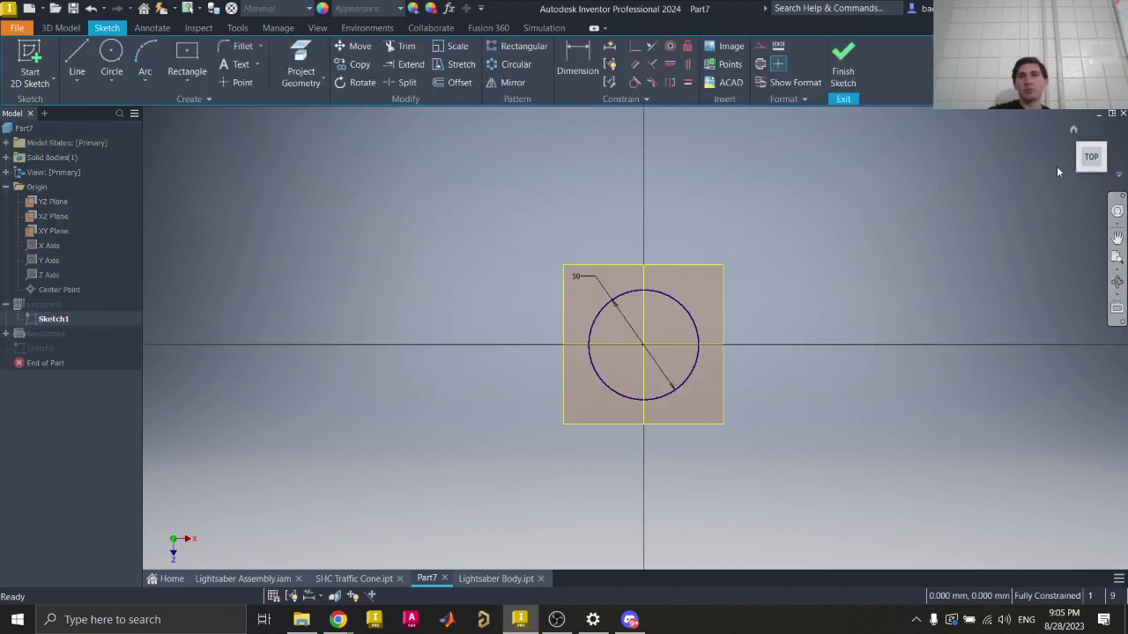
mouse_move(1091, 159)
mouse_down()
mouse_move(1082, 145)
mouse_move(1091, 161)
mouse_up()
click(1088, 149)
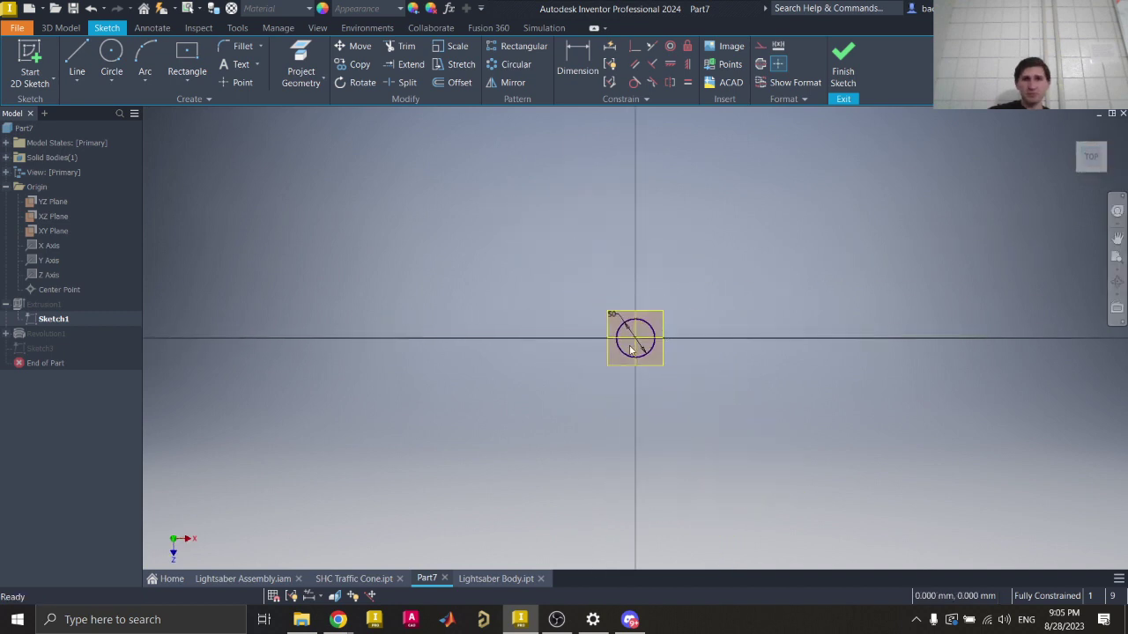
double_click(558, 218)
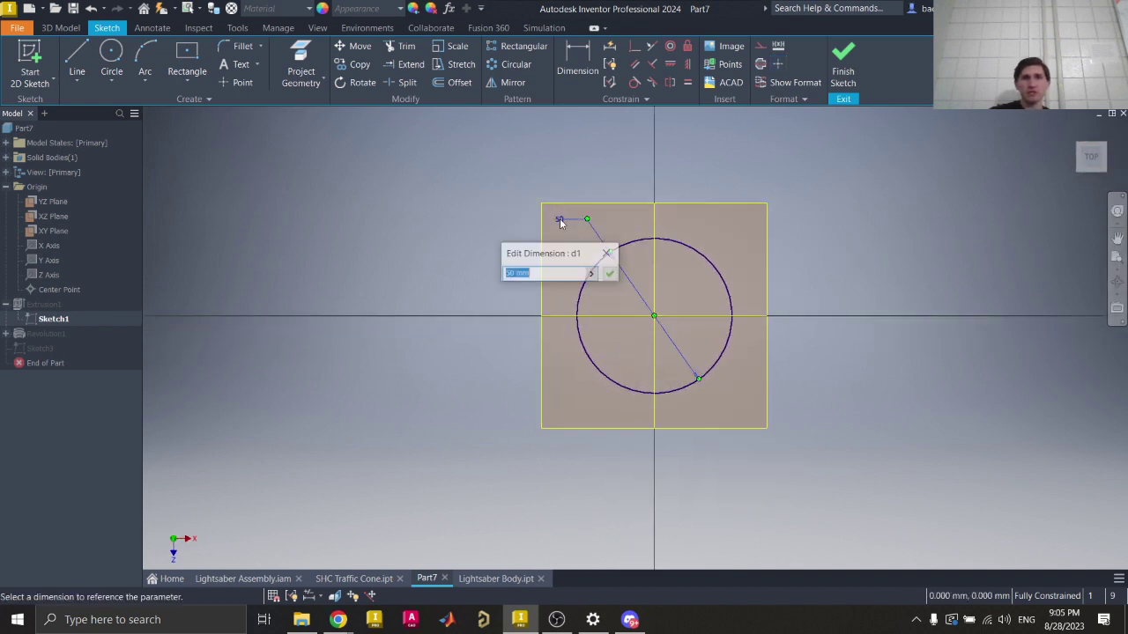
text(30)
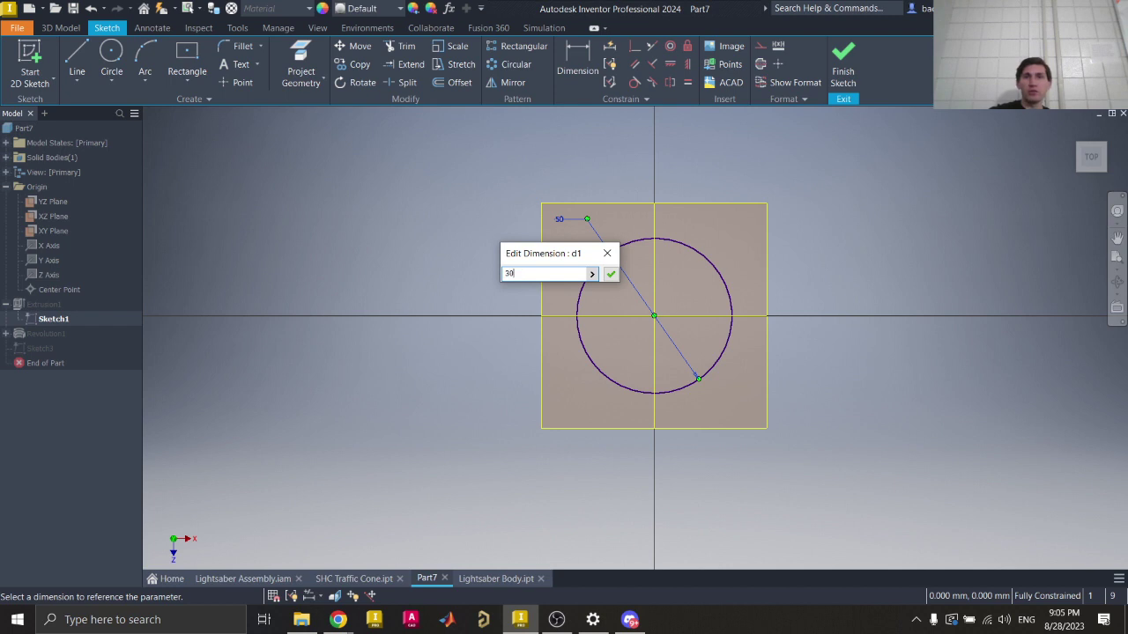
key(Return)
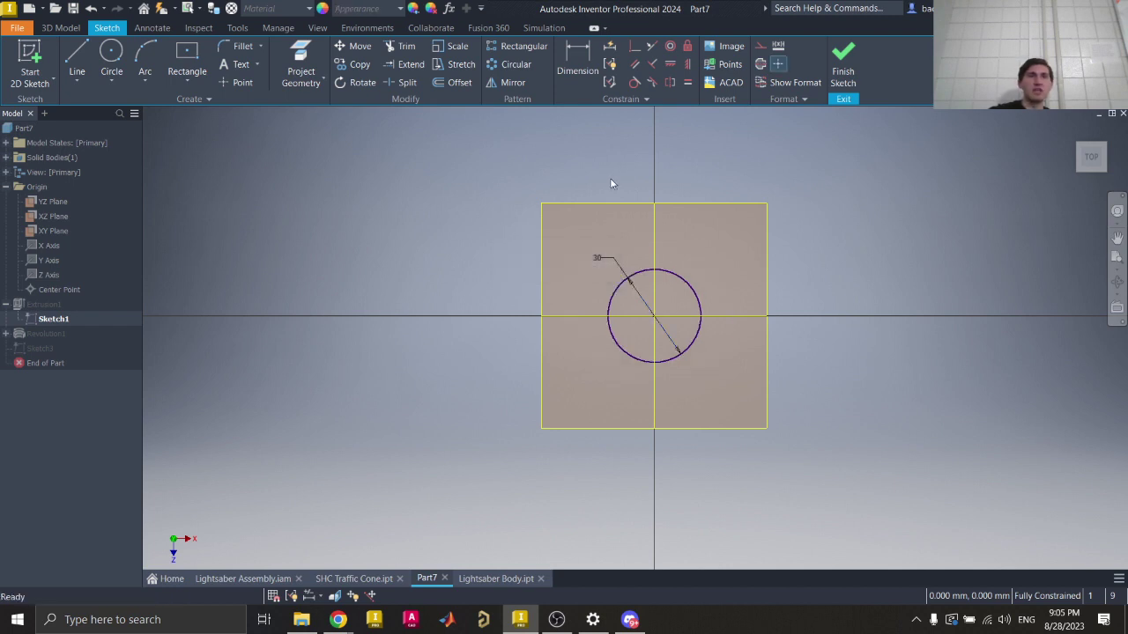
click(843, 71)
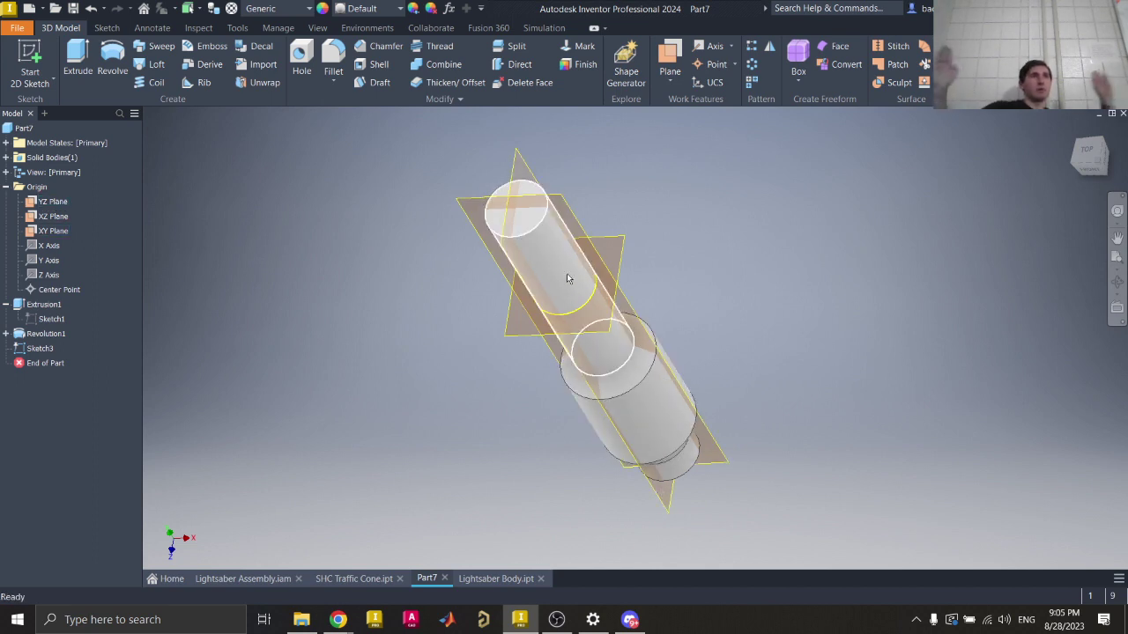
Step: Open the revolved bulge's profile sketch to examine how it follows the cylinder's edge, and close it
mouse_move(587, 297)
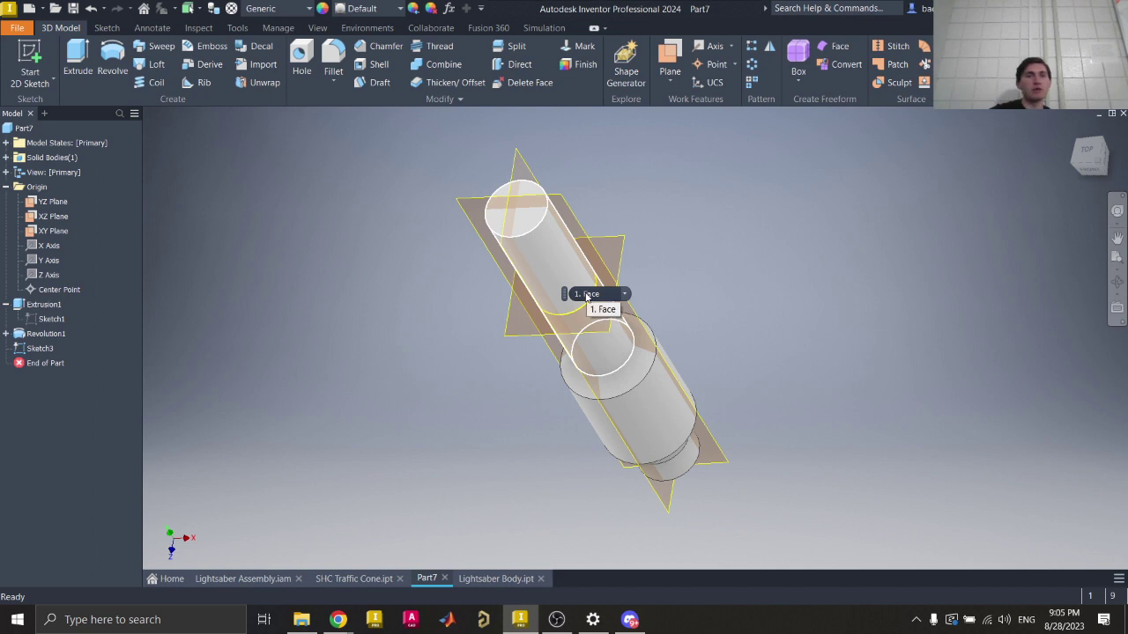
click(6, 333)
double_click(60, 348)
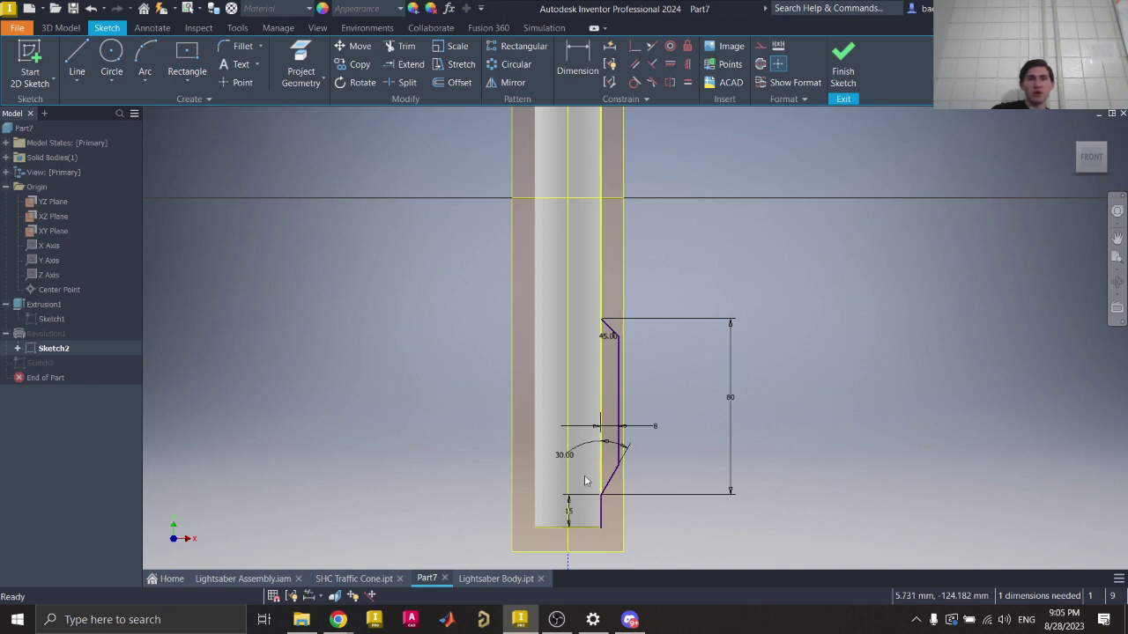
click(844, 71)
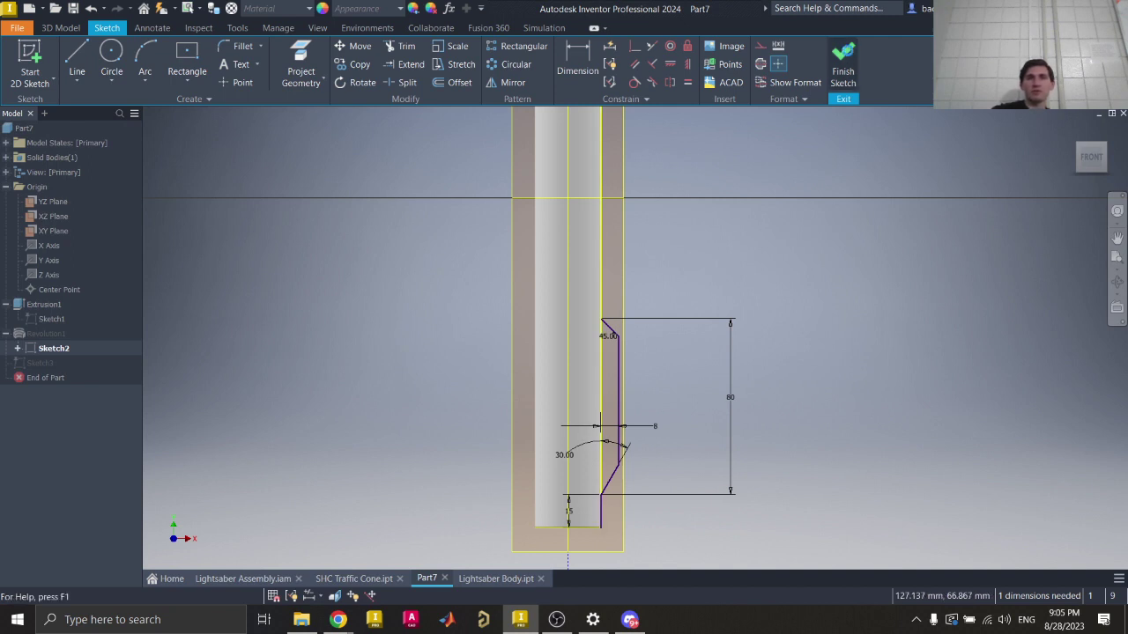
Step: Set the base circle's diameter back to 50 mm, finish the sketch and reopen it briefly to check the dimension
double_click(51, 320)
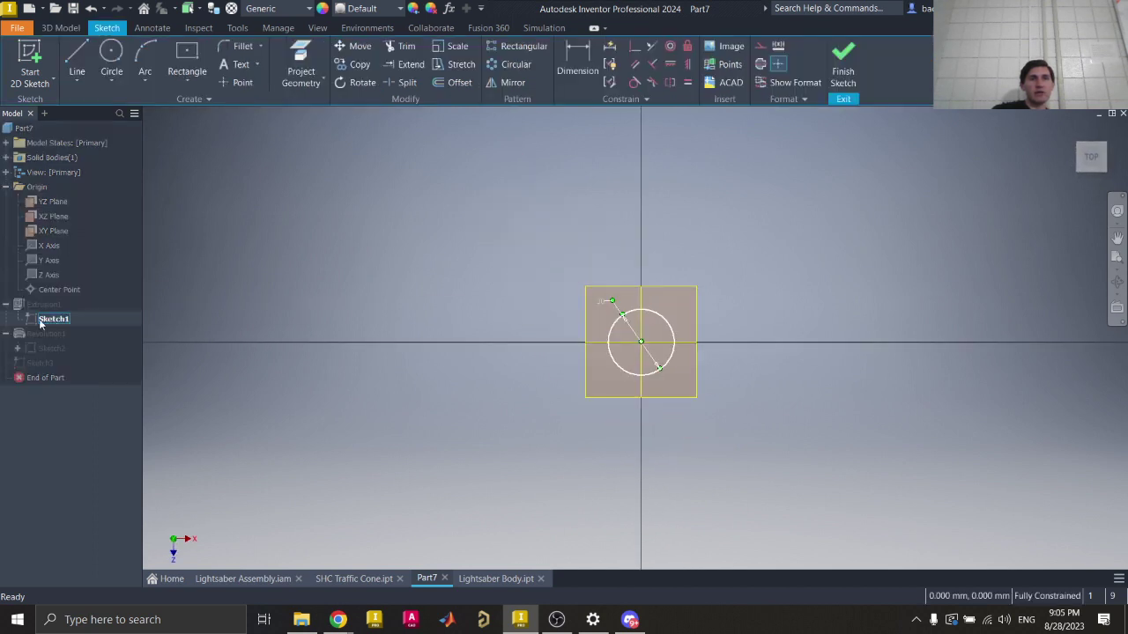
double_click(612, 301)
text(50)
key(Return)
click(842, 69)
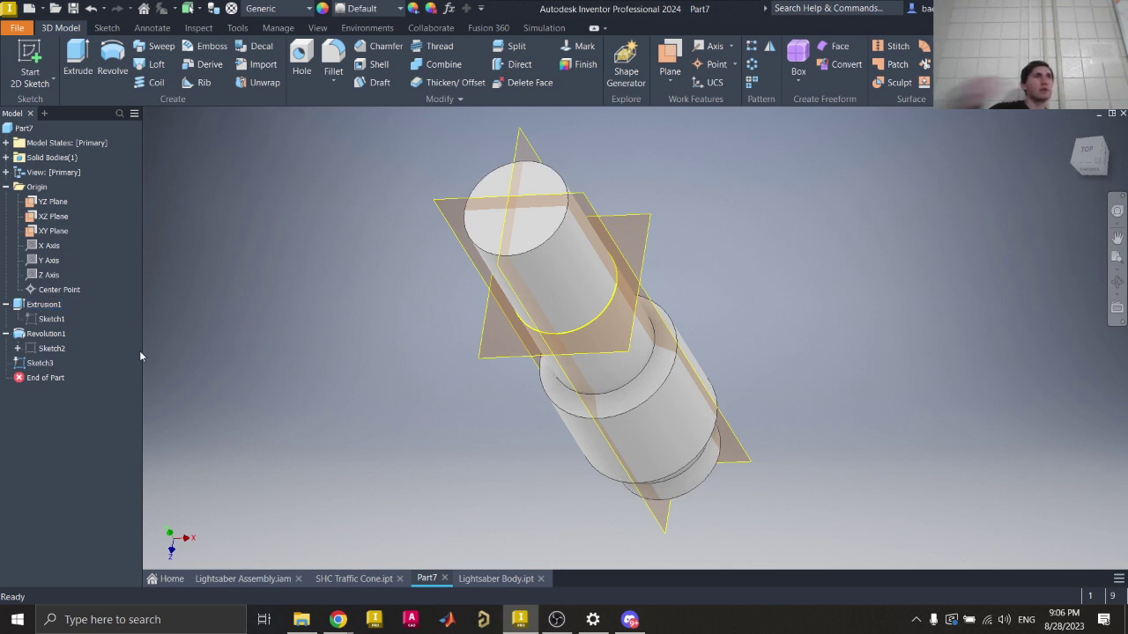
double_click(51, 318)
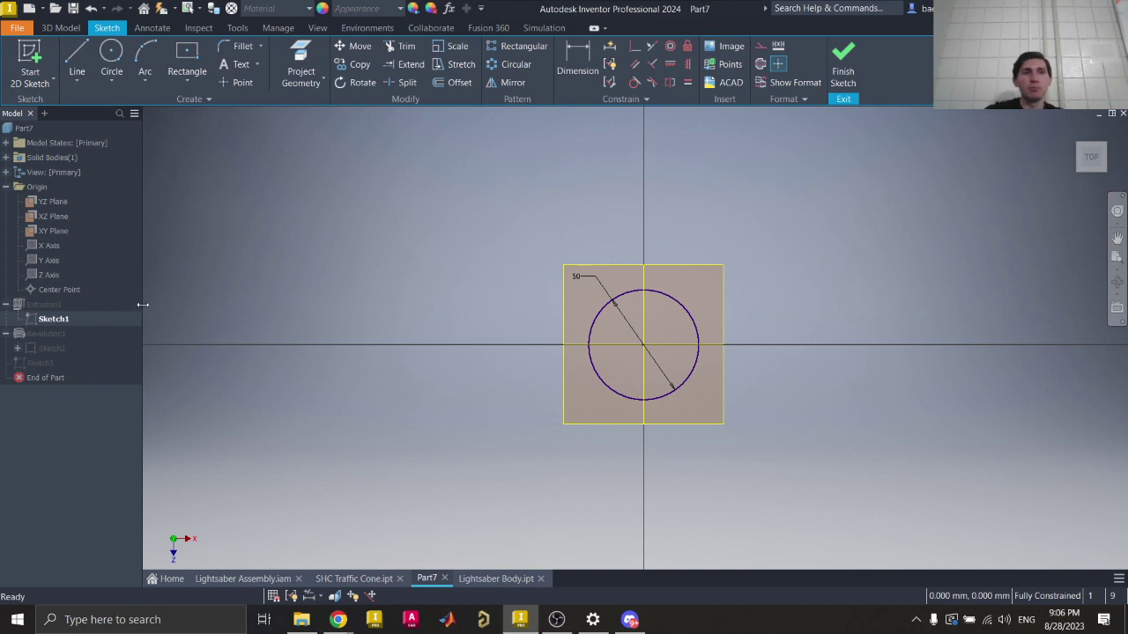
click(845, 74)
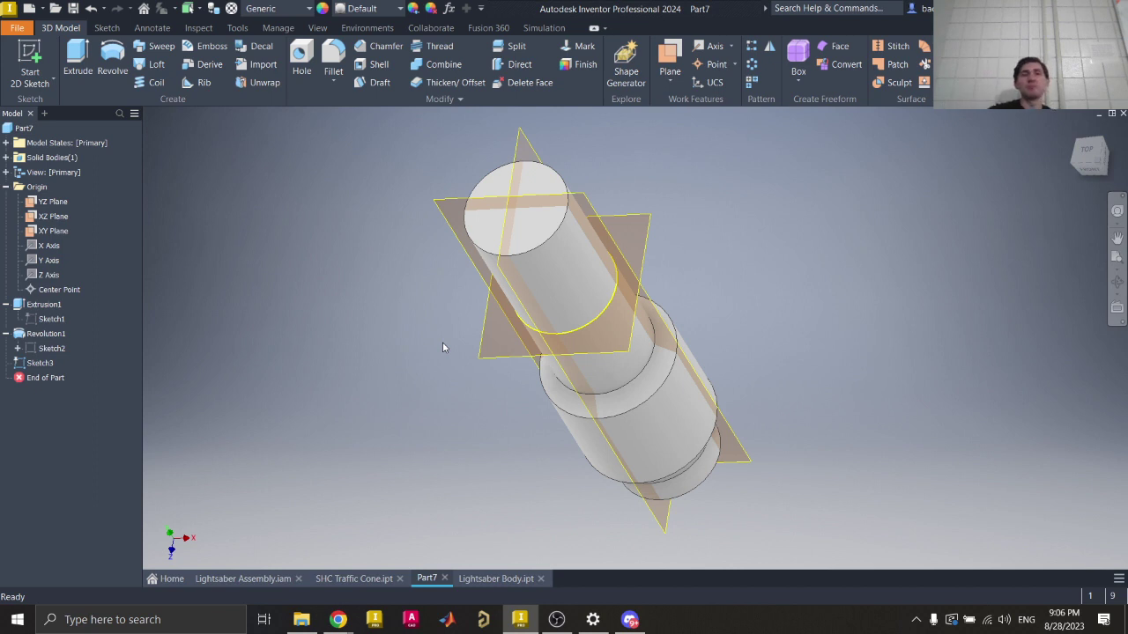
Step: Reopen the XZ-plane sketch with the projected circle for editing and view it straight from above
click(33, 366)
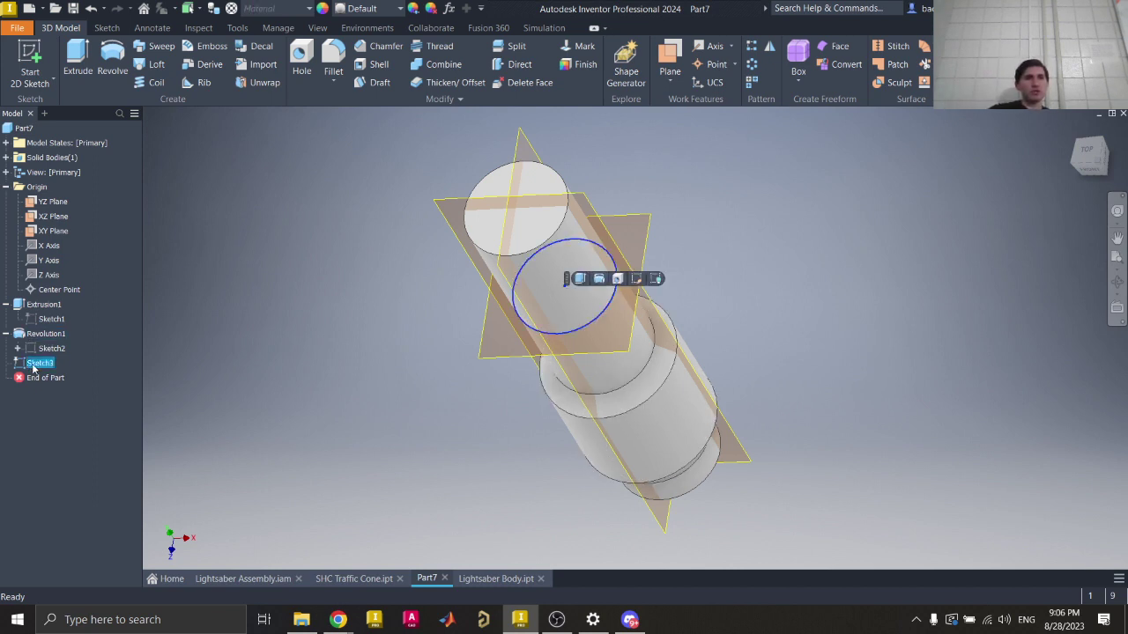
click(33, 365)
double_click(34, 364)
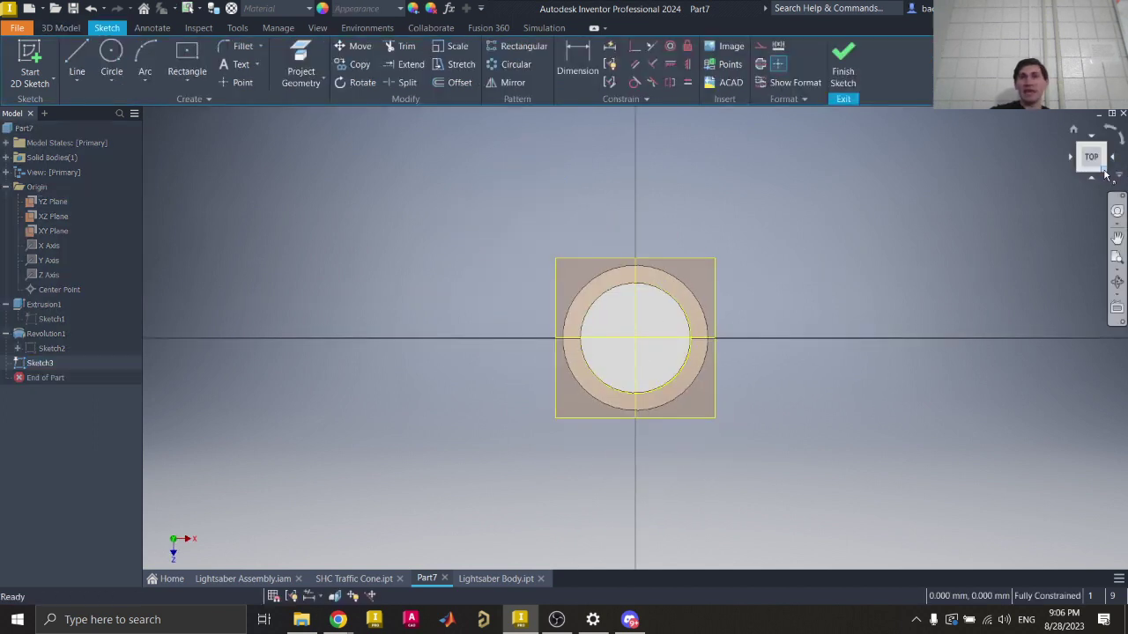
drag(1090, 158, 1057, 132)
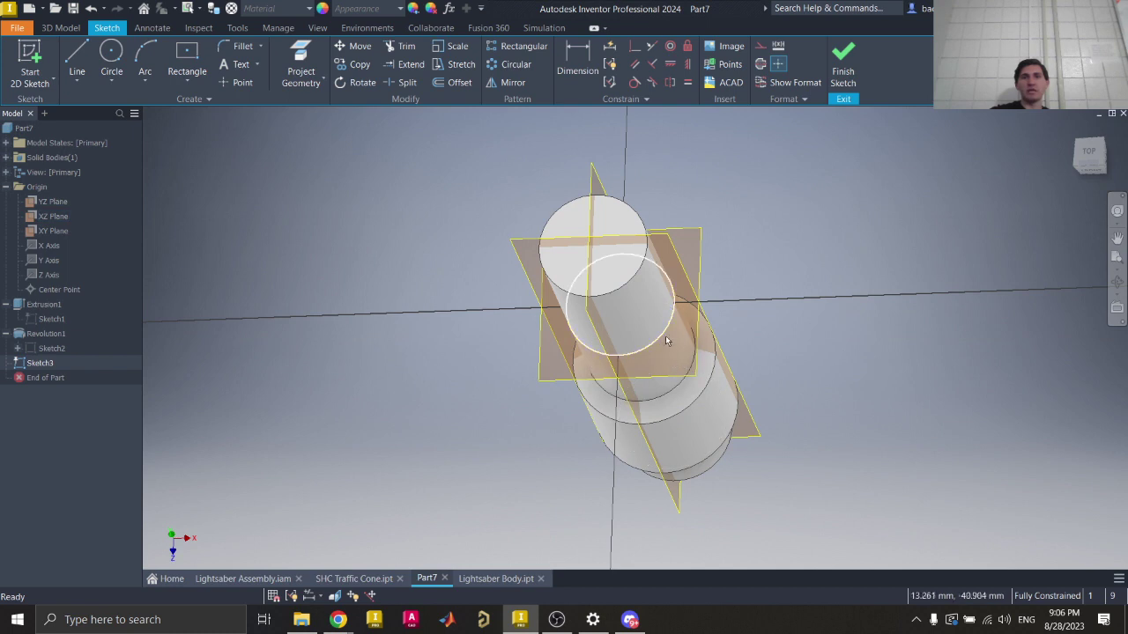
click(1096, 156)
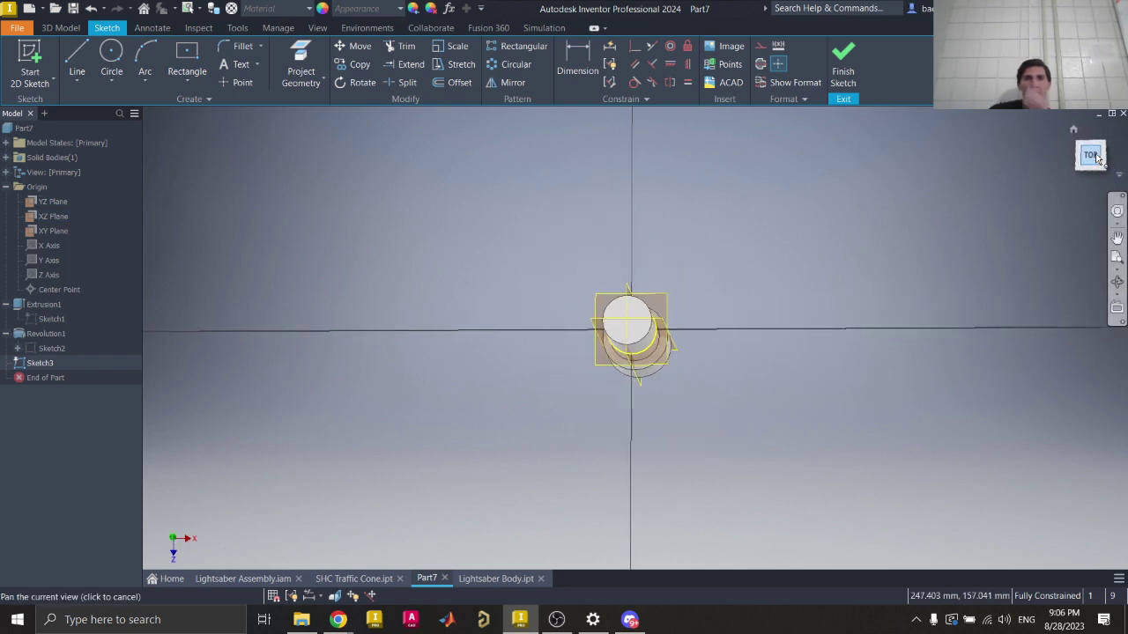
scroll(626, 328, up, 3)
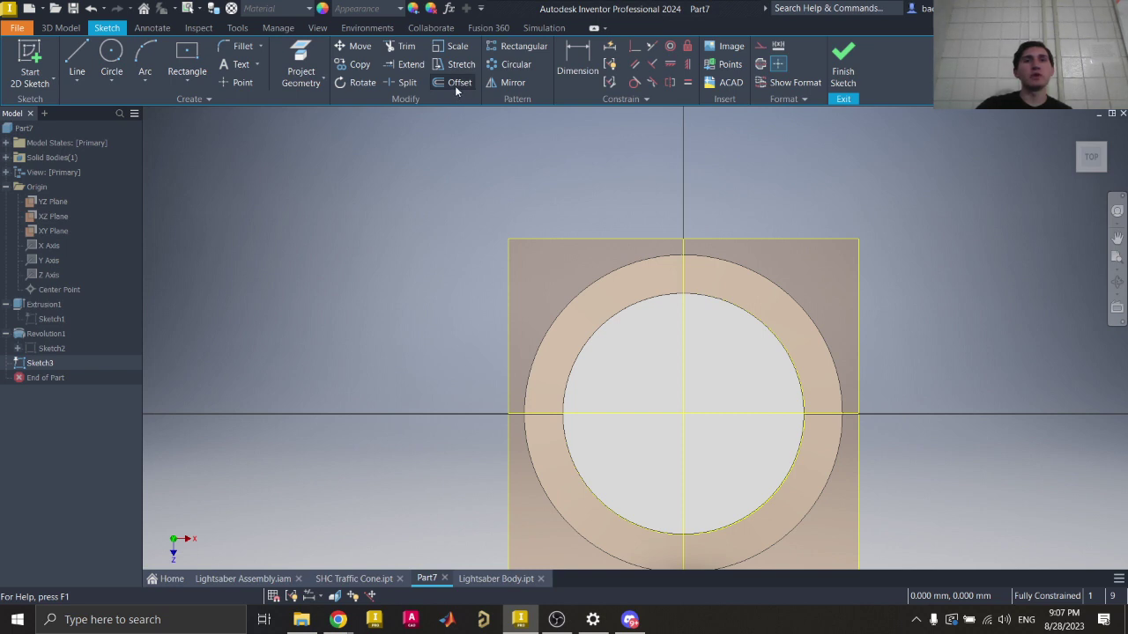
Step: Offset the projected circle outward by 2 mm on the XZ-plane sketch and finish the sketch
click(455, 85)
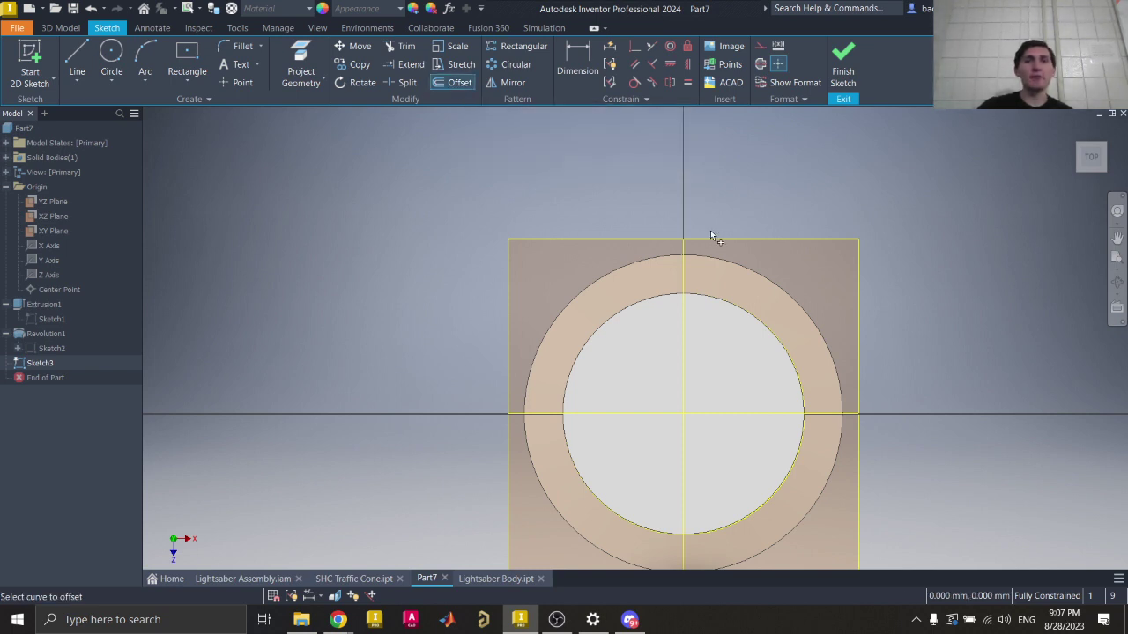
click(764, 324)
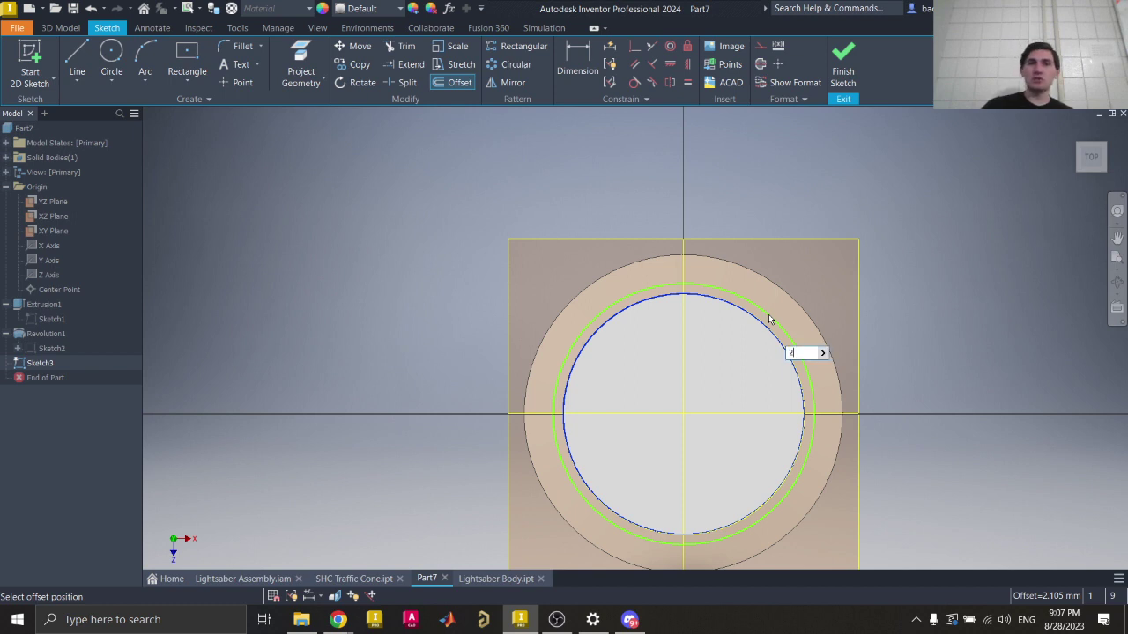
click(770, 318)
key(Escape)
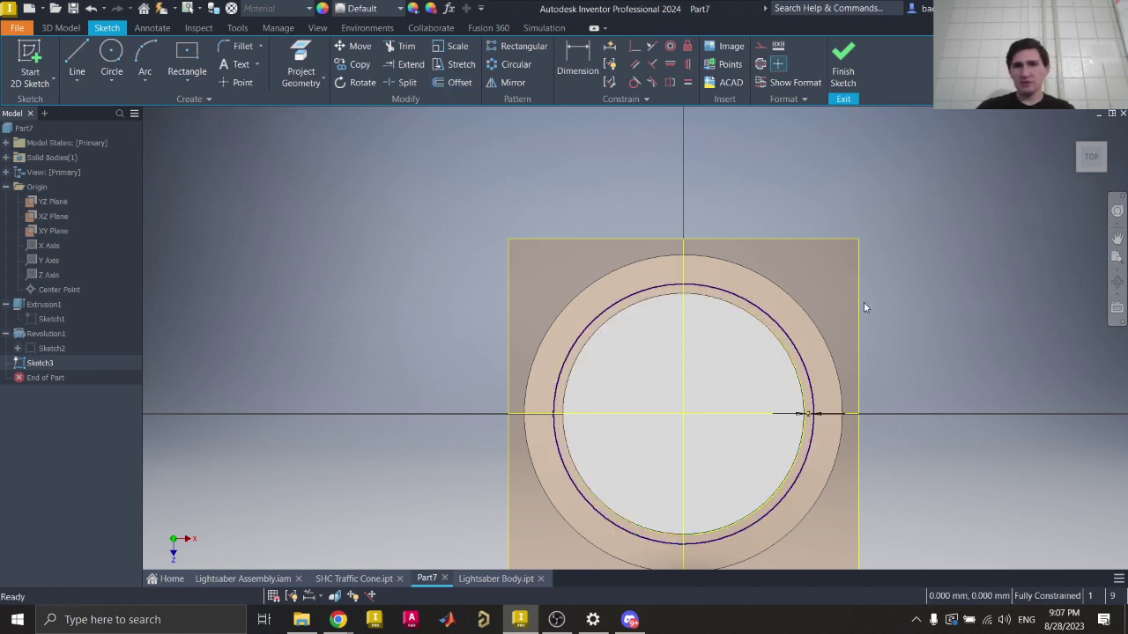
click(843, 73)
Step: Examine the projected circle and its offset copy around the cylinder from an angled view
scroll(609, 286, up, 5)
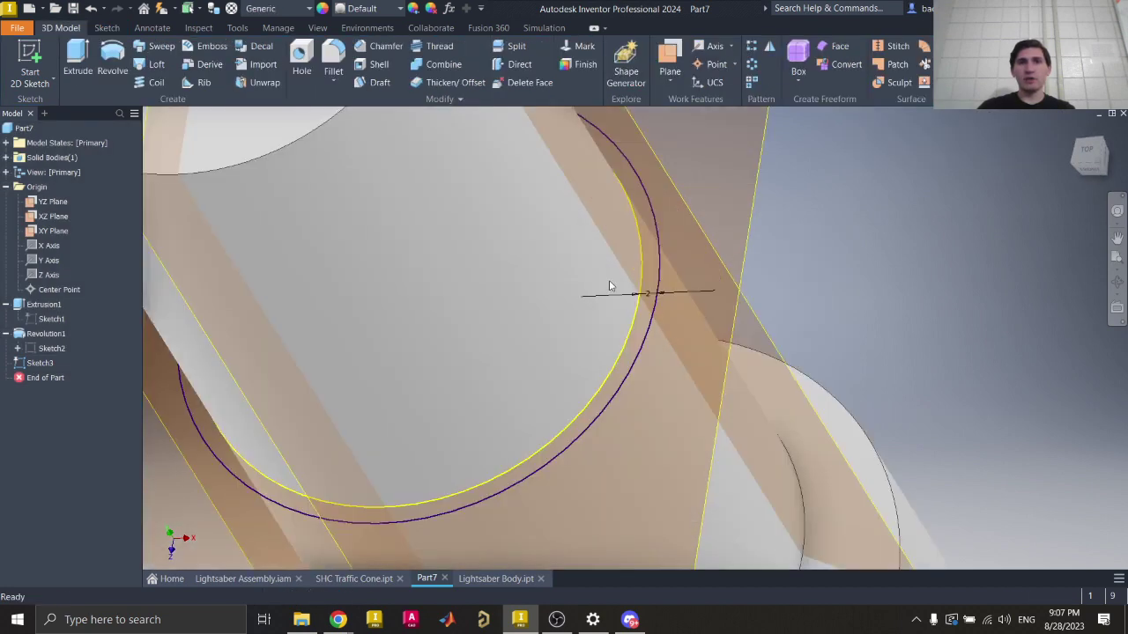
scroll(609, 287, up, 3)
click(664, 335)
scroll(652, 339, down, 6)
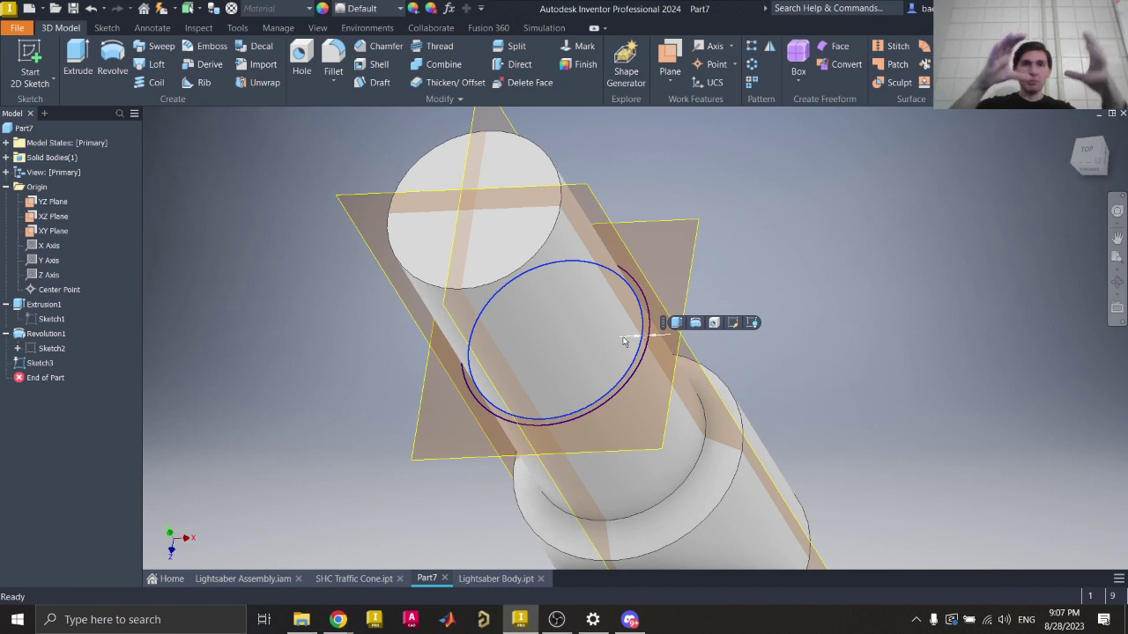
click(765, 228)
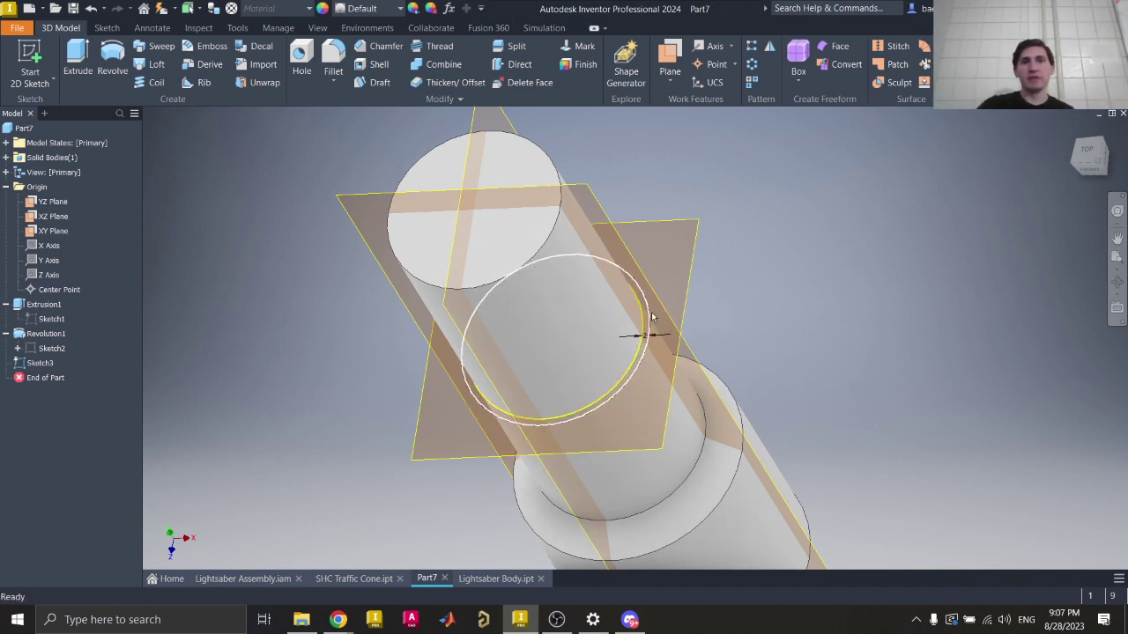
click(650, 328)
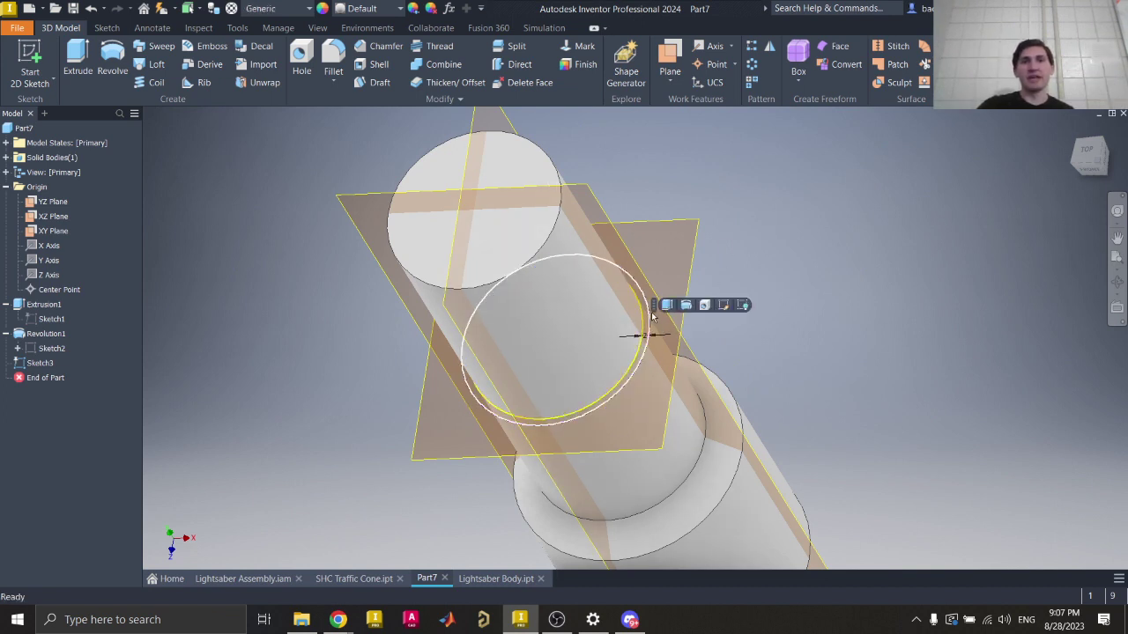
click(822, 342)
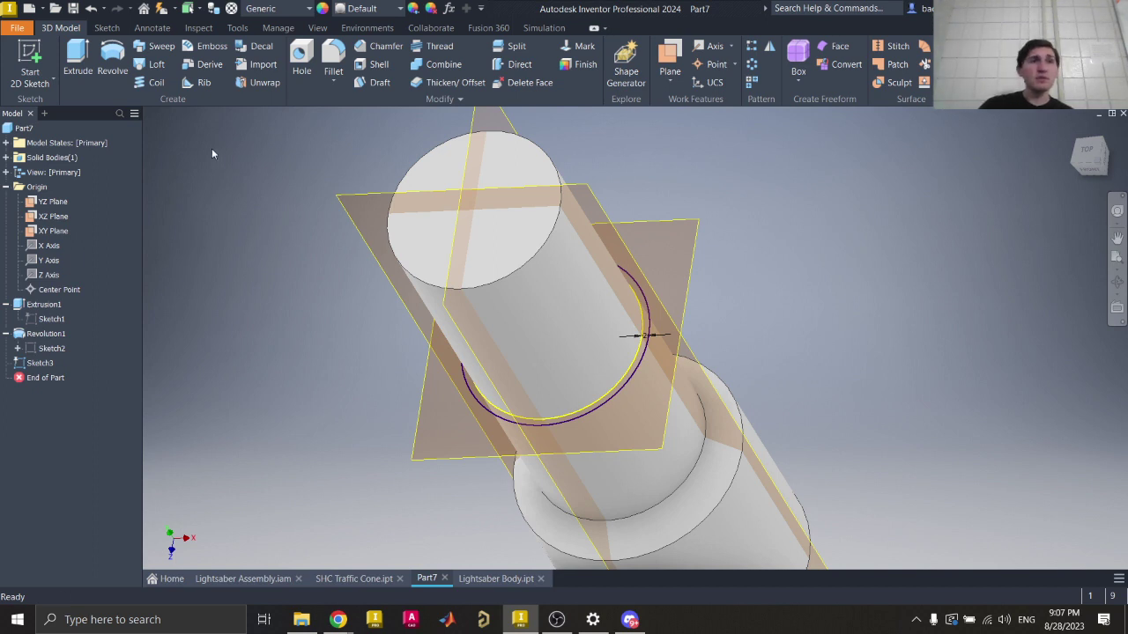
Step: Start extruding the profile inside the offset circle and set the extrusion direction to symmetric
click(80, 68)
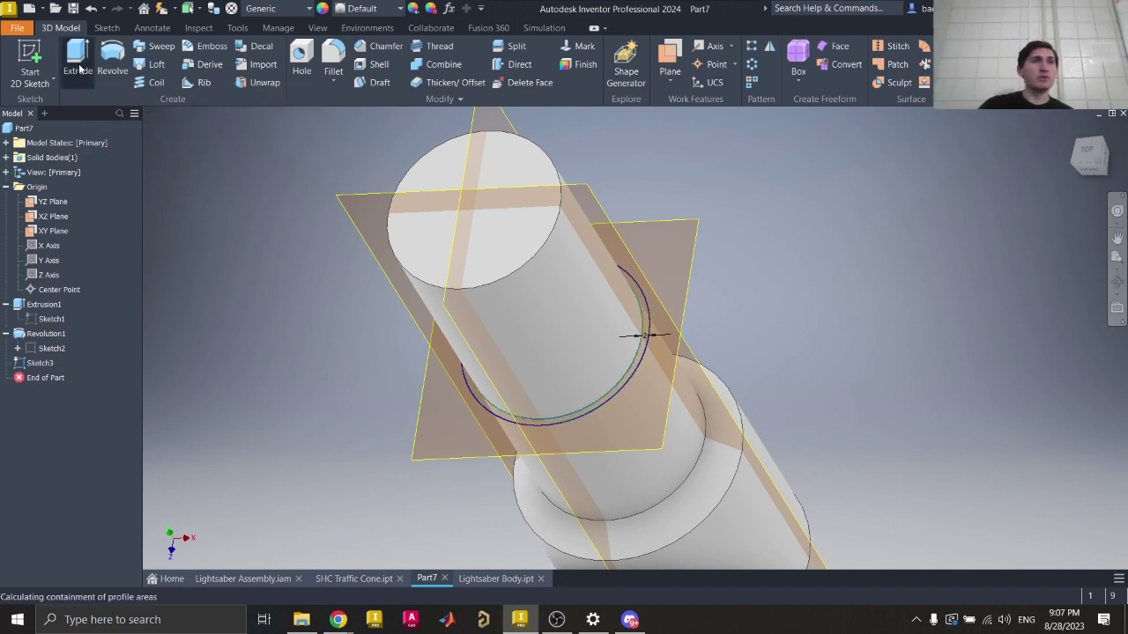
scroll(648, 316, up, 3)
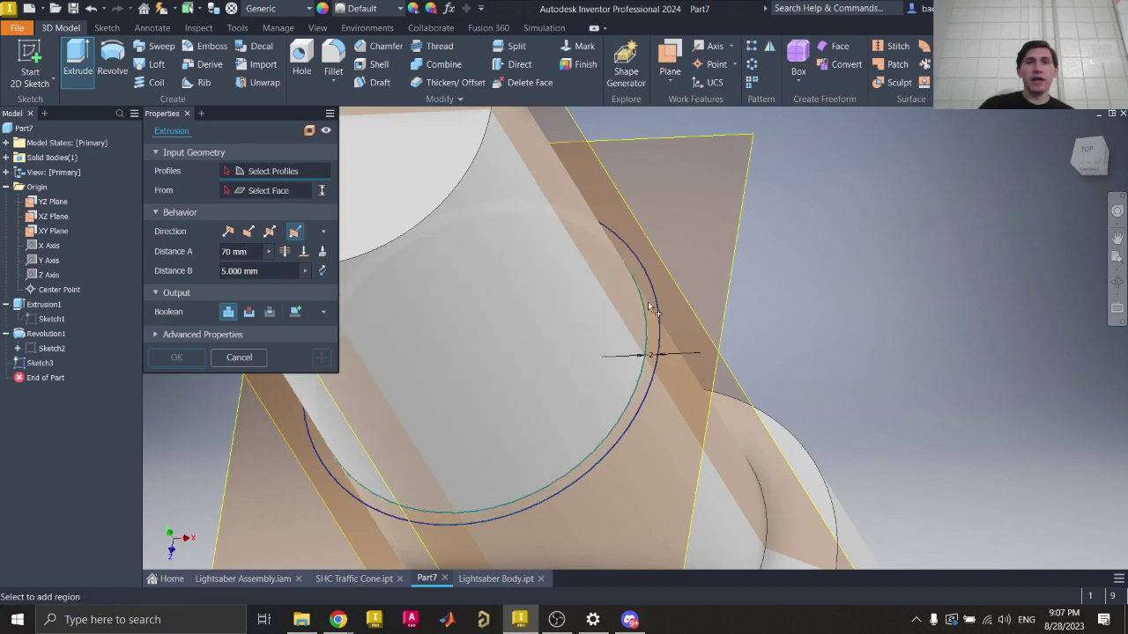
click(649, 308)
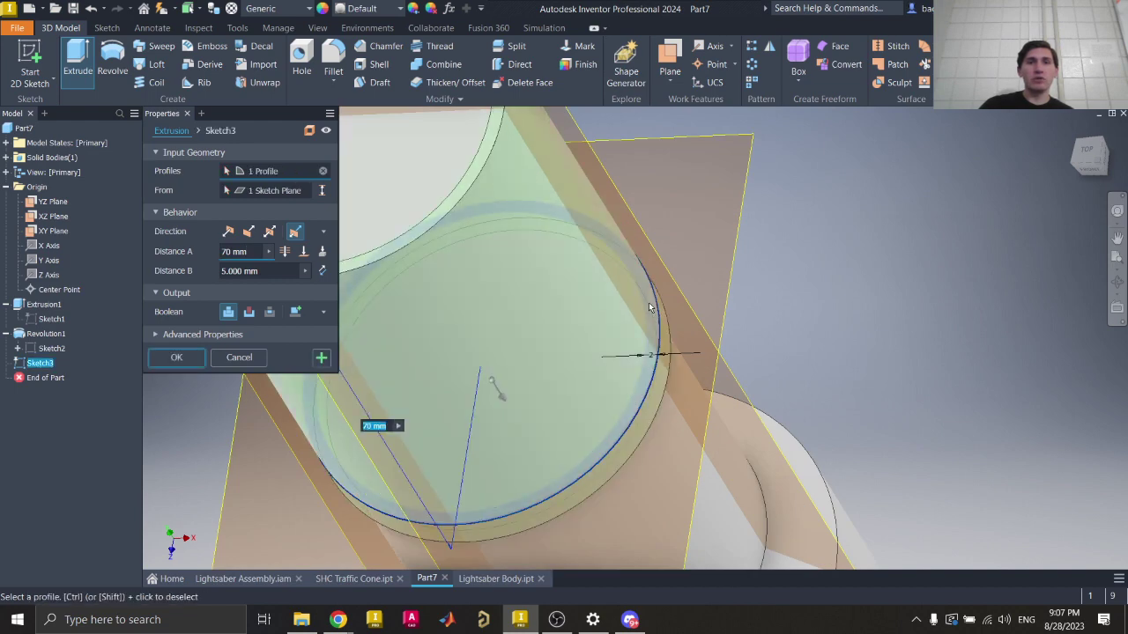
scroll(649, 309, down, 5)
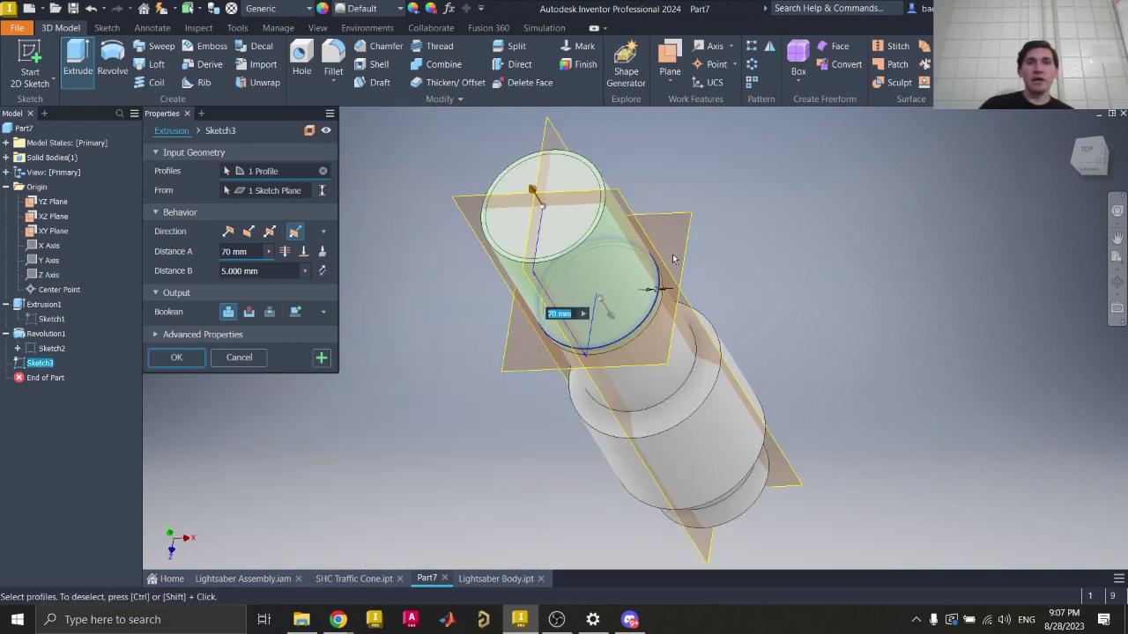
click(1090, 167)
scroll(632, 316, up, 7)
scroll(616, 451, down, 5)
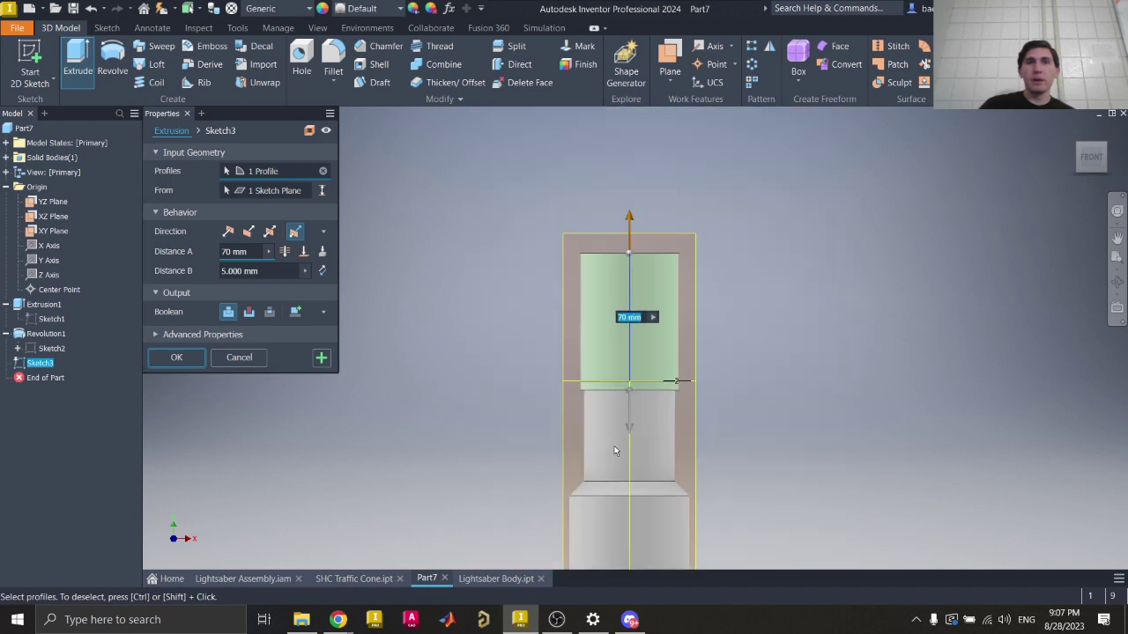
scroll(642, 412, up, 3)
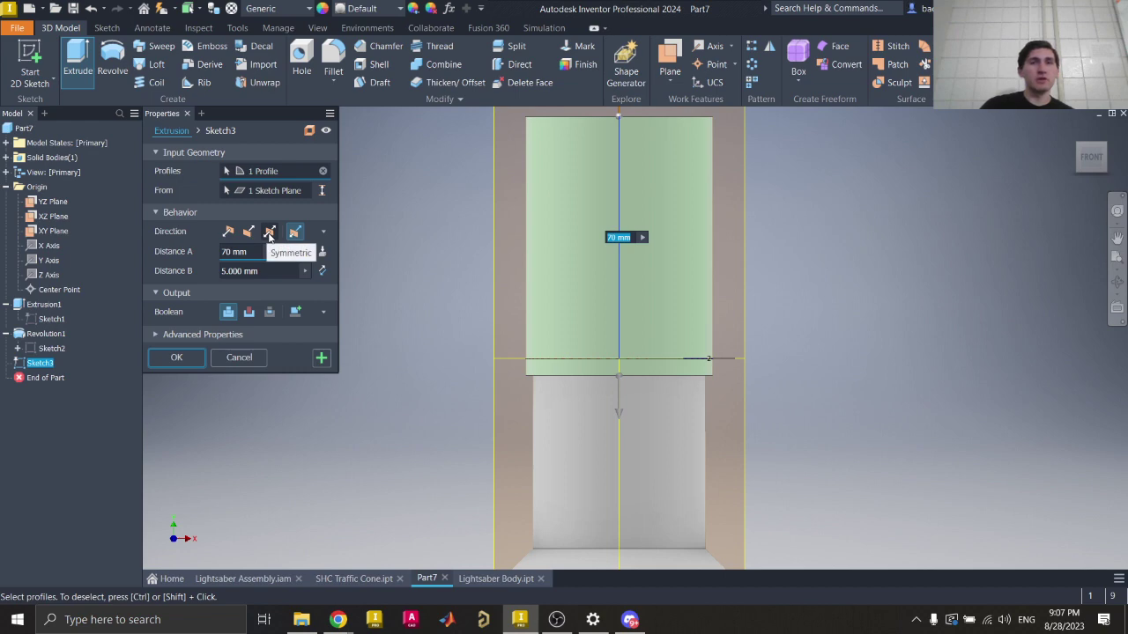
click(270, 233)
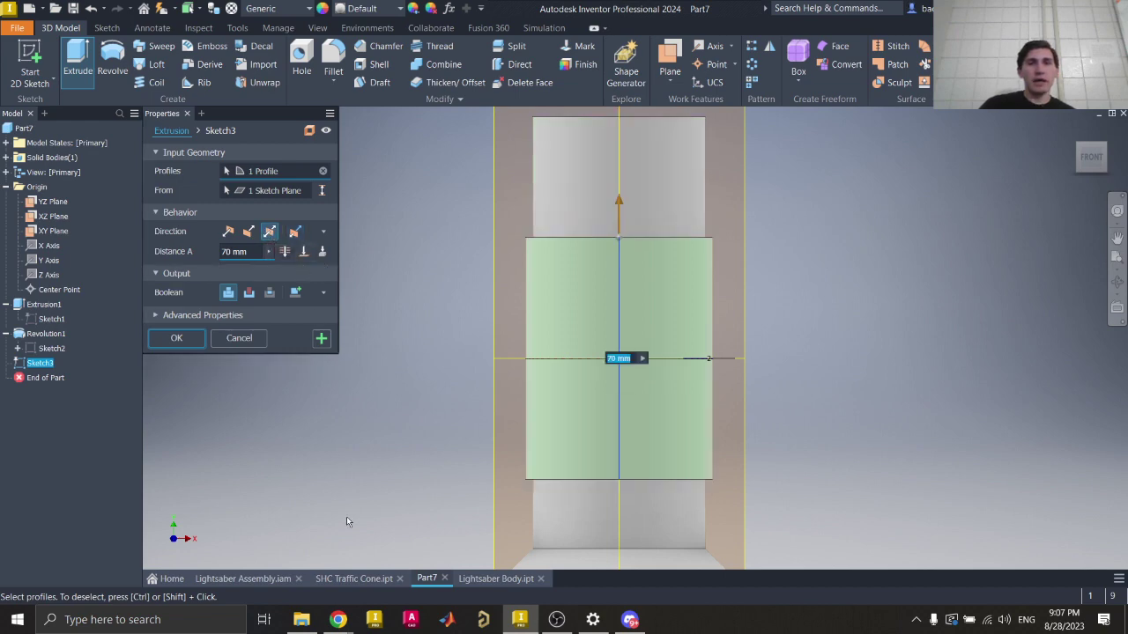
Step: Switch to Chrome to check the metal ring on the lightsaber reference picture, and return to Inventor
mouse_move(339, 619)
click(397, 572)
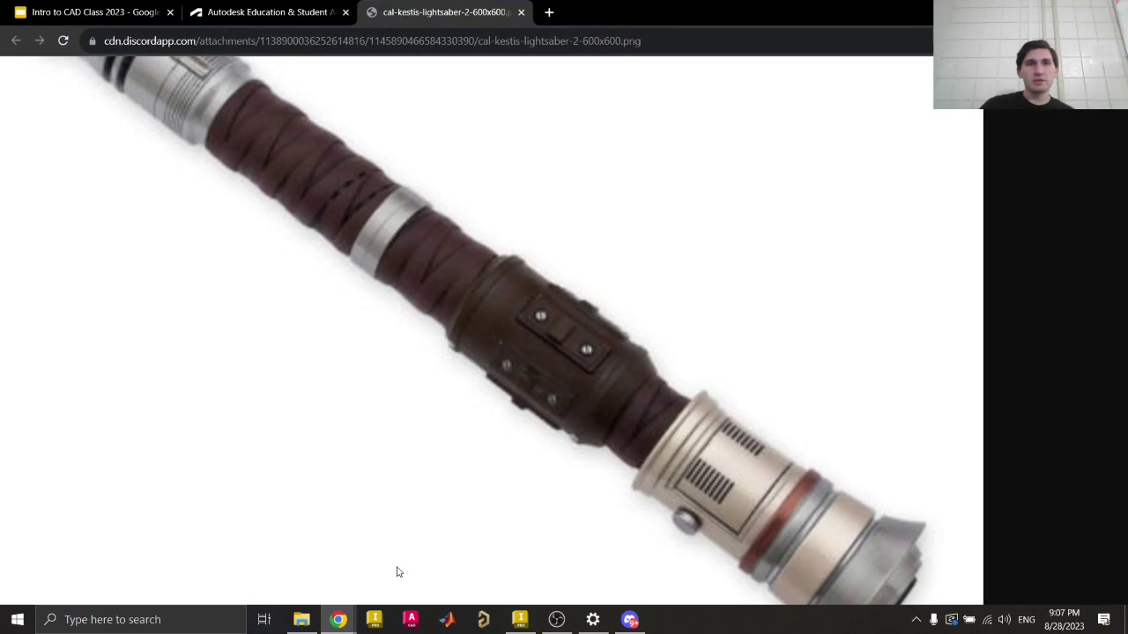
click(629, 619)
click(628, 628)
click(522, 622)
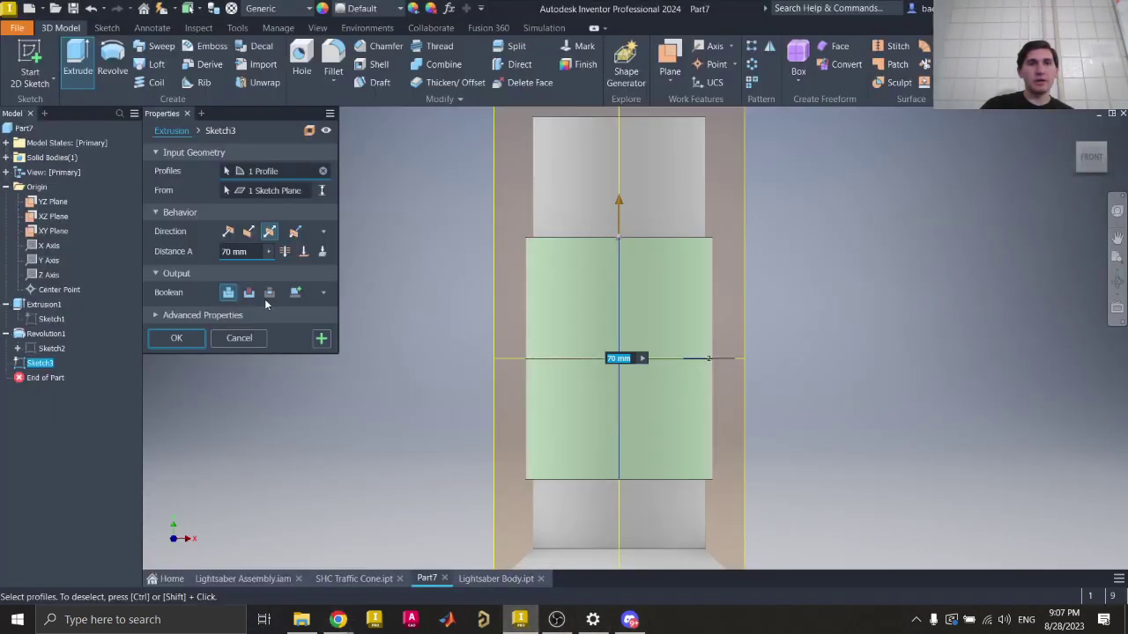
Step: Set the symmetric extrusion's distance to 10 mm, create the joined ring and view the part isometrically
click(246, 250)
text(10)
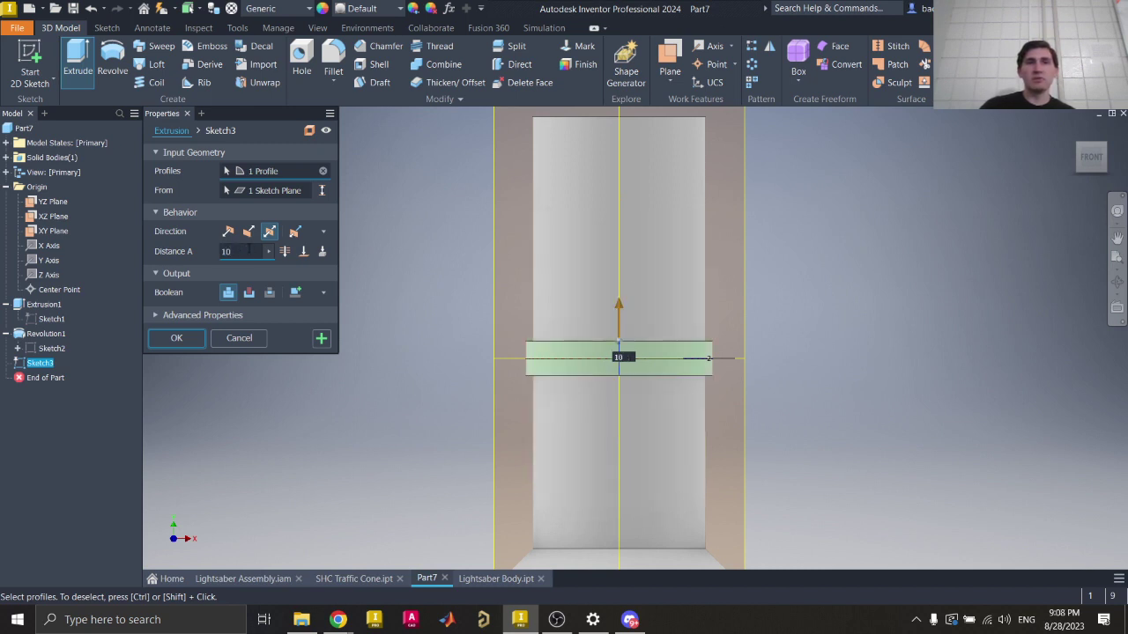
scroll(806, 378, up, 1)
scroll(570, 301, up, 2)
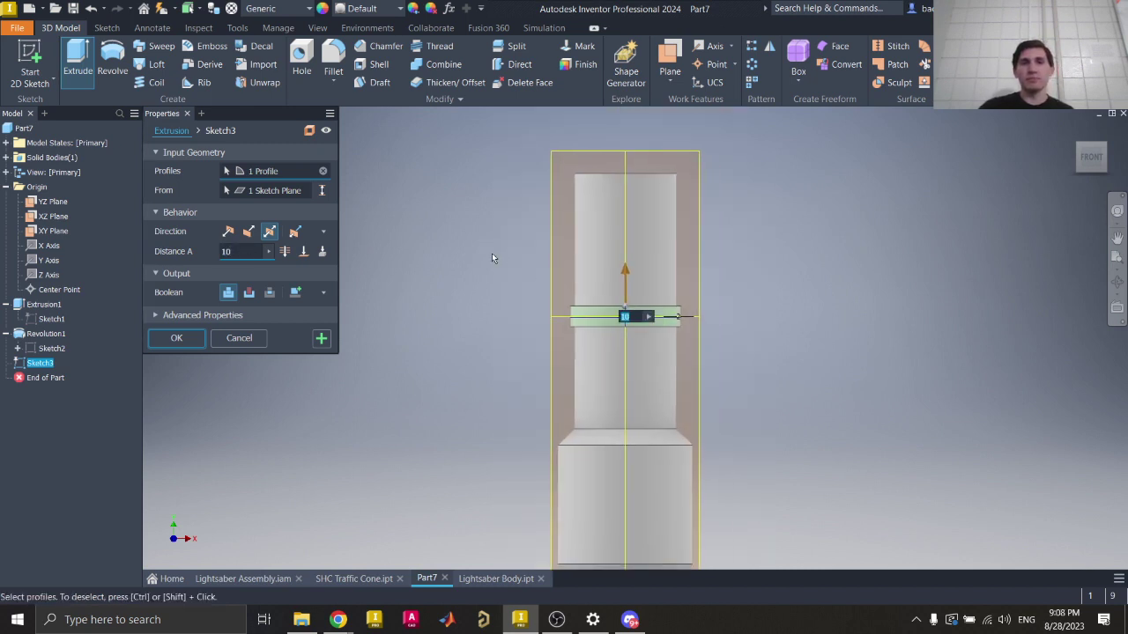
click(202, 340)
click(1073, 131)
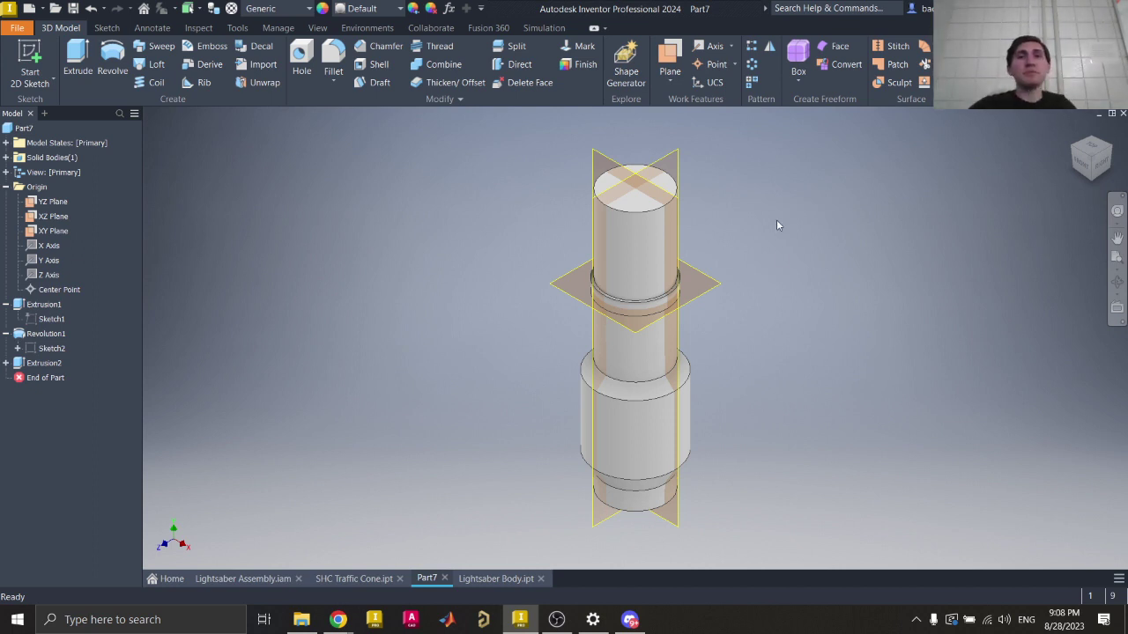
Step: Select the XY, YZ and XZ origin planes together and turn off their visibility
middle_drag(765, 254, 763, 246)
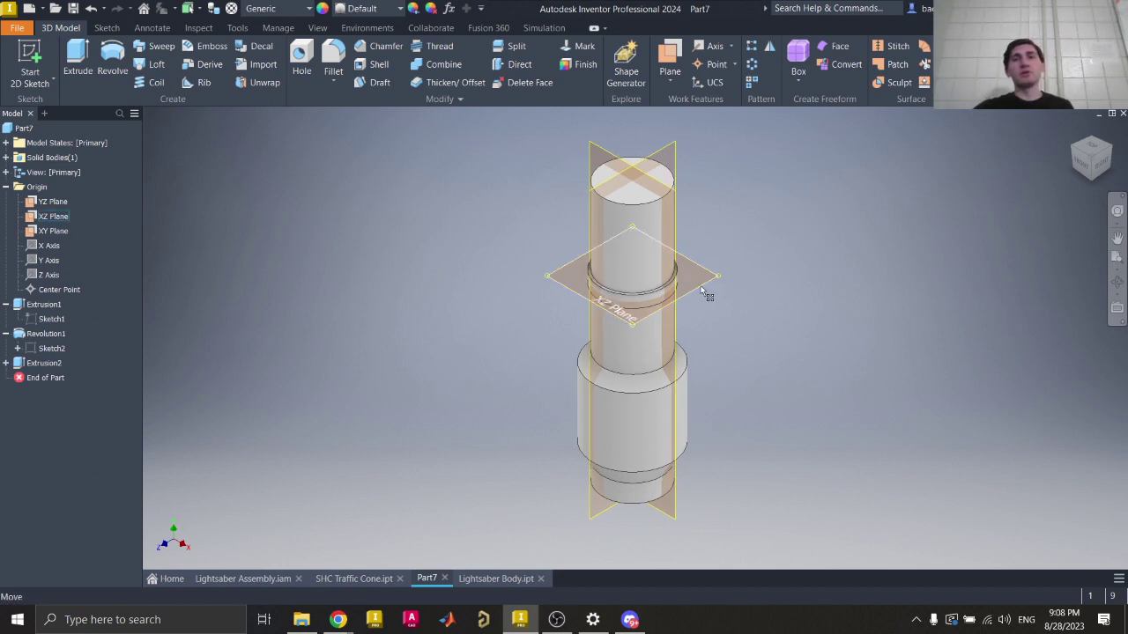
click(656, 176)
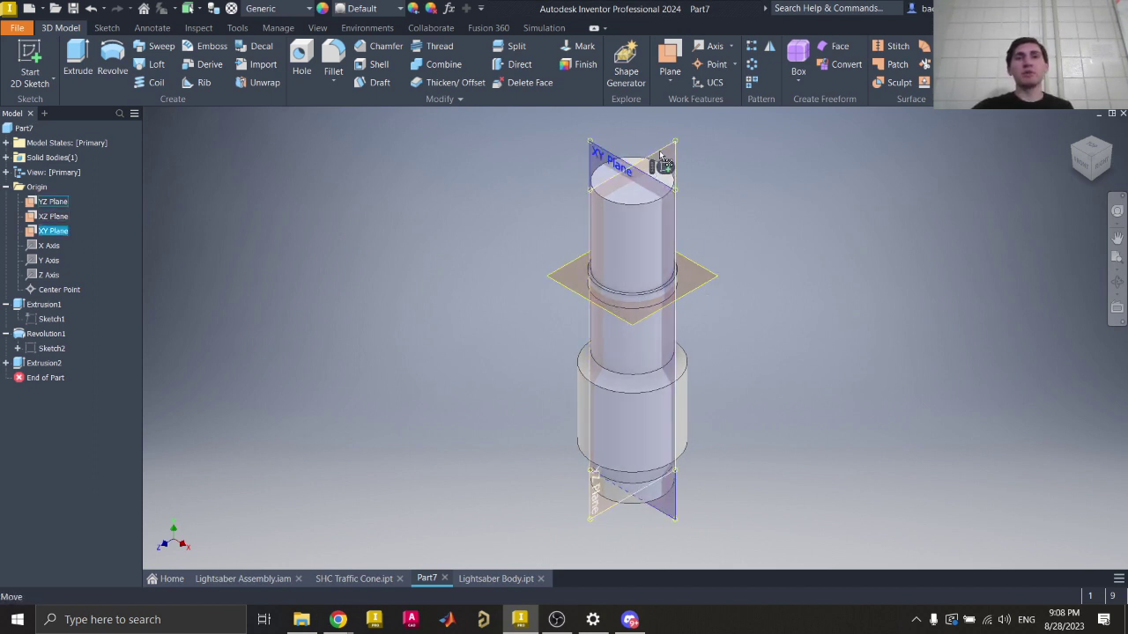
ctrl+click(660, 155)
ctrl+click(700, 269)
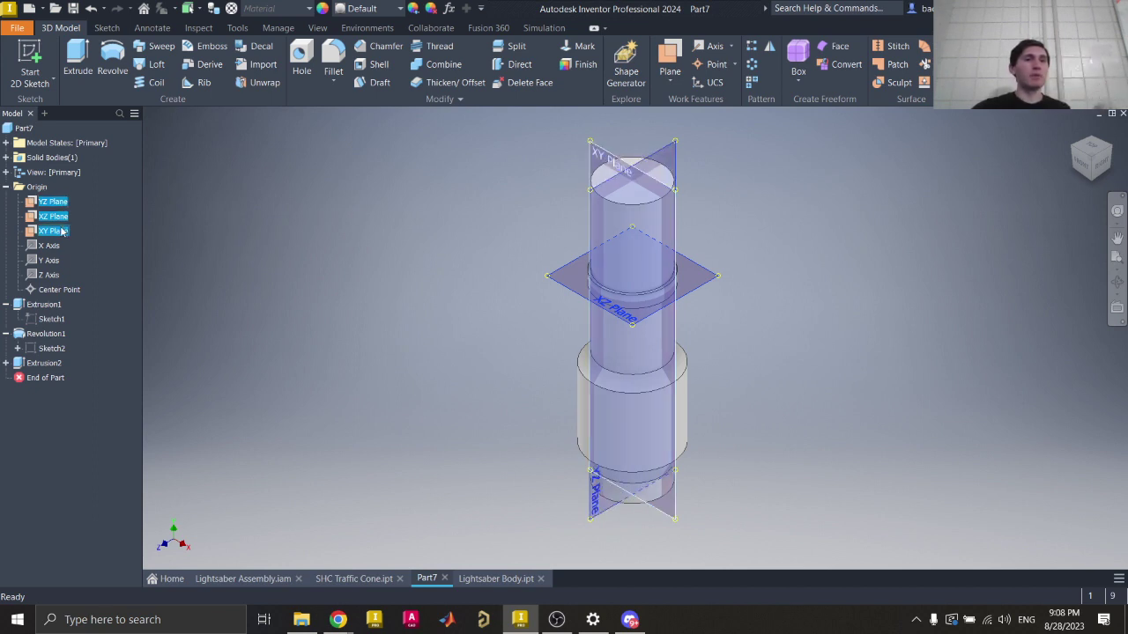
right_click(605, 156)
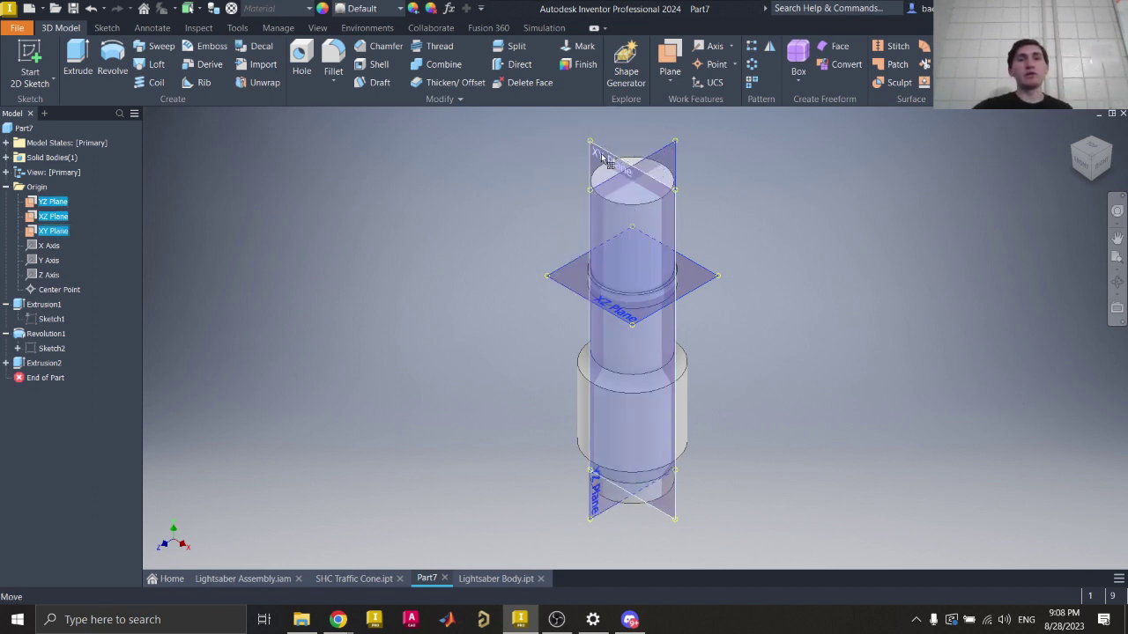
right_click(601, 159)
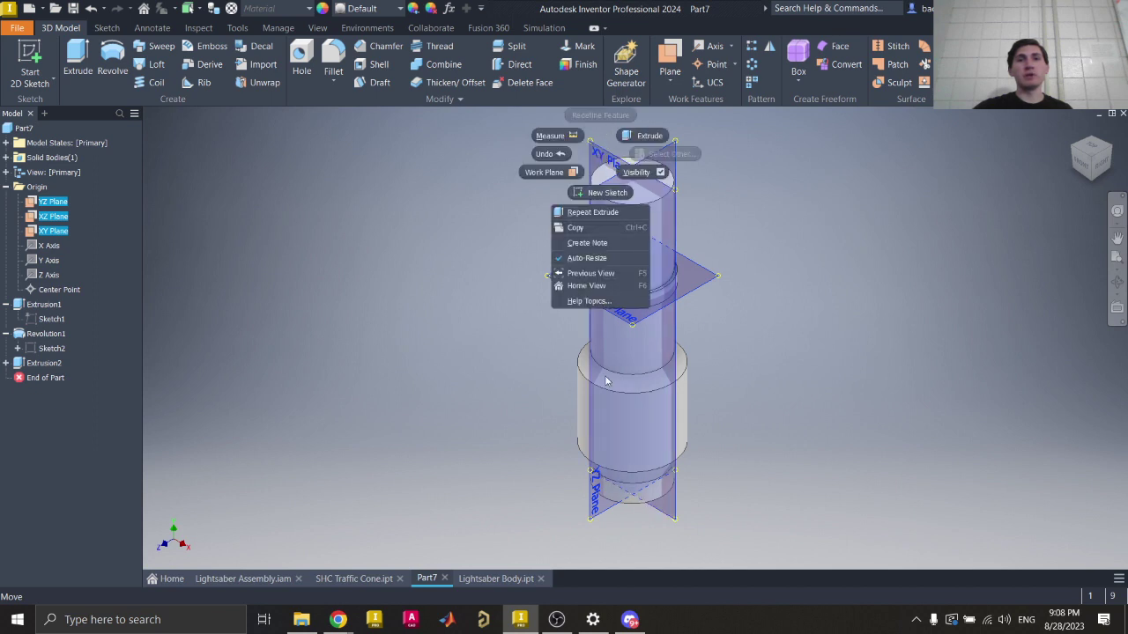
right_click(66, 203)
right_click(65, 203)
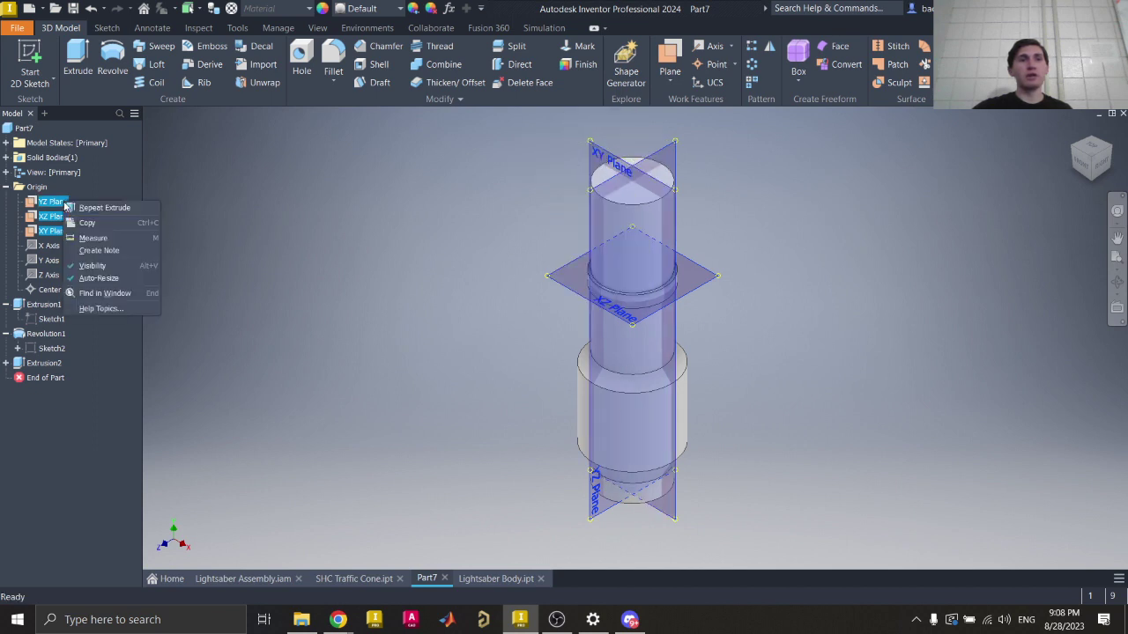
right_click(603, 156)
right_click(603, 159)
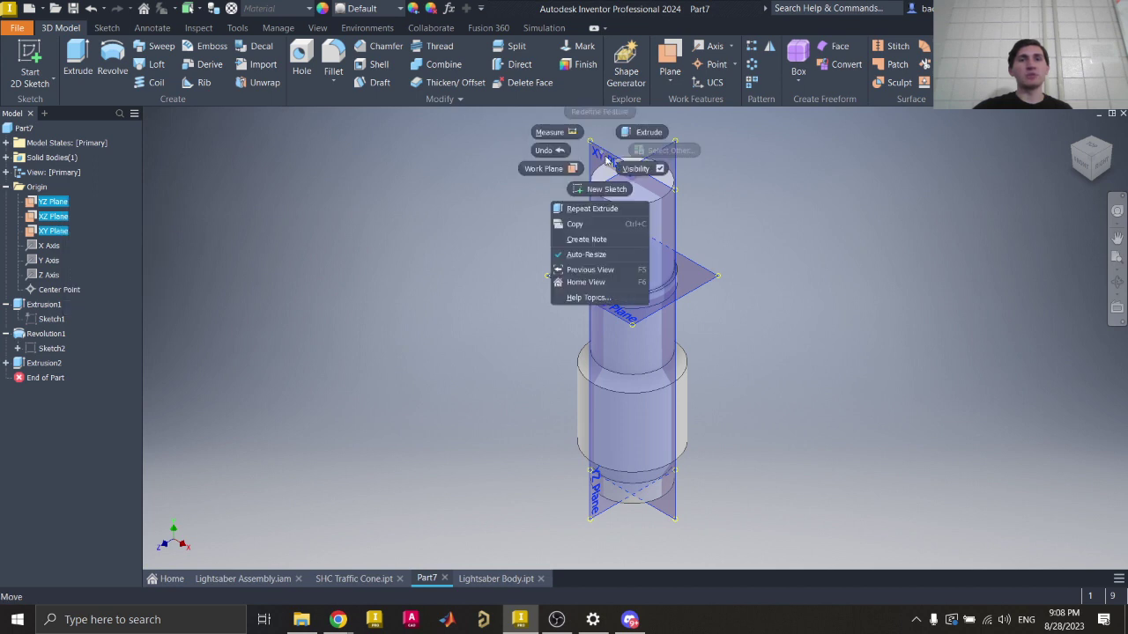
click(660, 171)
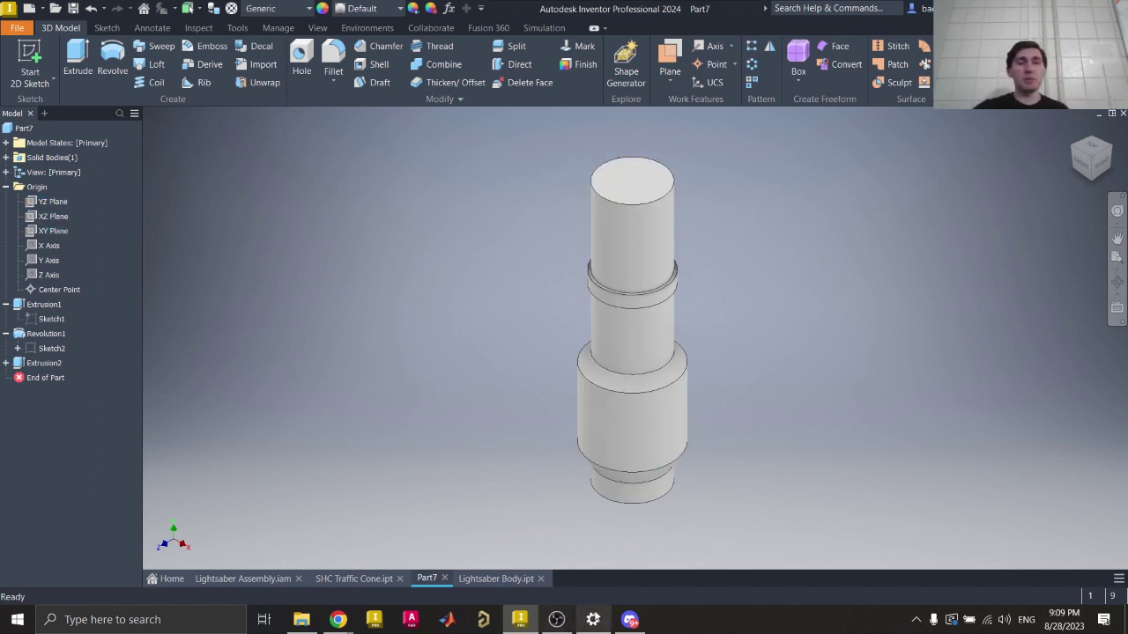
Step: Switch to Chrome to examine the raised plates on the grip in the reference picture, and return to Inventor
mouse_move(338, 619)
click(414, 555)
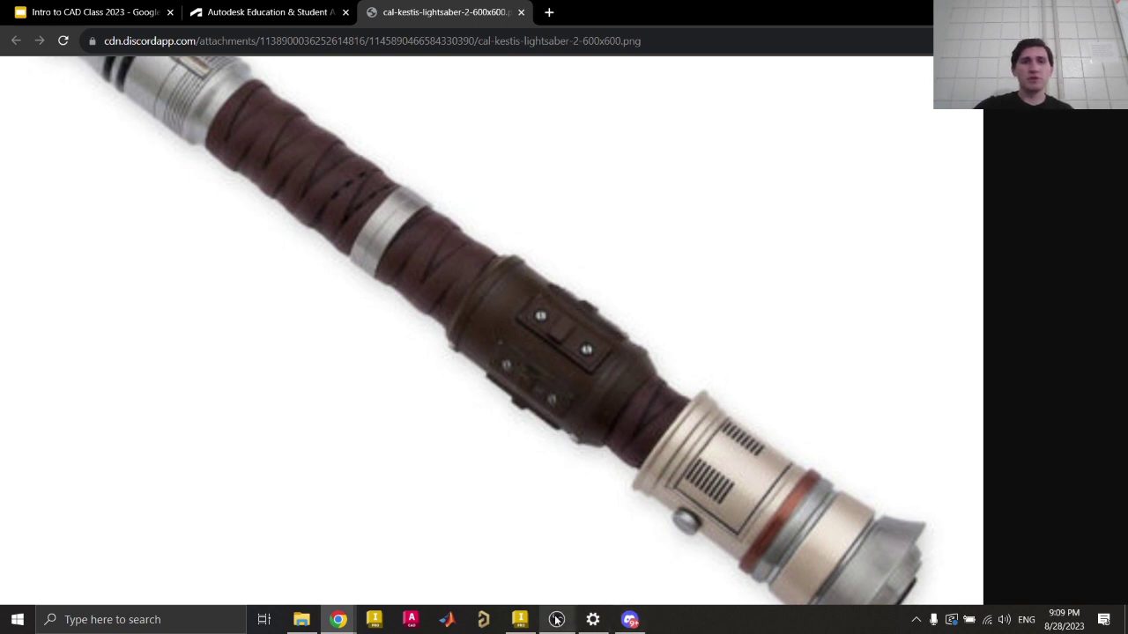
mouse_move(525, 623)
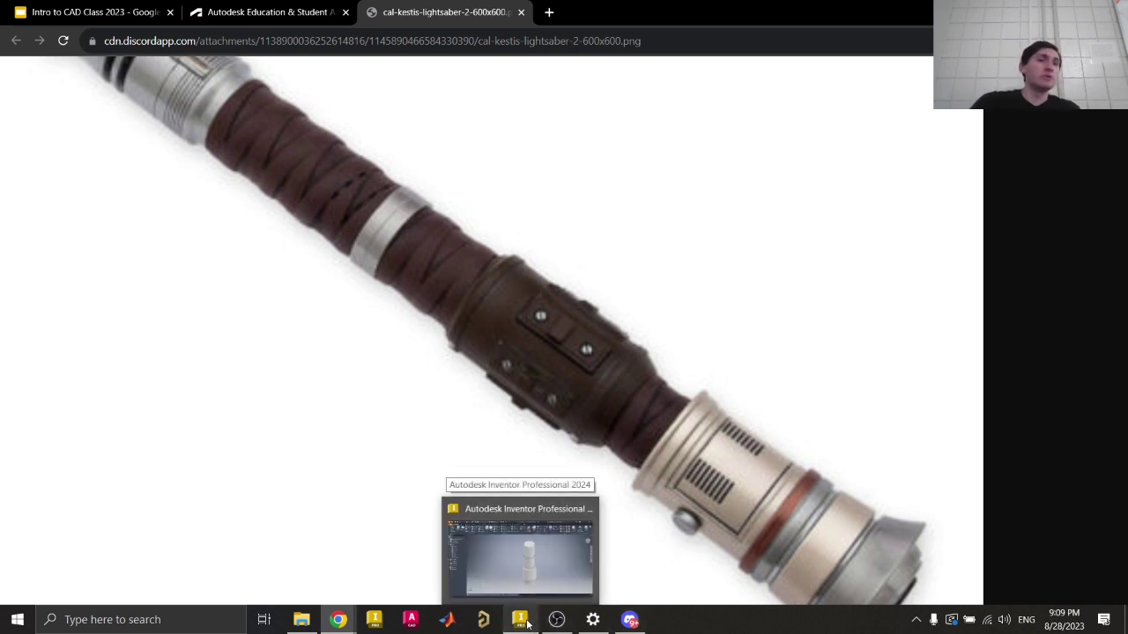
click(525, 622)
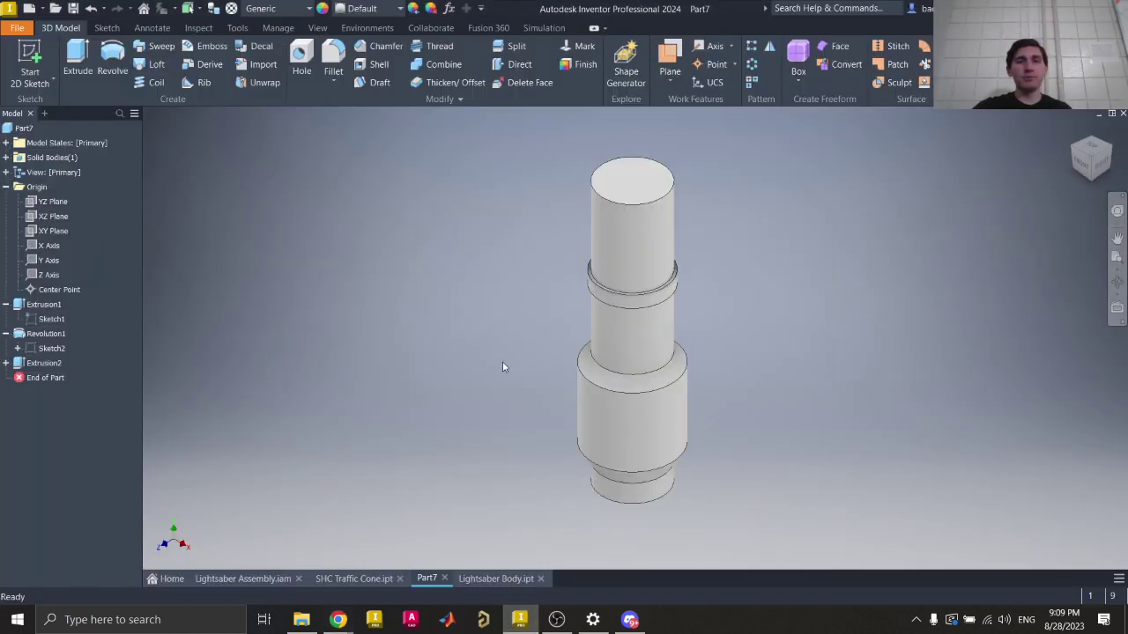
click(670, 81)
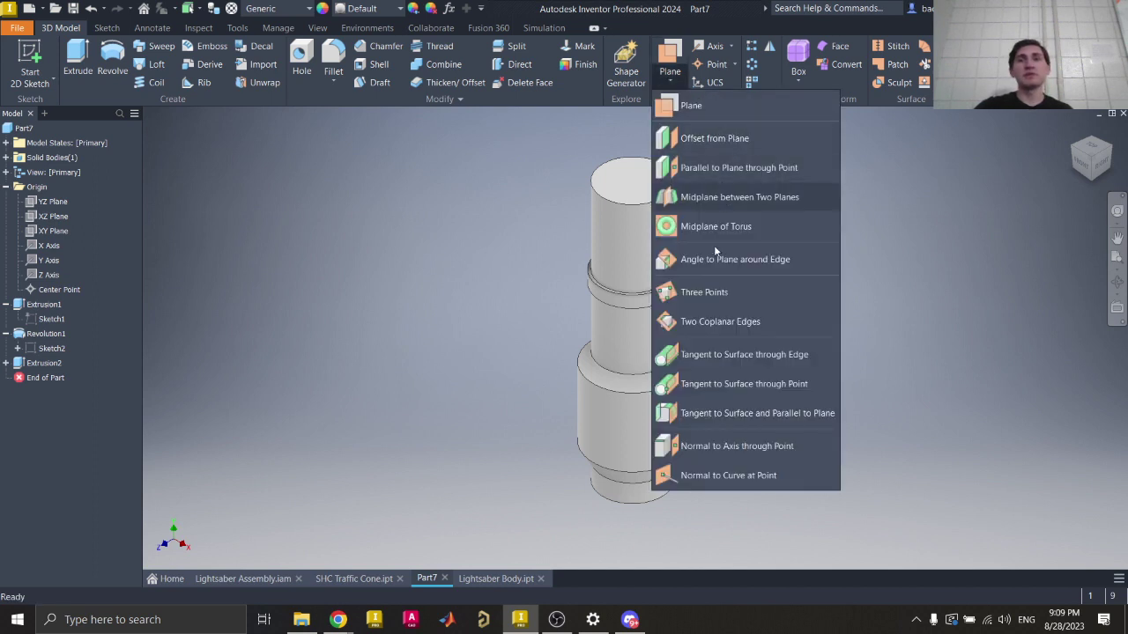
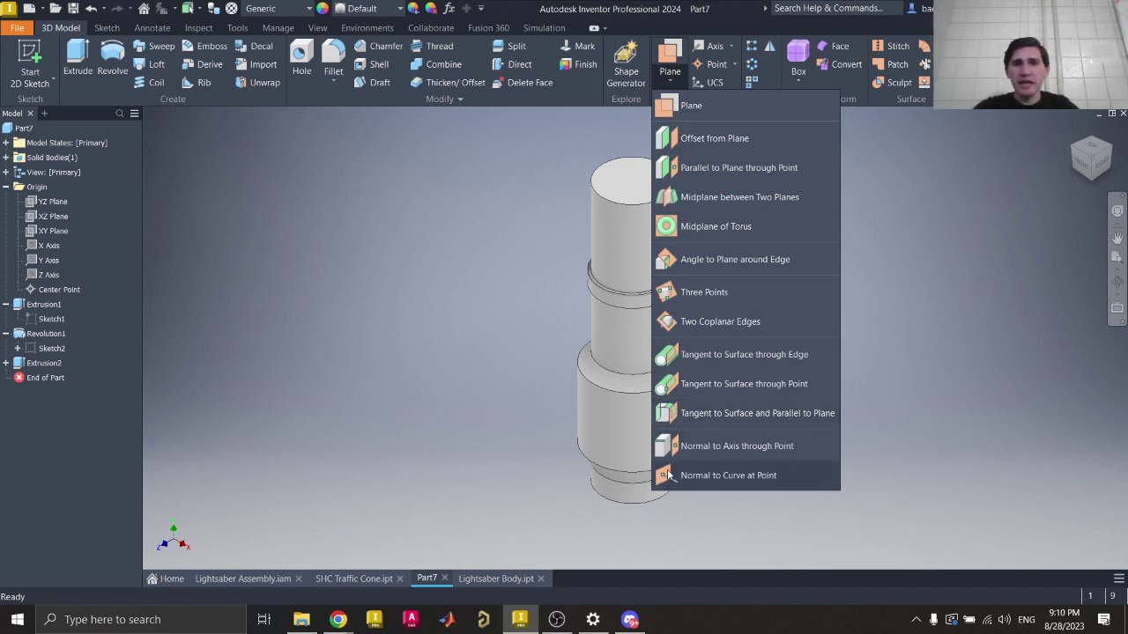
click(700, 413)
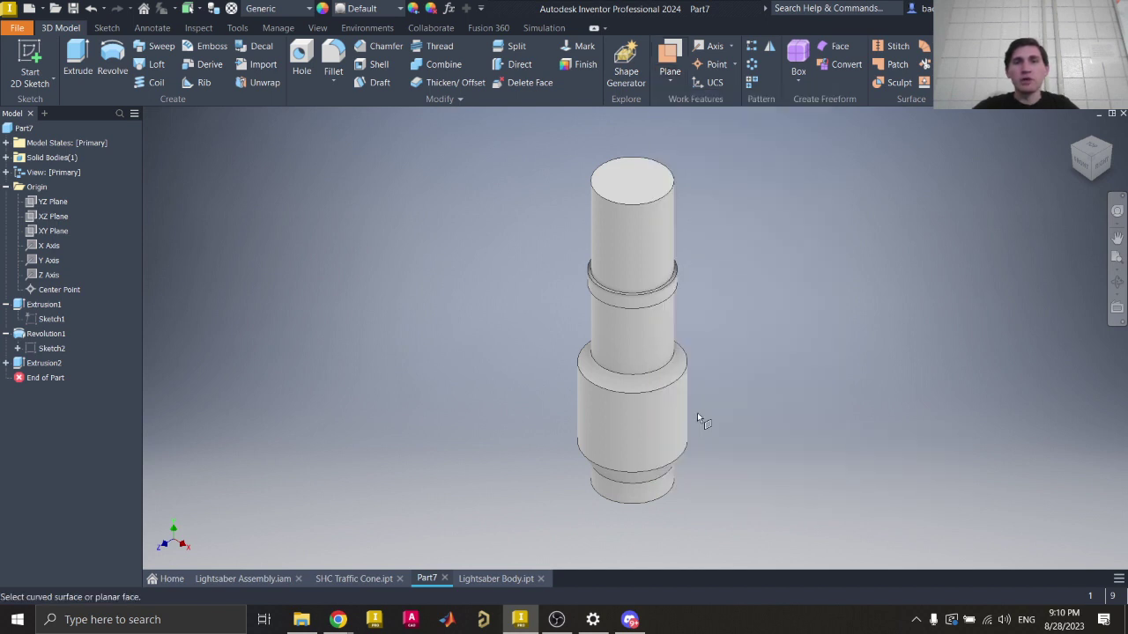
click(53, 202)
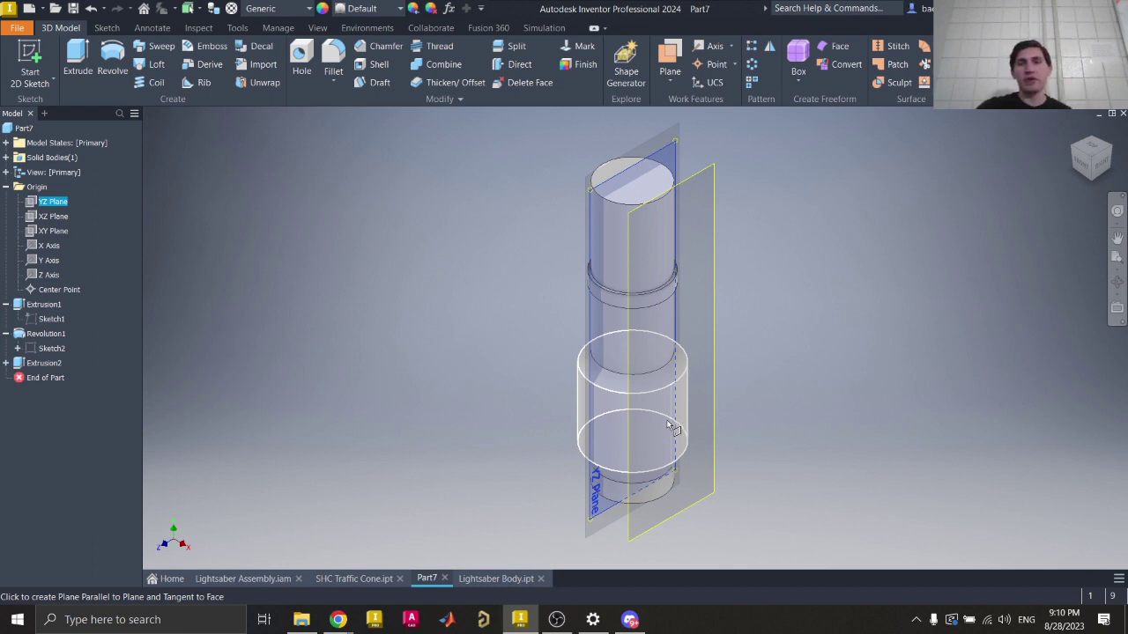
click(668, 425)
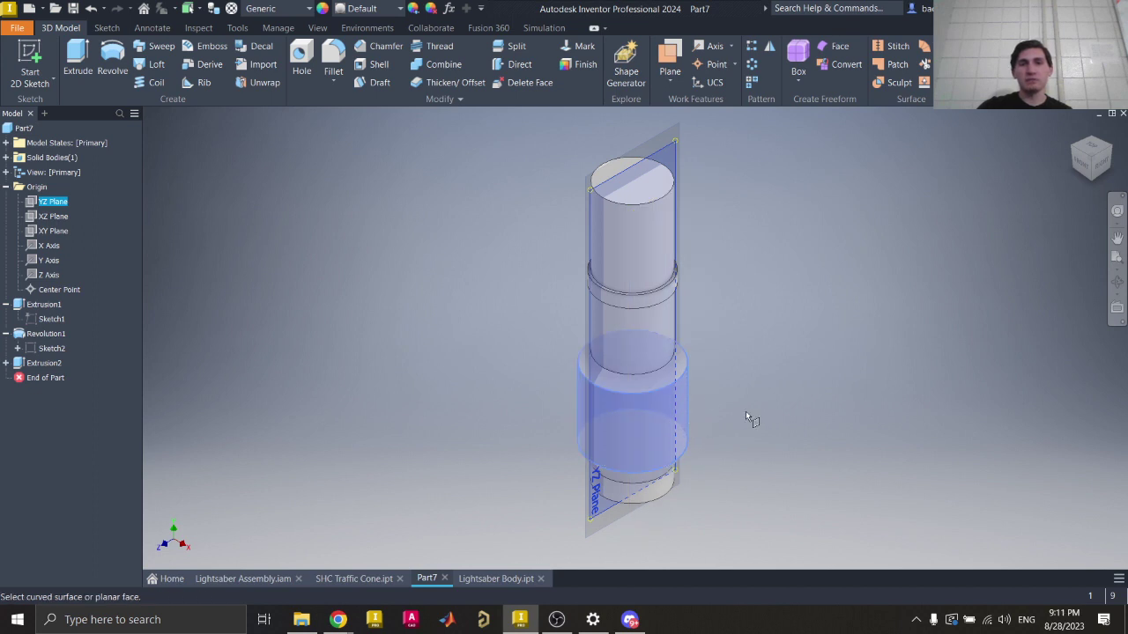
right_click(704, 393)
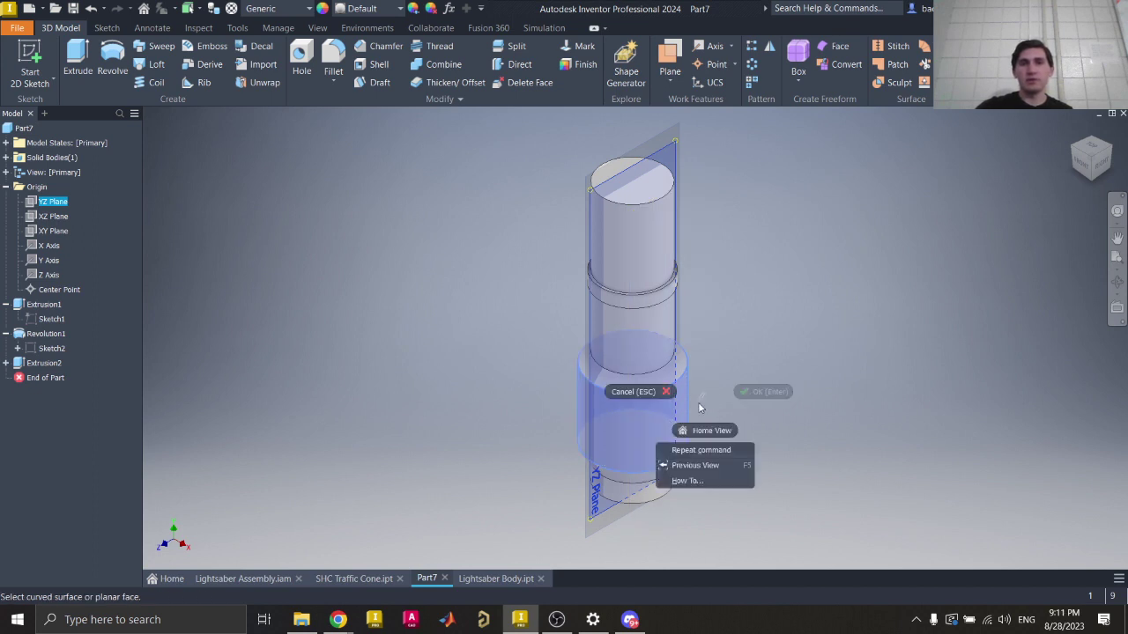
key(Escape)
Step: Create a work plane parallel to the YZ plane and tangent to the bulge's cylindrical face, and check it from the front
click(670, 78)
click(689, 412)
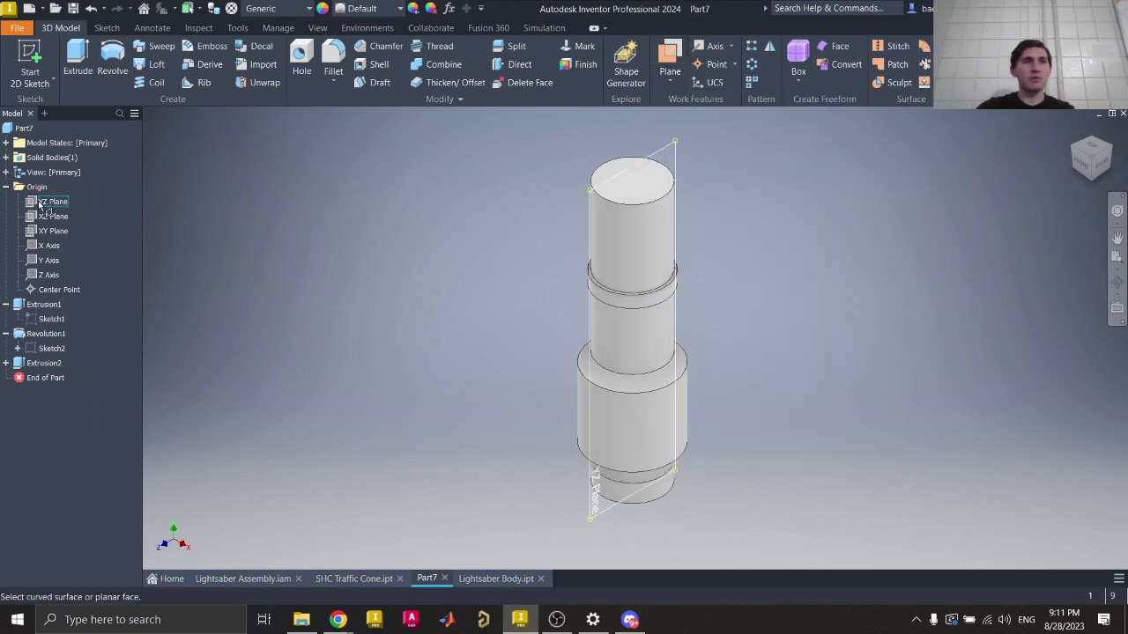
click(51, 202)
click(678, 404)
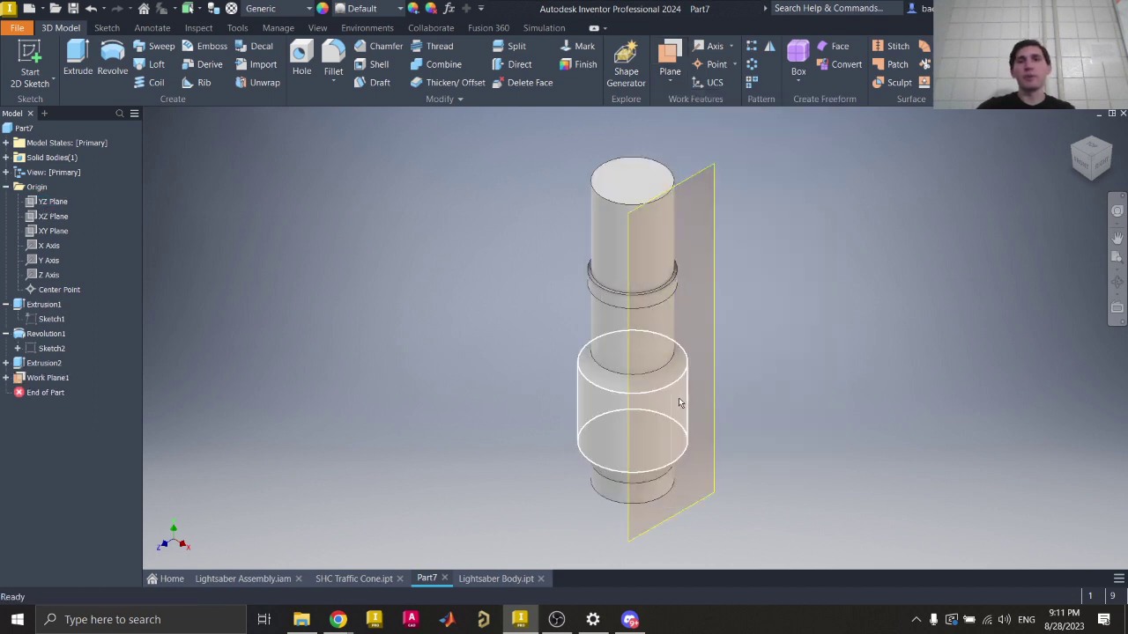
click(1084, 176)
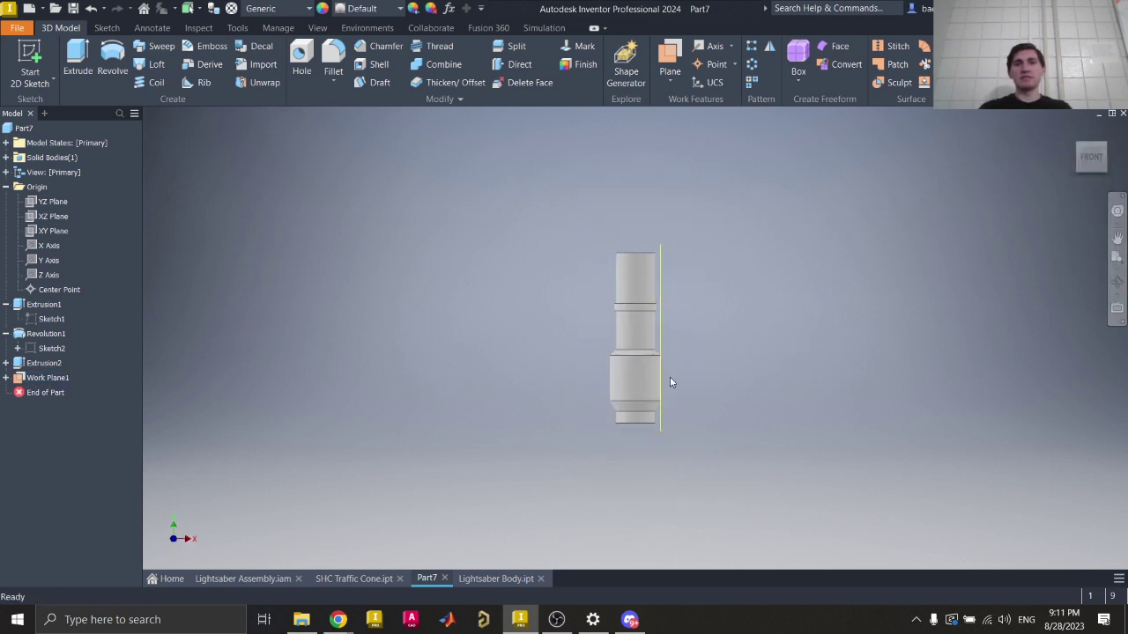
scroll(669, 383, up, 5)
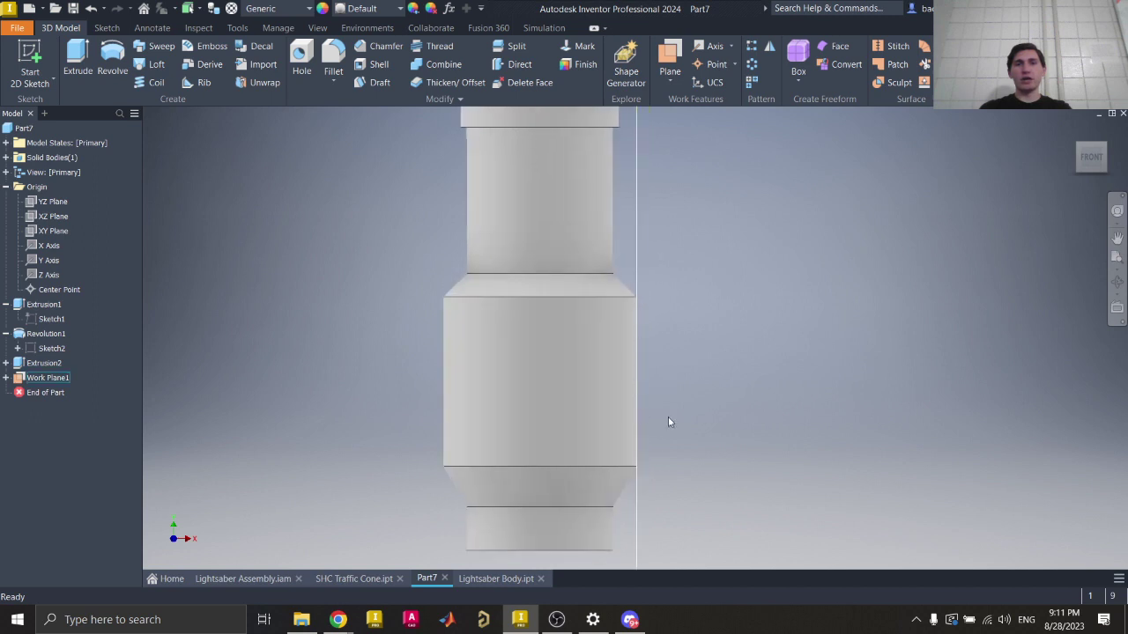
click(1098, 169)
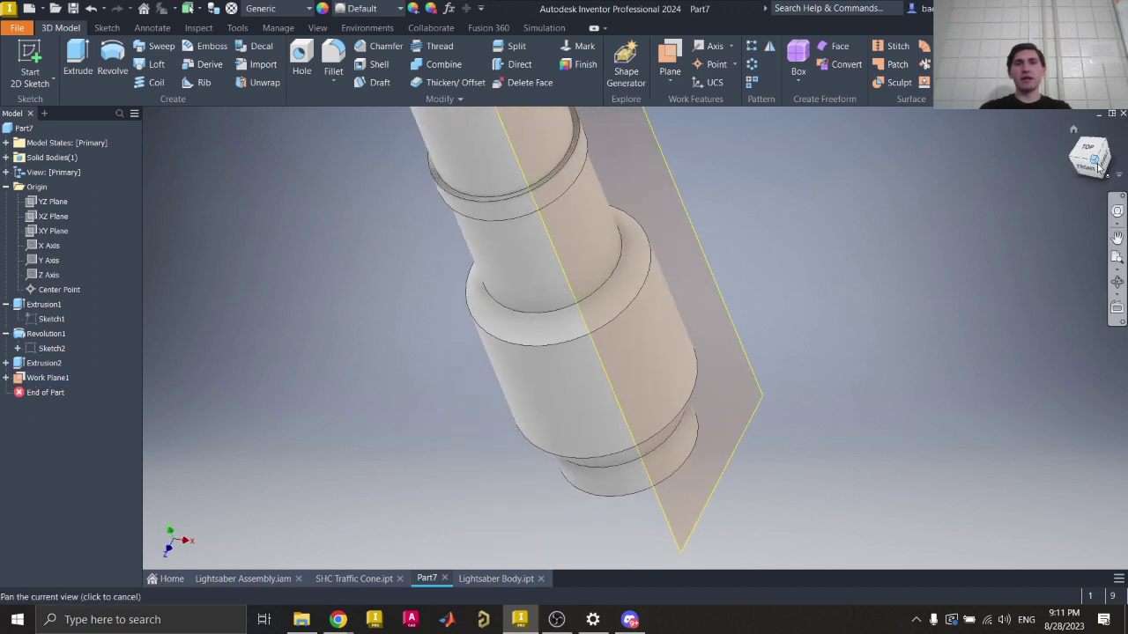
click(1073, 129)
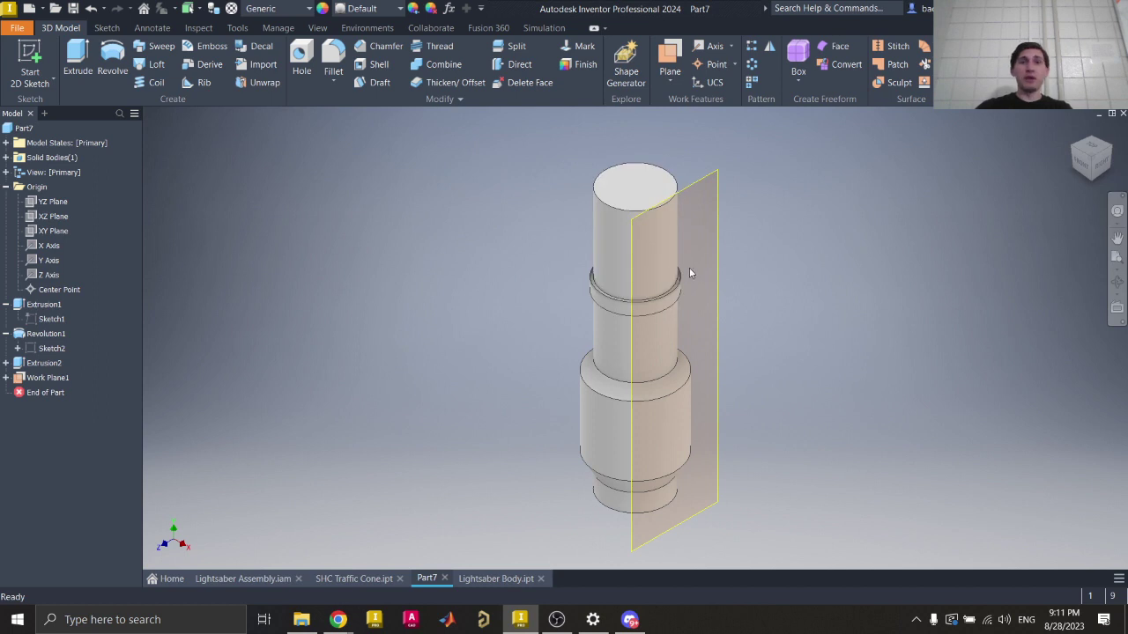
Step: Switch to Chrome to compare the bulge's raised plates on the lightsaber reference picture with the new work plane's placement
mouse_move(339, 620)
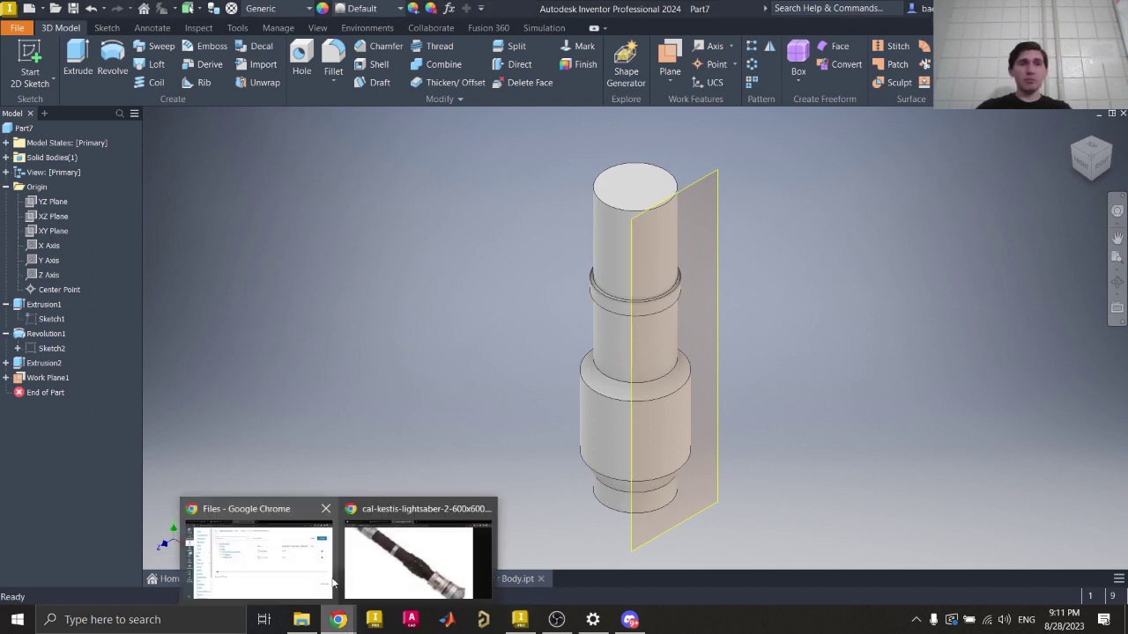
click(420, 553)
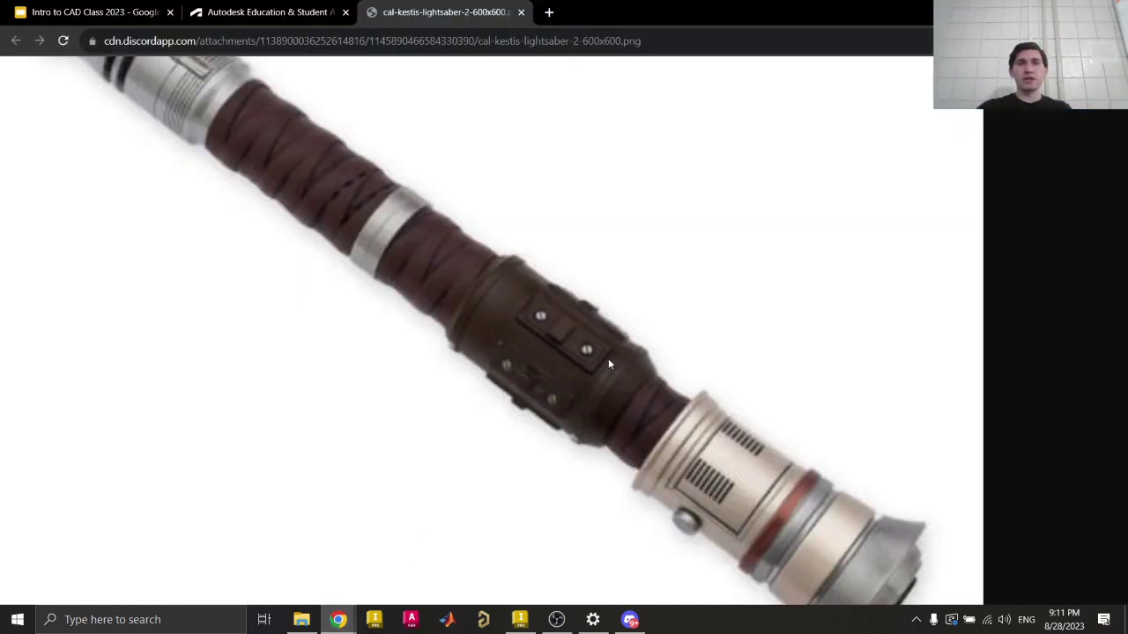
Step: Switch to Part7 in Inventor and start a new 2D sketch on the offset work plane beside the body
click(614, 557)
click(629, 619)
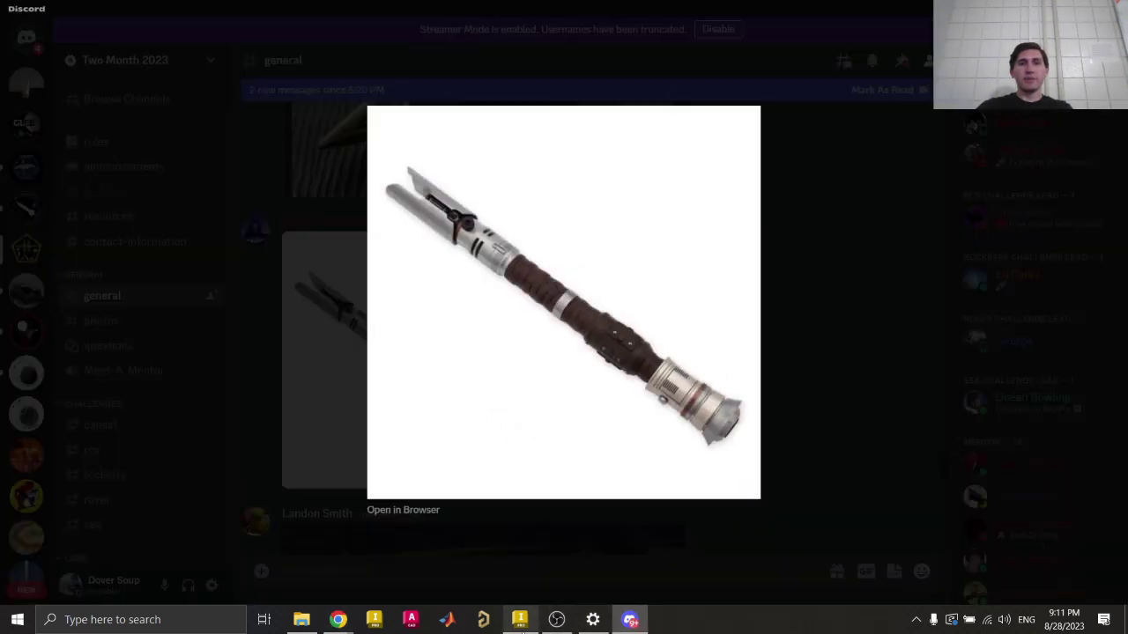
click(519, 619)
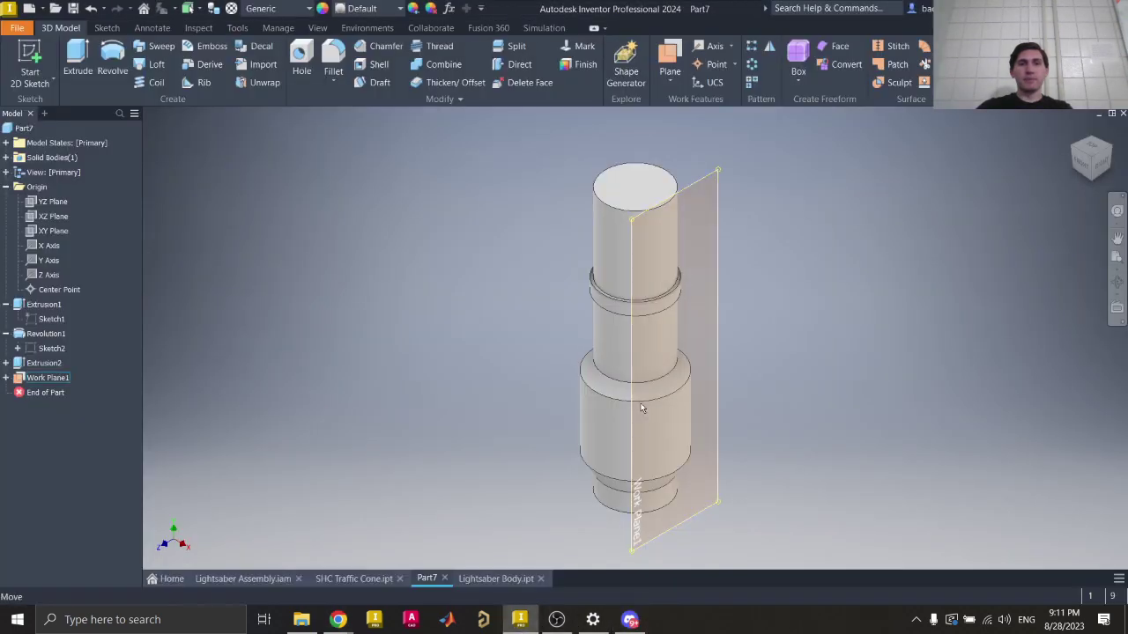
click(27, 60)
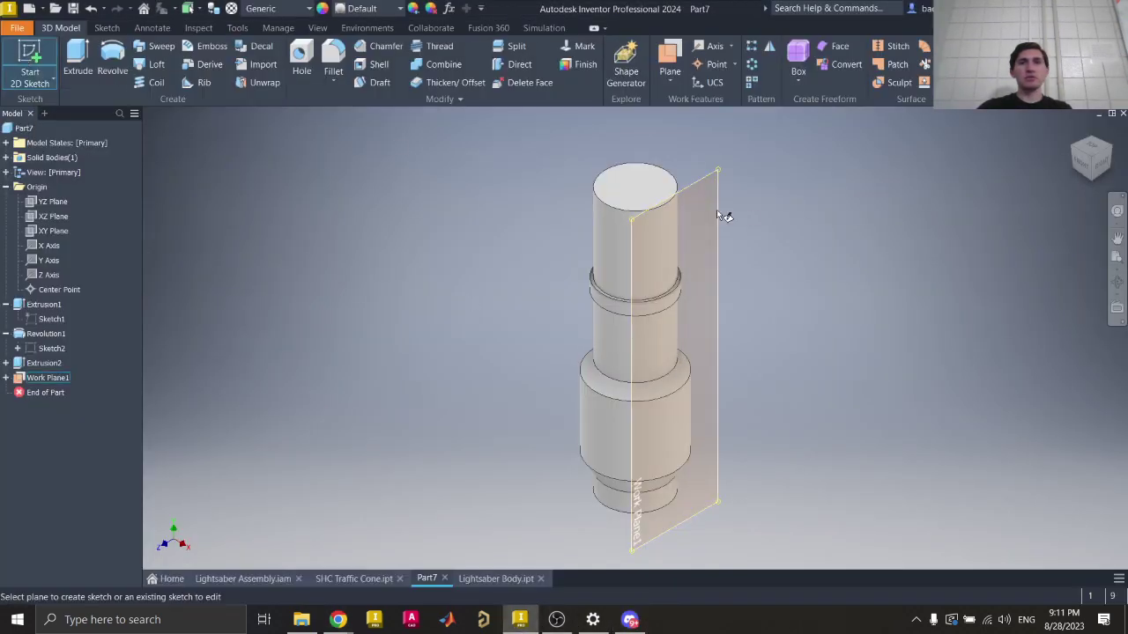
click(718, 216)
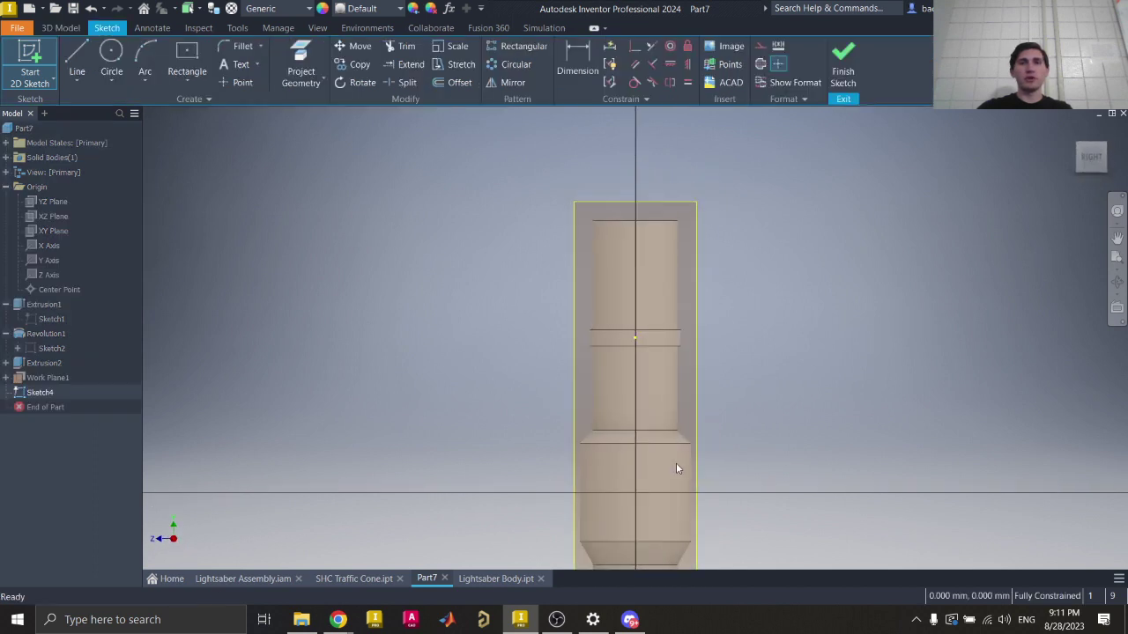
Step: Project the outline of the body's wide cylindrical section into the sketch
middle_drag(661, 366, 661, 287)
scroll(633, 346, down, 7)
scroll(635, 343, up, 3)
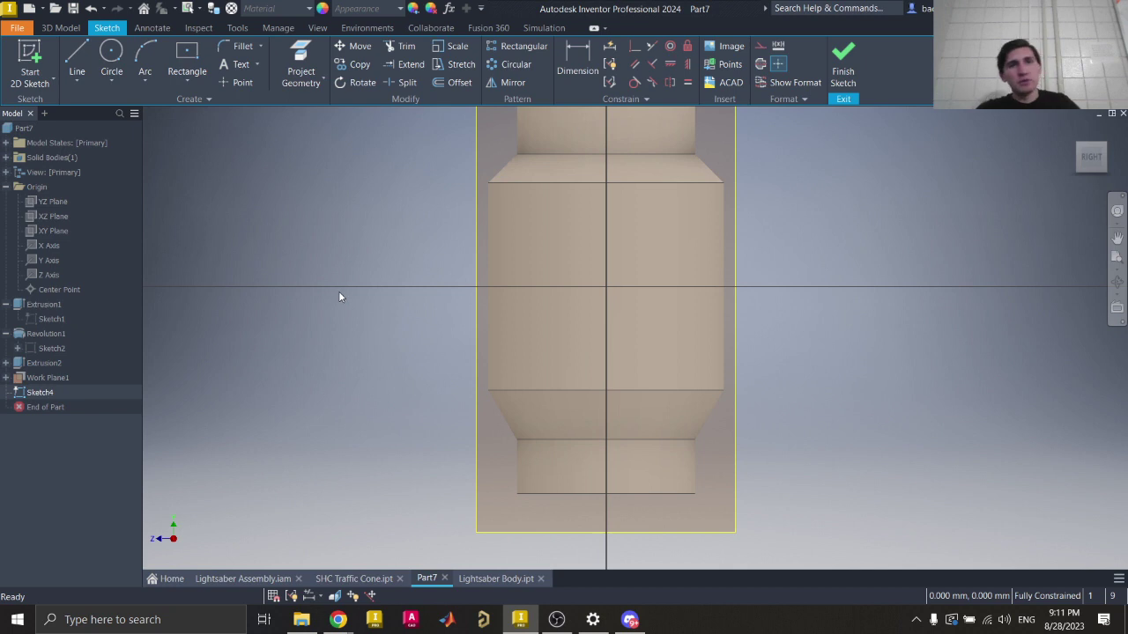
click(300, 53)
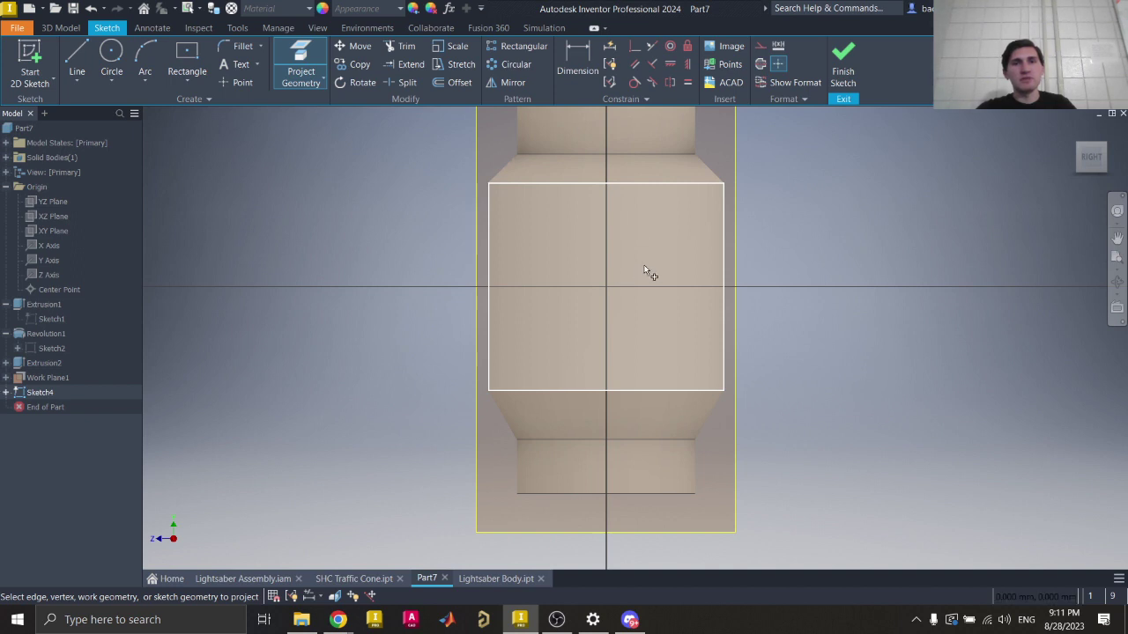
click(702, 262)
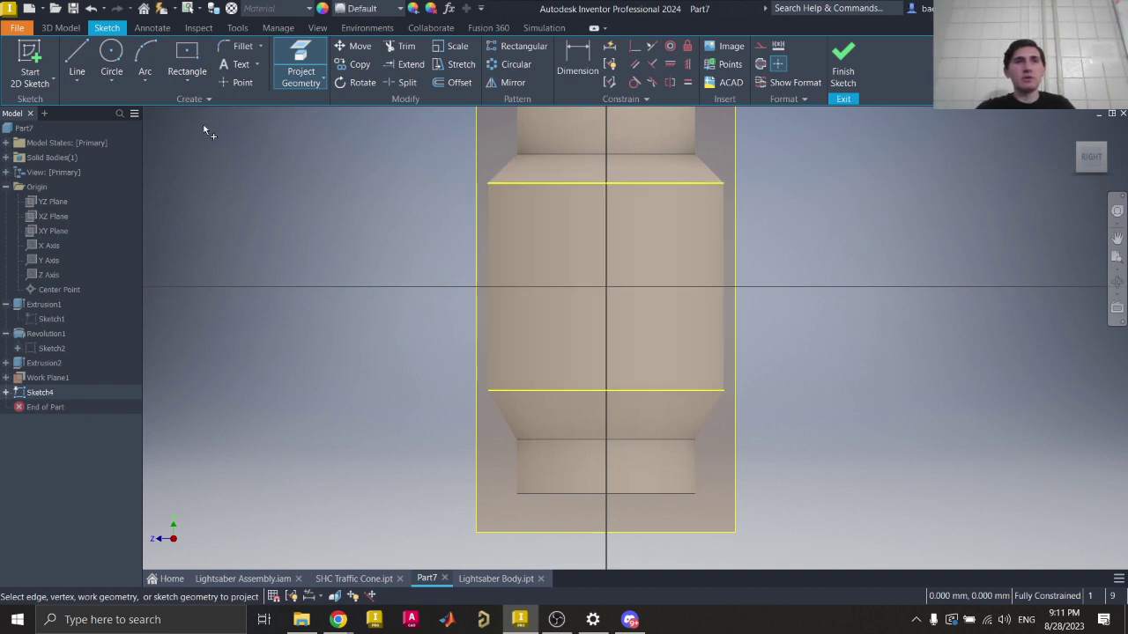
click(187, 62)
click(489, 184)
click(488, 390)
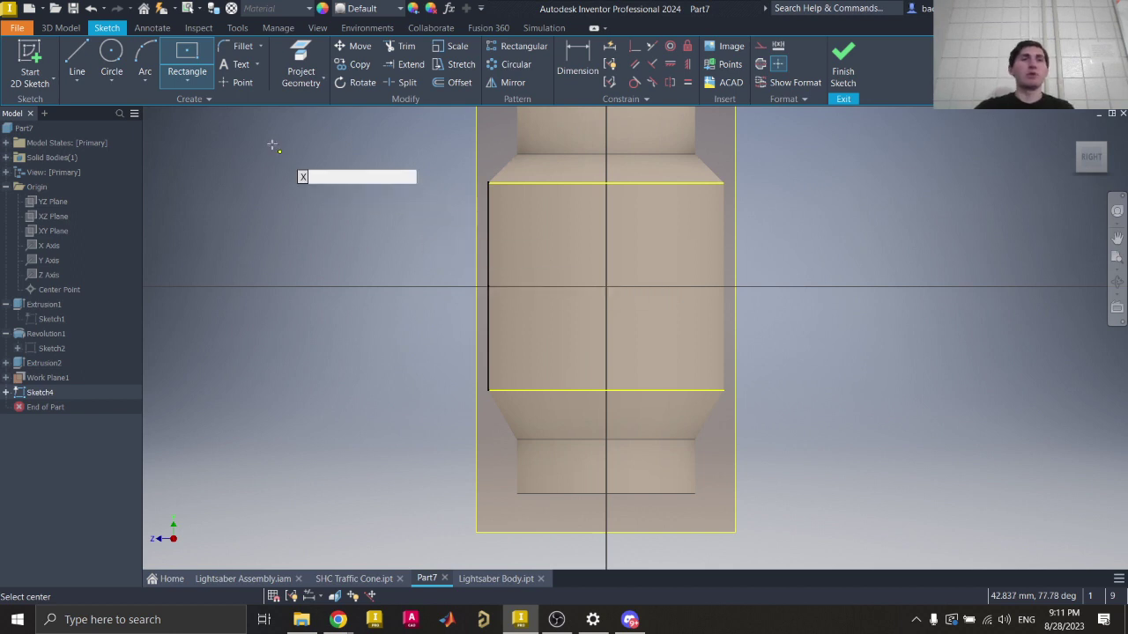
click(187, 58)
click(187, 58)
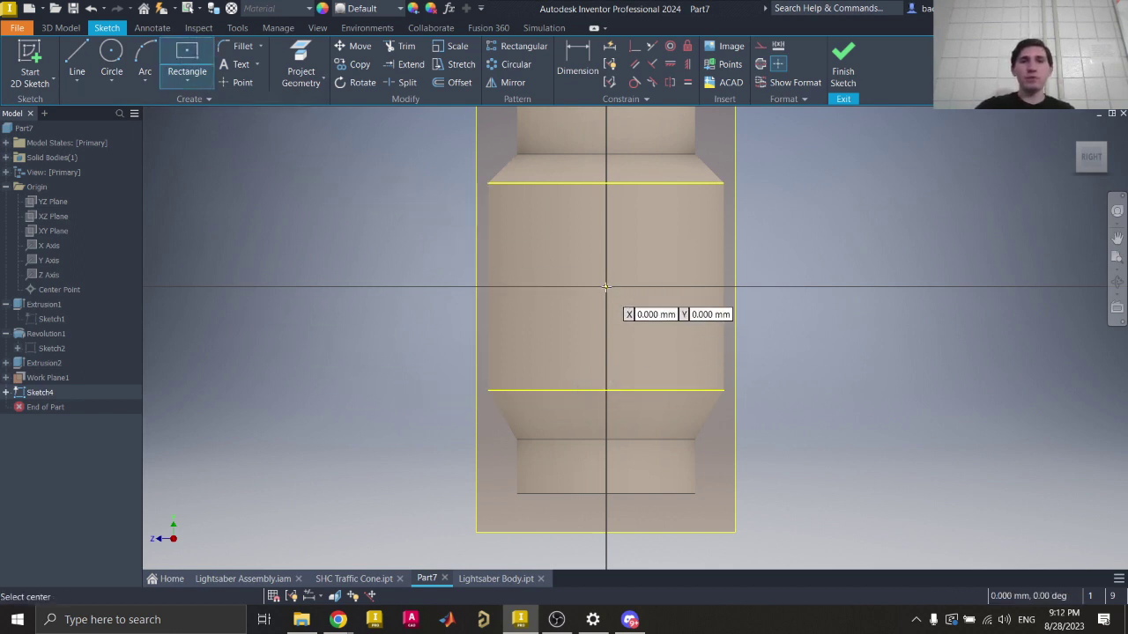
key(Escape)
Step: Sketch a two-point rectangle beside the body and move its sides over the wide cylindrical section
click(187, 81)
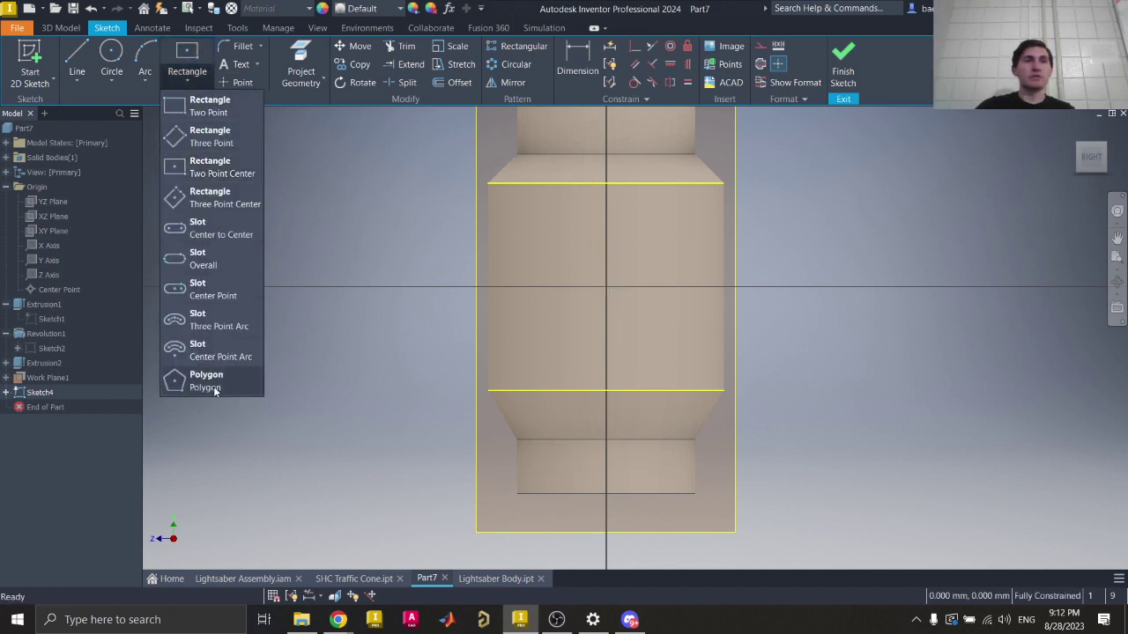
click(207, 109)
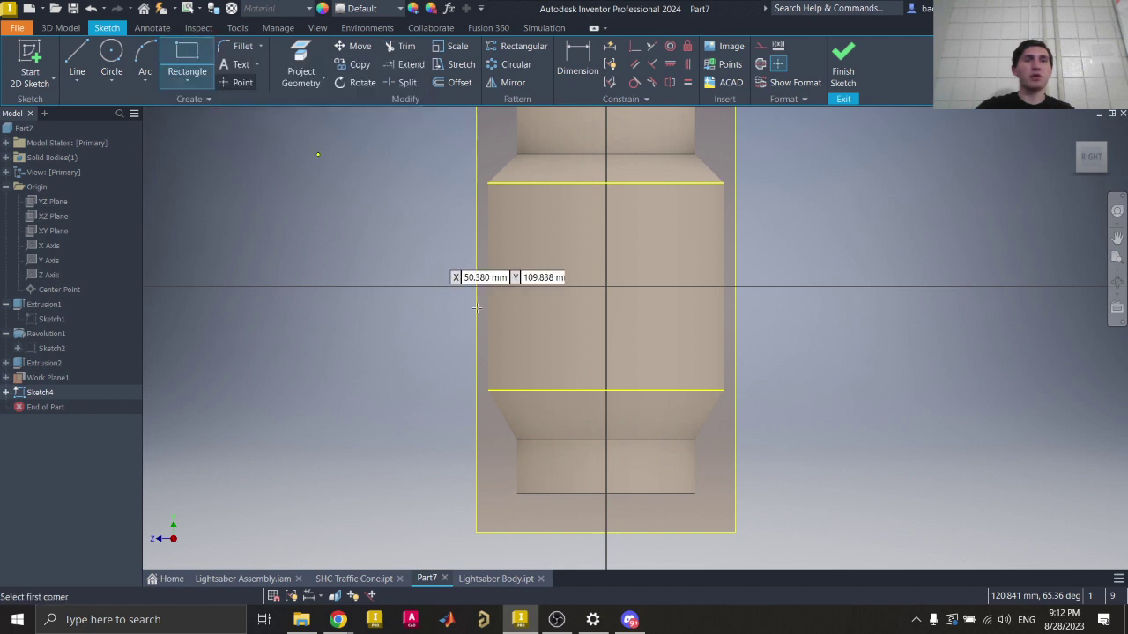
click(768, 215)
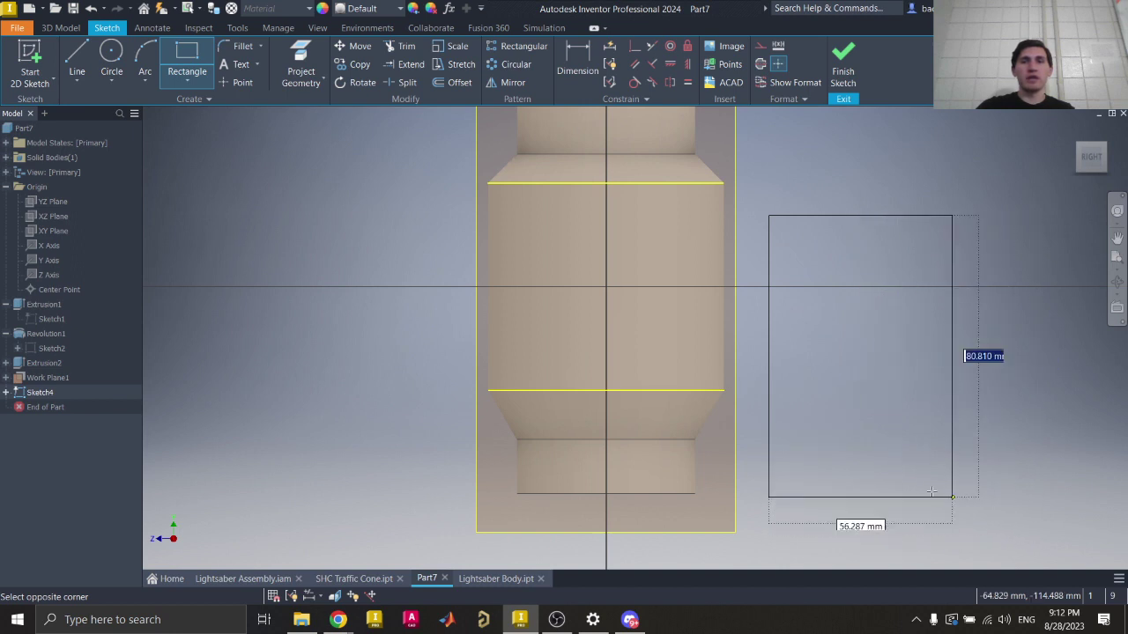
click(811, 344)
drag(767, 246, 541, 271)
drag(811, 257, 690, 264)
drag(639, 217, 646, 257)
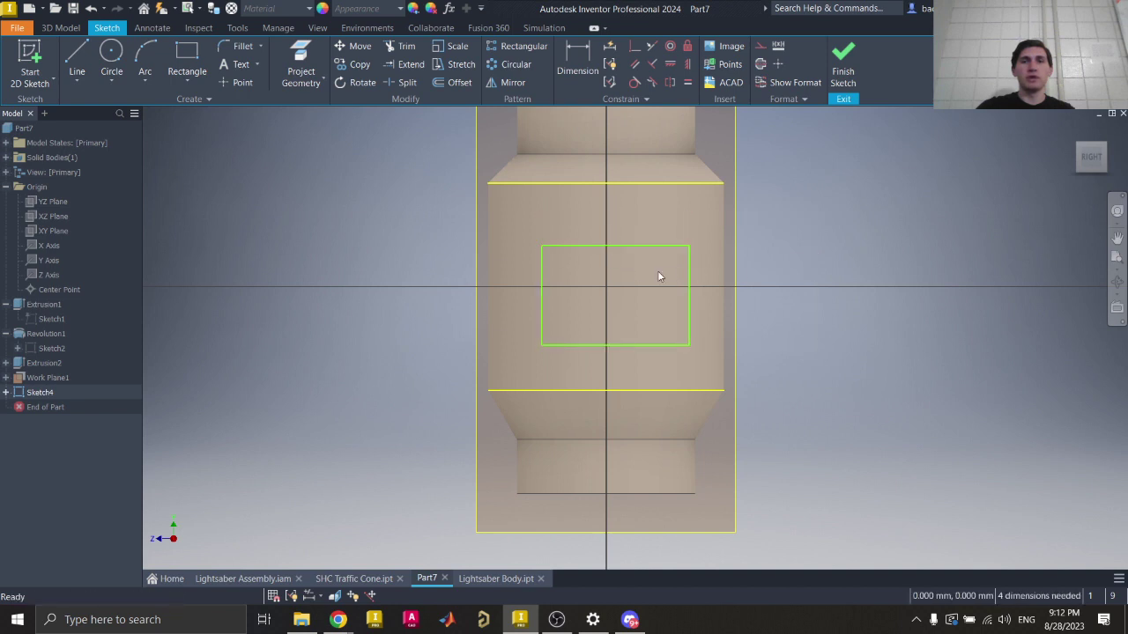
Step: Undo the two-point rectangle and the moves of its sides
key(ctrl+z)
key(ctrl+z)
key(ctrl+z)
key(ctrl+z)
Step: Sketch a two-point center rectangle about 15 mm wide and 40 mm tall, centered on the sketch origin
click(193, 77)
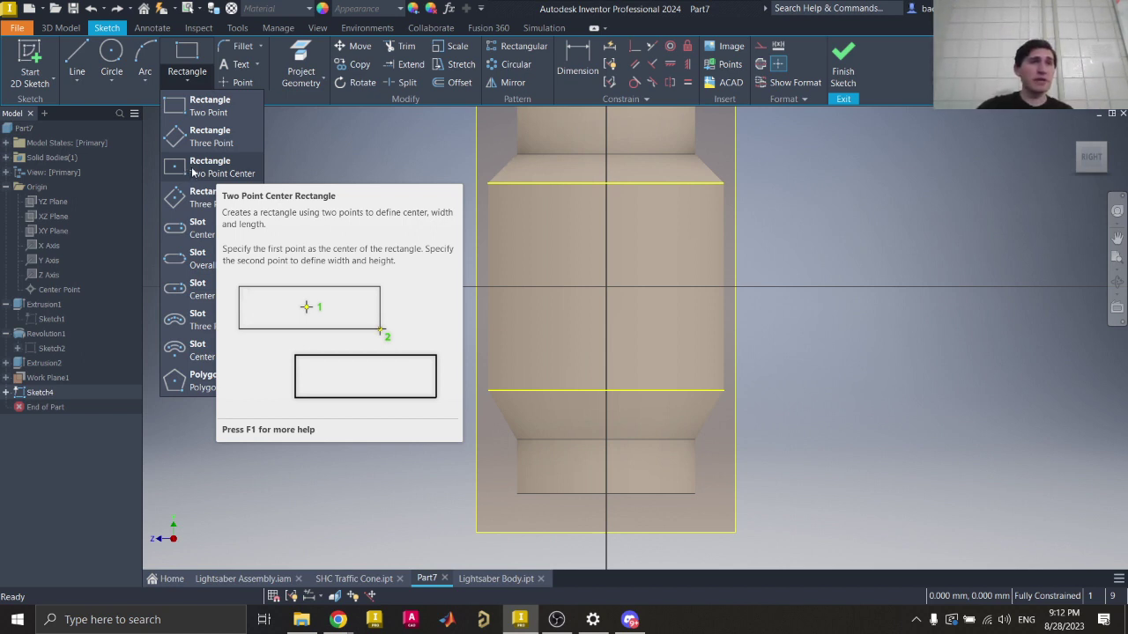
click(192, 173)
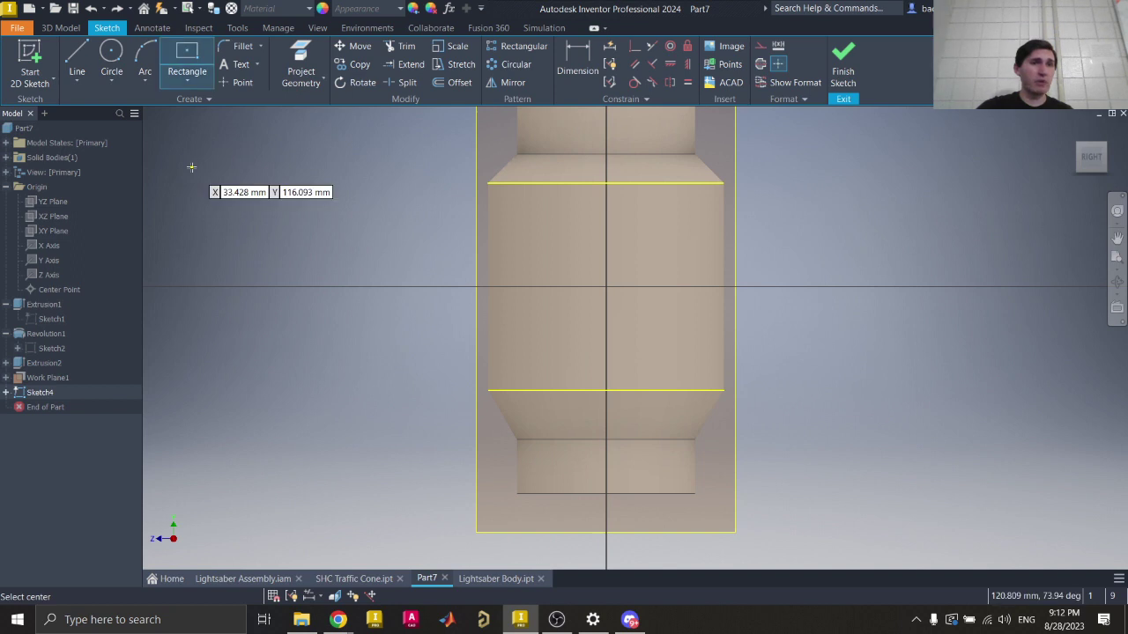
click(605, 288)
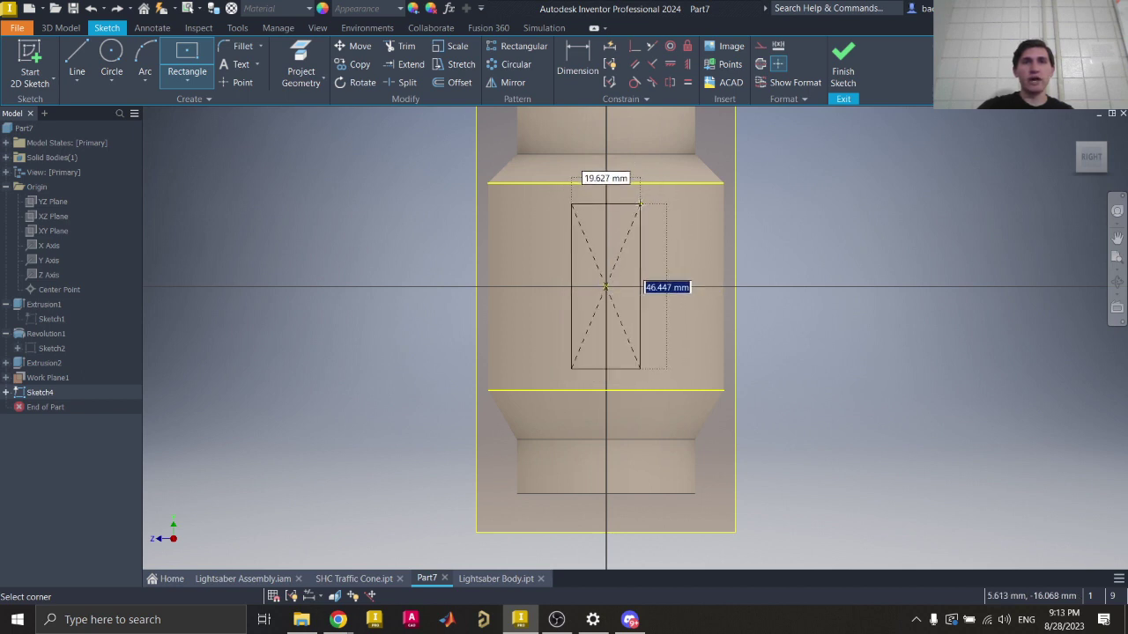
click(632, 215)
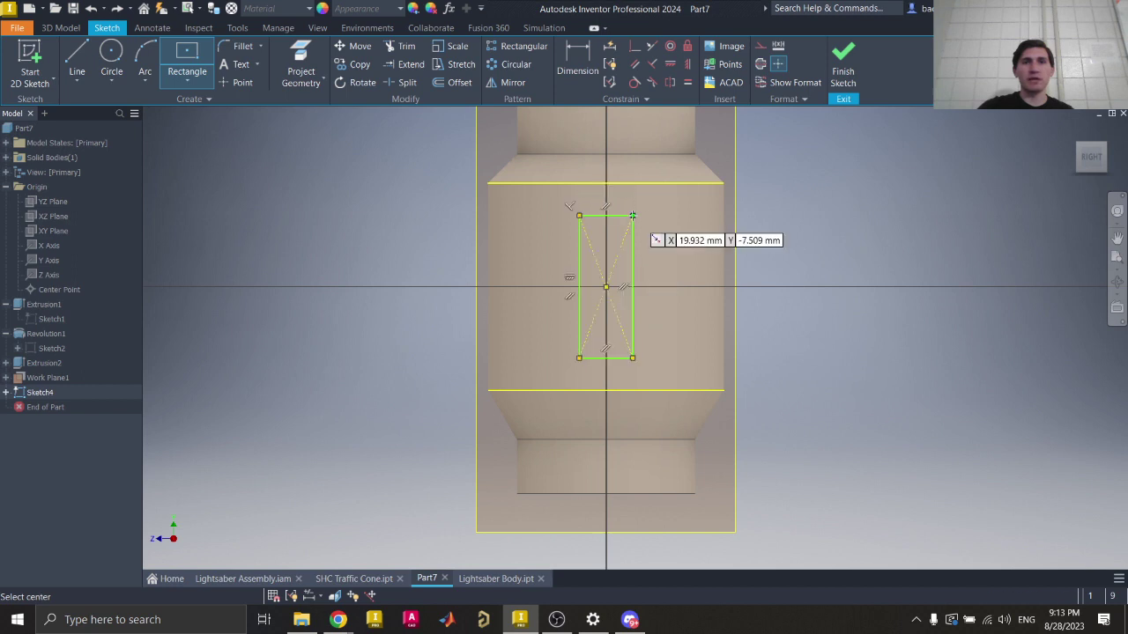
key(Escape)
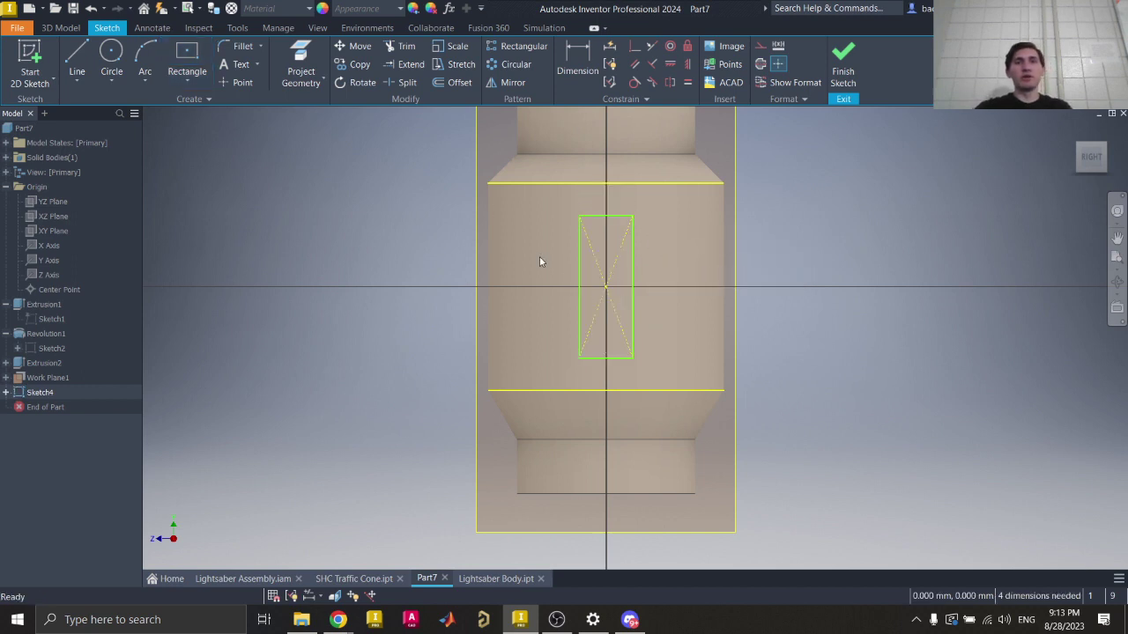
drag(579, 276, 551, 294)
key(Escape)
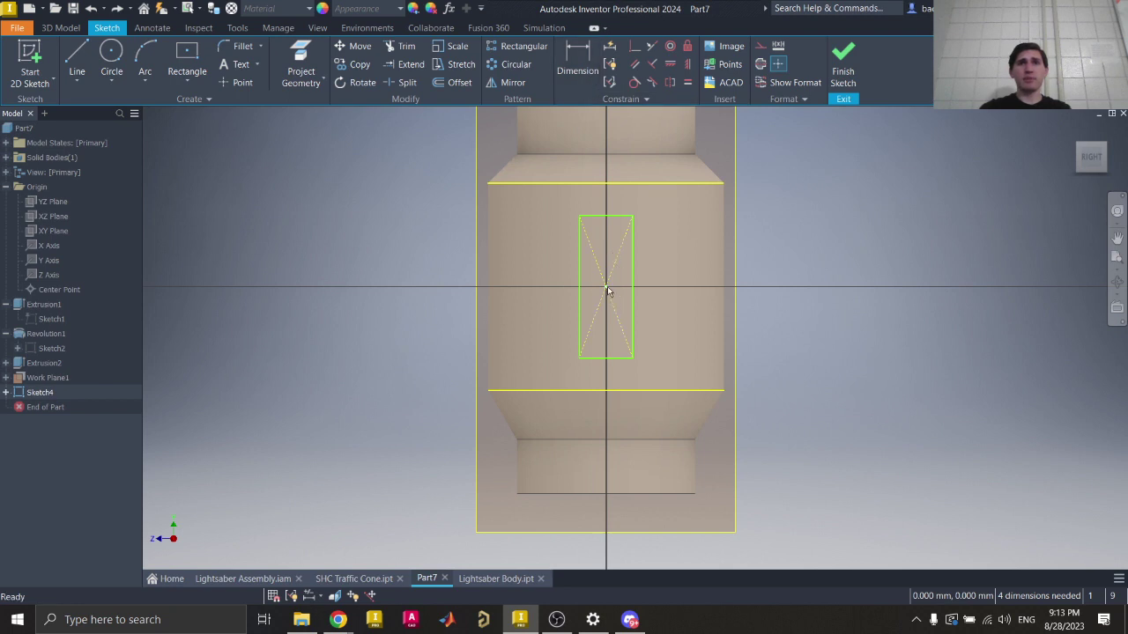
Step: Dimension the center rectangle to 40 mm tall and 15 mm wide
click(578, 67)
click(632, 251)
click(661, 266)
text(40)
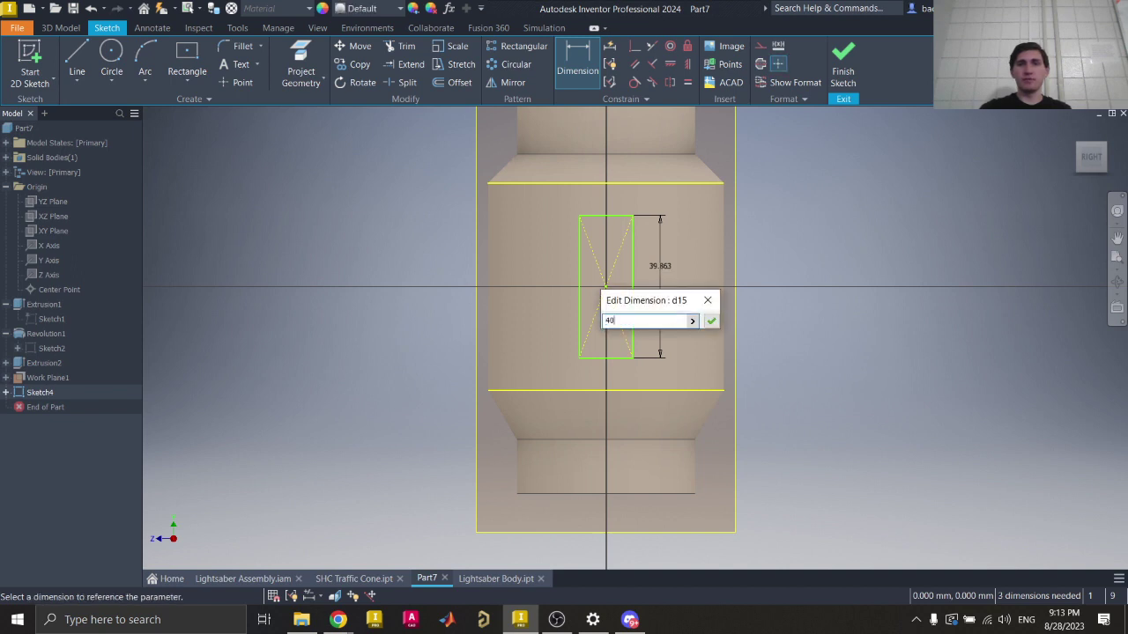
key(Return)
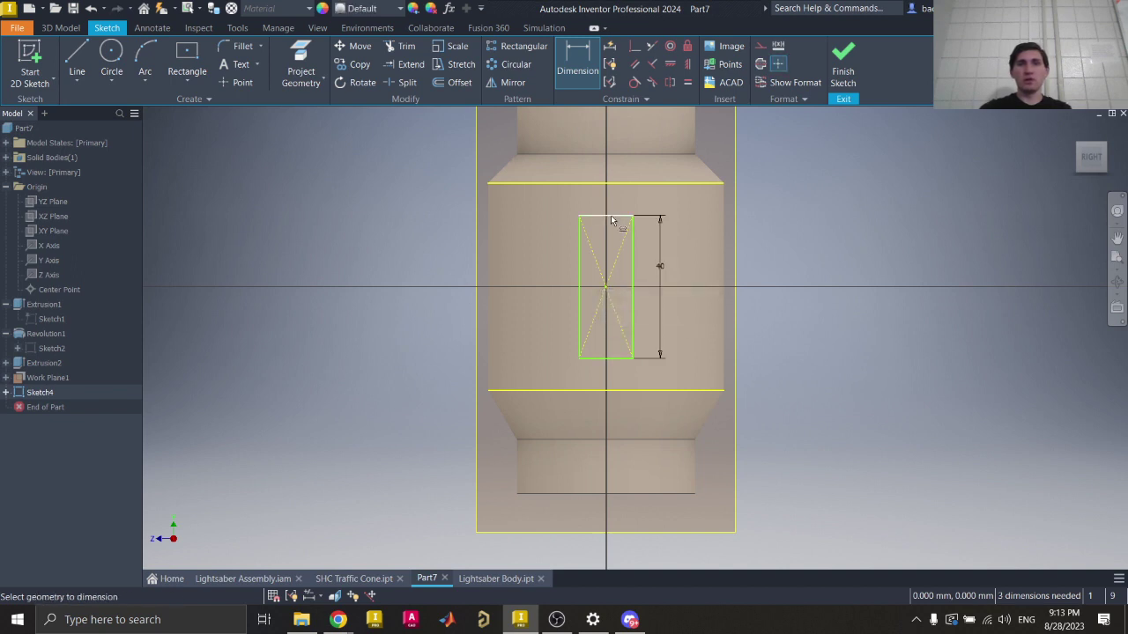
click(615, 220)
click(620, 200)
text(15)
key(Return)
key(Escape)
Step: Move the rectangle by its center point to a spot slightly up and to the right of the sketch origin
scroll(613, 287, up, 5)
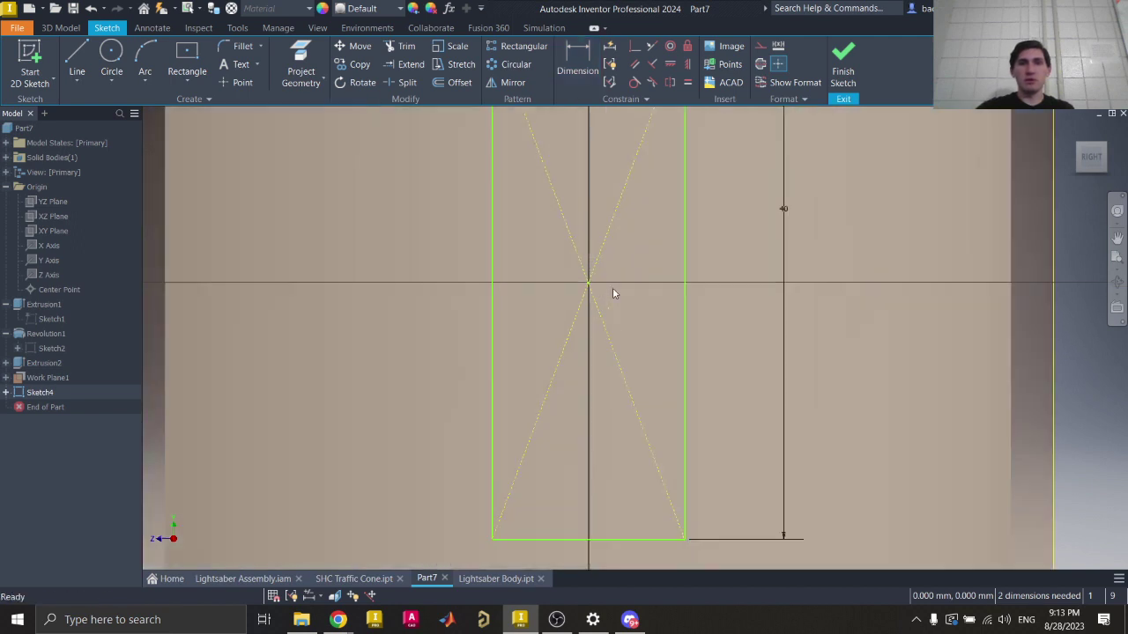
scroll(496, 262, up, 2)
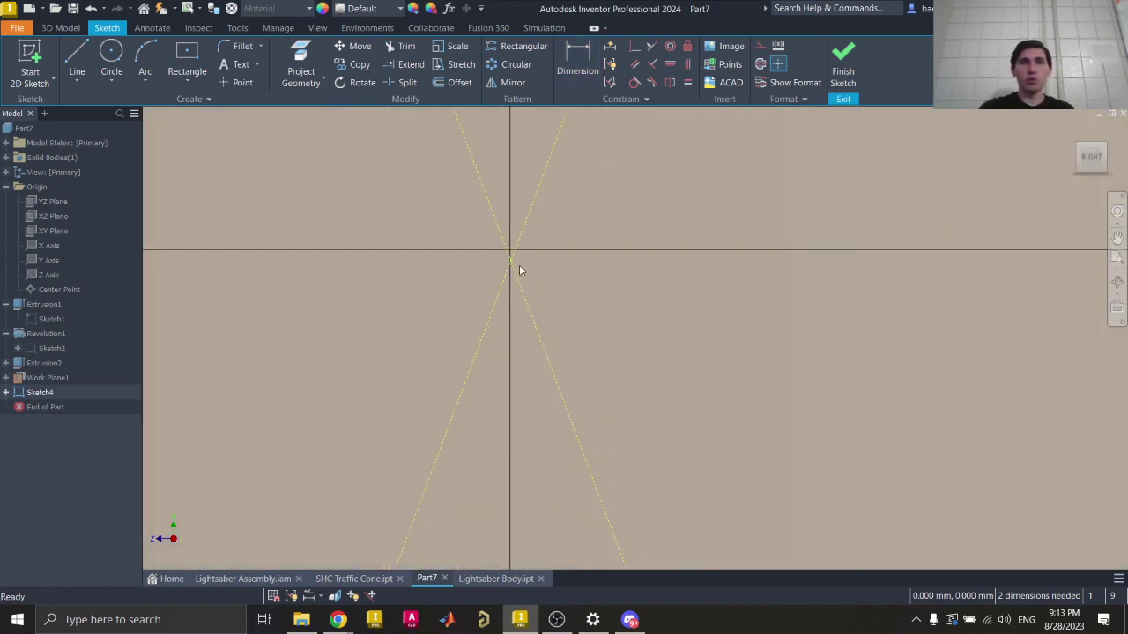
scroll(525, 302, down, 3)
mouse_move(524, 301)
mouse_down()
mouse_move(547, 298)
mouse_move(576, 269)
mouse_move(573, 254)
mouse_up()
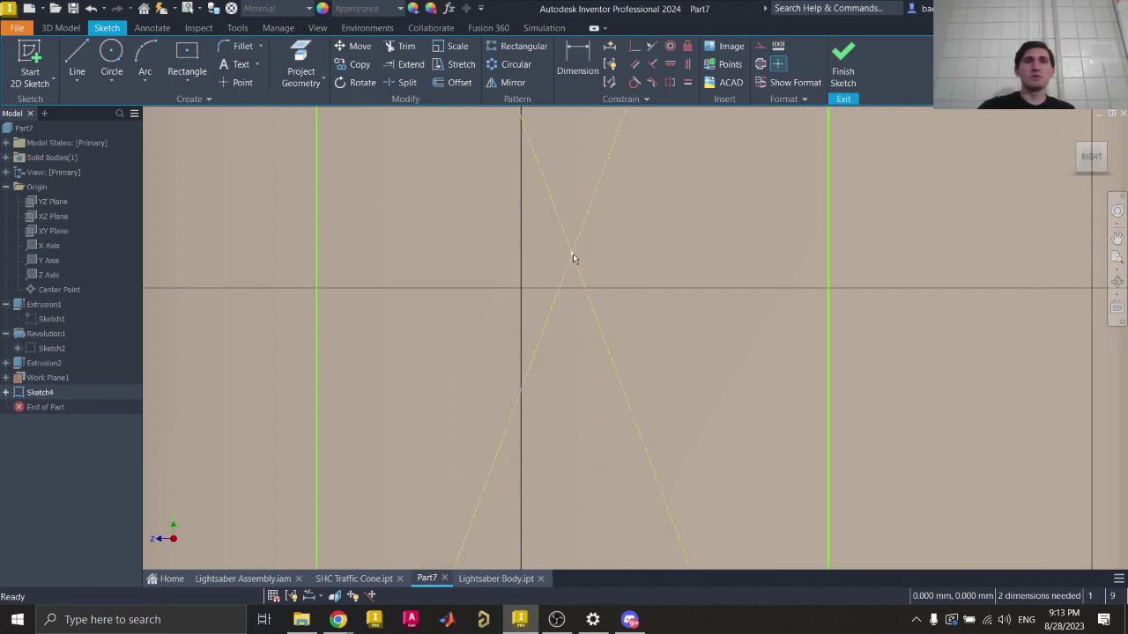
scroll(557, 319, down, 5)
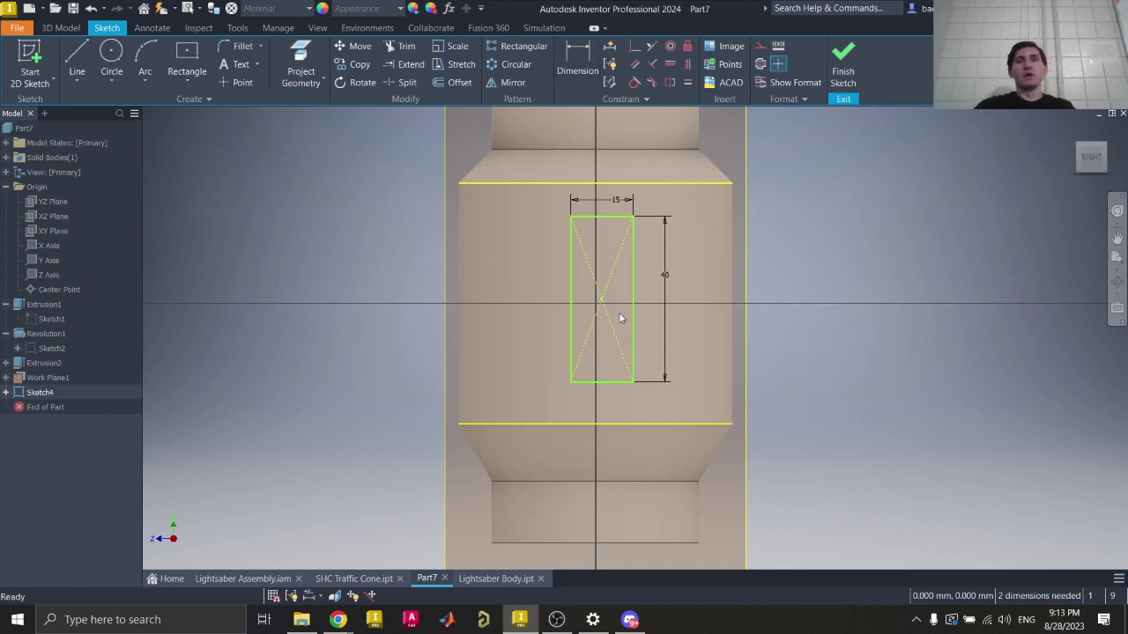
drag(606, 304, 618, 298)
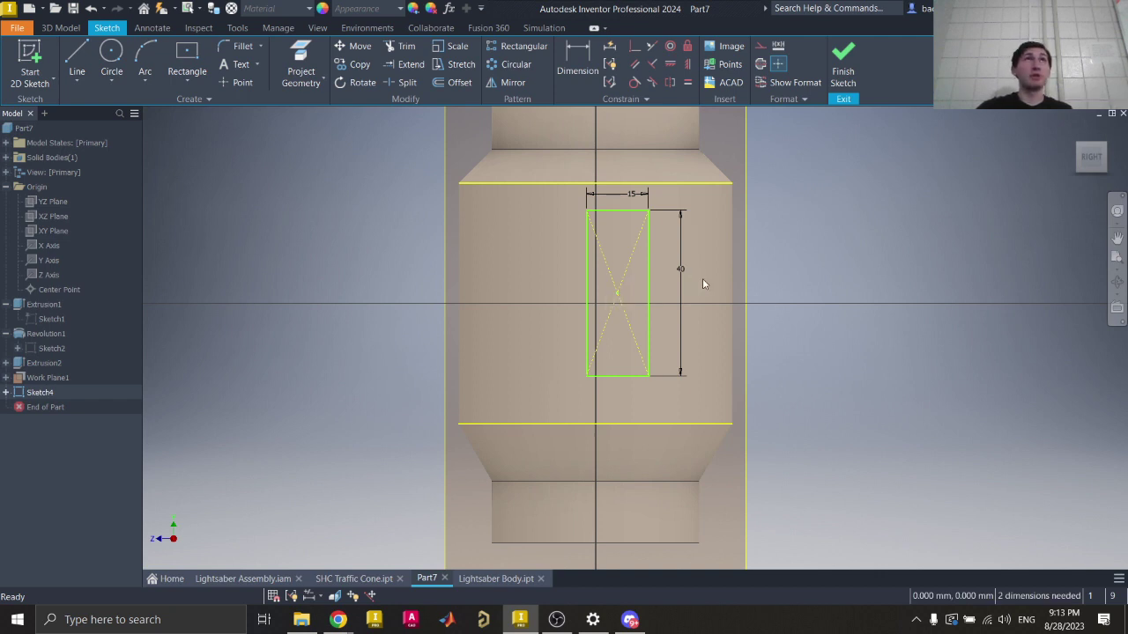
Step: Add a driven dimension between the upper and lower projected edges, positioning it beside the wide section
click(578, 72)
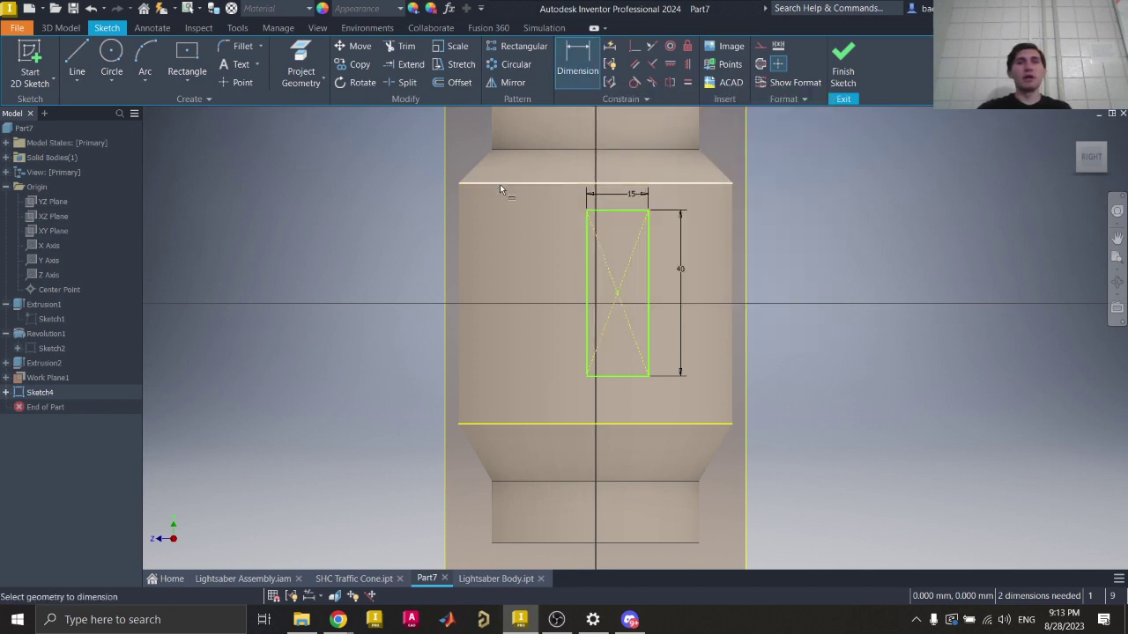
mouse_move(499, 185)
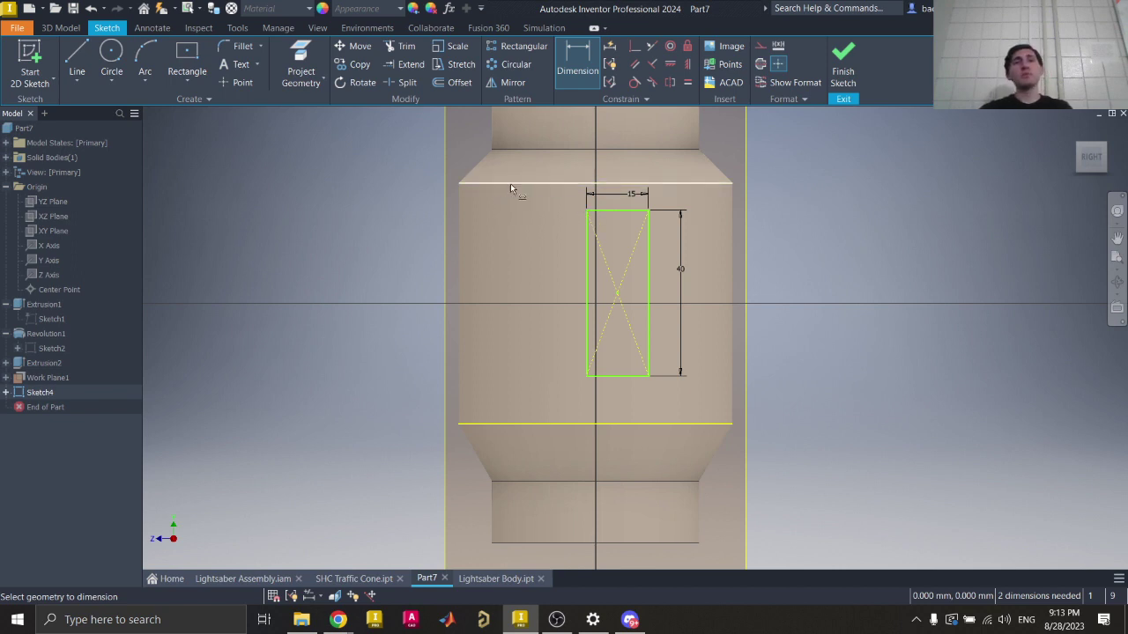
click(510, 184)
click(480, 425)
click(391, 311)
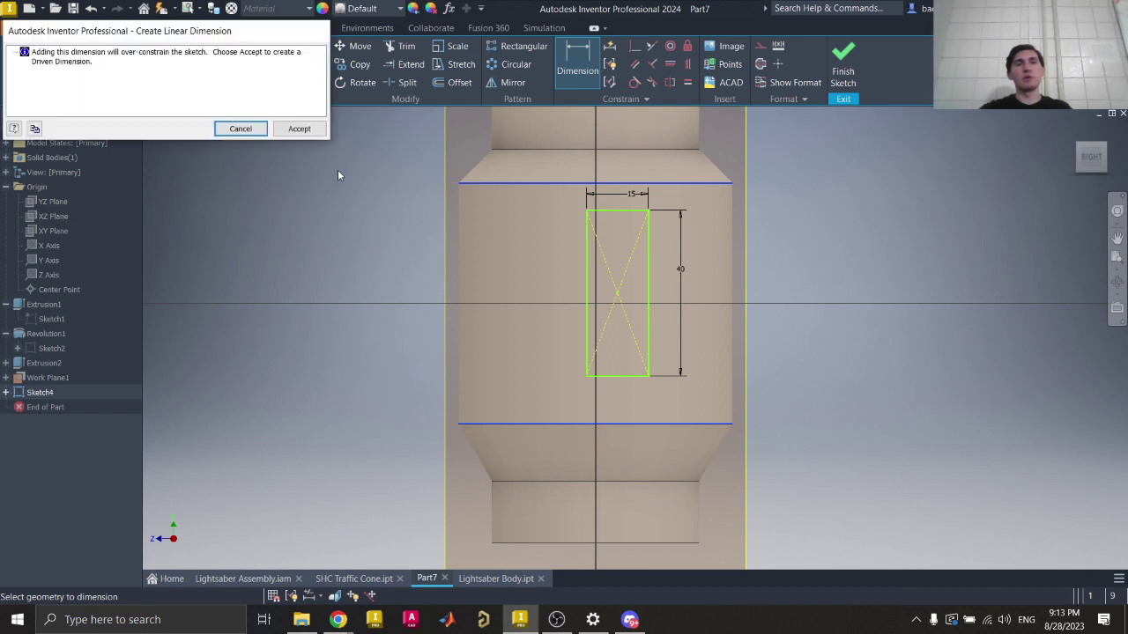
click(299, 130)
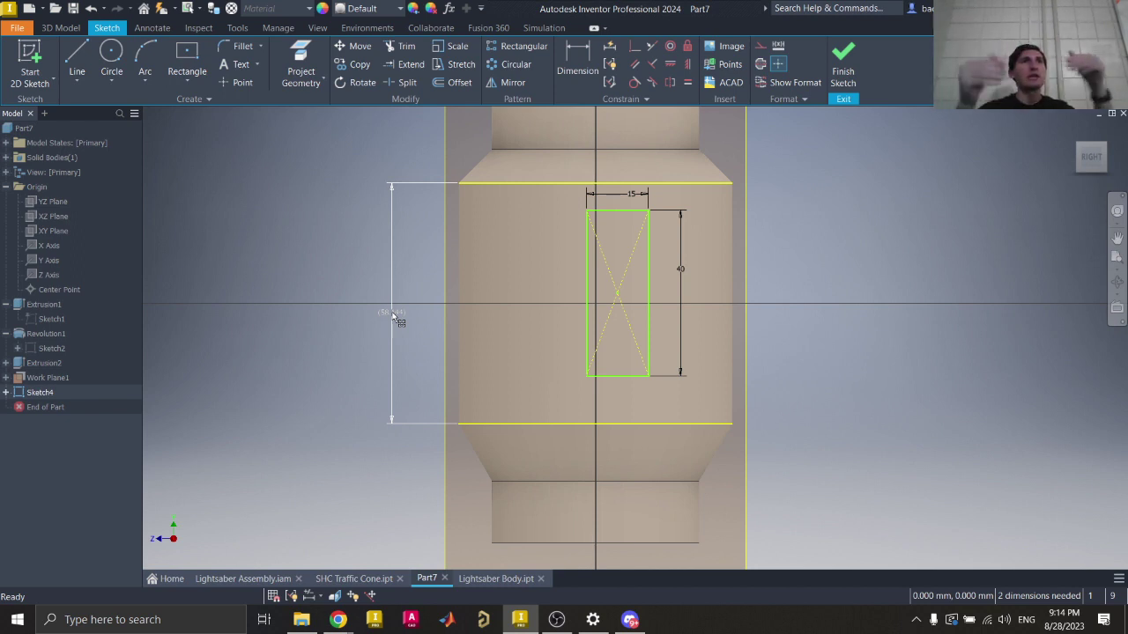
double_click(393, 316)
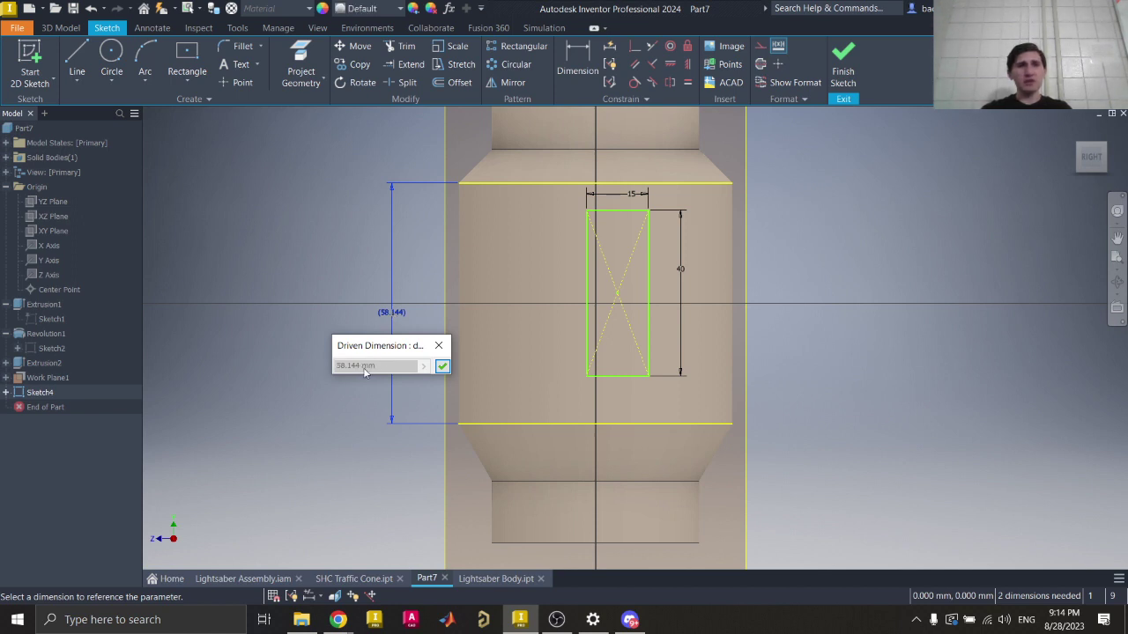
key(Escape)
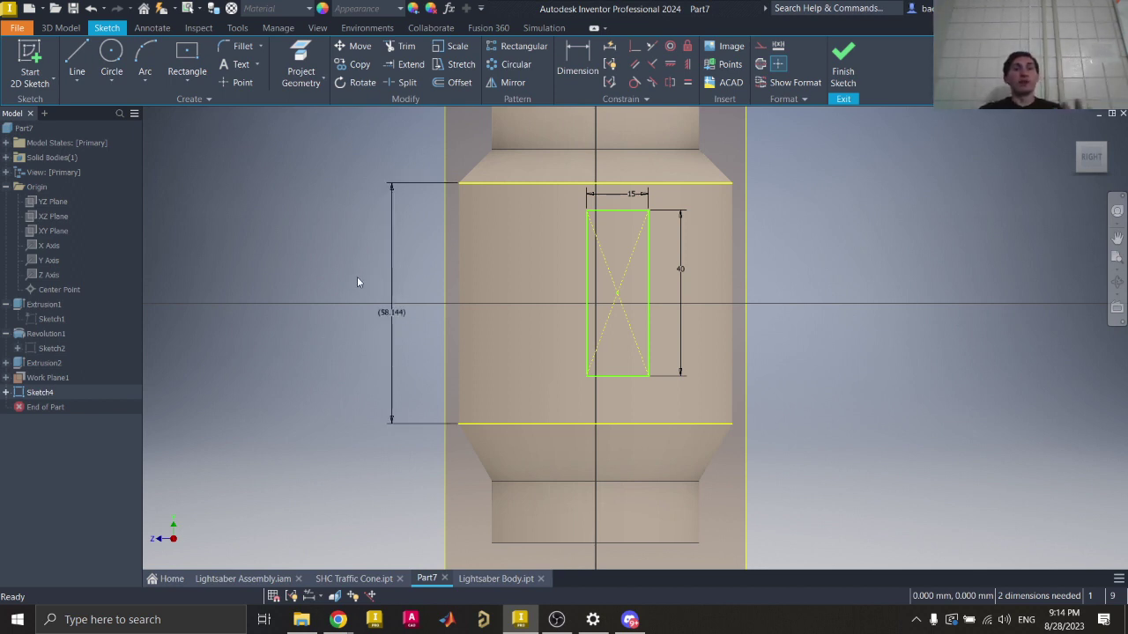
drag(392, 316, 379, 305)
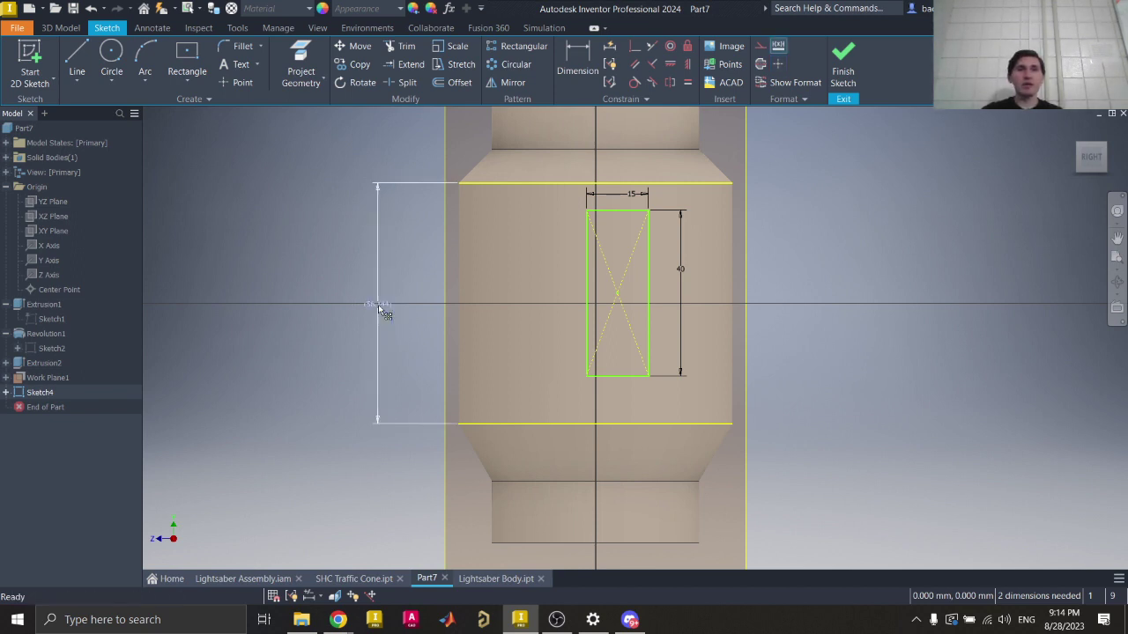
Step: Add a driven dimension for the length of the lower projected edge, placed below it
click(578, 69)
click(547, 426)
click(651, 464)
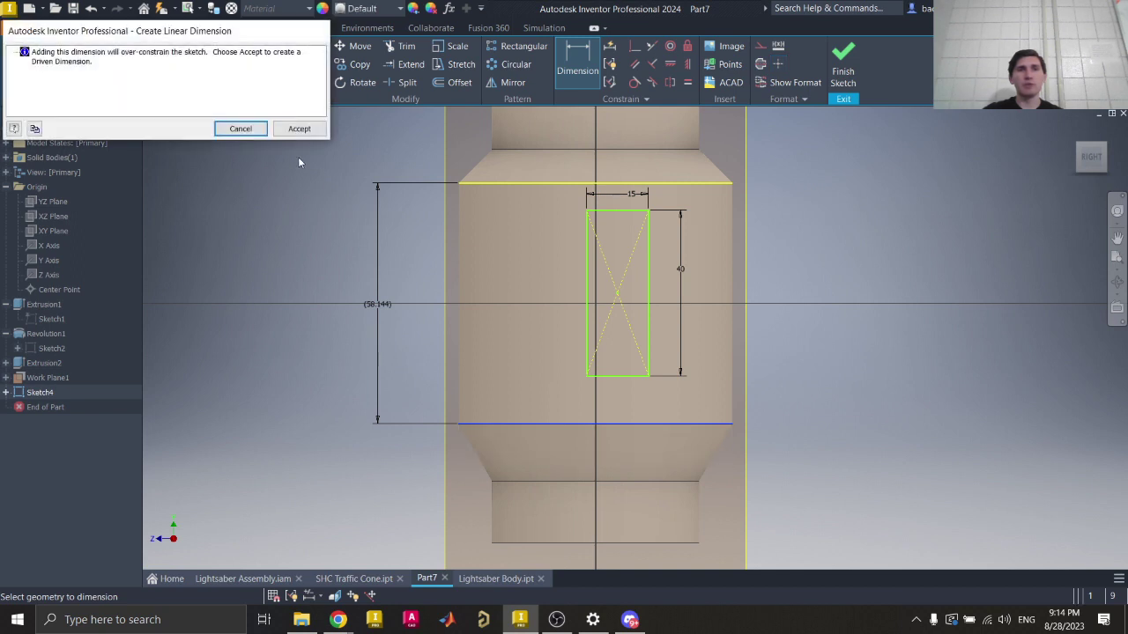
click(296, 128)
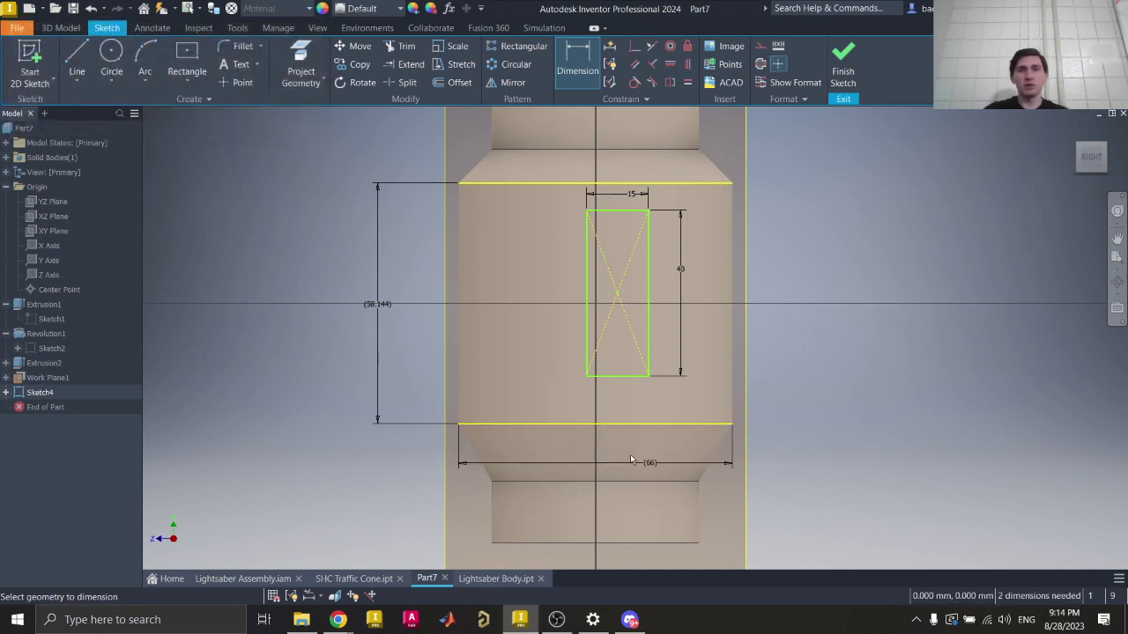
Step: Dimension the vertical distance from the lower projected edge to the rectangle's center point, accepting the measured value
key(Escape)
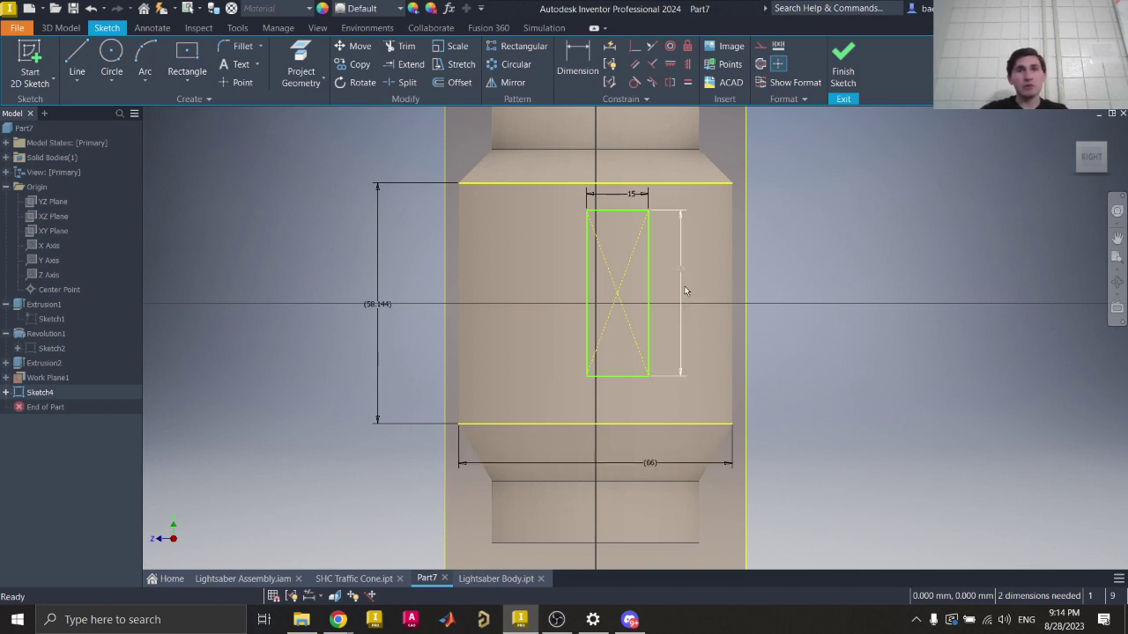
click(579, 62)
click(569, 423)
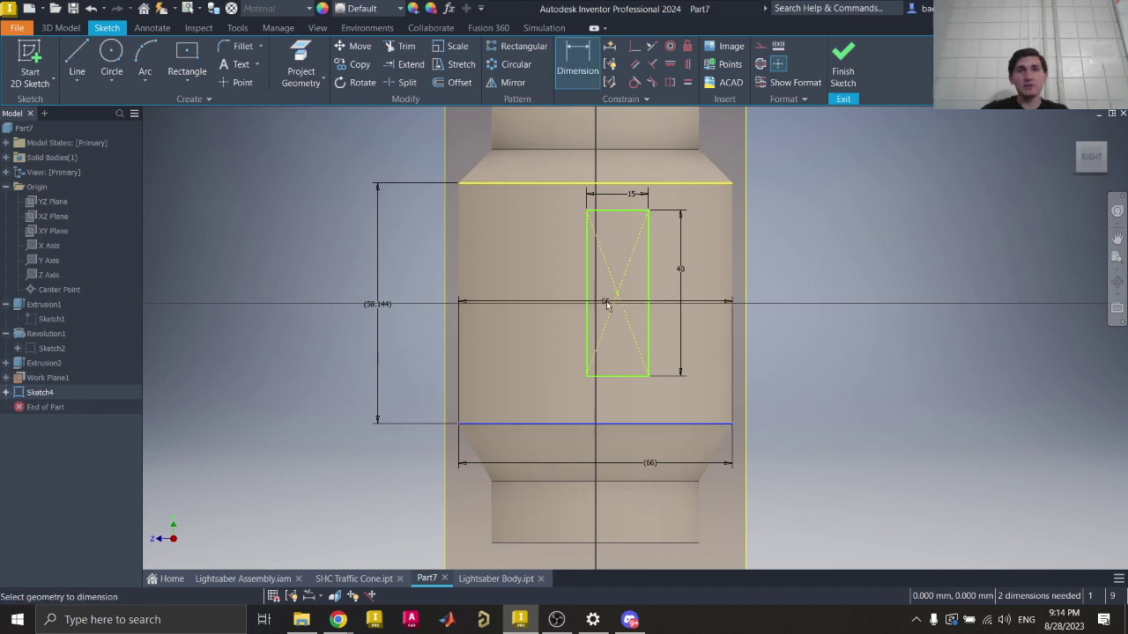
click(617, 296)
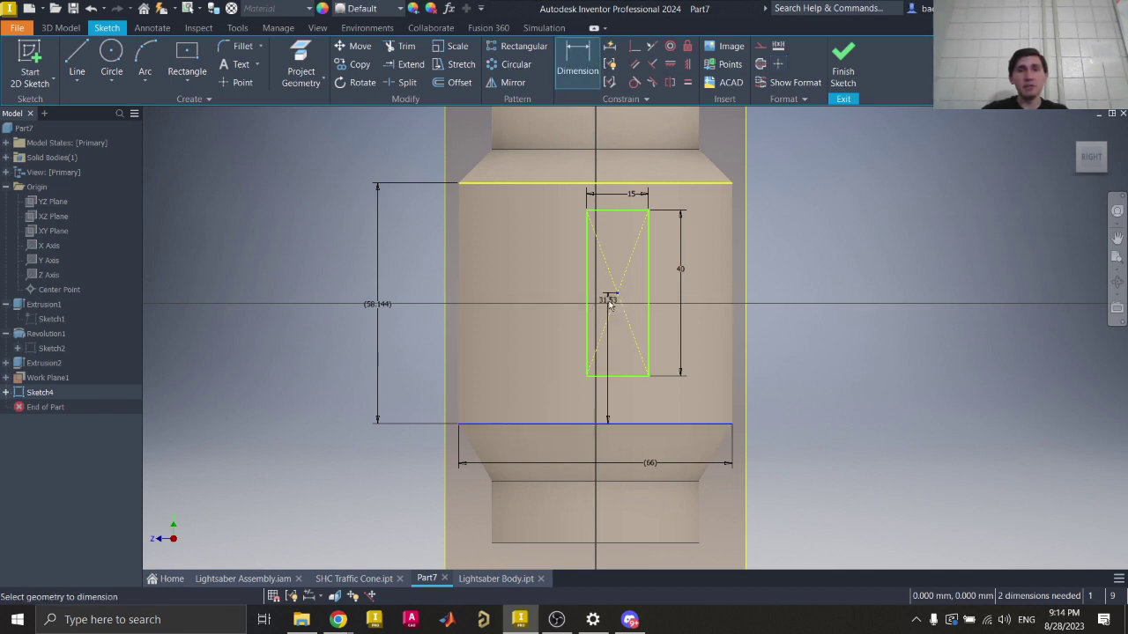
click(484, 341)
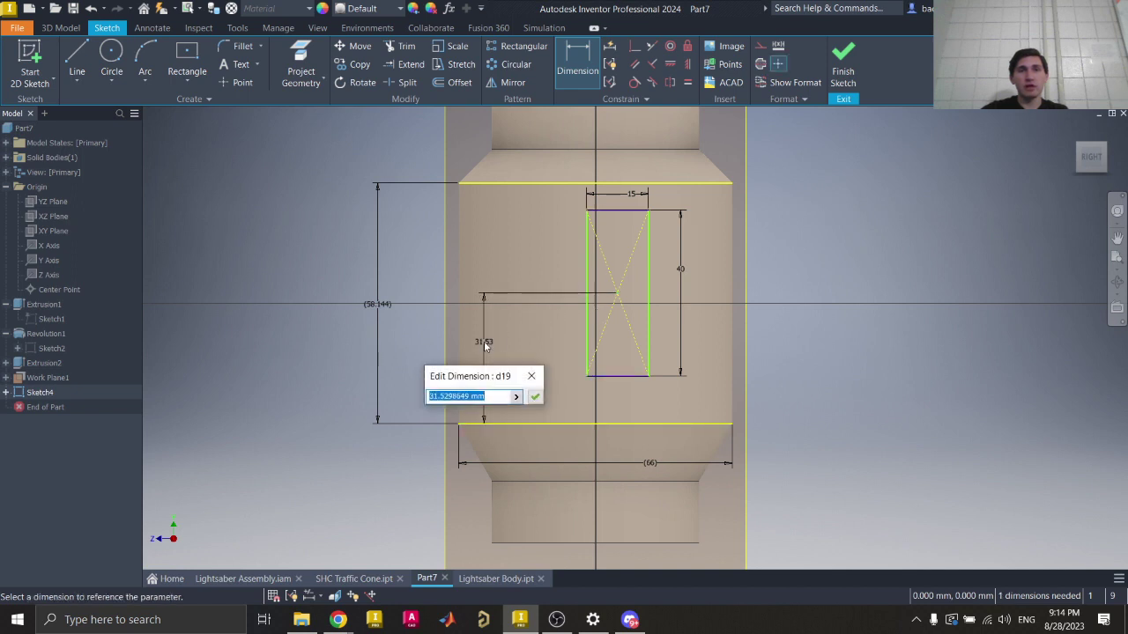
click(533, 397)
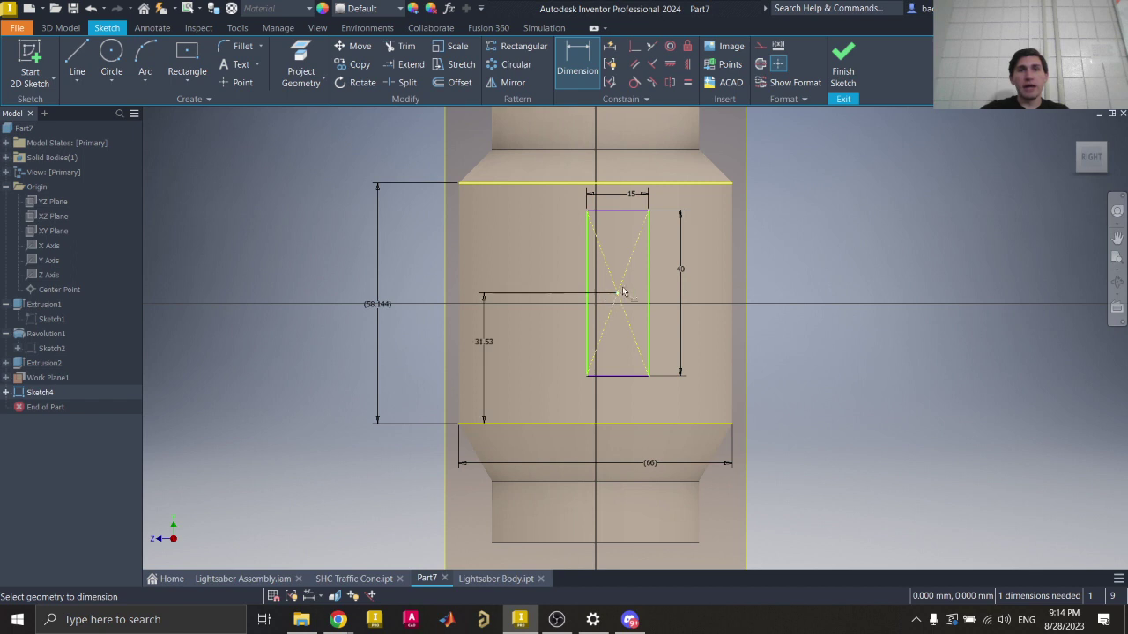
key(Escape)
drag(622, 210, 631, 269)
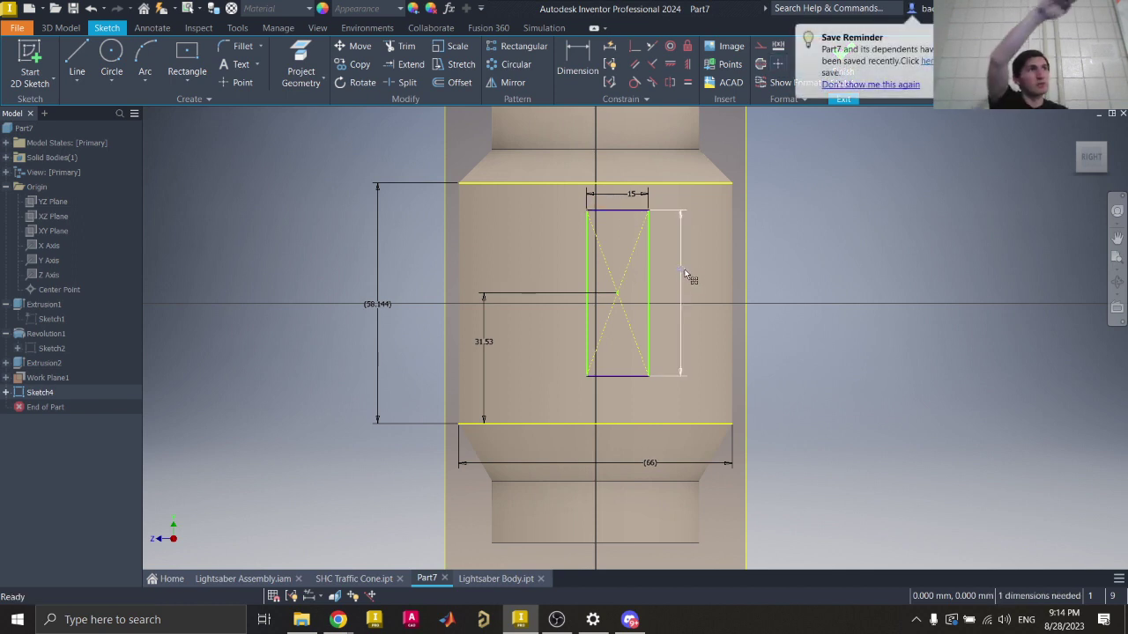
click(686, 275)
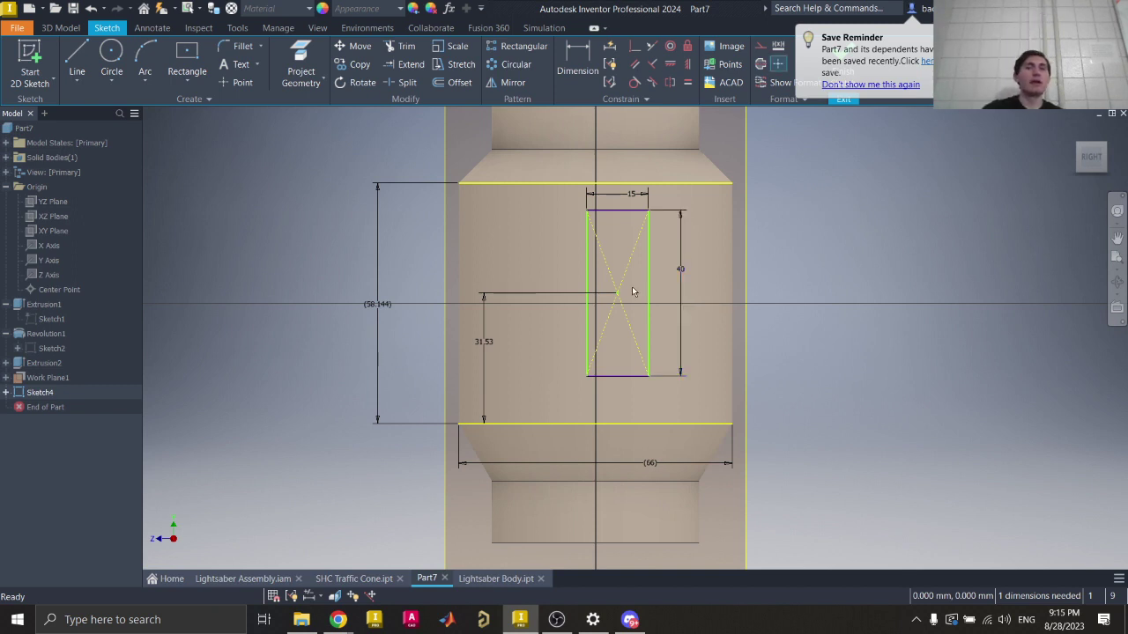
click(479, 345)
key(Return)
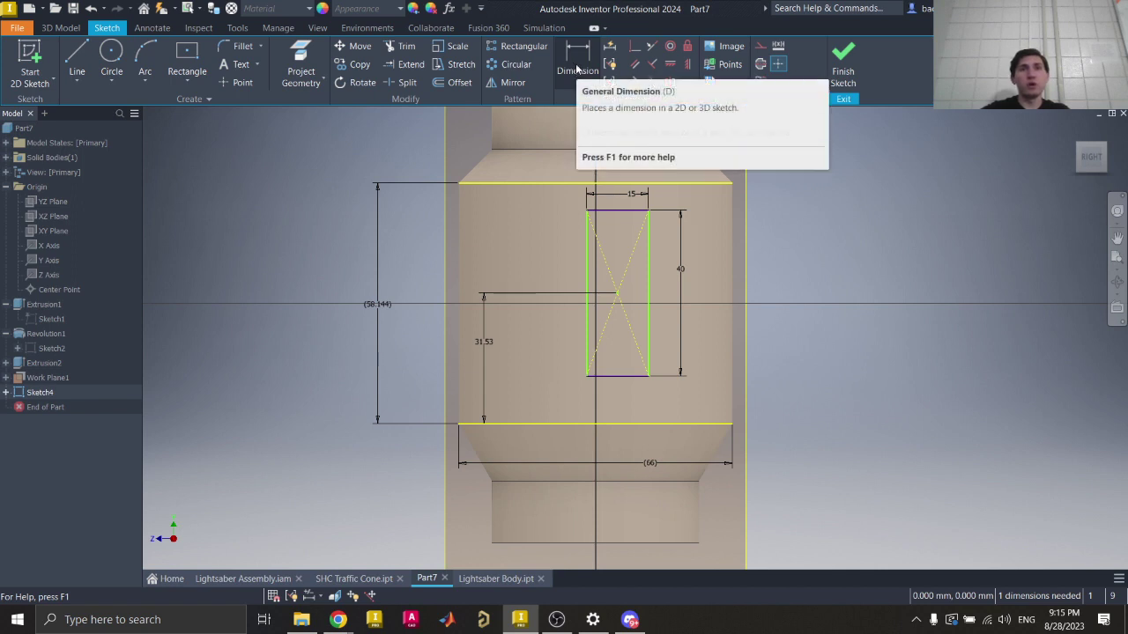
Step: Dimension the horizontal distance from the upper projected edge's left endpoint to the rectangle's center, placed above the wide section, accepting the measured value
click(577, 66)
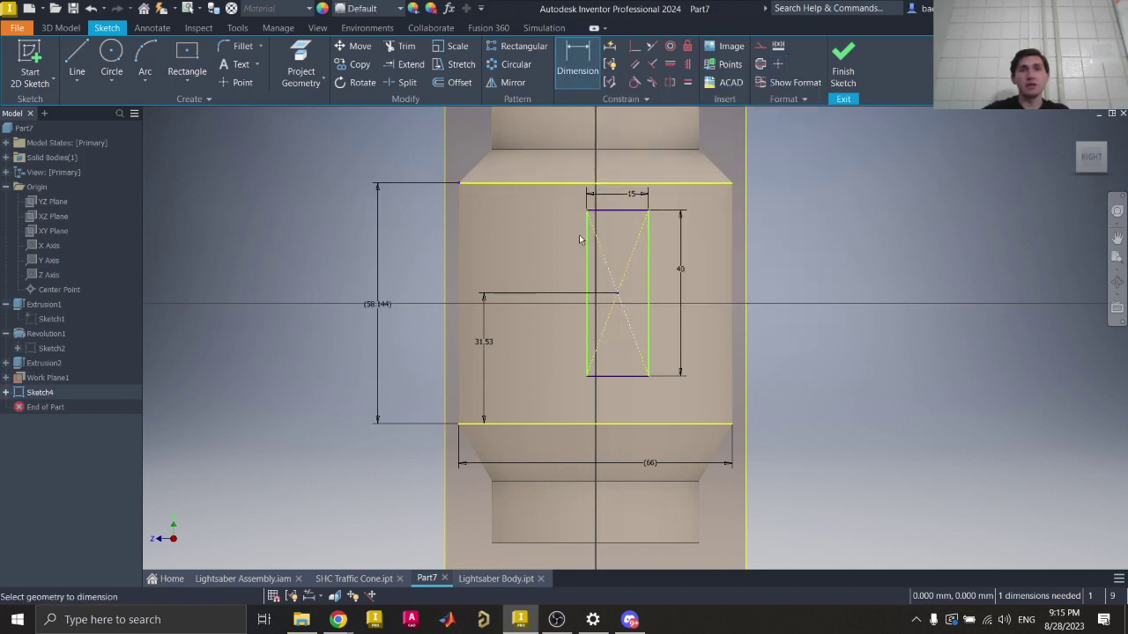
click(542, 129)
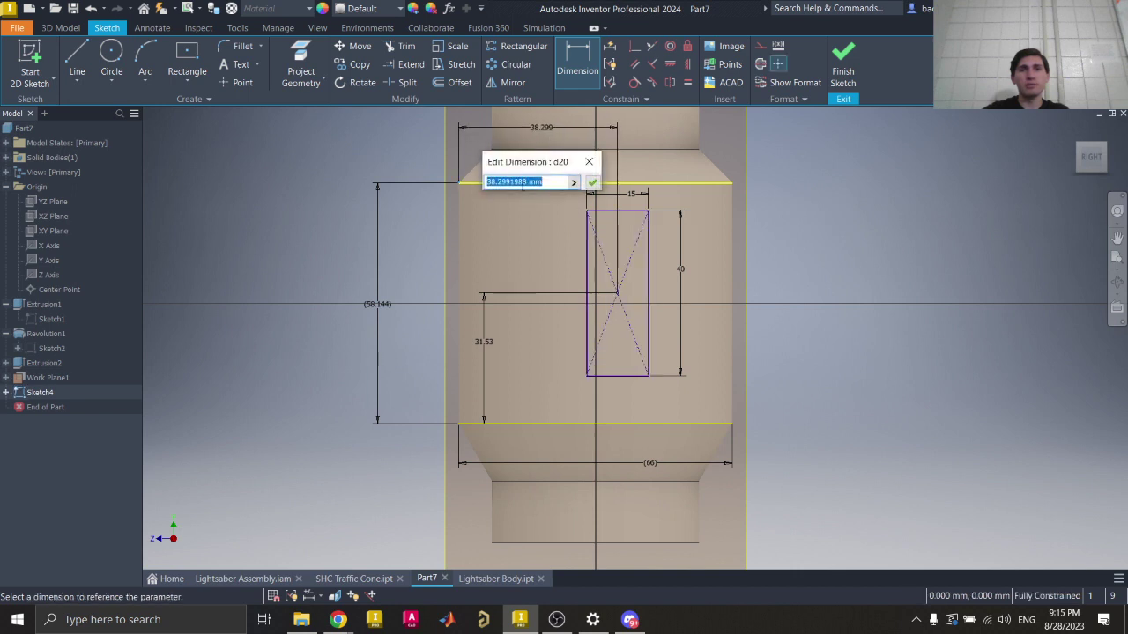
click(592, 182)
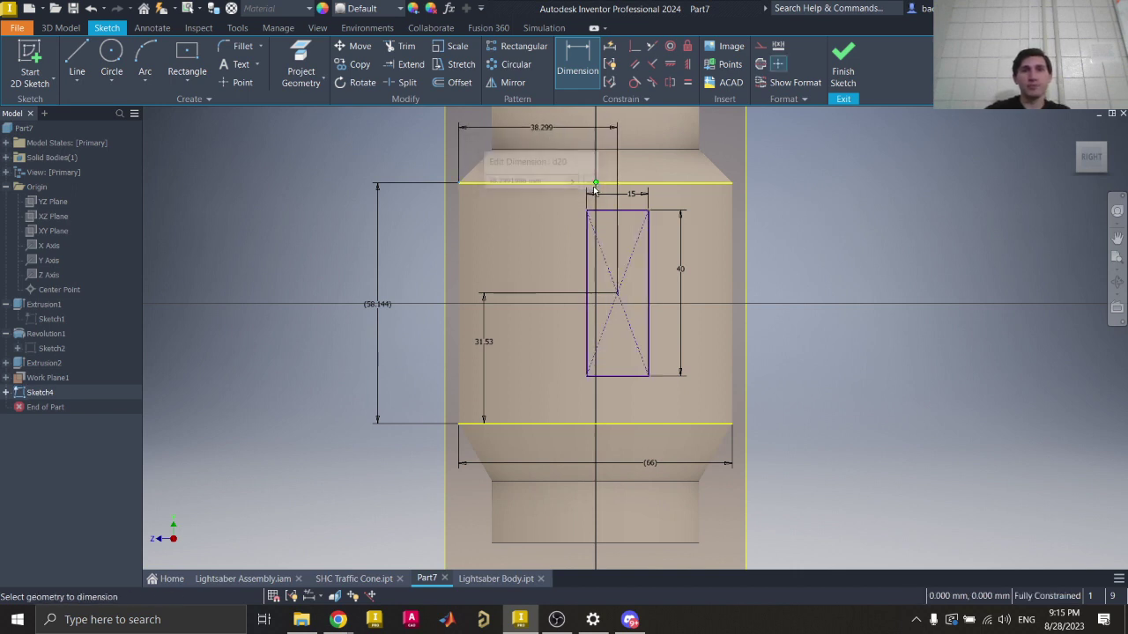
key(Escape)
Step: Check the exact values of the two dimensions that position the rectangle's center vertically and horizontally
click(648, 269)
click(725, 274)
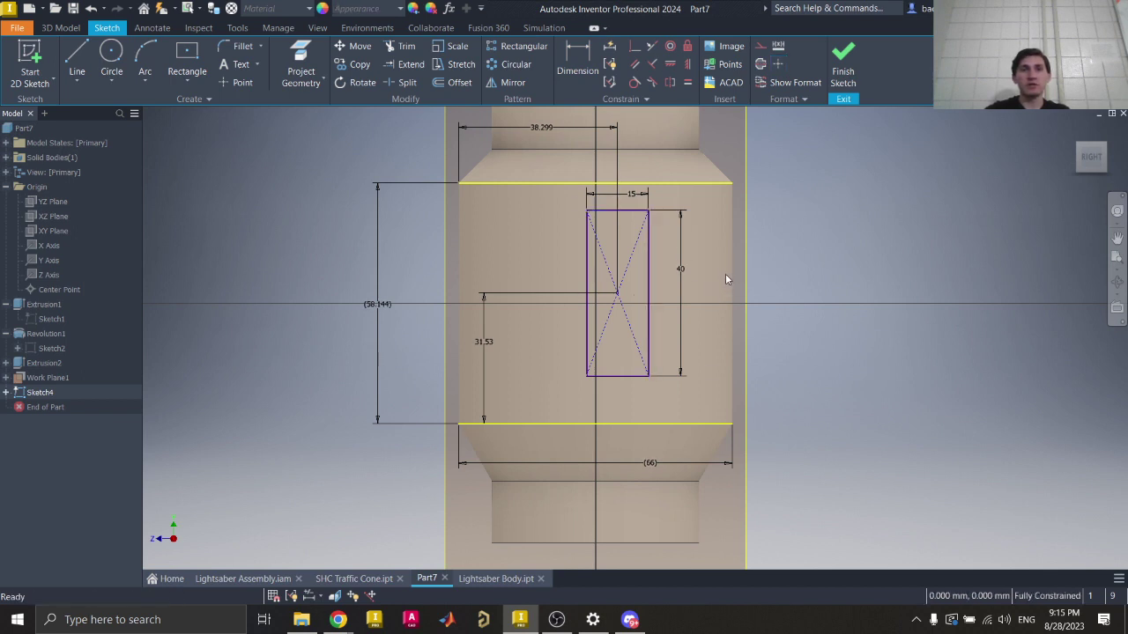
double_click(483, 343)
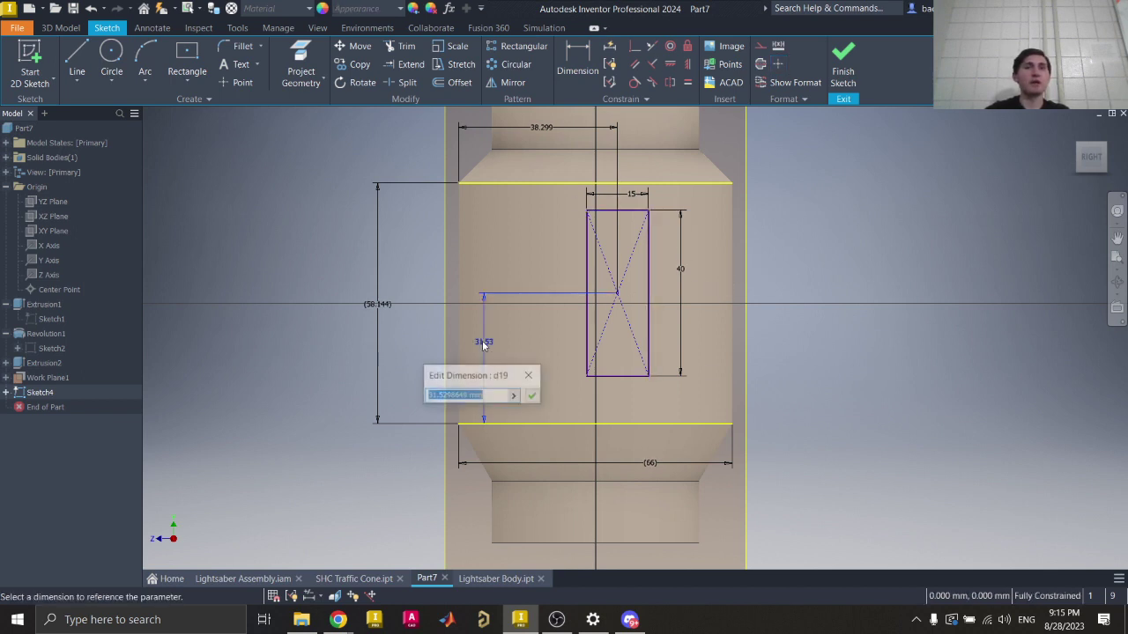
key(Return)
double_click(541, 128)
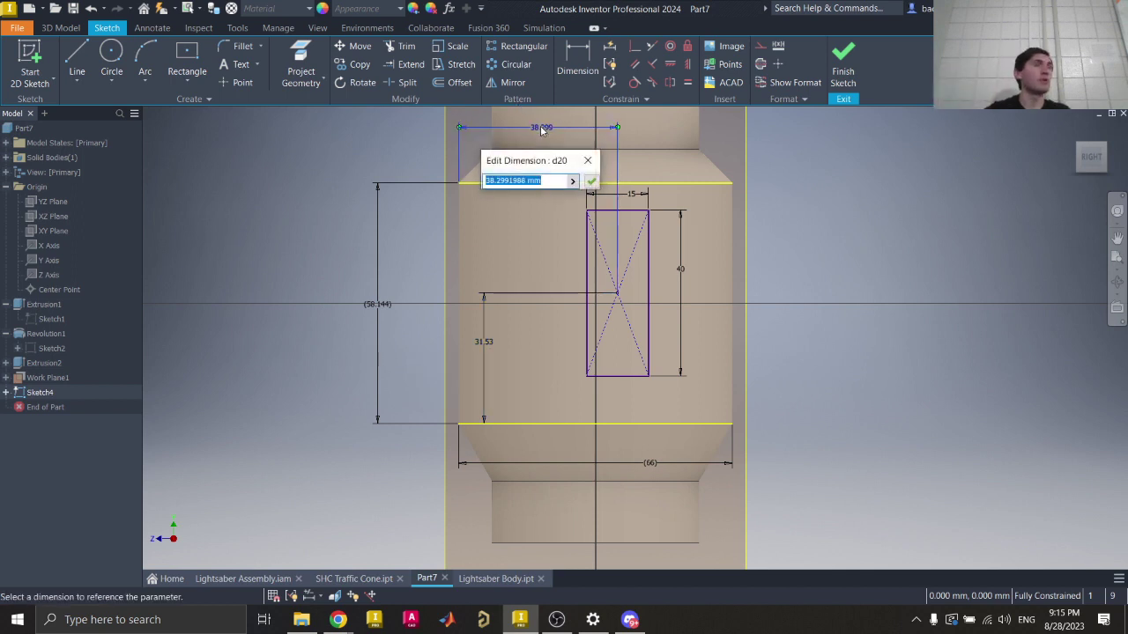
key(Return)
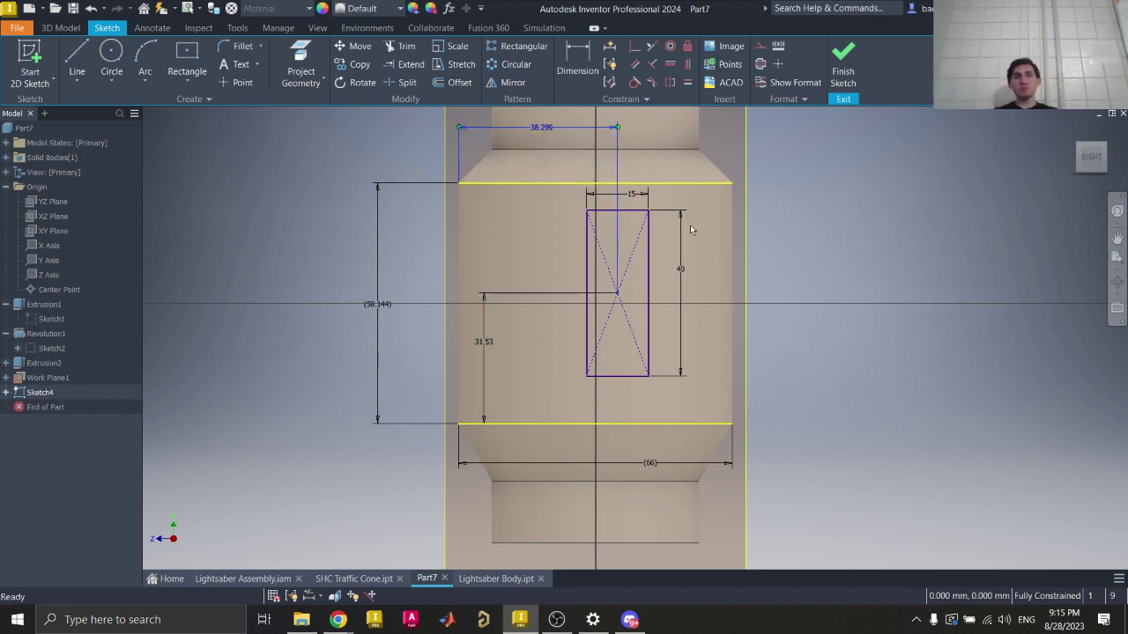
click(710, 237)
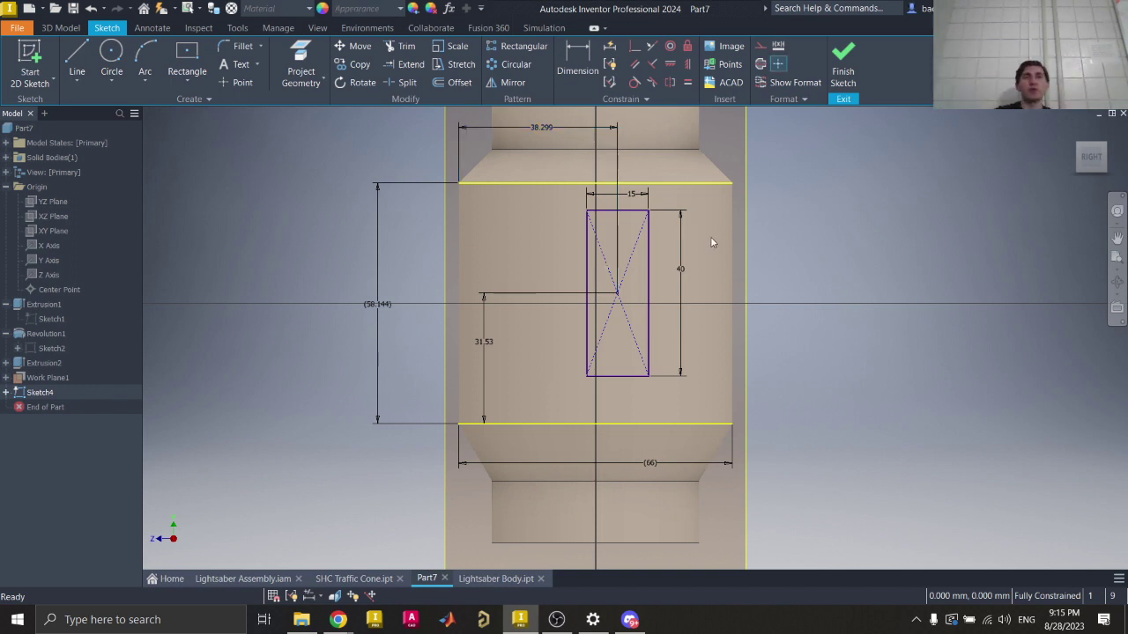
Step: Finish the sketch and create a save folder named Lightsaber Class 1 inside Intro to CAD Demo Models
click(843, 66)
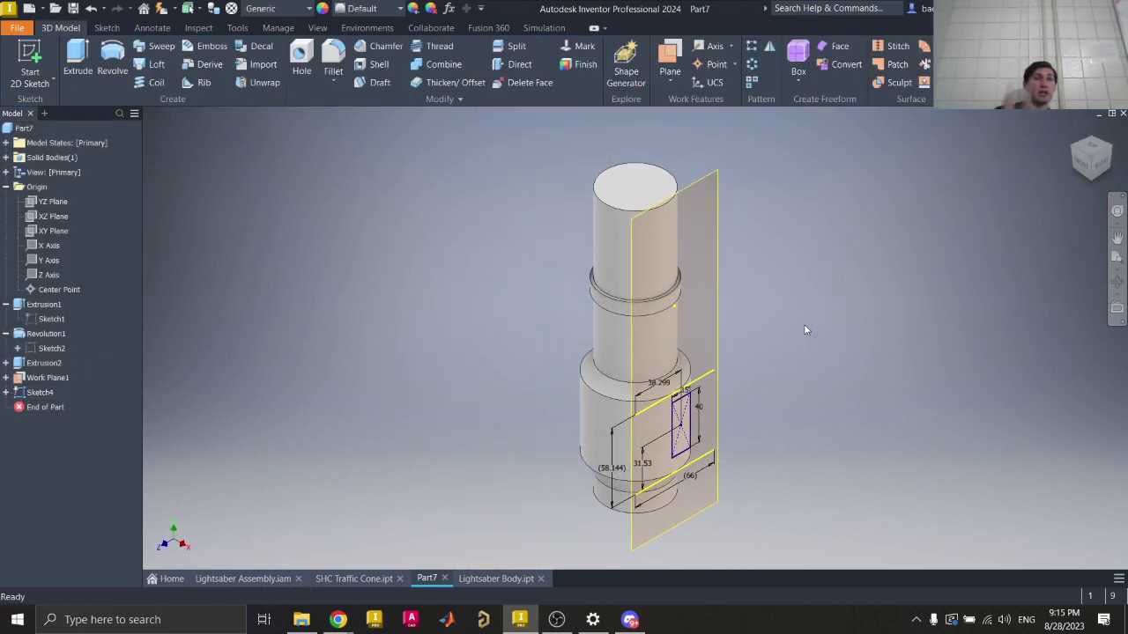
key(ctrl+s)
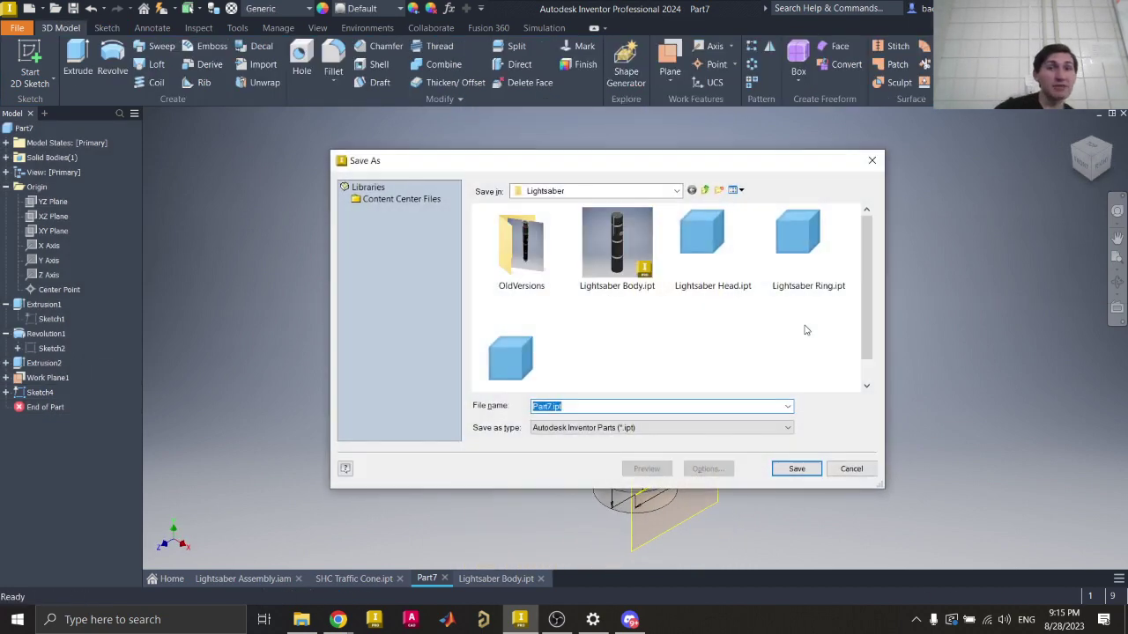
click(652, 191)
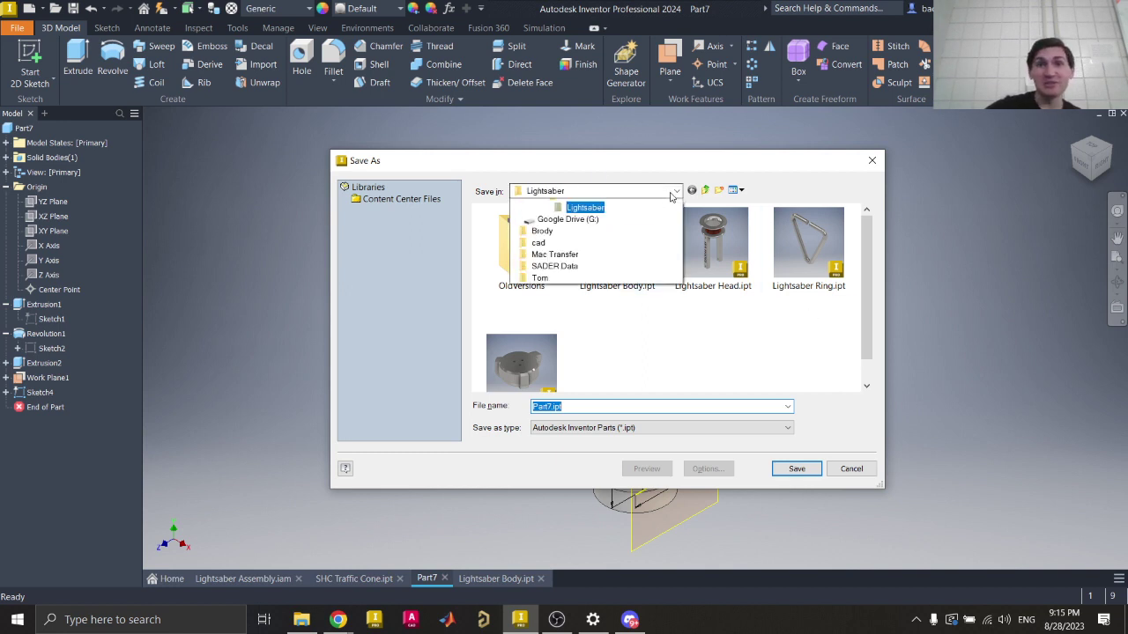
click(586, 417)
right_click(584, 385)
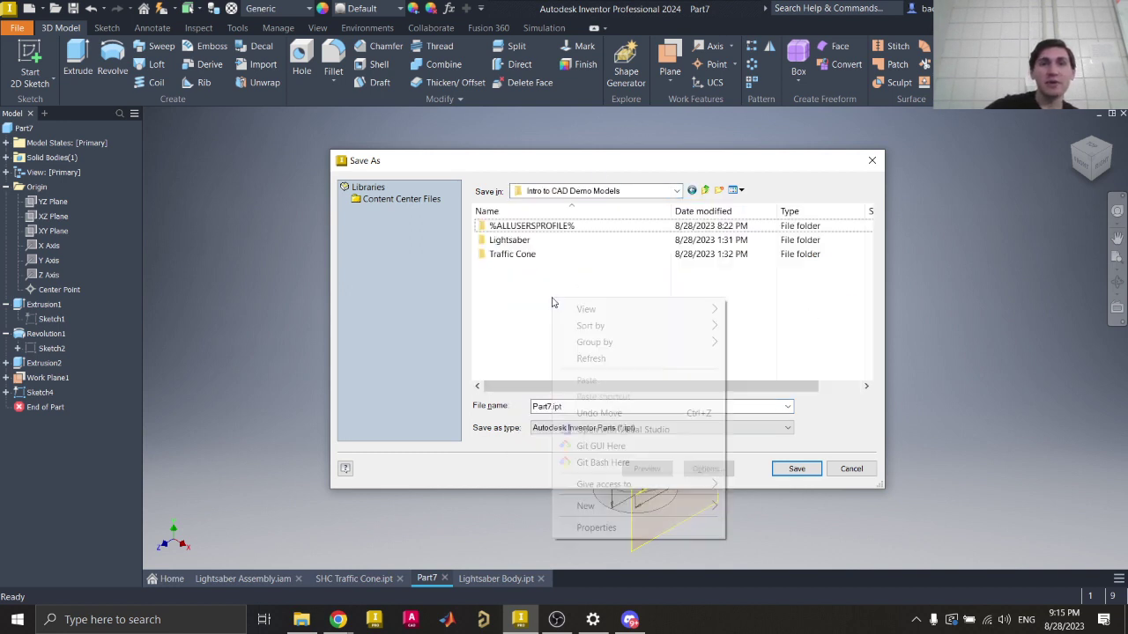
mouse_move(585, 506)
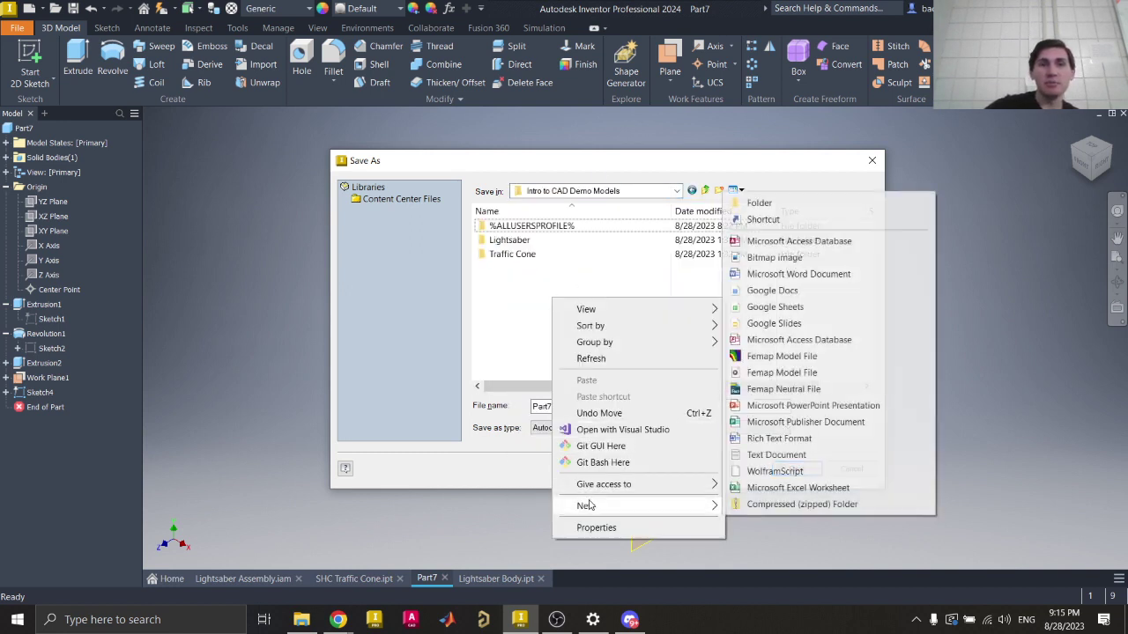
click(760, 205)
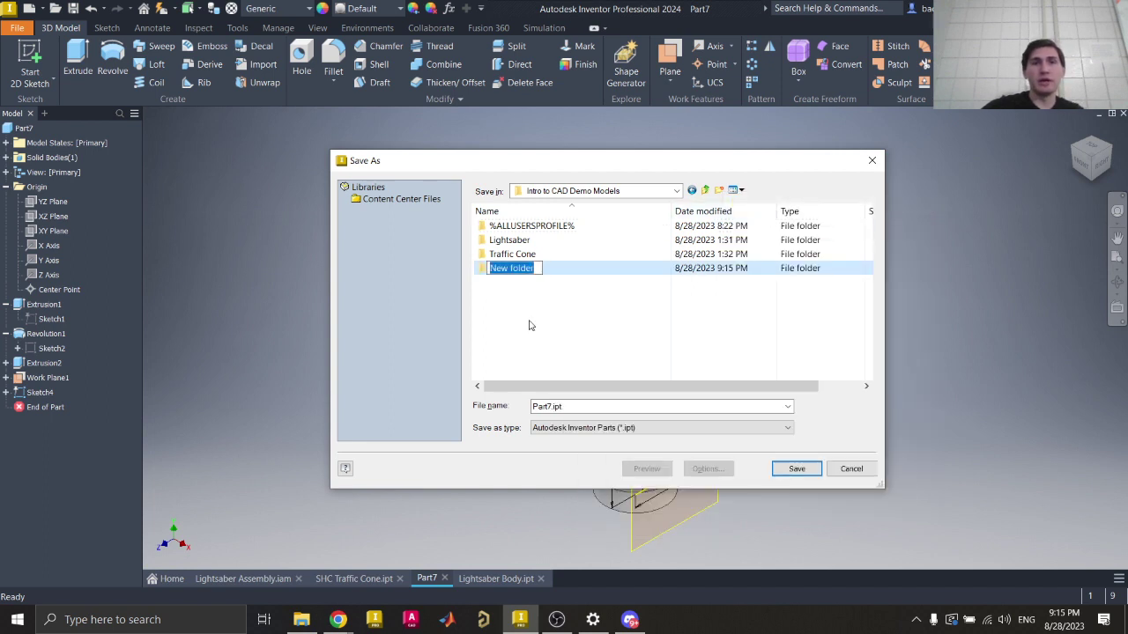
text(Lightsaber Class 1)
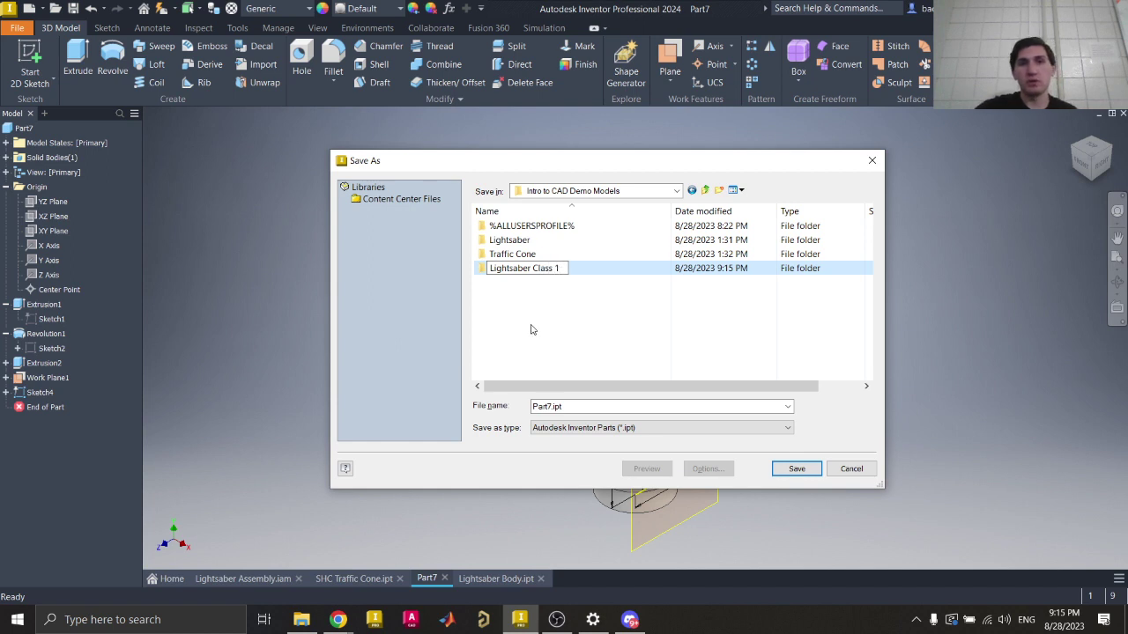
click(557, 266)
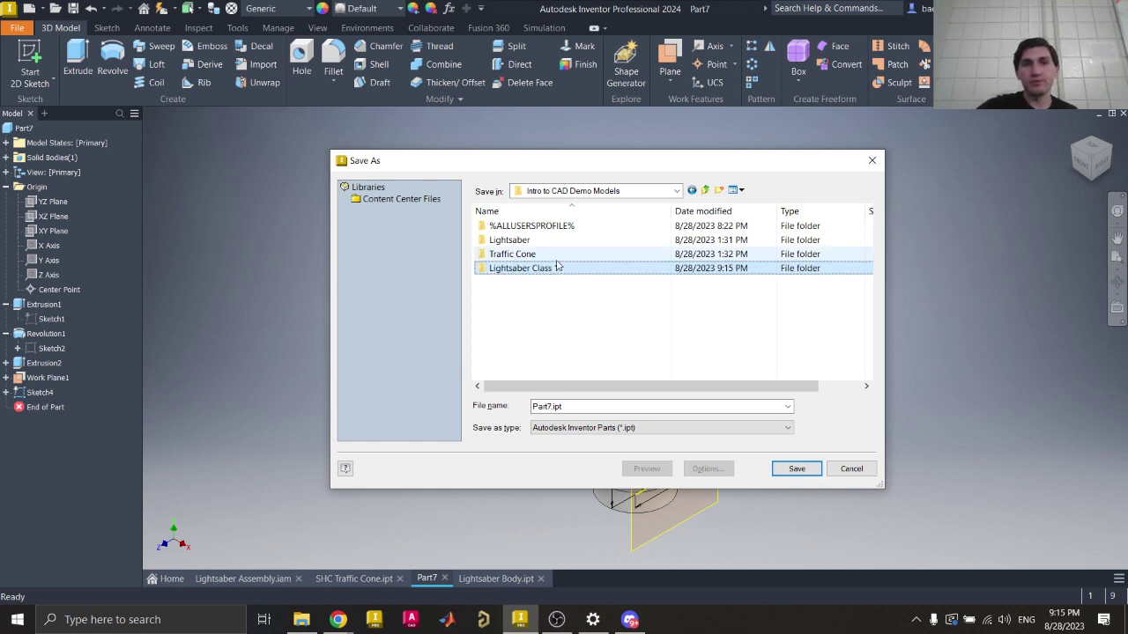
double_click(555, 269)
Step: Save the part in the Lightsaber Class 1 folder as Lightsaber Class 1 Body.ipt
click(548, 406)
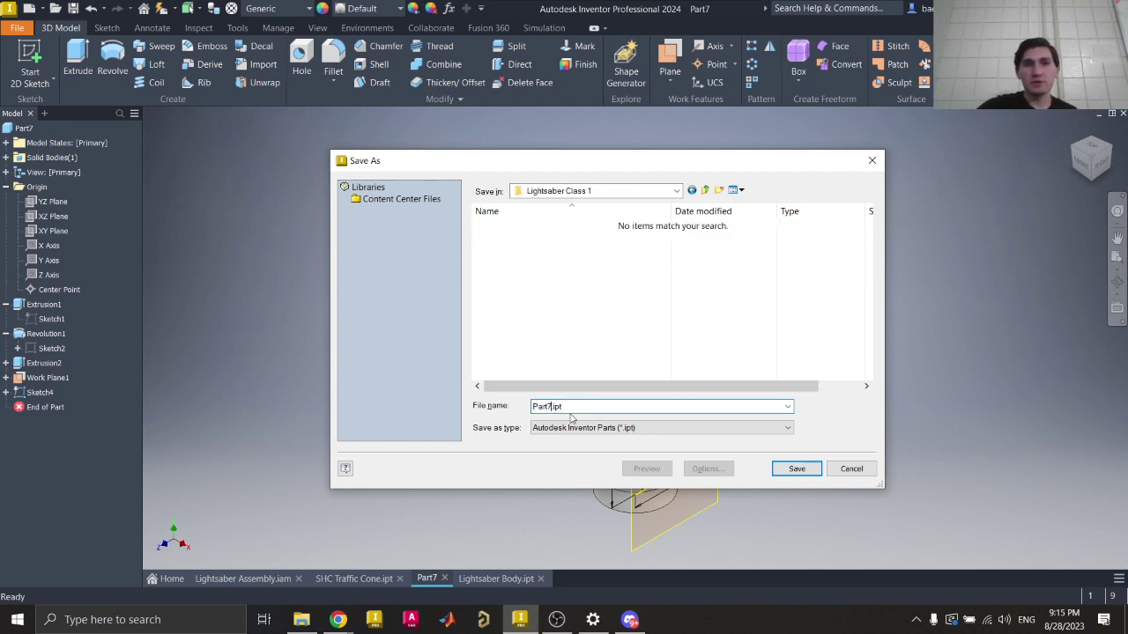
key(BackSpace)
key(BackSpace)
key(BackSpace)
key(BackSpace)
text(Ligh)
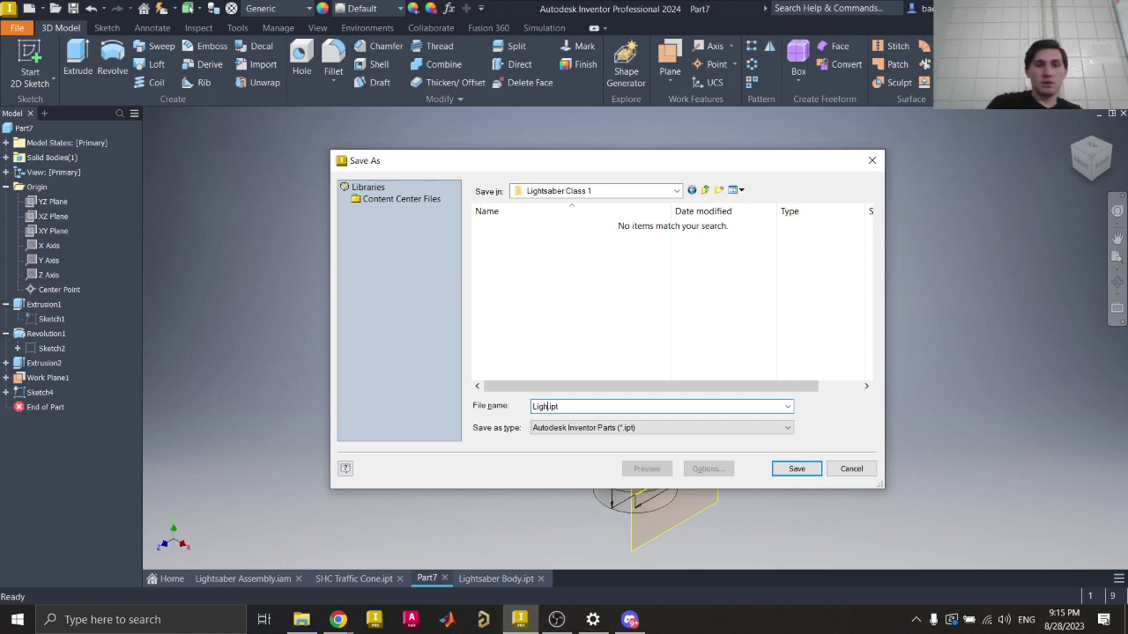
text(Class 1 Body)
click(781, 470)
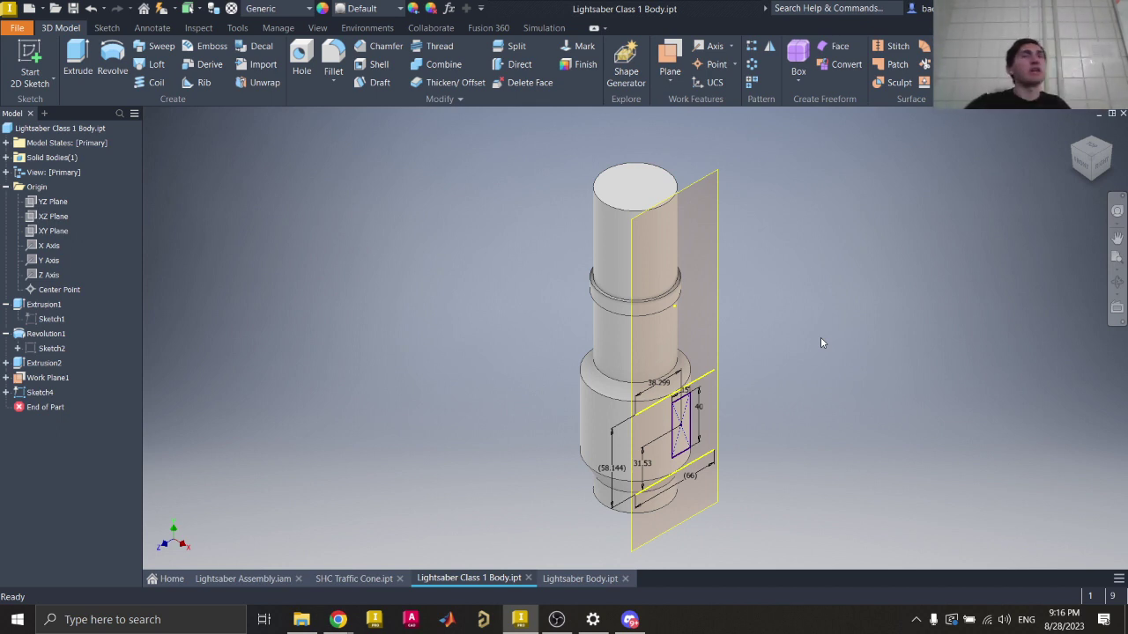
Step: Review the part's model and reference parameters, including which sketch or feature uses each one and its equation
click(449, 8)
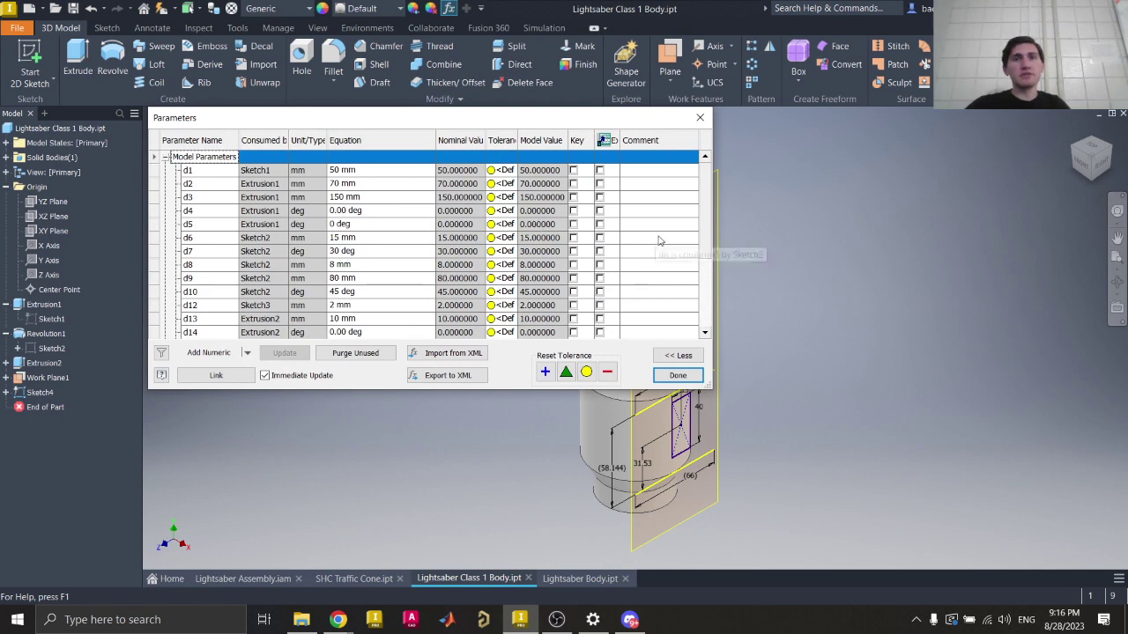
mouse_move(706, 231)
mouse_down()
mouse_move(714, 303)
mouse_move(712, 206)
mouse_move(719, 324)
mouse_move(698, 228)
mouse_up()
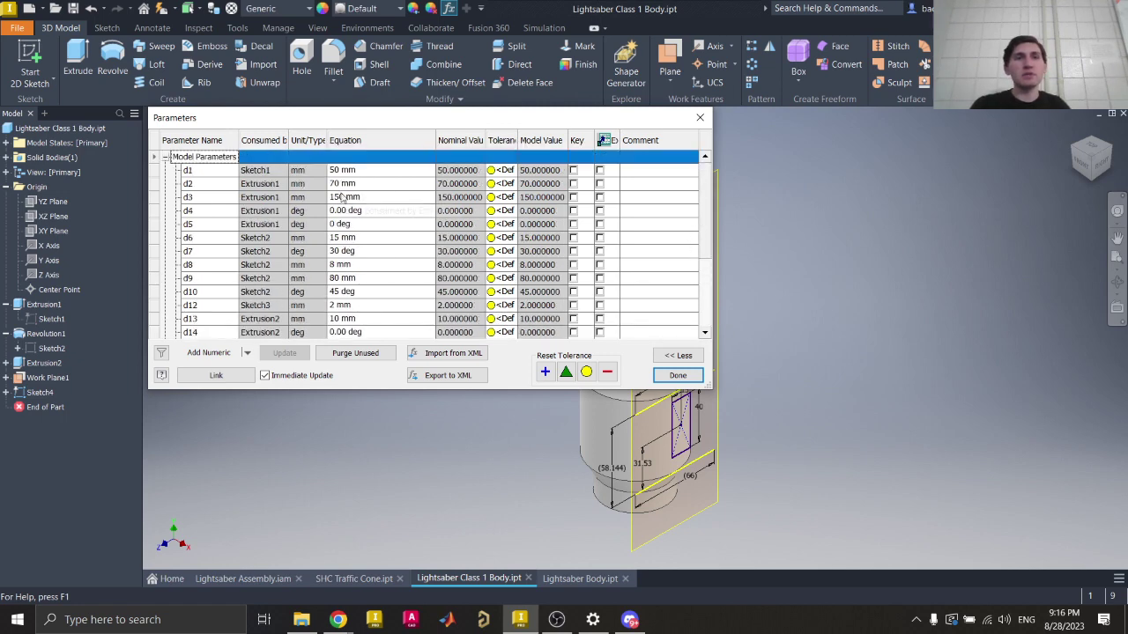
scroll(199, 212, down, 3)
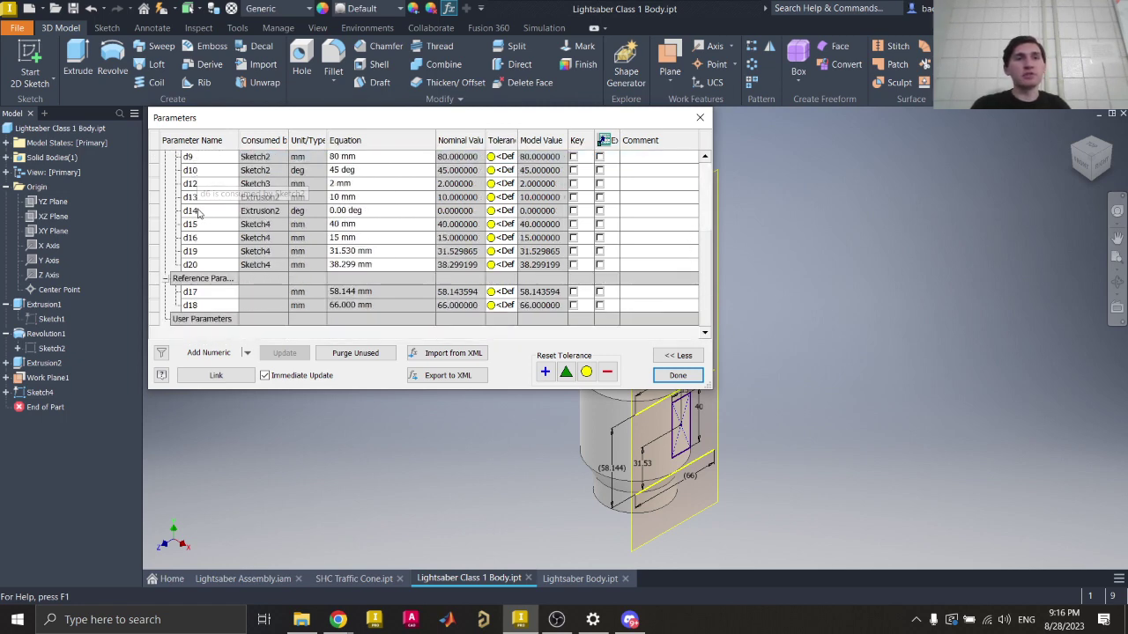
scroll(199, 212, up, 3)
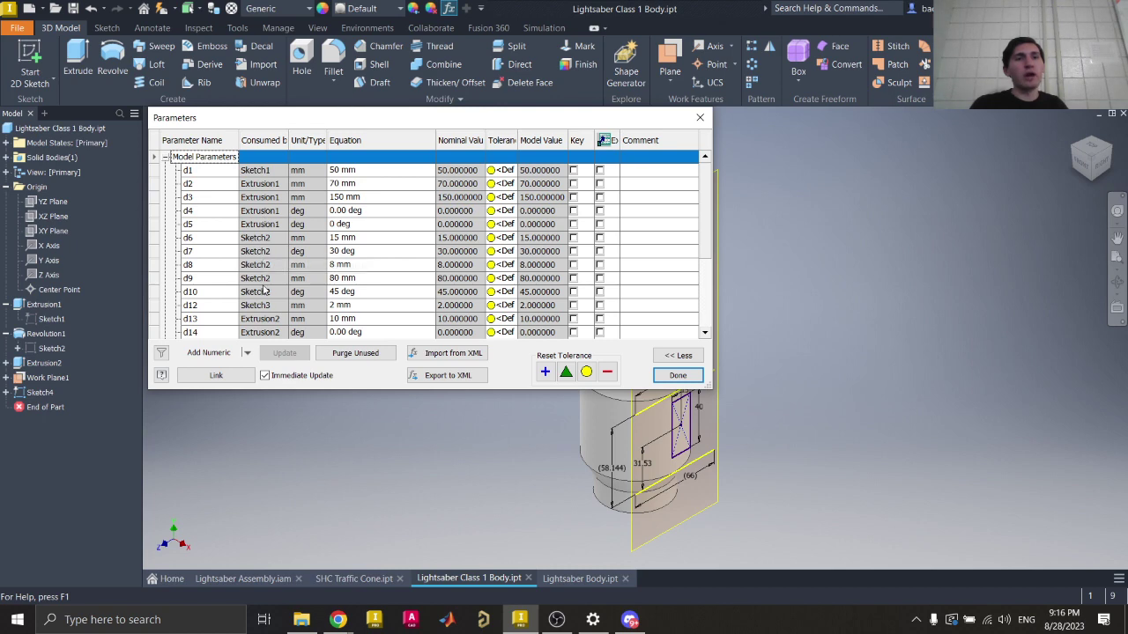
scroll(264, 291, down, 3)
scroll(264, 291, up, 3)
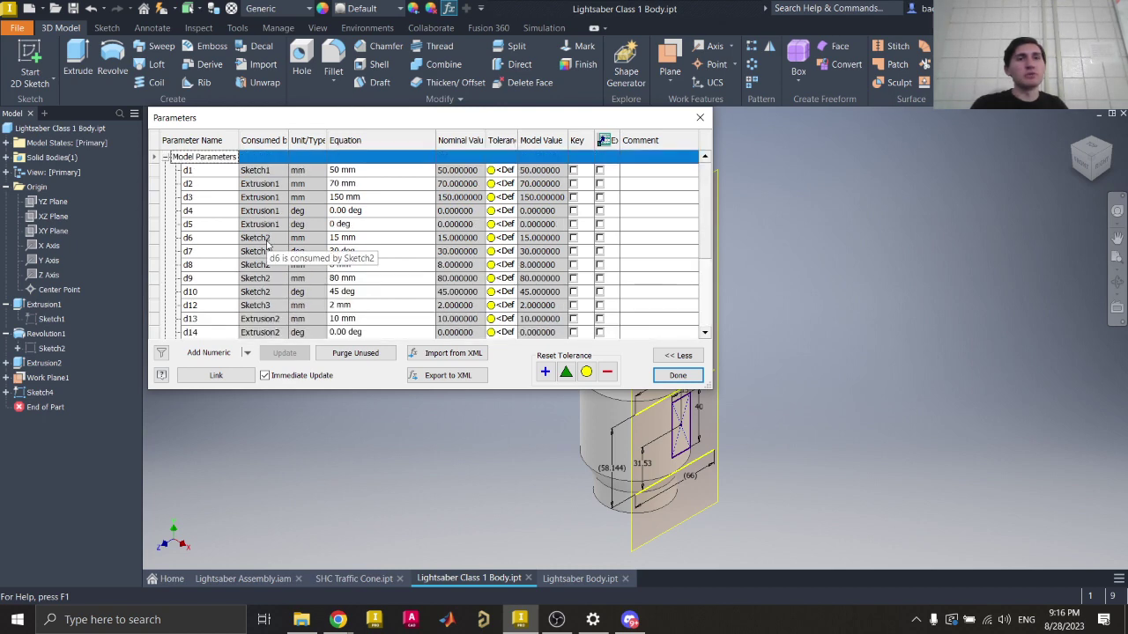
scroll(369, 176, down, 3)
scroll(368, 175, up, 3)
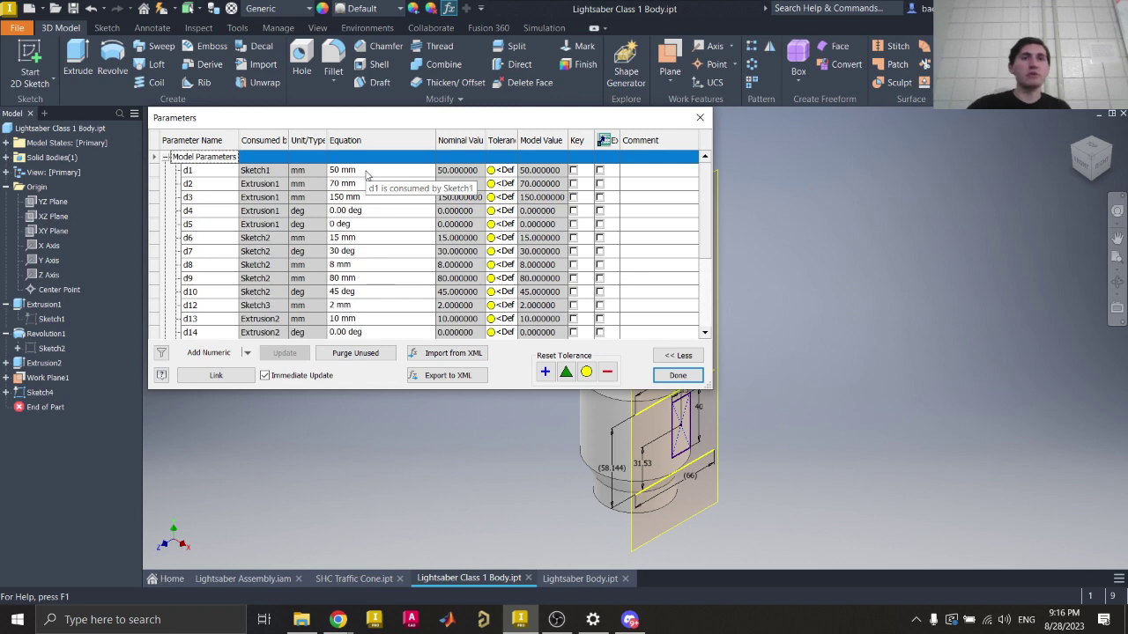
key(Escape)
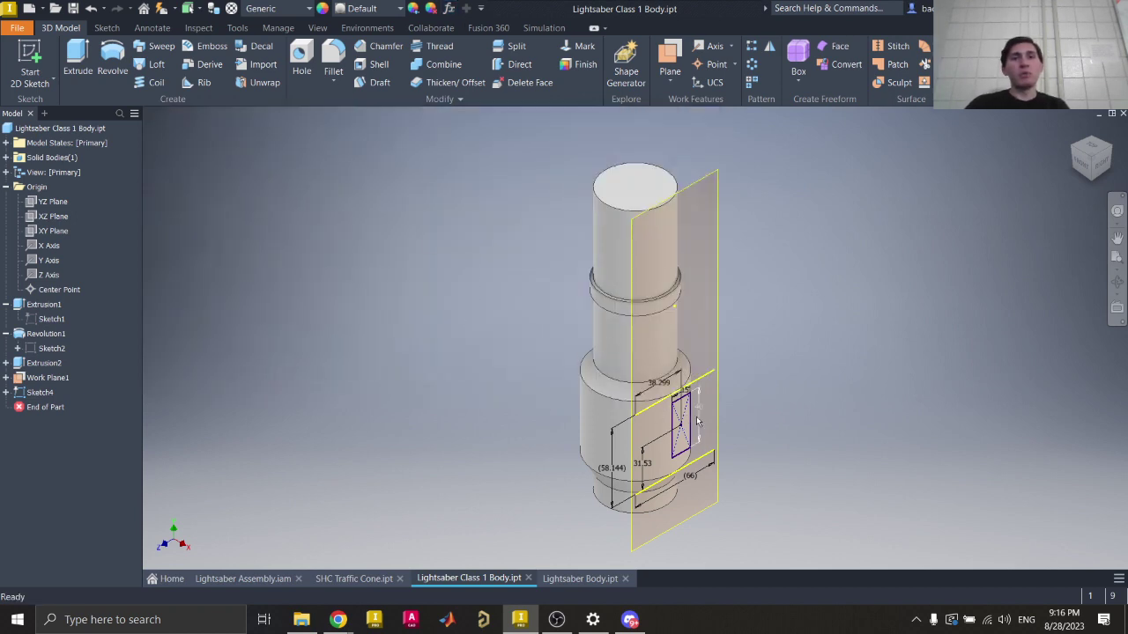
scroll(699, 459, up, 3)
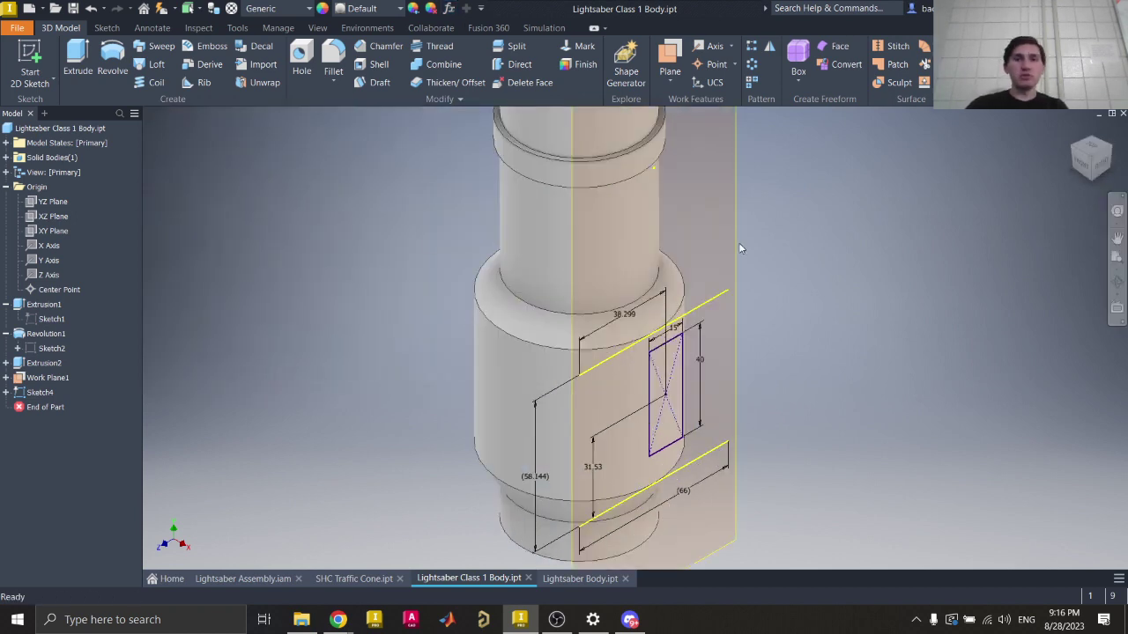
Step: Open the rectangle's sketch and inspect the driven dimension for the height of the wide section
double_click(35, 394)
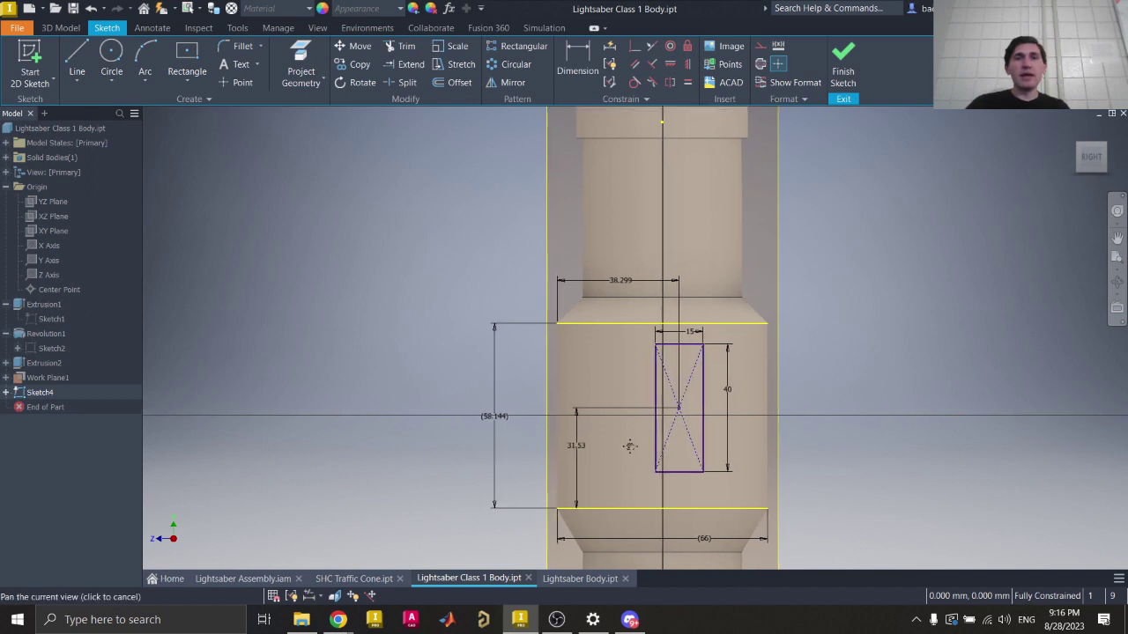
middle_drag(640, 456, 534, 358)
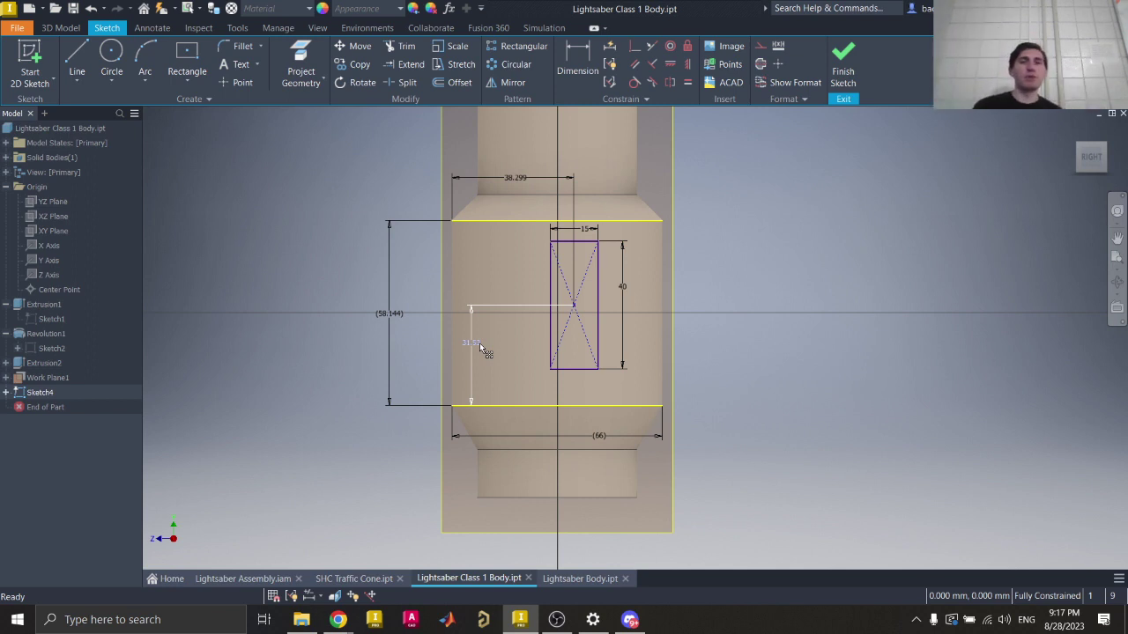
click(391, 320)
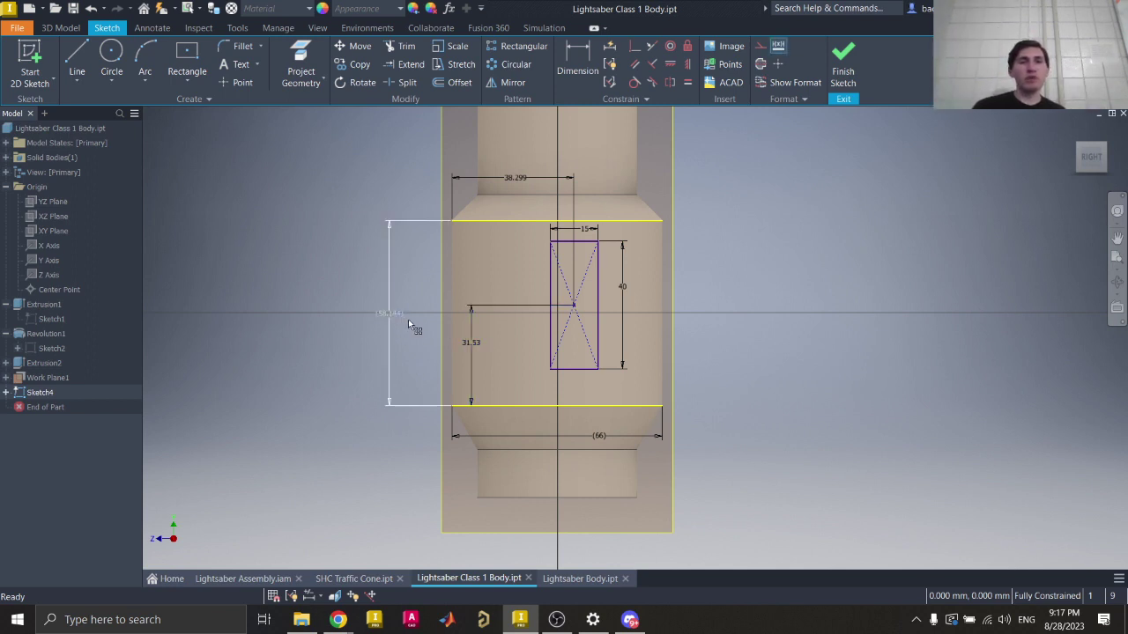
click(414, 335)
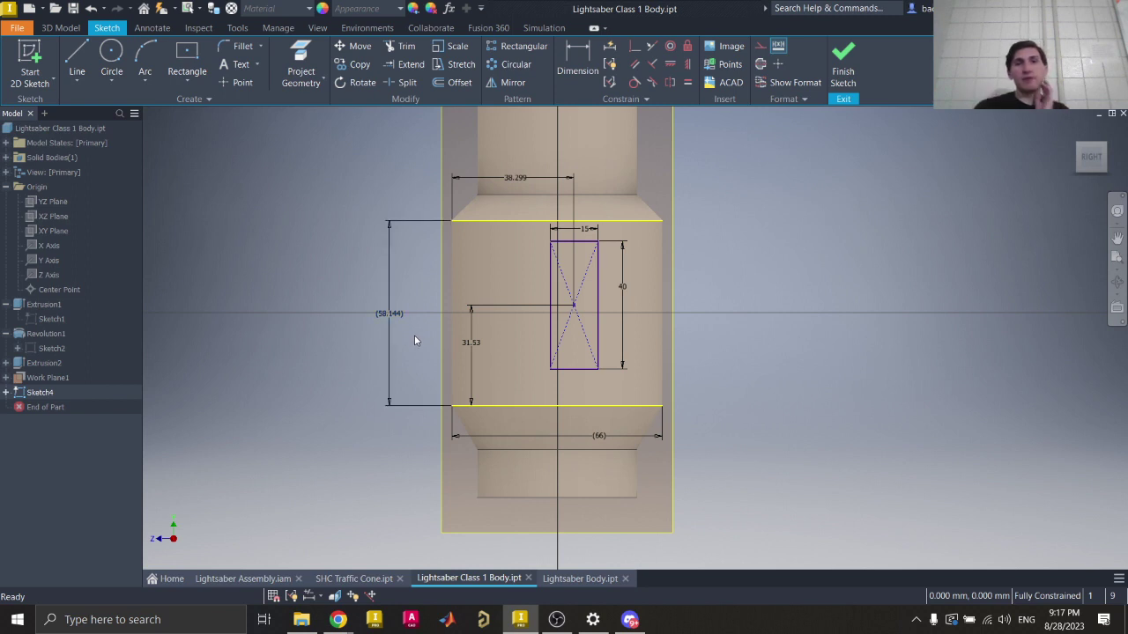
double_click(389, 348)
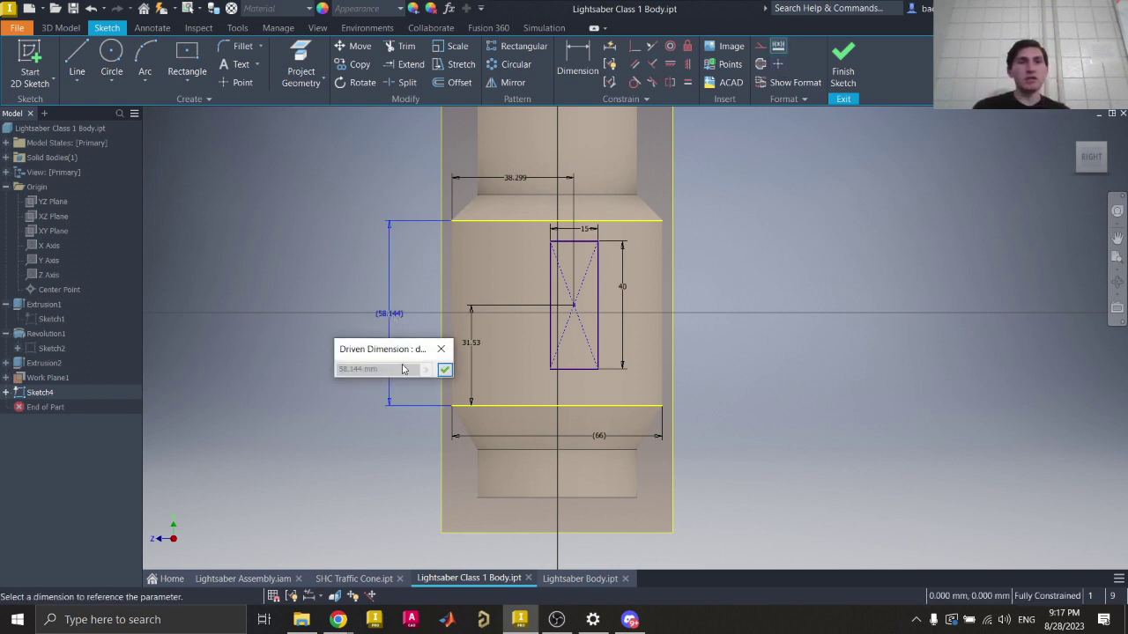
click(440, 349)
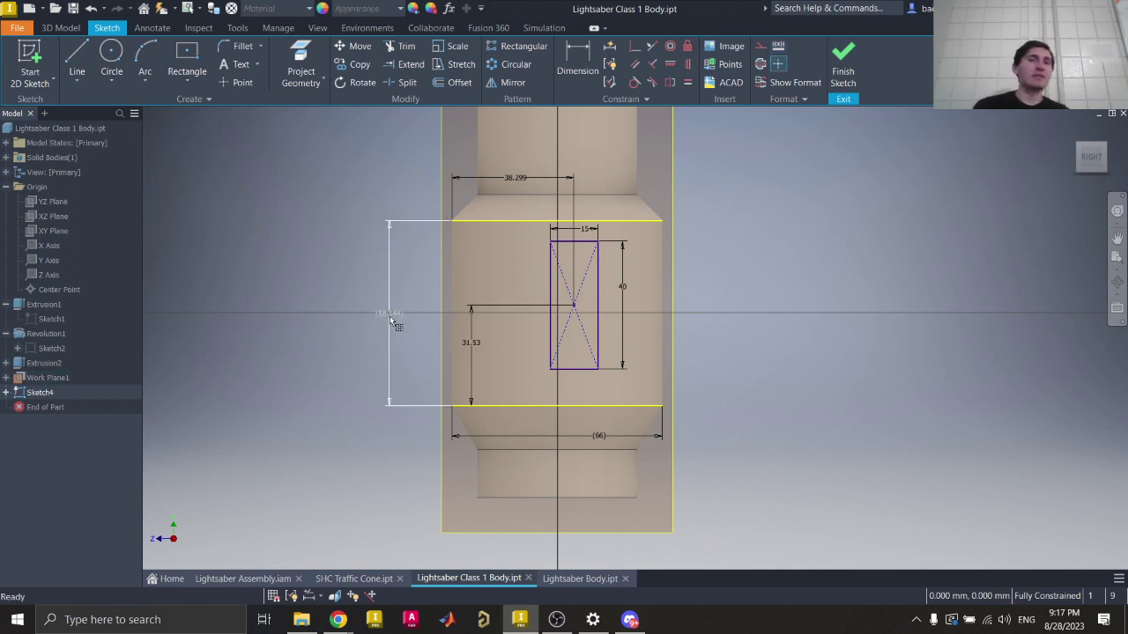
double_click(389, 316)
click(437, 350)
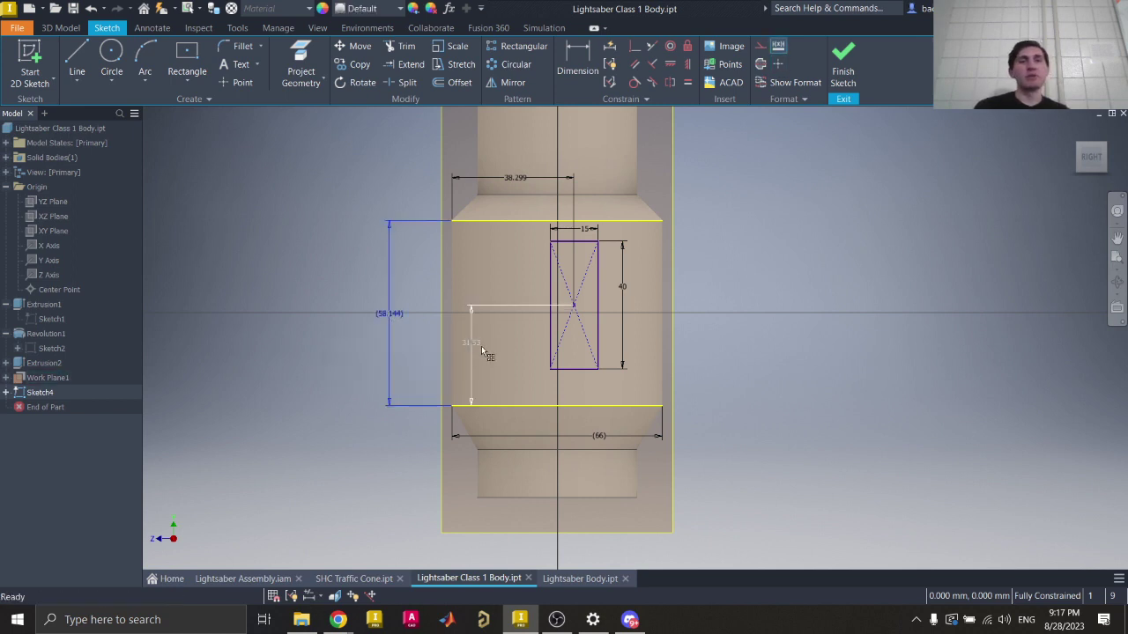
Step: Set the rectangle center's vertical position dimension to d17/2, half the wide section's reference height, and finish the sketch
click(476, 347)
double_click(474, 349)
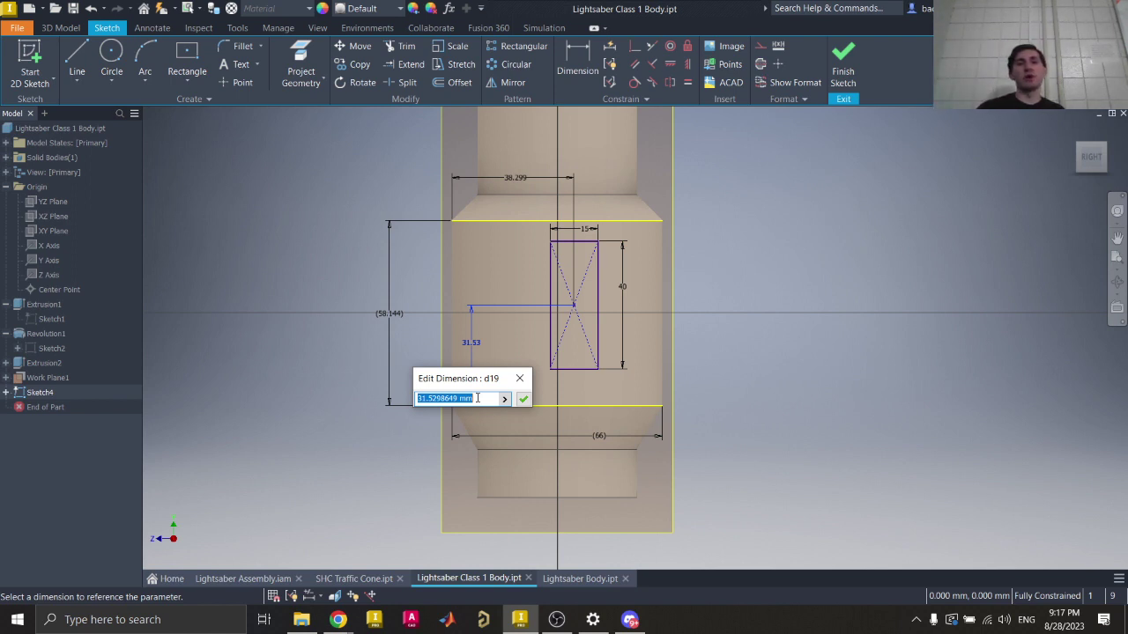
key(BackSpace)
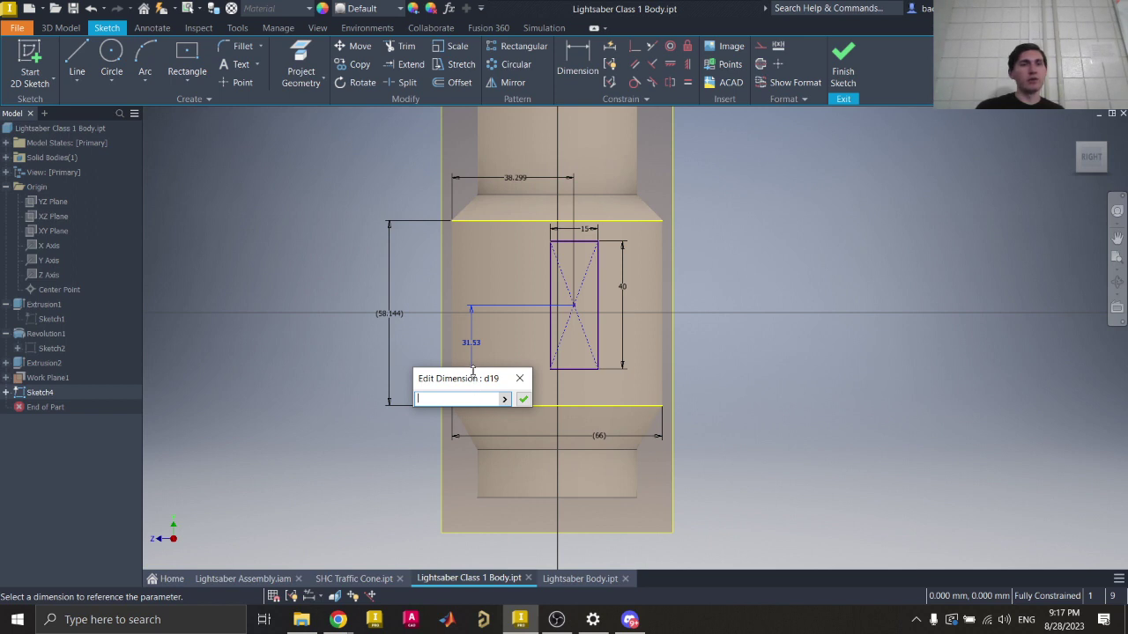
click(390, 317)
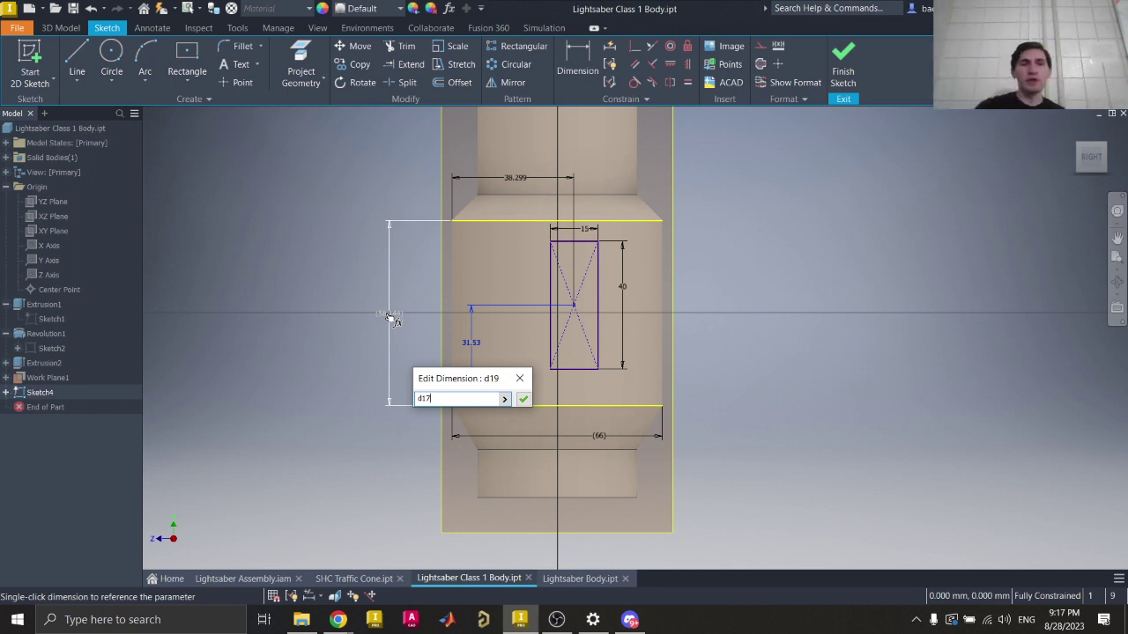
text(/2)
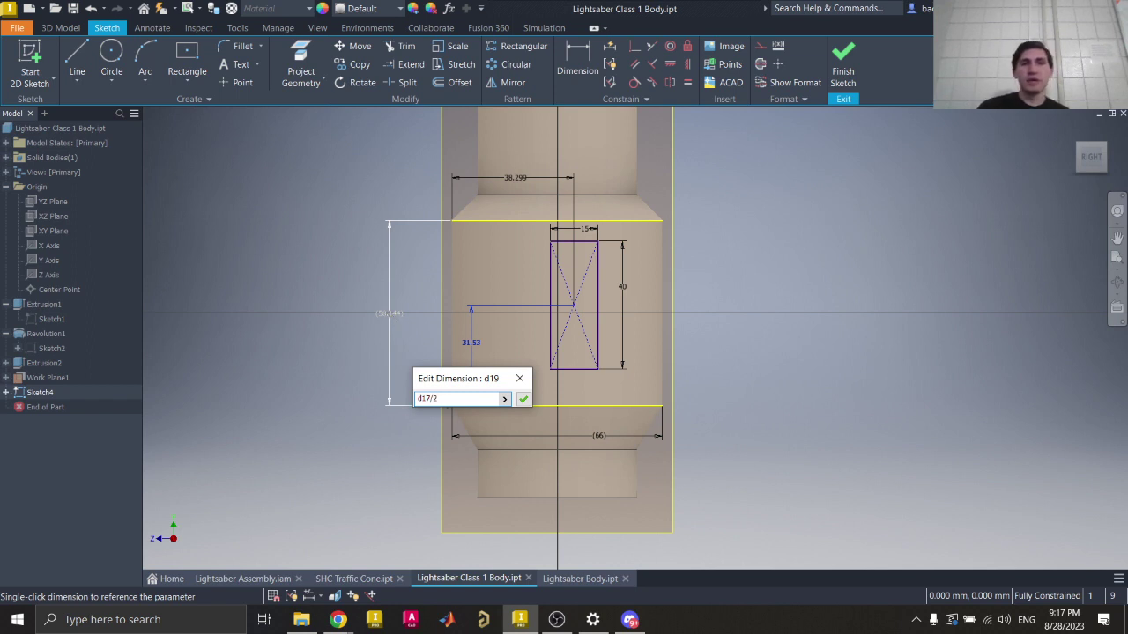
key(BackSpace)
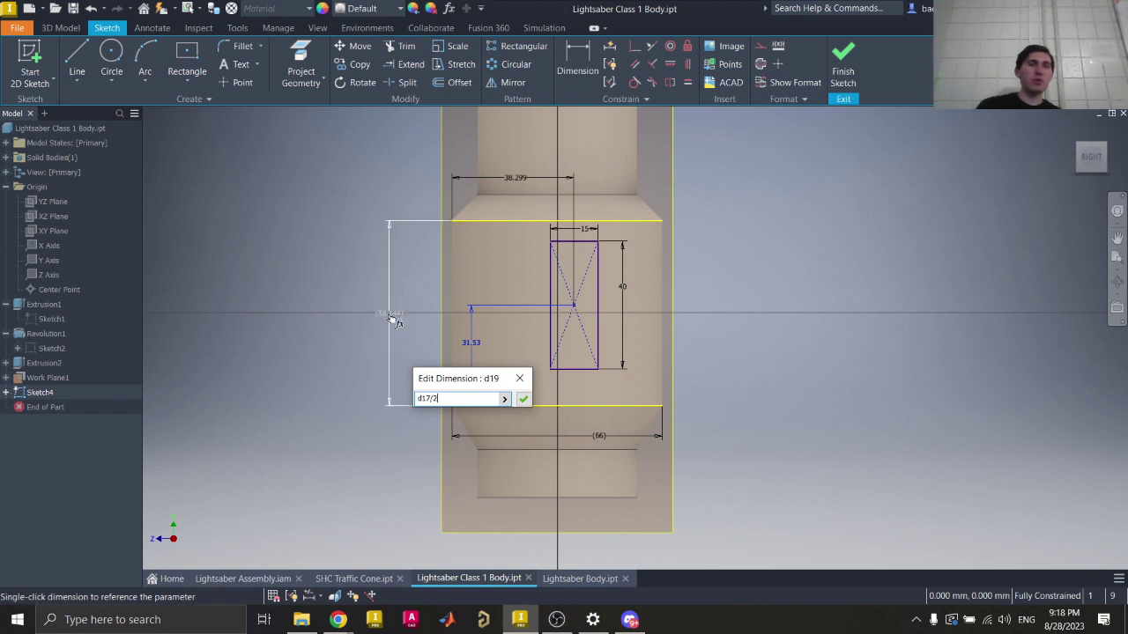
click(523, 401)
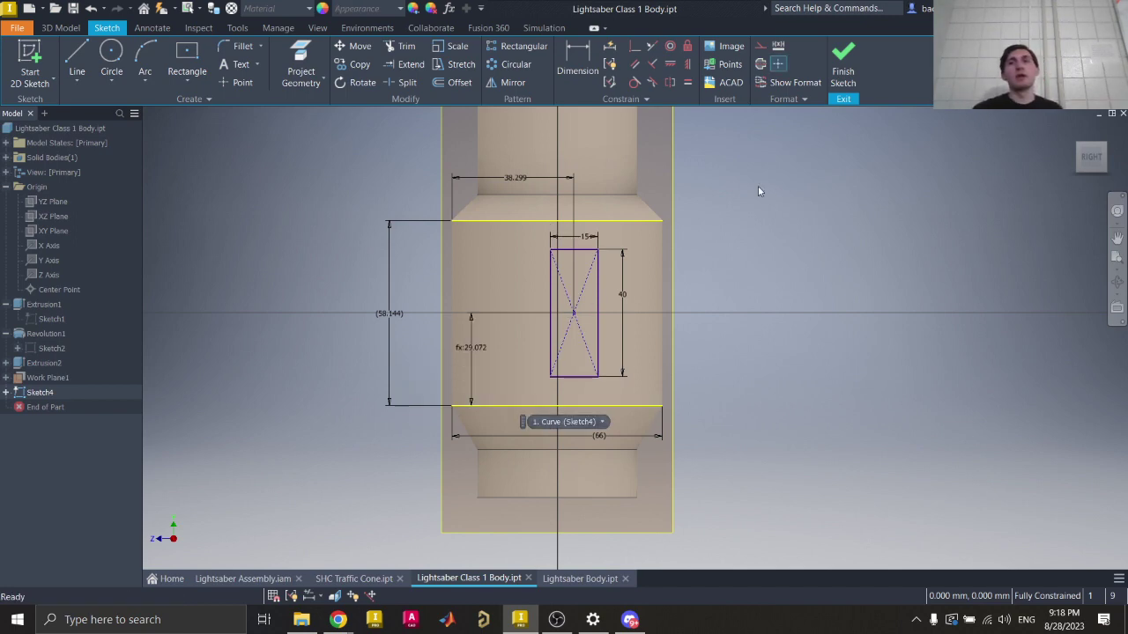
click(843, 73)
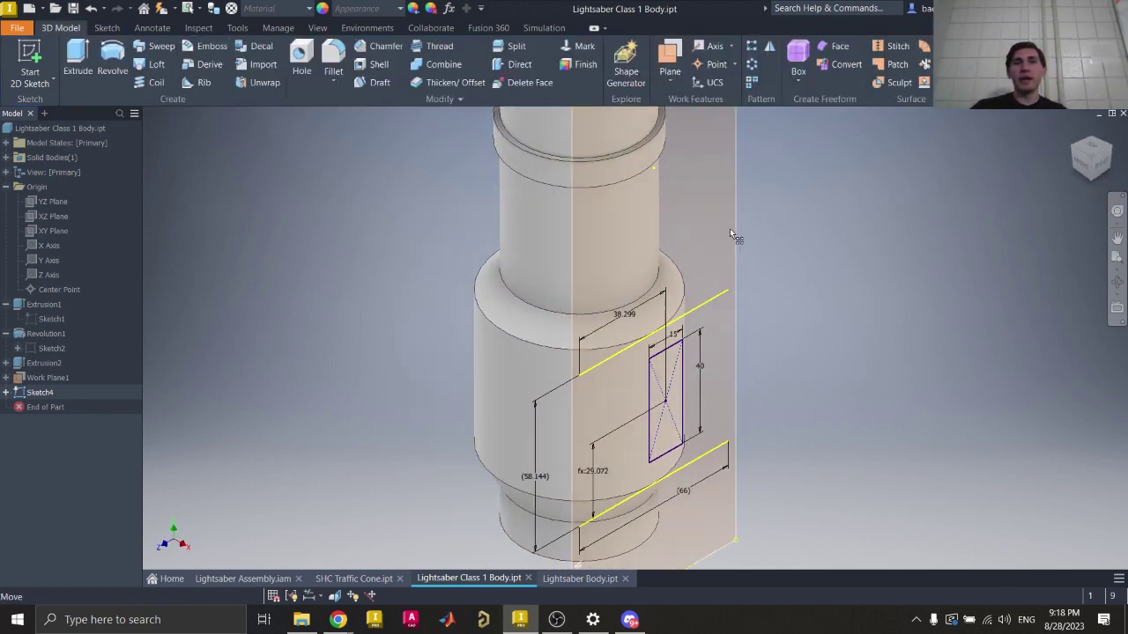
Step: Set the overall height of the wide section to 100 mm in the revolution's profile sketch and finish the sketch
double_click(53, 348)
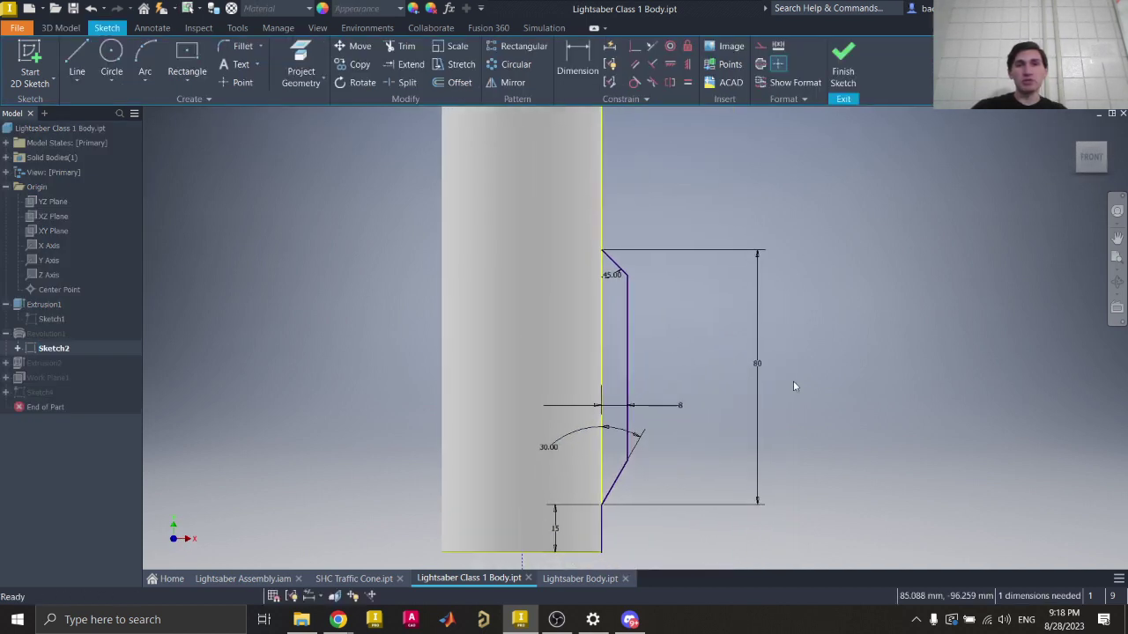
double_click(750, 367)
text(100)
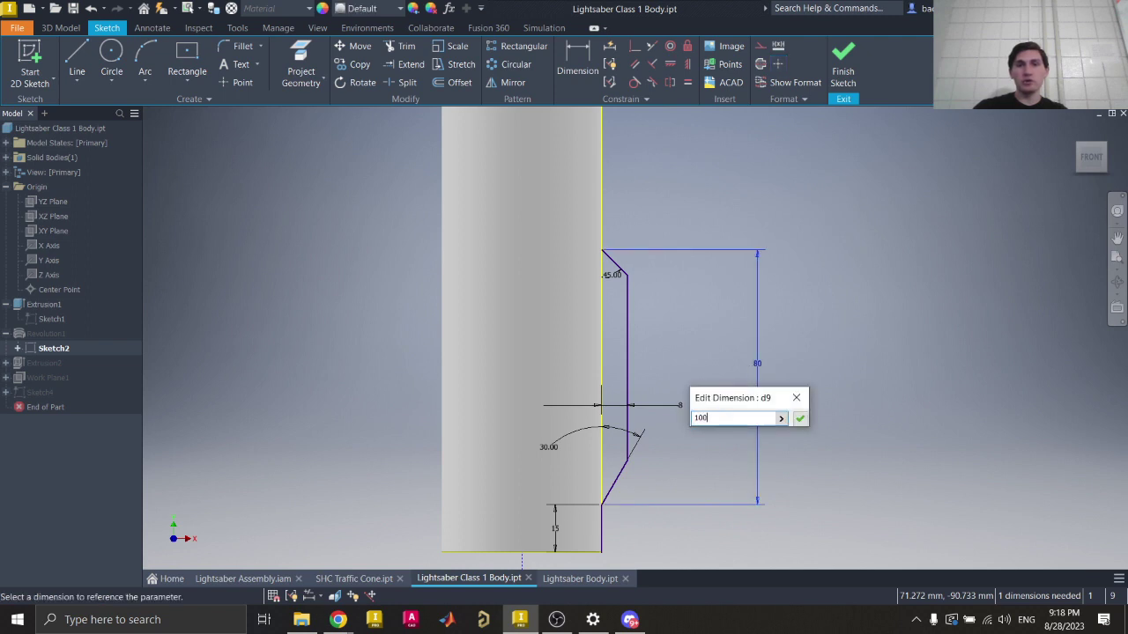
key(Return)
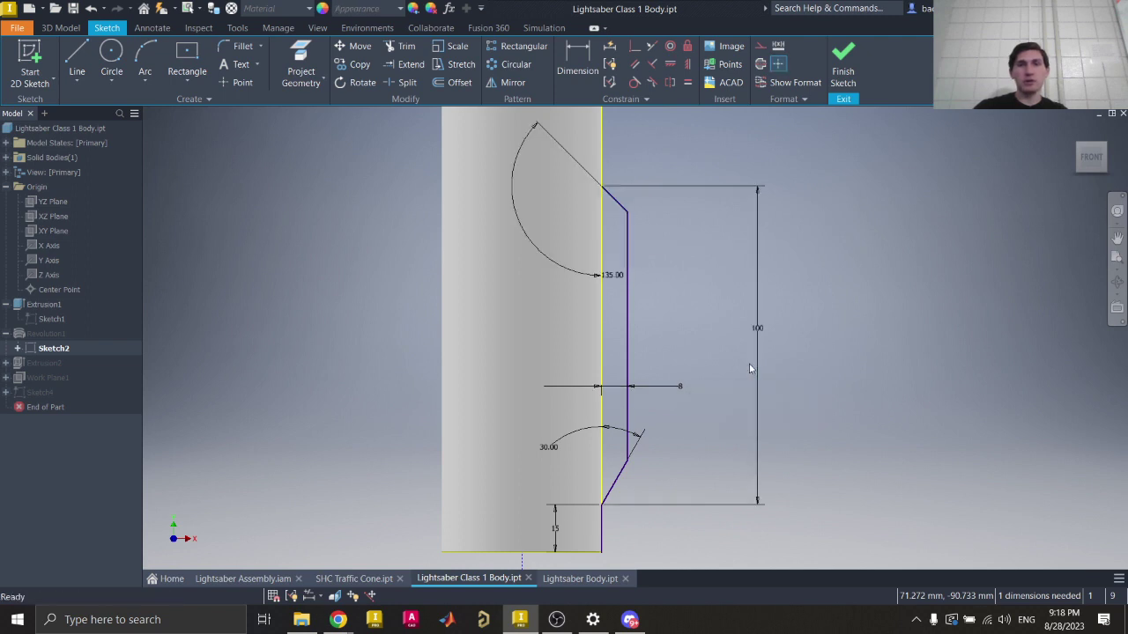
click(844, 70)
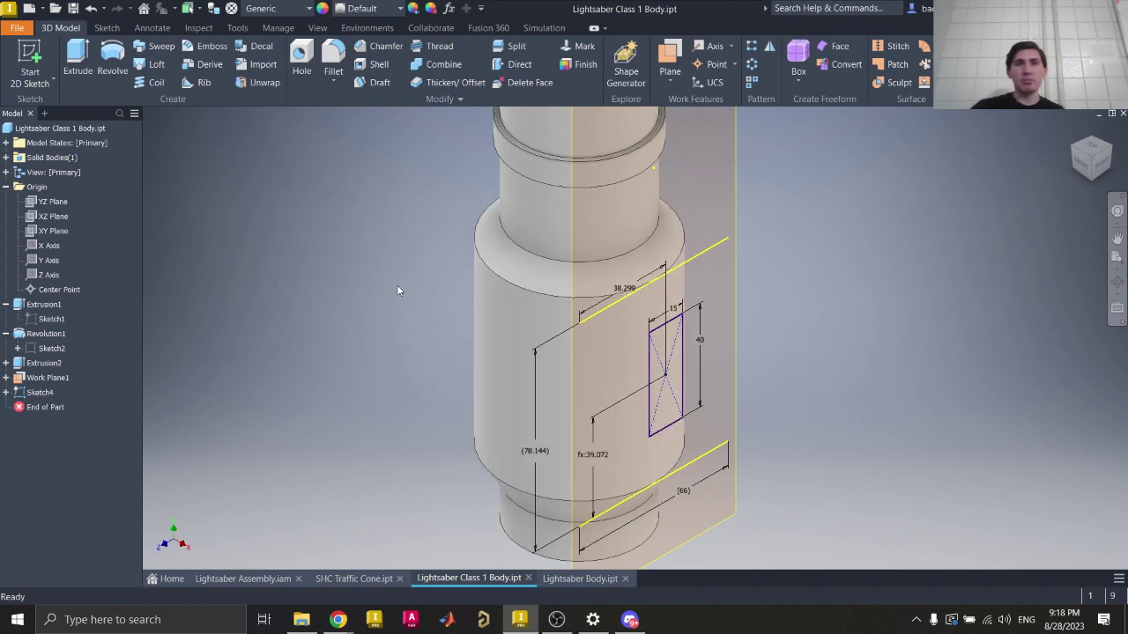
Step: Undo the height change made in the revolution's profile sketch
key(ctrl+z)
key(ctrl+z)
key(ctrl+z)
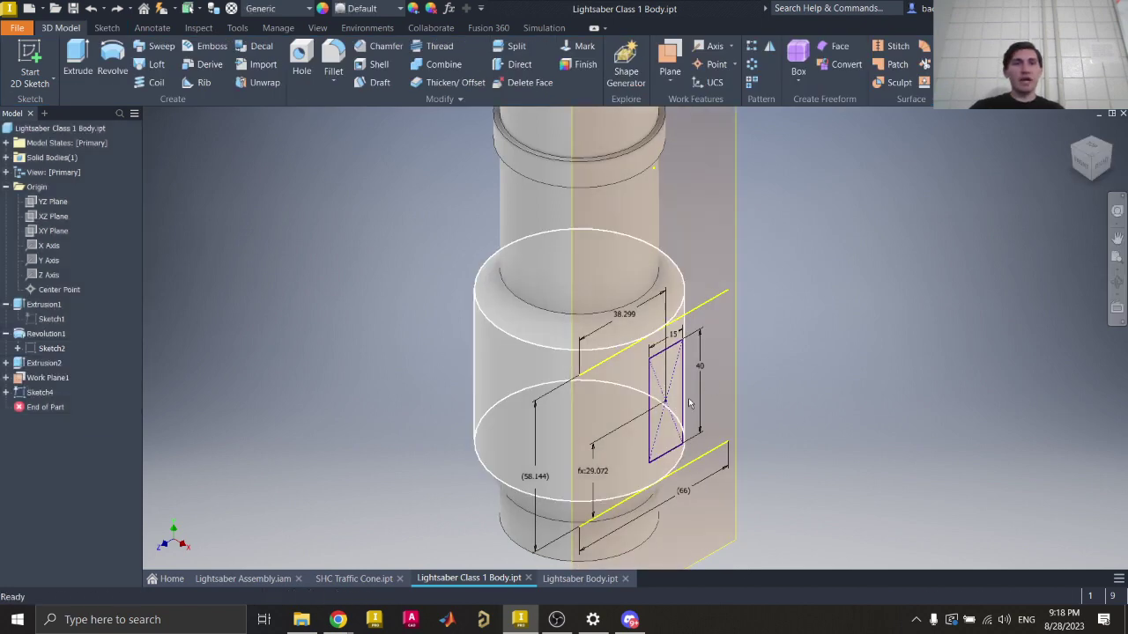
Step: Set the rectangle center's horizontal position dimension to d18/2, half the reference width, in the rectangle's sketch and finish the sketch
double_click(35, 393)
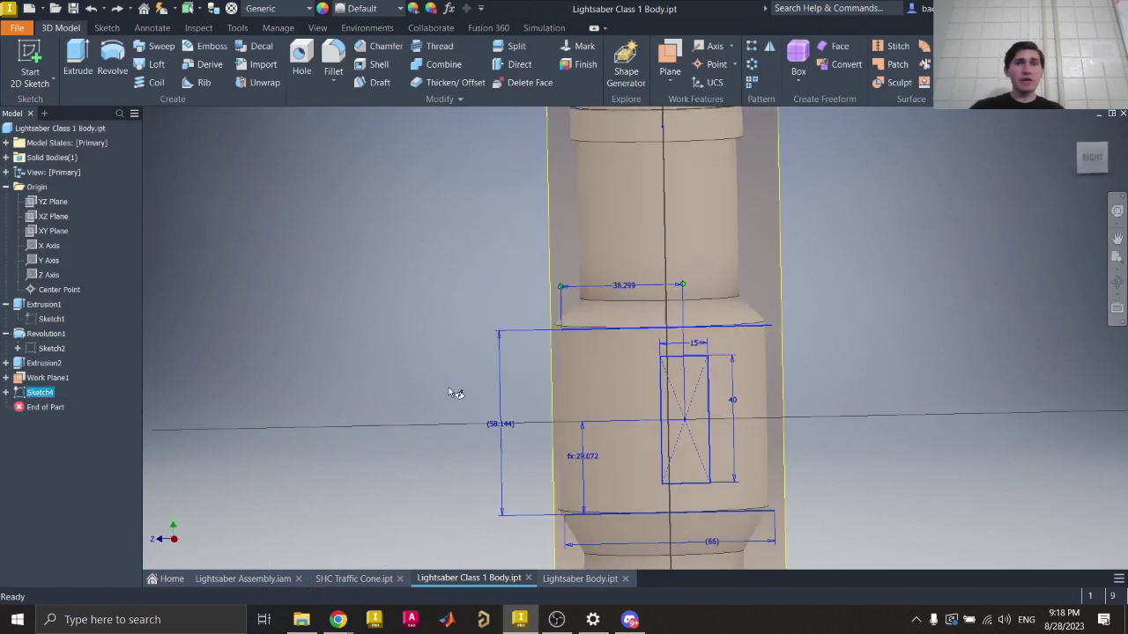
middle_drag(573, 364, 507, 285)
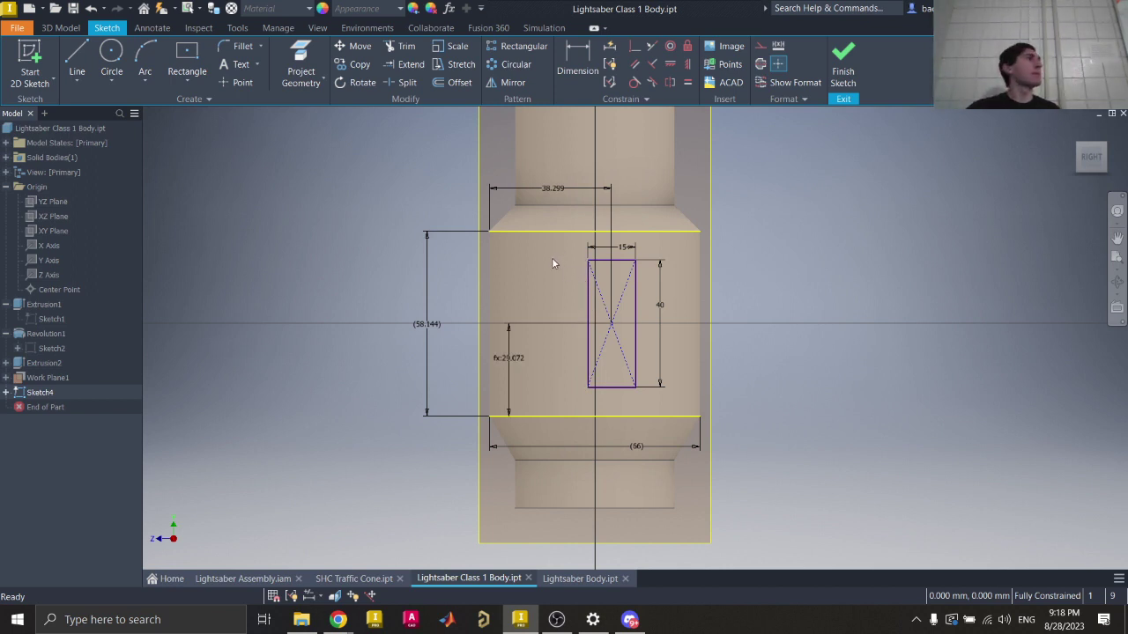
double_click(560, 193)
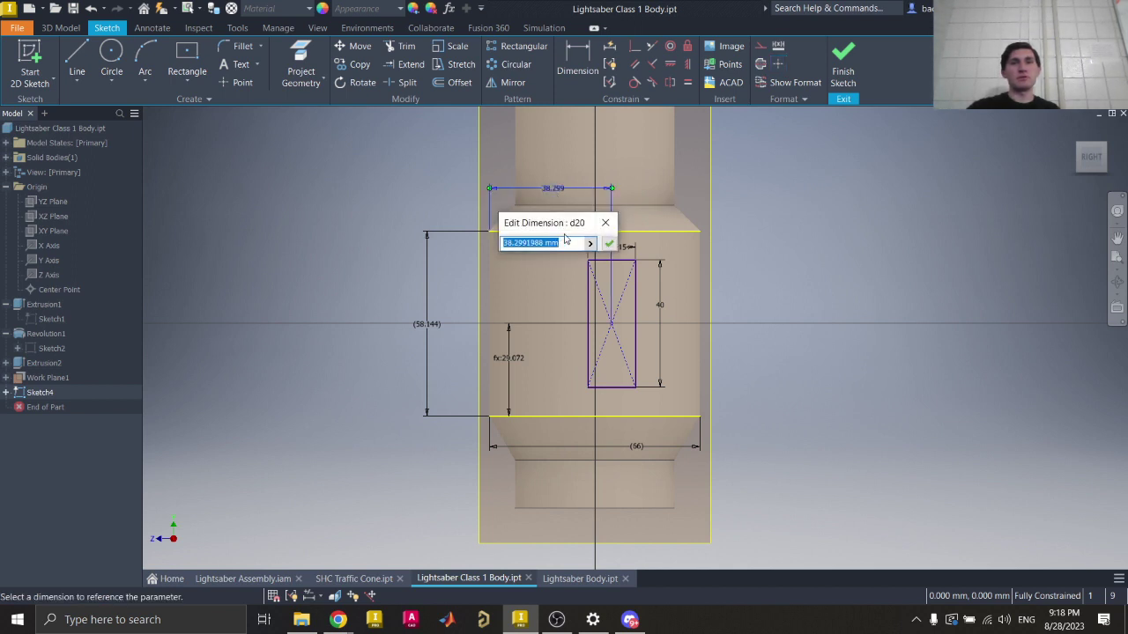
key(BackSpace)
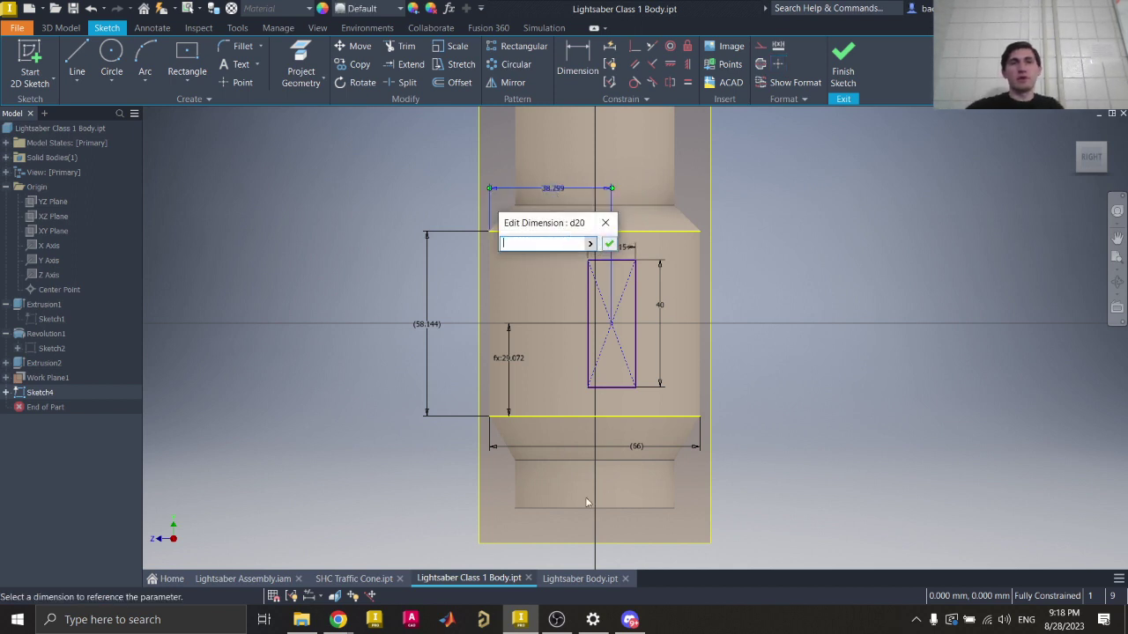
click(657, 454)
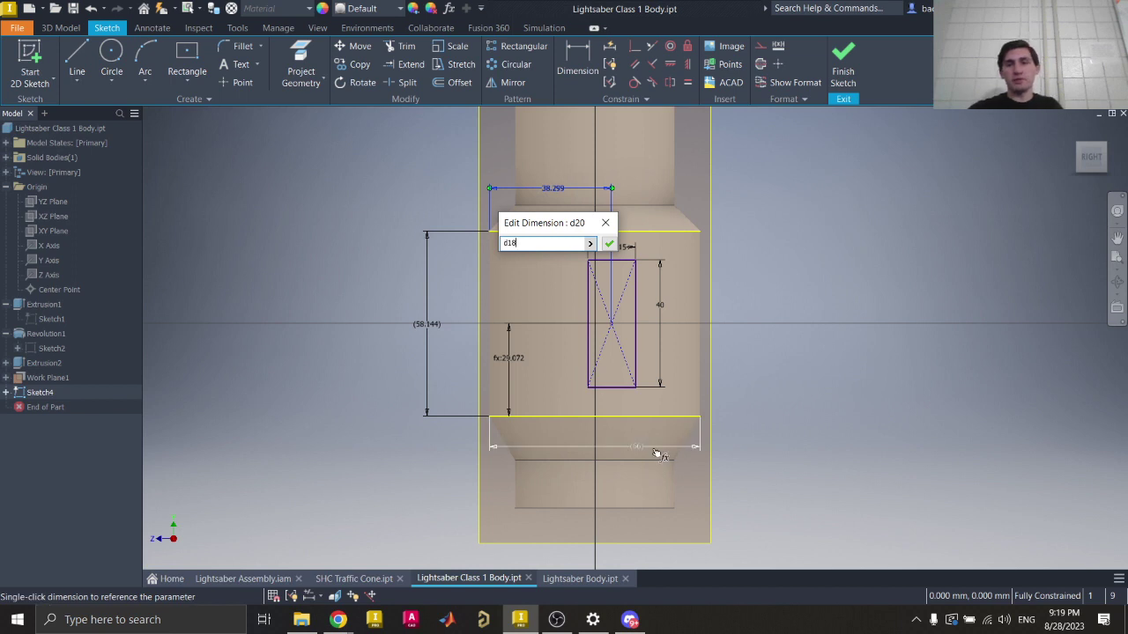
text(/2)
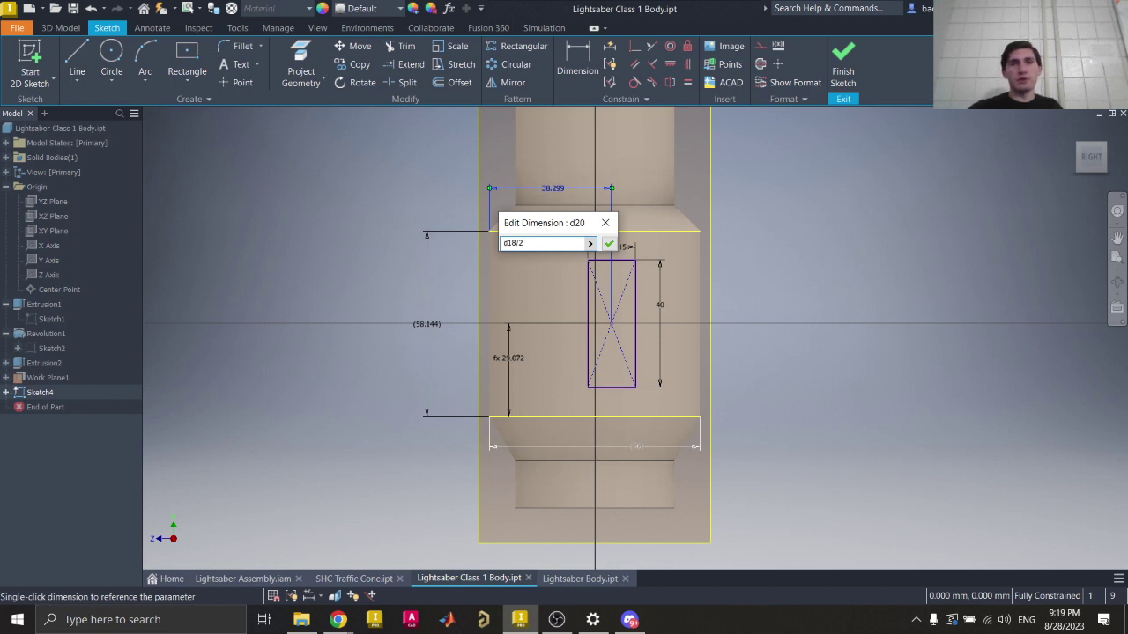
click(609, 245)
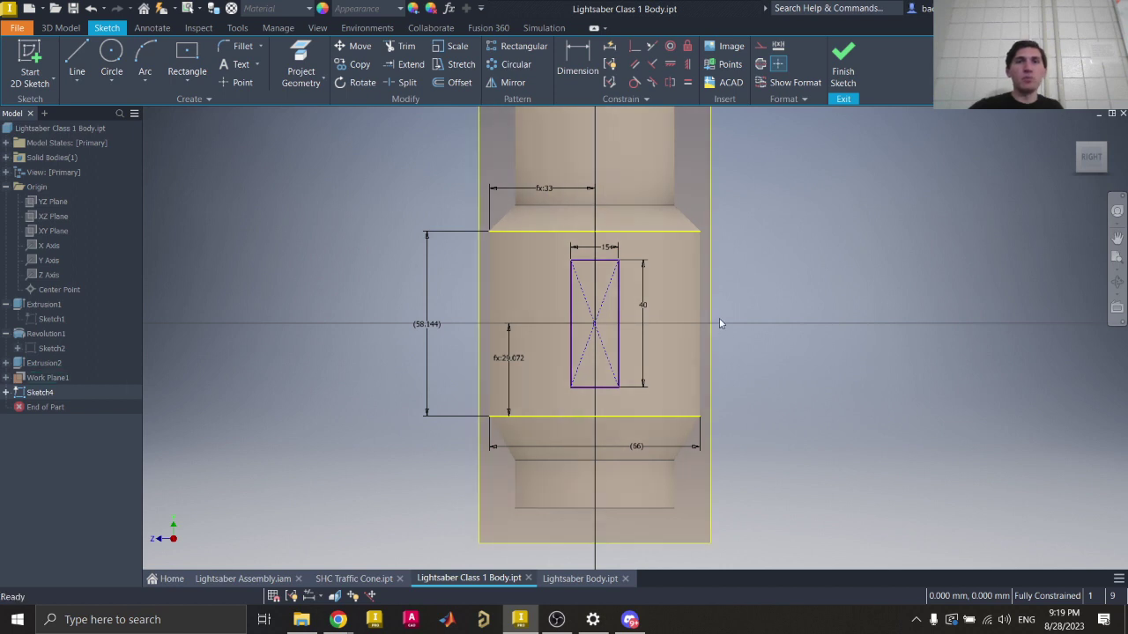
drag(622, 310, 655, 331)
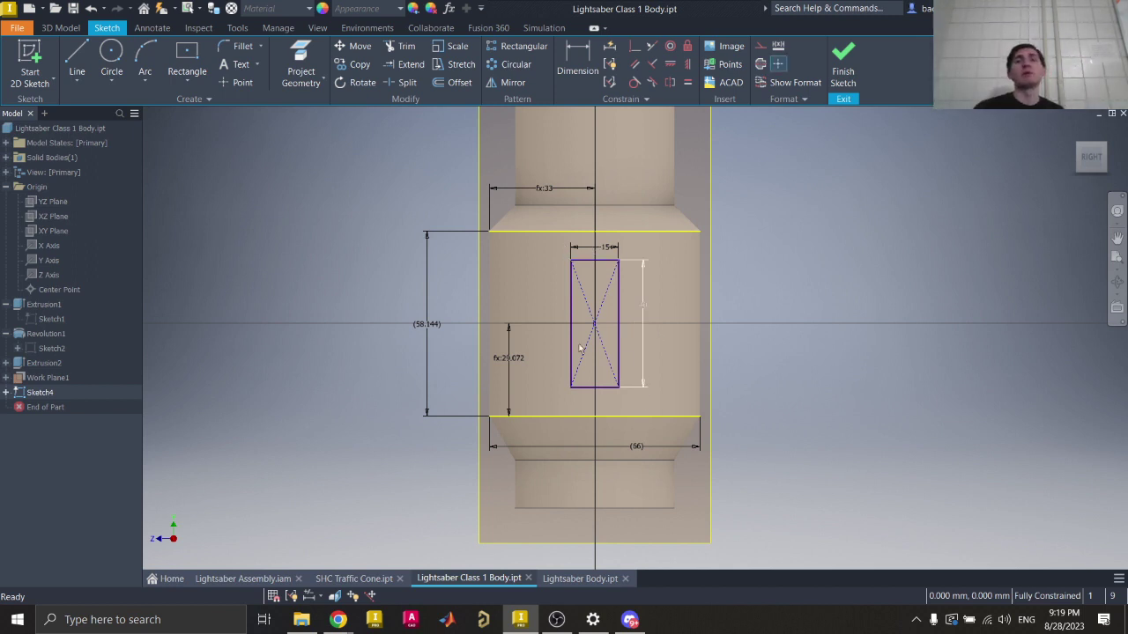
click(839, 84)
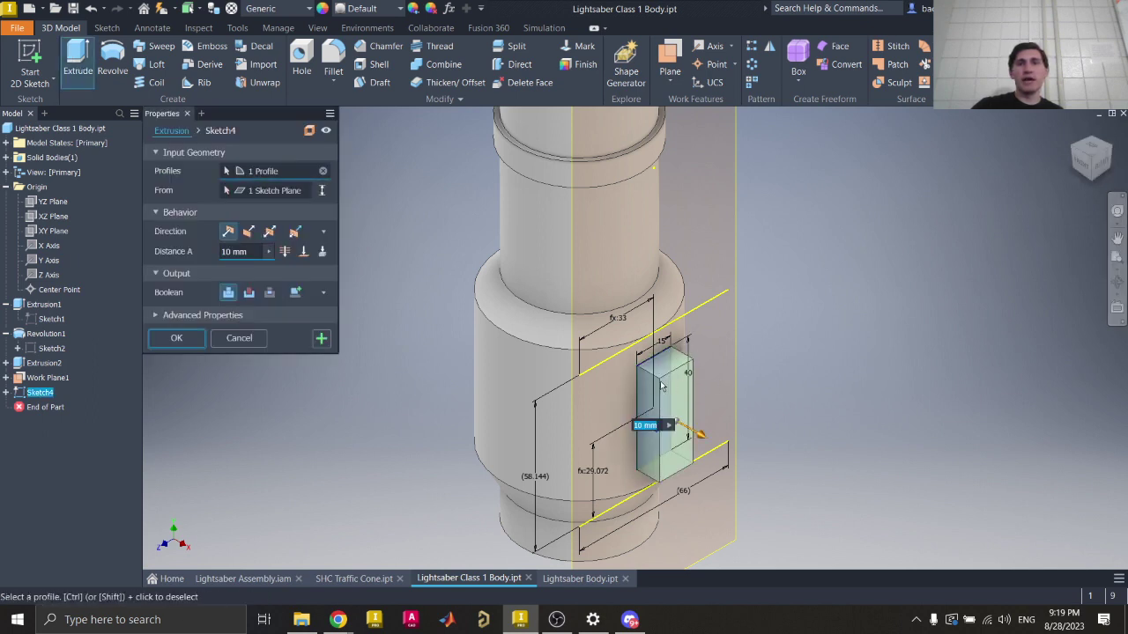
click(1097, 148)
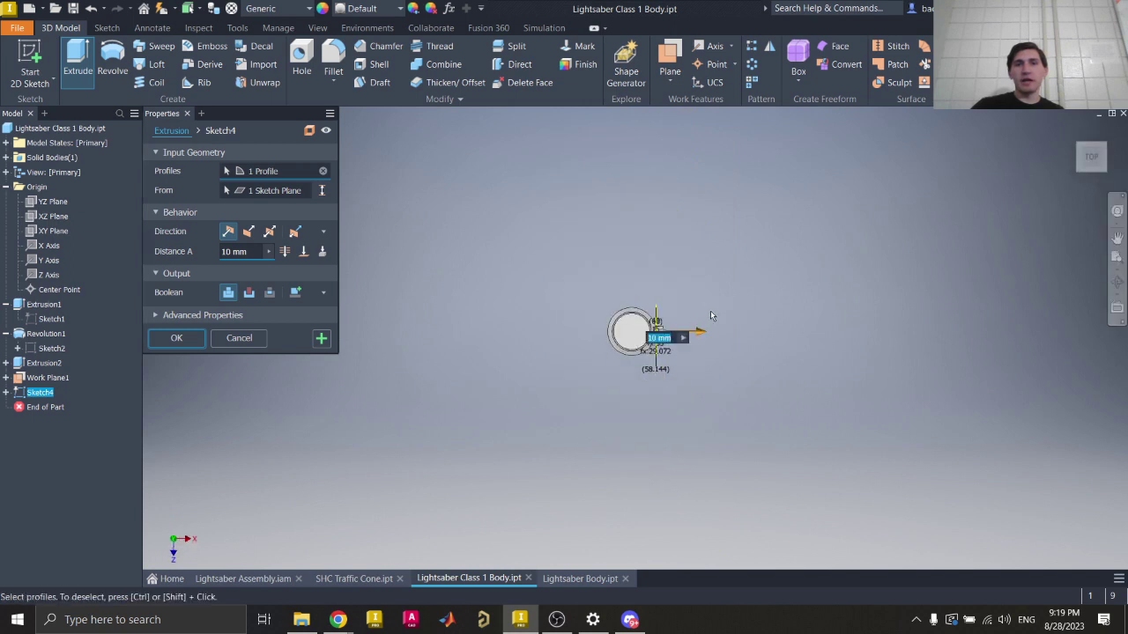
scroll(705, 227, down, 8)
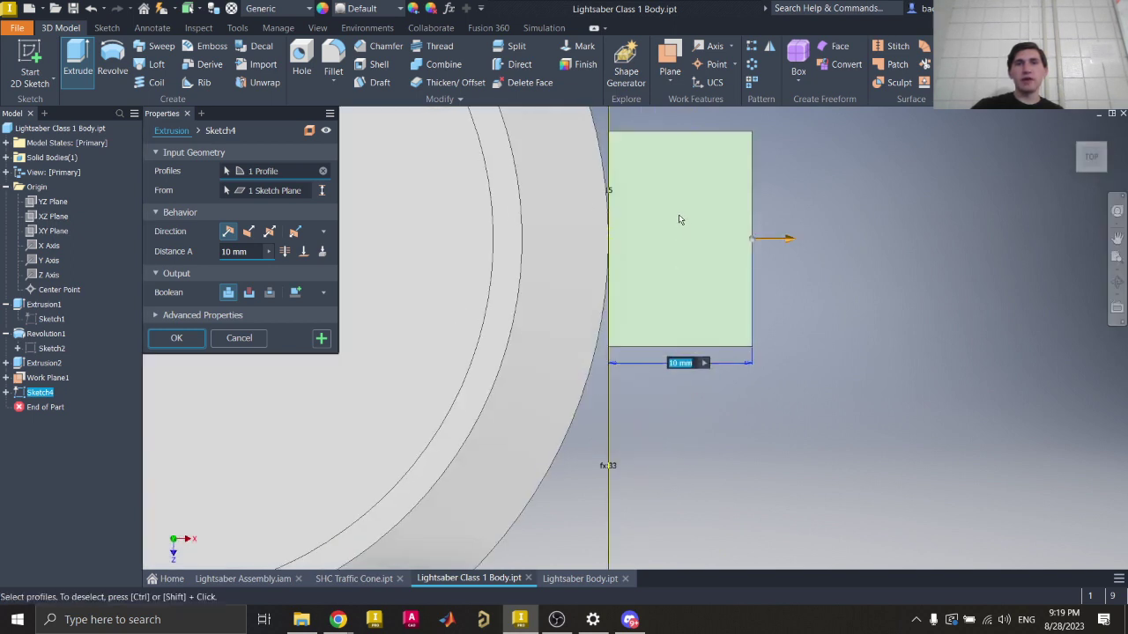
middle_drag(679, 220, 732, 276)
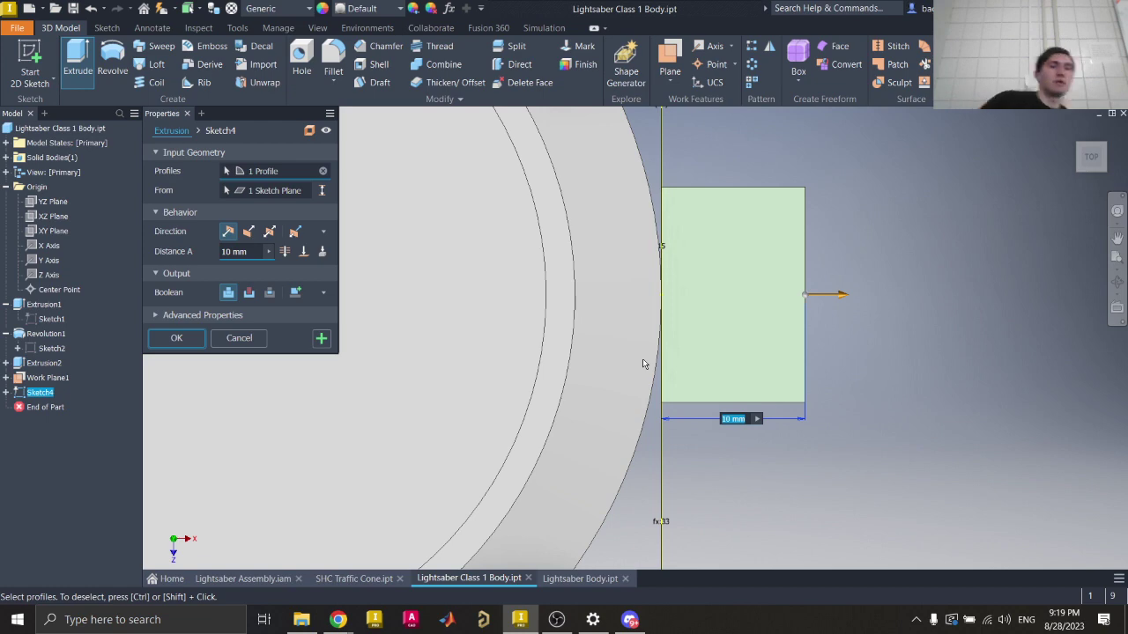
key(Escape)
click(1076, 133)
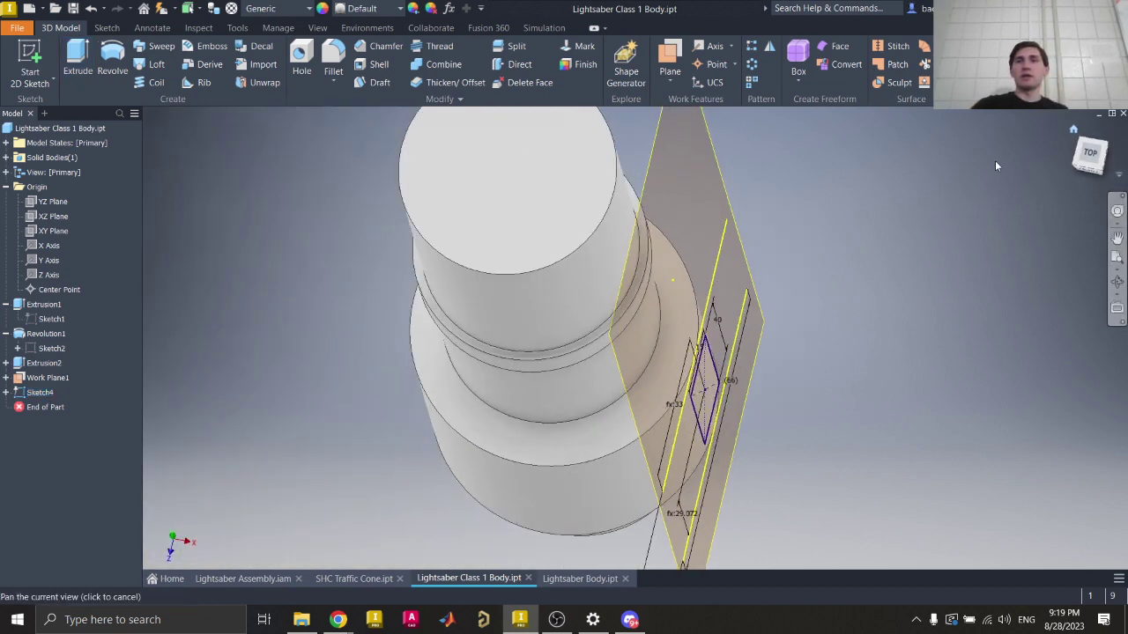
Step: Reopen the rectangle's sketch and check the equations of its horizontal and vertical position dimensions
double_click(32, 392)
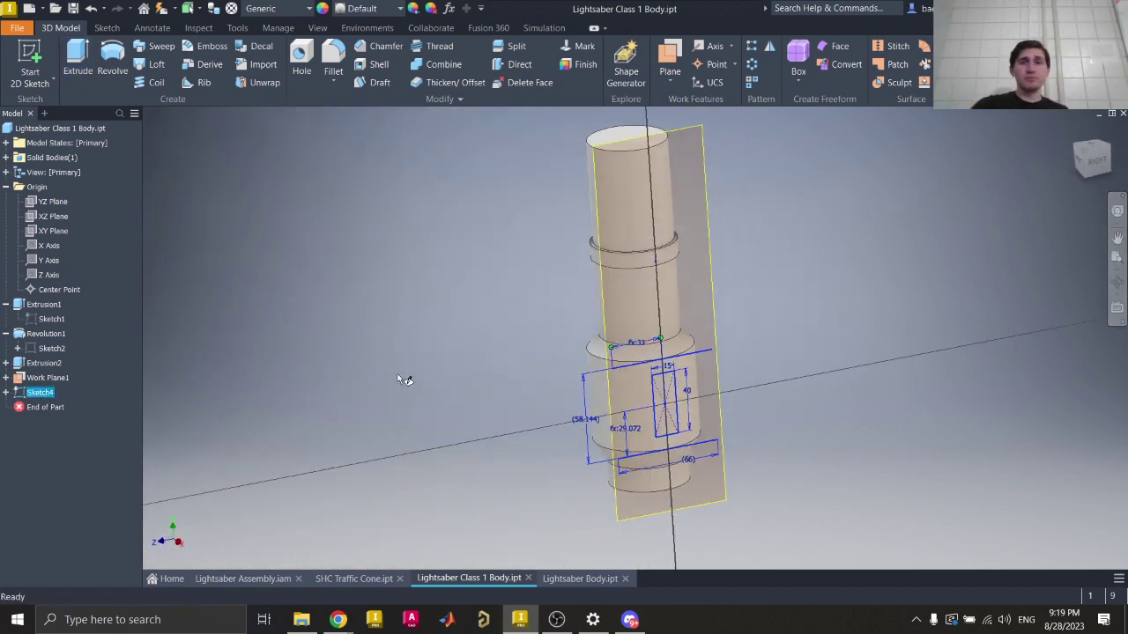
scroll(659, 421, down, 2)
double_click(599, 219)
double_click(563, 385)
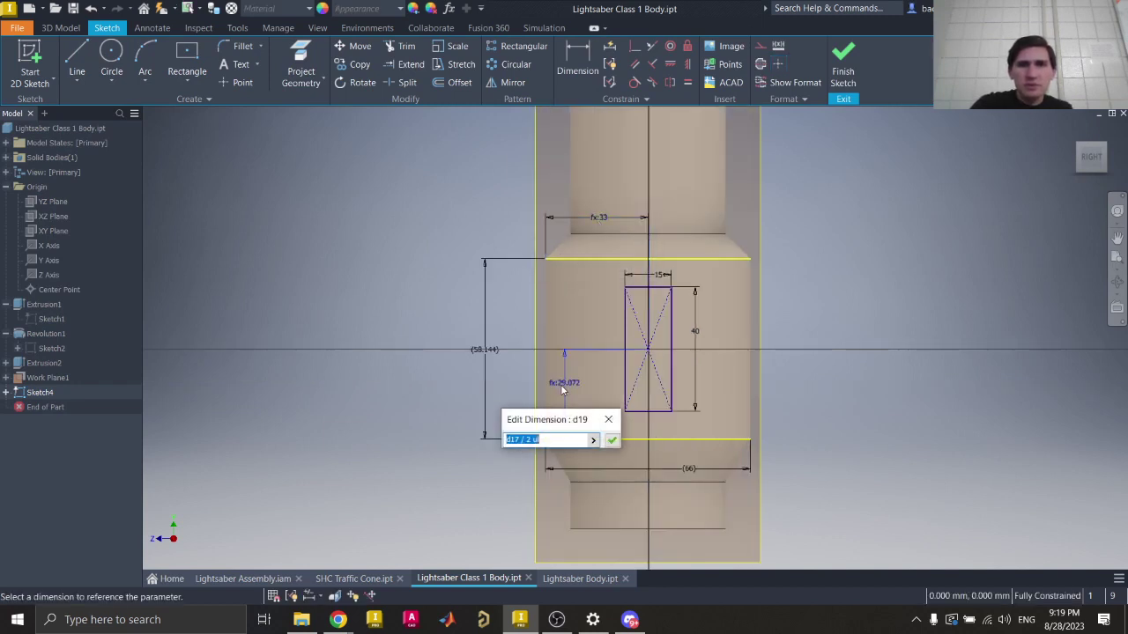
key(Return)
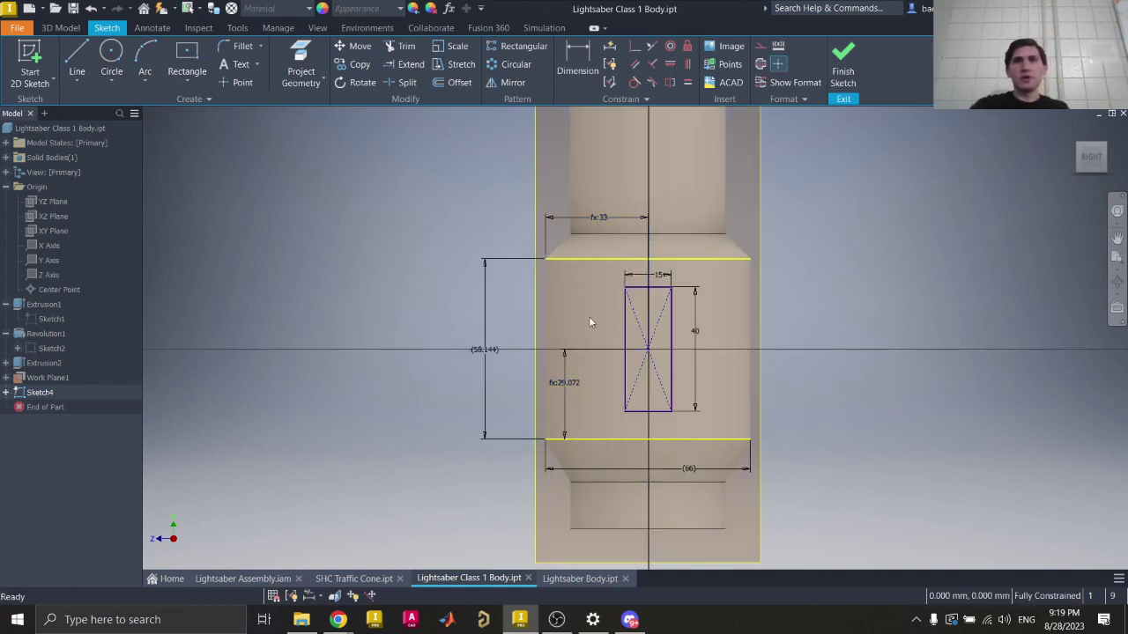
Step: Re-enter the rectangle center's vertical position dimension as d17/2, half the reference height, and finish the sketch
double_click(566, 386)
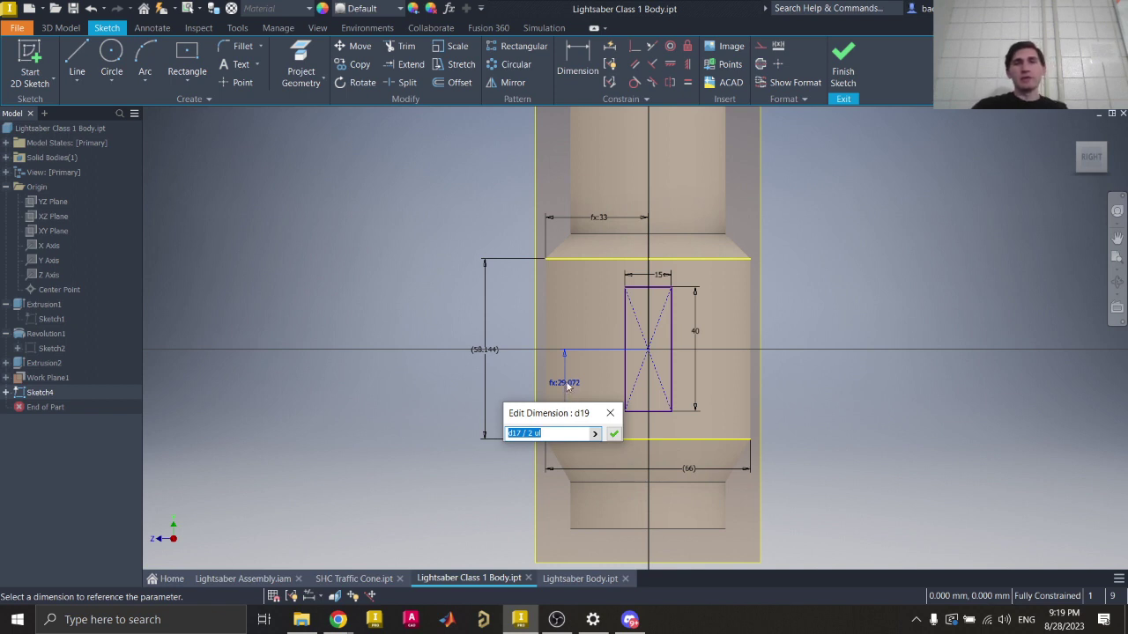
key(Return)
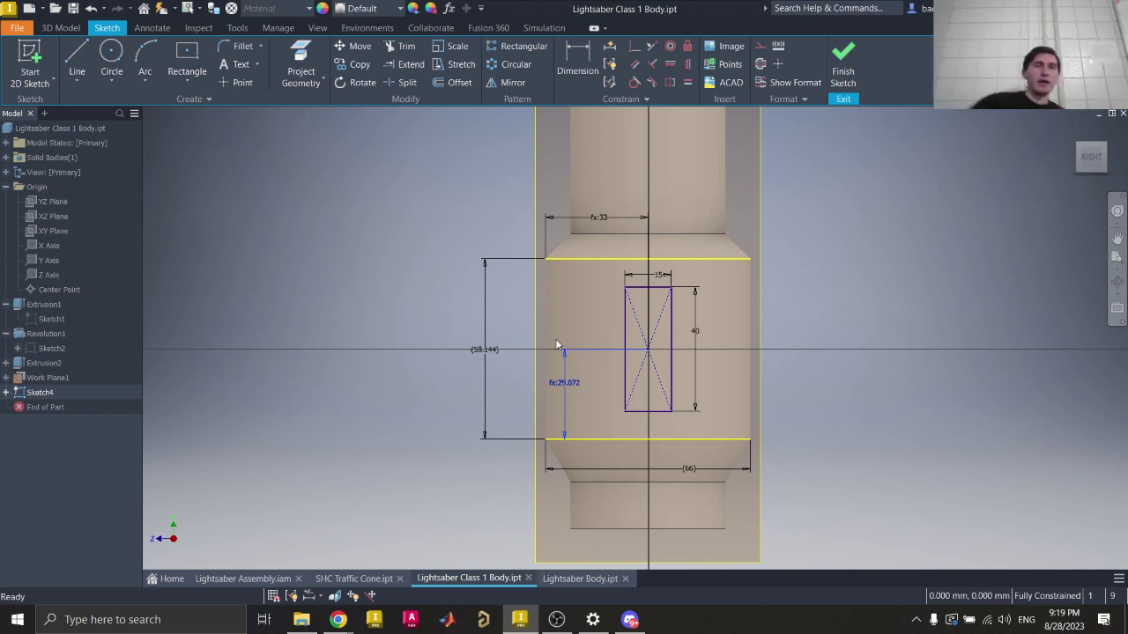
click(487, 351)
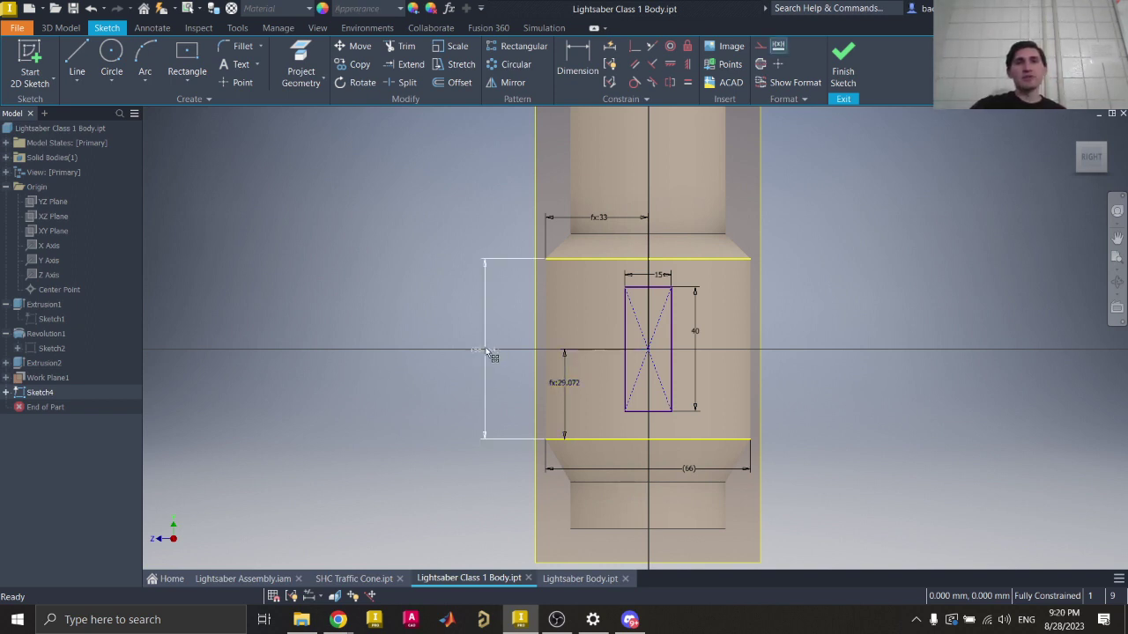
click(492, 347)
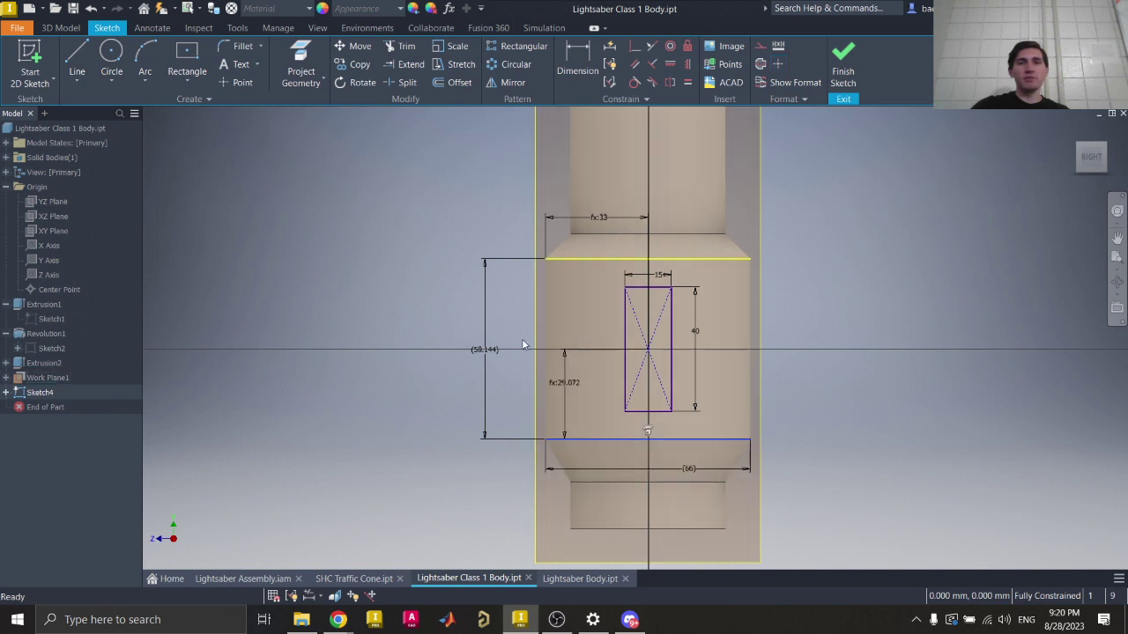
double_click(571, 394)
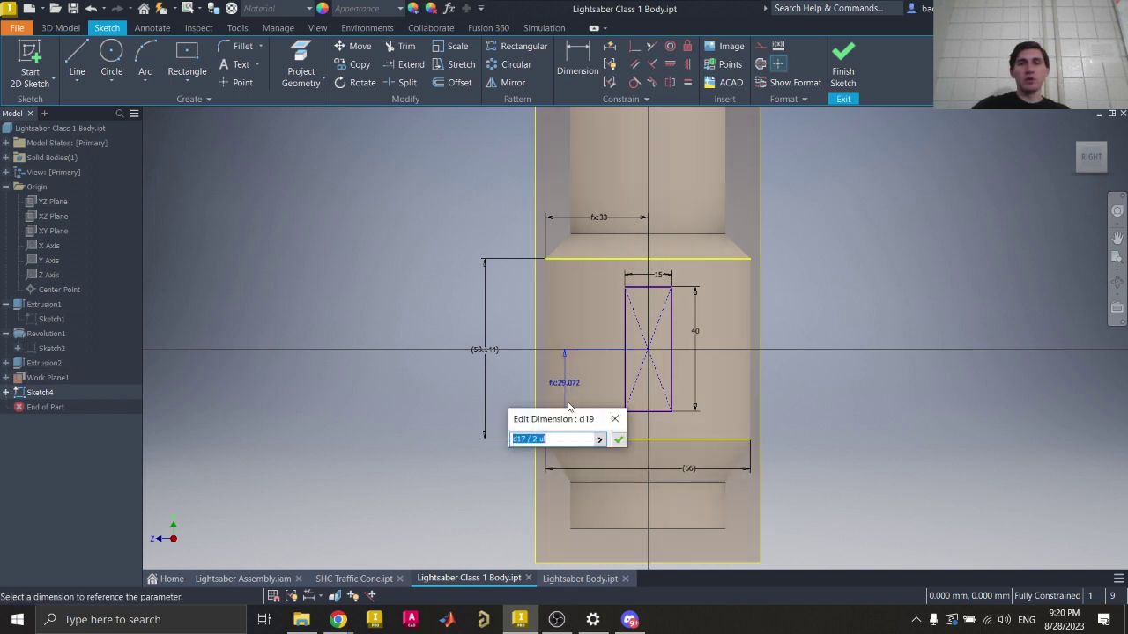
key(BackSpace)
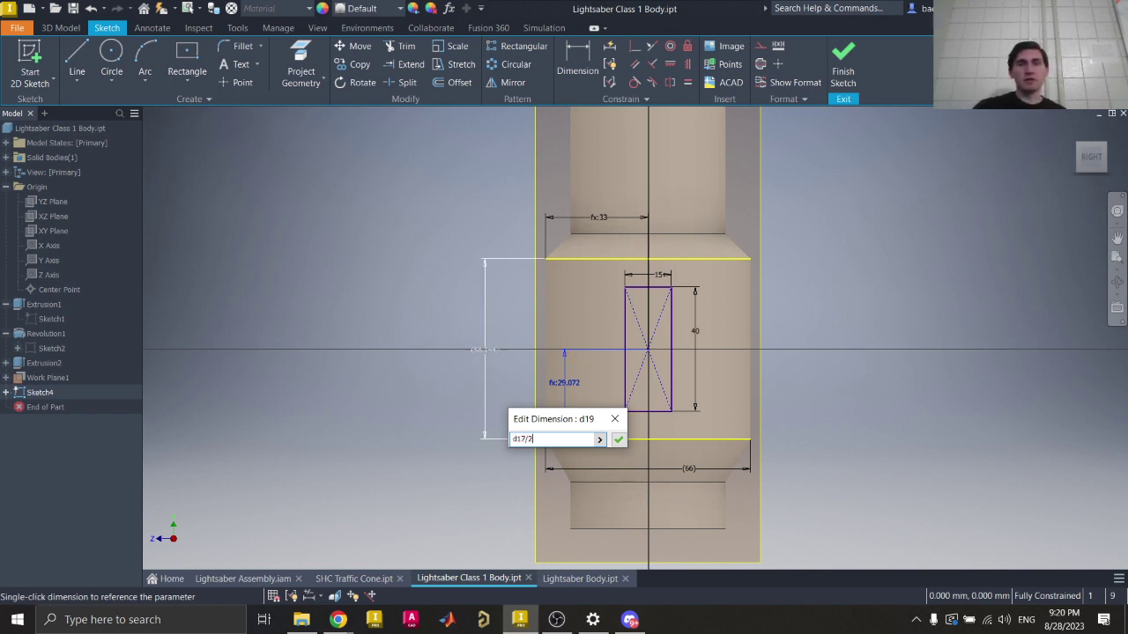
click(618, 440)
click(843, 63)
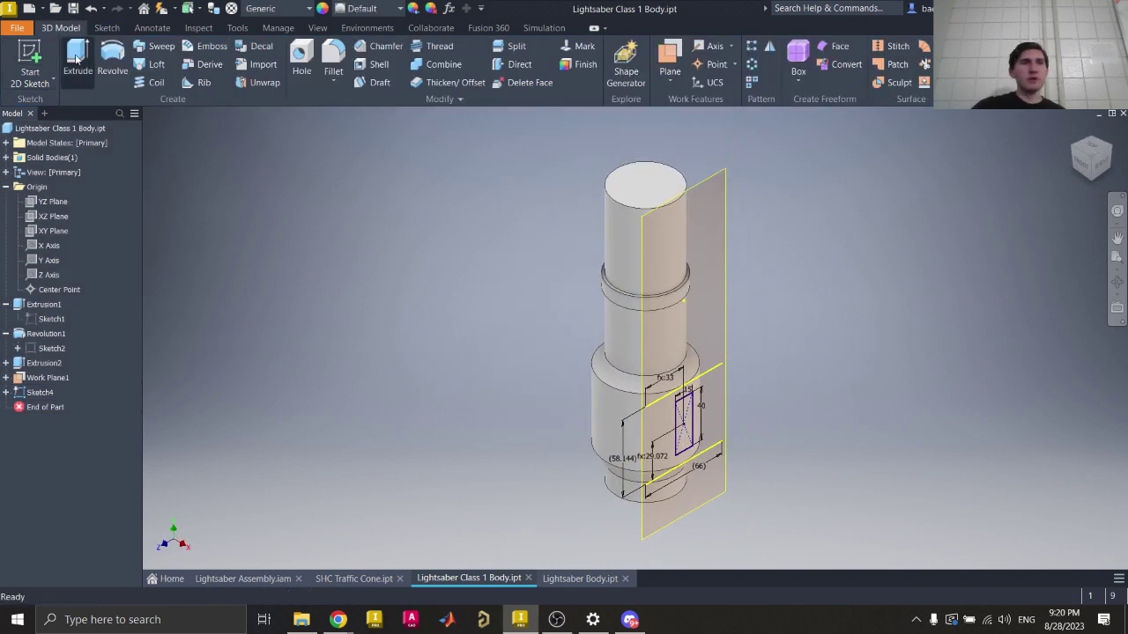
Step: Start extruding the rectangle profile and set the extrusion direction to asymmetric
key(e)
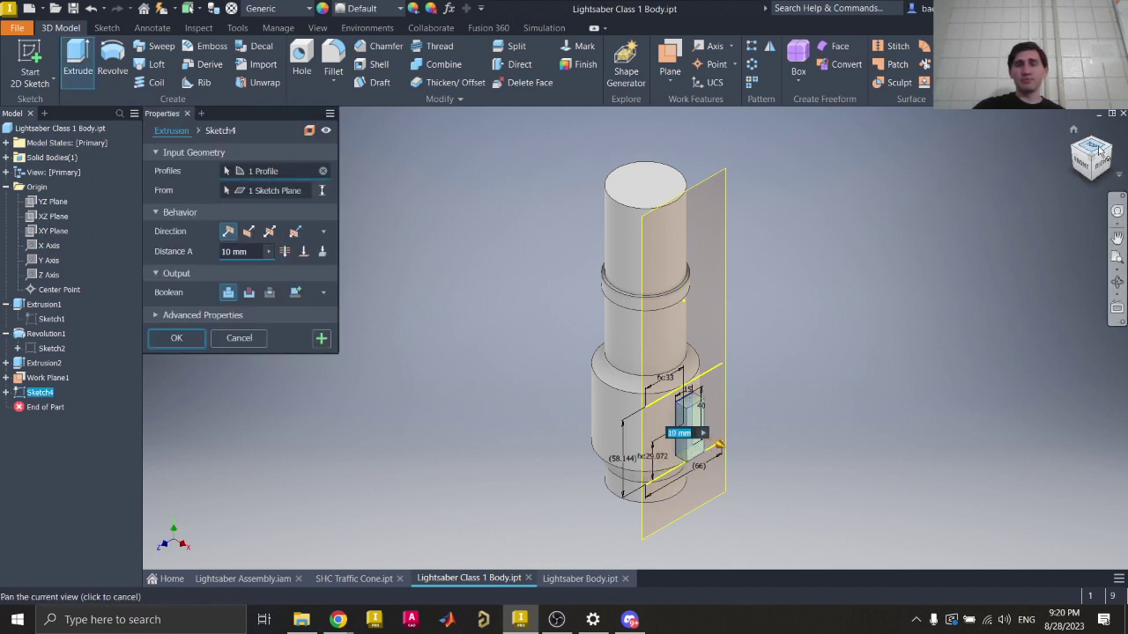
click(1101, 150)
scroll(652, 373, up, 3)
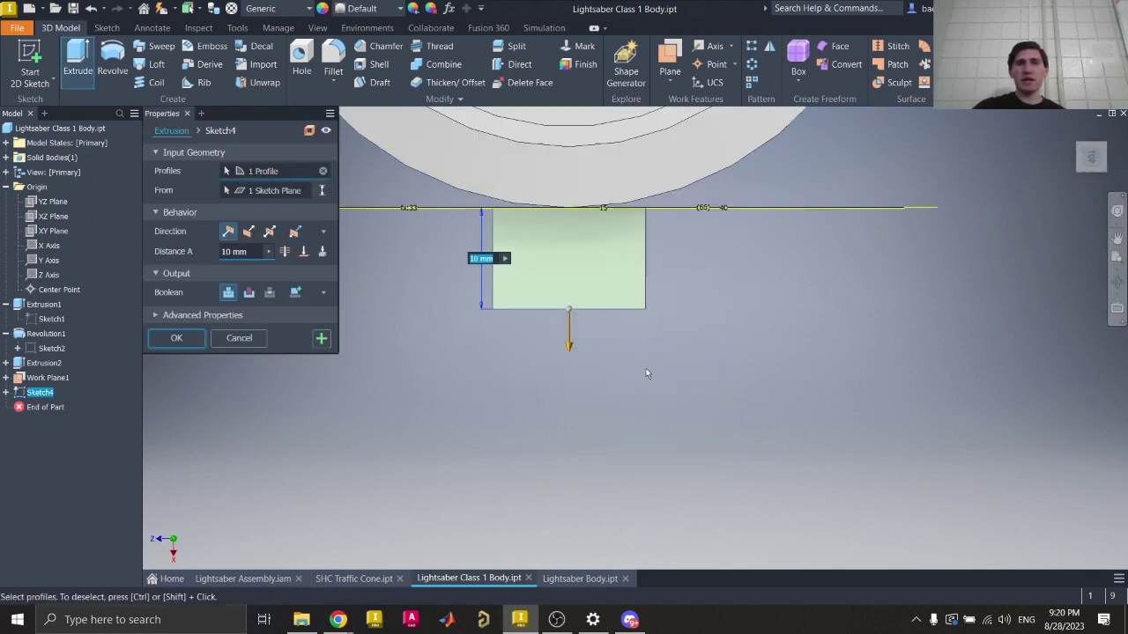
scroll(723, 298, up, 3)
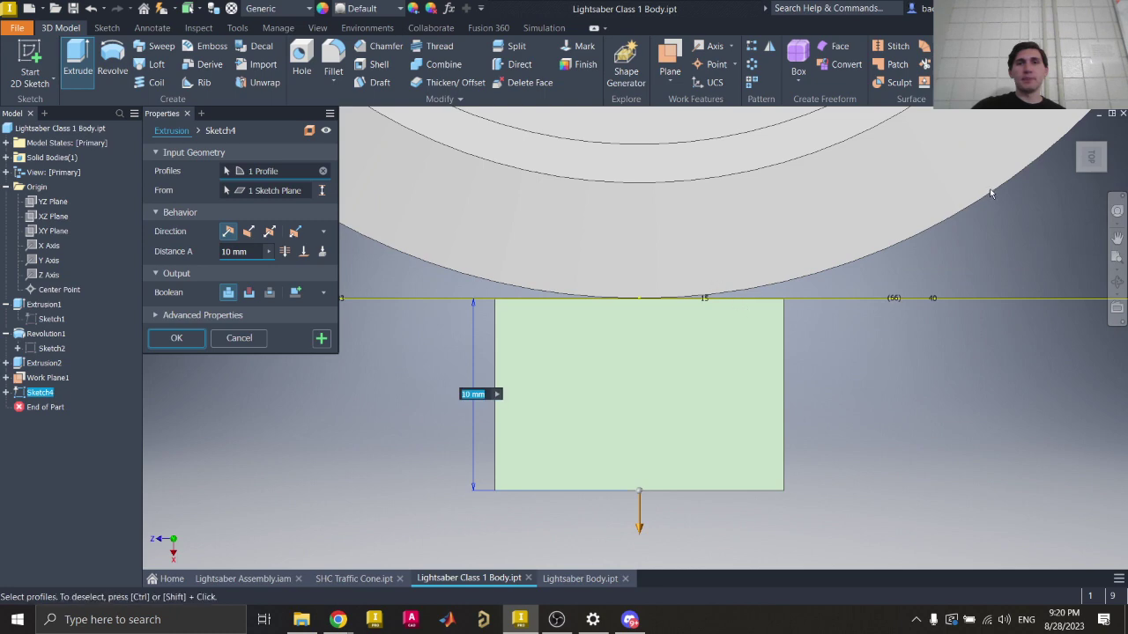
click(1091, 156)
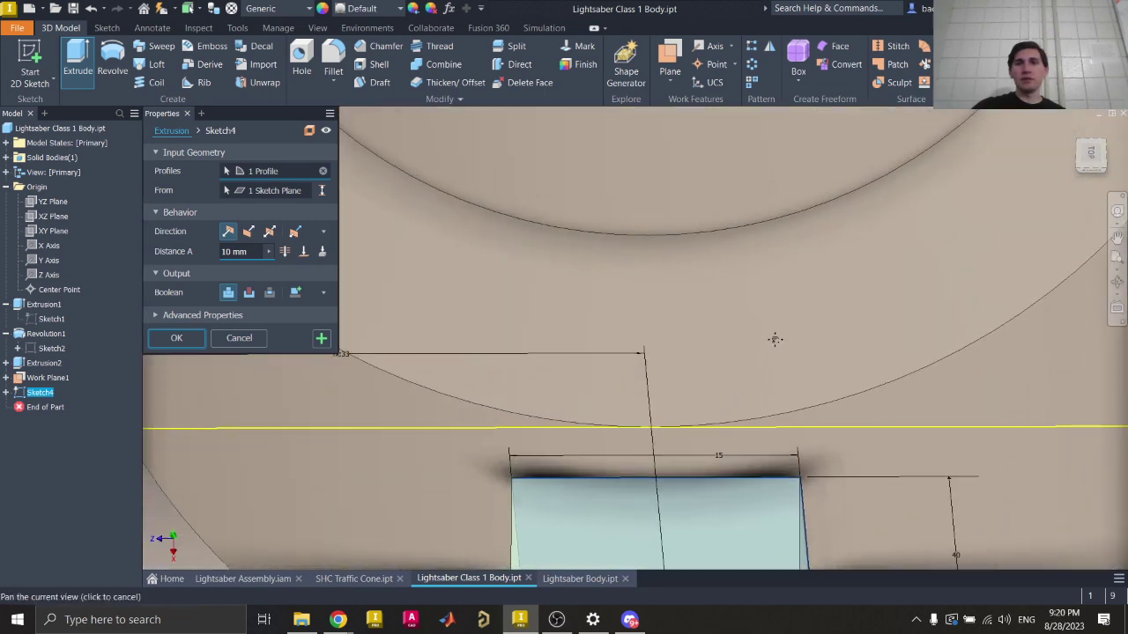
middle_drag(776, 352, 736, 239)
click(1112, 157)
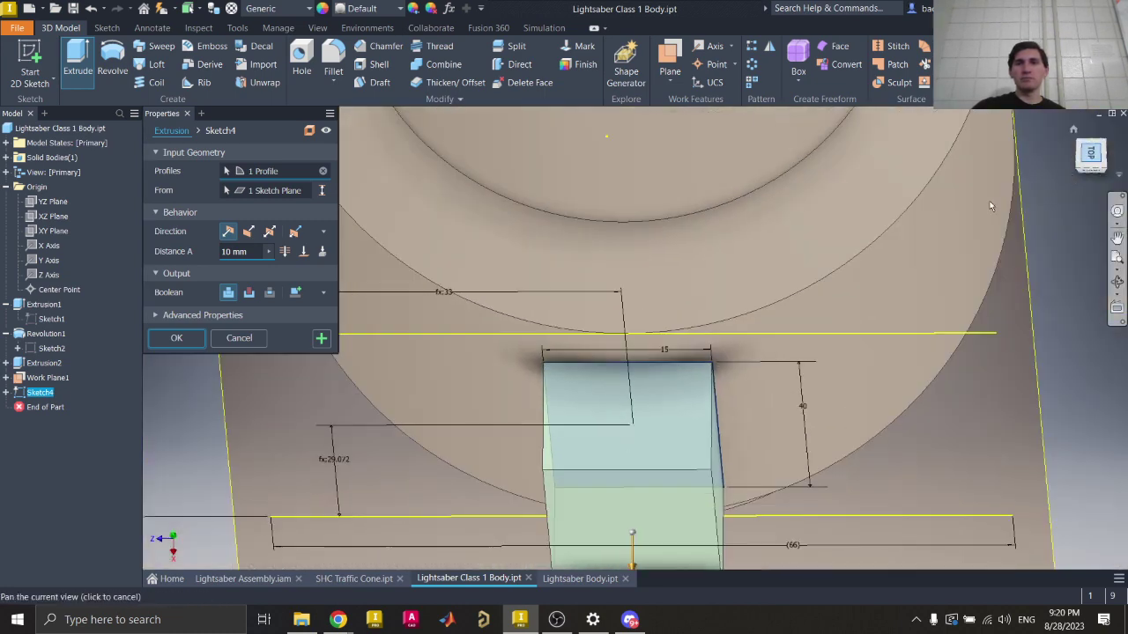
scroll(571, 359, up, 5)
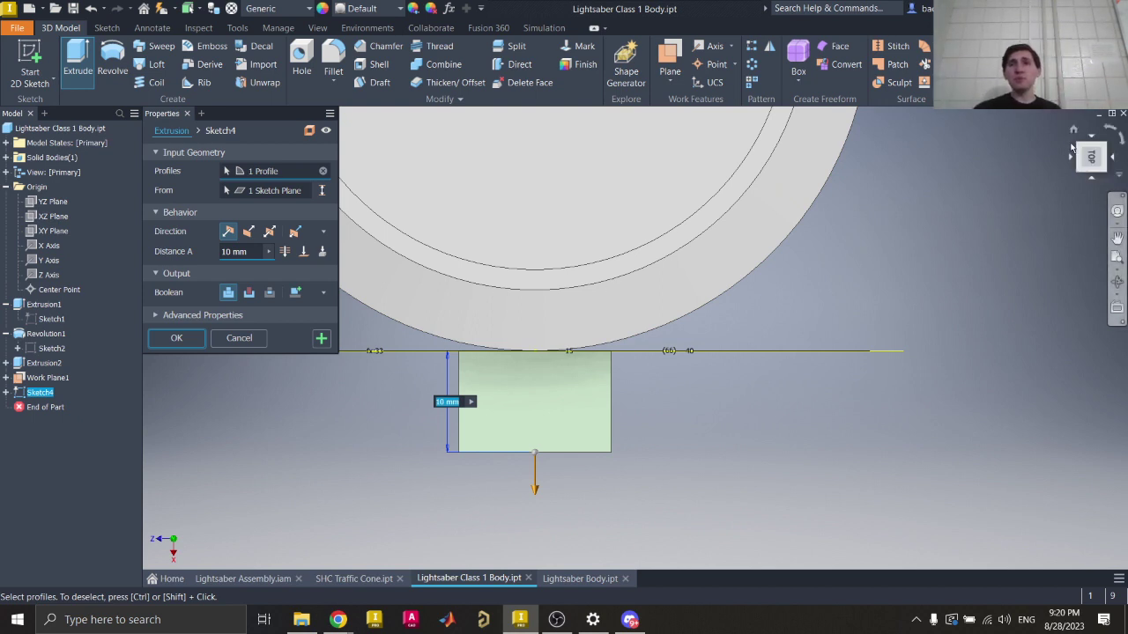
click(295, 235)
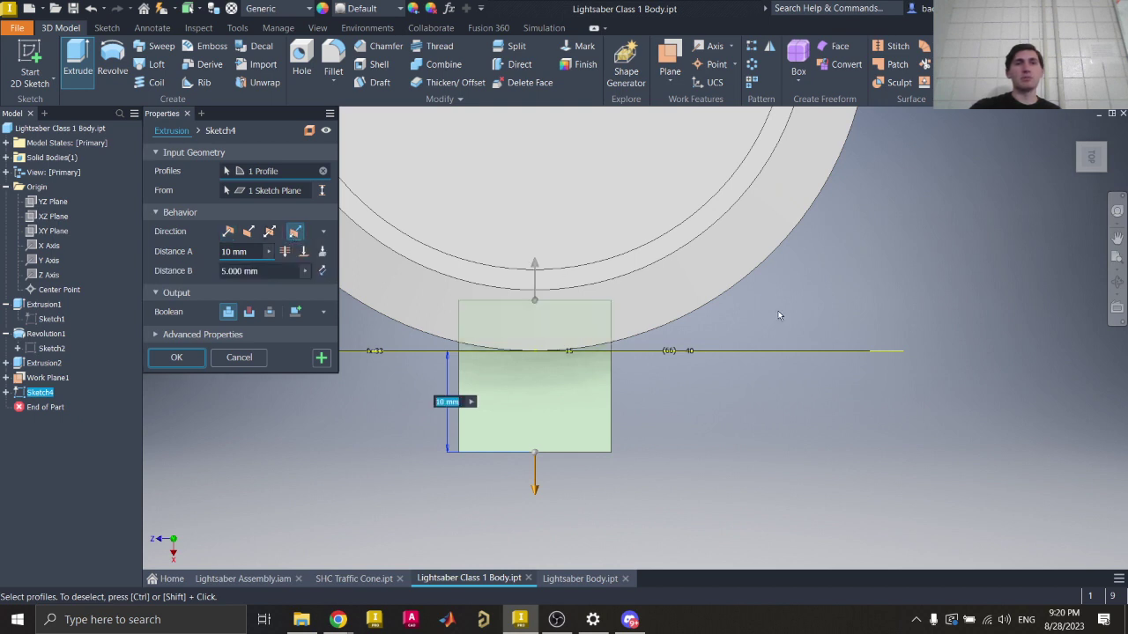
Step: Set Distance A of the panel extrusion, the side facing away from the body, to 1 mm
drag(1093, 166, 1099, 145)
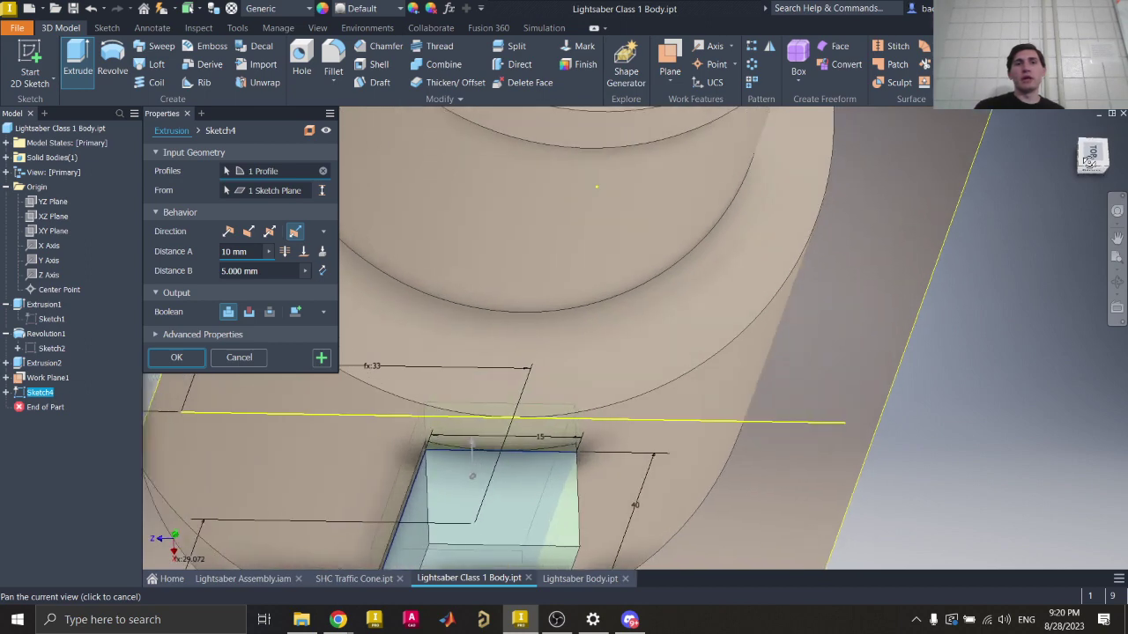
scroll(762, 333, down, 4)
scroll(642, 482, up, 5)
scroll(642, 482, down, 1)
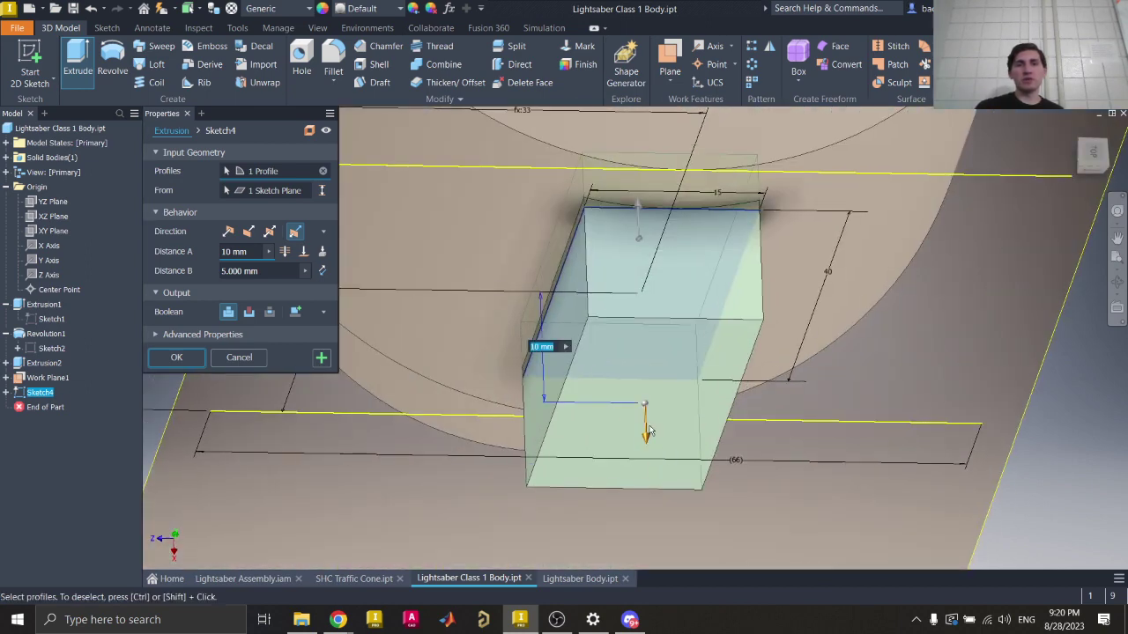
drag(647, 437, 644, 389)
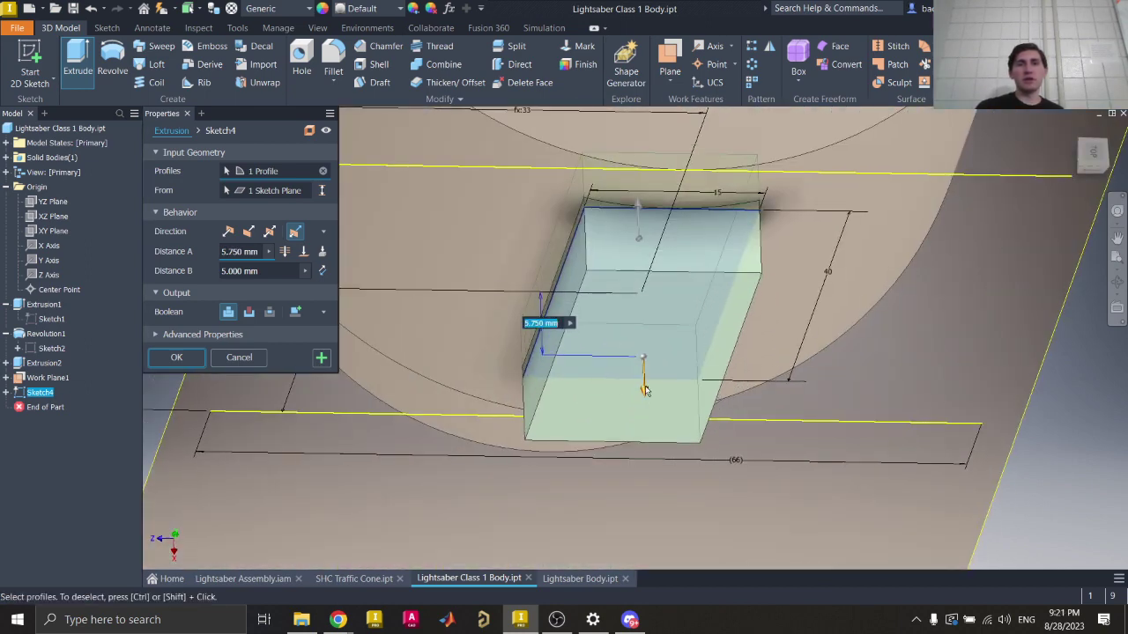
text(1)
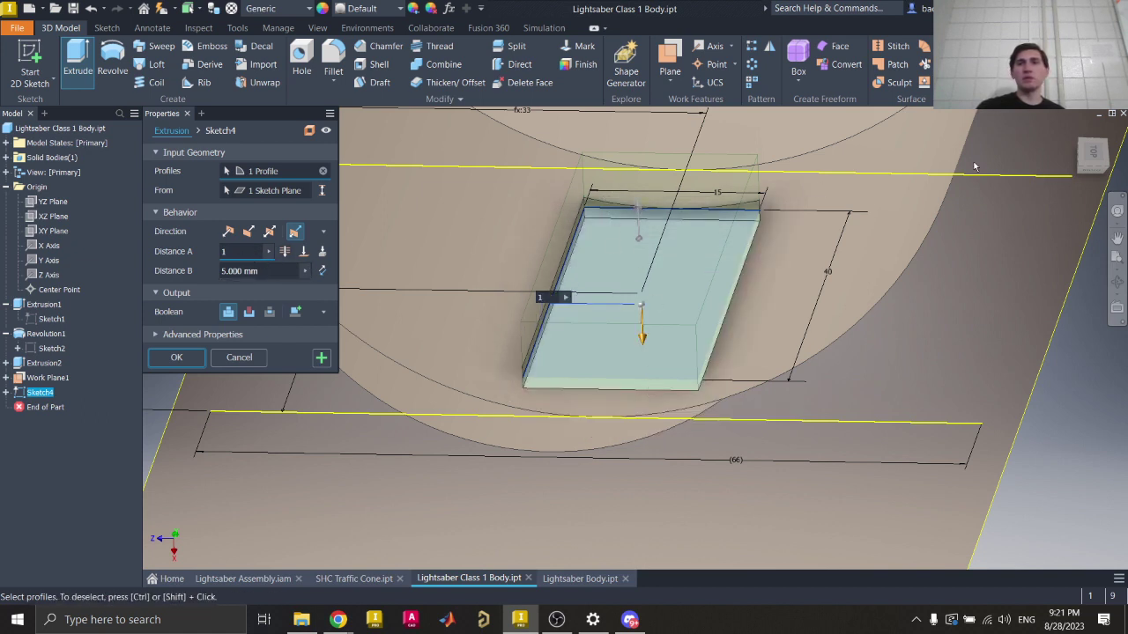
Step: Set Distance B, the side reaching into the body, to 5 mm and complete the panel extrusion as a join
click(1094, 156)
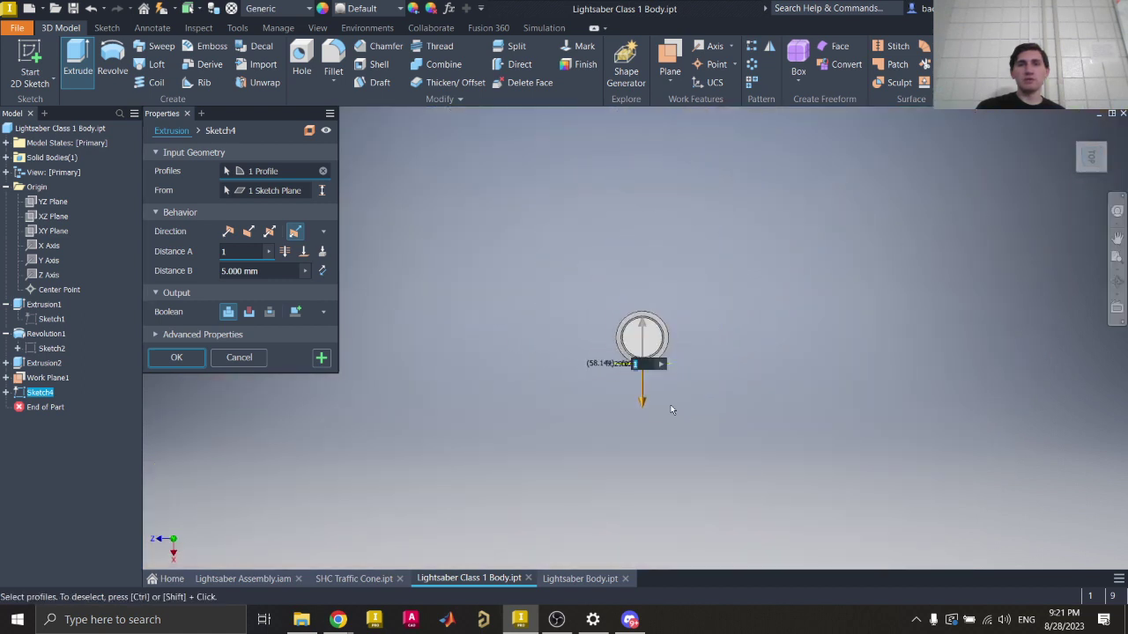
scroll(561, 202, up, 8)
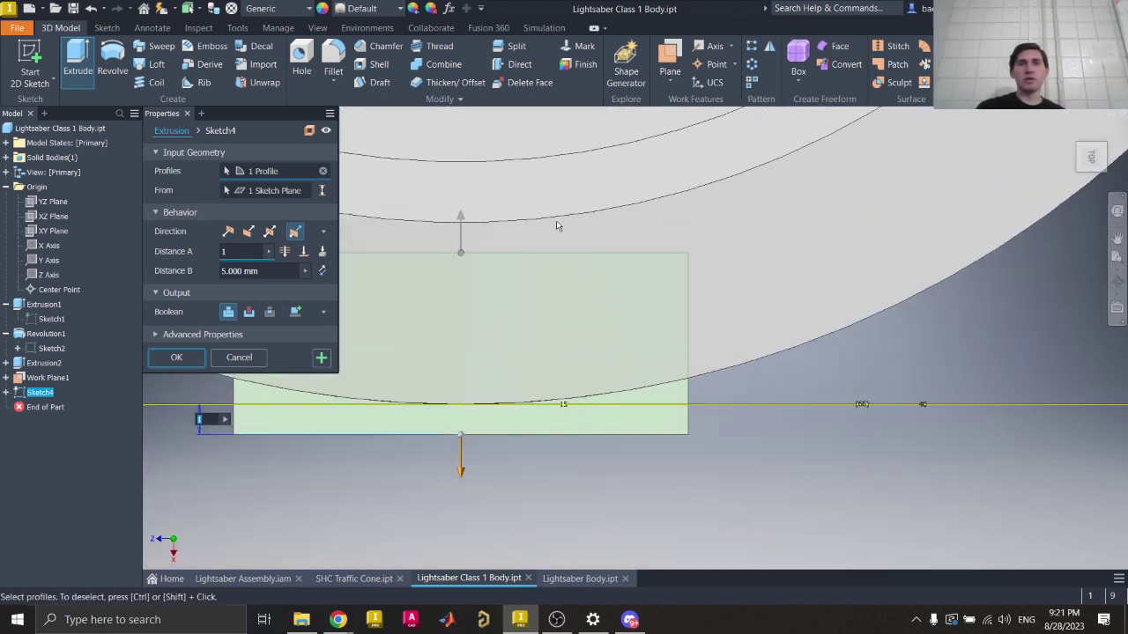
drag(459, 220, 481, 250)
double_click(240, 270)
text(5)
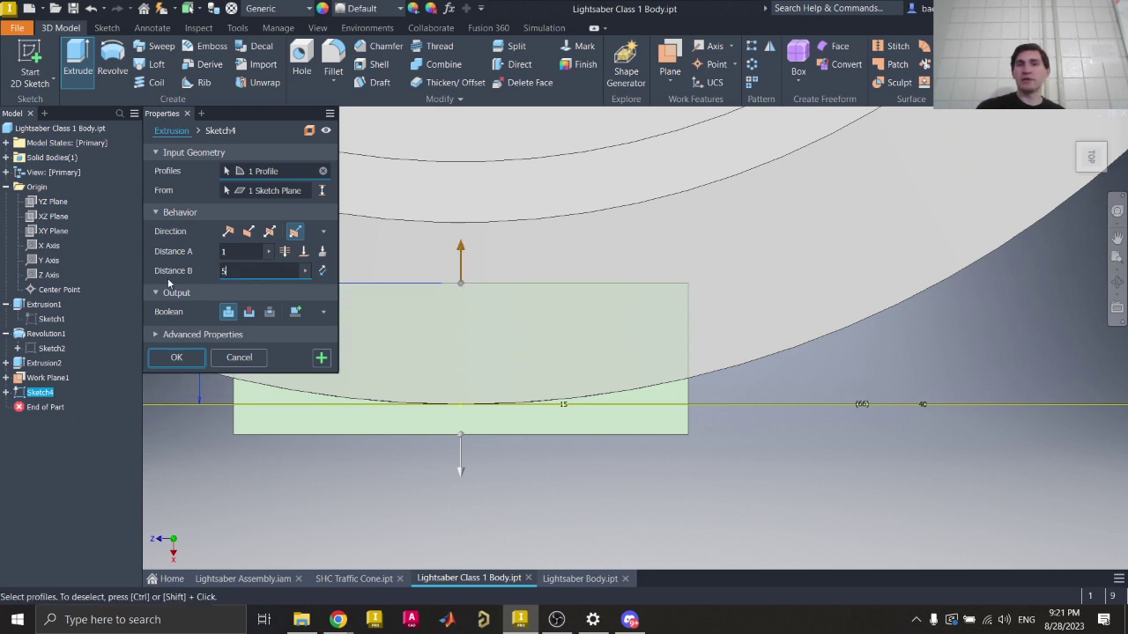
key(Tab)
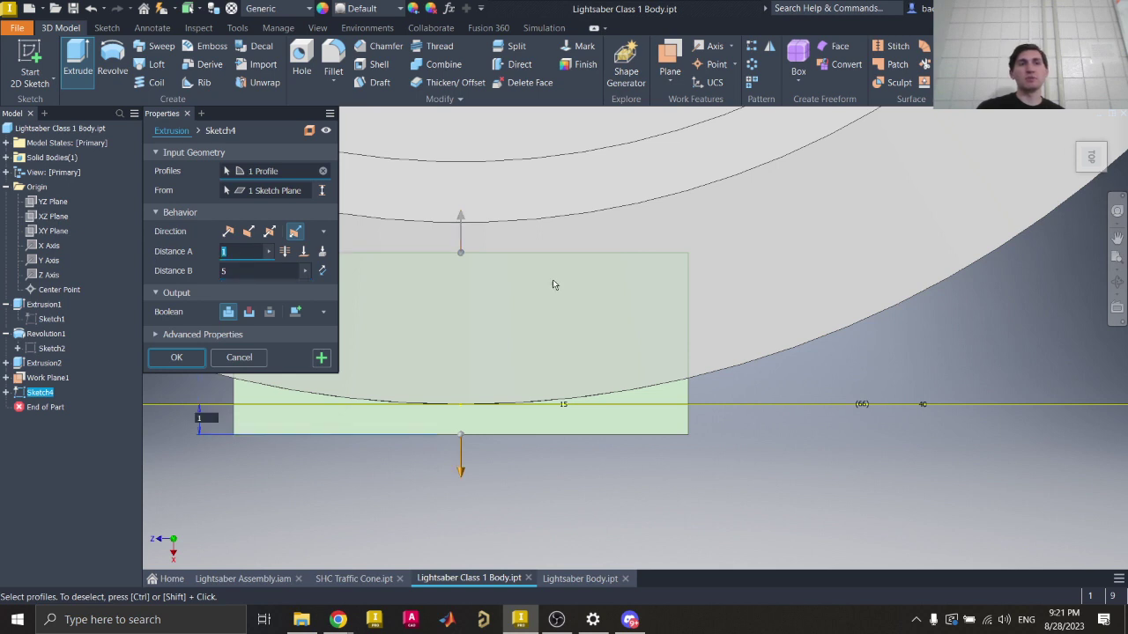
scroll(739, 318, down, 3)
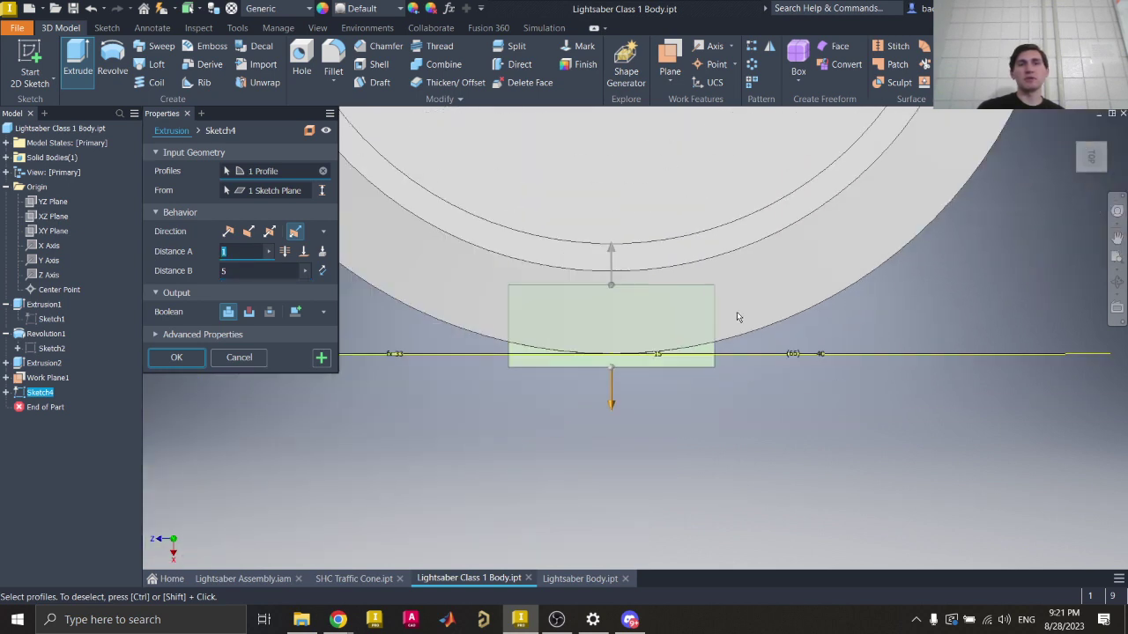
click(184, 357)
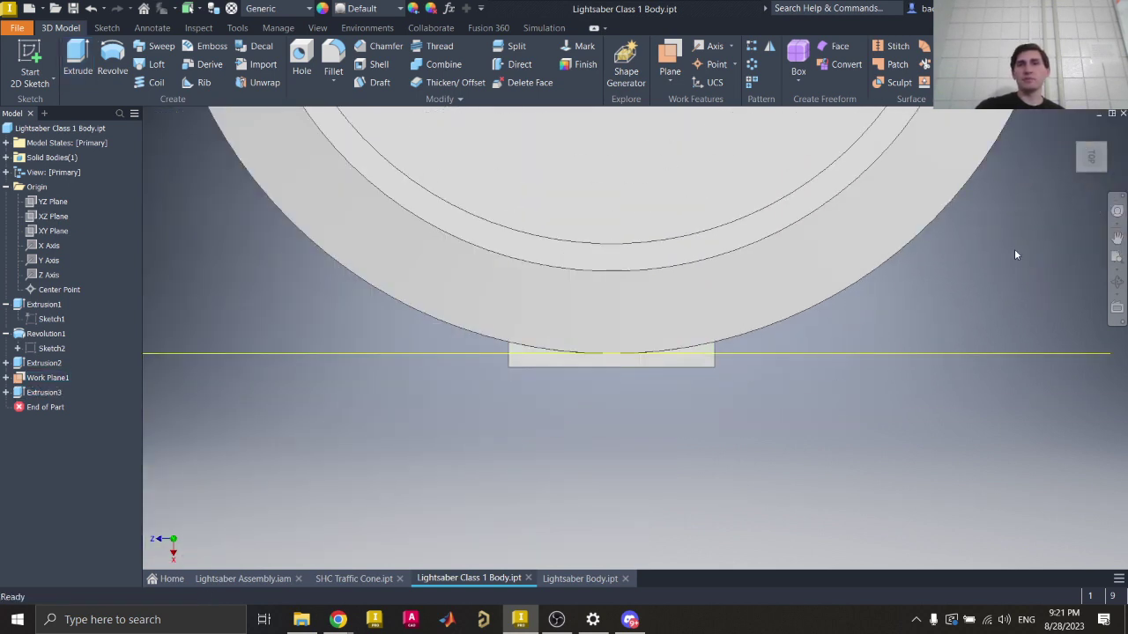
Step: Hide the work plane beside the raised panel and inspect the panel up close
click(1077, 138)
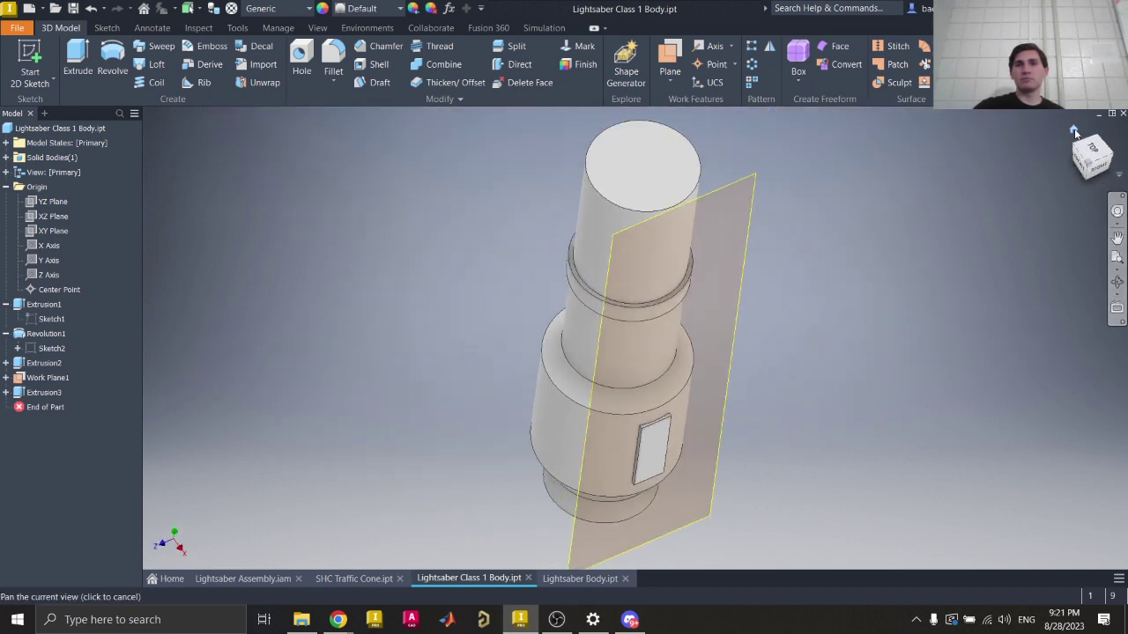
click(718, 362)
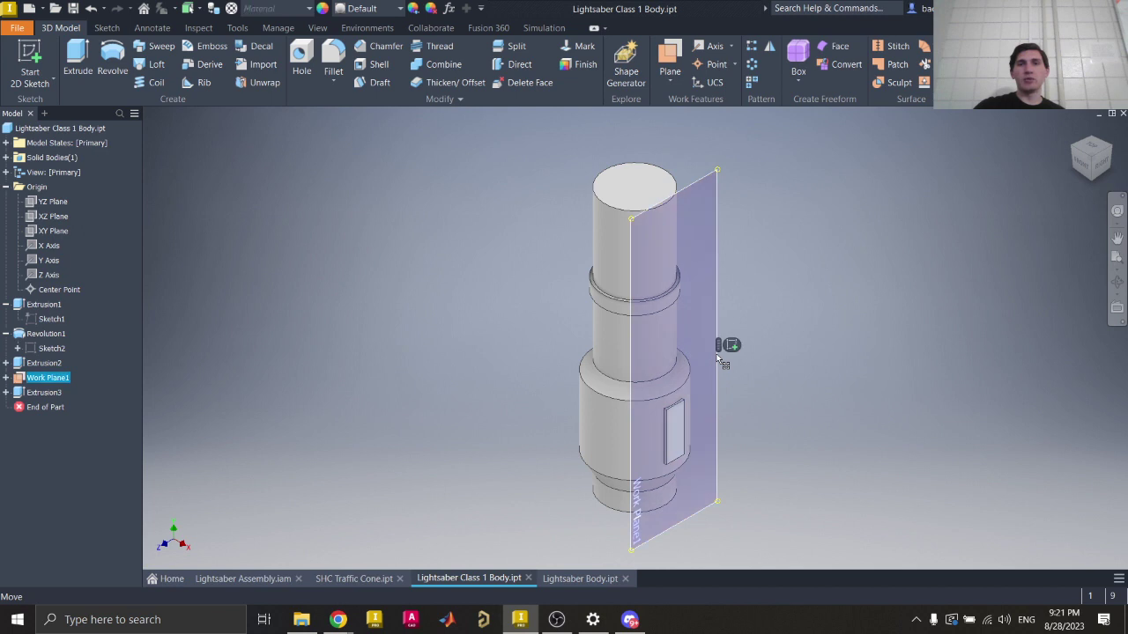
right_click(721, 360)
click(752, 375)
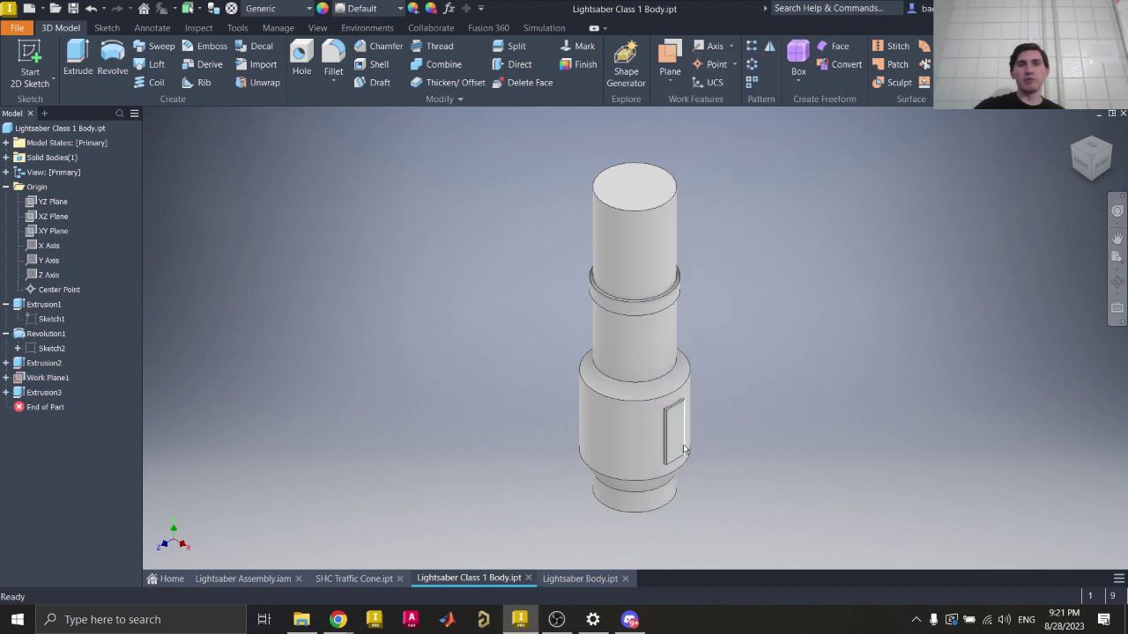
scroll(684, 450, up, 8)
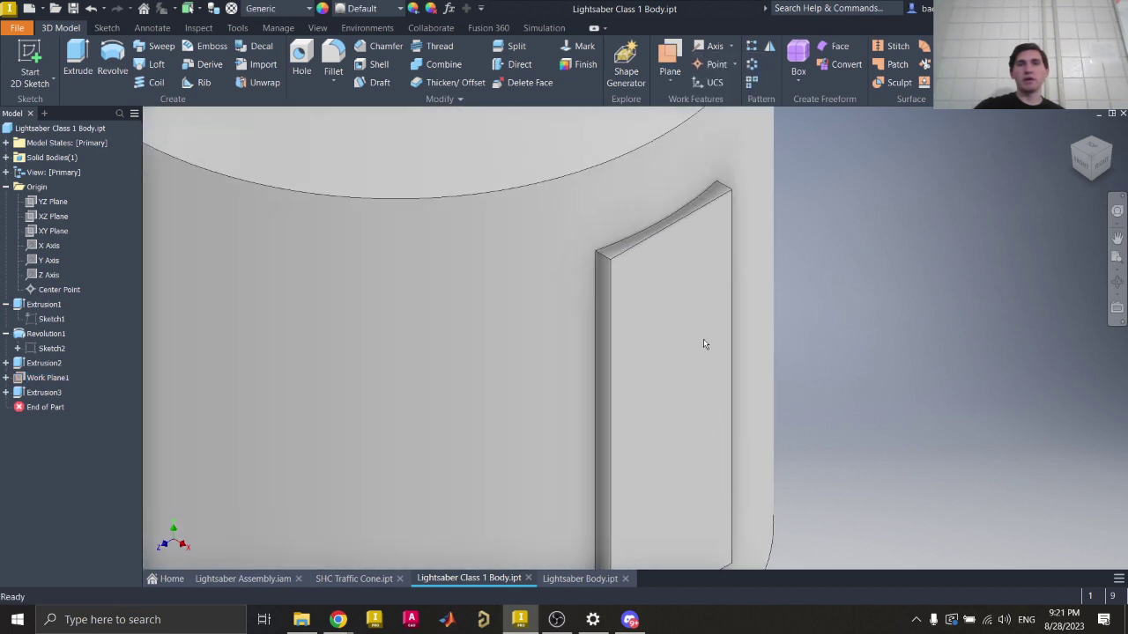
scroll(661, 255, down, 8)
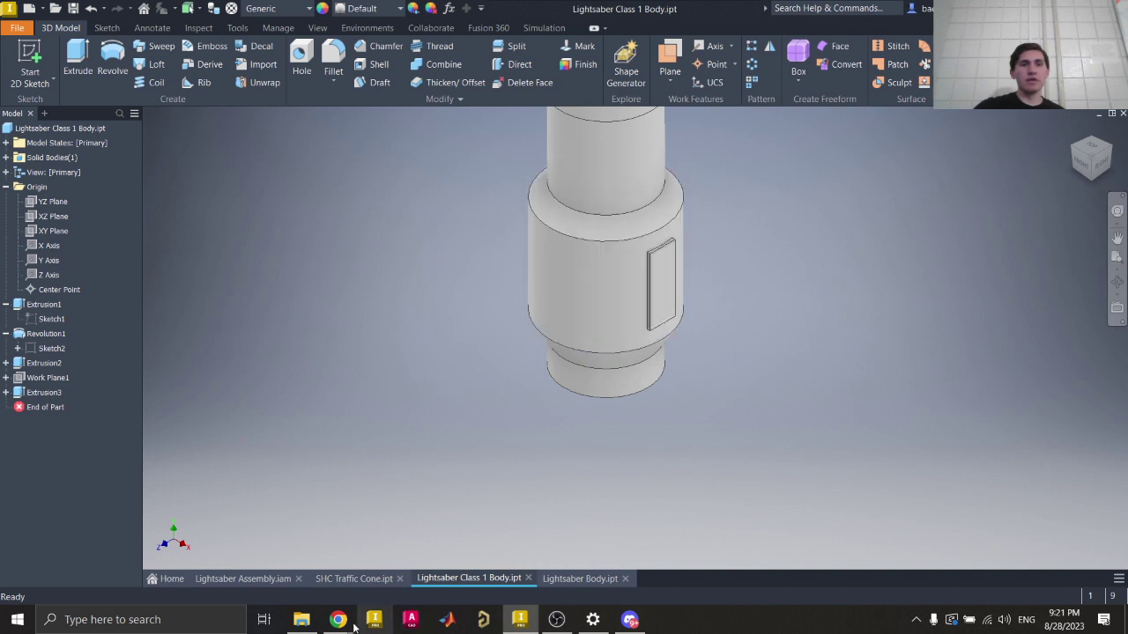
Step: Check the panels on the lightsaber reference photo in Chrome and return to the Lightsaber Class 1 Body part in Inventor
mouse_move(337, 620)
click(377, 569)
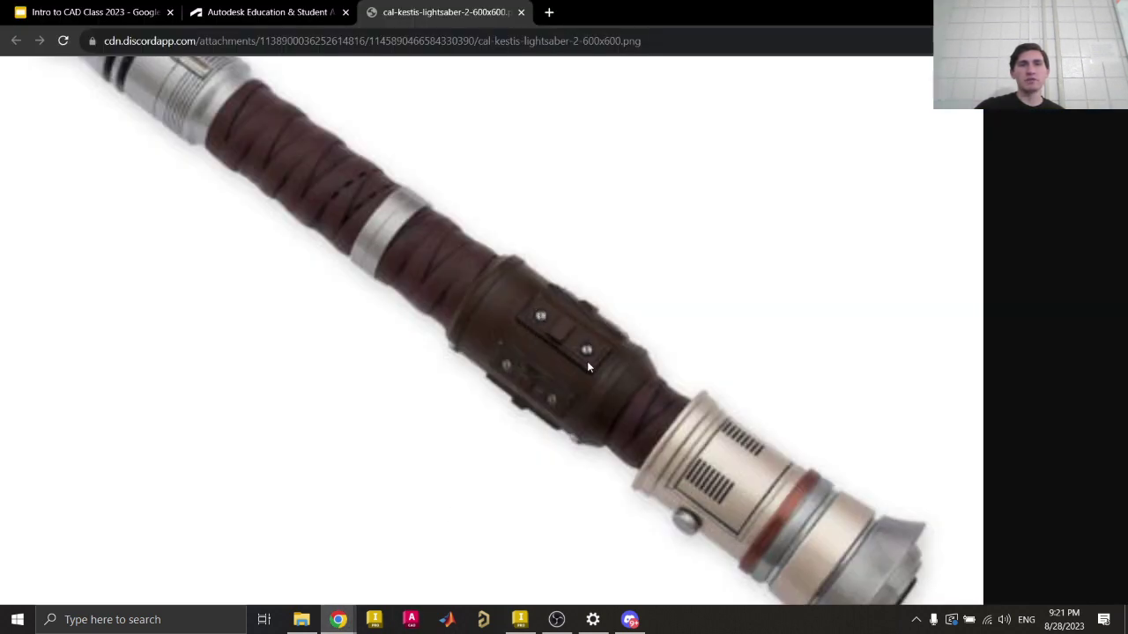
click(629, 619)
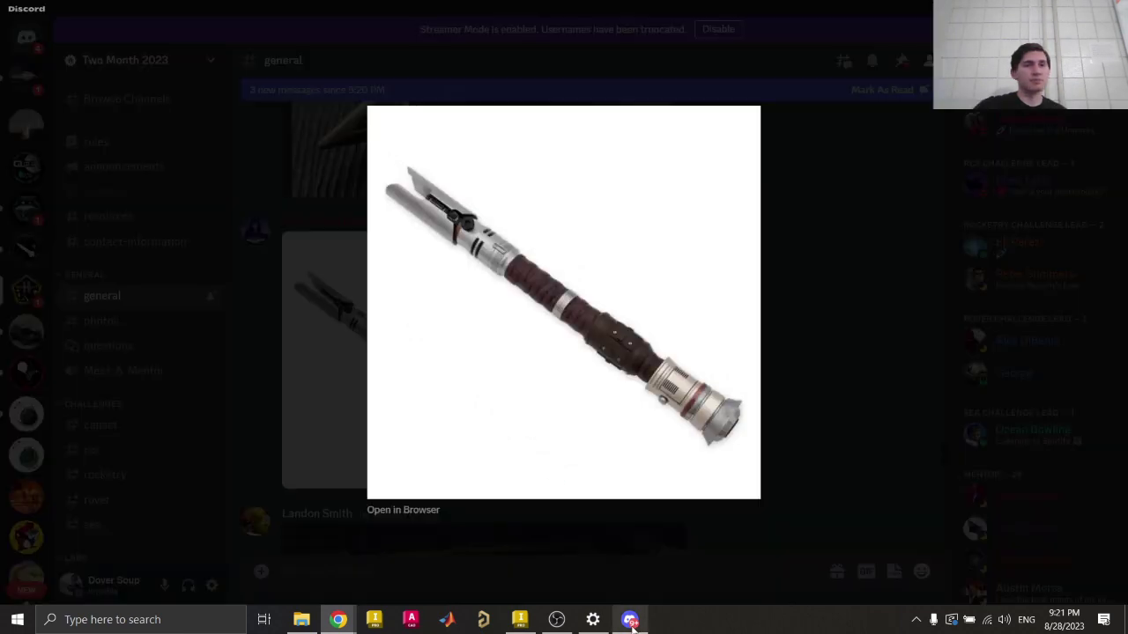
click(520, 619)
shift+middle_drag(732, 343, 711, 374)
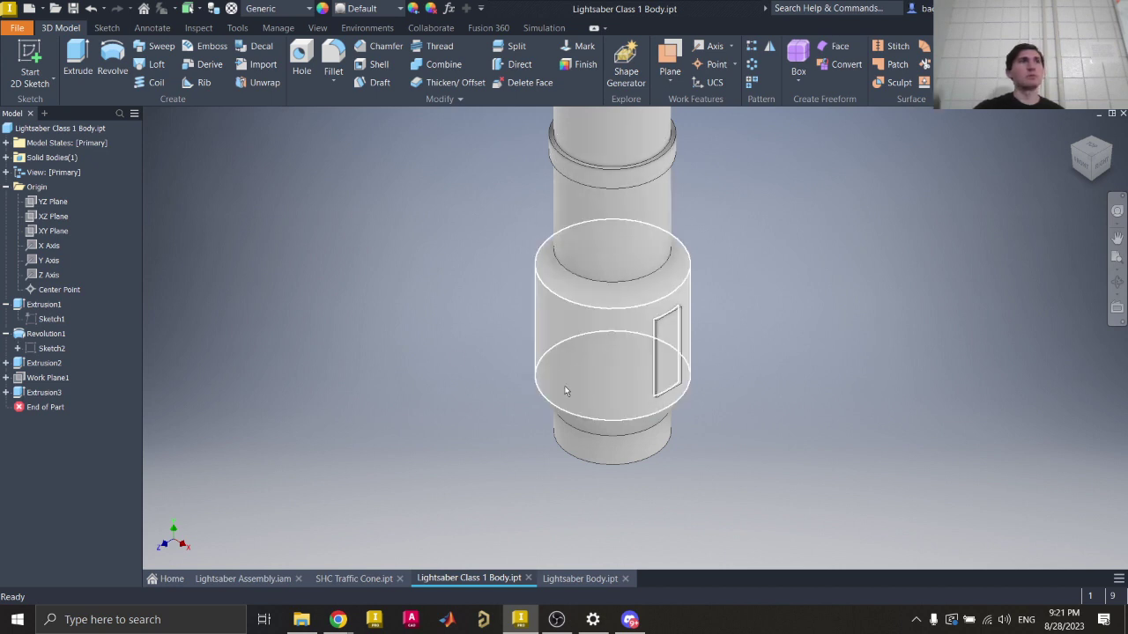
Step: Start a circular pattern of the raised panel extrusion, keeping the revolved wide section out of the feature selection
mouse_move(583, 408)
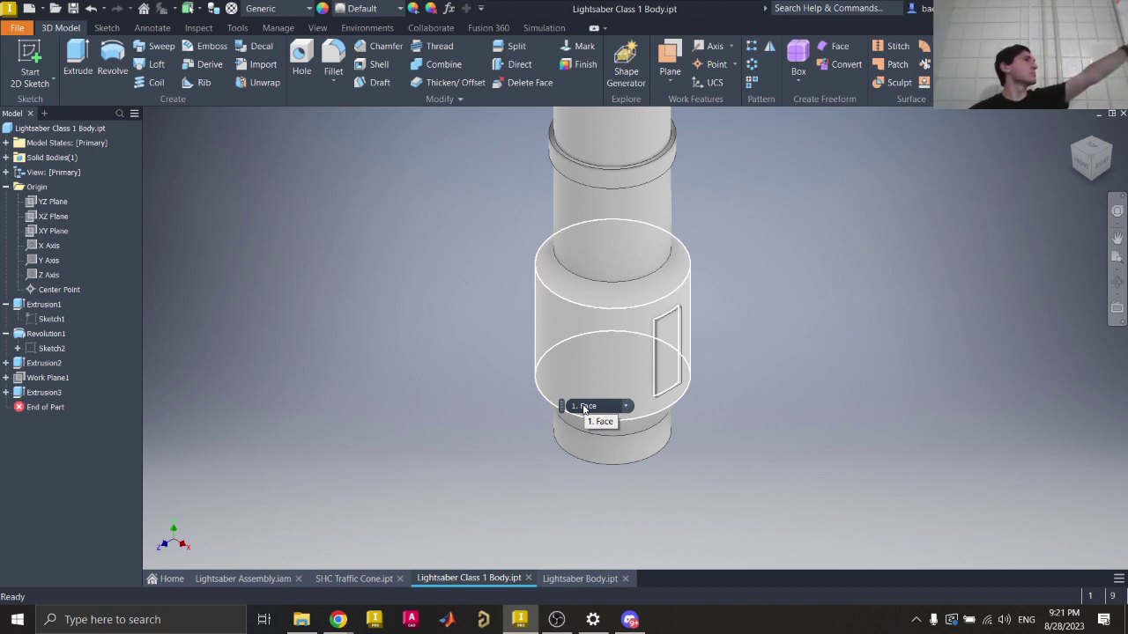
middle_drag(736, 262, 709, 383)
scroll(737, 340, down, 2)
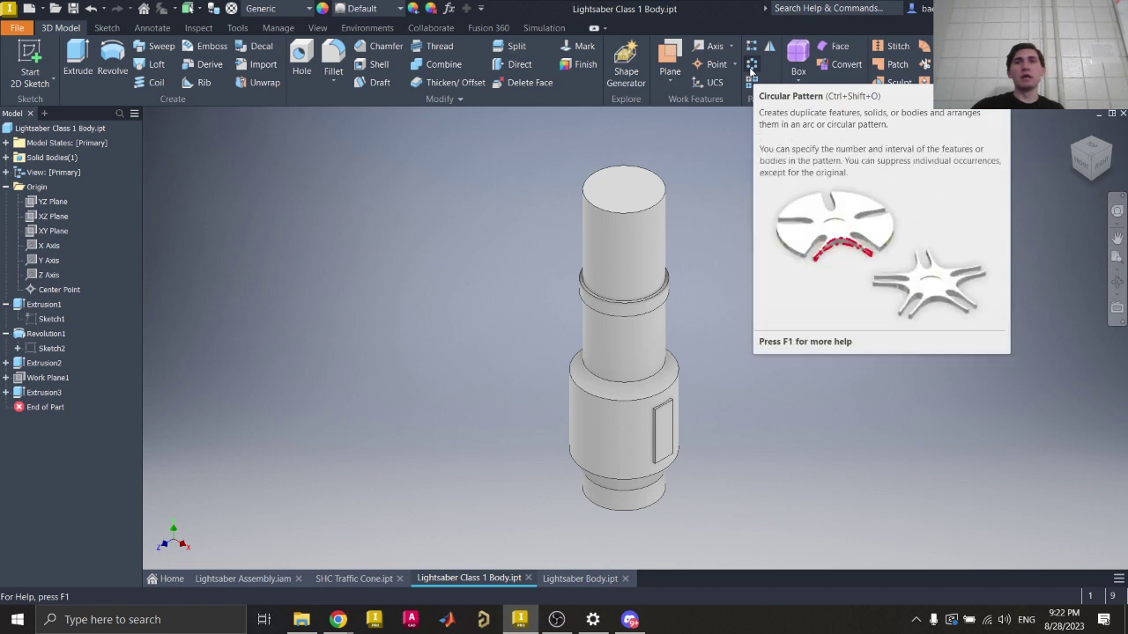
click(750, 68)
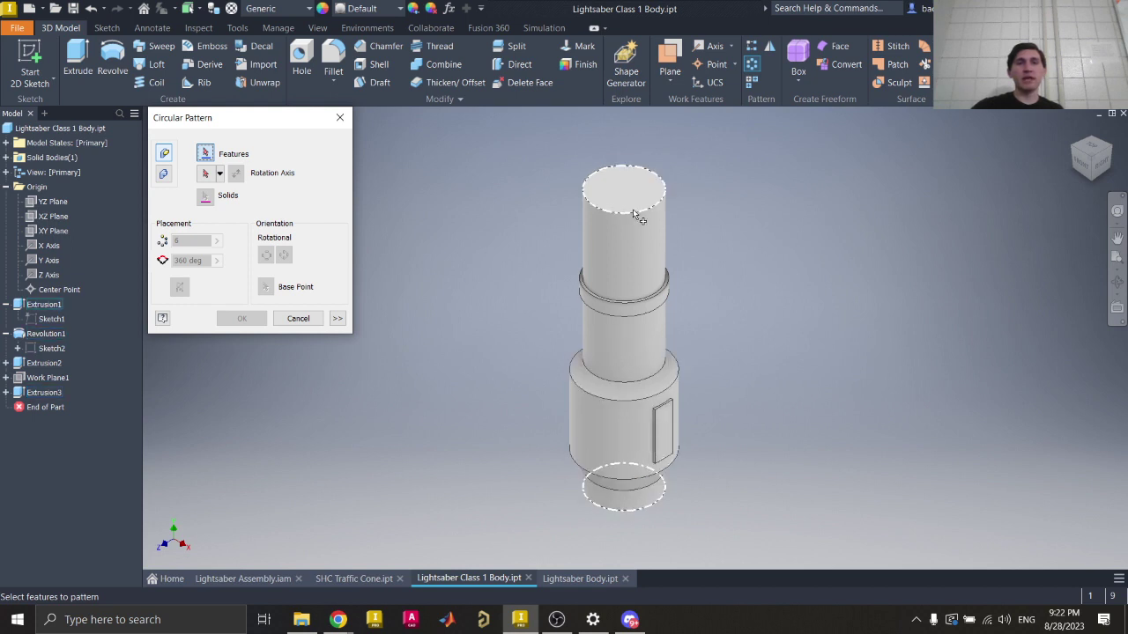
click(677, 430)
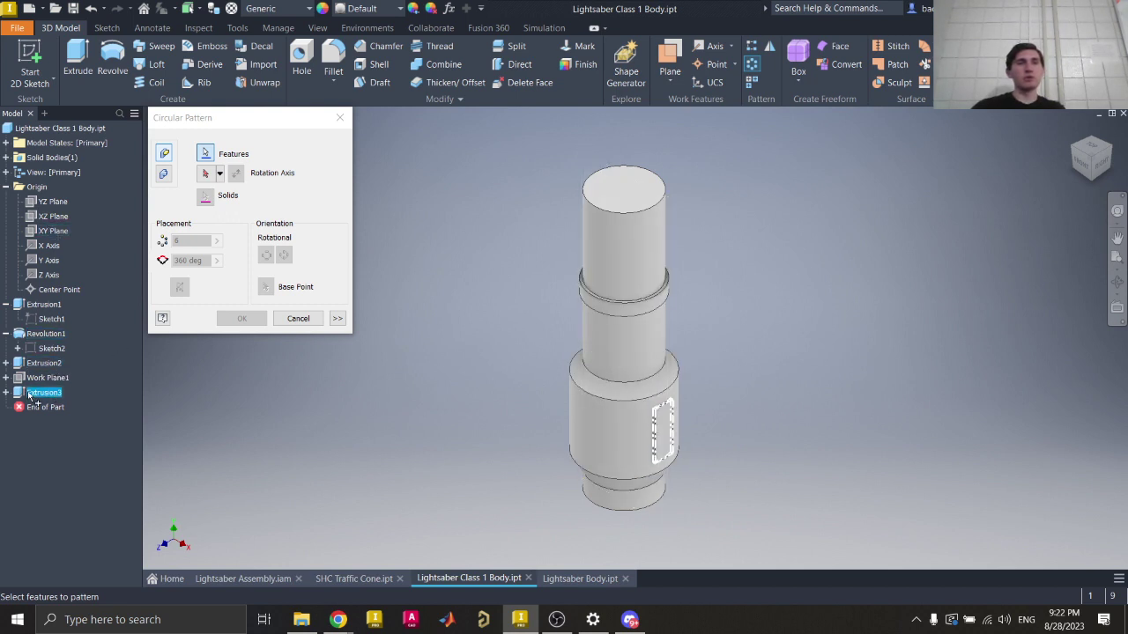
click(56, 394)
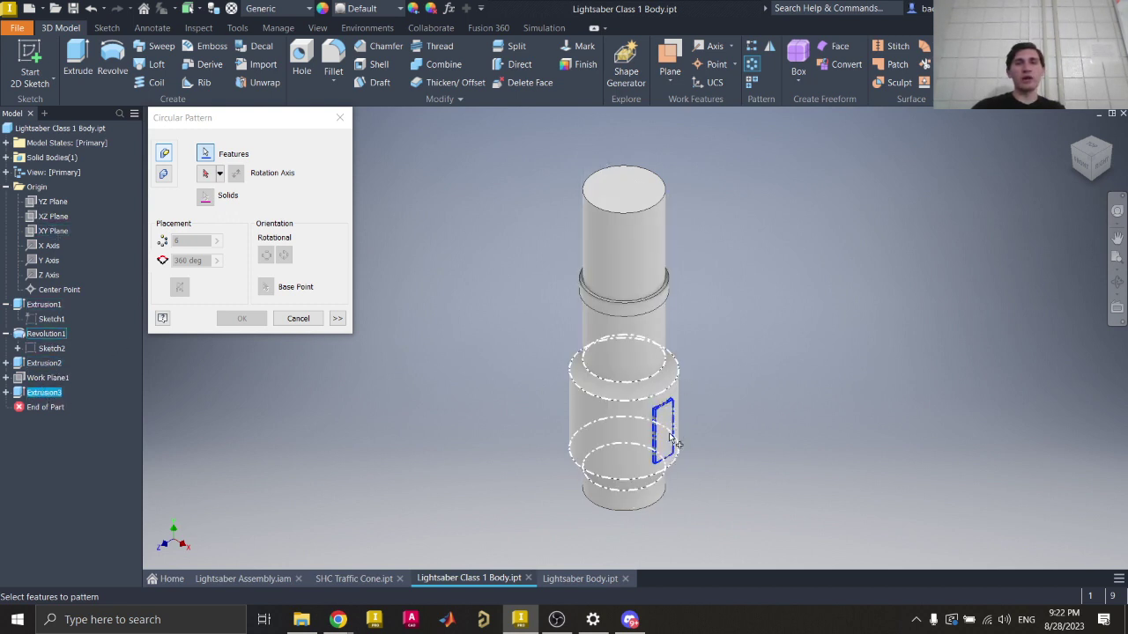
click(626, 418)
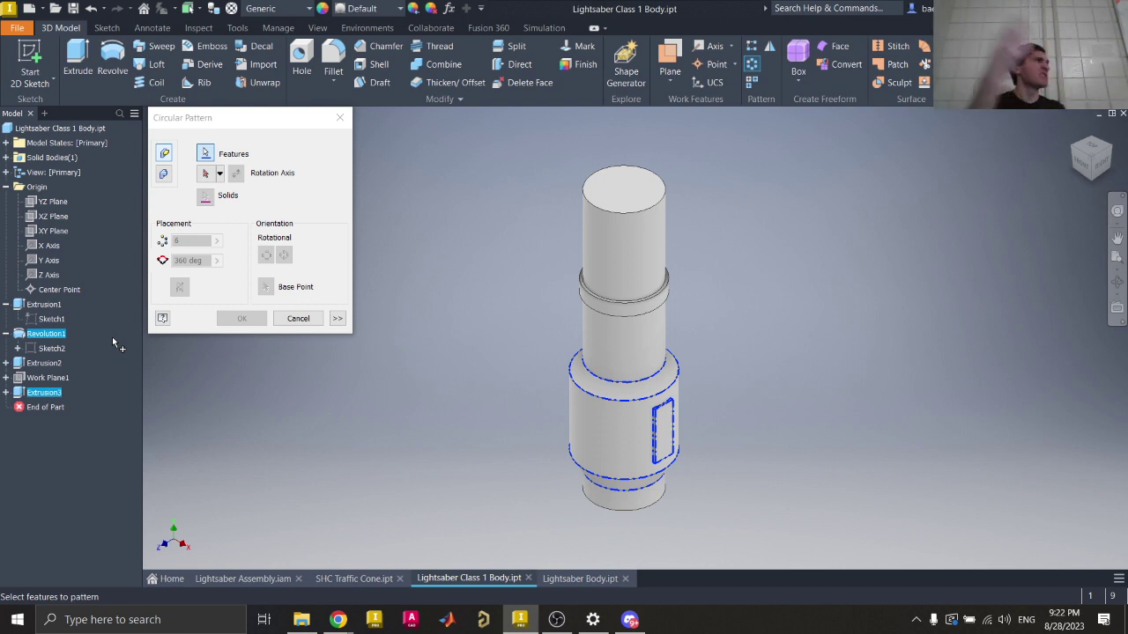
ctrl+click(58, 337)
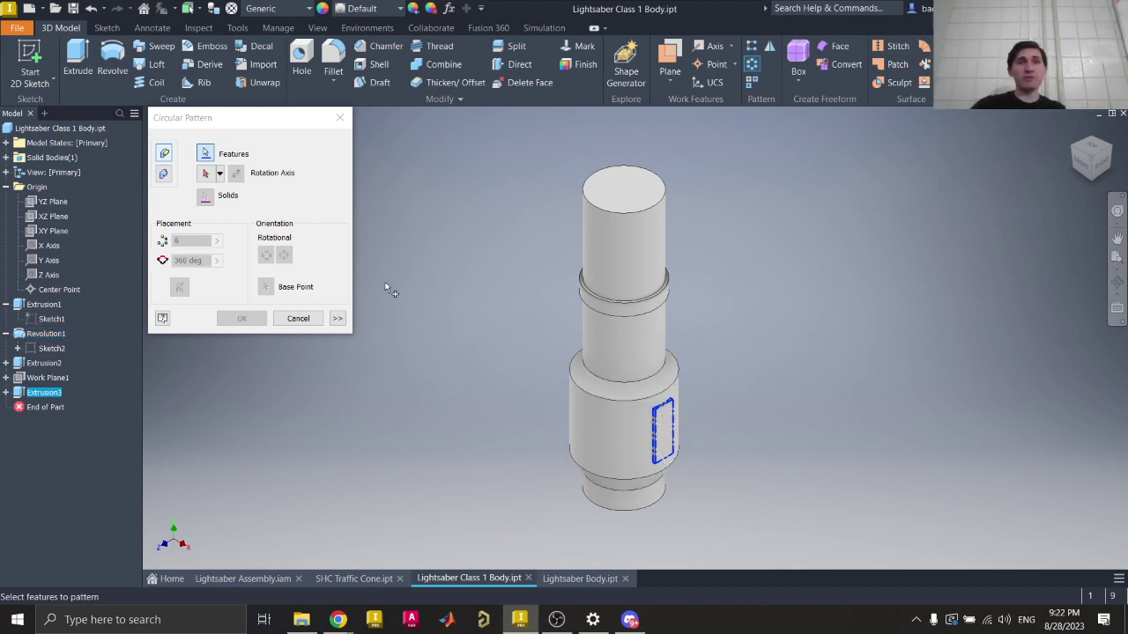
Step: Use the cylindrical wide section as the pattern's rotation axis and examine the previewed panel spacing around the body
click(203, 176)
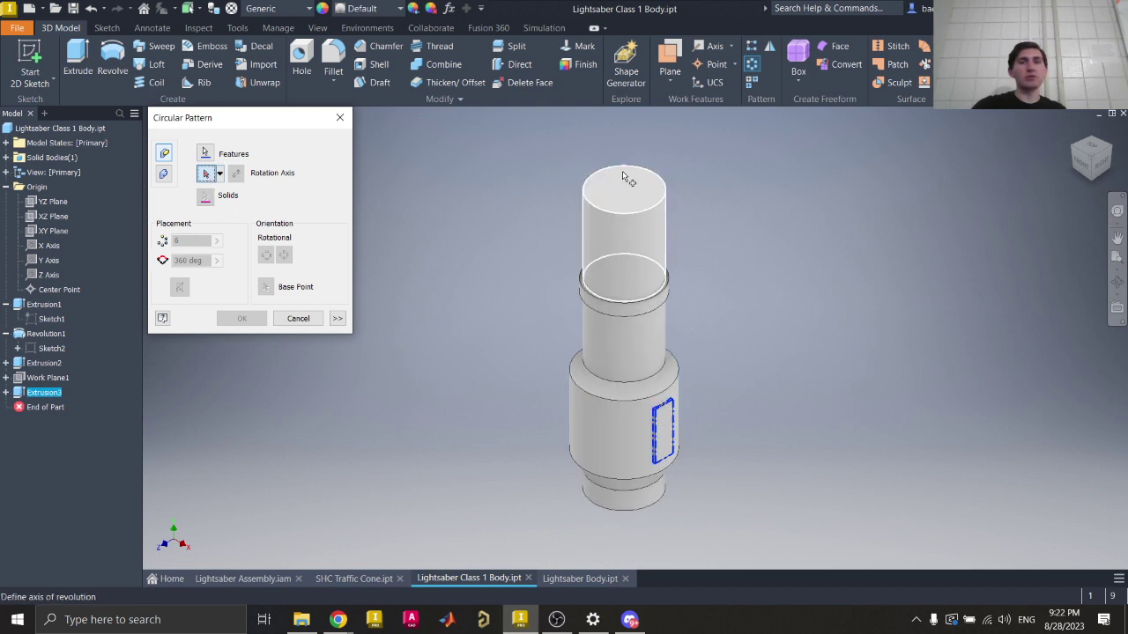
click(635, 430)
scroll(626, 440, down, 5)
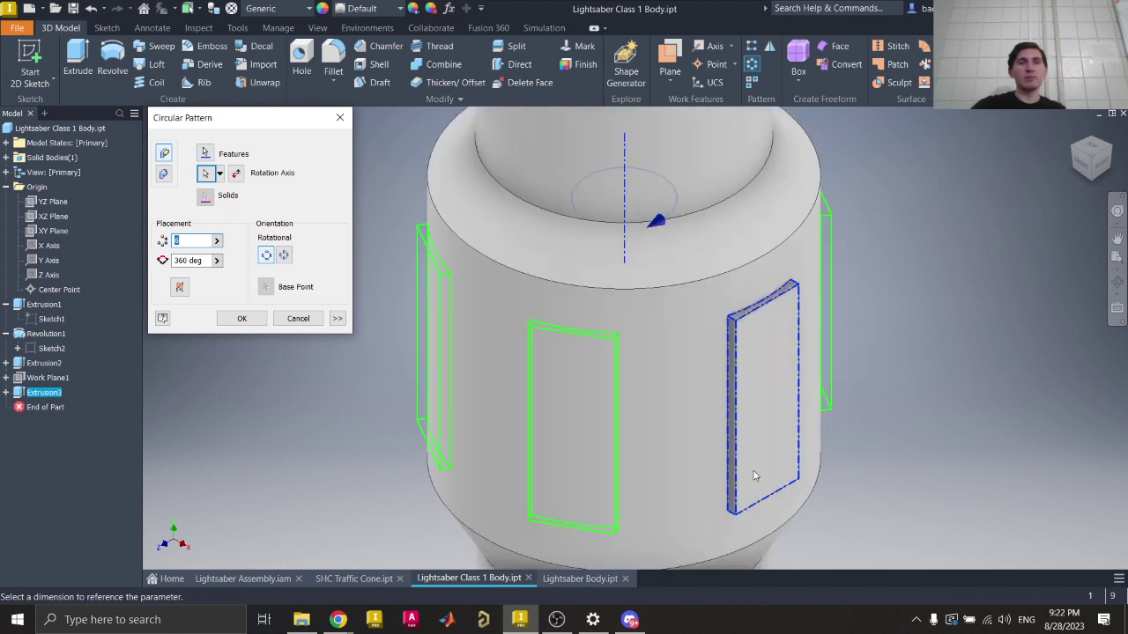
click(1095, 149)
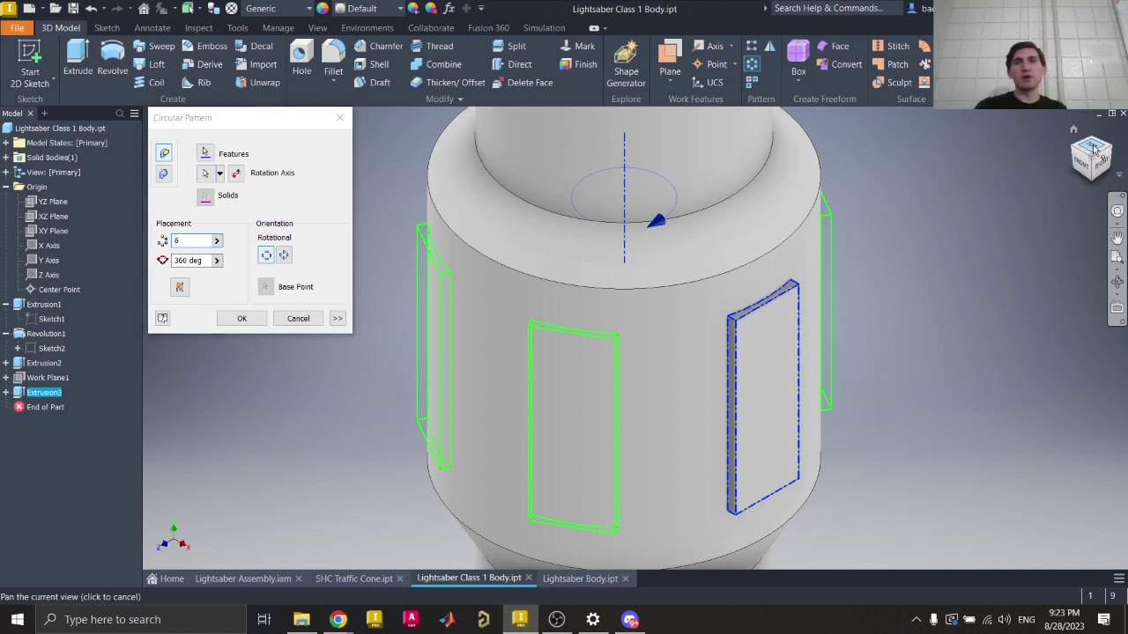
scroll(675, 342, up, 5)
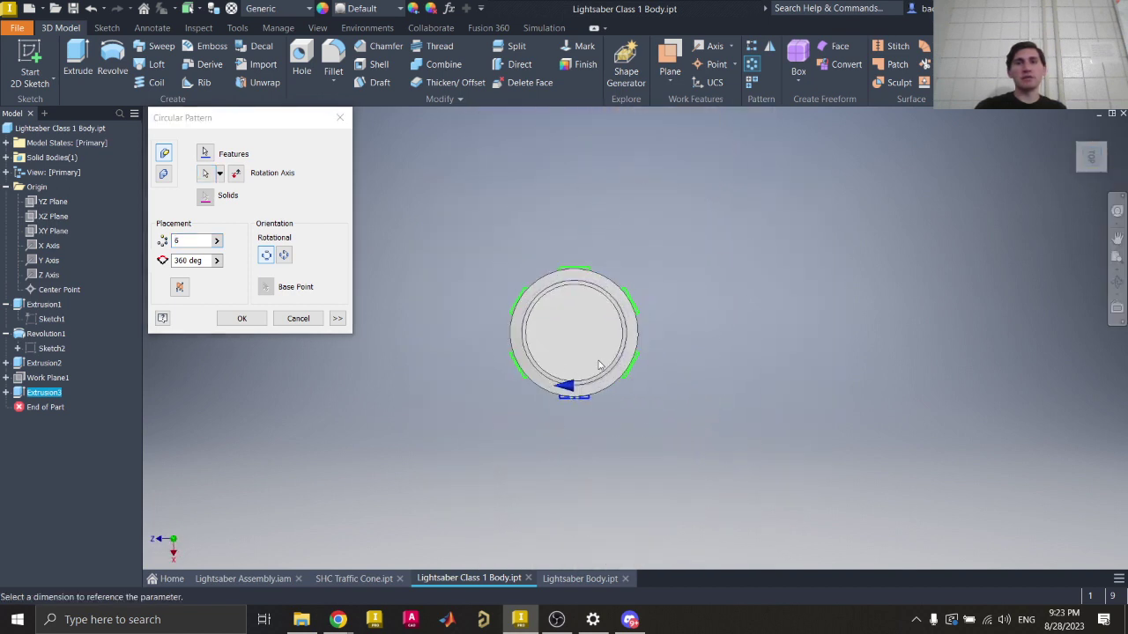
scroll(522, 362, up, 1)
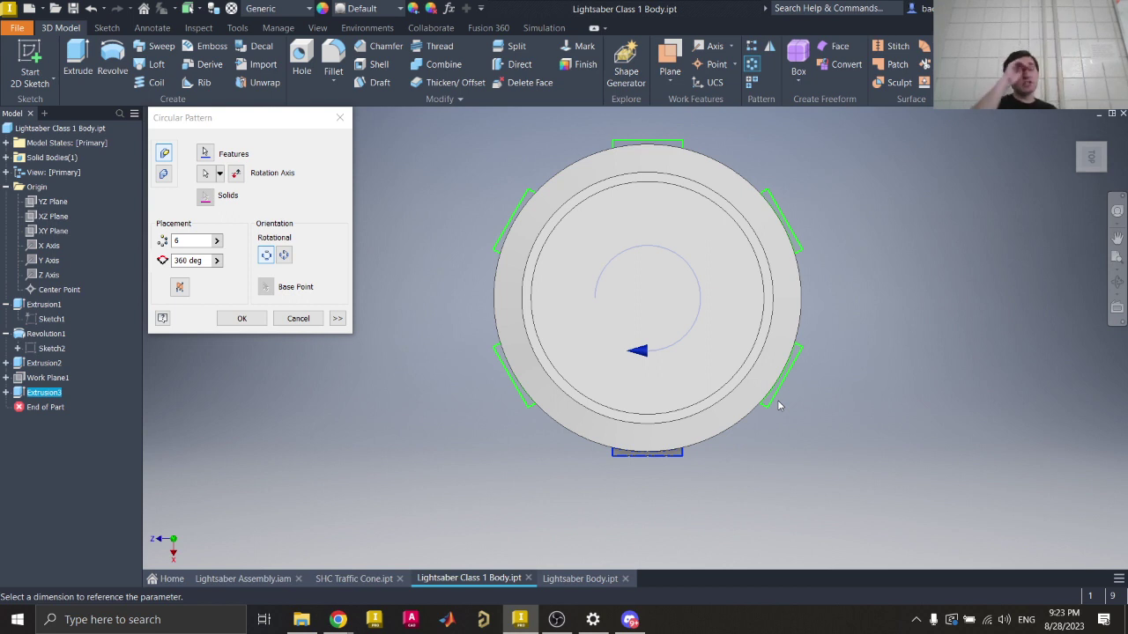
Step: Check the panel arrangement on the lightsaber reference photo in Chrome and return to the circular pattern in Inventor
mouse_move(338, 619)
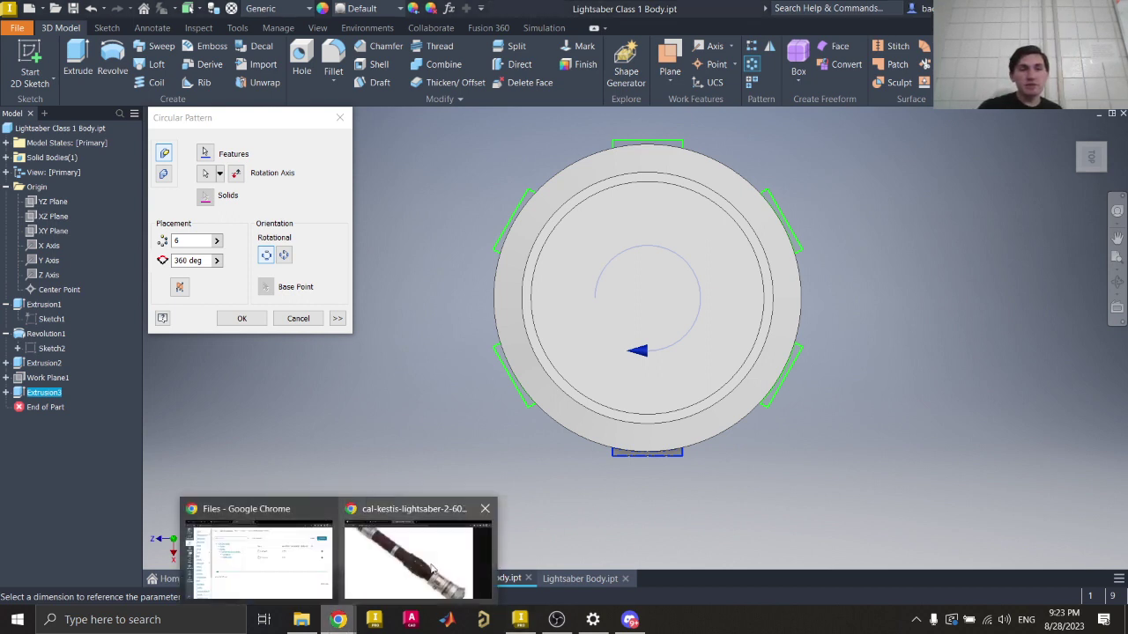
click(432, 564)
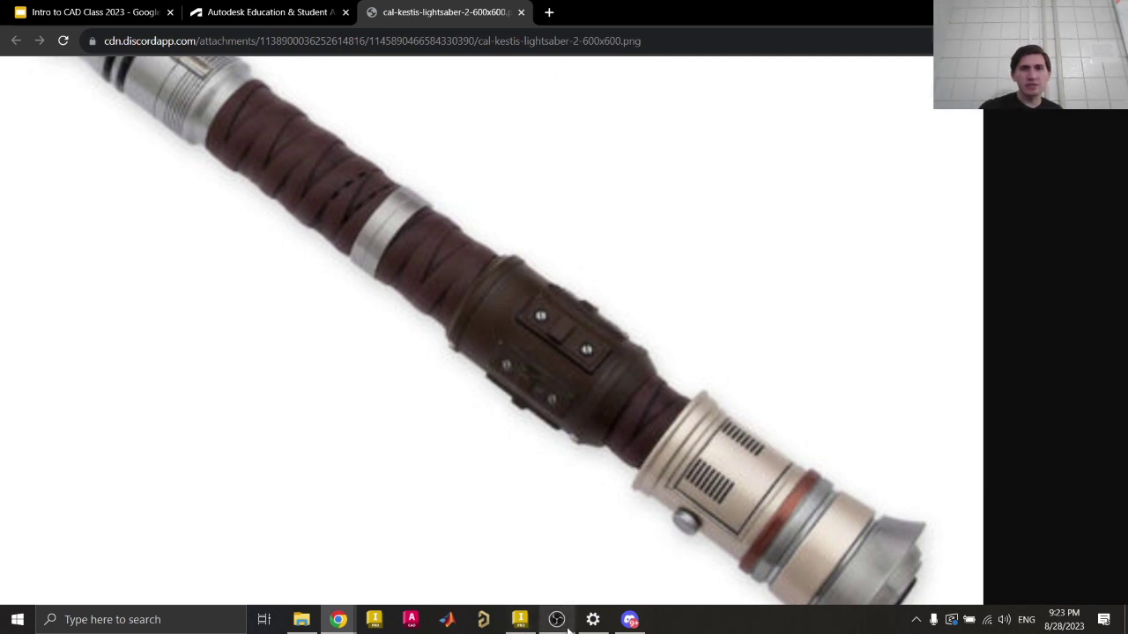
click(521, 619)
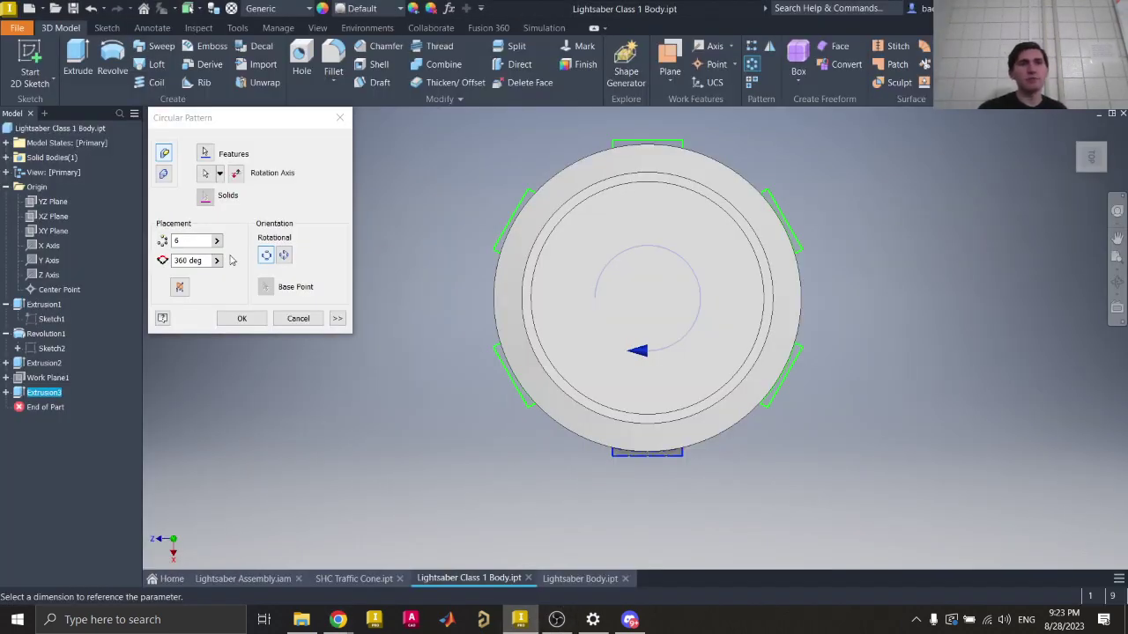
Step: Set the circular pattern's occurrence count to 4
double_click(187, 241)
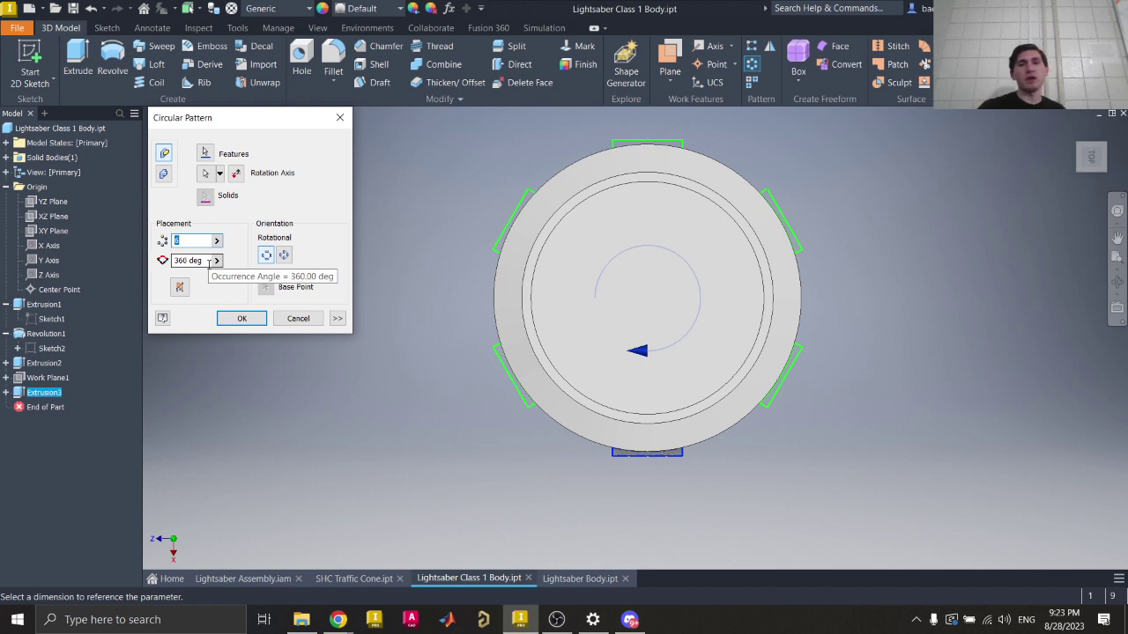
key(BackSpace)
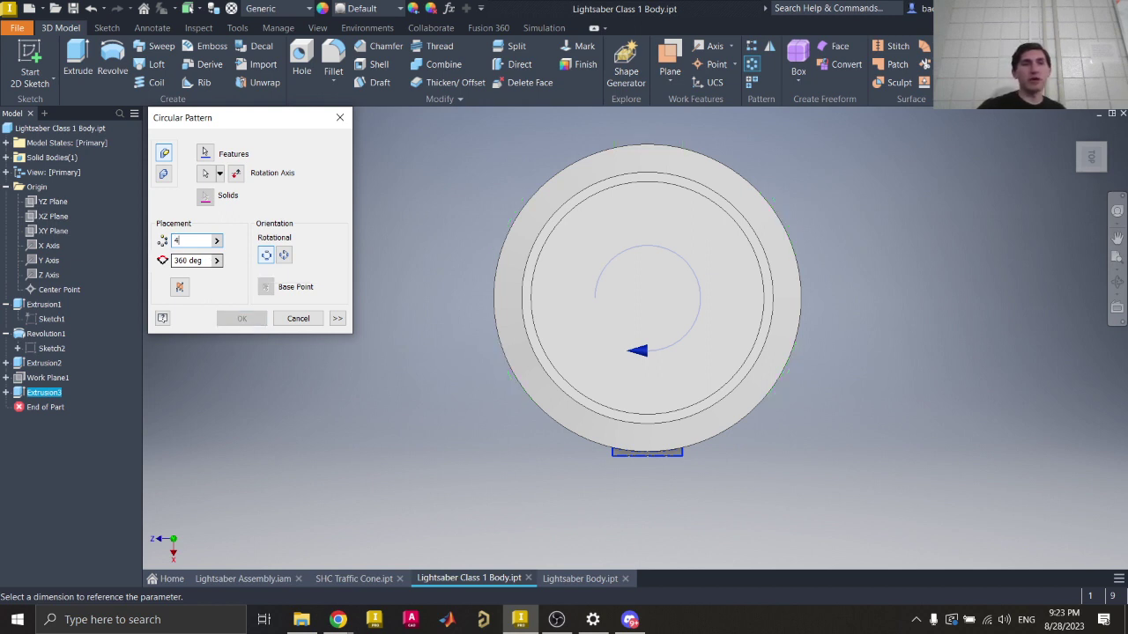
text(4)
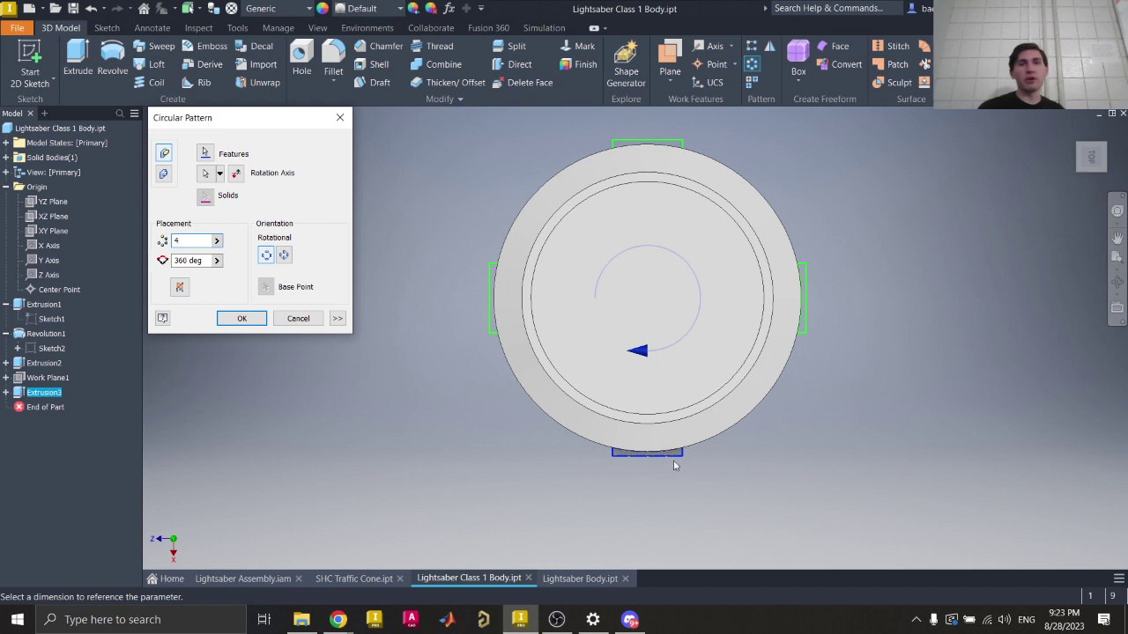
Step: Try an occurrence angle of 180 degrees for the panel pattern, then restore it to 360 degrees
click(189, 260)
click(188, 260)
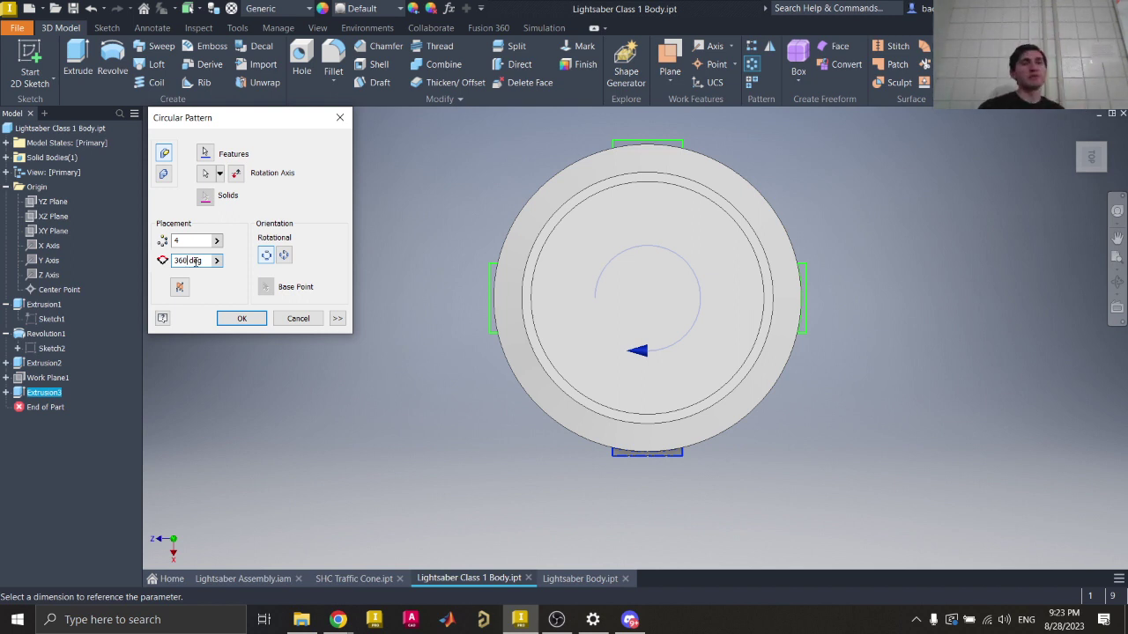
double_click(181, 261)
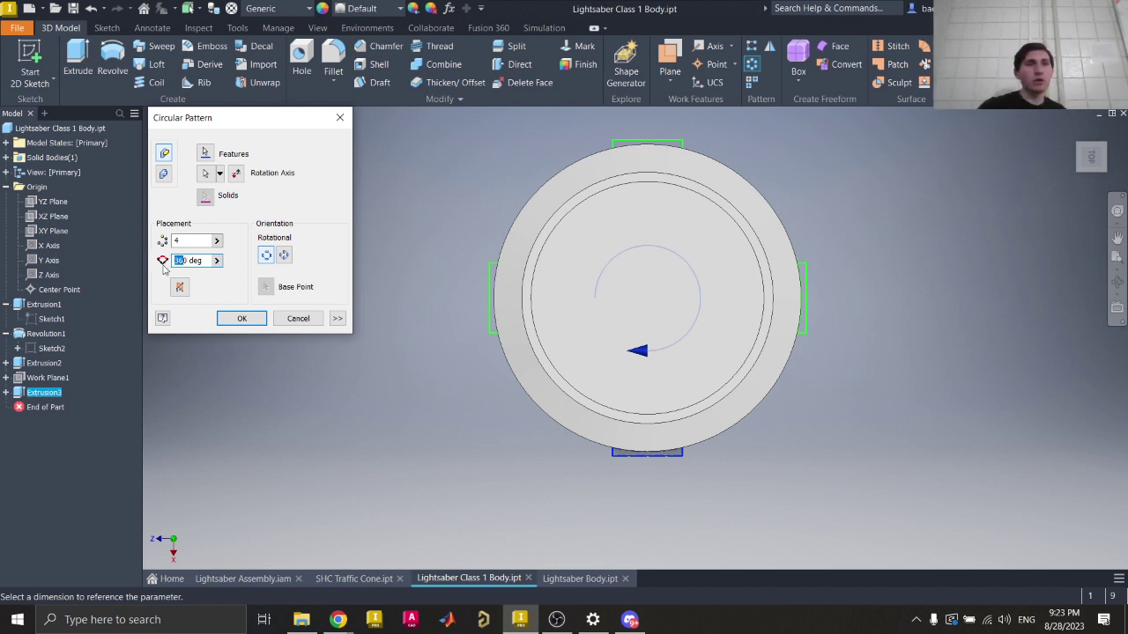
text(180)
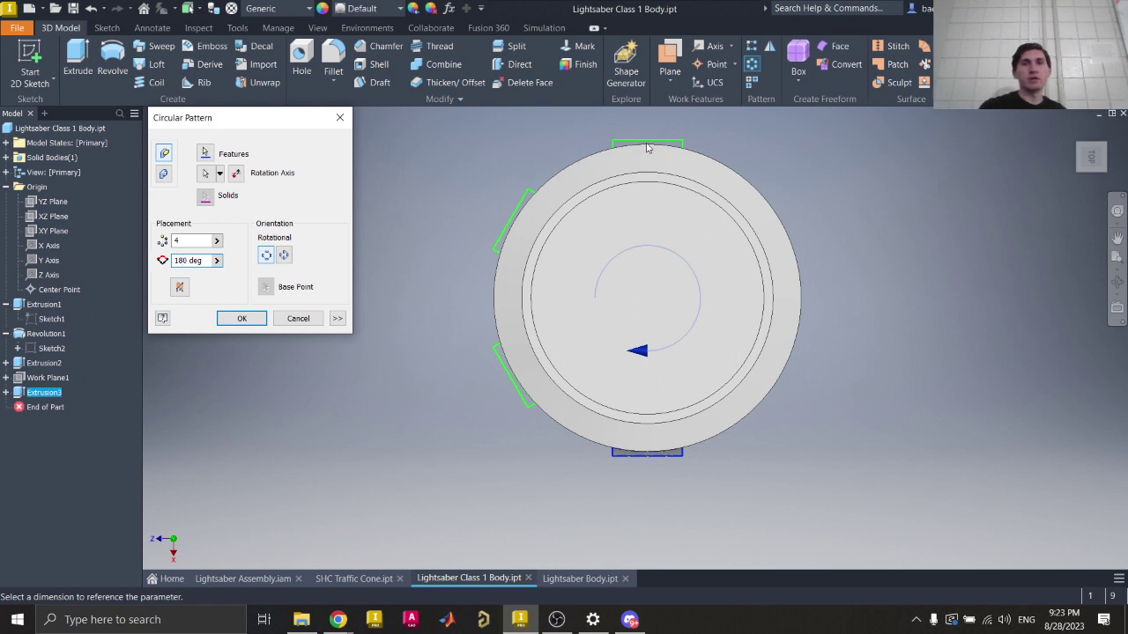
key(BackSpace)
key(BackSpace)
text(36)
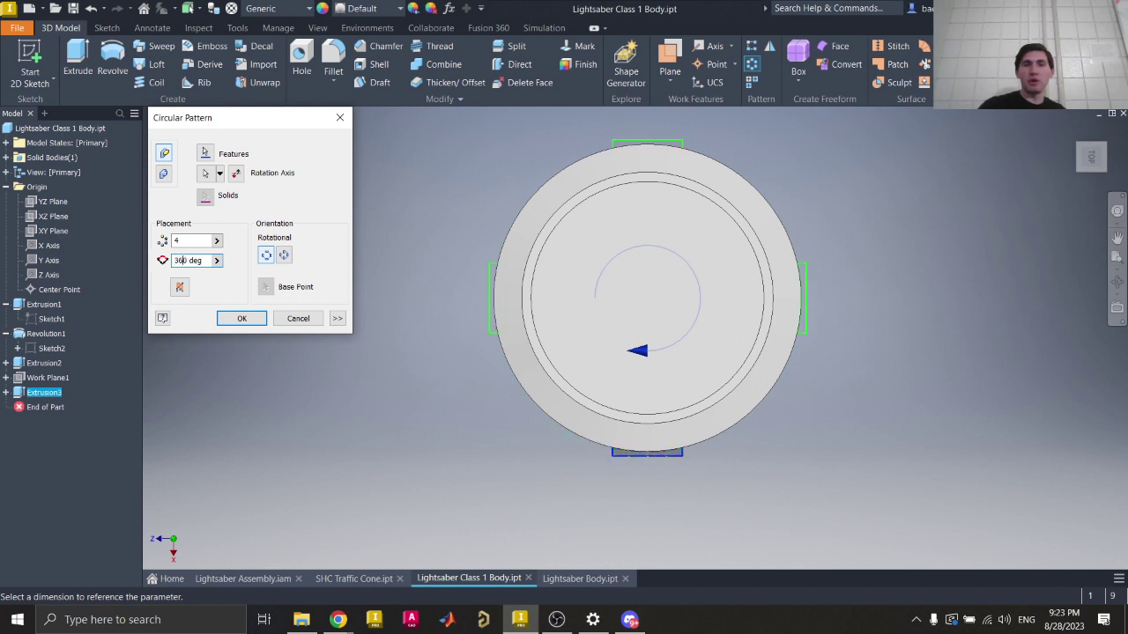
Step: Complete the circular pattern of the raised panel around the body
click(241, 319)
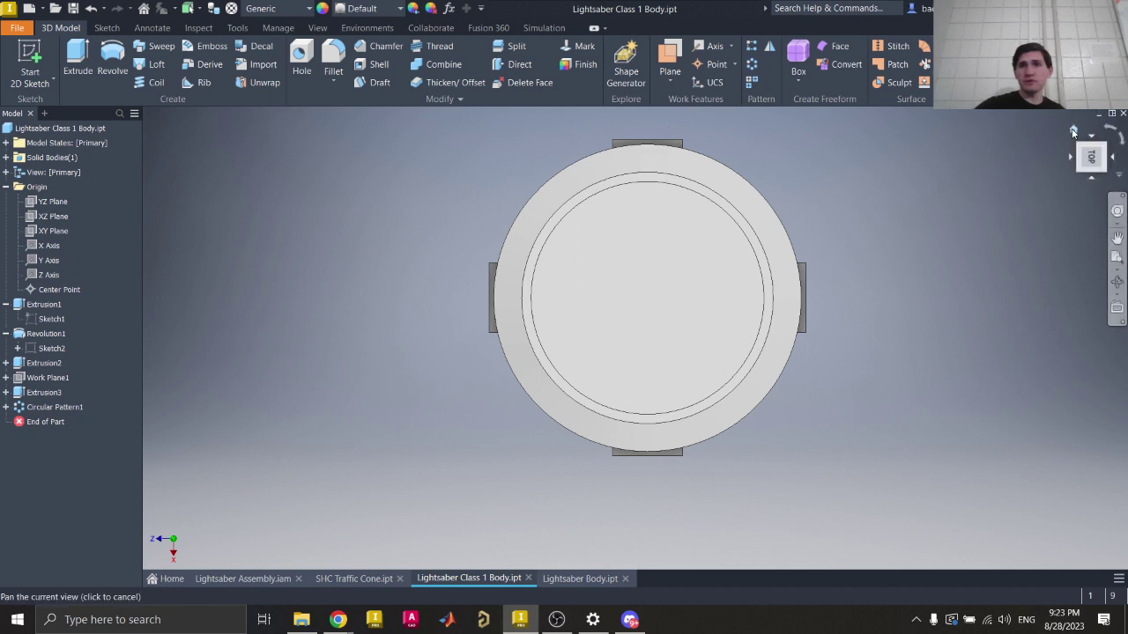
click(1073, 129)
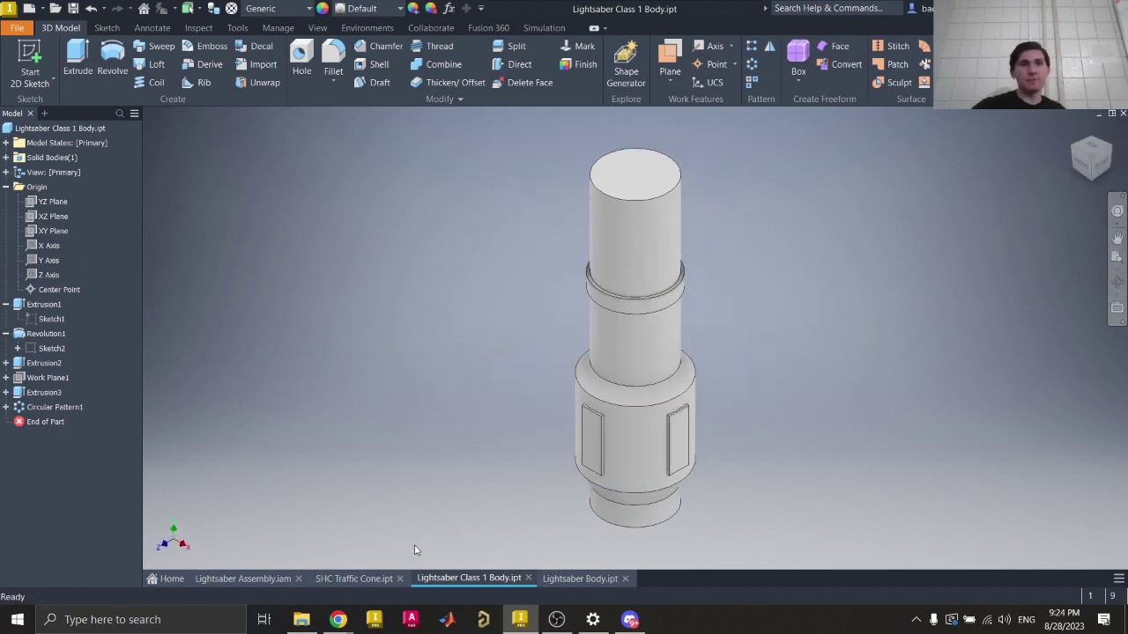
Step: Compare the patterned body with the lightsaber reference photo in Chrome and return to the part in Inventor
mouse_move(339, 619)
click(403, 571)
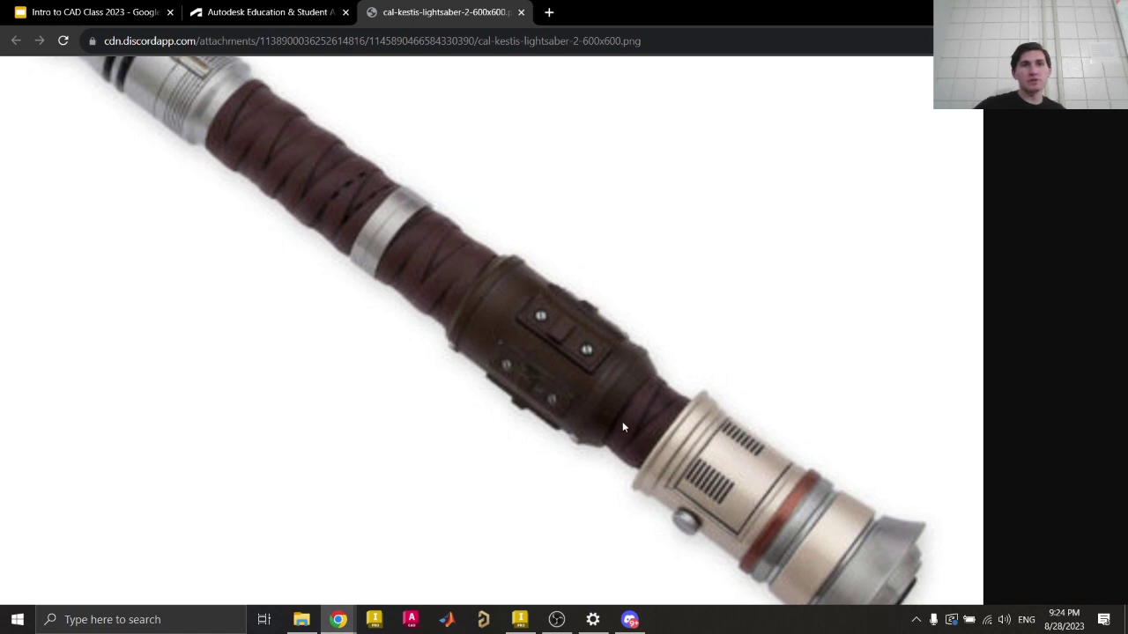
mouse_move(629, 619)
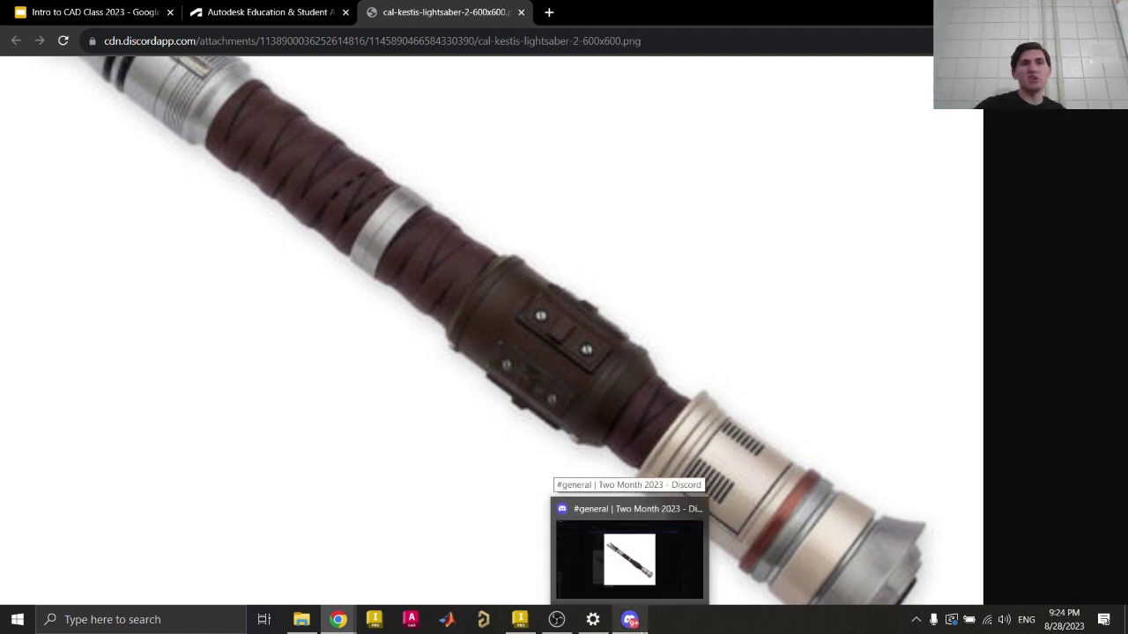
click(527, 622)
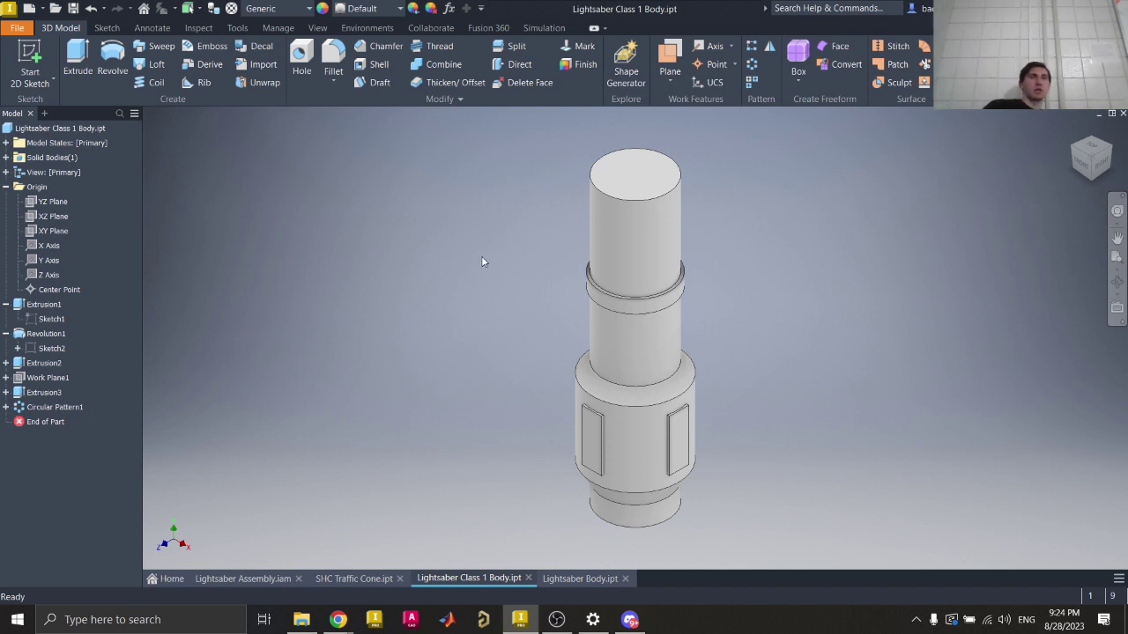
click(308, 9)
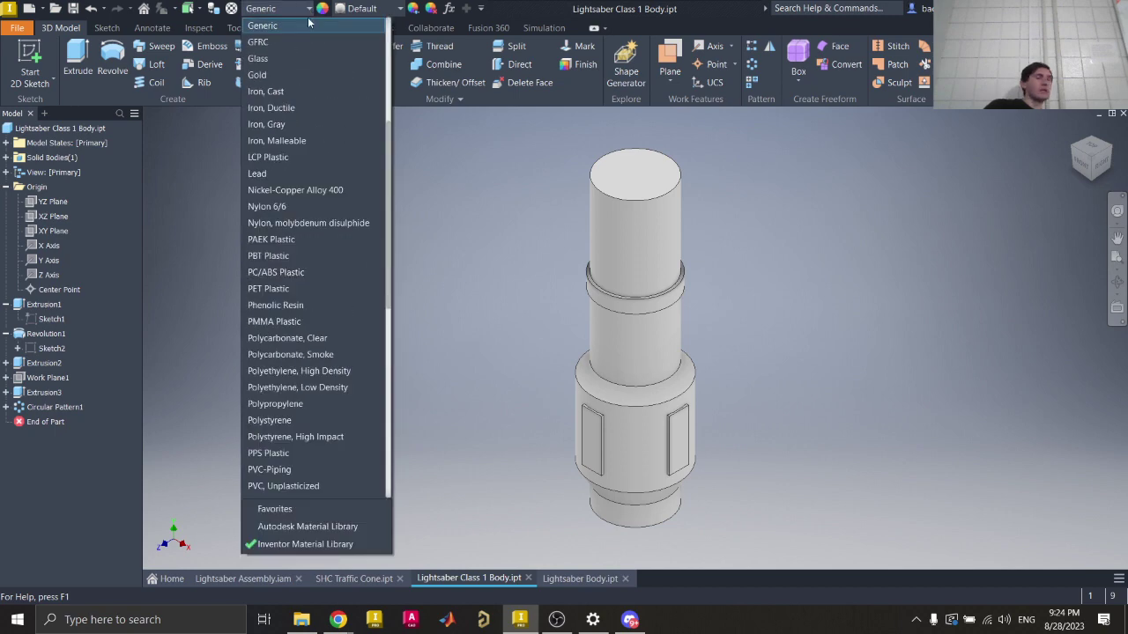
scroll(305, 384, down, 10)
scroll(304, 390, up, 2)
scroll(308, 385, up, 8)
click(282, 12)
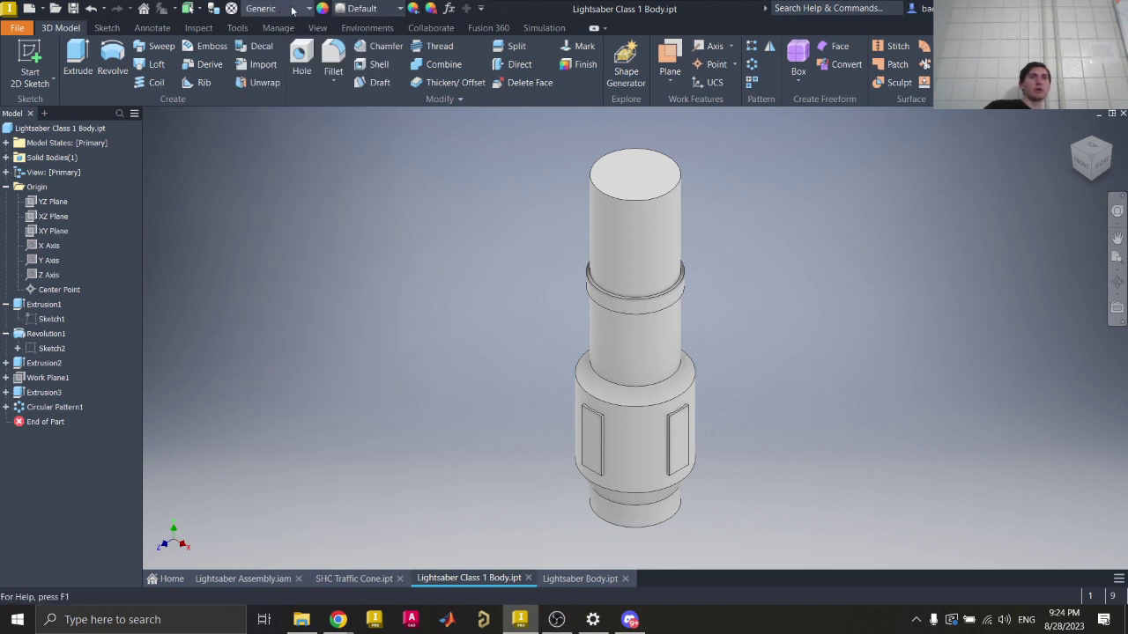
Step: Assign the Stainless Steel material from the Inventor Material Library to the body part
click(295, 9)
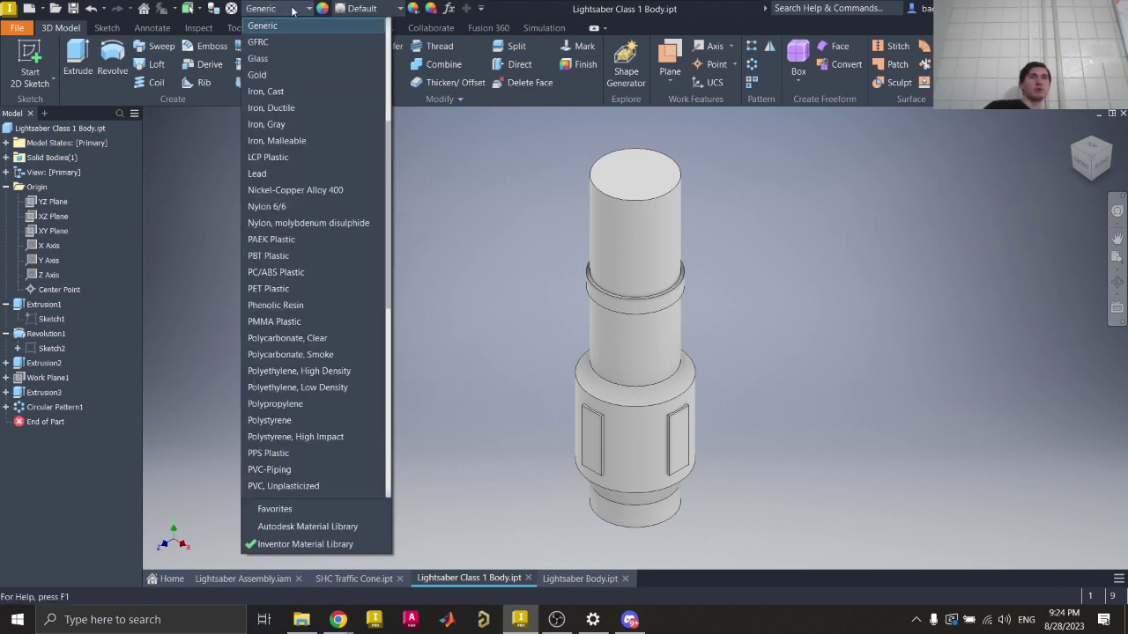
scroll(300, 313, down, 10)
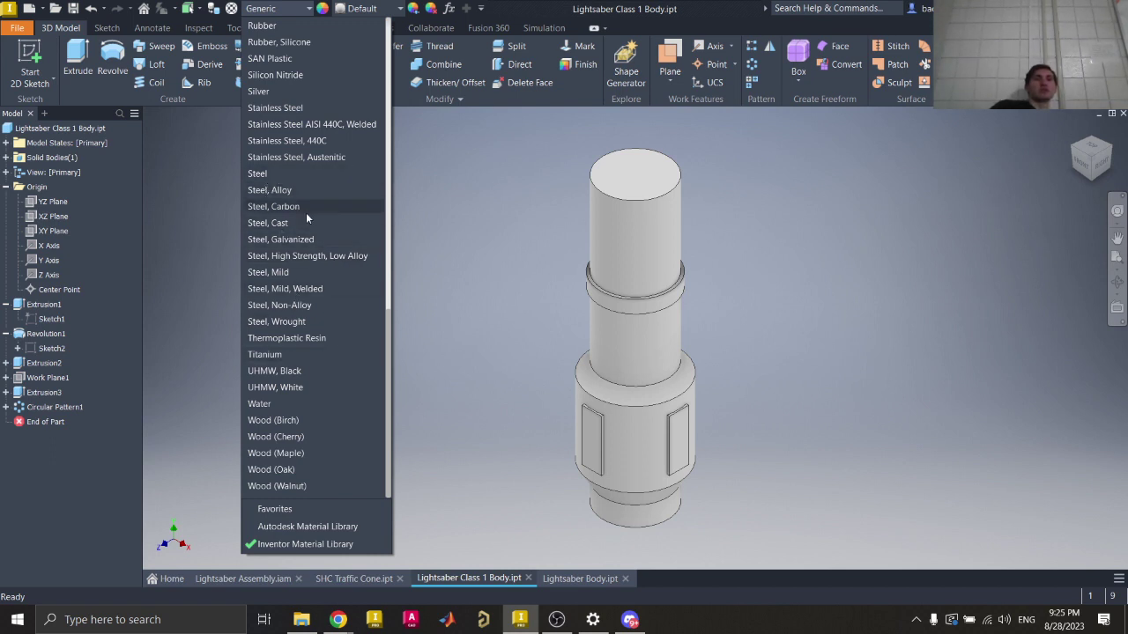
click(277, 109)
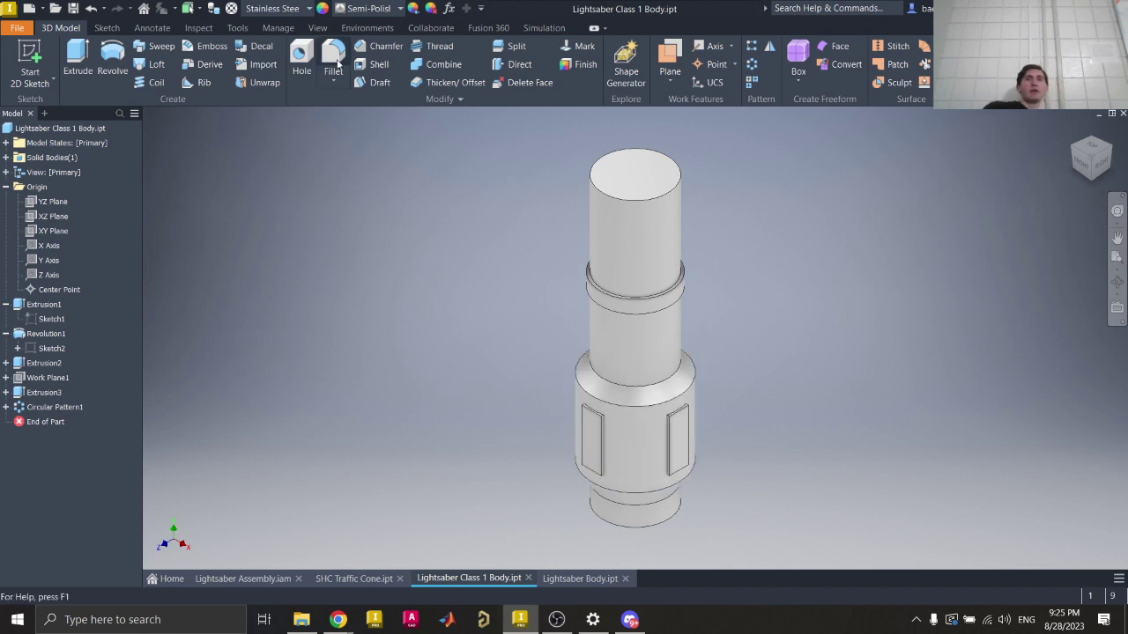
Step: Apply the Stainless - Polished appearance from the Autodesk Appearance Library to the whole body
click(381, 8)
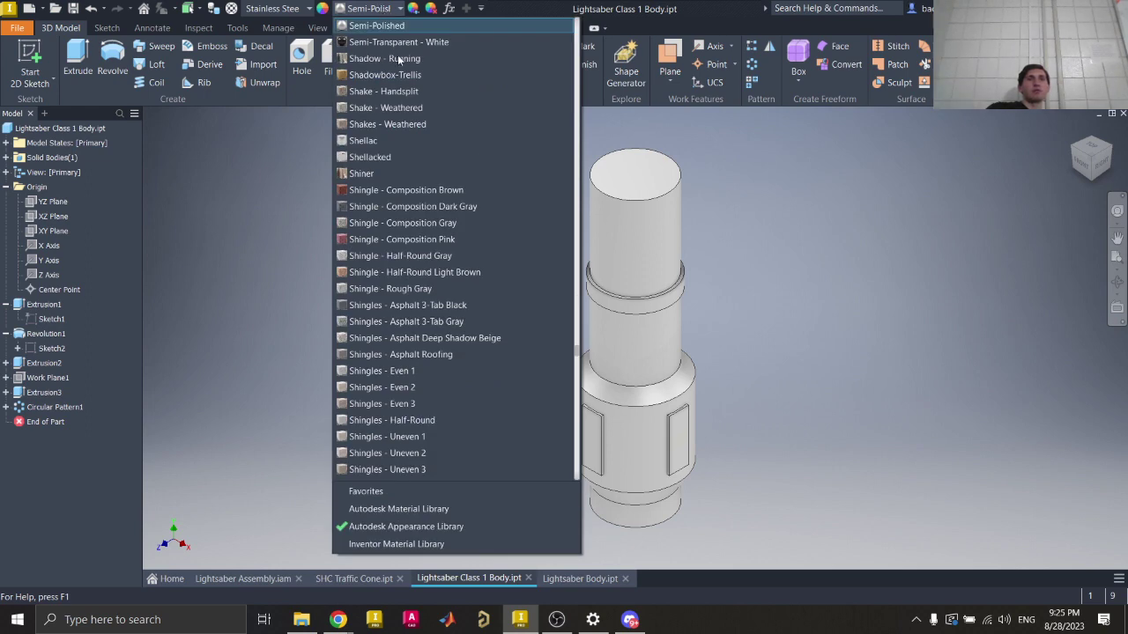
scroll(432, 440, down, 5)
scroll(423, 433, up, 2)
scroll(423, 434, up, 20)
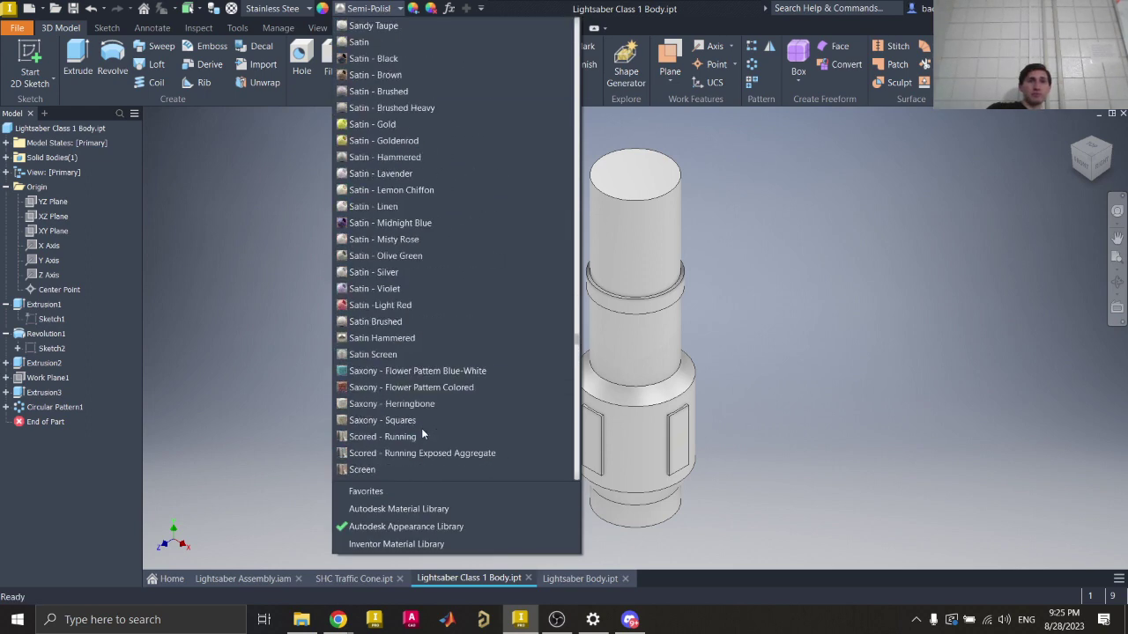
scroll(423, 423, up, 5)
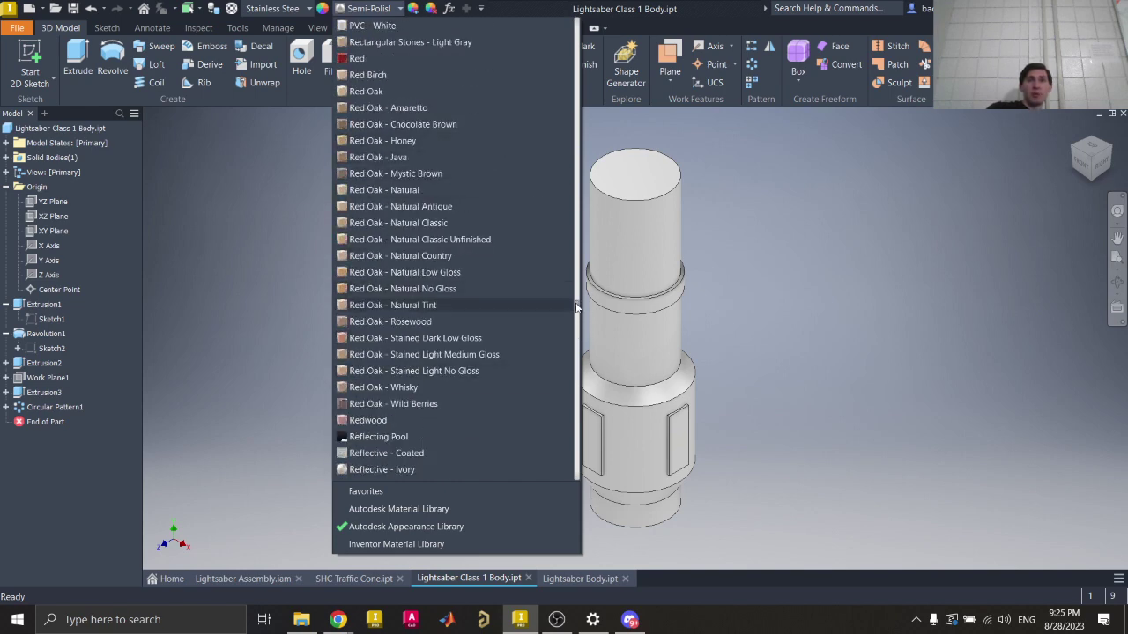
scroll(572, 265, up, 15)
drag(573, 219, 582, 418)
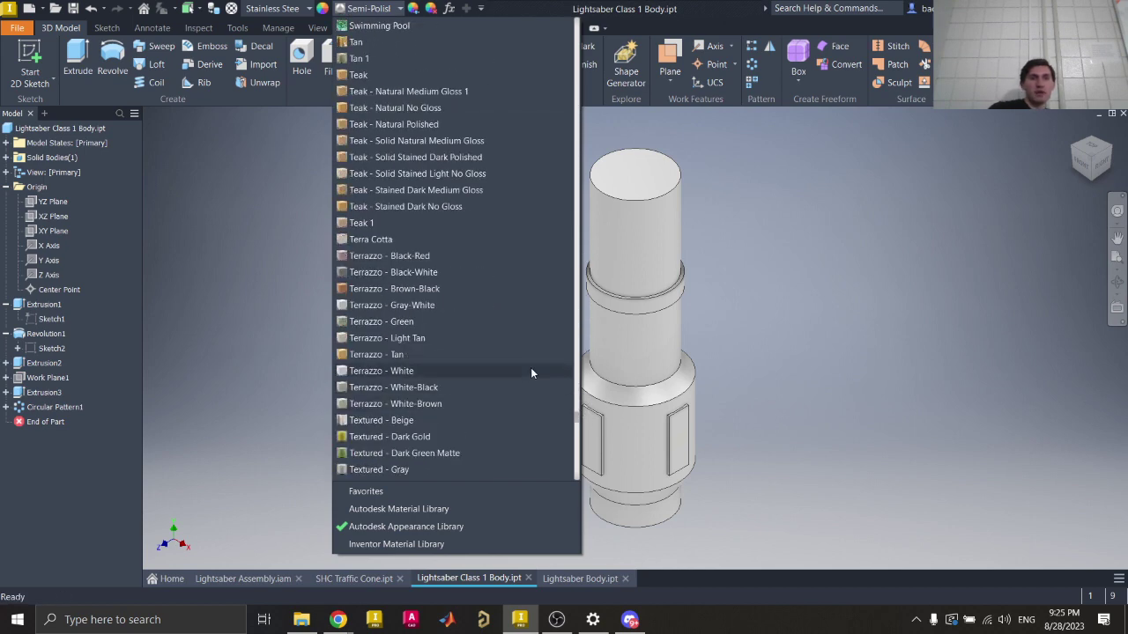
scroll(530, 370, up, 5)
scroll(531, 367, up, 17)
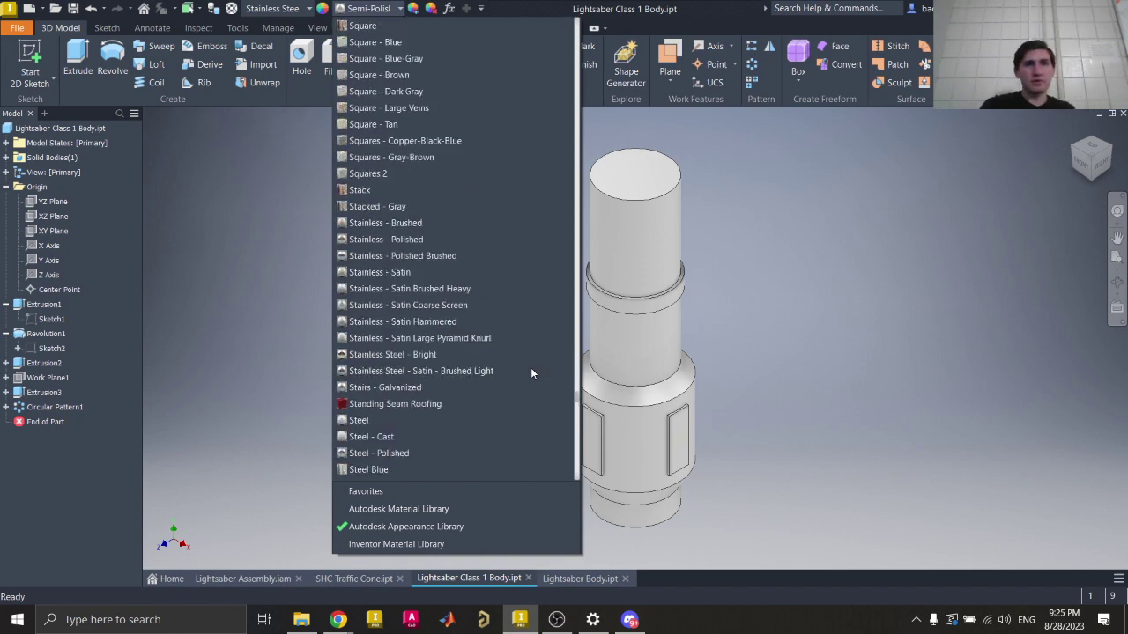
scroll(530, 367, down, 8)
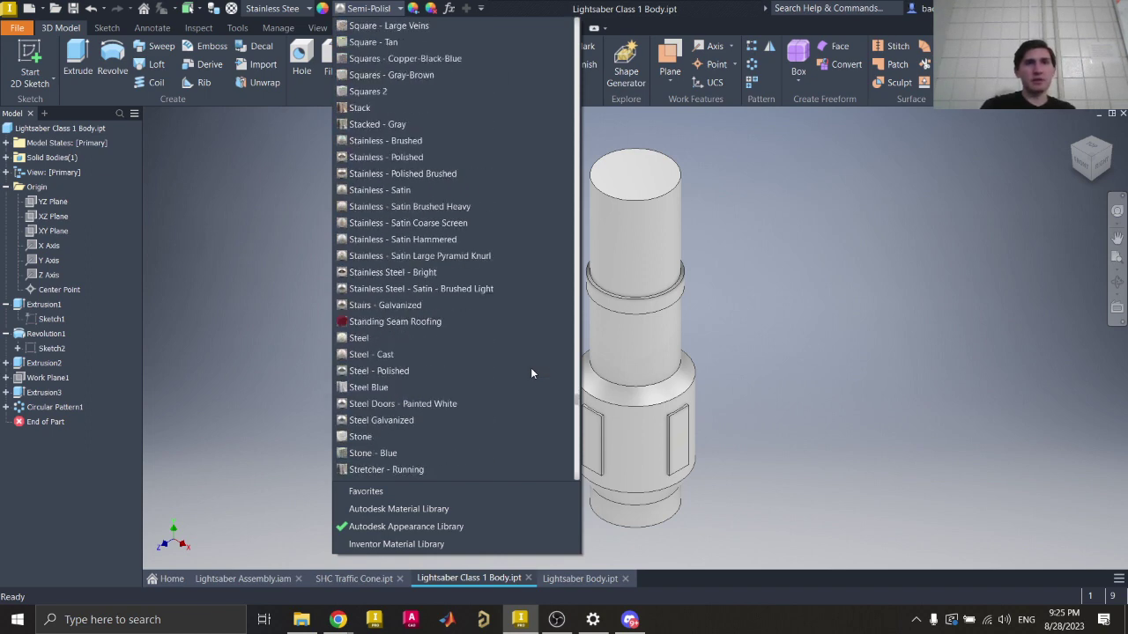
click(385, 159)
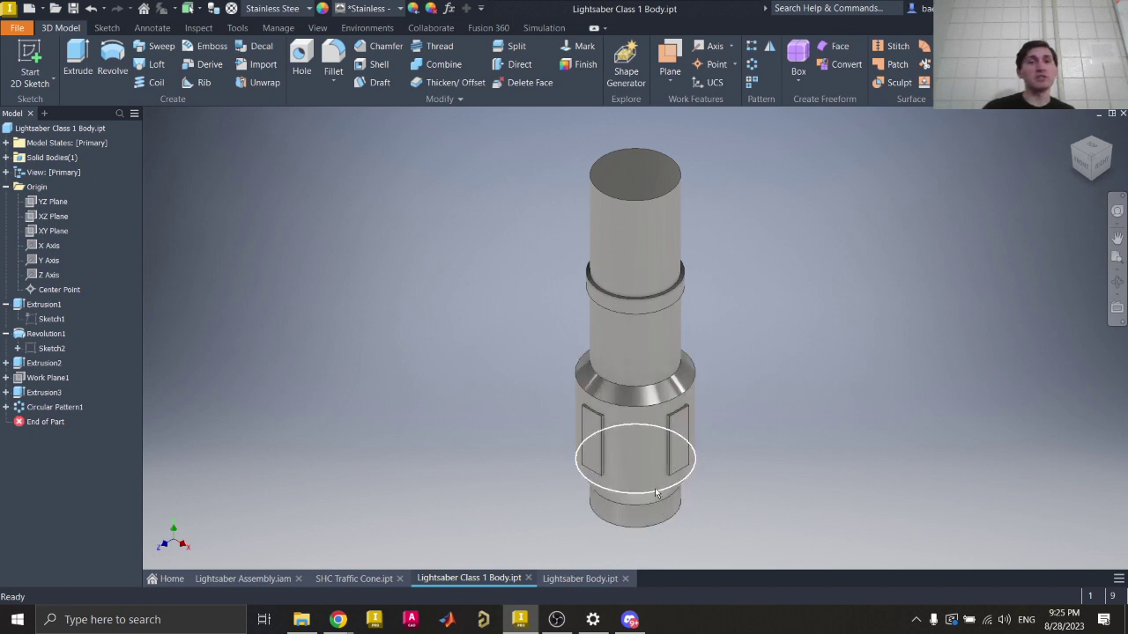
Step: Apply the Smooth - Dark Brown appearance from the Autodesk Appearance Library to the whole body
click(395, 8)
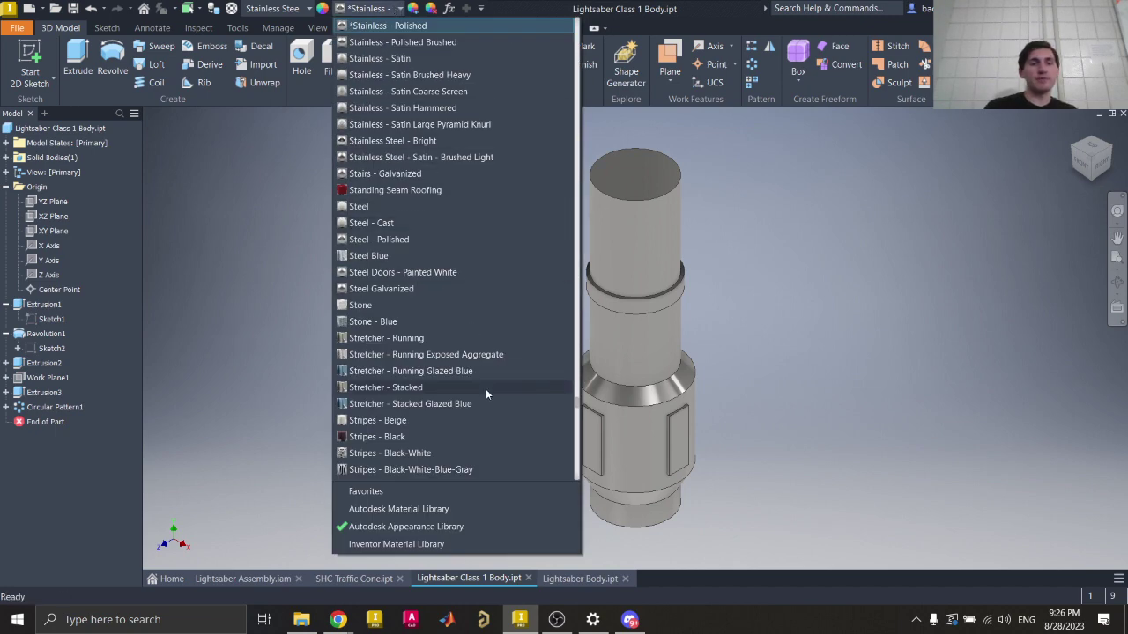
scroll(485, 392, down, 15)
scroll(485, 392, down, 20)
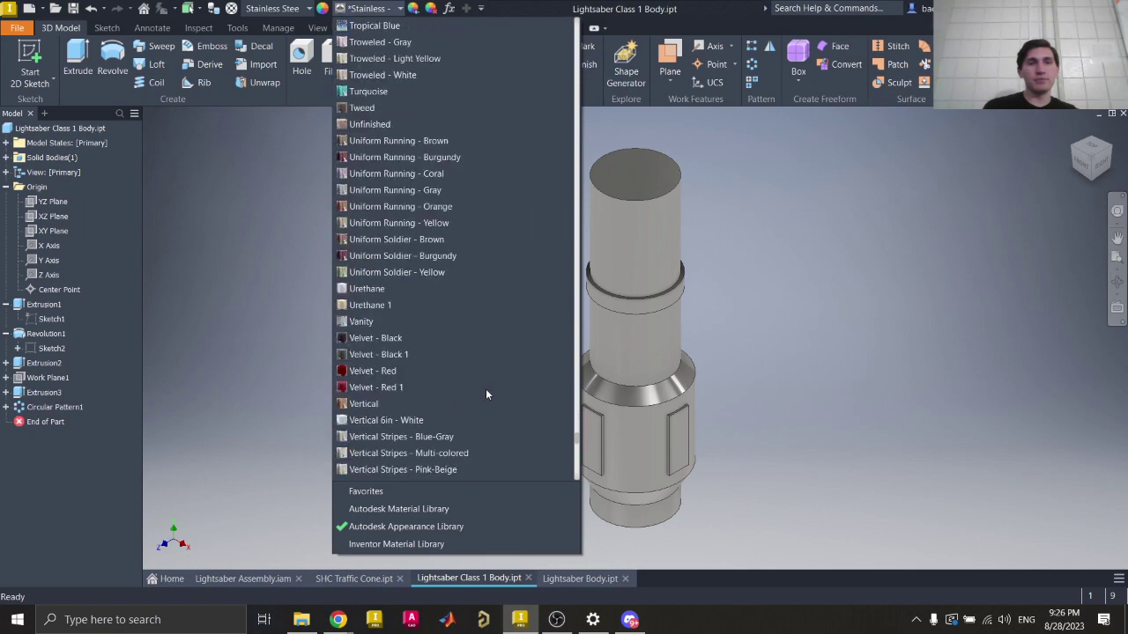
scroll(486, 394, down, 12)
scroll(487, 394, up, 20)
scroll(486, 394, up, 20)
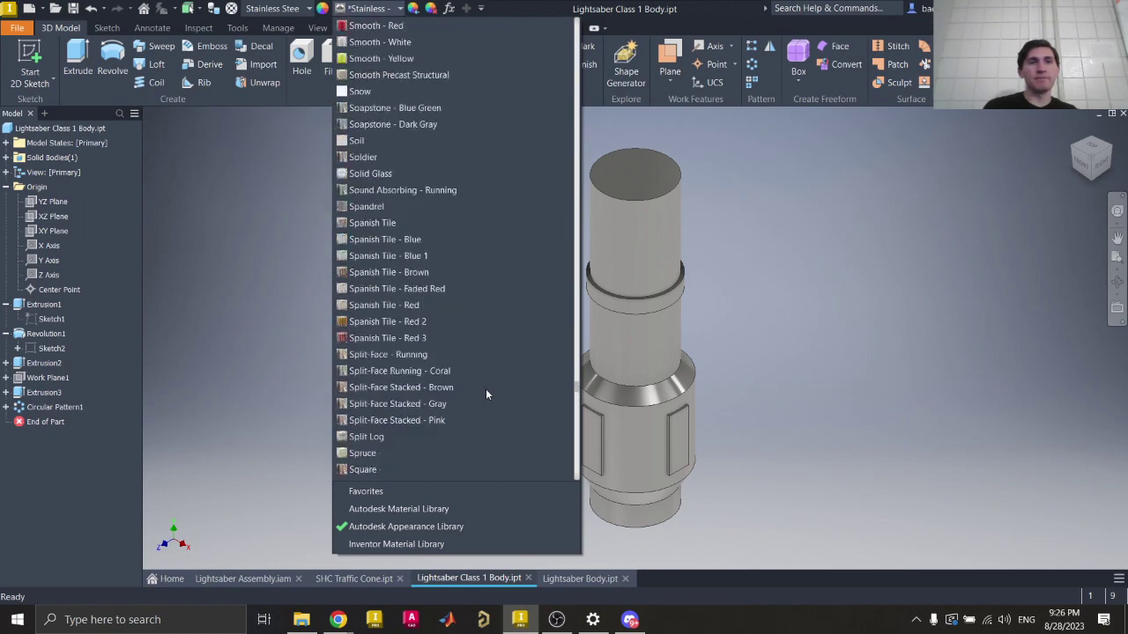
scroll(486, 394, down, 18)
scroll(485, 394, up, 11)
scroll(485, 394, up, 12)
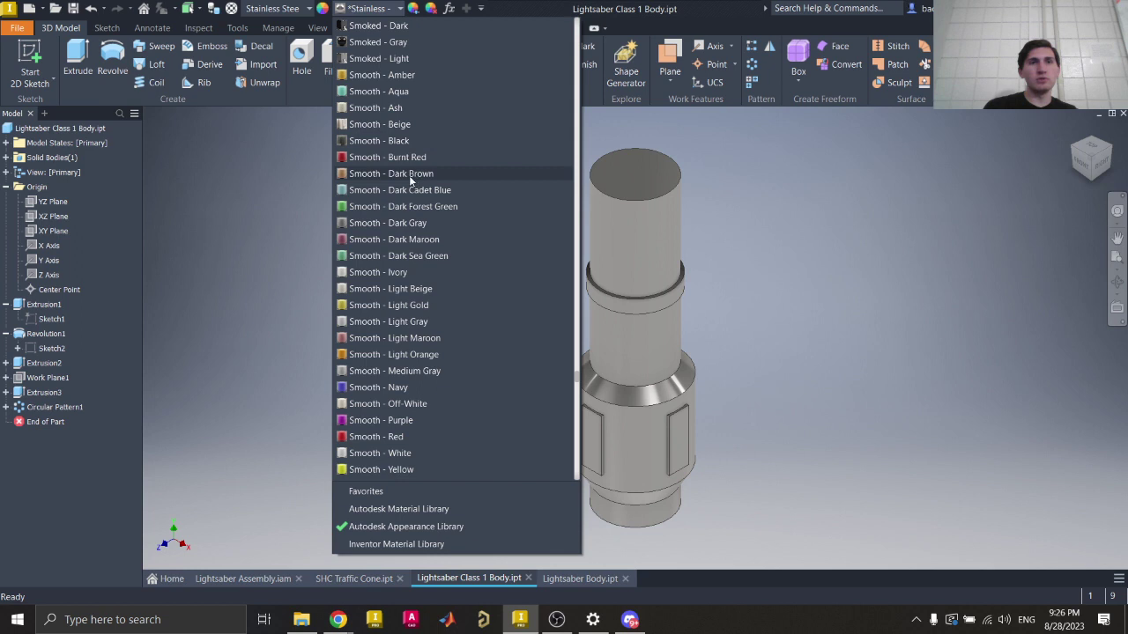
click(409, 174)
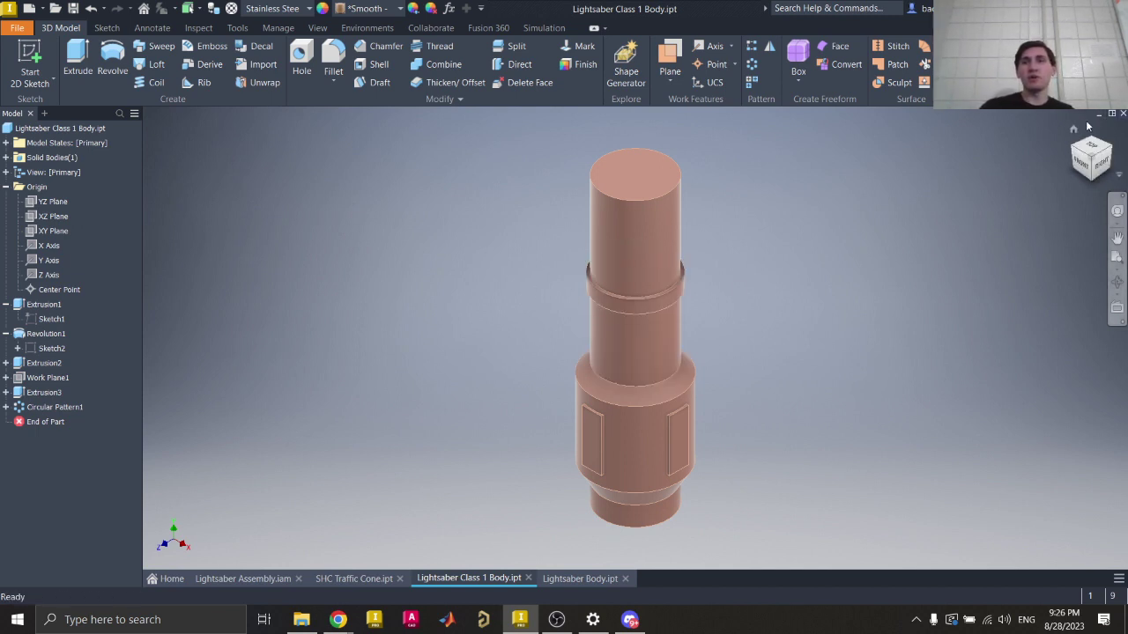
drag(1105, 158, 828, 317)
scroll(666, 268, up, 5)
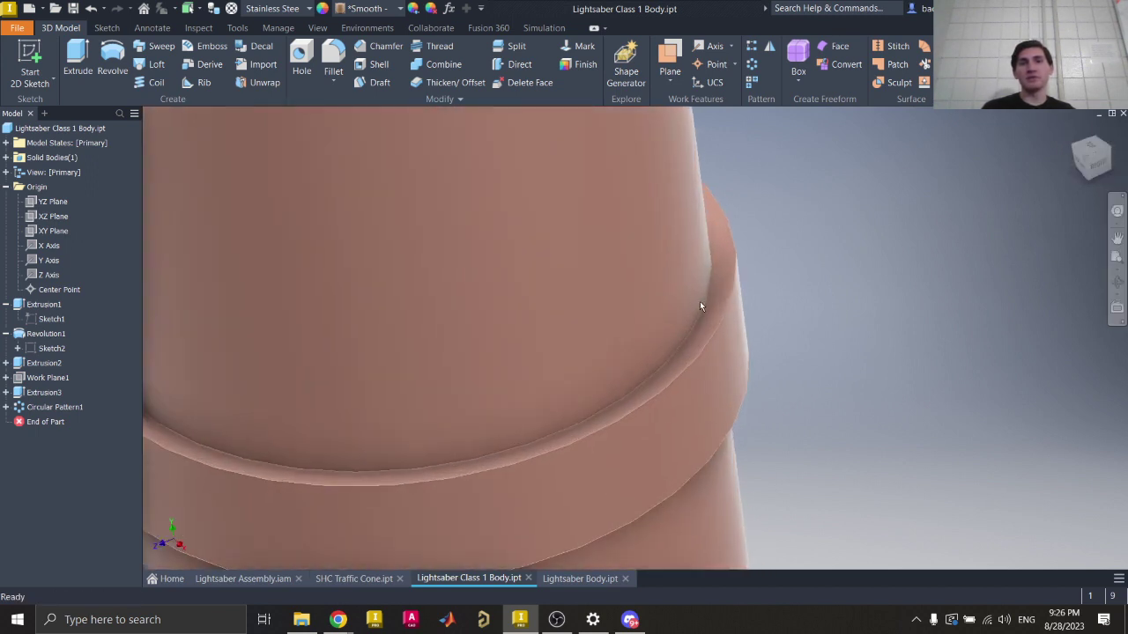
click(723, 304)
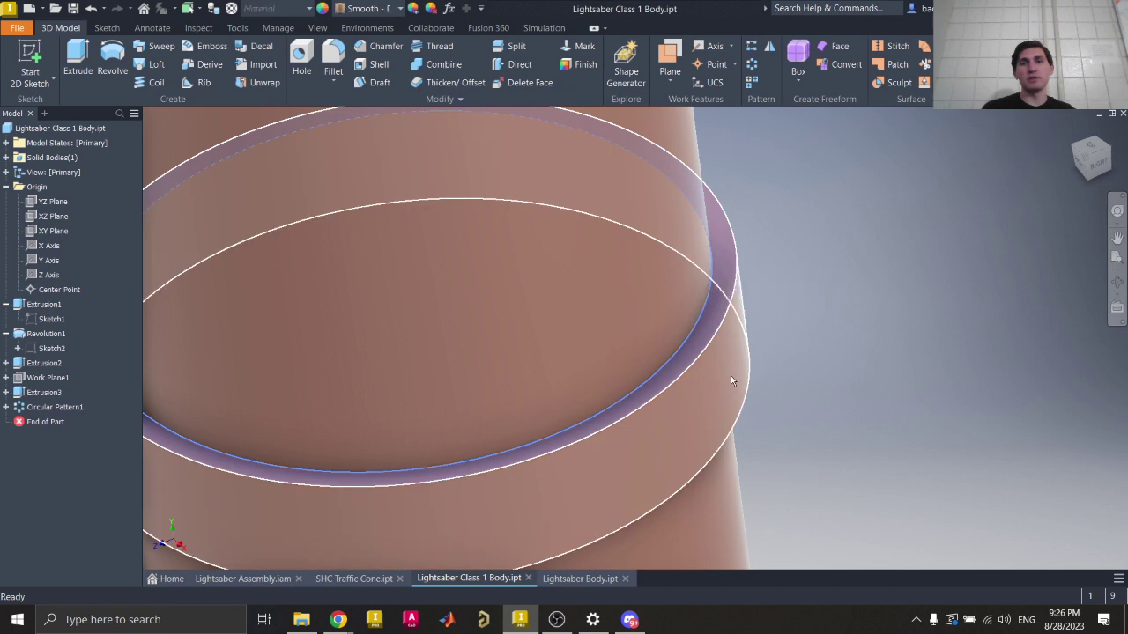
click(732, 377)
click(879, 262)
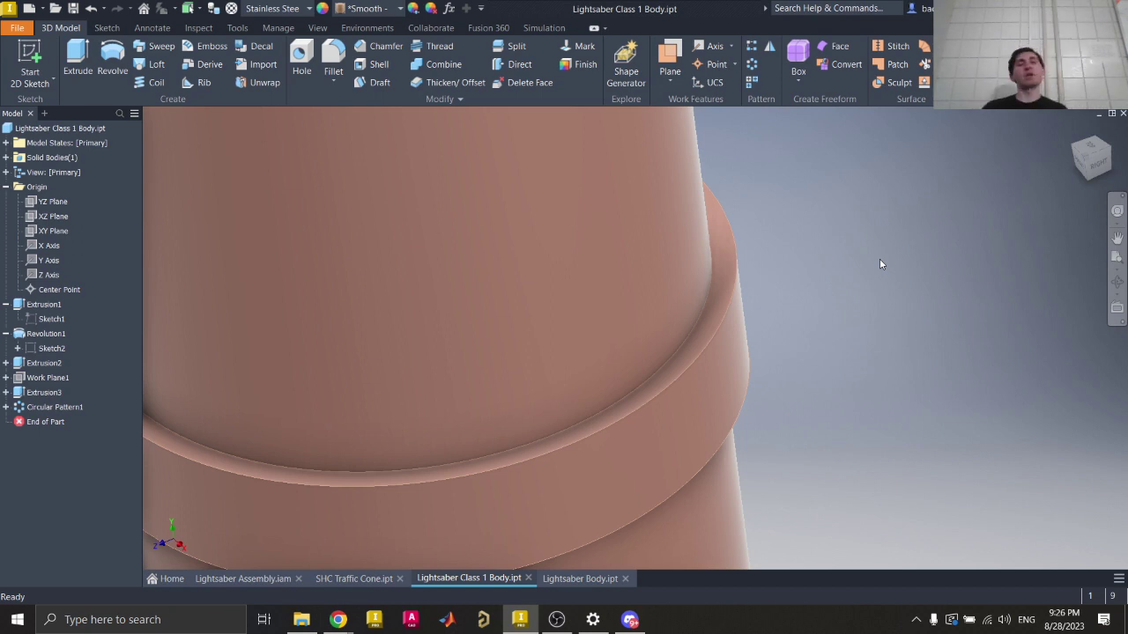
click(731, 247)
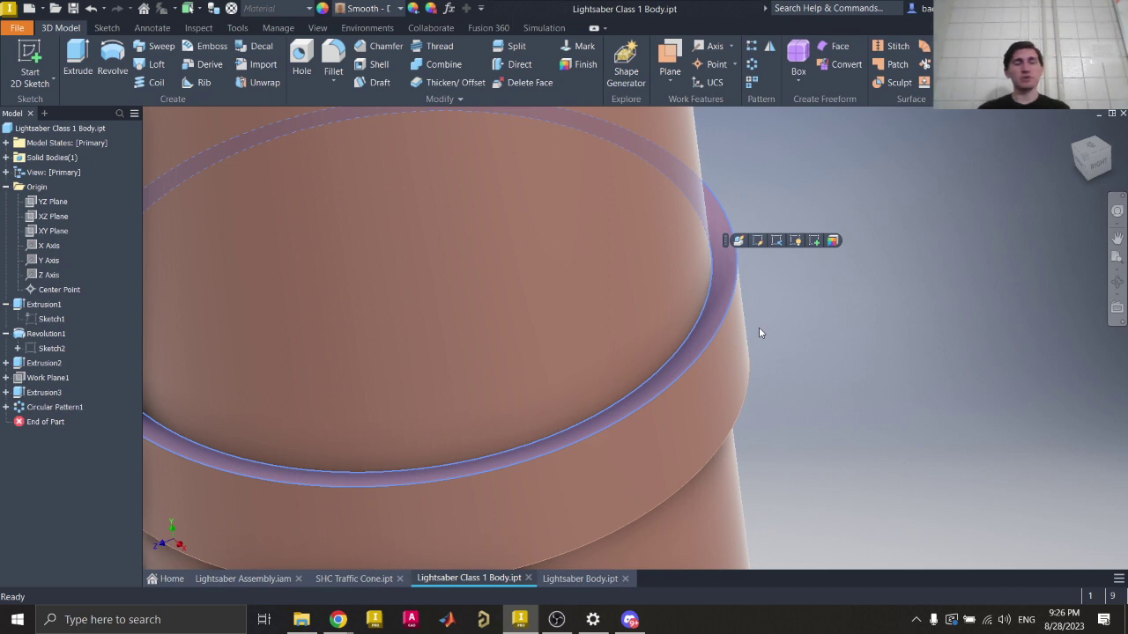
click(801, 317)
click(736, 280)
click(731, 268)
ctrl+click(743, 337)
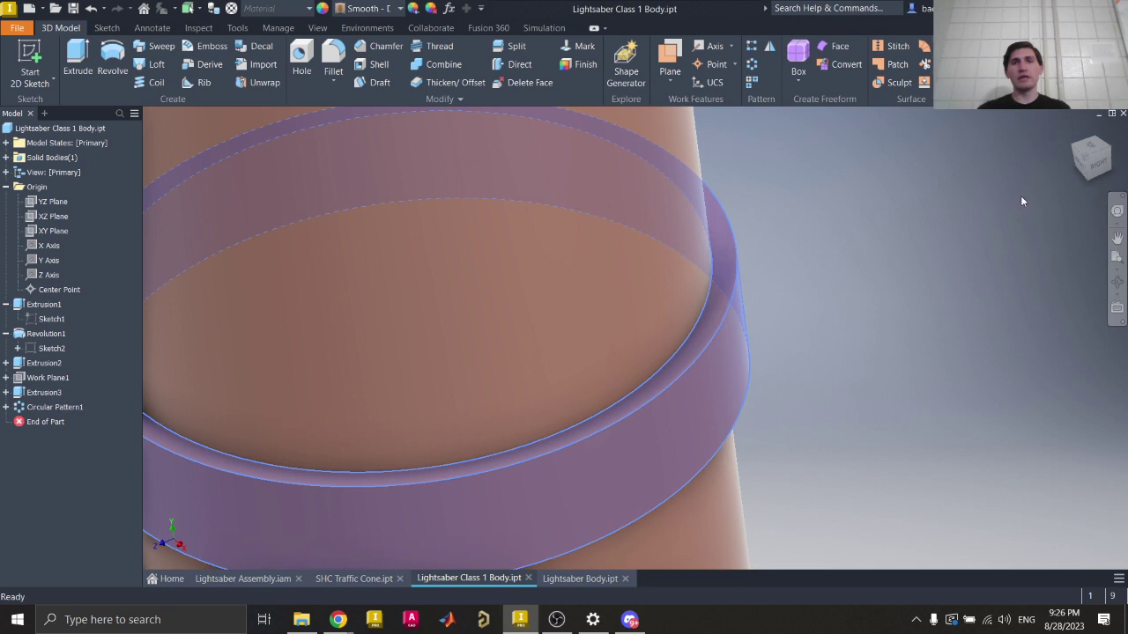
click(1096, 166)
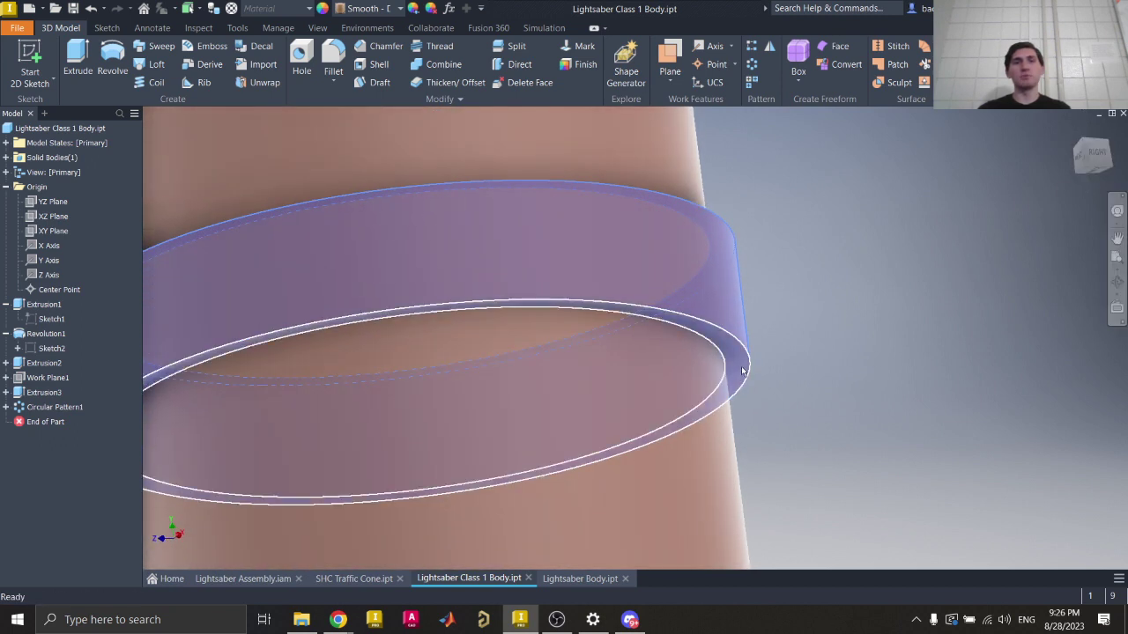
click(874, 394)
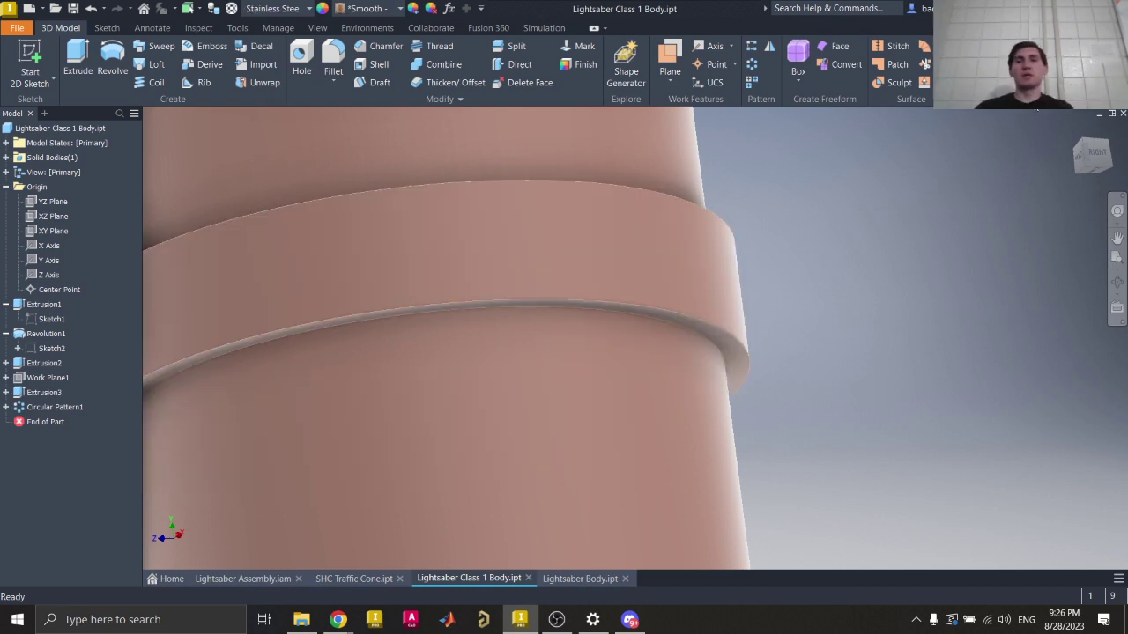
click(1073, 131)
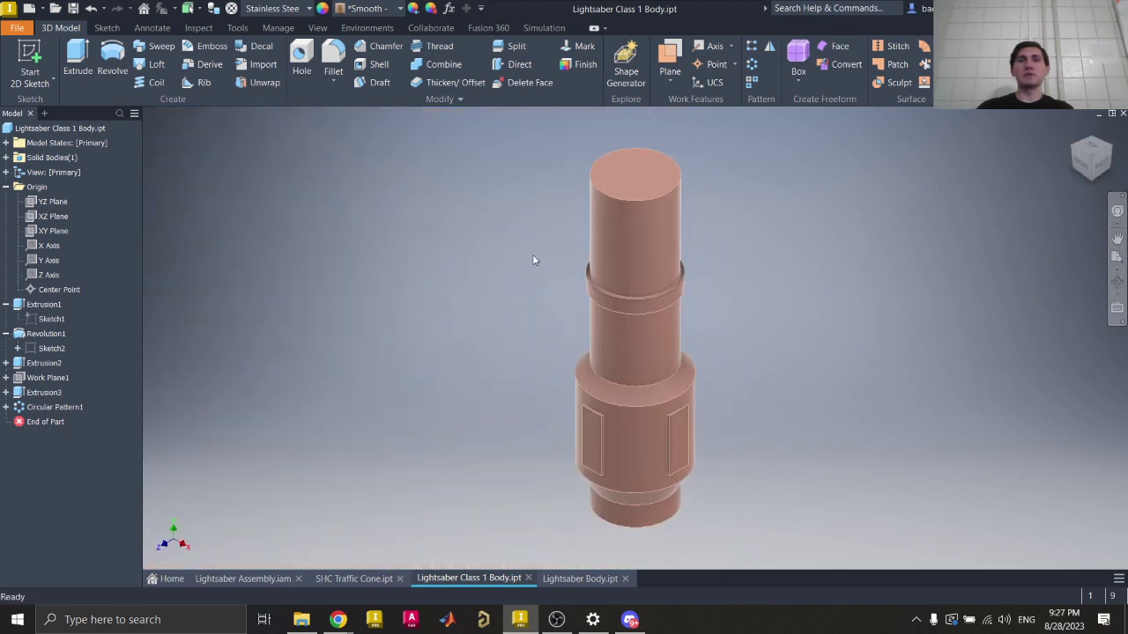
Step: Try a work plane tangent to the wide section's surface and parallel to the YZ Plane, and undo it
click(670, 81)
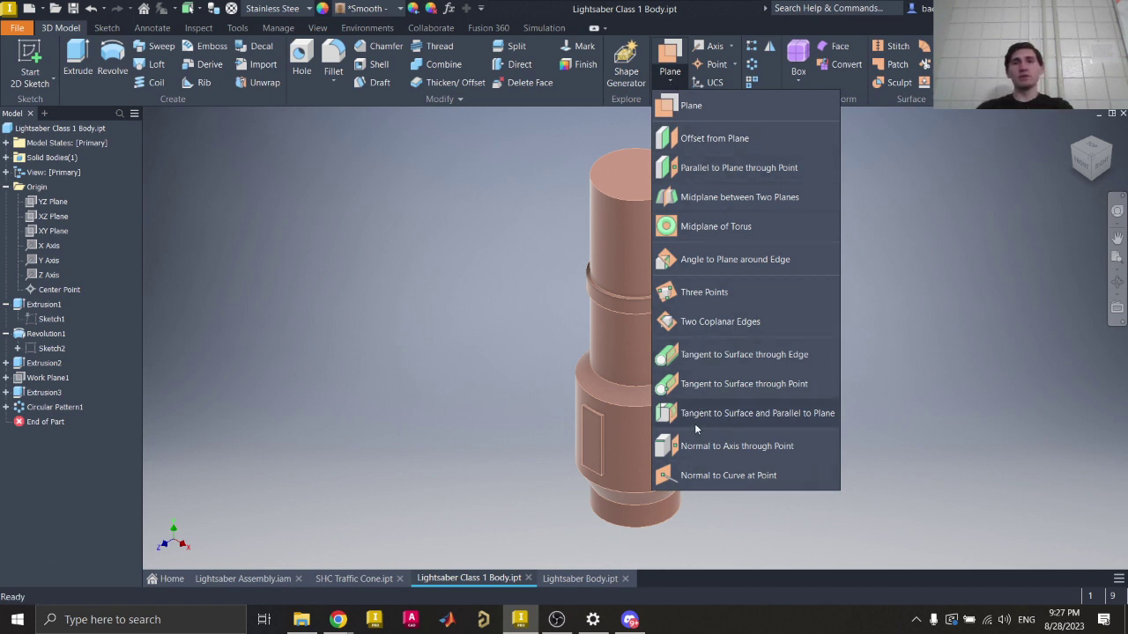
click(779, 416)
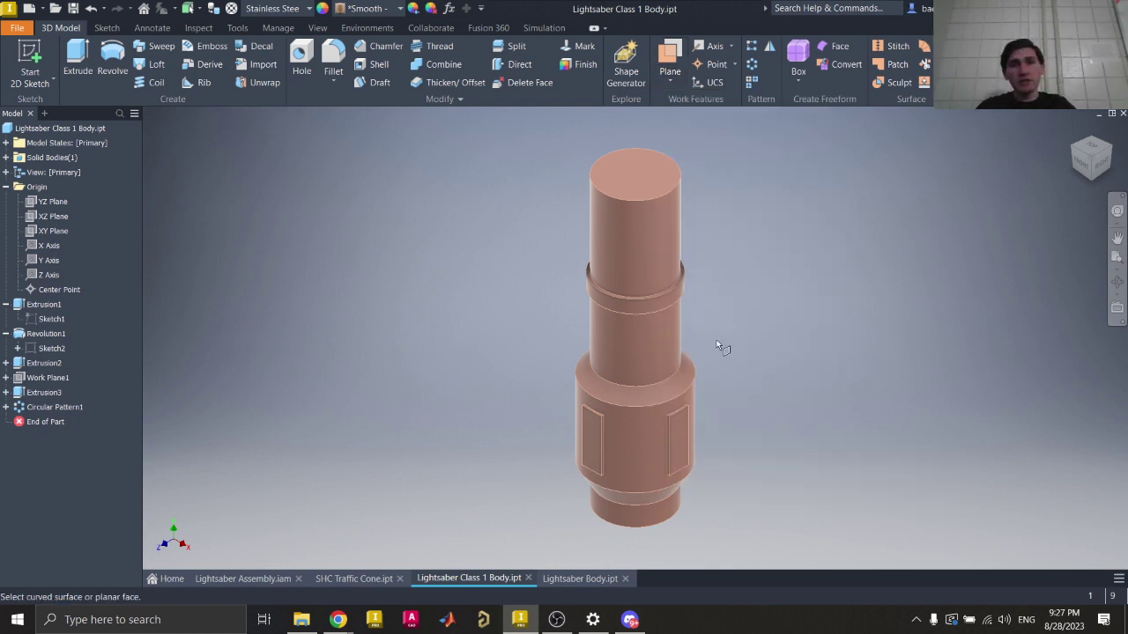
click(53, 203)
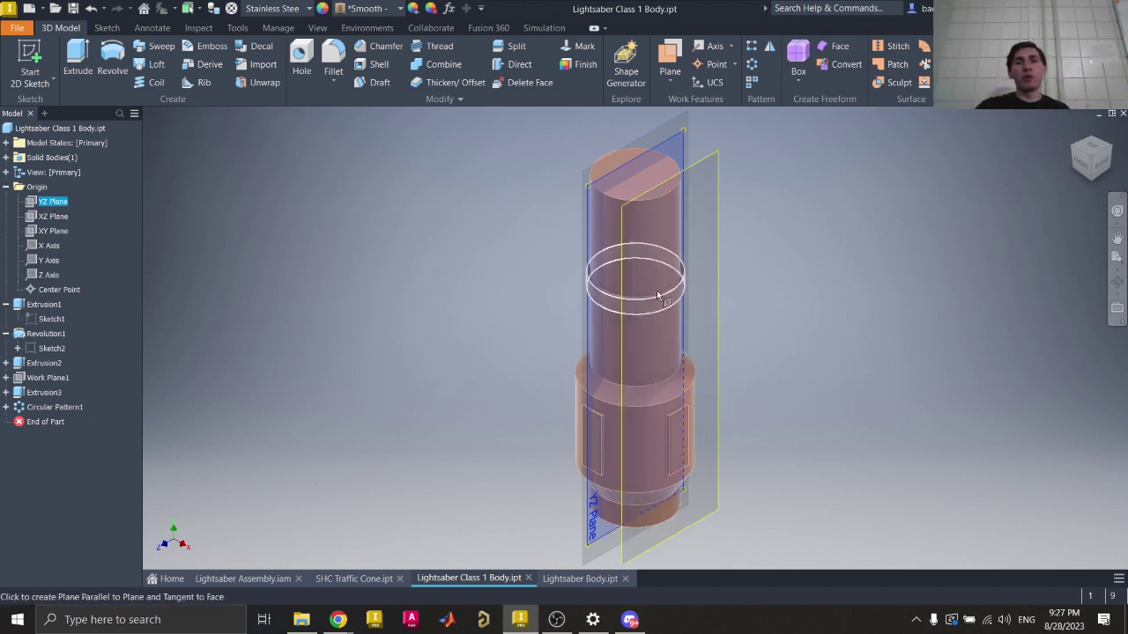
click(661, 432)
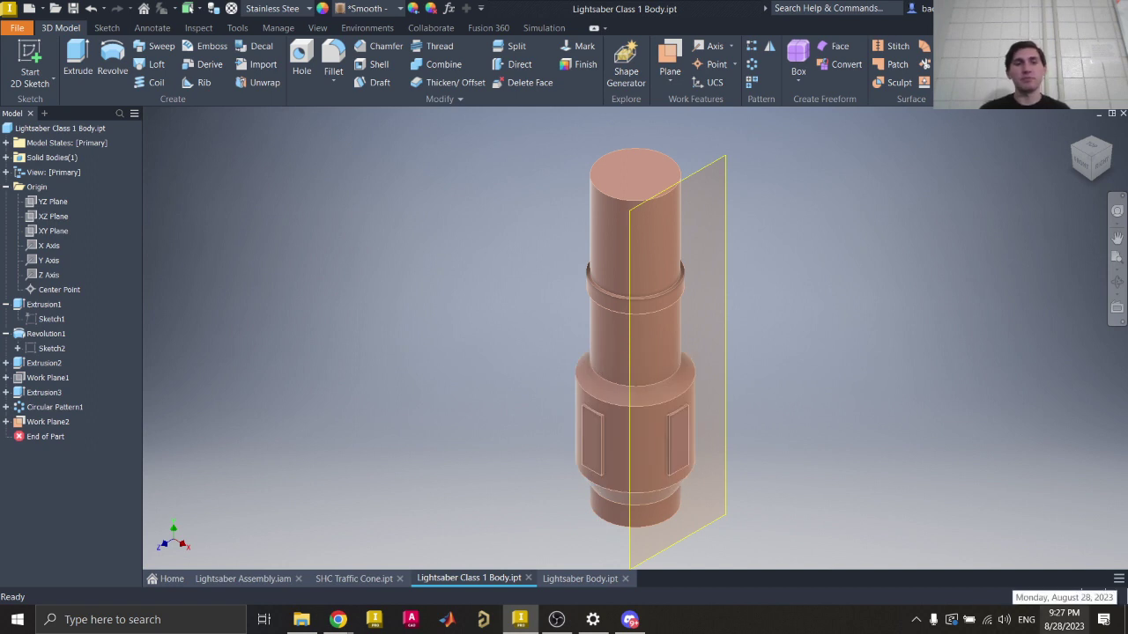
key(ctrl+z)
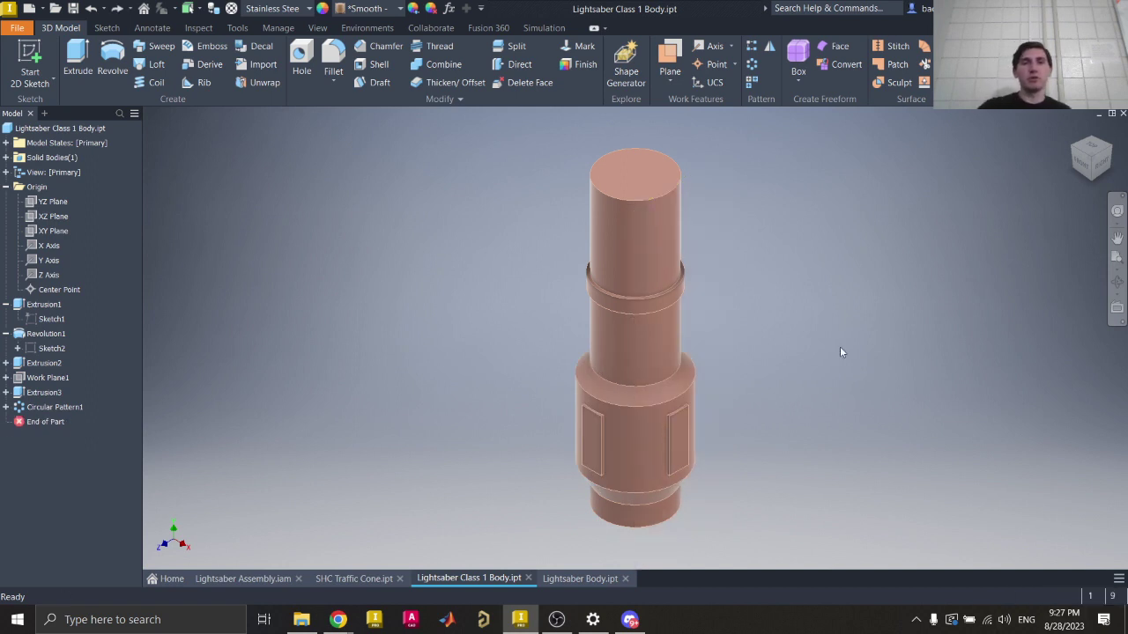
Step: Apply the Stainless - Polished appearance to the upper, outer and lower faces of the raised ring around the narrow section
scroll(720, 306, up, 6)
click(668, 161)
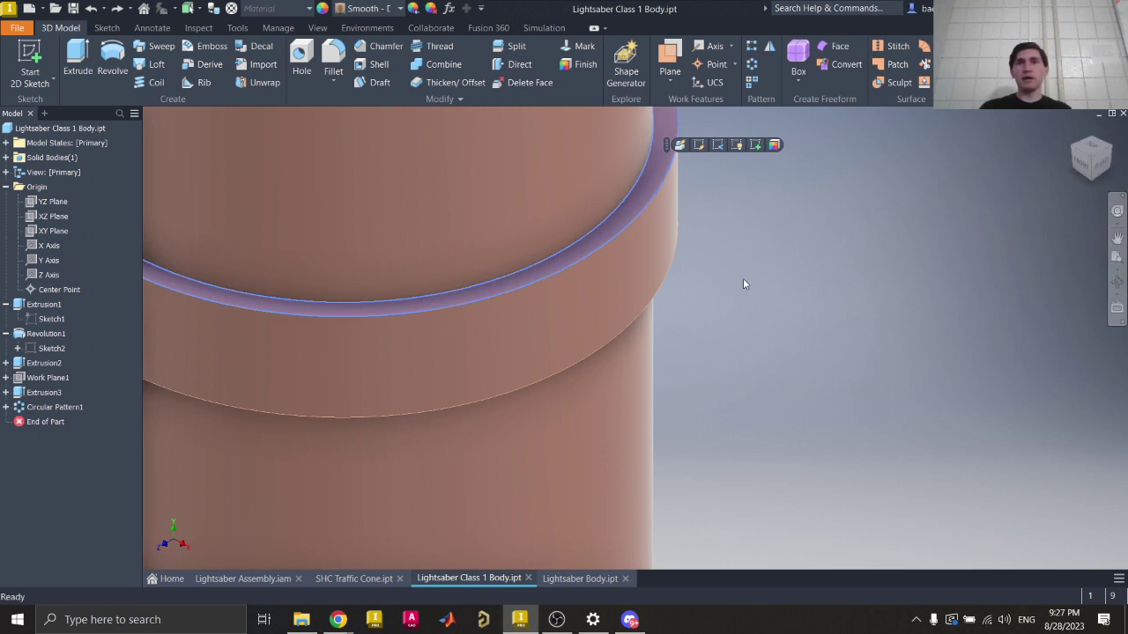
ctrl+click(638, 255)
click(1091, 179)
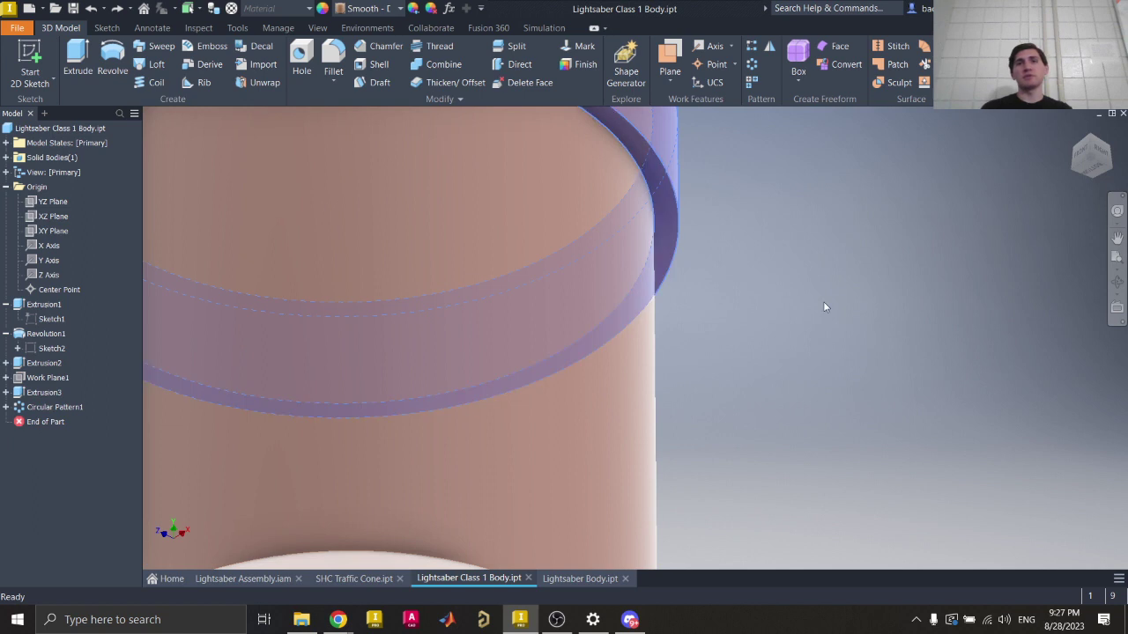
click(1076, 131)
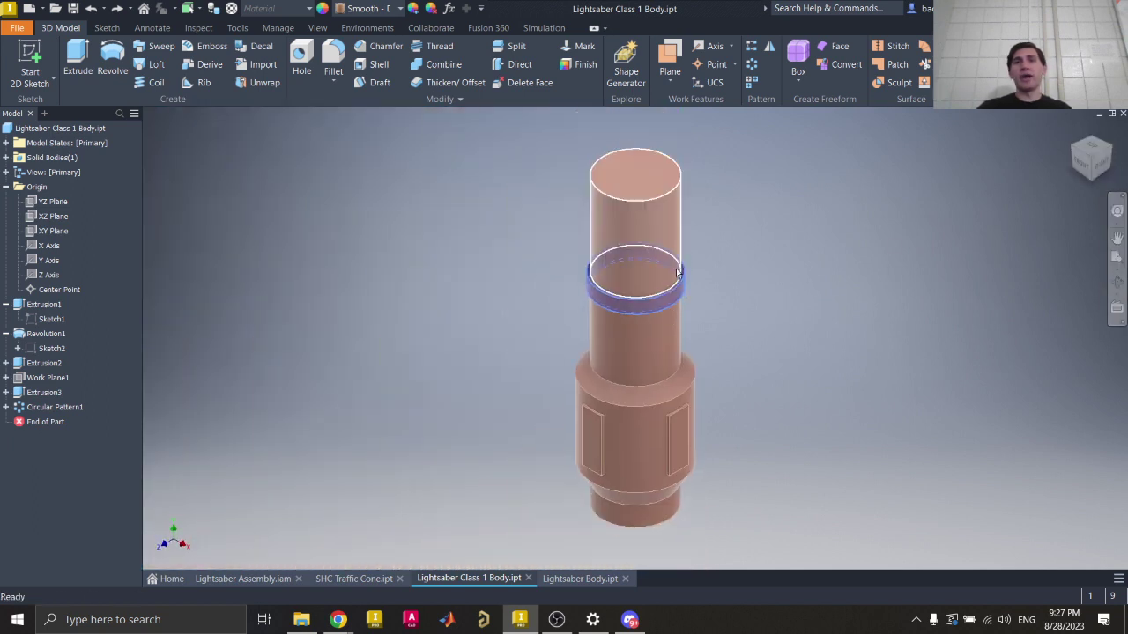
middle_drag(715, 305, 748, 344)
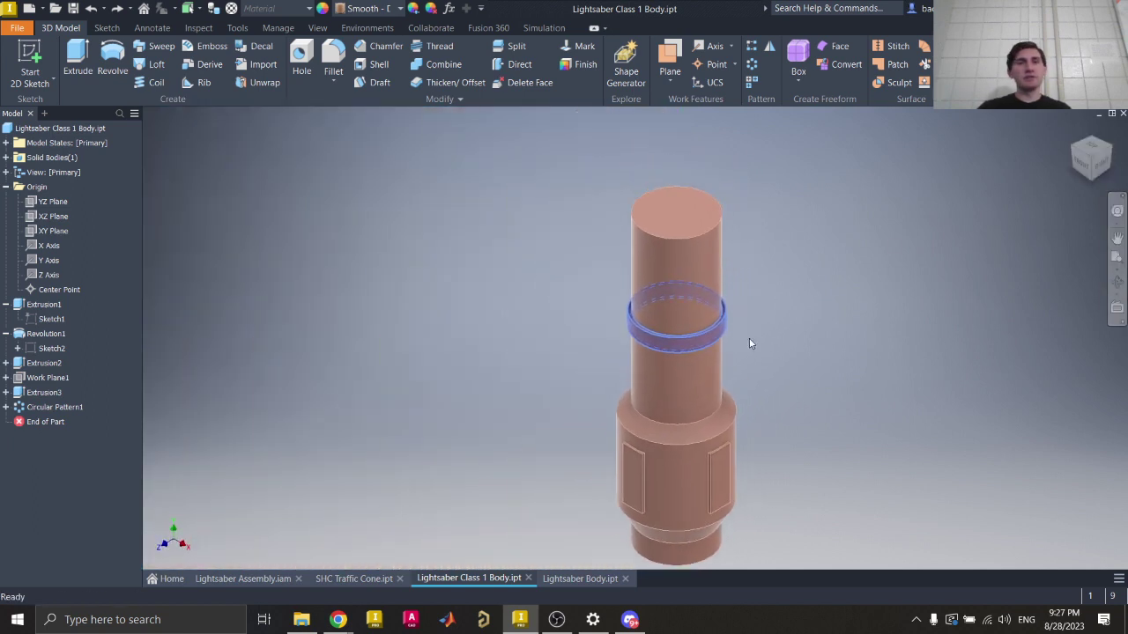
click(398, 8)
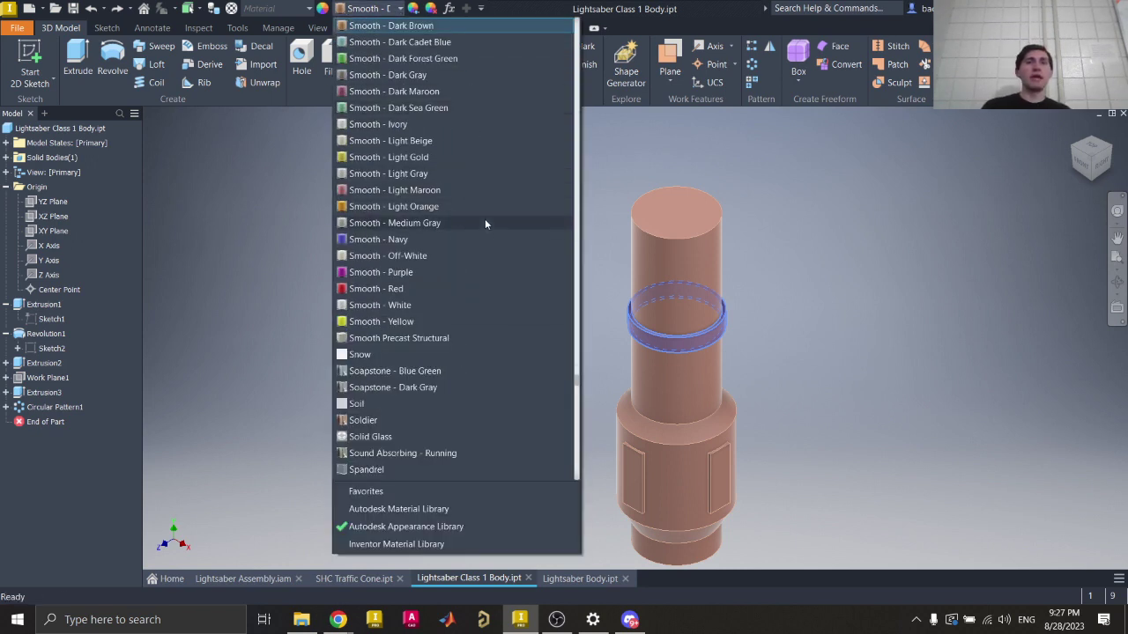
scroll(484, 223, down, 9)
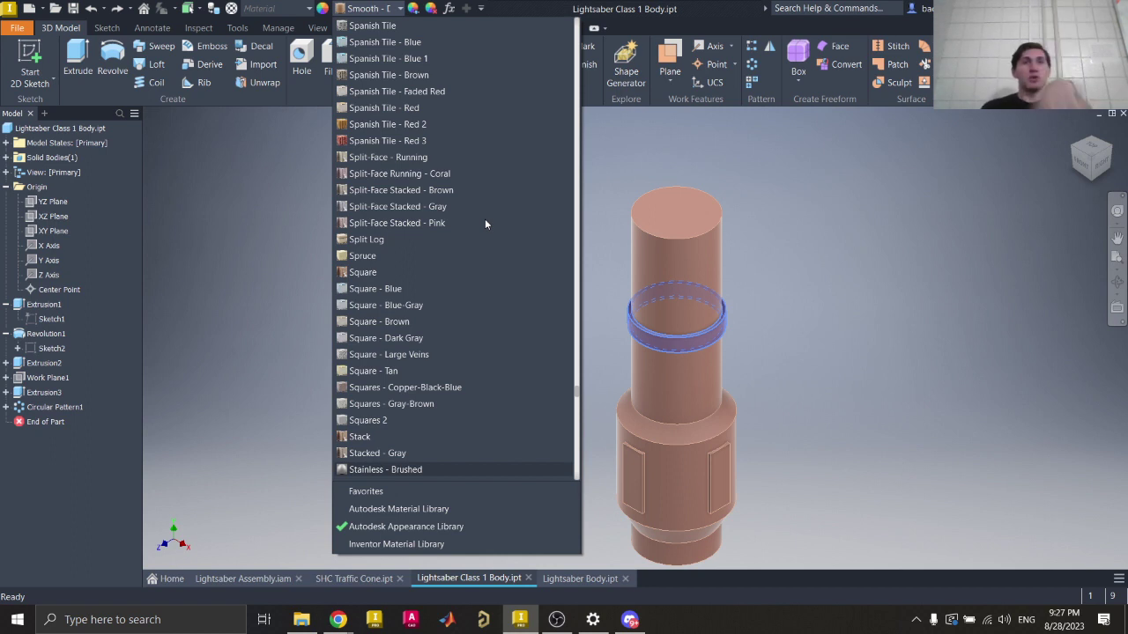
scroll(484, 223, down, 1)
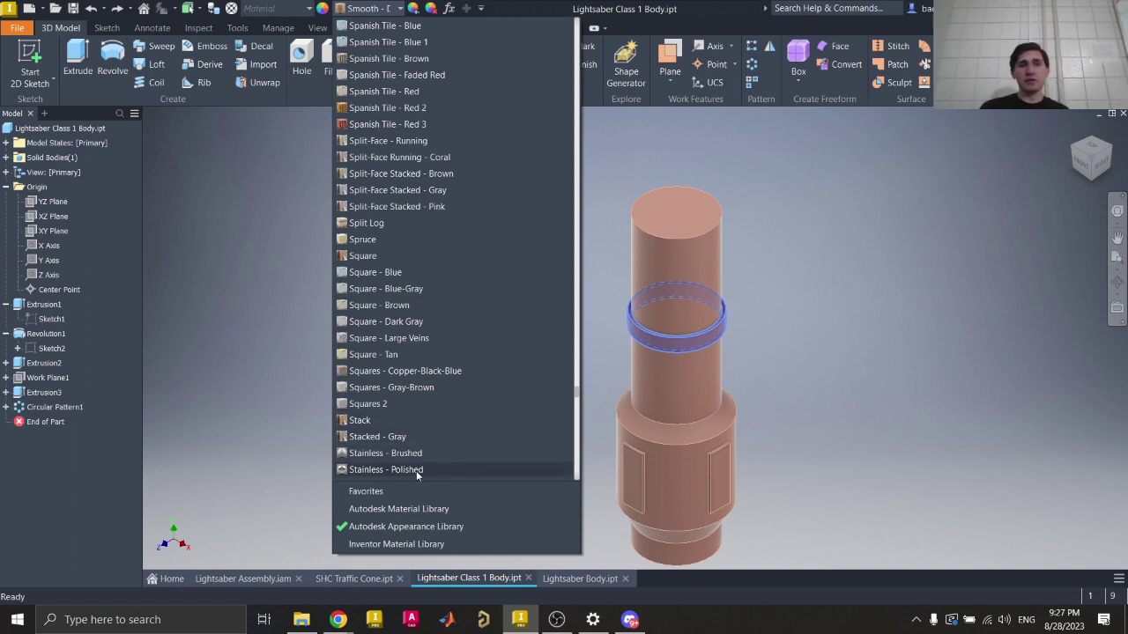
click(385, 469)
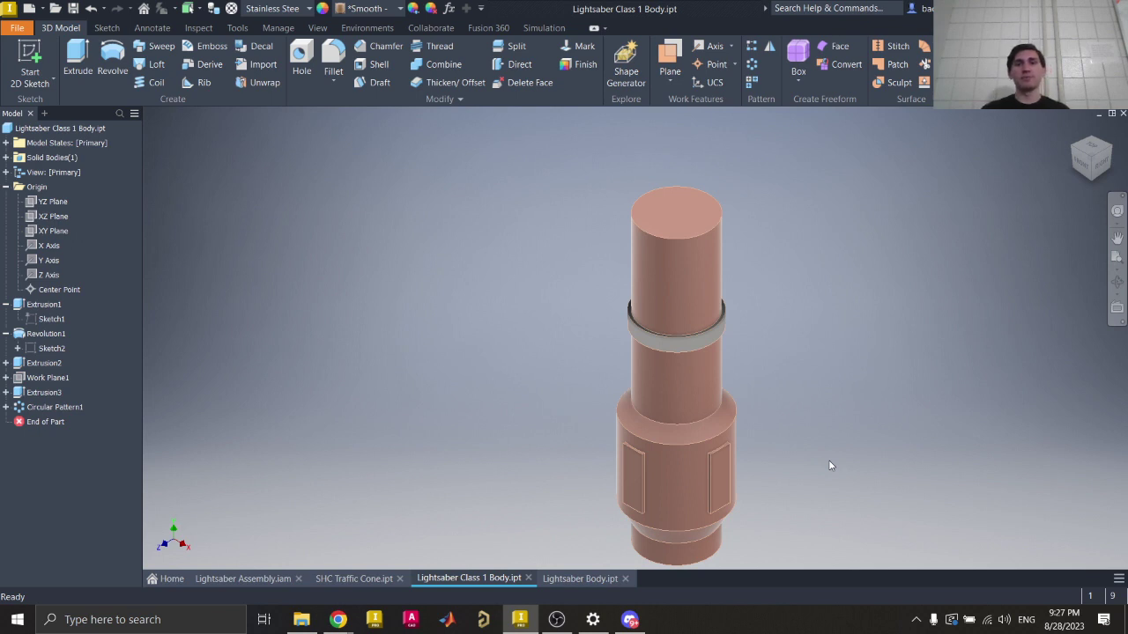
Step: Apply the Stainless - Polished appearance to the outer faces of the four raised panels around the wide section
click(728, 467)
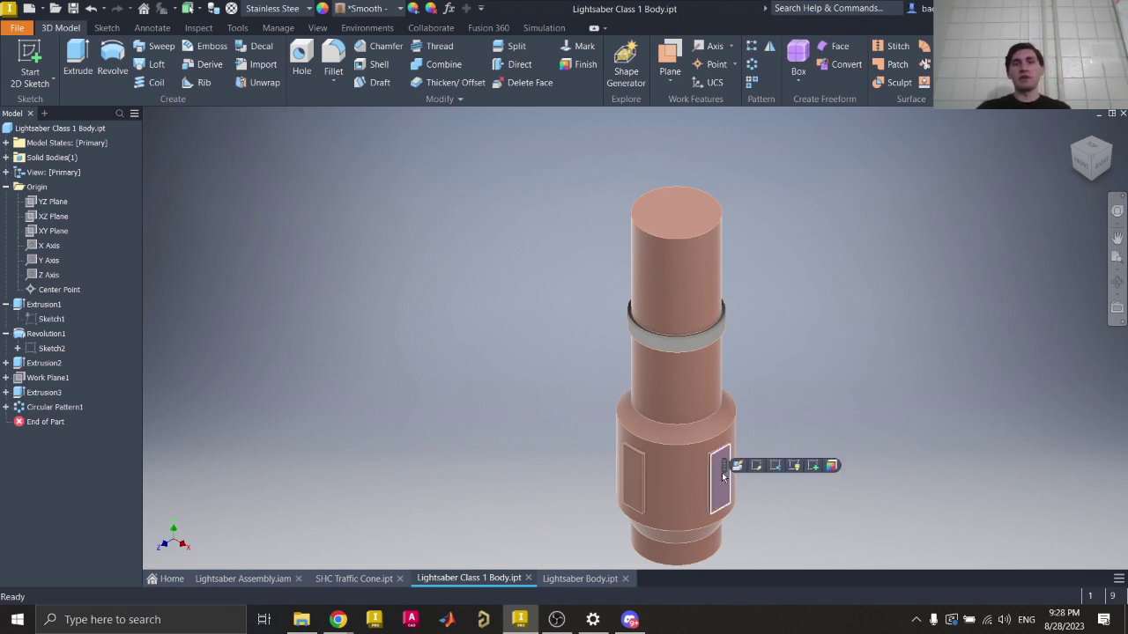
ctrl+click(633, 484)
click(1092, 140)
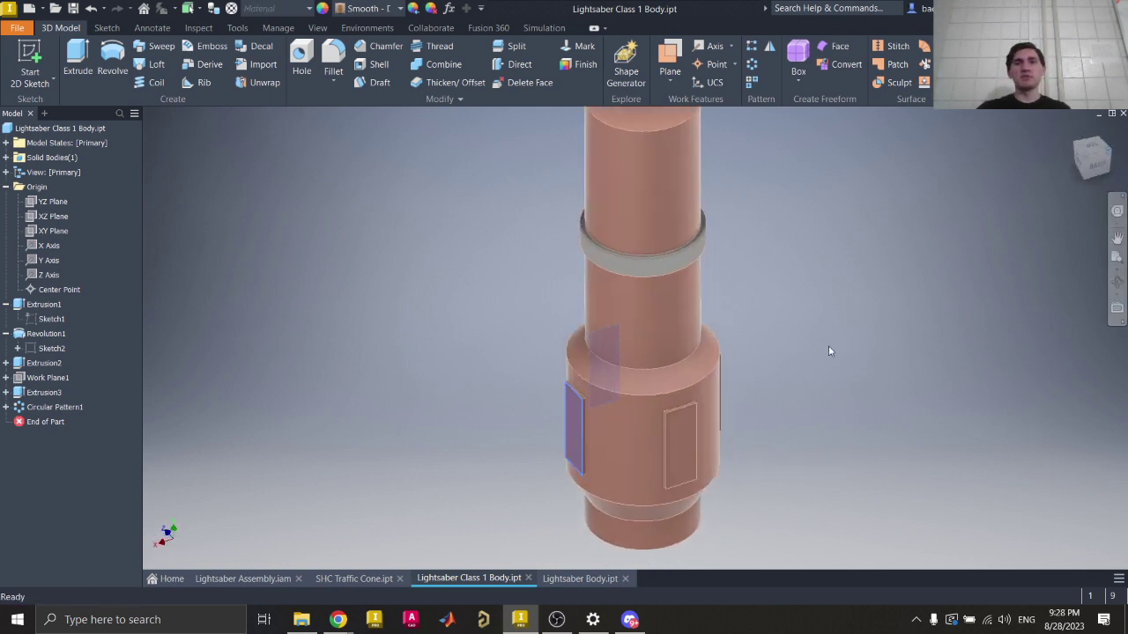
ctrl+click(712, 384)
ctrl+click(563, 401)
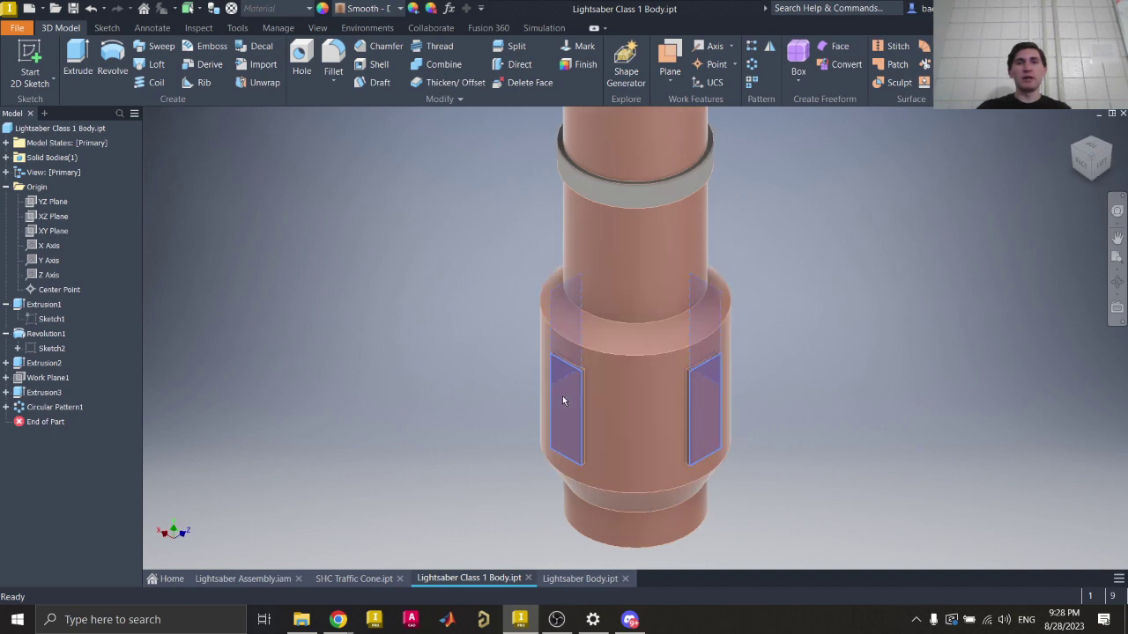
click(381, 10)
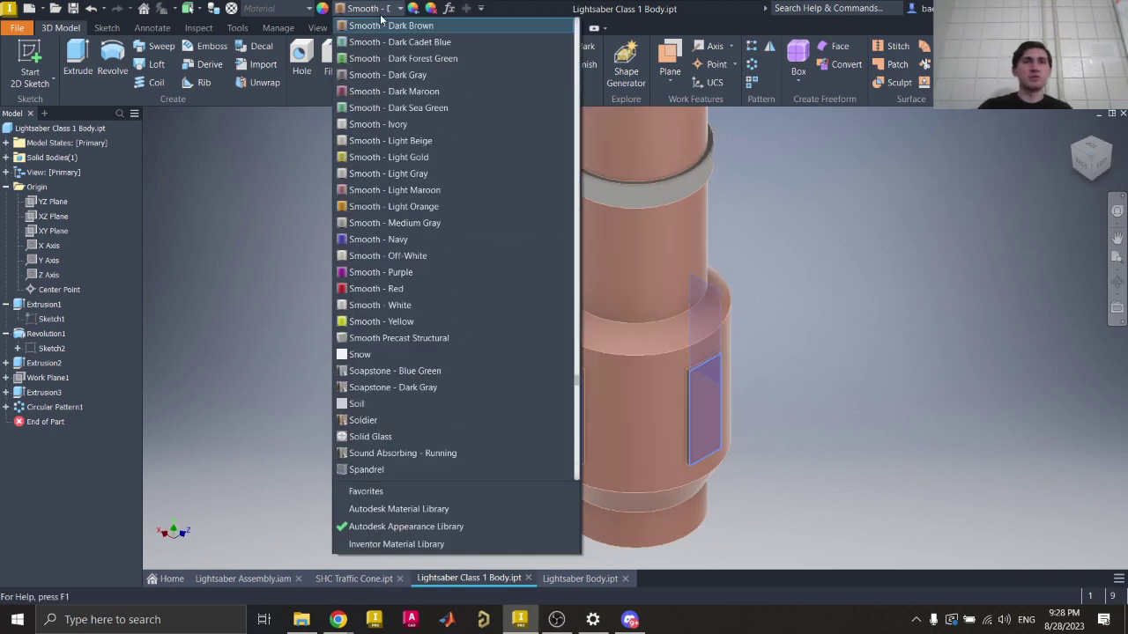
scroll(381, 20, down, 8)
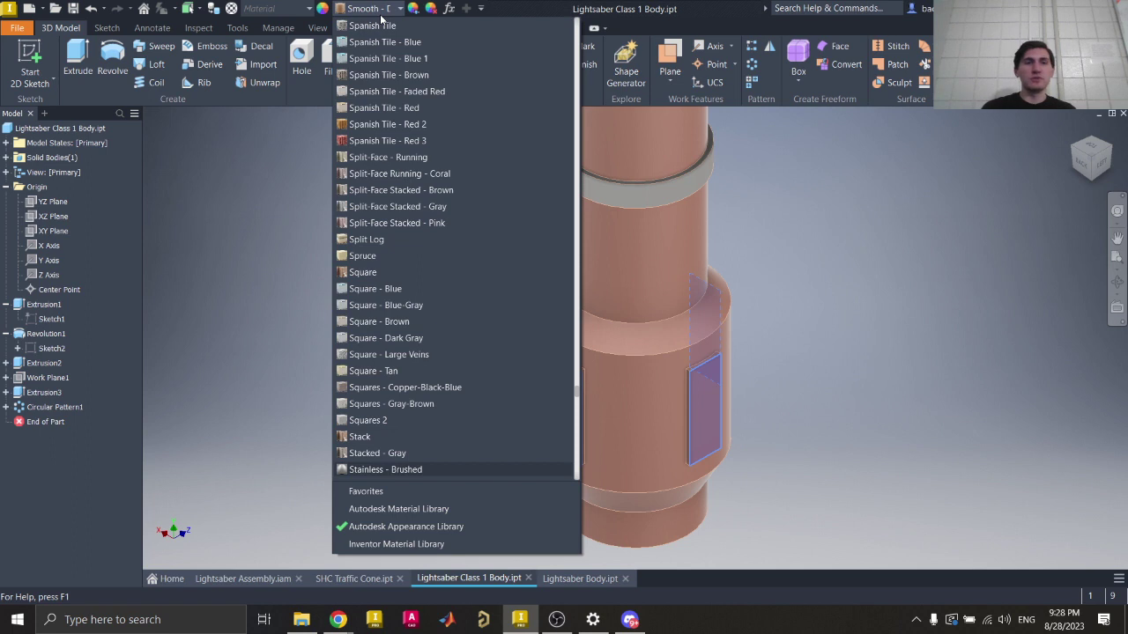
click(385, 470)
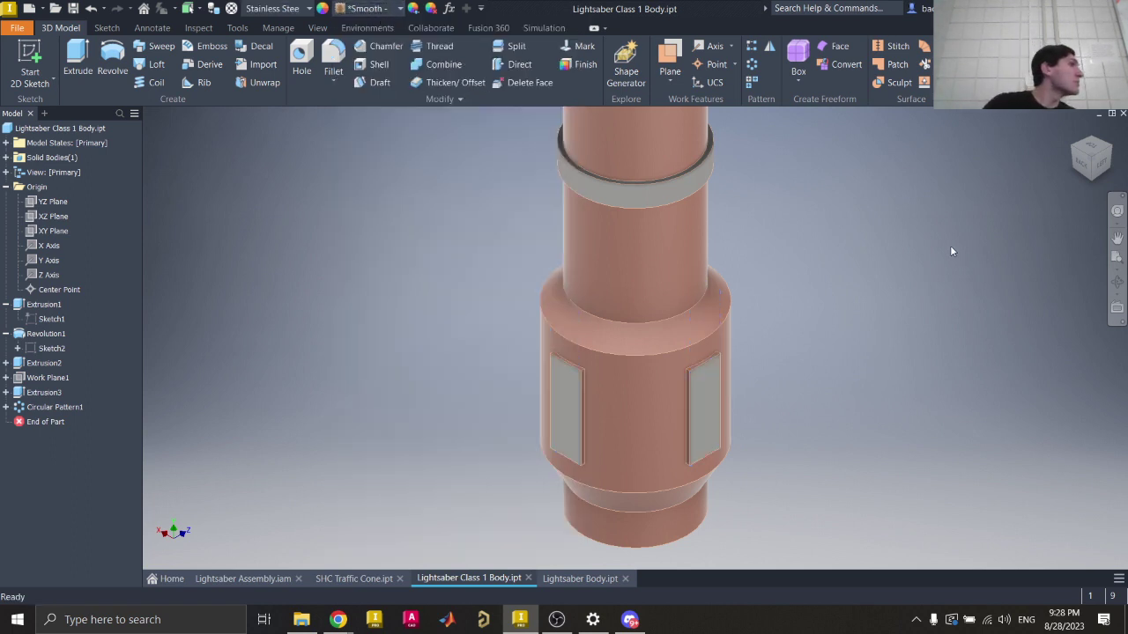
Step: Try the Gold appearance on the outer faces of the four raised panels, and undo it
click(700, 403)
ctrl+click(568, 408)
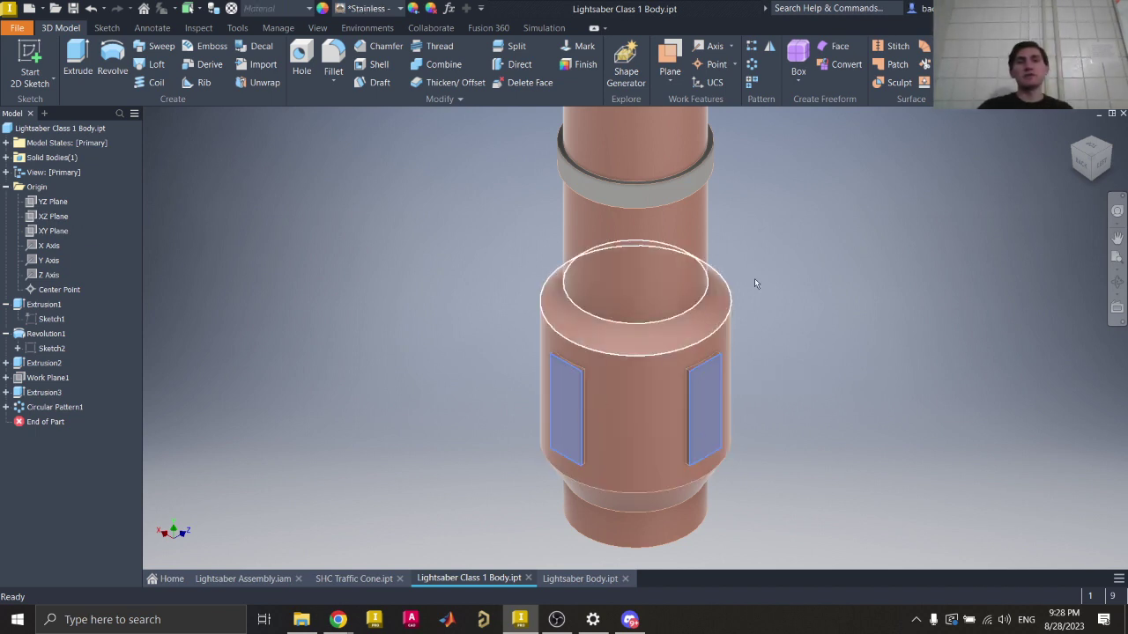
click(1090, 144)
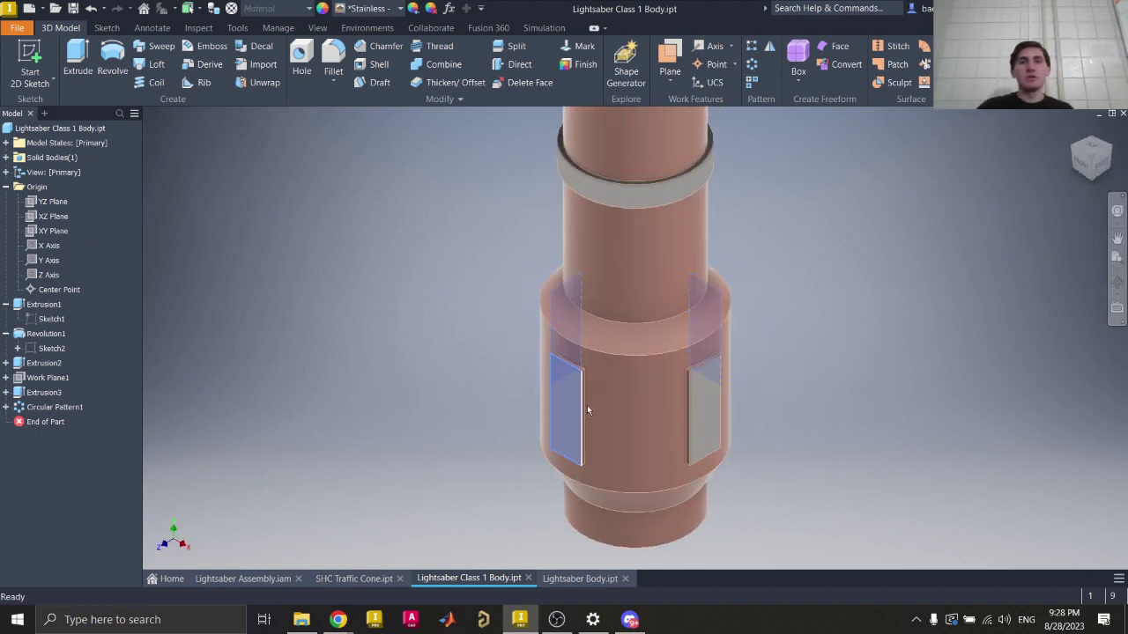
click(389, 8)
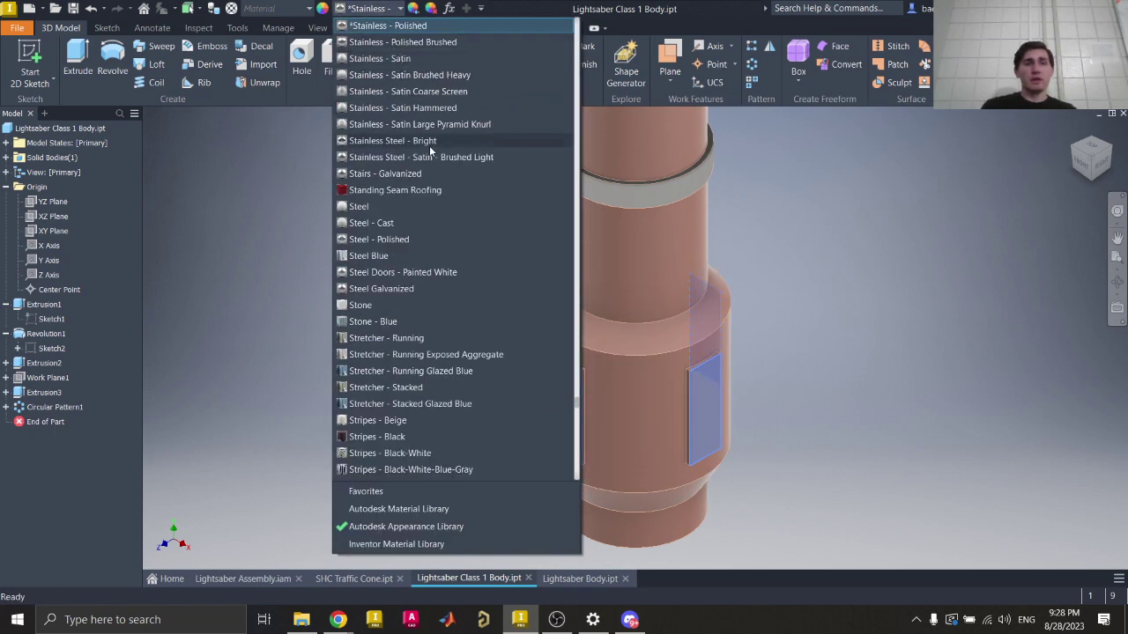
text(gold)
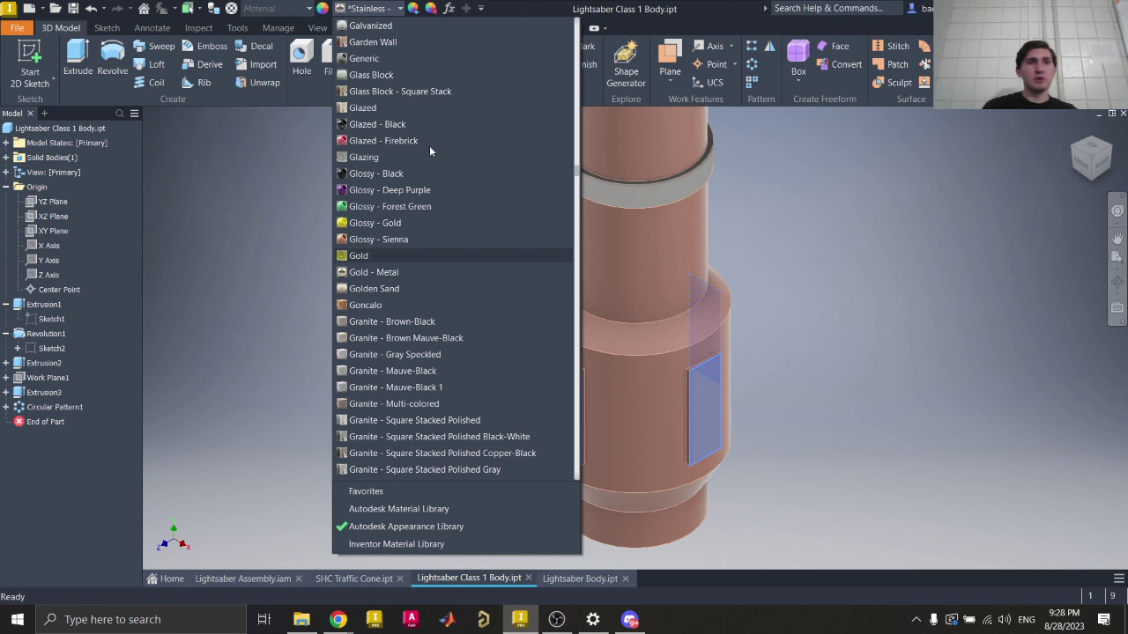
click(368, 255)
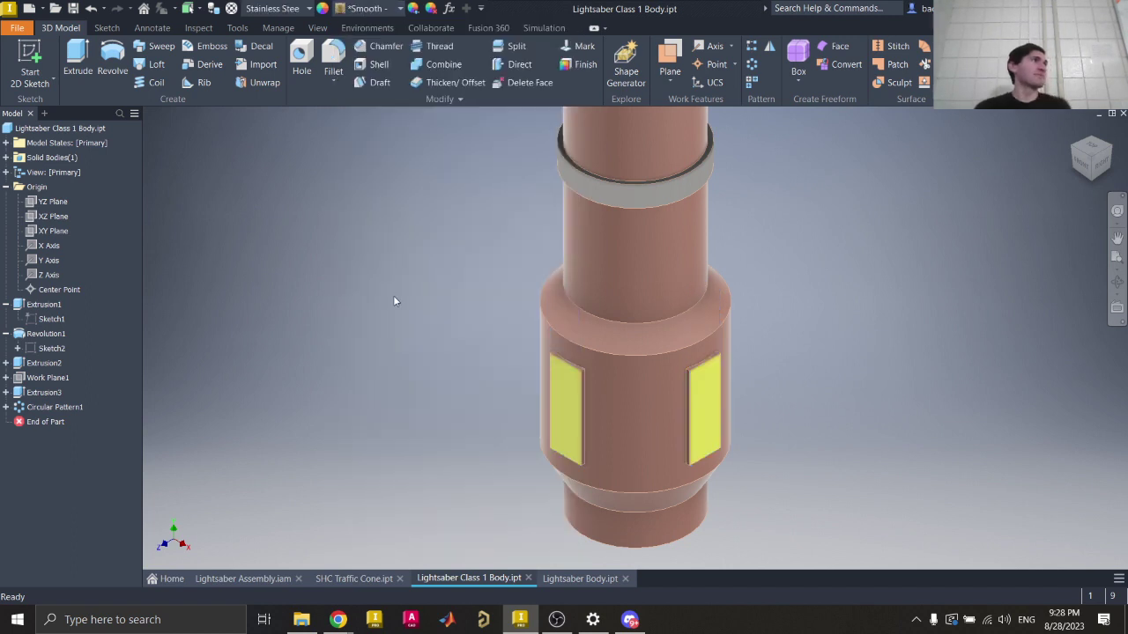
key(ctrl+z)
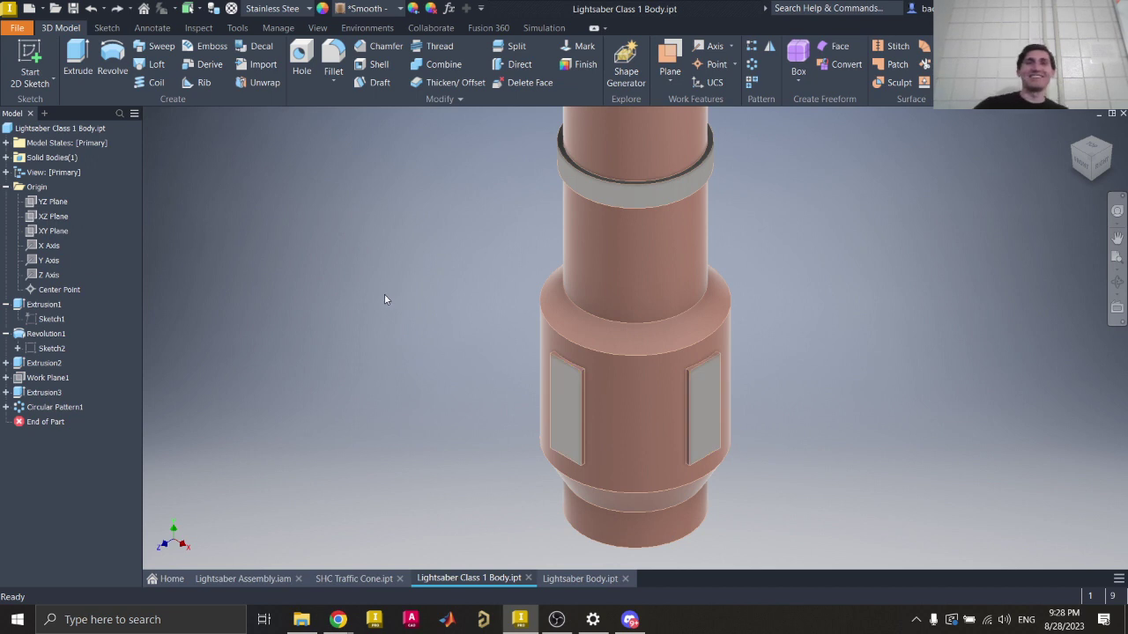
Step: Apply the Bronze - Patina appearance from the Autodesk Appearance Library to the outer faces of the four raised panels
click(1074, 131)
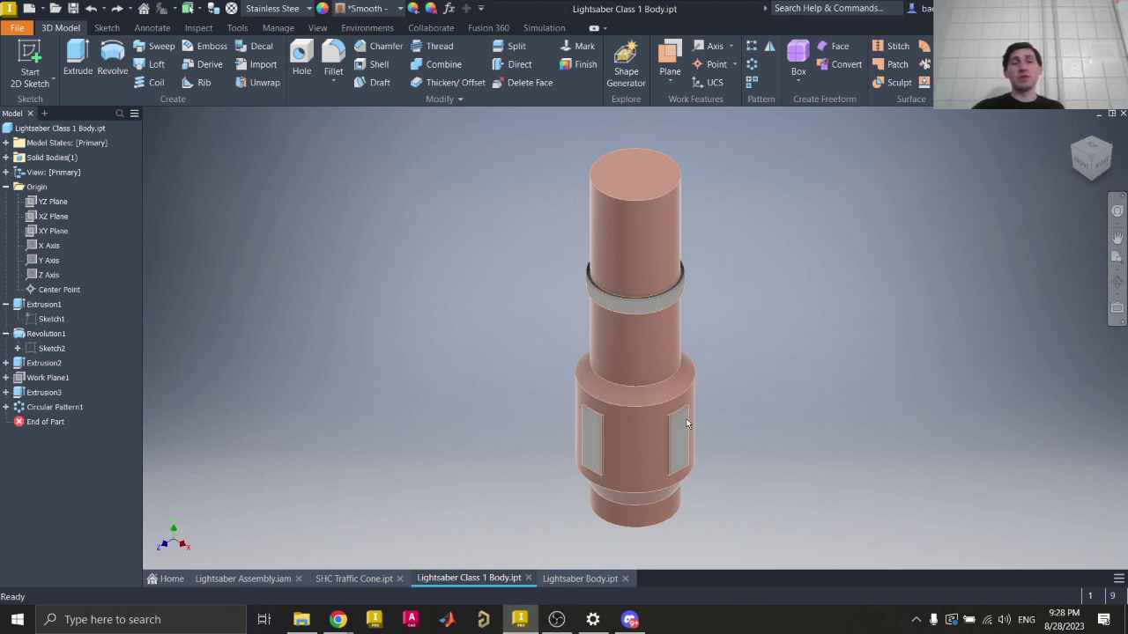
click(595, 436)
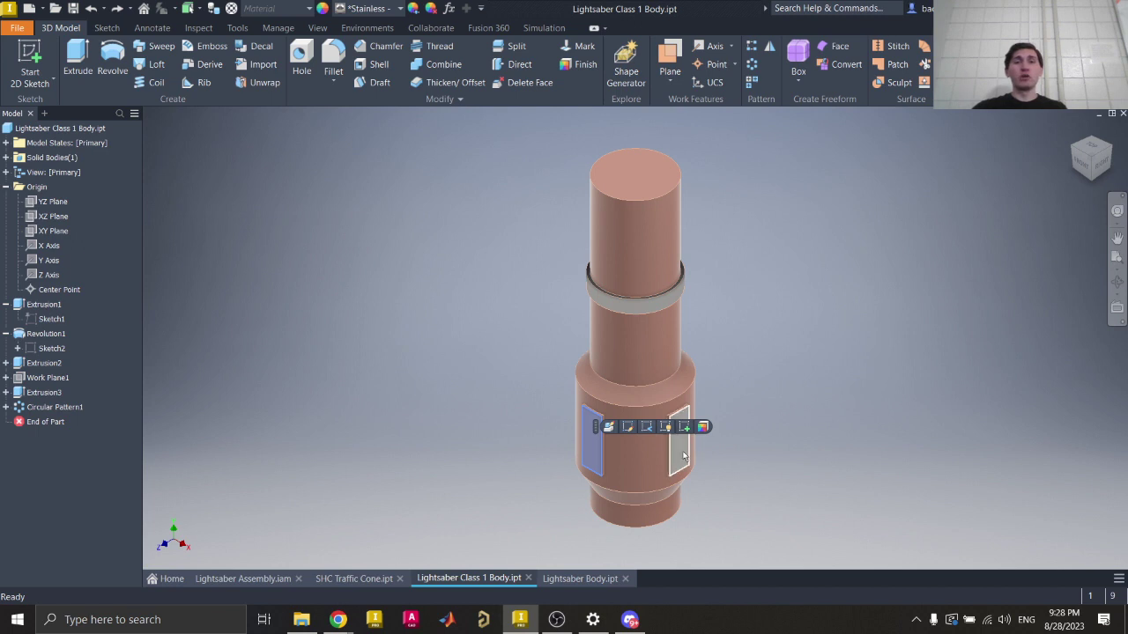
ctrl+click(678, 440)
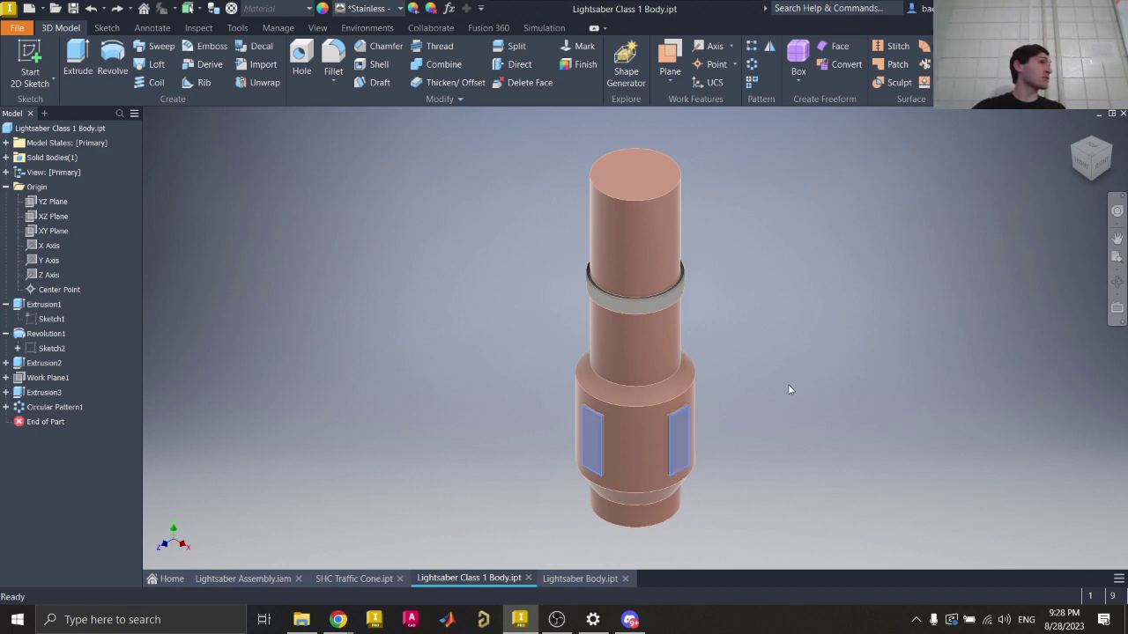
click(1093, 136)
ctrl+click(569, 410)
ctrl+click(706, 411)
click(388, 9)
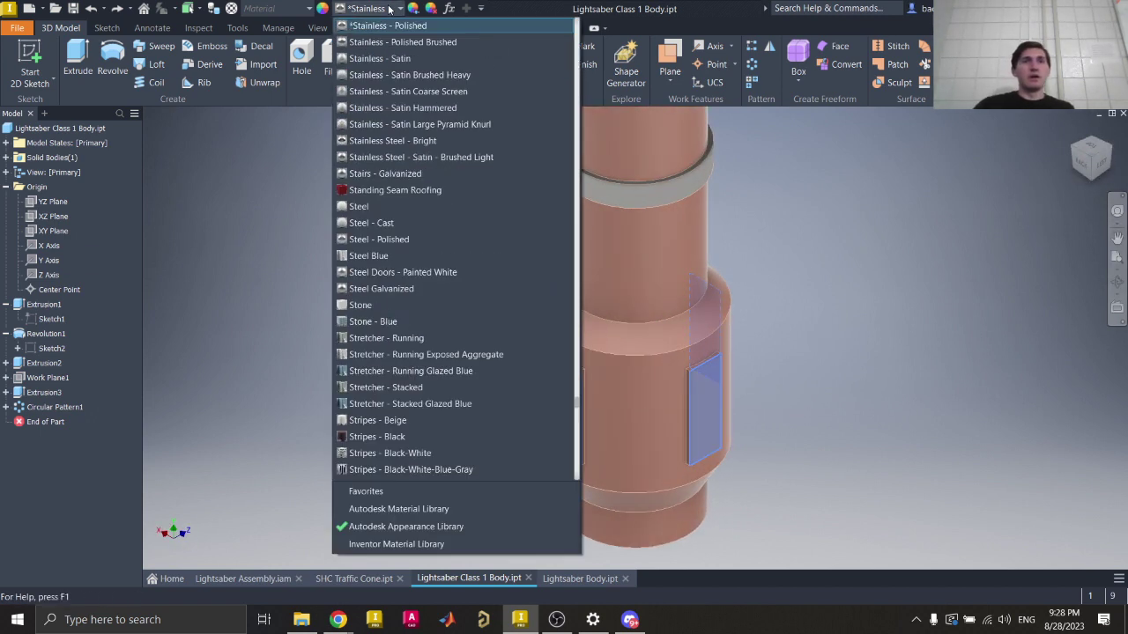
text(bro)
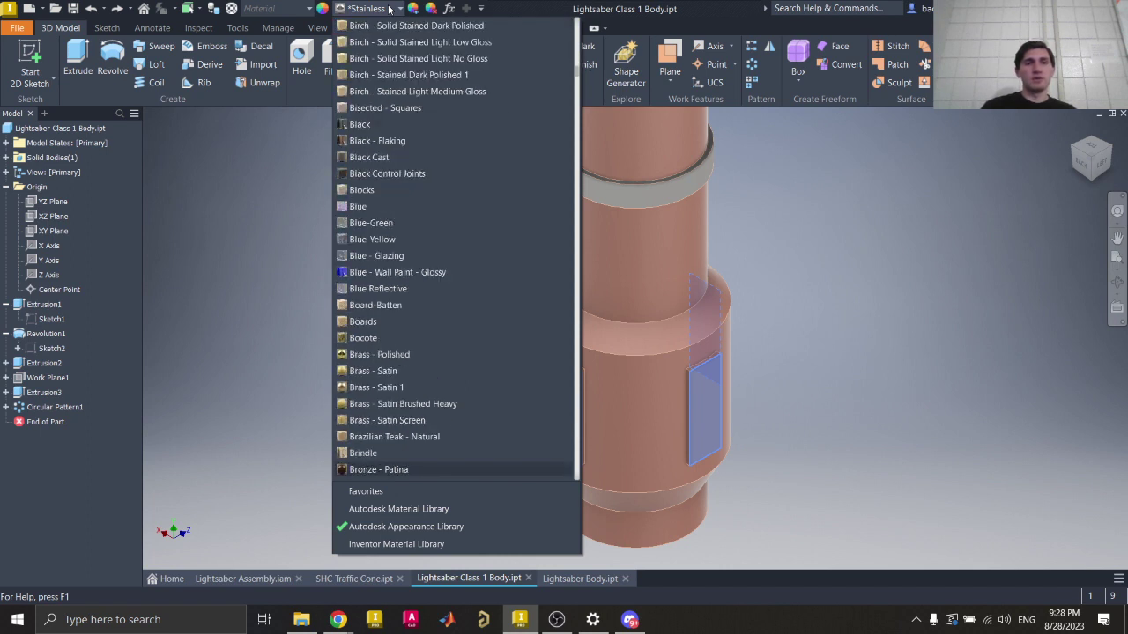
key(Down)
key(Down)
key(Down)
key(Down)
key(Down)
key(Down)
key(Down)
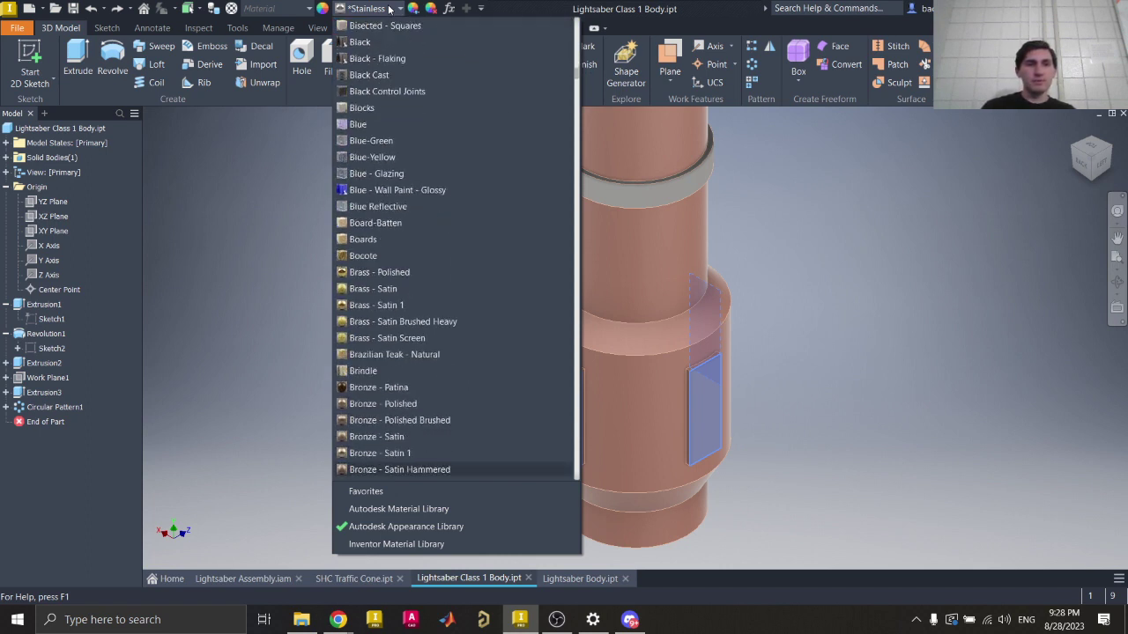
key(Up)
key(Up)
key(Up)
key(Up)
key(Up)
key(Up)
key(Up)
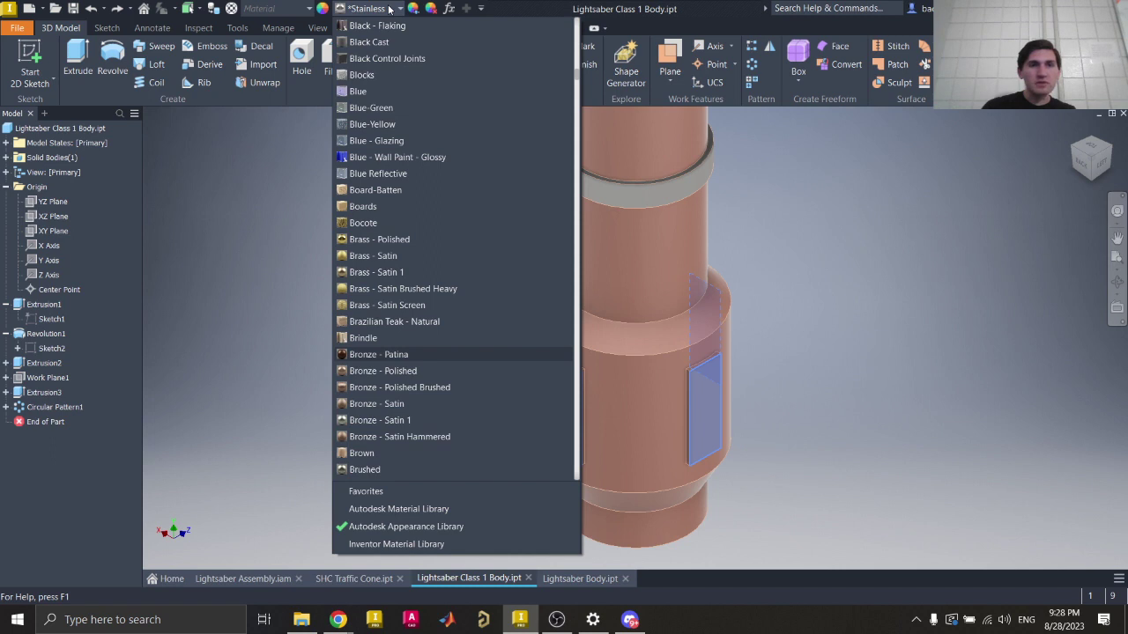
key(Return)
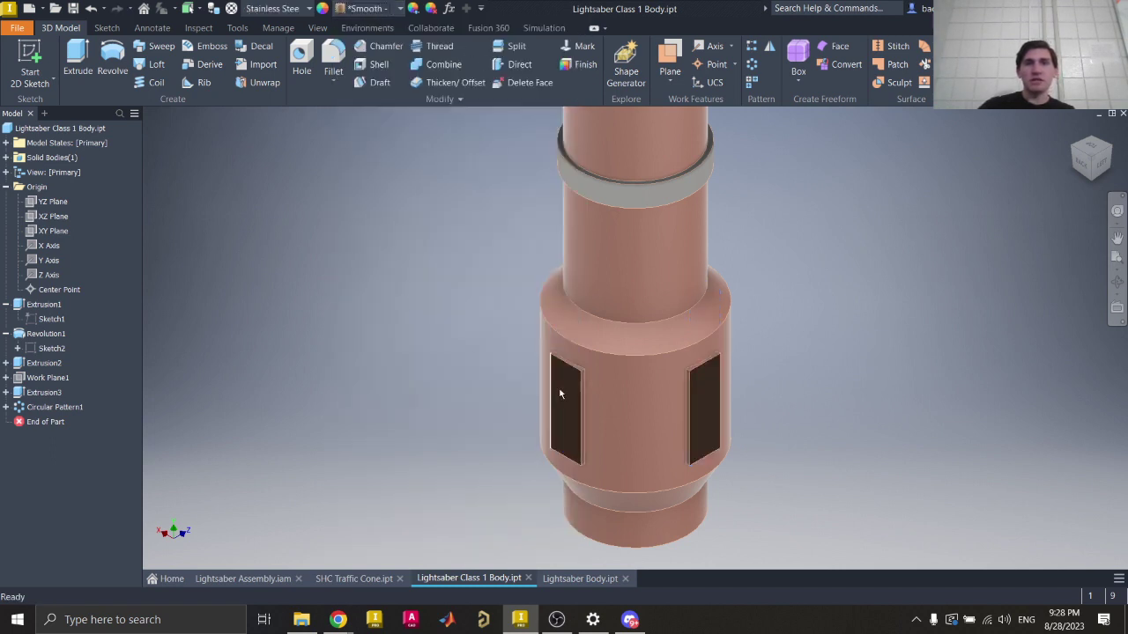
Step: Apply the Copper appearance from the Autodesk Appearance Library to the outer faces of the four raised panels
click(566, 407)
ctrl+click(705, 407)
click(1074, 130)
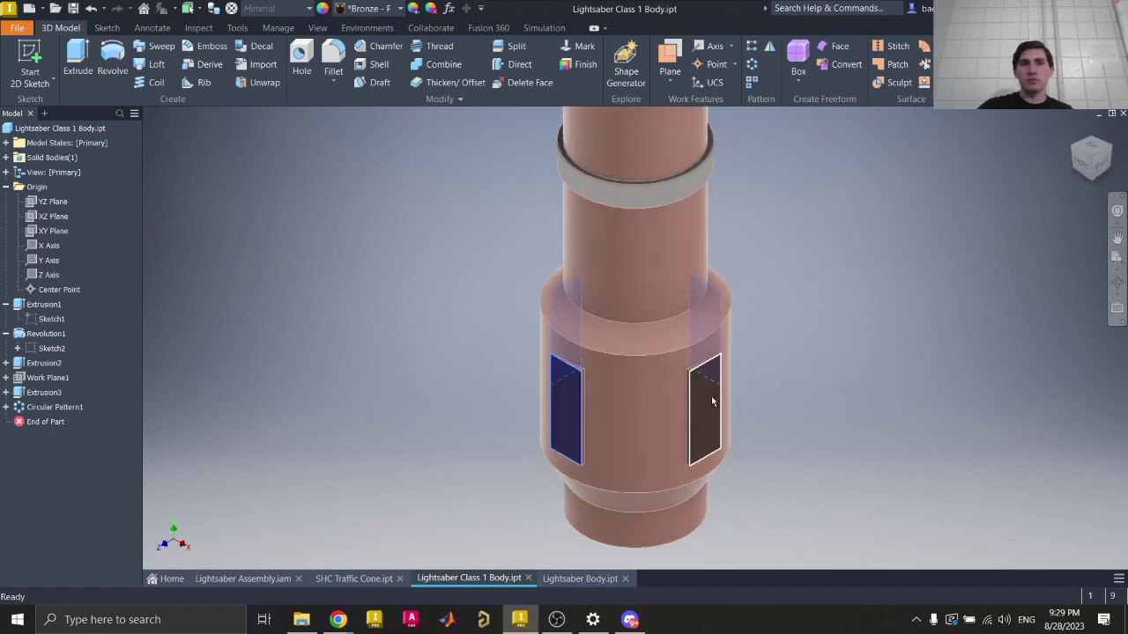
click(391, 11)
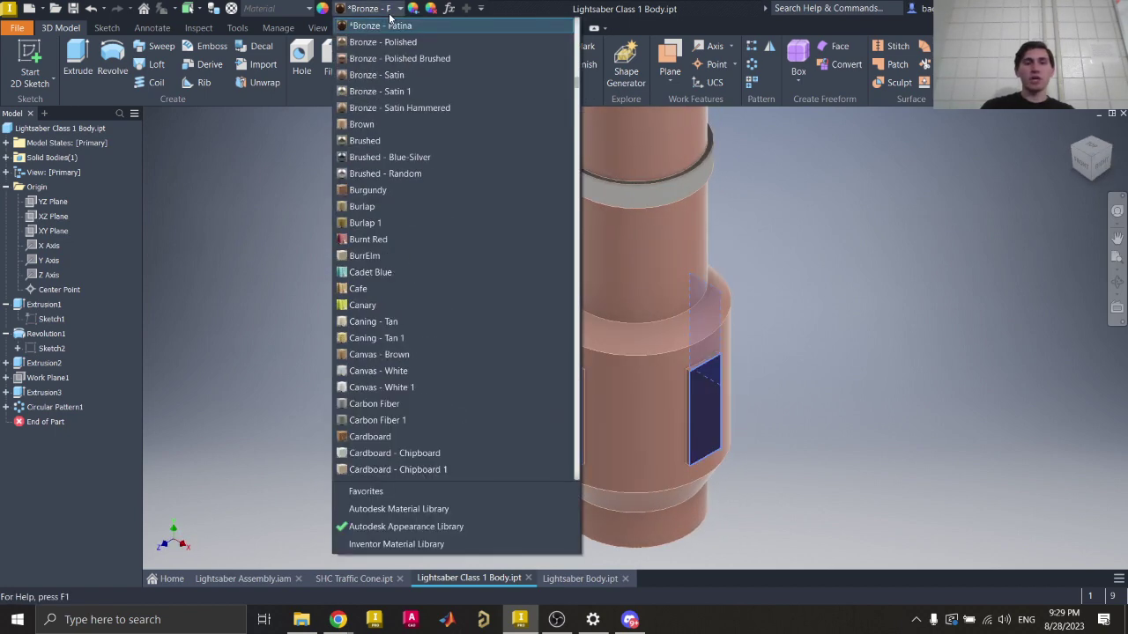
text(cop)
key(Down)
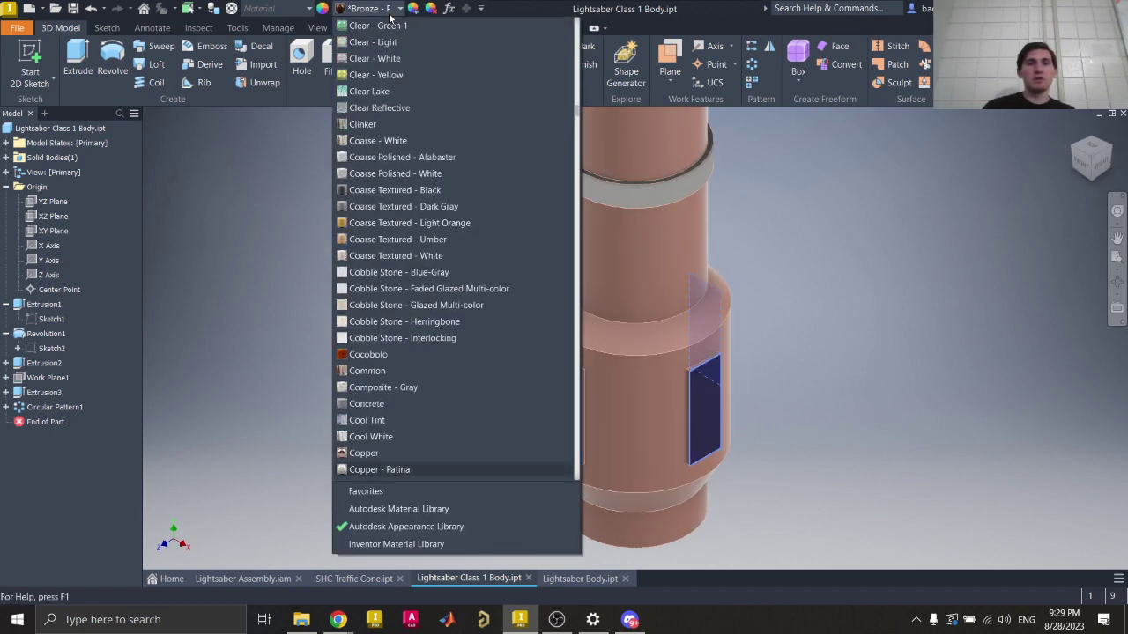
key(Down)
key(Down)
key(Down)
key(Down)
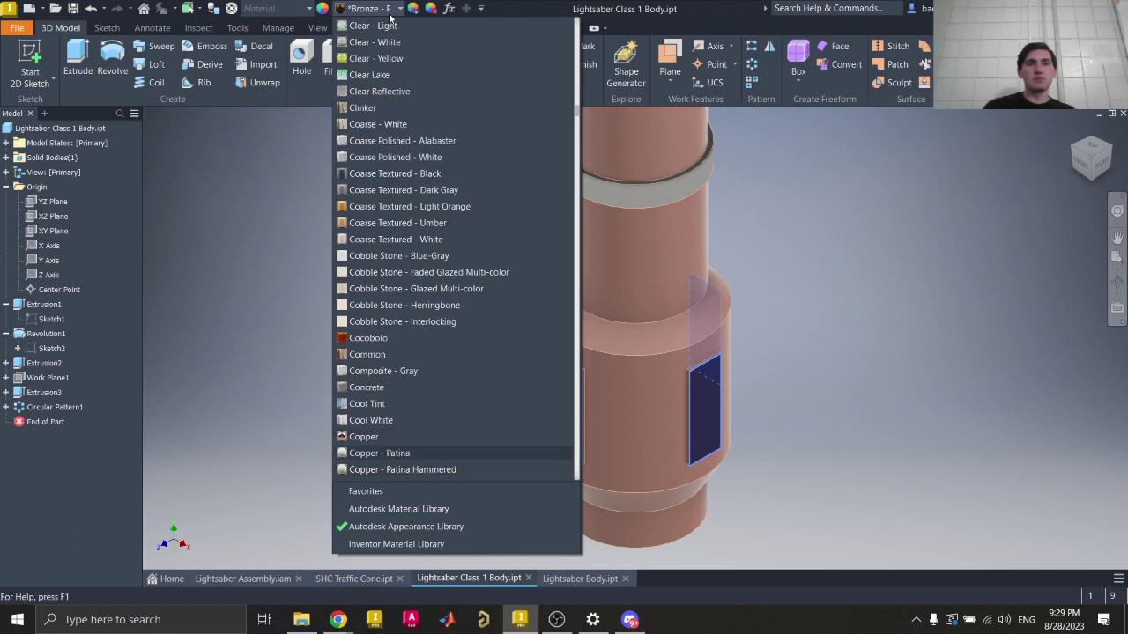
key(Up)
key(Up)
key(Up)
key(Return)
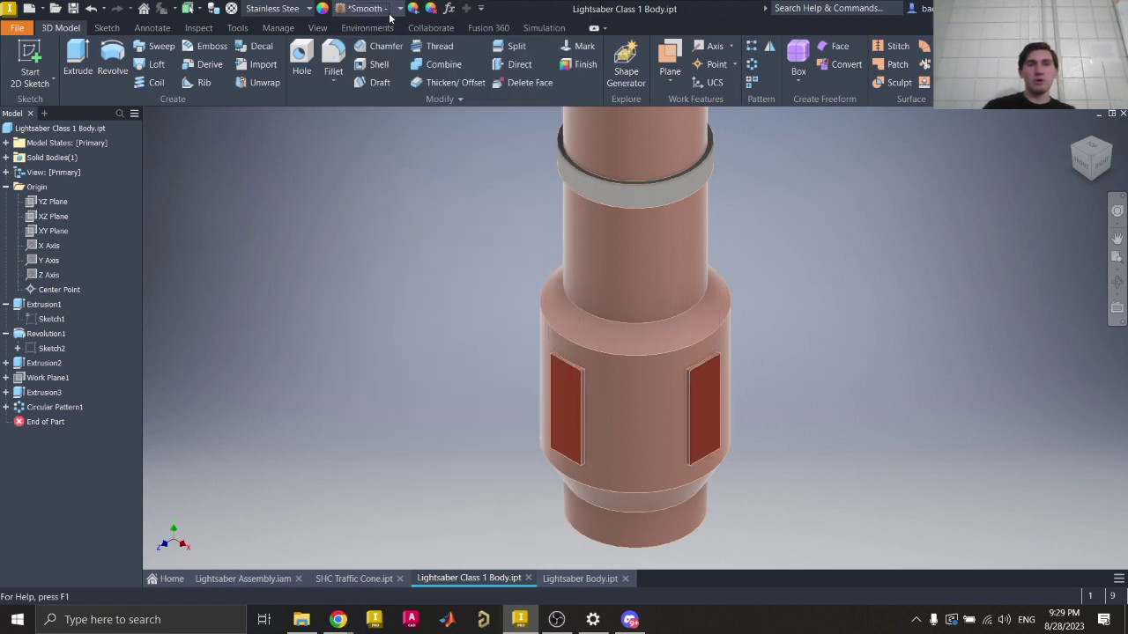
scroll(450, 365, down, 5)
scroll(456, 372, up, 5)
middle_drag(461, 374, 473, 397)
scroll(489, 441, down, 2)
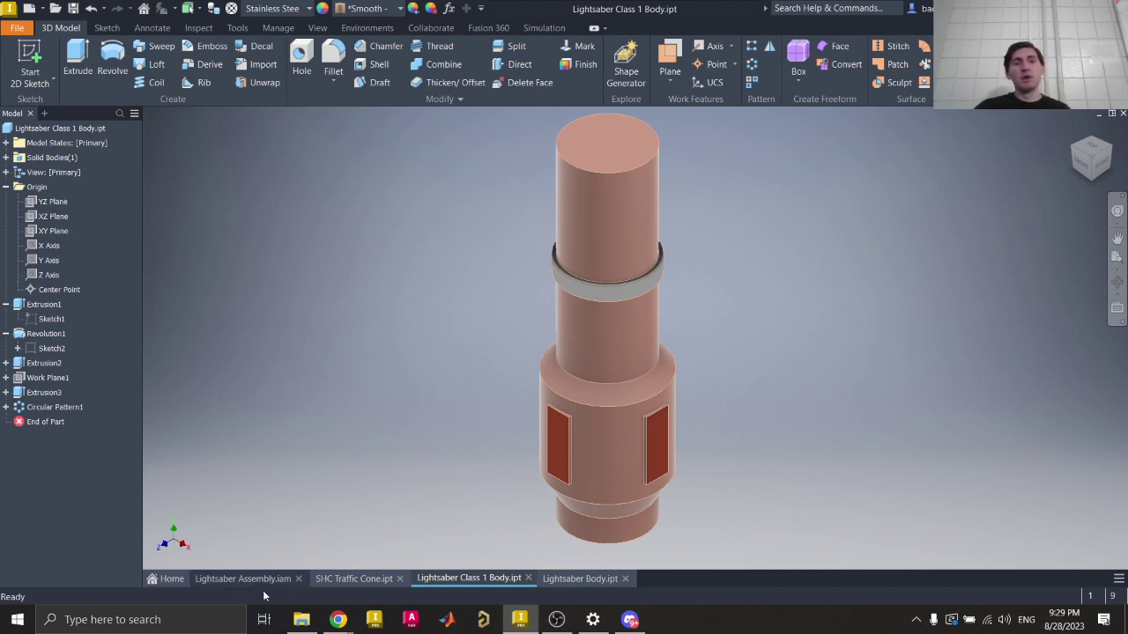
Step: Switch to Chrome, view the full lightsaber reference image and show slide 43 on assembly tools in the Intro to CAD Class 2023 presentation
mouse_move(337, 620)
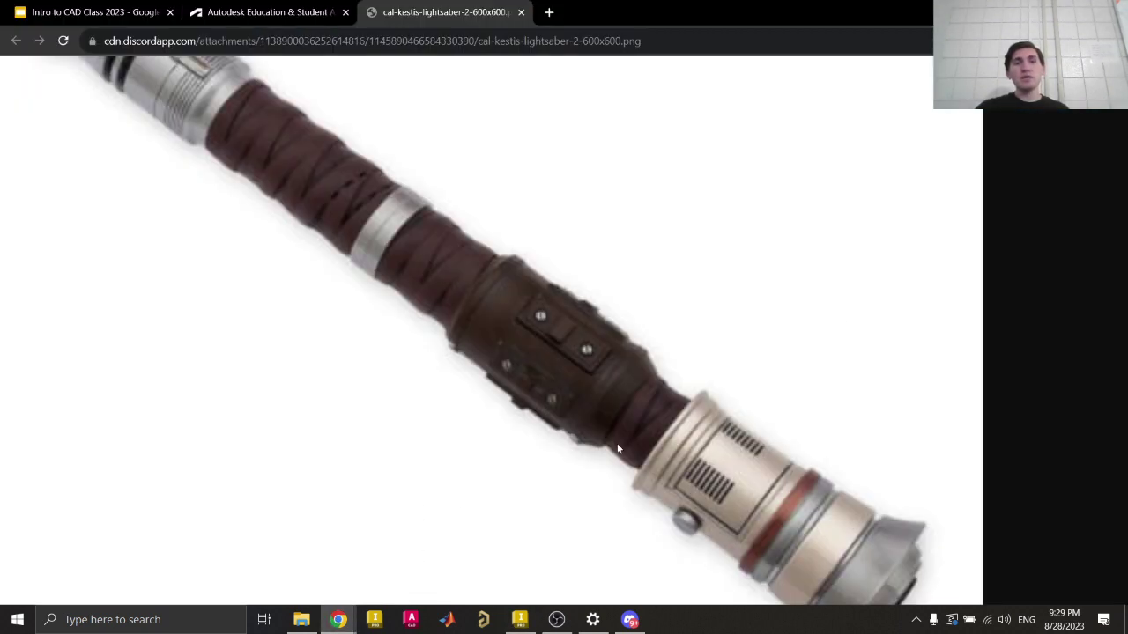
ctrl+scroll(844, 325, down, 5)
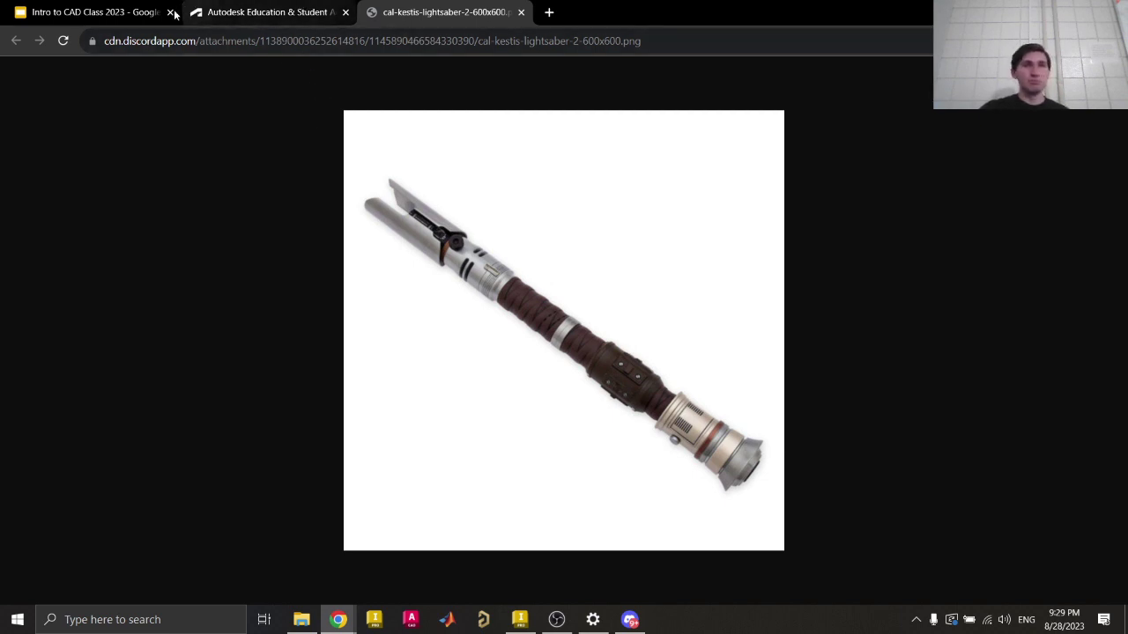
click(58, 9)
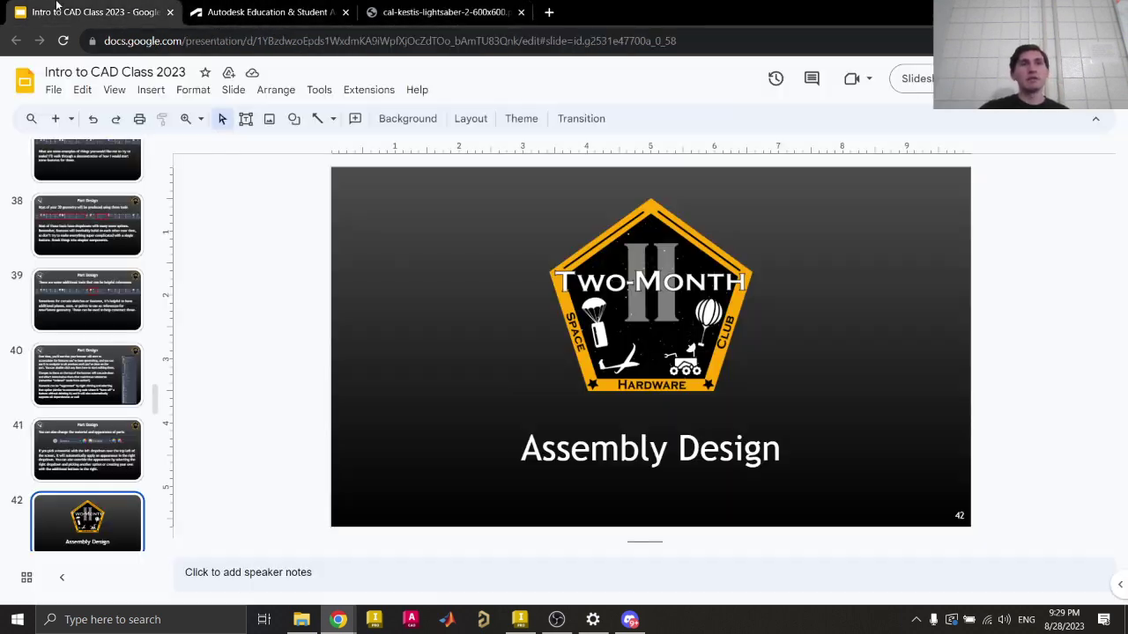
scroll(95, 367, down, 3)
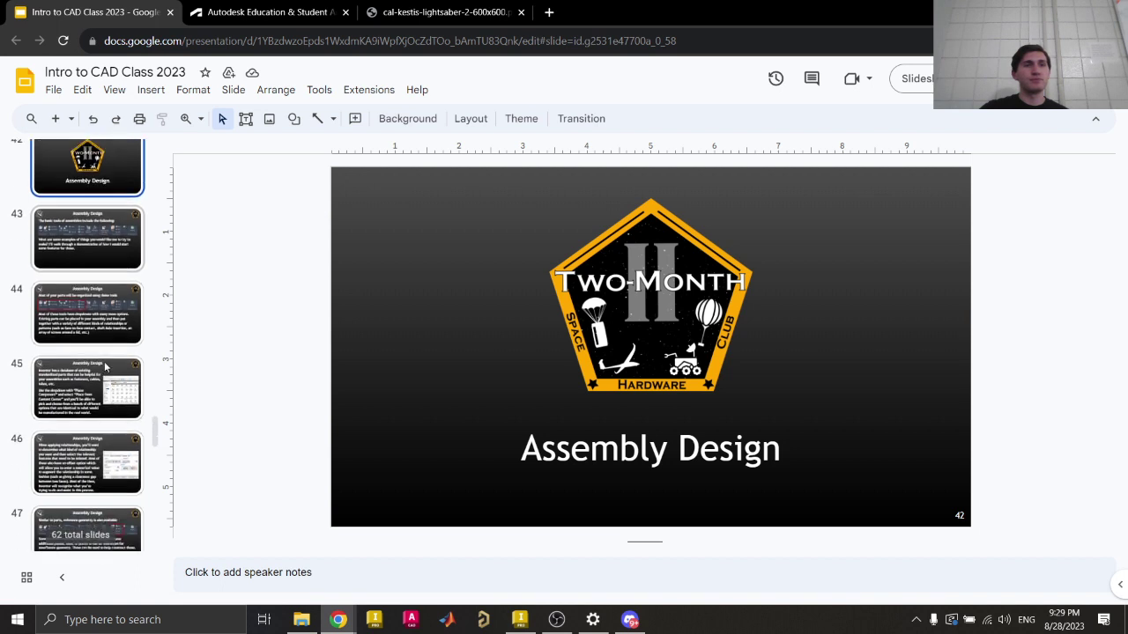
click(96, 367)
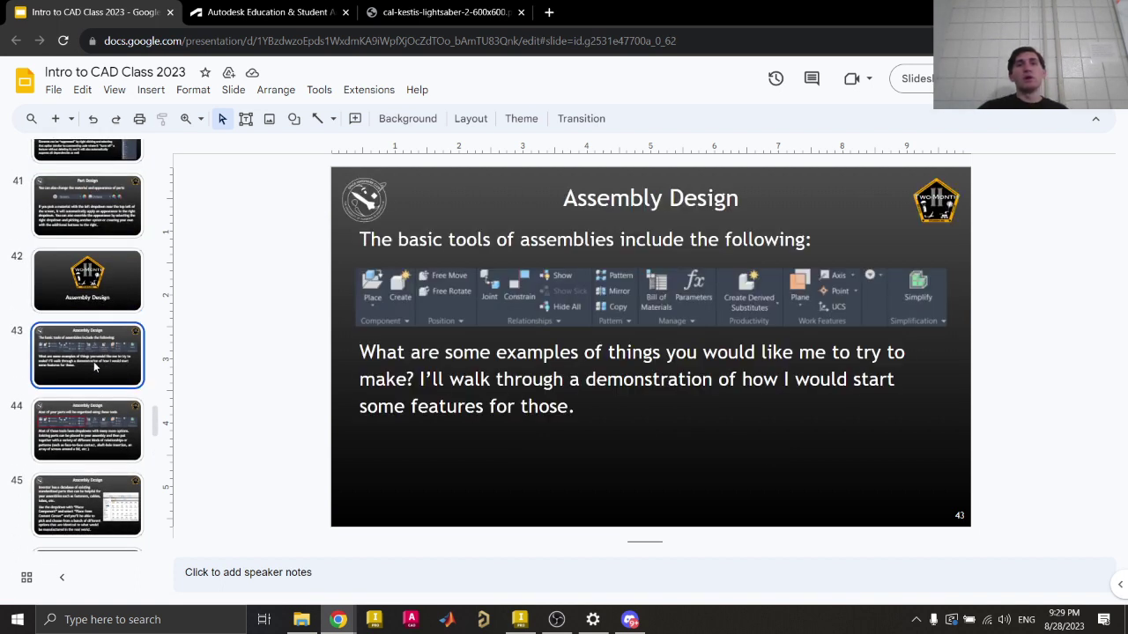
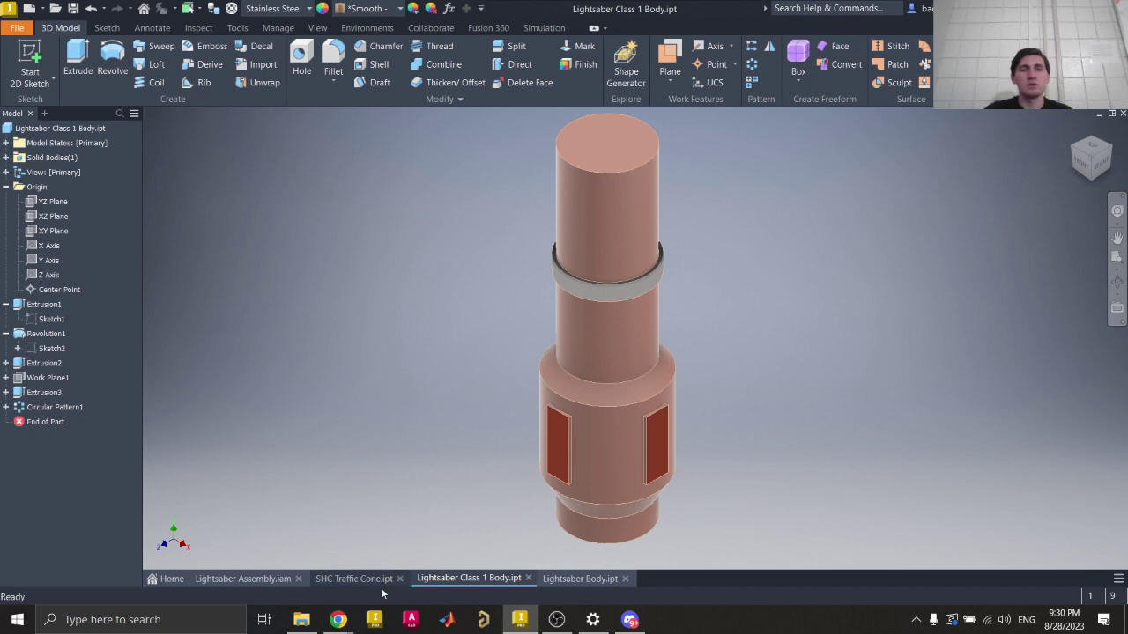
Step: Switch to Lightsaber Assembly.iam in Inventor, change the component command from Place from Content Center to Place, and leave it
click(370, 578)
click(247, 579)
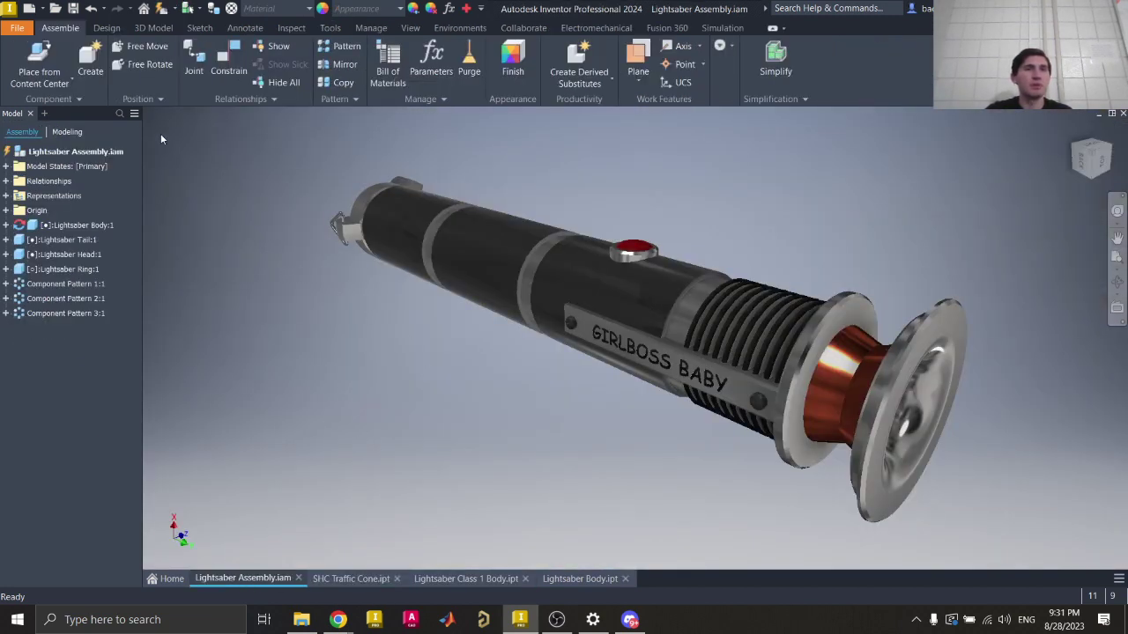
click(55, 84)
click(55, 84)
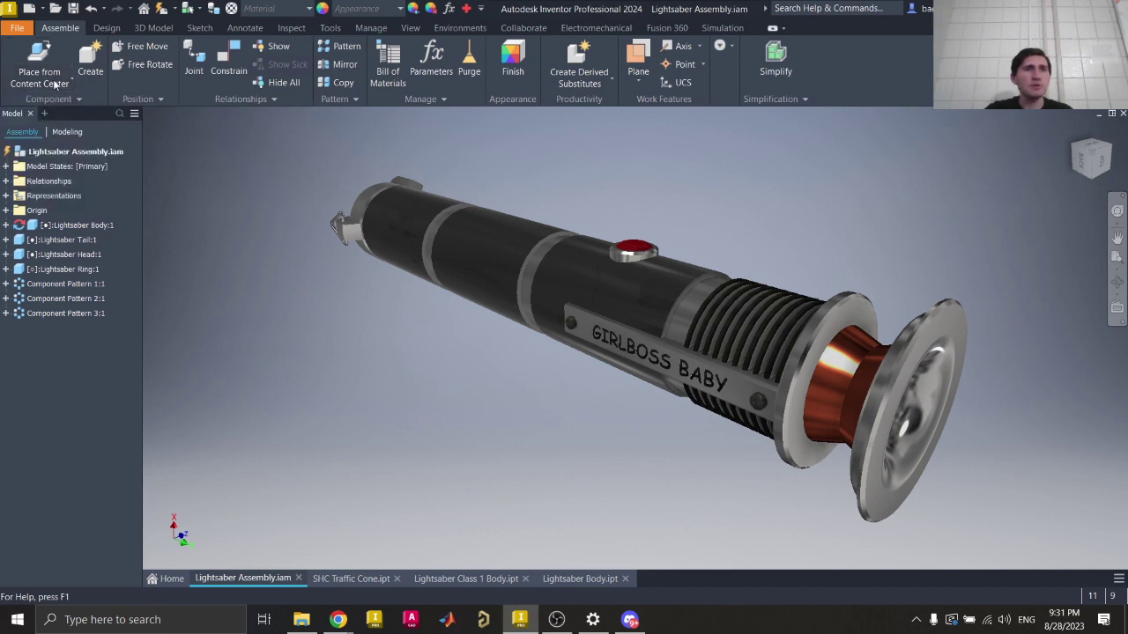
key(Escape)
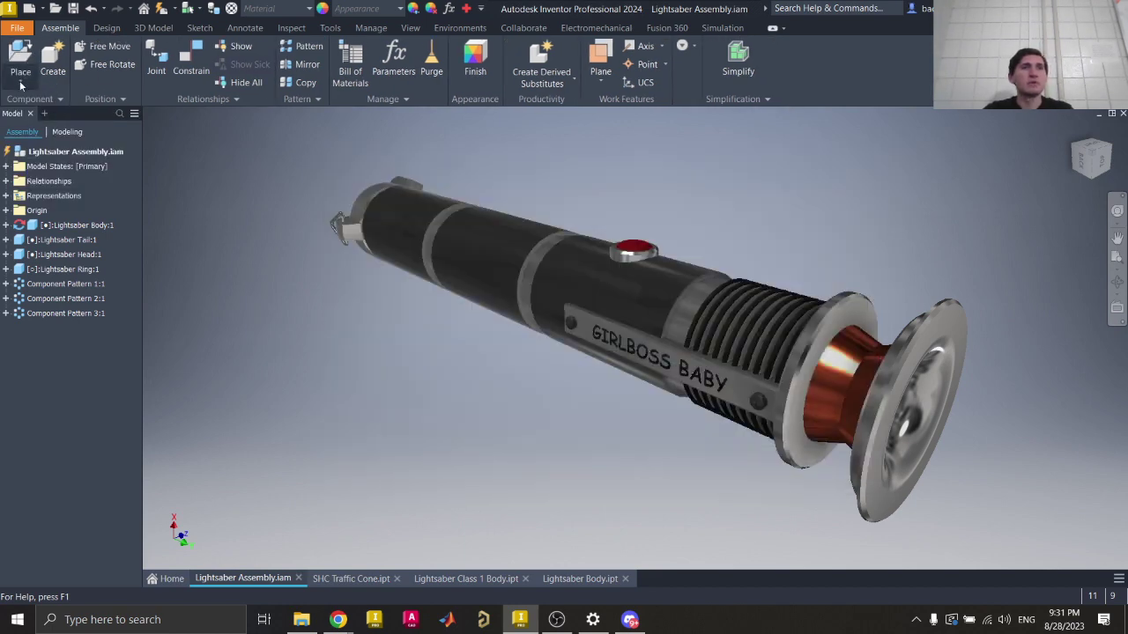
Step: Open Content Center and choose Broached Socket Head Cap Screw - Metric from the Socket Head bolts under Fasteners
click(21, 84)
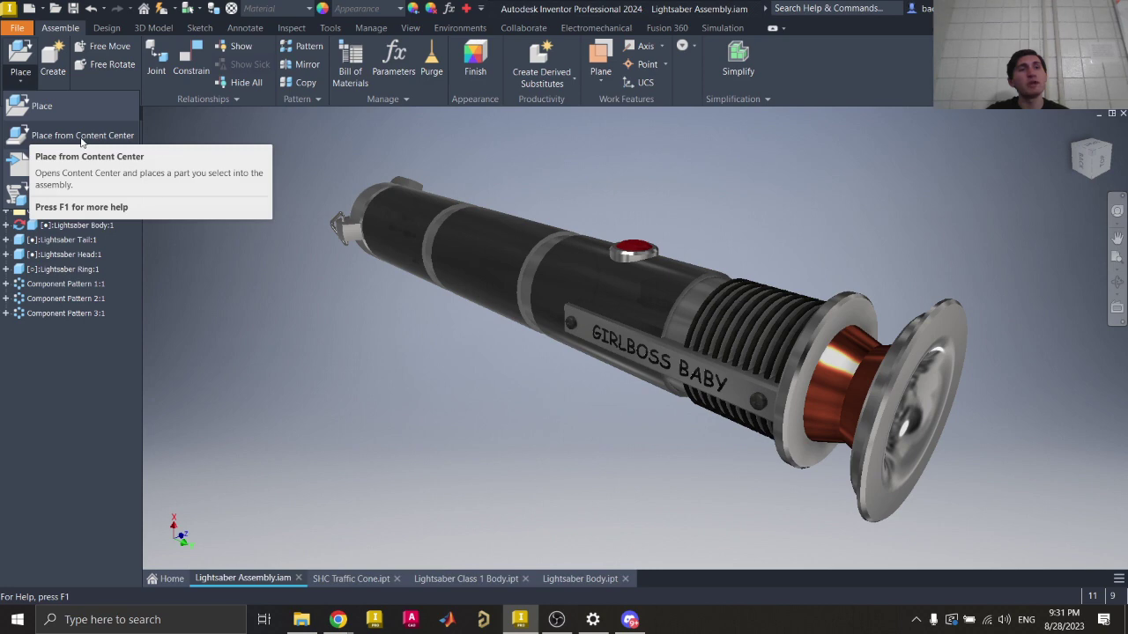
click(82, 136)
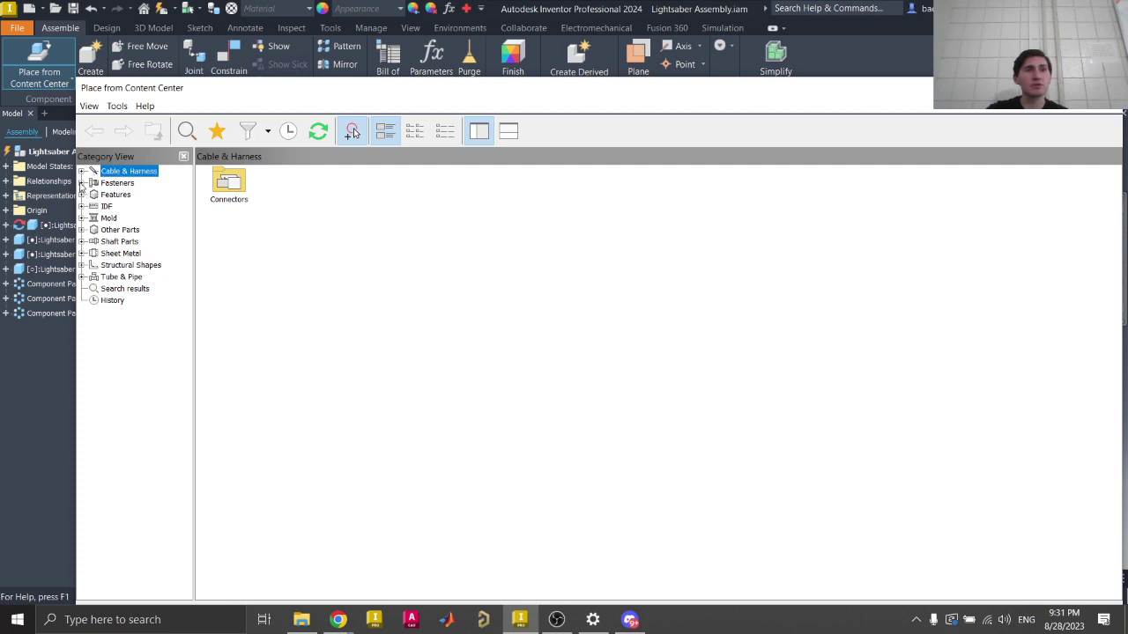
click(82, 182)
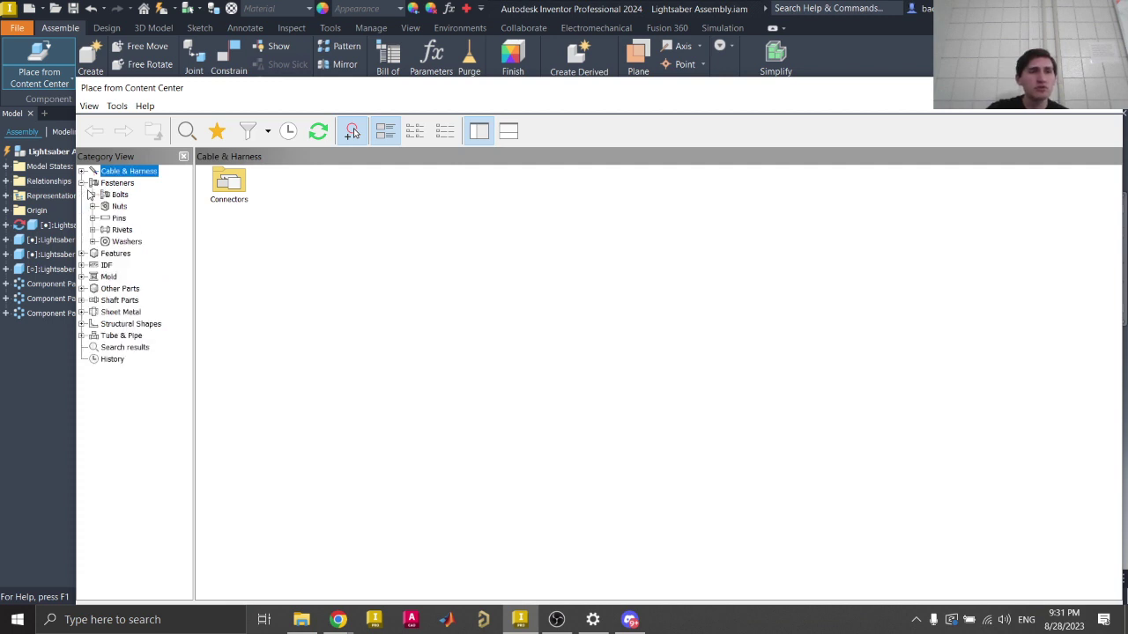
click(94, 195)
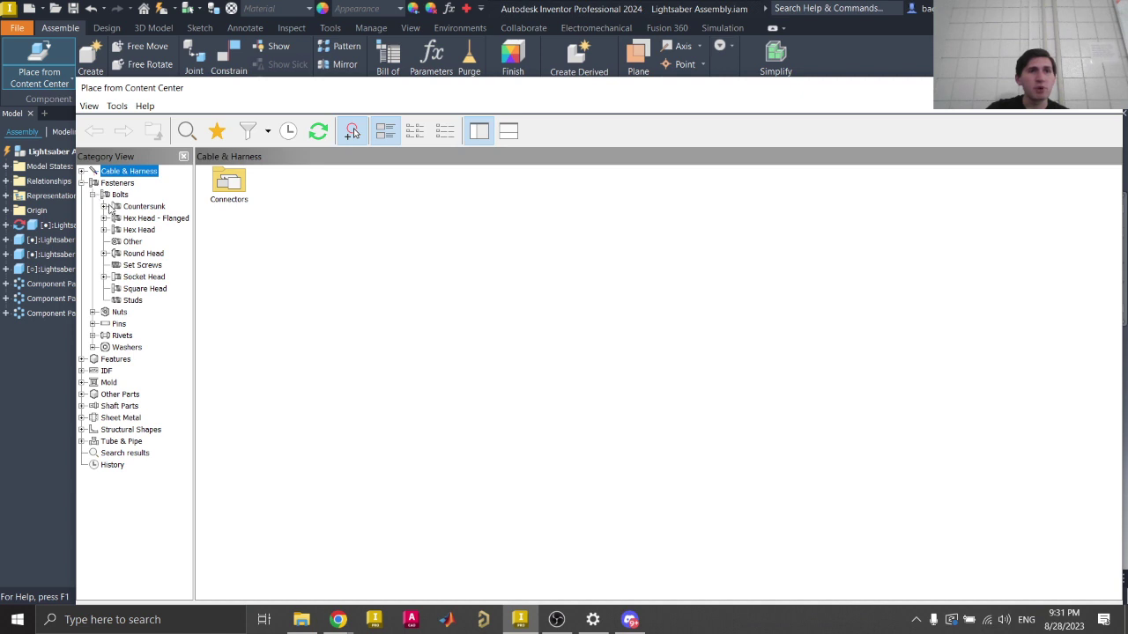
click(104, 277)
click(129, 290)
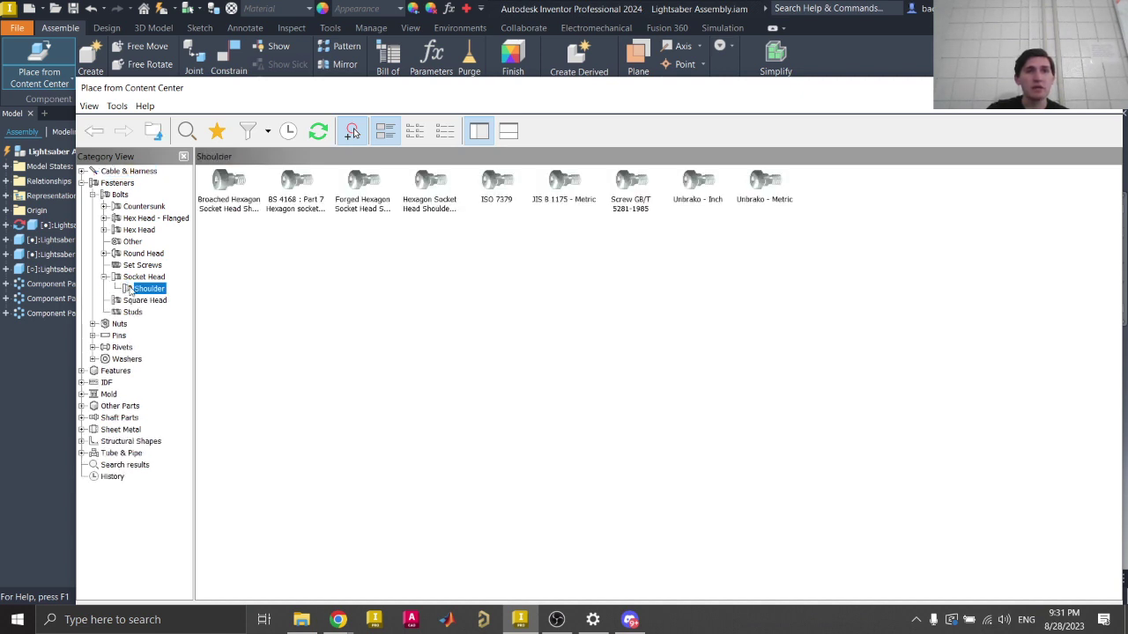
click(145, 277)
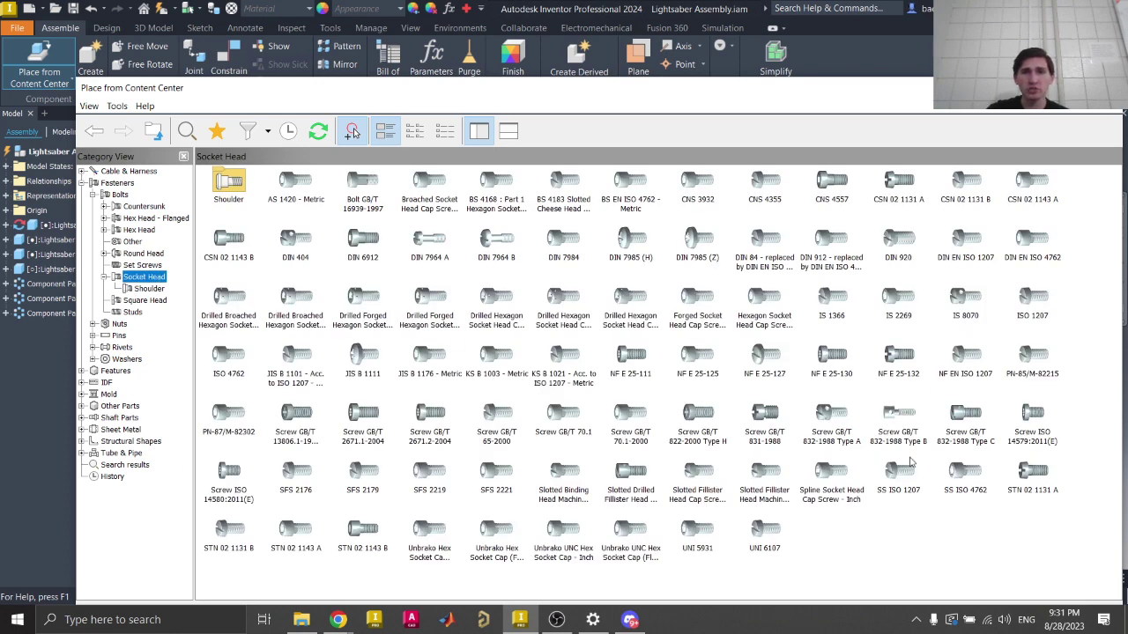
click(563, 301)
click(508, 304)
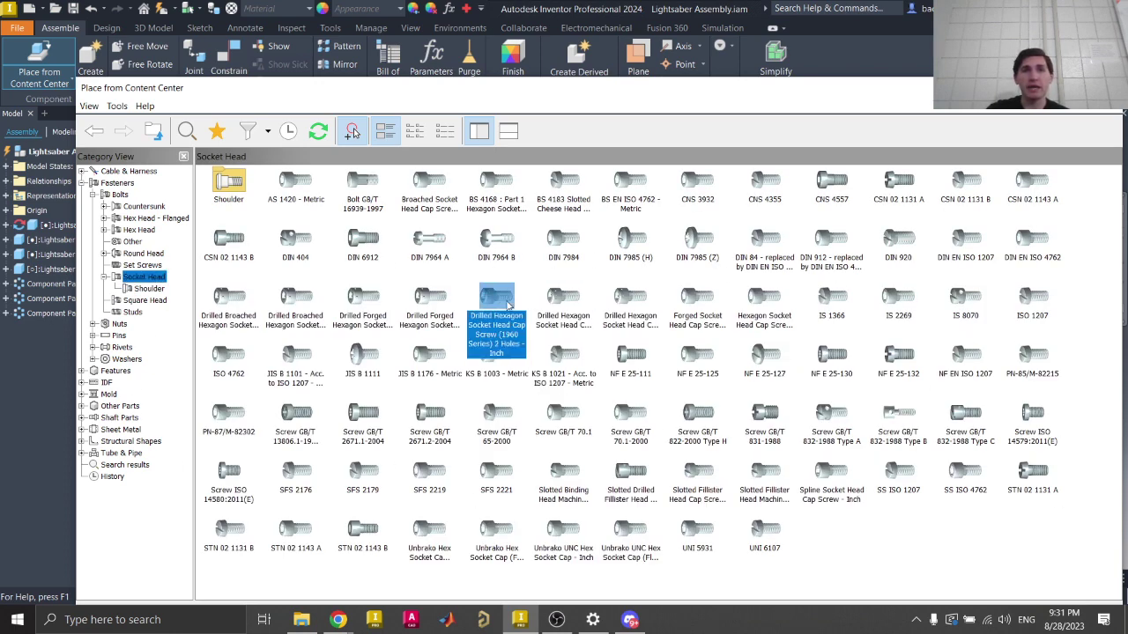
click(425, 180)
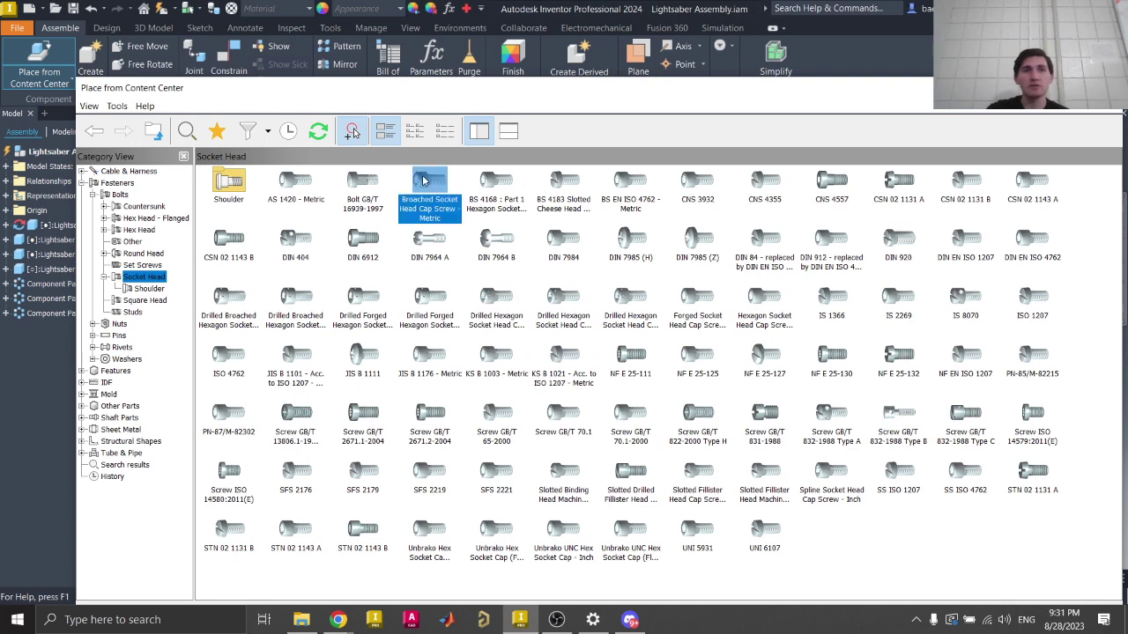
double_click(425, 180)
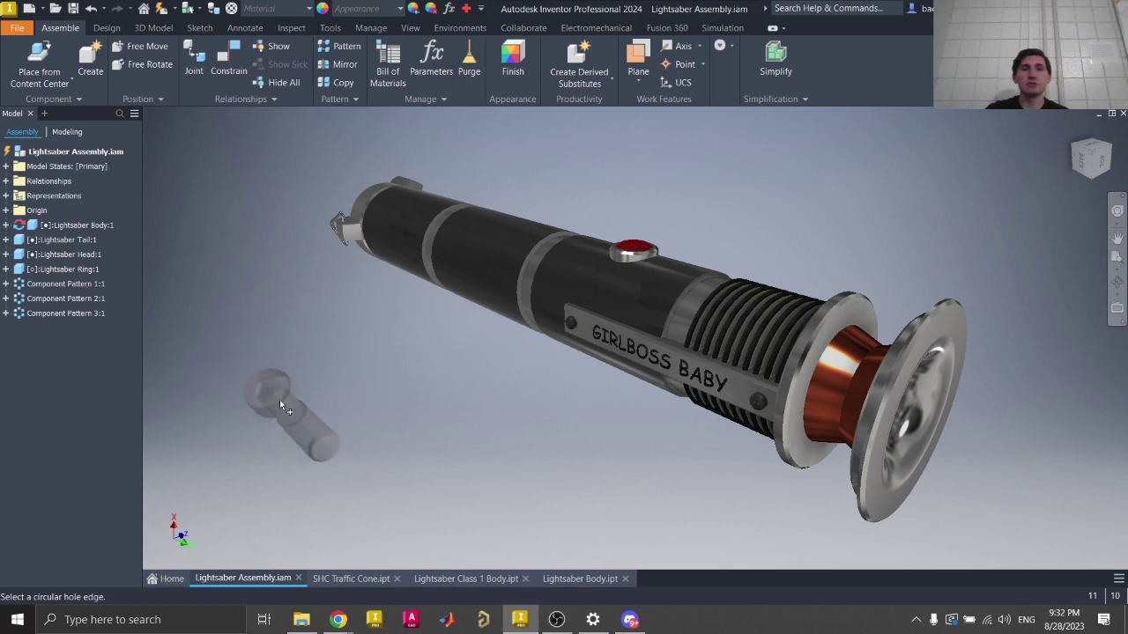
Step: Size the socket head cap screw as M3 with a 10 mm nominal length and place one in empty space beside the lightsaber
click(392, 392)
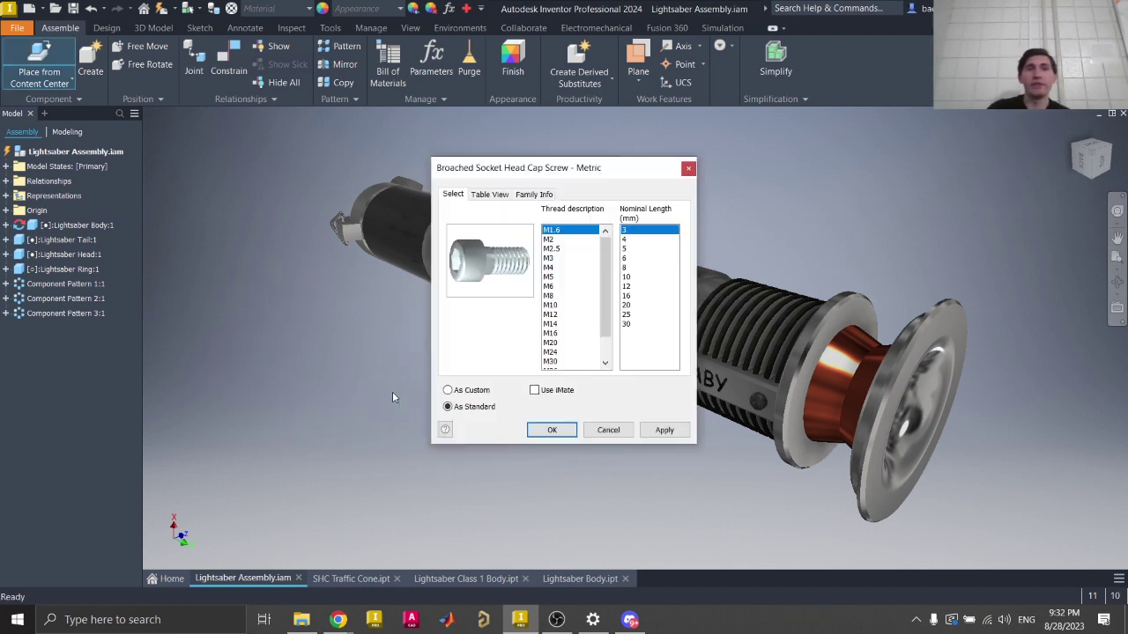
scroll(573, 333, down, 1)
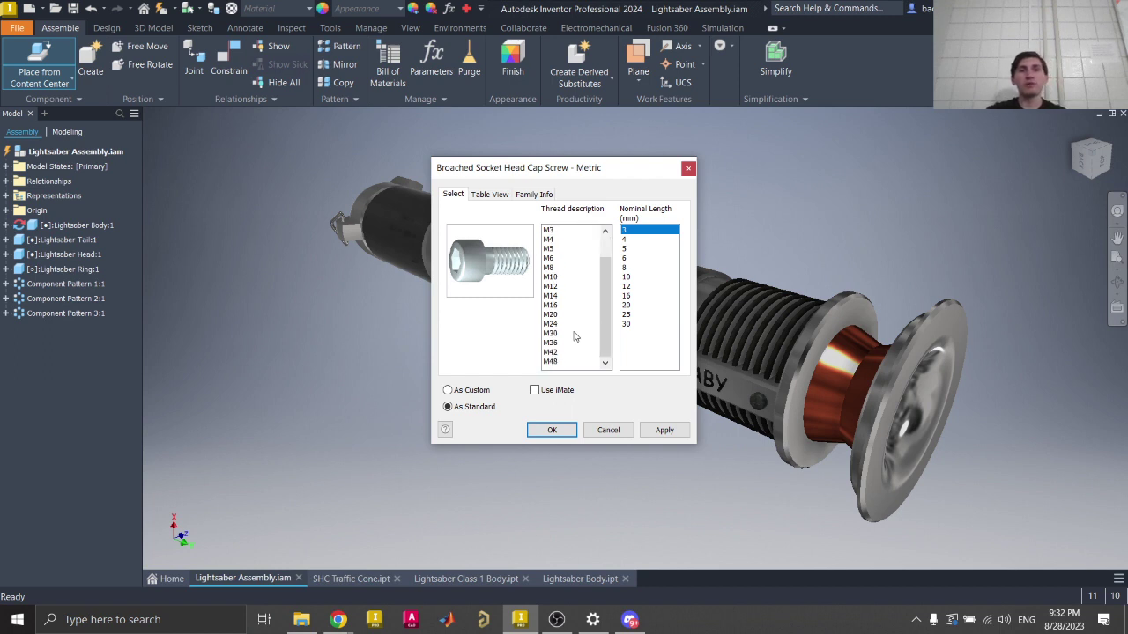
scroll(573, 333, up, 1)
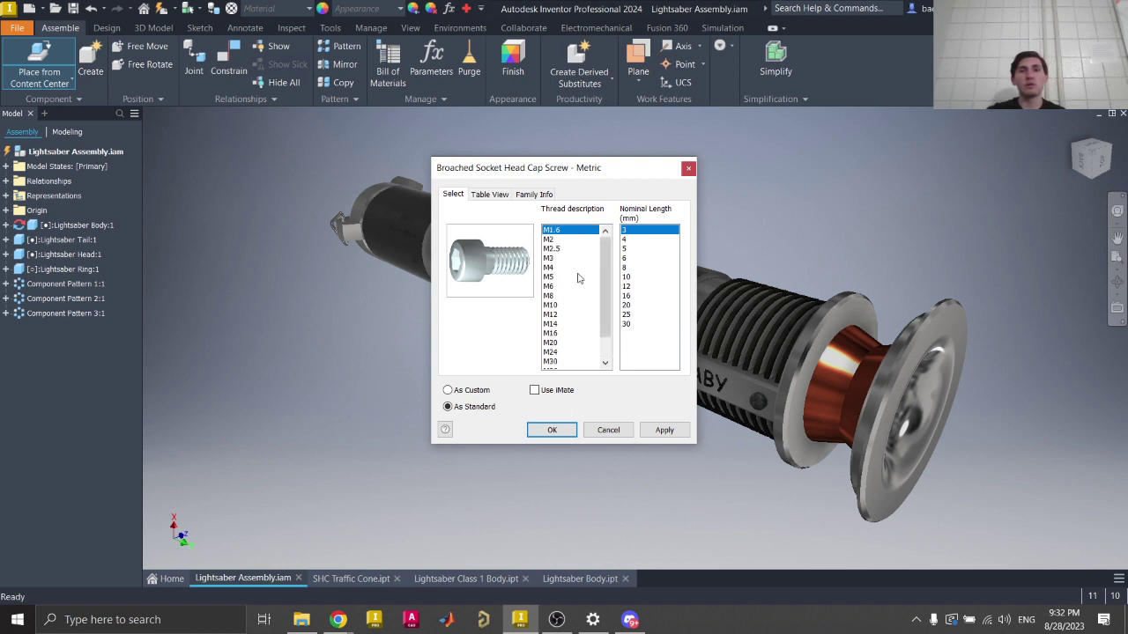
click(549, 259)
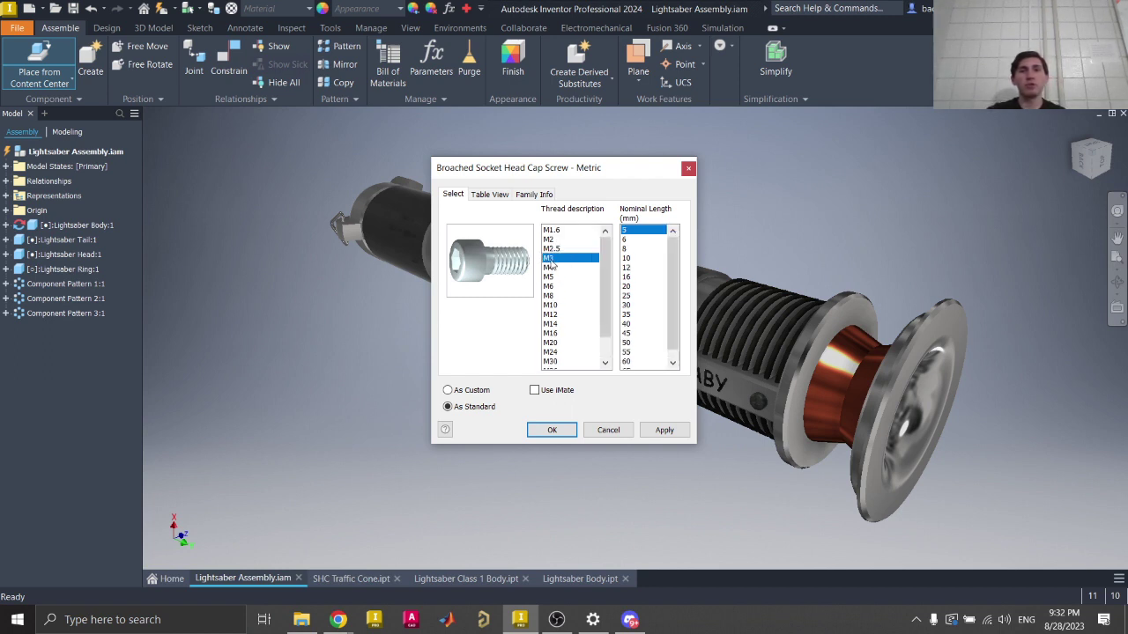
click(631, 258)
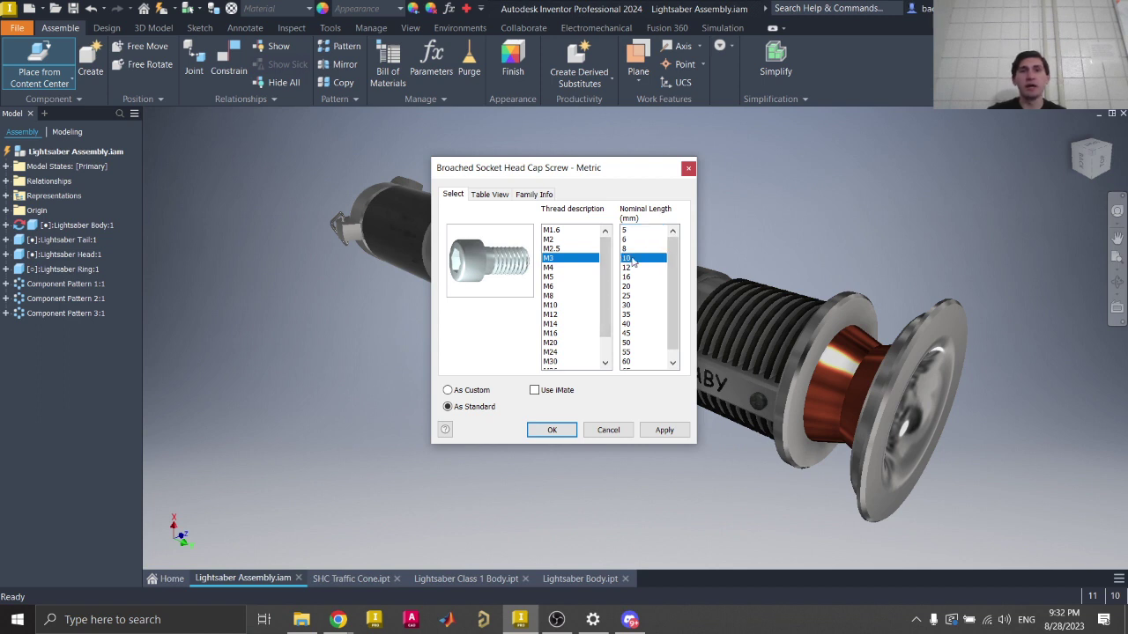
click(665, 431)
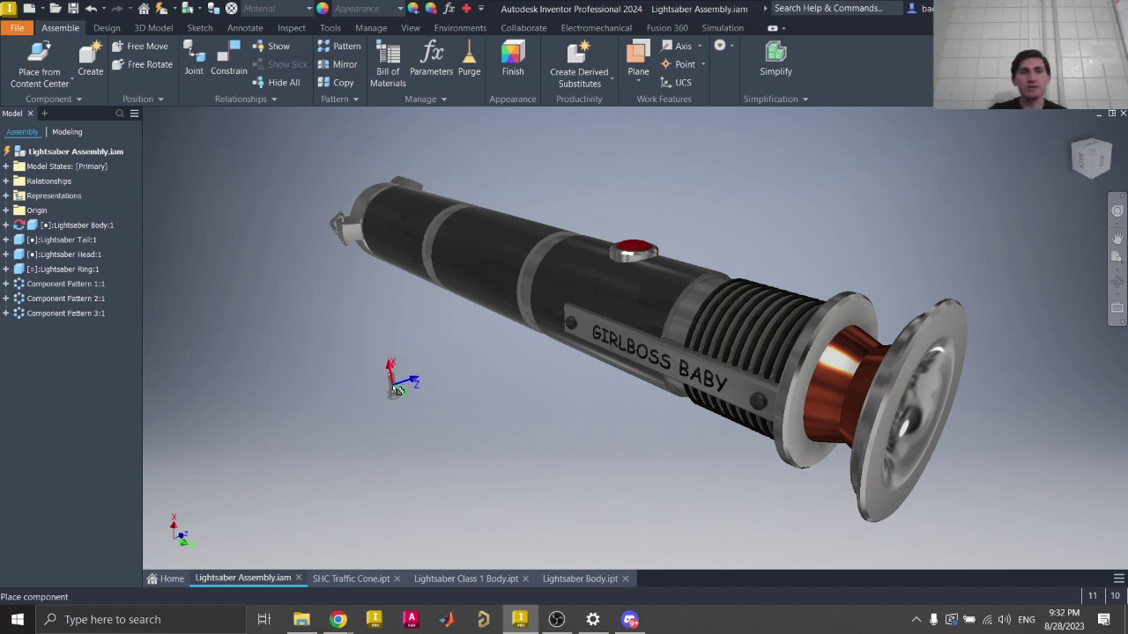
click(394, 385)
key(Escape)
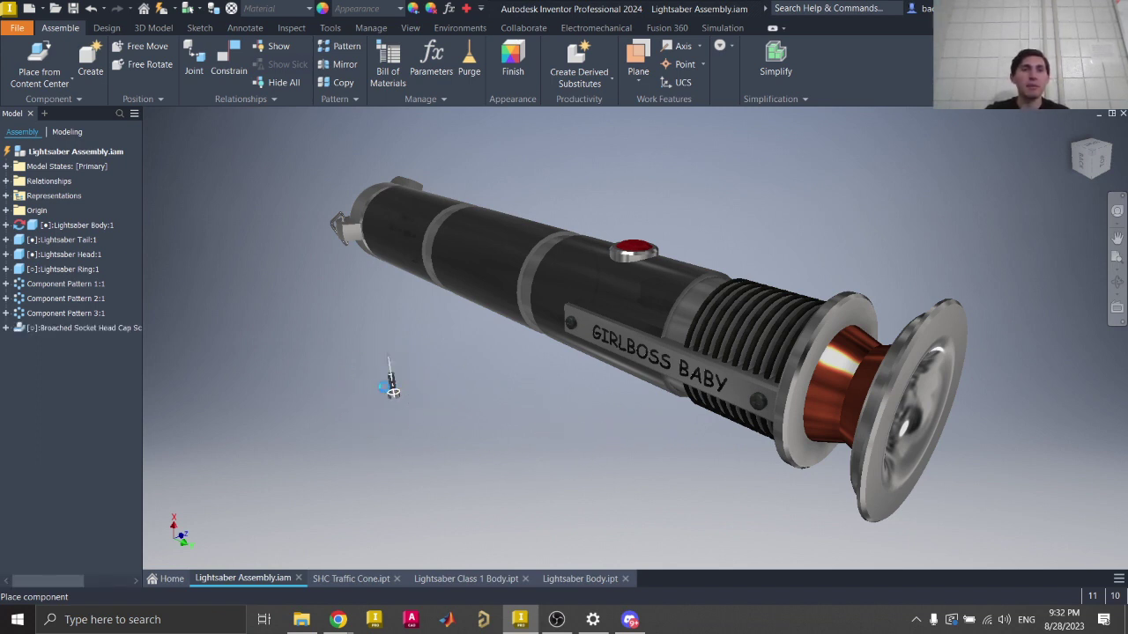
Step: Inspect the placed cap screw up close and beside the lightsaber, dismissing the screw size options and Content Center
scroll(389, 397, up, 8)
double_click(391, 319)
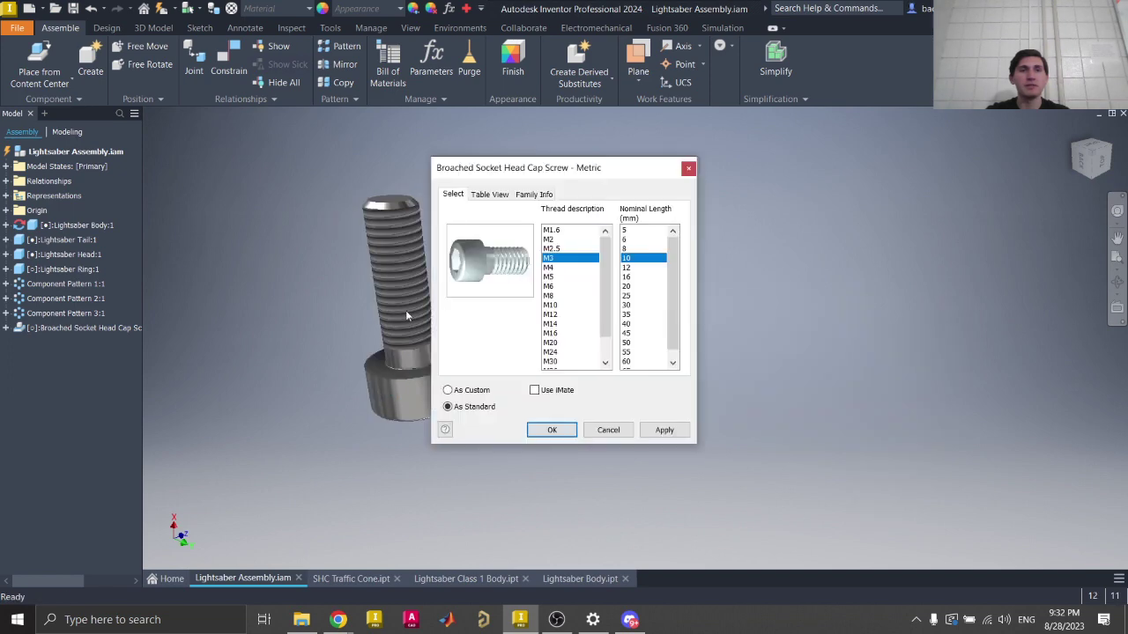
click(690, 170)
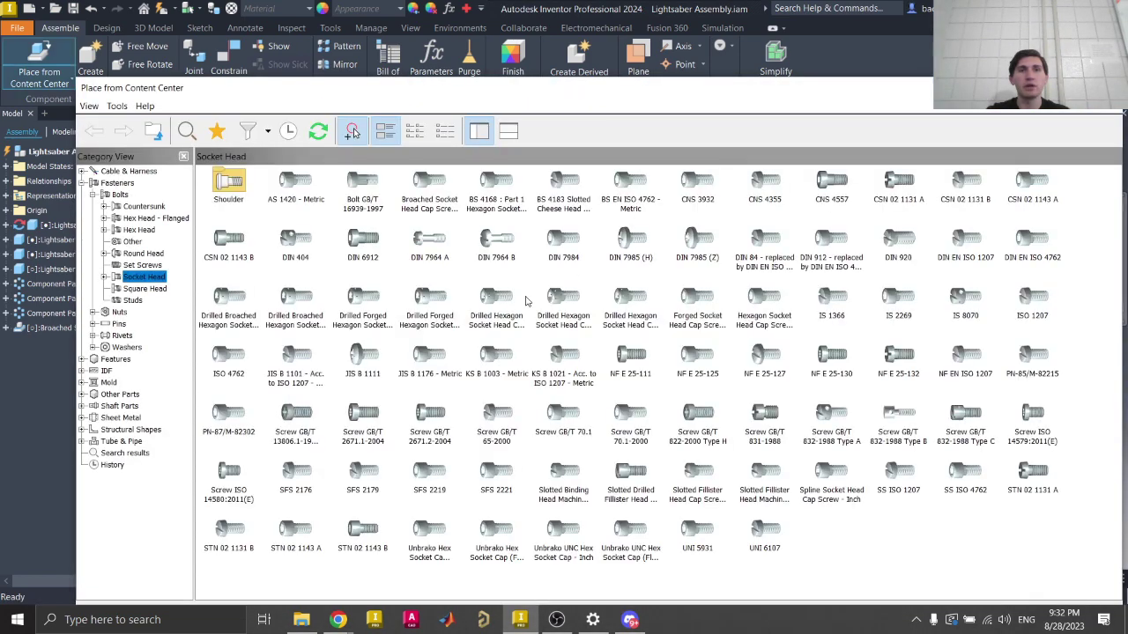
click(1110, 88)
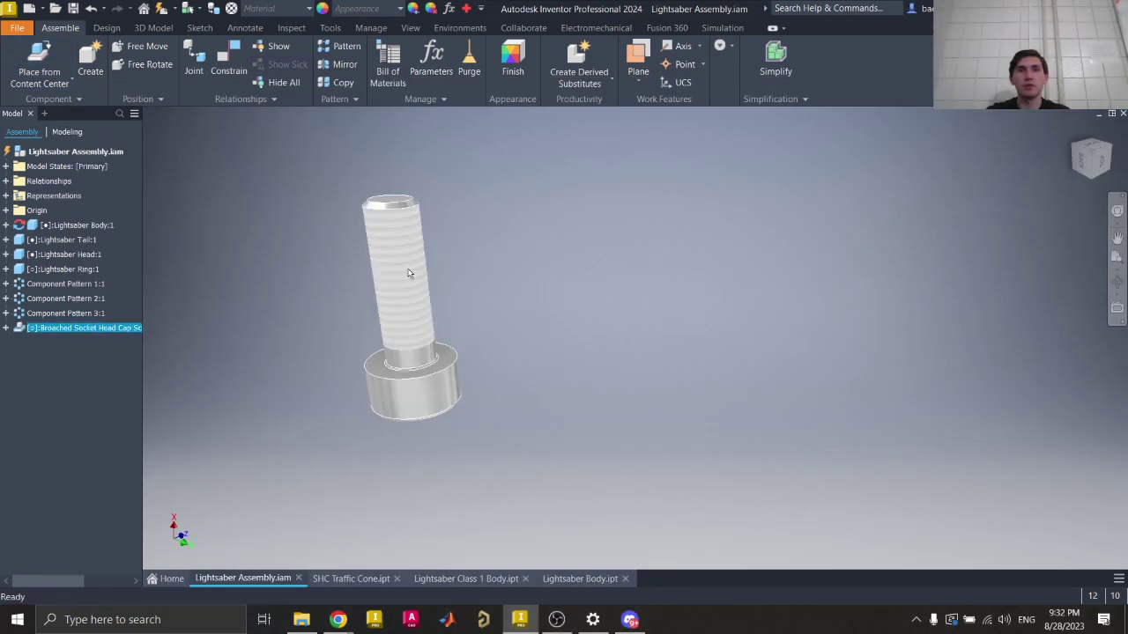
click(412, 277)
scroll(568, 335, up, 5)
click(634, 370)
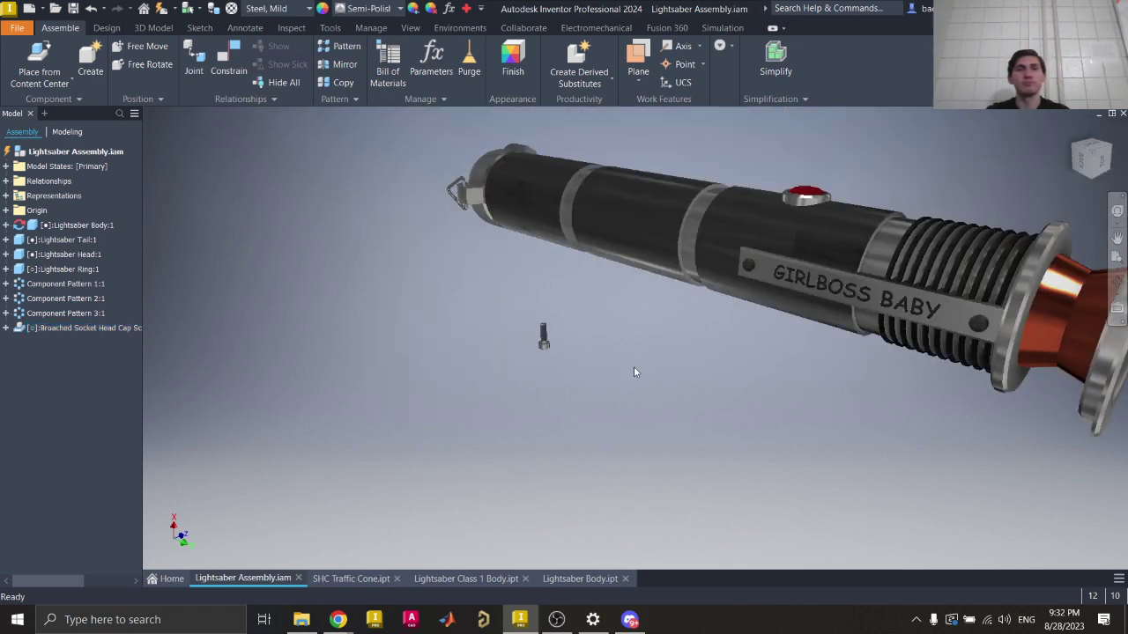
Step: Switch to Chrome and go through slides 45 to 48 on assembly design in the Intro to CAD Class 2023 presentation
mouse_move(351, 607)
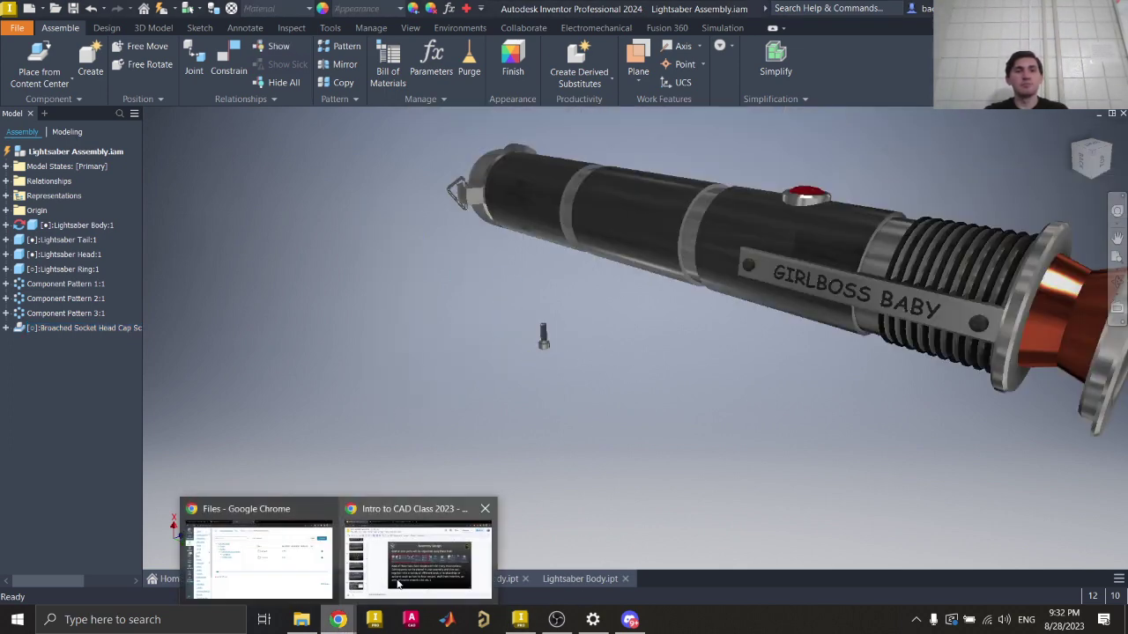
click(418, 553)
key(Down)
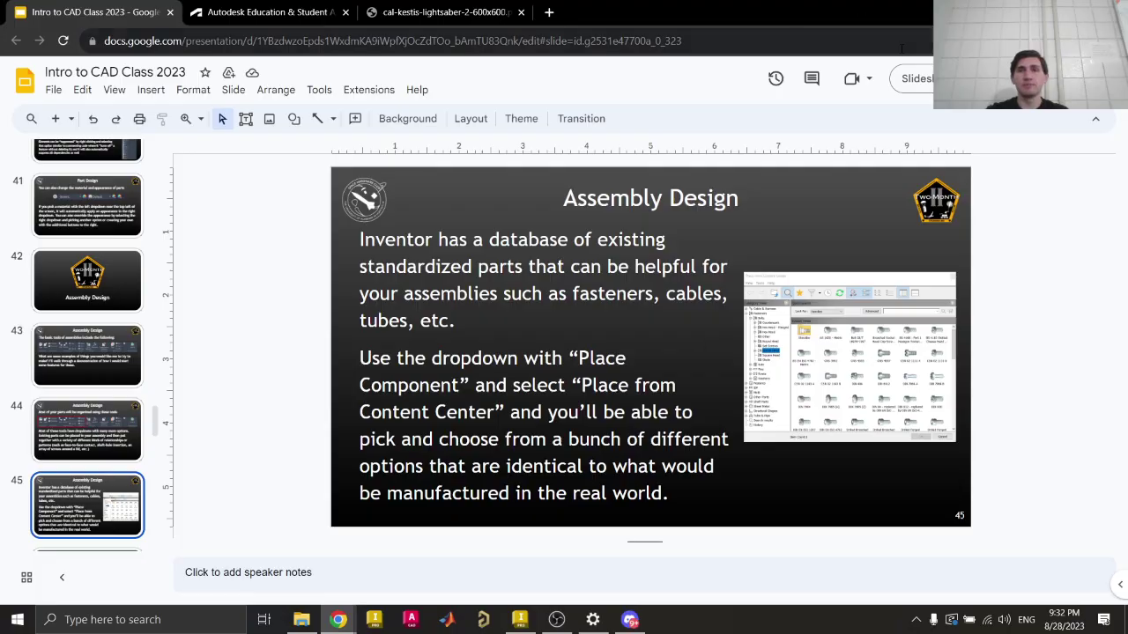
click(910, 79)
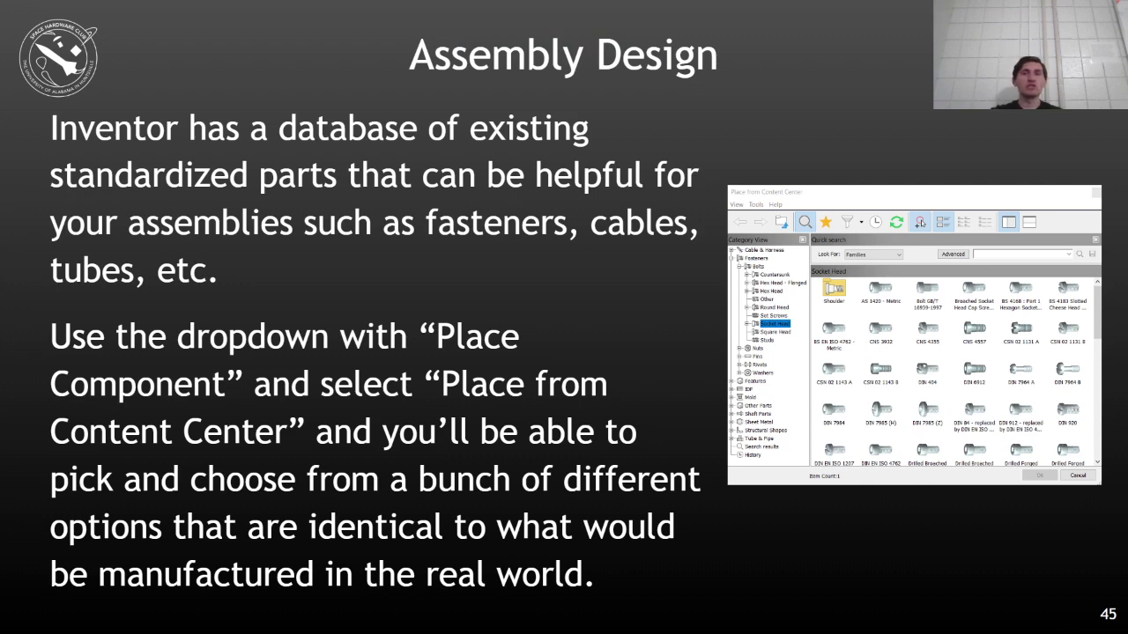
key(Right)
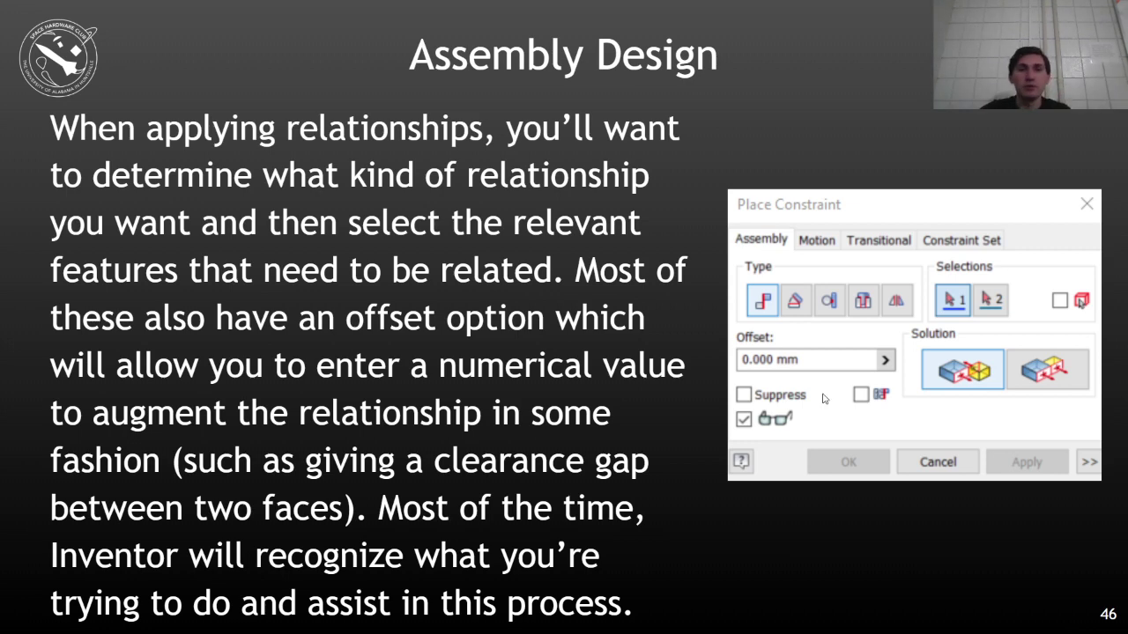
key(Escape)
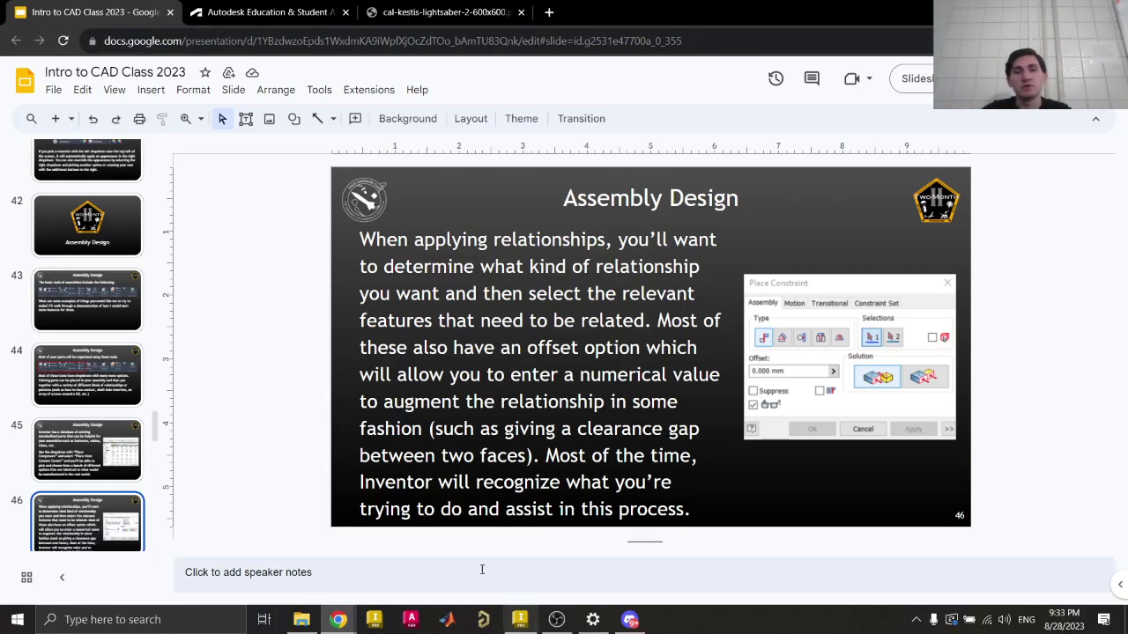
scroll(88, 396, down, 3)
click(94, 351)
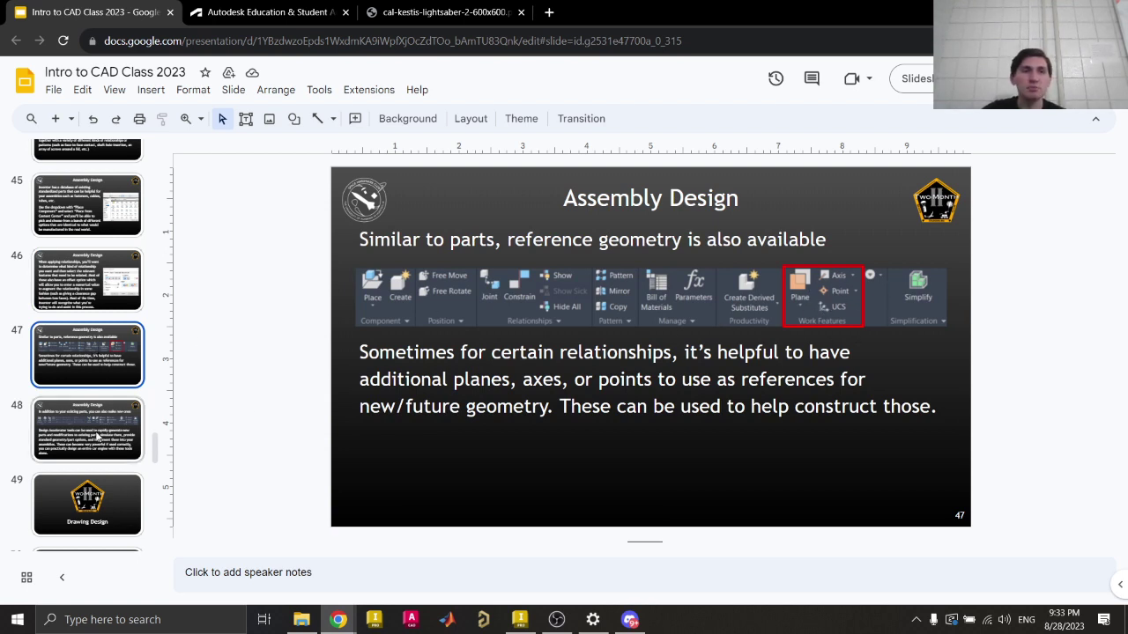
click(99, 436)
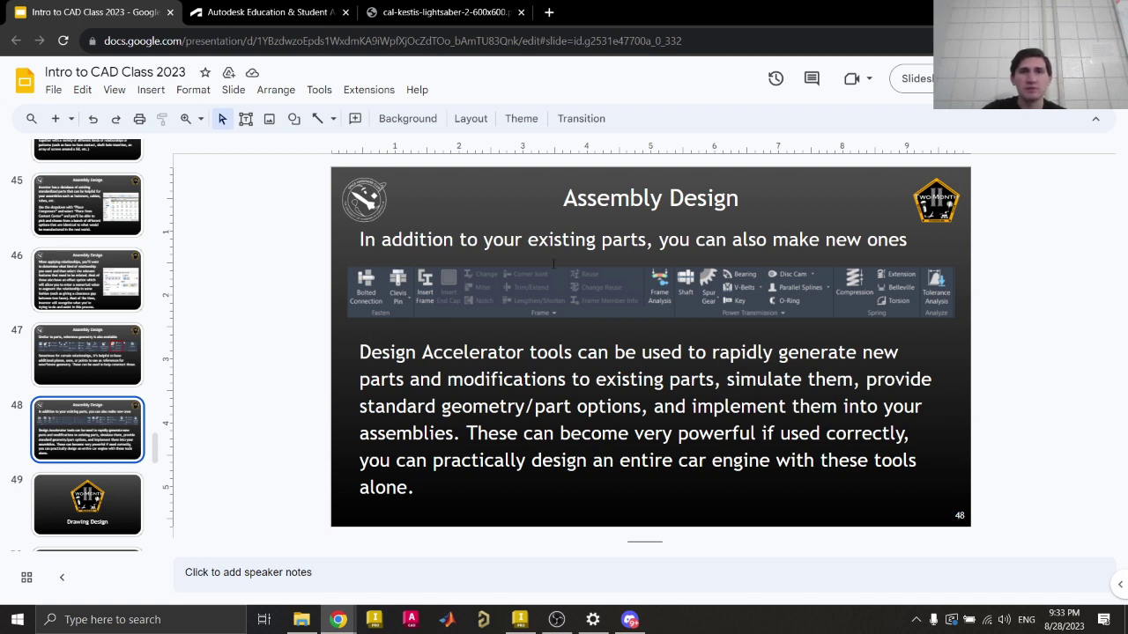
Step: Switch back to Inventor, delete the cap screw from Lightsaber Assembly.iam and return the assembly to its home view
click(520, 620)
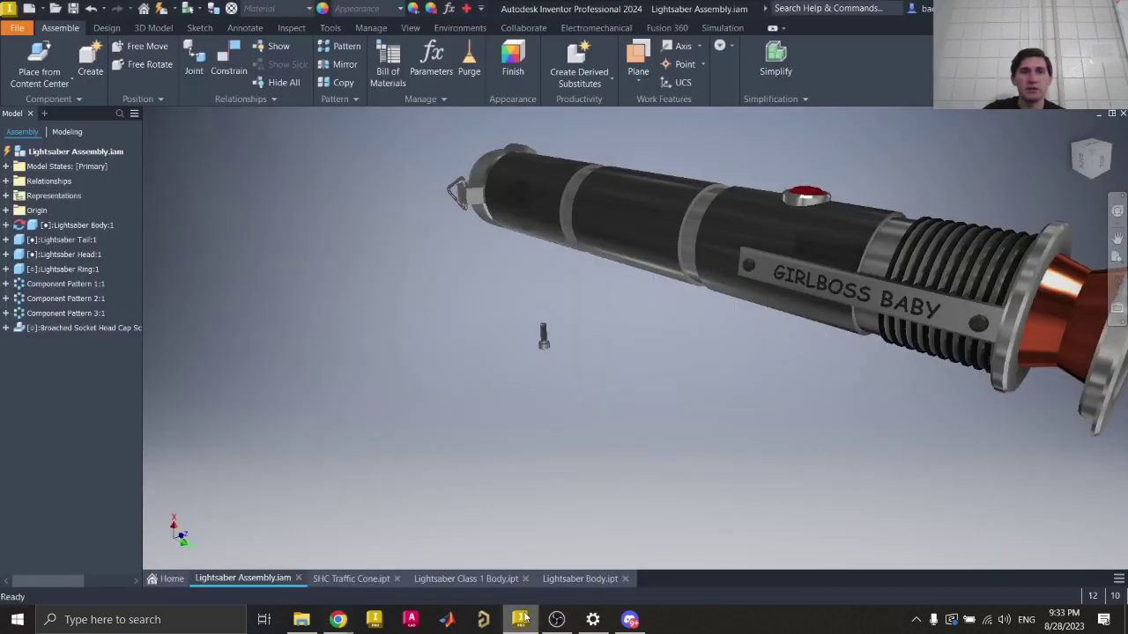
click(545, 341)
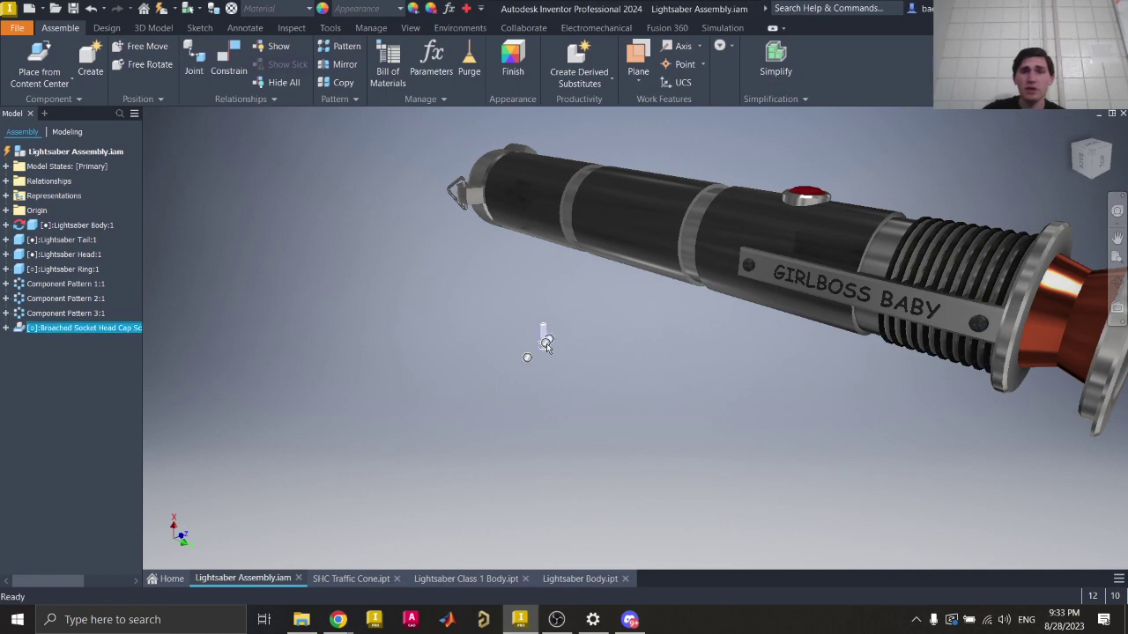
key(Delete)
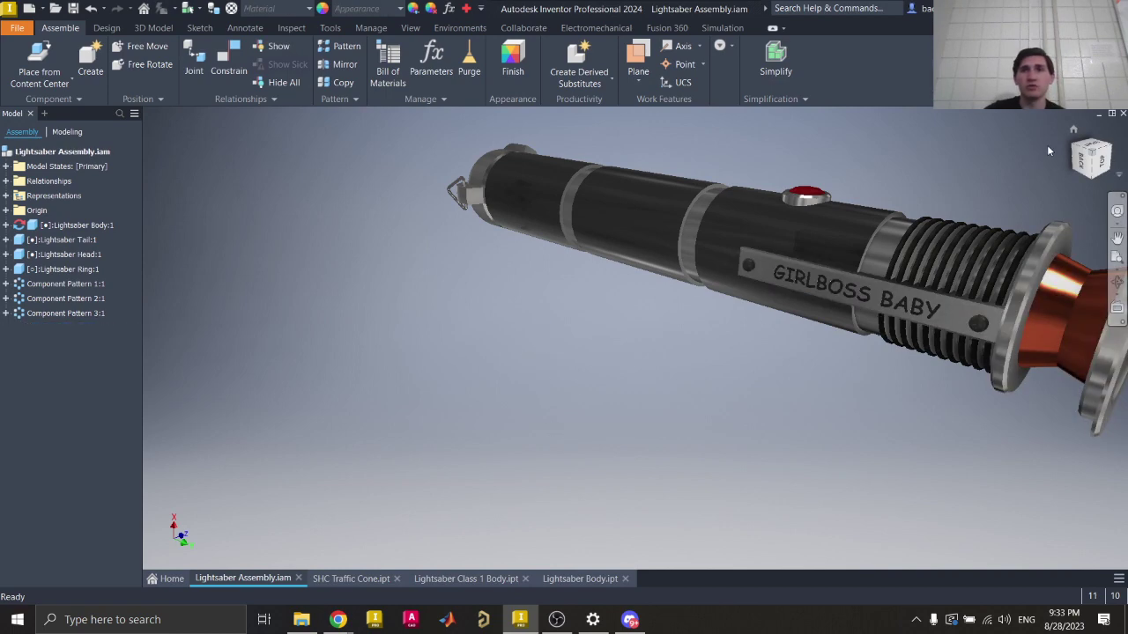
click(1073, 129)
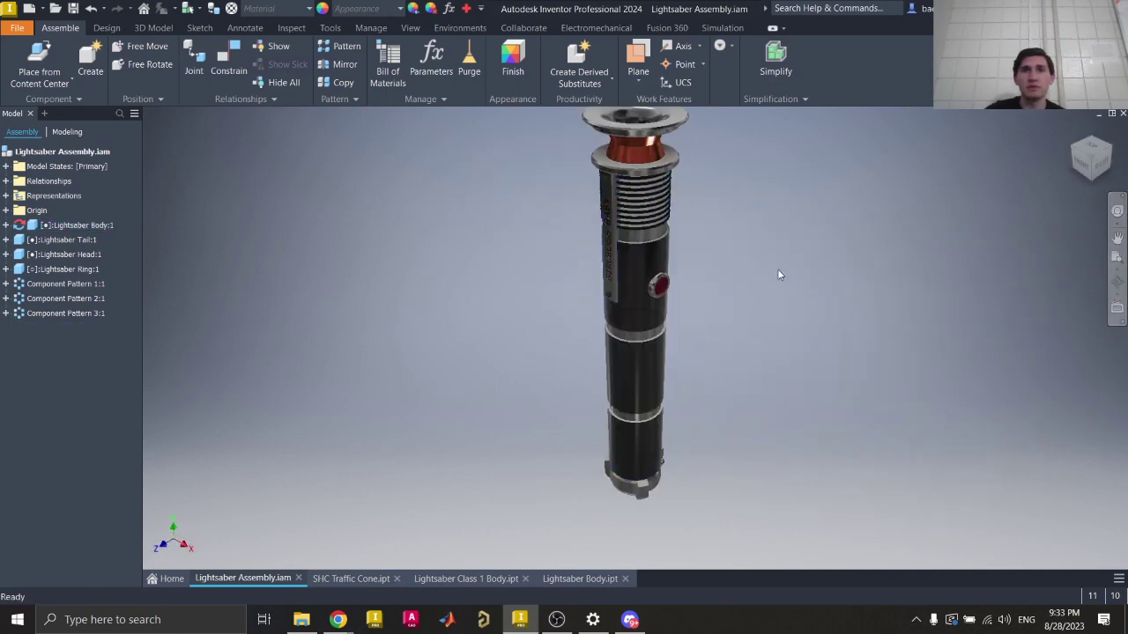
middle_drag(822, 224, 807, 253)
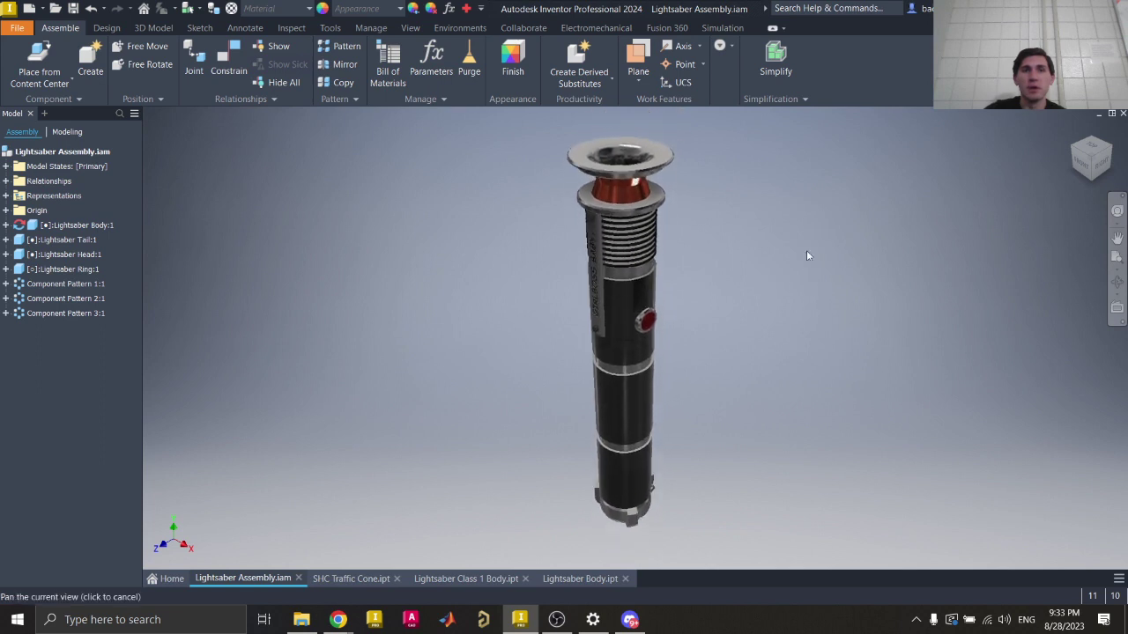
Step: Switch to Lightsaber Class 1 Body.ipt and create a new assembly from the metric Standard (mm).iam template
click(467, 579)
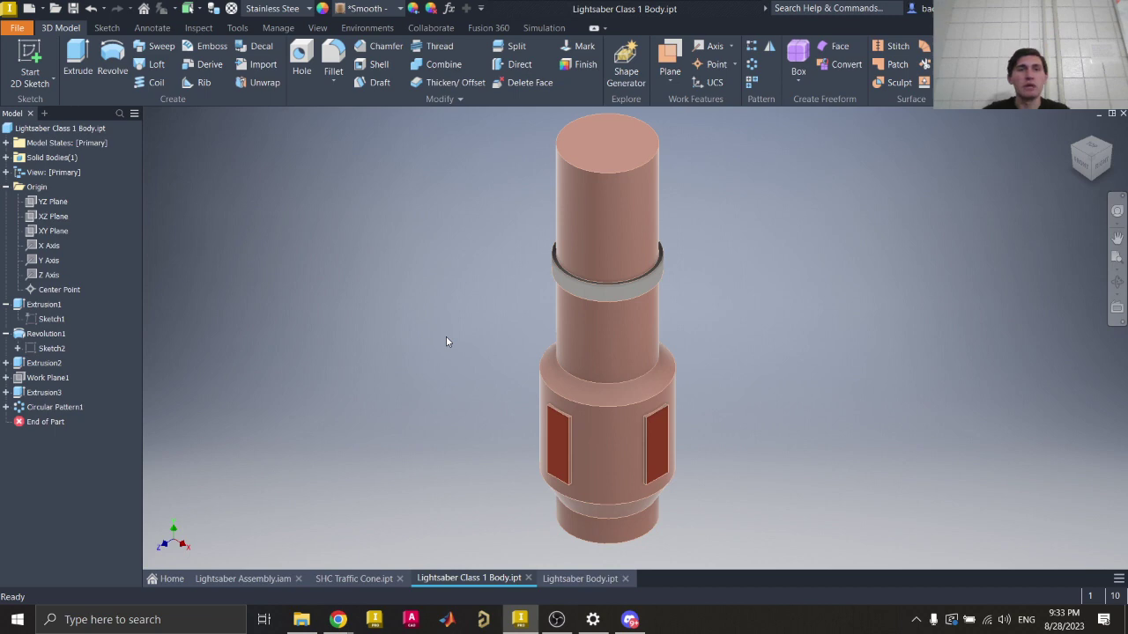
click(15, 29)
click(39, 83)
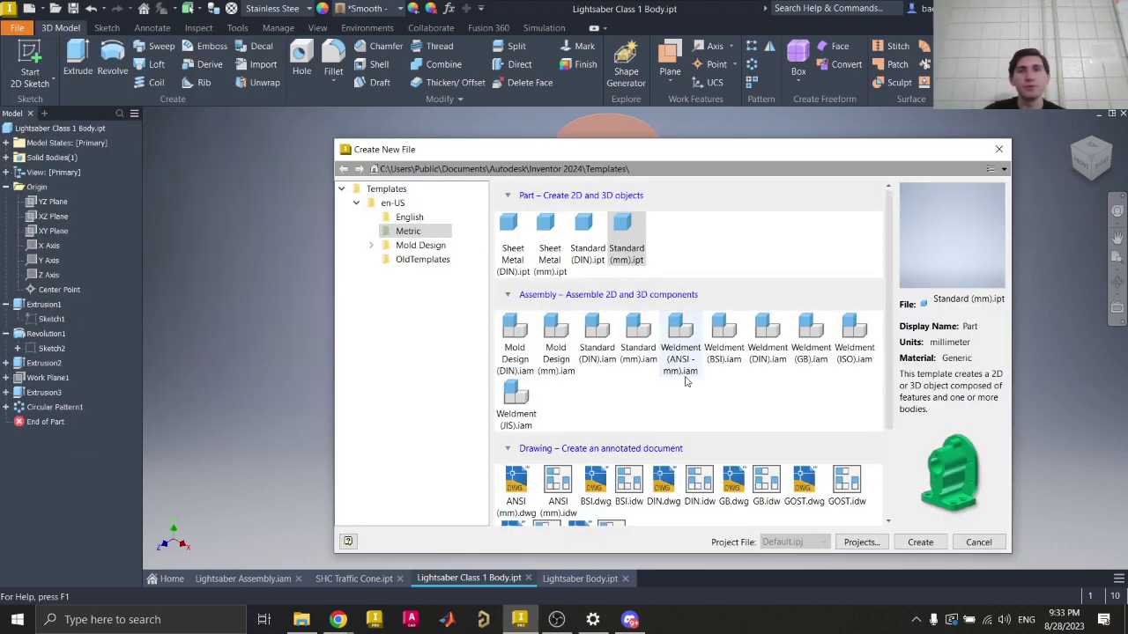
click(625, 237)
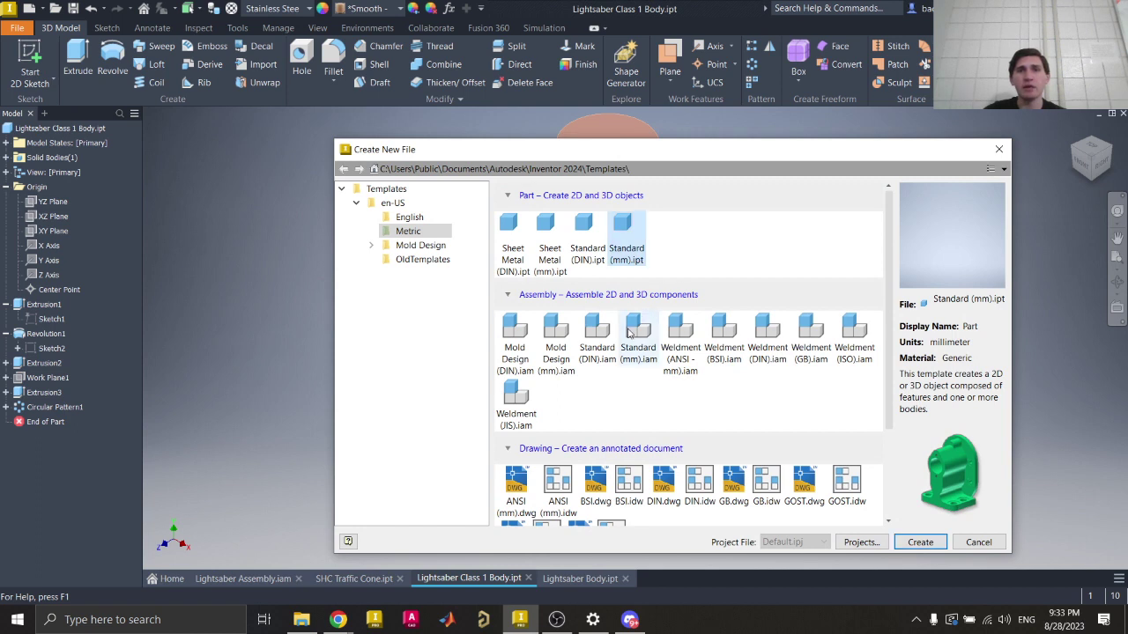
click(632, 333)
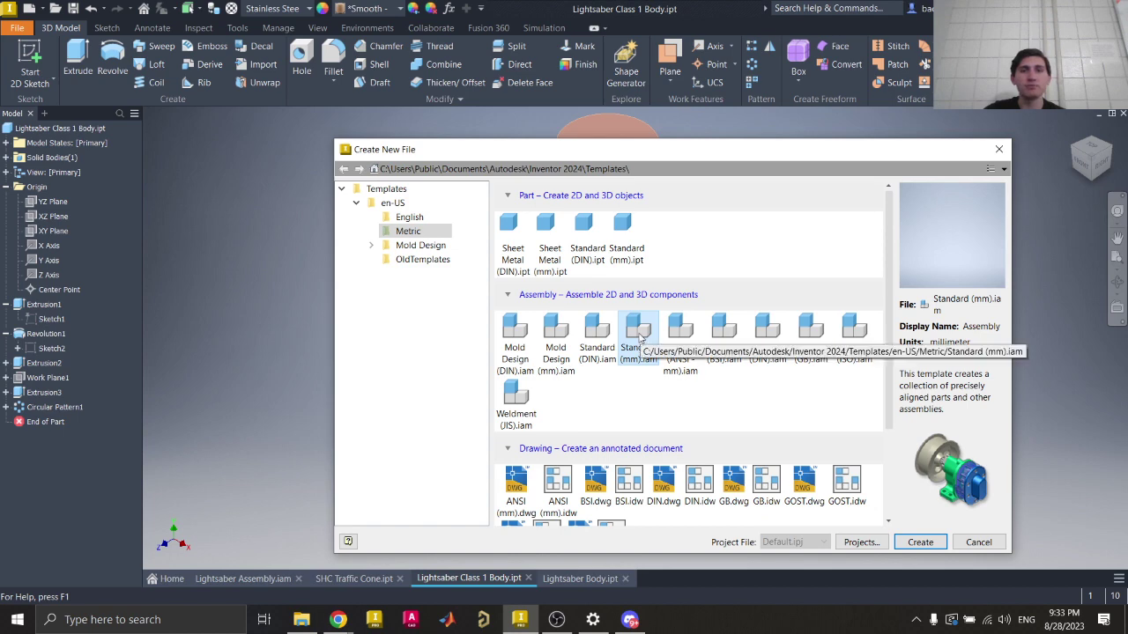
double_click(640, 337)
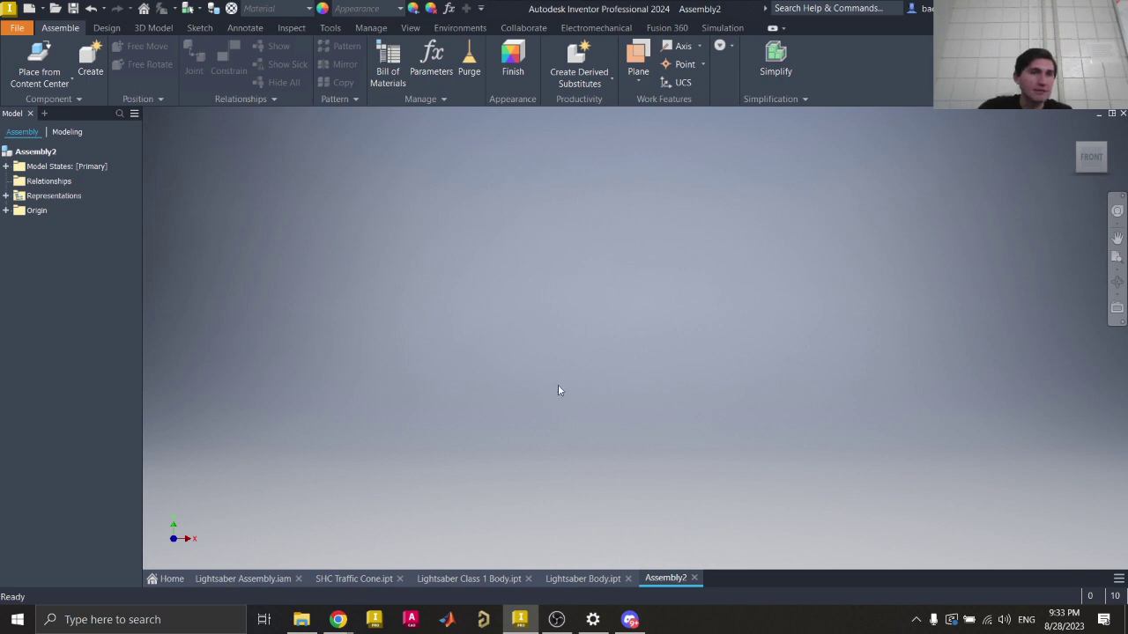
Step: Start placing a component from file and browse to the Lightsaber Class 1 folder inside Intro to CAD Demo Models
click(53, 82)
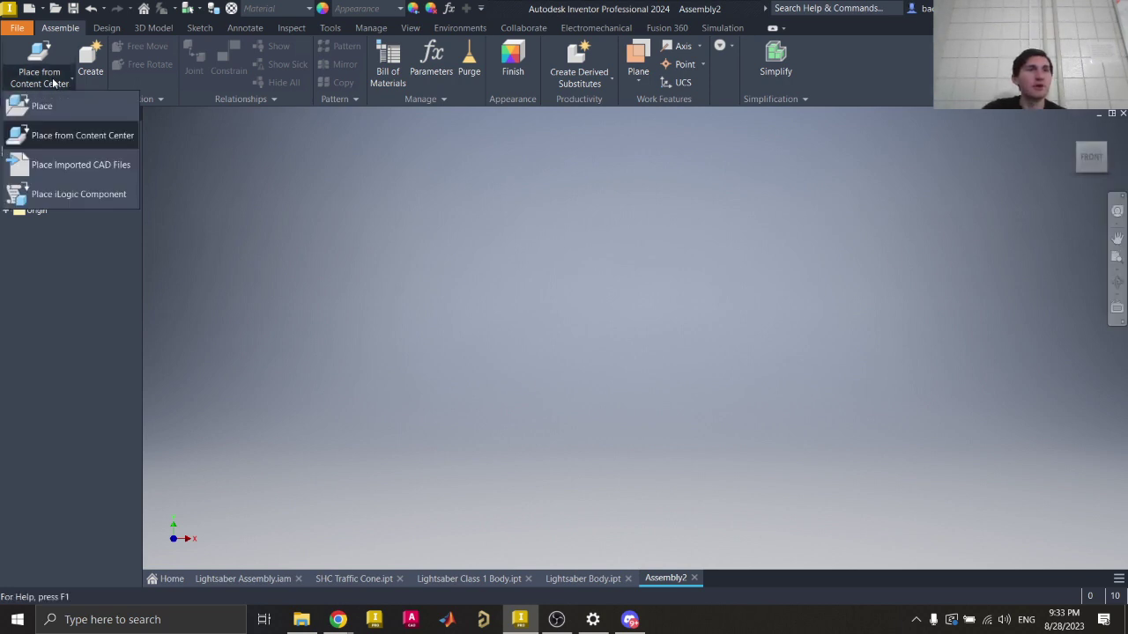
click(42, 106)
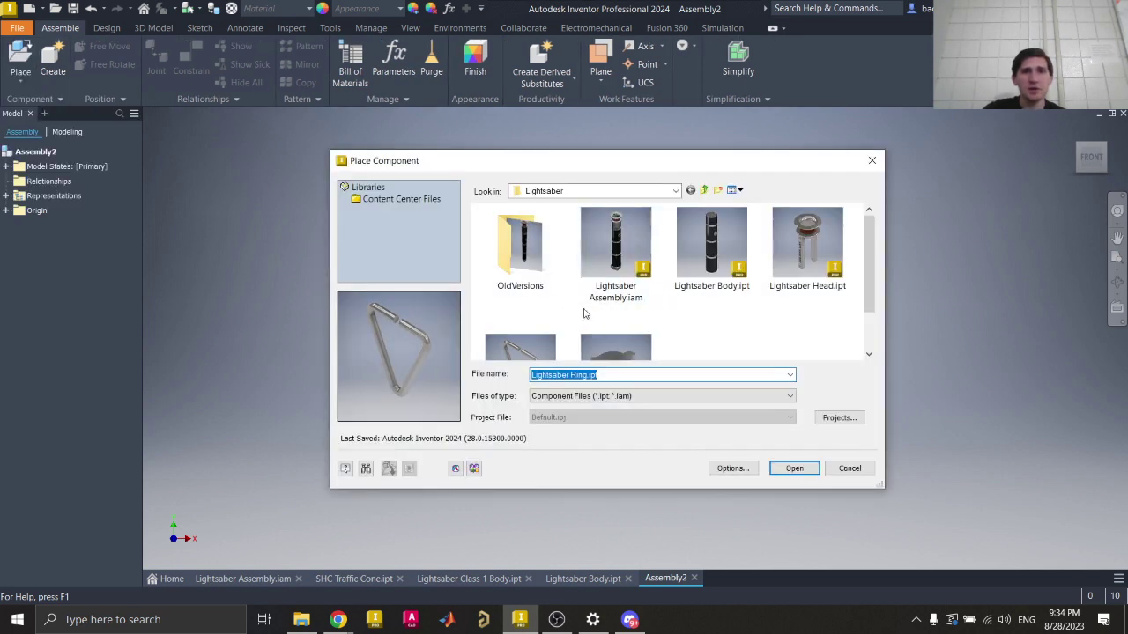
scroll(705, 297, down, 1)
scroll(584, 280, up, 1)
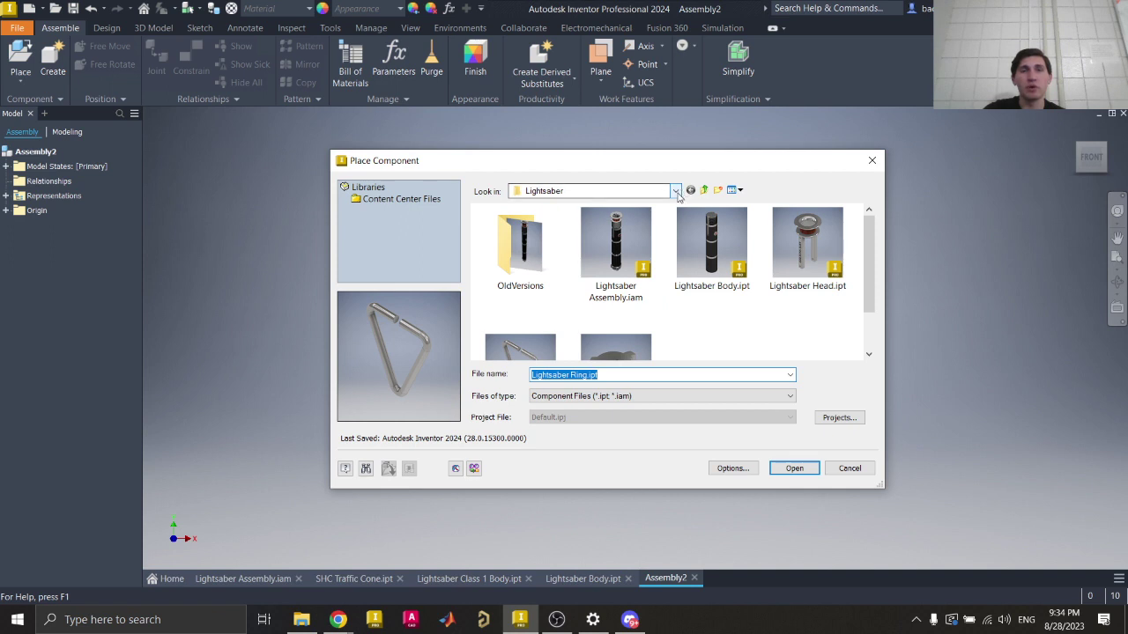
click(675, 192)
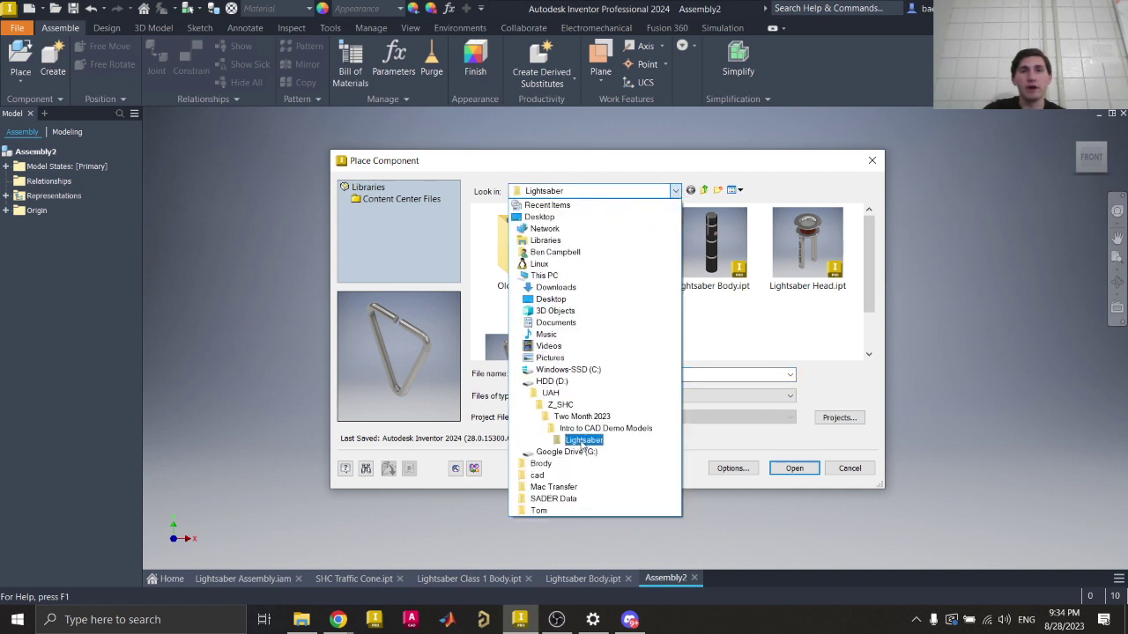
click(604, 428)
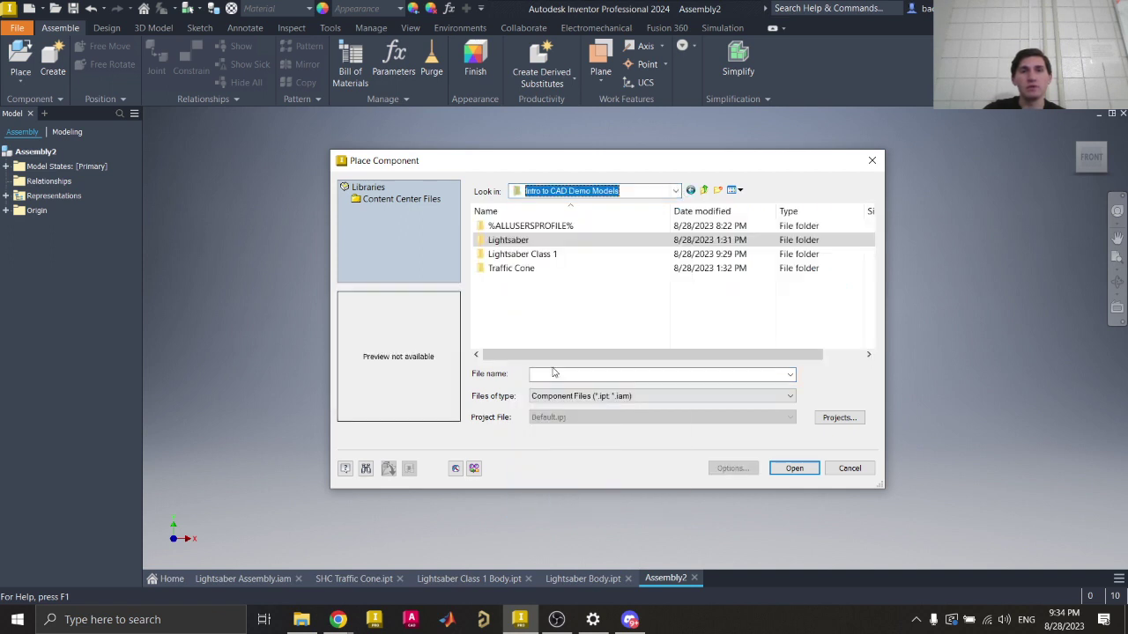
double_click(509, 255)
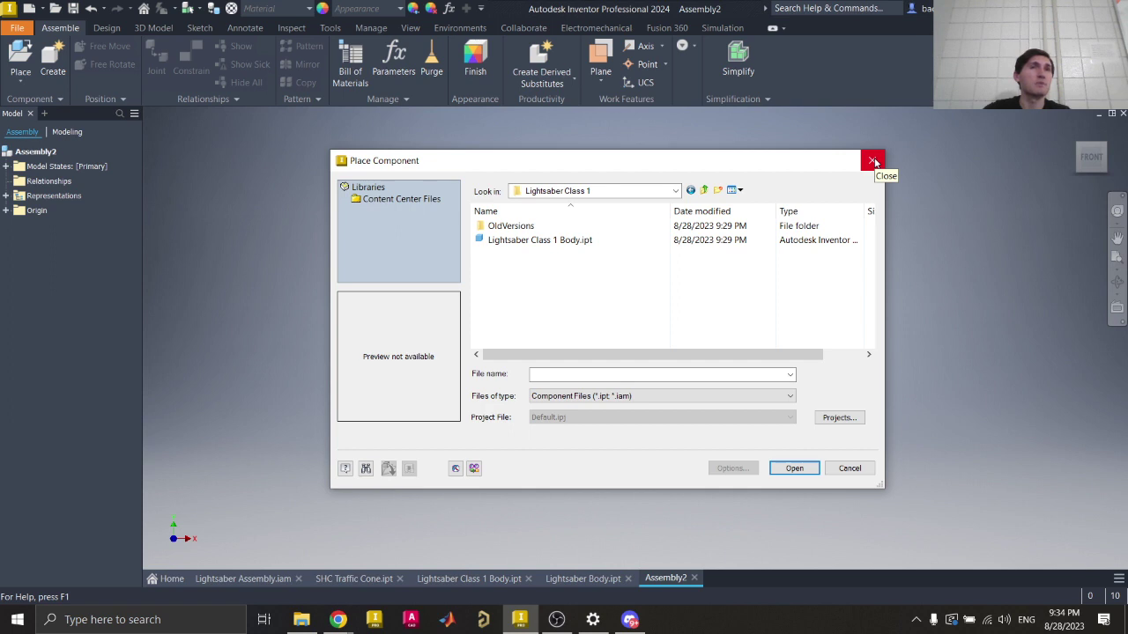
Step: Place a single instance of Lightsaber Class 1 Body.ipt in the assembly and end the placement
click(545, 243)
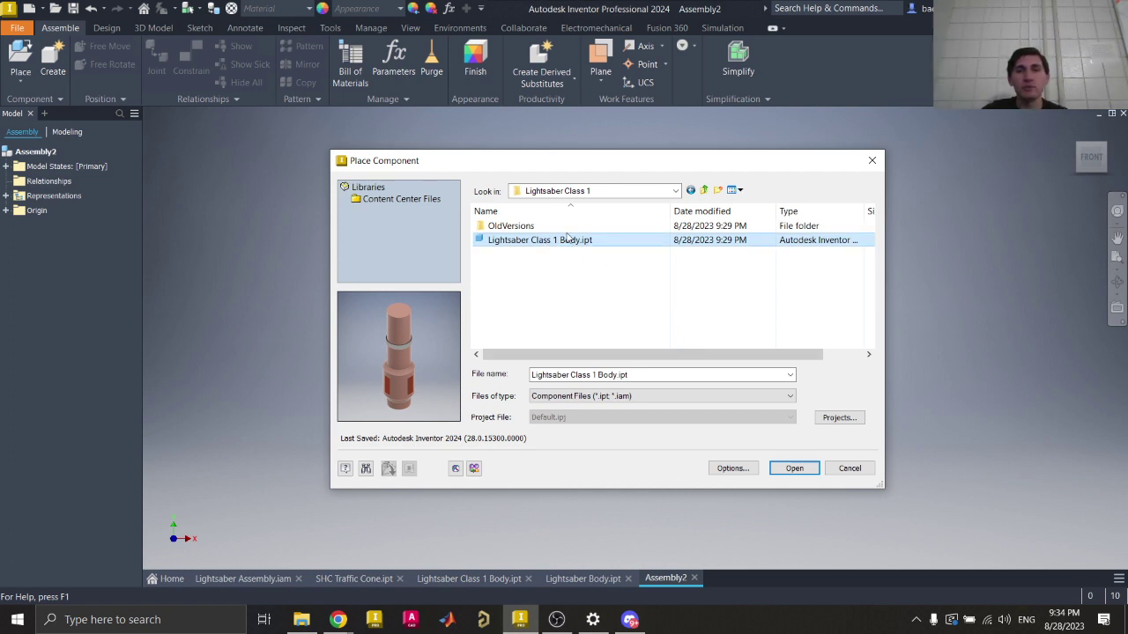
click(794, 468)
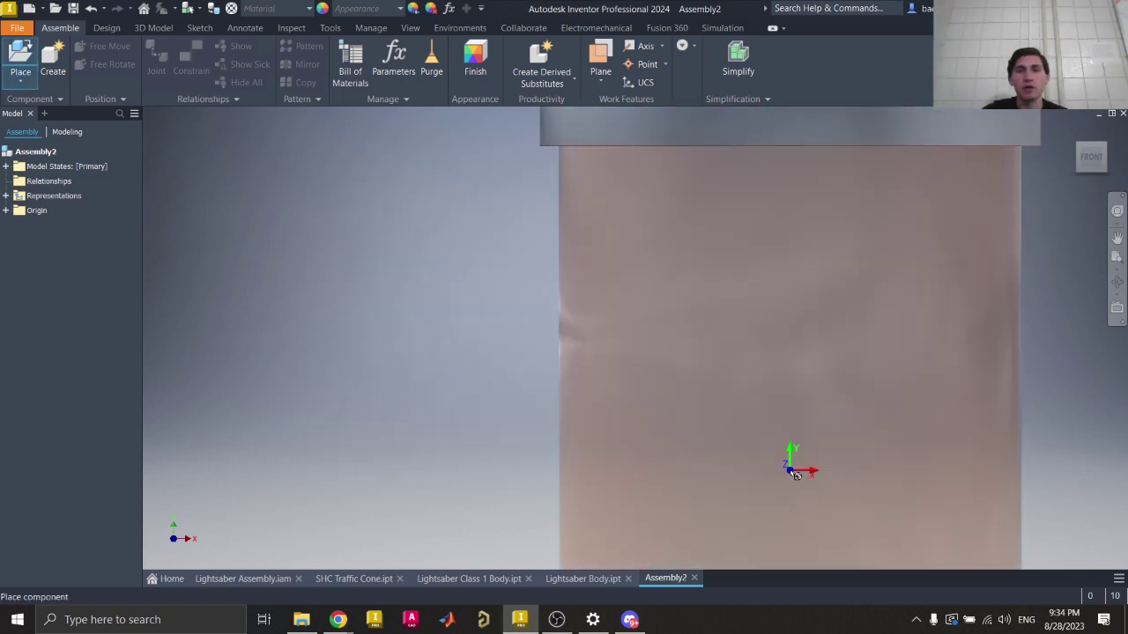
scroll(587, 335, up, 5)
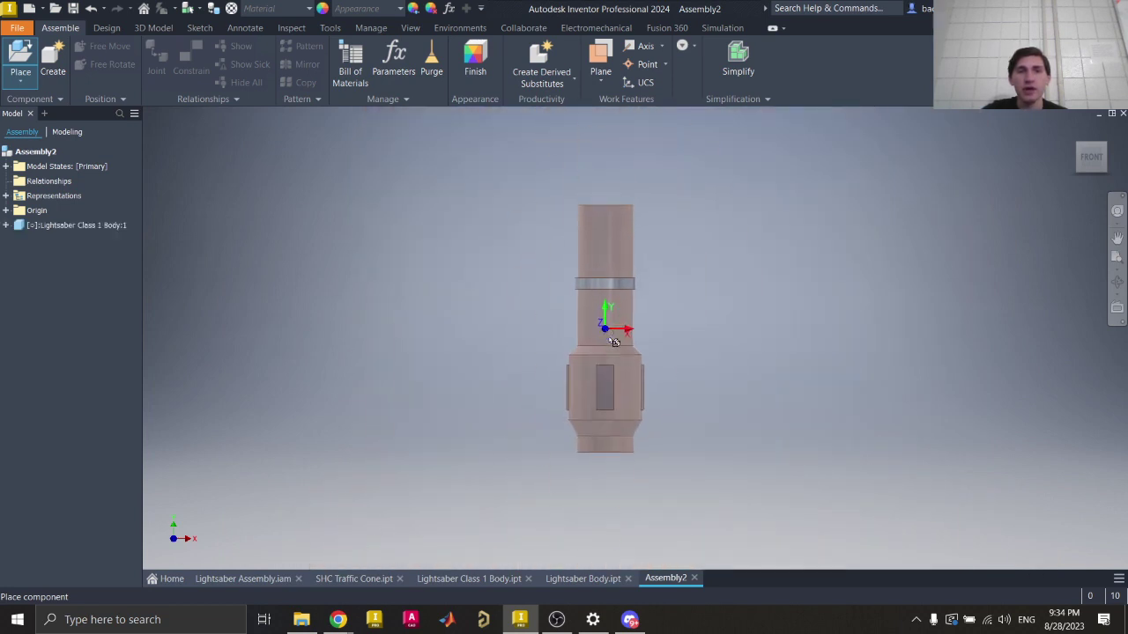
click(639, 360)
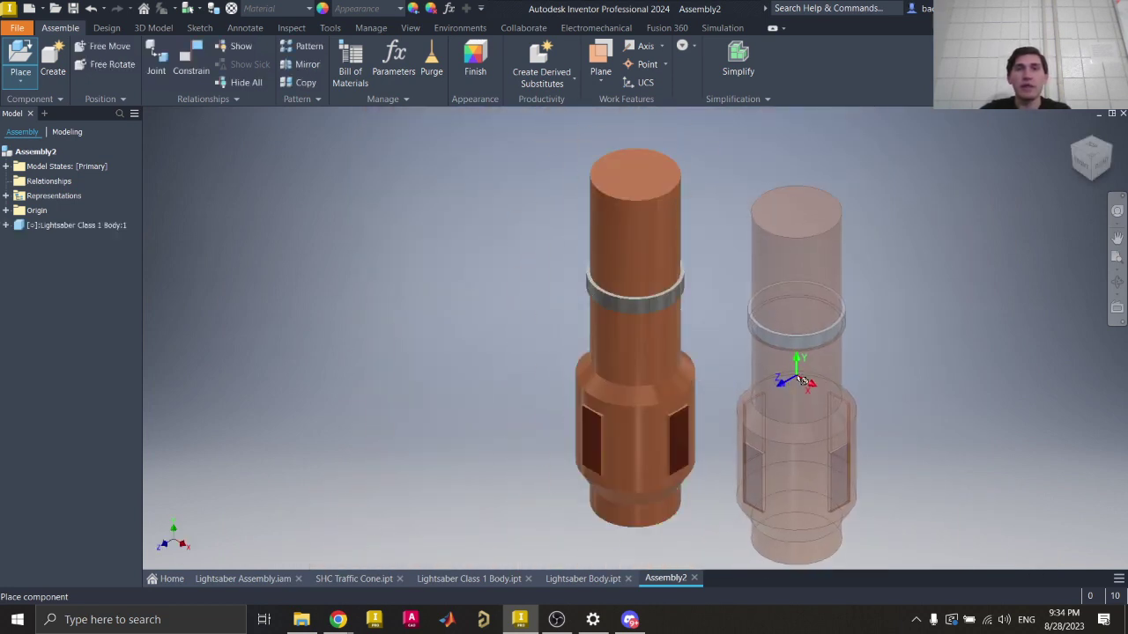
key(Escape)
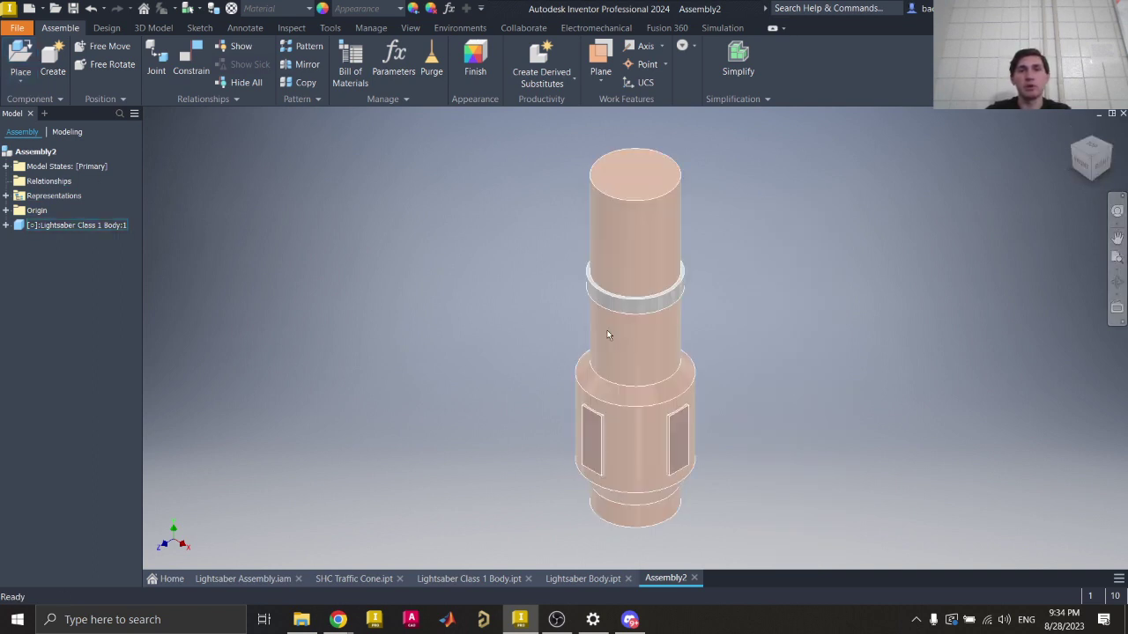
Step: Move the unconstrained lightsaber body slightly upward to demonstrate its free movement, and deselect it
drag(607, 334, 598, 308)
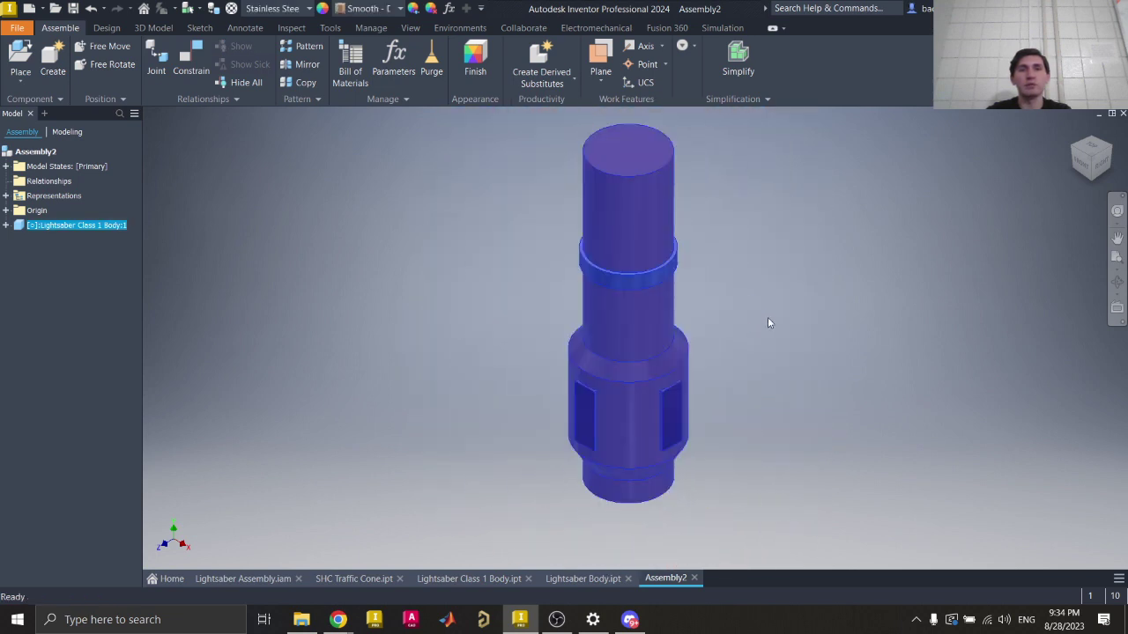
click(768, 322)
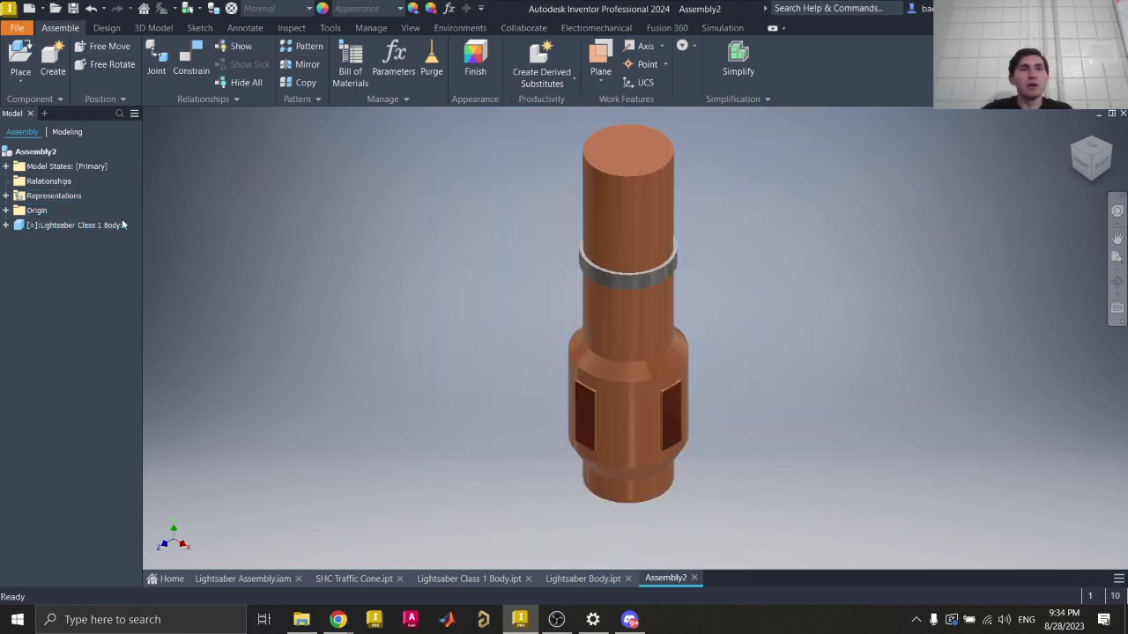
middle_drag(567, 258, 525, 289)
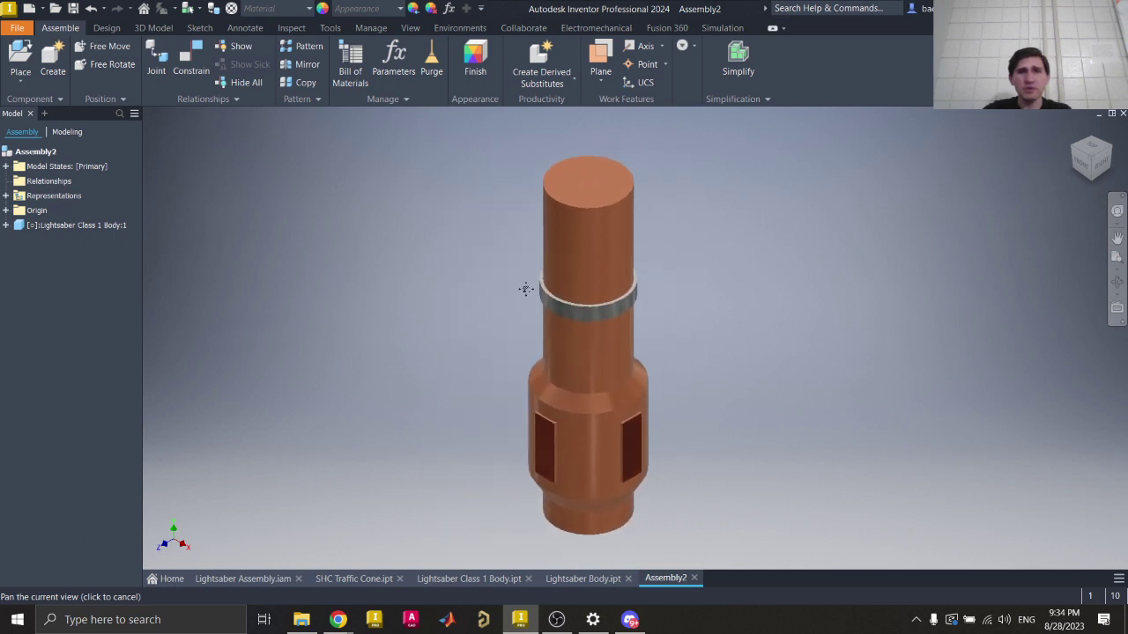
Step: Start placing another component and browse to the Intro to CAD Demo Models folder
click(20, 60)
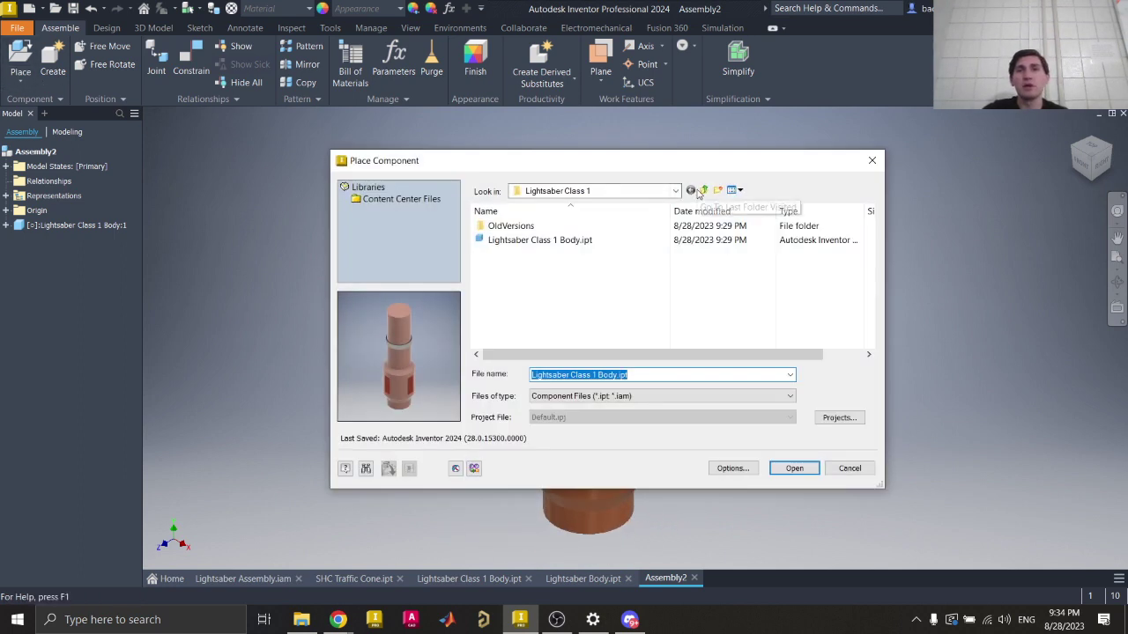
click(675, 191)
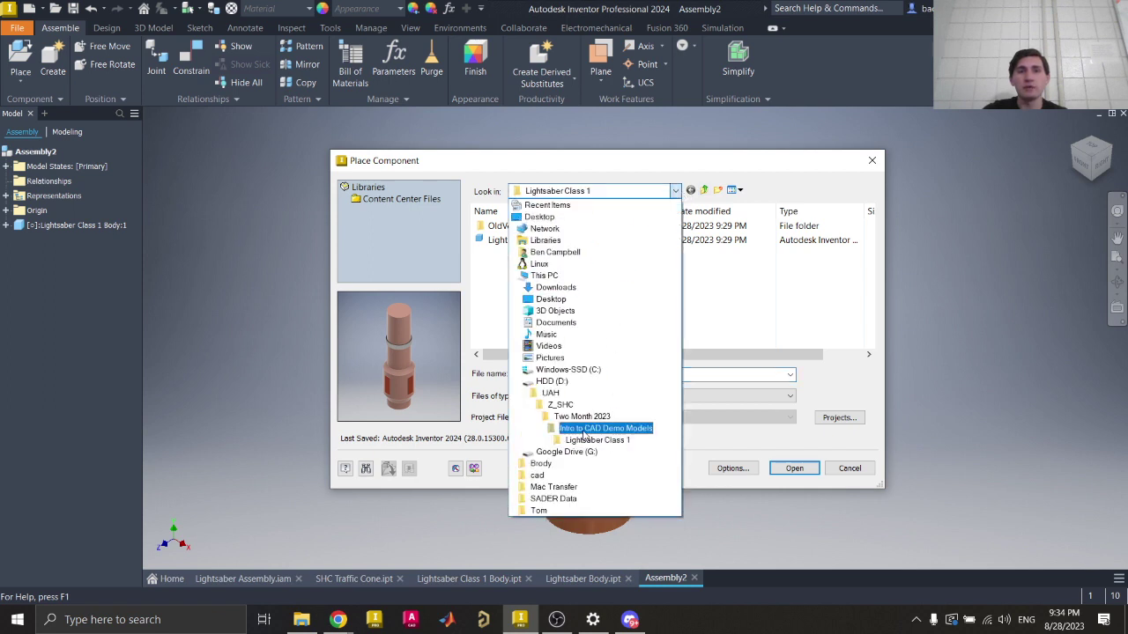
click(583, 429)
Step: Look through the component files in the Lightsaber folder, preview Lightsaber Head.ipt and return to the parent folder
double_click(523, 238)
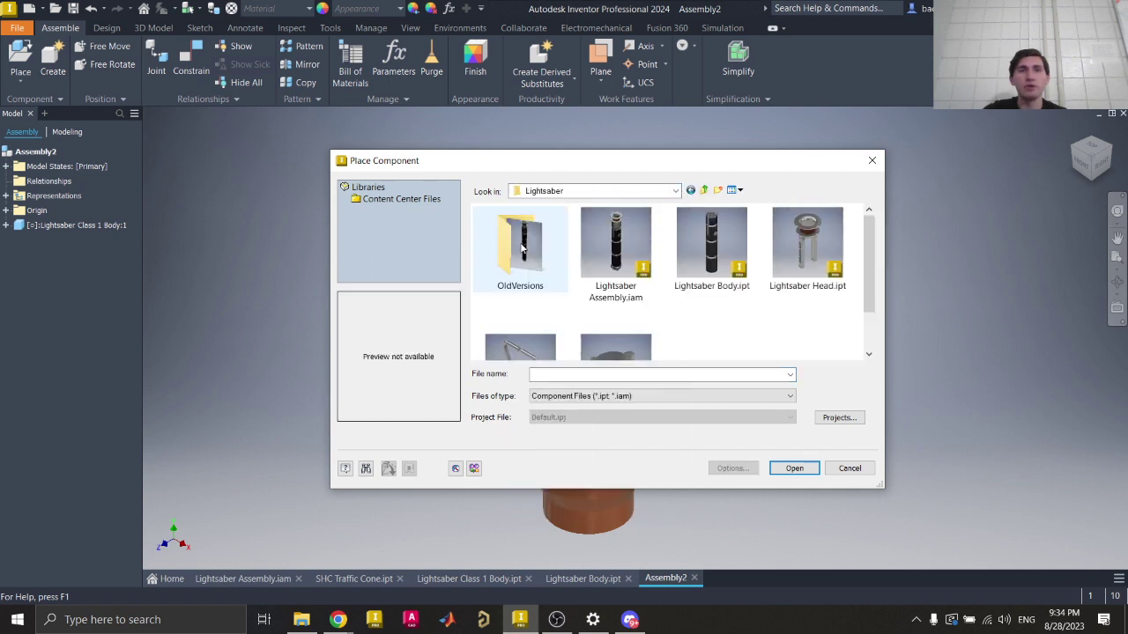
scroll(651, 269, down, 2)
scroll(652, 282, up, 2)
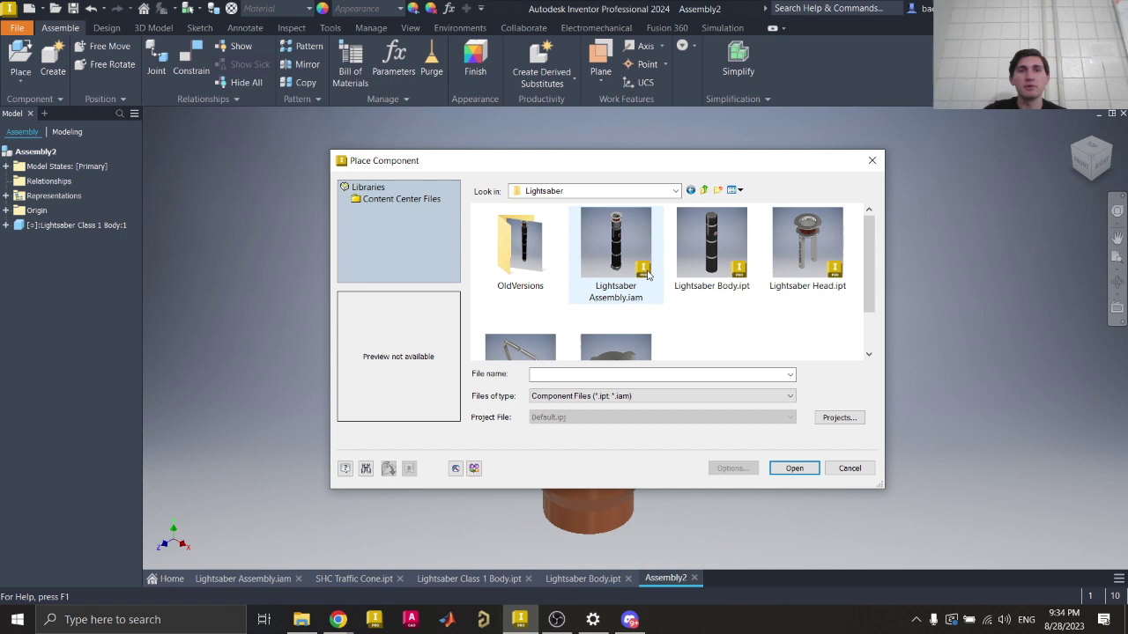
scroll(667, 309, down, 1)
right_click(667, 309)
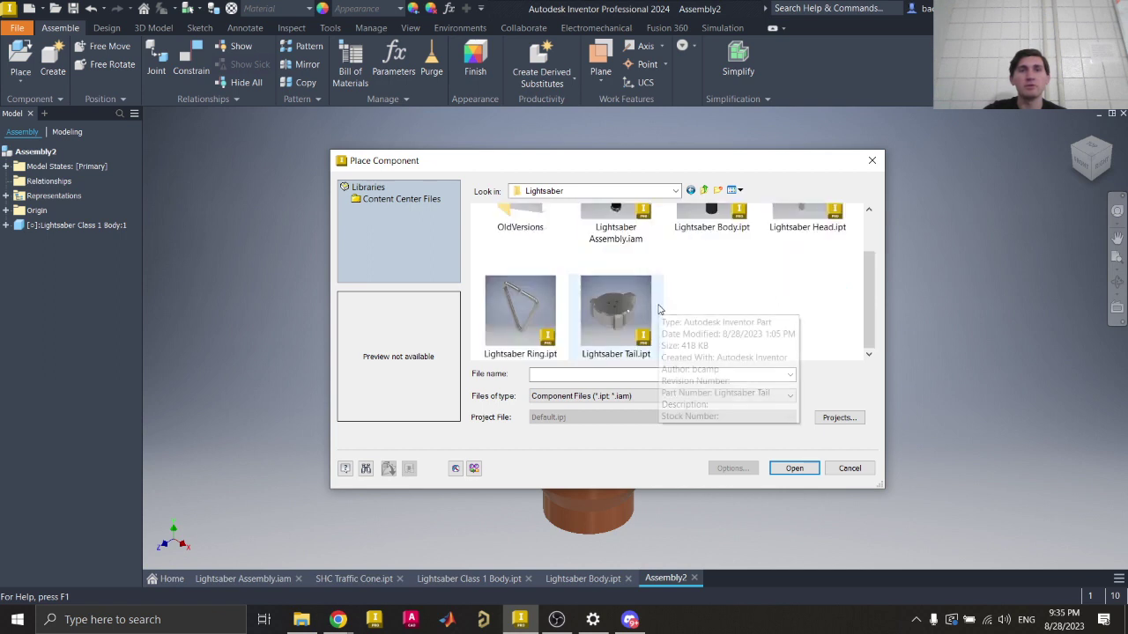
scroll(705, 290, up, 1)
click(800, 279)
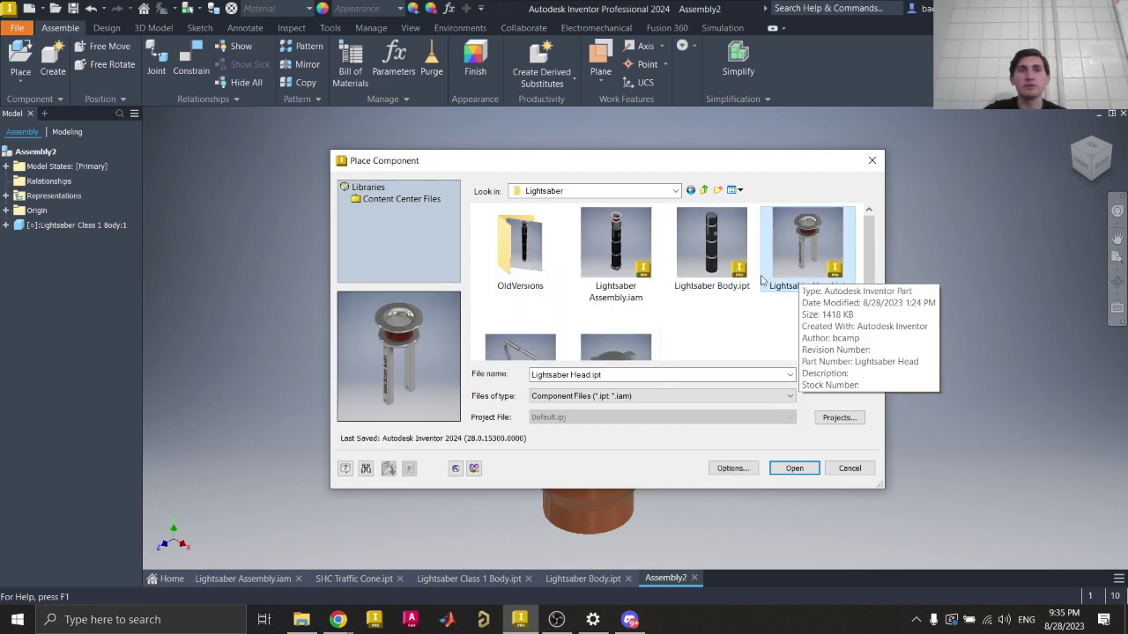
click(693, 191)
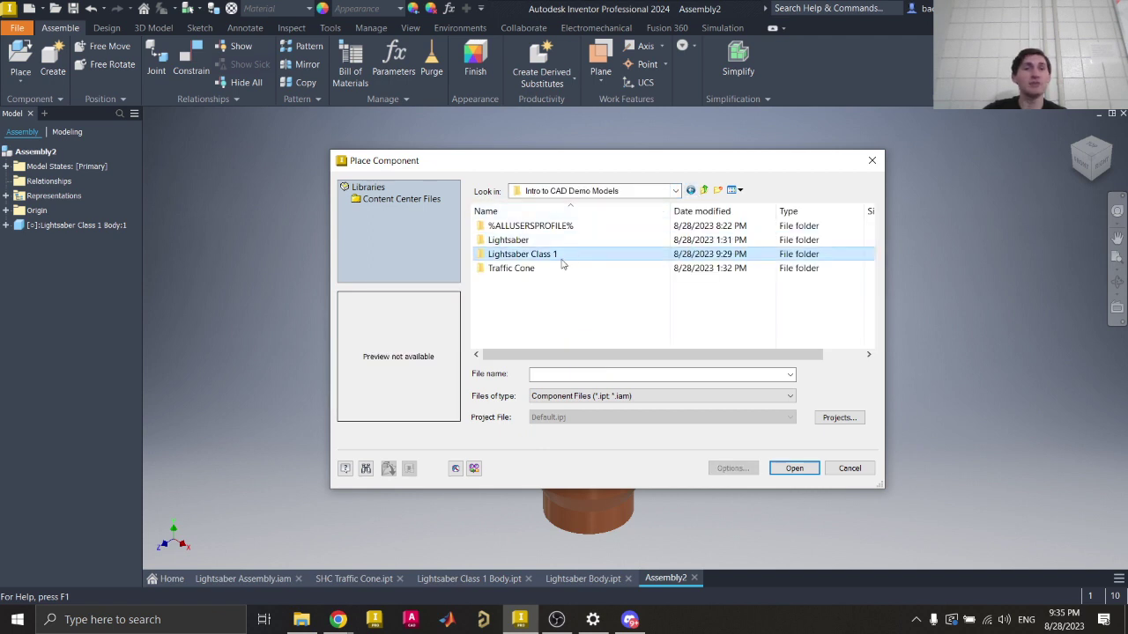
Step: Place a single SHC Traffic Cone.ipt from the Traffic Cone folder beside the lightsaber body and end the placement
double_click(556, 267)
click(528, 227)
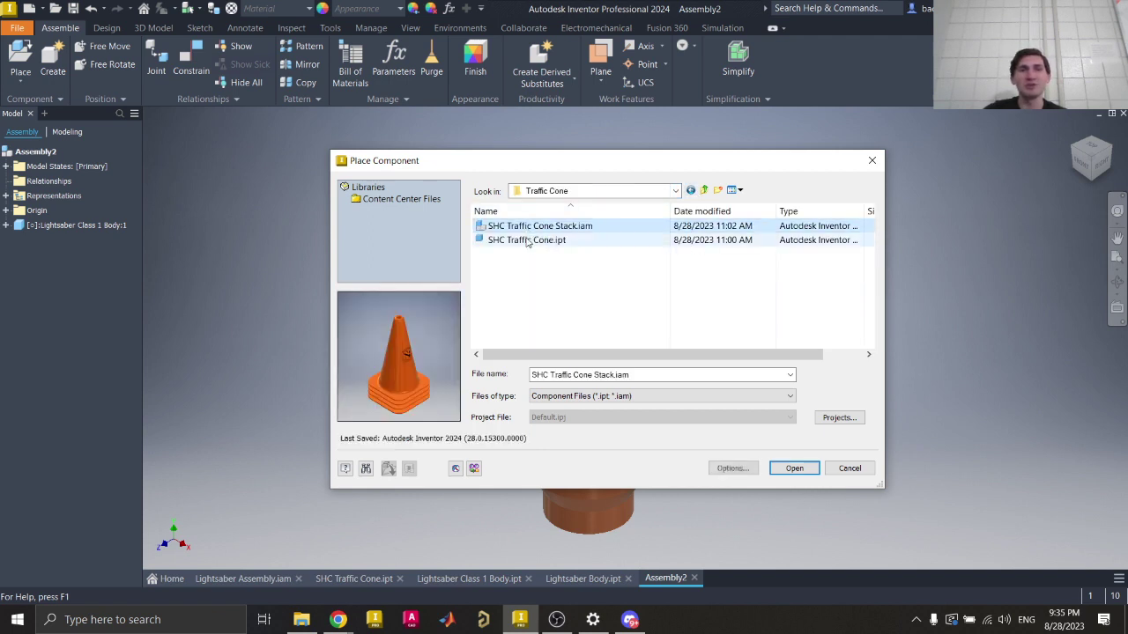
click(526, 241)
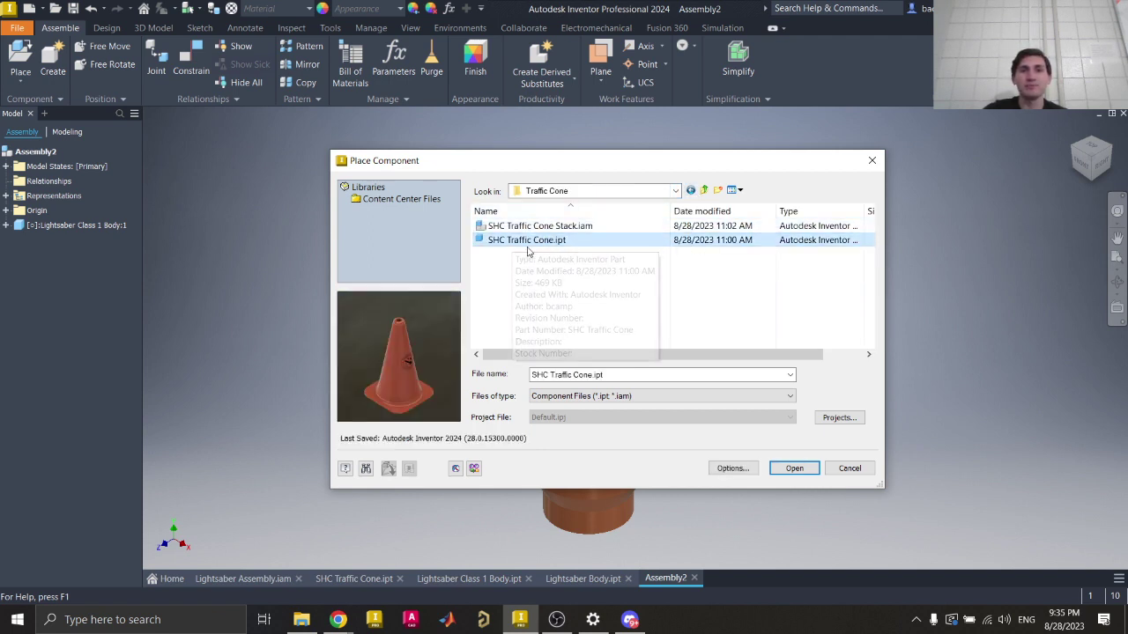
double_click(526, 242)
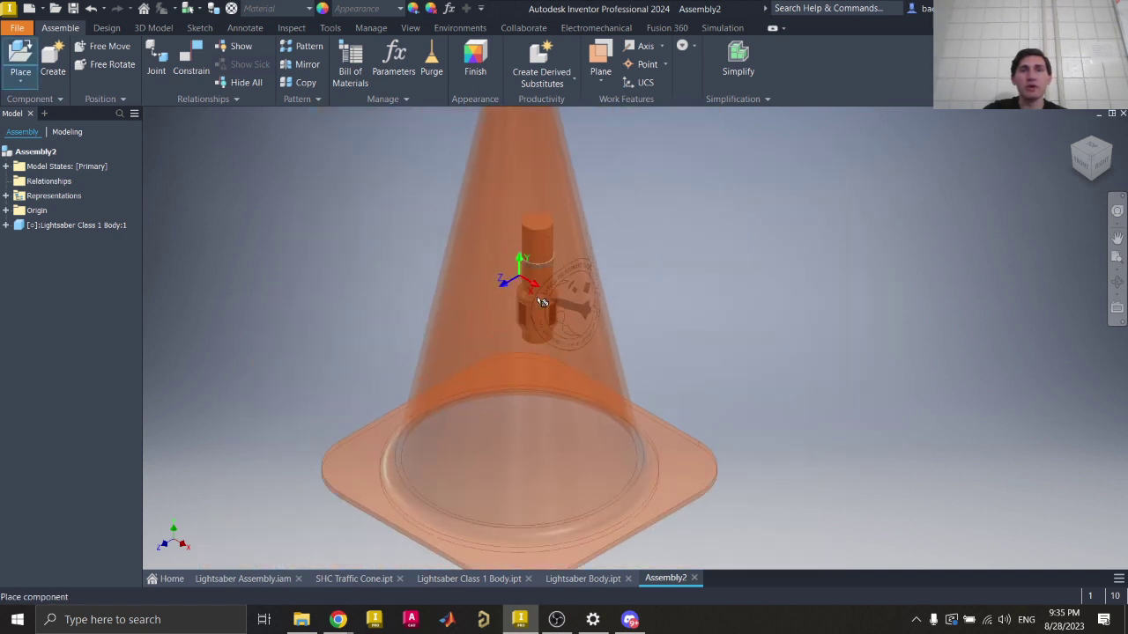
scroll(710, 364, down, 3)
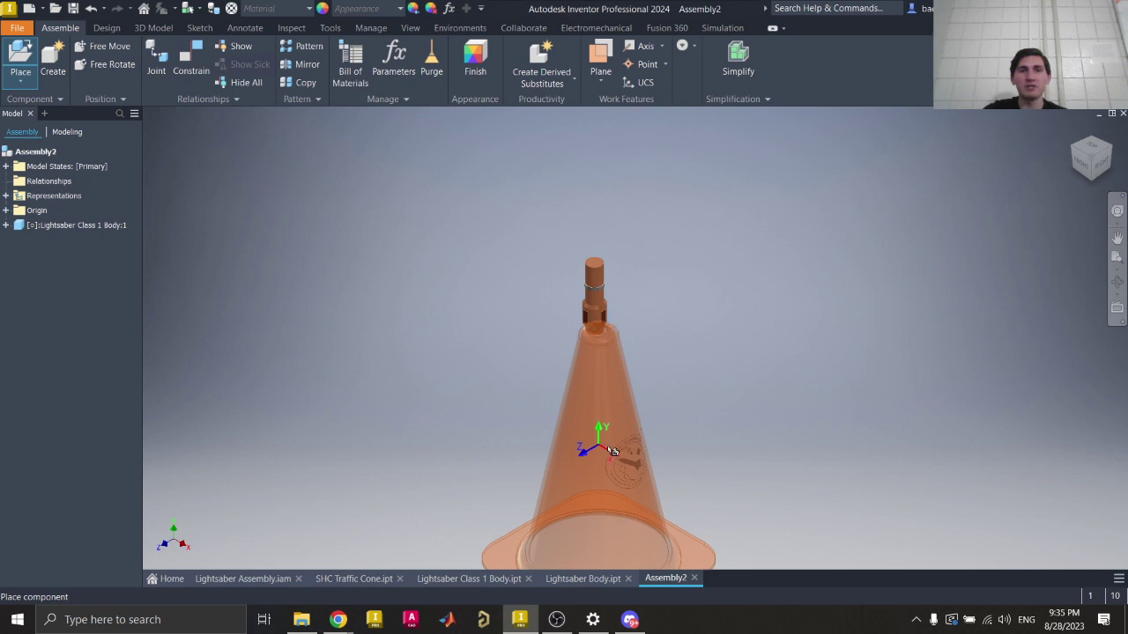
click(744, 433)
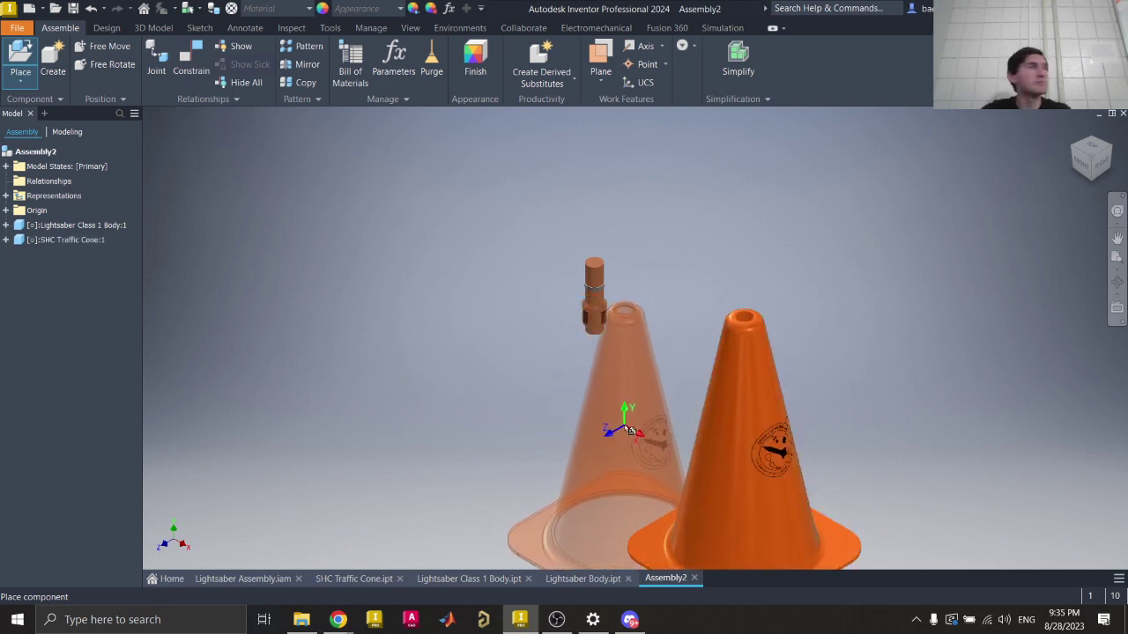
key(Escape)
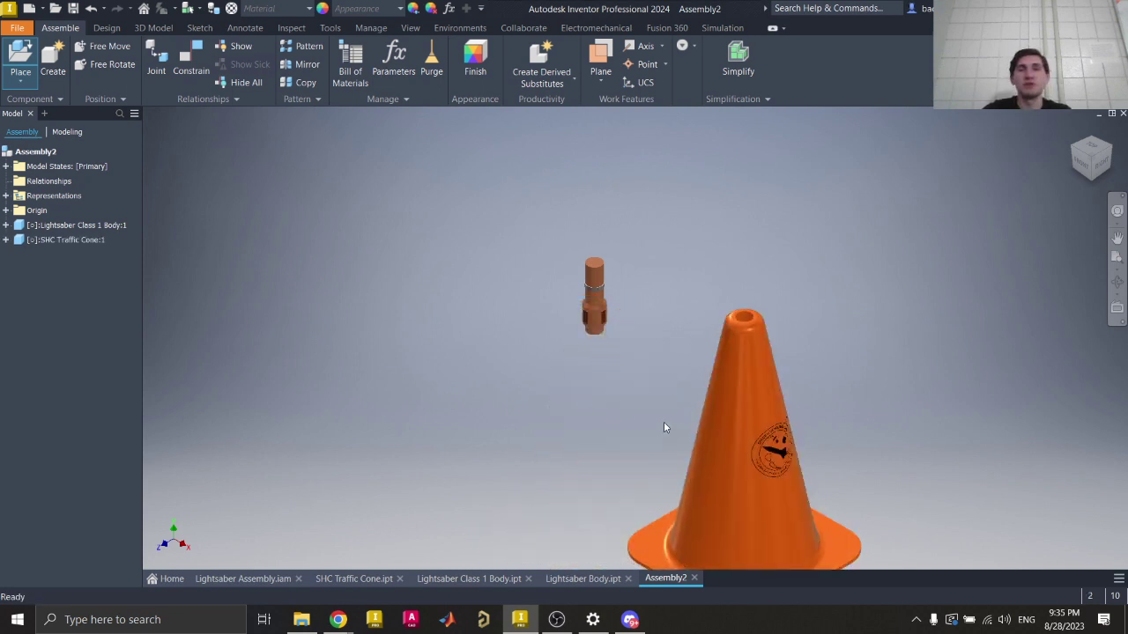
Step: Examine the lightsaber body and the traffic cone together from a tilted view
middle_drag(928, 412, 924, 357)
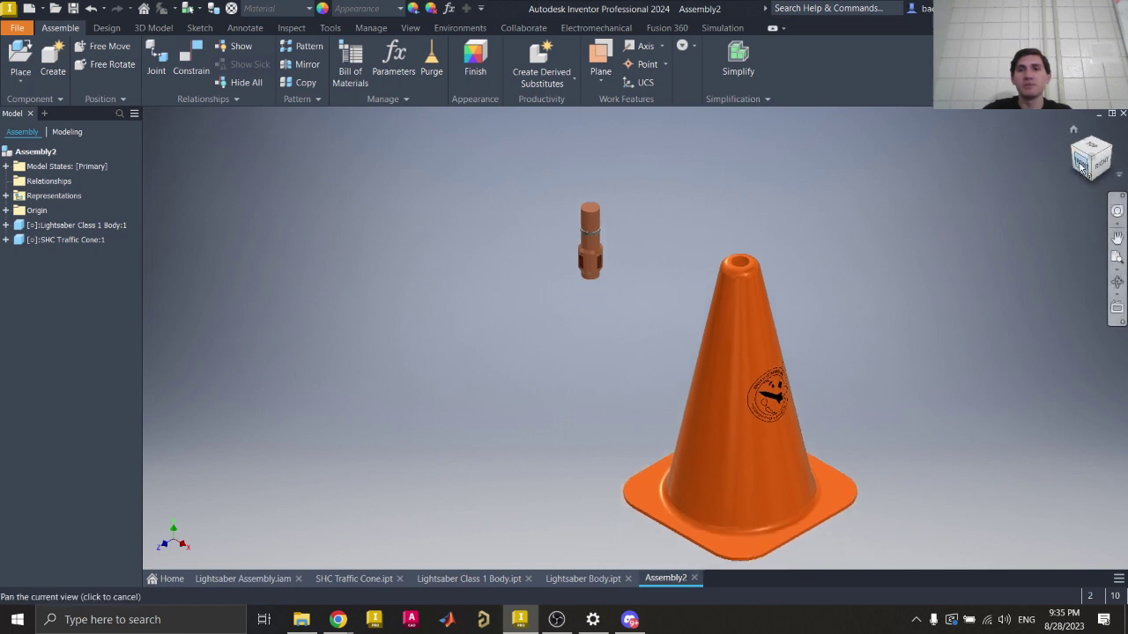
mouse_move(1081, 167)
mouse_down()
mouse_move(1103, 135)
mouse_move(1114, 143)
mouse_move(1084, 169)
mouse_up()
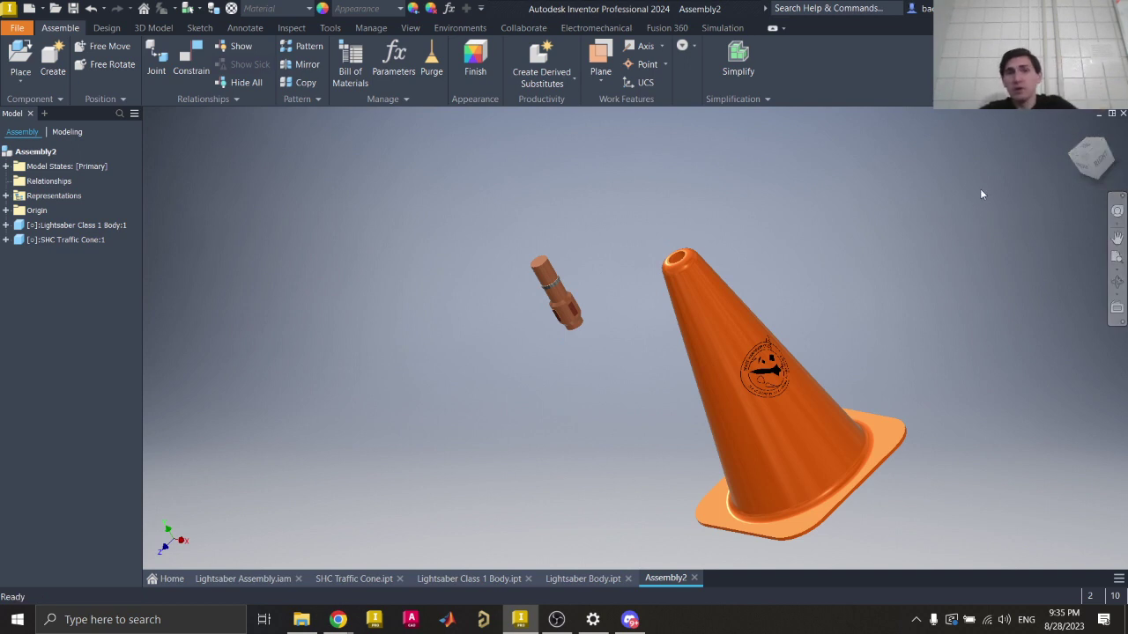
click(692, 318)
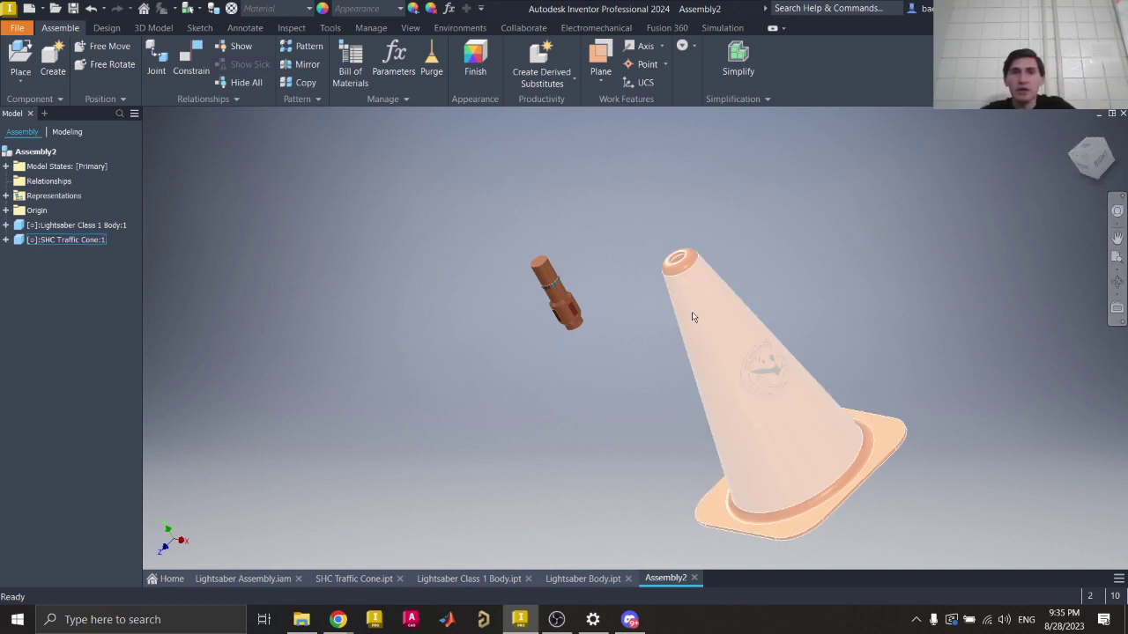
Step: Try to line up the traffic cone directly beneath the lightsaber body by eye, using a tilted, front and right view
drag(693, 318, 587, 357)
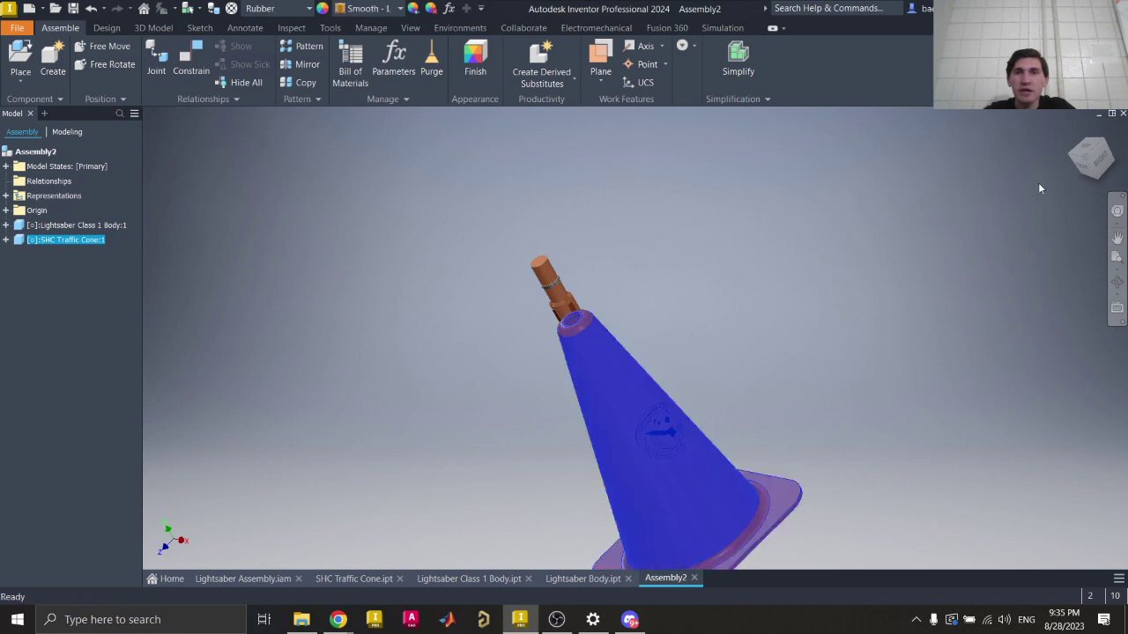
click(1038, 188)
shift+middle_drag(625, 415, 696, 405)
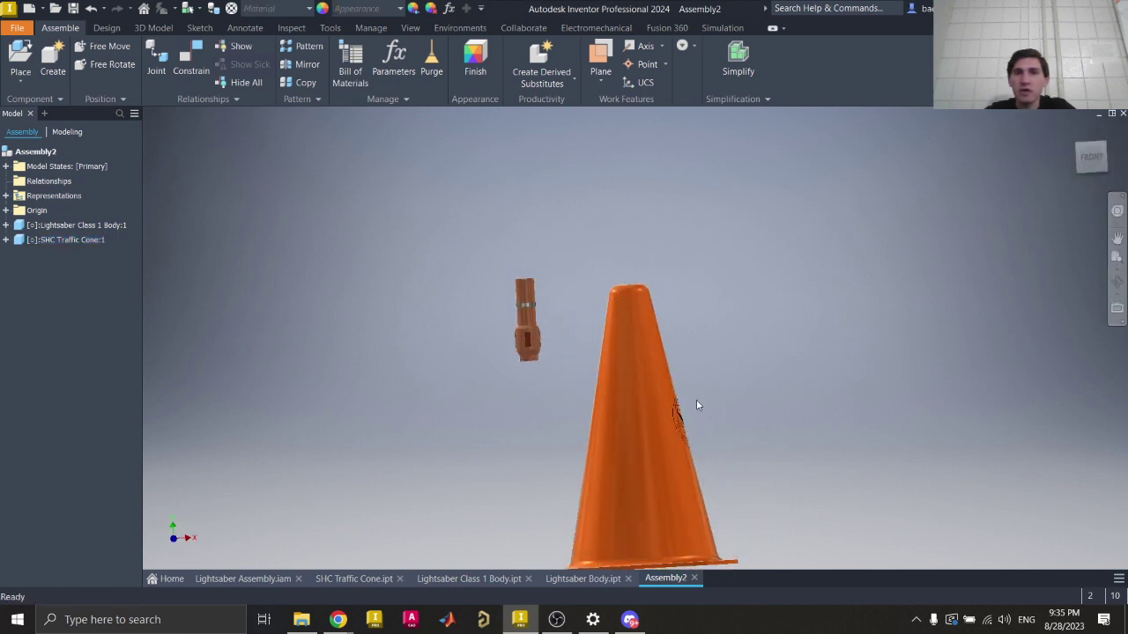
click(696, 405)
drag(667, 420, 561, 492)
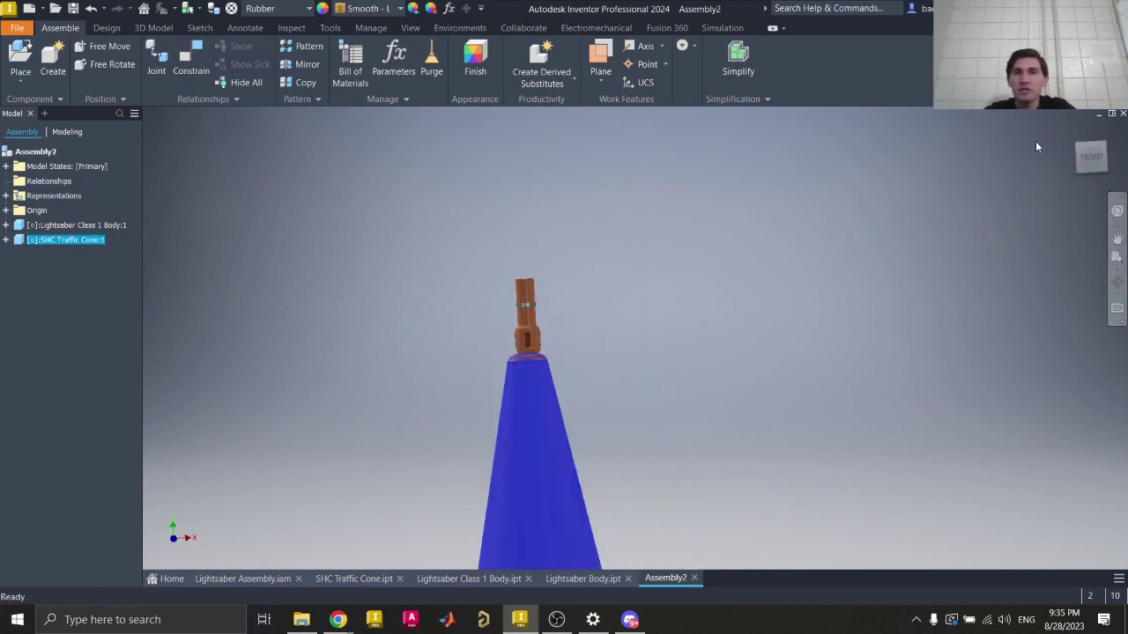
click(1115, 158)
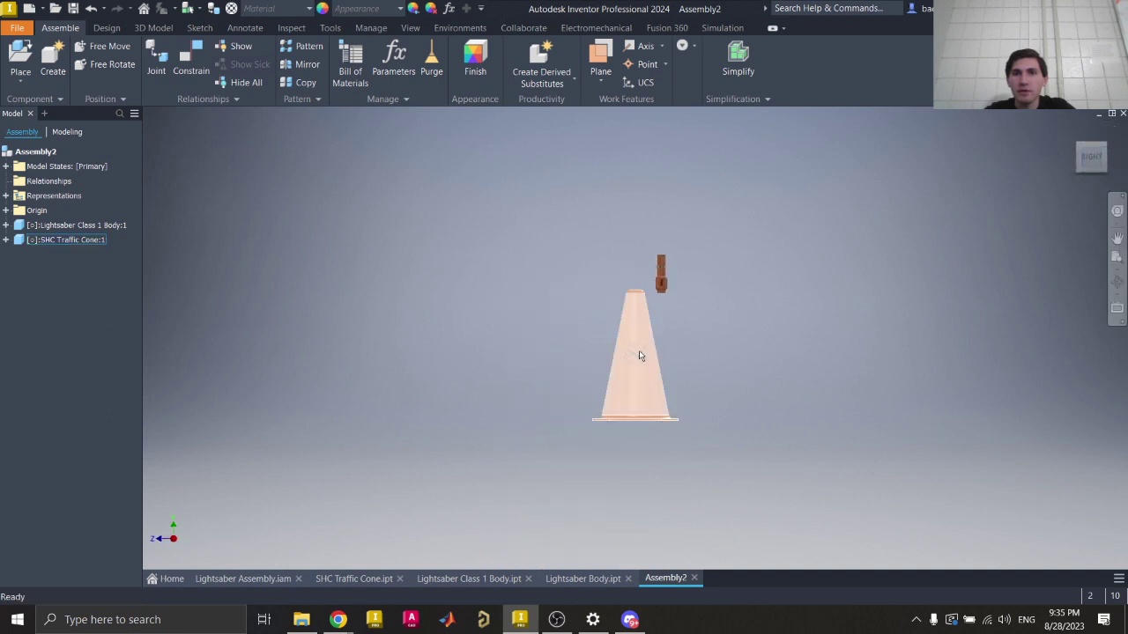
drag(636, 352, 663, 352)
click(892, 275)
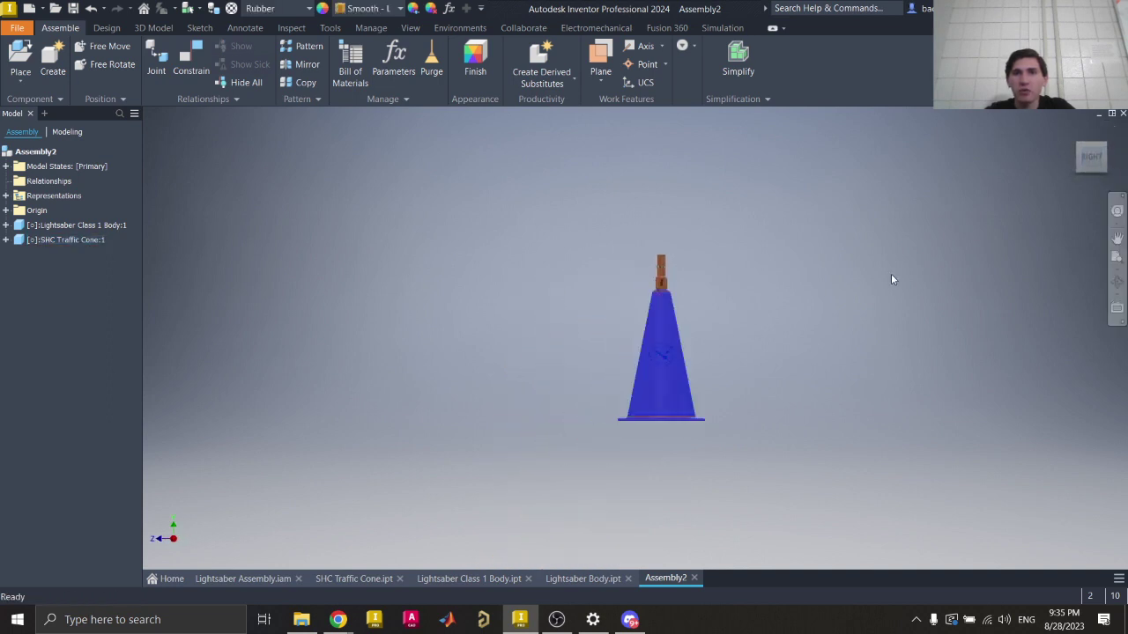
Step: Move the traffic cone down and sideways, clear of the lower end of the lightsaber body
scroll(659, 295, up, 5)
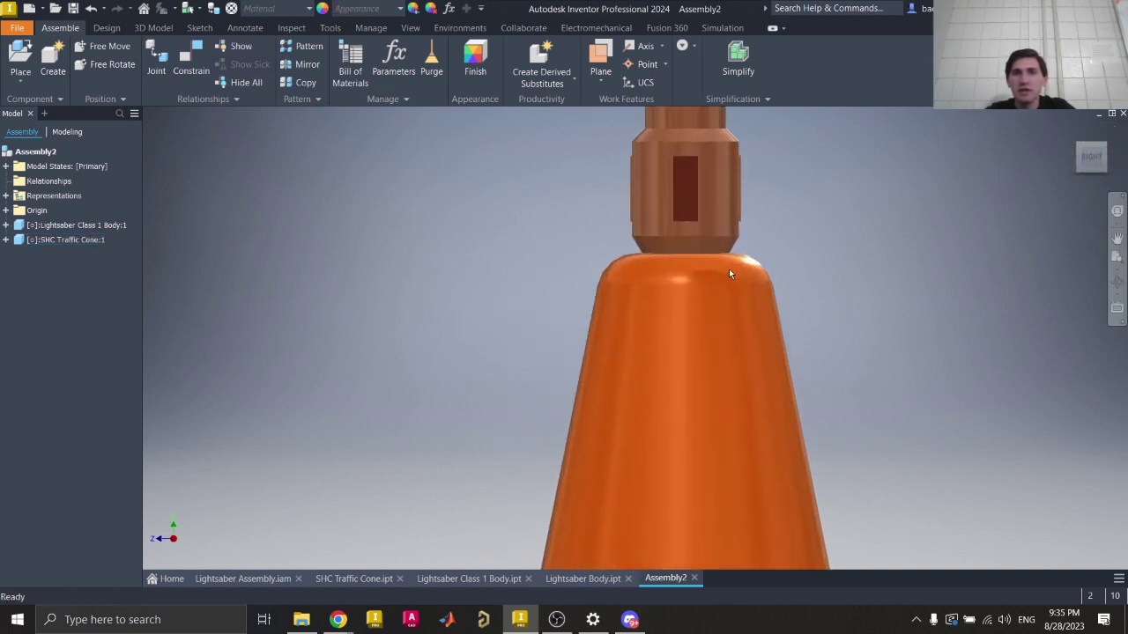
drag(747, 311, 612, 396)
click(755, 379)
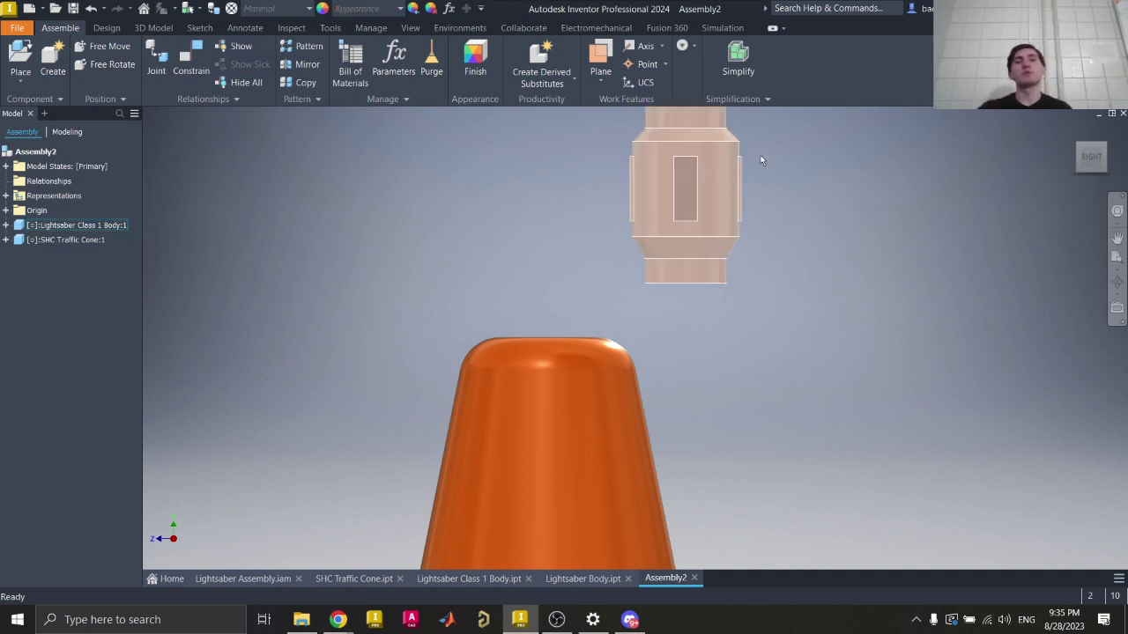
Step: Start a Mate constraint between the axis of the hole in the cone's top and the axis of the lightsaber body's lower end
drag(1104, 170, 1075, 139)
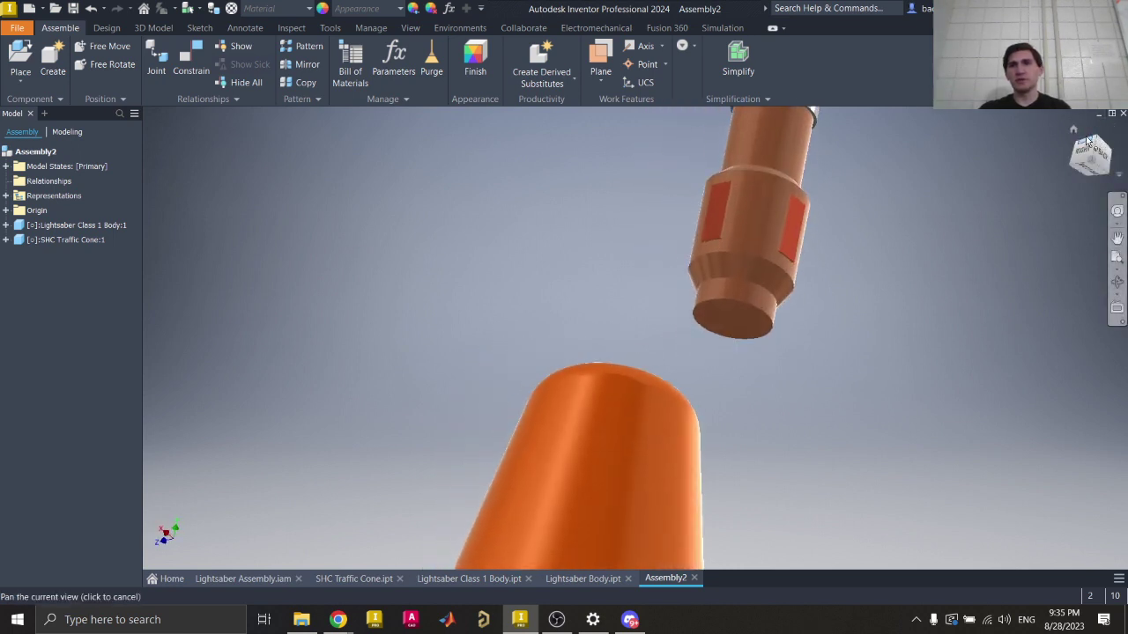
click(726, 290)
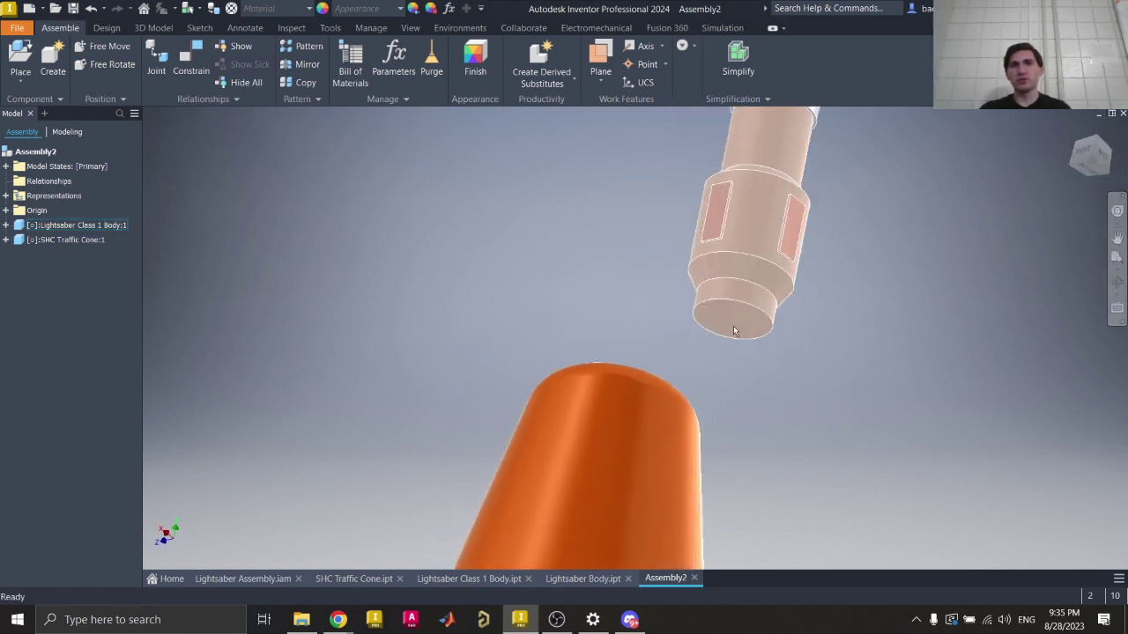
click(1083, 147)
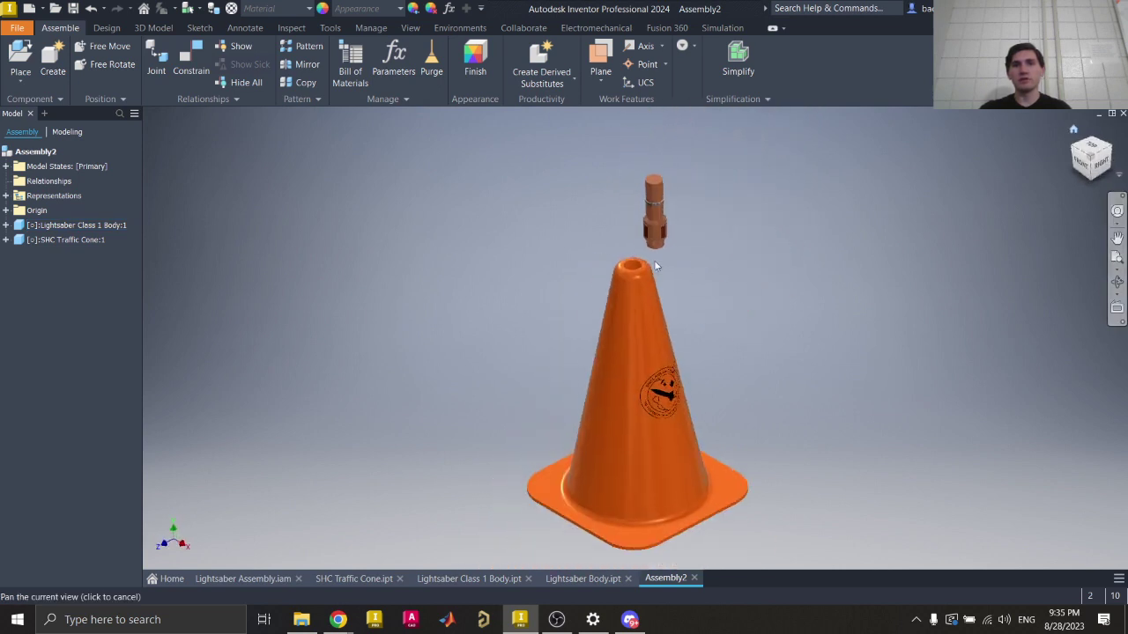
scroll(633, 263, up, 5)
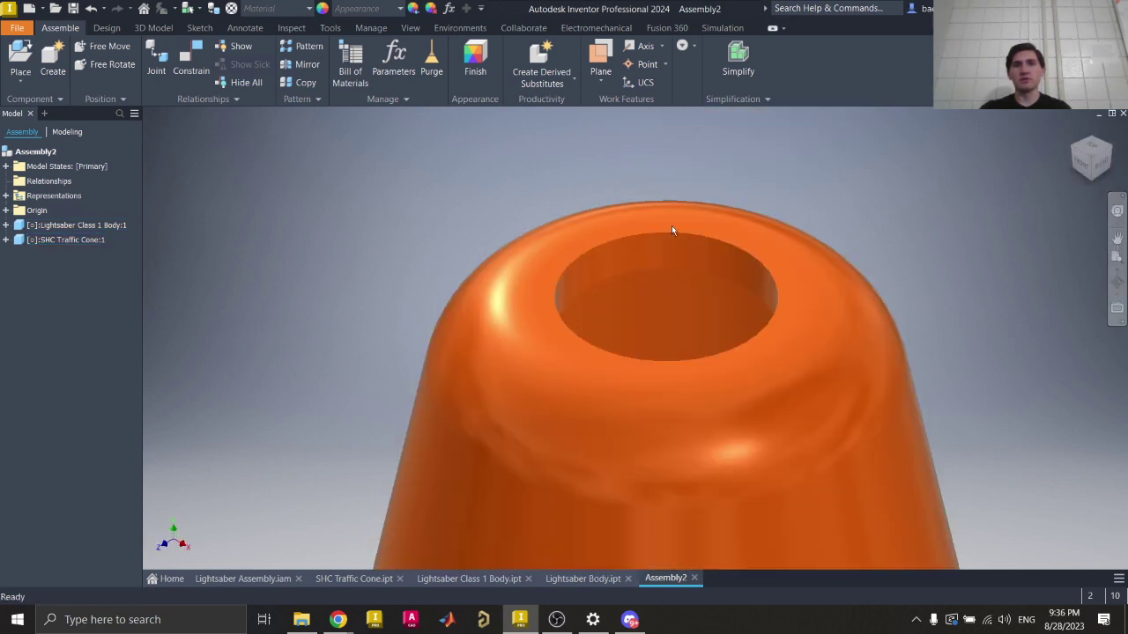
scroll(435, 373, down, 5)
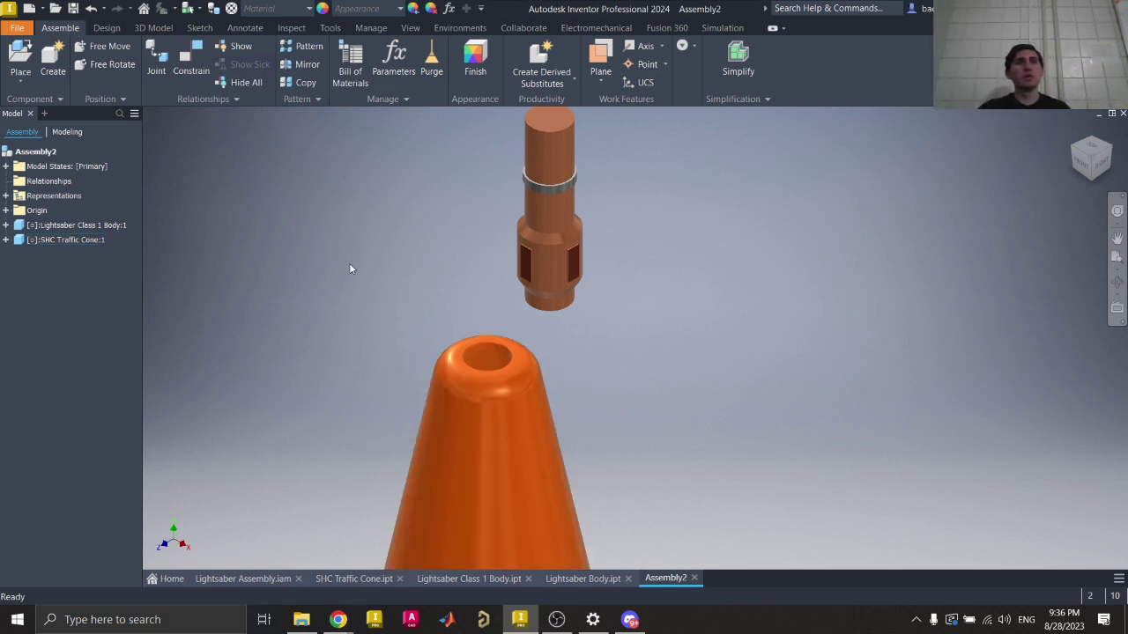
click(191, 70)
middle_drag(440, 275, 571, 270)
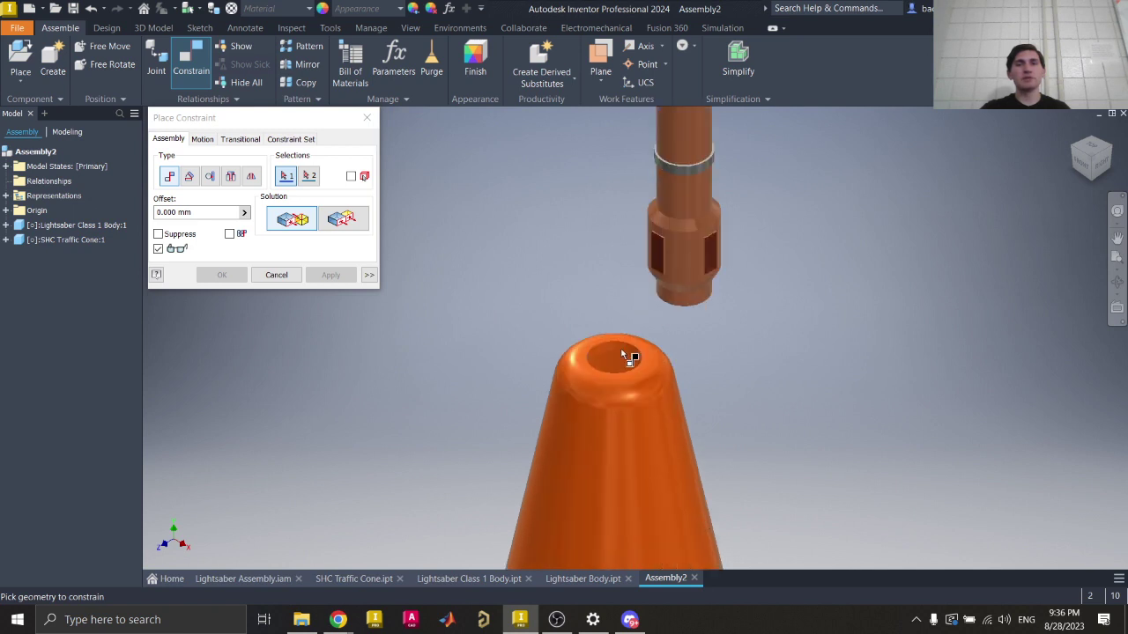
scroll(617, 353, down, 5)
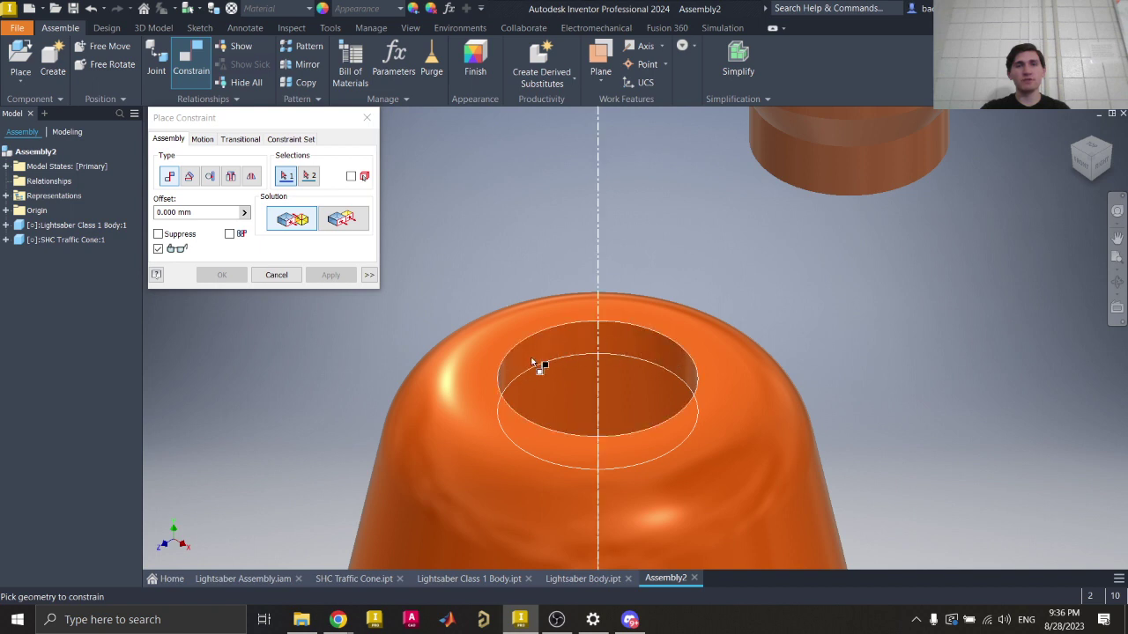
click(562, 354)
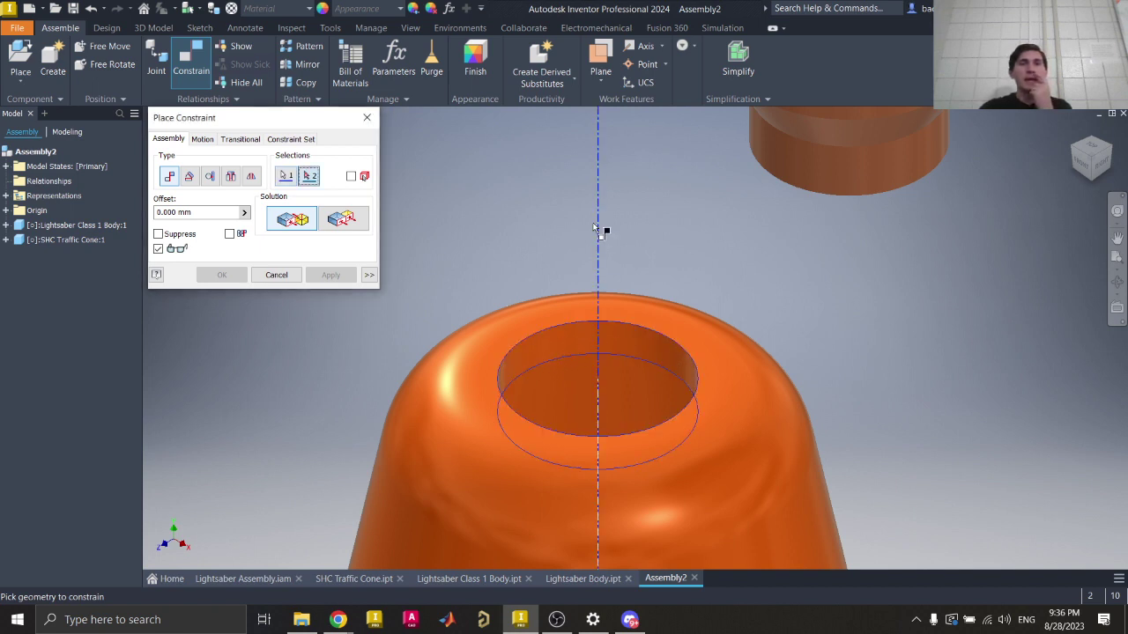
scroll(538, 331, up, 3)
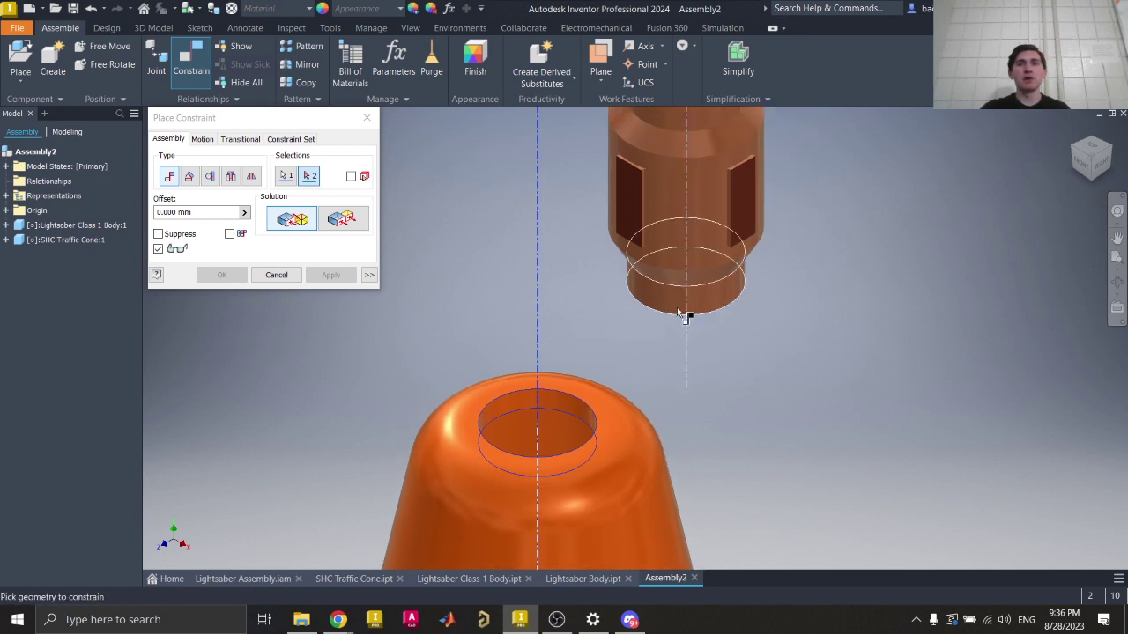
click(729, 294)
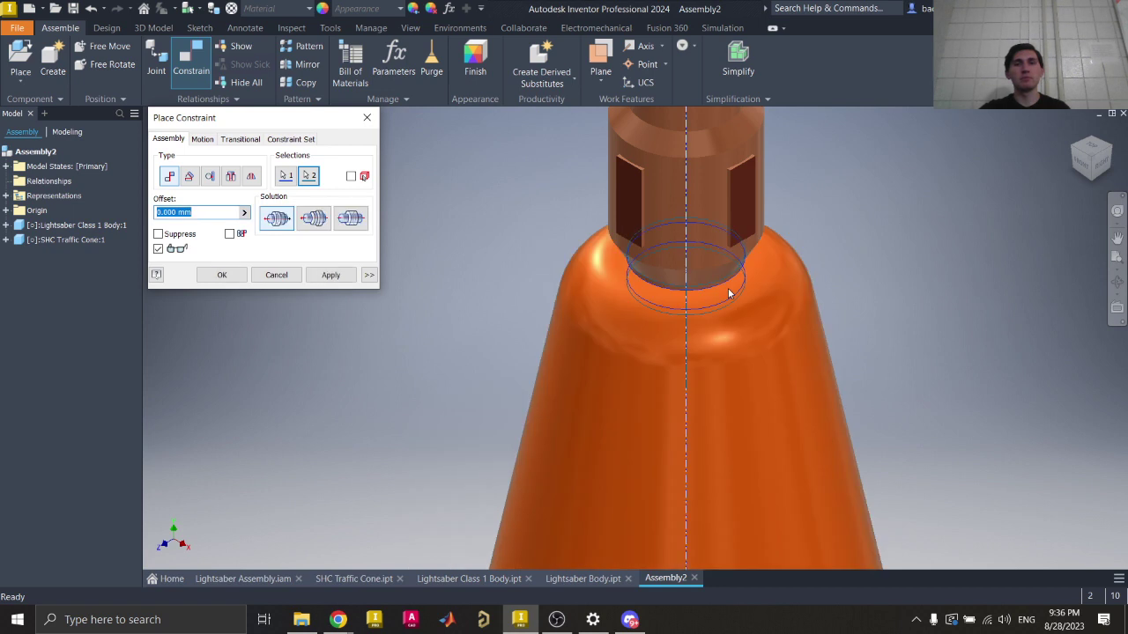
Step: Try a 20 mm offset for the axis mate, reset it to 0, apply the constraint and end the command
middle_drag(930, 268, 852, 318)
scroll(846, 310, down, 3)
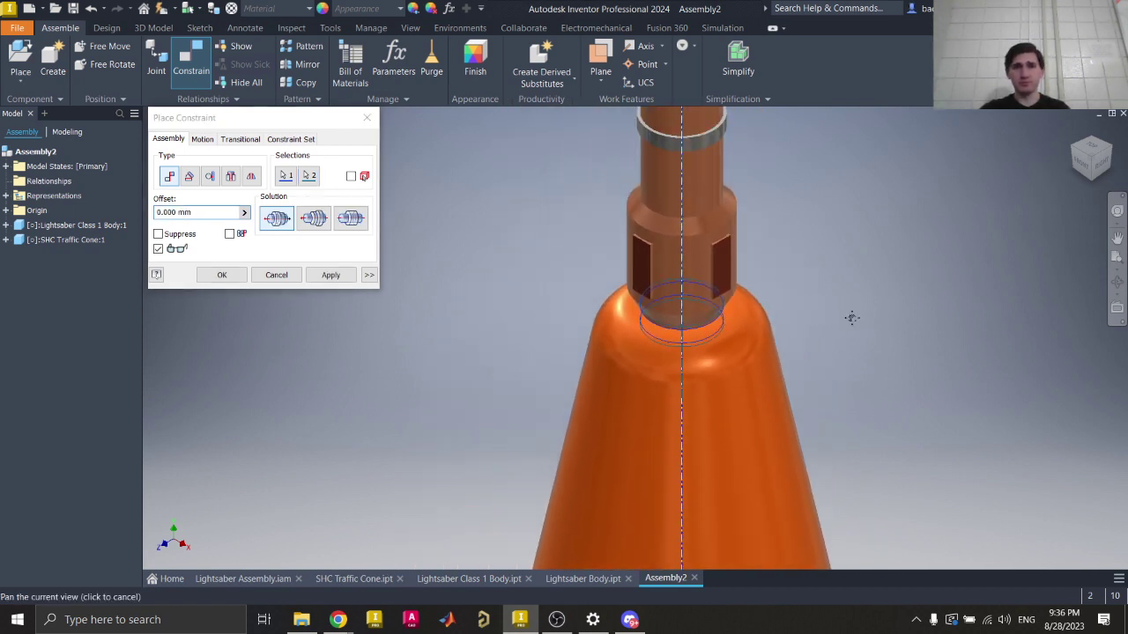
click(209, 212)
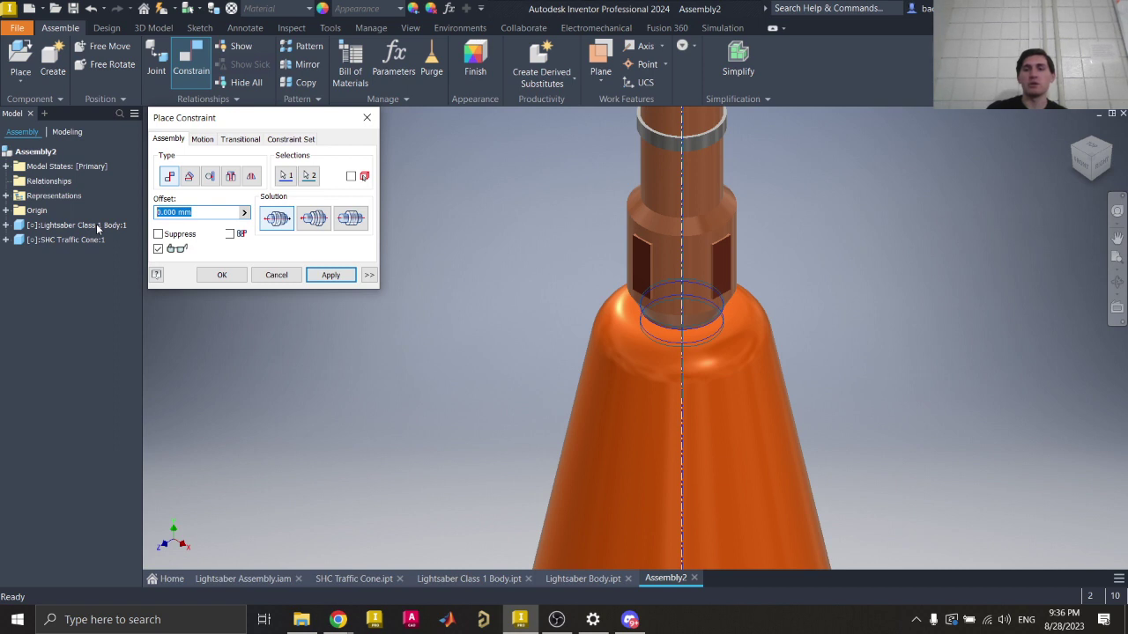
text(20)
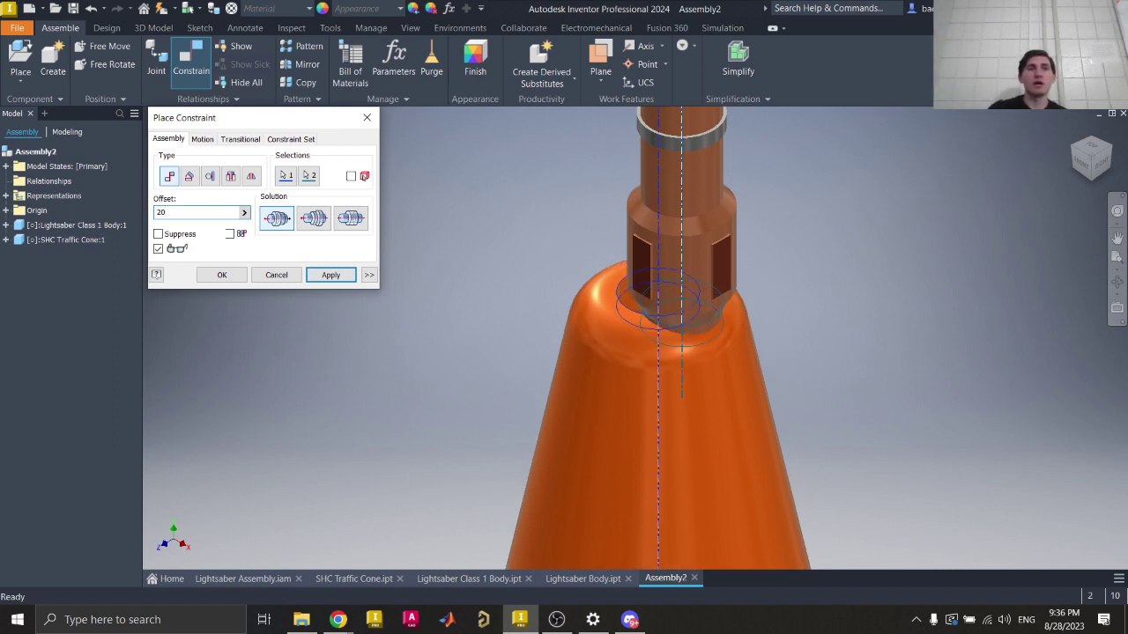
text(50)
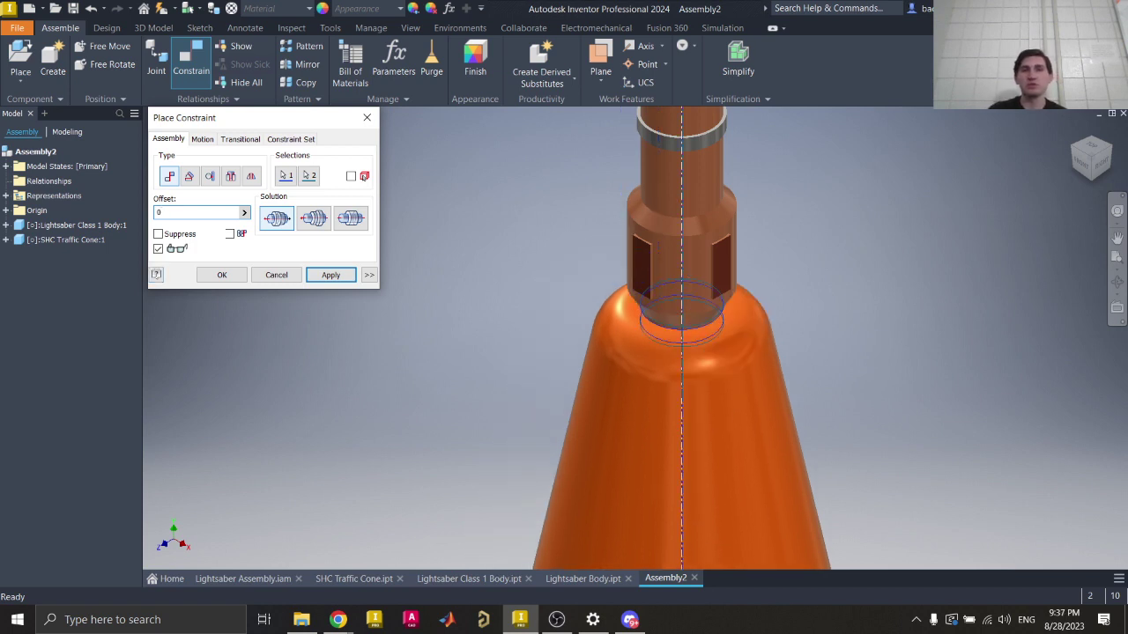
click(329, 276)
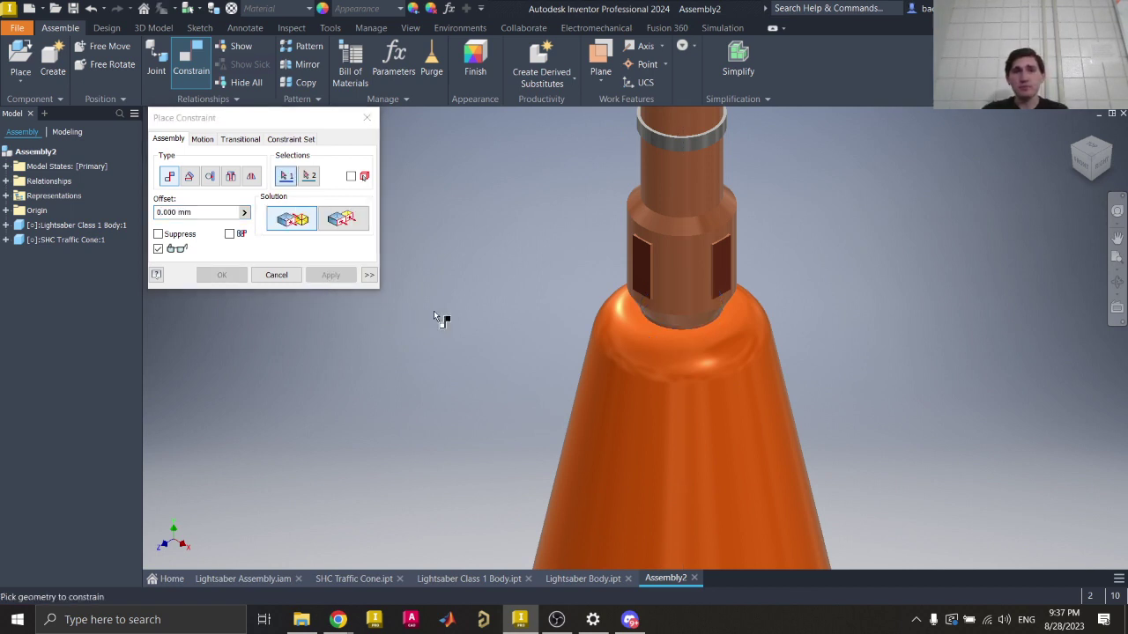
key(Escape)
Step: Slide the lightsaber body along the cone's axis to test the axis mate, leaving it just above the hole
click(680, 280)
drag(680, 280, 624, 183)
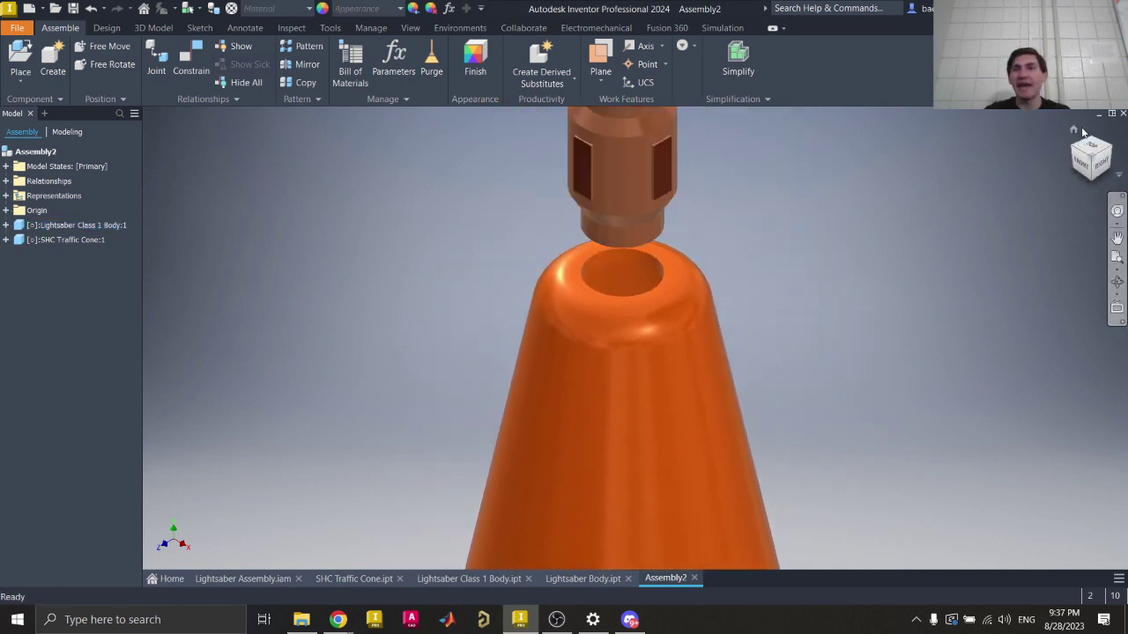
scroll(657, 263, down, 6)
scroll(652, 261, up, 6)
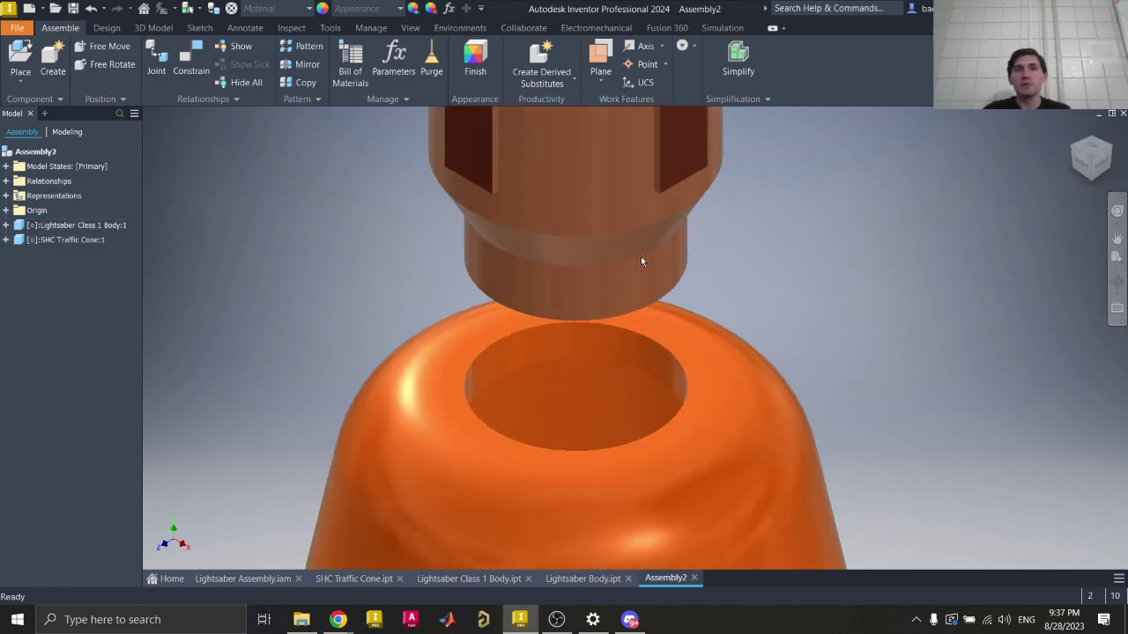
drag(607, 209, 643, 328)
click(811, 289)
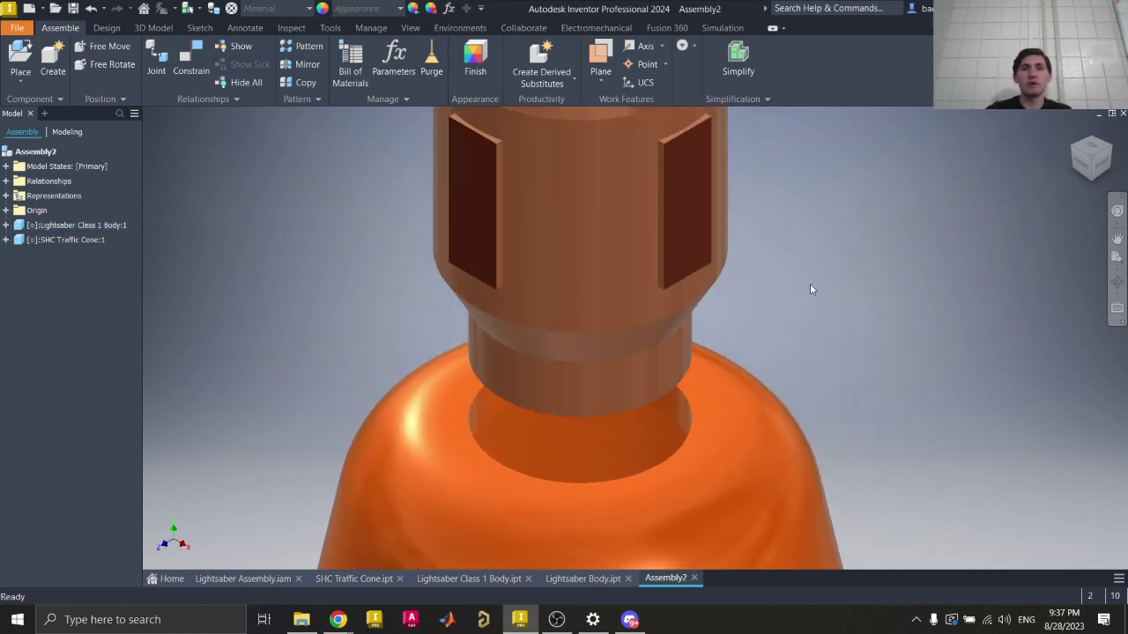
Step: Try to mate the shoulder edge near the lightsaber body's lower end to the cone's top face, testing the Flush solution
click(194, 62)
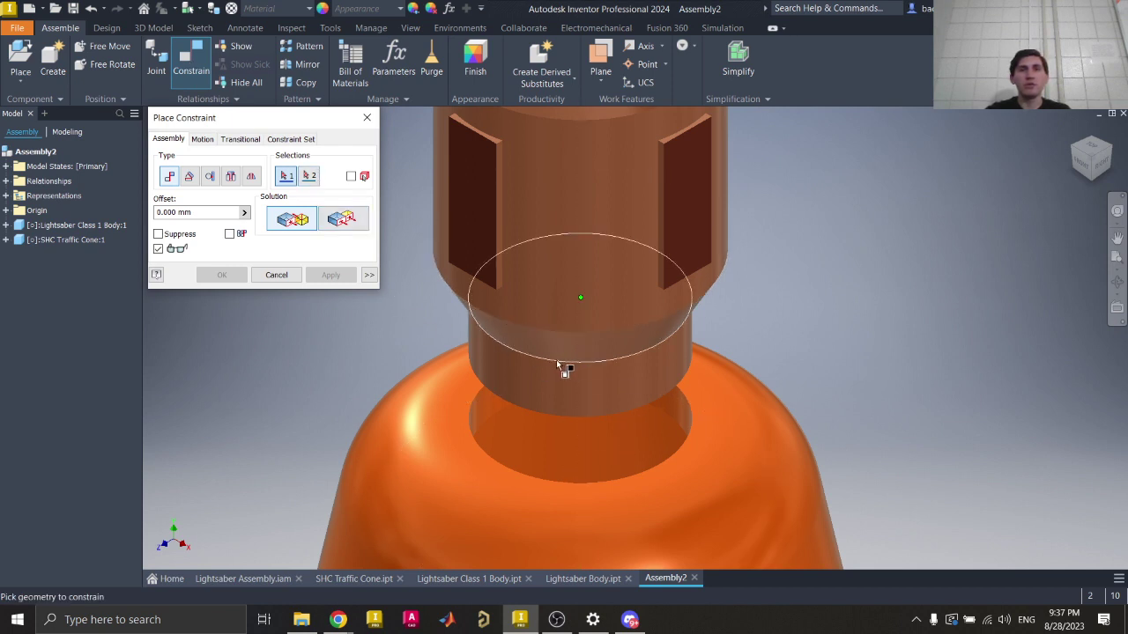
click(671, 351)
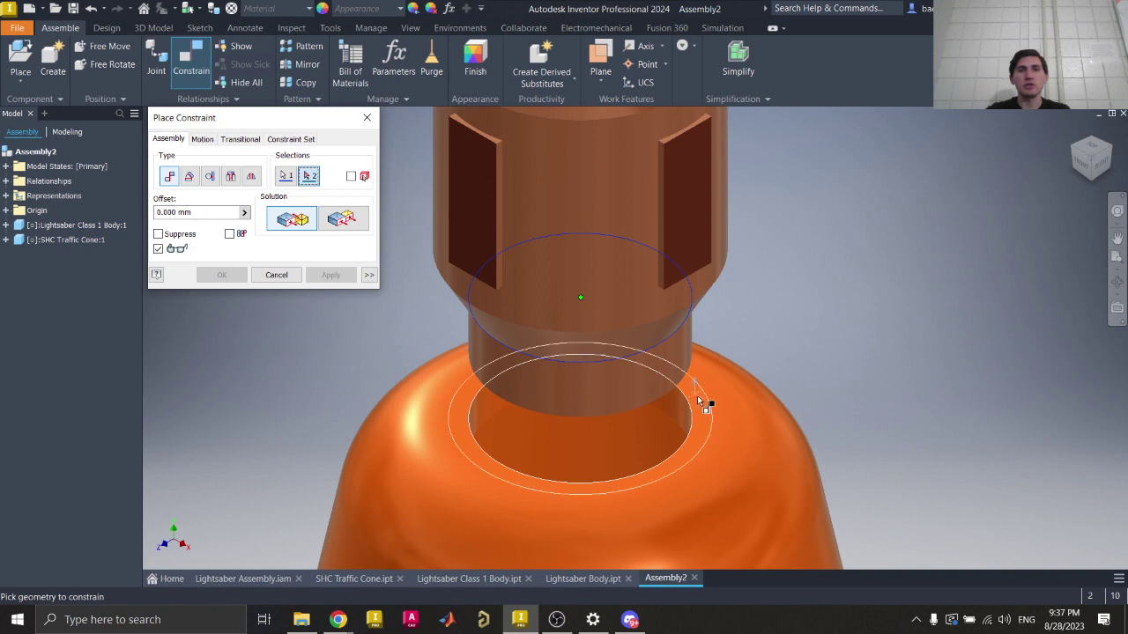
click(701, 416)
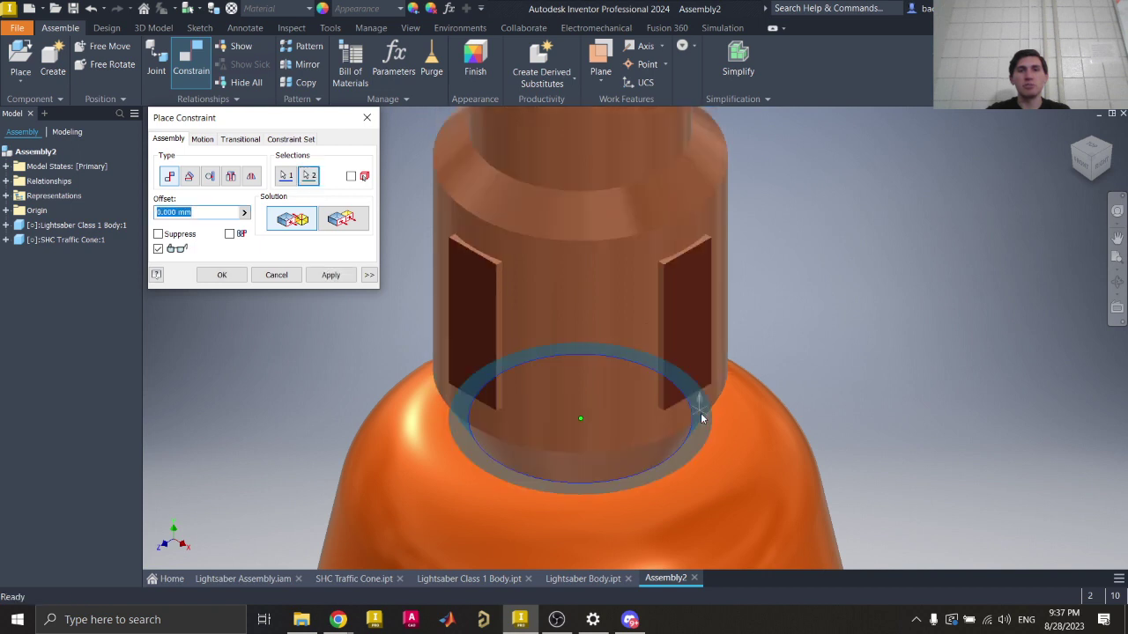
click(340, 222)
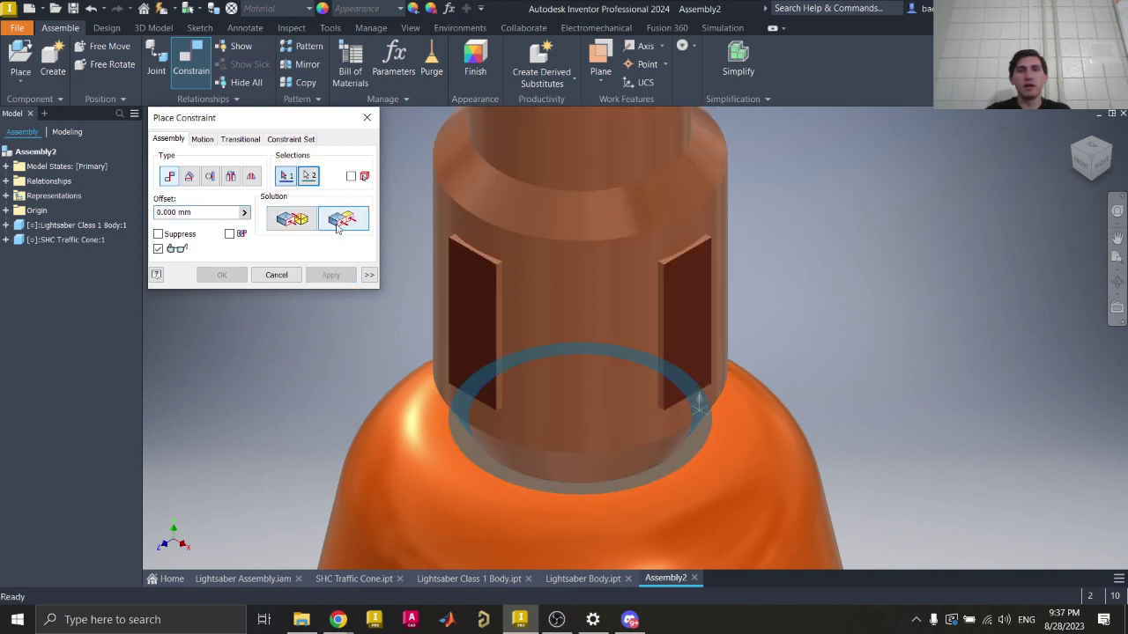
click(292, 218)
click(330, 275)
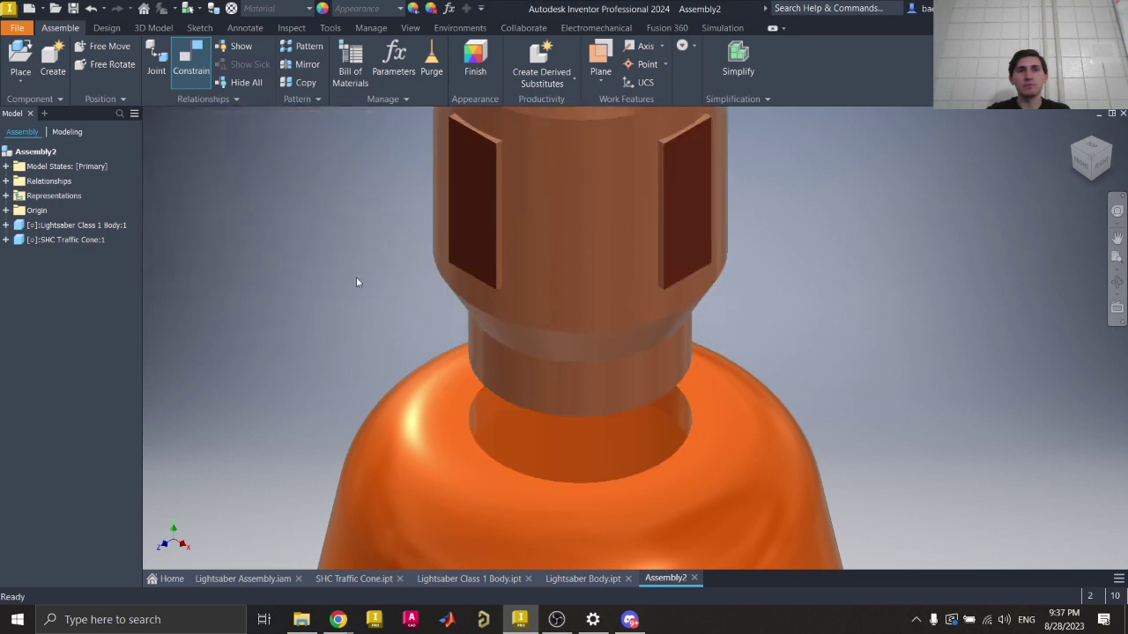
Step: Mate the lightsaber body's lower shoulder edge to the cone's flat top face with 0 mm offset and end the command
click(678, 344)
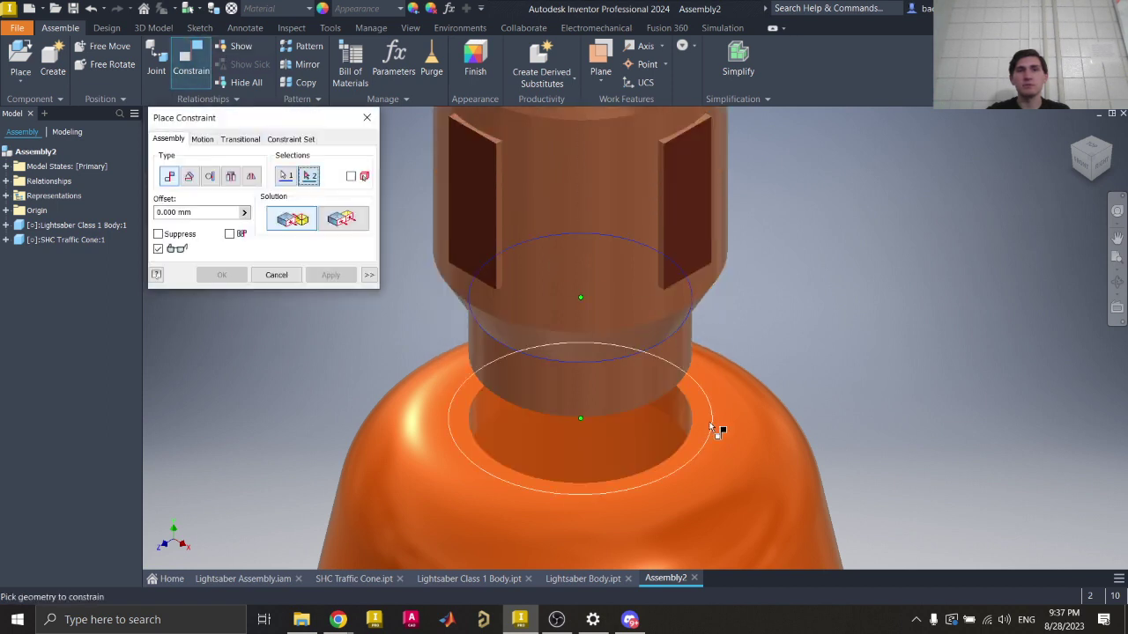
click(703, 414)
click(331, 275)
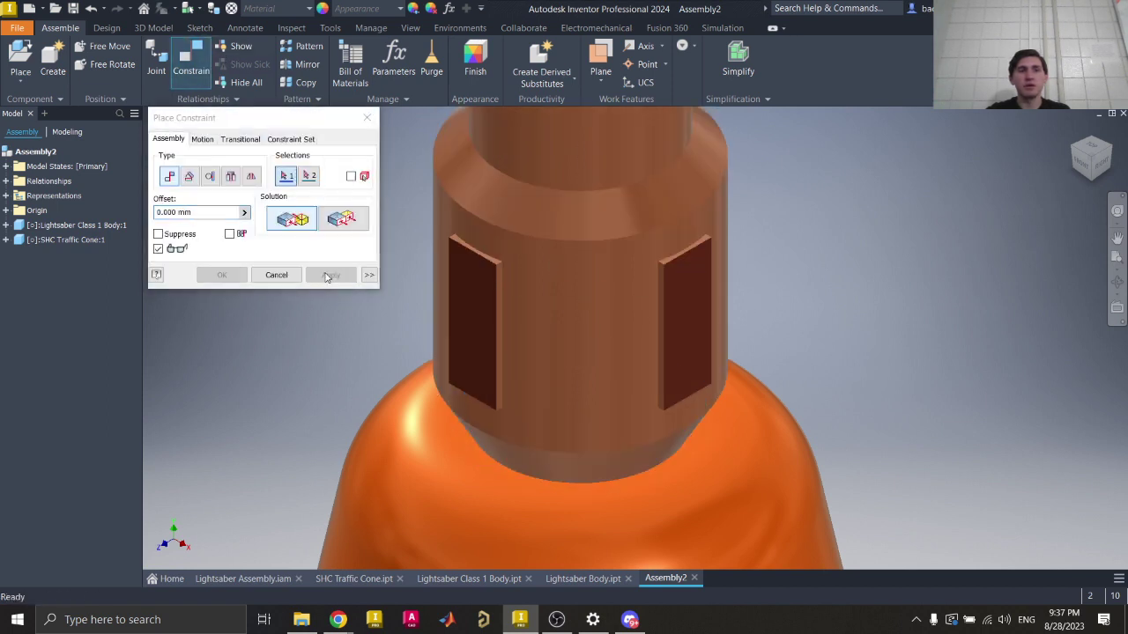
key(XF86AudioLowerVolume)
key(Escape)
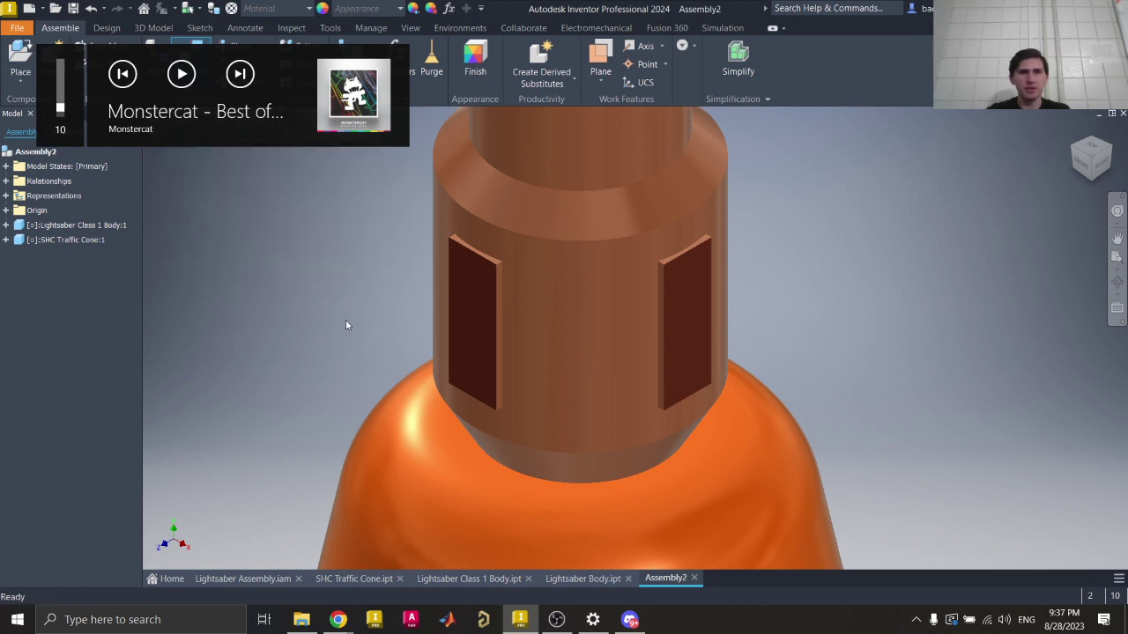
Step: Move the lightsaber body to test how it is held on the cone by both constraints
middle_drag(684, 461, 650, 421)
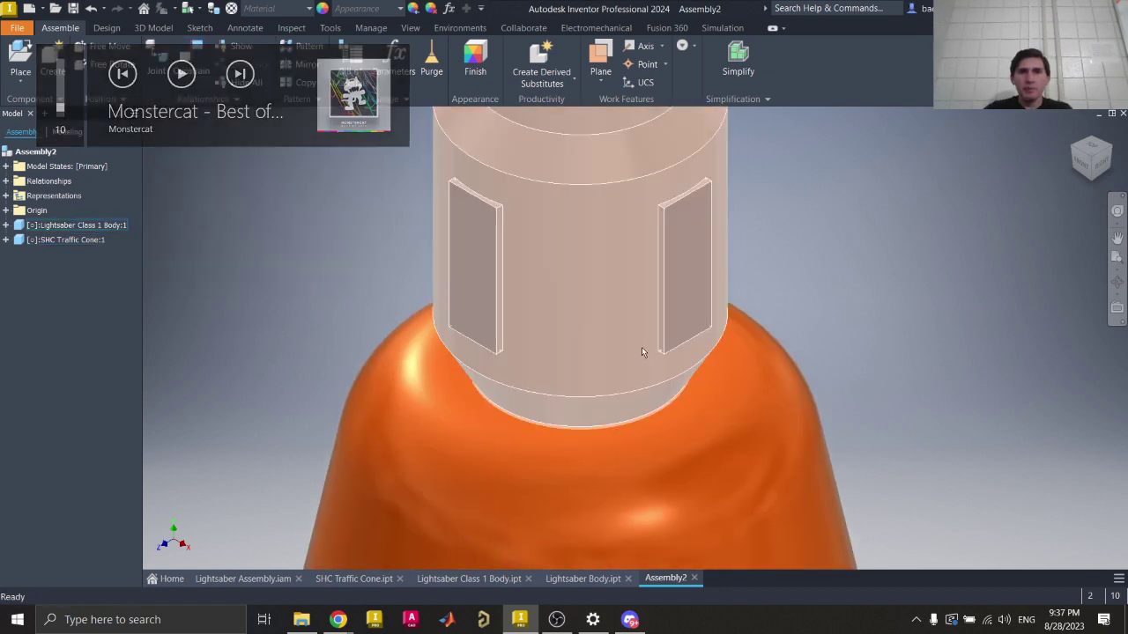
click(600, 360)
drag(600, 366, 660, 320)
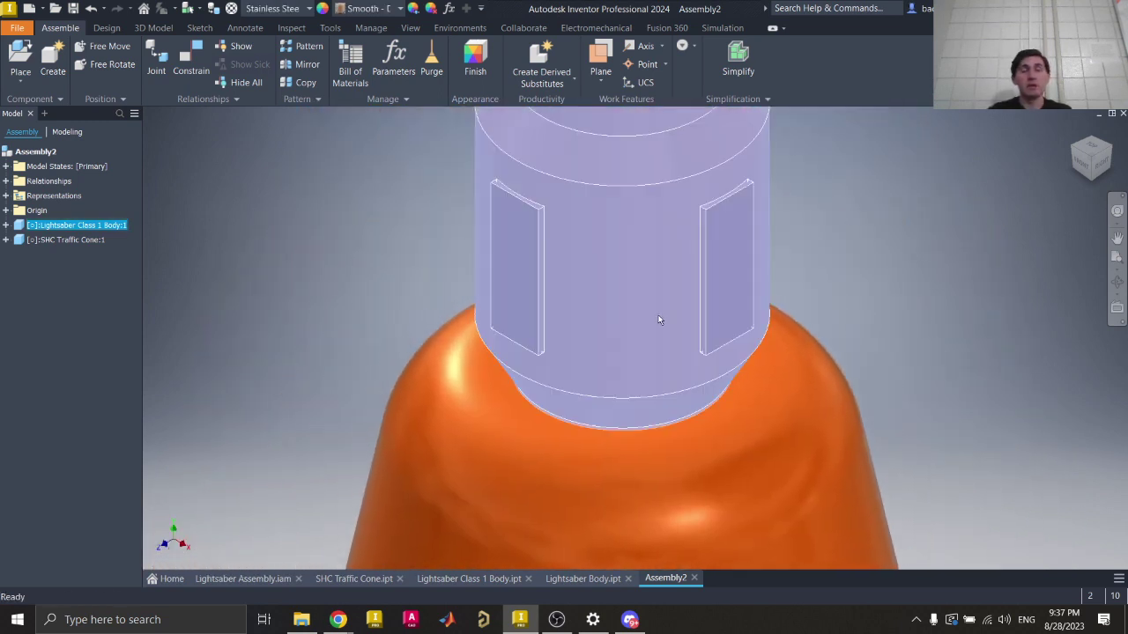
Step: Clear the selection and turn the lightsaber body on top of the cone to check its remaining freedom of movement
click(1028, 178)
click(1073, 131)
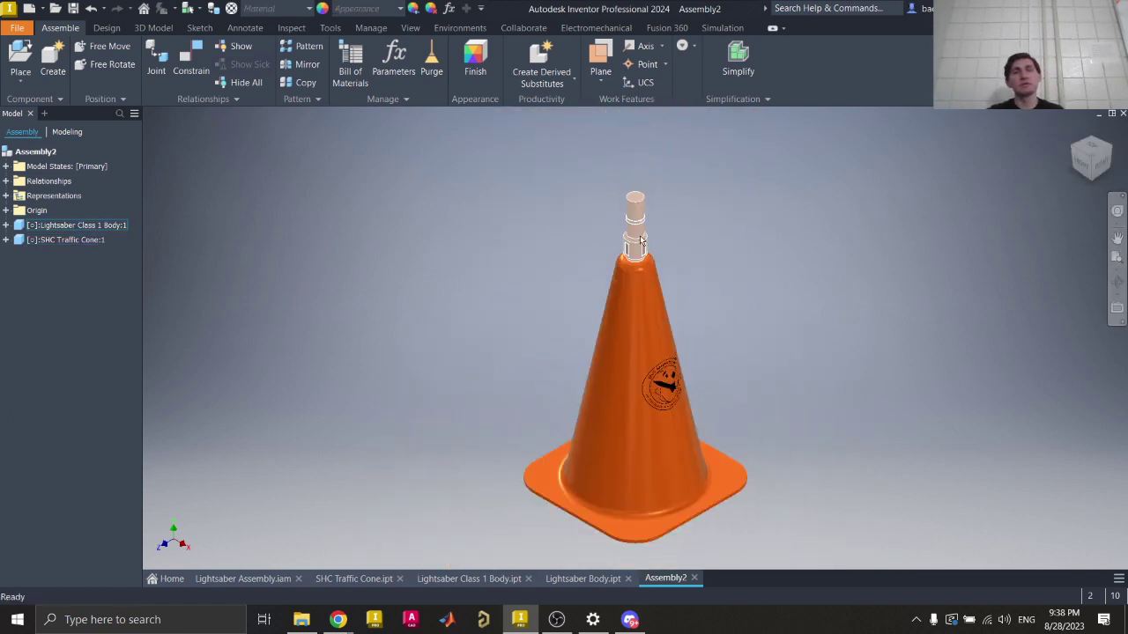
mouse_move(643, 253)
mouse_down()
mouse_move(555, 255)
mouse_move(618, 203)
mouse_move(652, 216)
mouse_move(542, 197)
mouse_move(630, 212)
mouse_move(642, 274)
mouse_move(628, 251)
mouse_up()
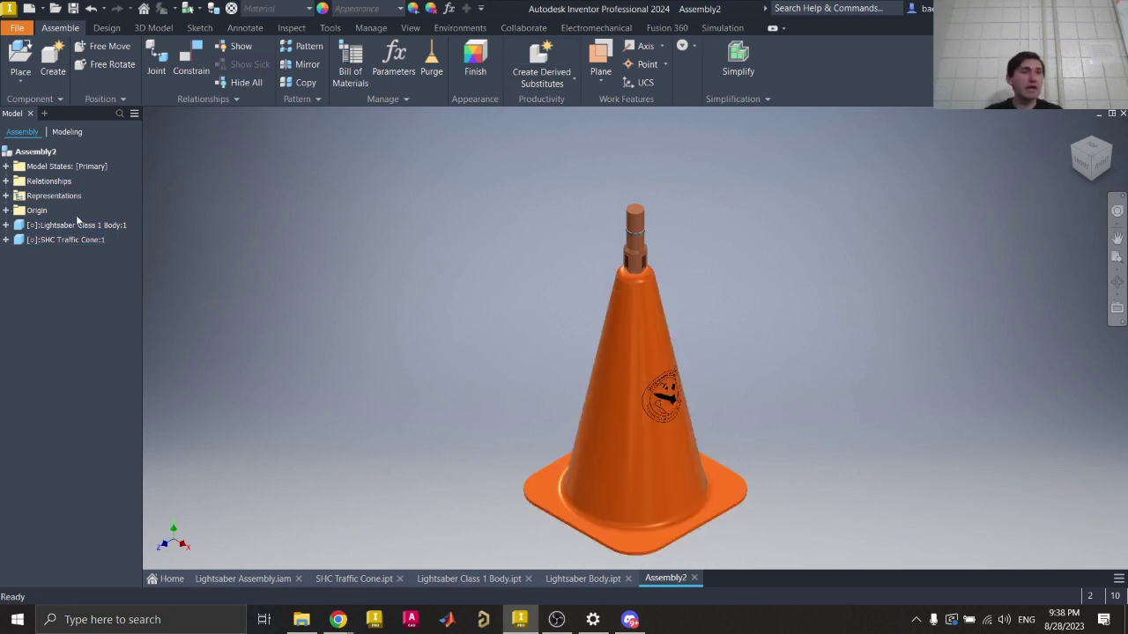
Step: Expand the origin geometry of the lightsaber body and the assembly, previewing the body's XY plane on the model
click(6, 225)
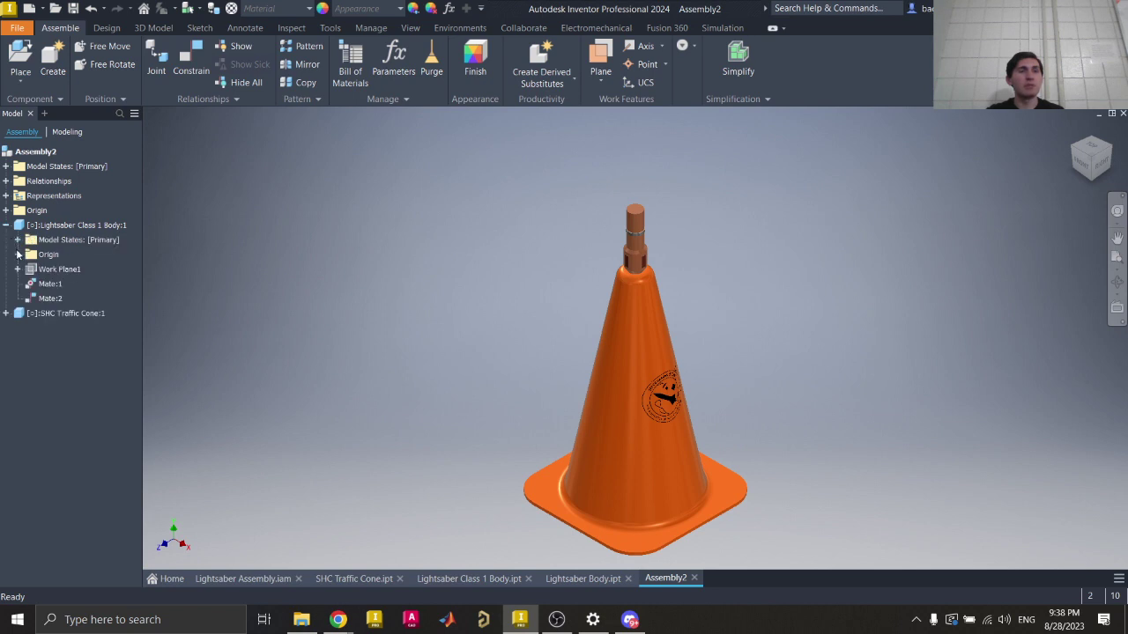
click(17, 254)
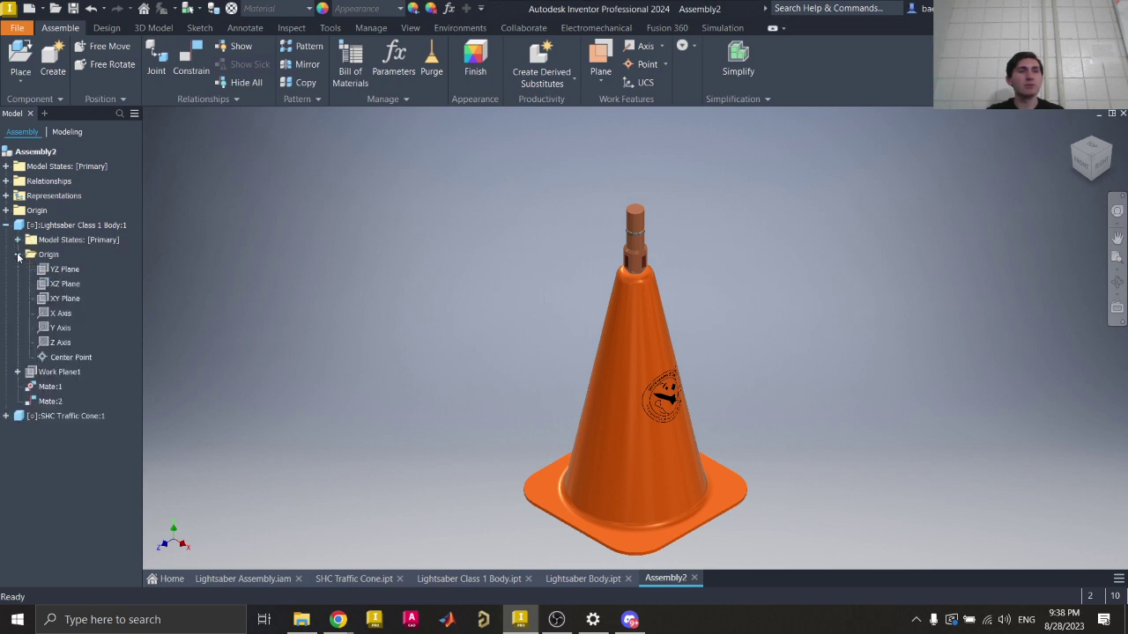
click(55, 298)
scroll(688, 194, up, 5)
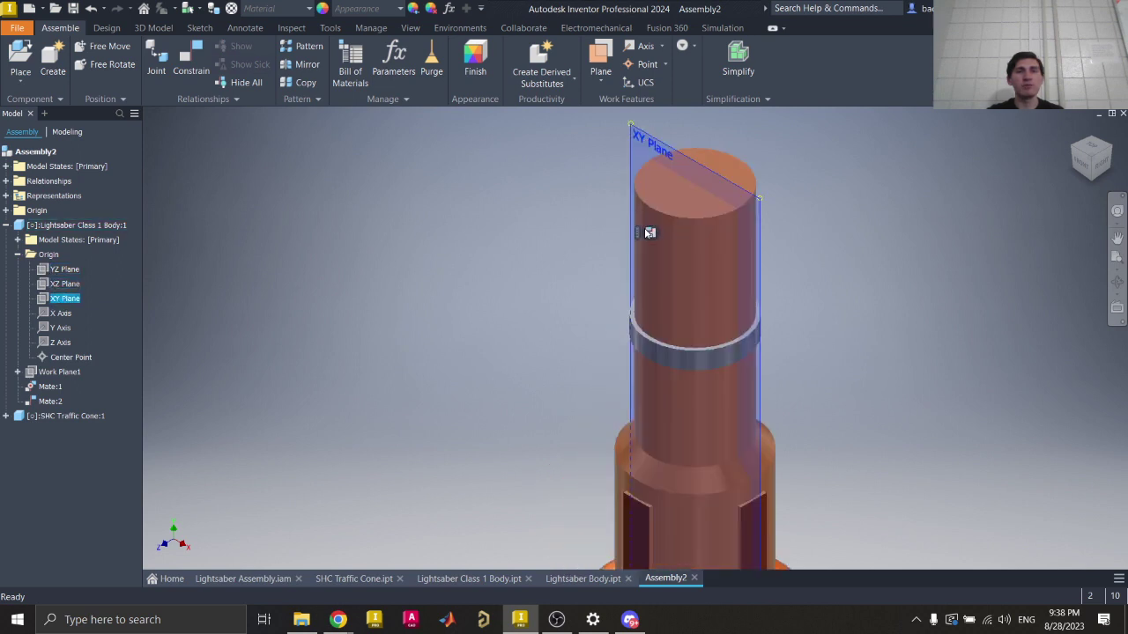
click(209, 282)
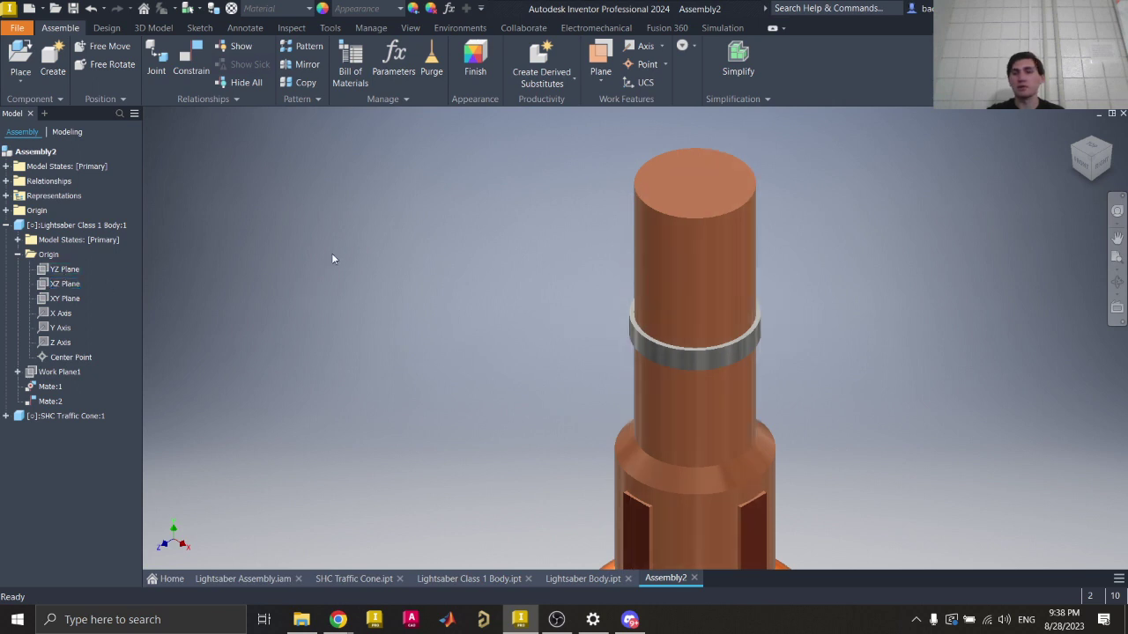
click(7, 211)
scroll(358, 203, down, 6)
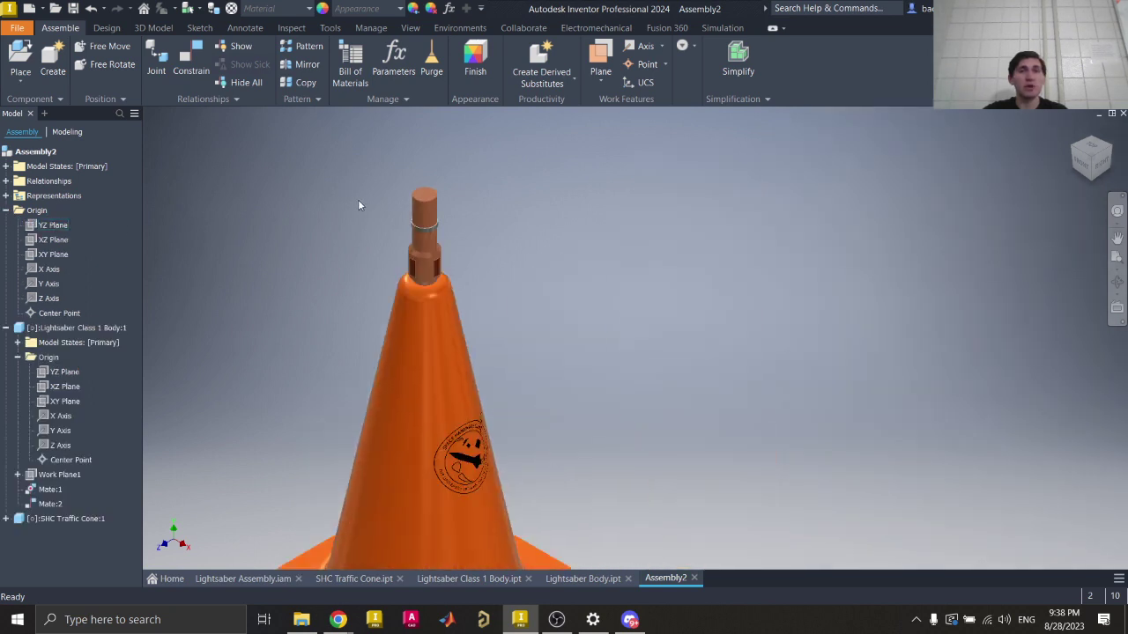
scroll(729, 247, down, 2)
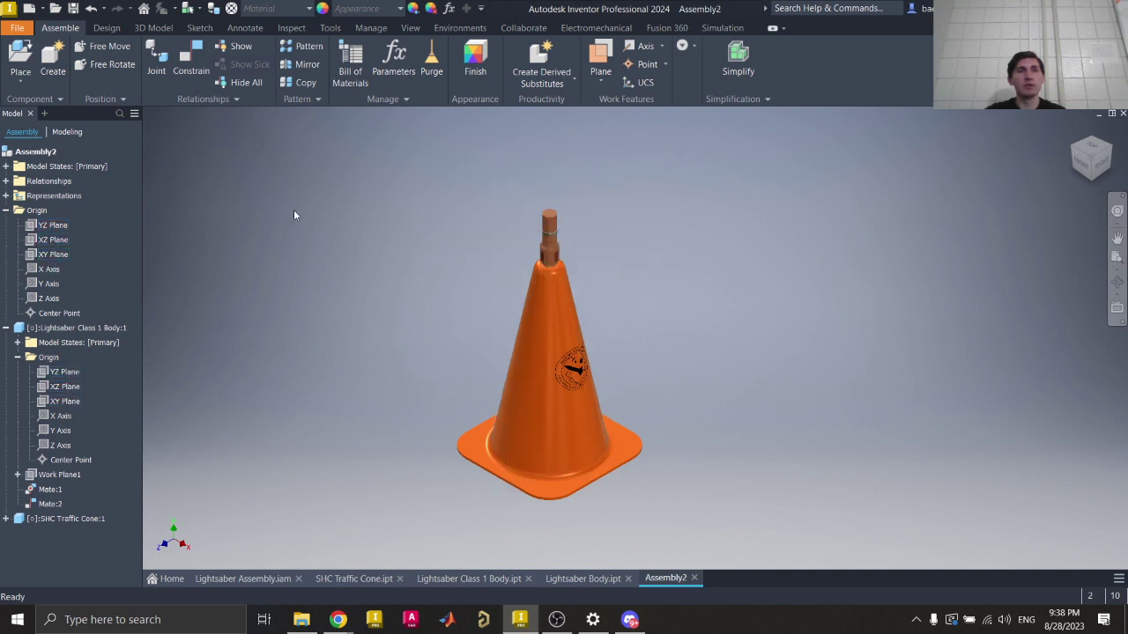
Step: Constrain the assembly's YZ plane to the lightsaber body's YZ plane with 0 mm offset, comparing Mate and Flush and choosing Flush
click(190, 61)
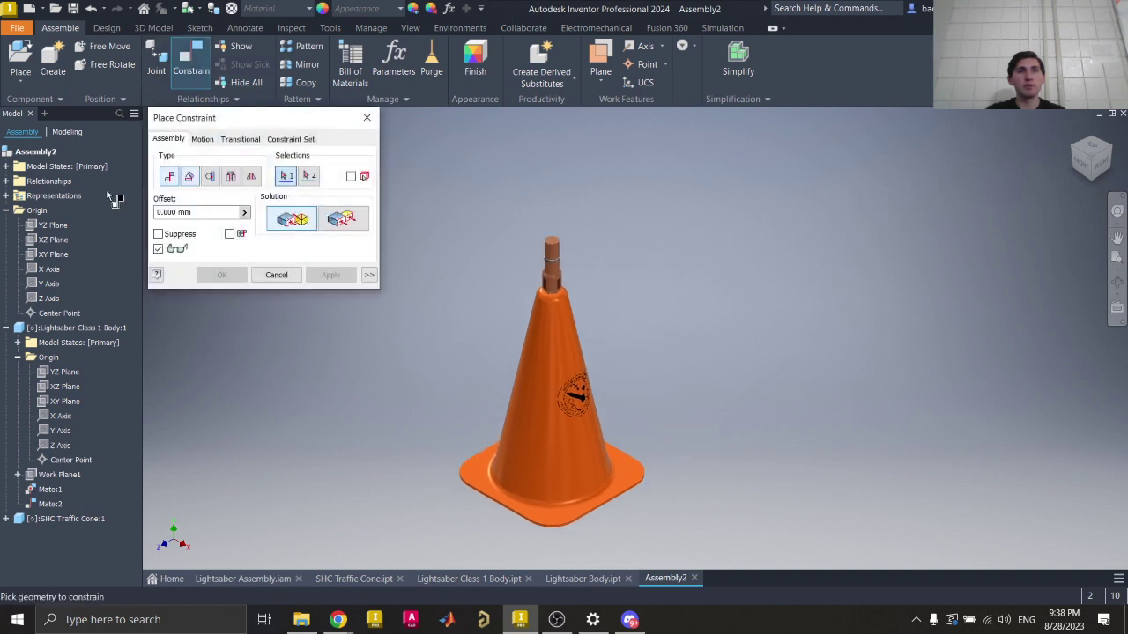
click(56, 228)
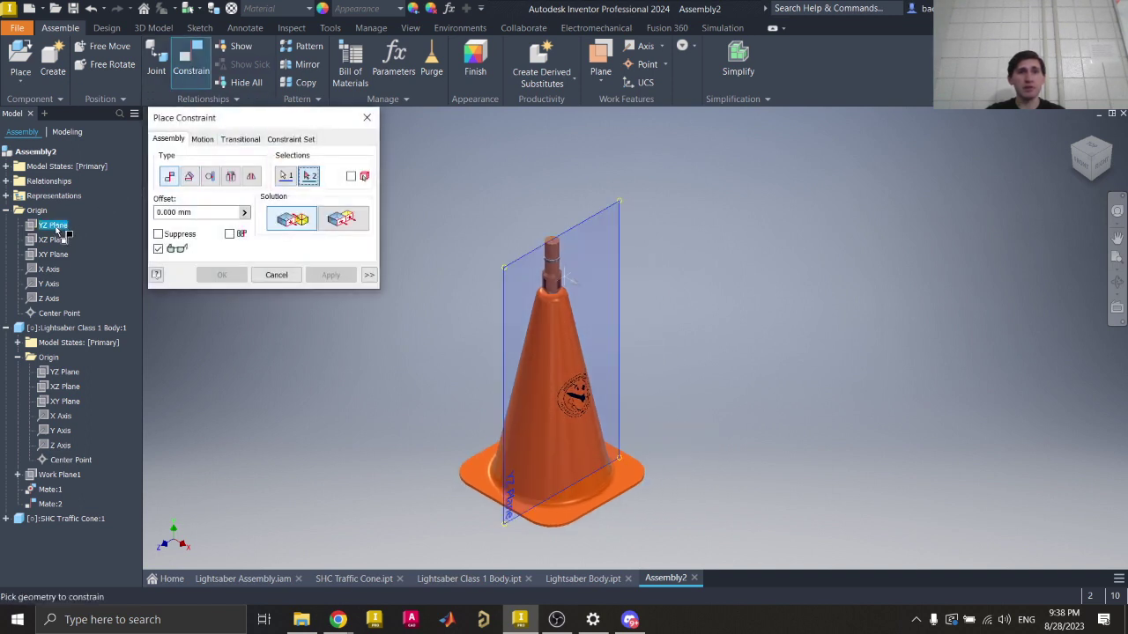
click(69, 373)
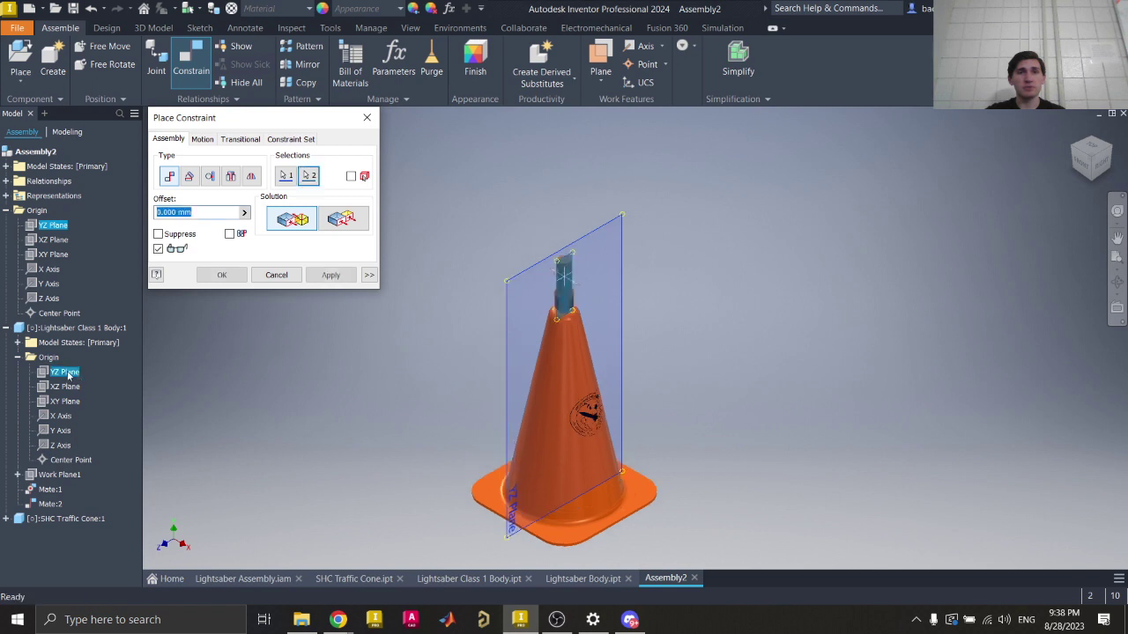
click(342, 219)
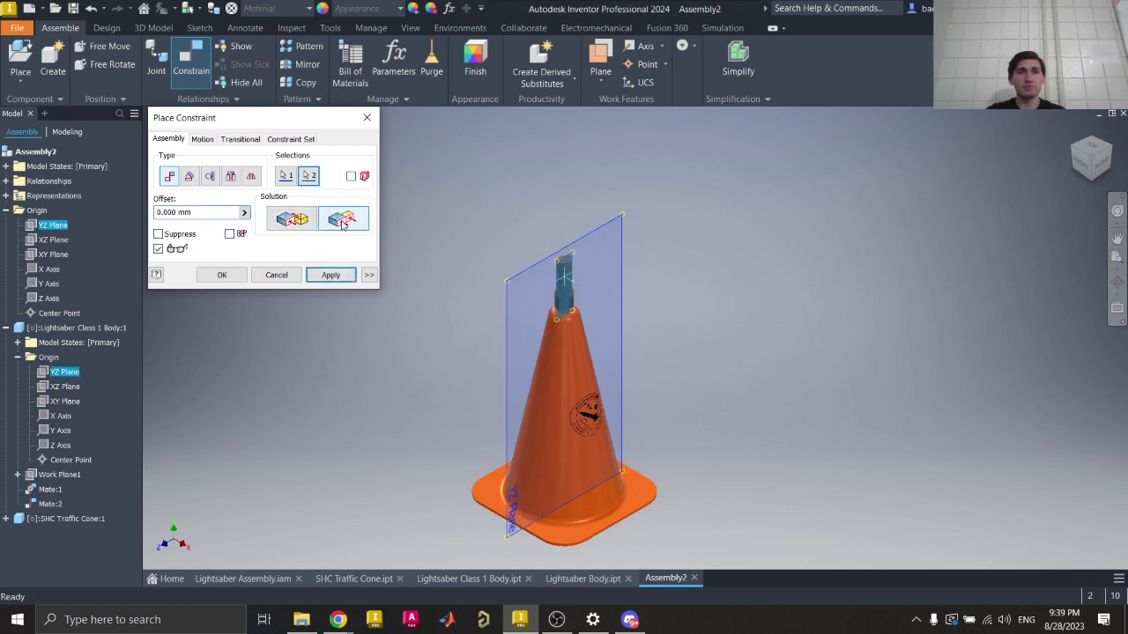
click(289, 219)
scroll(556, 240, up, 5)
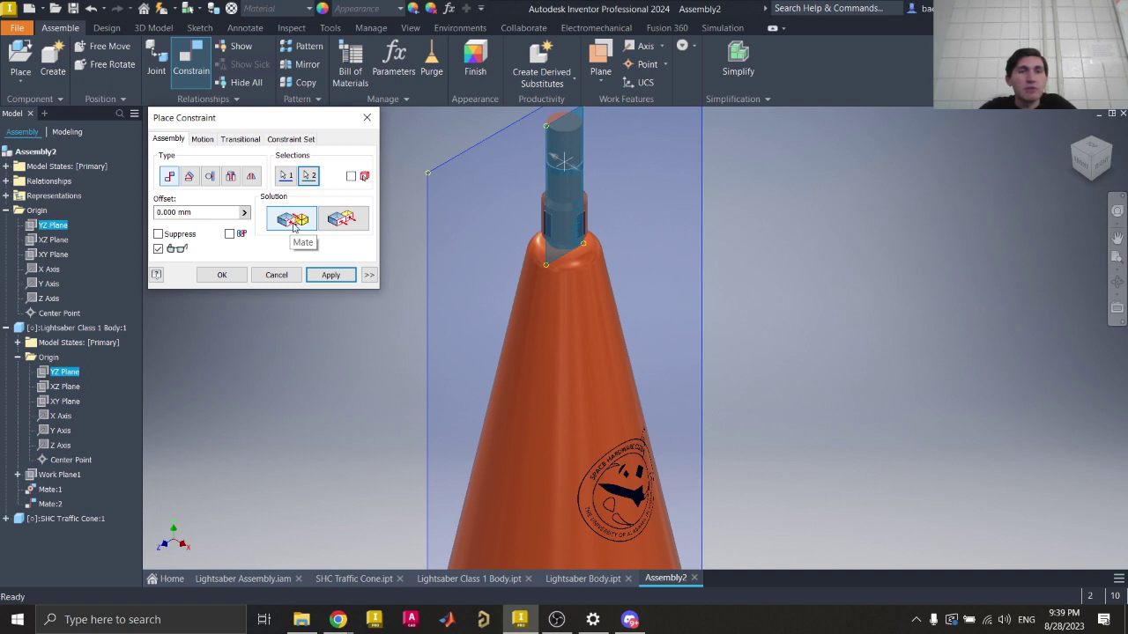
click(342, 220)
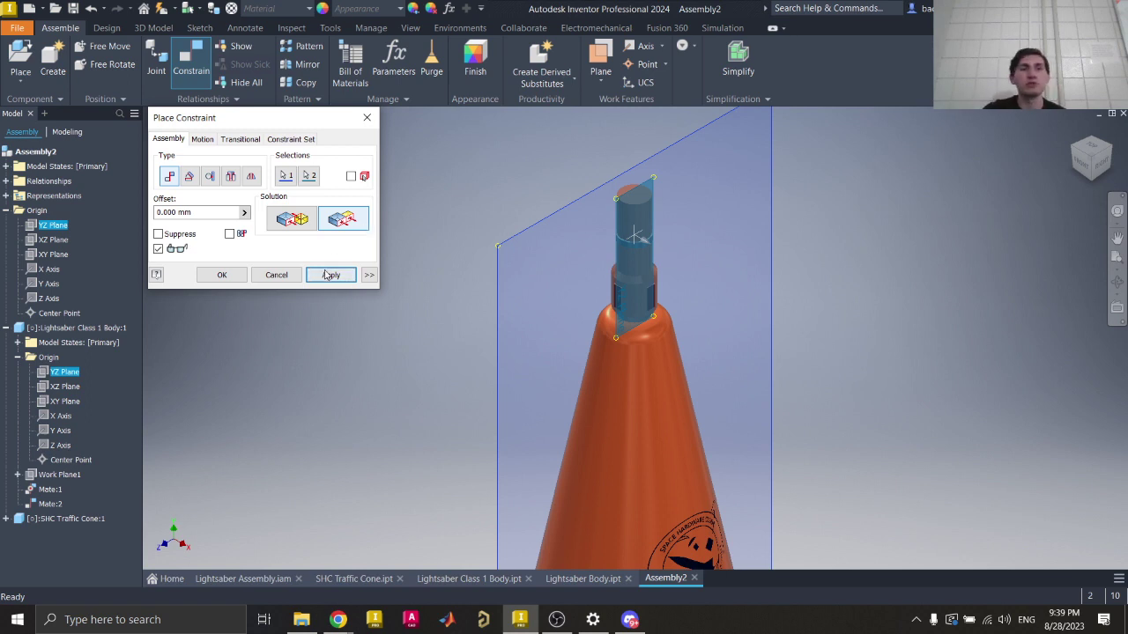
Step: Constrain the lightsaber body's YZ, XZ and XY planes flush with the assembly's matching origin planes at 0 mm offset
click(329, 276)
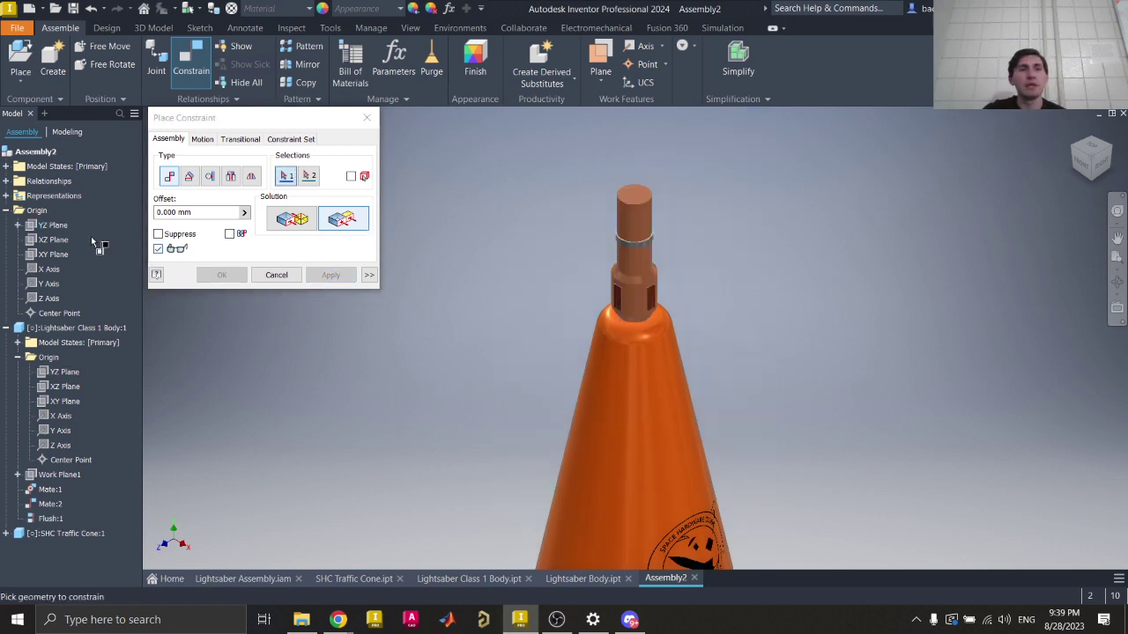
click(54, 241)
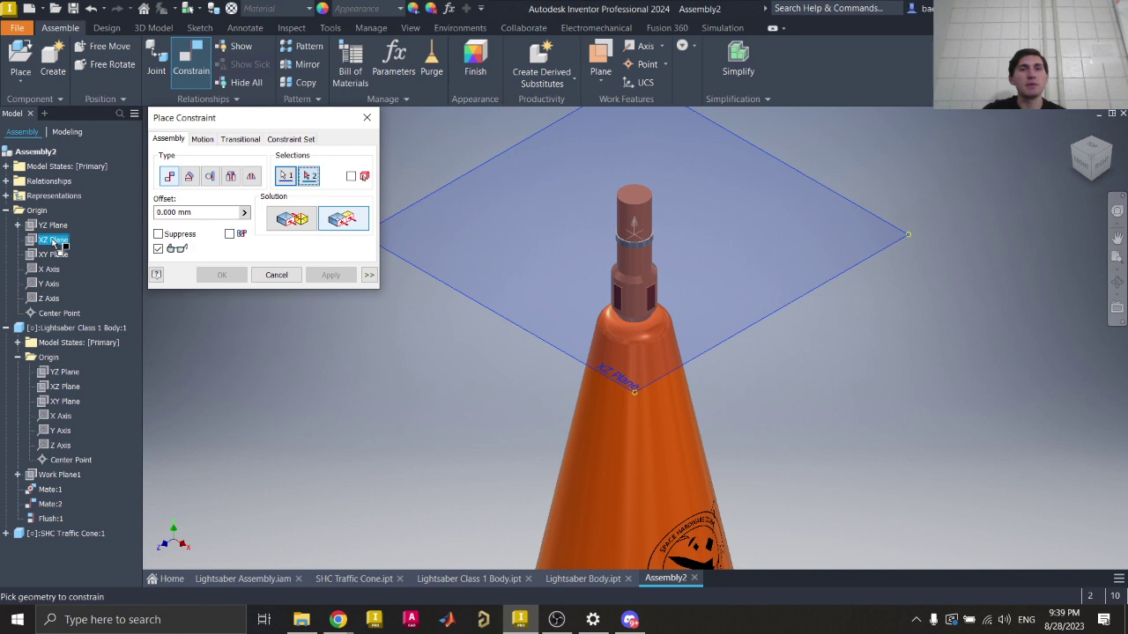
click(64, 388)
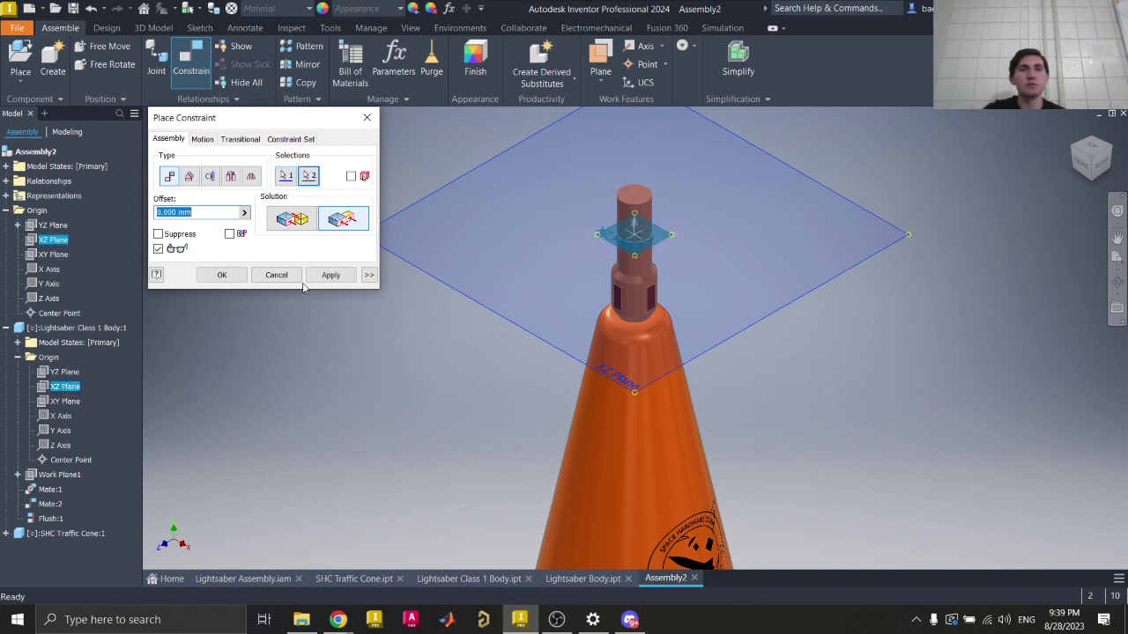
click(329, 276)
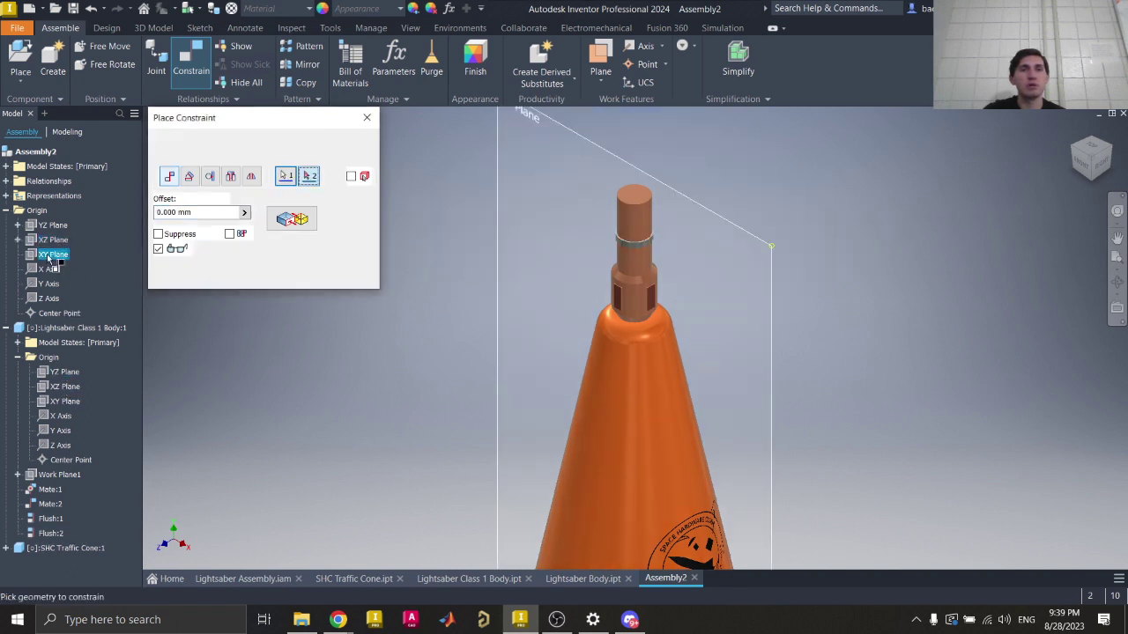
click(53, 254)
click(62, 401)
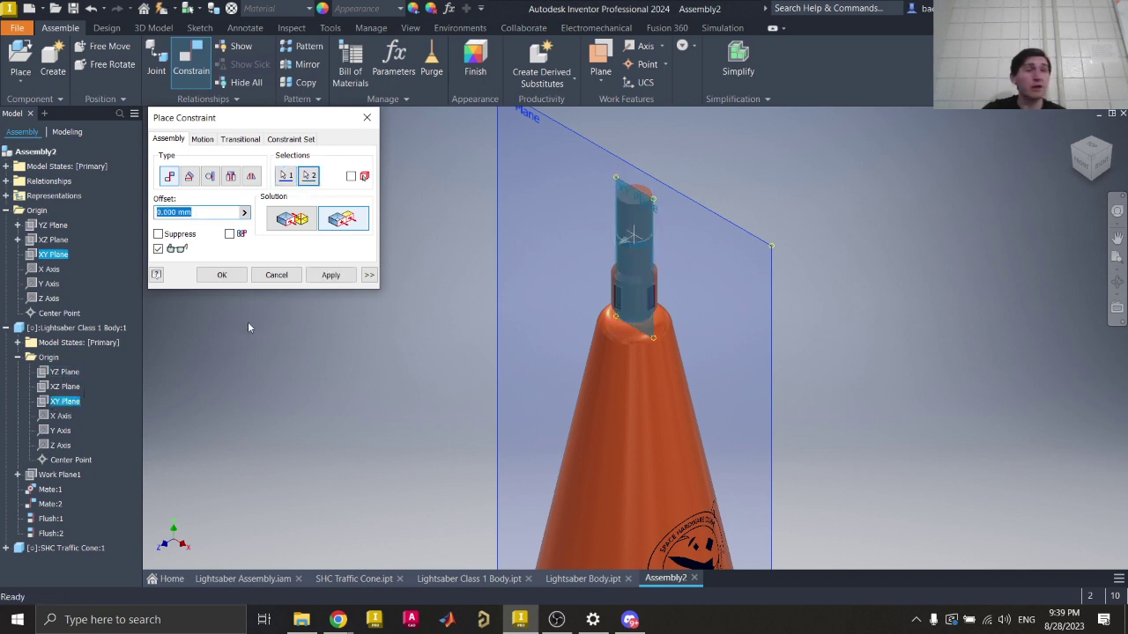
click(330, 276)
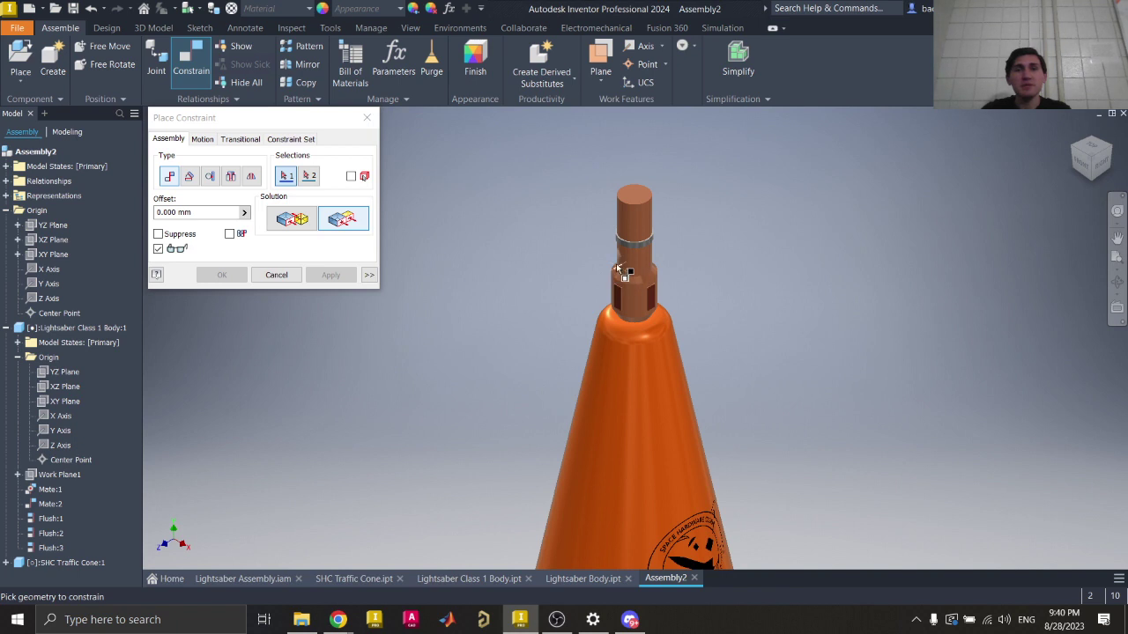
key(Escape)
Step: Examine the lightsaber body on top of the cone and test whether it can still be moved
scroll(545, 270, down, 3)
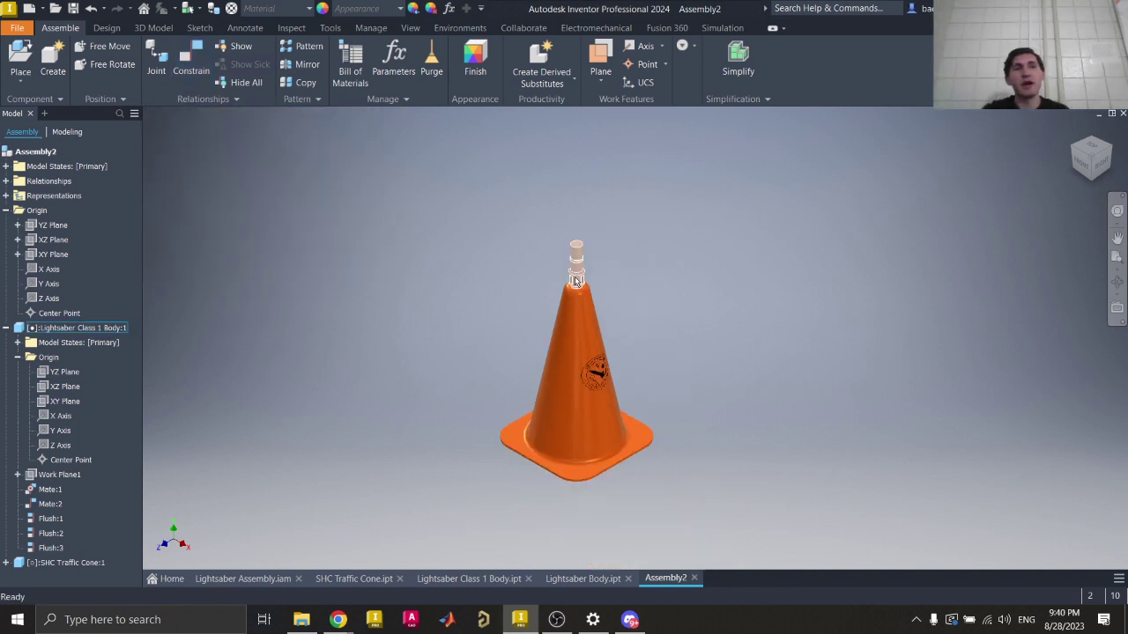
click(66, 331)
click(67, 342)
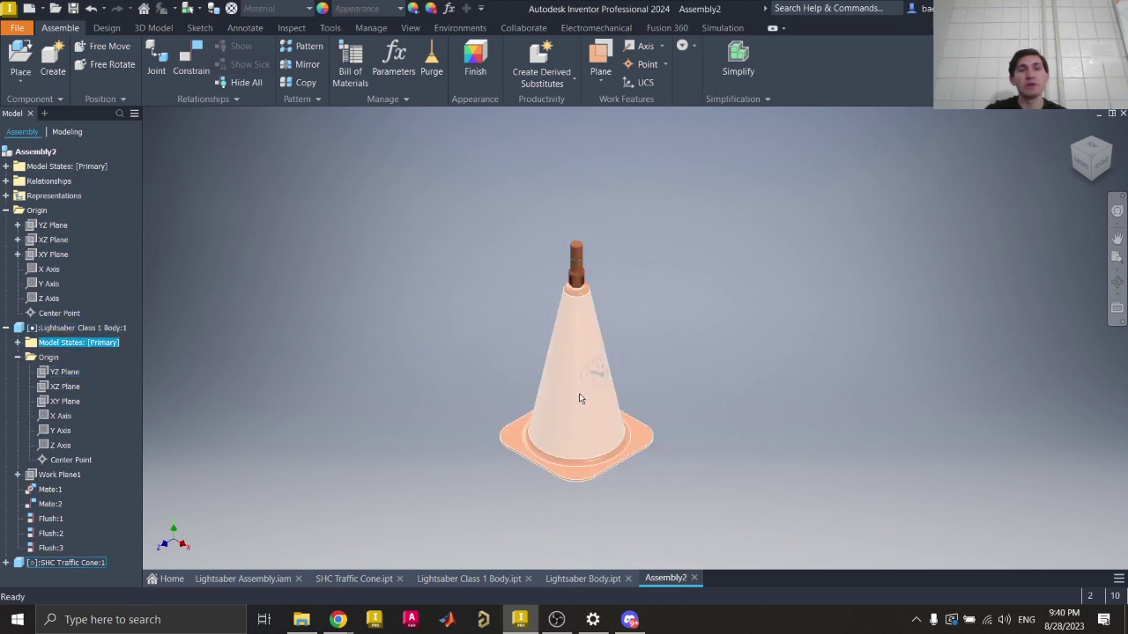
scroll(583, 280, up, 4)
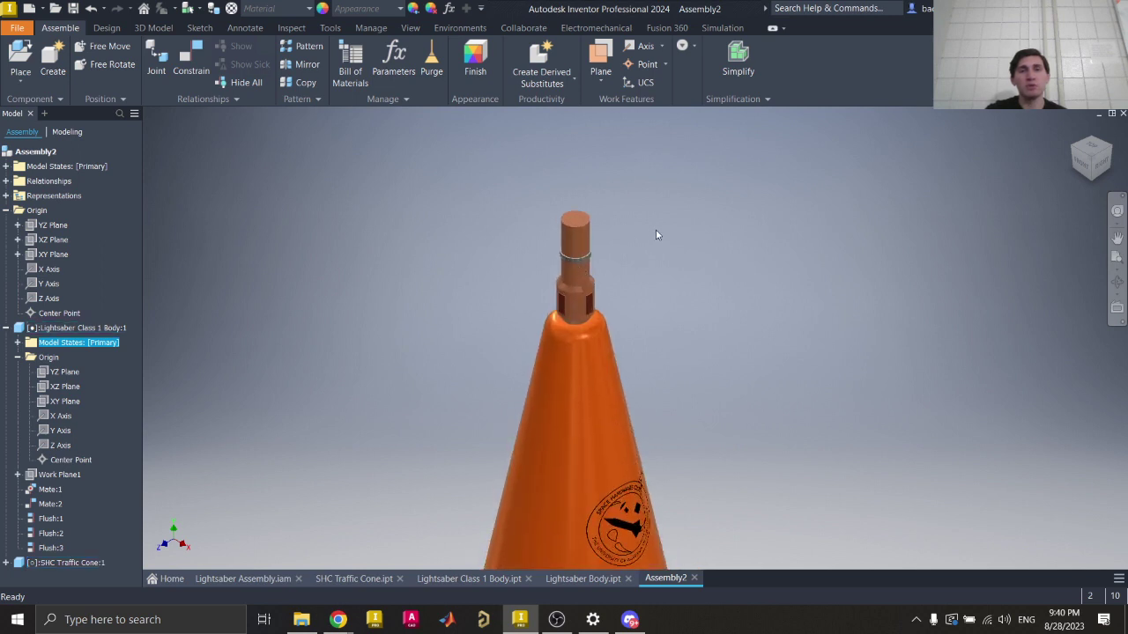
click(579, 262)
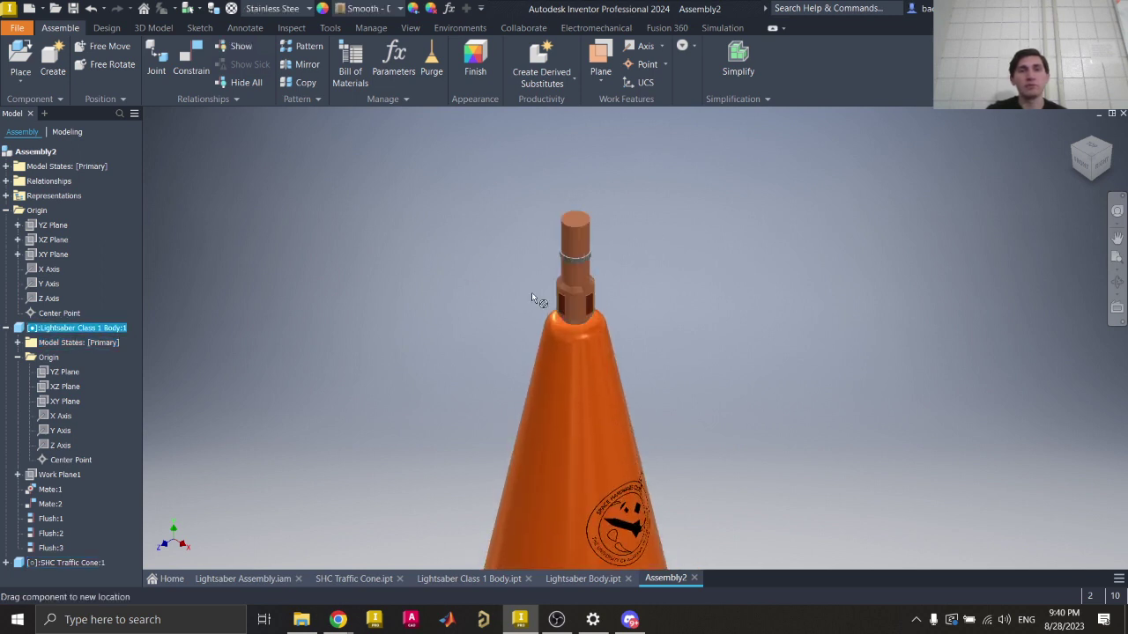
click(673, 236)
middle_drag(670, 282, 624, 203)
scroll(675, 165, down, 2)
scroll(625, 203, down, 1)
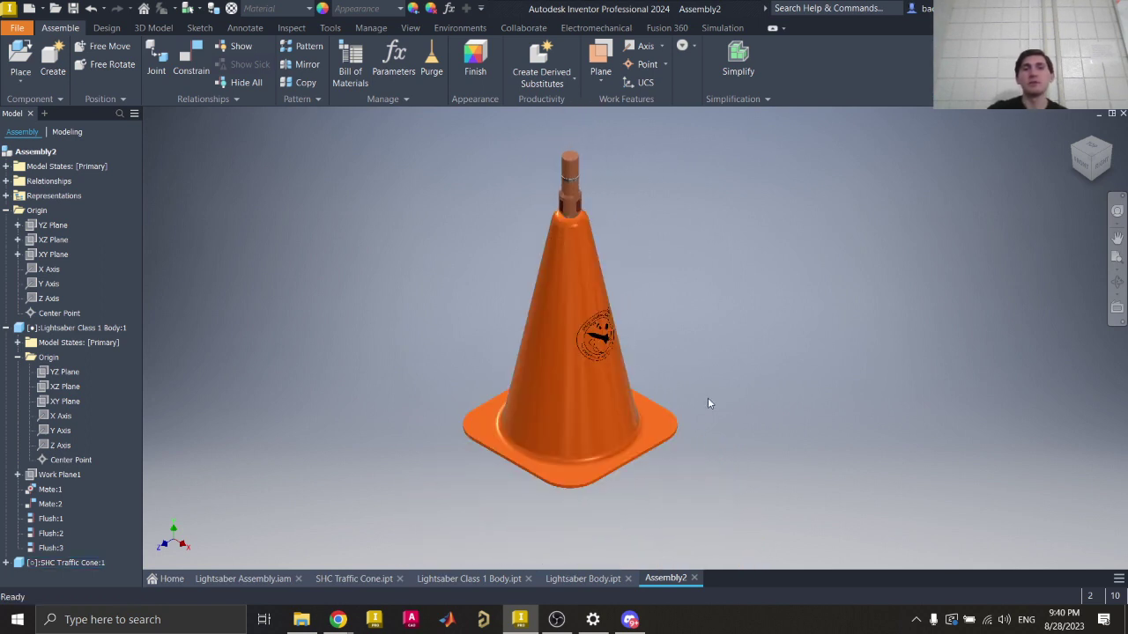
Step: Test the traffic cone's remaining freedom of movement by pulling on its base
click(671, 411)
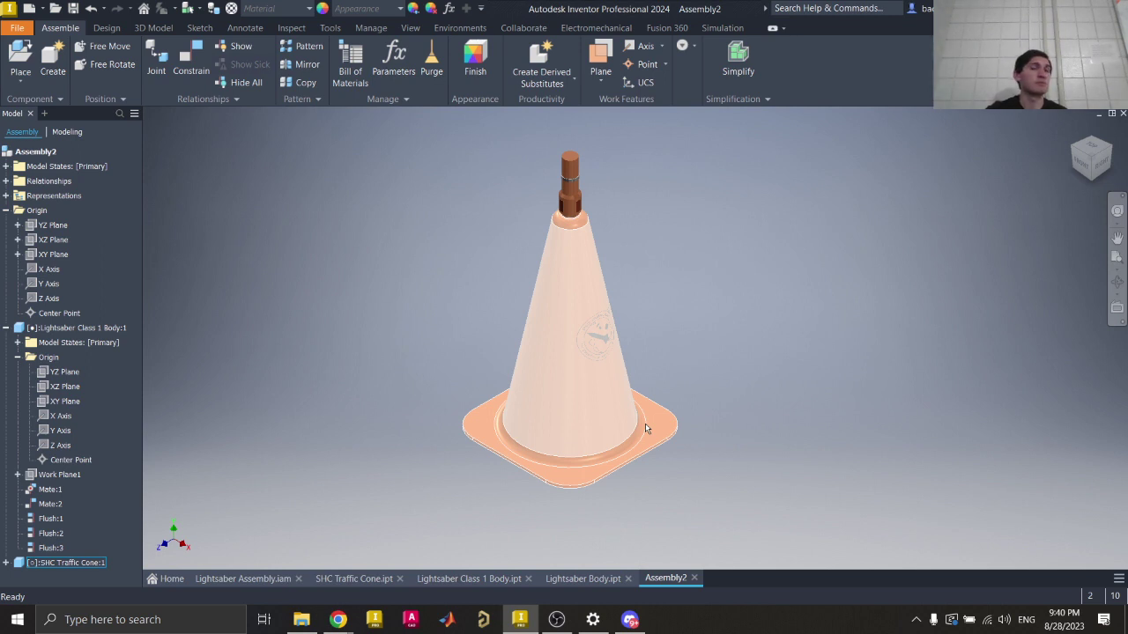
click(744, 402)
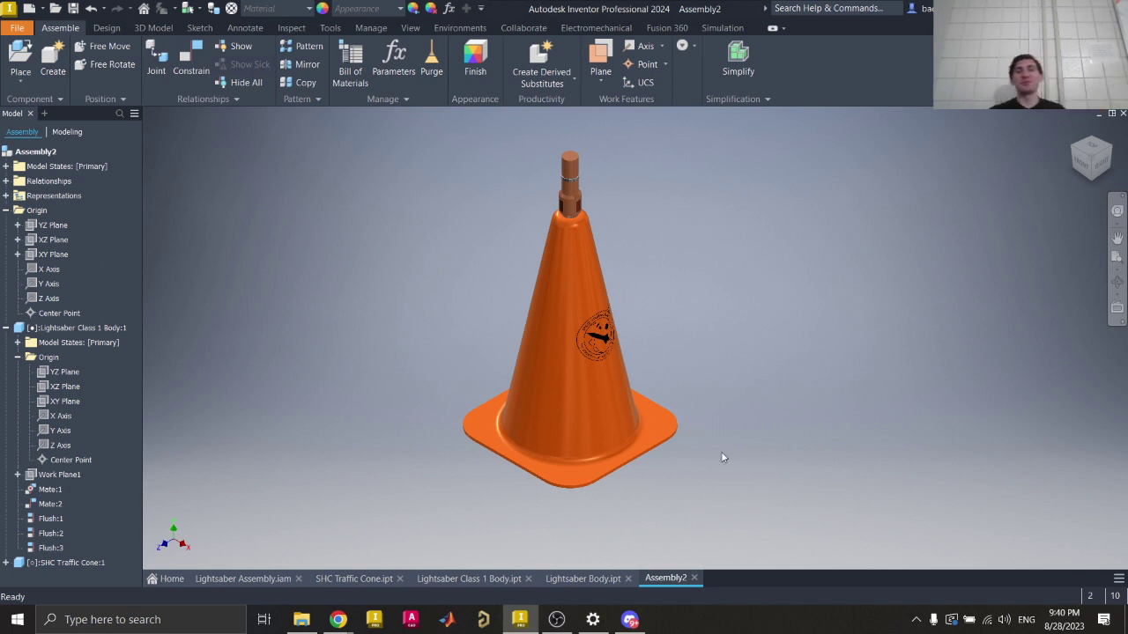
drag(668, 429, 635, 284)
click(771, 401)
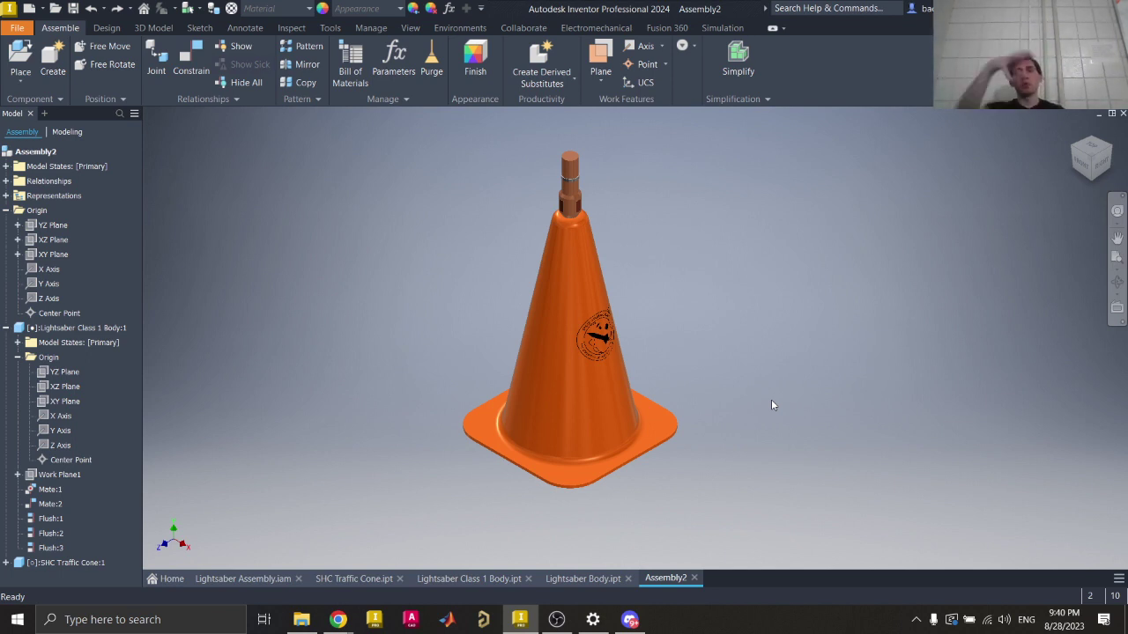
Step: Set up a flush constraint between the YZ planes of the lightsaber body and the traffic cone
click(593, 351)
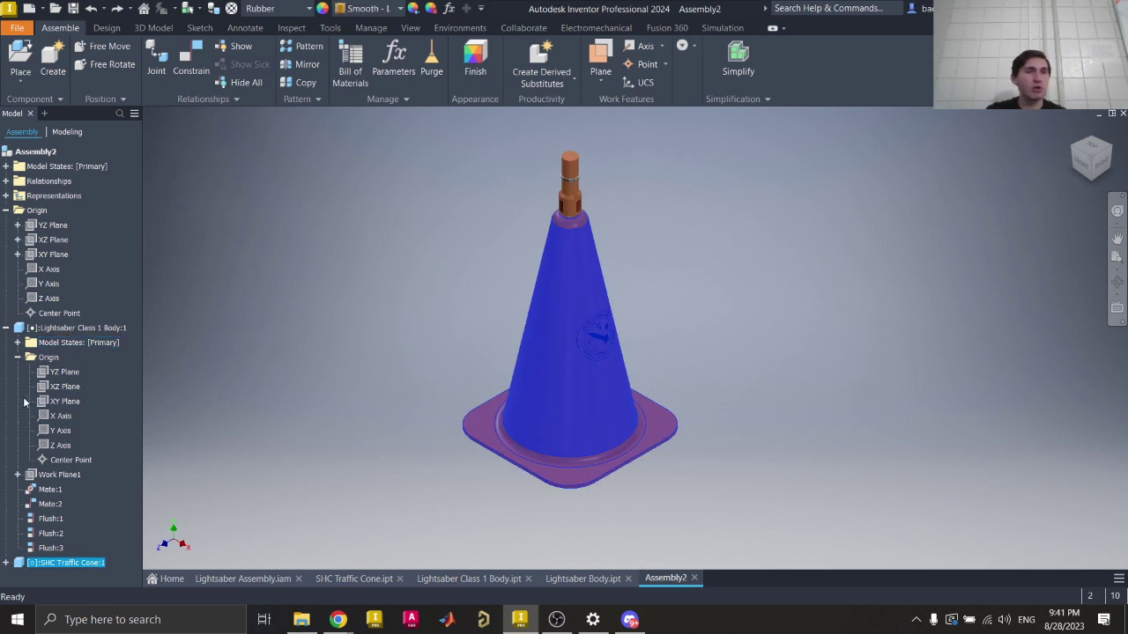
click(7, 564)
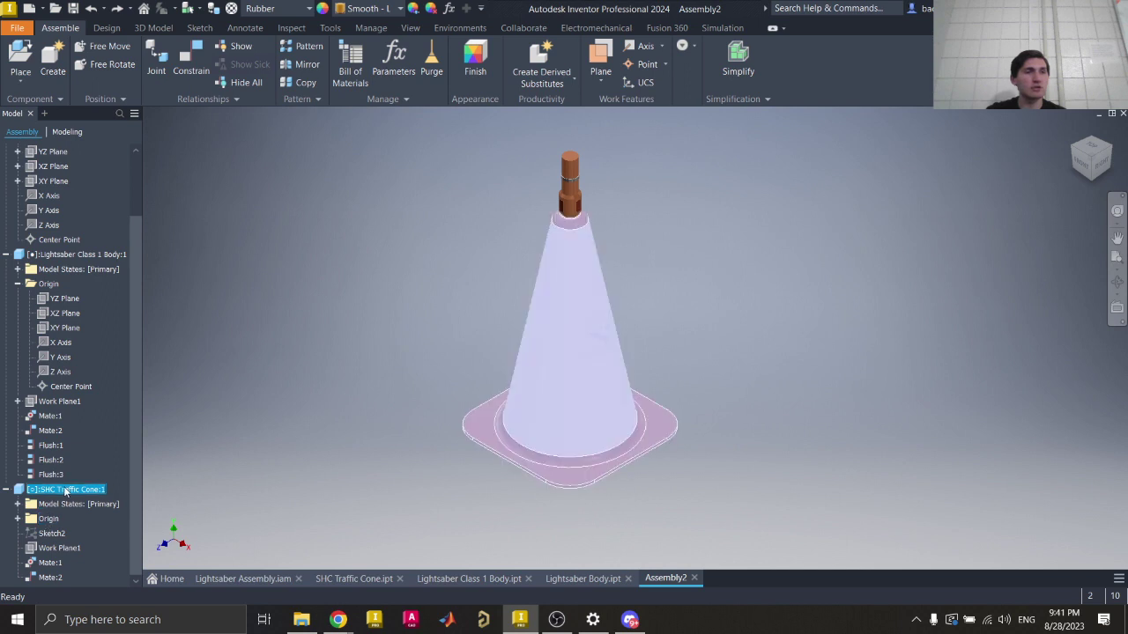
click(18, 519)
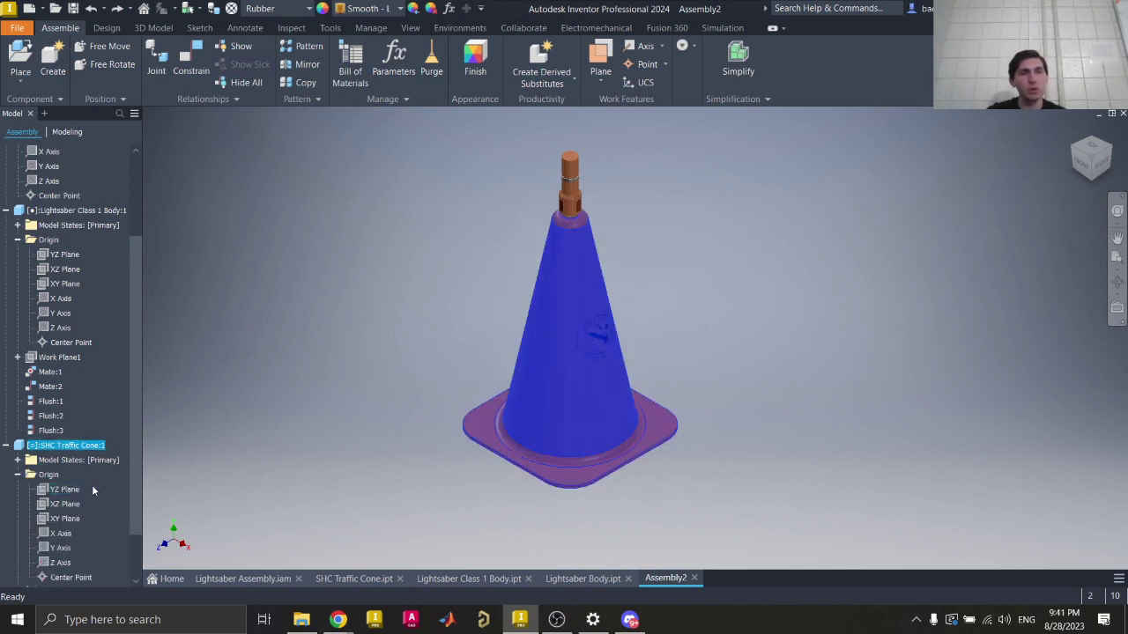
key(Escape)
click(189, 56)
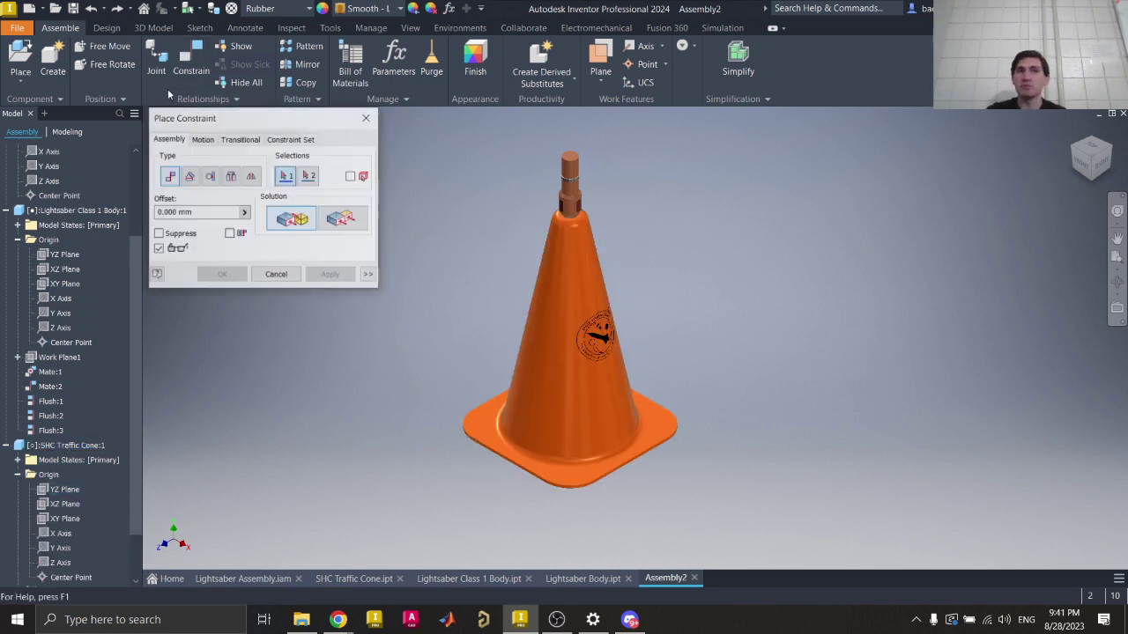
click(68, 256)
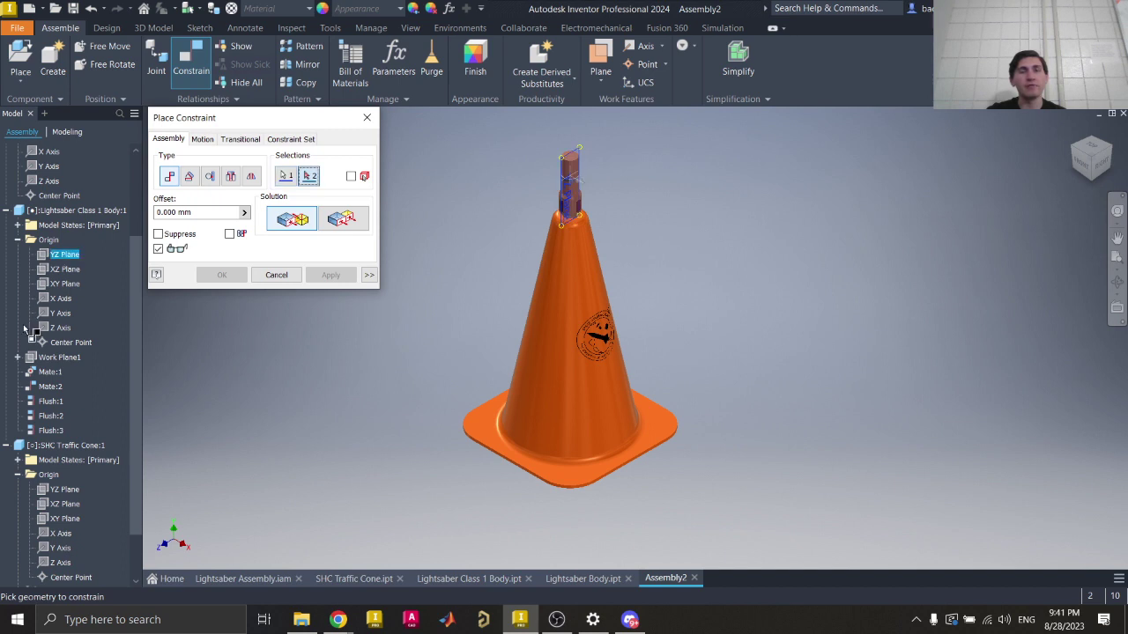
scroll(84, 263, down, 2)
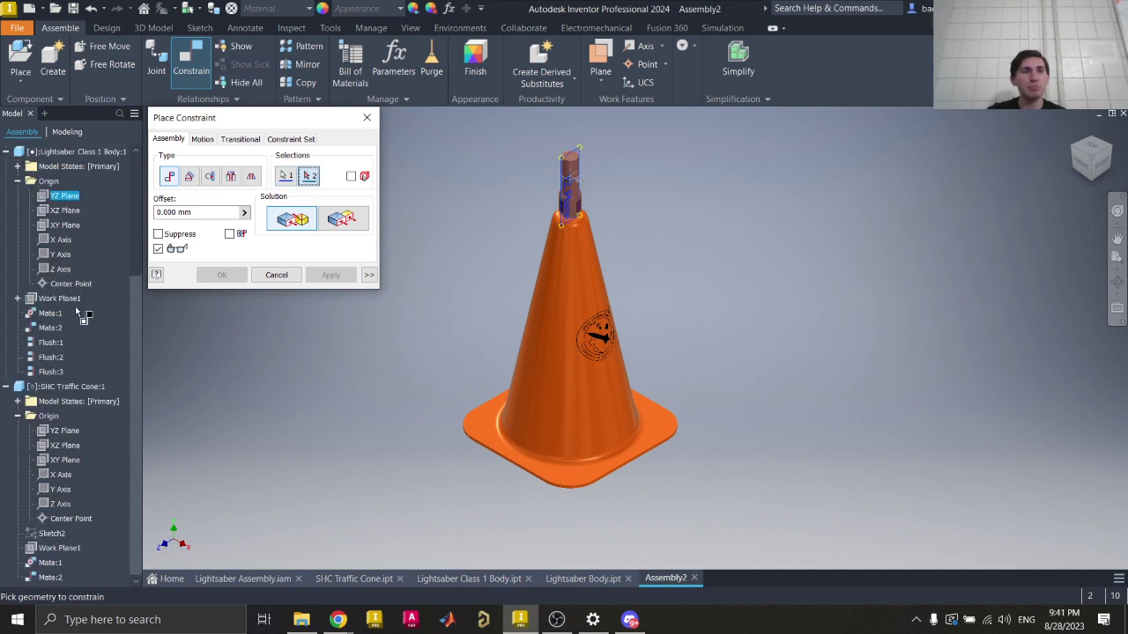
click(343, 220)
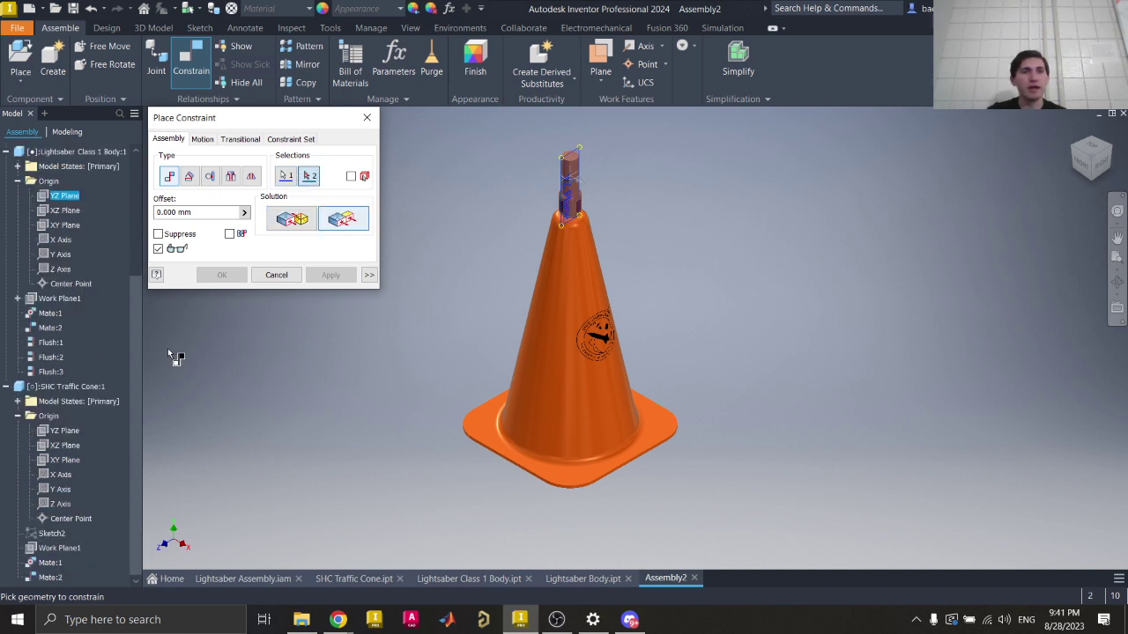
click(66, 432)
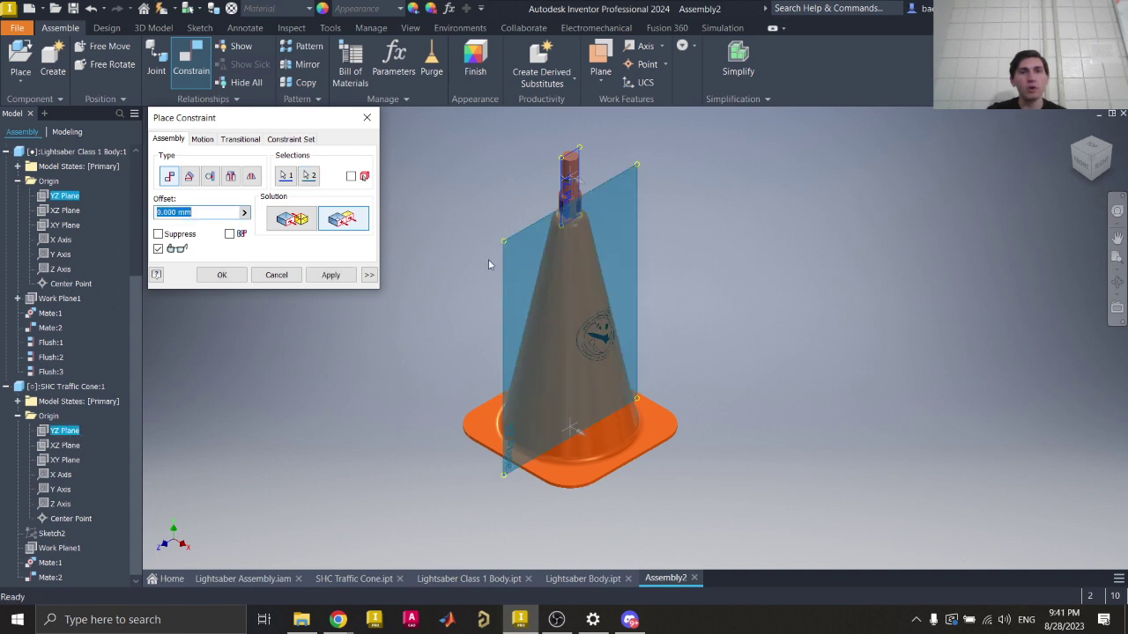
Step: Try the mate solution for the two YZ planes and inspect the cone's orientation from different sides
click(293, 220)
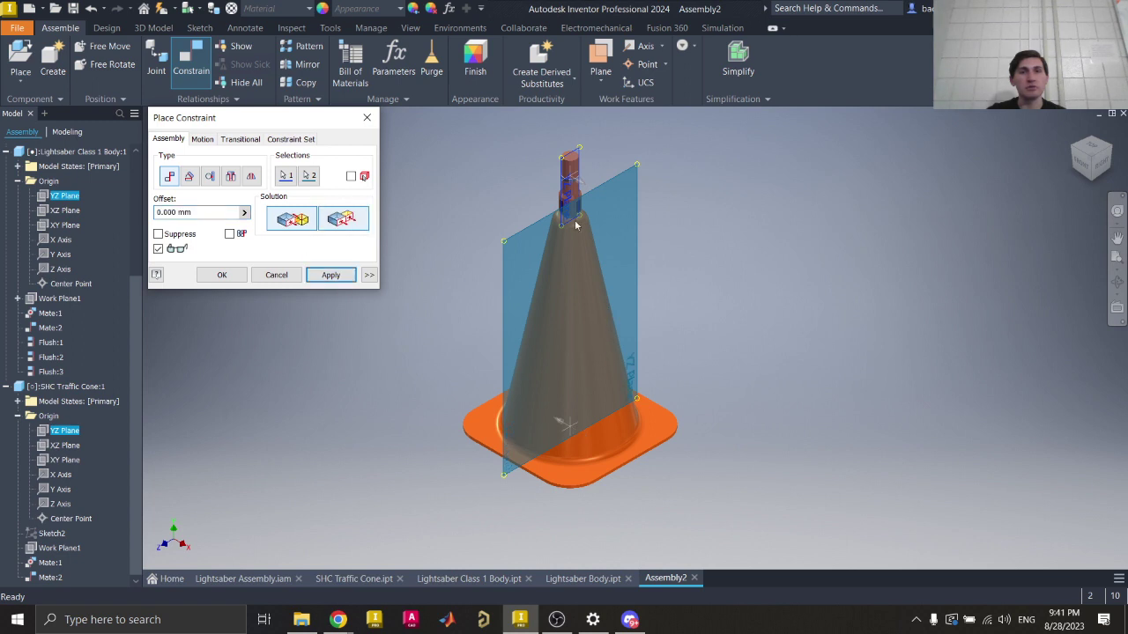
click(1075, 155)
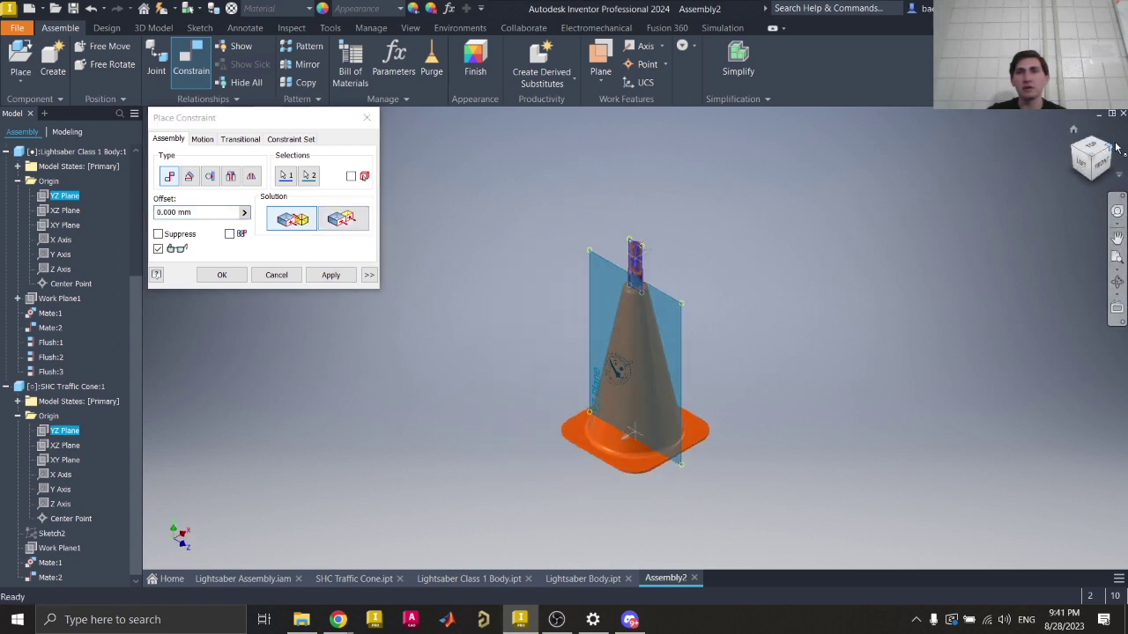
click(1113, 146)
scroll(645, 383, down, 3)
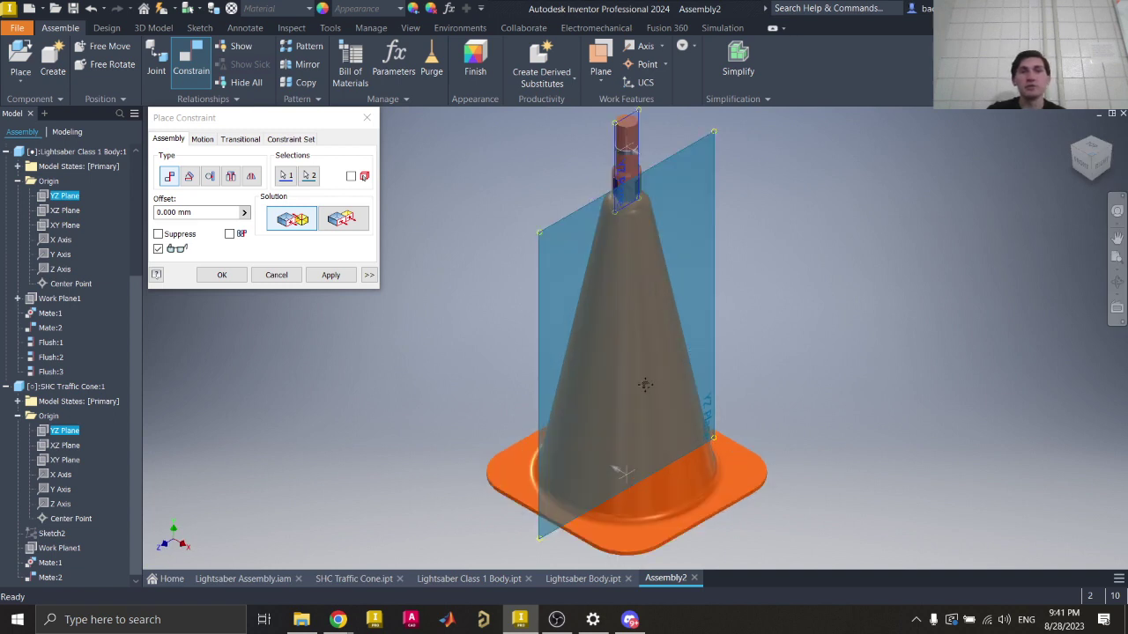
middle_drag(645, 385, 643, 395)
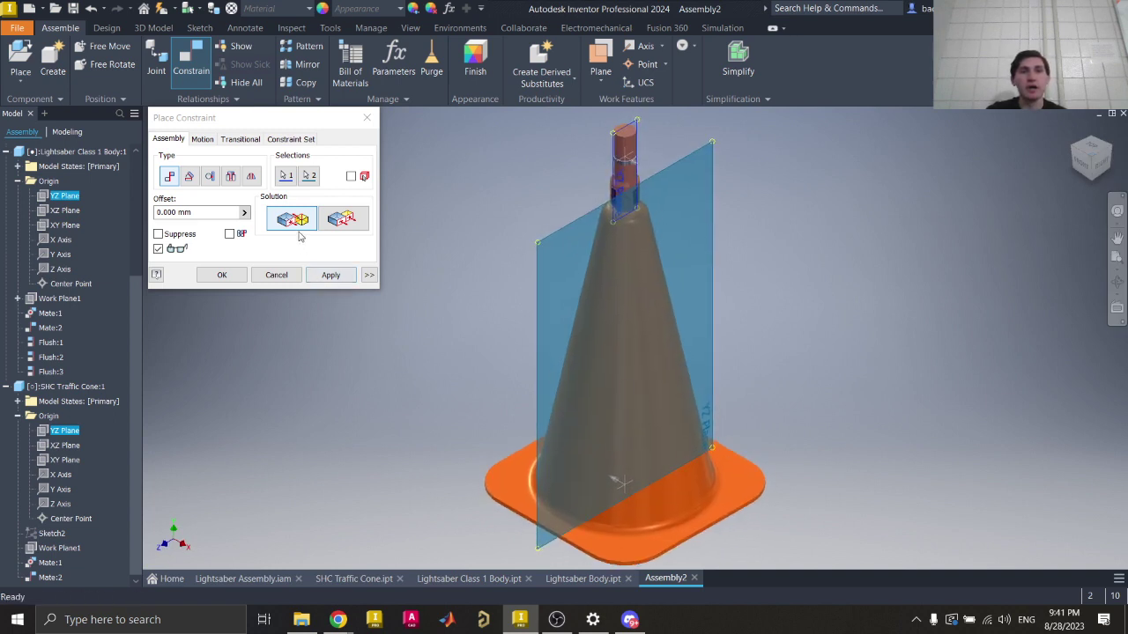
Step: Apply the constraint between the lightsaber body's and cone's YZ planes with the flush solution and 0 mm offset
click(342, 218)
click(331, 275)
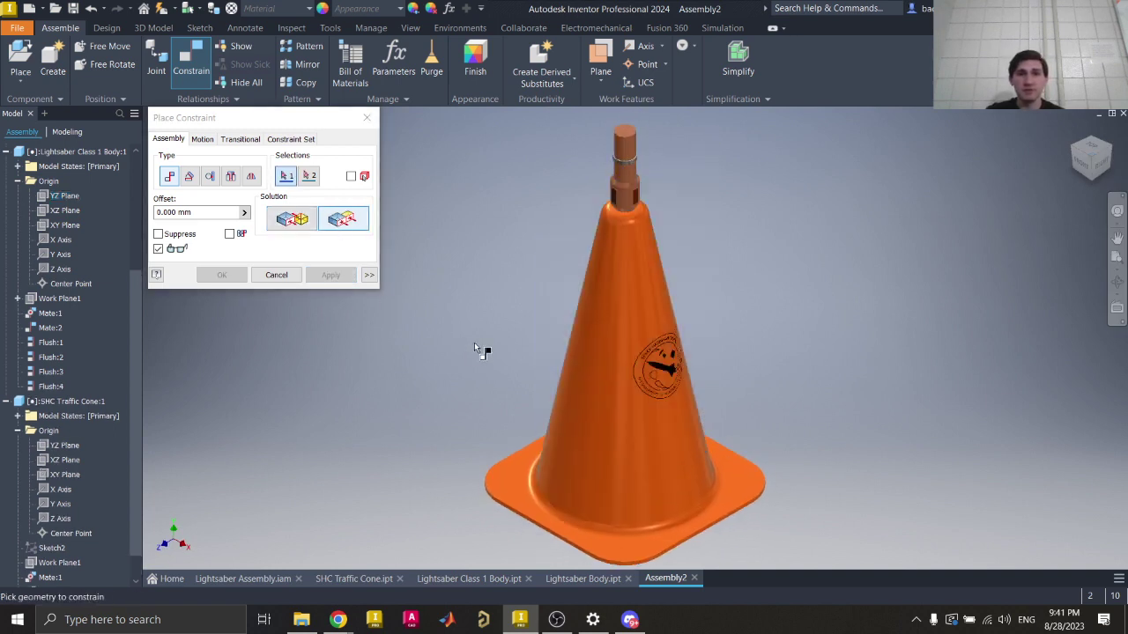
key(Escape)
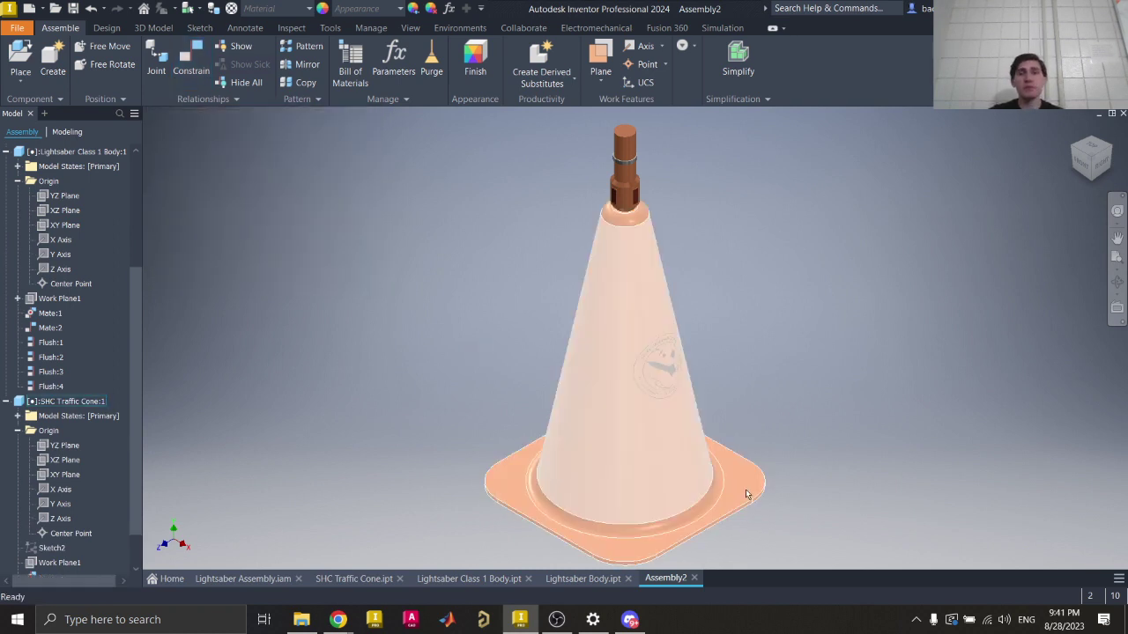
Step: Test whether the traffic cone and the lightsaber body can still be moved
drag(746, 494, 446, 440)
click(623, 168)
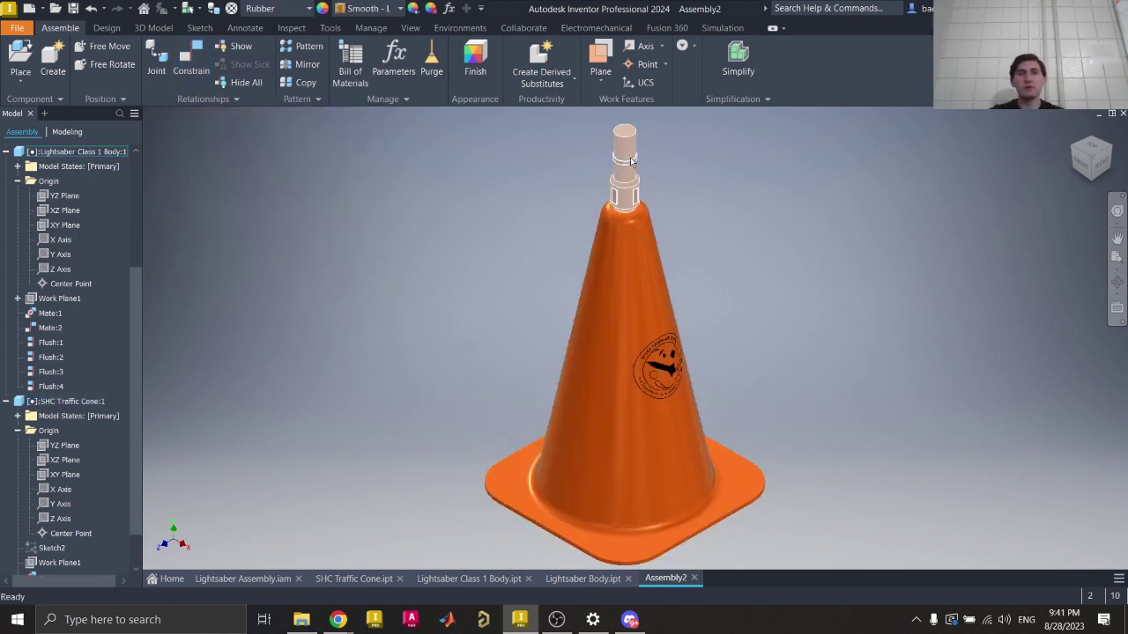
click(767, 211)
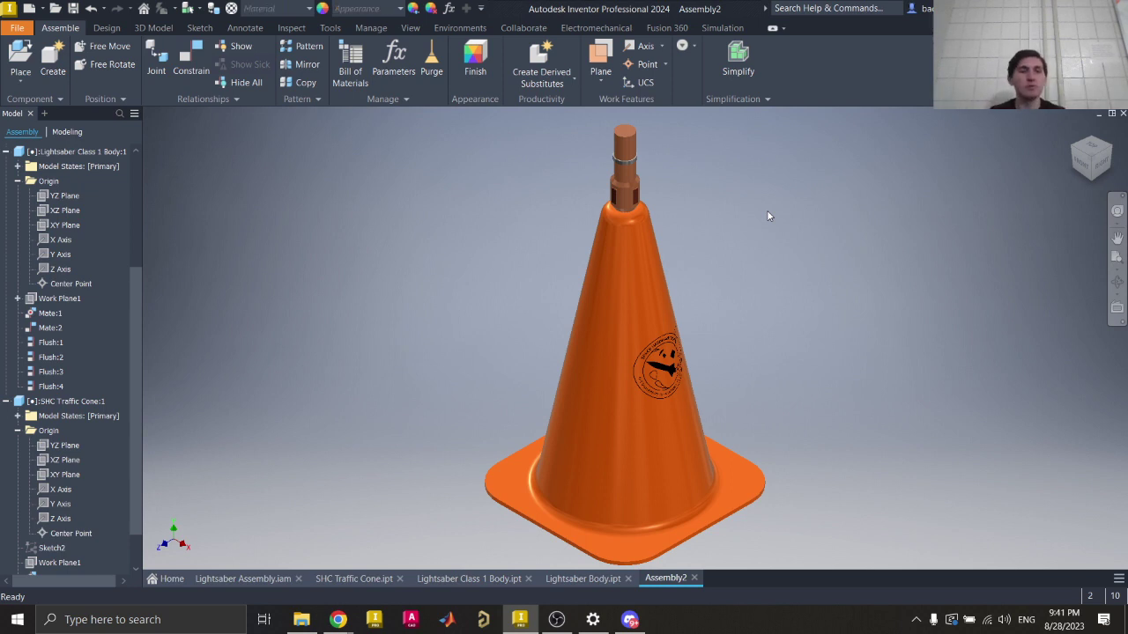
Step: Save the assembly as Abomination Assembly.iam in the Lightsaber Class 1 folder
key(ctrl+s)
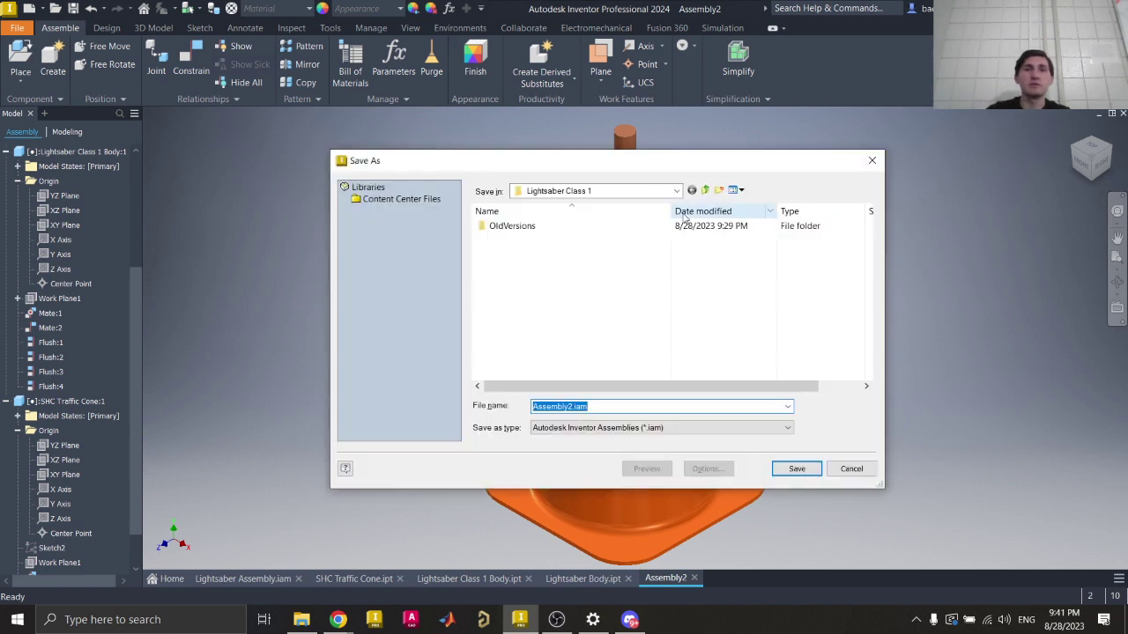
click(573, 407)
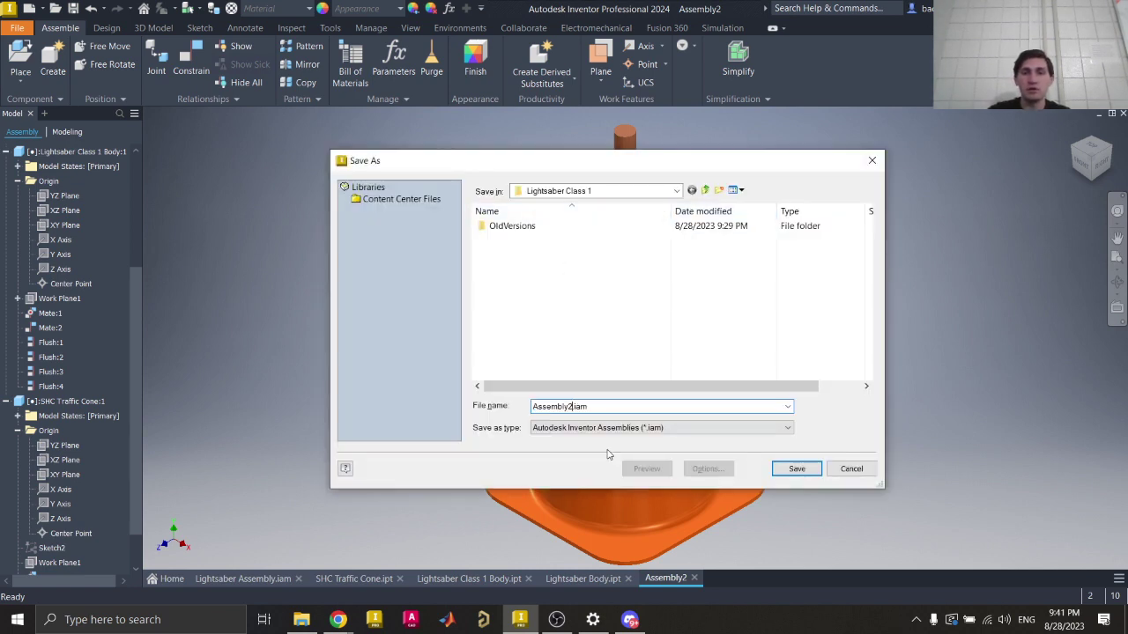
text(Abomination)
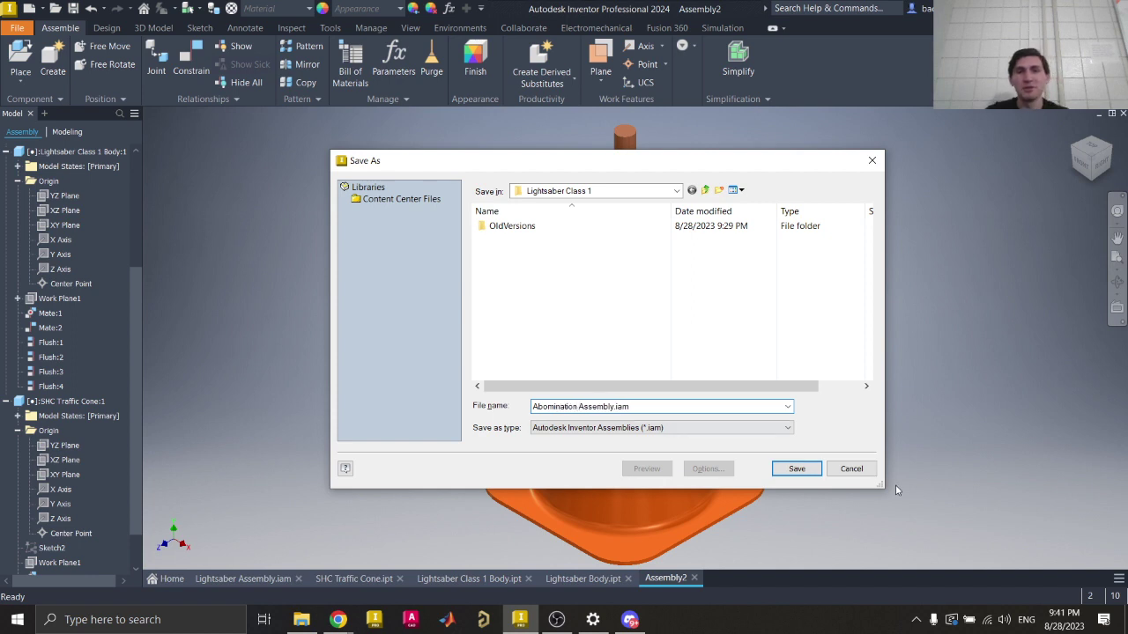
click(798, 475)
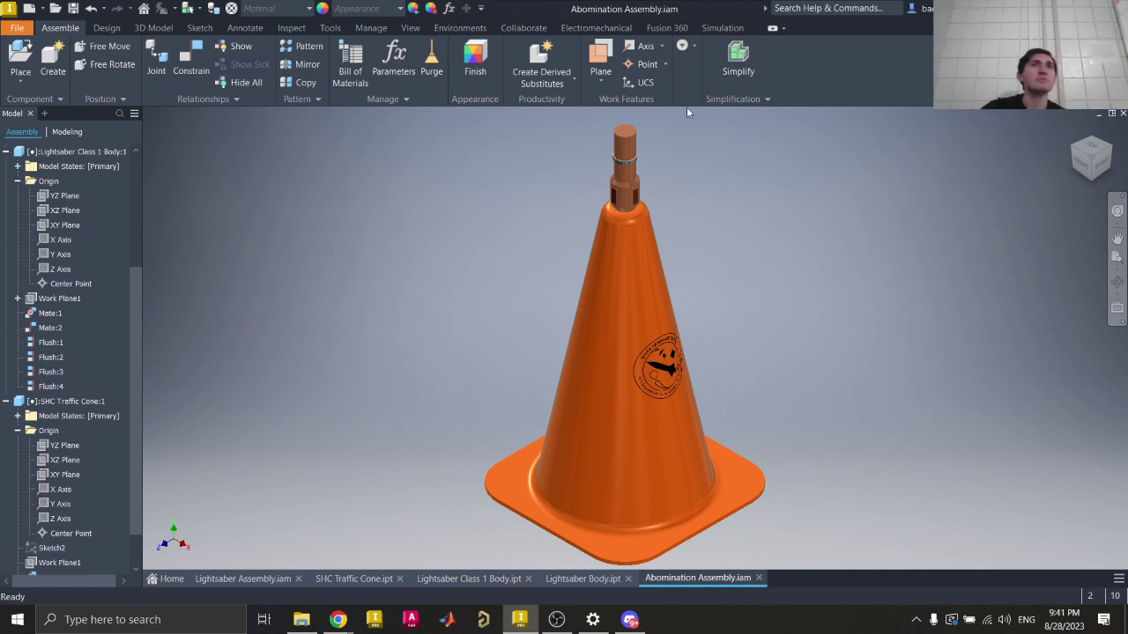
click(740, 99)
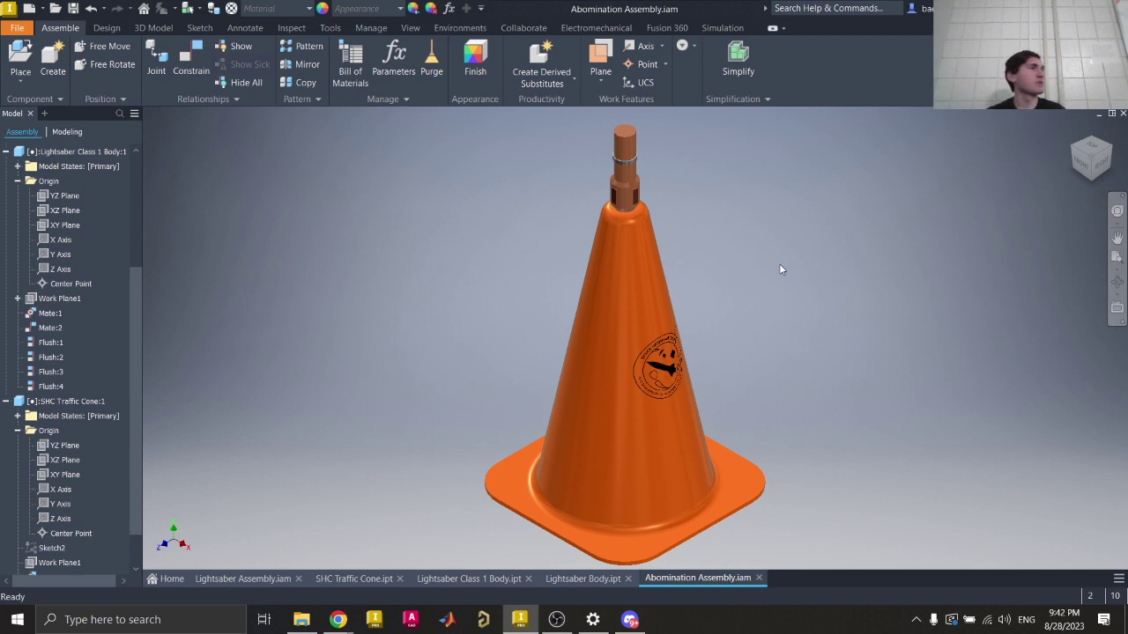
Step: Look over the traffic cone part and the Lightsaber Class 1 Body part in their own files
click(364, 580)
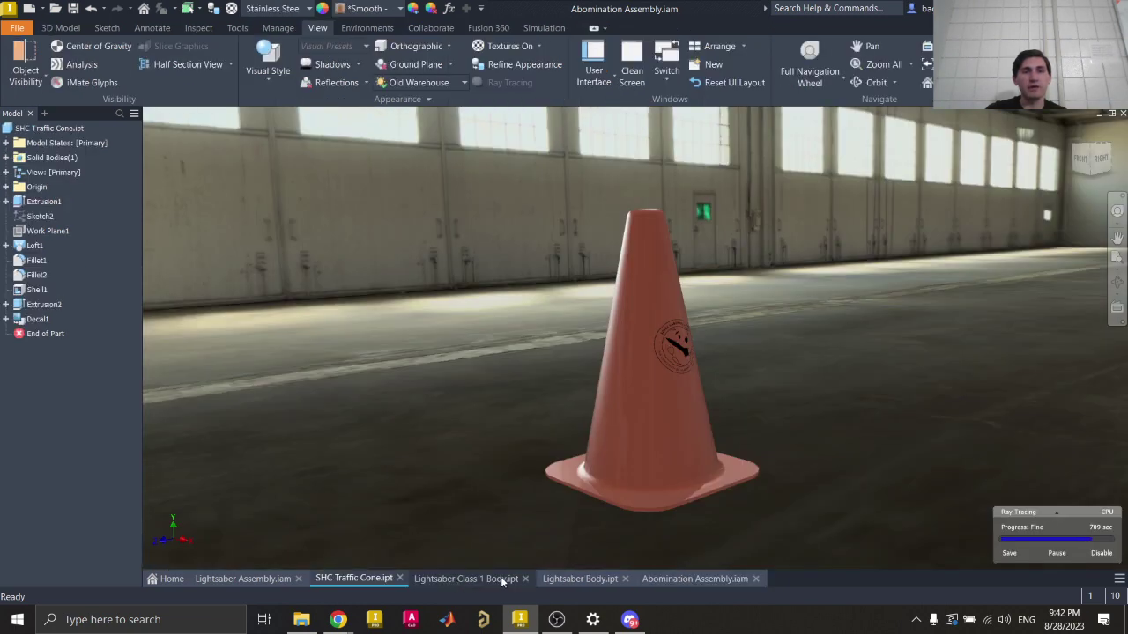
click(687, 578)
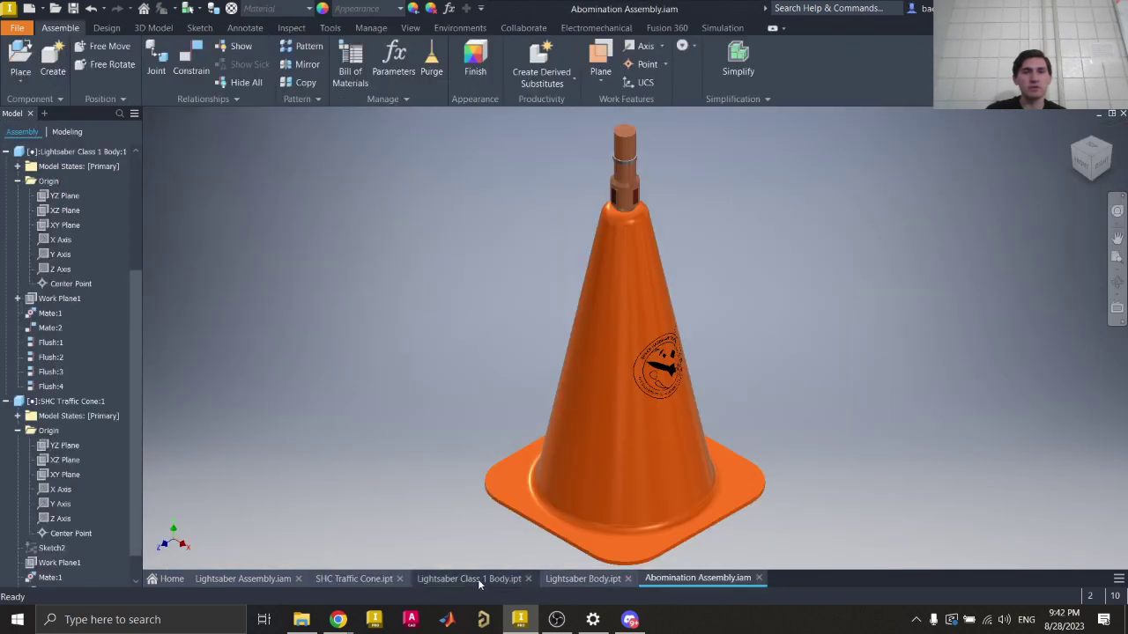
click(478, 579)
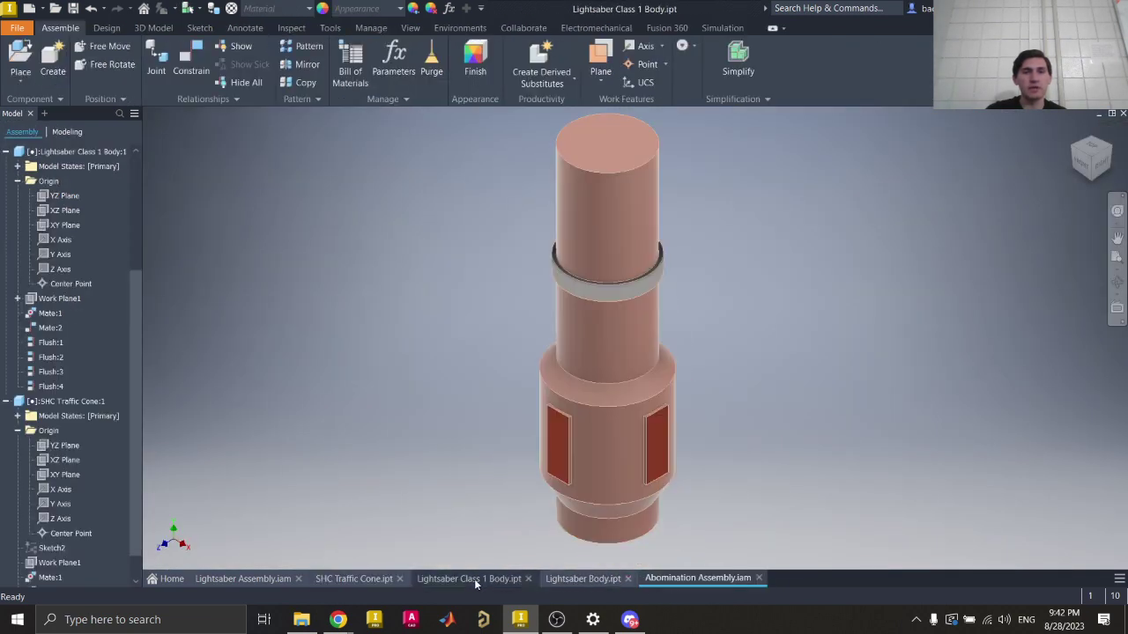
Step: Examine the finished lightsaber in Lightsaber Assembly.iam up close and highlight its head component
click(255, 582)
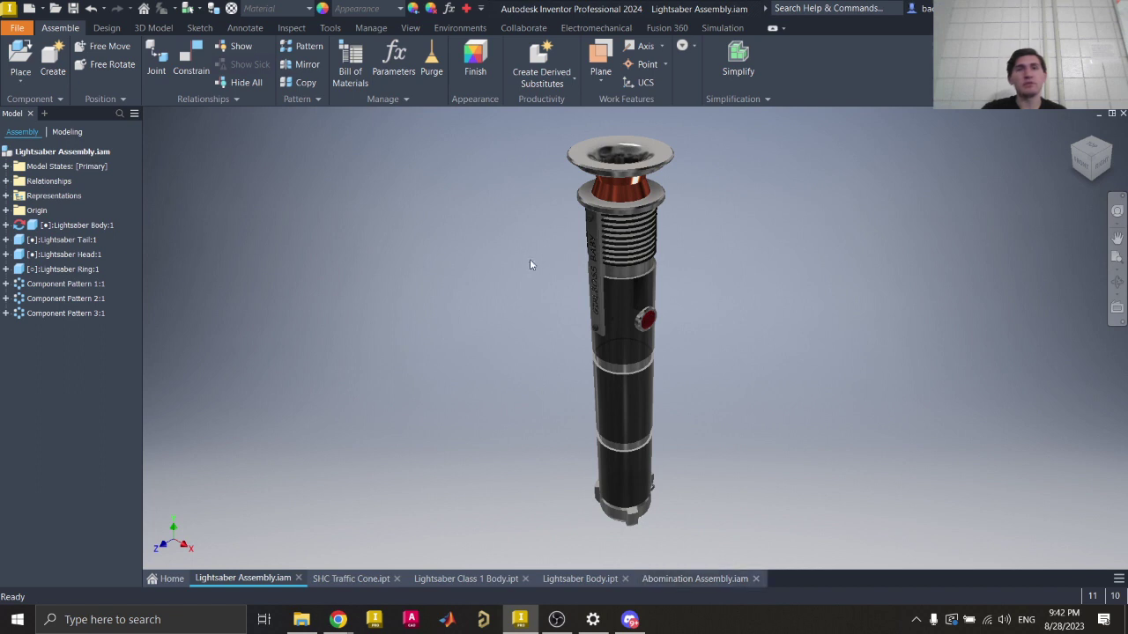
click(588, 260)
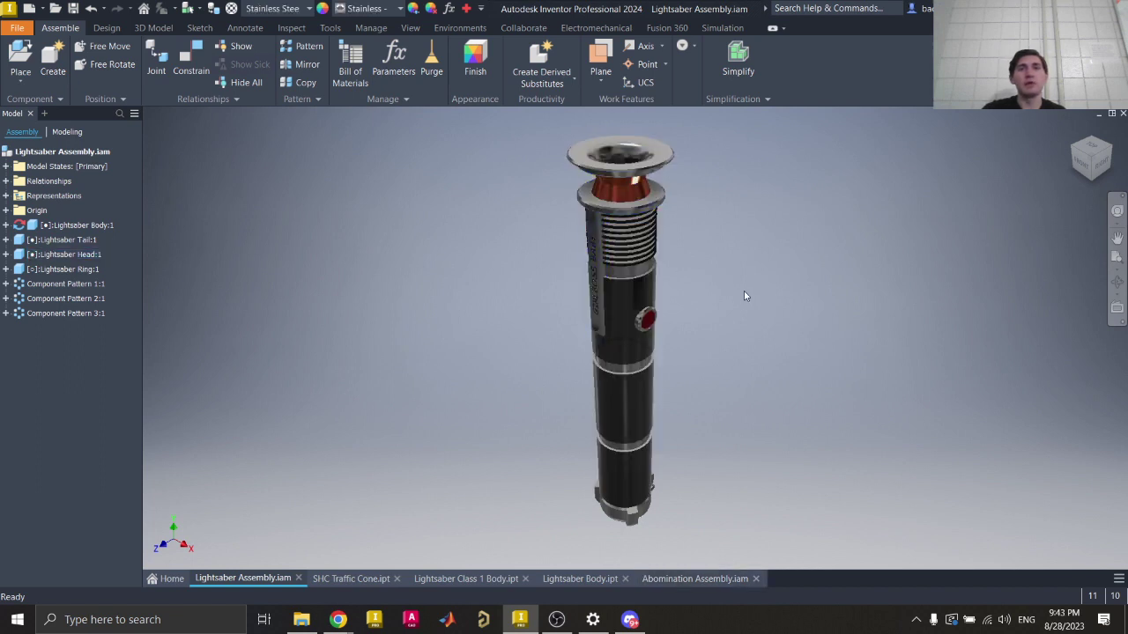
scroll(656, 281, up, 6)
middle_drag(656, 281, 702, 325)
scroll(732, 309, down, 2)
scroll(703, 325, down, 5)
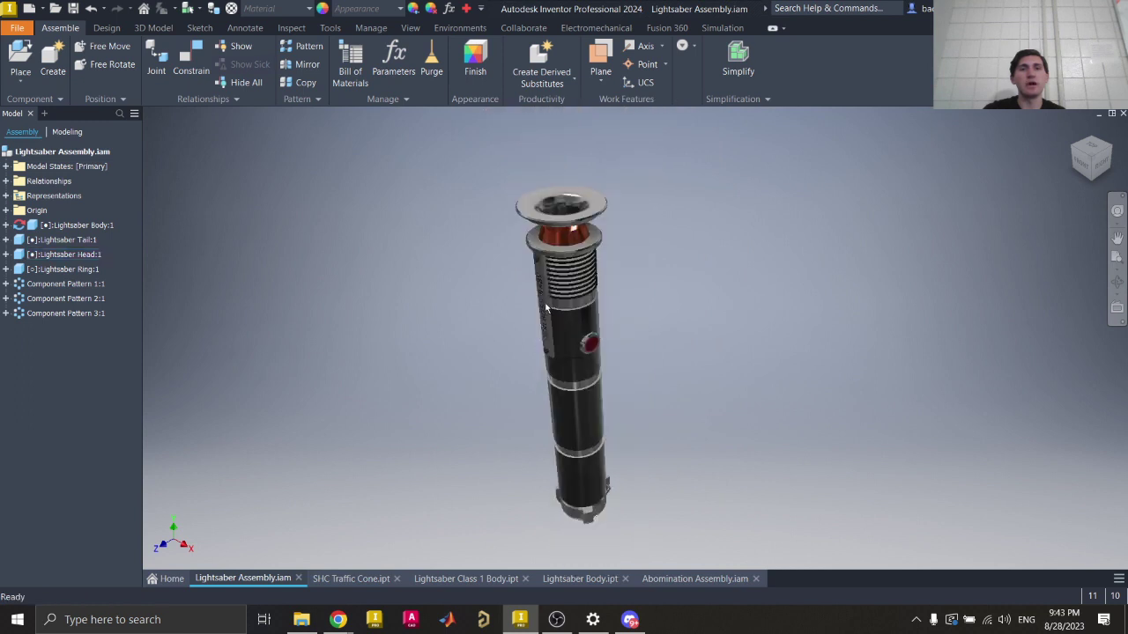
click(566, 261)
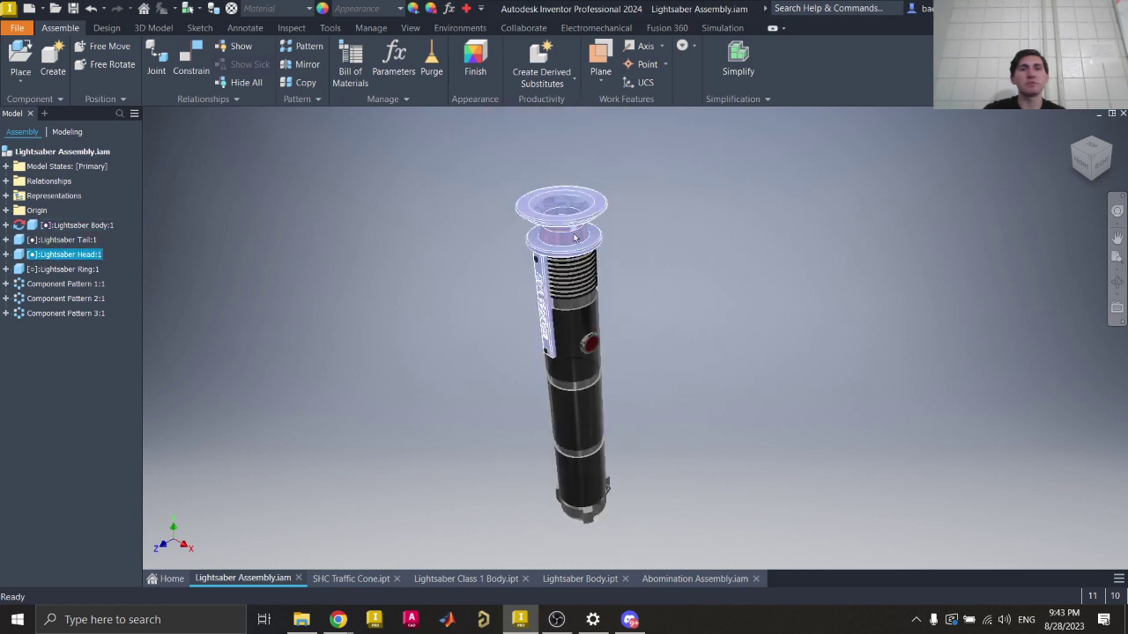
Step: Return to Abomination Assembly.iam and inspect where the lightsaber body meets the top of the cone
click(699, 579)
scroll(730, 252, up, 5)
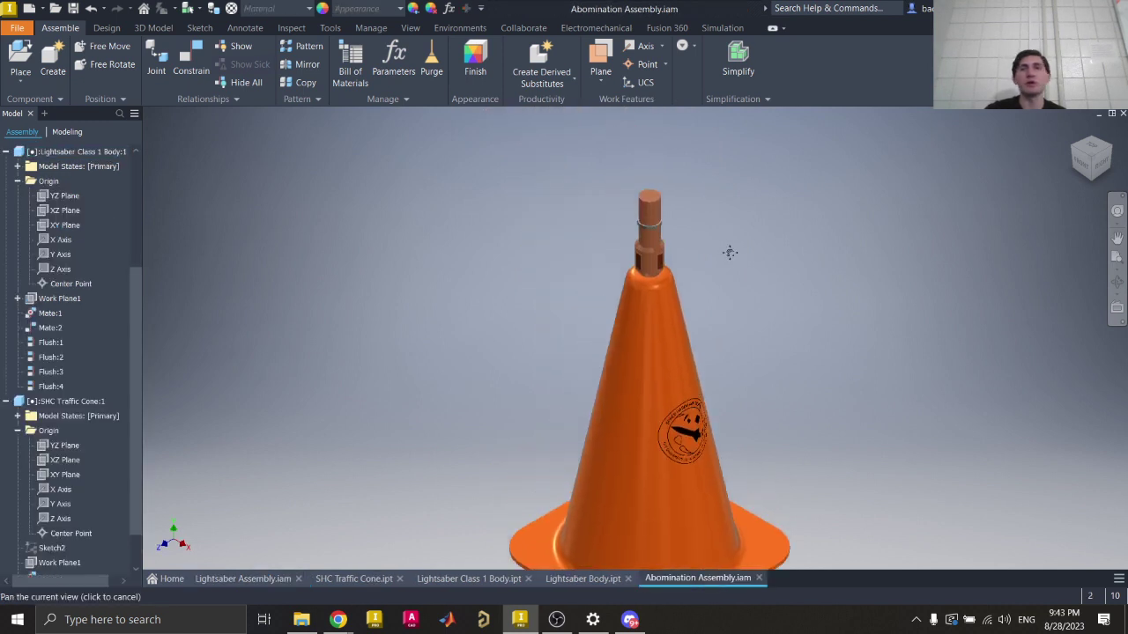
click(566, 280)
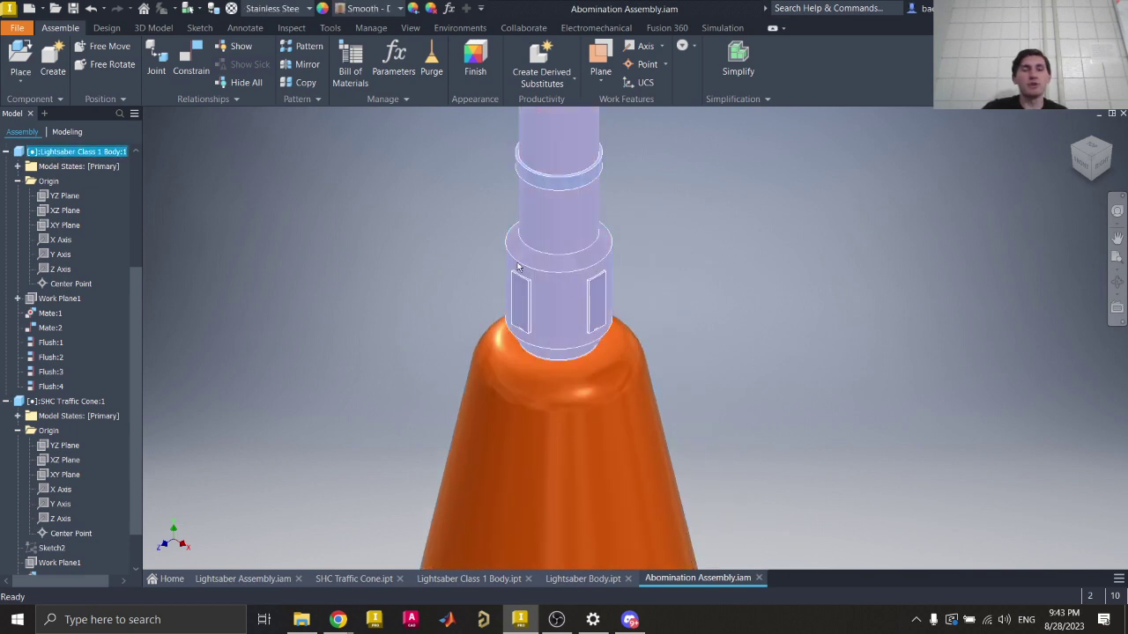
middle_drag(511, 267, 529, 312)
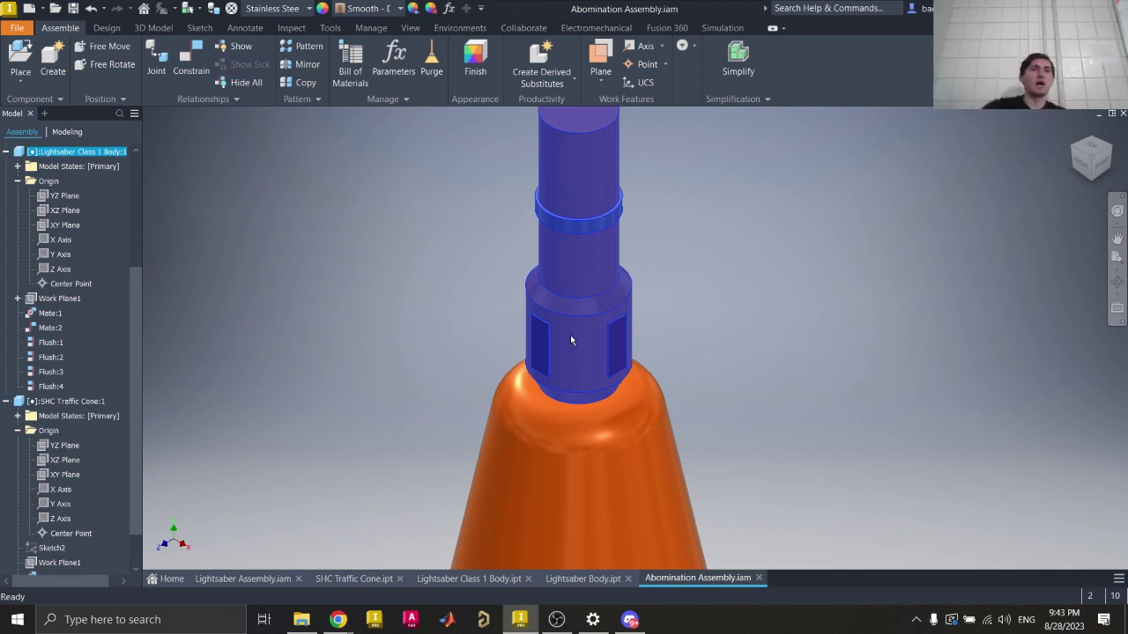
click(334, 131)
Step: Collapse the origin and component branches of the model tree and highlight the traffic cone and the lightsaber body in turn
click(6, 151)
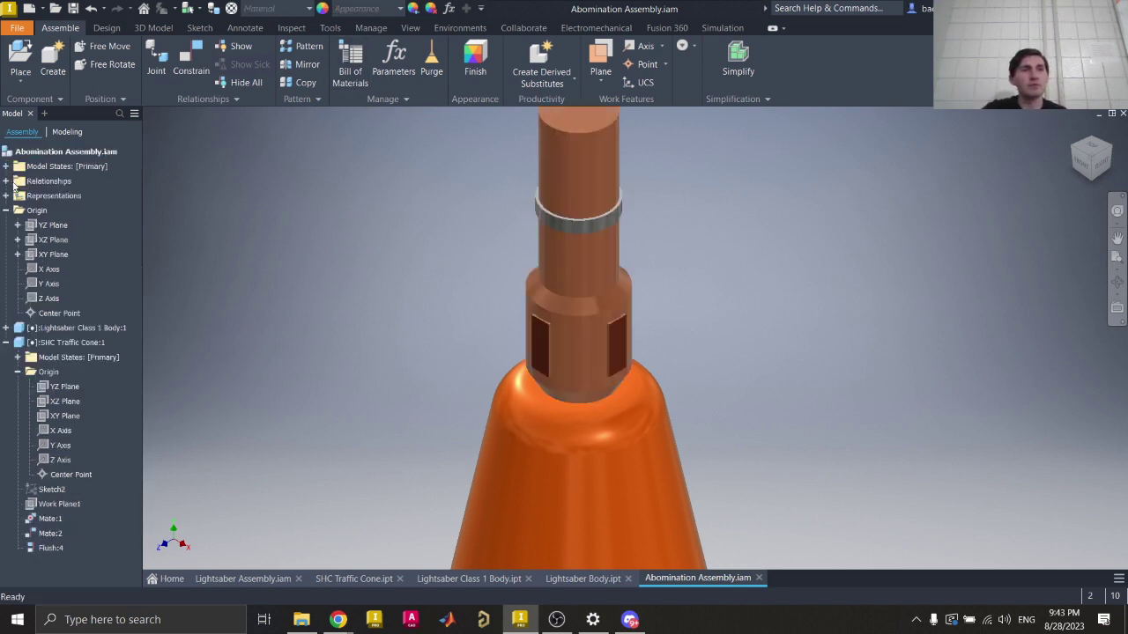
click(6, 342)
click(6, 211)
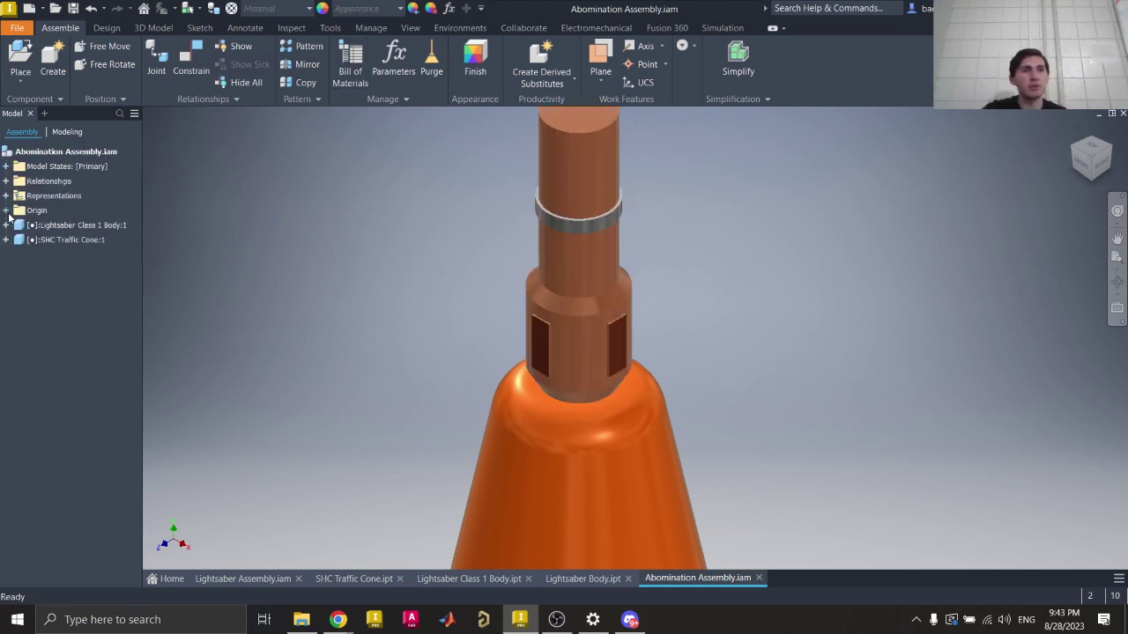
click(71, 239)
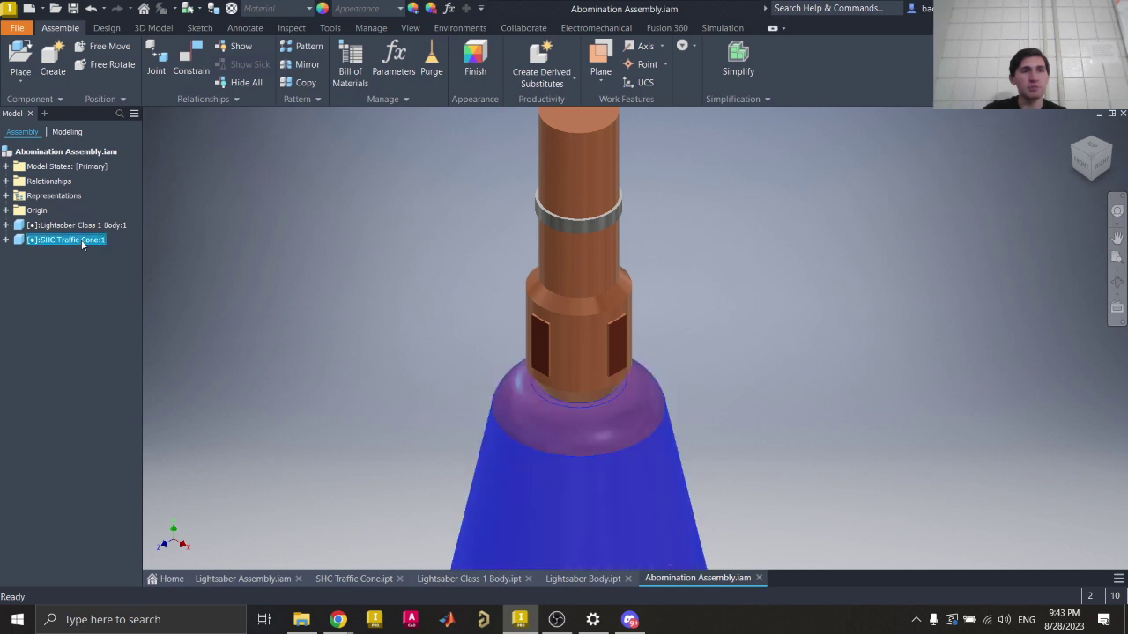
click(79, 226)
click(85, 278)
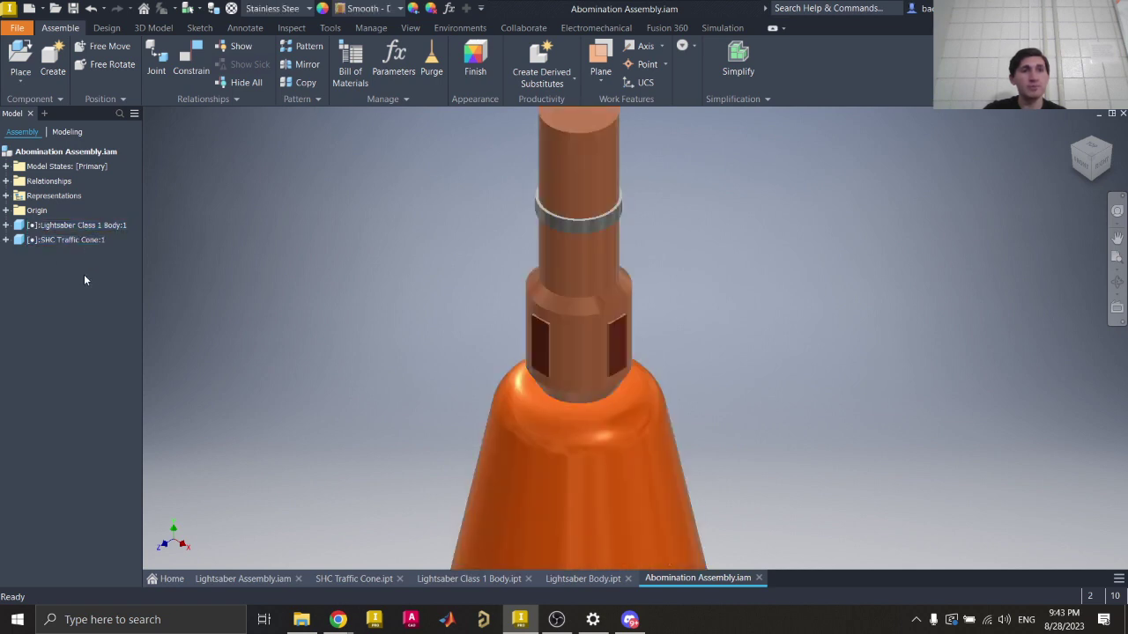
Step: Examine the origin geometry and constraints listed under the lightsaber body and the traffic cone in the model tree
click(6, 226)
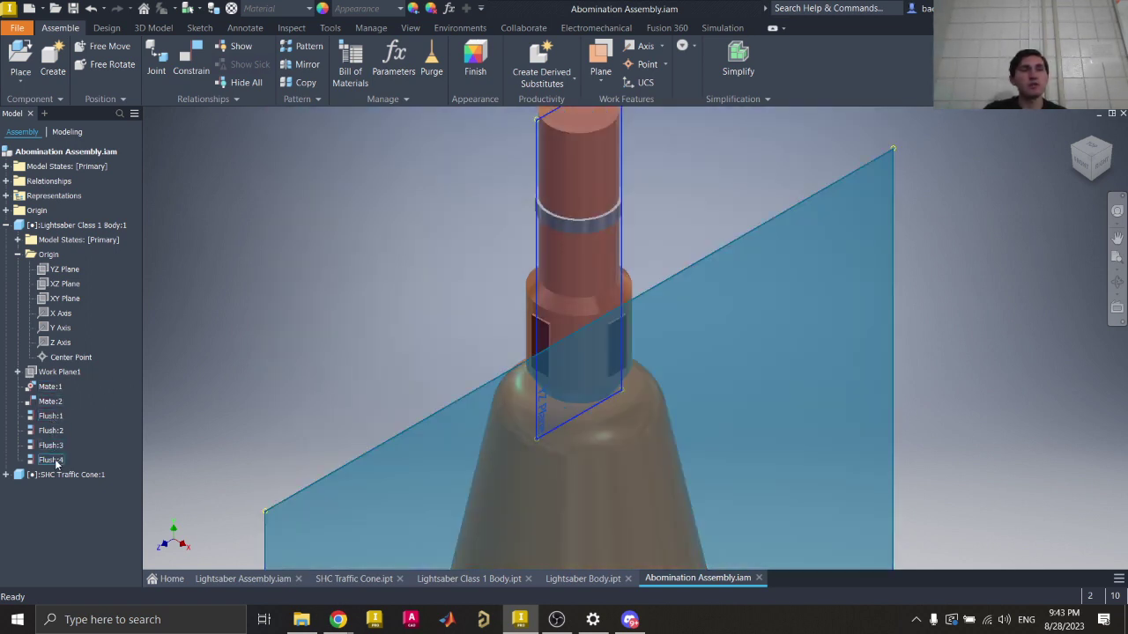
click(93, 227)
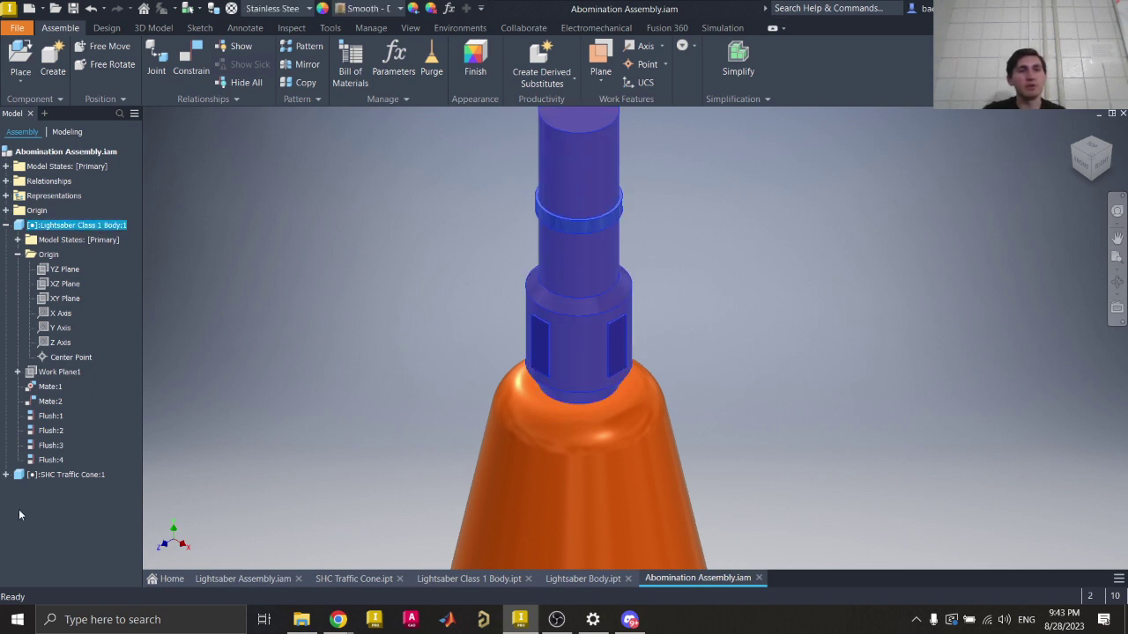
click(7, 475)
click(78, 536)
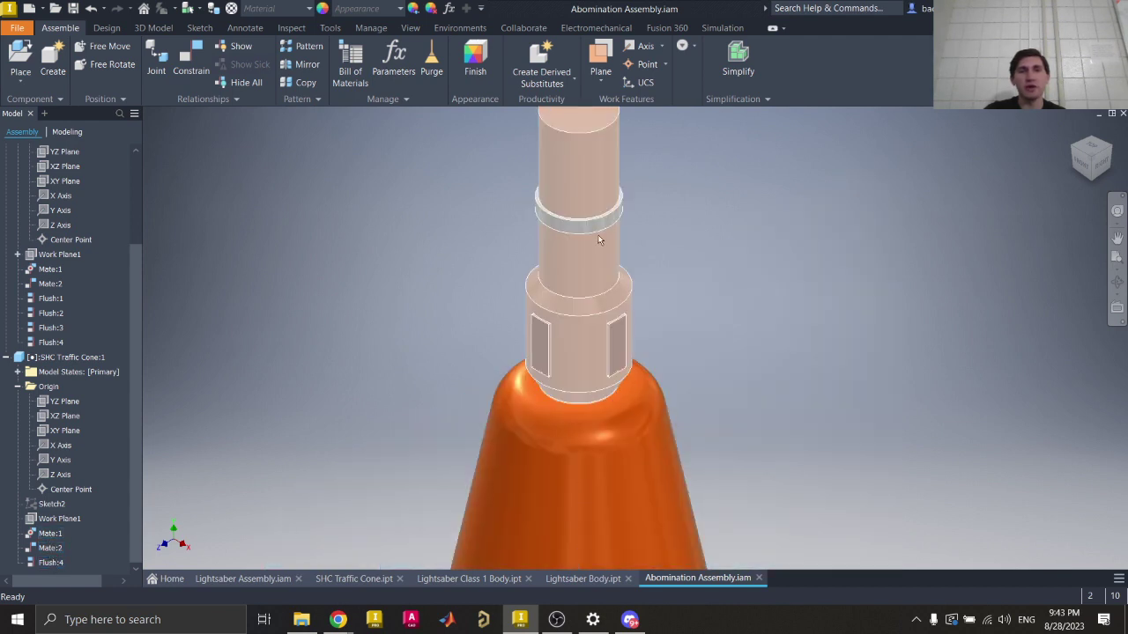
click(597, 240)
click(591, 218)
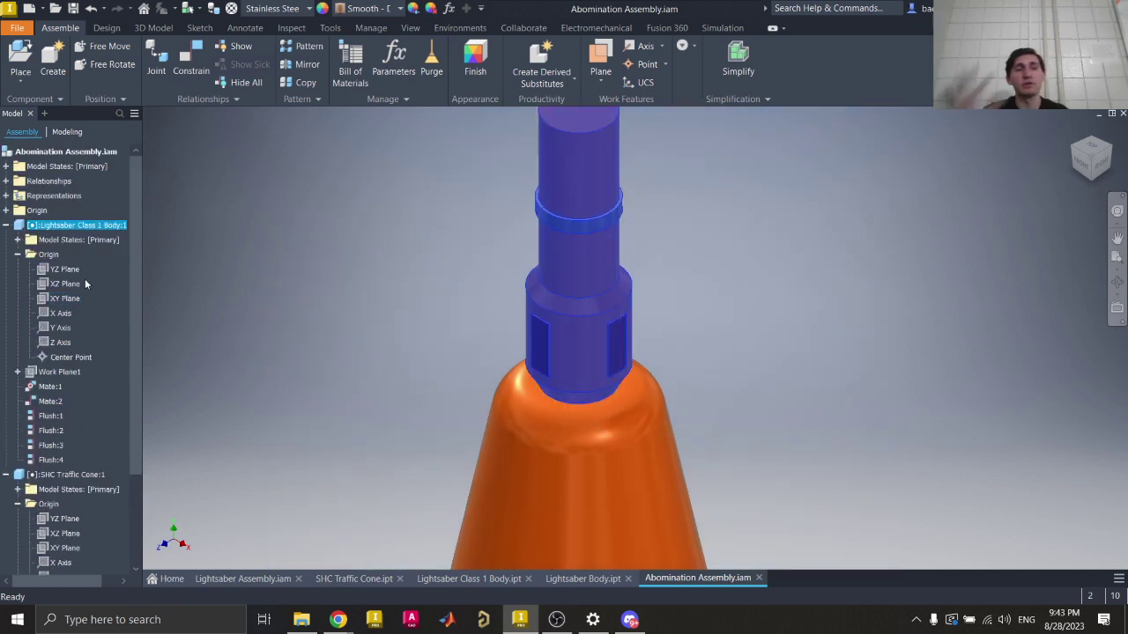
Step: Collapse both component branches, expand the Relationships folder, and inspect the Mate:1 and Mate:2 constraints
click(6, 226)
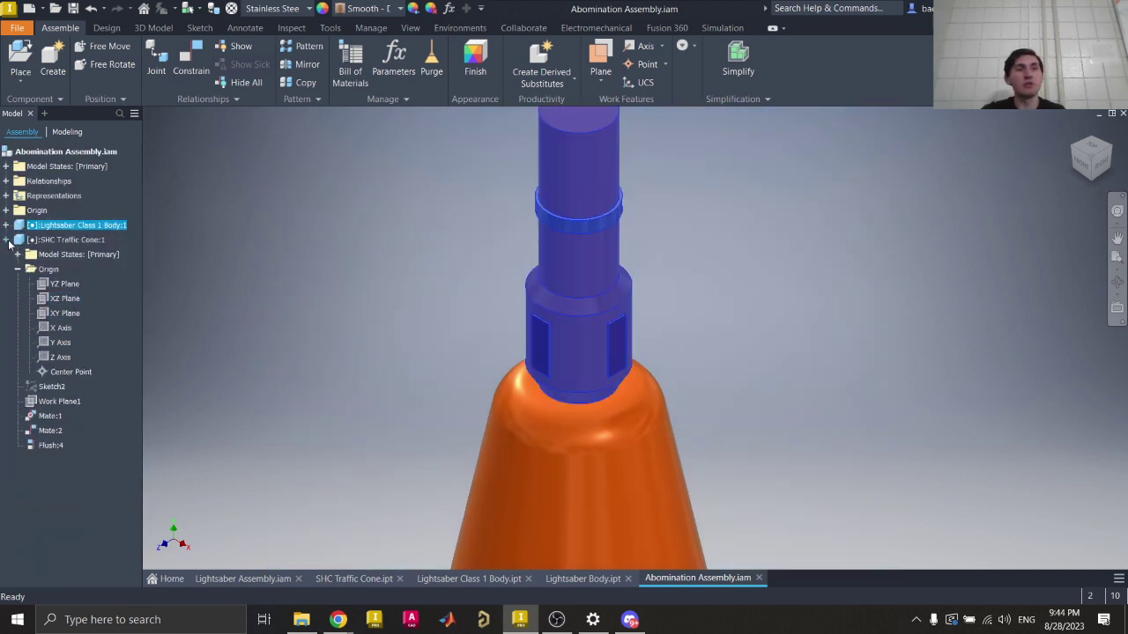
click(6, 239)
click(61, 314)
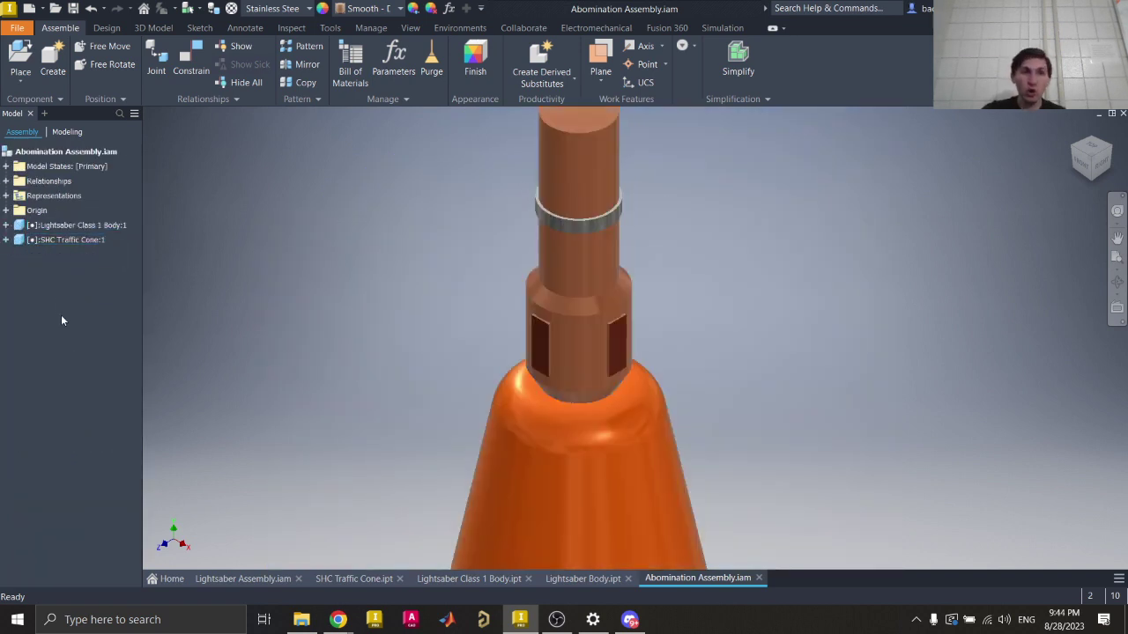
click(48, 181)
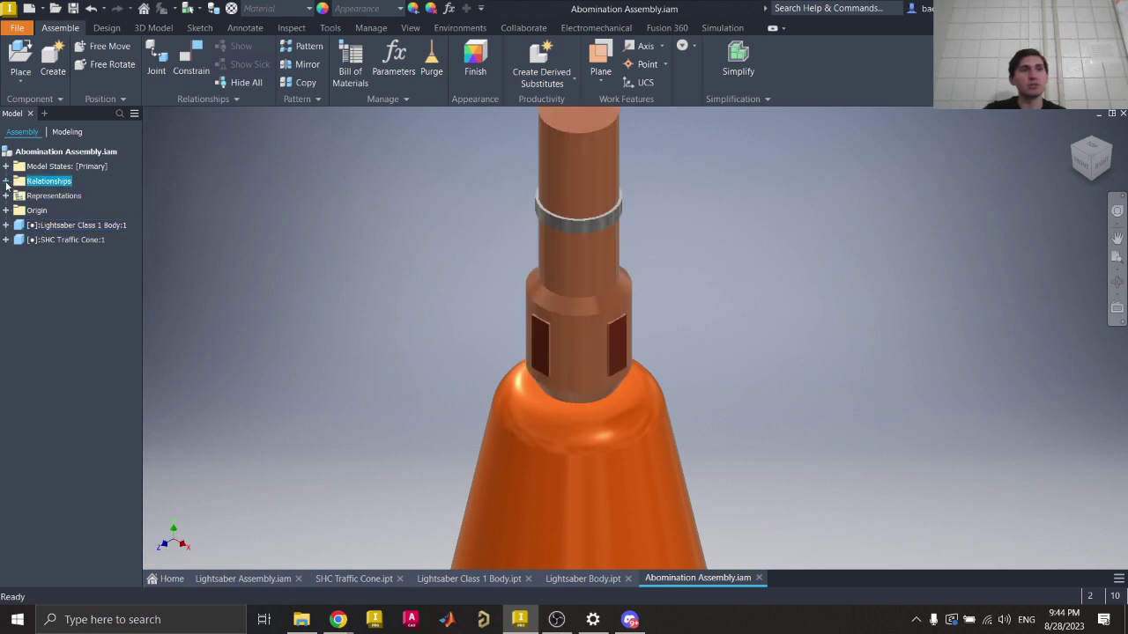
click(6, 182)
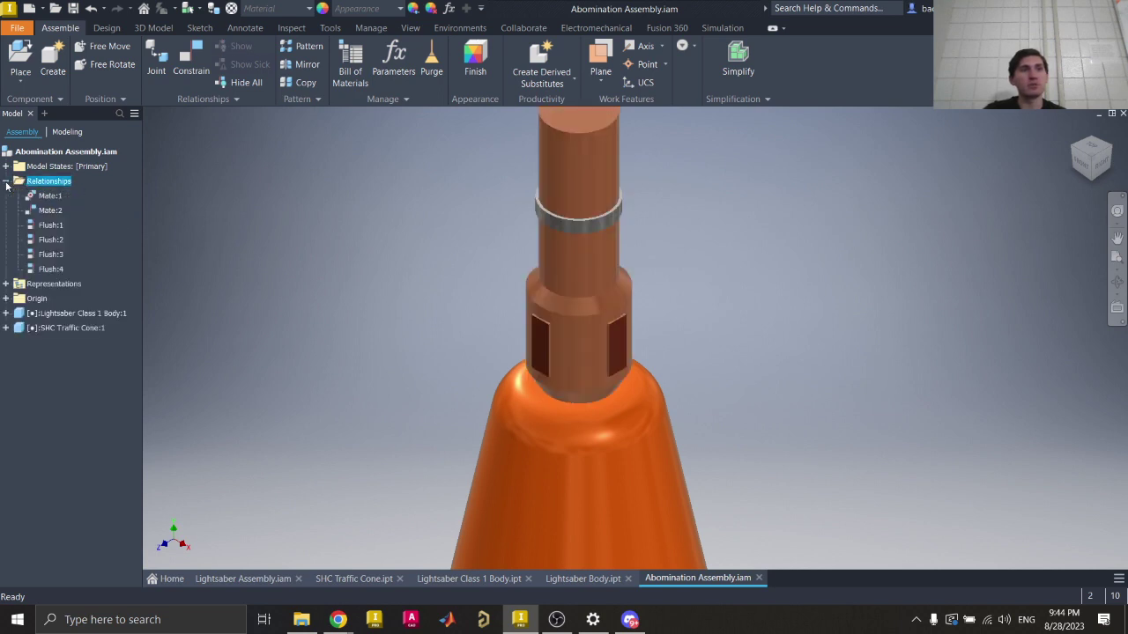
click(64, 195)
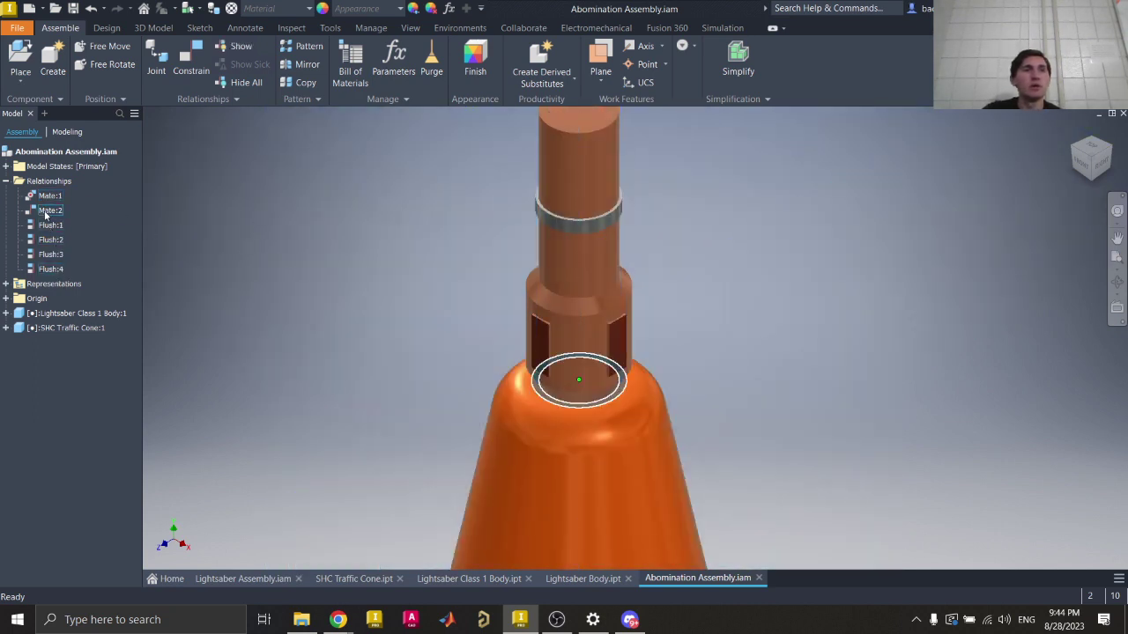
click(45, 213)
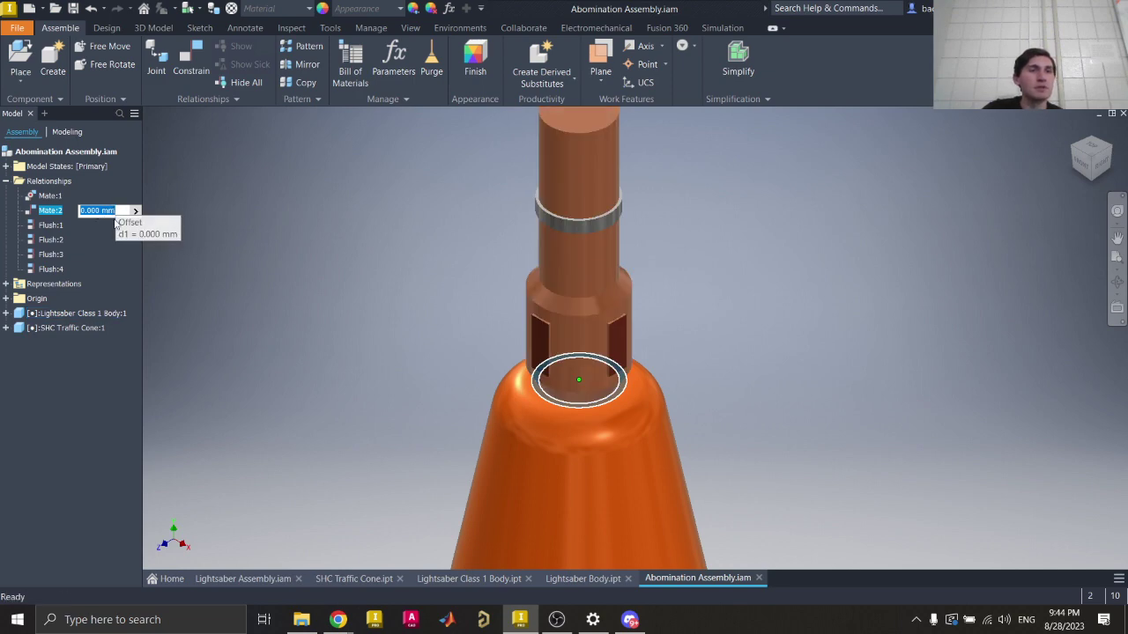
Step: Set the offset of the Mate:2 constraint to 20 mm
key(alt+Tab)
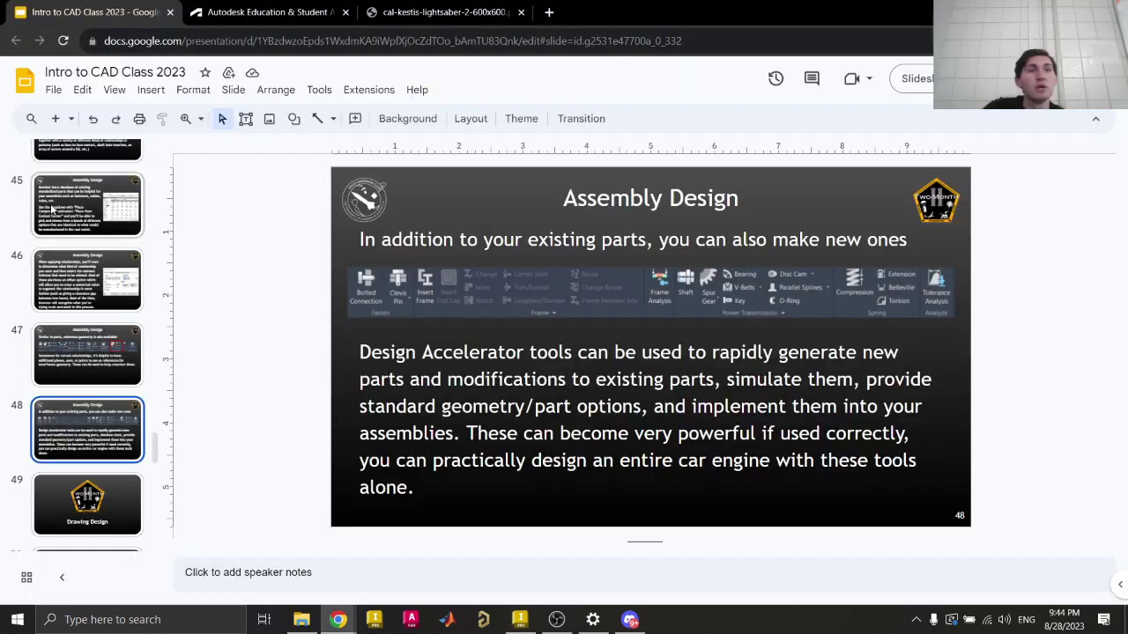
click(519, 619)
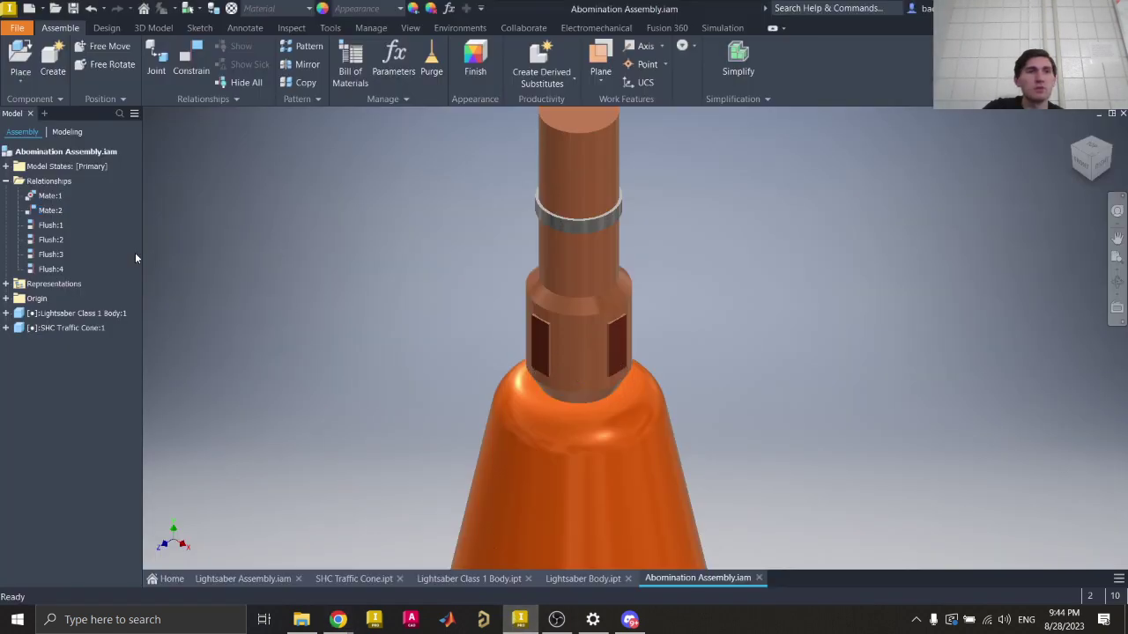
click(51, 211)
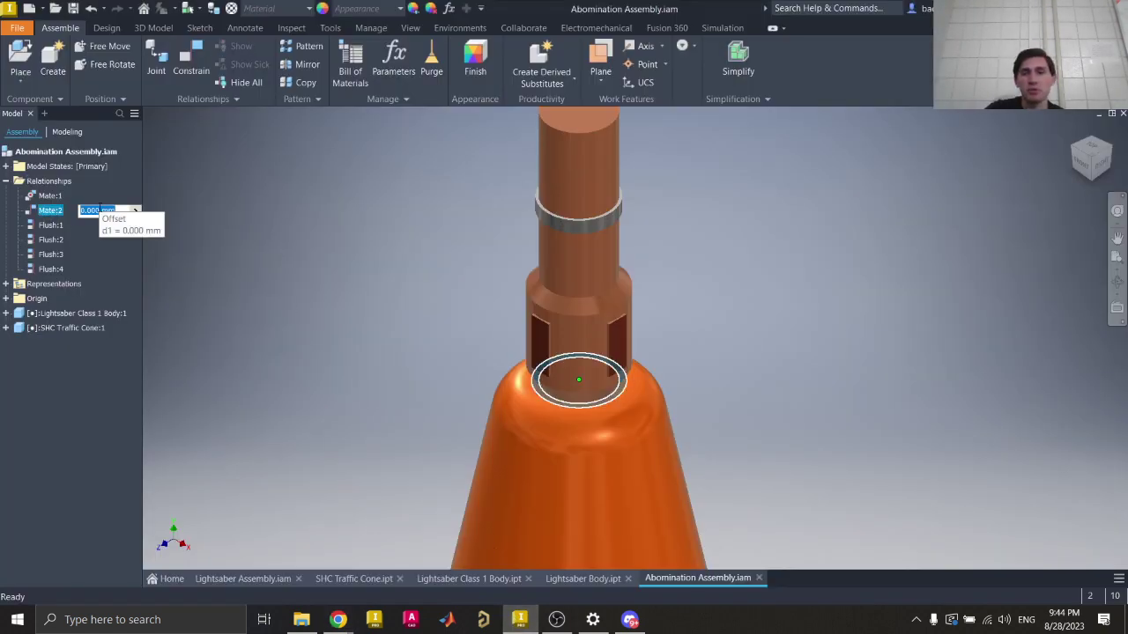
text(20)
key(Return)
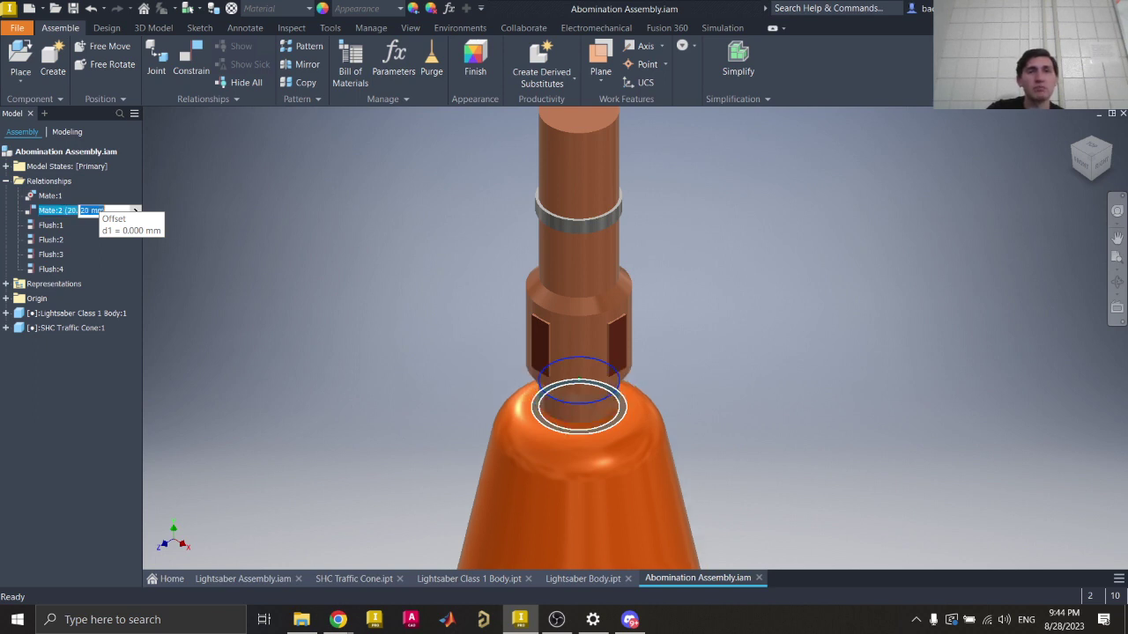
click(826, 268)
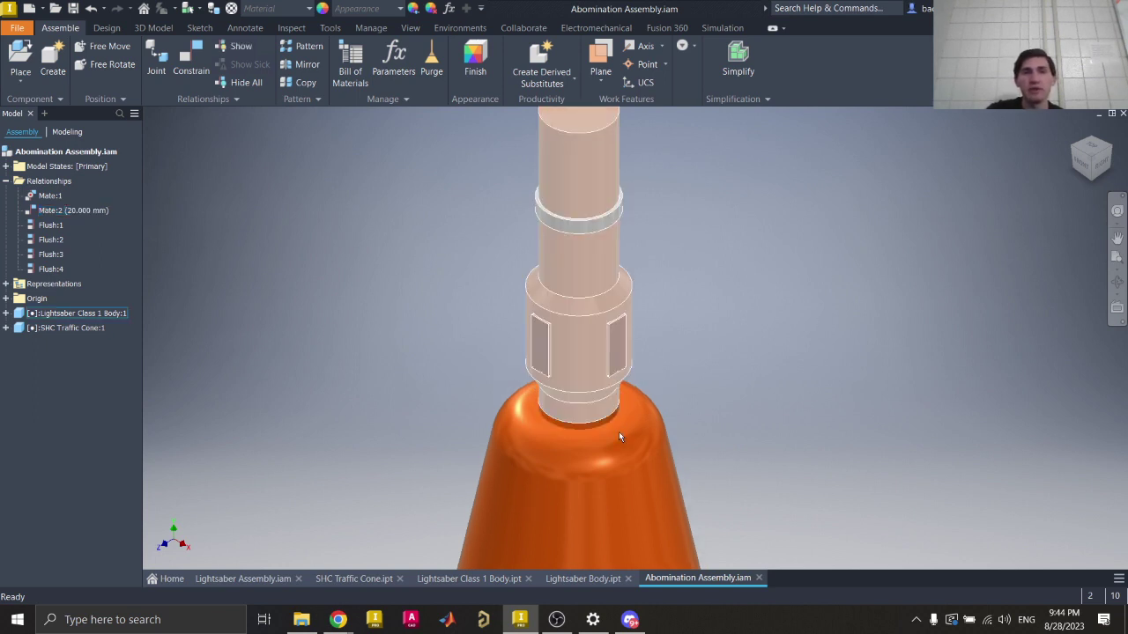
Step: Review the settings of the Mate:2 constraint in its edit dialog and undo the last offset change
right_click(66, 212)
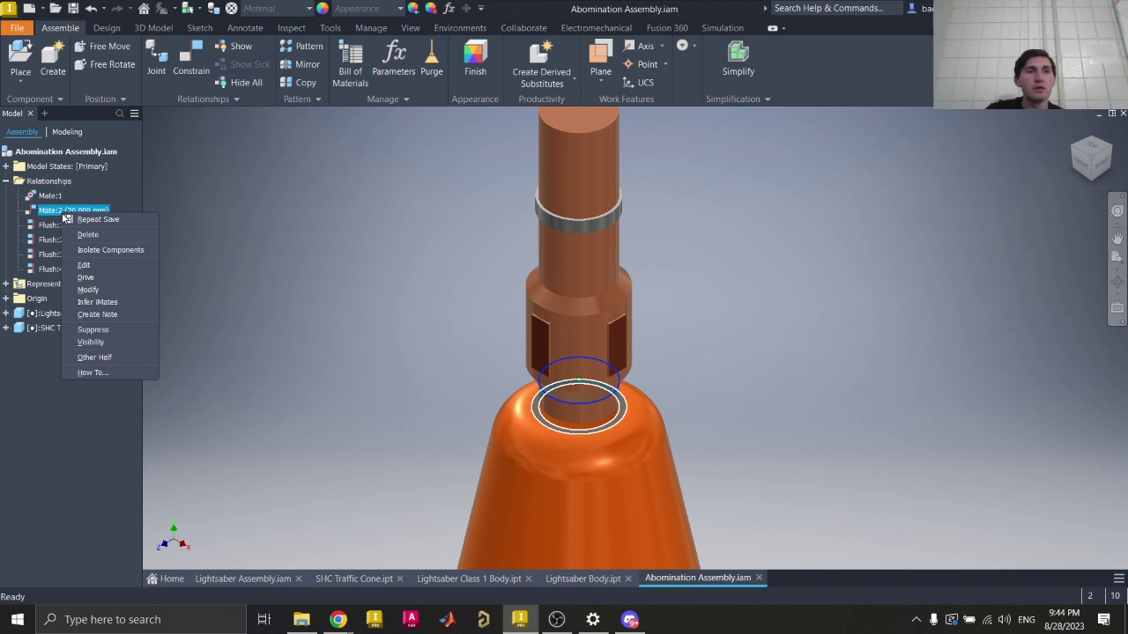
click(88, 266)
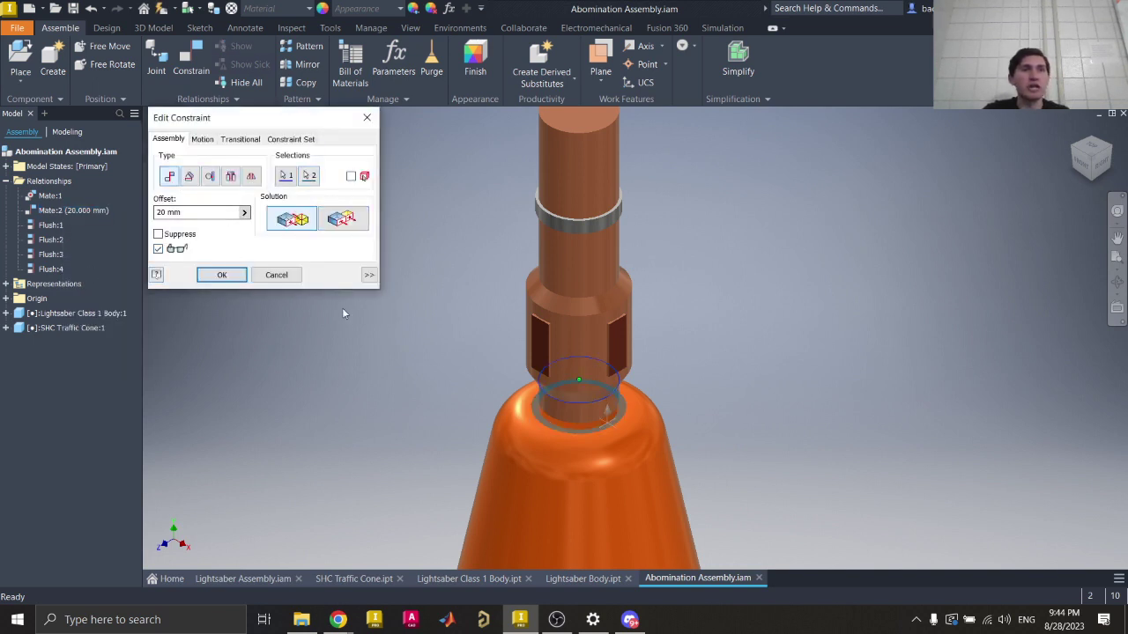
key(Return)
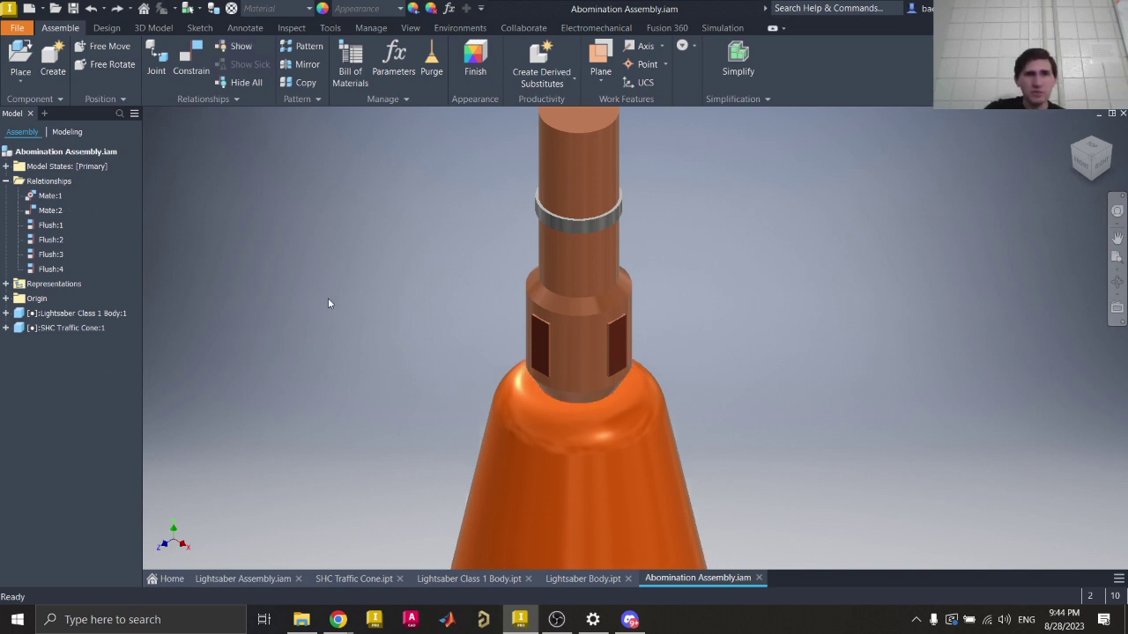
Step: Bring the whole lightsaber and traffic cone assembly into view
scroll(490, 138, down, 5)
scroll(489, 138, up, 3)
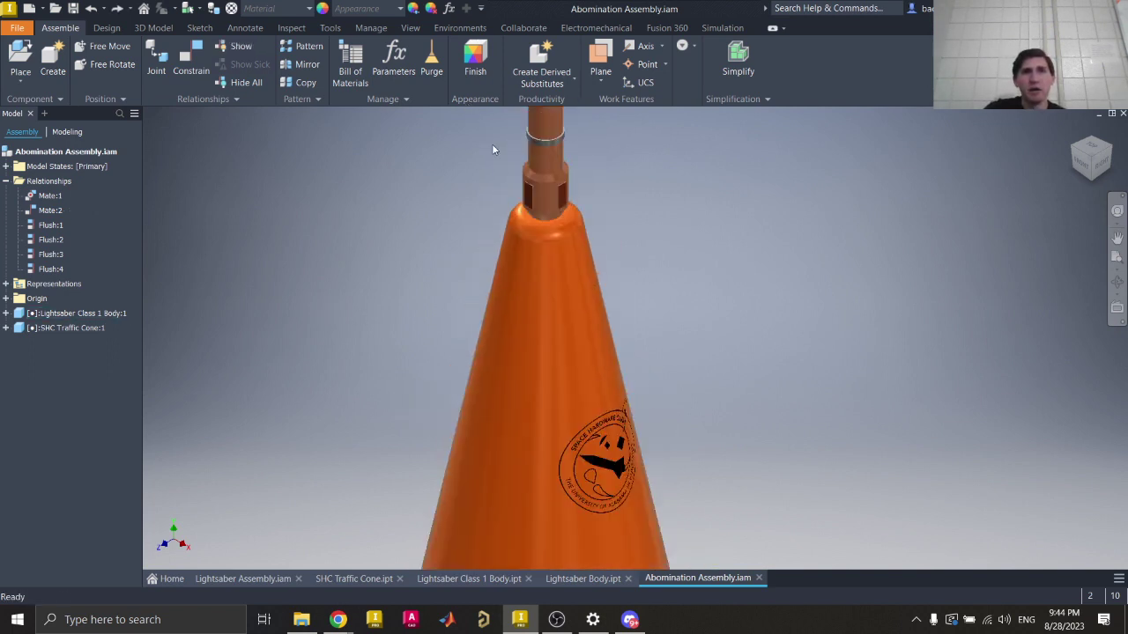
scroll(496, 158, down, 3)
scroll(500, 188, up, 1)
middle_drag(500, 189, 507, 181)
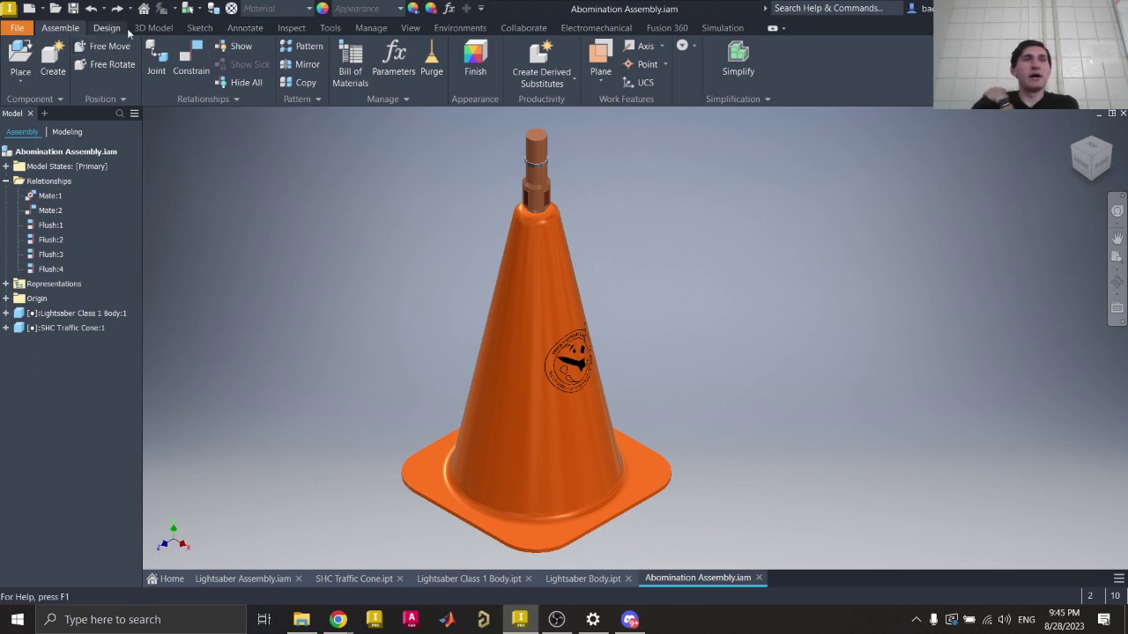
click(409, 28)
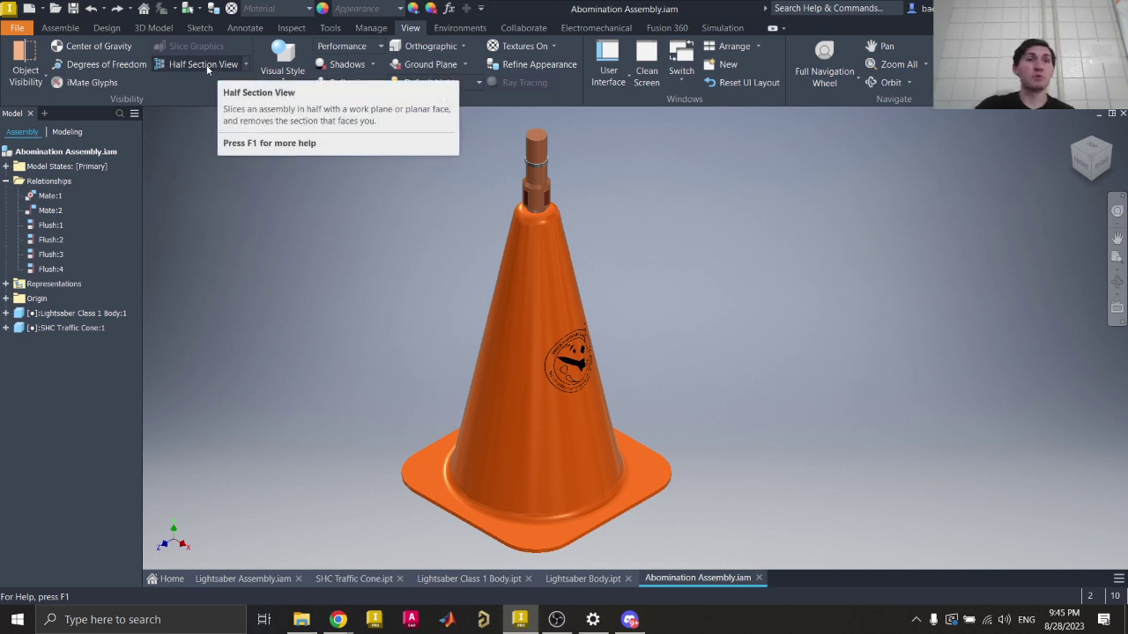
Step: In Lightsaber Body.ipt, create a half section view through the flat face of the vertical slot near the threaded end
click(582, 578)
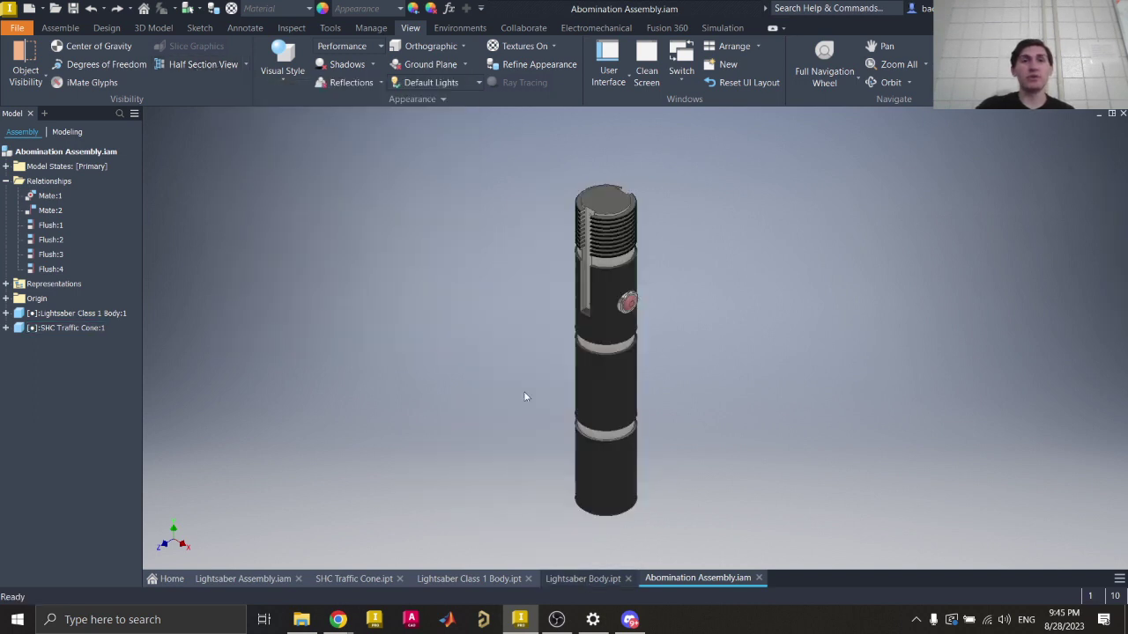
click(317, 29)
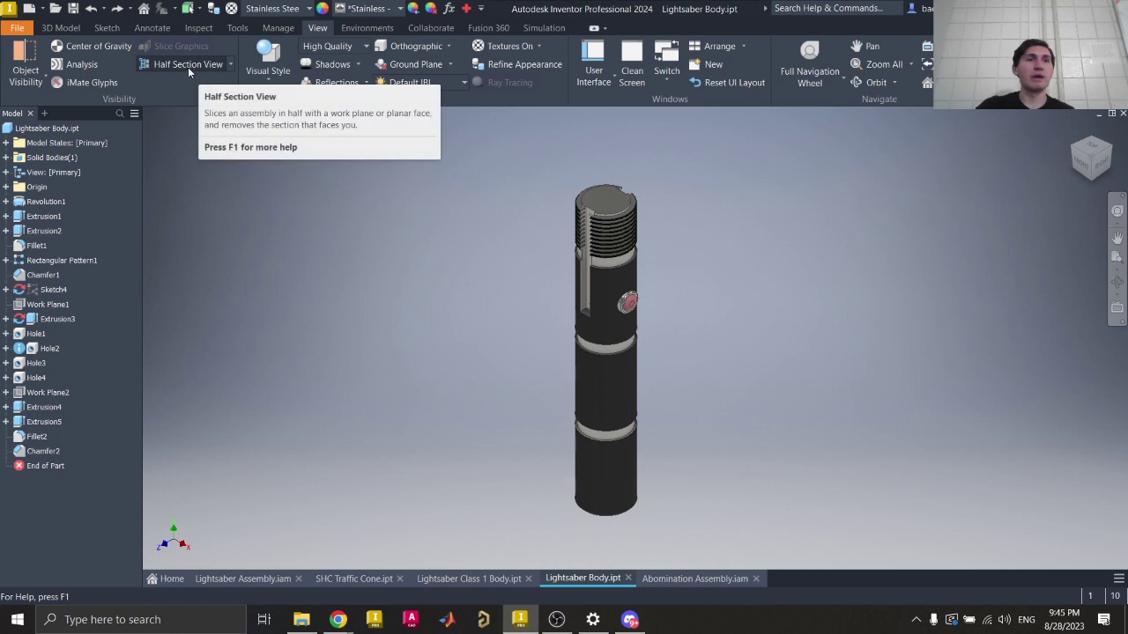
click(185, 67)
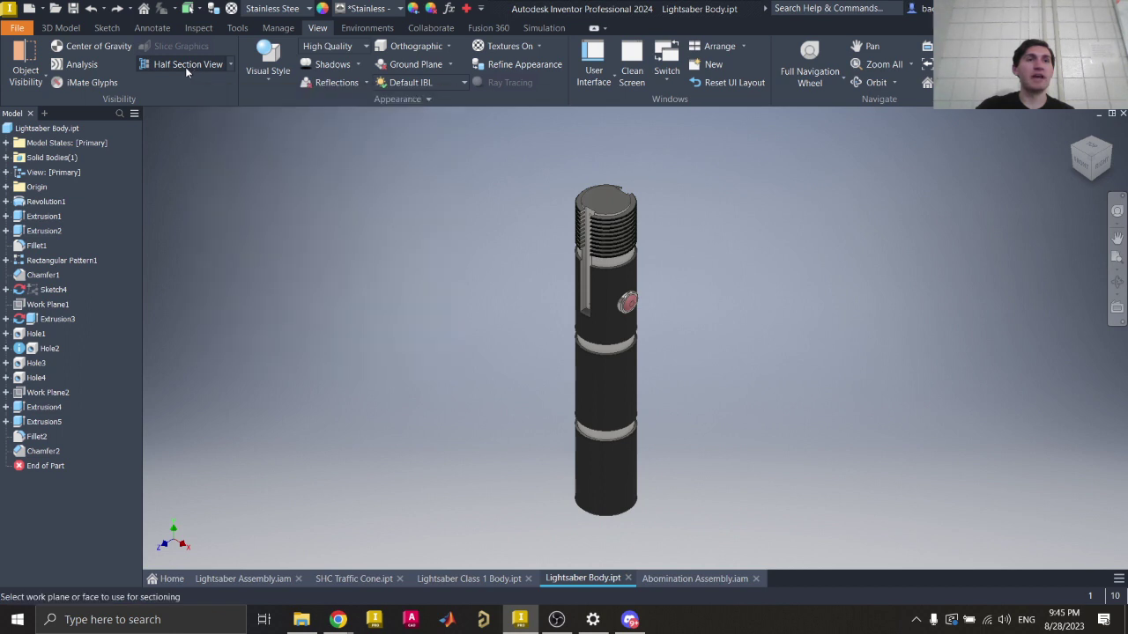
click(232, 61)
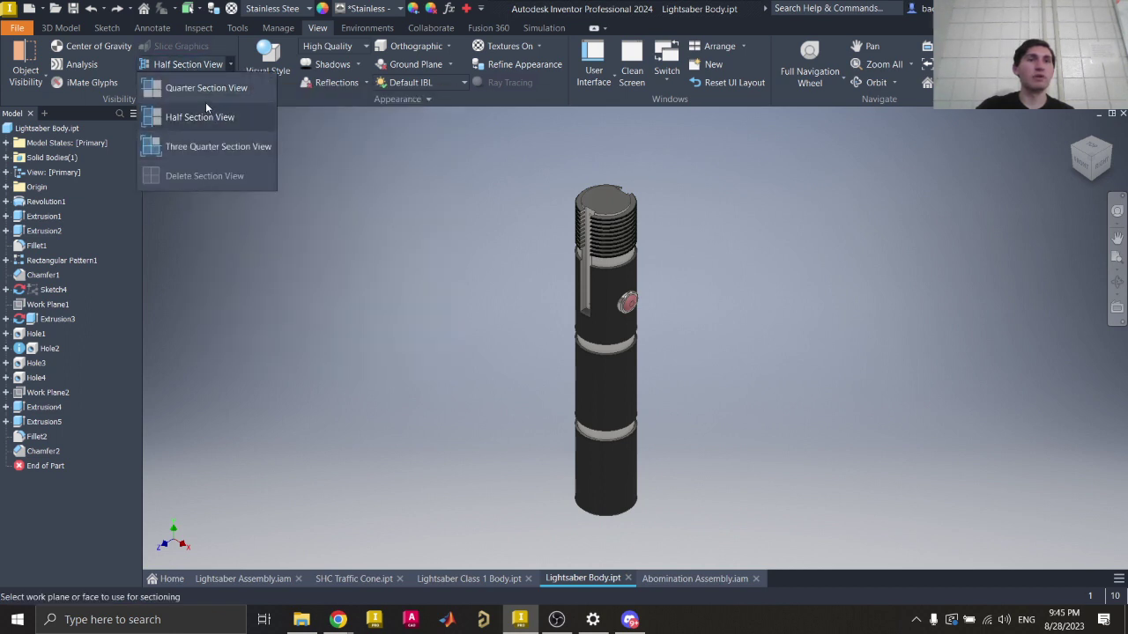
click(201, 116)
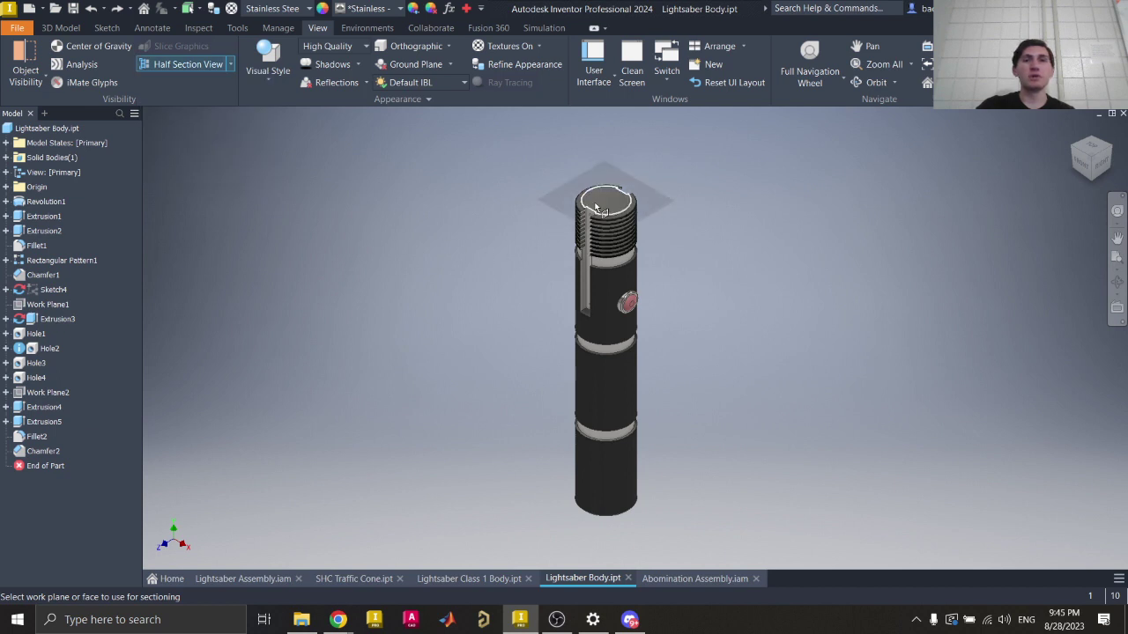
scroll(592, 217, down, 5)
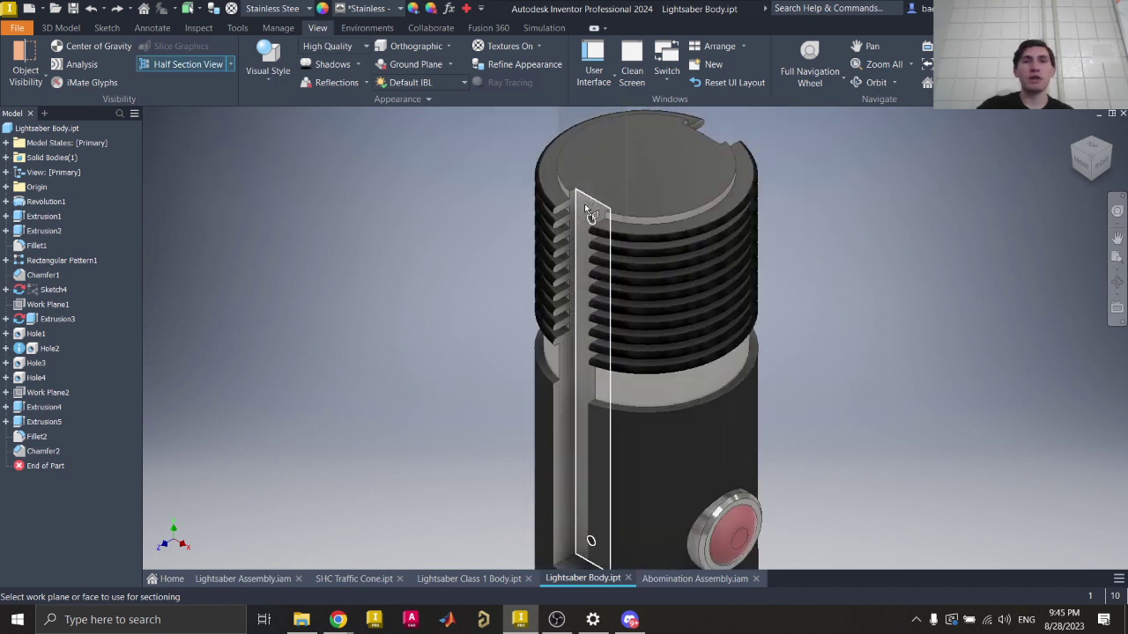
click(584, 203)
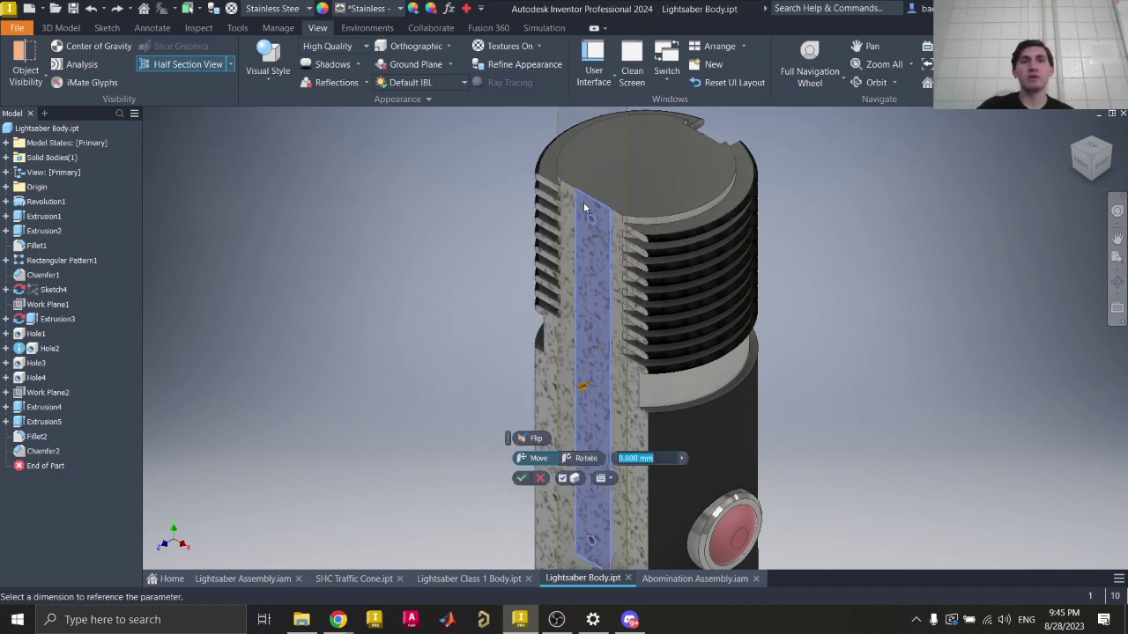
scroll(487, 220, up, 3)
scroll(551, 260, up, 2)
click(527, 477)
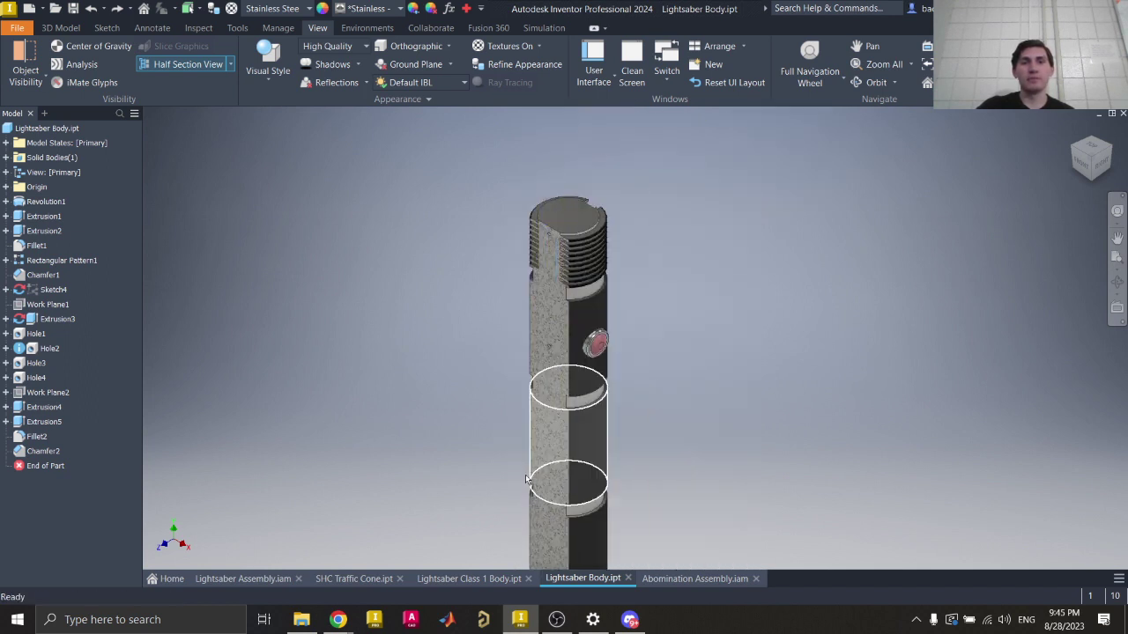
Step: Inspect the sectioned lightsaber body from another angle and delete the section view
middle_drag(597, 275, 627, 184)
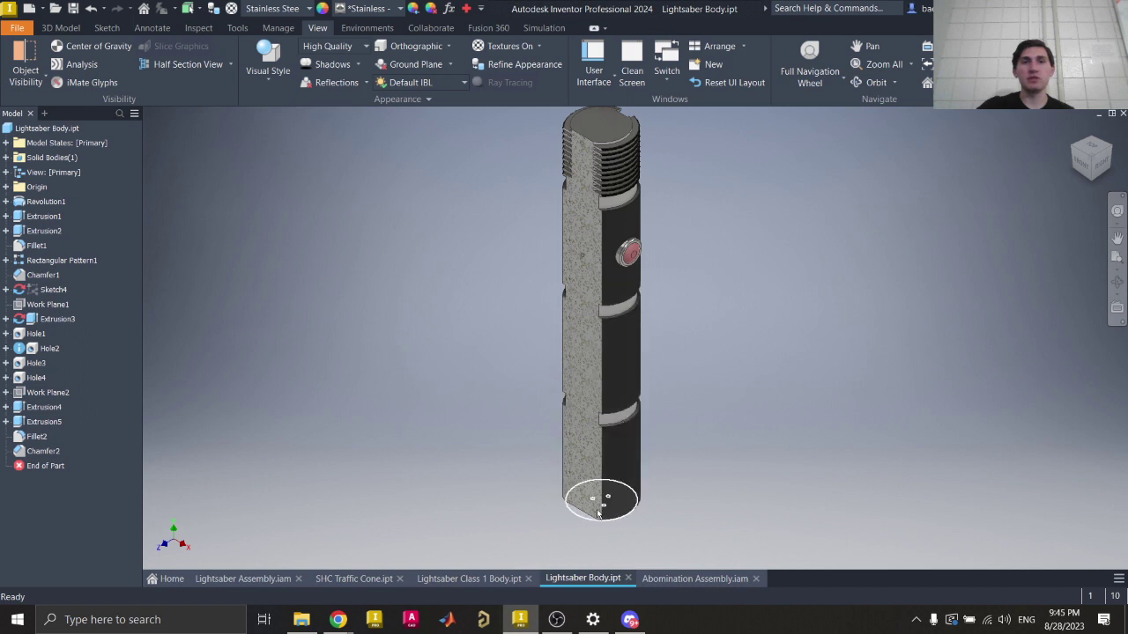
mouse_move(1101, 163)
mouse_down()
mouse_move(1107, 152)
mouse_move(1118, 164)
mouse_move(1098, 168)
mouse_up()
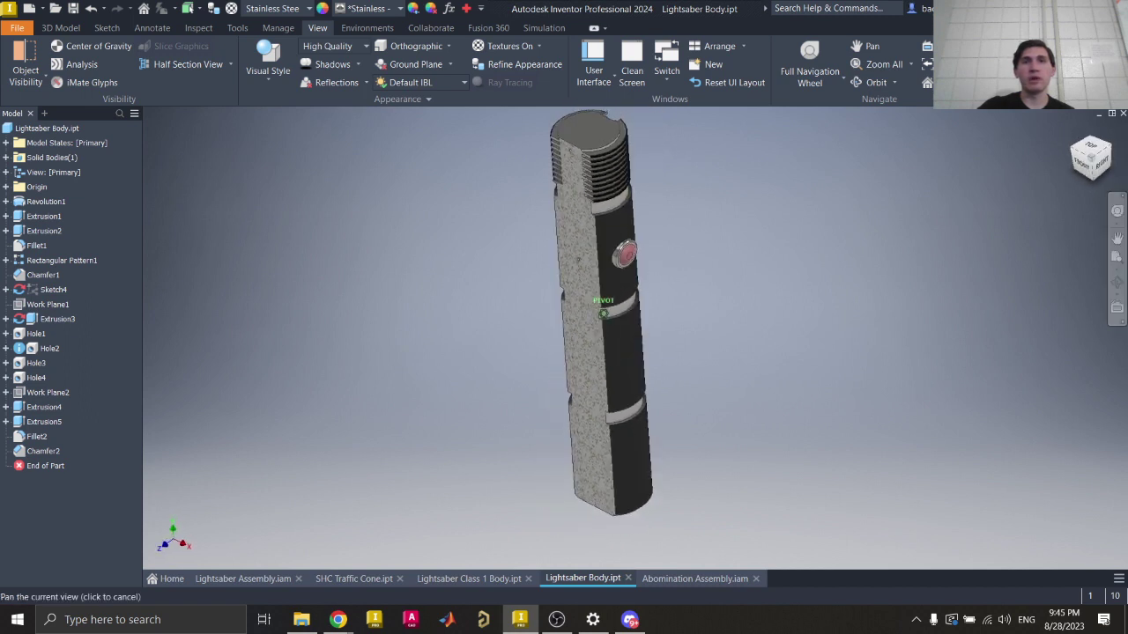
click(230, 64)
click(196, 179)
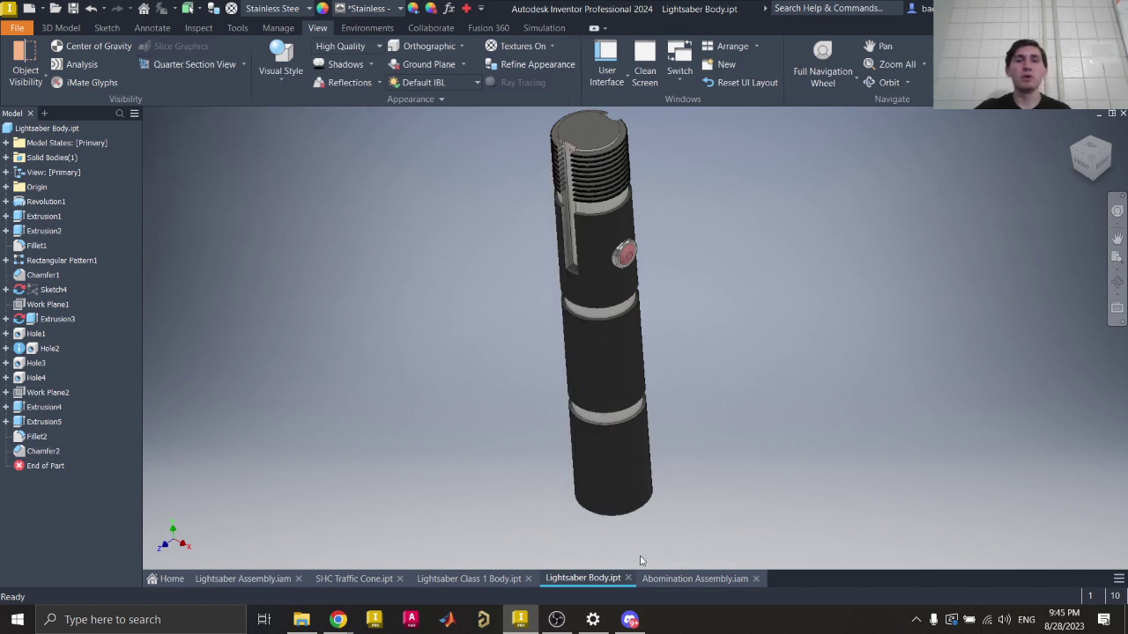
Step: In Abomination Assembly.iam, try the Technical Illustration and Wireframe with Hidden Edges visual styles, and set the style to Realistic
click(693, 578)
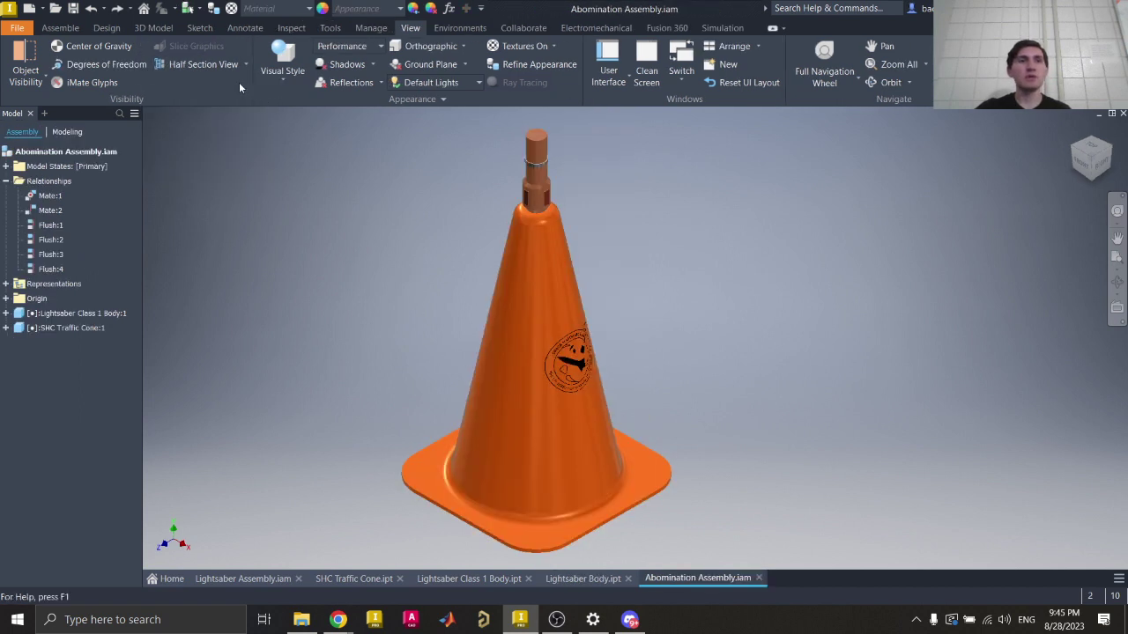
click(287, 76)
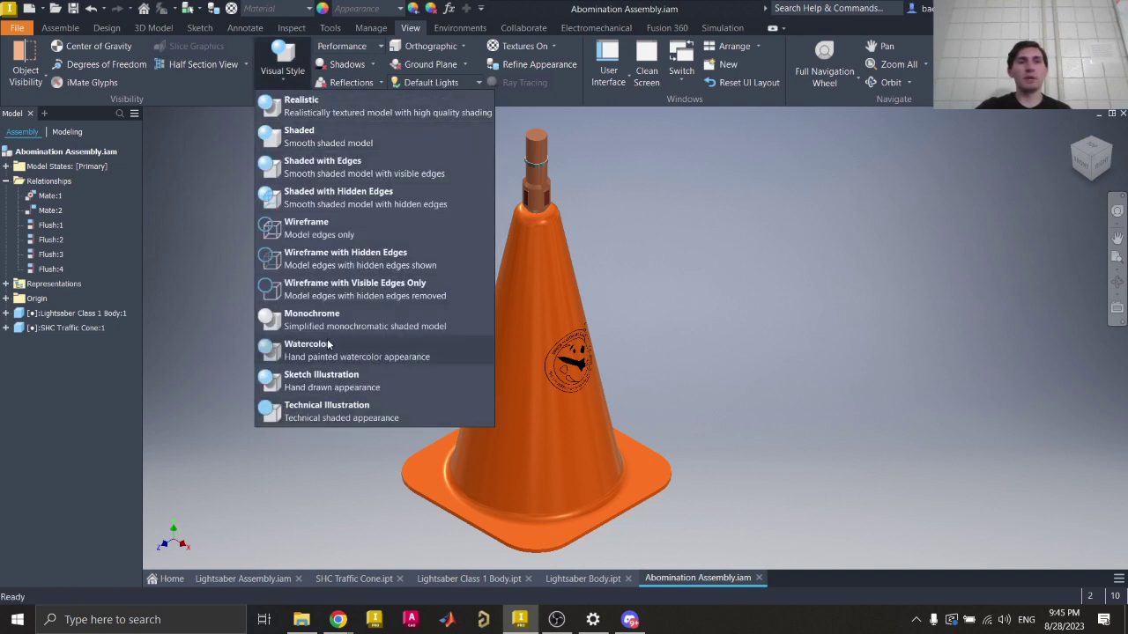
click(333, 405)
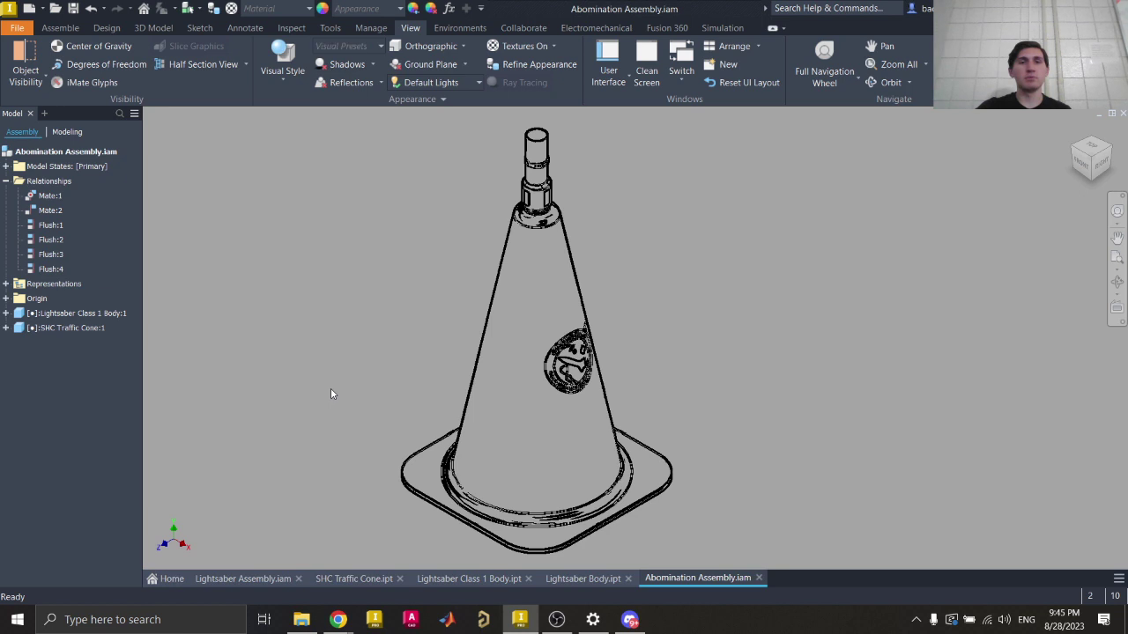
click(288, 76)
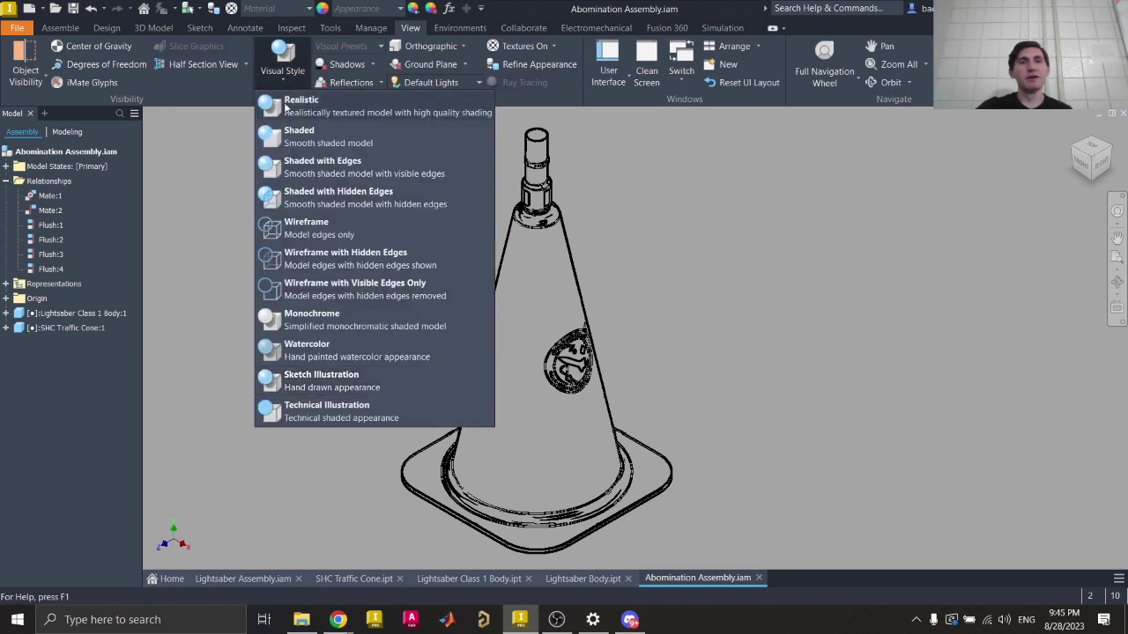
click(302, 258)
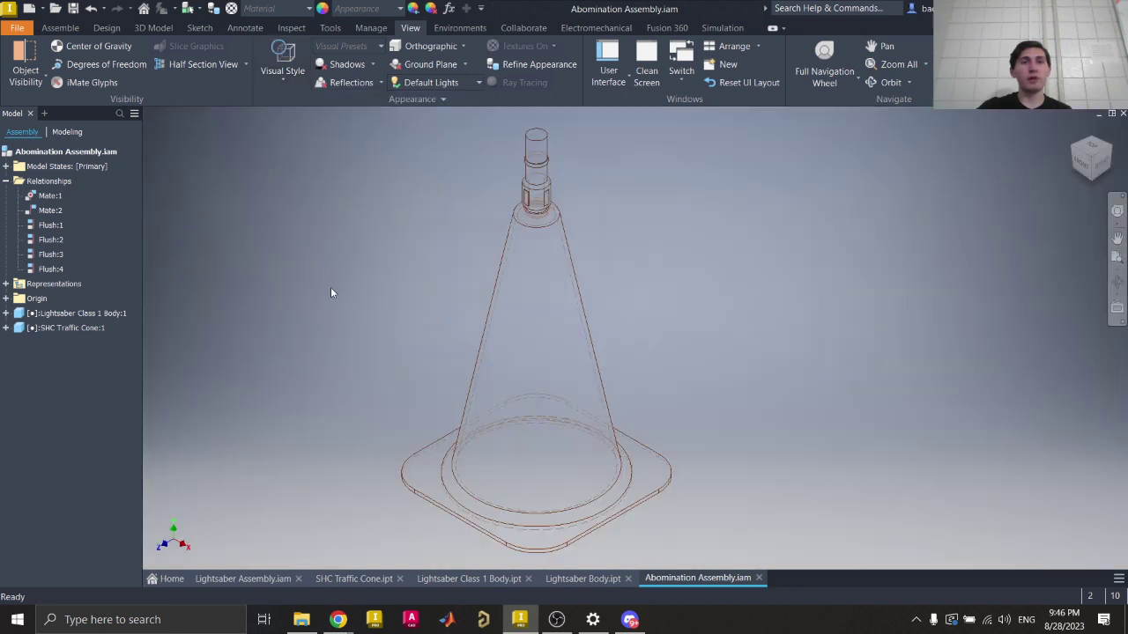
click(283, 70)
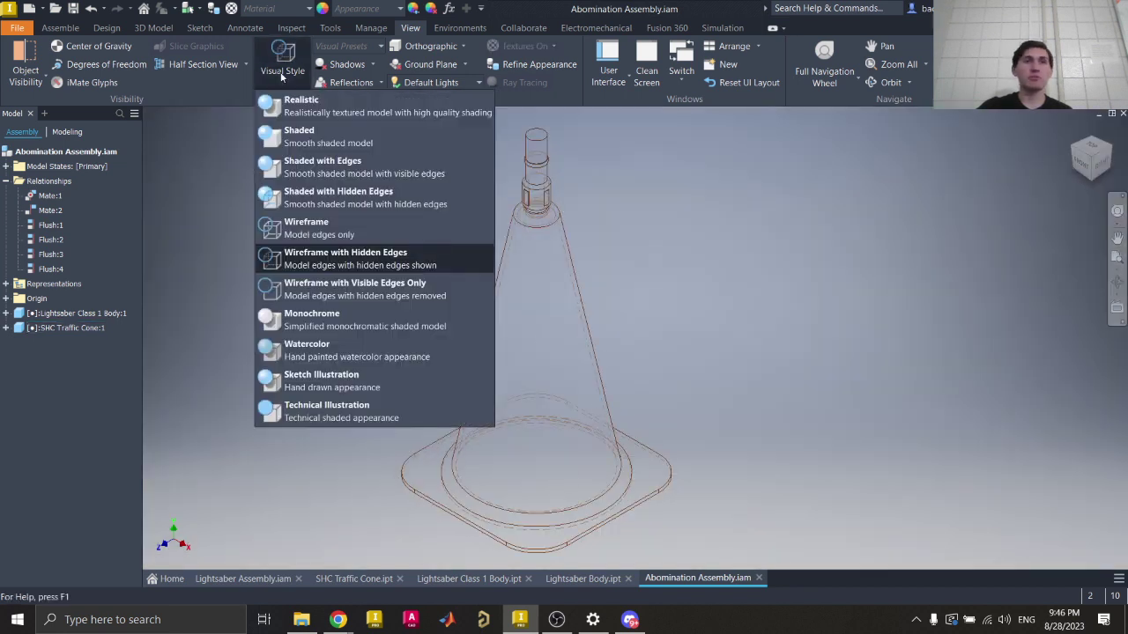
click(284, 111)
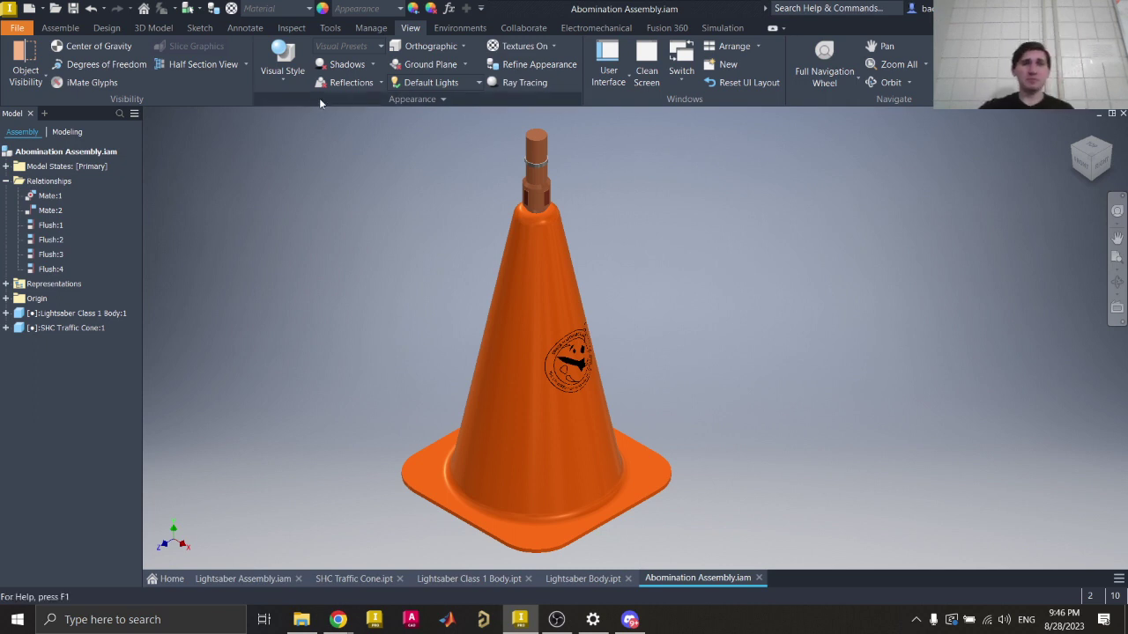
Step: Show the ground plane briefly and hide it again, and enable ground, object and ambient shadows for the assembly
click(426, 65)
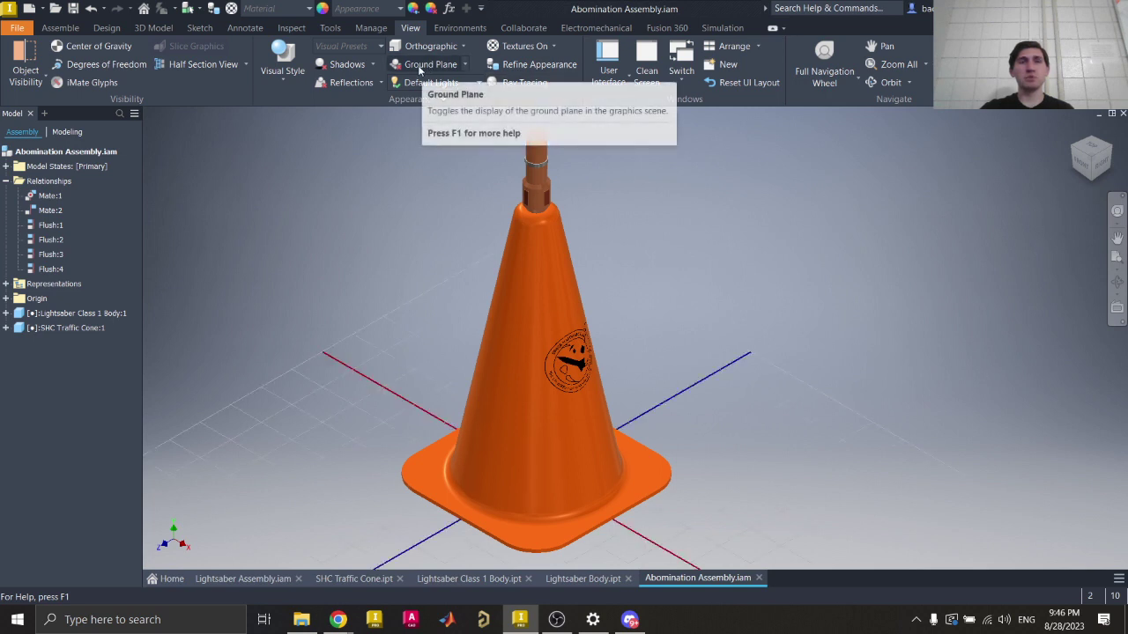
click(418, 66)
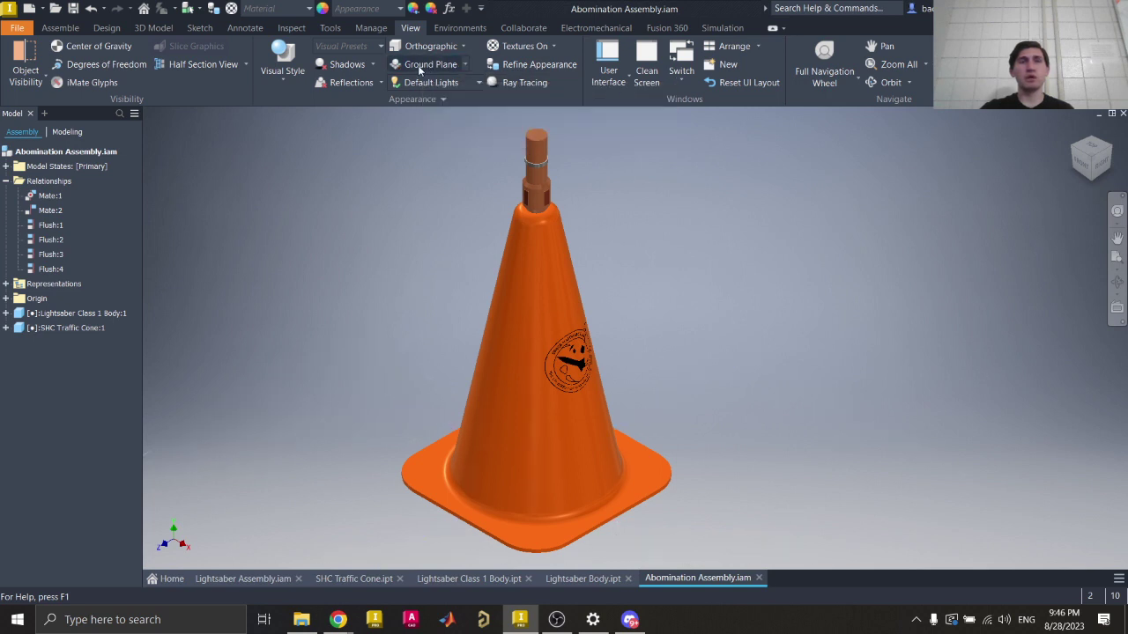
click(373, 64)
click(357, 102)
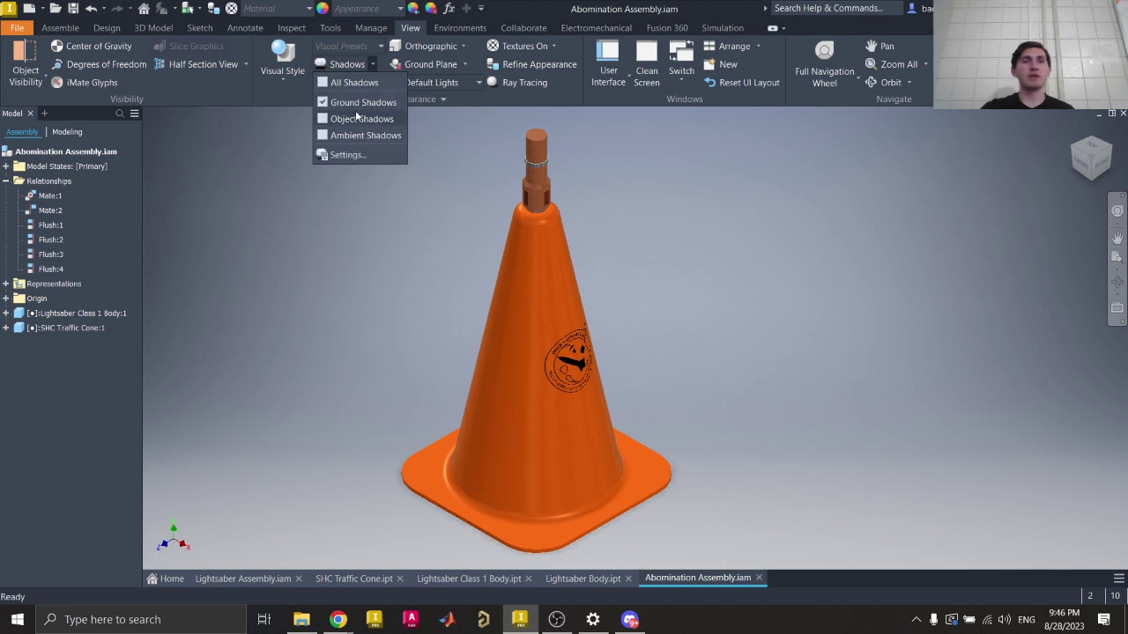
click(353, 118)
click(357, 136)
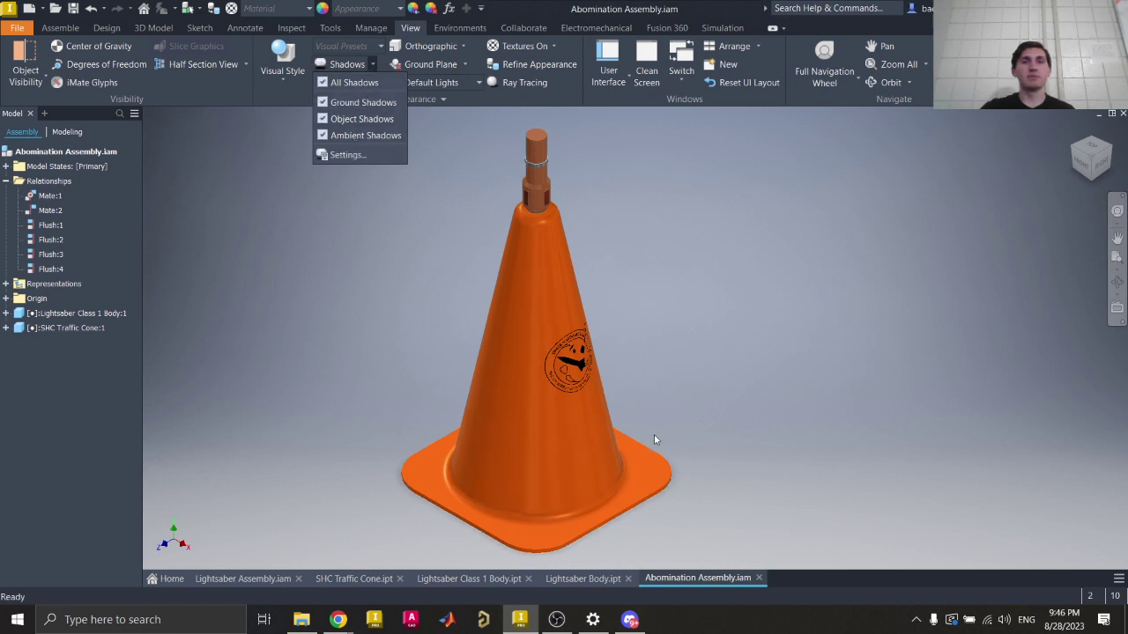
click(360, 209)
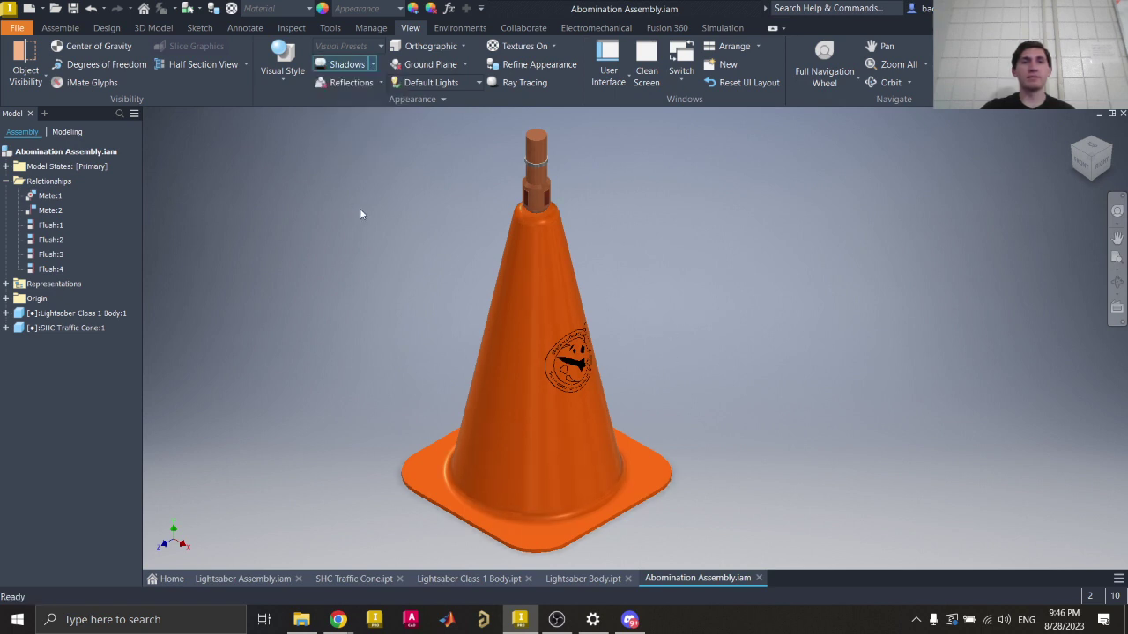
Step: Turn on reflections and look at the cone's reflection beneath its base
click(359, 83)
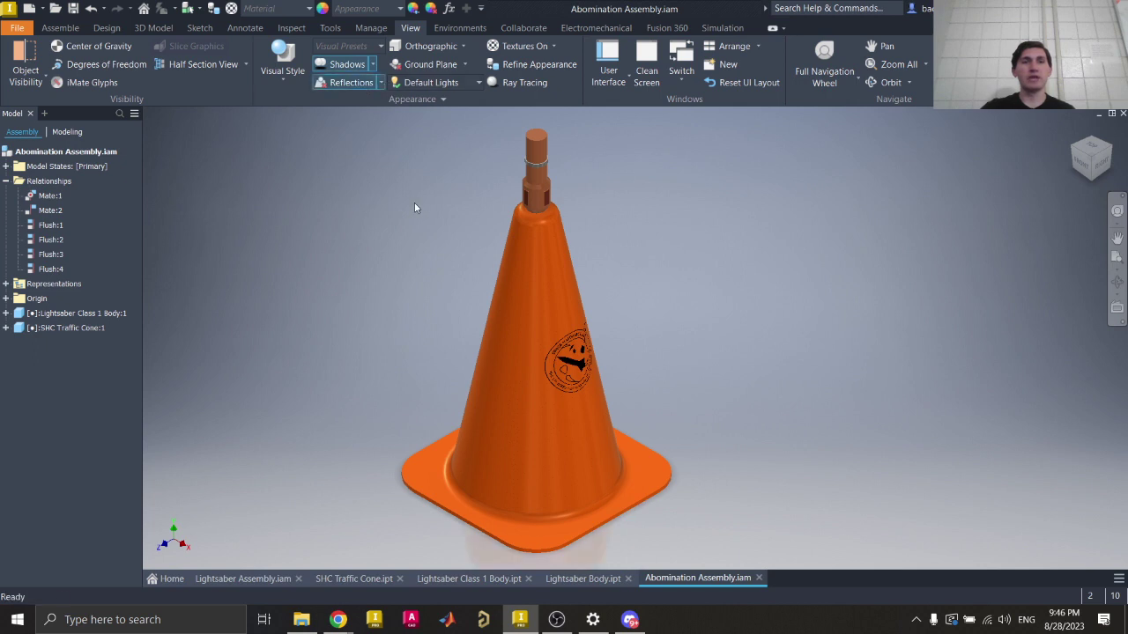
middle_drag(548, 82, 503, 367)
scroll(511, 355, down, 2)
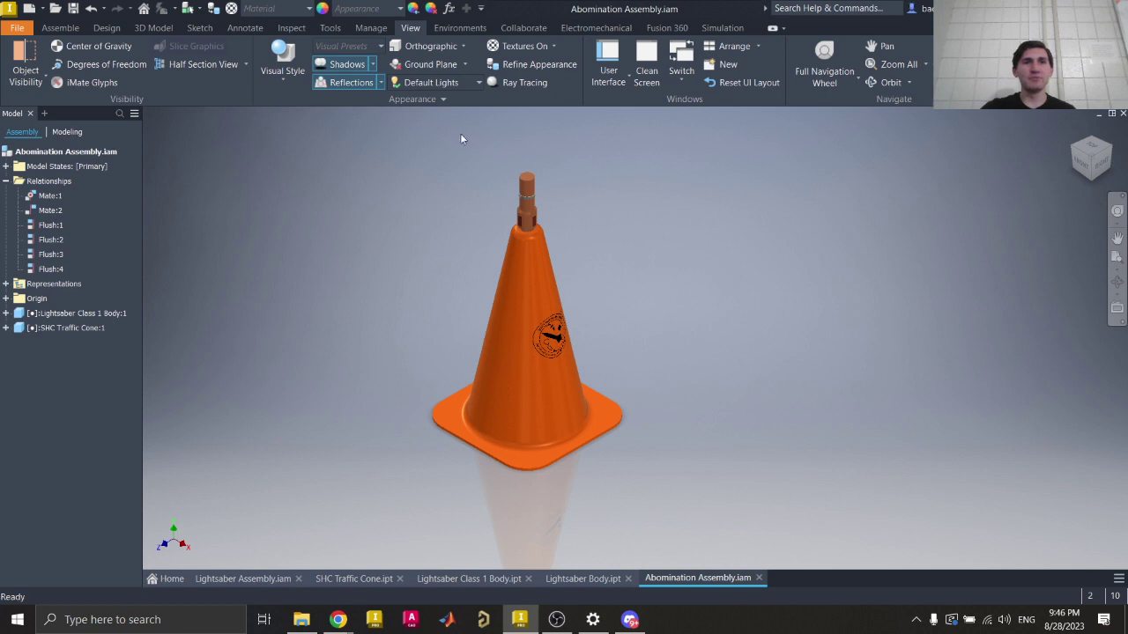
Step: Set the view projection to Perspective and look at the assembly from several angles
click(463, 47)
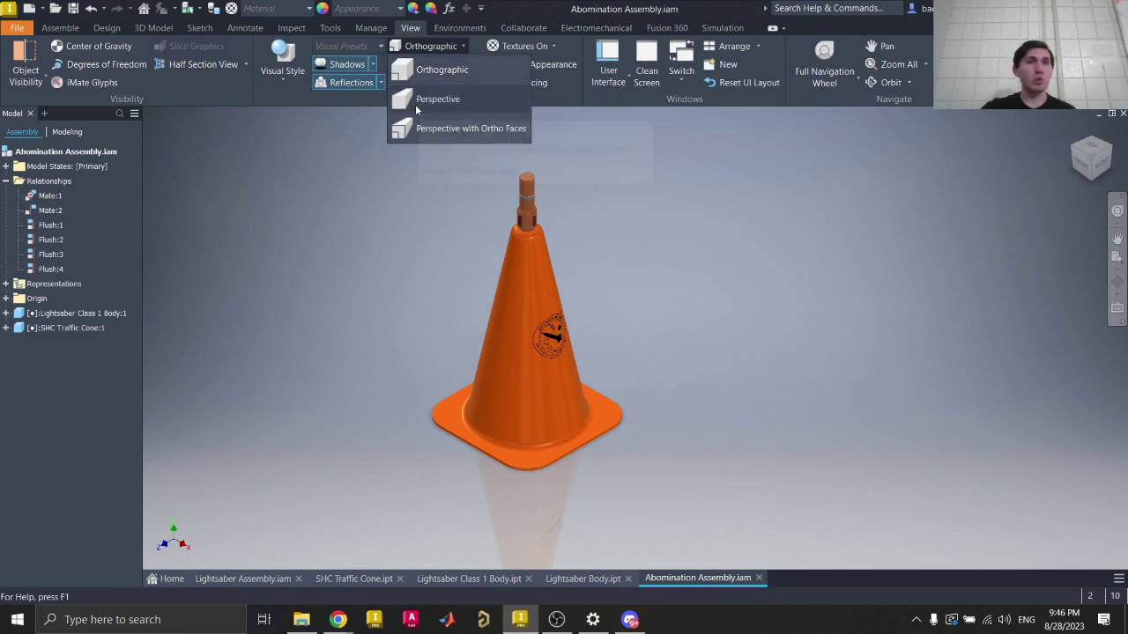
click(466, 102)
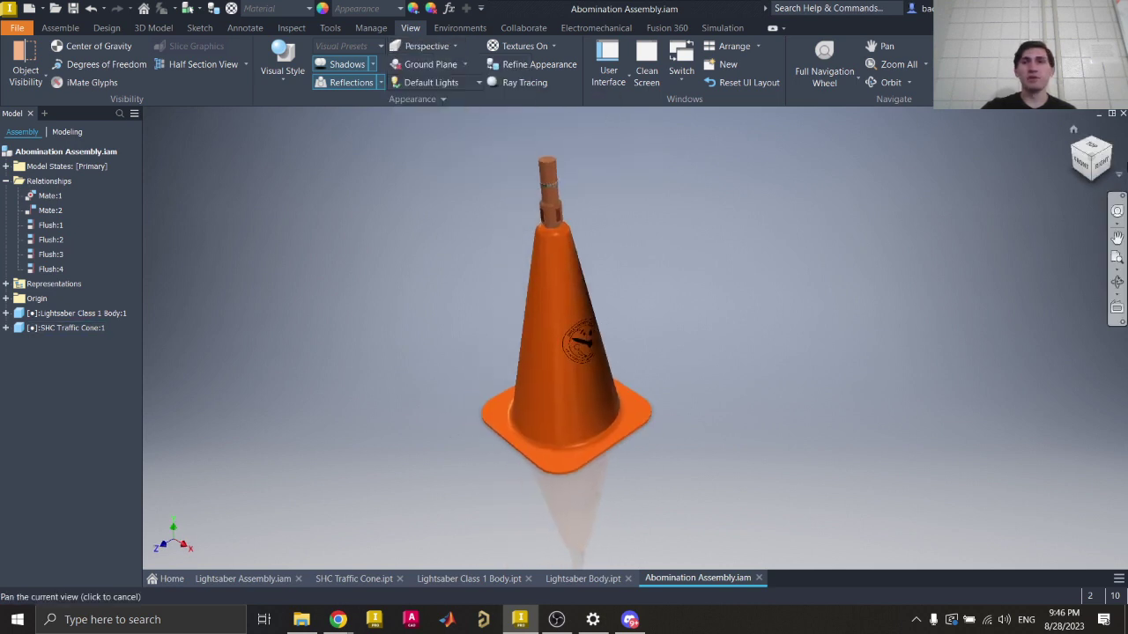
mouse_move(1071, 170)
shift+middle_down()
mouse_move(1088, 114)
mouse_move(1115, 124)
shift+middle_up()
drag(1115, 123, 1052, 140)
click(1078, 133)
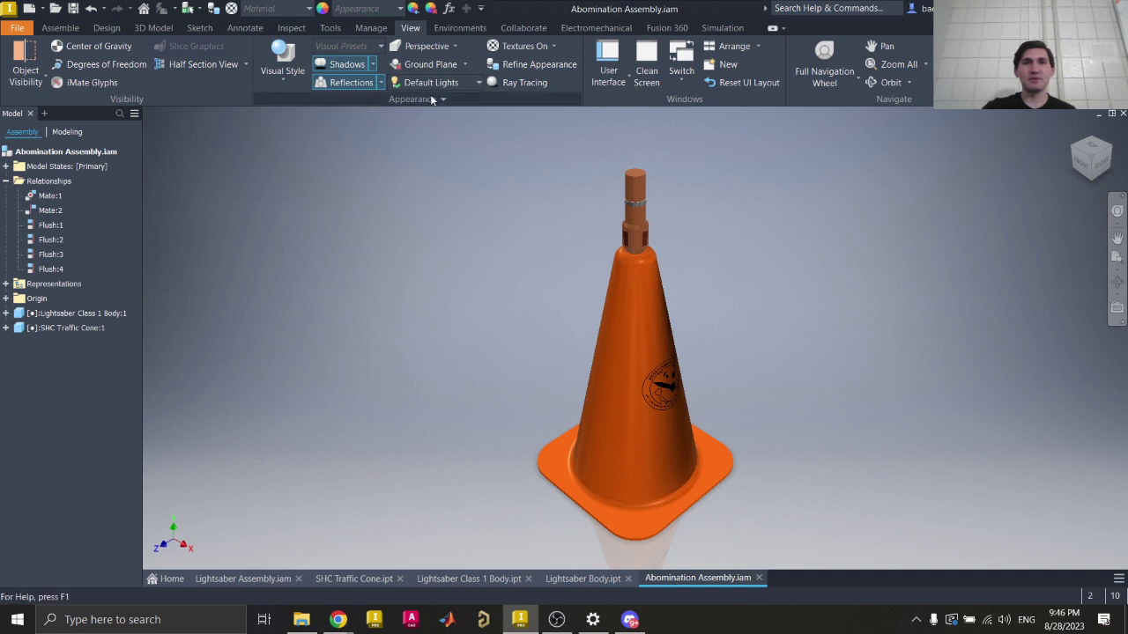
shift+middle_drag(1077, 146, 1076, 141)
drag(1075, 141, 1072, 135)
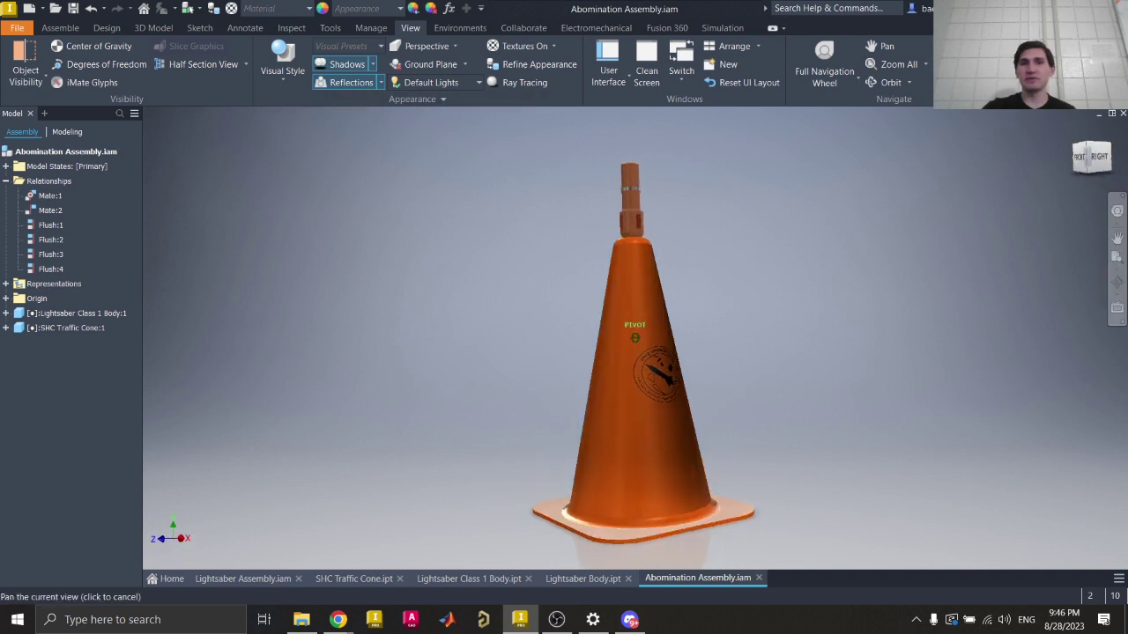
Step: Set the lighting style to Empty Lab and view the assembly in that environment from another angle
click(479, 83)
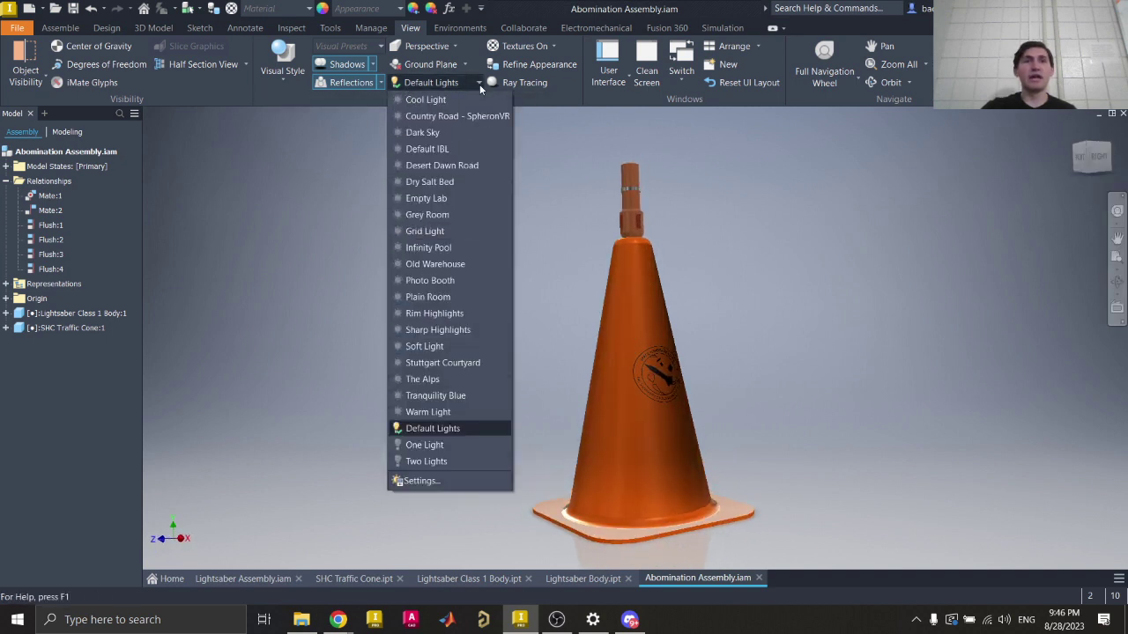
click(465, 201)
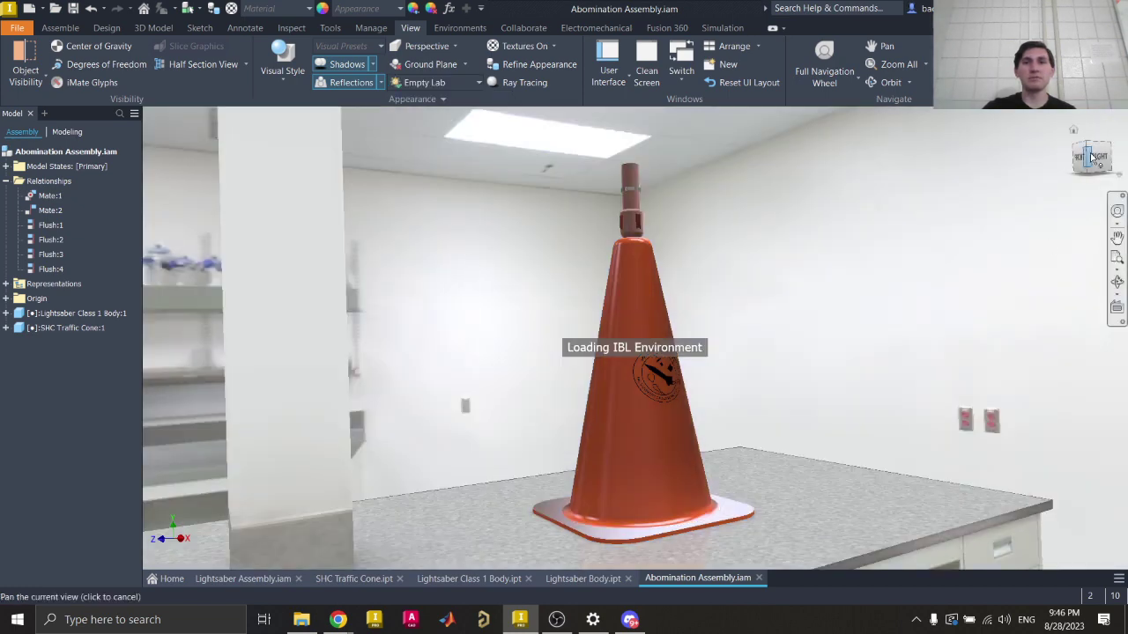
mouse_move(1090, 156)
mouse_down()
mouse_move(1119, 169)
mouse_move(1091, 162)
mouse_move(1085, 142)
mouse_move(1082, 168)
mouse_move(1076, 135)
mouse_up()
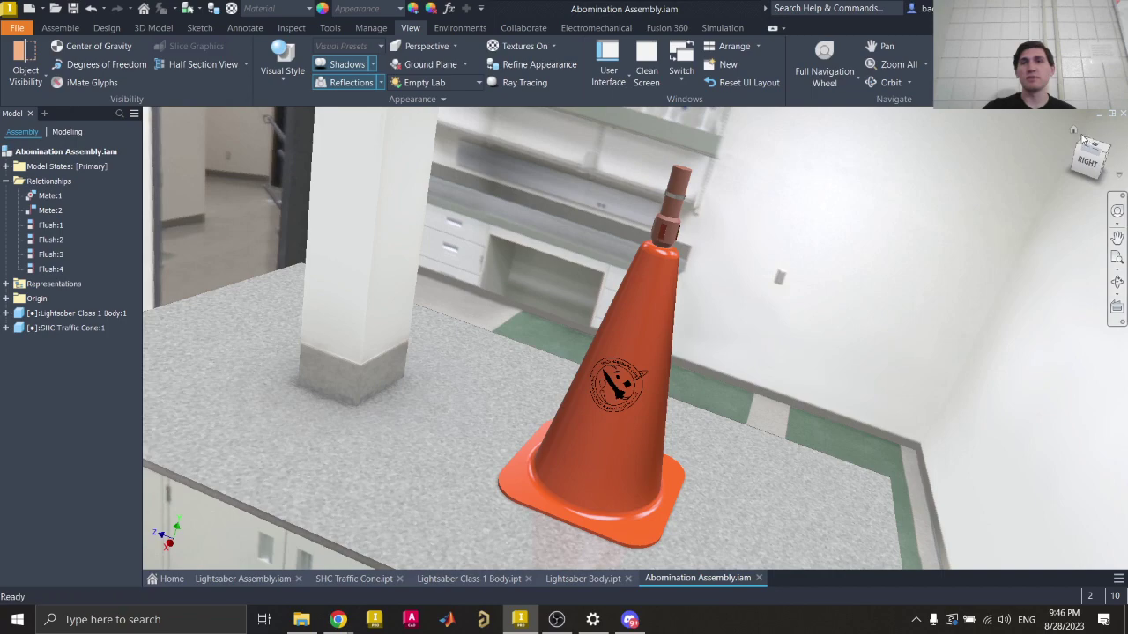
Step: Turn on ray tracing for the assembly, viewed from its front-right side in the Empty Lab environment
click(1075, 133)
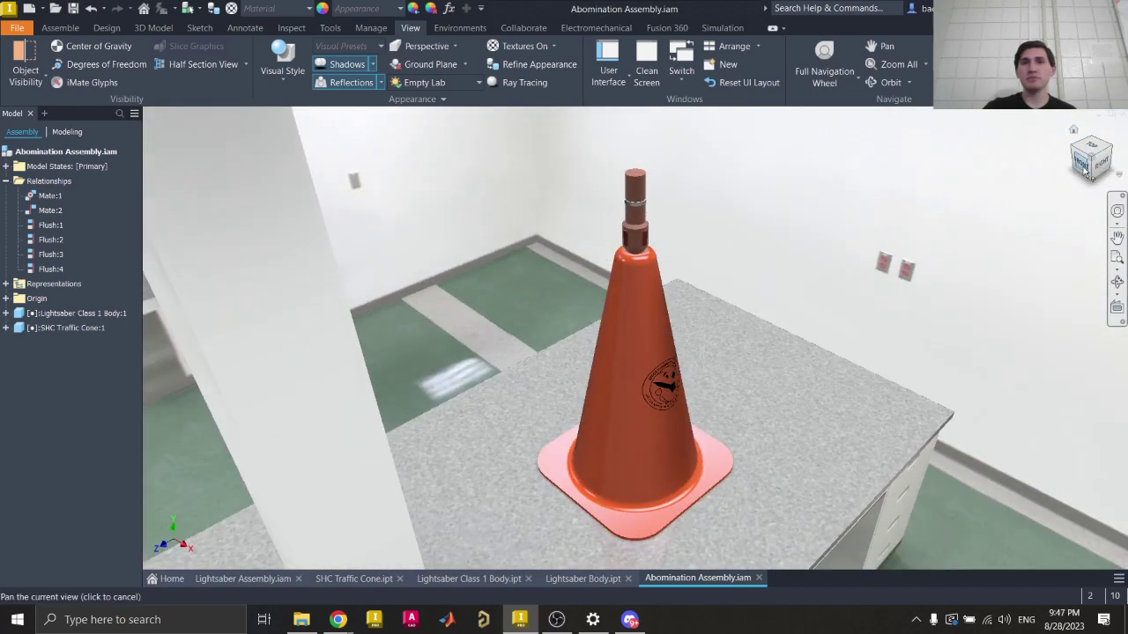
click(1091, 166)
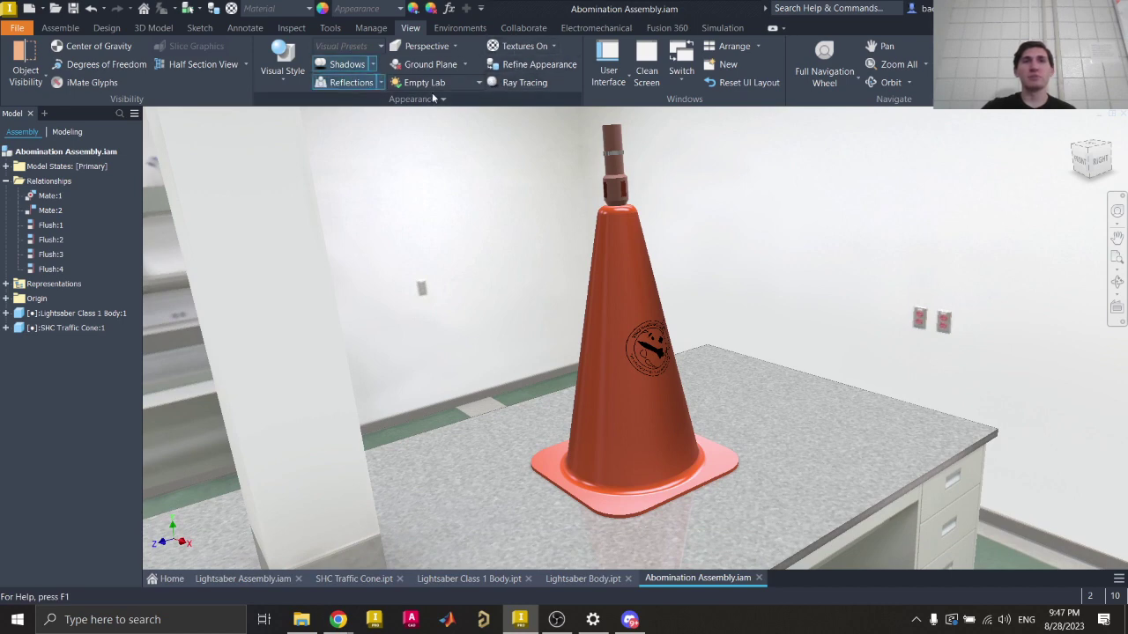
click(608, 194)
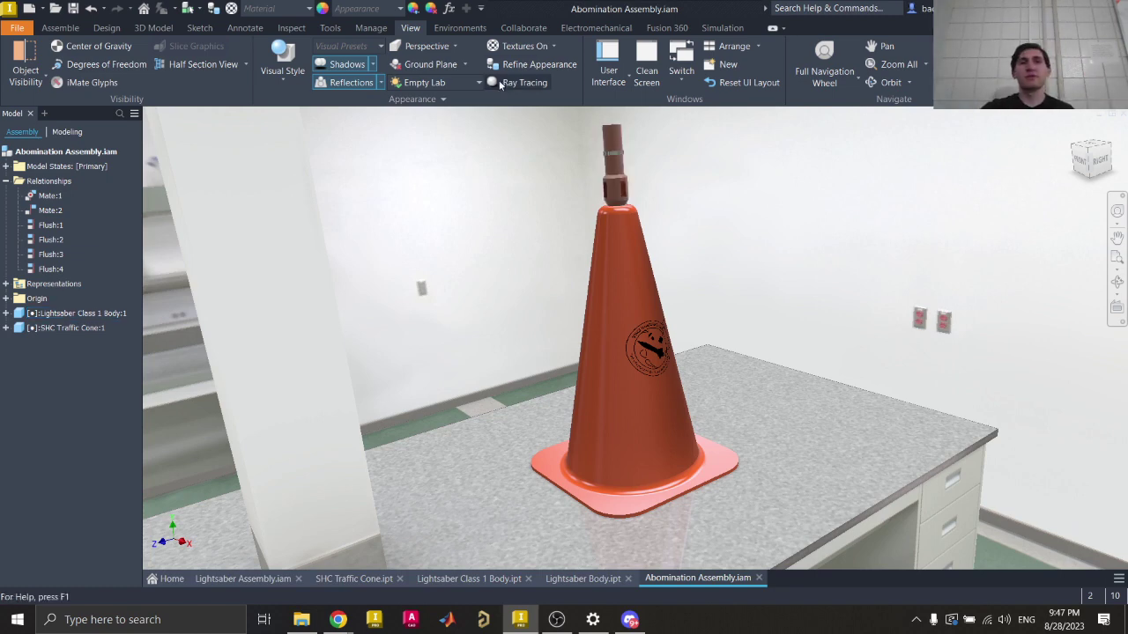
click(520, 83)
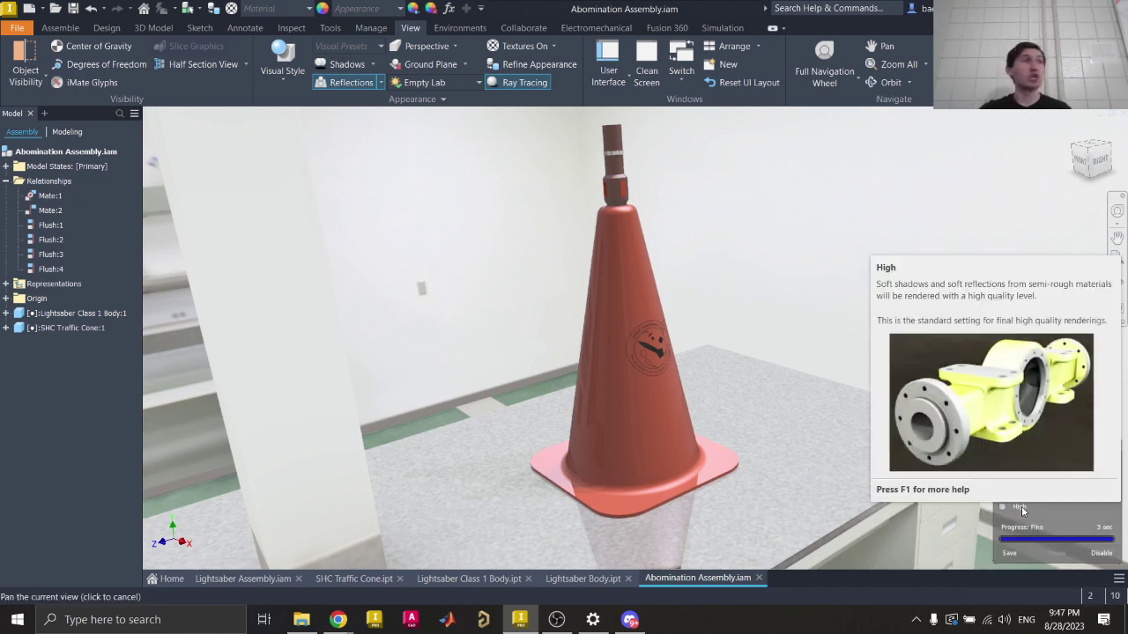
Step: Try the High ray tracing quality, and switch the rendering back to a faster, lower quality level
click(1020, 506)
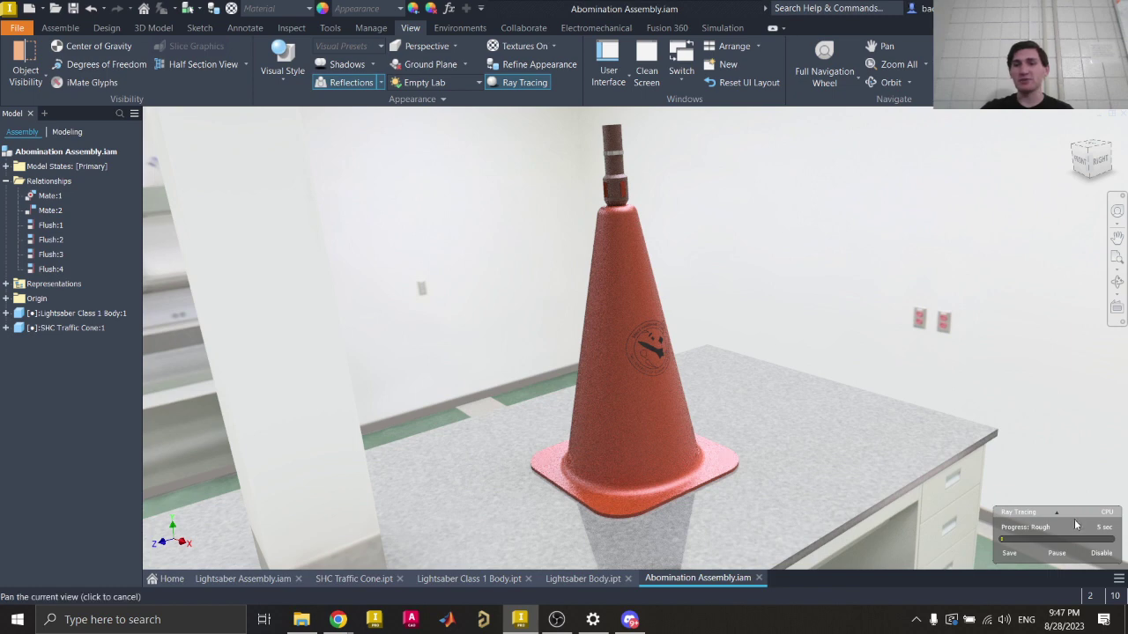
mouse_move(1058, 514)
click(1019, 482)
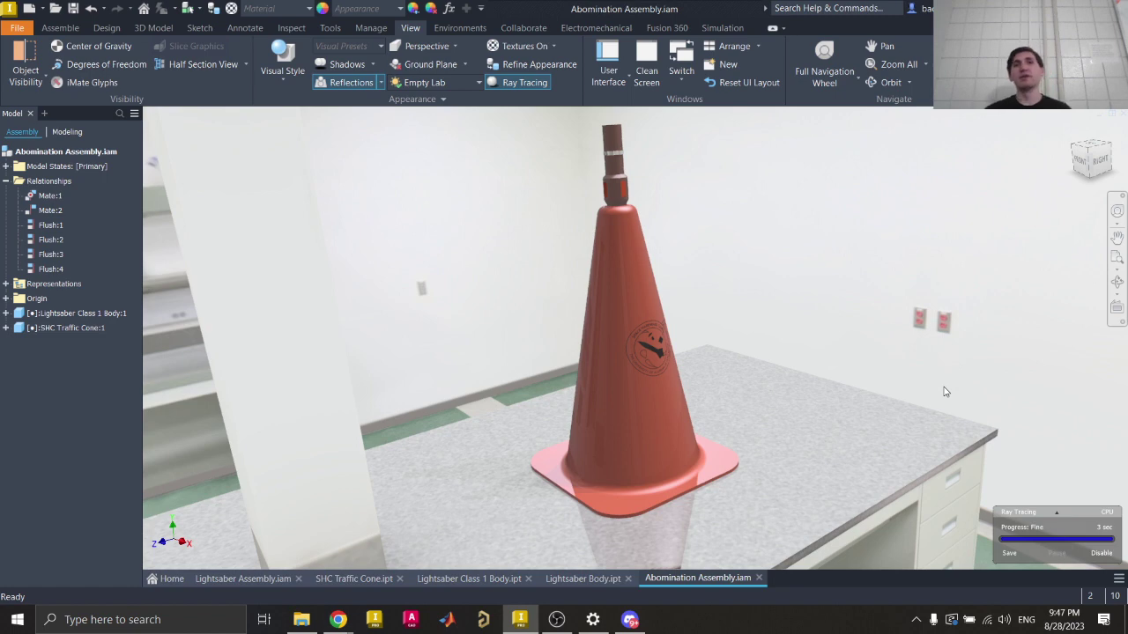
Step: Frame the ray-traced assembly from another side and export it as the PNG image Abomination Assembly.png in the Lightsaber Class 1 folder
key(F2)
mouse_move(828, 360)
middle_down()
mouse_move(781, 347)
mouse_move(808, 347)
middle_up()
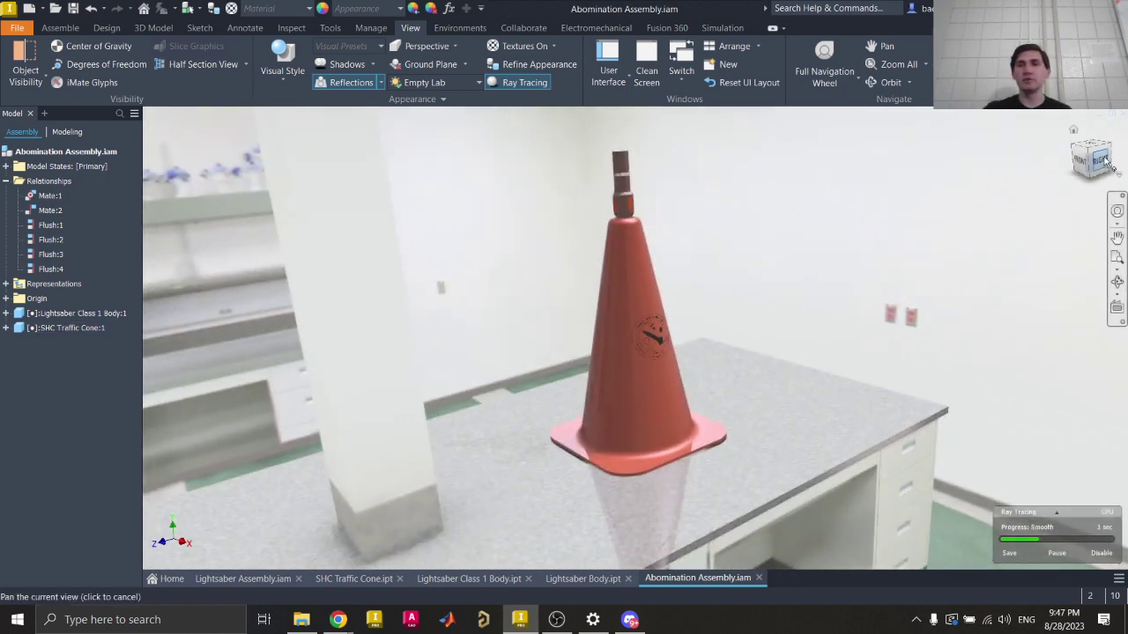
mouse_move(1092, 158)
mouse_down()
mouse_move(1057, 144)
mouse_move(1038, 154)
mouse_move(1037, 177)
mouse_up()
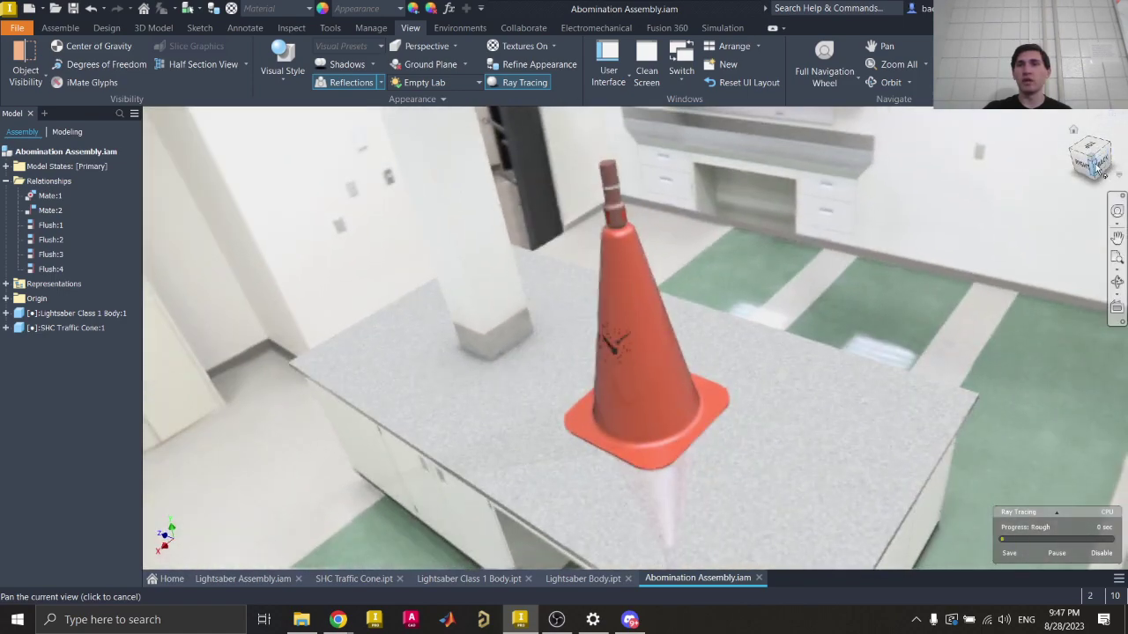
click(1101, 162)
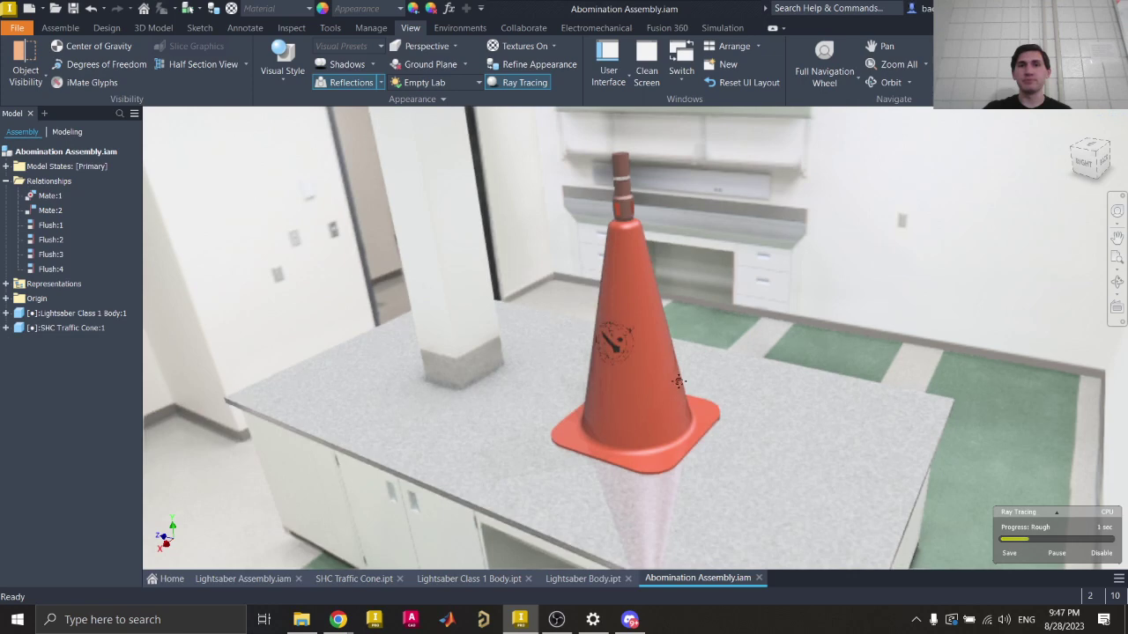
middle_drag(678, 383, 703, 383)
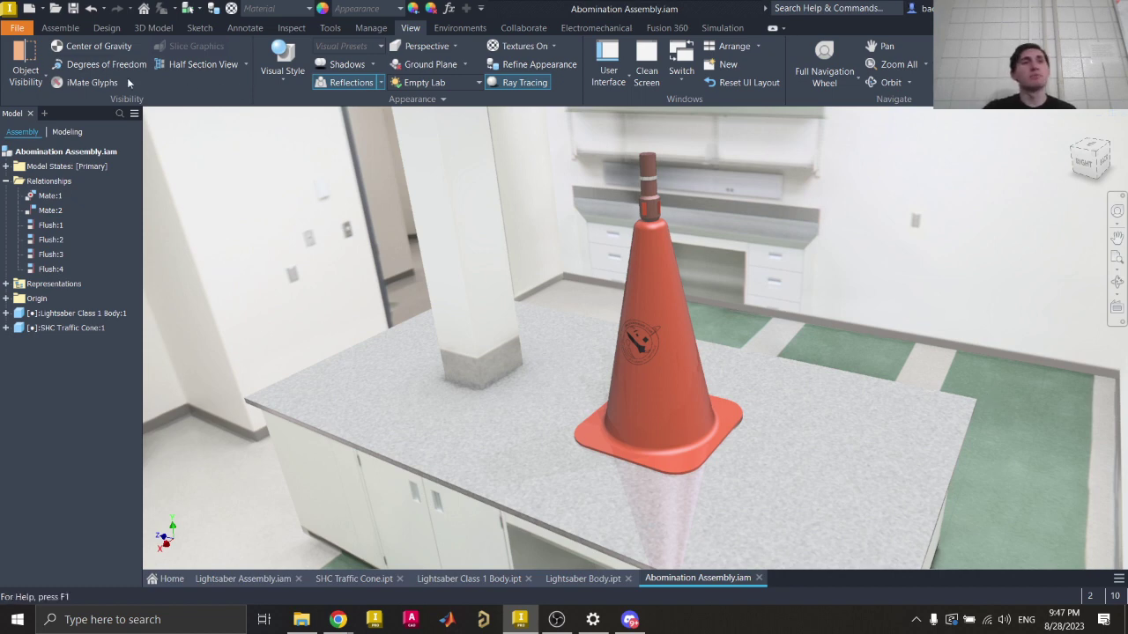
click(15, 27)
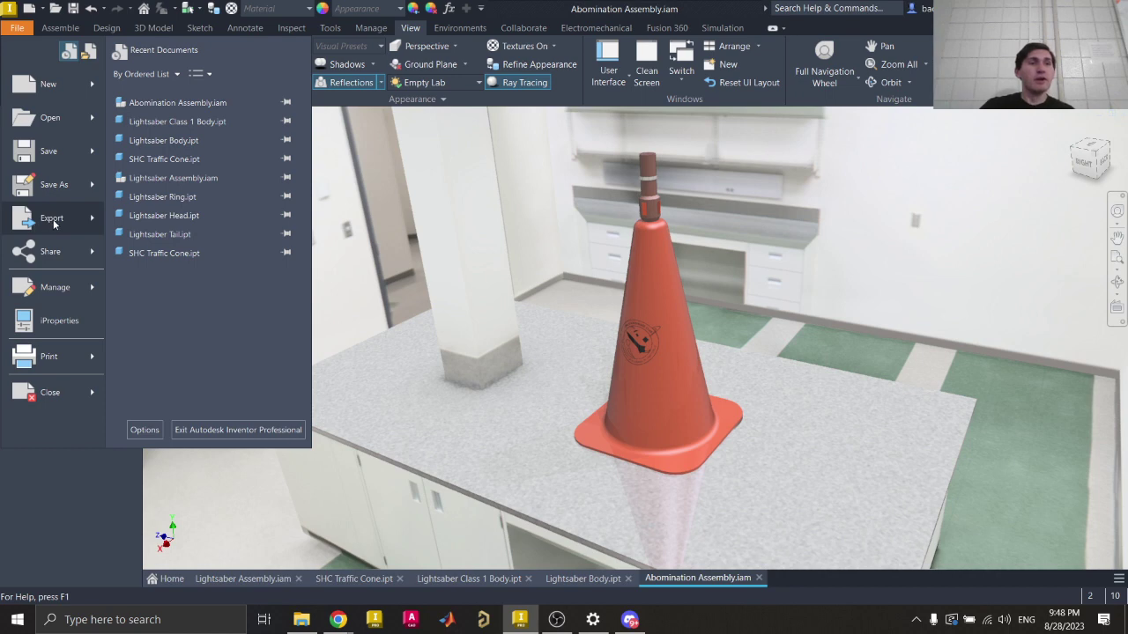
mouse_move(53, 224)
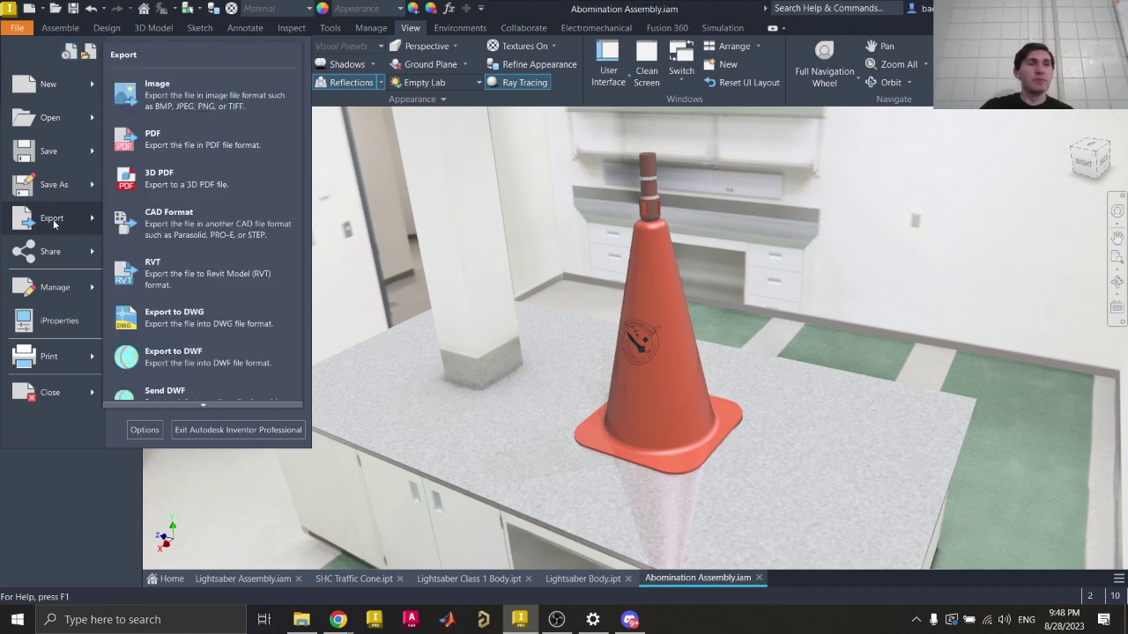
click(155, 108)
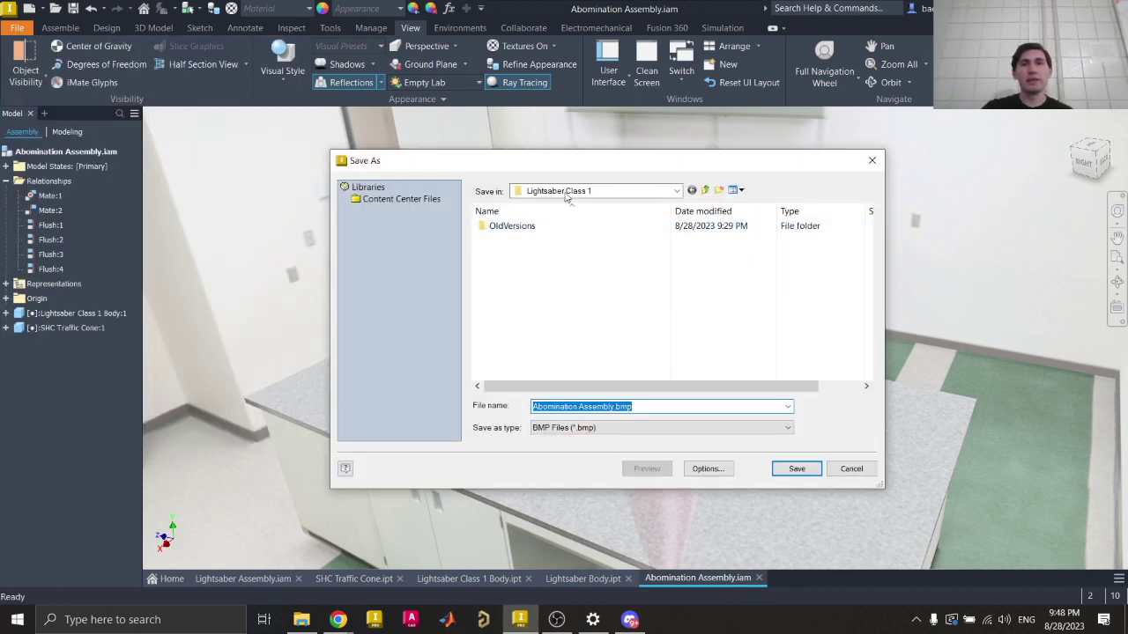
click(610, 428)
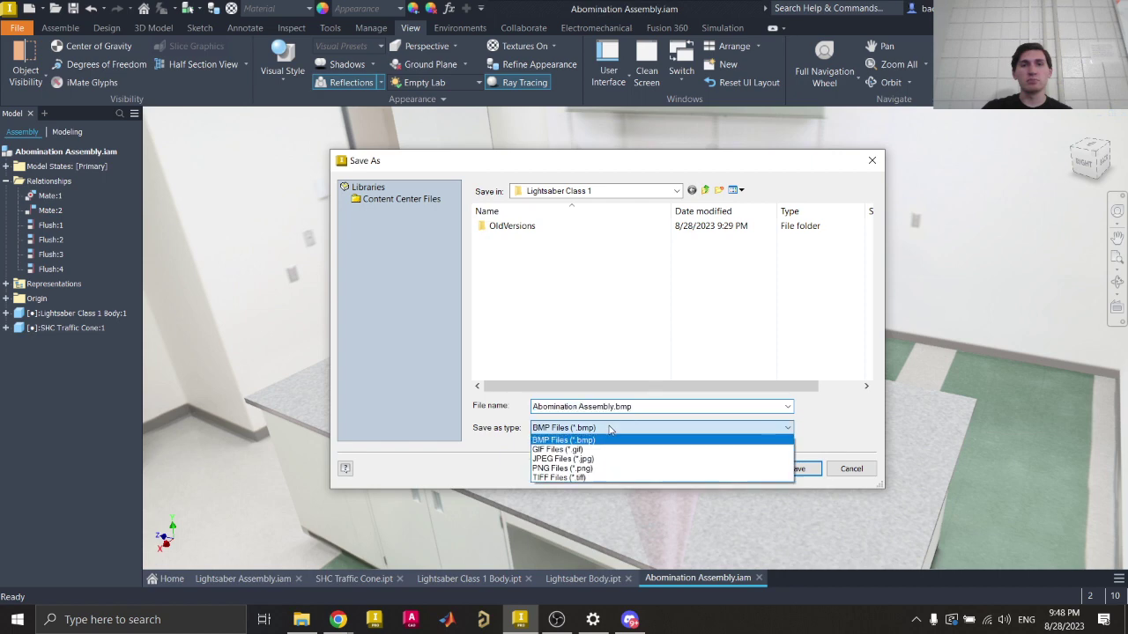
click(550, 468)
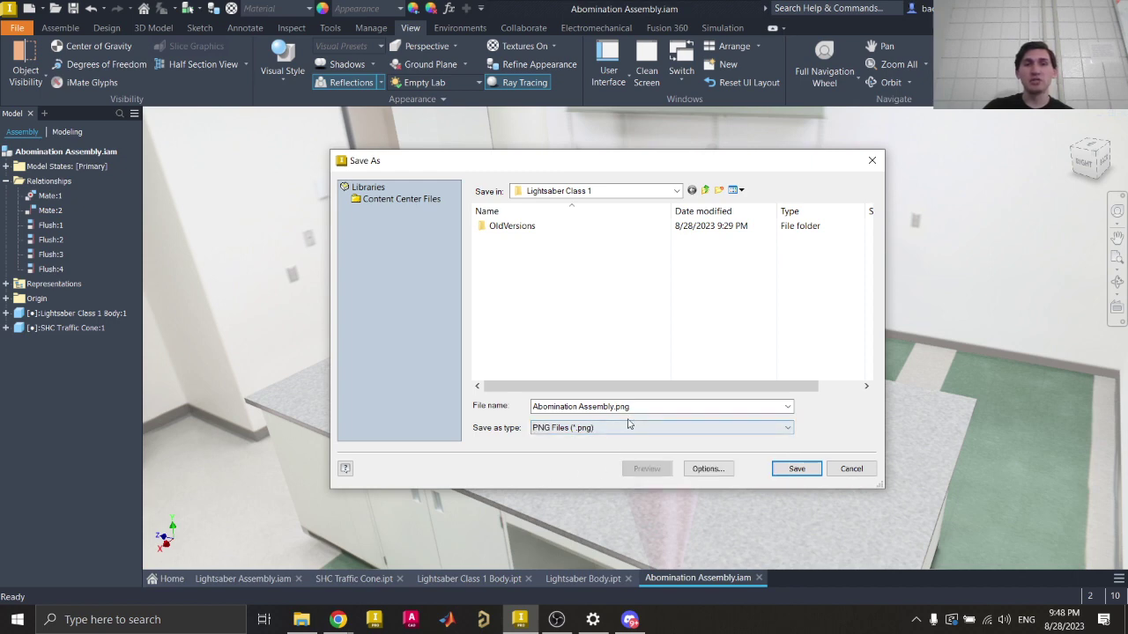
click(796, 471)
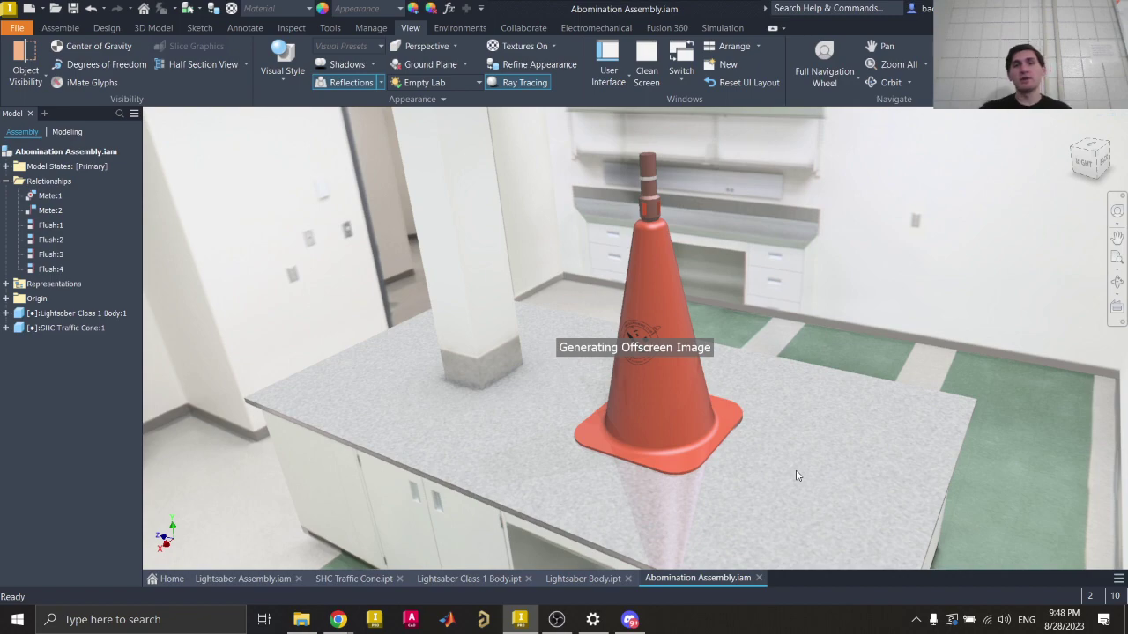
Step: Switch to File Explorer, view Abomination Assembly.png from the Lightsaber Class 1 folder, and return to the assembly in Inventor
click(301, 619)
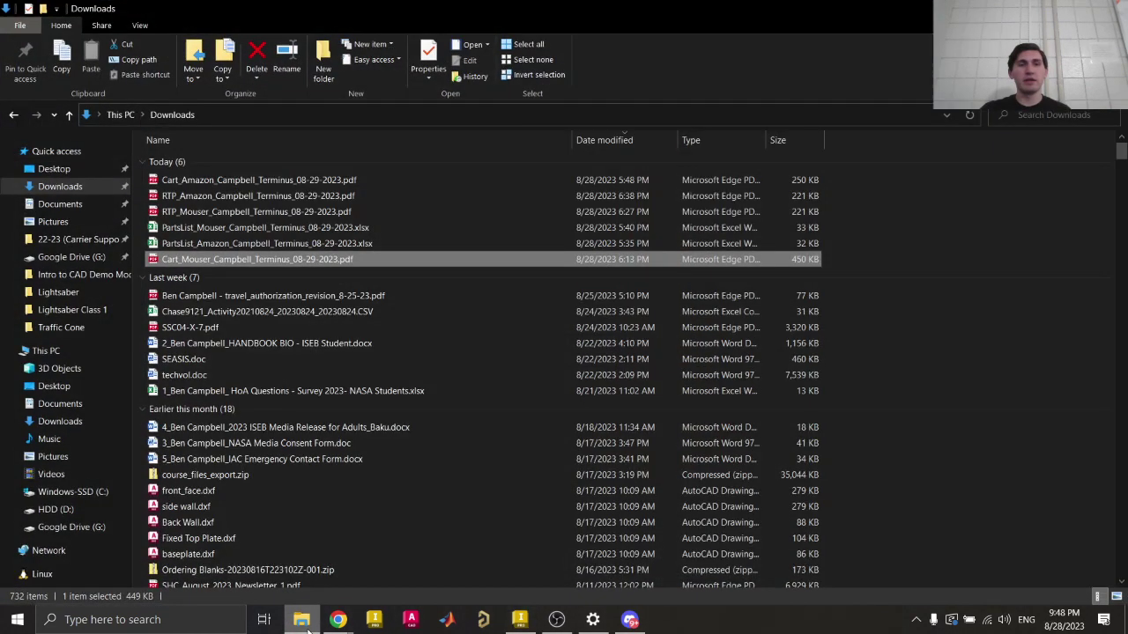
click(92, 314)
click(225, 198)
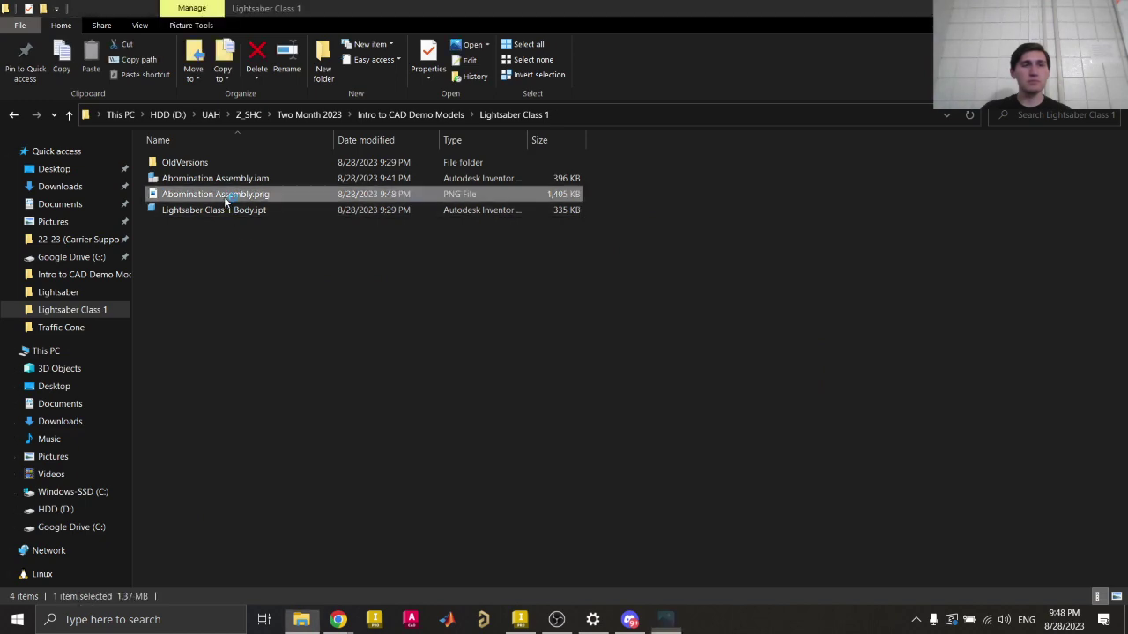
double_click(226, 202)
click(329, 130)
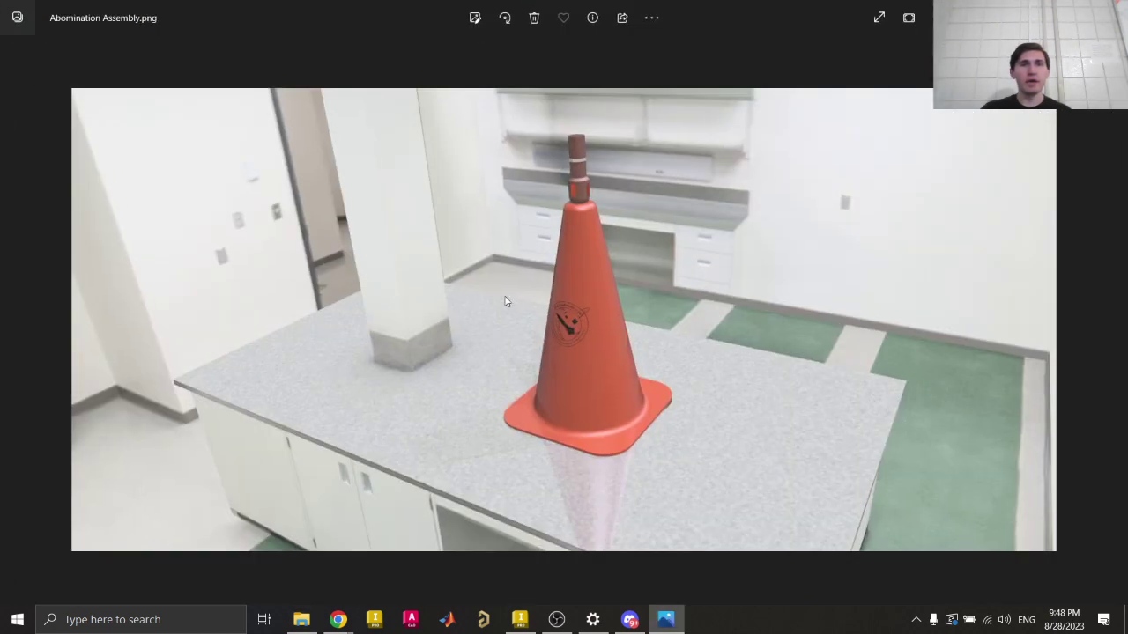
click(1109, 12)
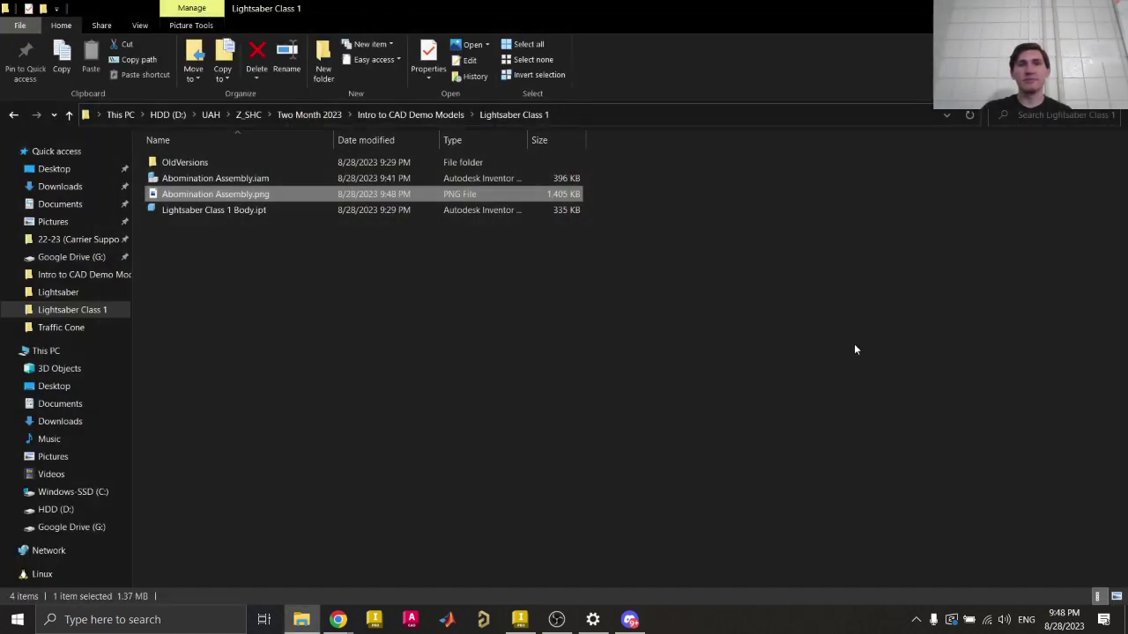
double_click(436, 194)
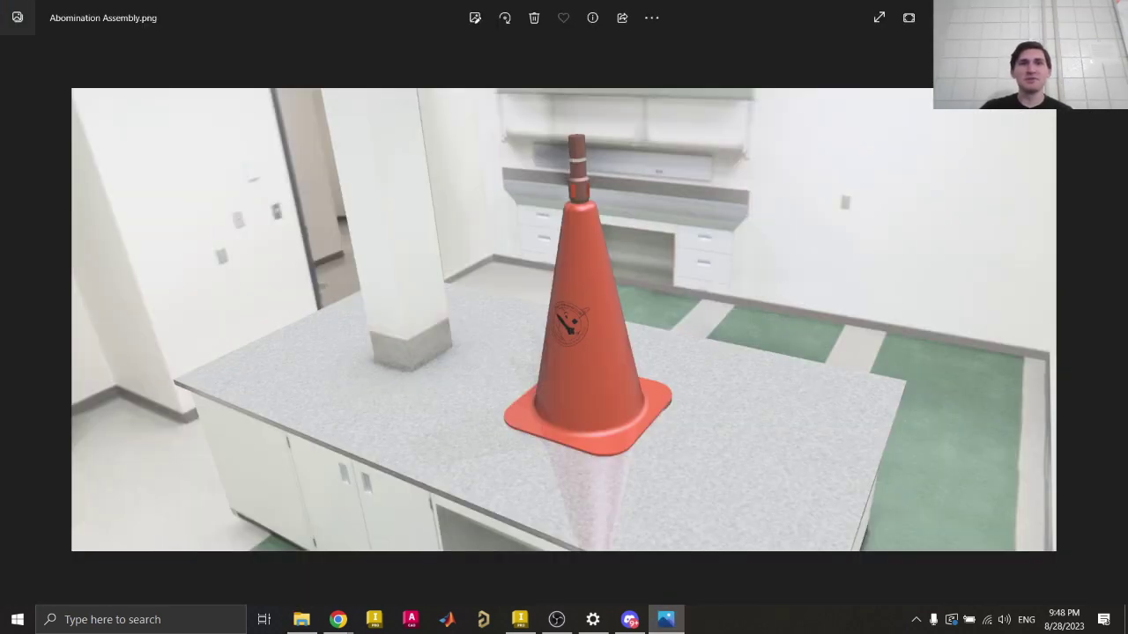
click(1043, 11)
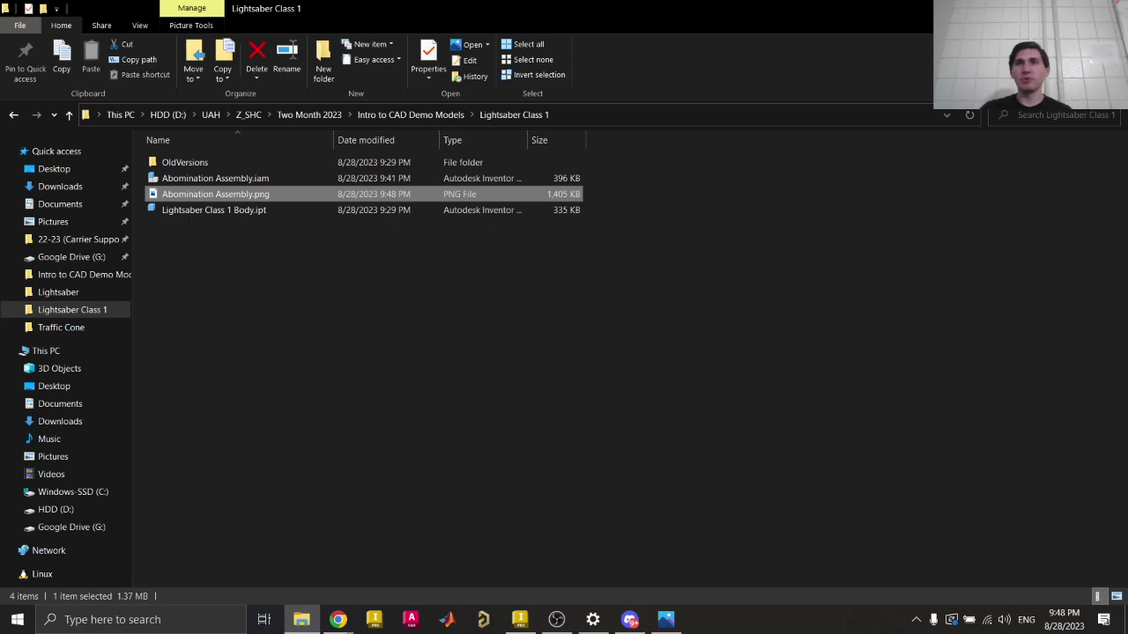
click(1044, 10)
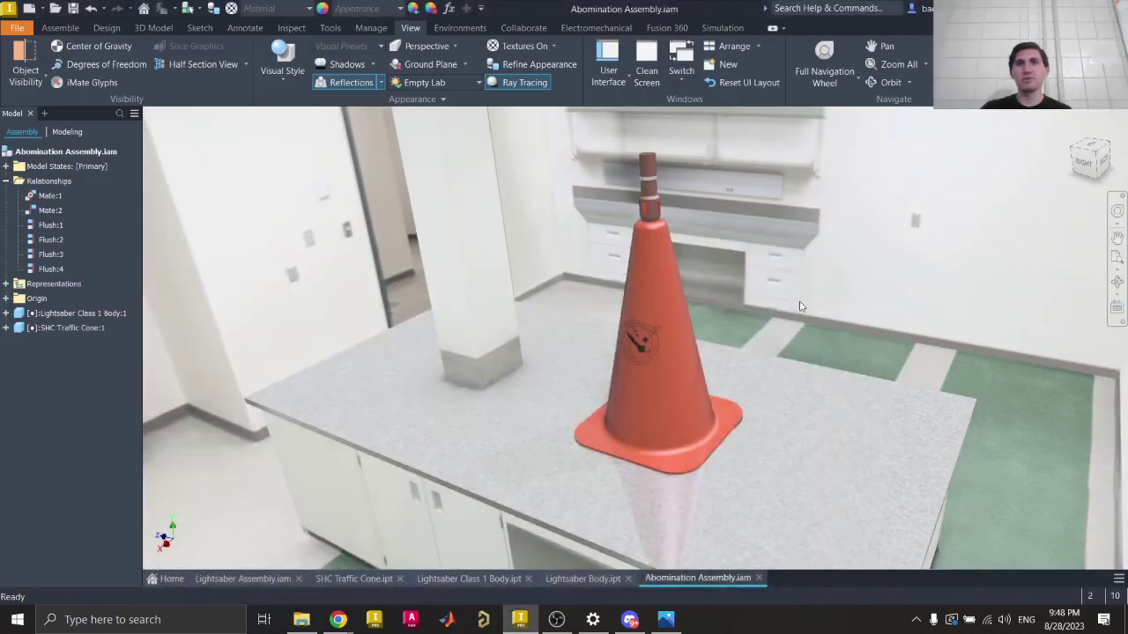
Step: Open the lightsaber component's part file, Lightsaber Class 1 Body.ipt, from the assembly and bring the whole part into view
click(653, 192)
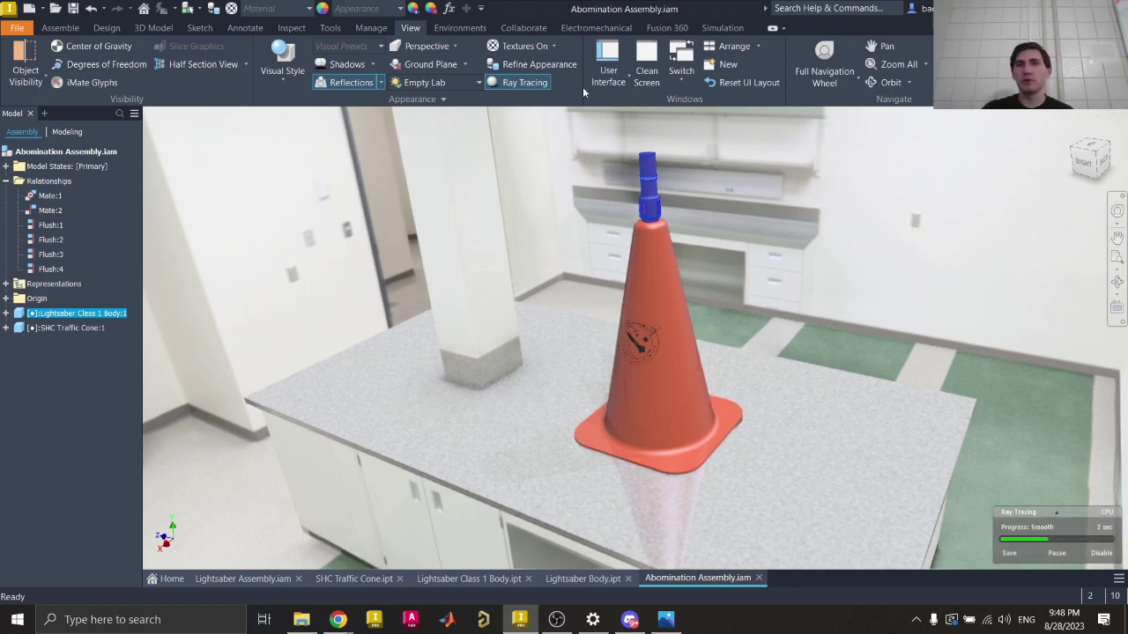
click(673, 152)
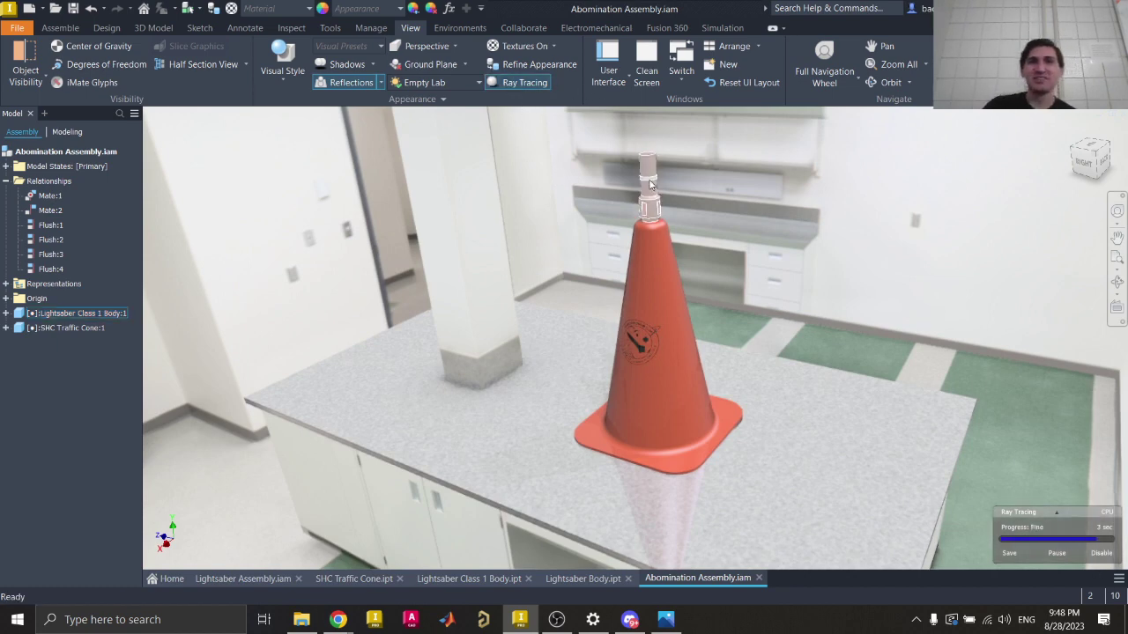
right_click(652, 180)
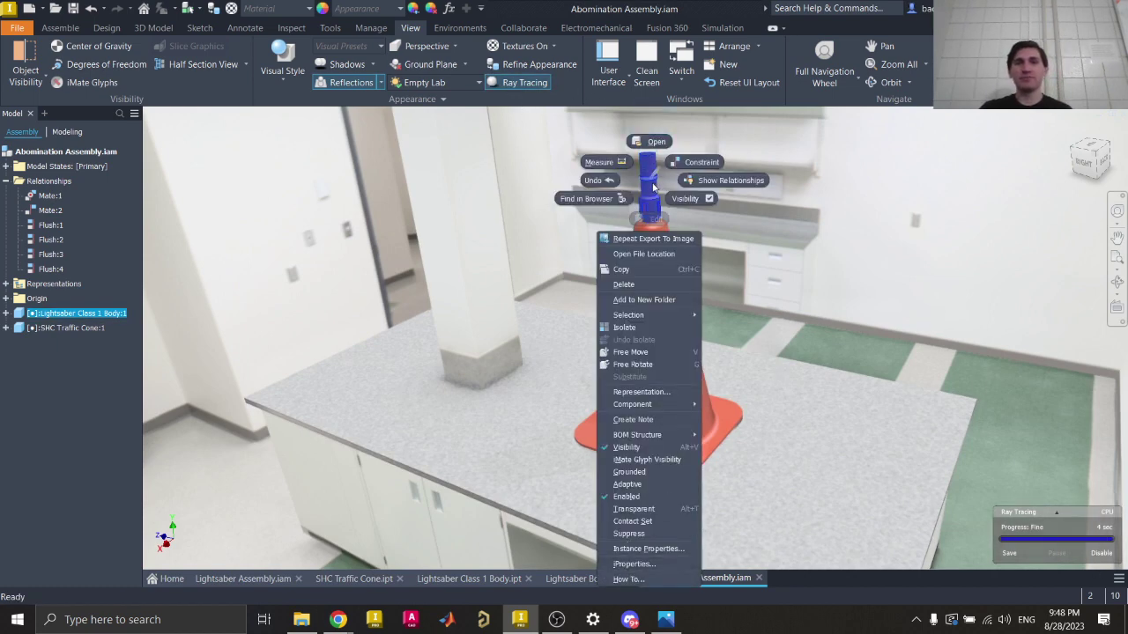
click(666, 141)
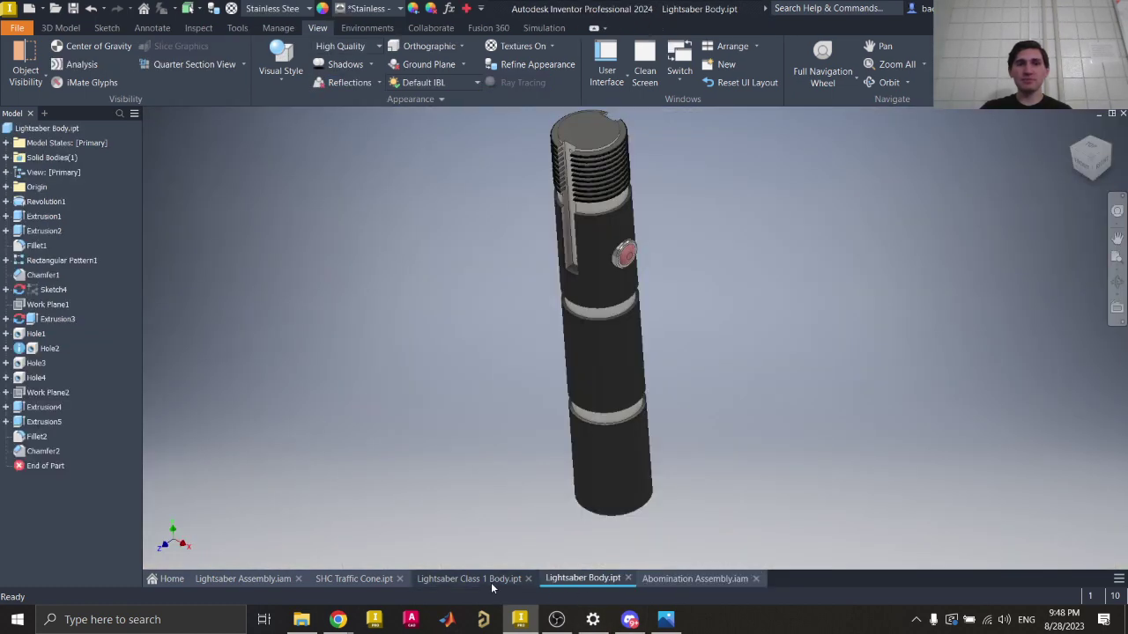
click(491, 580)
mouse_move(648, 348)
middle_down()
mouse_move(635, 360)
mouse_move(694, 347)
mouse_move(654, 360)
middle_up()
scroll(634, 361, up, 1)
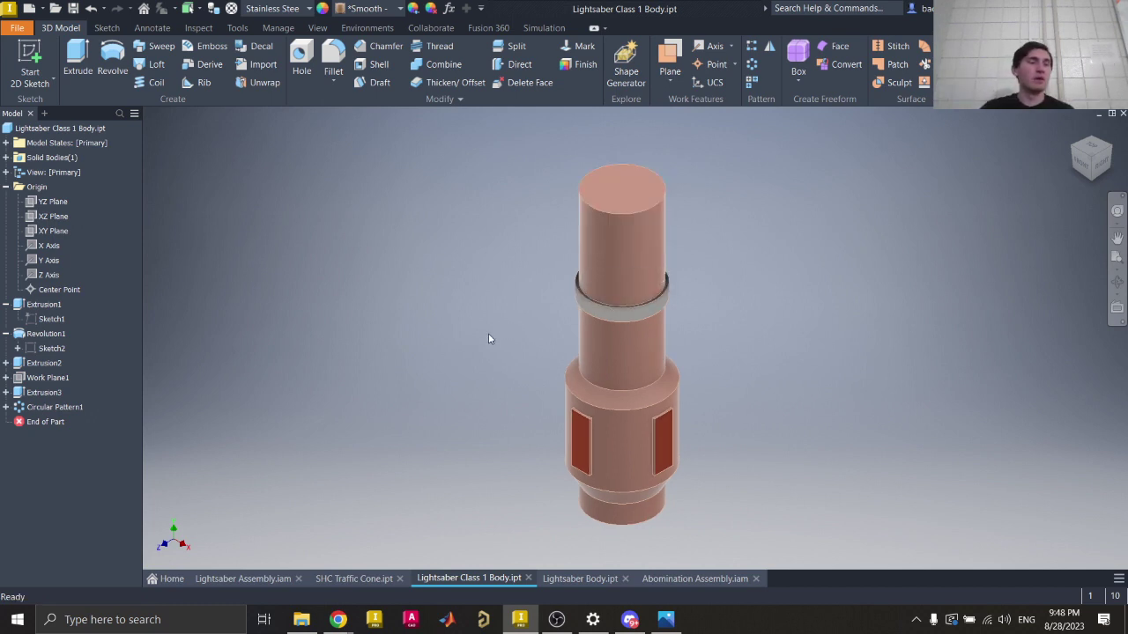
Step: Start a CAD-format export of the Lightsaber Class 1 Body part and look through the available file types
click(18, 31)
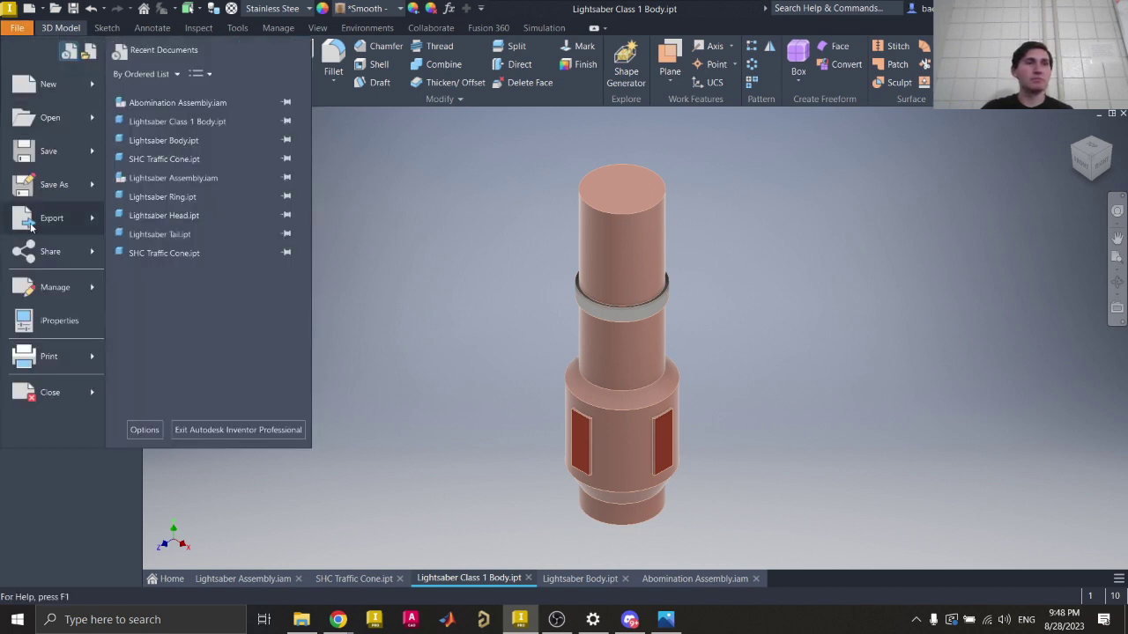
mouse_move(50, 217)
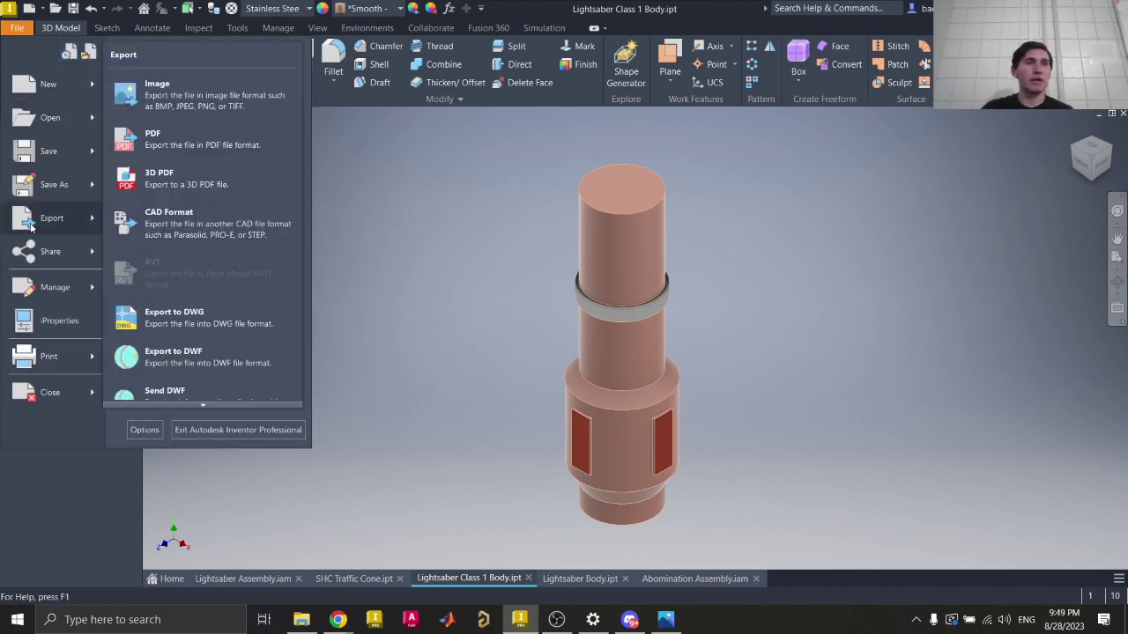
click(148, 230)
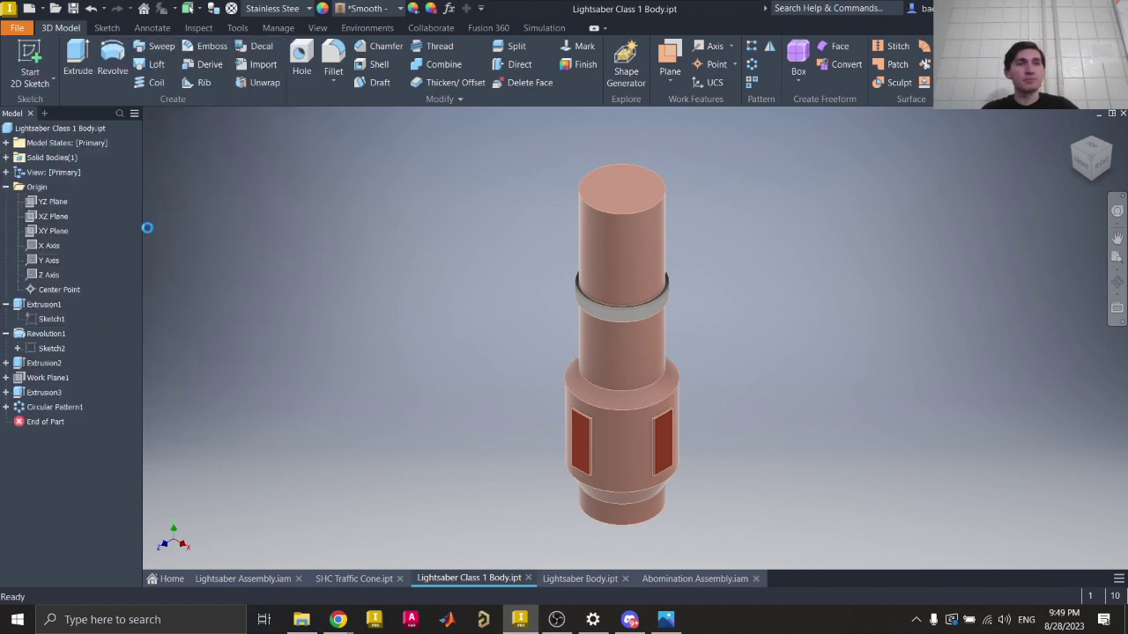
click(590, 427)
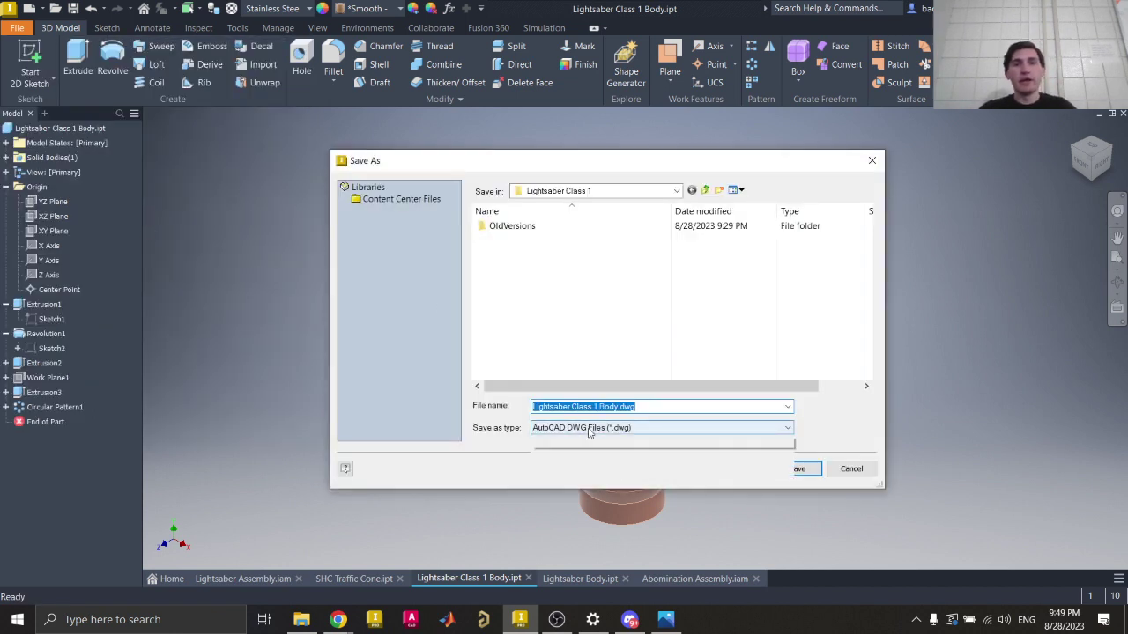
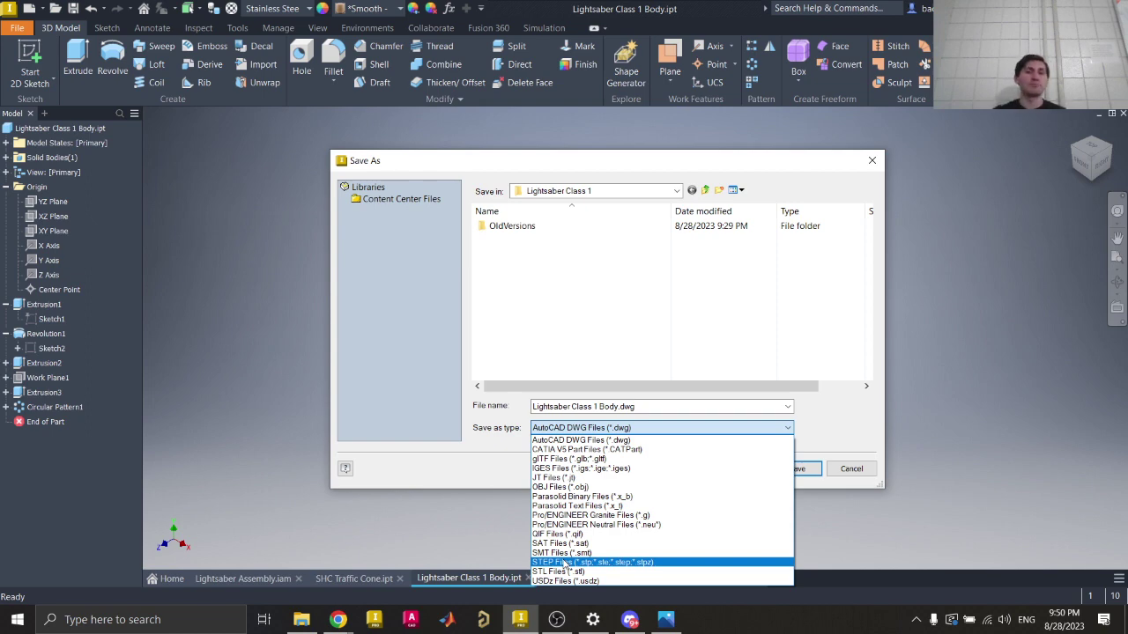
Step: Switch to the Intro to CAD Class 2023 slides in Chrome and read the Drawing Design section, slides 49 to 52
click(338, 619)
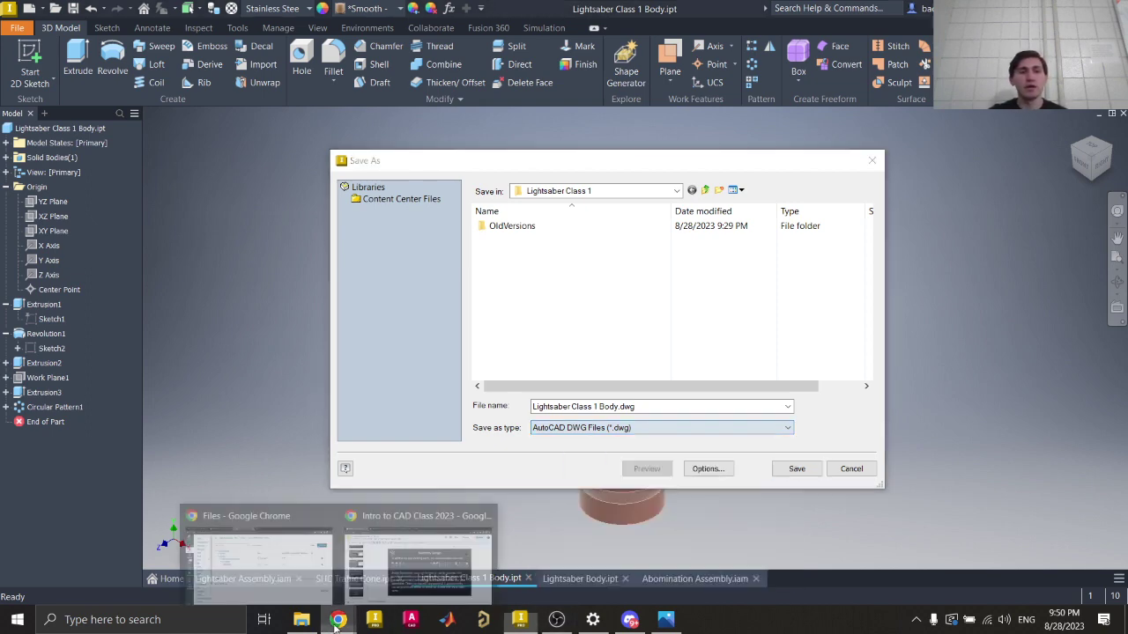
click(418, 555)
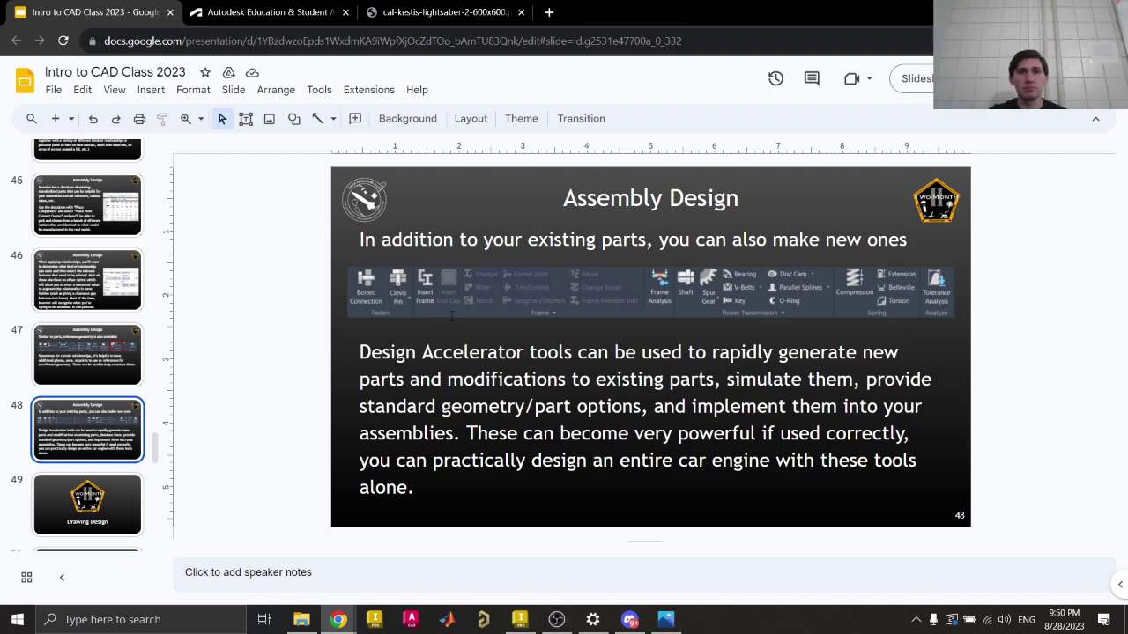
scroll(115, 426, down, 3)
click(114, 266)
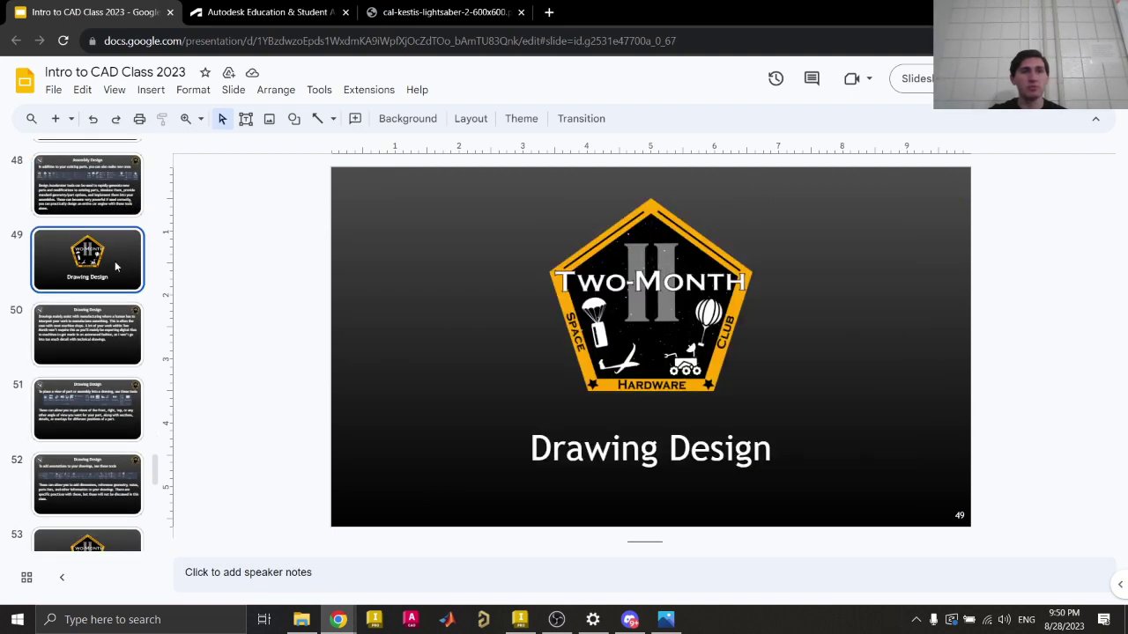
key(Down)
key(Down)
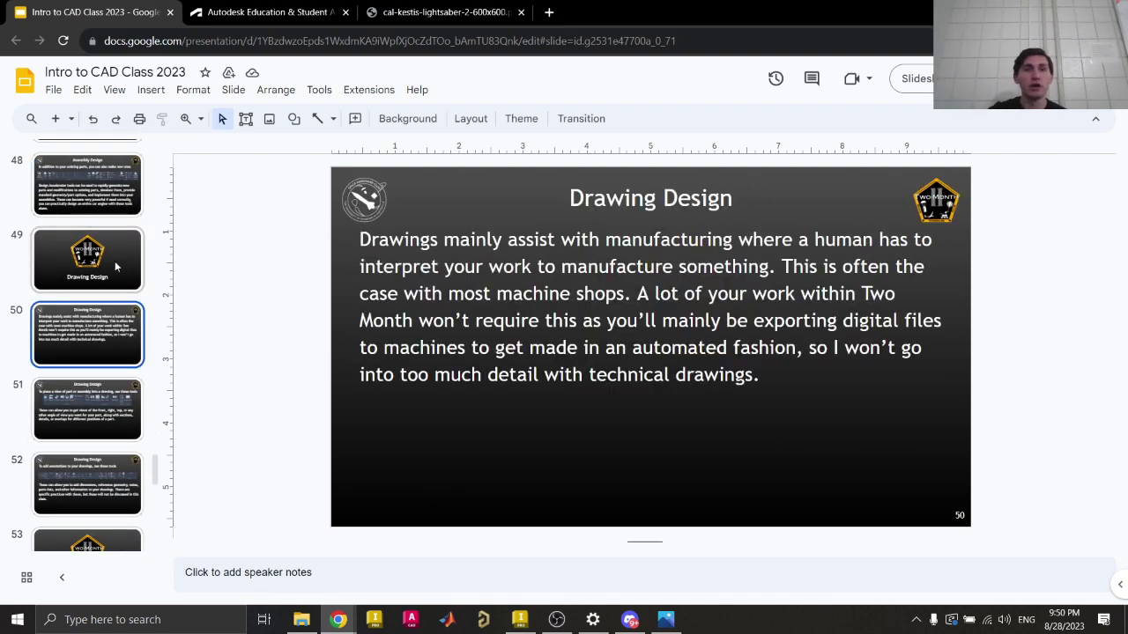
key(Down)
key(Down)
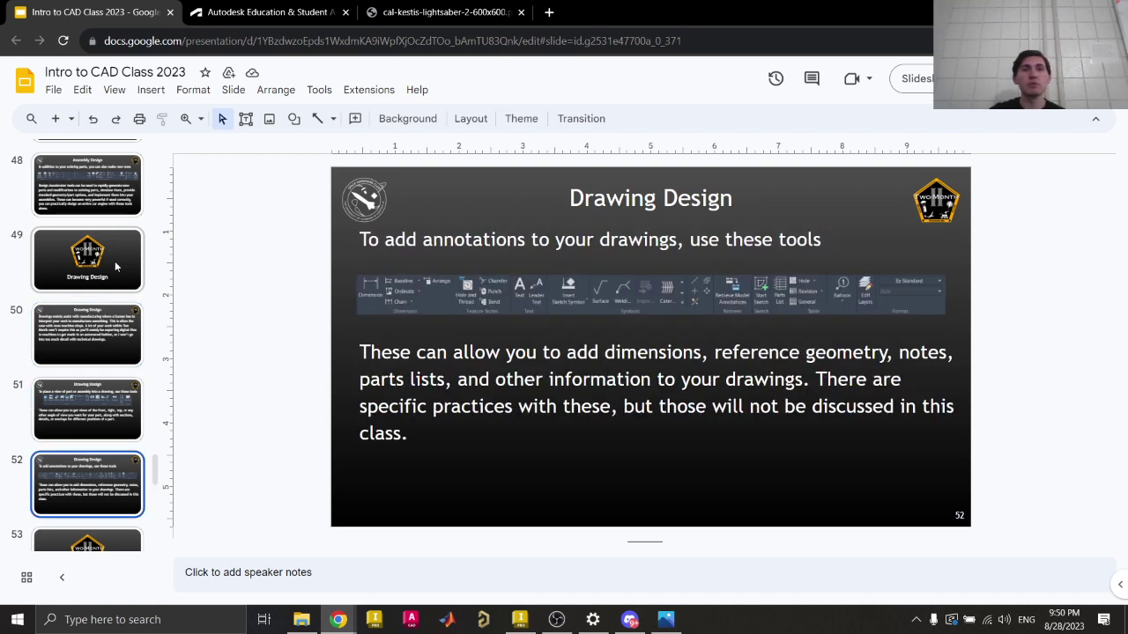
click(115, 266)
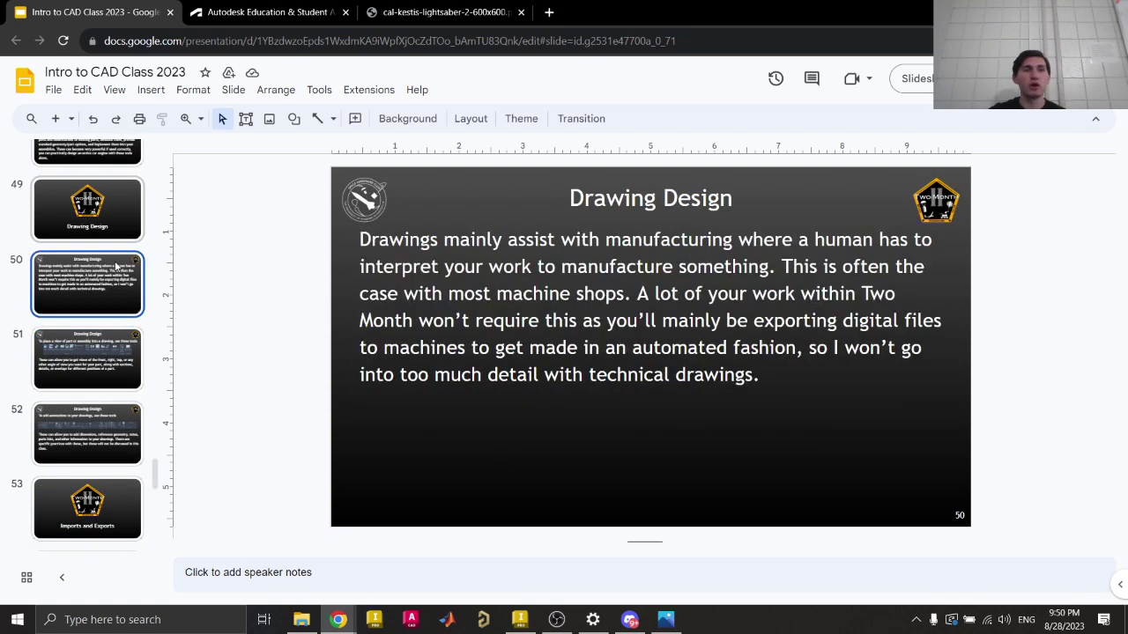
key(Down)
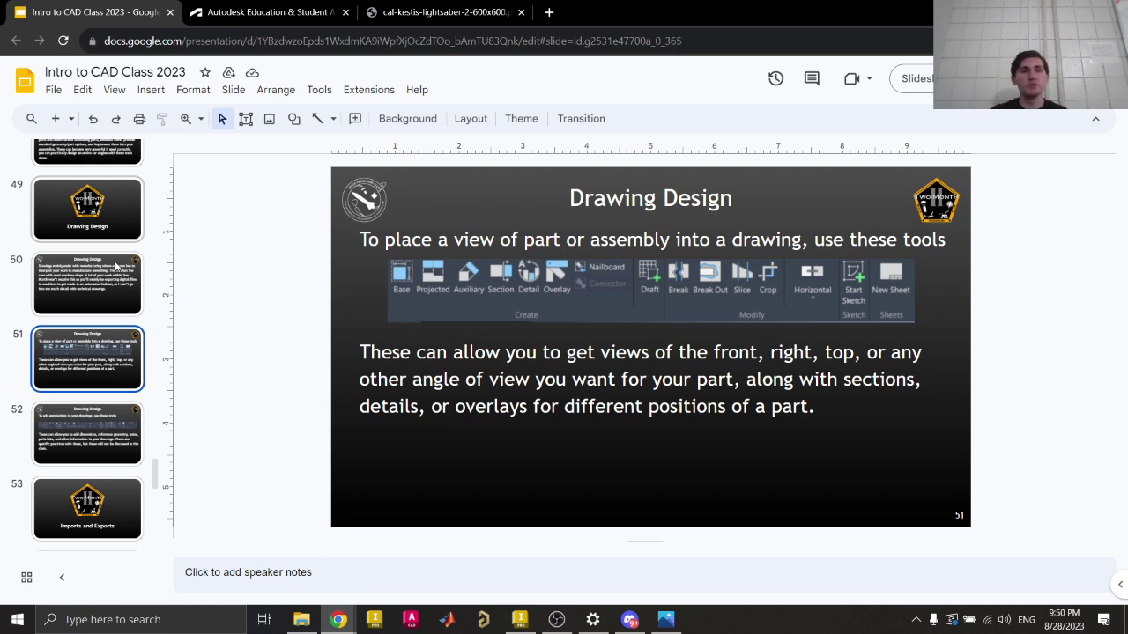
click(114, 266)
key(Down)
key(Down)
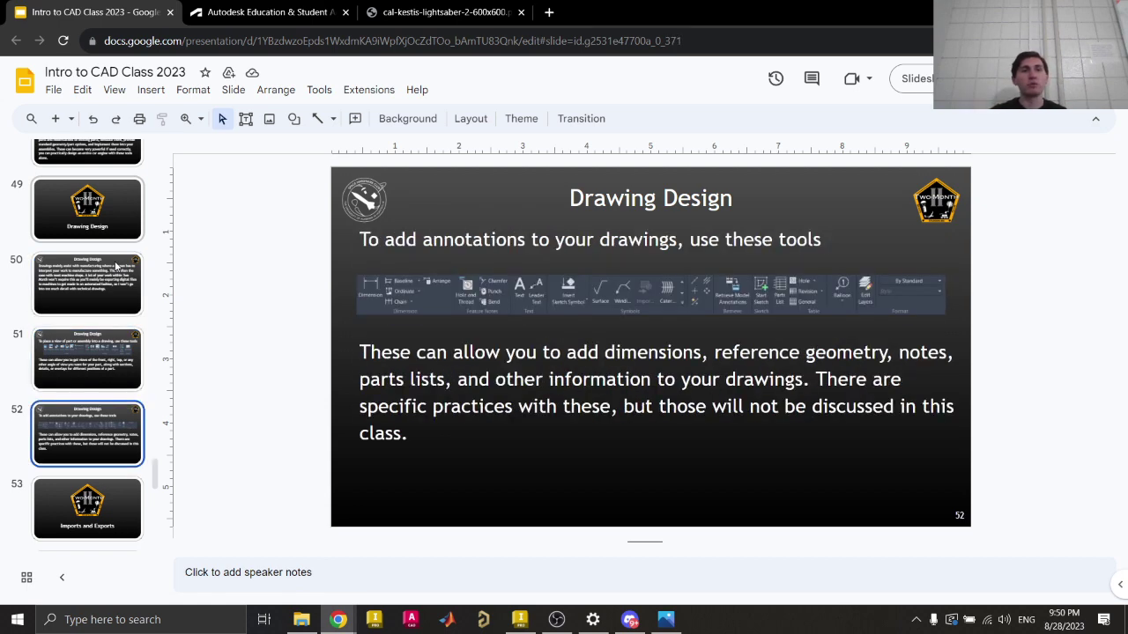
Step: Return to Inventor, cancel the CAD-format export, and create a drawing from the metric ISO.idw template
click(519, 619)
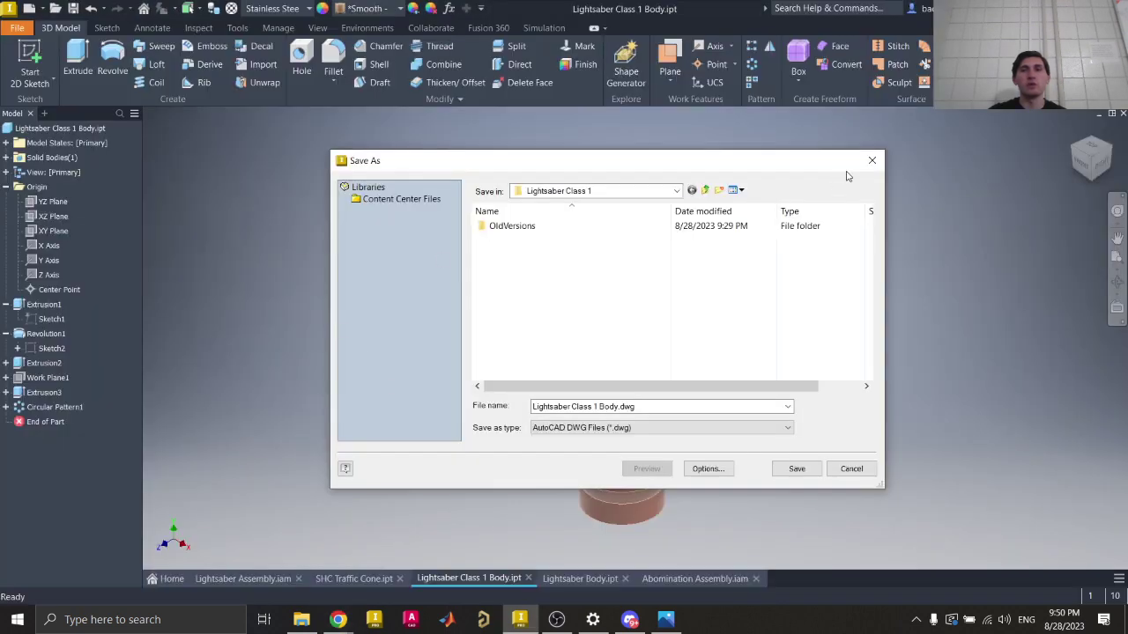
click(871, 160)
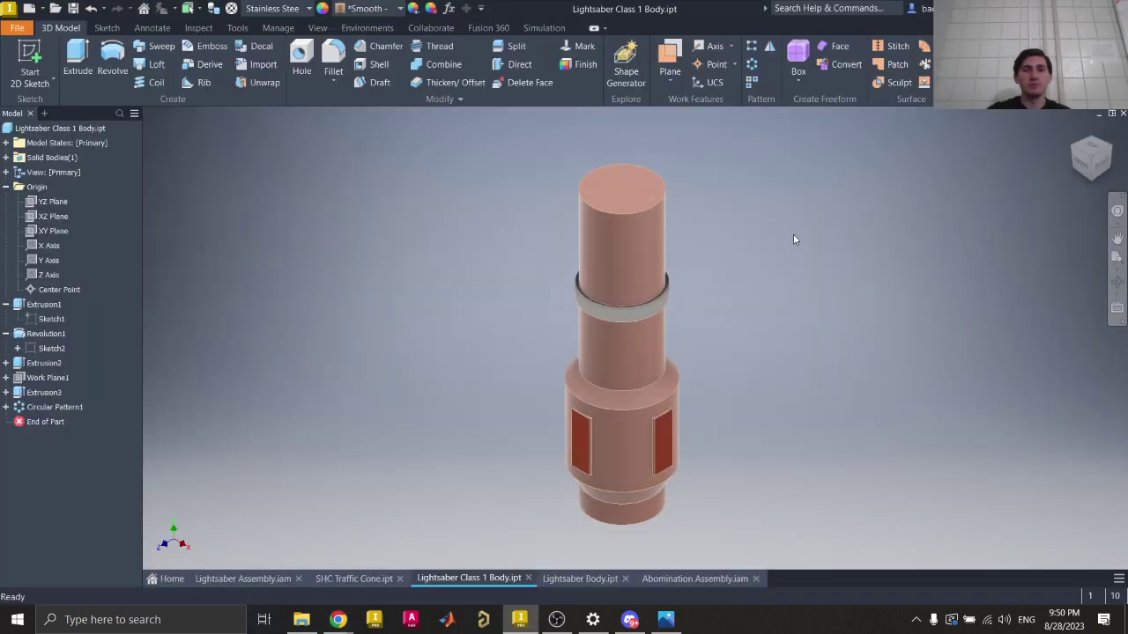
key(ctrl+n)
scroll(657, 458, down, 1)
scroll(658, 458, down, 1)
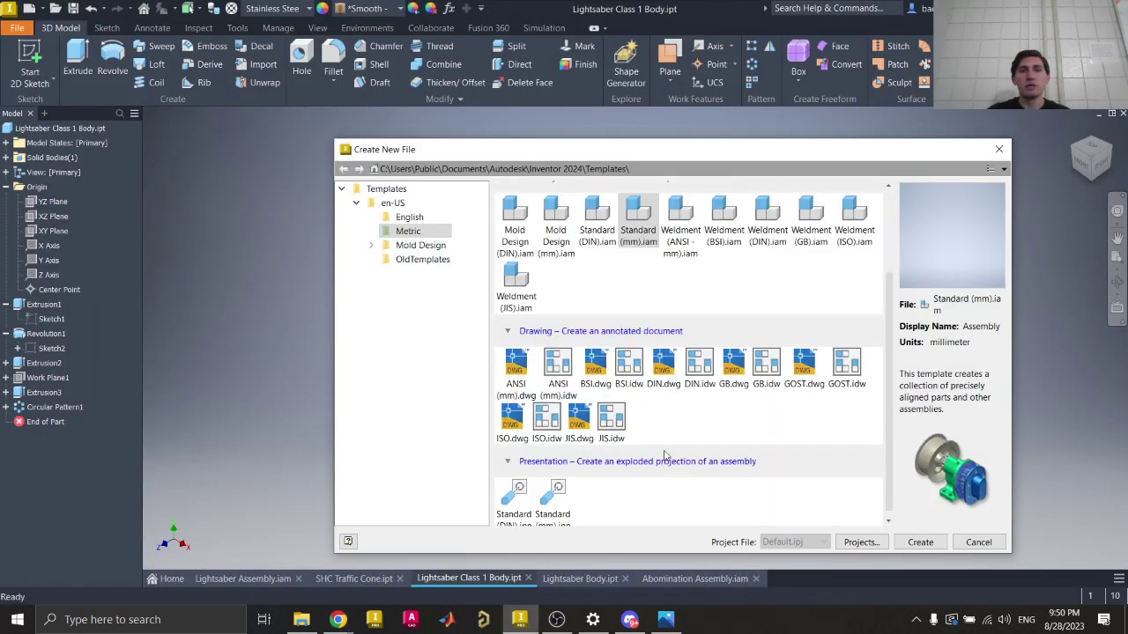
click(556, 426)
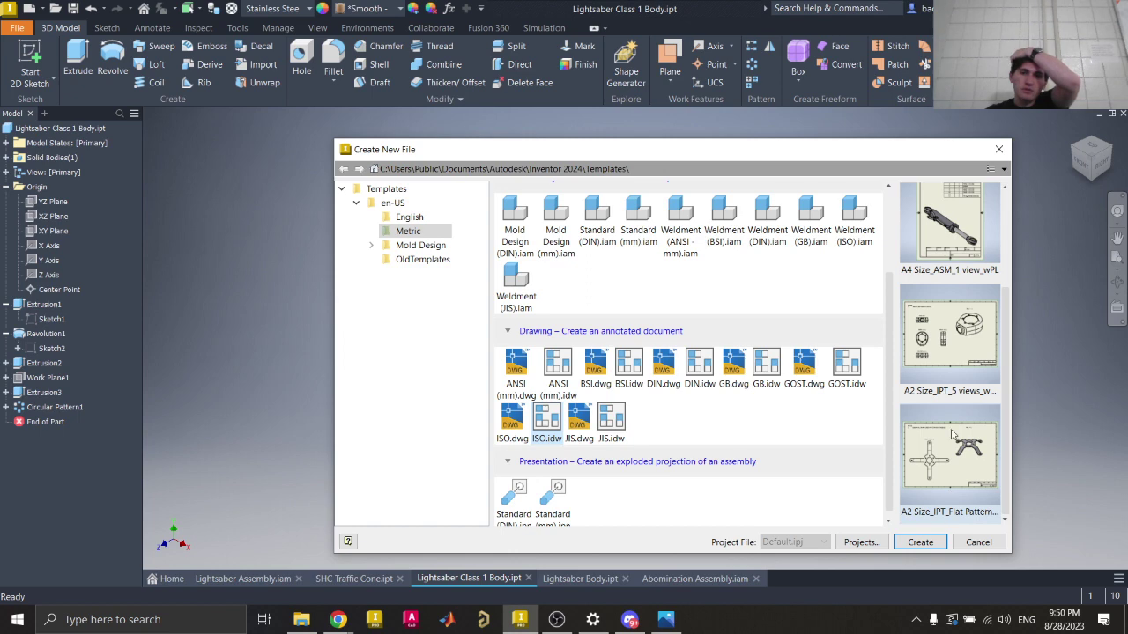
scroll(952, 433, up, 3)
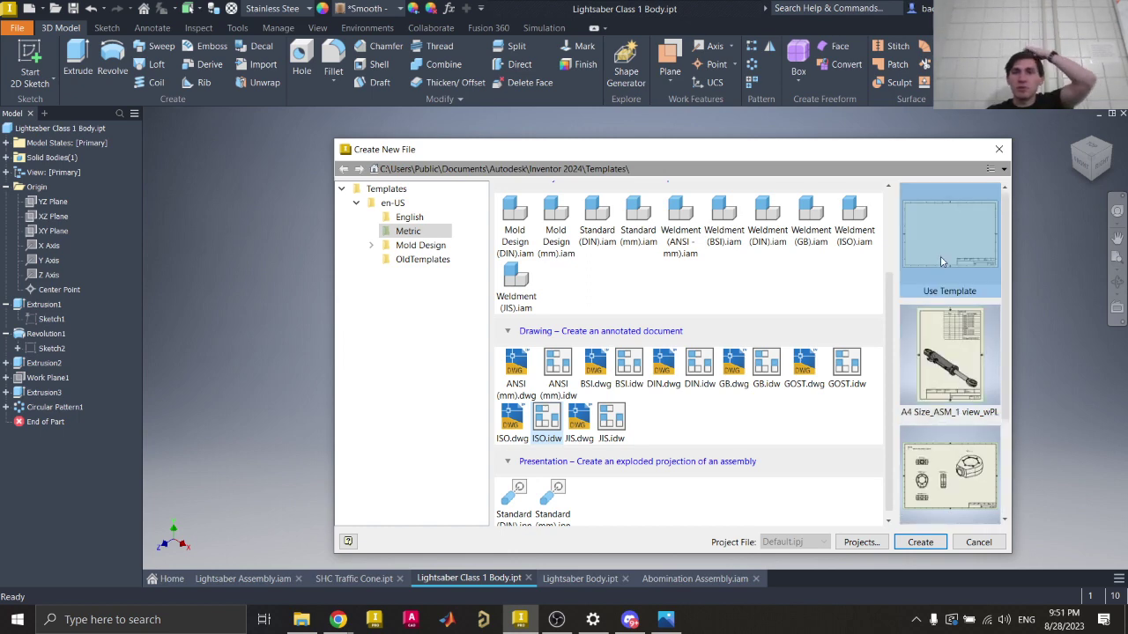
click(920, 542)
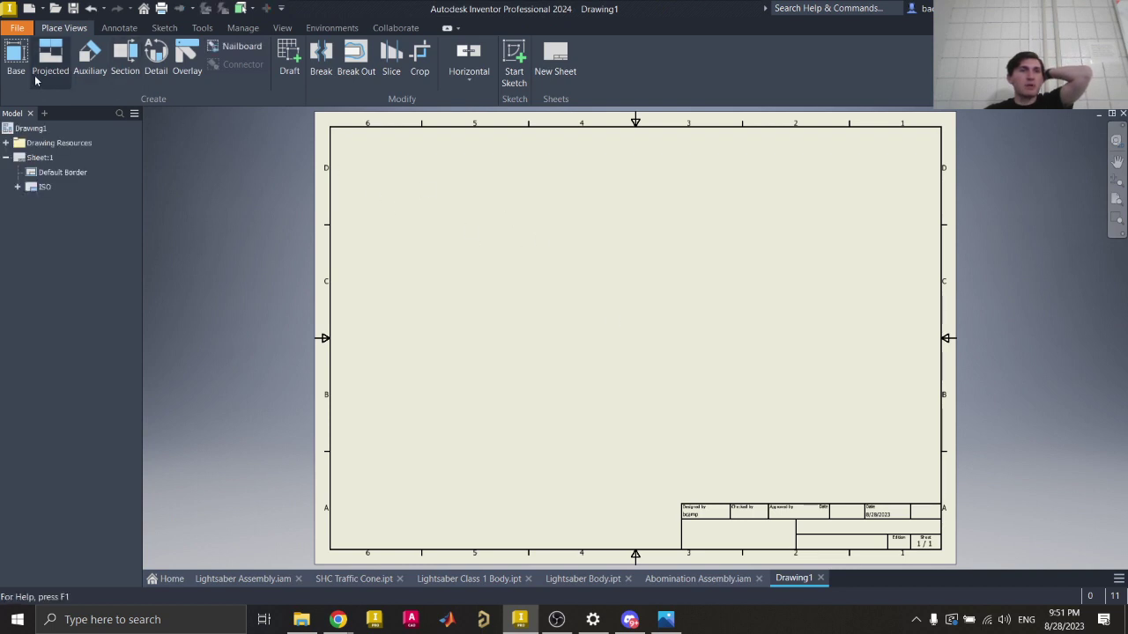
Step: Place a front base view of Lightsaber Class 1 Body at 1:2 scale in the lower-left area of the sheet
click(16, 61)
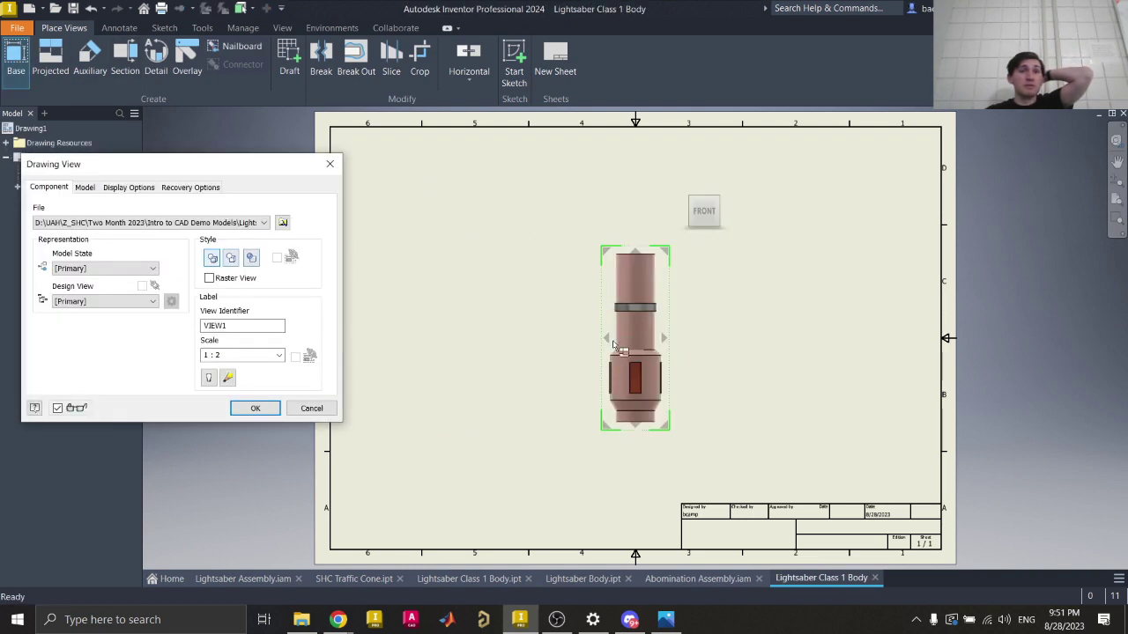
drag(614, 346, 518, 308)
drag(621, 339, 511, 389)
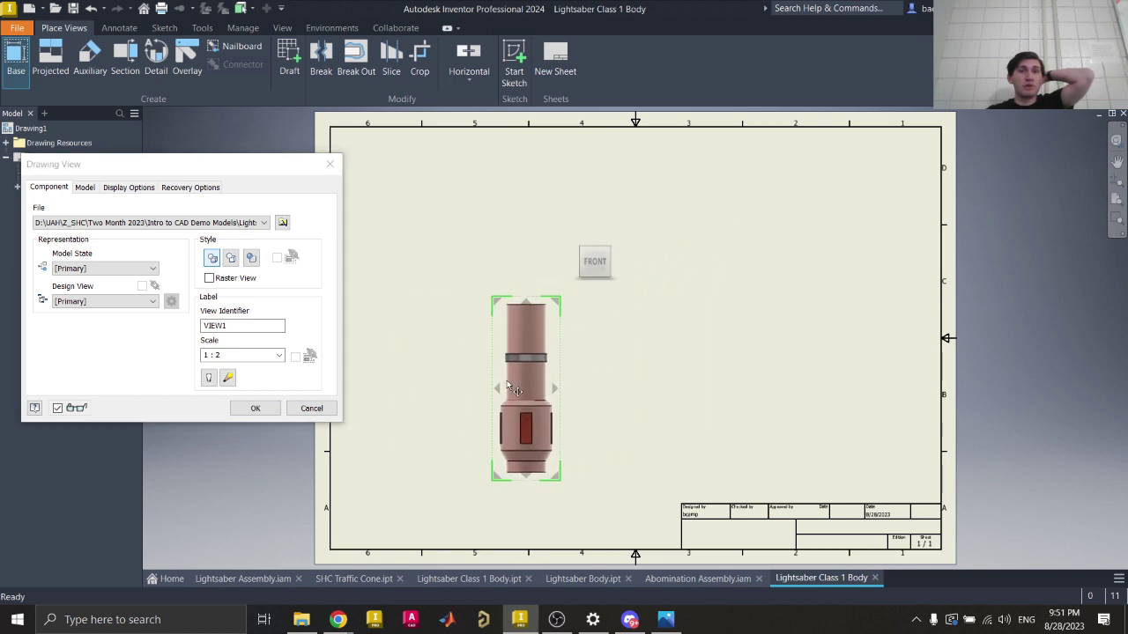
click(255, 409)
Step: Create projected views from the front view: a top view above it, a side view to its right, and an isometric view
click(51, 57)
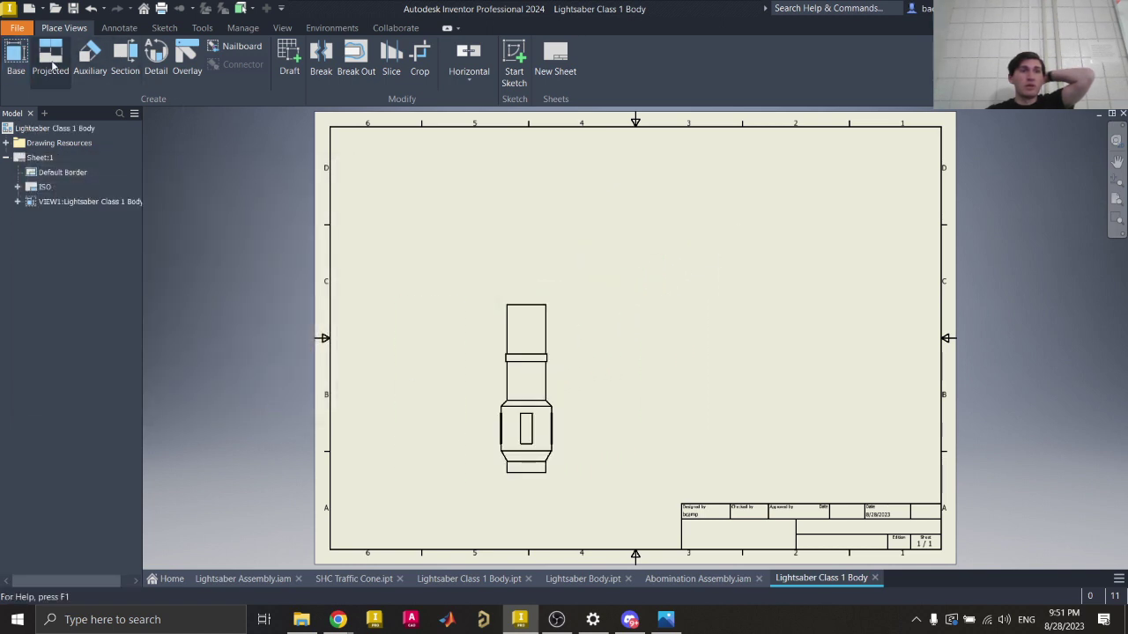
click(559, 342)
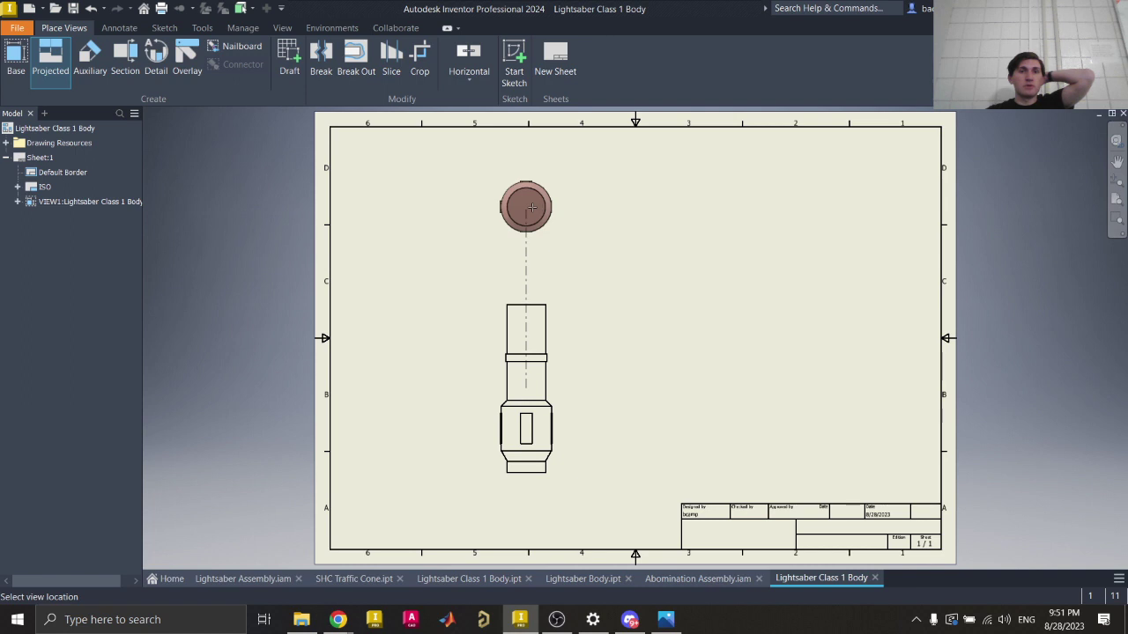
click(690, 260)
click(772, 377)
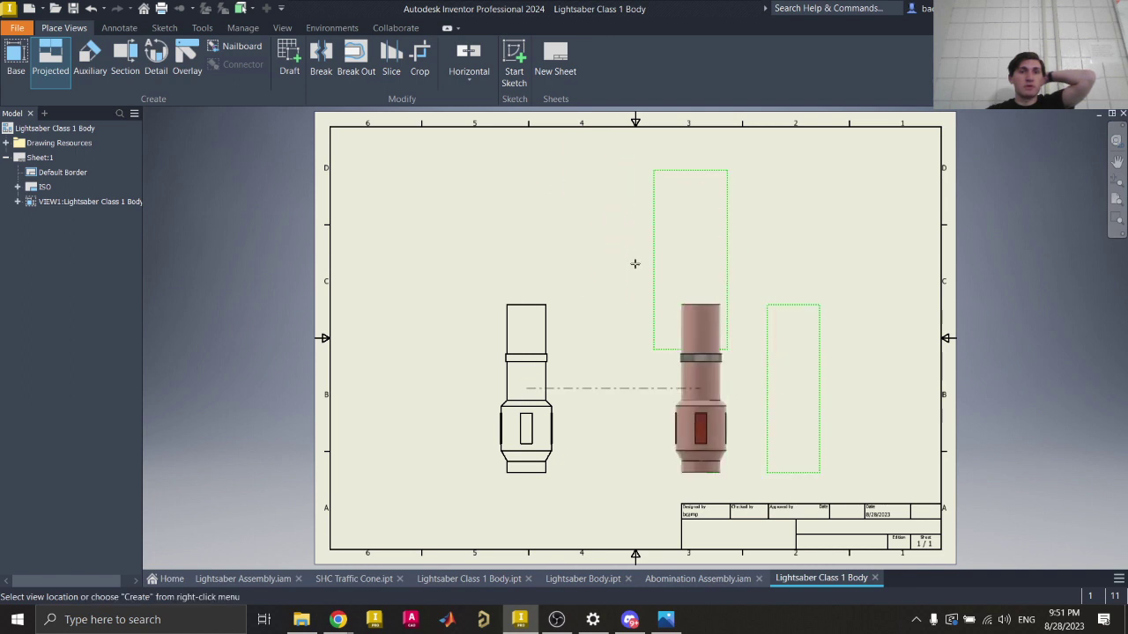
right_click(501, 212)
click(548, 209)
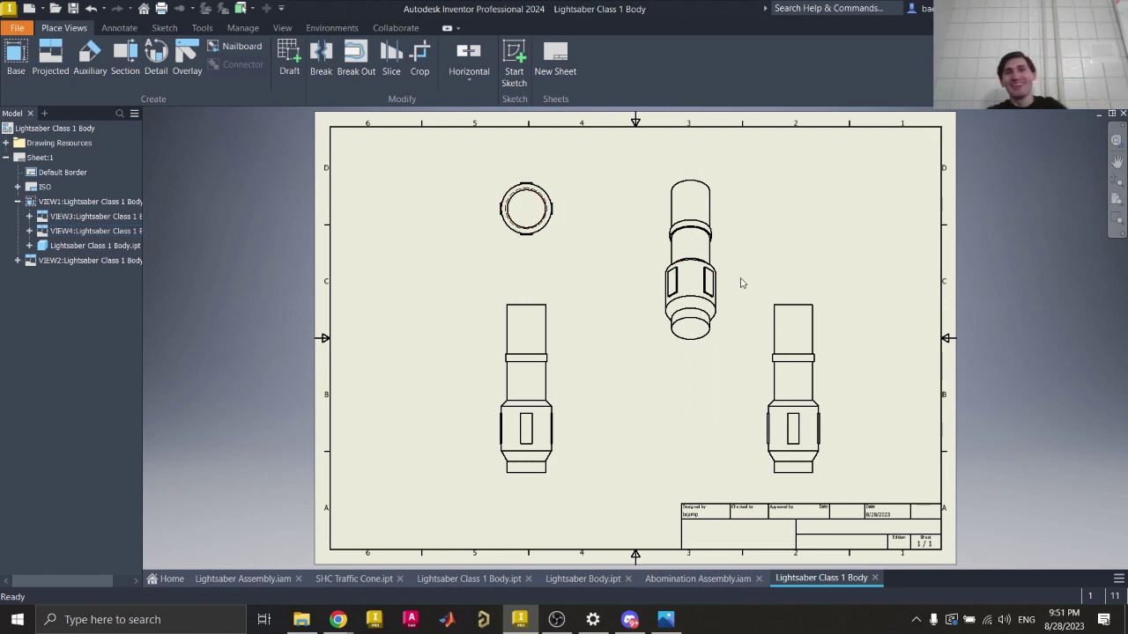
Step: Move the isometric view nearer the sheet's centre and the front view toward its left border, and check the front view's settings
drag(726, 291, 681, 330)
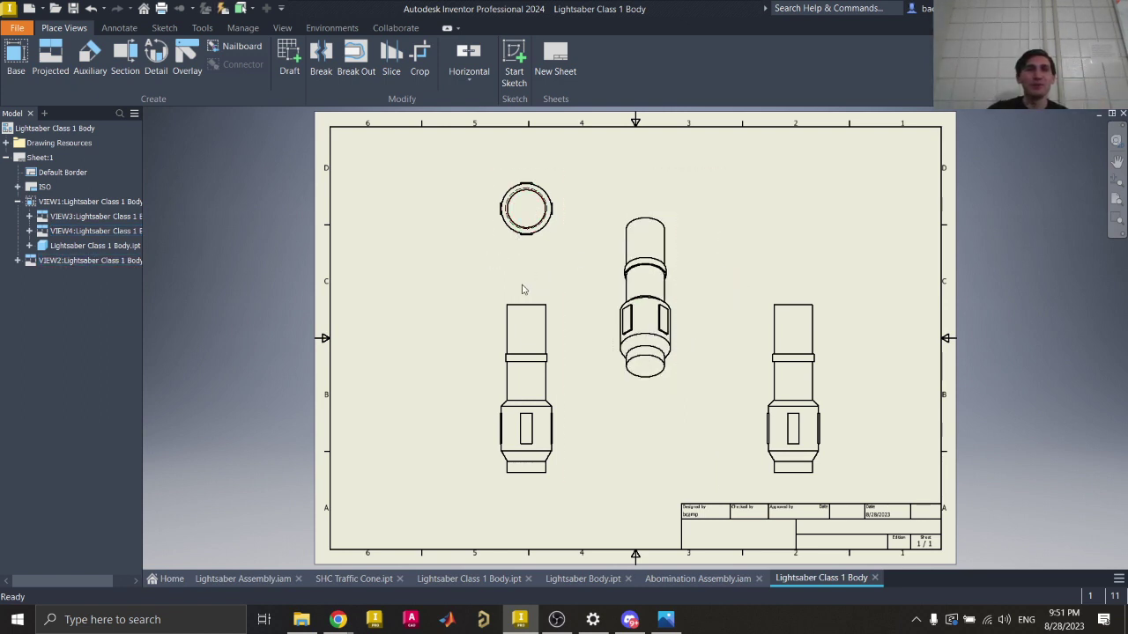
drag(569, 330, 476, 346)
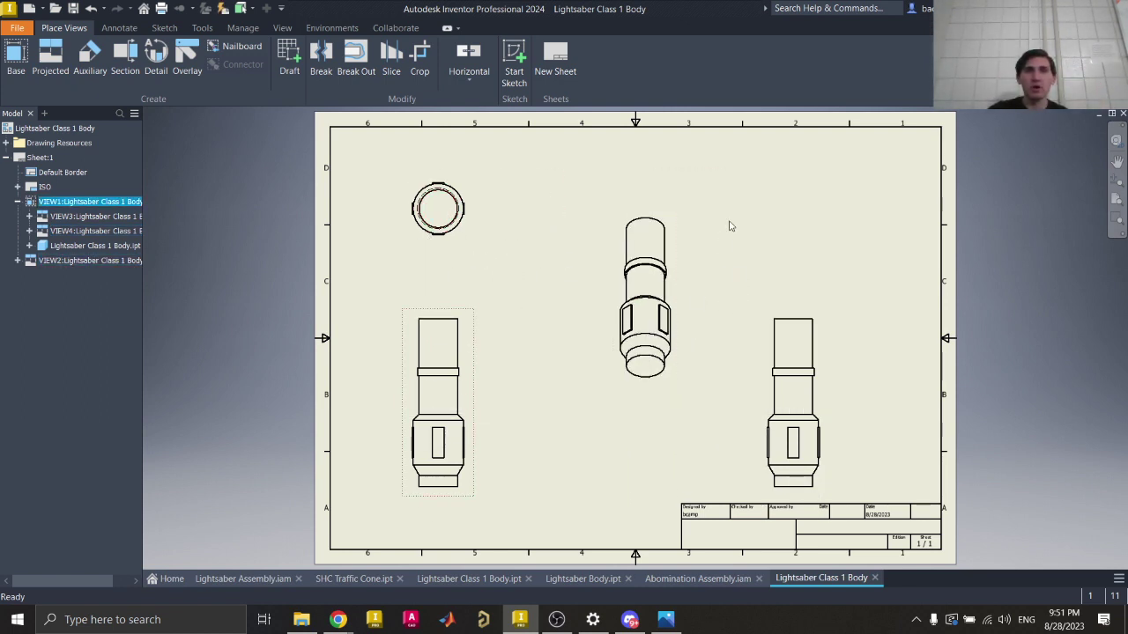
double_click(123, 202)
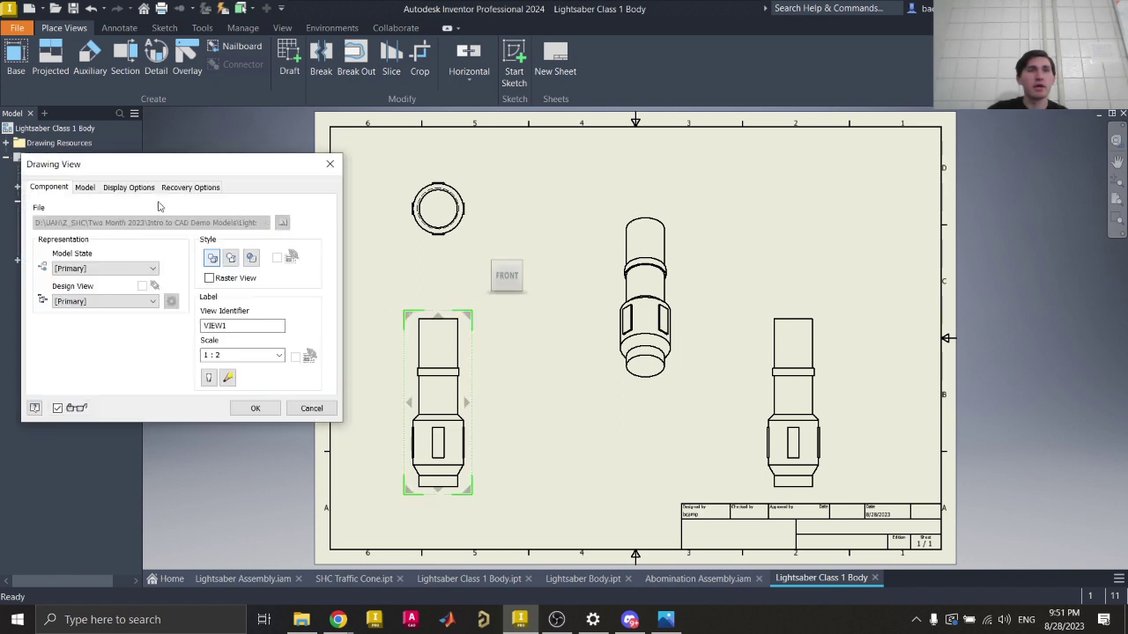
click(329, 164)
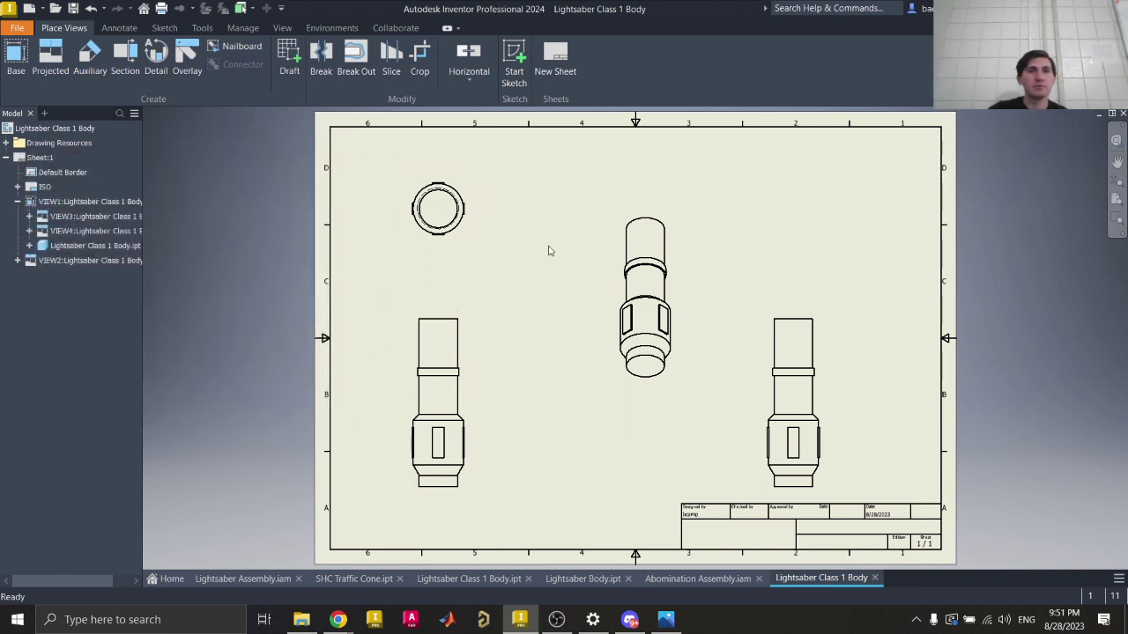
Step: Dimension the length and diameter of the lightsaber's uppermost cylindrical section in the front view
click(119, 27)
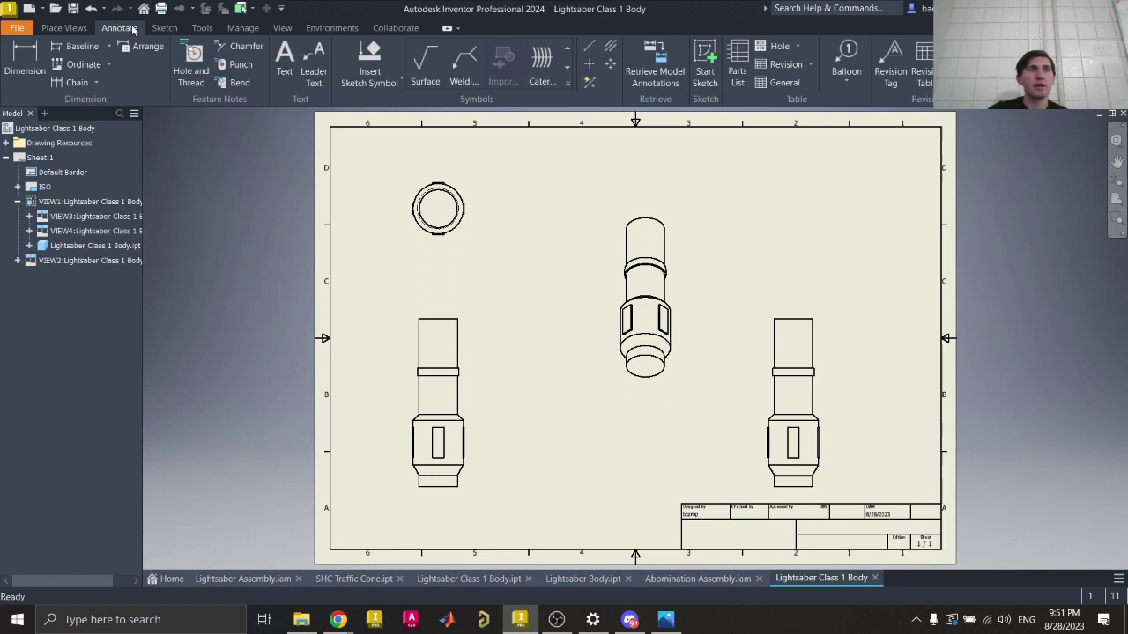
click(25, 61)
click(457, 345)
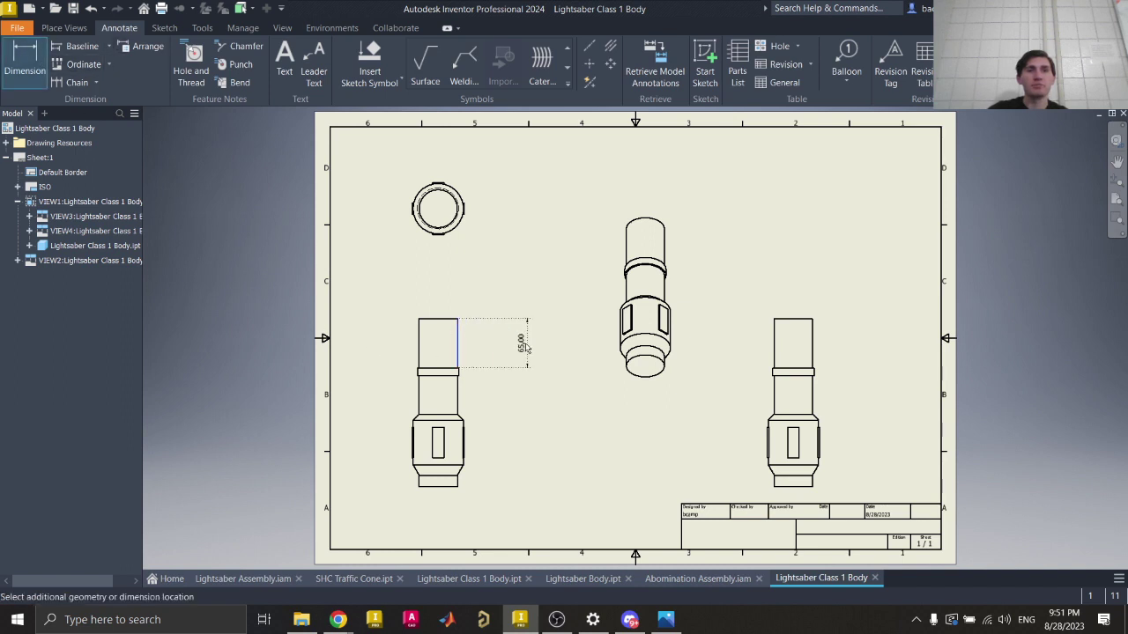
click(523, 303)
click(506, 363)
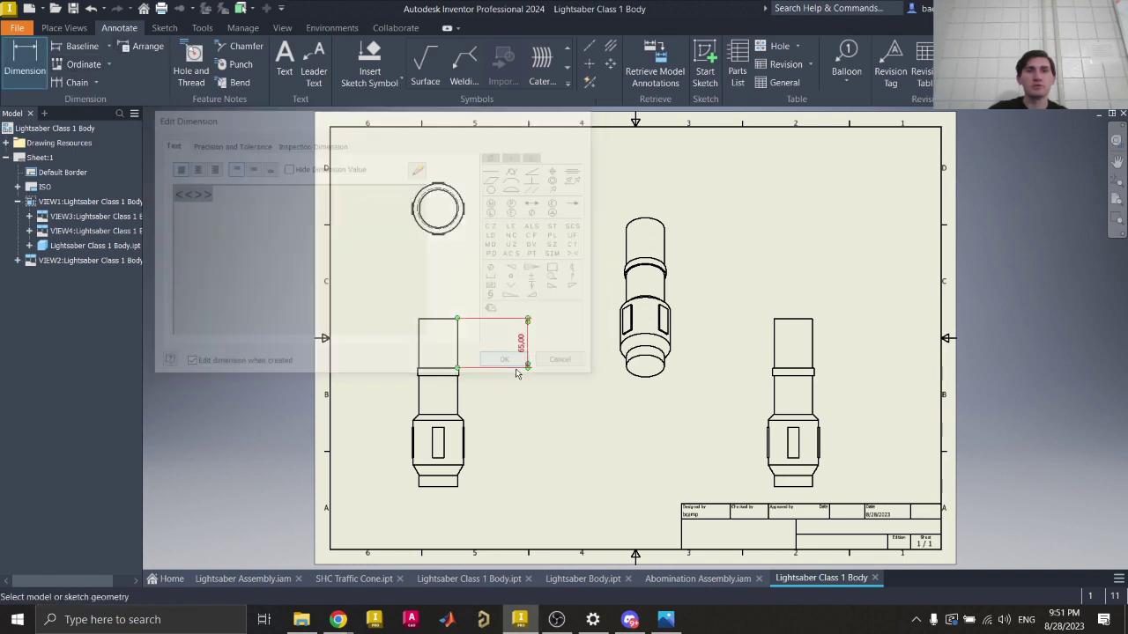
click(435, 313)
click(440, 290)
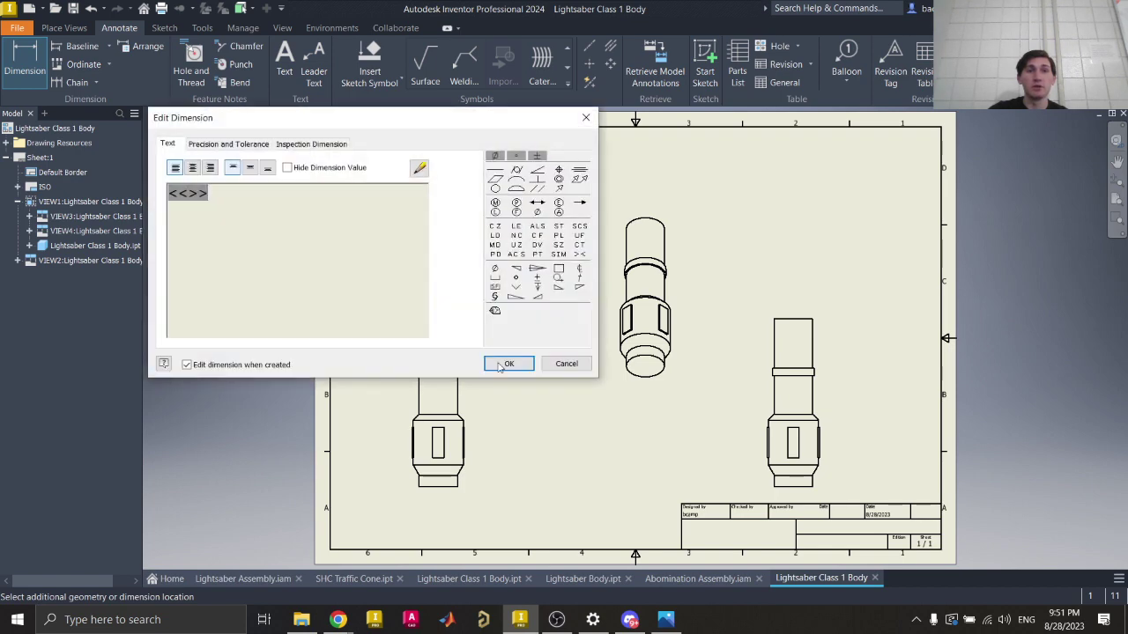
click(503, 363)
key(Escape)
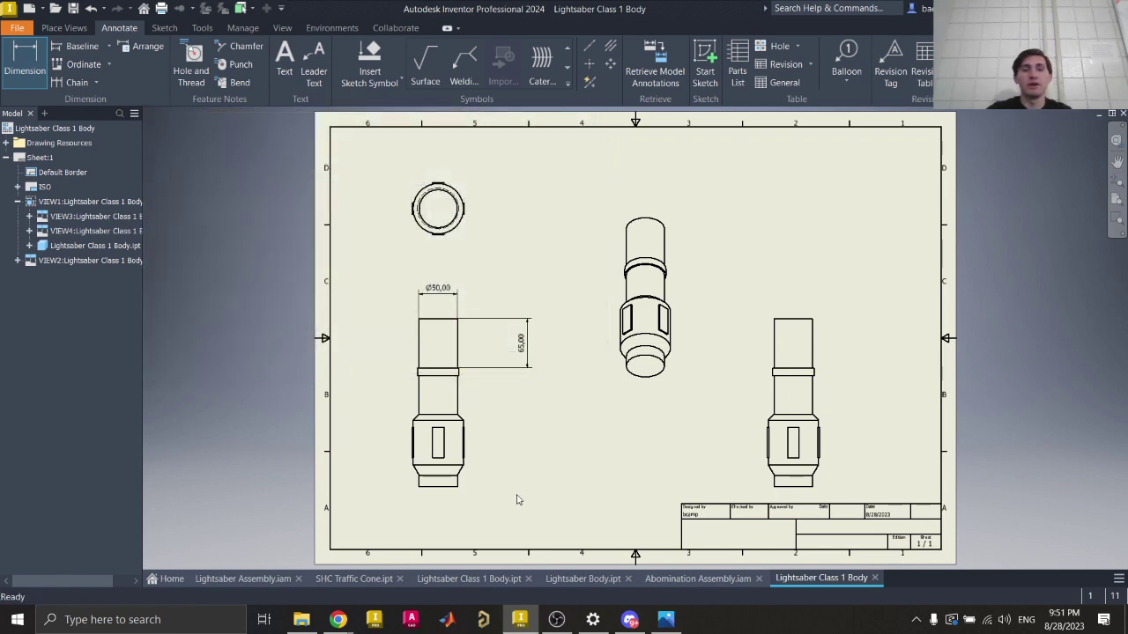
Step: Open SHC Traffic Cone.idw from the Traffic Cone folder in File Explorer and examine its dimensioned, section and shaded views
key(ctrl+o)
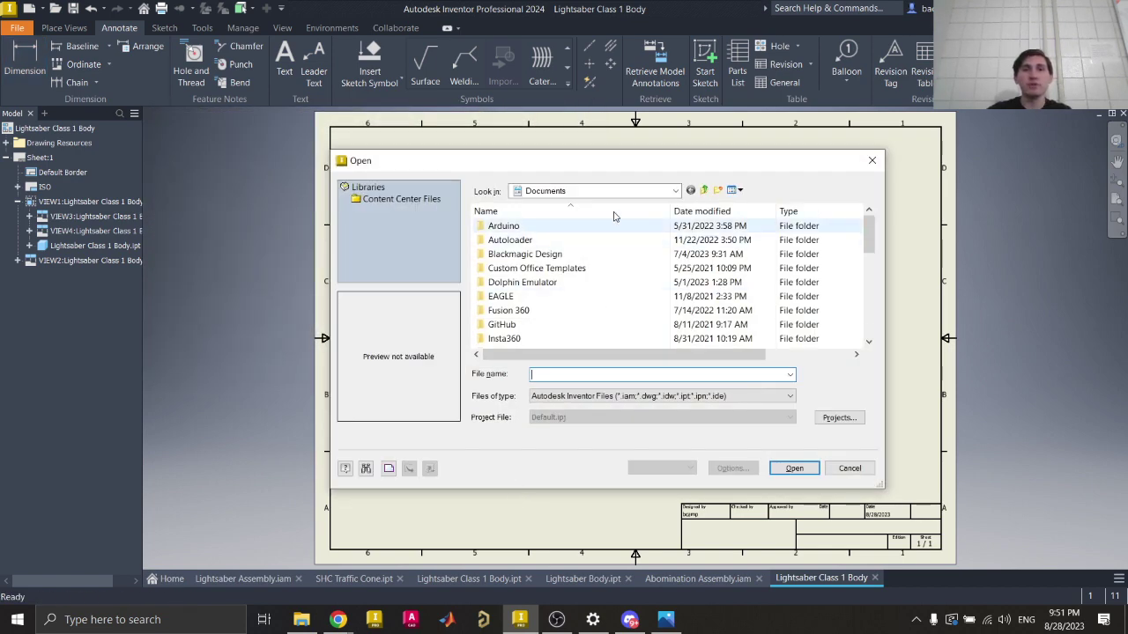
key(Escape)
click(302, 621)
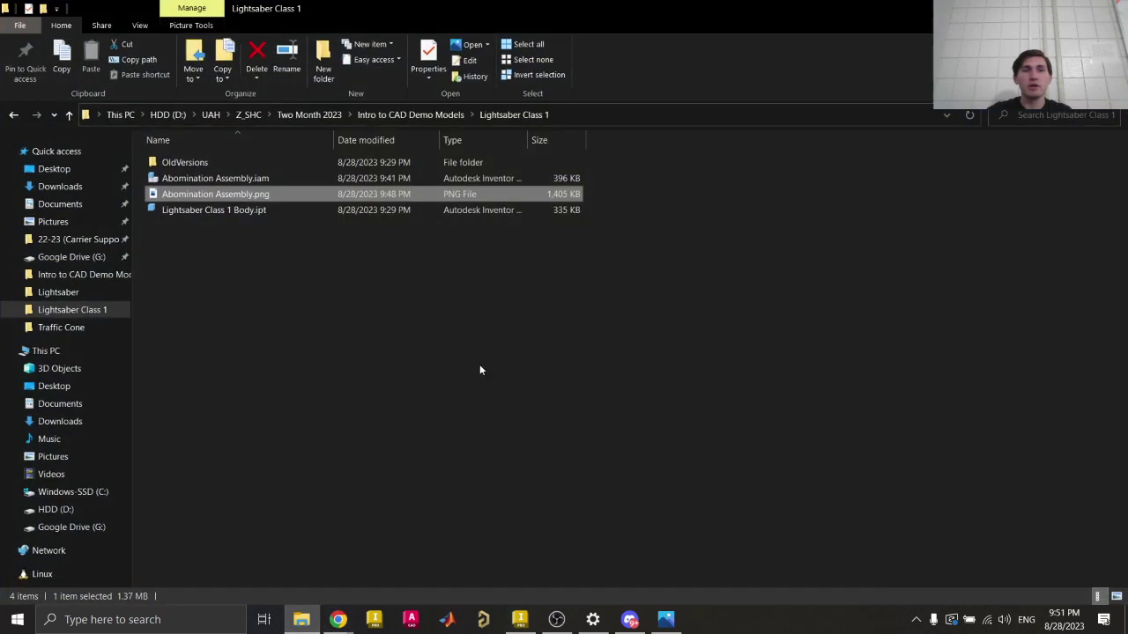
click(379, 114)
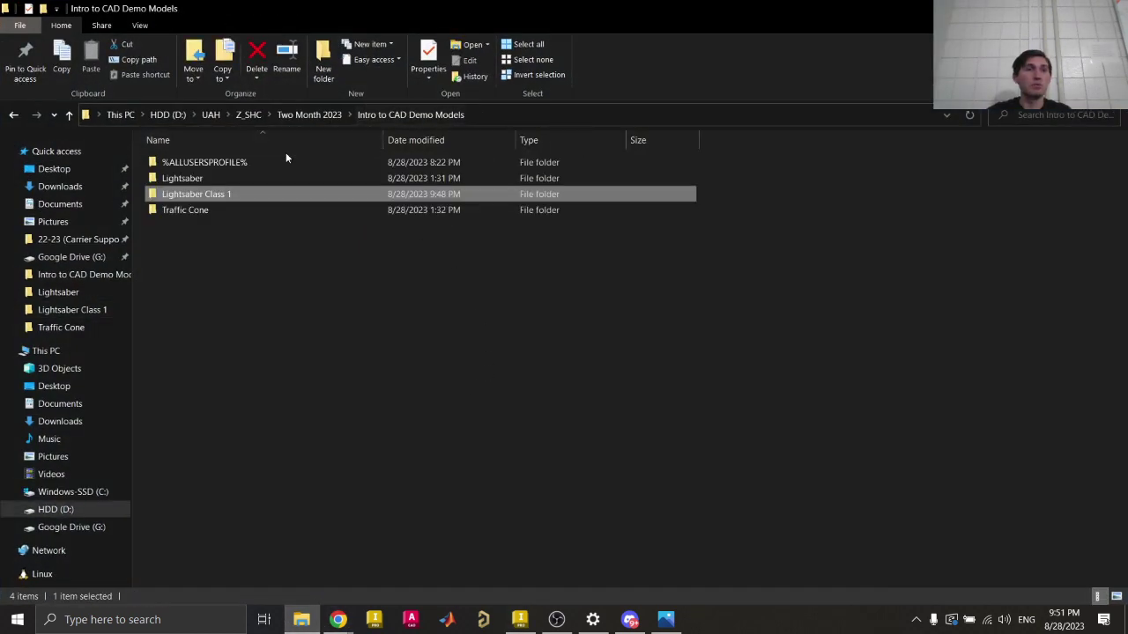
double_click(201, 212)
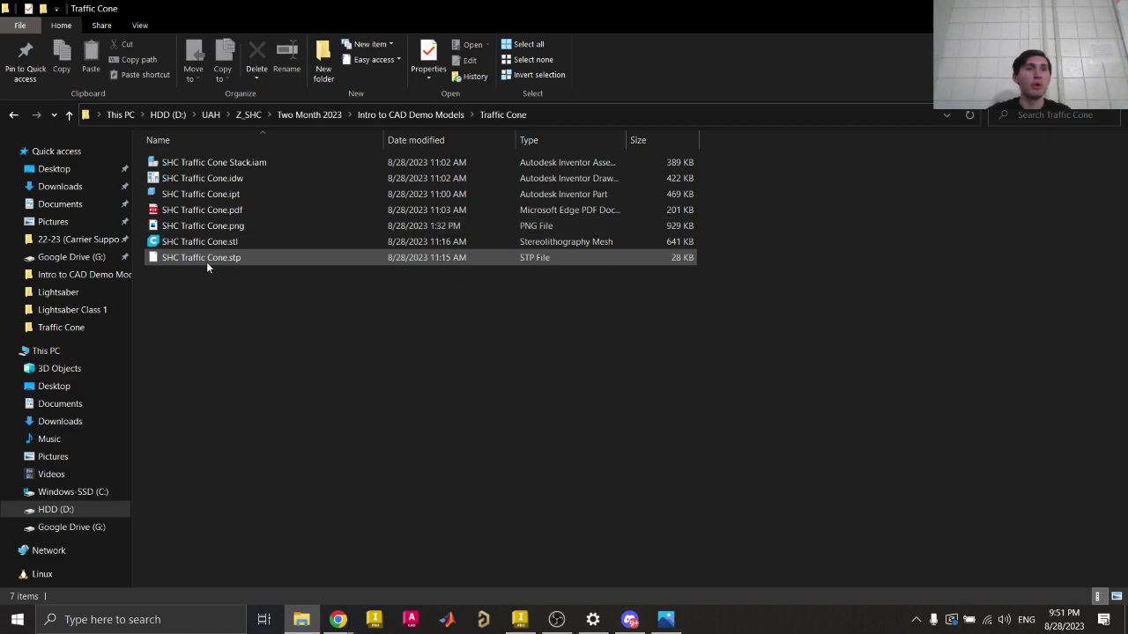
double_click(189, 180)
scroll(587, 390, down, 5)
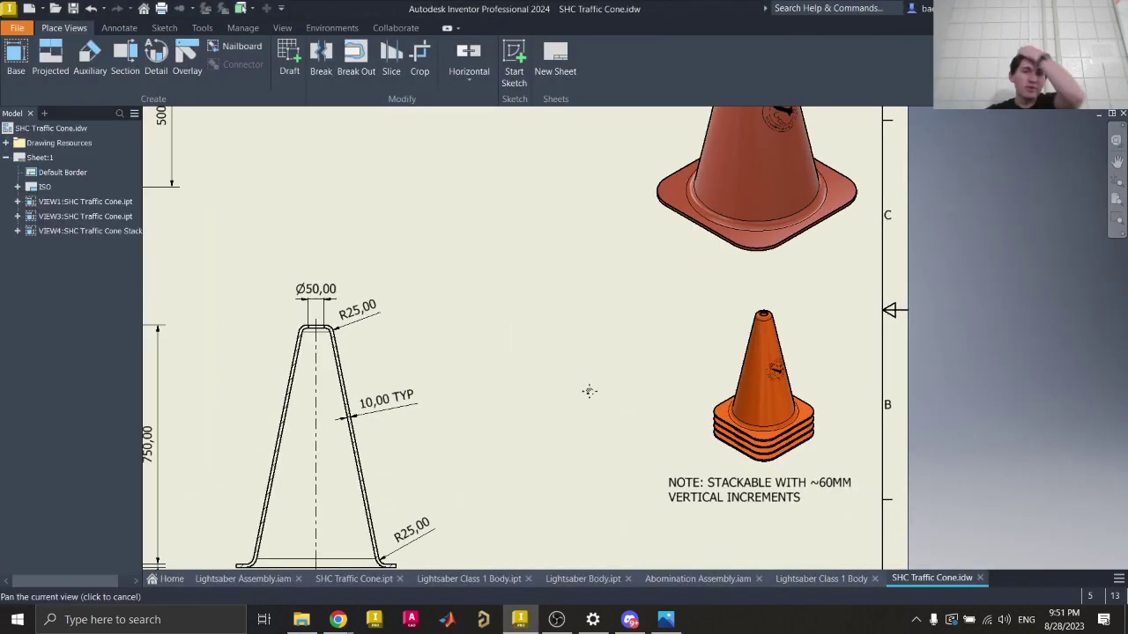
scroll(627, 405, up, 4)
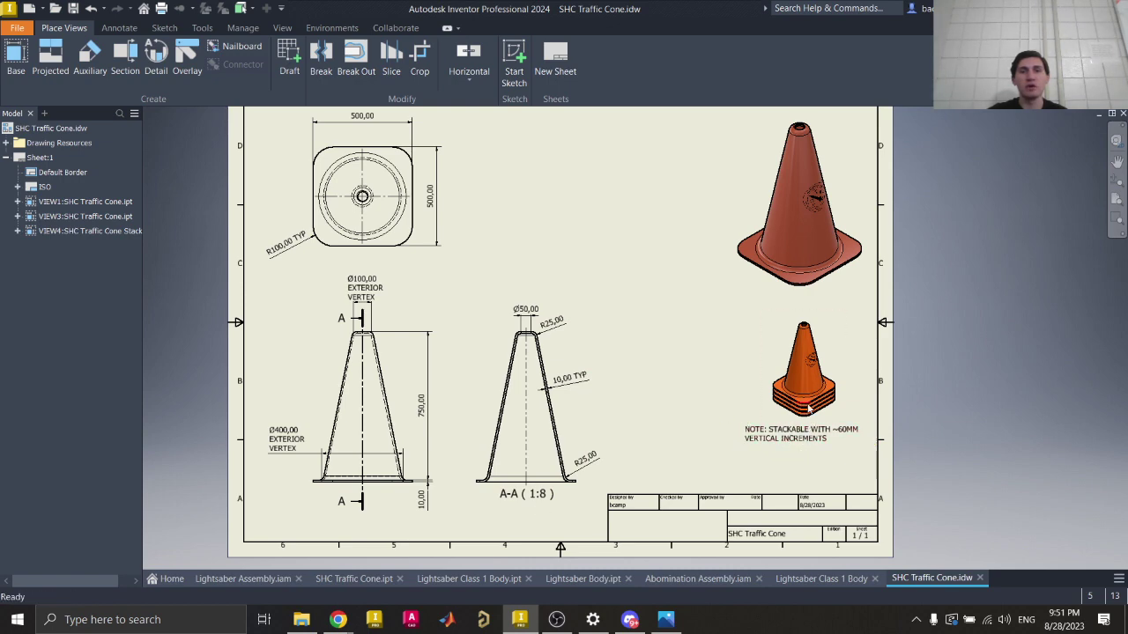
Step: Examine the shaded isometric cone view and the overall layout of the traffic cone drawing sheet
click(833, 264)
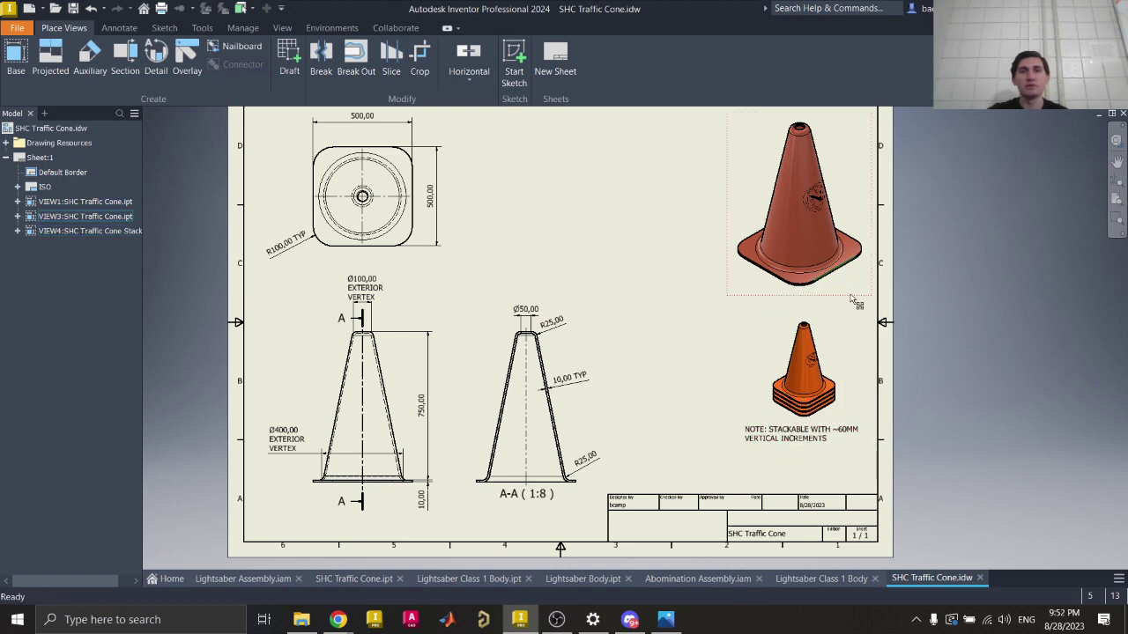
click(572, 254)
middle_drag(588, 265, 593, 295)
scroll(594, 309, down, 1)
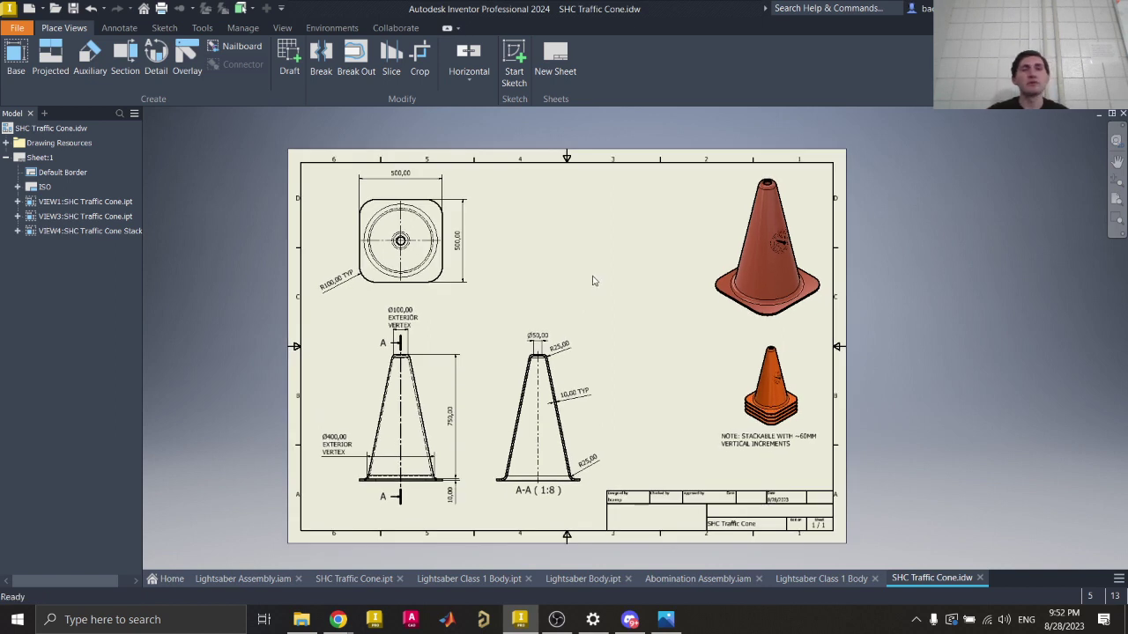
Step: Disable ray tracing in SHC Traffic Cone.ipt and return to Lightsaber Class 1 Body.ipt
click(595, 579)
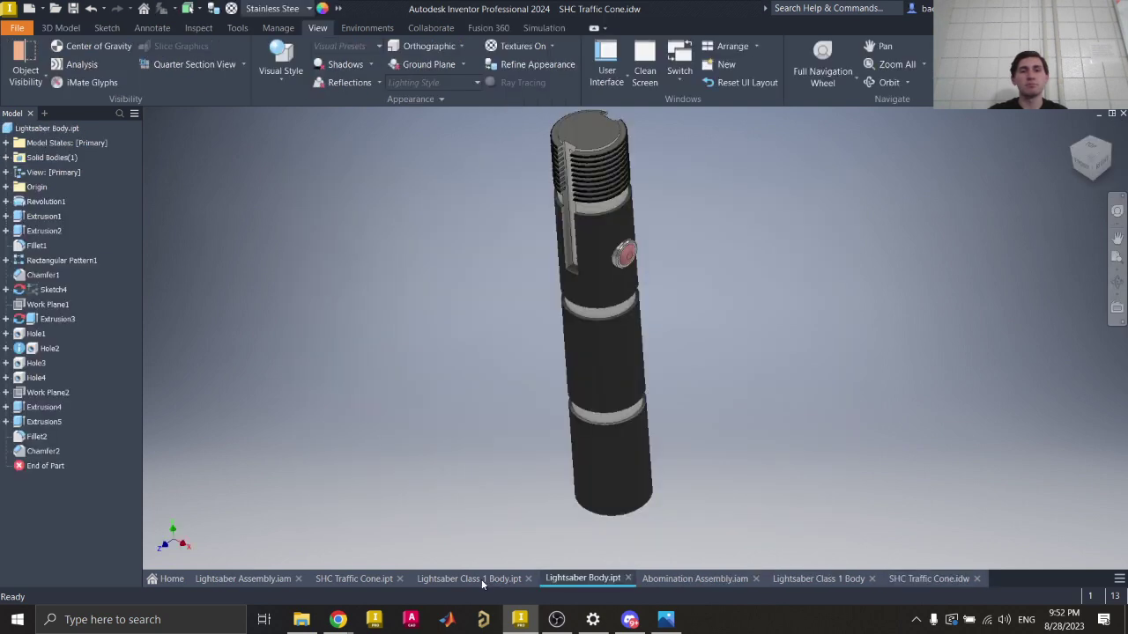
click(482, 579)
click(350, 579)
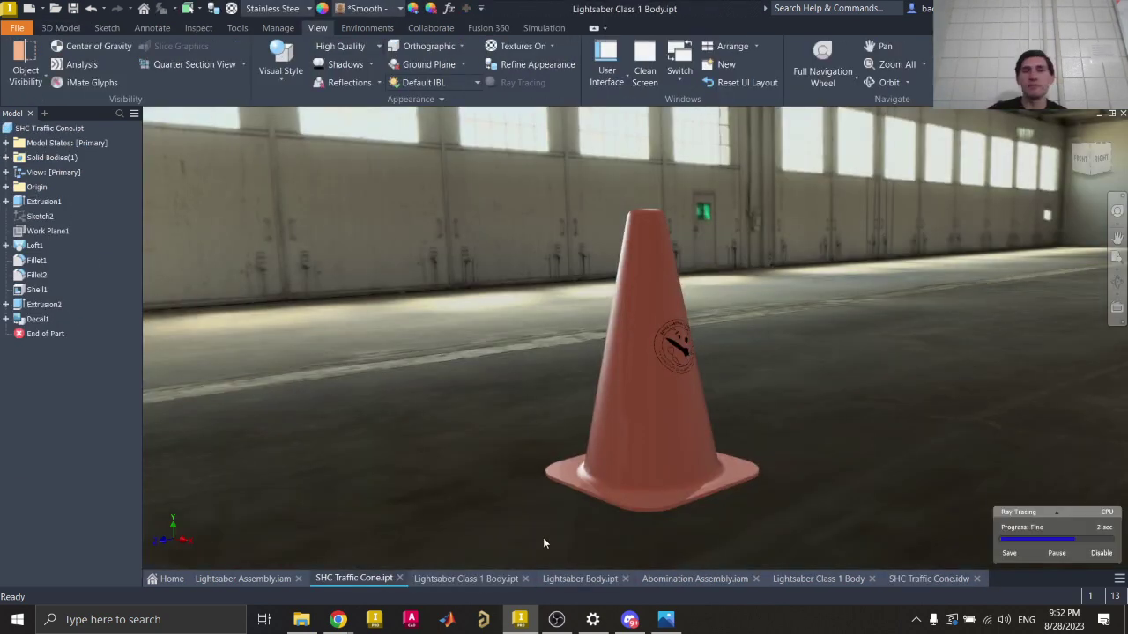
click(1100, 553)
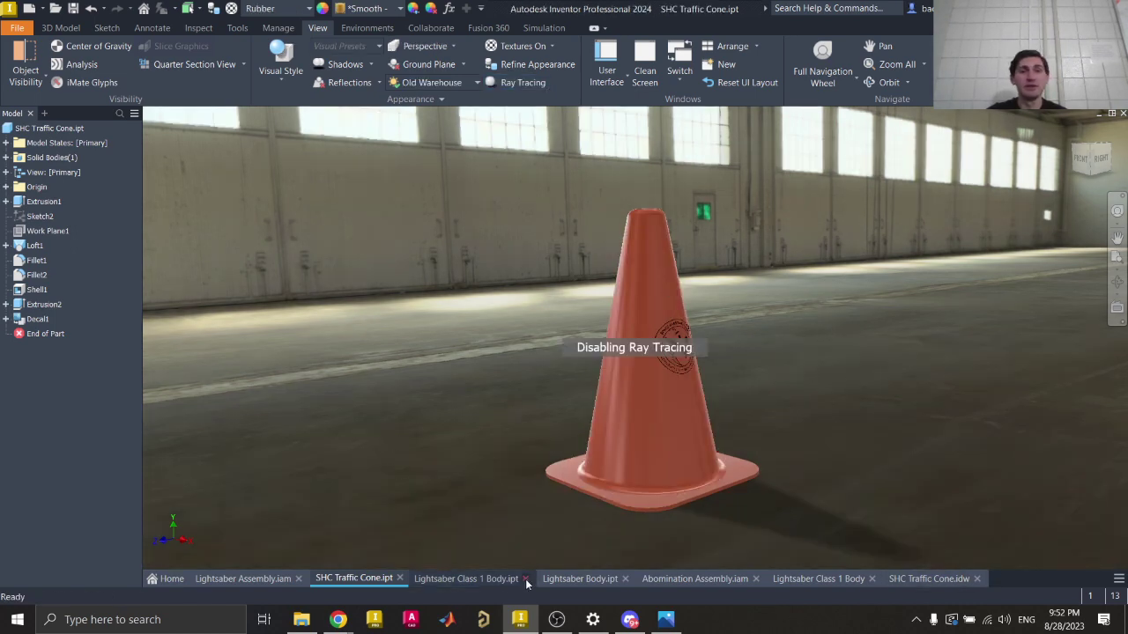
click(467, 580)
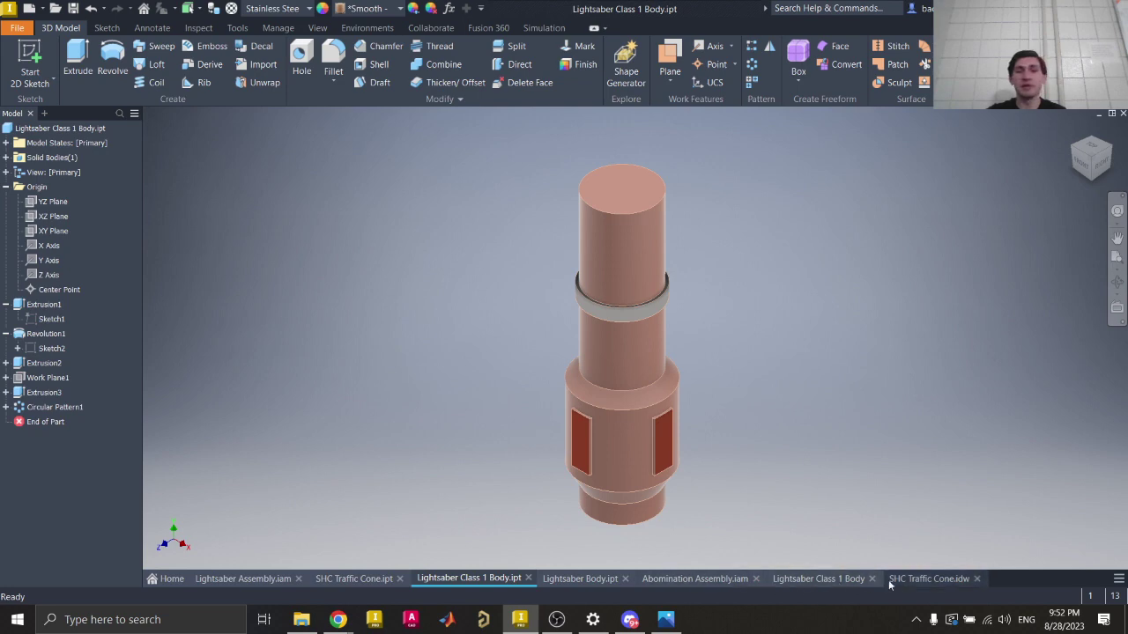
Step: Switch to the Intro to CAD Class 2023 slides in Chrome and advance to the Imports slide, number 54
mouse_move(338, 620)
click(405, 563)
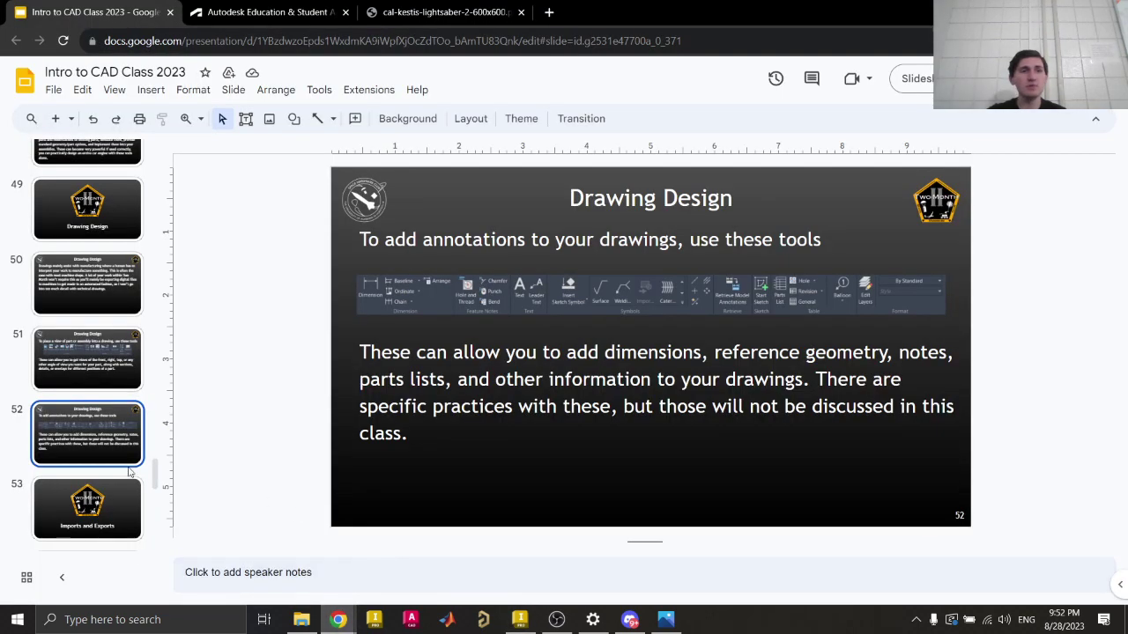
key(Down)
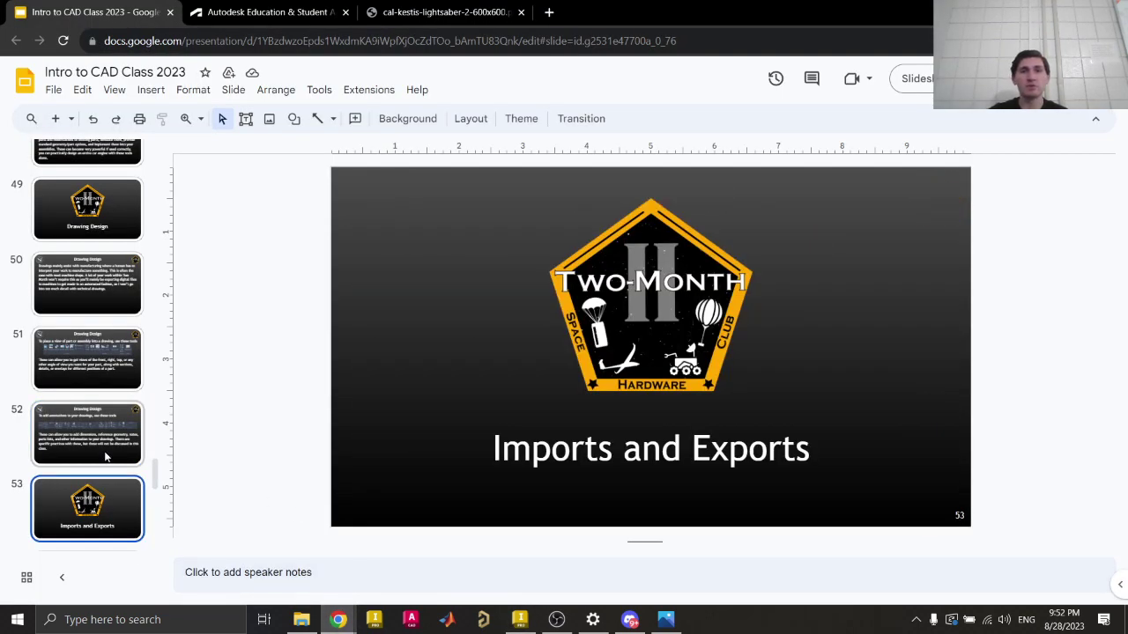
key(Down)
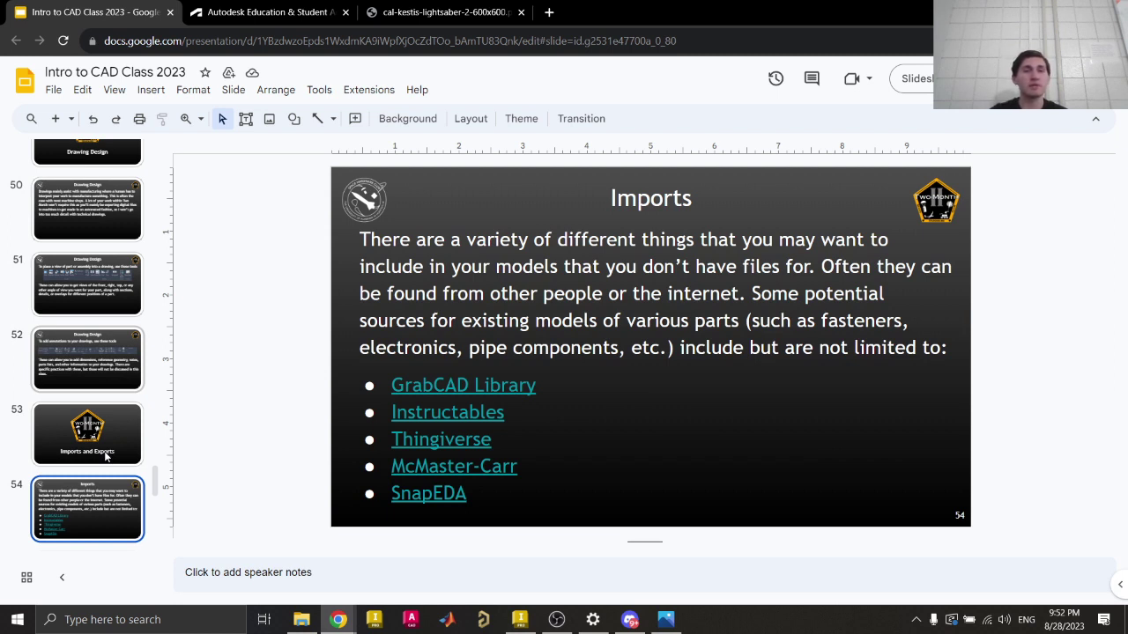
Step: Open the GrabCAD Library from the slide's link and search it for "raspberry pi"
click(458, 385)
click(467, 416)
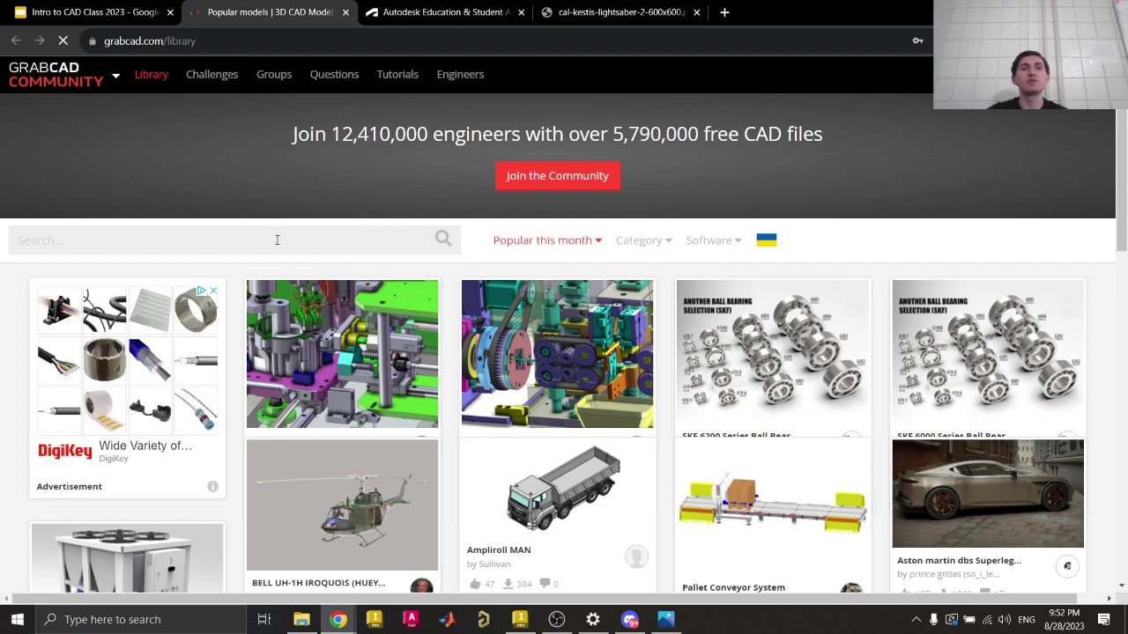
scroll(471, 392, down, 7)
scroll(464, 398, up, 7)
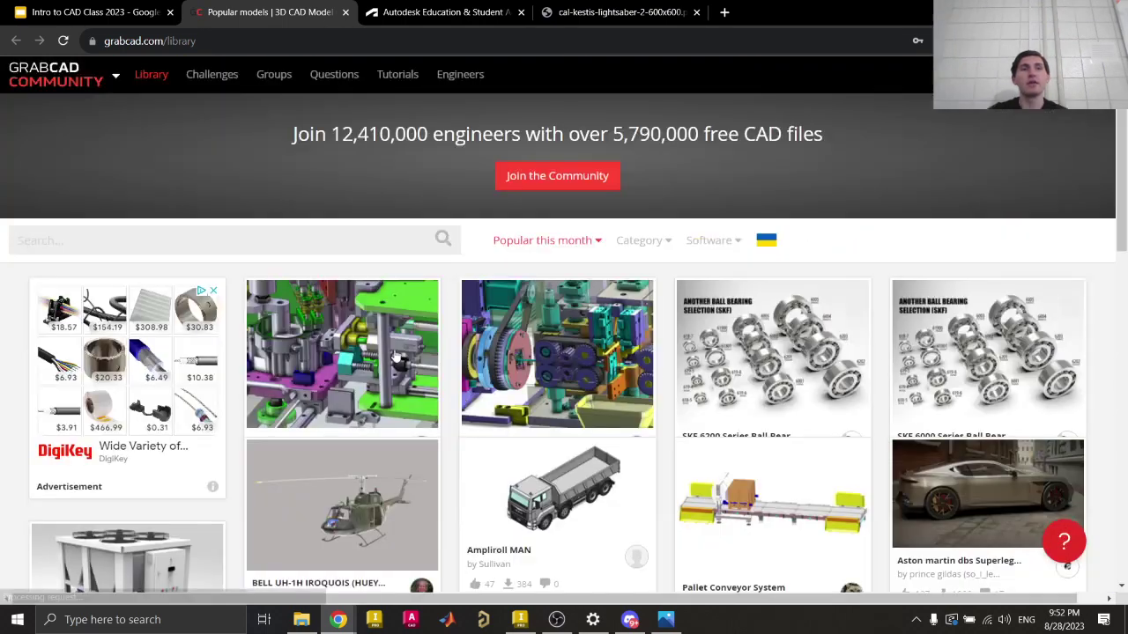
click(178, 240)
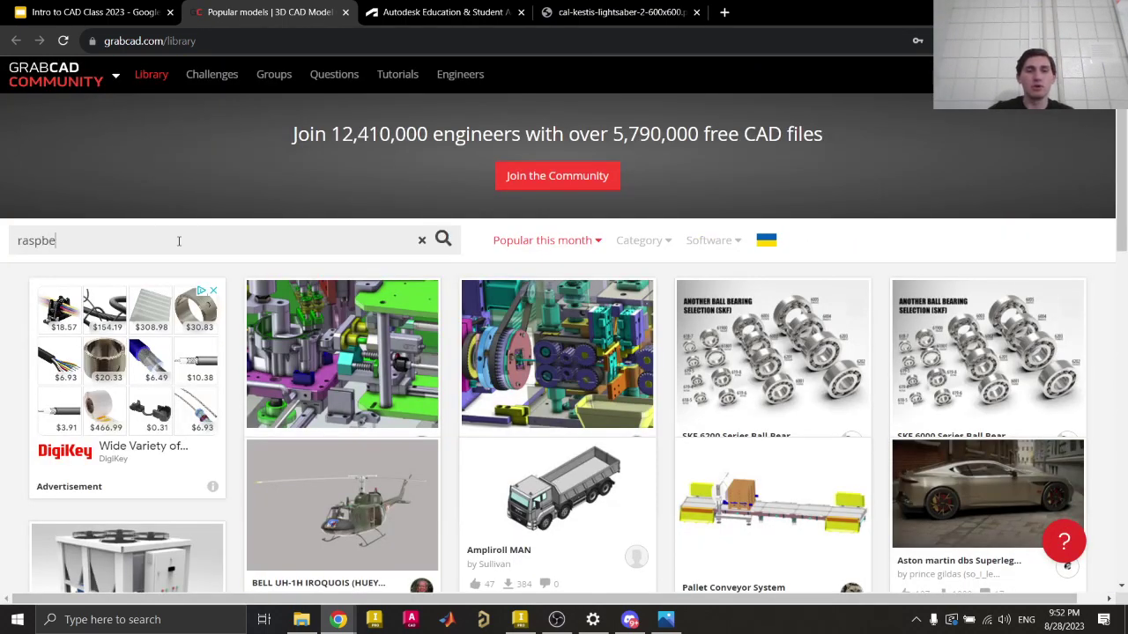
text(raspberry pi)
key(Return)
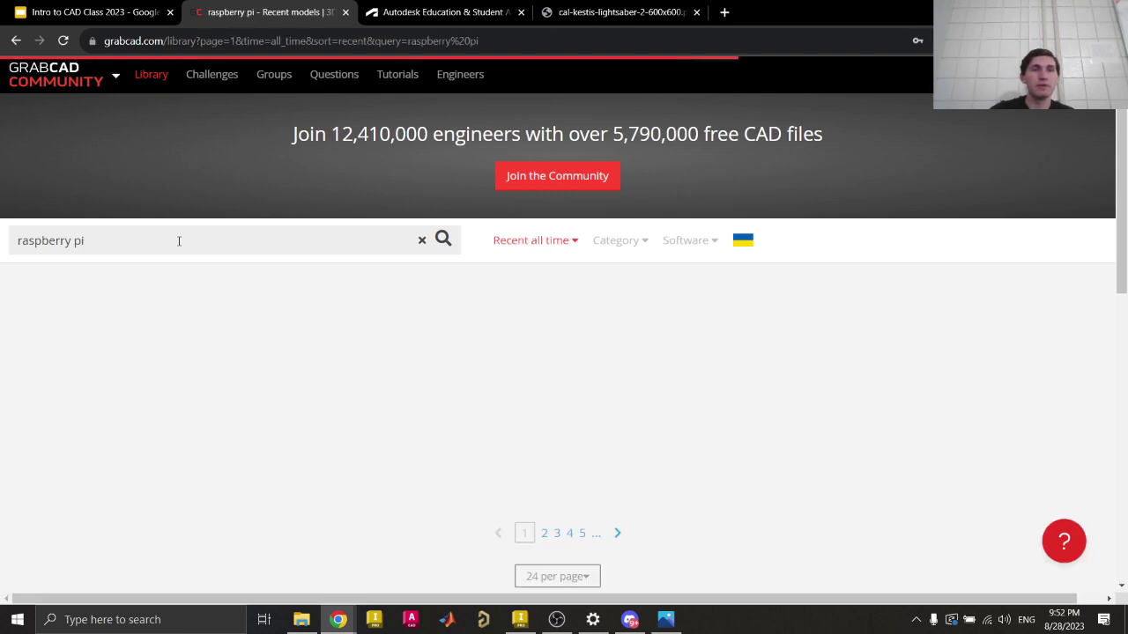
Step: Browse the Raspberry Pi models and open the Raspberry Pi 3 Model B page
scroll(194, 259, down, 3)
scroll(197, 263, down, 1)
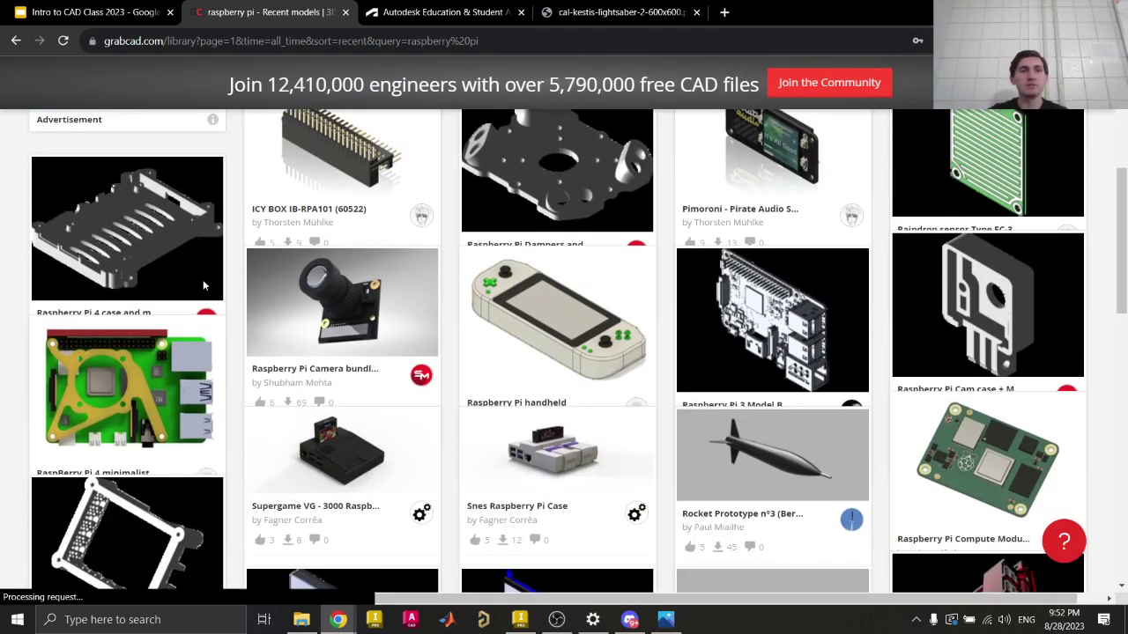
scroll(203, 280, up, 5)
scroll(440, 317, down, 10)
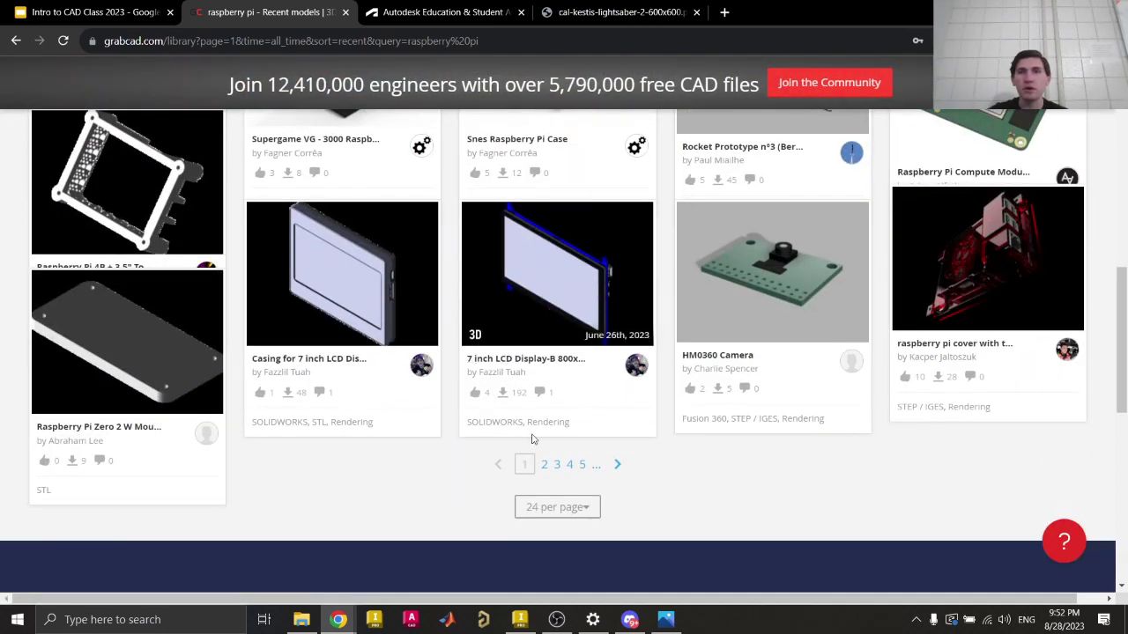
scroll(868, 467, up, 6)
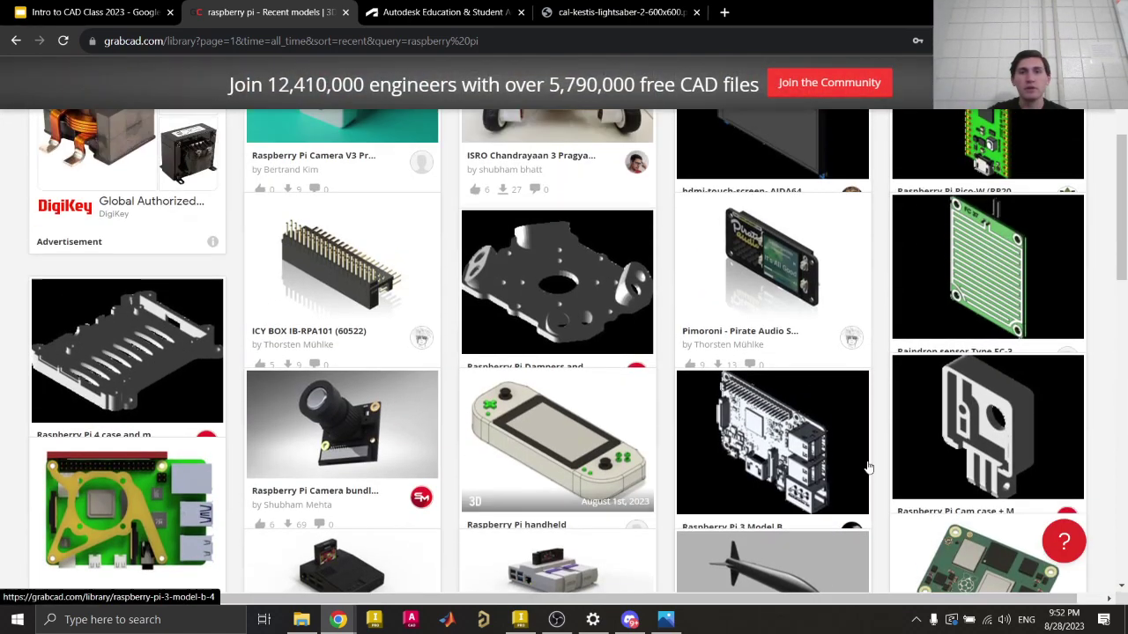
click(867, 467)
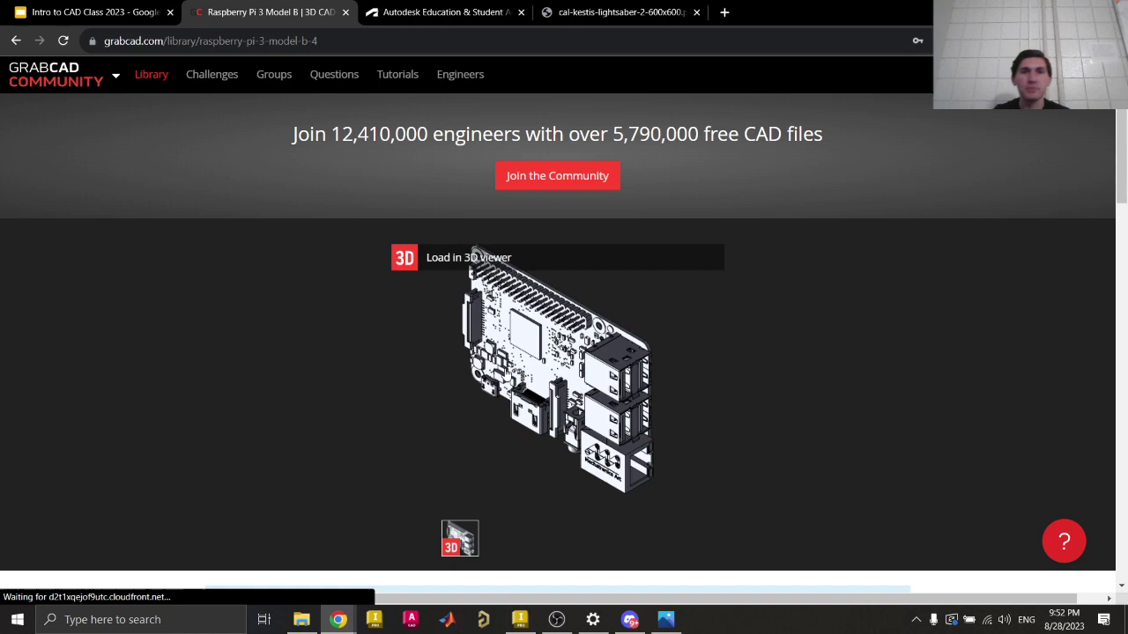
Step: Load the Raspberry Pi 3 model in the 3D viewer, inspect it from above and below, and close the viewer
click(445, 263)
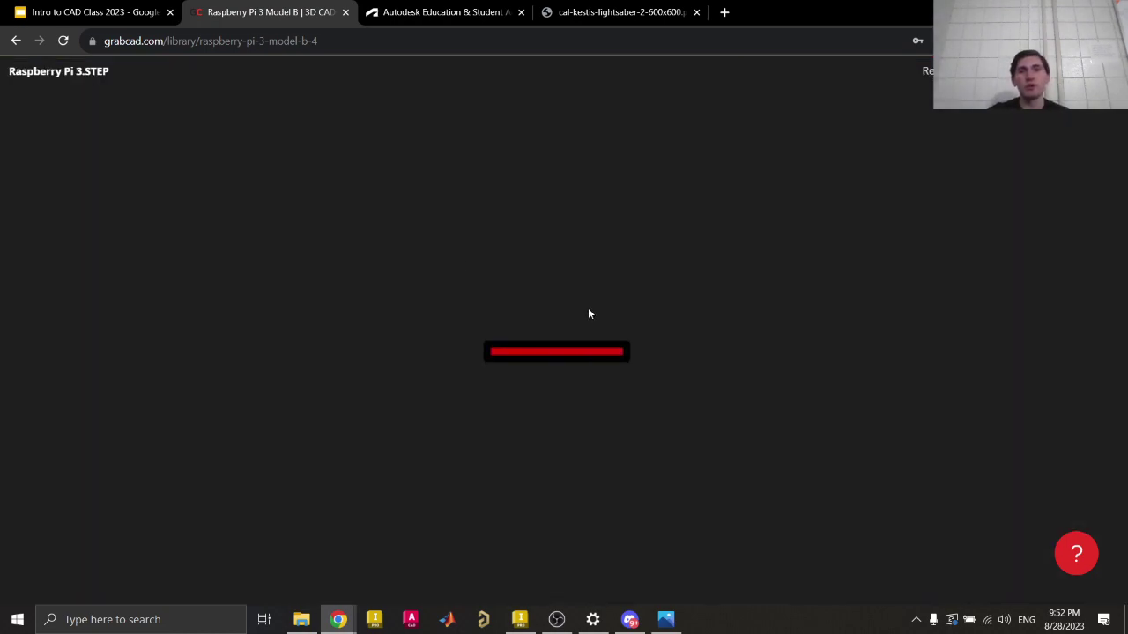
mouse_move(740, 416)
mouse_down()
mouse_move(732, 458)
mouse_move(761, 453)
mouse_move(740, 423)
mouse_up()
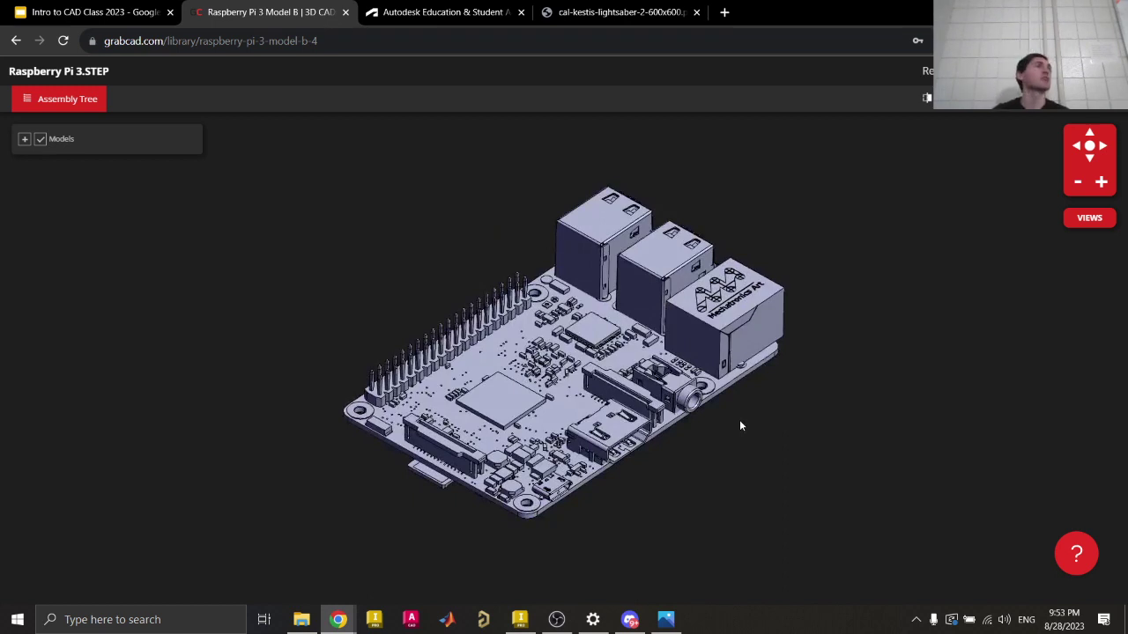
drag(739, 425, 783, 287)
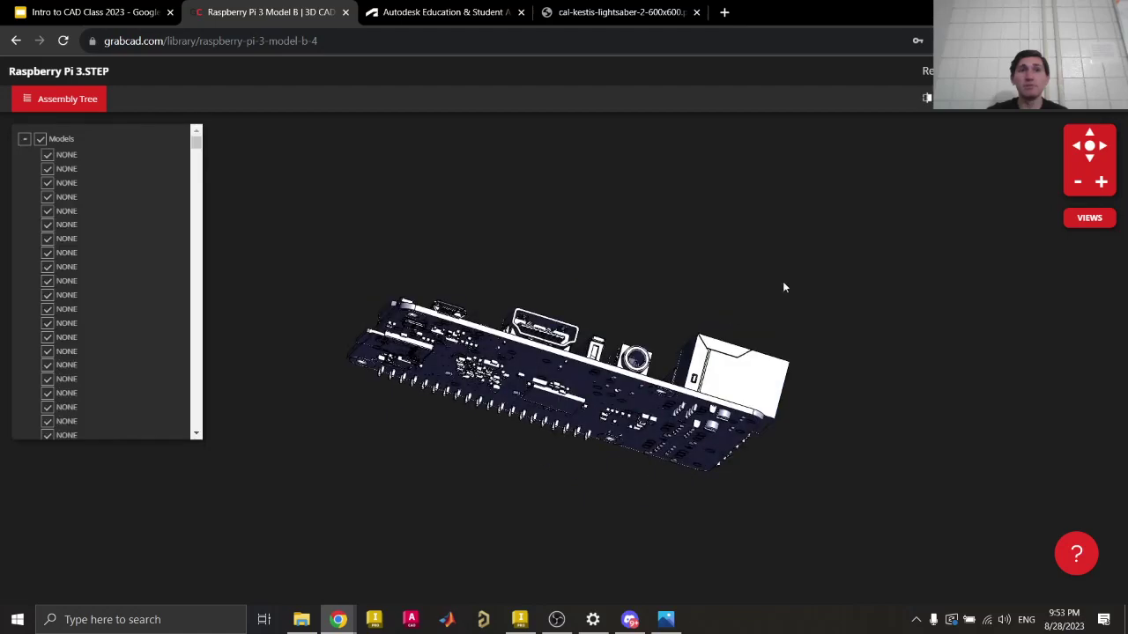
key(Escape)
Step: Examine the Raspberry Pi 3 Model B page's file list, download options and details
scroll(624, 349, down, 5)
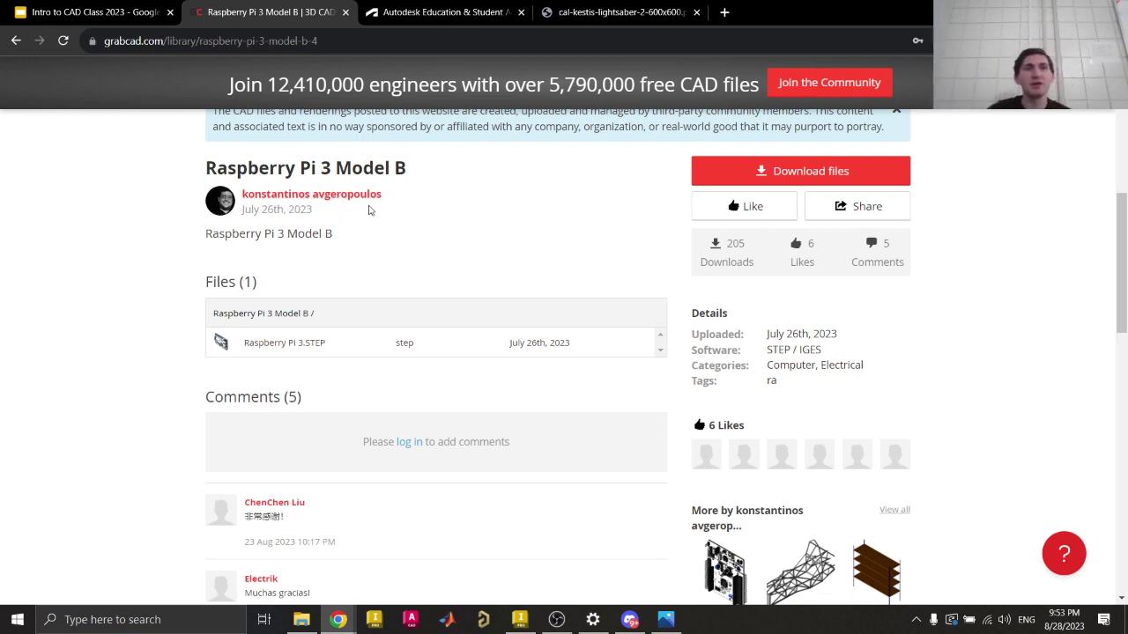
scroll(129, 373, down, 1)
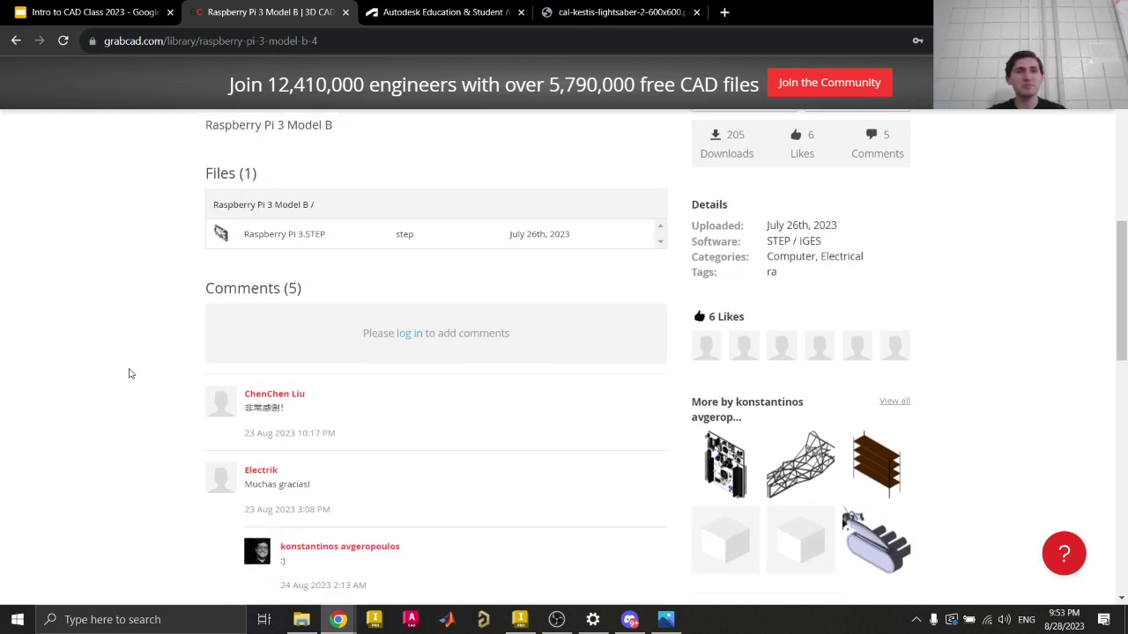
scroll(129, 374, up, 1)
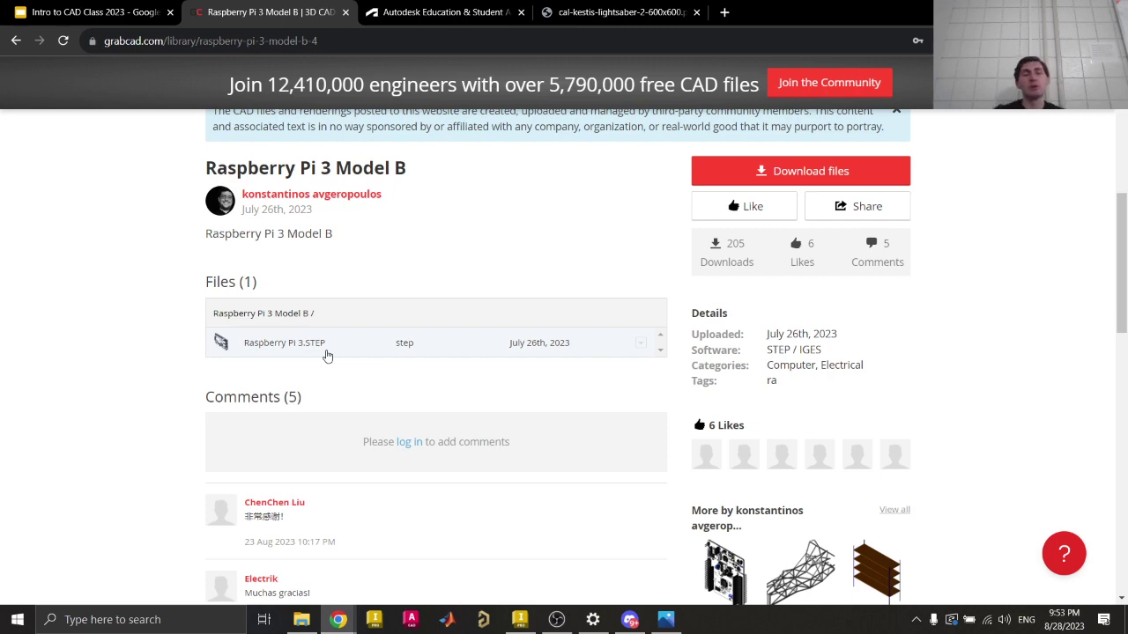
Step: Switch to Inventor and review the file types it can open for import, without opening a file
click(520, 619)
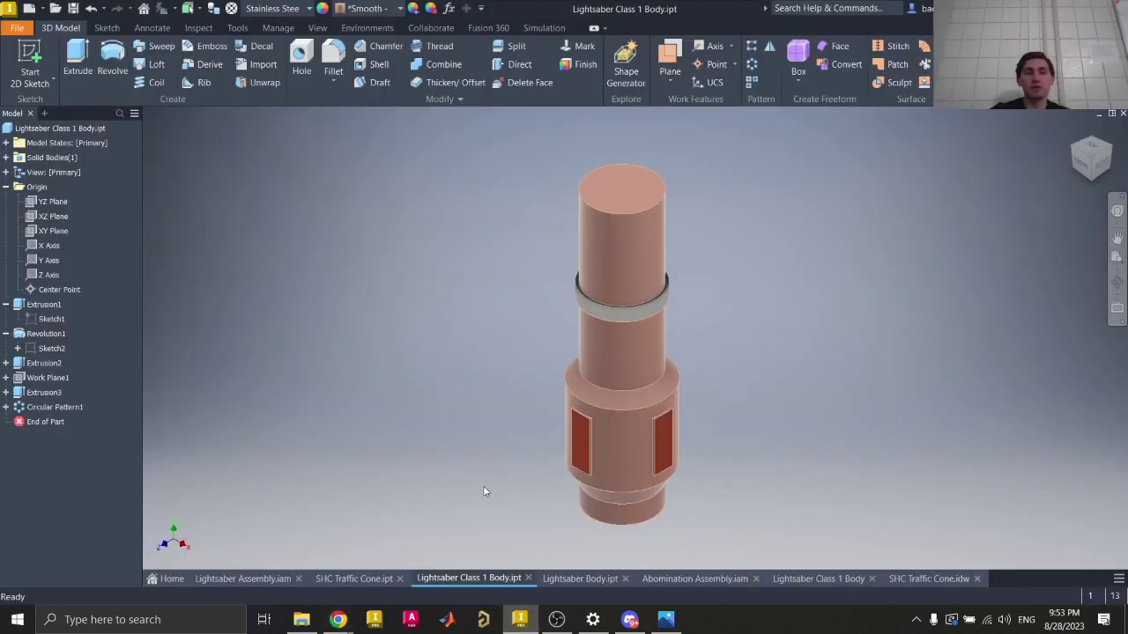
key(ctrl+o)
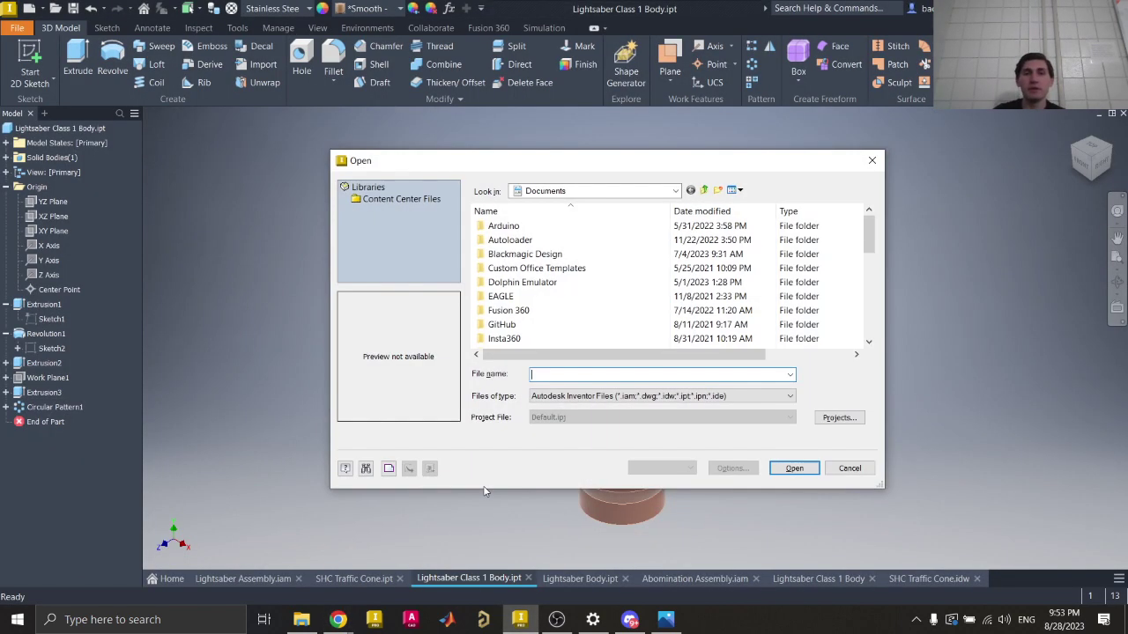
click(631, 398)
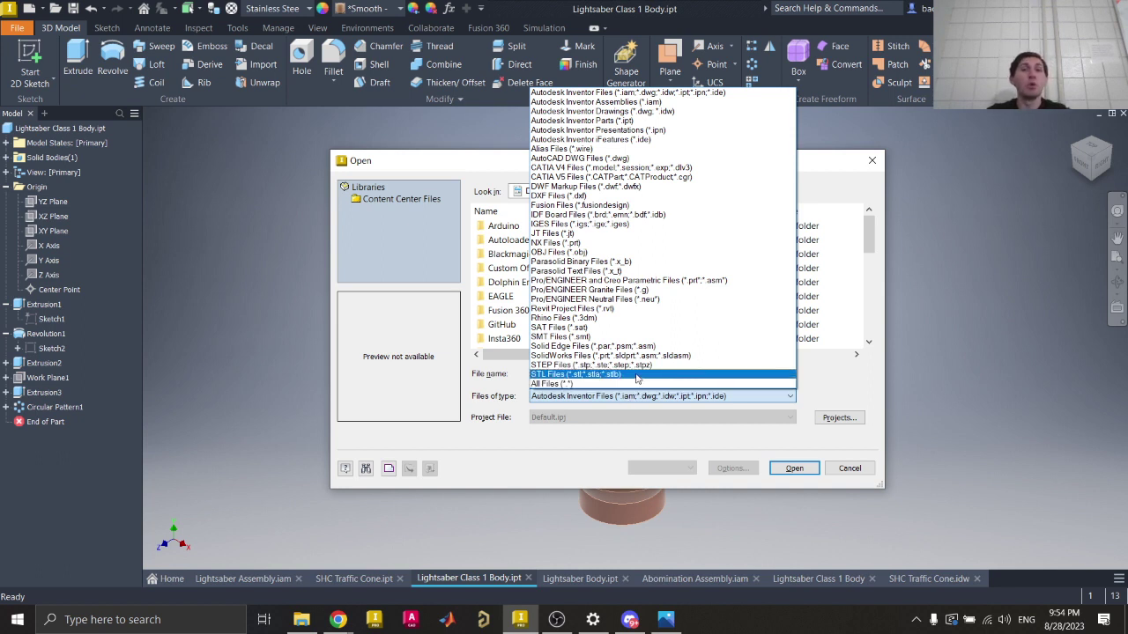
key(Escape)
key(Escape)
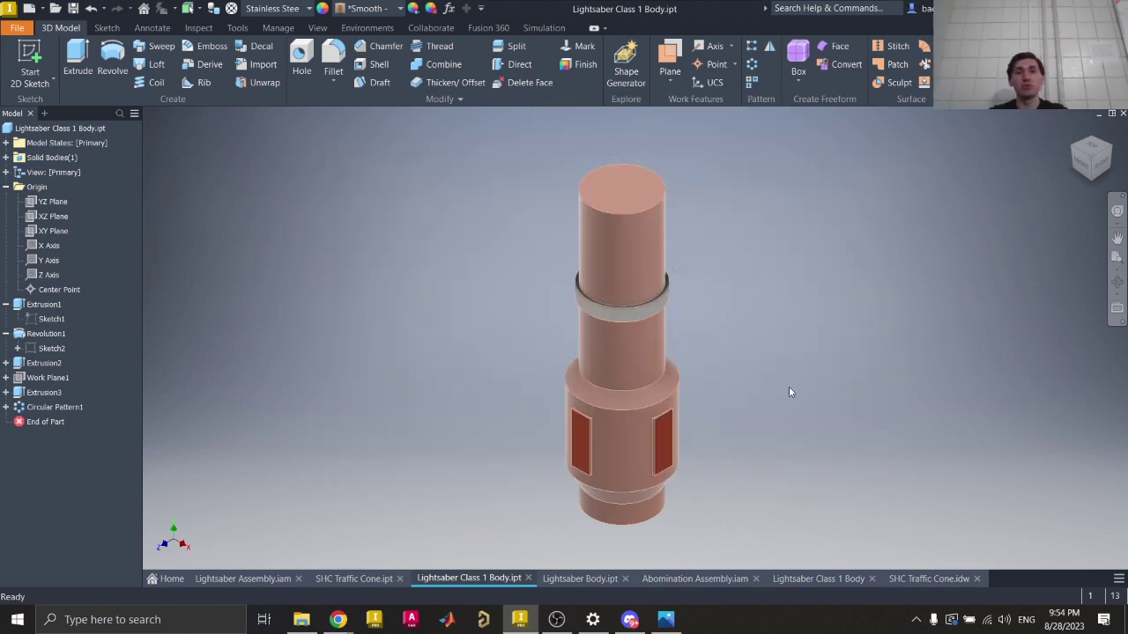
Step: Export the lightsaber body to the Lightsaber Class 1 folder as Lightsaber Class 1 Body.stl, with the STL resolution set to Brep
click(19, 29)
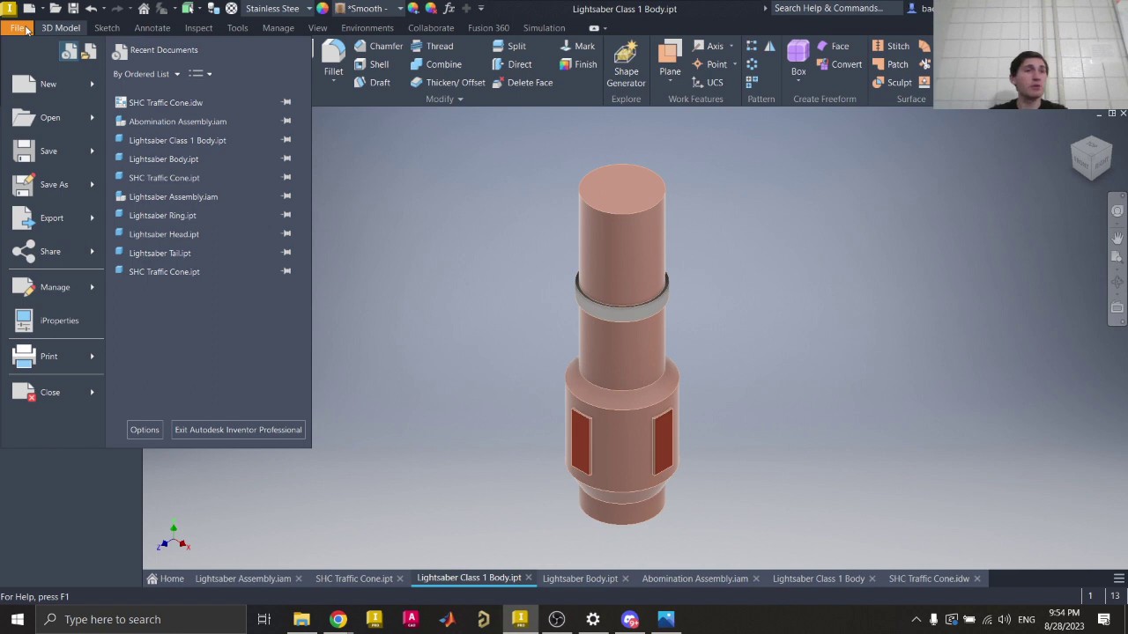
mouse_move(53, 221)
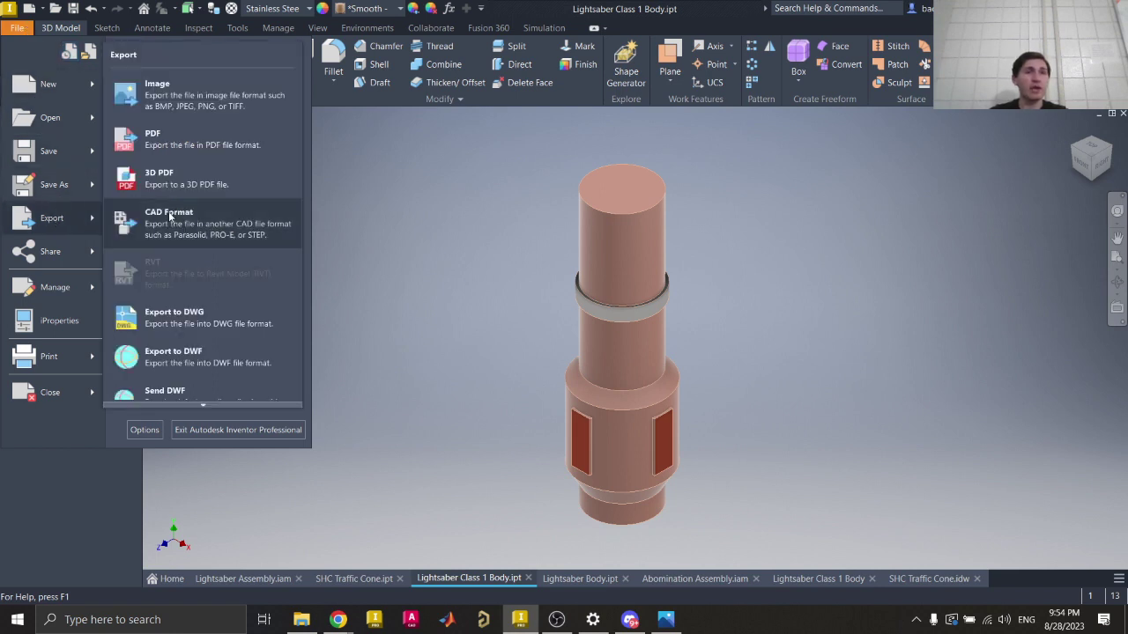
click(174, 222)
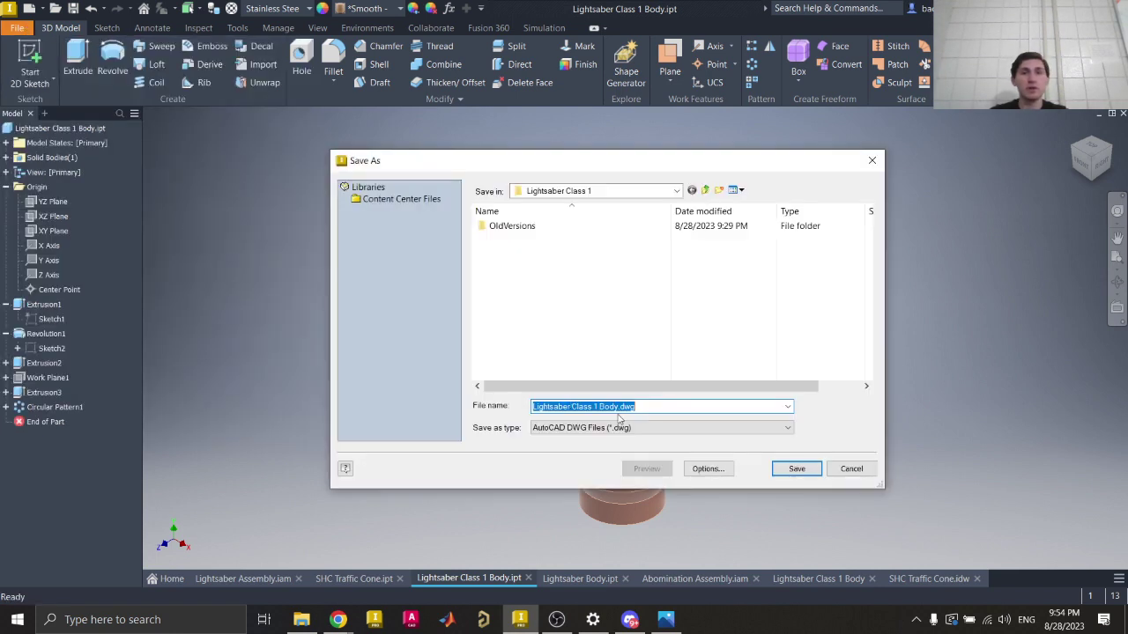
click(653, 428)
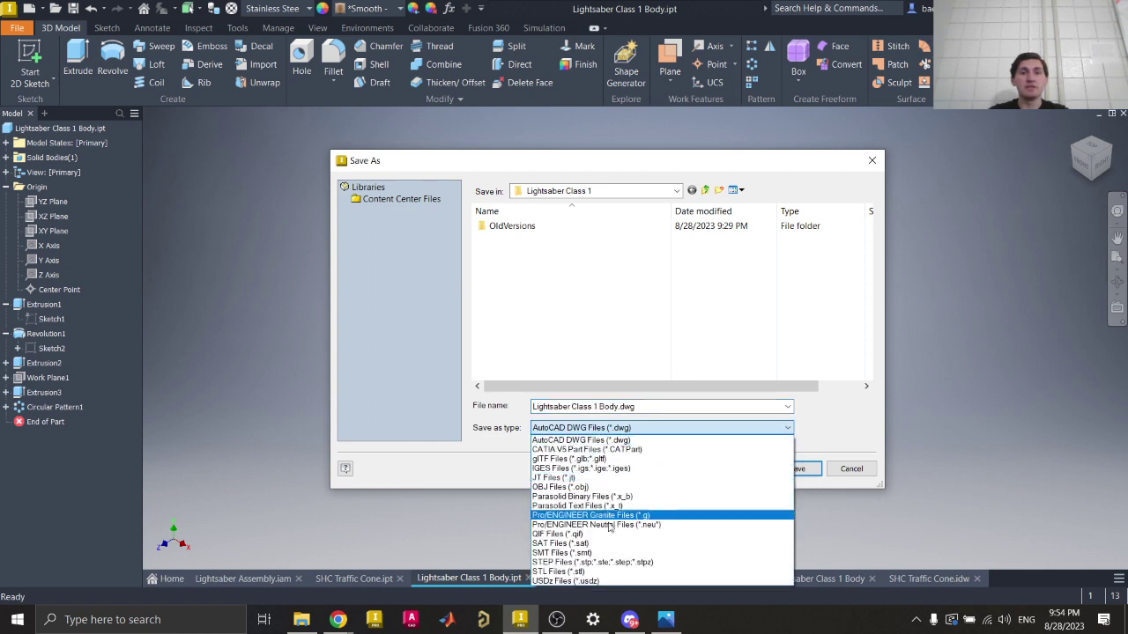
click(577, 571)
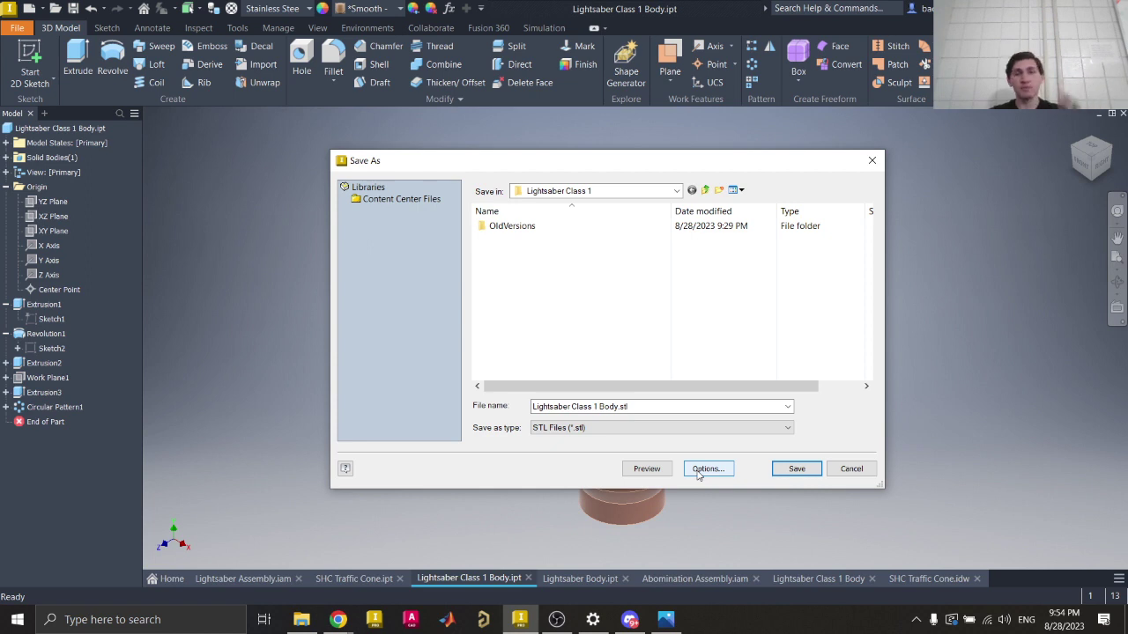
click(705, 468)
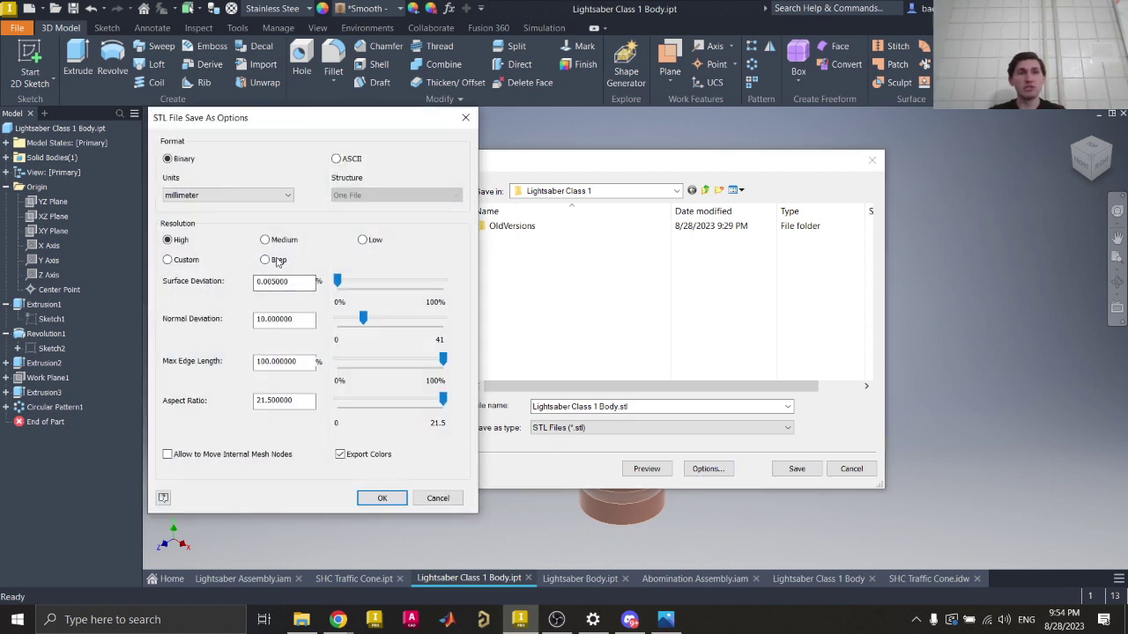
click(266, 260)
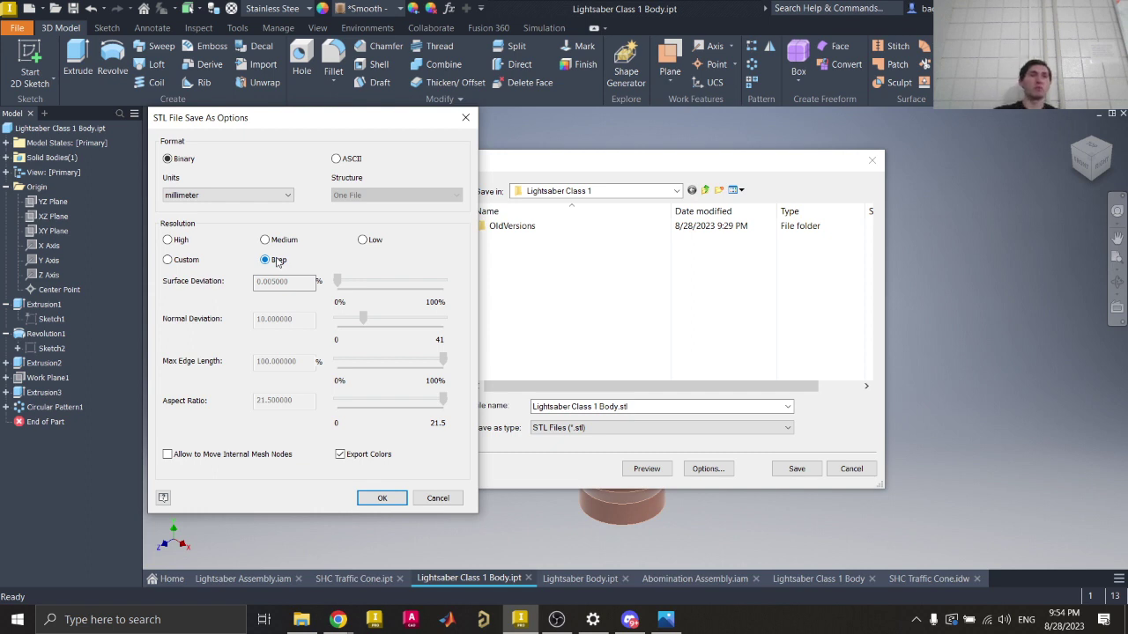
click(380, 499)
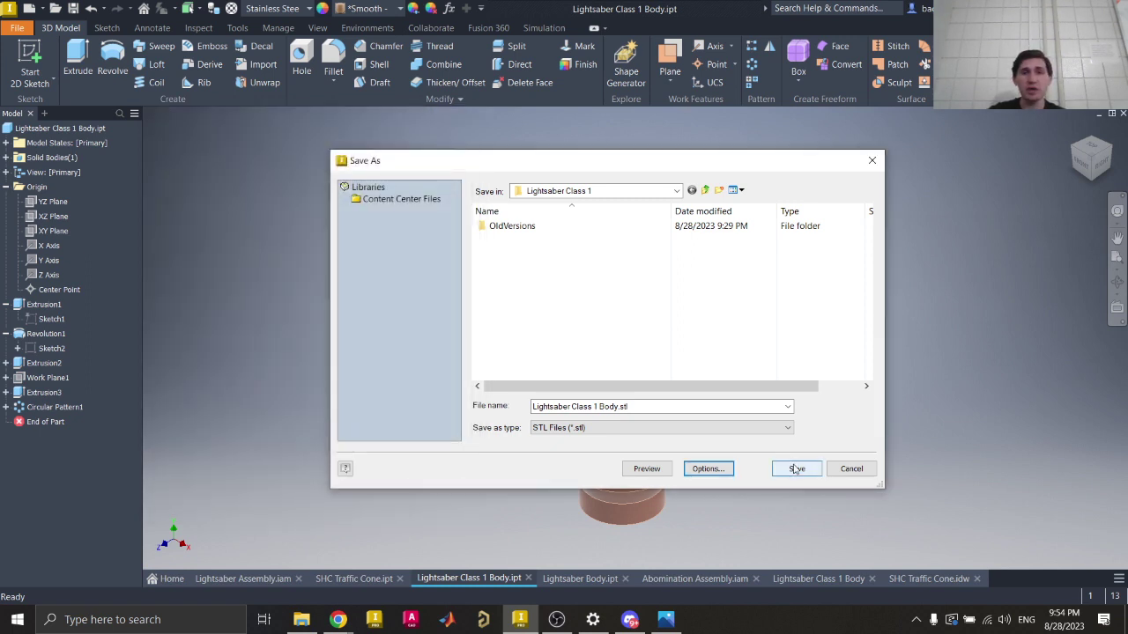
click(792, 468)
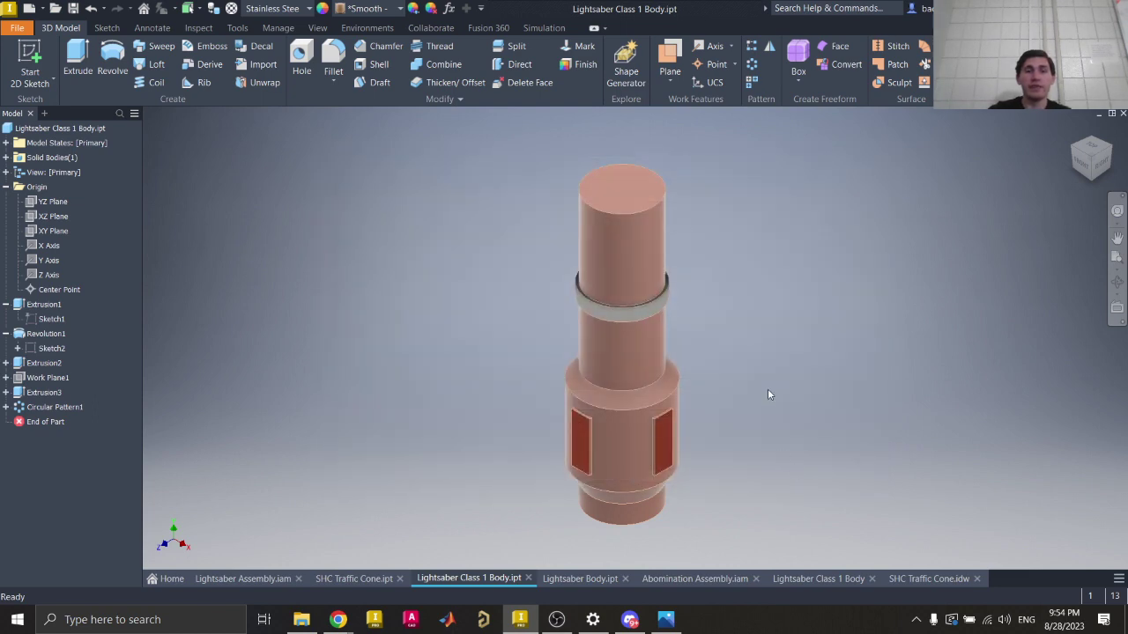
key(ctrl+o)
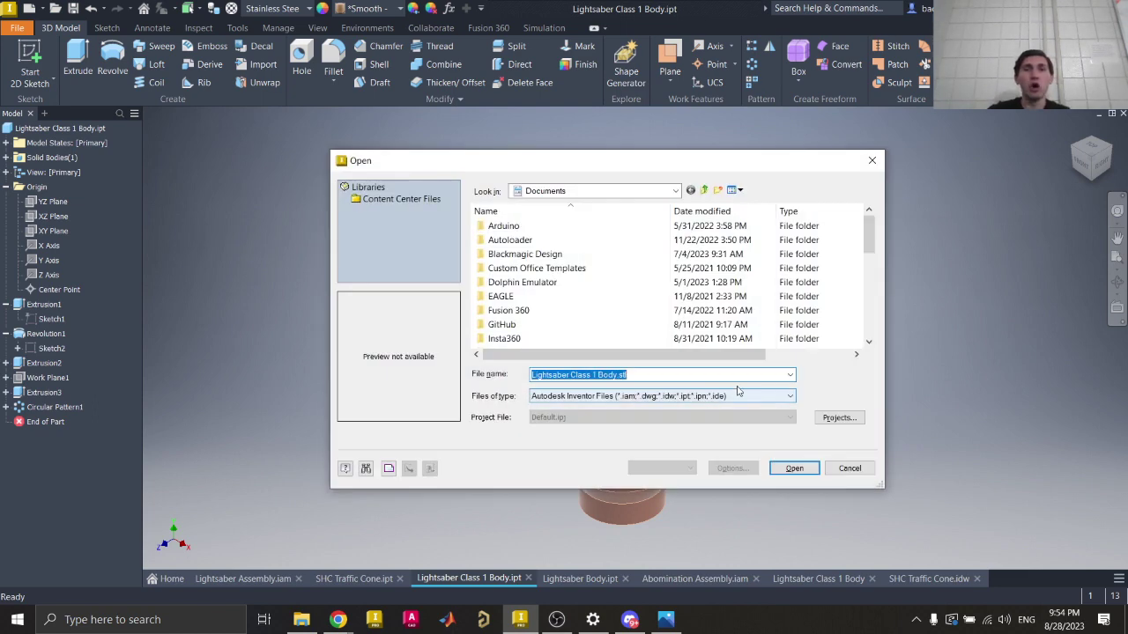
key(Escape)
click(301, 620)
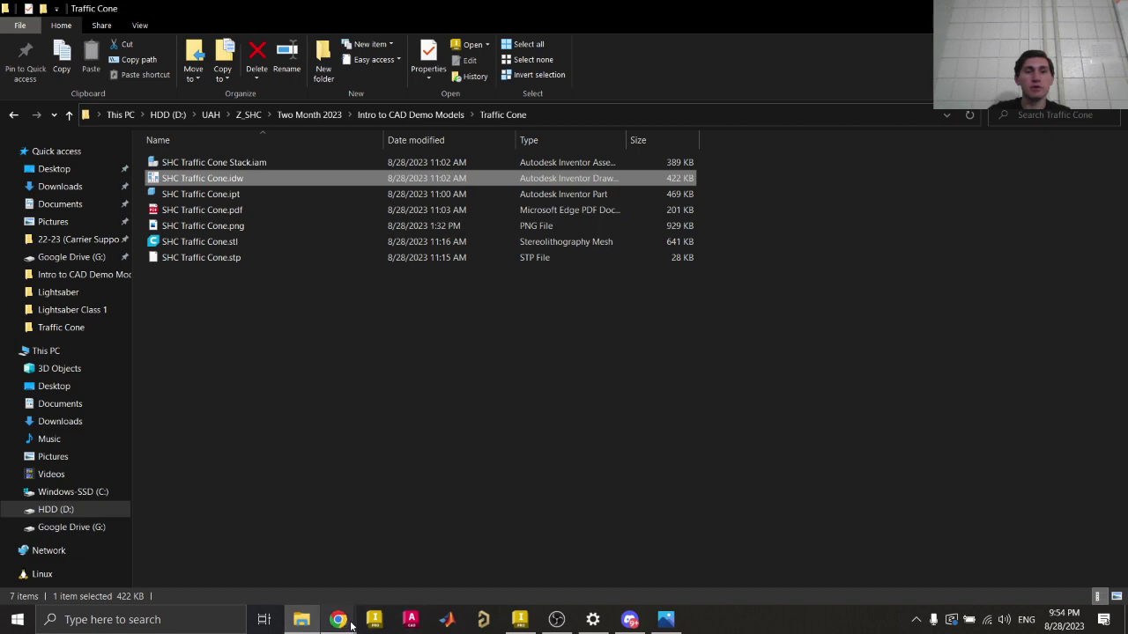
click(519, 619)
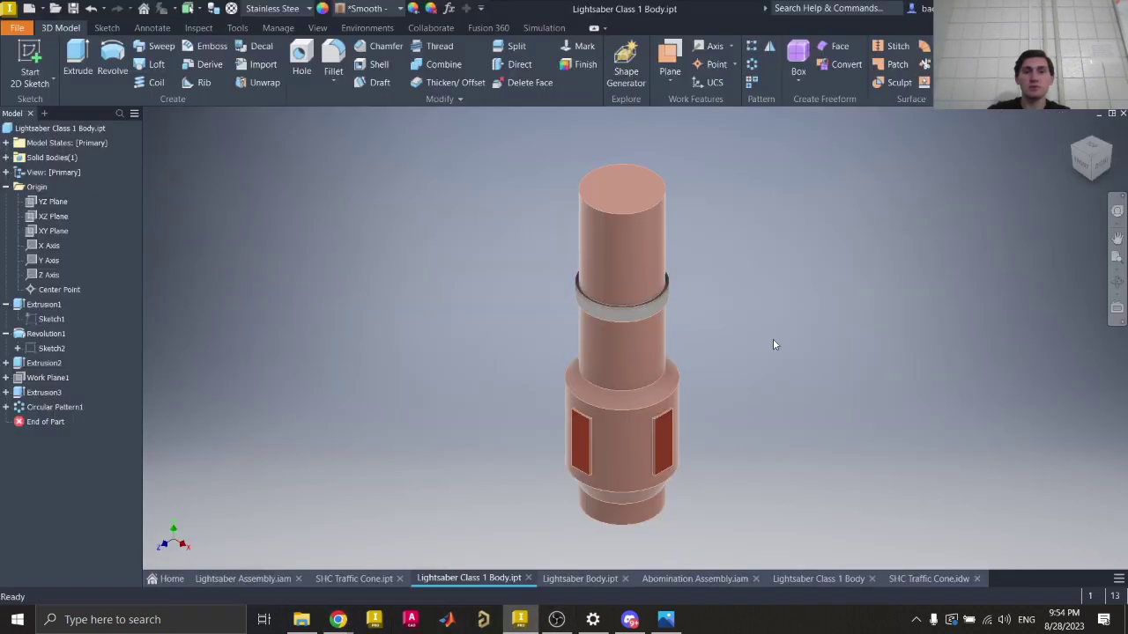
Step: Start opening a file and browse on drive D: through UAH, Z_SHC, Two Month 2023 and Intro to CAD Demo Models to Lightsaber Class 1
key(ctrl+o)
click(630, 195)
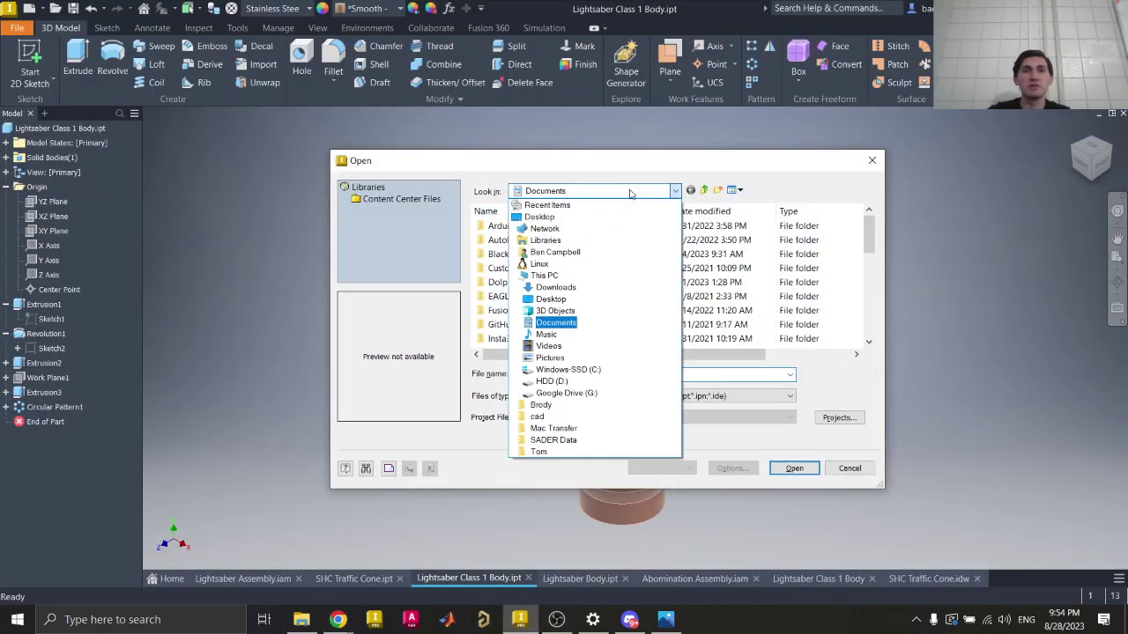
click(560, 385)
double_click(498, 282)
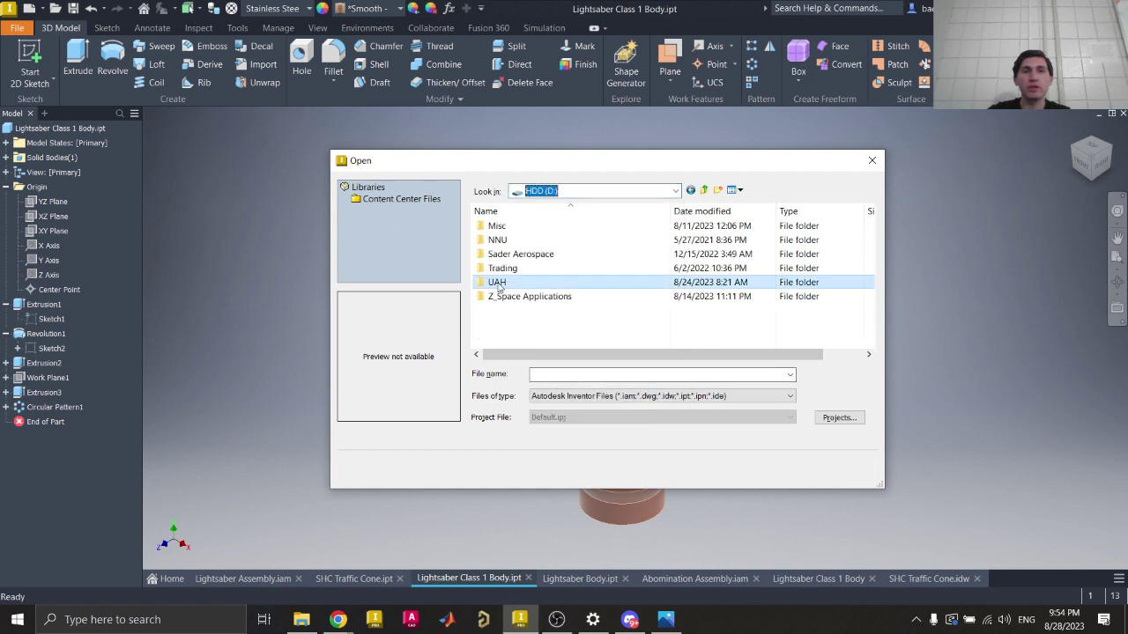
double_click(512, 268)
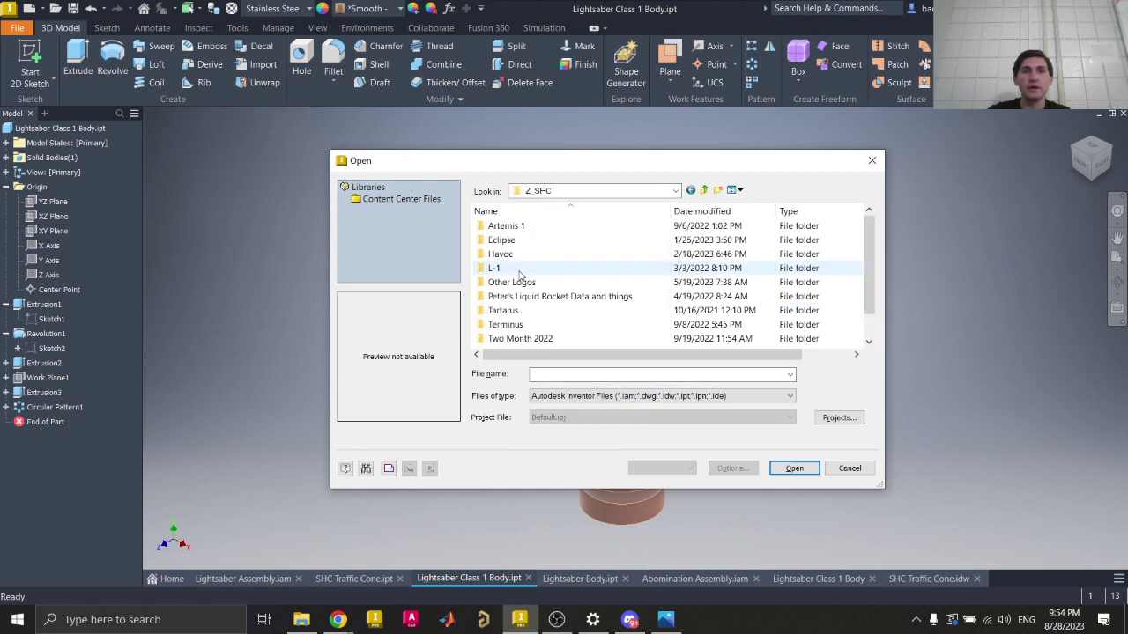
scroll(540, 333, down, 1)
double_click(539, 331)
double_click(519, 227)
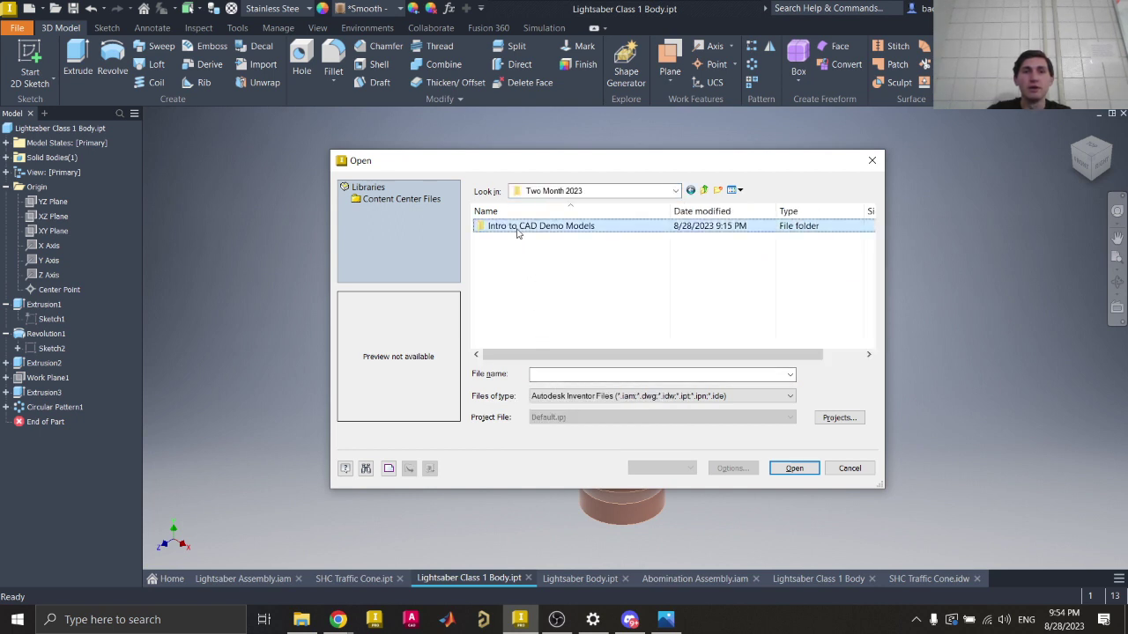
click(524, 255)
double_click(524, 255)
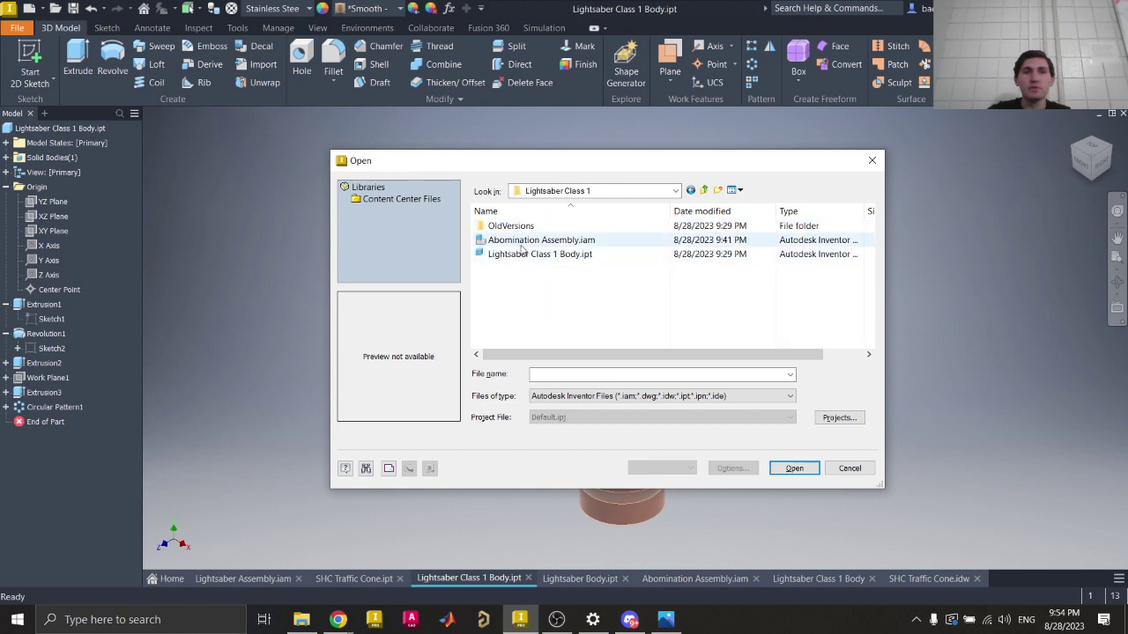
Step: Filter the folder to STL files and try to open Lightsaber Class 1 Body.stl in Inventor
click(608, 397)
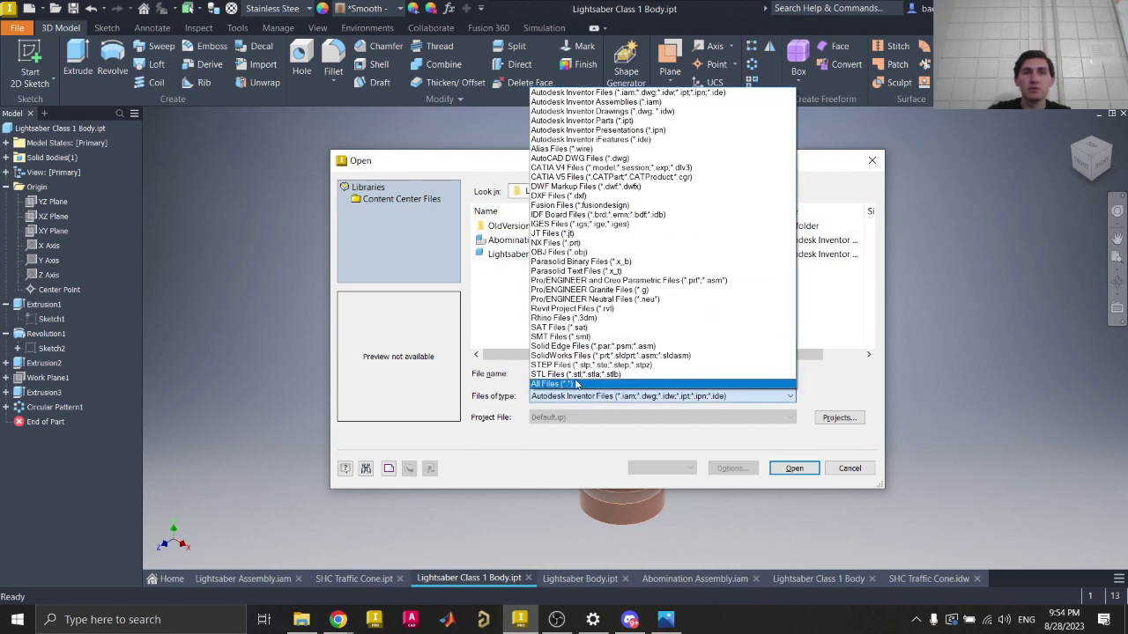
click(573, 373)
click(523, 243)
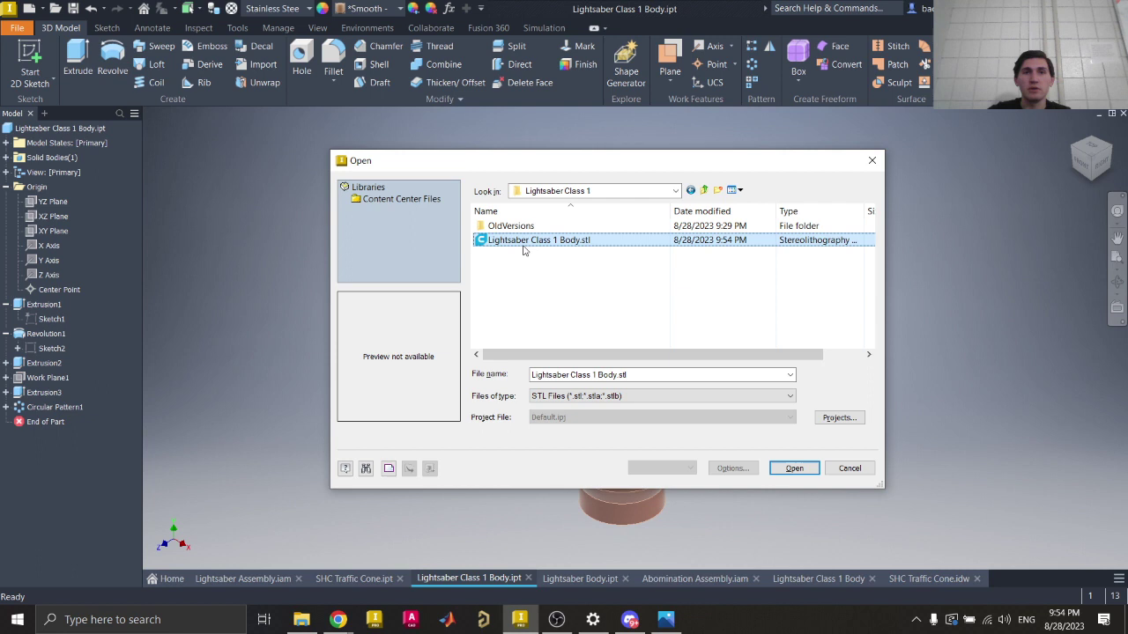
click(794, 467)
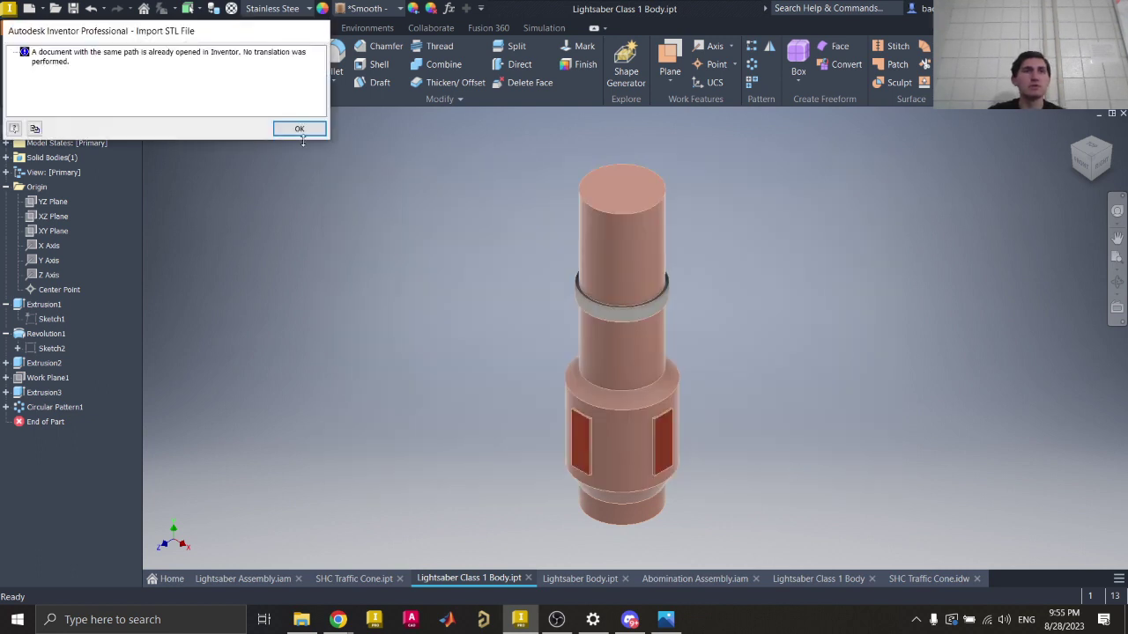
click(299, 132)
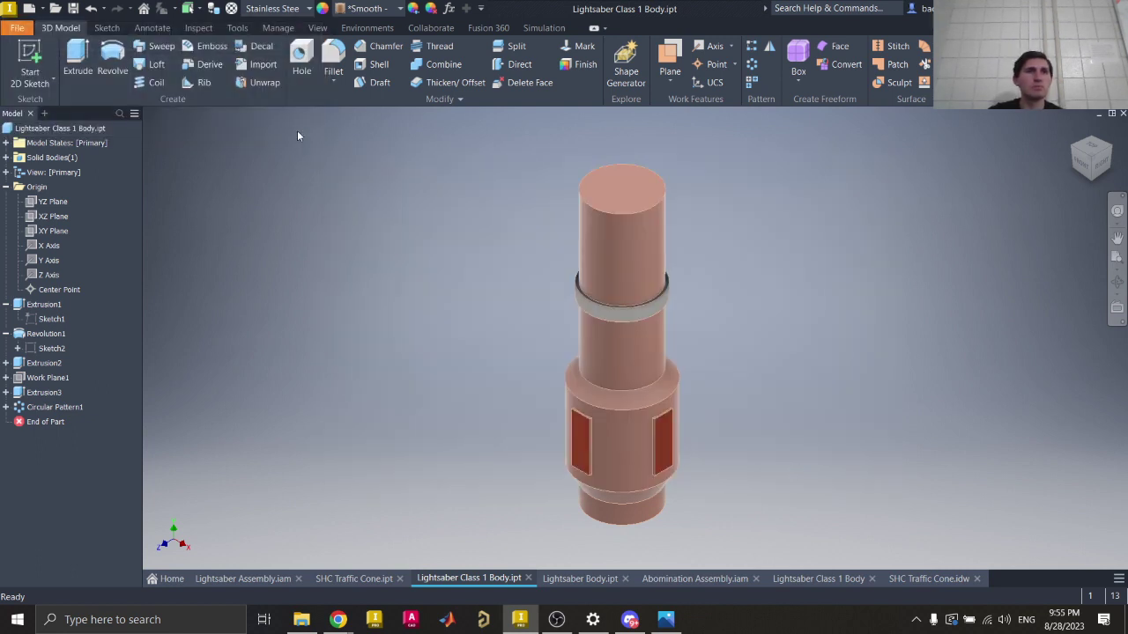
Step: Search Windows for Cura and launch it
click(132, 619)
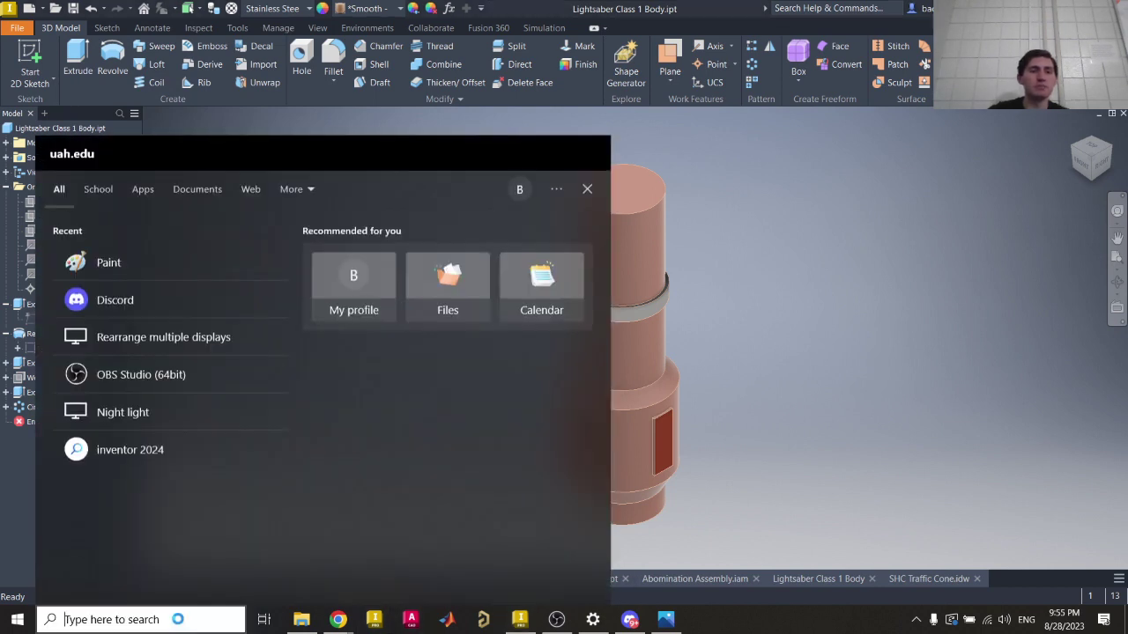
text(cura)
key(Return)
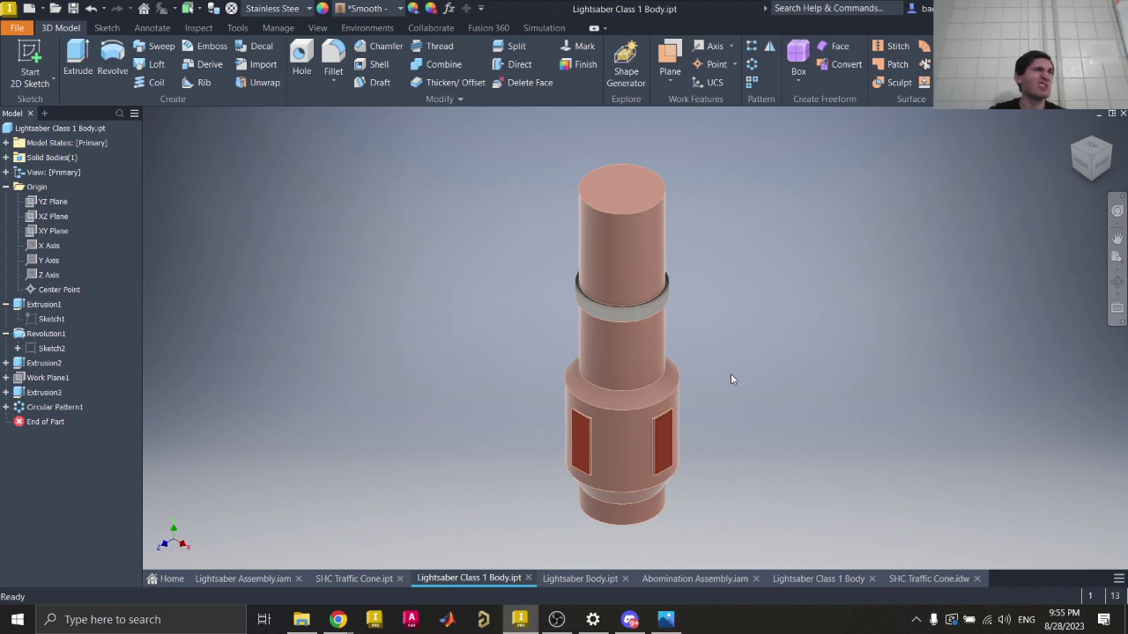
Step: Minimise the open windows to clear the desktop and switch to Ultimaker Cura
mouse_move(693, 579)
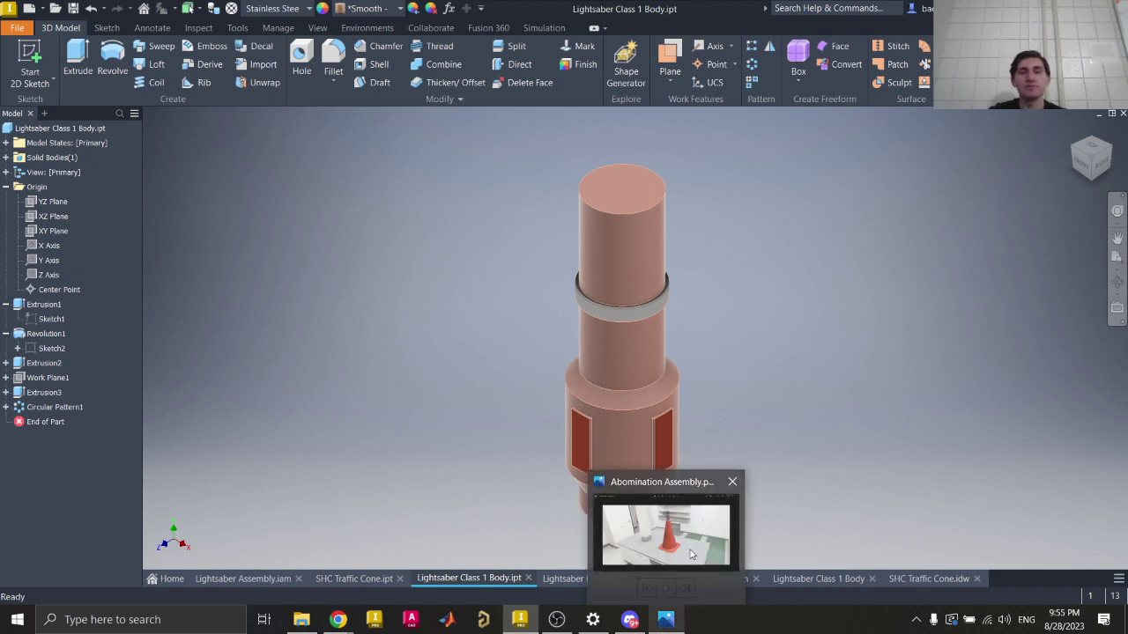
click(308, 623)
click(1044, 9)
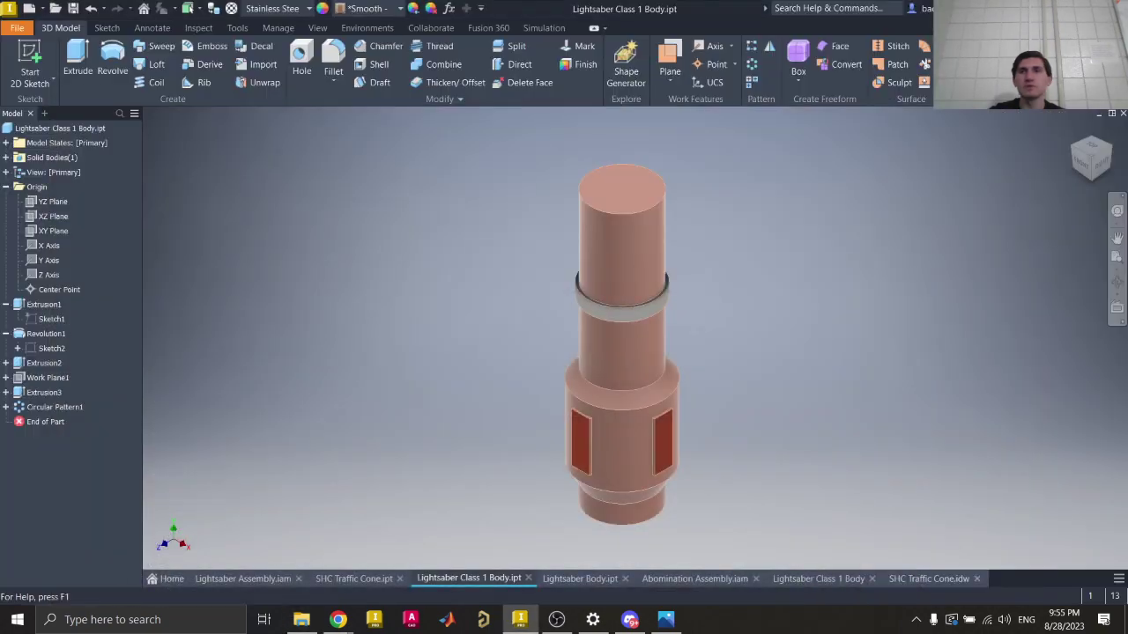
click(1045, 9)
click(1044, 9)
click(1074, 9)
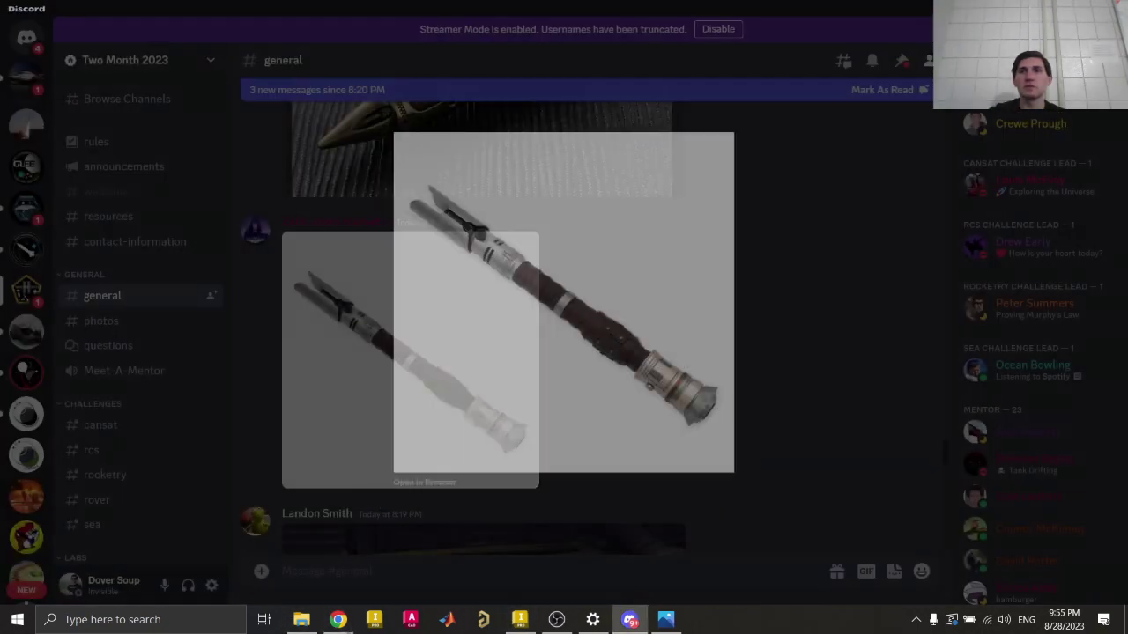
click(1075, 8)
click(1044, 9)
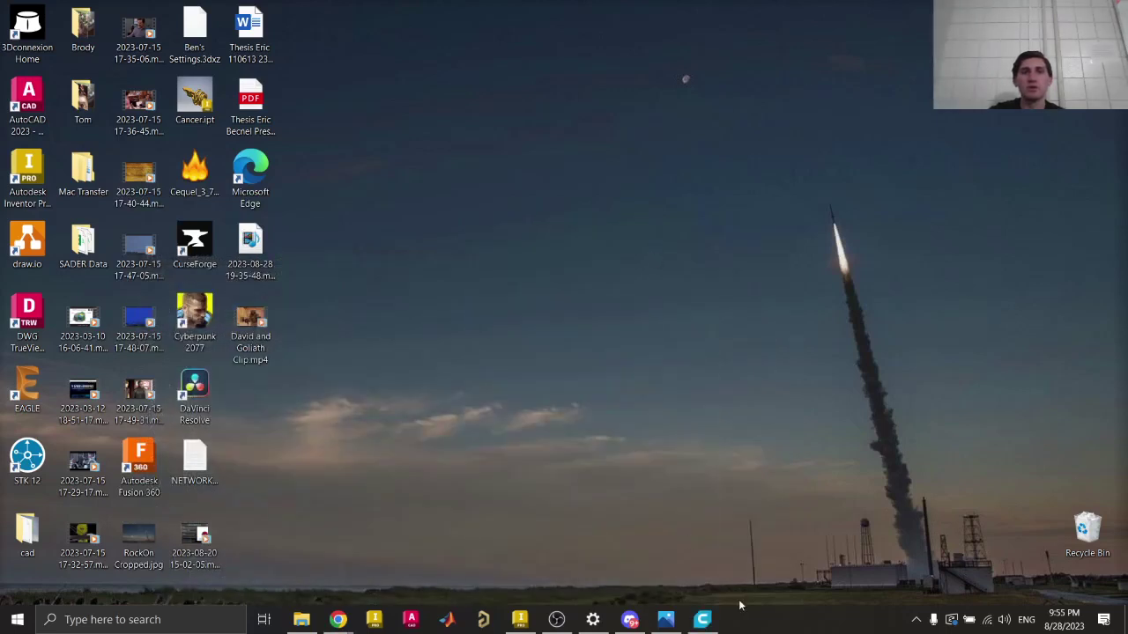
click(702, 619)
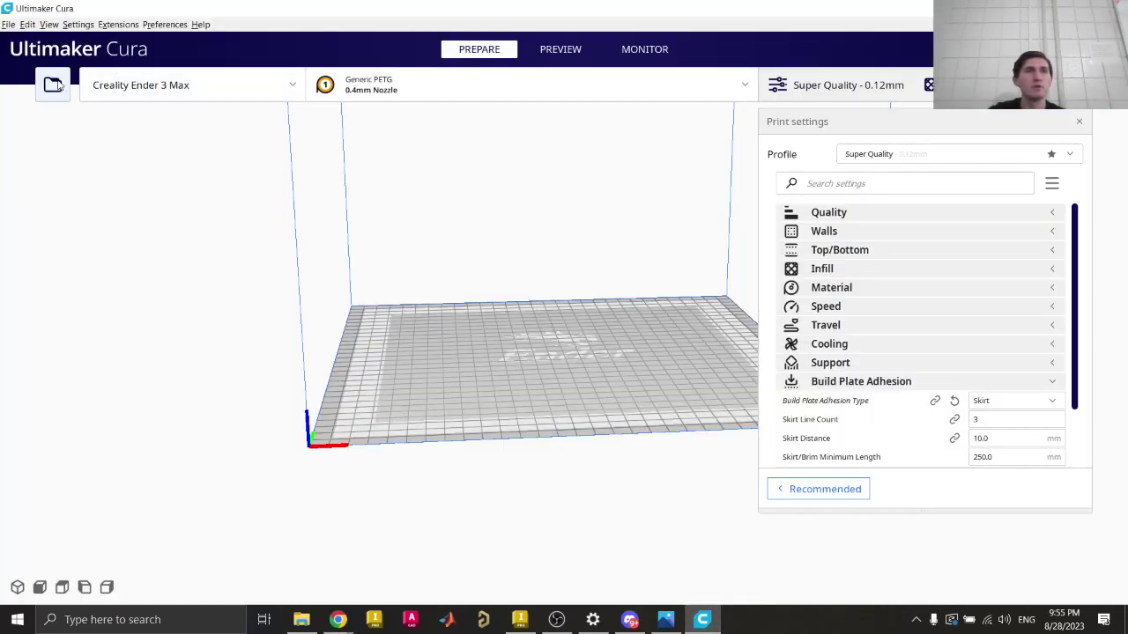
Step: Load Lightsaber Class 1 Body.stl from the Lightsaber Class 1 folder in File Explorer onto Cura's build plate
click(301, 619)
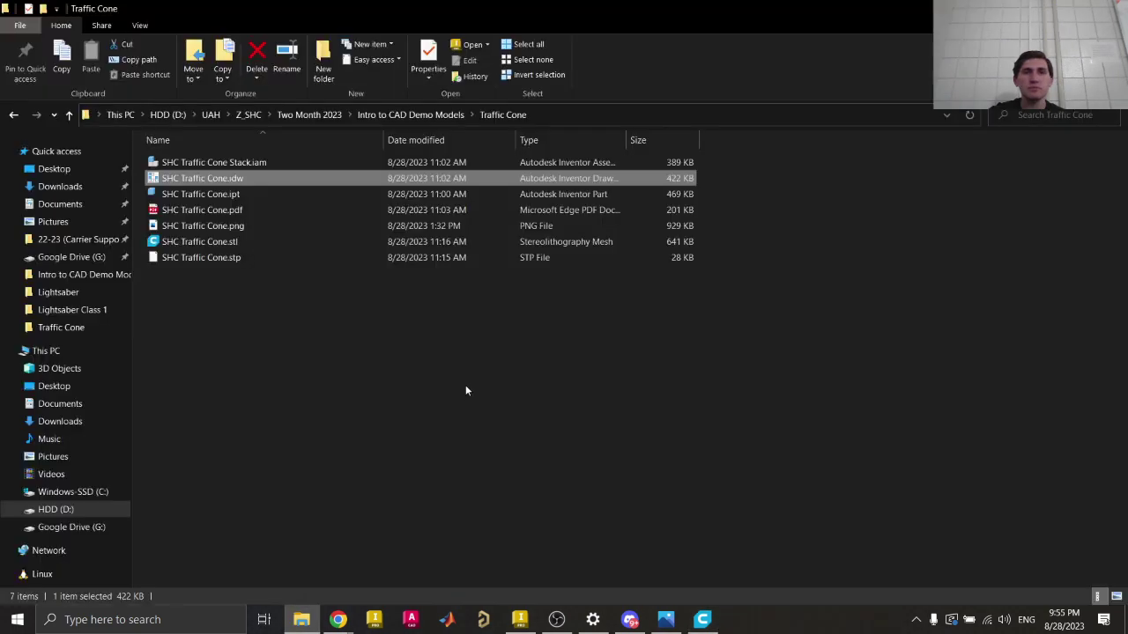
click(394, 121)
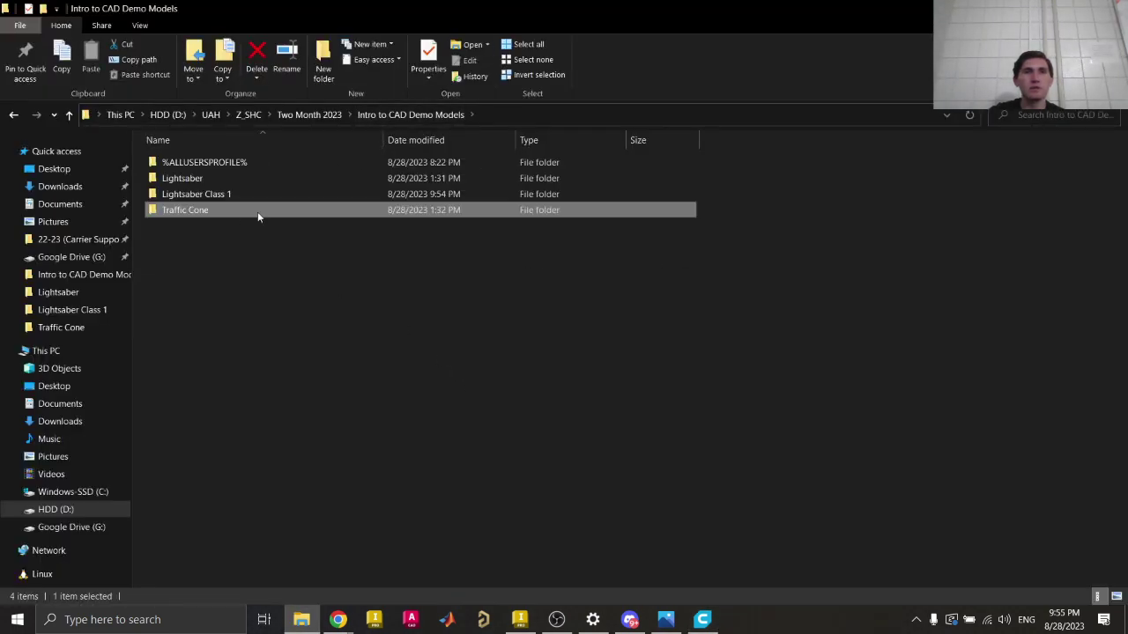
double_click(222, 199)
click(203, 228)
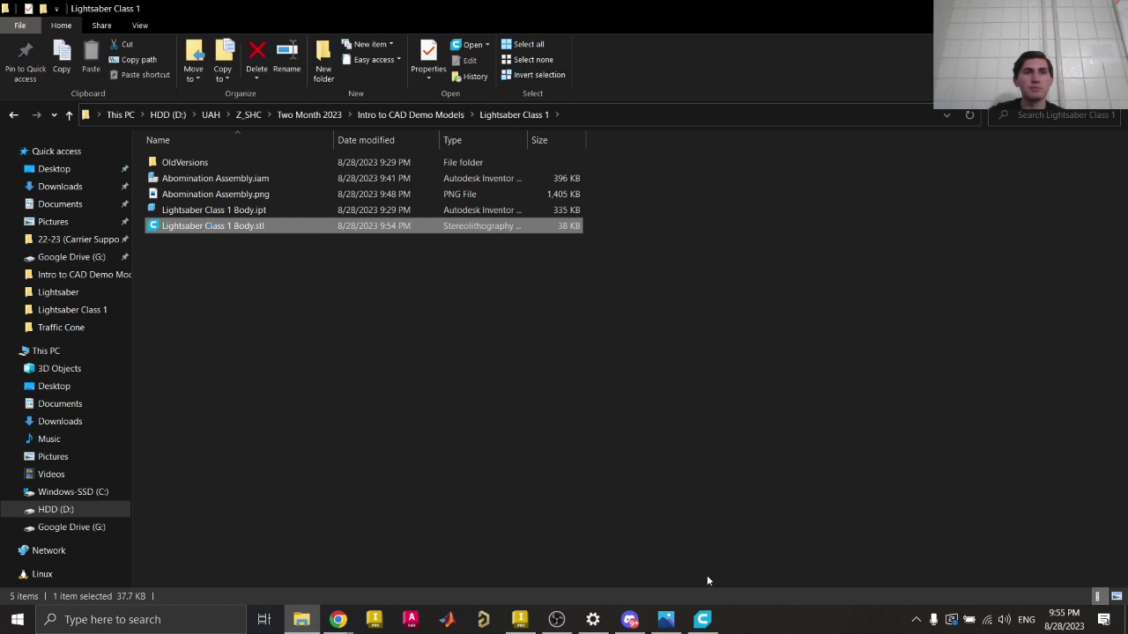
mouse_move(710, 622)
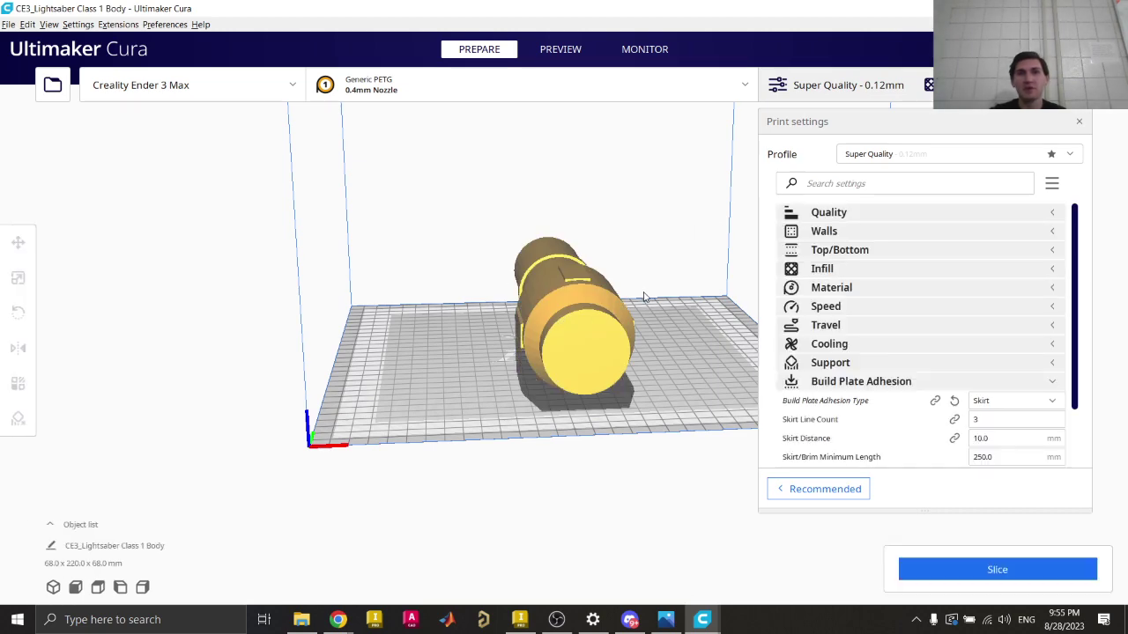
Step: Inspect the faceted surfaces of the lightsaber mesh up close in Cura, and switch back to Inventor
right_drag(644, 297, 703, 342)
scroll(620, 368, up, 5)
scroll(622, 370, up, 2)
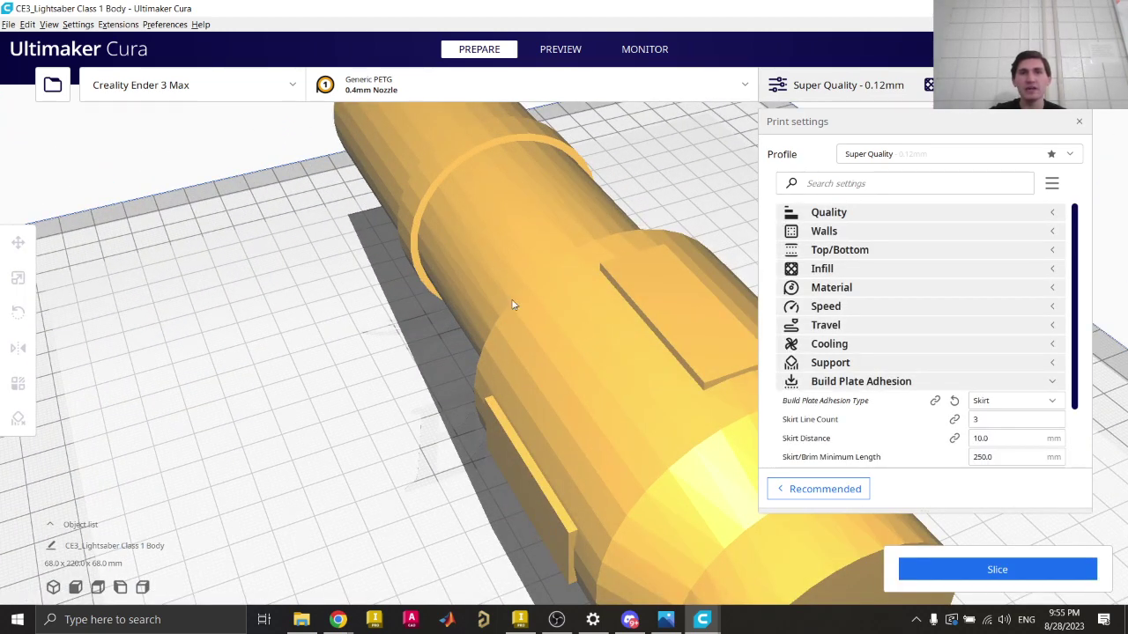
right_drag(643, 511, 440, 366)
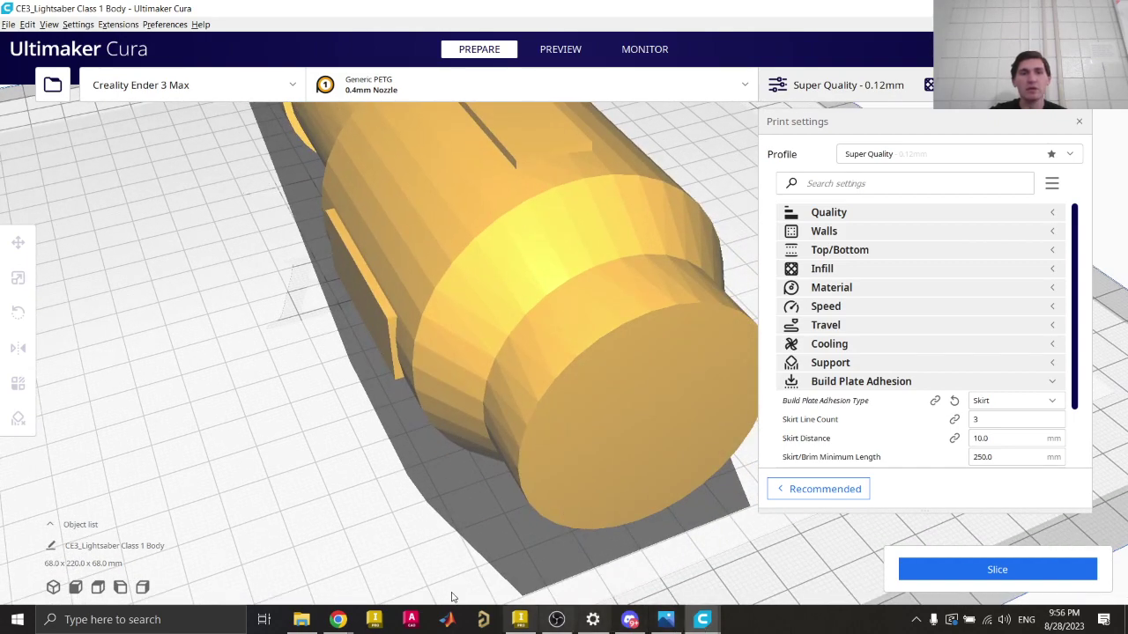
click(520, 619)
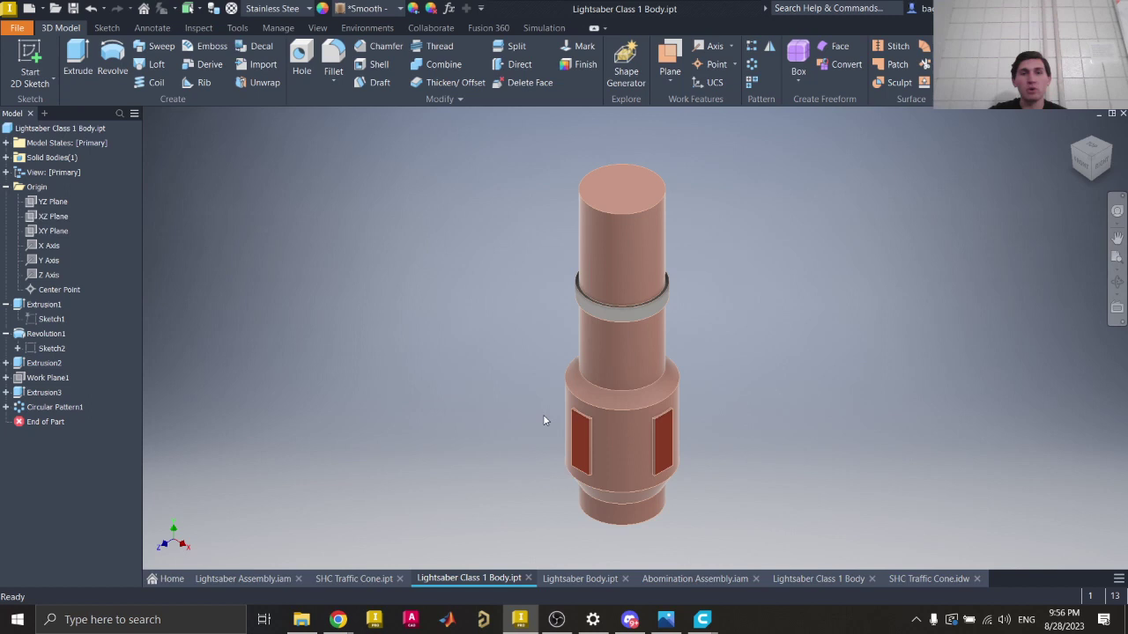
Step: Export the lightsaber body as a binary STL in millimetres at High resolution, replacing Lightsaber Class 1 Body.stl in the Lightsaber Class 1 folder
click(19, 28)
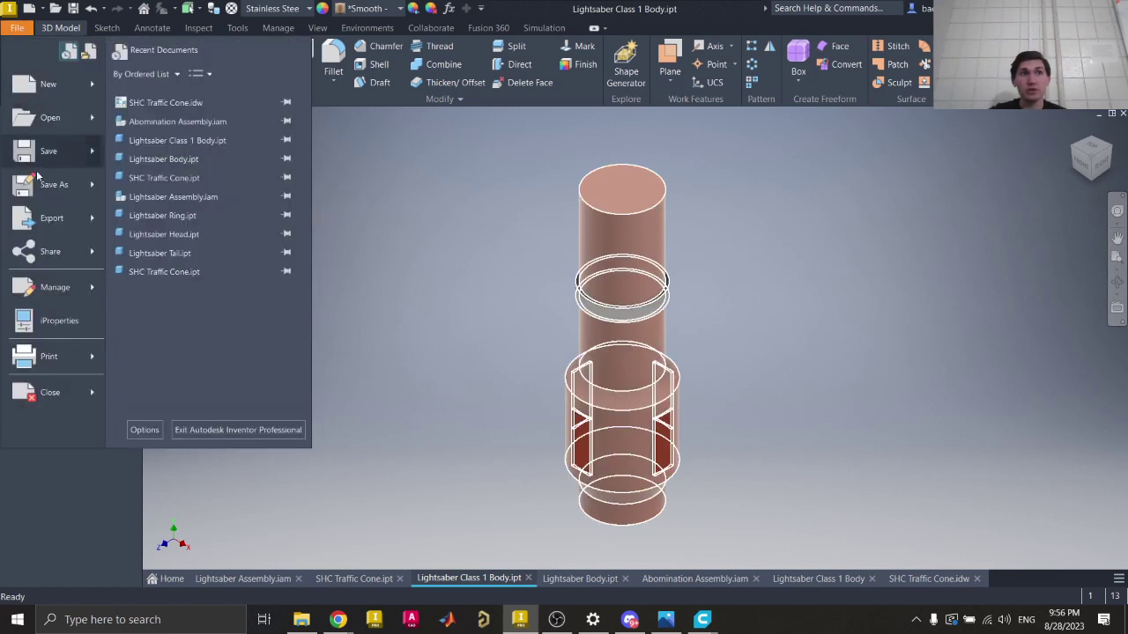
mouse_move(49, 220)
click(192, 214)
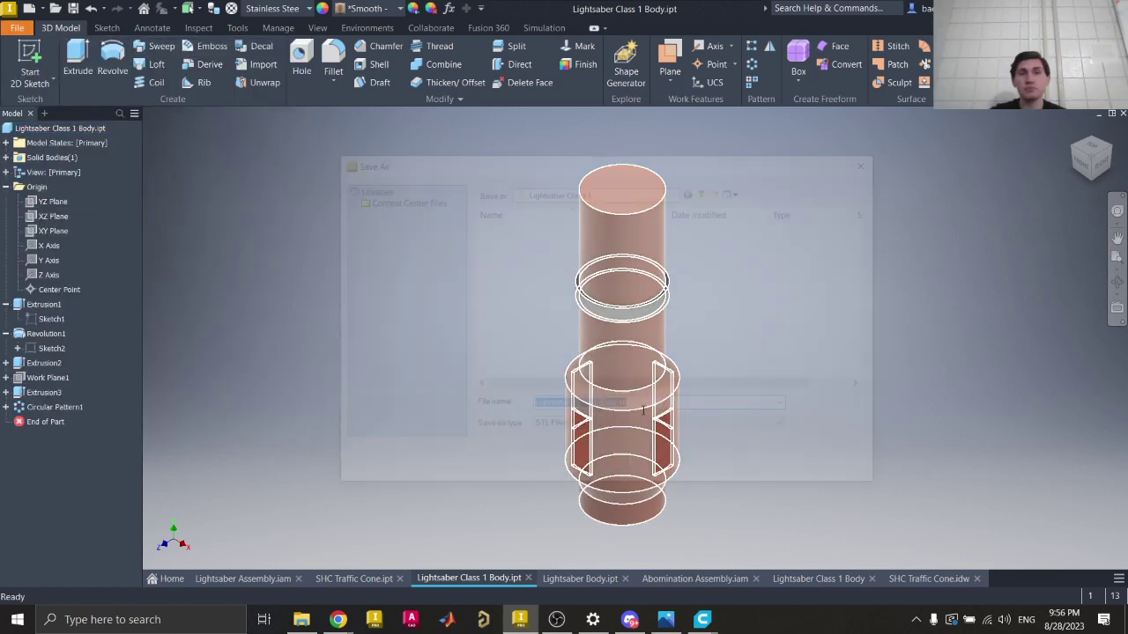
click(708, 469)
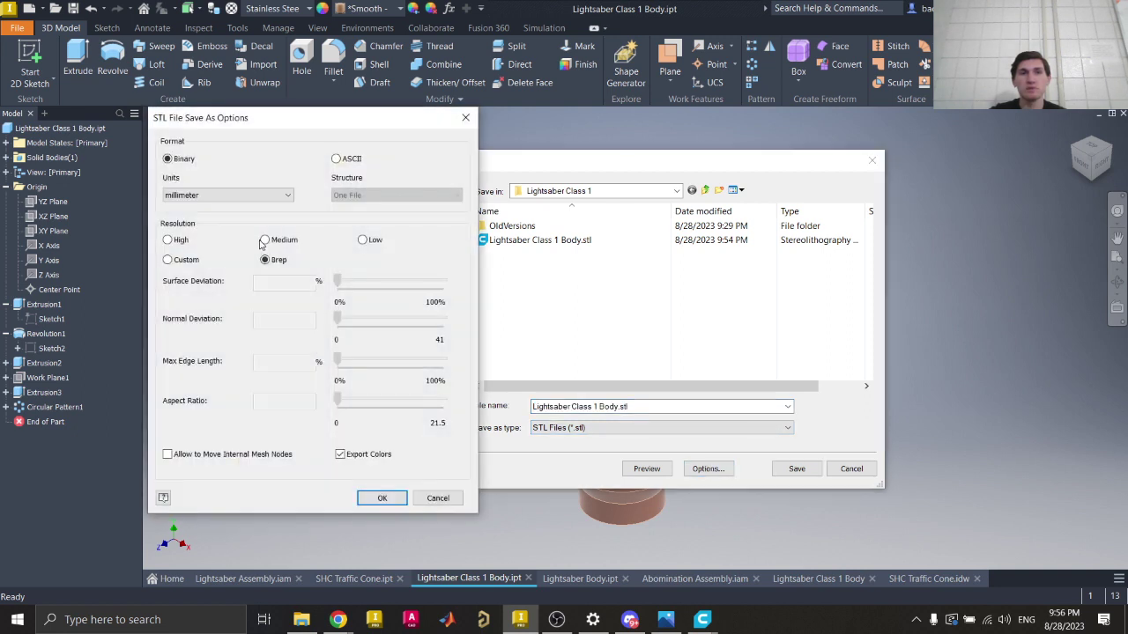
click(167, 241)
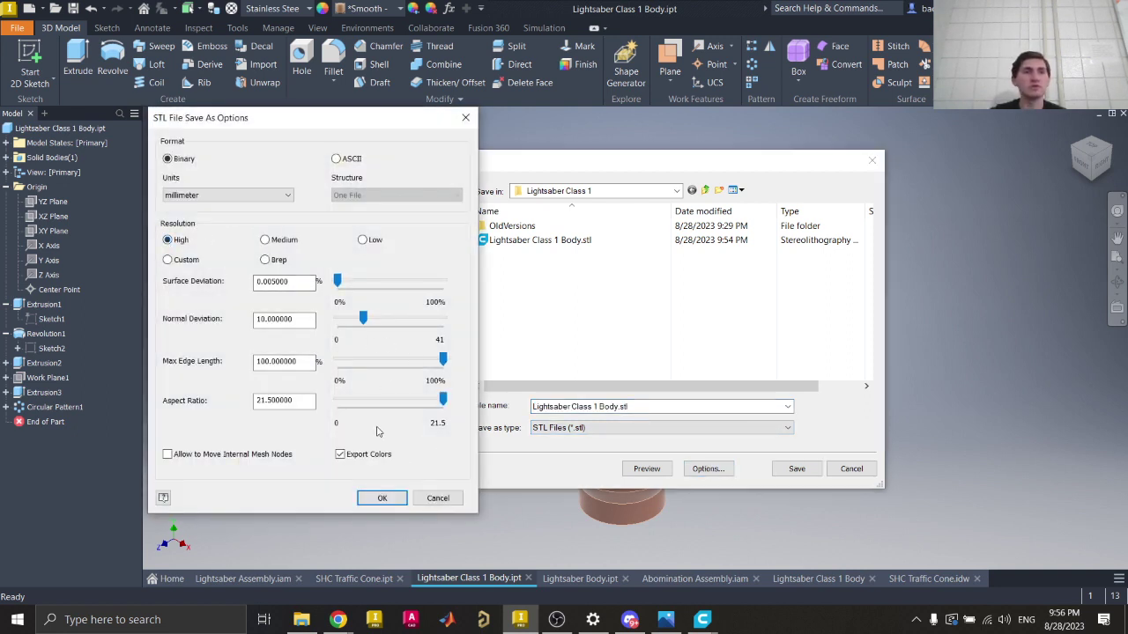
click(375, 499)
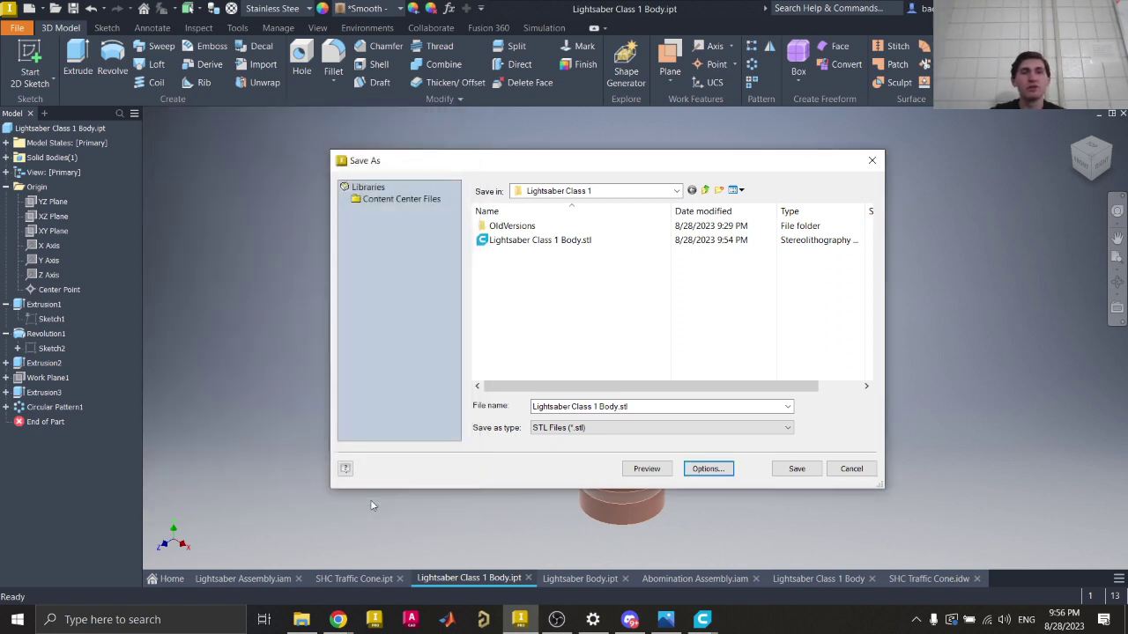
click(777, 469)
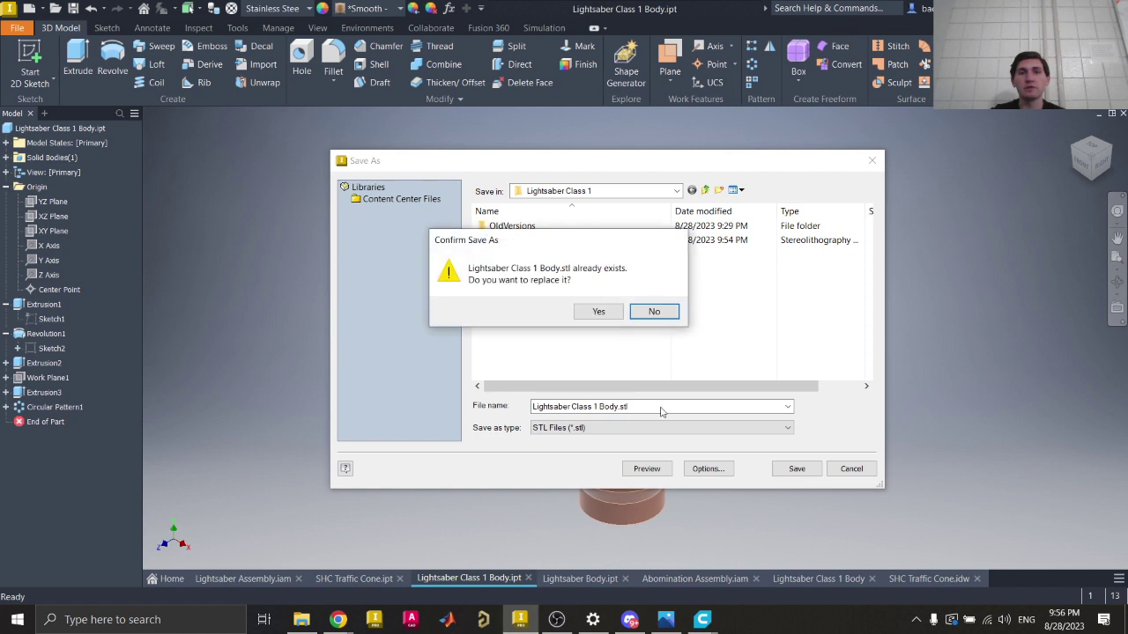
click(583, 315)
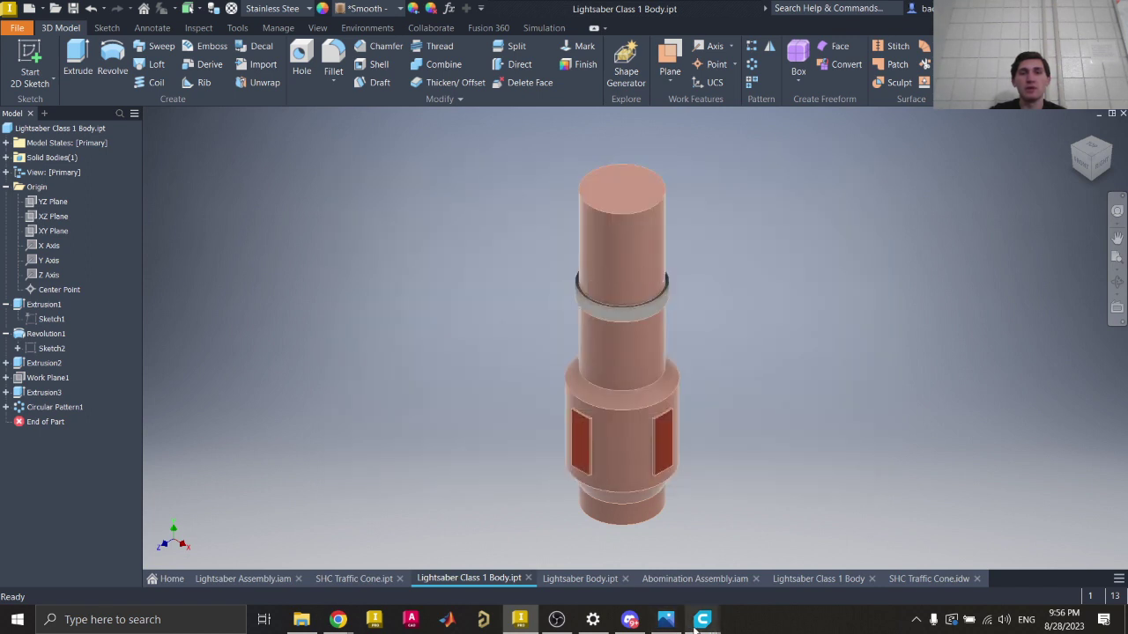
Step: Switch to Ultimaker Cura and open Lightsaber Class 1 Body.stl from the Lightsaber Class 1 folder under Intro to CAD Demo Models
click(851, 511)
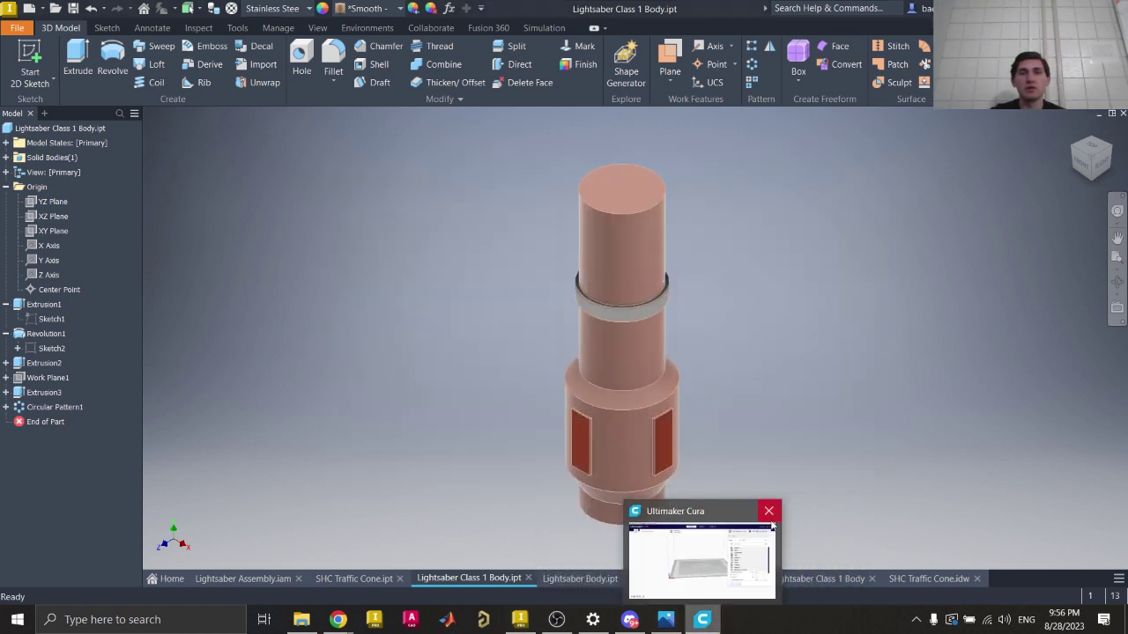
click(731, 525)
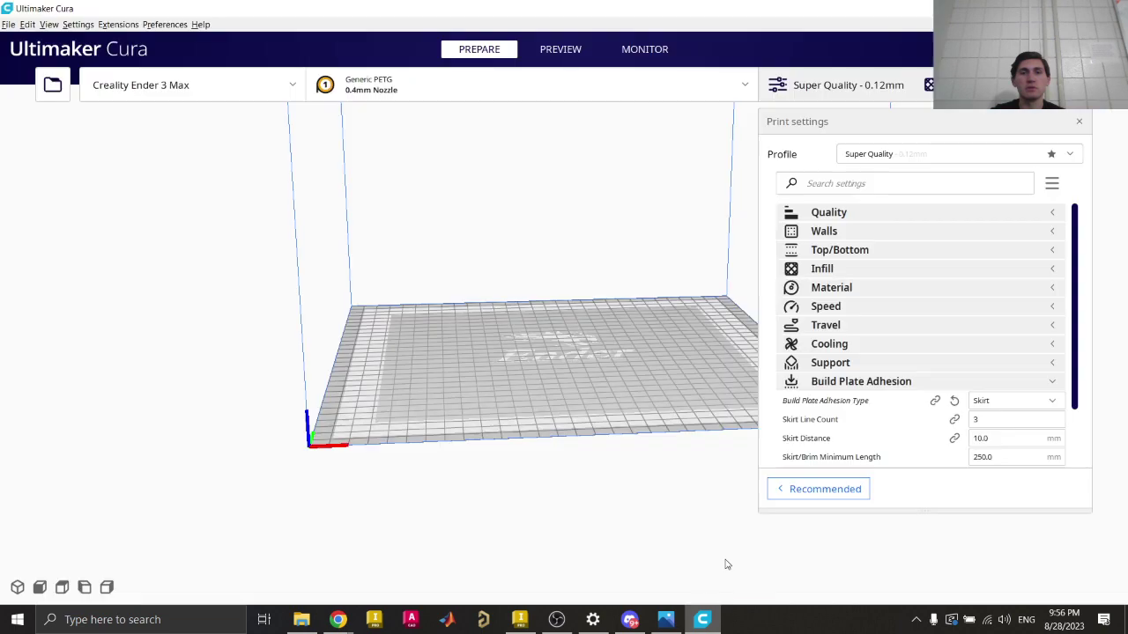
click(53, 86)
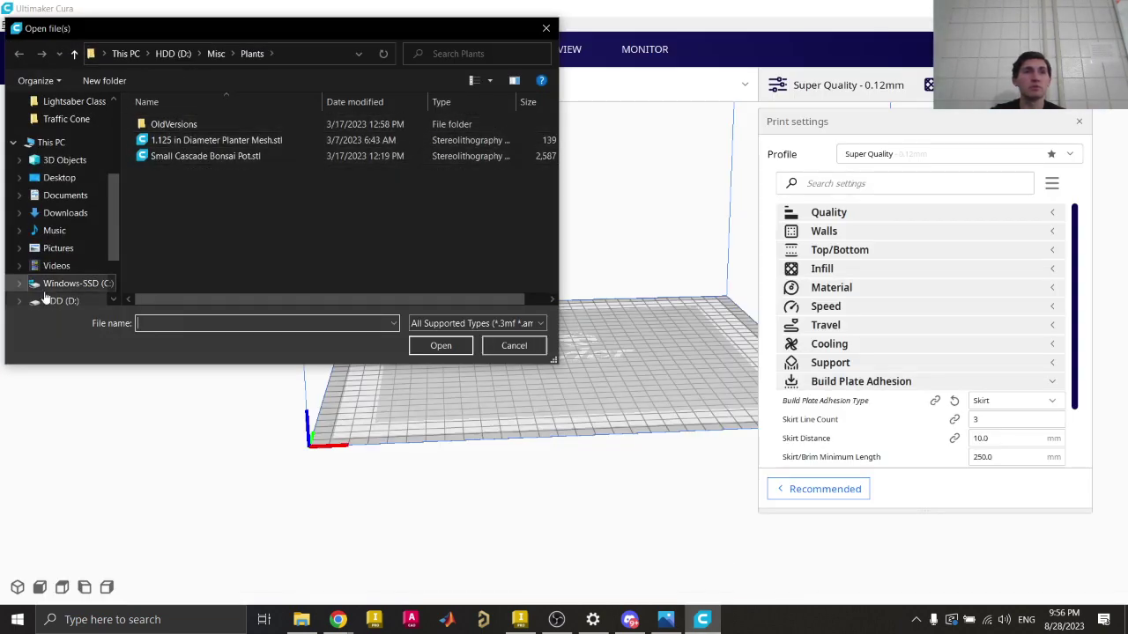
click(61, 265)
double_click(164, 186)
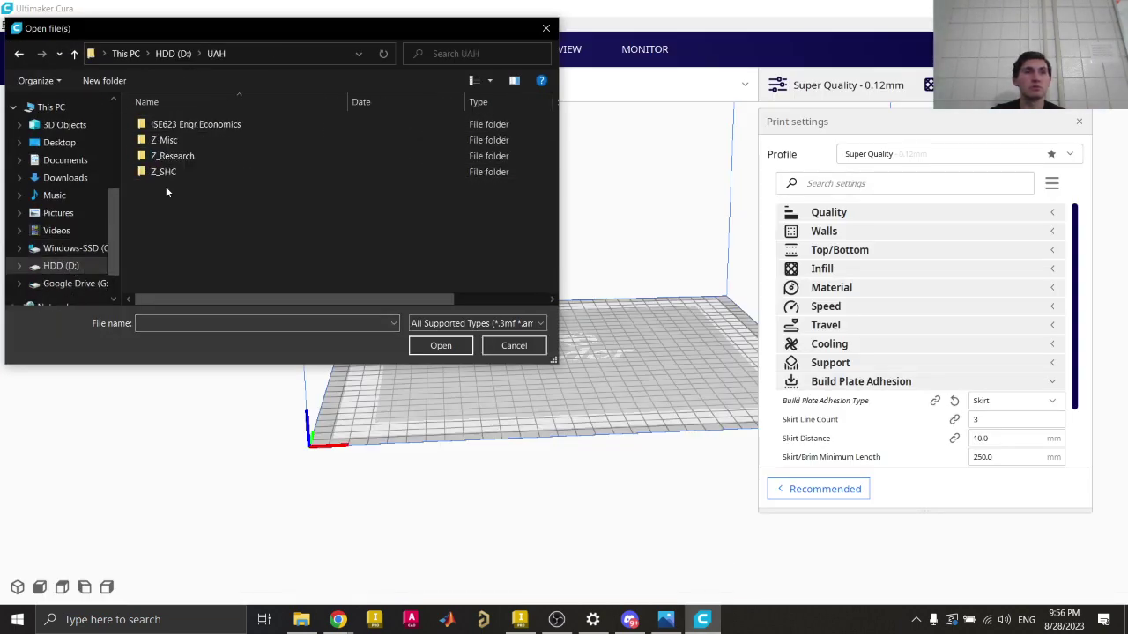
double_click(174, 179)
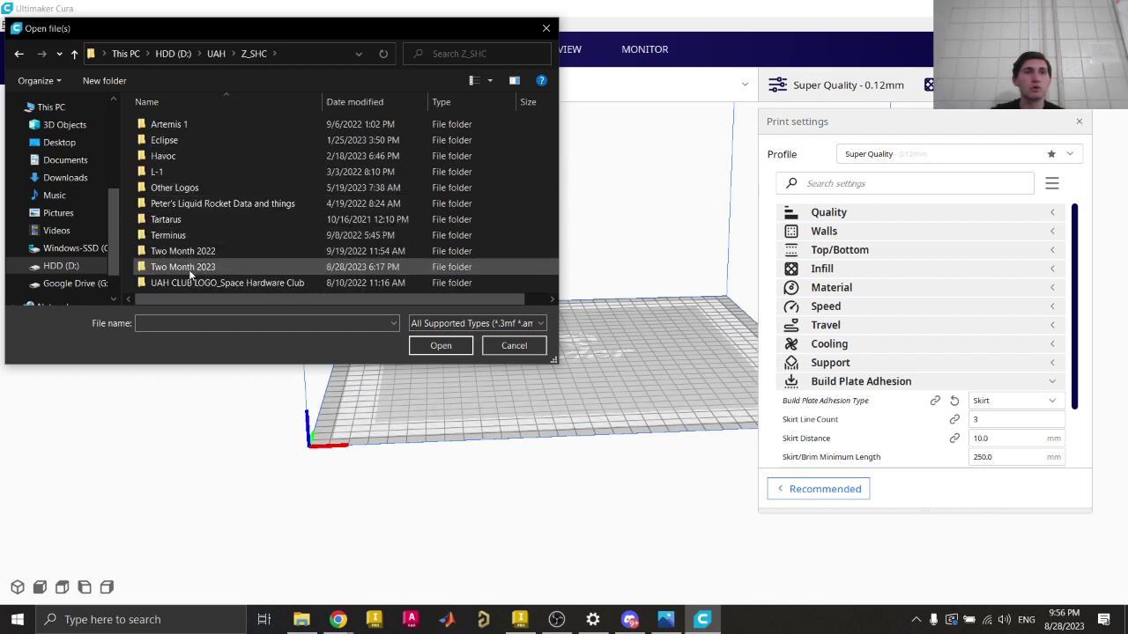
double_click(177, 262)
double_click(192, 125)
double_click(188, 156)
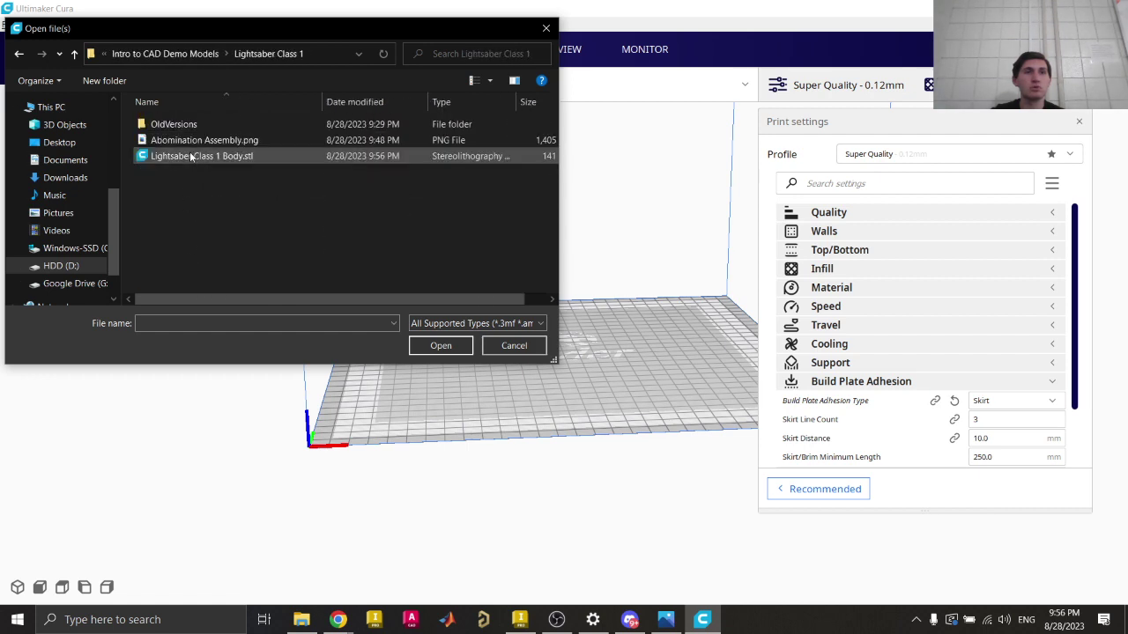
double_click(188, 156)
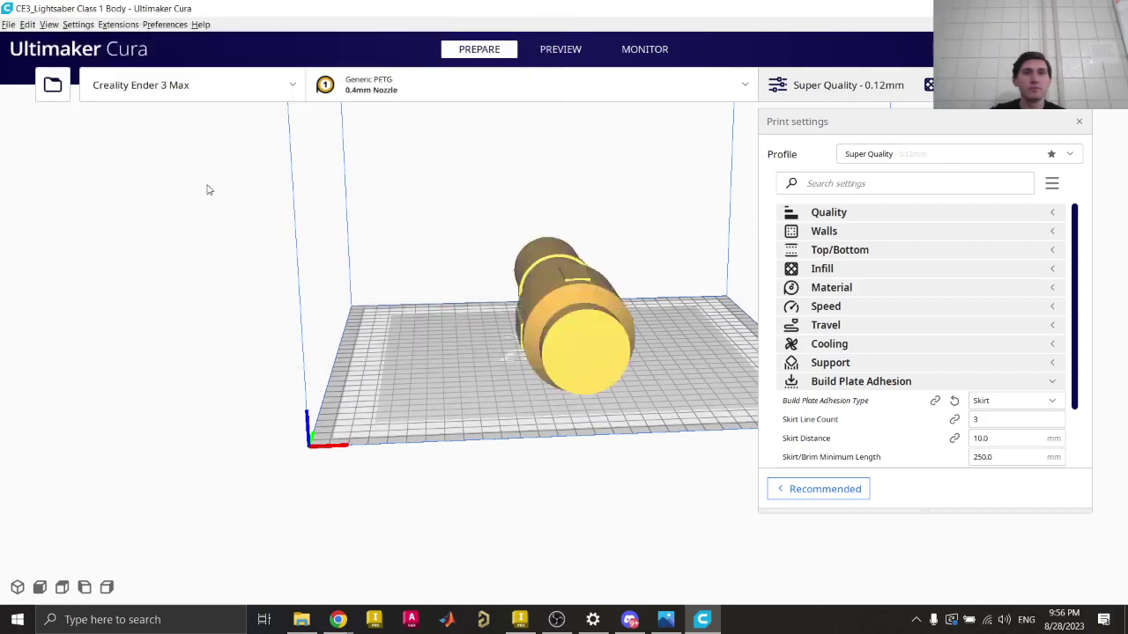
Step: Inspect the surfaces of the re-exported lightsaber mesh up close in Cura, and switch back to Inventor
right_drag(535, 299, 575, 375)
scroll(575, 375, up, 10)
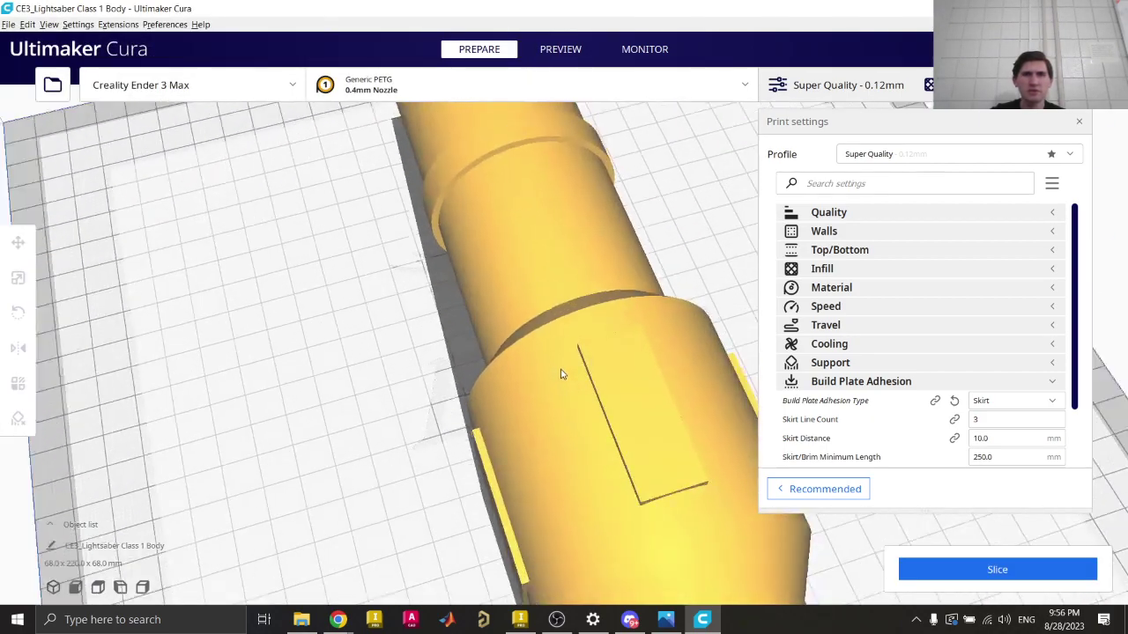
scroll(541, 370, down, 10)
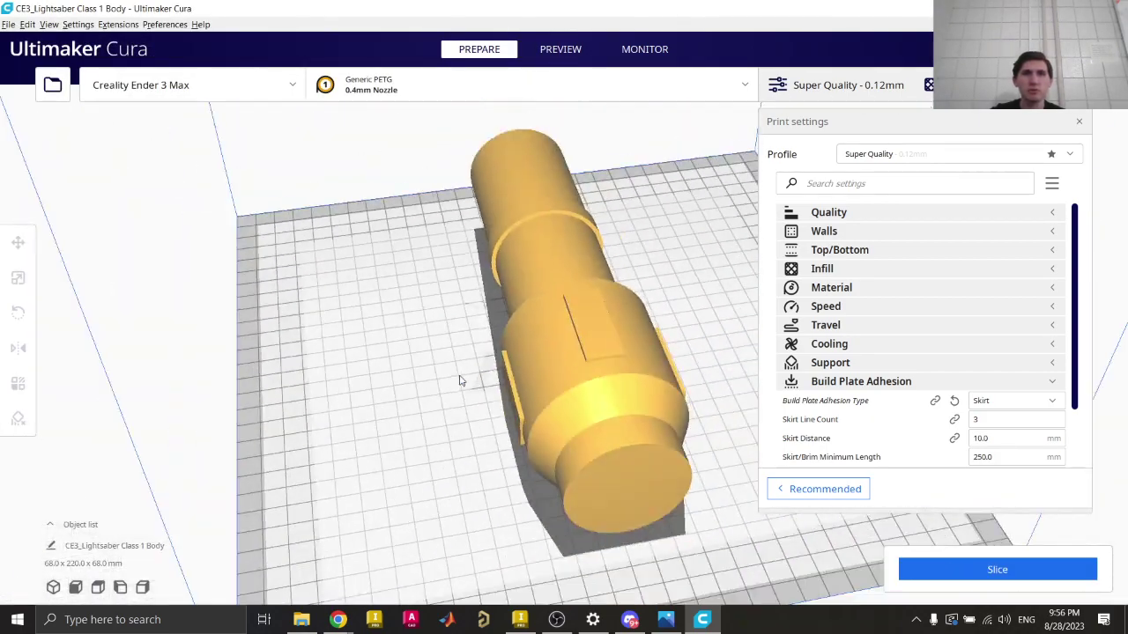
right_drag(631, 395, 604, 460)
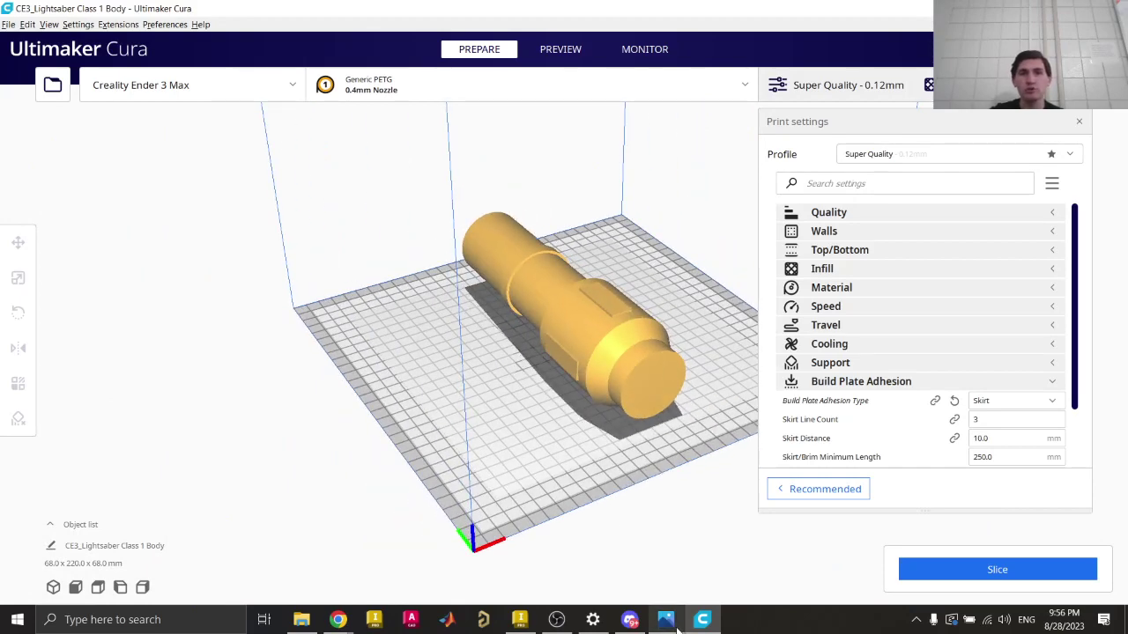
click(520, 619)
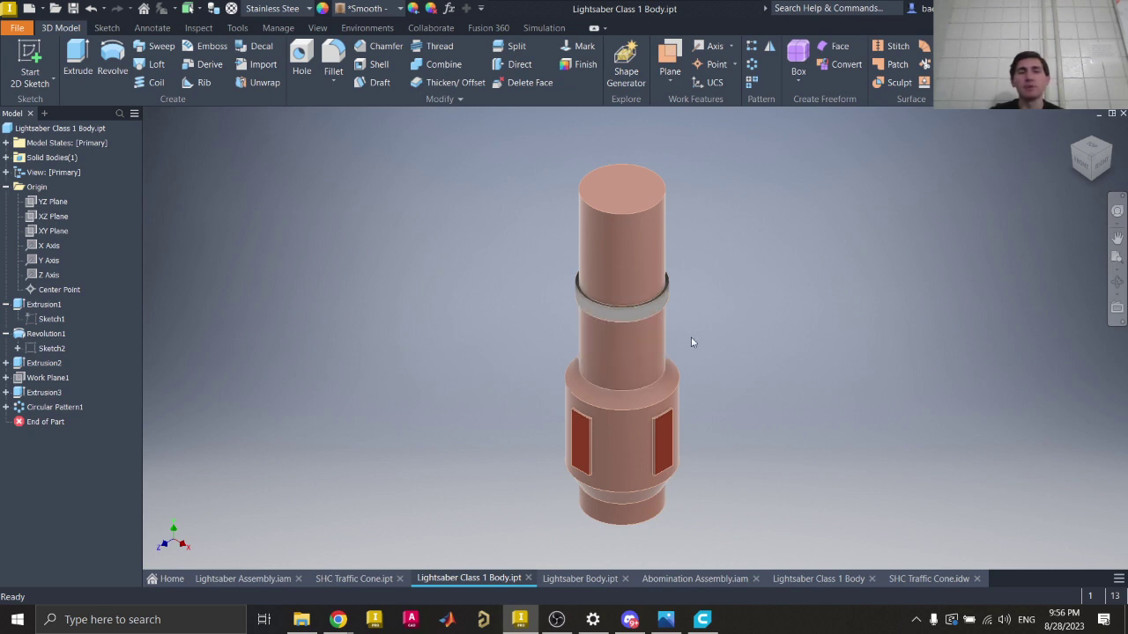
key(ctrl+shift+s)
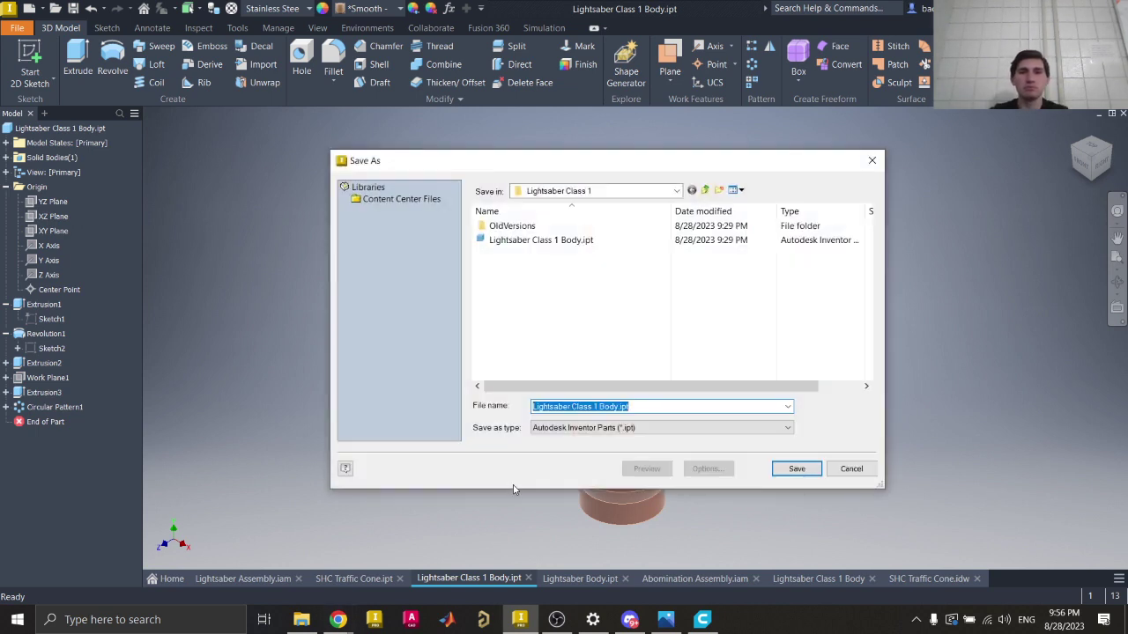
key(Escape)
Step: Switch to the Intro to CAD Class 2023 slides in Chrome and look over the thumbnails of the imports and exports section
mouse_move(337, 620)
click(284, 572)
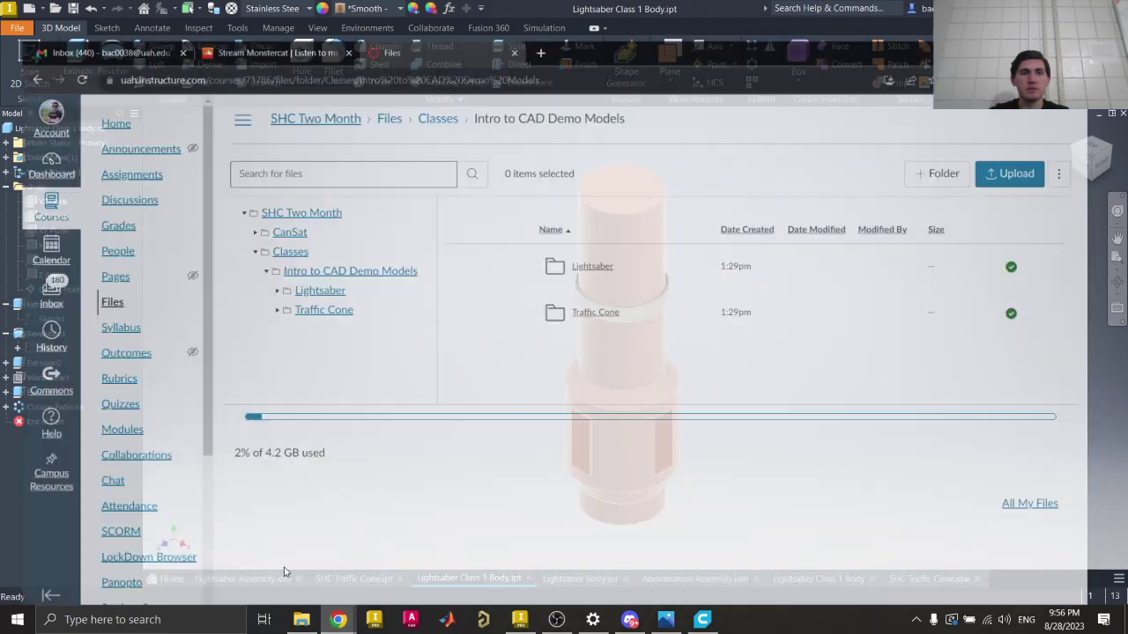
click(420, 549)
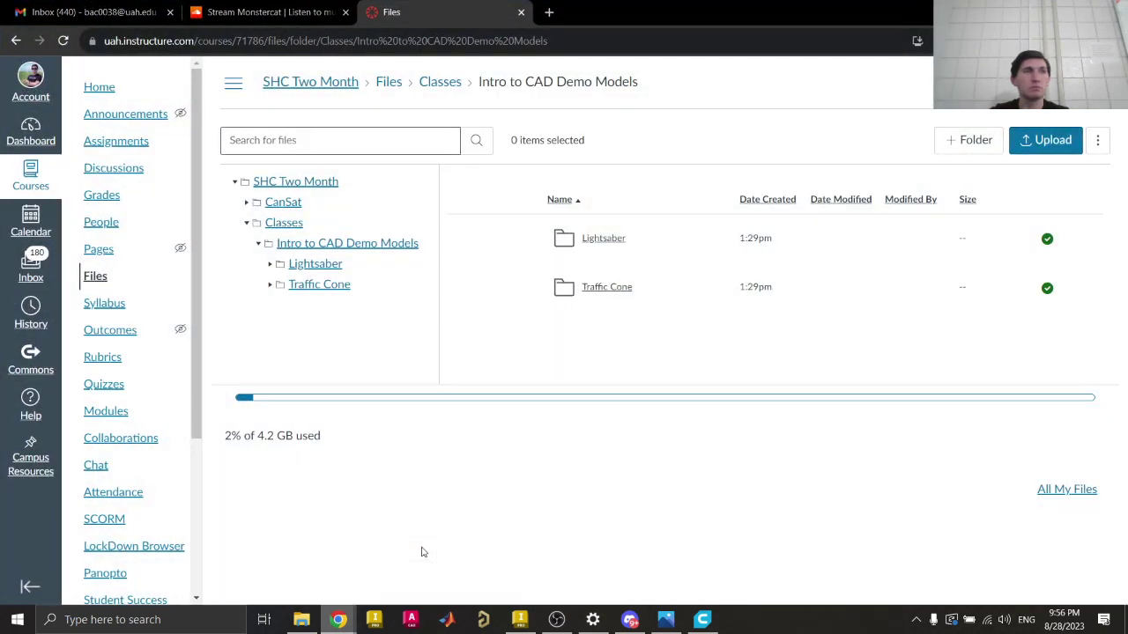
click(88, 13)
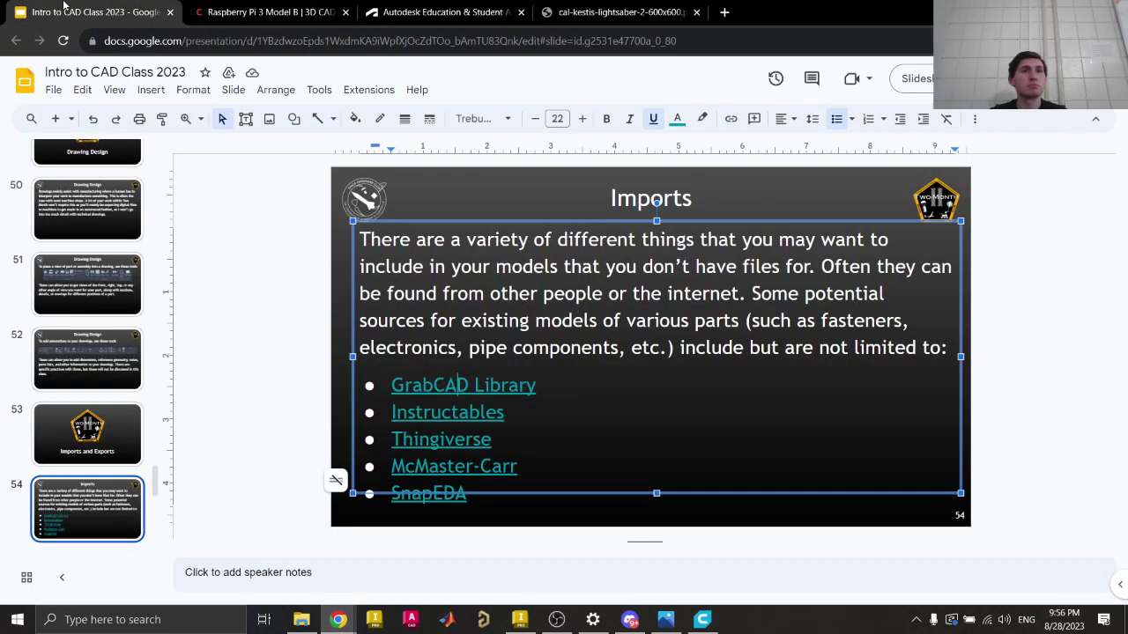
scroll(15, 480, down, 1)
scroll(53, 458, down, 3)
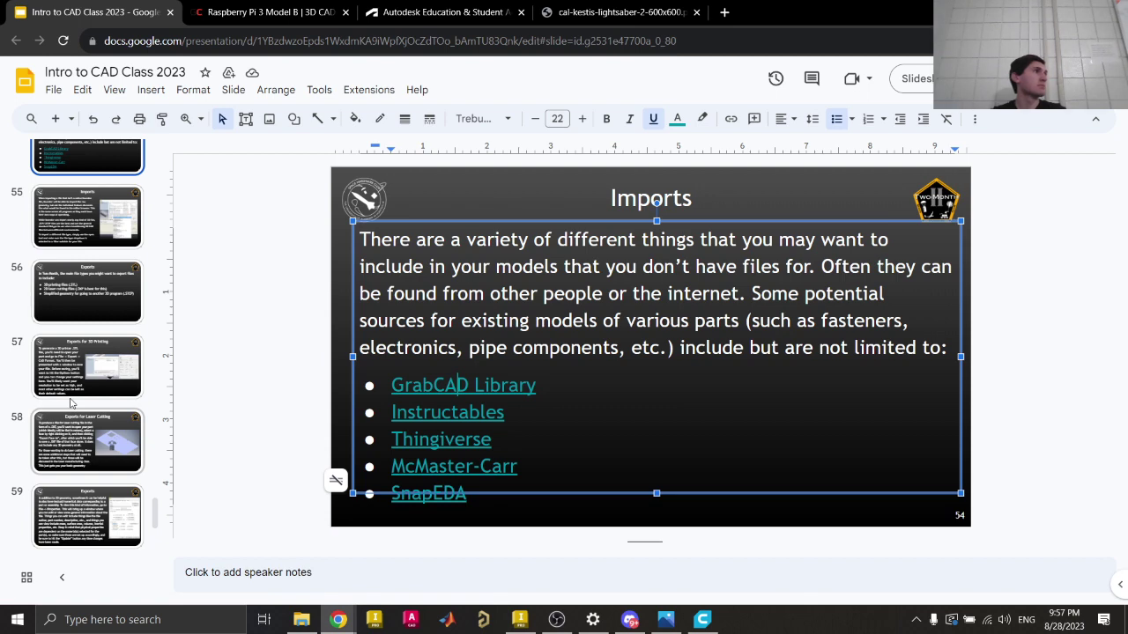
scroll(88, 380, up, 3)
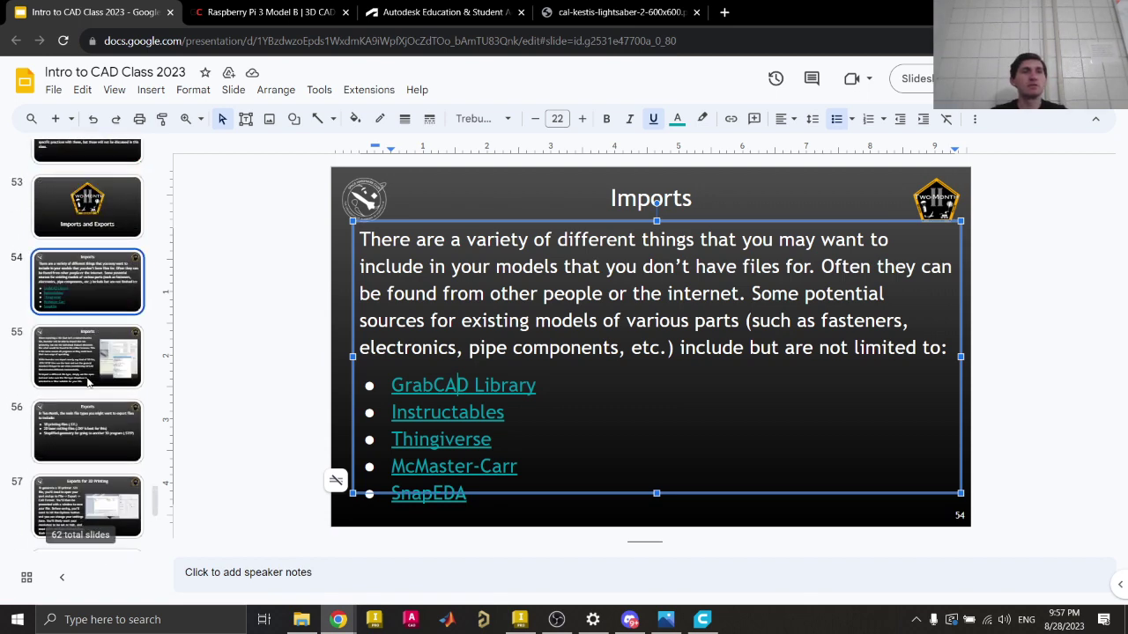
Step: Switch back to Inventor and create a single-point Static Analysis study for the lightsaber body in the Stress Analysis environment
click(519, 619)
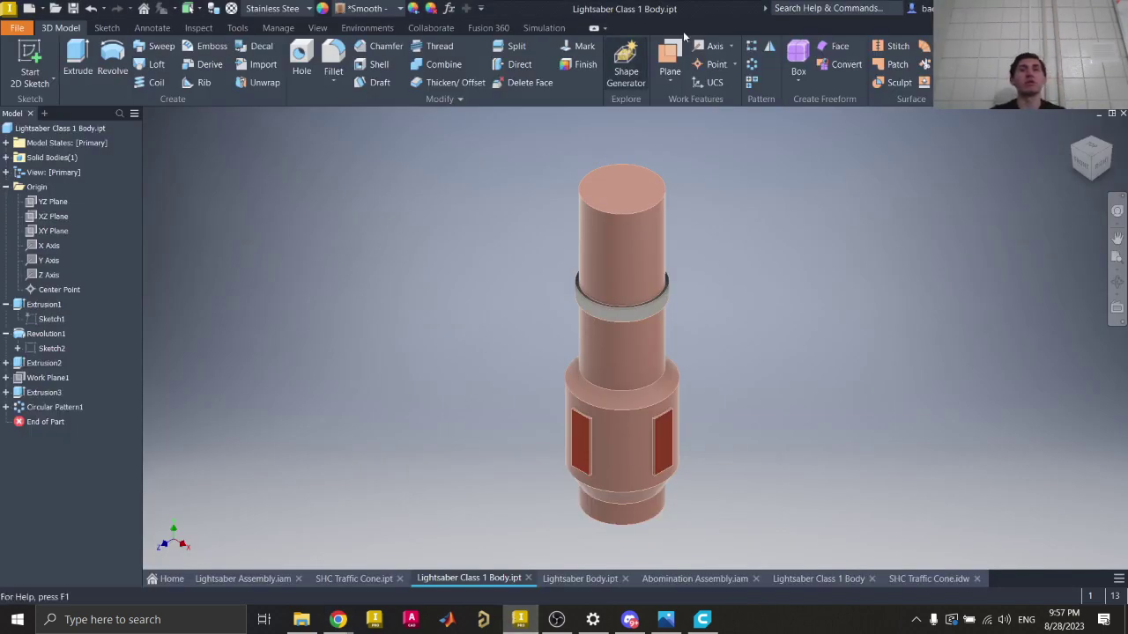
click(367, 27)
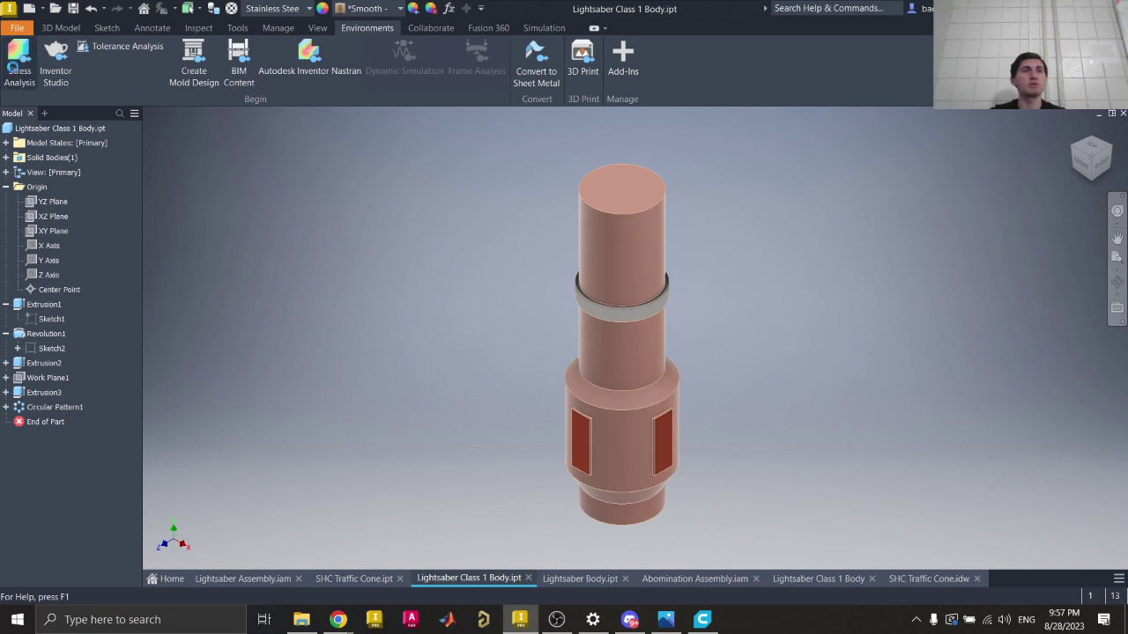
click(14, 72)
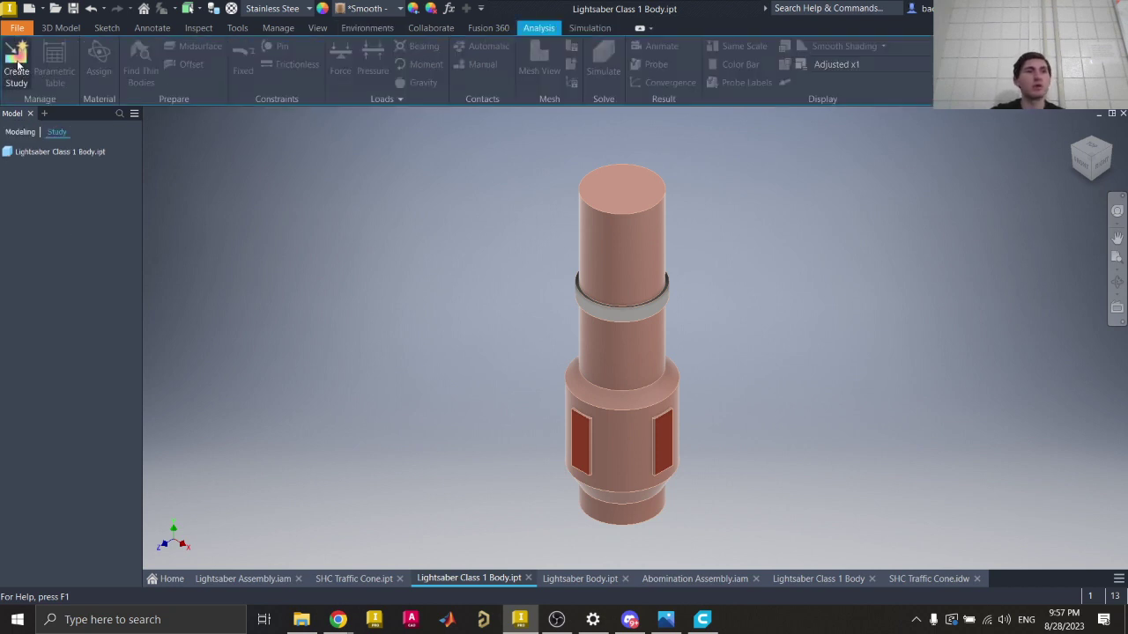
click(16, 66)
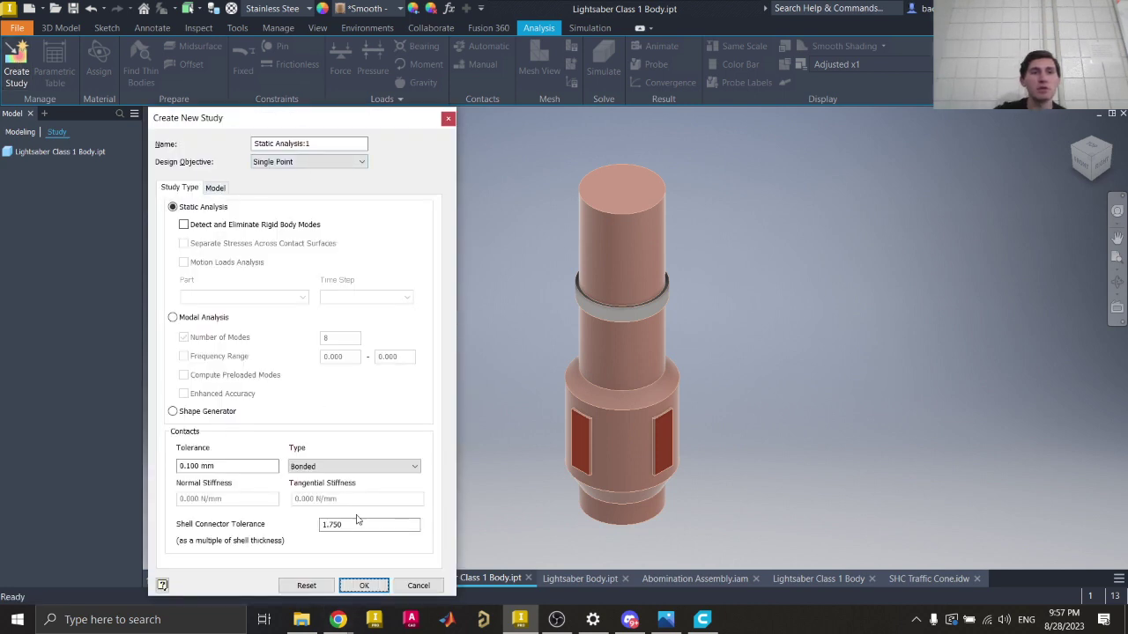
click(357, 585)
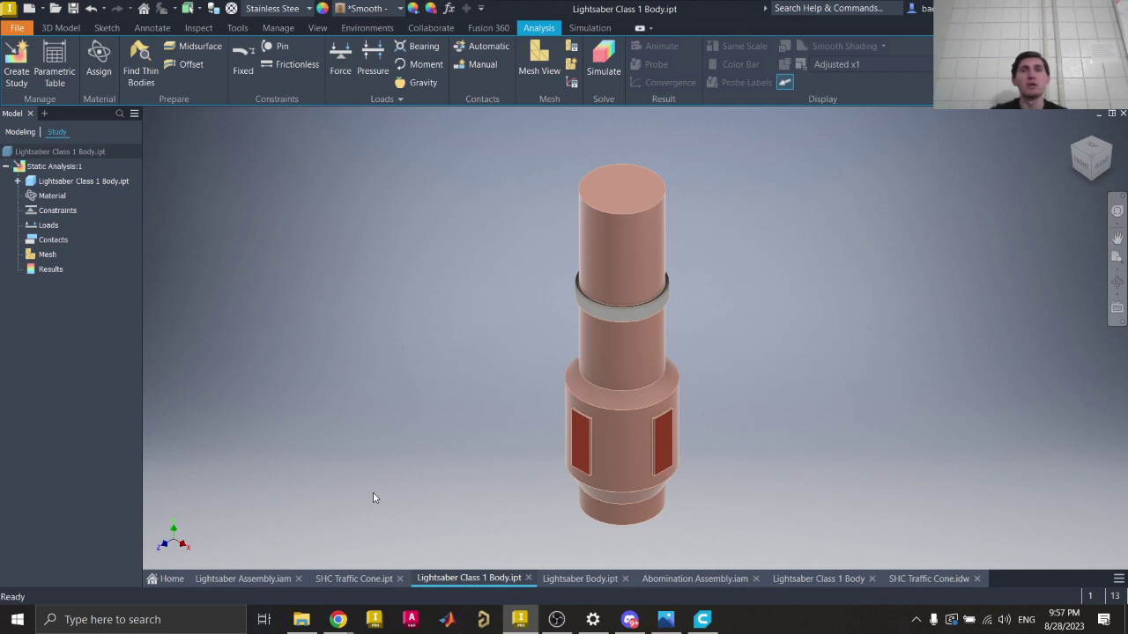
Step: Apply a fixed constraint to the bottom circular face of the lightsaber body, and return to the home view
click(243, 62)
click(1091, 166)
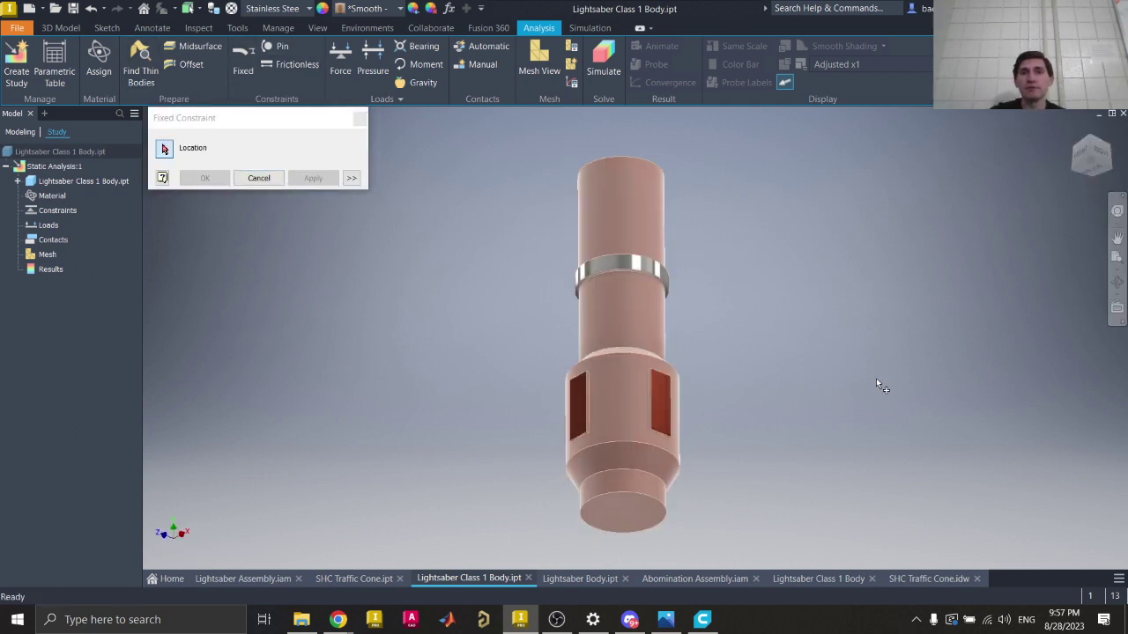
click(608, 513)
click(309, 180)
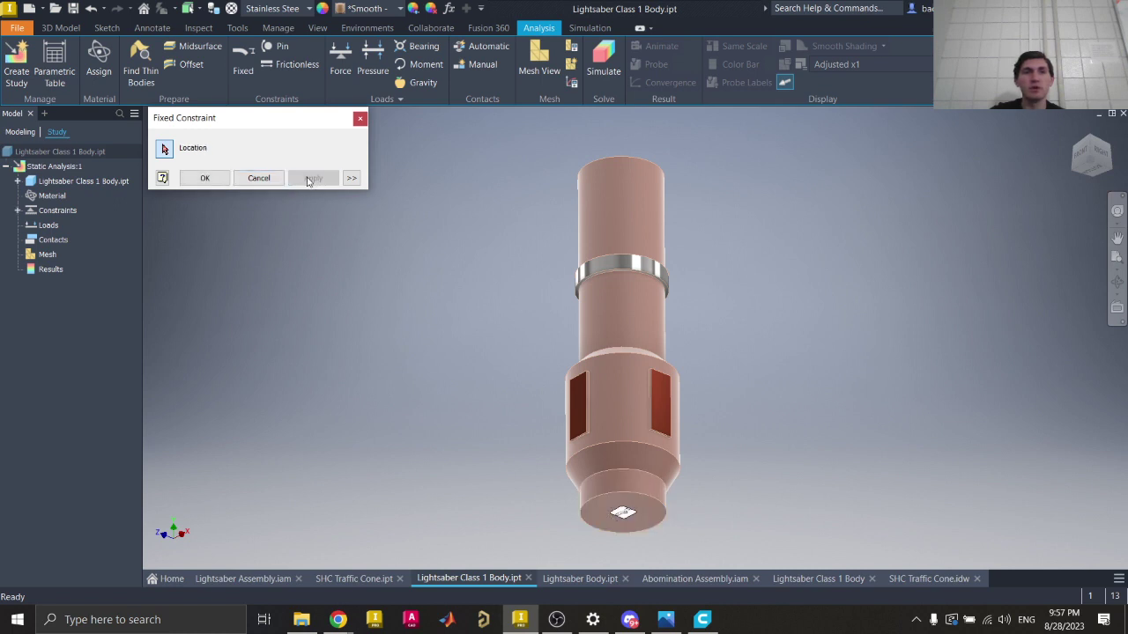
click(1073, 134)
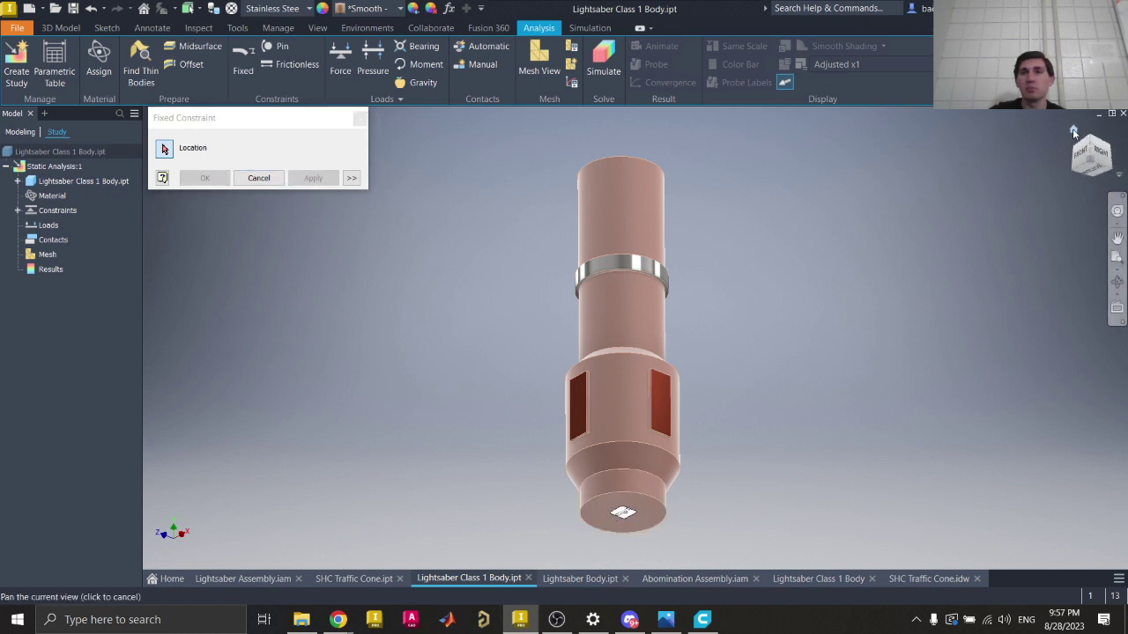
click(360, 118)
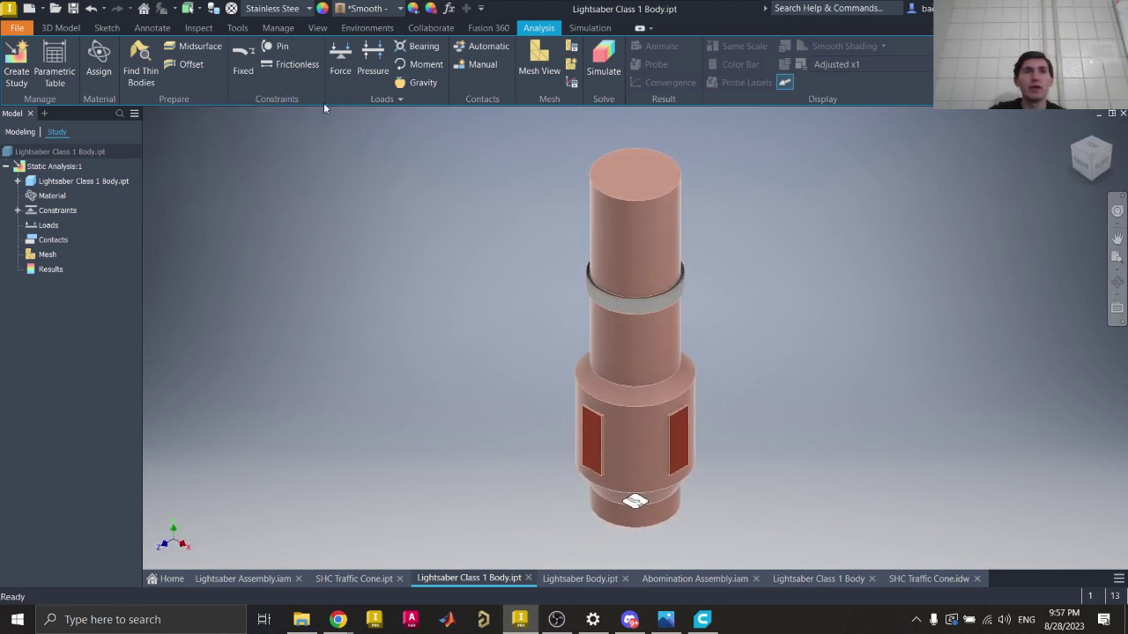
Step: Apply a 1000 N force load to the top circular face of the lightsaber body
click(339, 60)
click(653, 180)
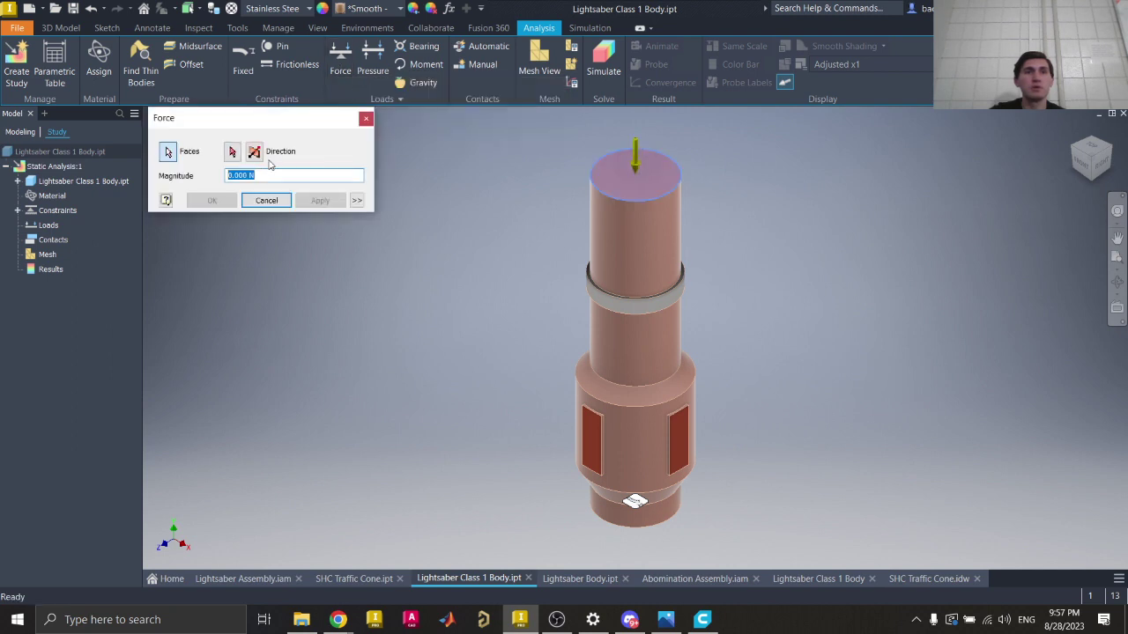
click(244, 175)
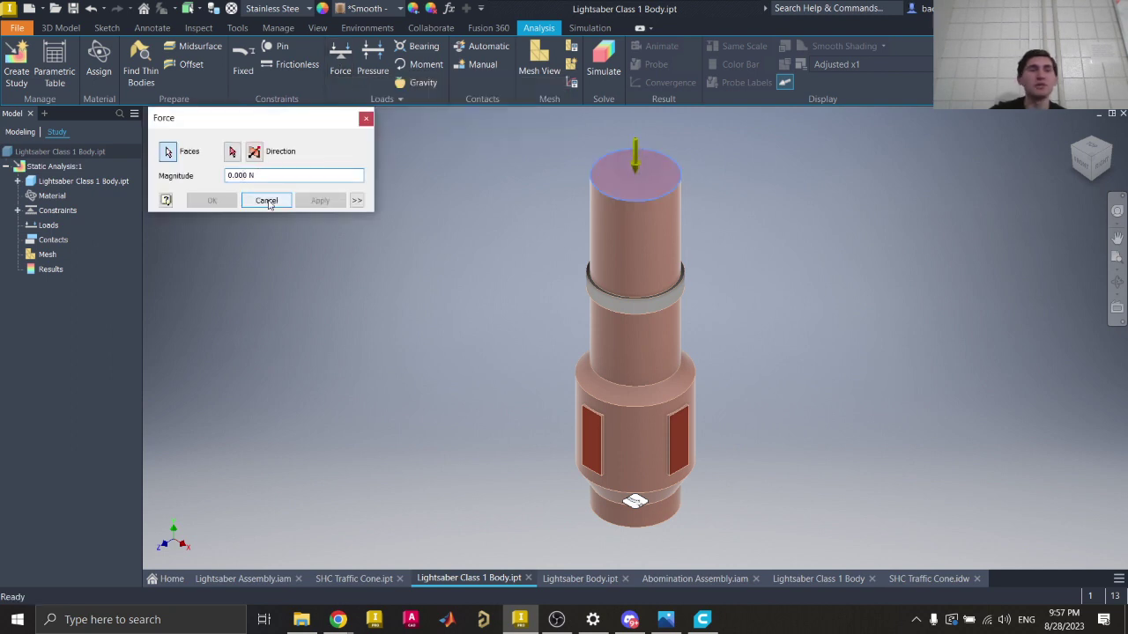
text(1000)
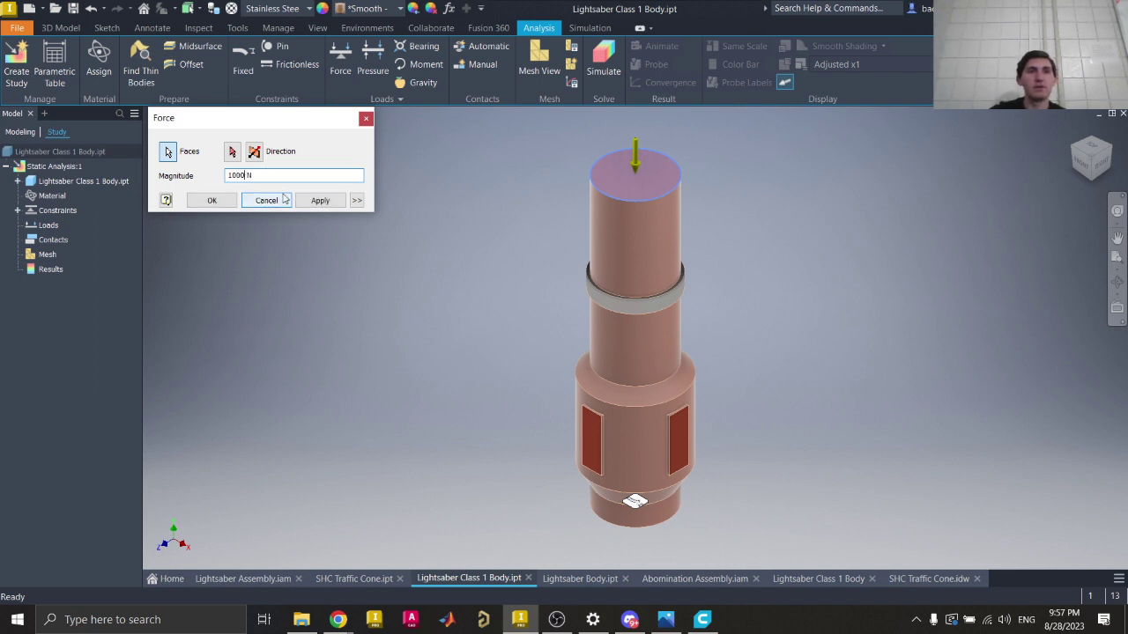
click(323, 201)
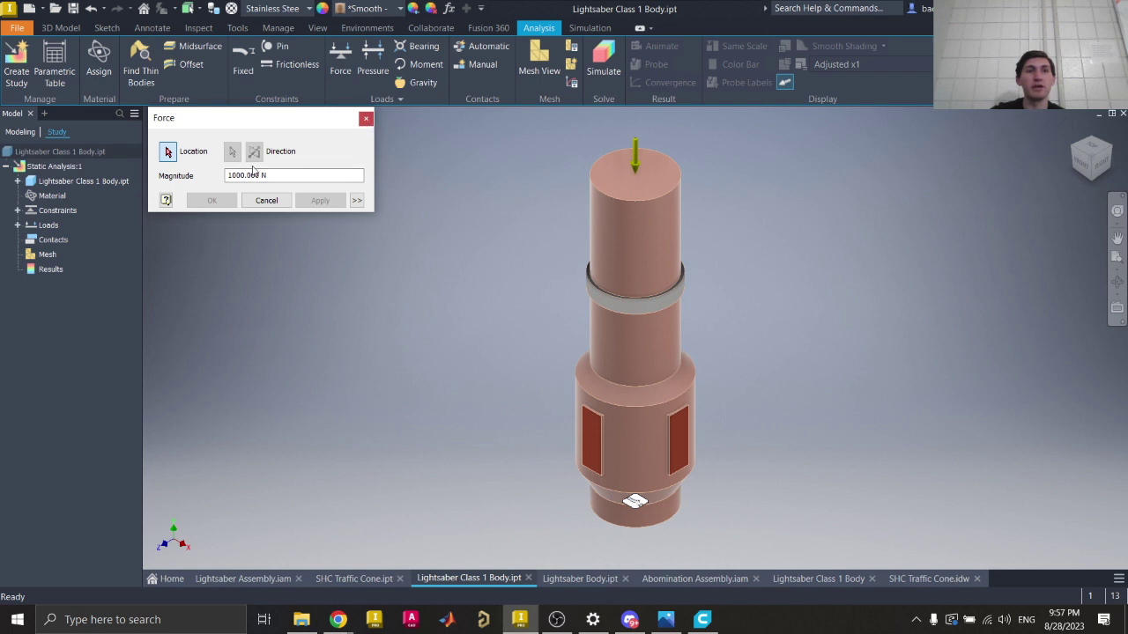
click(366, 118)
Step: Edit the force load on the top face and set its magnitude to 15000 N
click(17, 225)
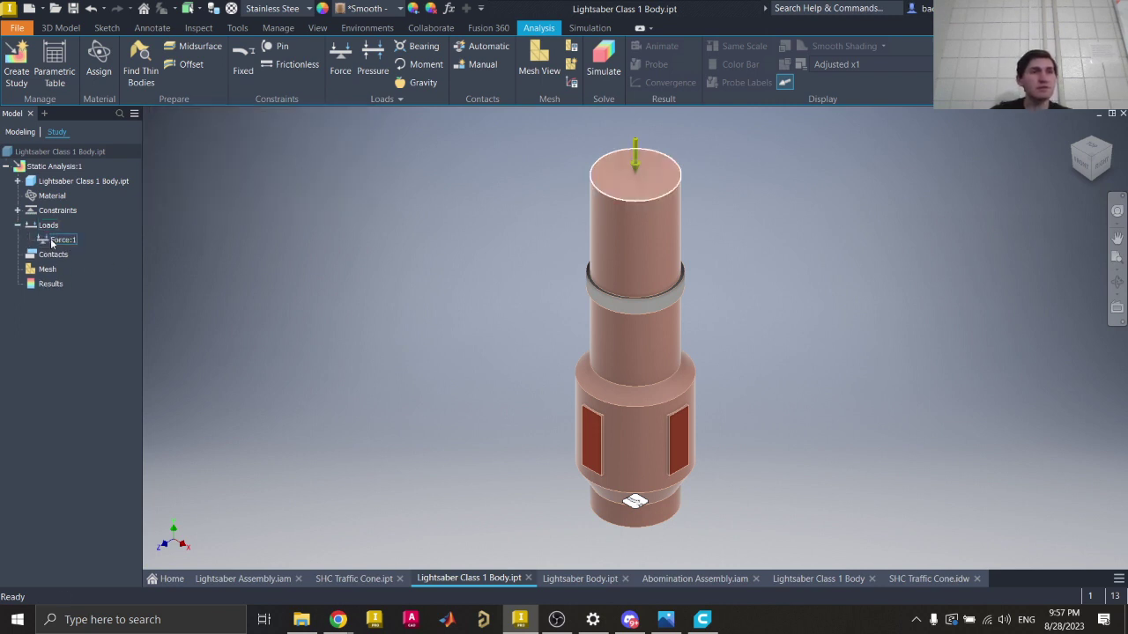
click(54, 241)
double_click(57, 241)
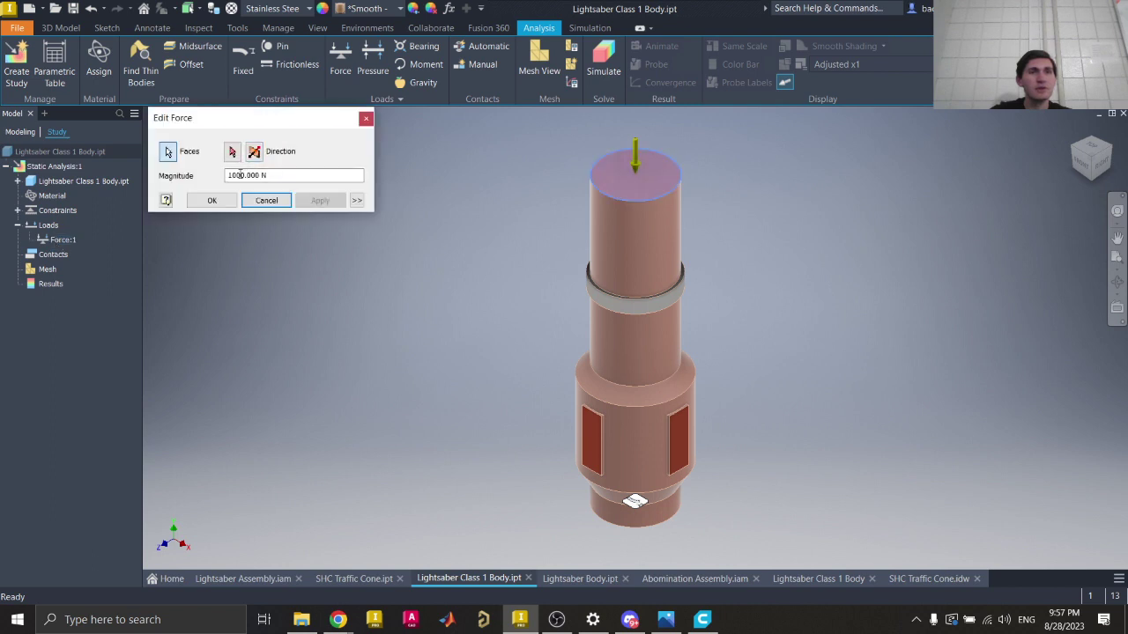
double_click(238, 175)
click(230, 175)
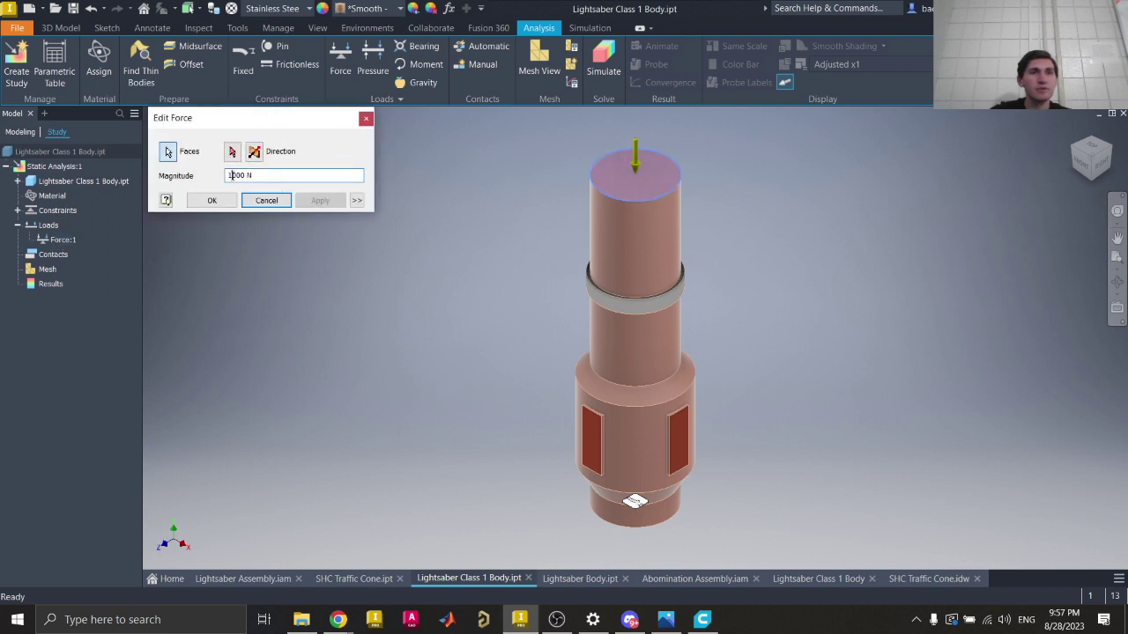
text(5)
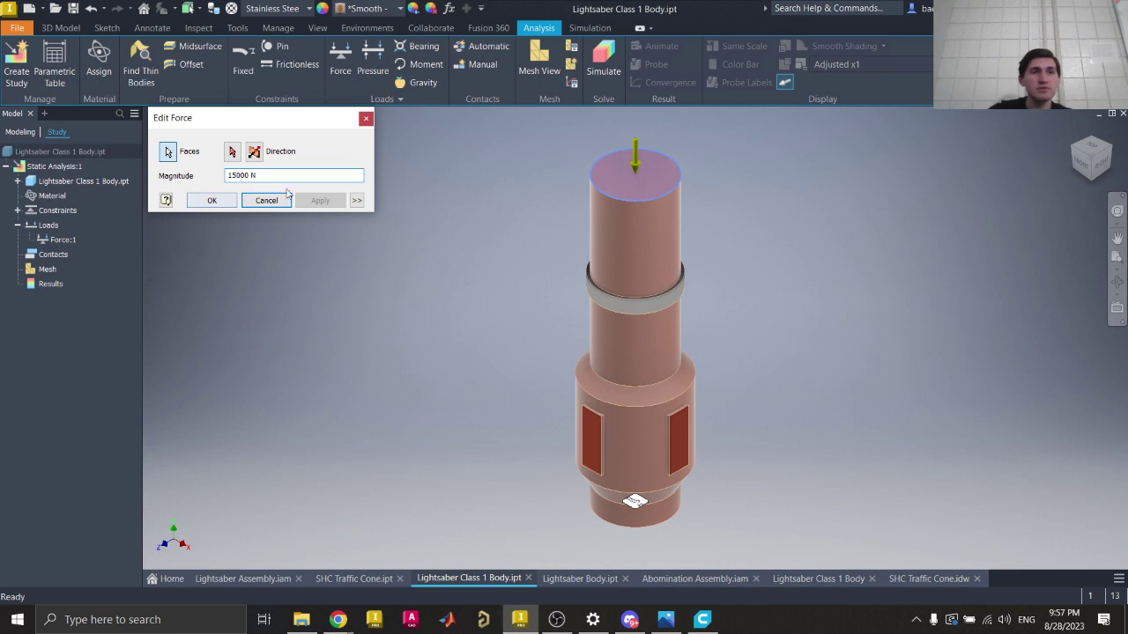
key(Return)
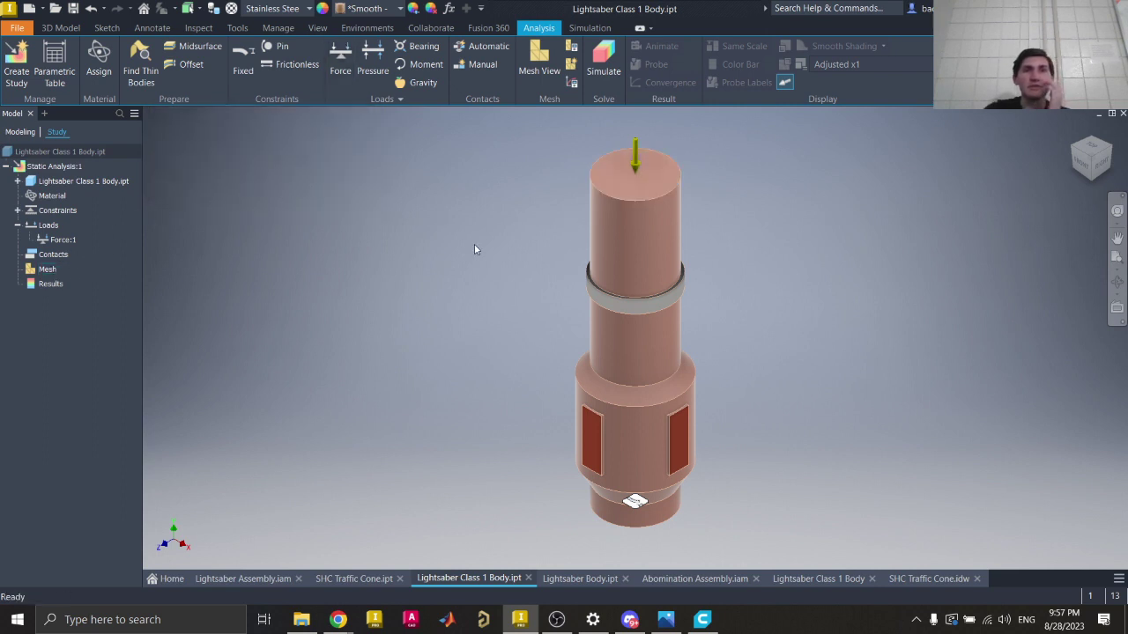
Step: Display the mesh on the body and set both its average and minimum element sizes to 0.05
click(540, 75)
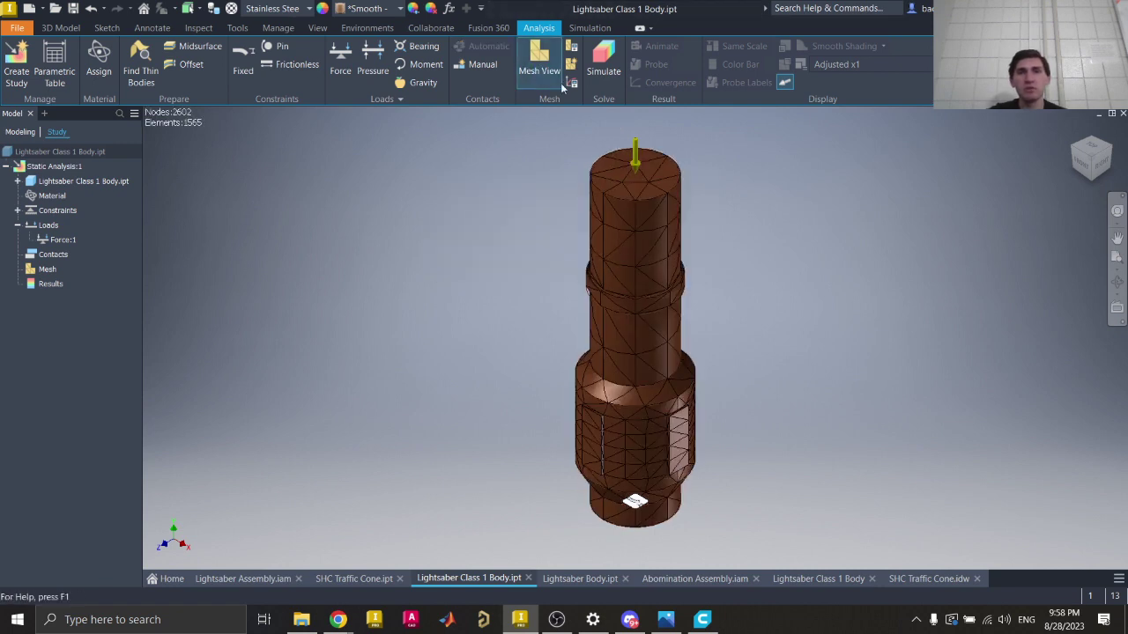
click(571, 46)
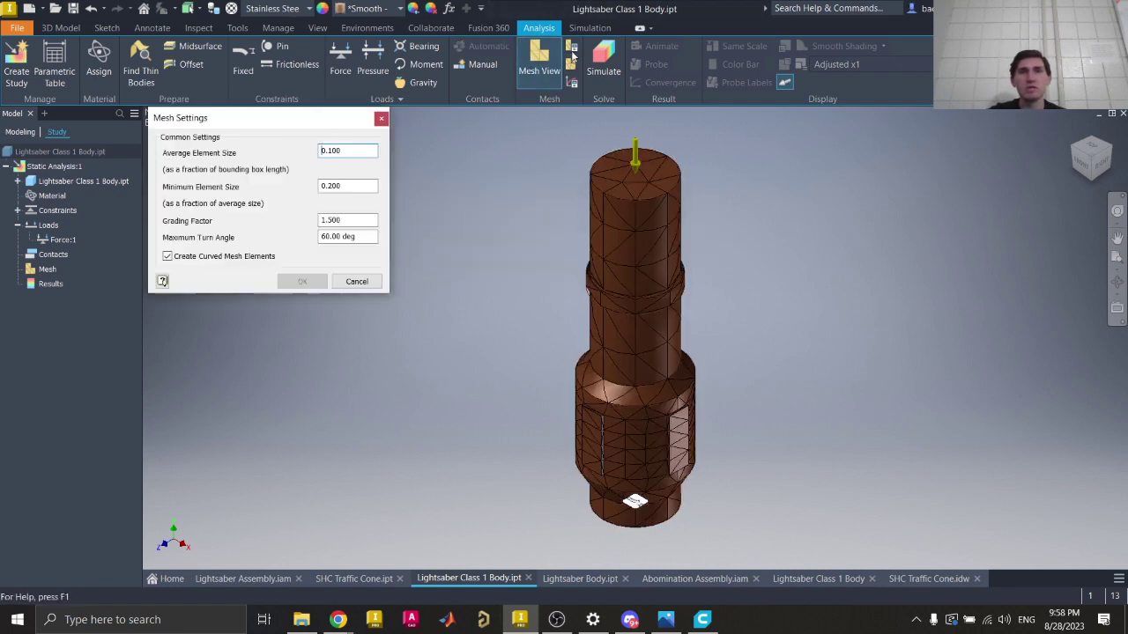
double_click(336, 187)
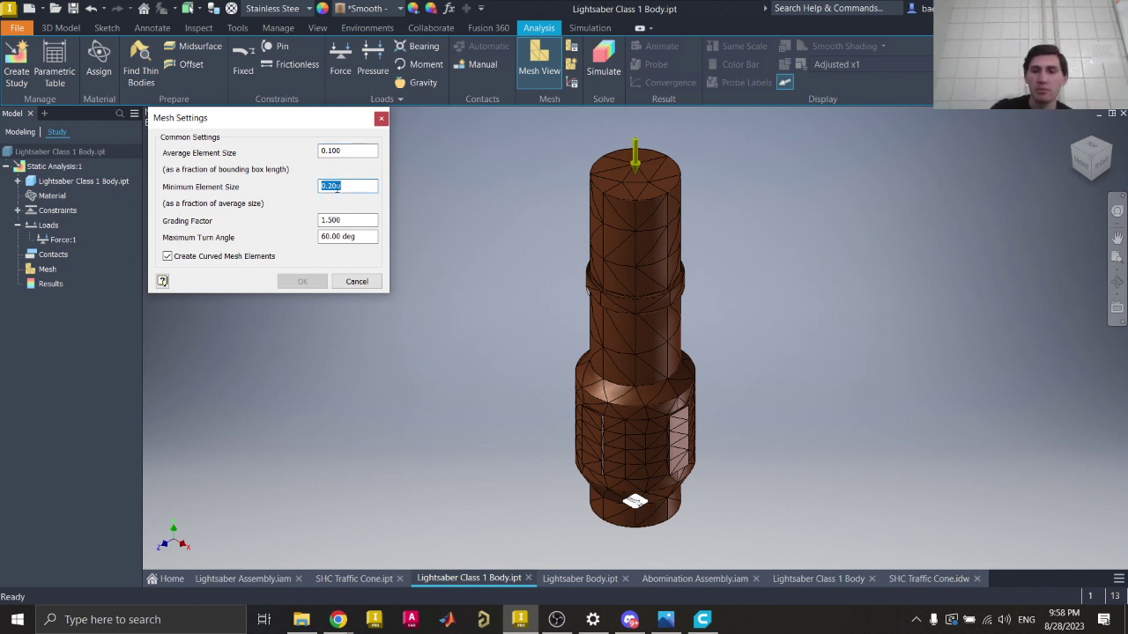
text(.0)
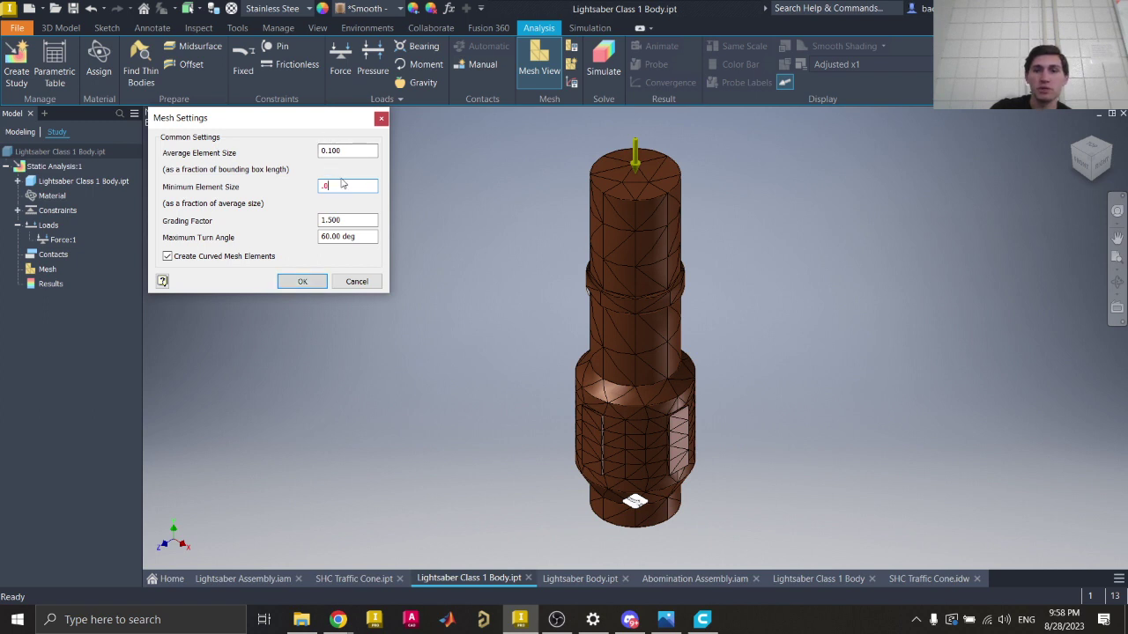
text(5)
drag(348, 151, 327, 151)
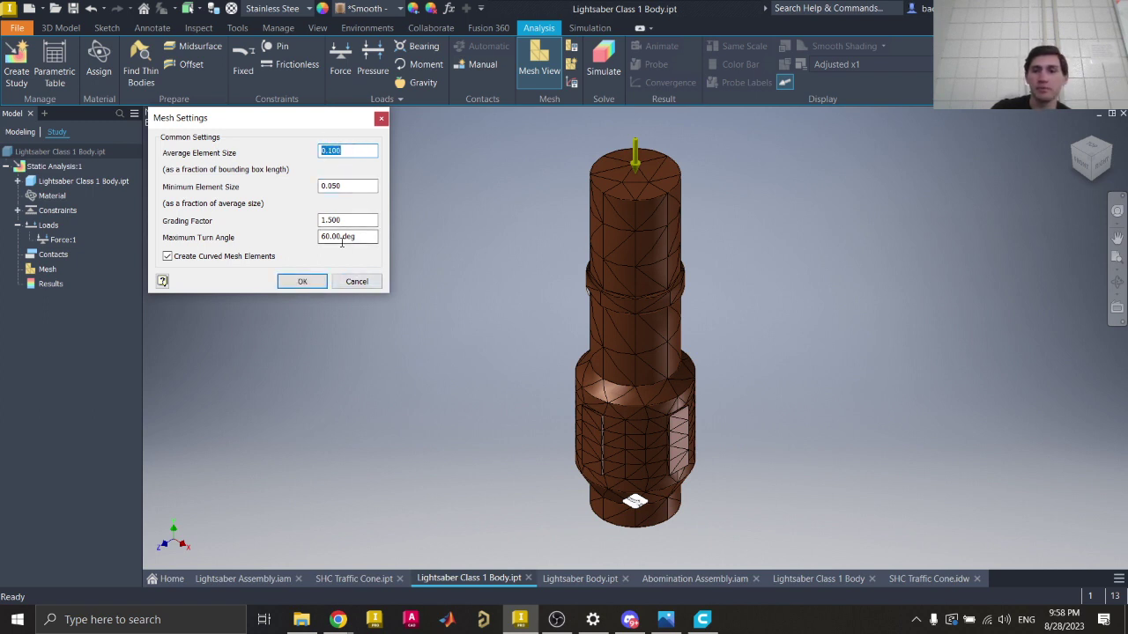
text(.)
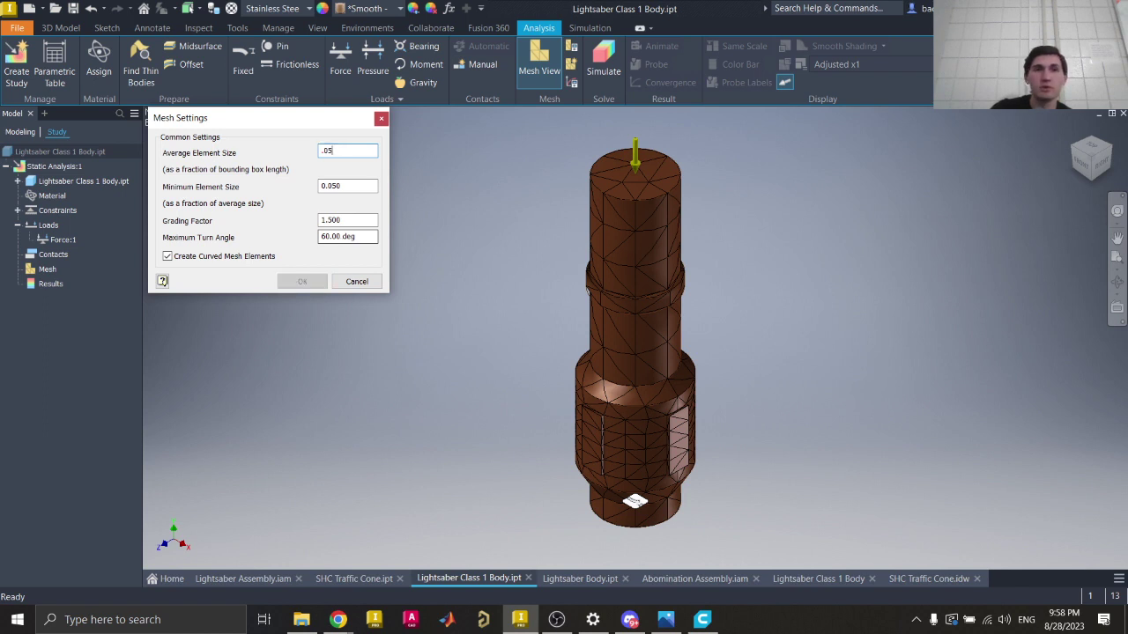
text(05)
click(290, 281)
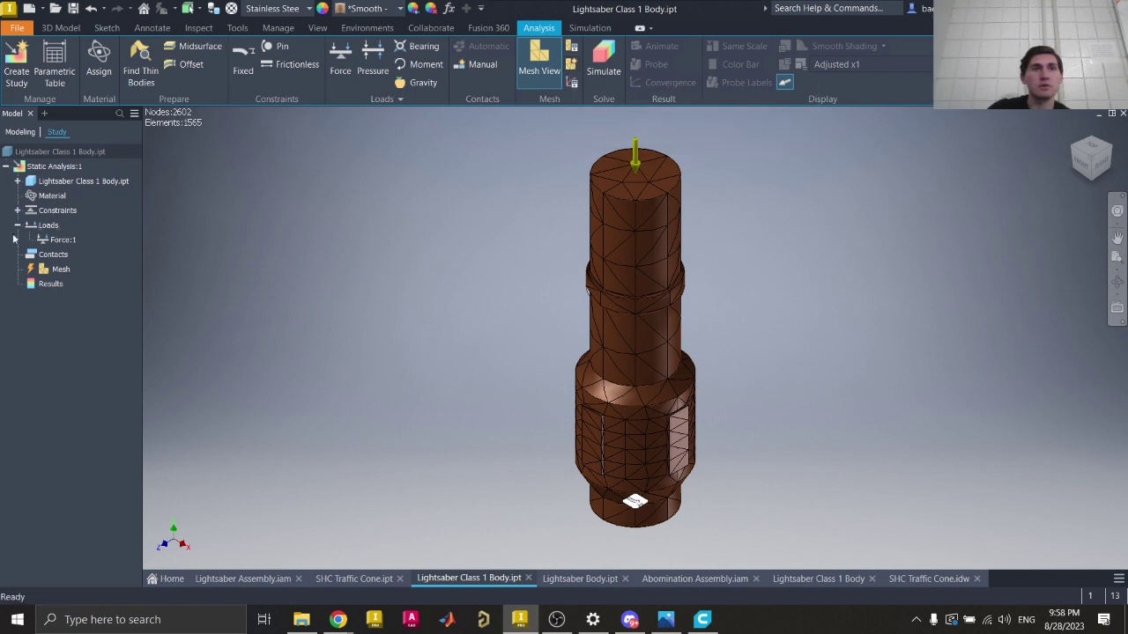
Step: Update the mesh with the new element sizes and inspect the finer elements along the lightsaber body
right_click(62, 269)
click(106, 328)
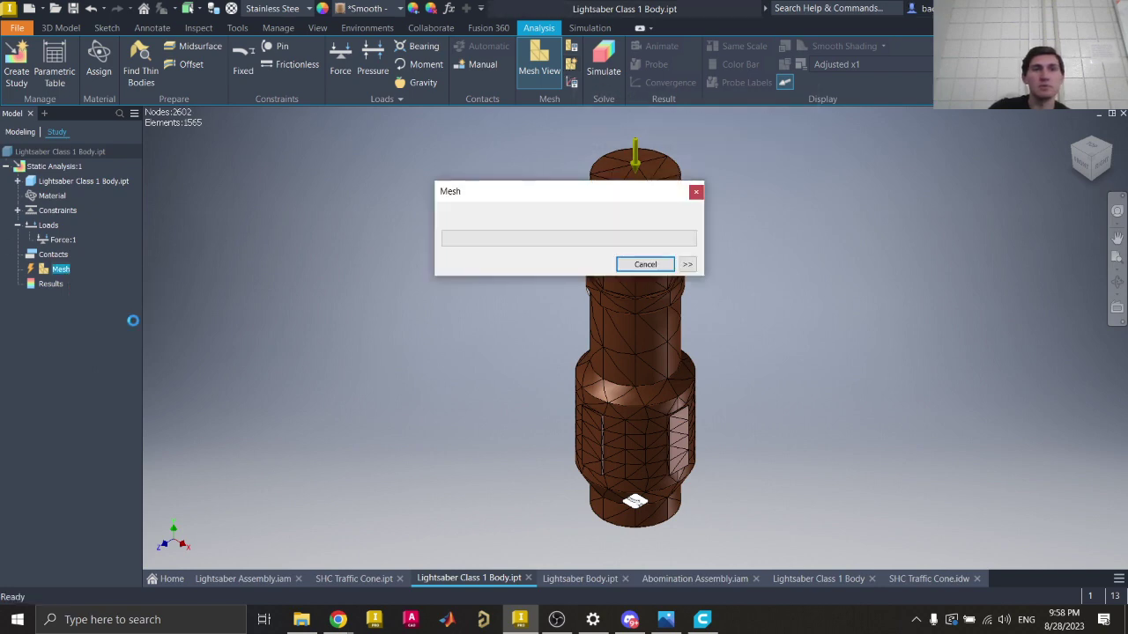
scroll(620, 236, down, 6)
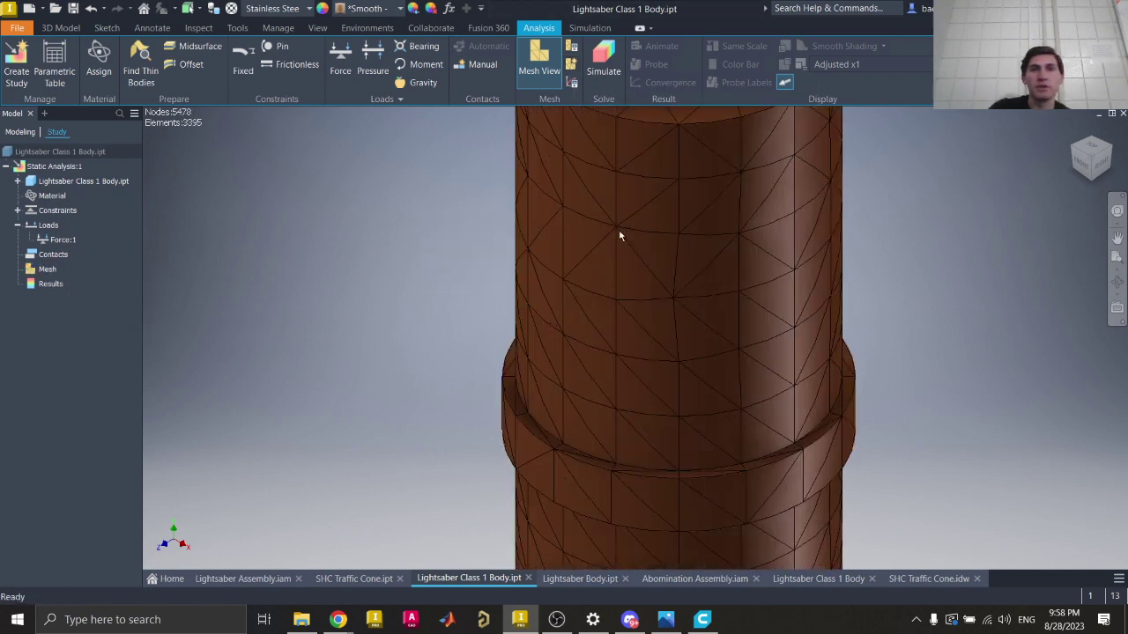
scroll(590, 241, up, 5)
middle_drag(589, 242, 571, 136)
middle_drag(585, 359, 570, 344)
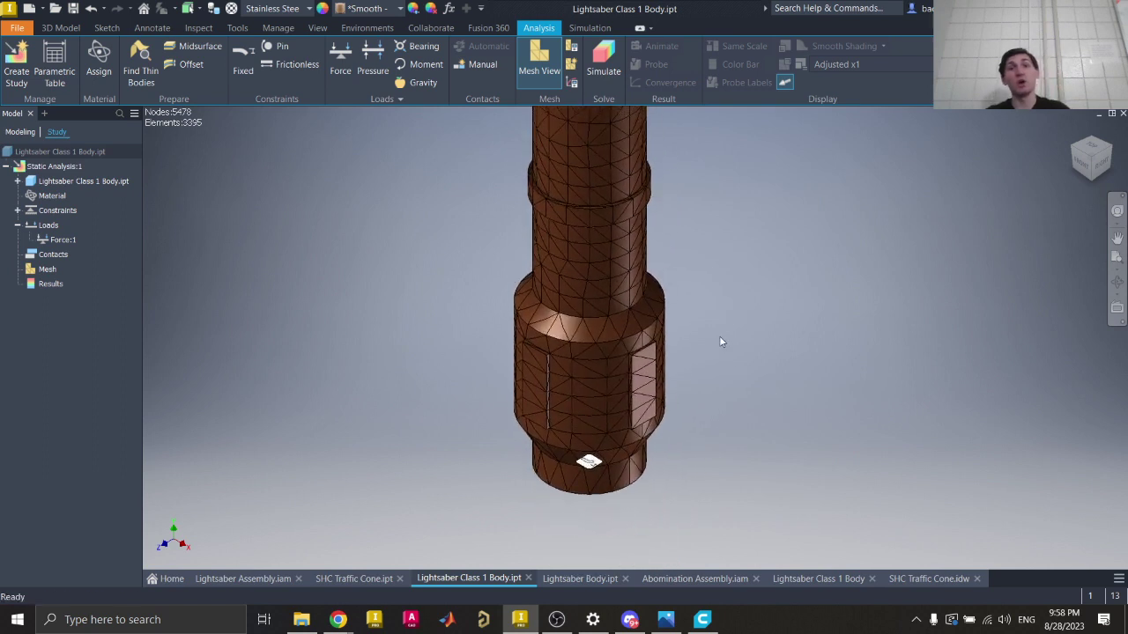
Step: Run the static analysis simulation and examine the Von Mises stress distribution from the front view
click(602, 75)
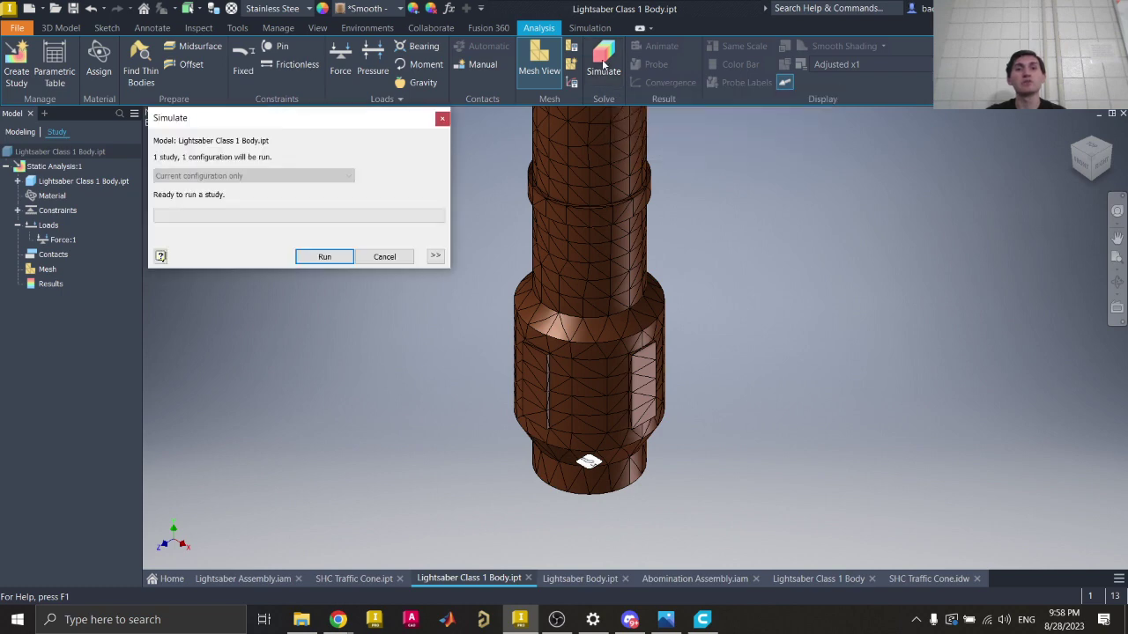
click(324, 257)
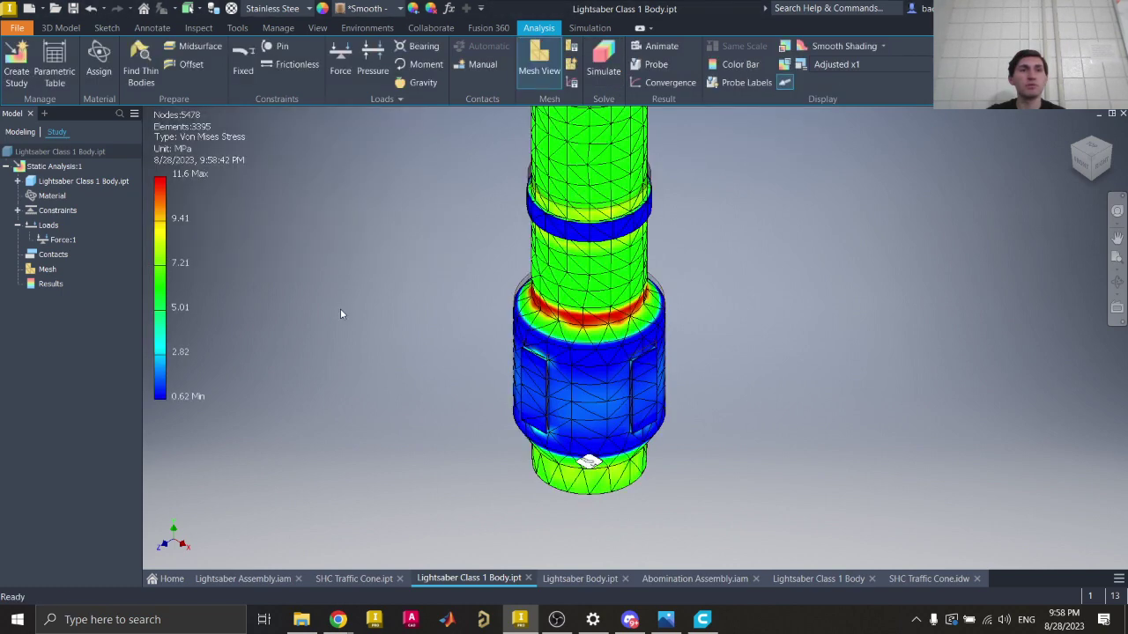
click(1083, 170)
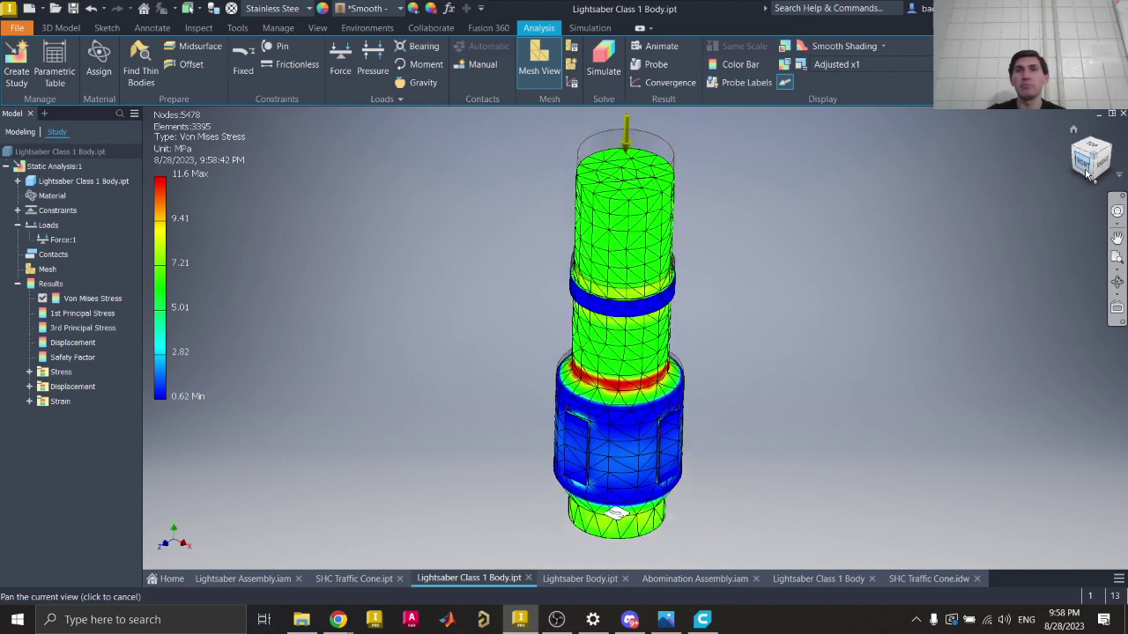
scroll(633, 277, down, 5)
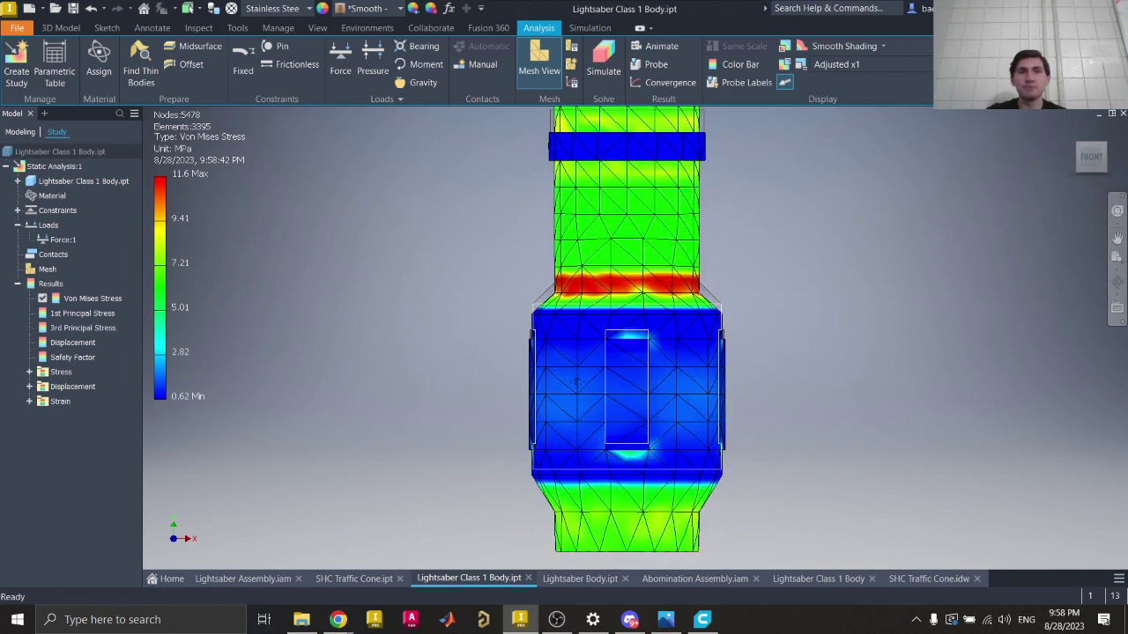
middle_drag(576, 383, 540, 370)
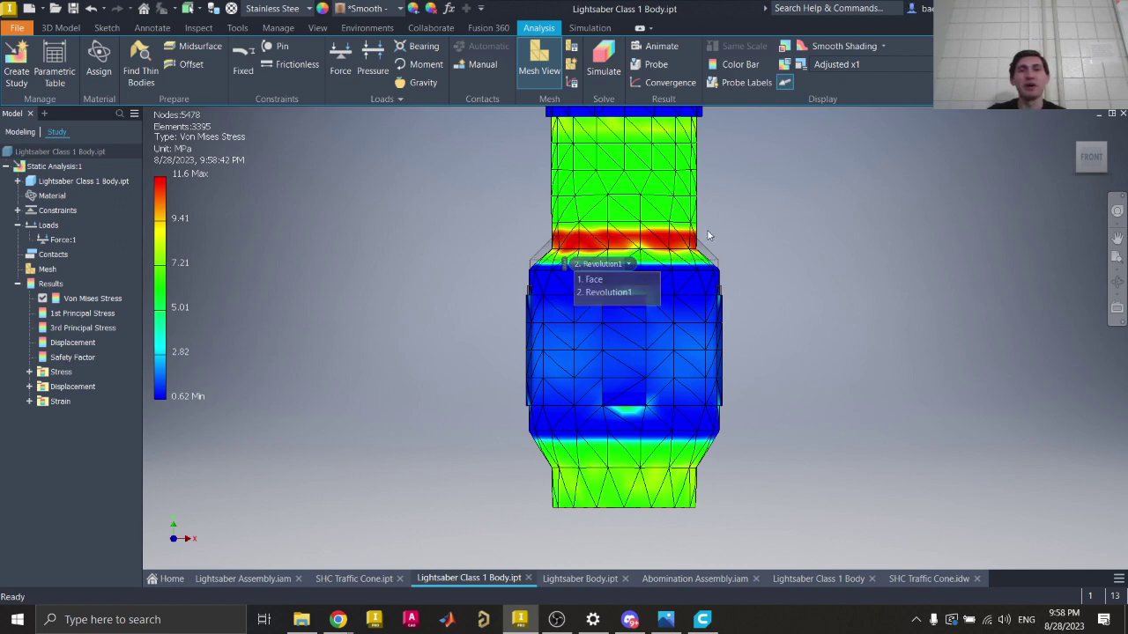
middle_drag(812, 197, 743, 402)
scroll(692, 284, down, 3)
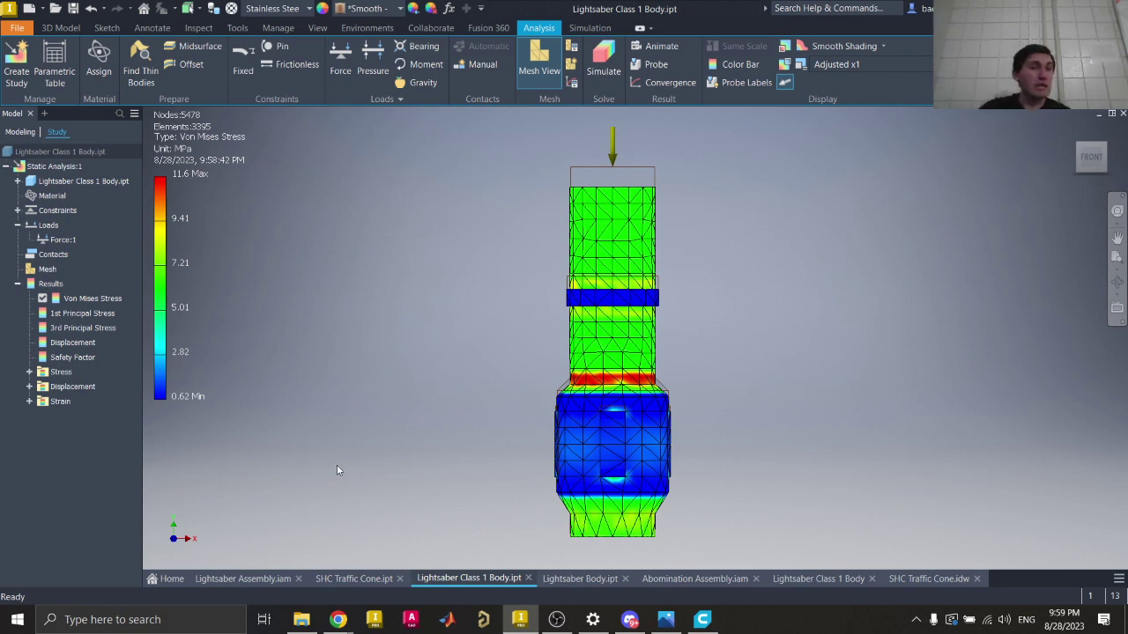
Step: Switch to the Autodesk Education page in Chrome and look through the available products for simulation software
click(419, 561)
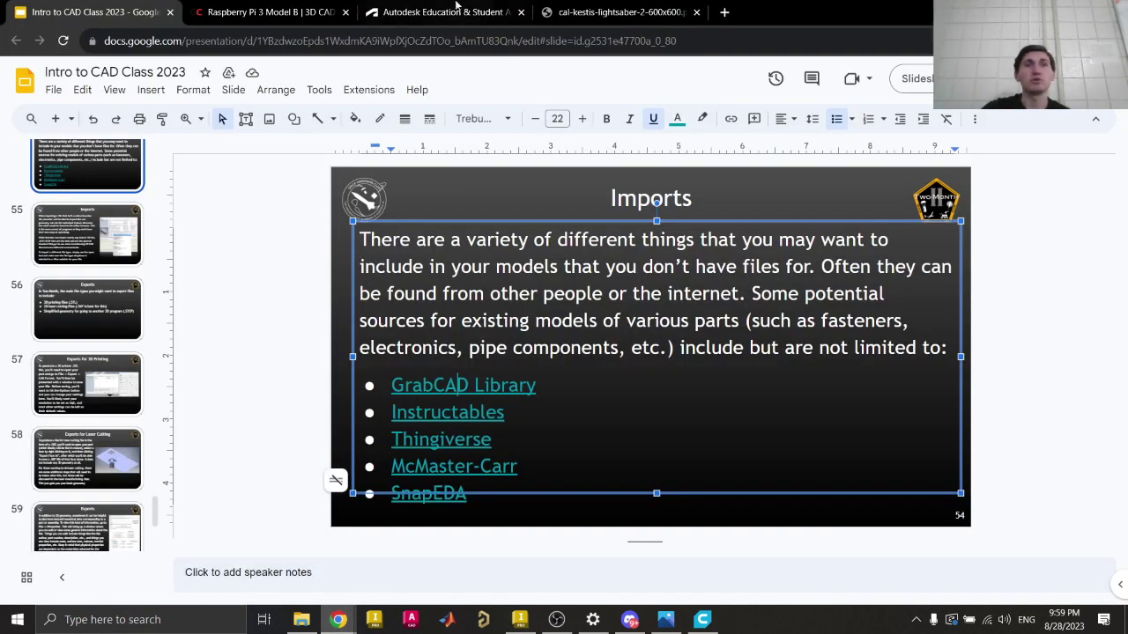
click(440, 11)
scroll(692, 262, down, 14)
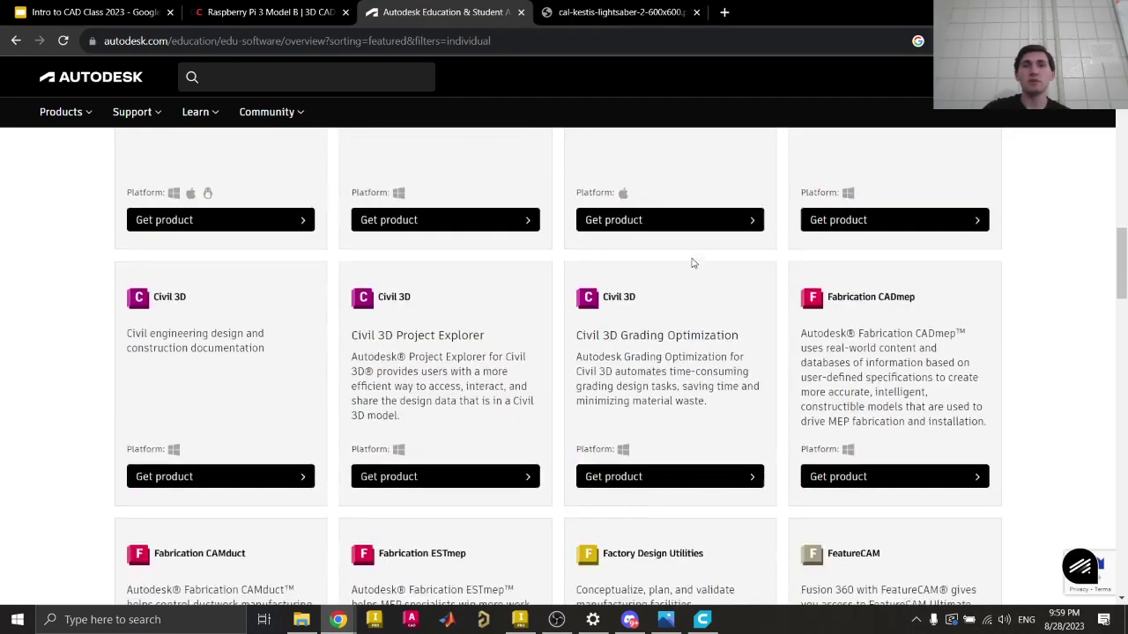
scroll(692, 264, down, 4)
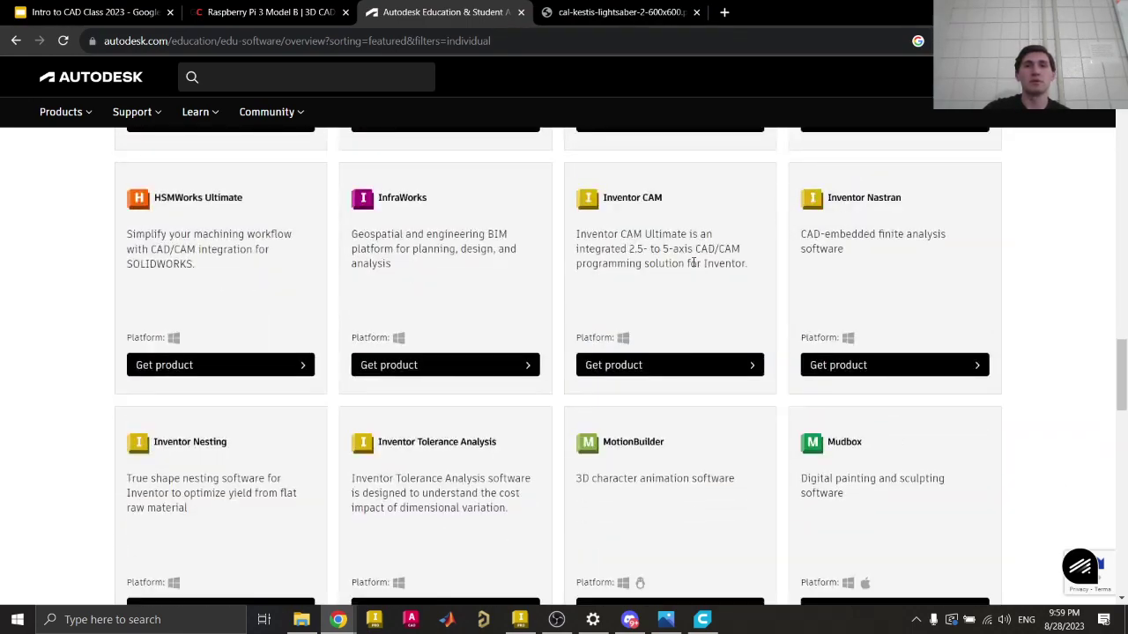
scroll(581, 278, down, 10)
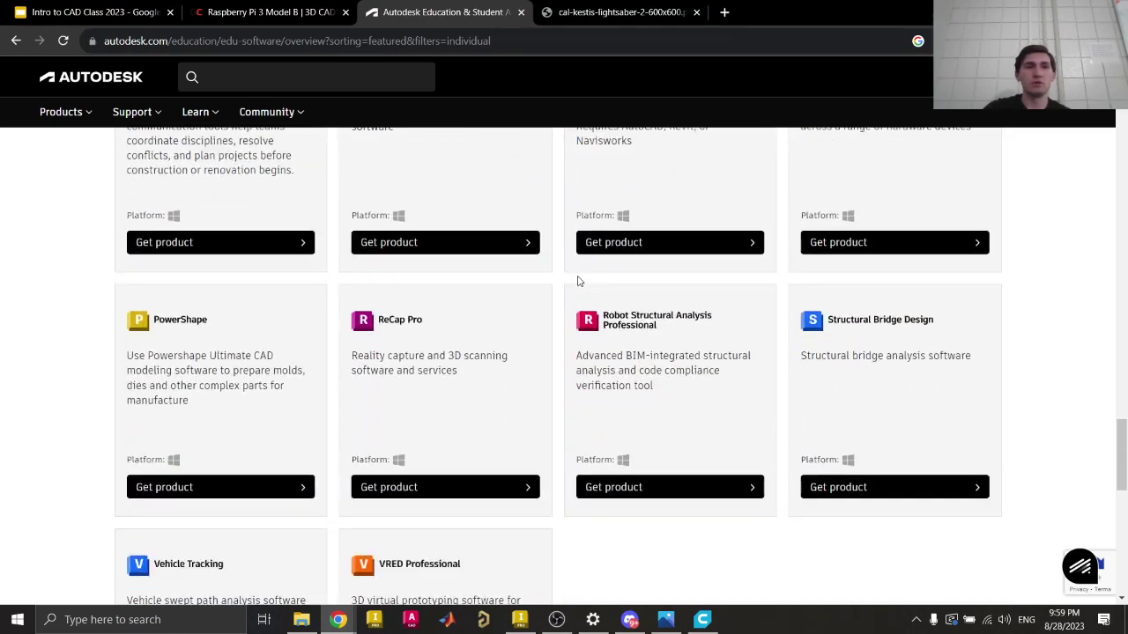
scroll(579, 281, up, 20)
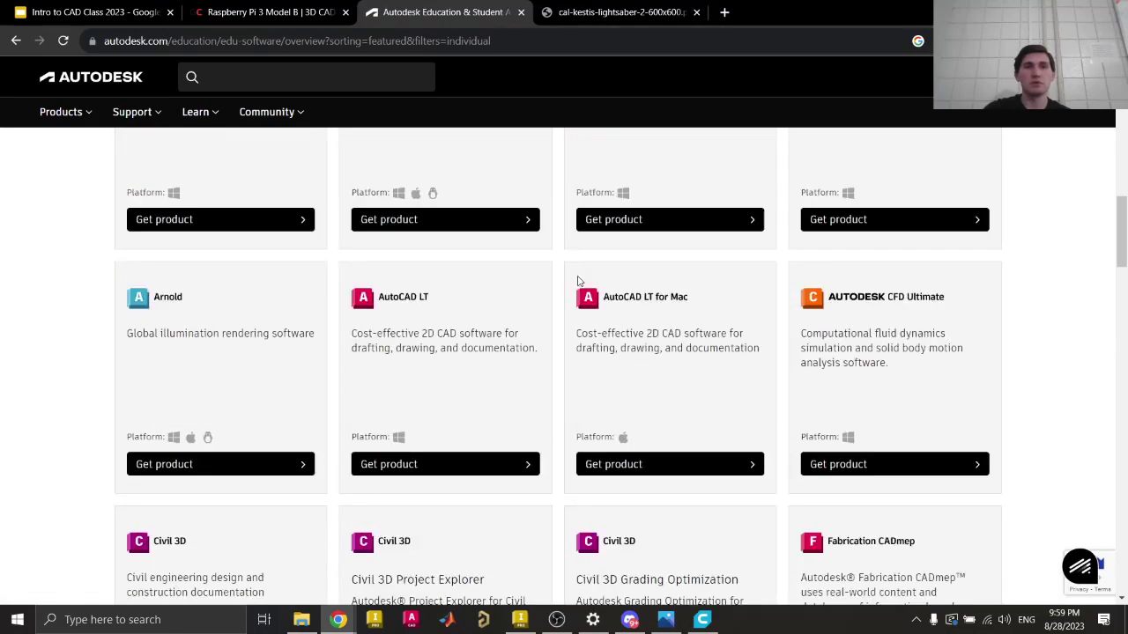
scroll(579, 281, down, 7)
Step: Search the Autodesk product page for "cfd", and look over the CFD Ultimate and Inventor Nastran entries in the list
key(ctrl+f)
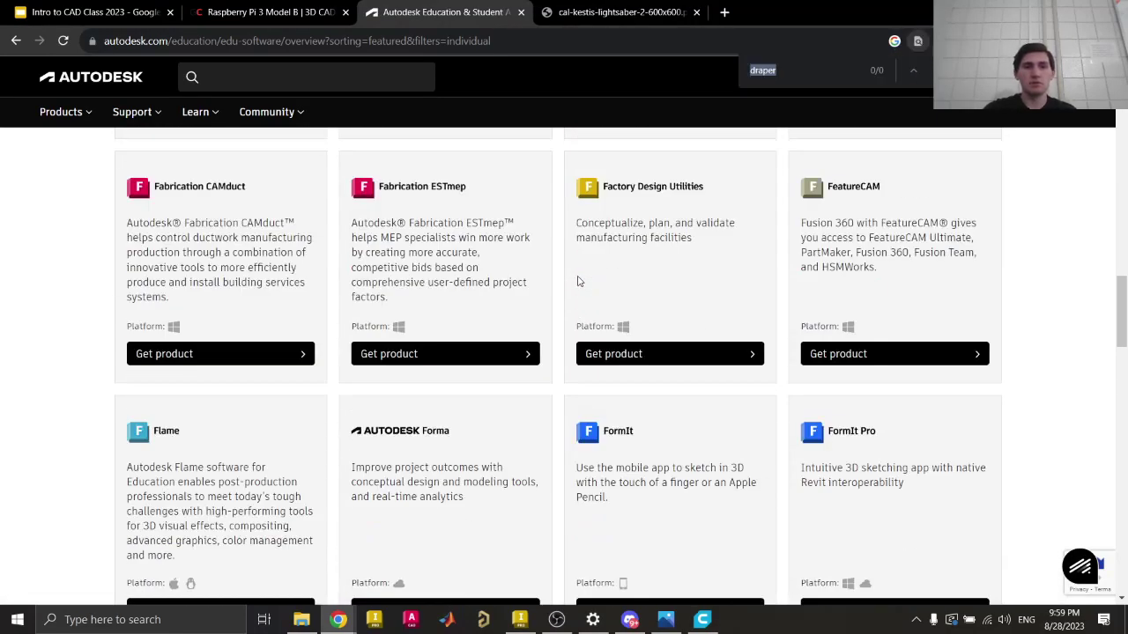
text(cfd)
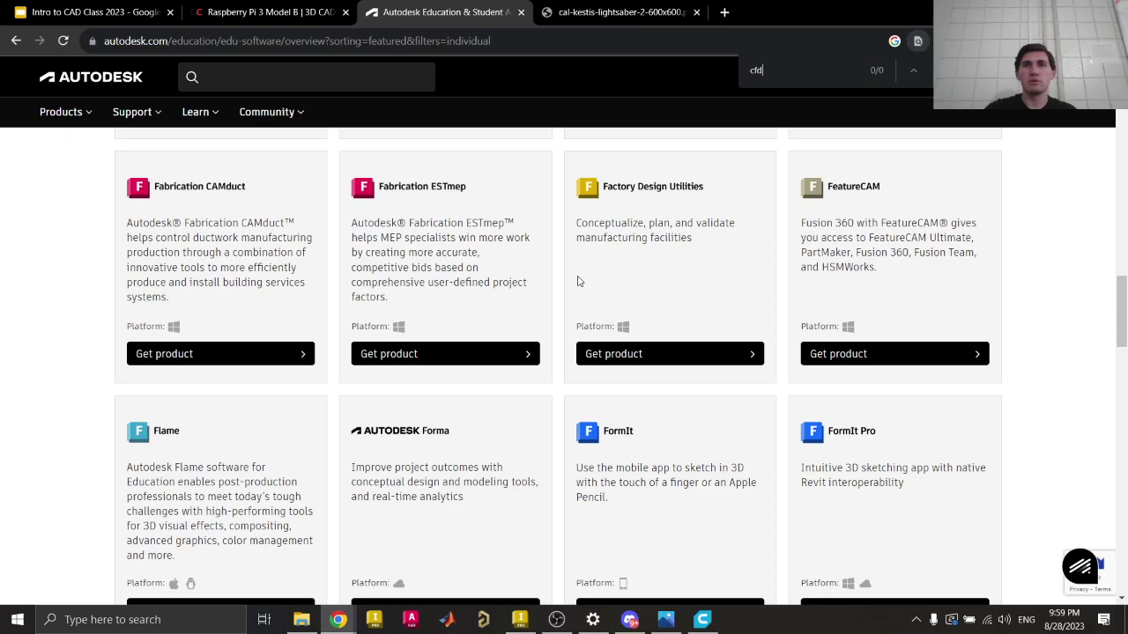
key(Escape)
scroll(621, 275, up, 10)
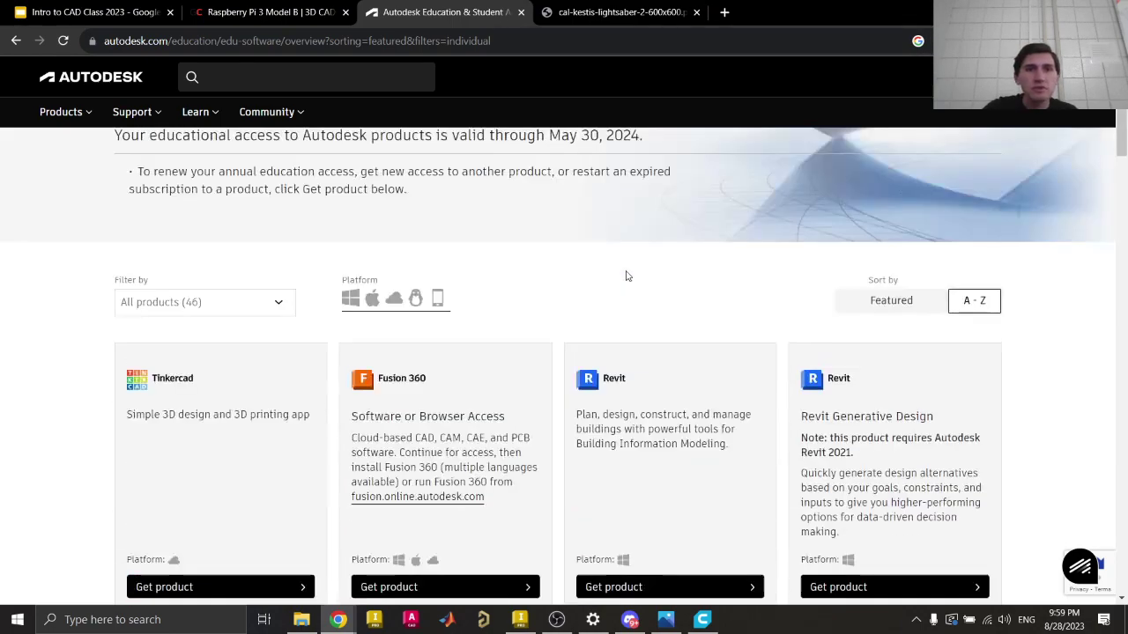
scroll(626, 276, down, 8)
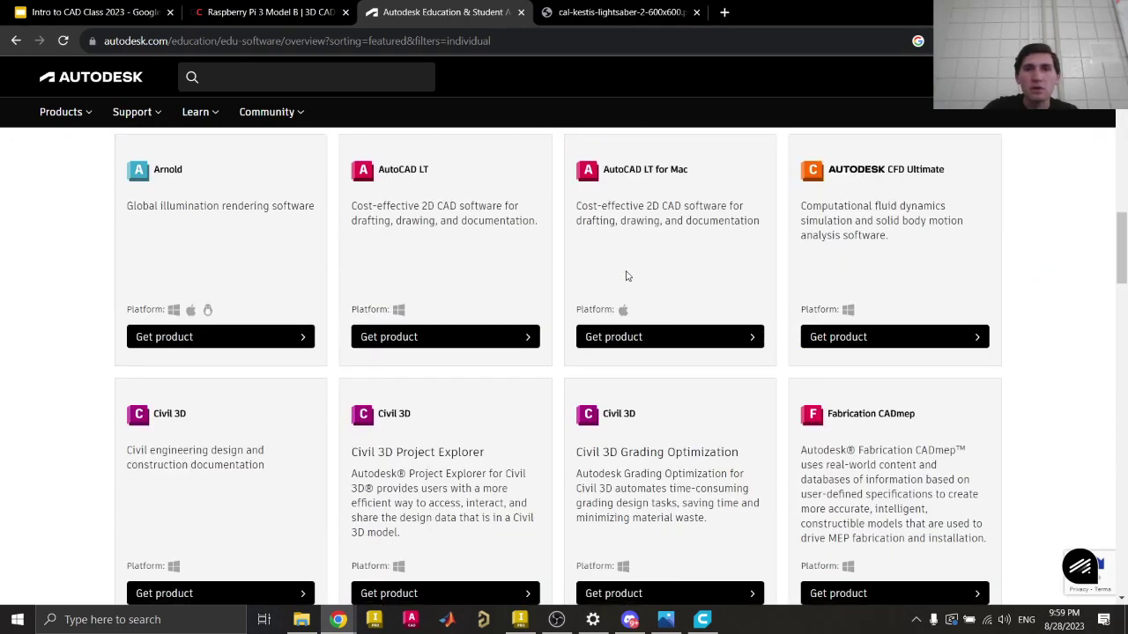
scroll(627, 277, down, 8)
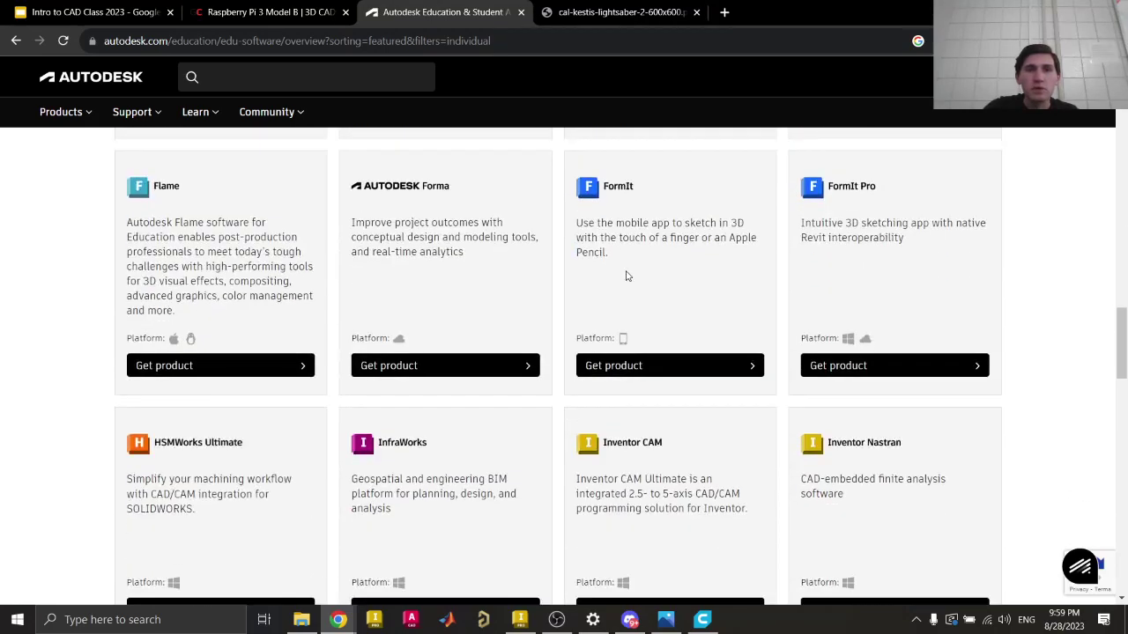
Step: Look through the rest of the Autodesk education product list for more simulation and analysis software
scroll(626, 277, down, 3)
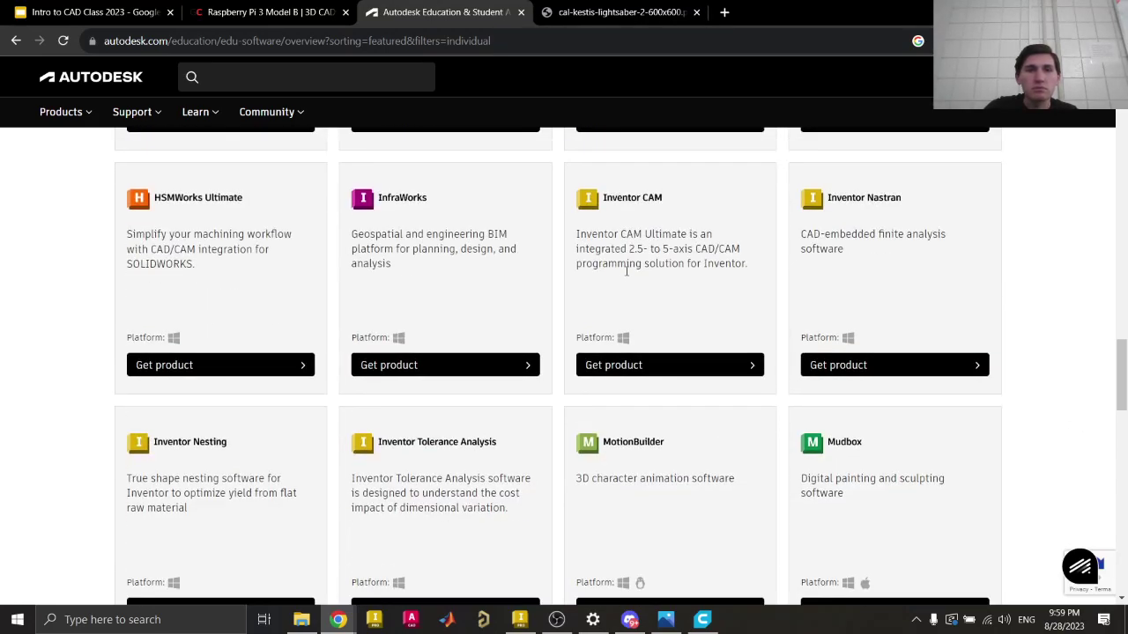
scroll(626, 274, down, 8)
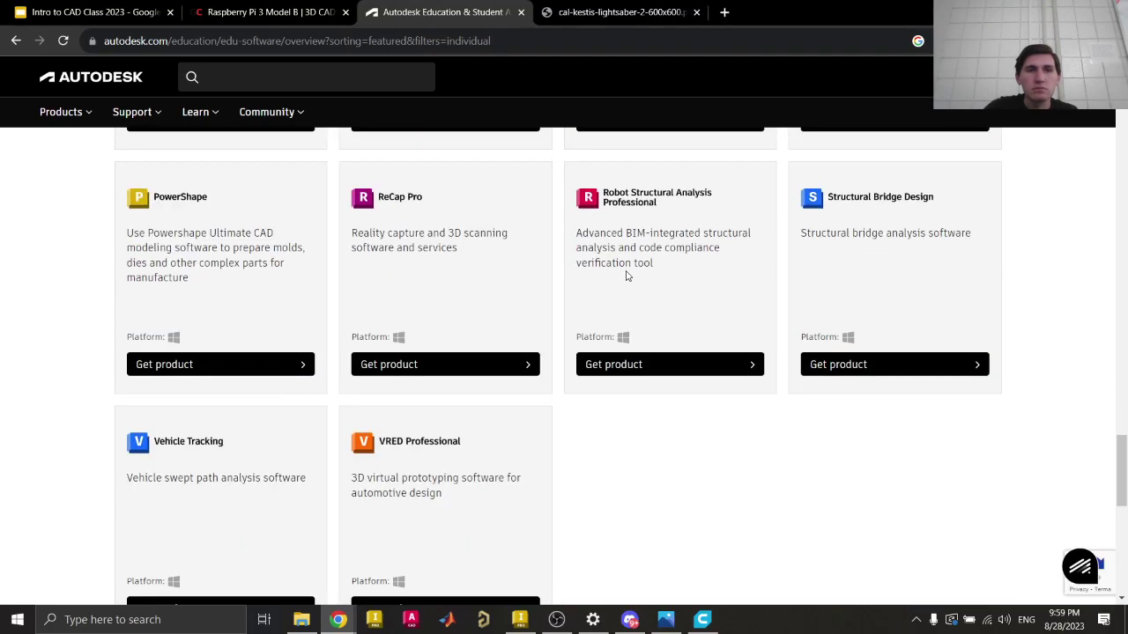
scroll(626, 277, down, 2)
scroll(627, 277, up, 7)
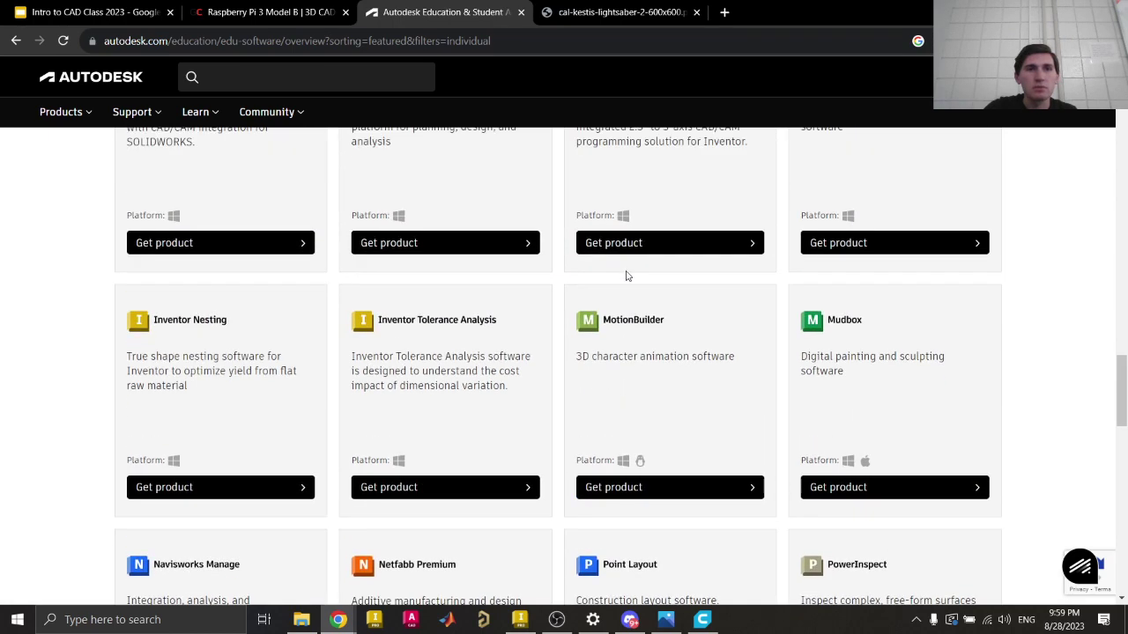
scroll(627, 277, up, 4)
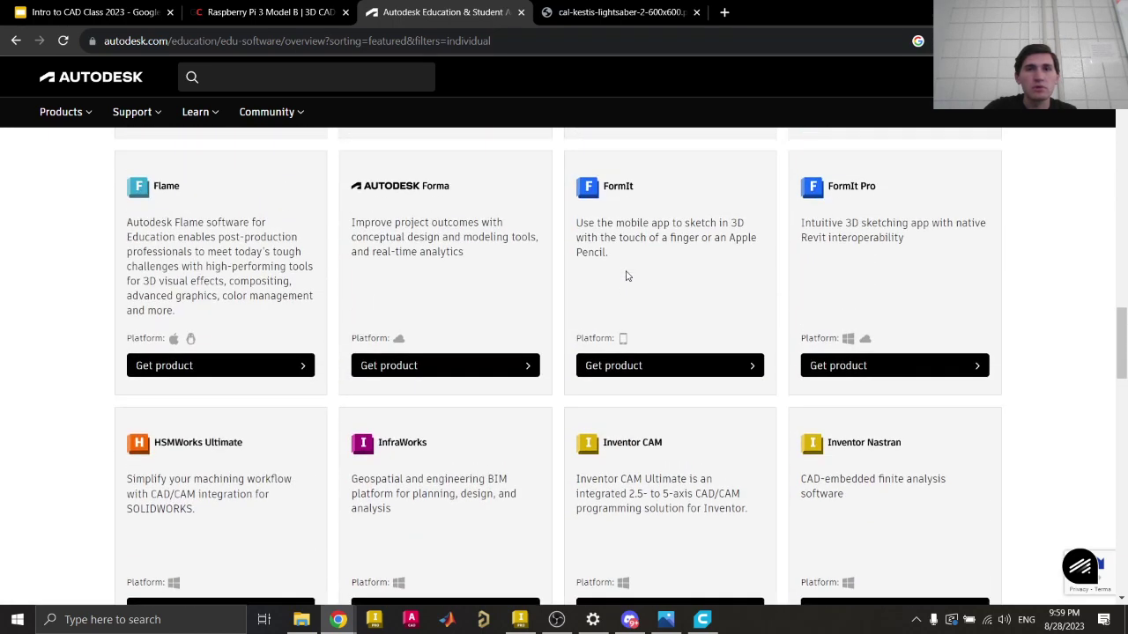
Step: Search the computer for "cfd" to look up the installed CFD 2023 application
click(154, 621)
text(c)
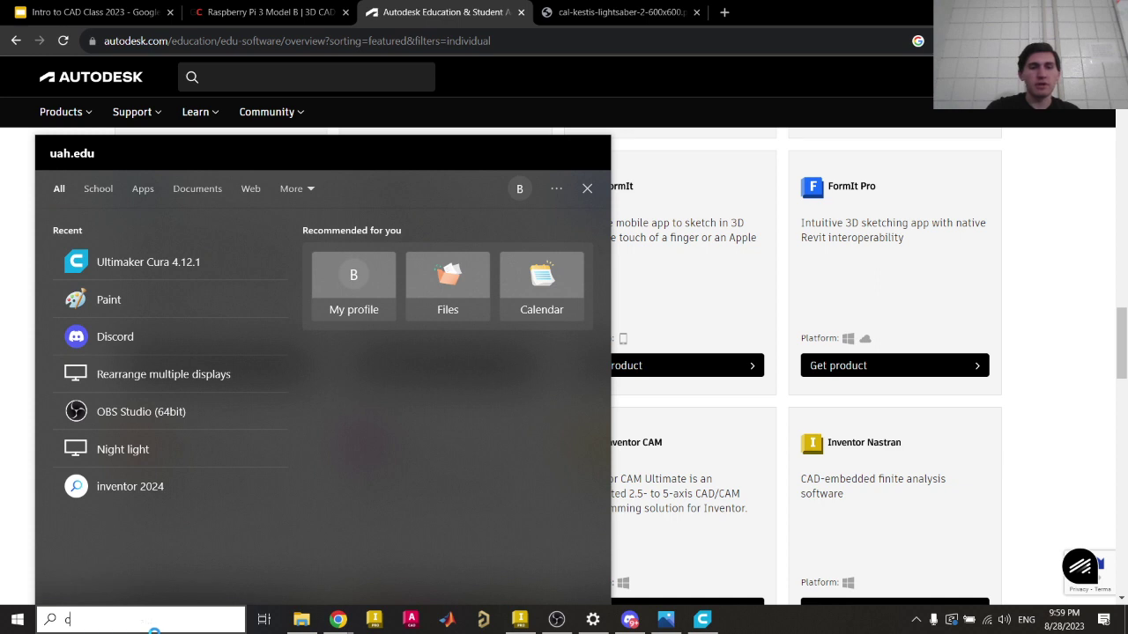
text(fd)
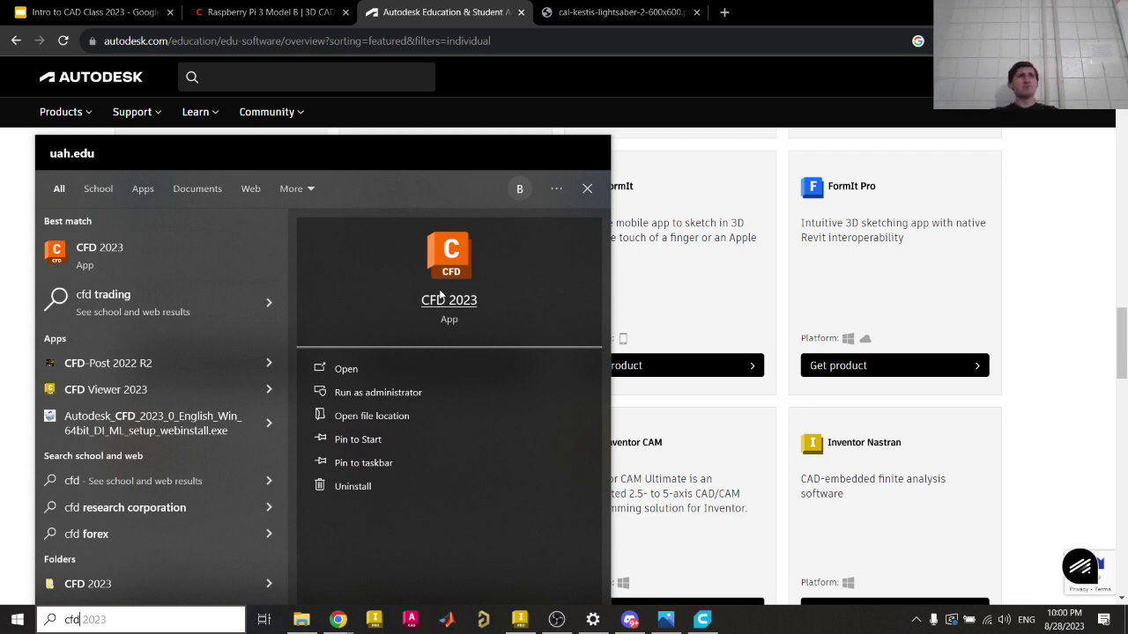
Step: Search Google for "cfd" in a new browser tab and look over the image results of flow simulations
click(724, 12)
text(cfd)
key(Return)
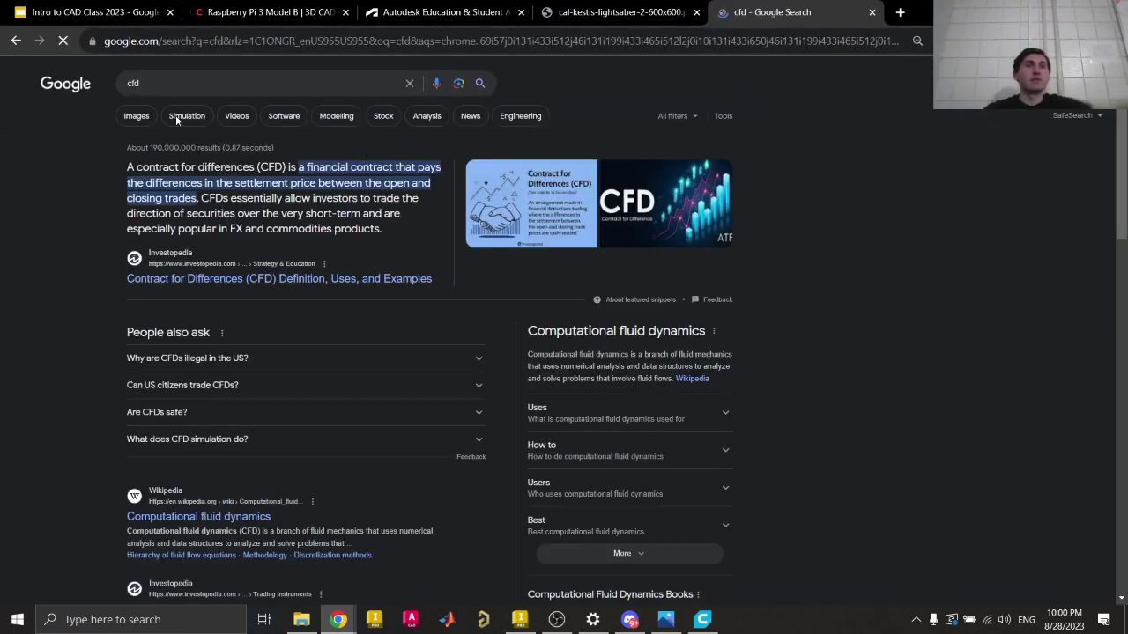
click(140, 115)
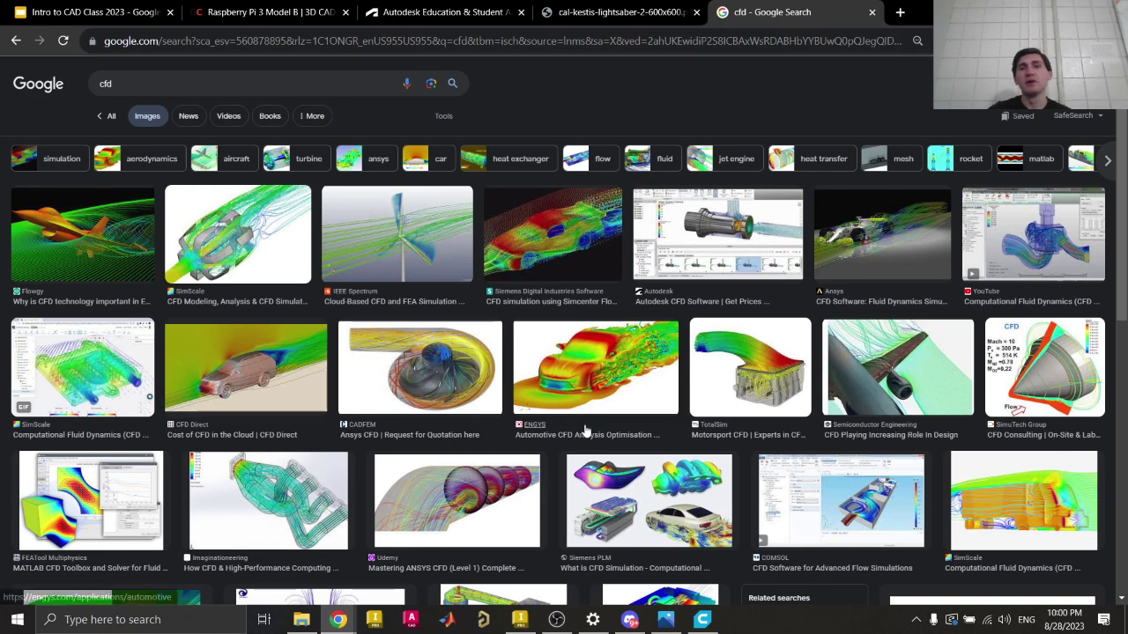
scroll(592, 435, down, 1)
scroll(587, 433, up, 1)
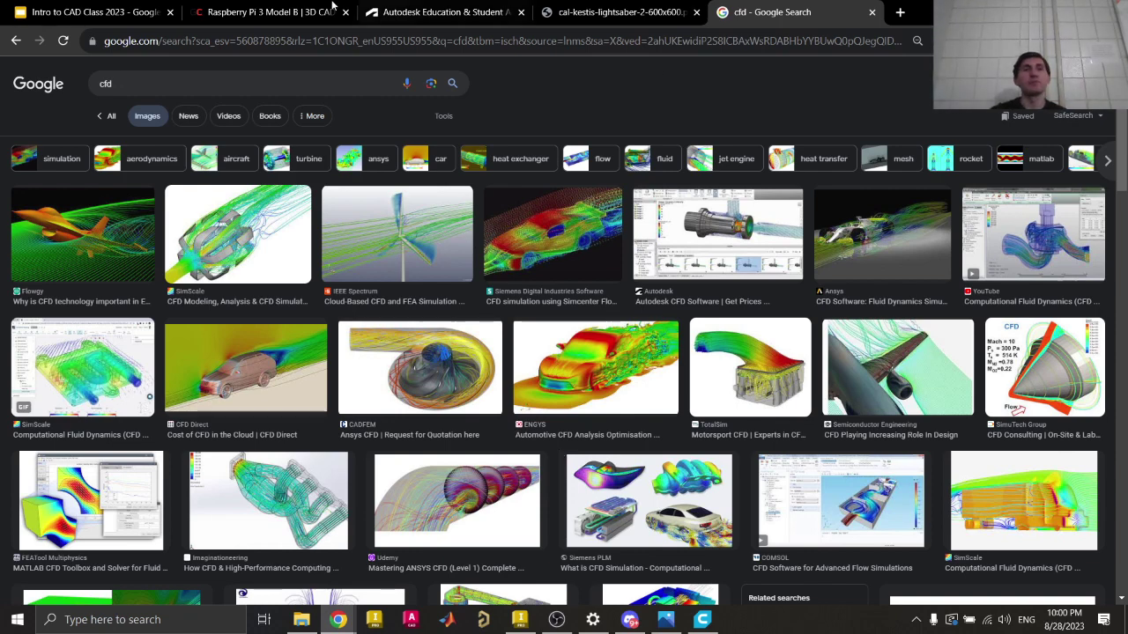
Step: Return to the Autodesk Education page and look through the product list again down to VRED Professional
click(493, 6)
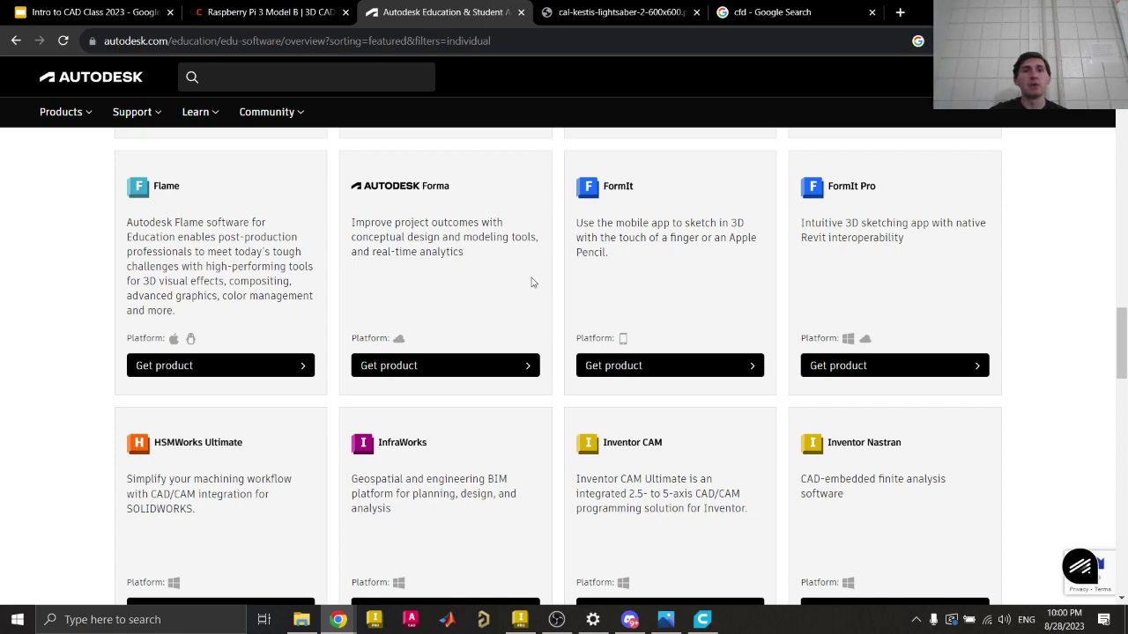
scroll(531, 279, down, 2)
scroll(532, 281, down, 6)
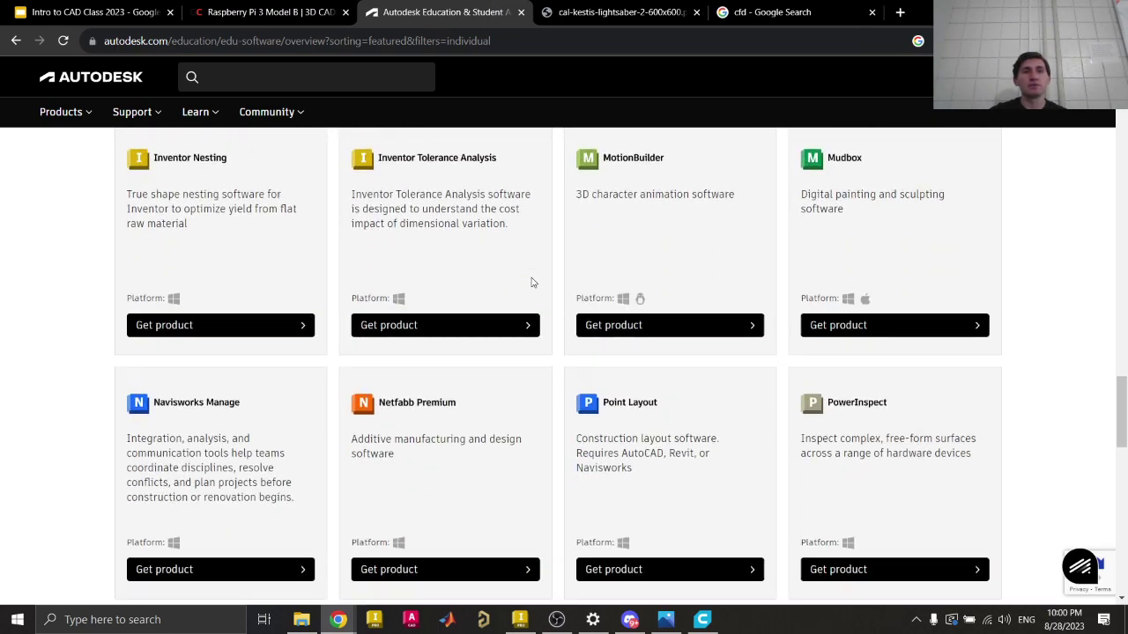
scroll(532, 282, down, 5)
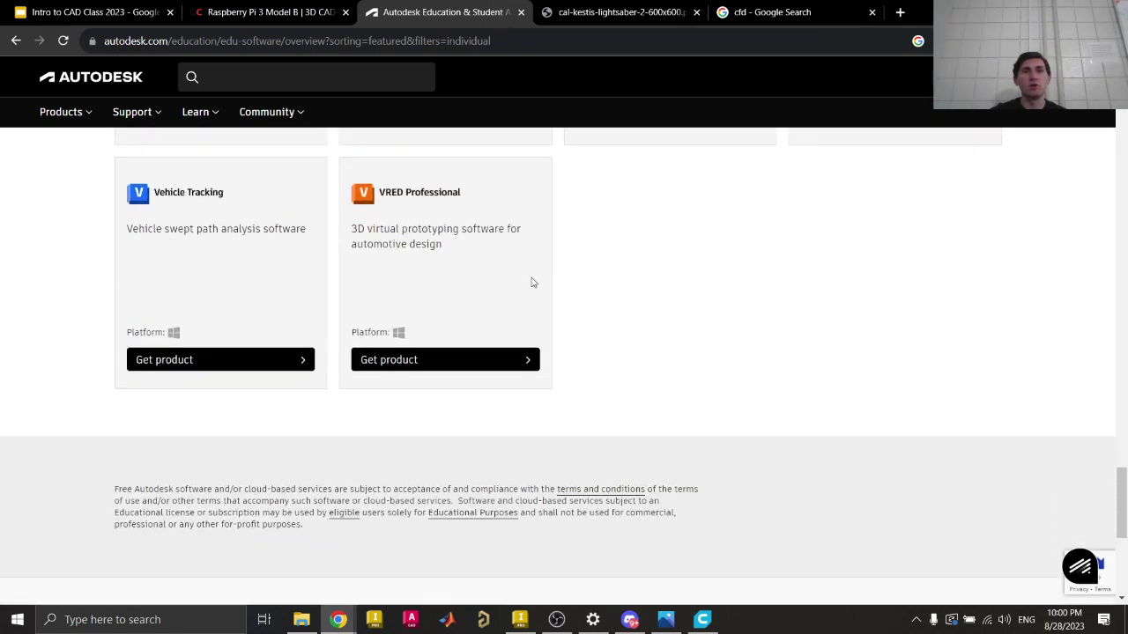
scroll(532, 280, up, 3)
scroll(568, 352, up, 20)
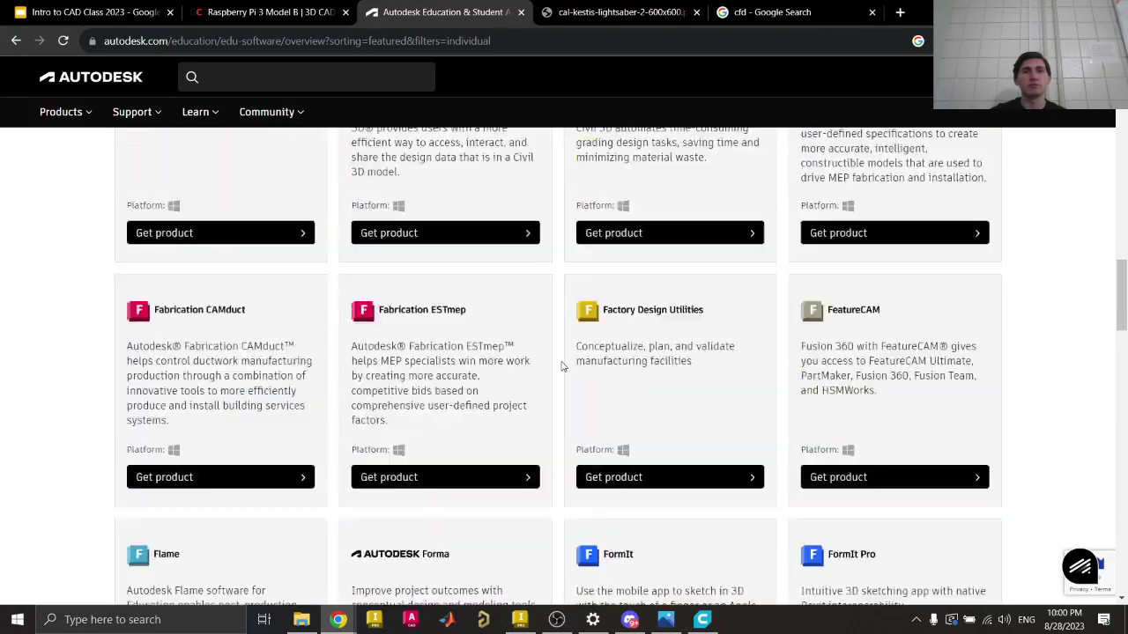
Step: Return to the Intro to CAD Class slides and go through the import and export slides to the Conclusions text on slide 61
click(115, 13)
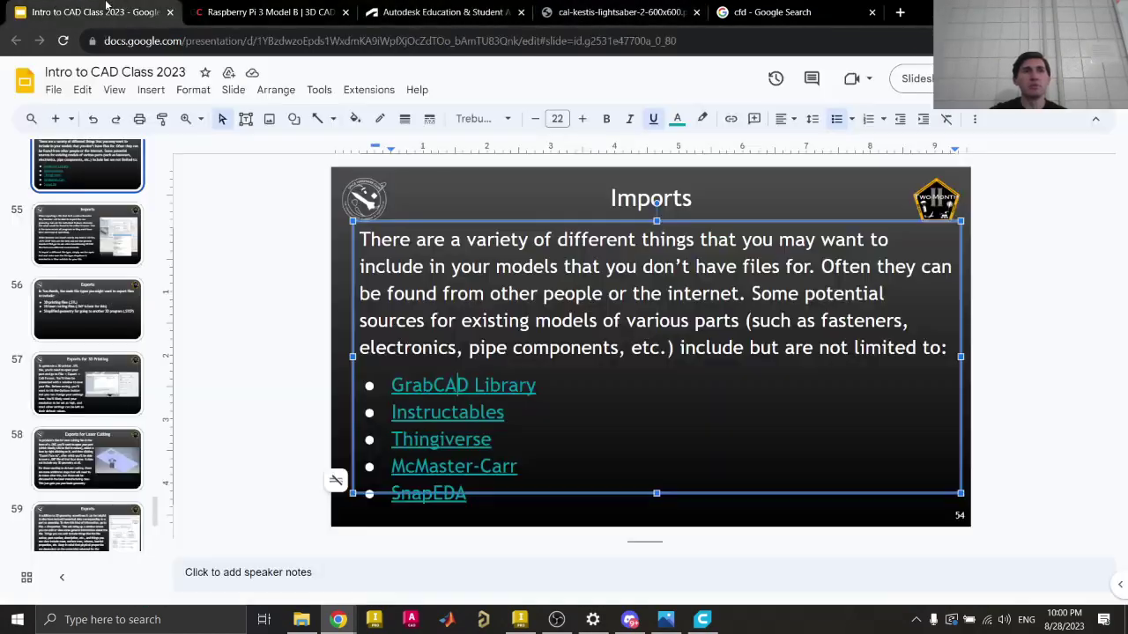
click(228, 346)
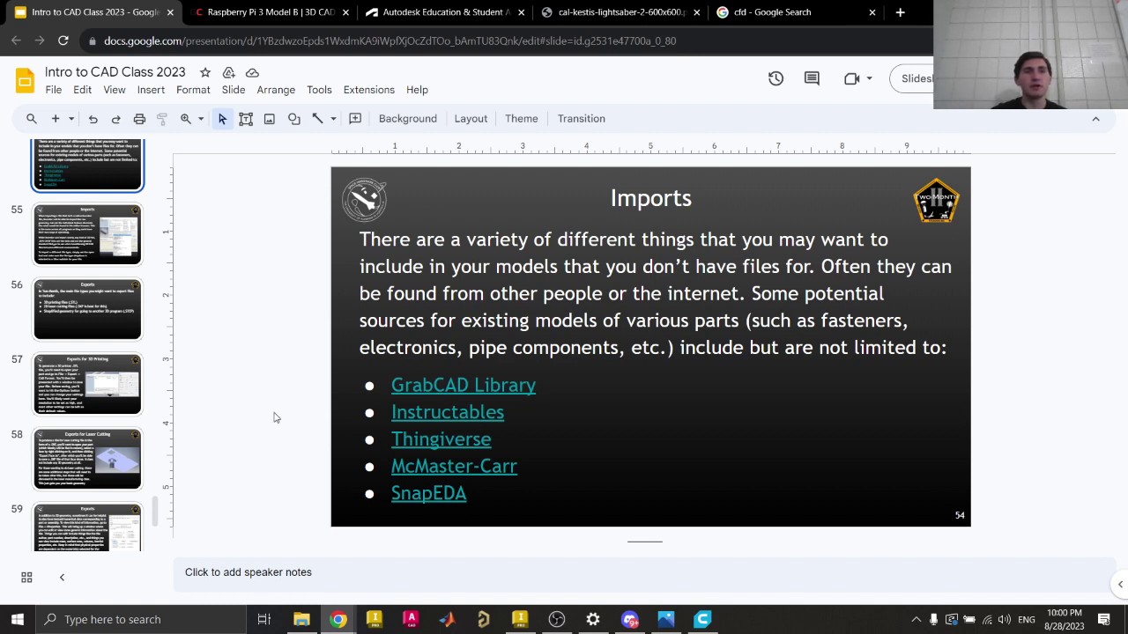
scroll(80, 429, down, 2)
key(Down)
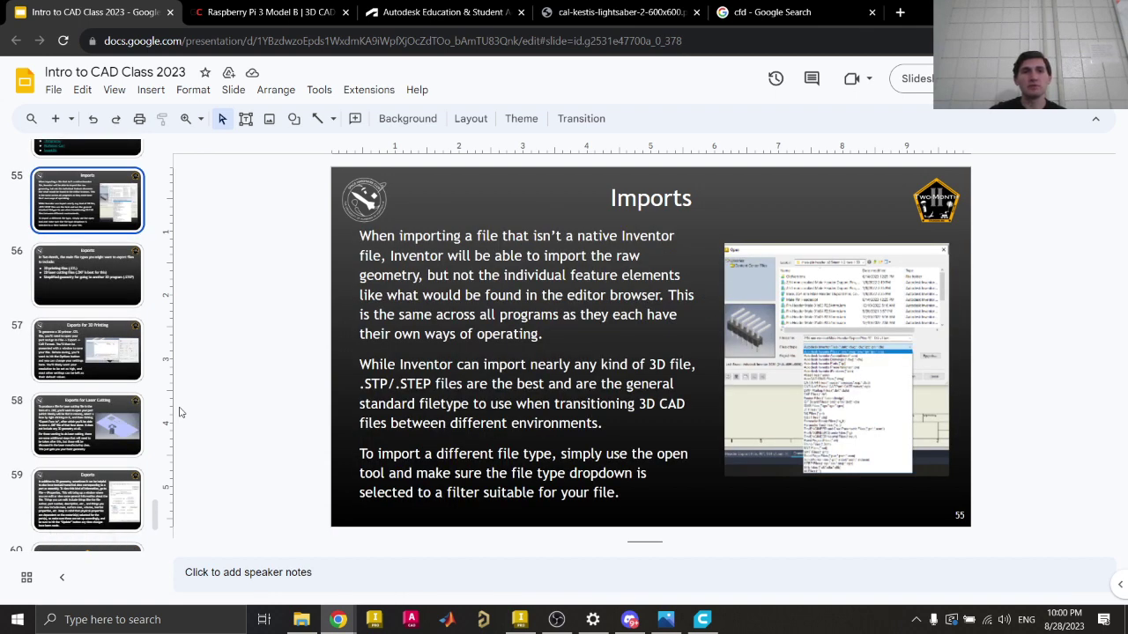
key(Down)
key(Down)
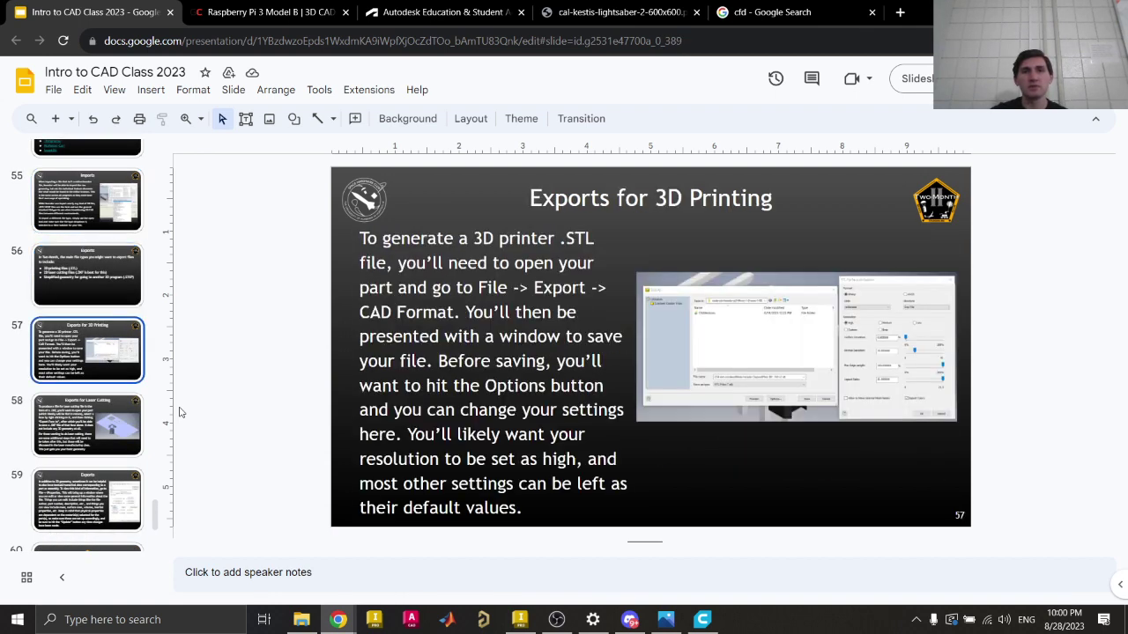
key(Down)
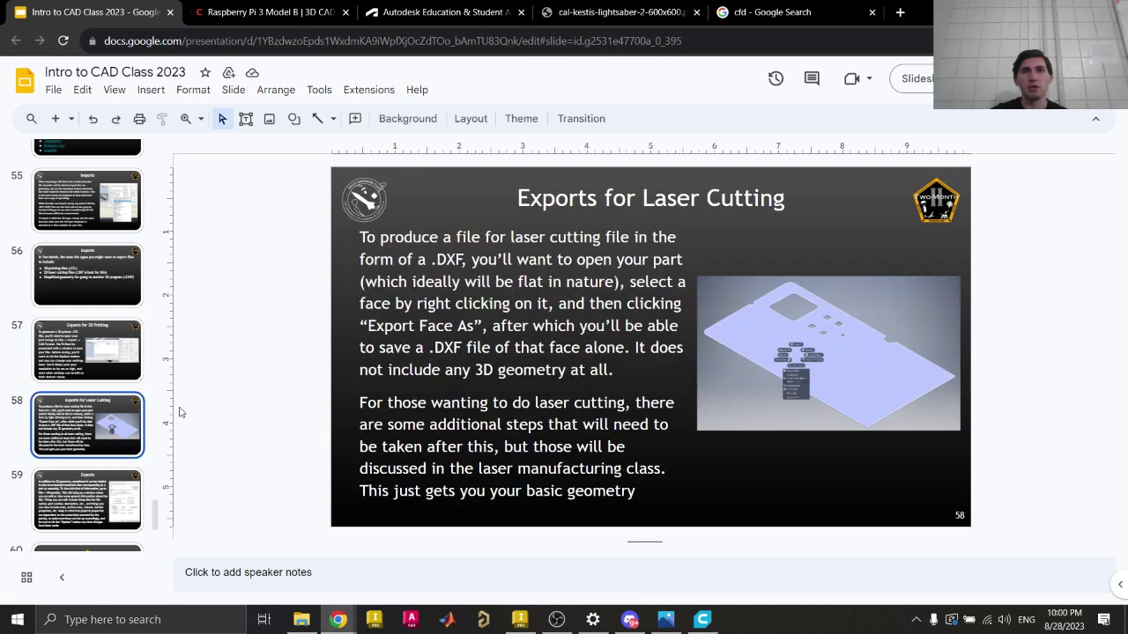
key(Down)
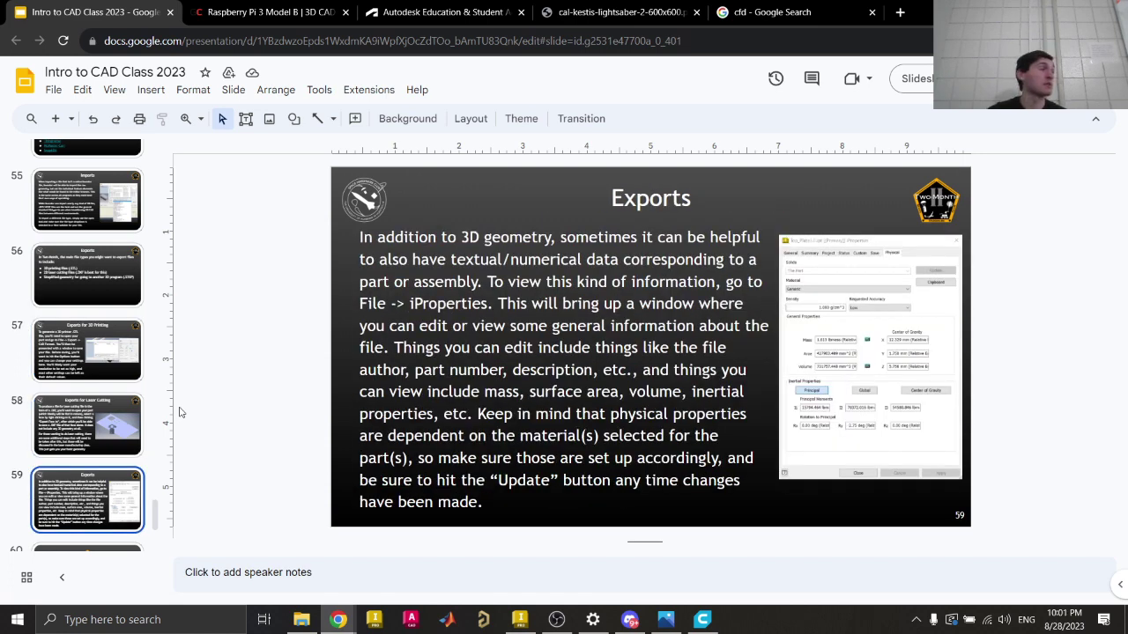
key(Down)
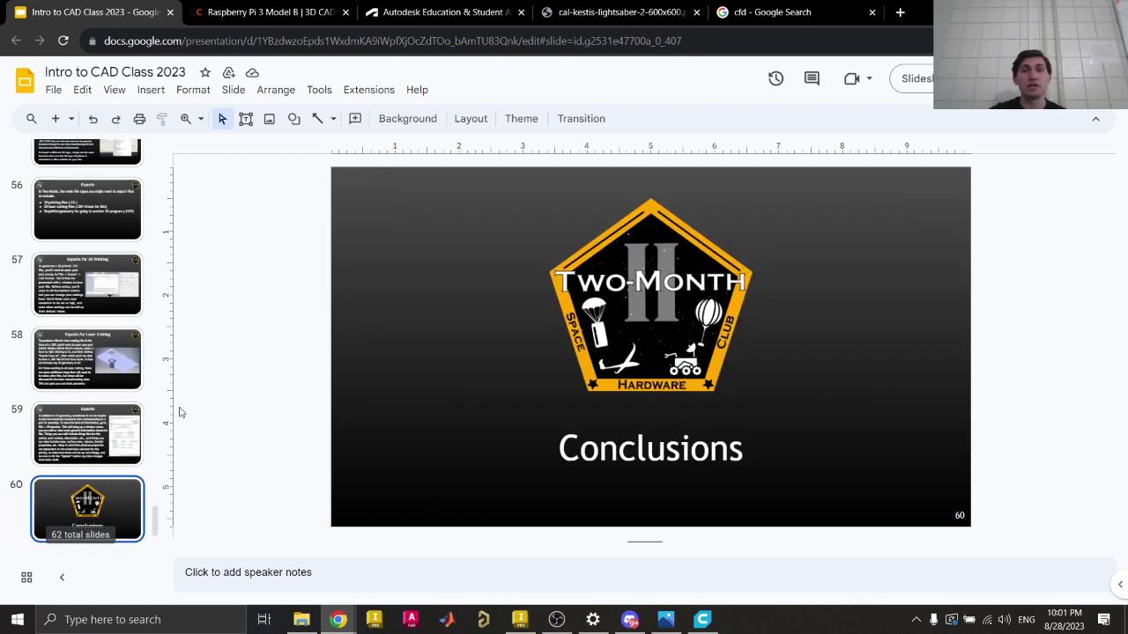
key(Down)
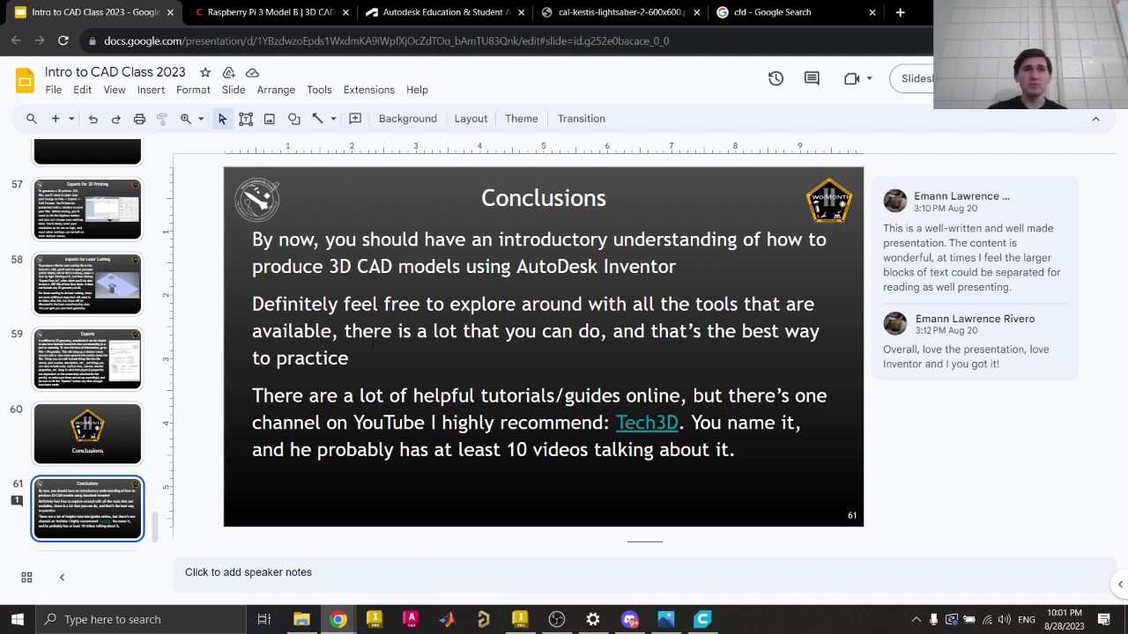
Step: Point out the practice advice on the Conclusions slide and open its linked Tech3D YouTube channel
click(404, 331)
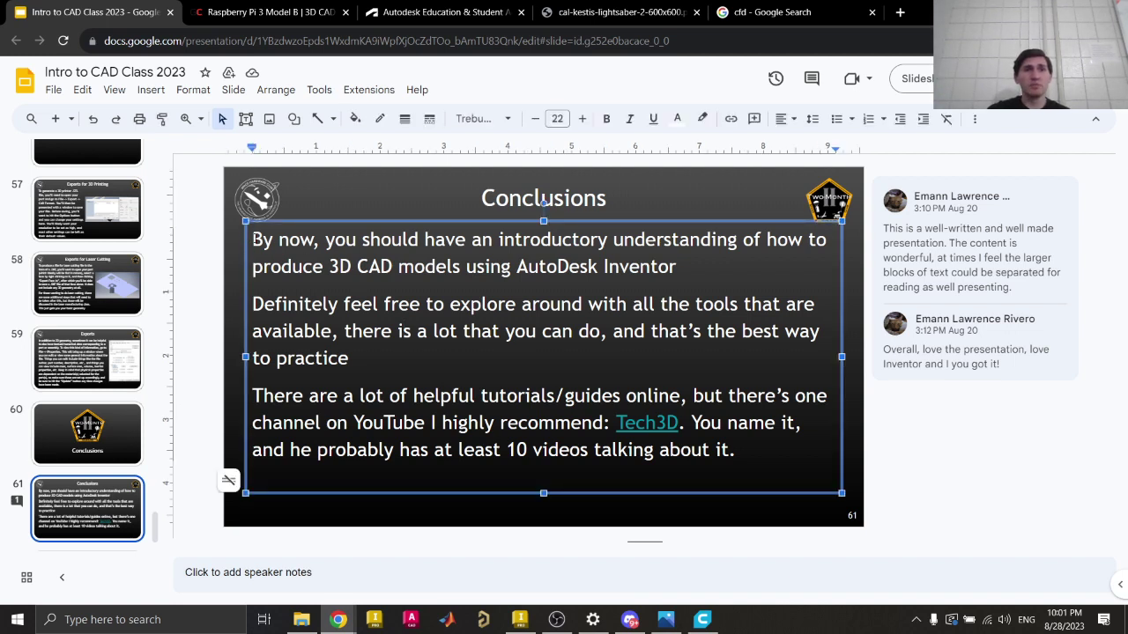
drag(251, 240, 429, 373)
click(428, 373)
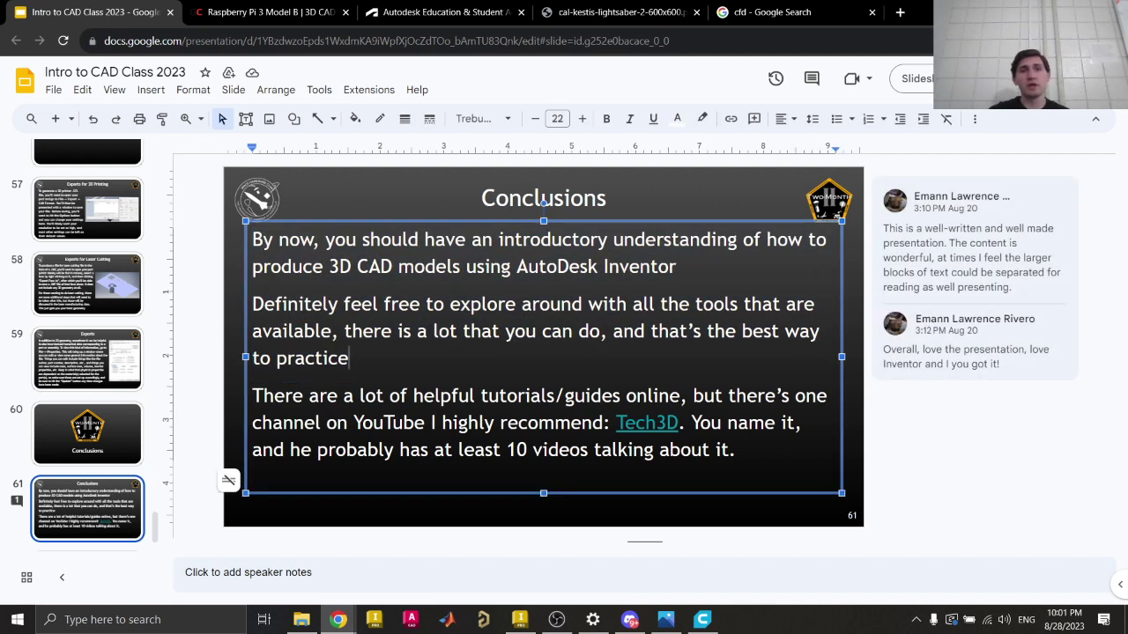
click(639, 423)
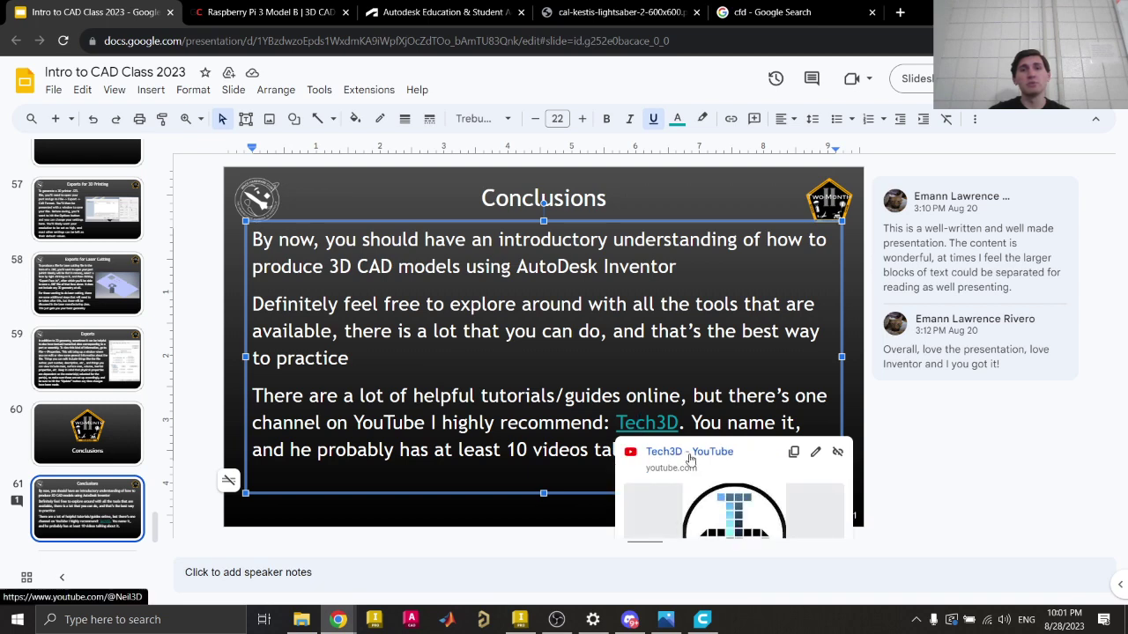
click(691, 459)
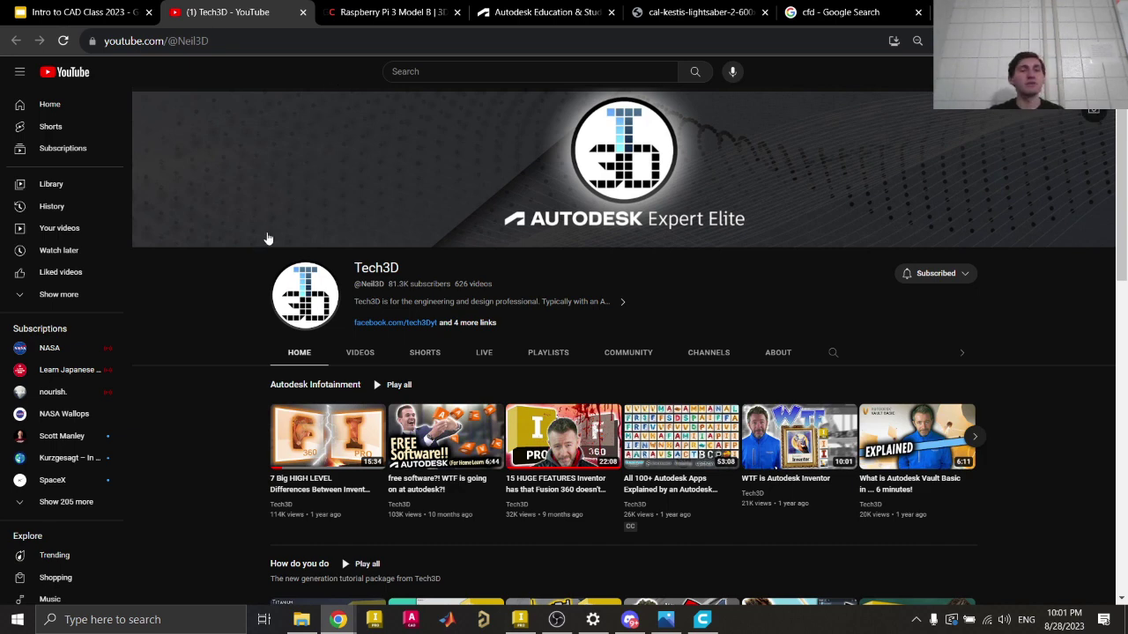
Step: Browse the video rows on the Tech3D channel's home page and return to the channel header
scroll(234, 339, down, 1)
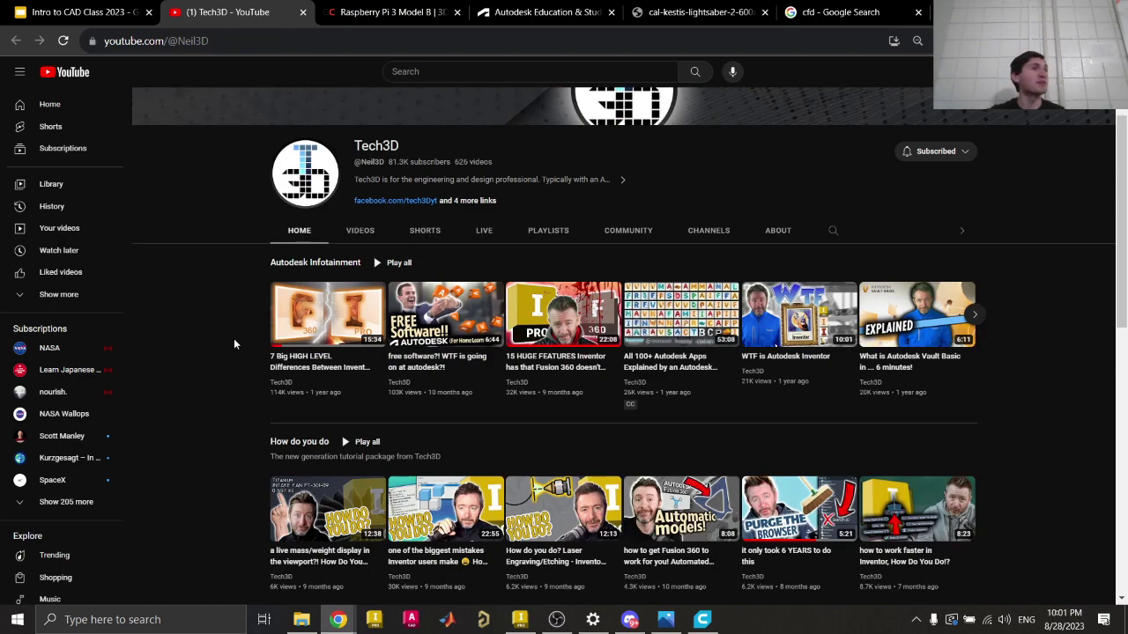
scroll(233, 338, down, 1)
scroll(234, 339, down, 1)
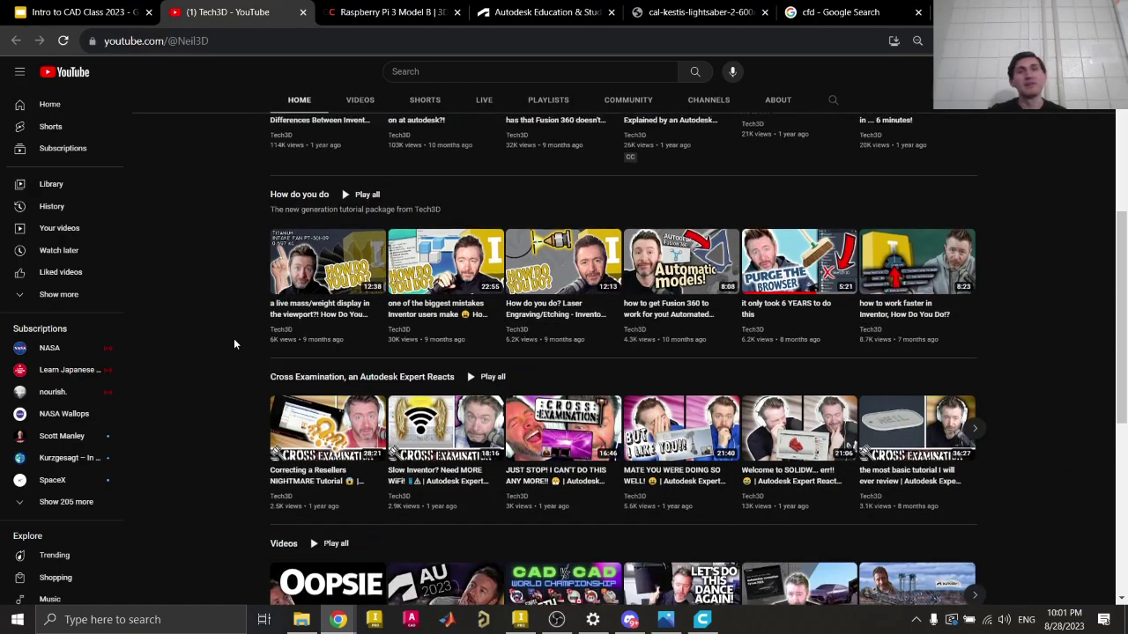
scroll(251, 363, down, 1)
scroll(251, 364, up, 4)
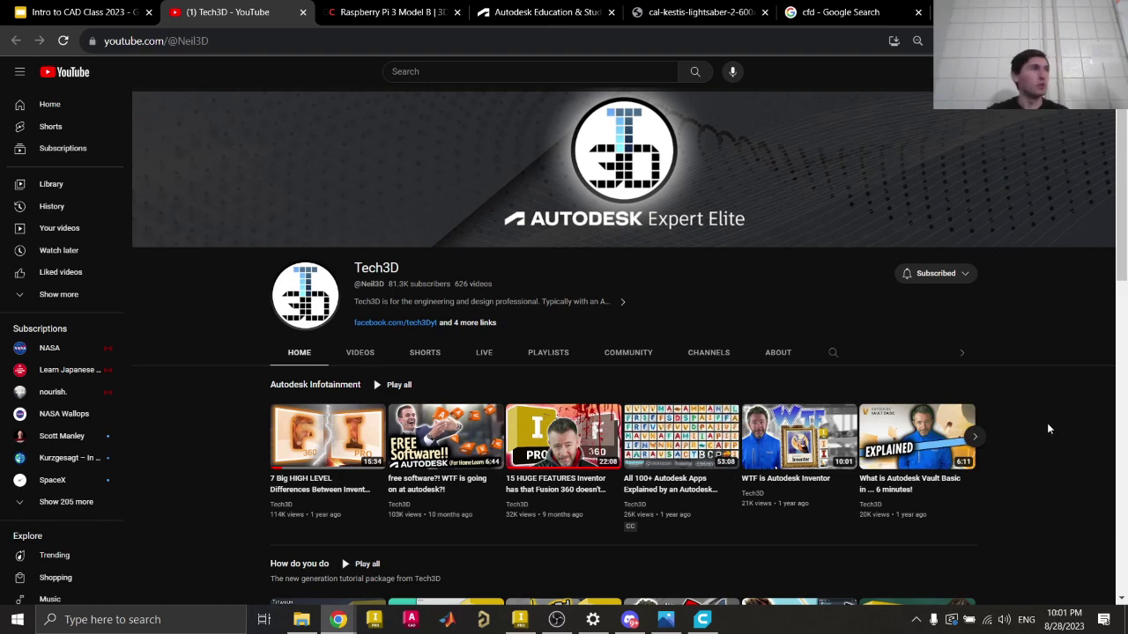
Step: Close the Tech3D channel page and show the final "Questions?" slide of the presentation
click(302, 12)
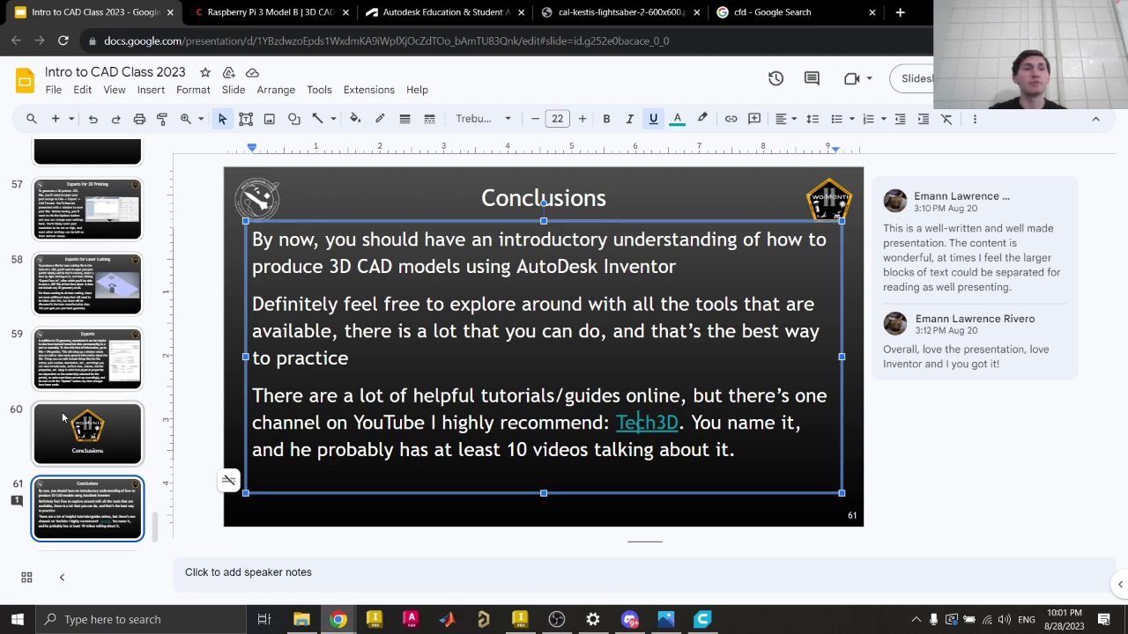
scroll(67, 424, down, 2)
click(70, 521)
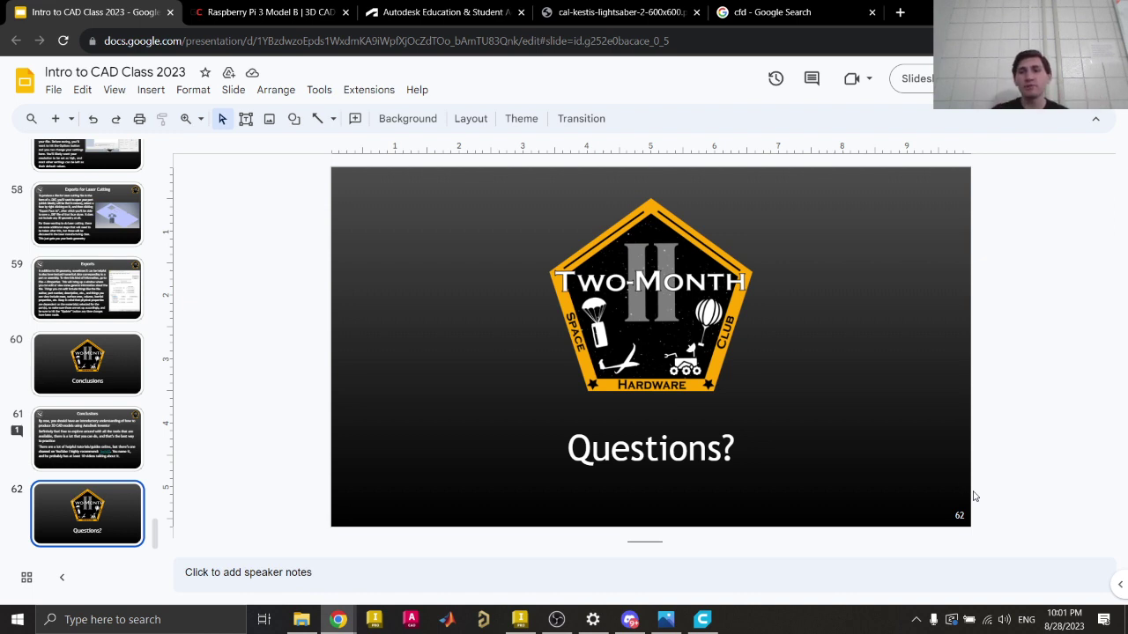
Step: Check the current time in the system clock and calendar view, and close it again
click(1063, 619)
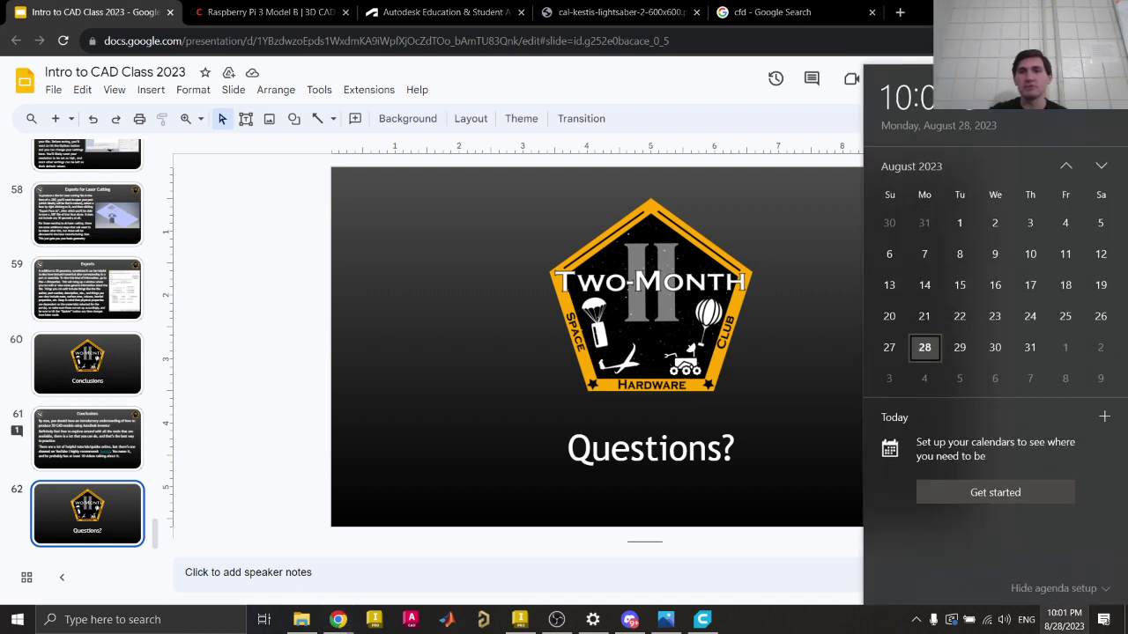
click(1064, 619)
click(1032, 415)
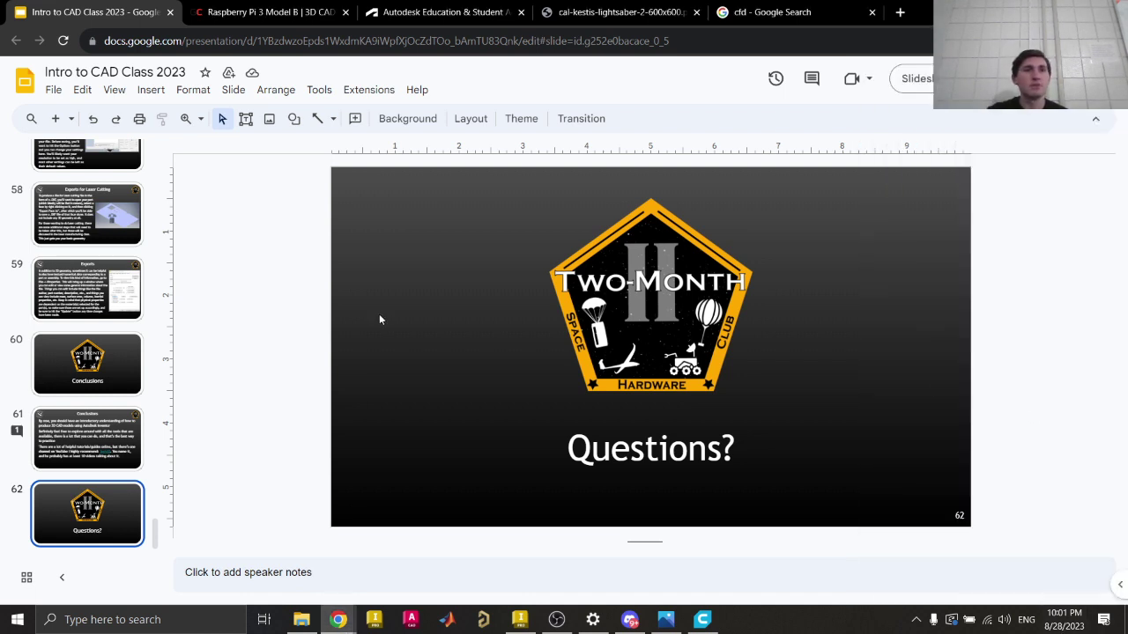
Step: Close the browser tabs with the cfd image search and the lightsaber reference picture
click(765, 11)
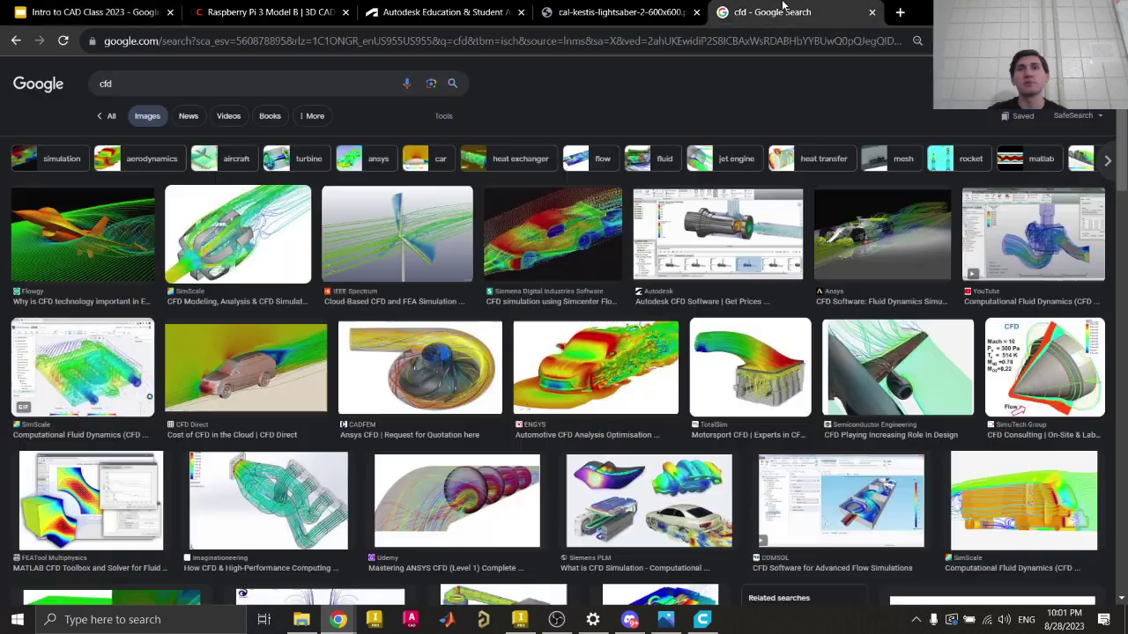
click(872, 12)
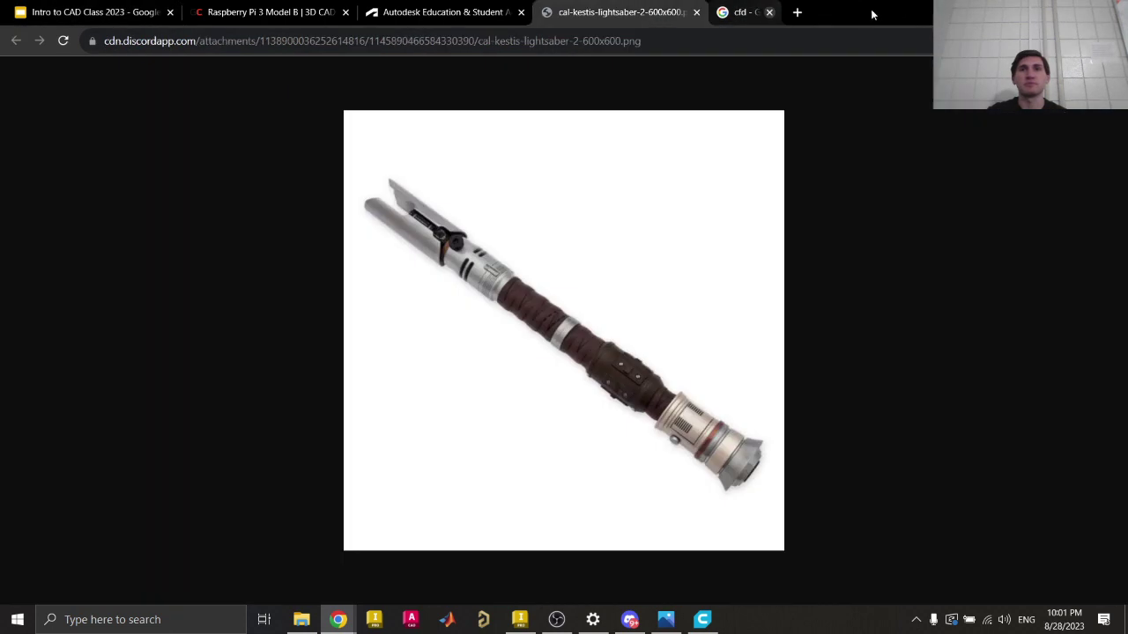
click(696, 12)
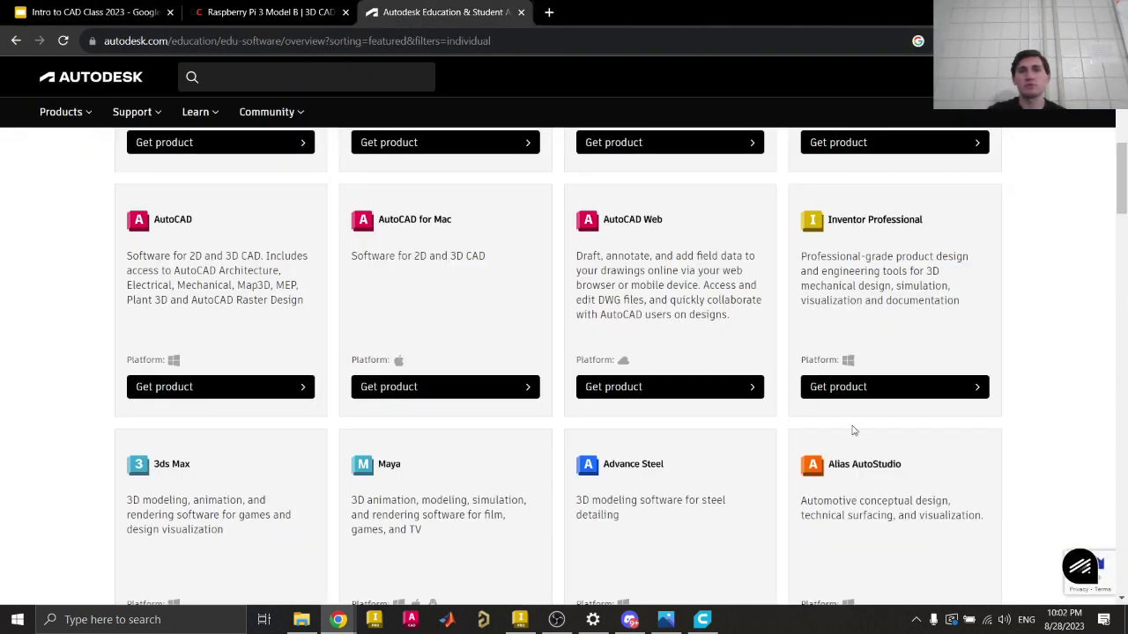
Step: Switch to OBS and lower the Audio Input Capture volume in the audio mixer to -4.2 dB
click(527, 622)
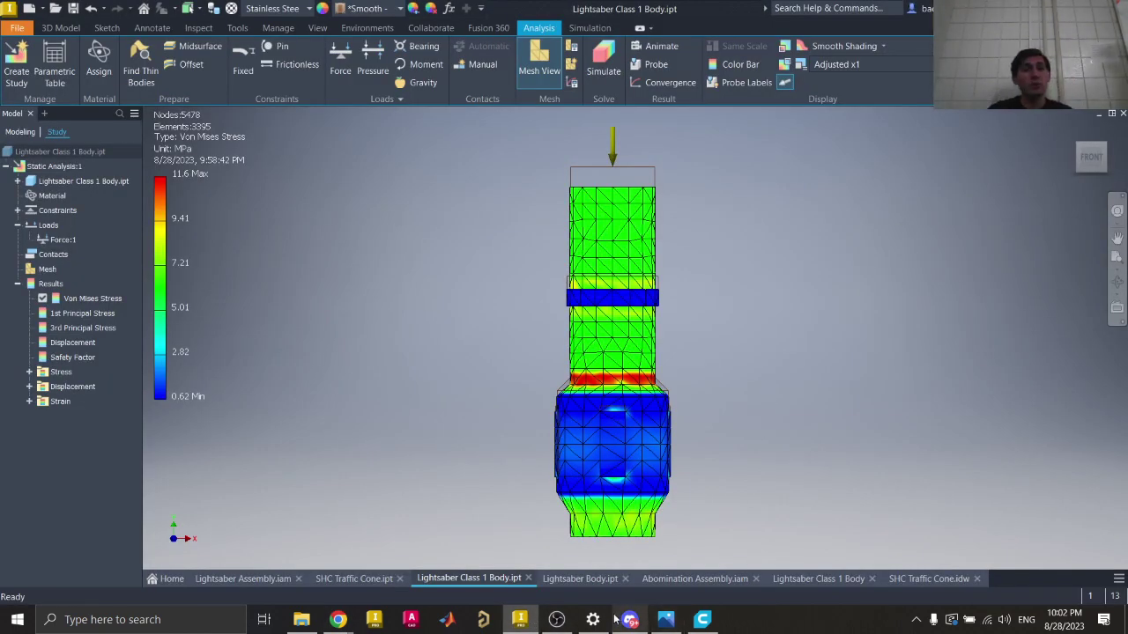
click(564, 623)
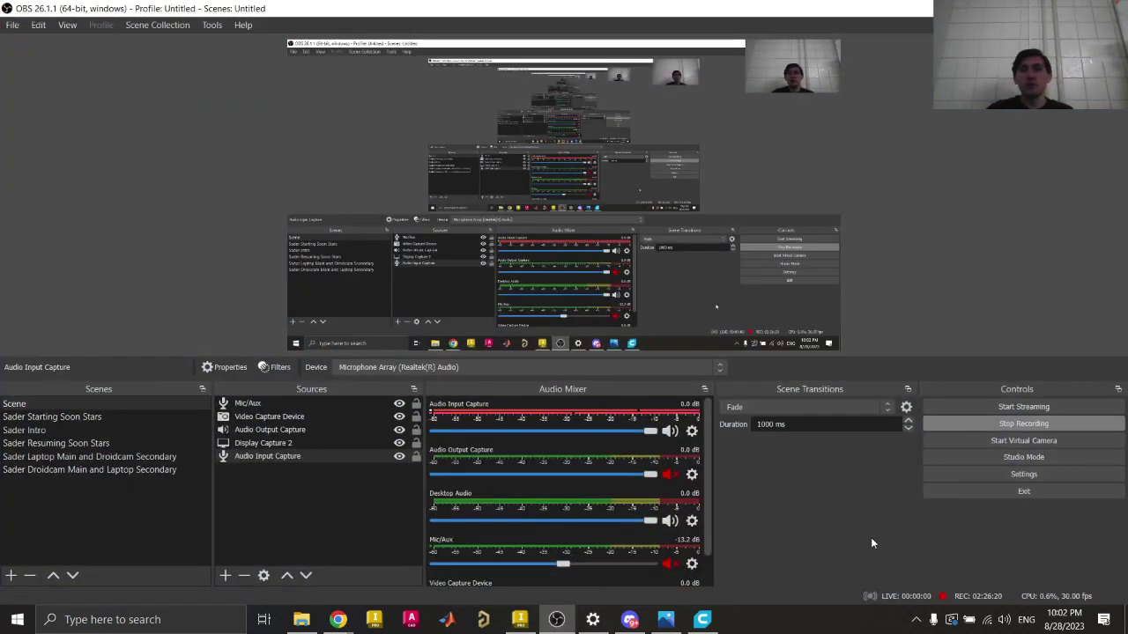
drag(650, 431, 623, 437)
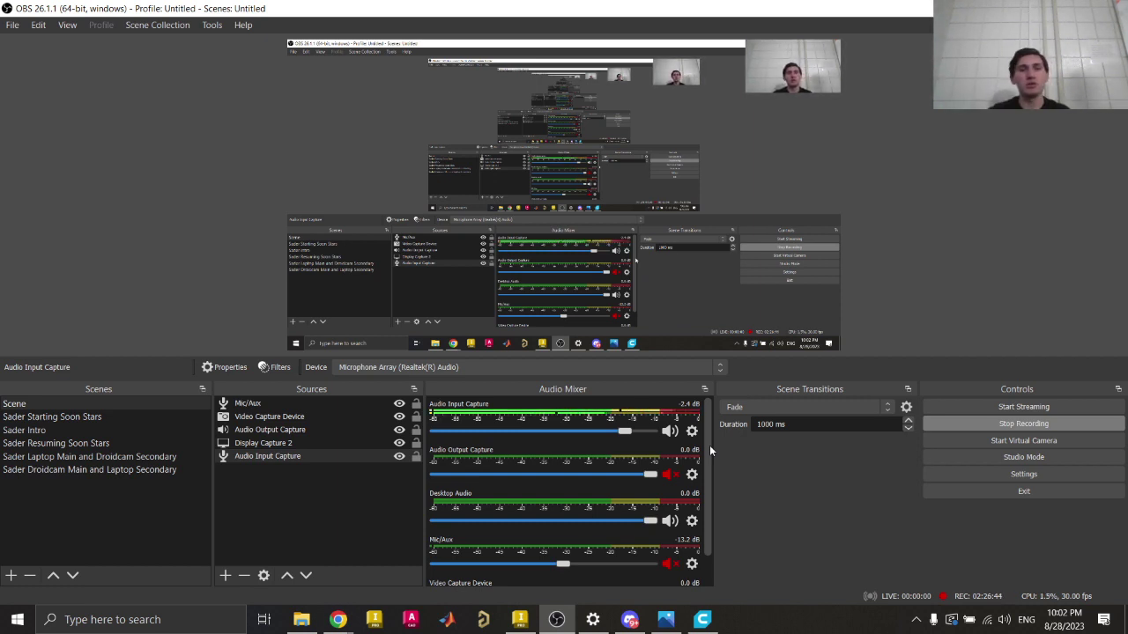
mouse_move(709, 445)
mouse_down()
mouse_move(704, 459)
mouse_move(710, 436)
mouse_up()
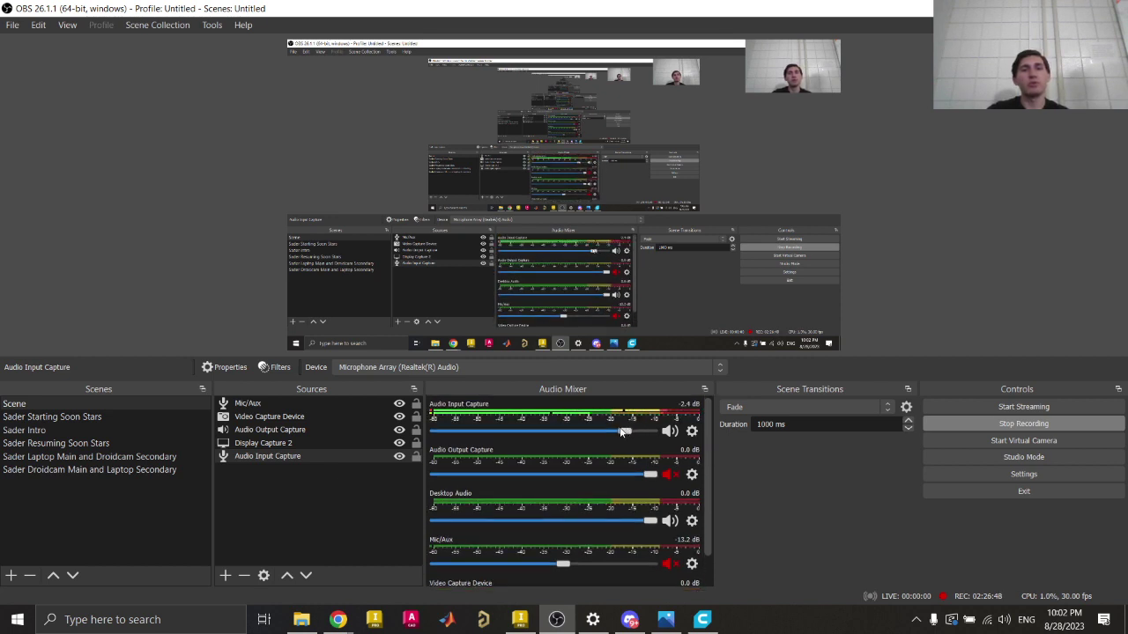
drag(624, 430, 609, 434)
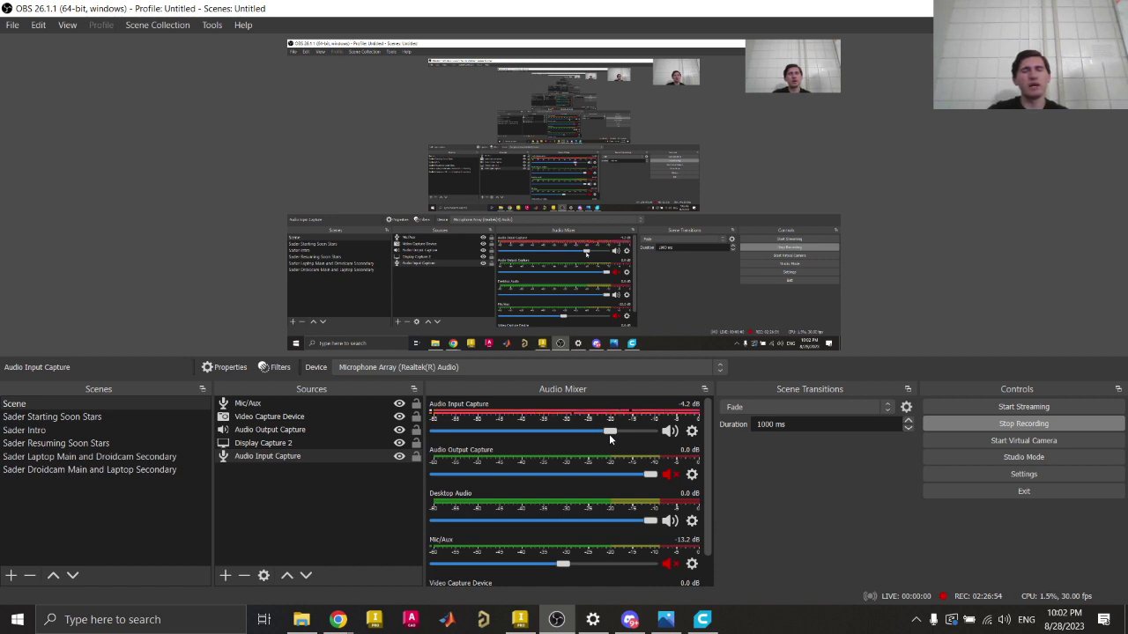
Step: Return to the class presentation in Chrome, show the "Conclusions" text slide and open its linked Tech3D YouTube channel
mouse_move(337, 620)
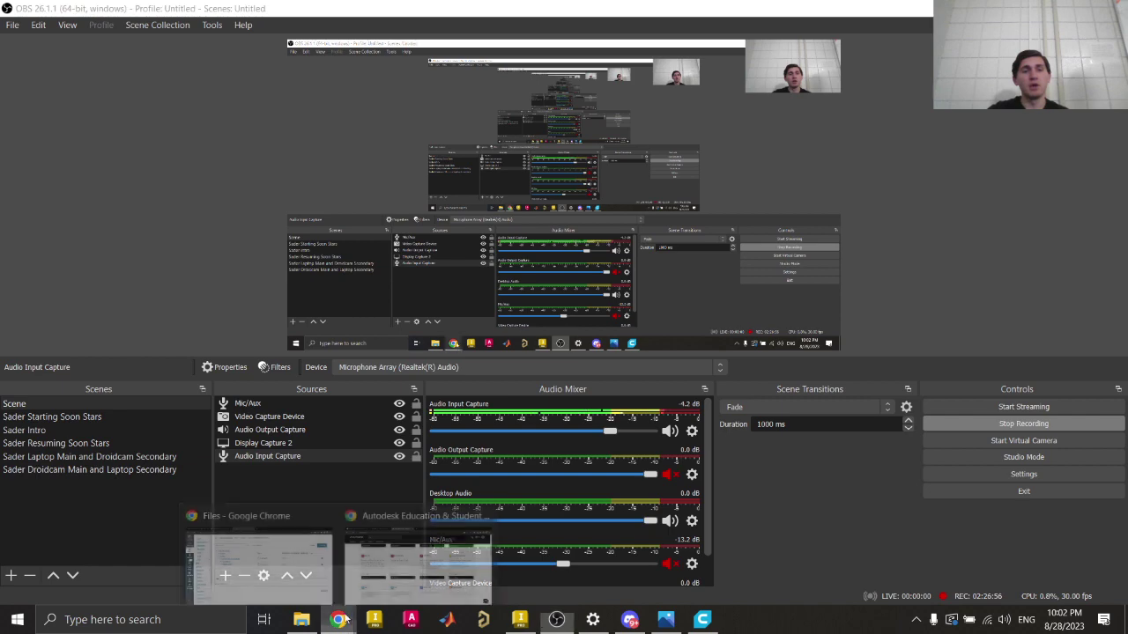
click(416, 560)
click(18, 11)
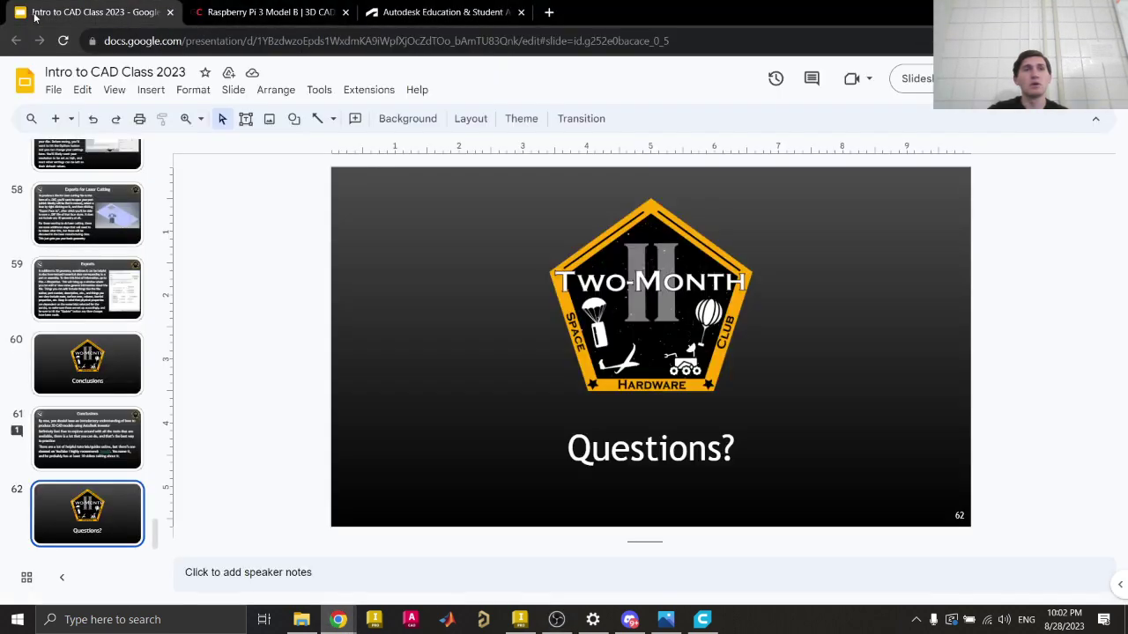
click(104, 421)
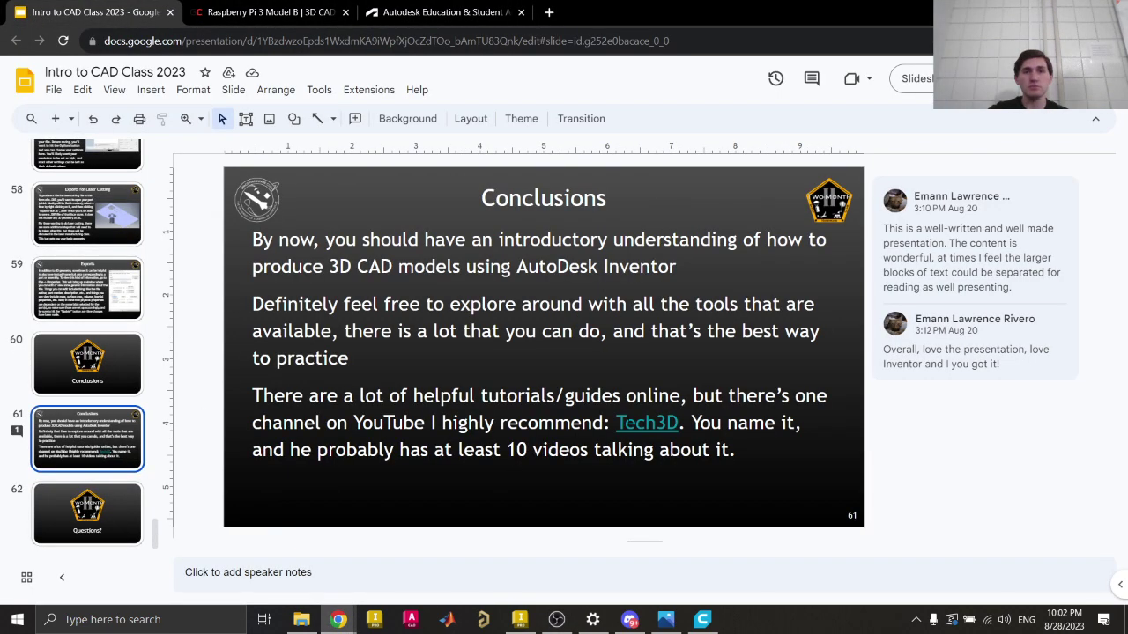
click(652, 435)
click(656, 452)
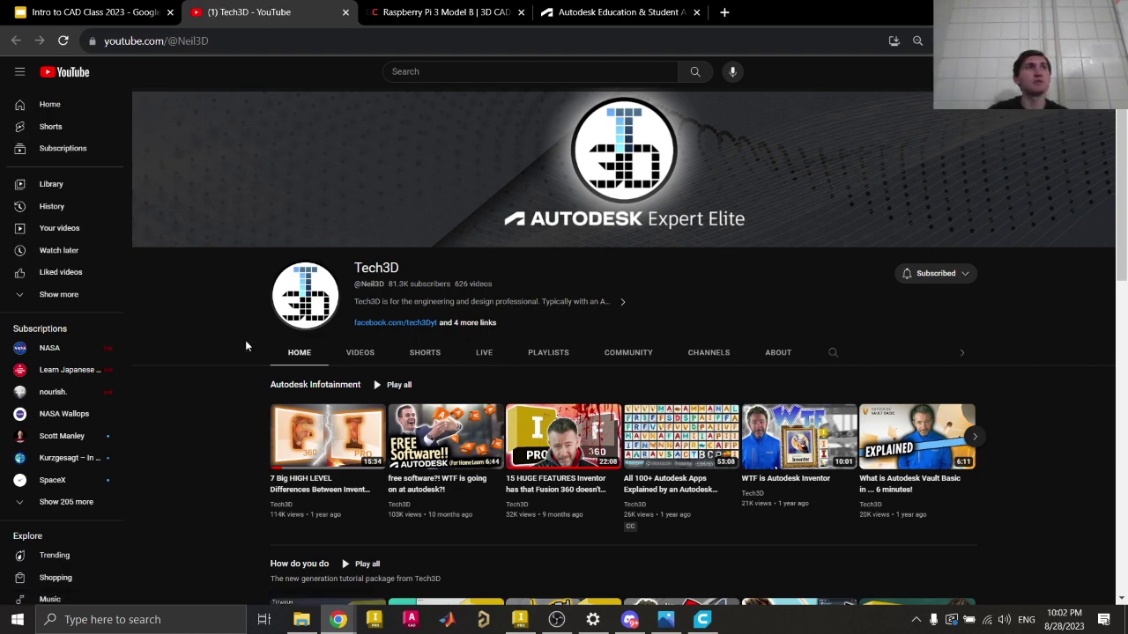
Step: Search YouTube for "intro to autodesk inventor" from the Tech3D channel page
scroll(252, 347, down, 2)
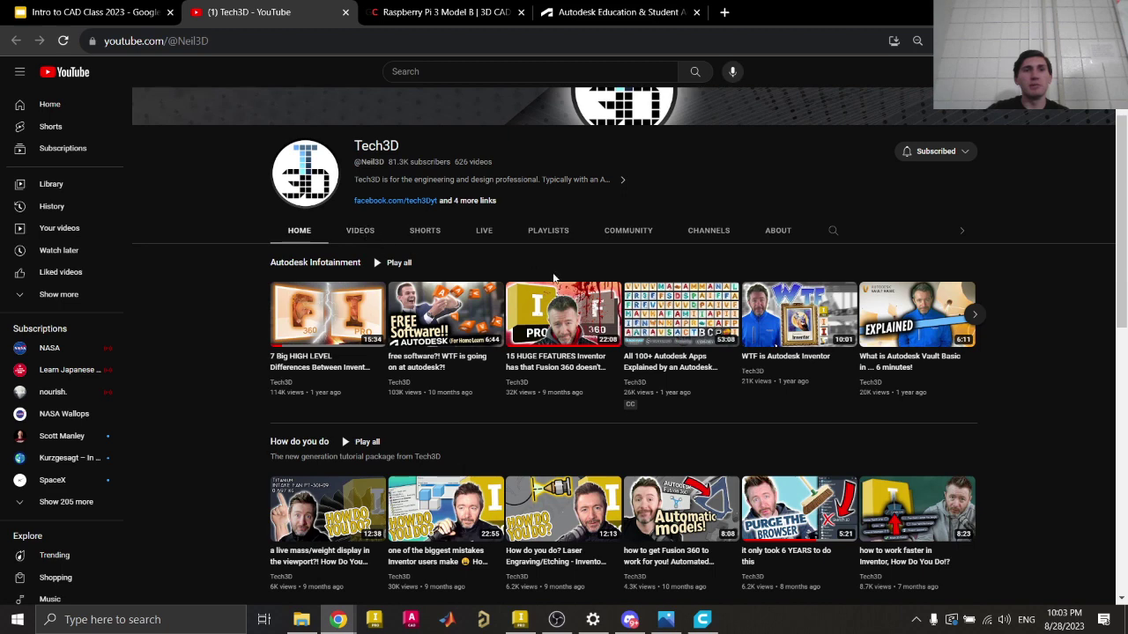
scroll(554, 274, up, 2)
text(/Intro to)
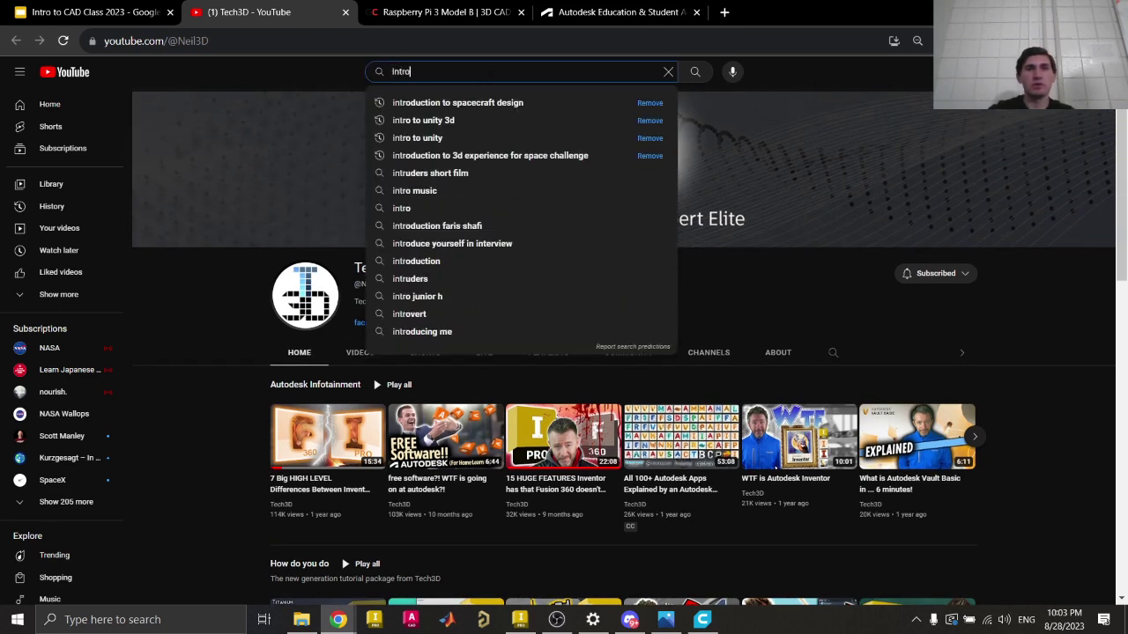
text( autodesk in)
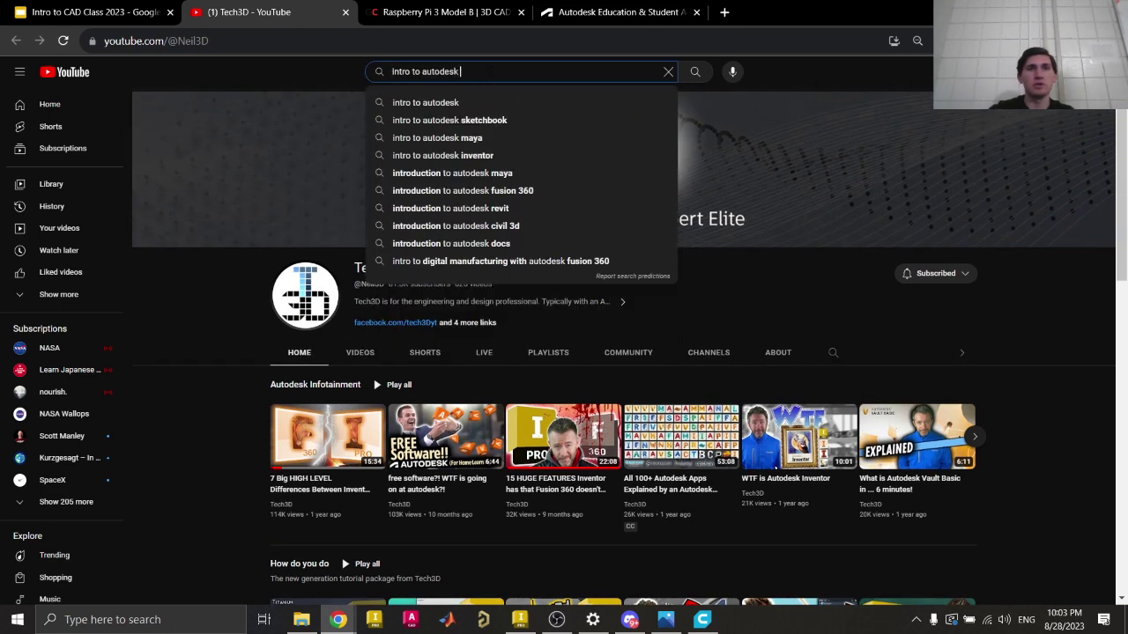
text(ventor)
key(Return)
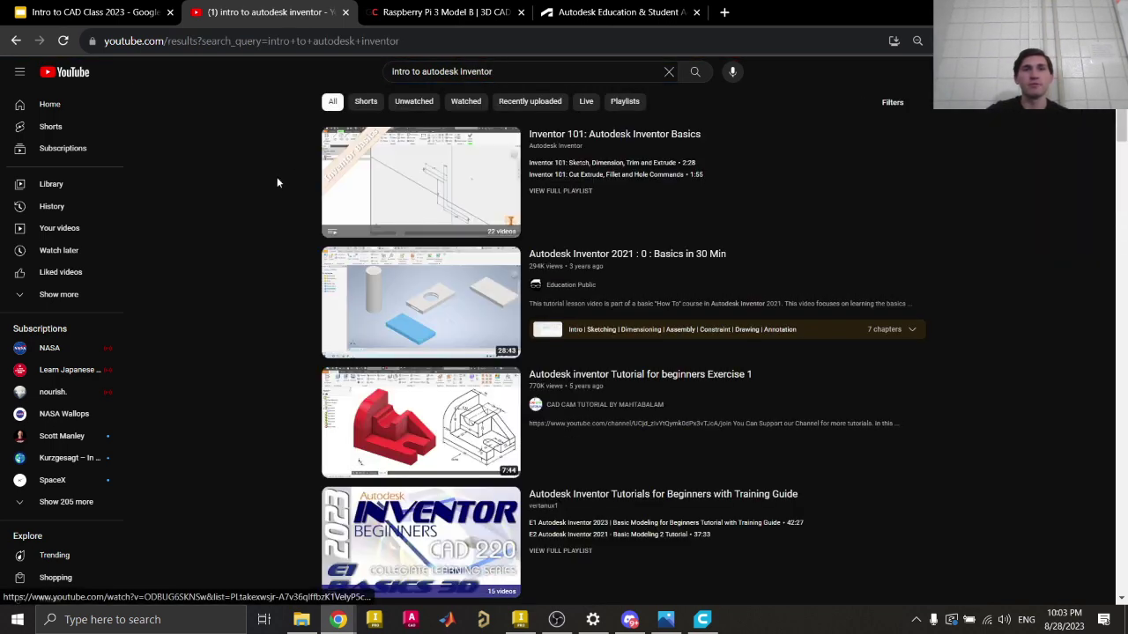
Step: Look through the video results for beginner Autodesk Inventor tutorials and return to the start of the list
scroll(252, 202, down, 1)
scroll(253, 209, down, 4)
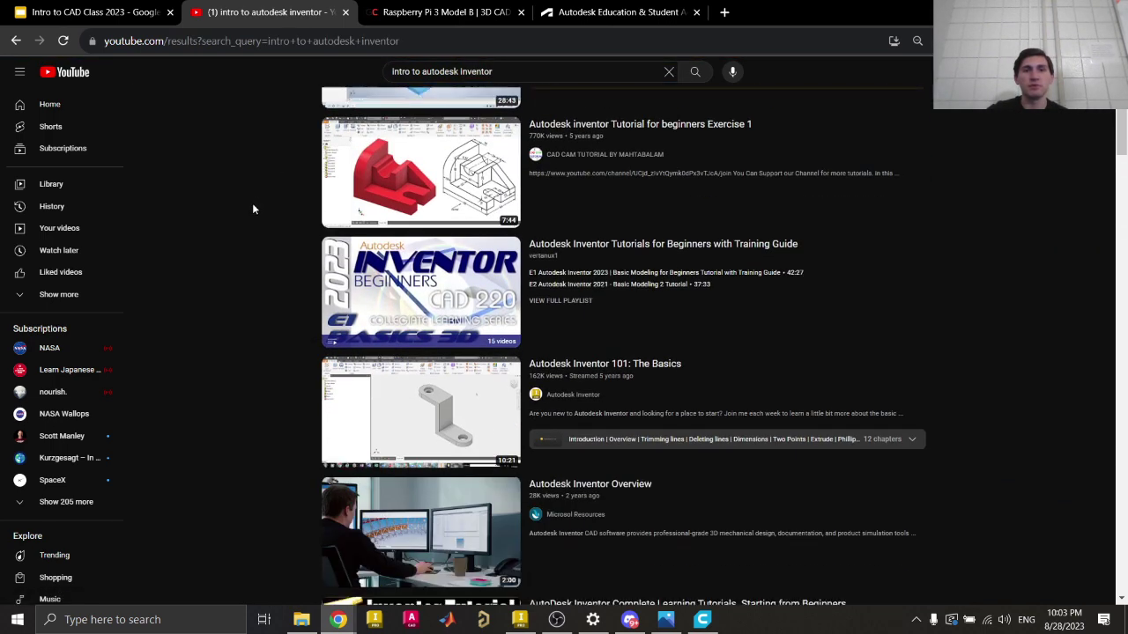
scroll(253, 209, up, 5)
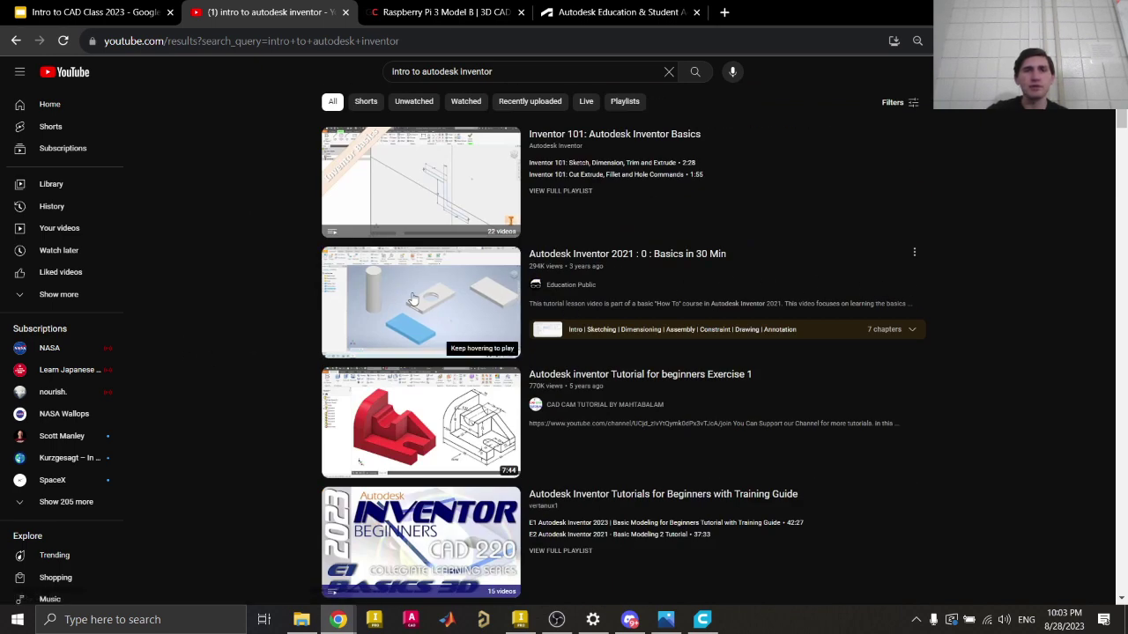
scroll(358, 266, down, 2)
scroll(358, 266, down, 5)
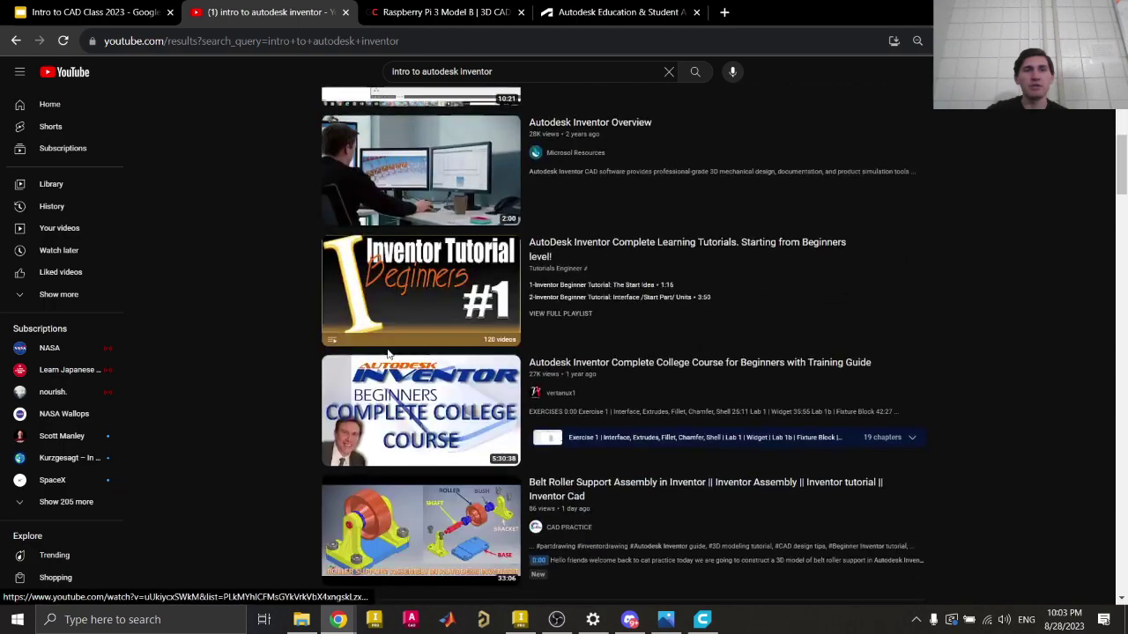
scroll(299, 420, up, 2)
scroll(300, 420, down, 7)
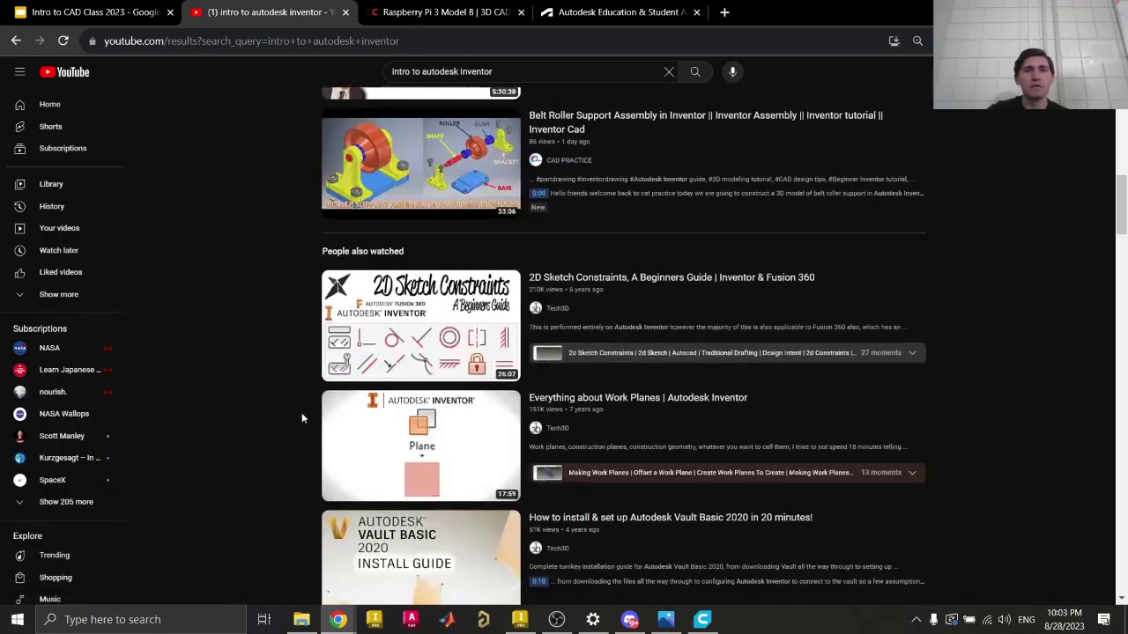
scroll(301, 419, up, 11)
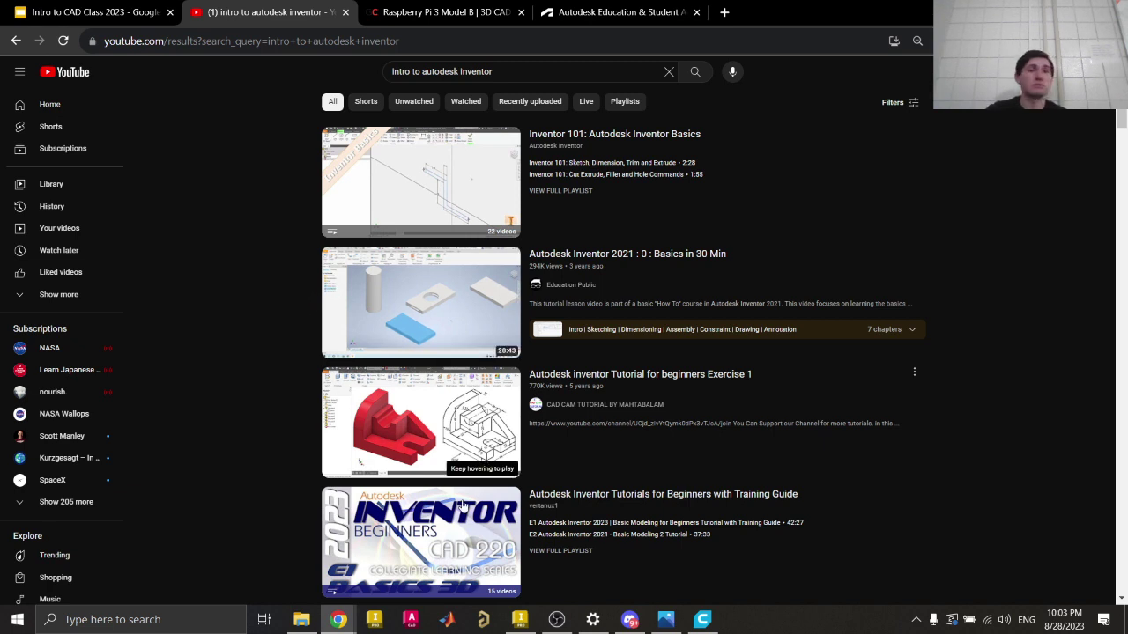
Step: Switch back to the OBS window that holds the recording controls
click(559, 627)
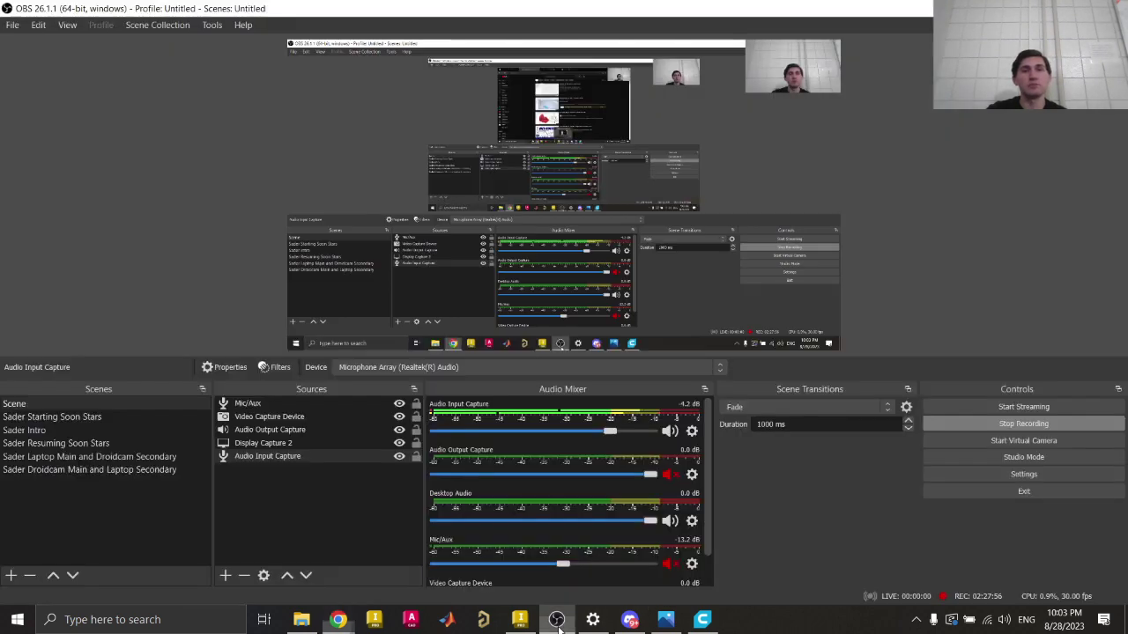